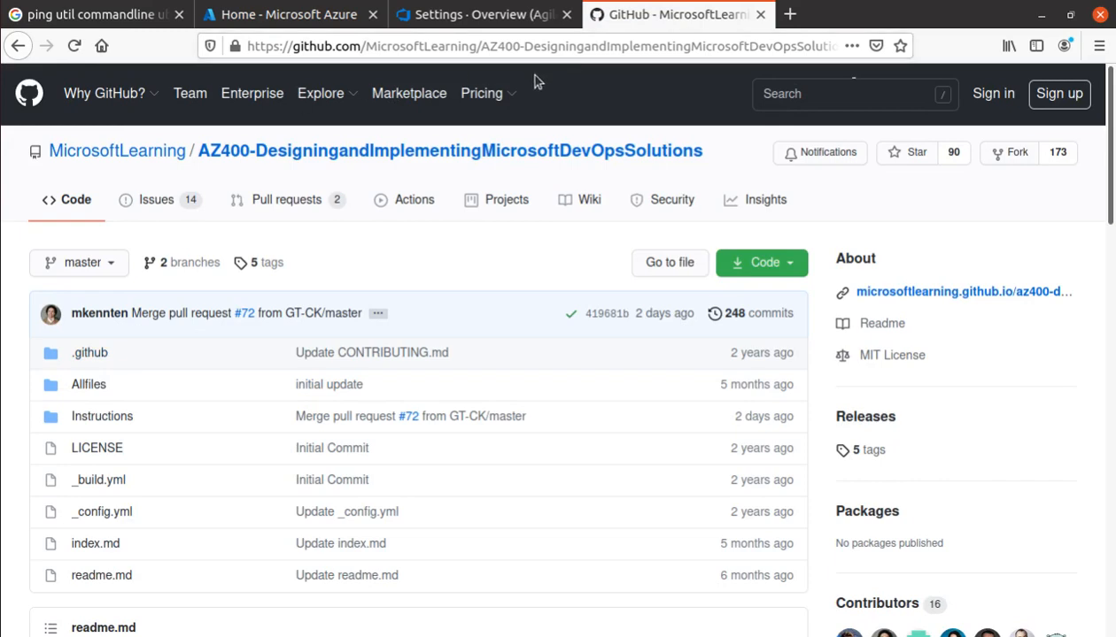
# Look over the releases behind the readme's "Download Latest Student Handbook and AllFiles Content" link and return to the repository page
pyautogui.scroll(-1, 506, 400)
pyautogui.scroll(-4, 505, 401)
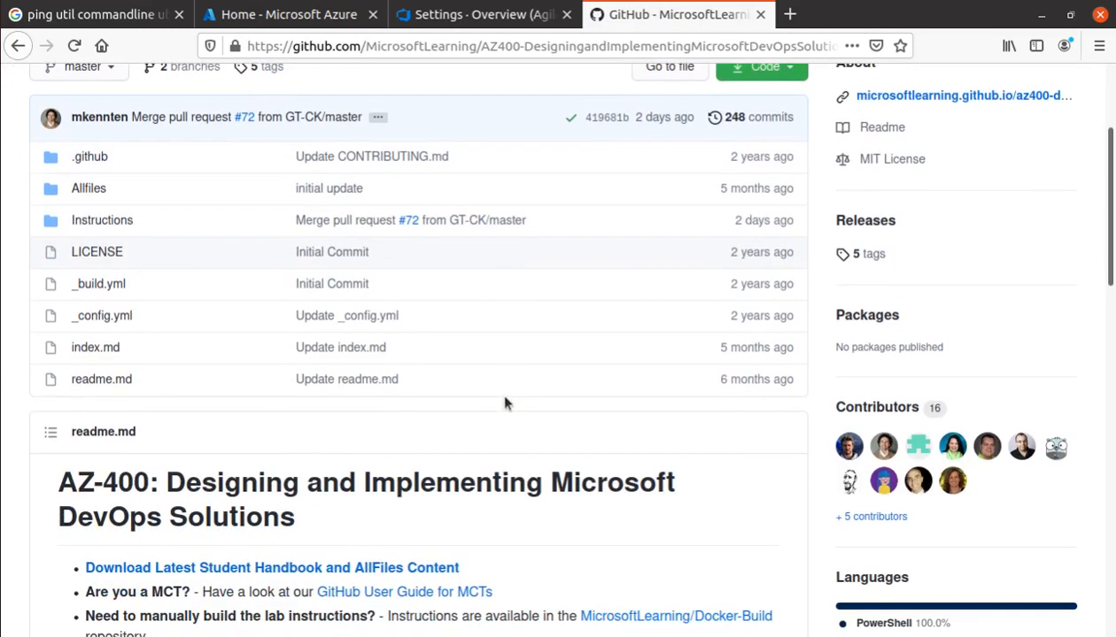
pyautogui.scroll(-4, 503, 394)
pyautogui.scroll(-2, 505, 401)
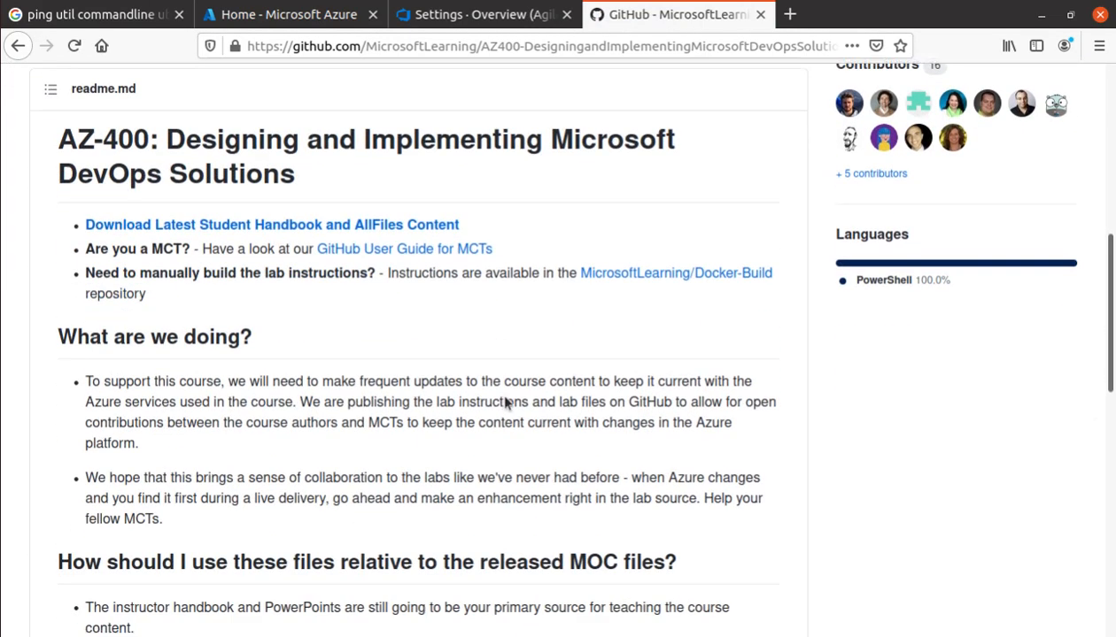
pyautogui.click(347, 225)
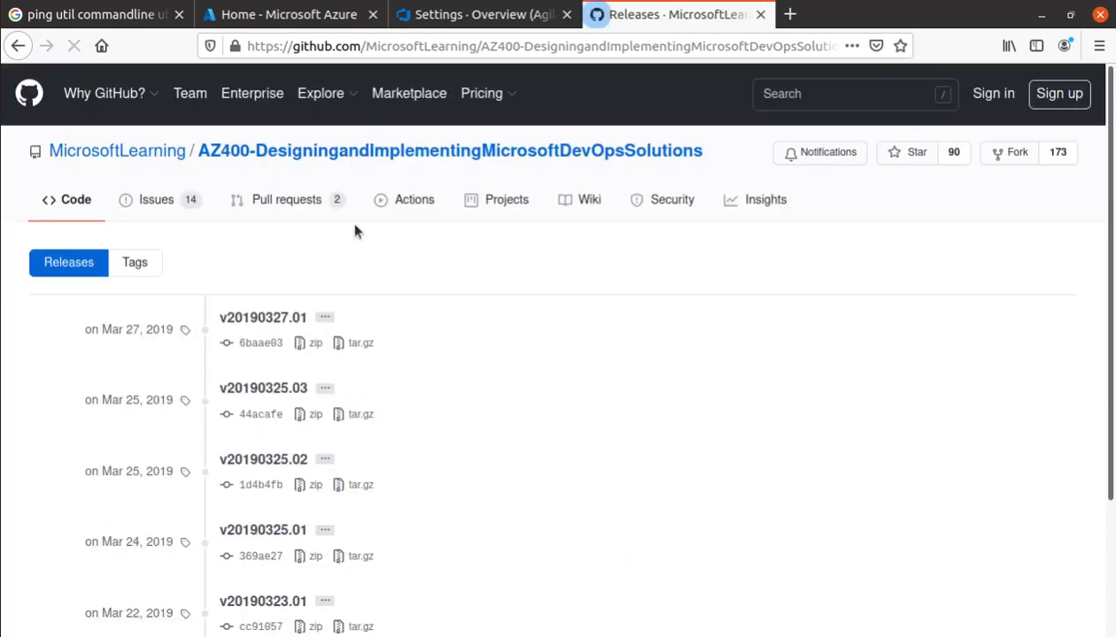
pyautogui.scroll(-3, 513, 499)
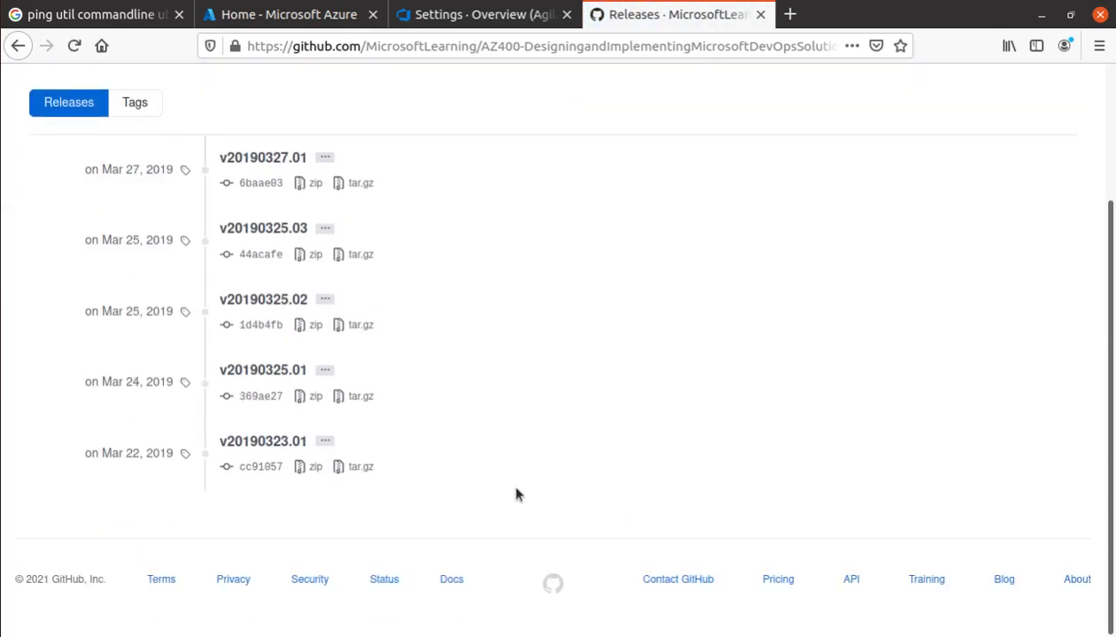
pyautogui.scroll(2, 515, 493)
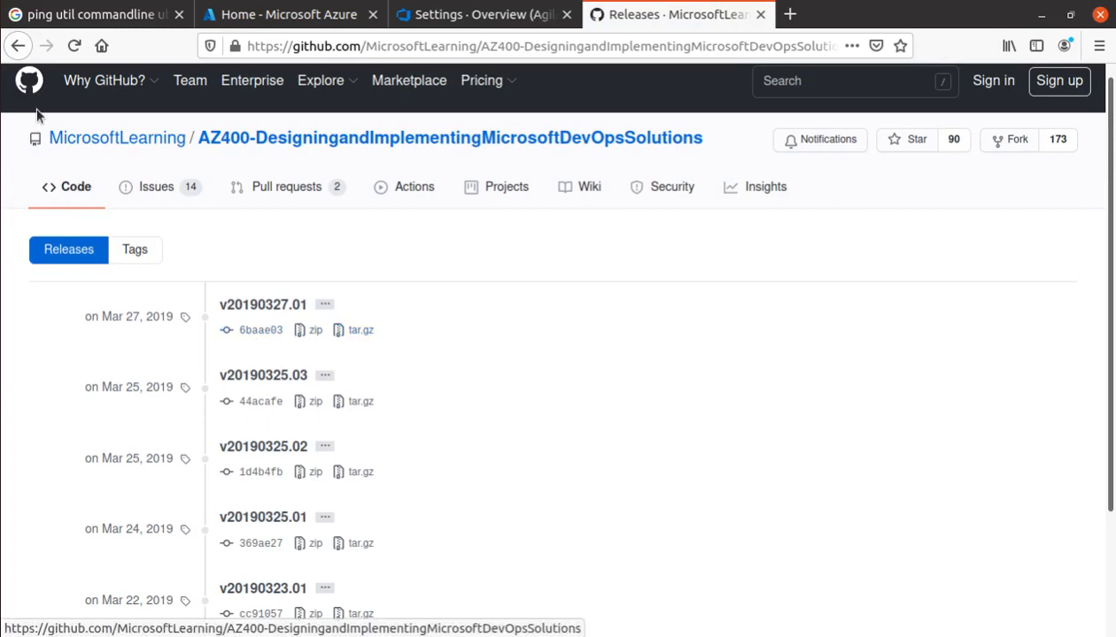
pyautogui.click(18, 45)
# Open AZ400_M01_Agile_Planning_and_Portfolio_Management_with_Azure_Boards.md from the repository's Instructions/Labs folder
pyautogui.scroll(-6, 299, 362)
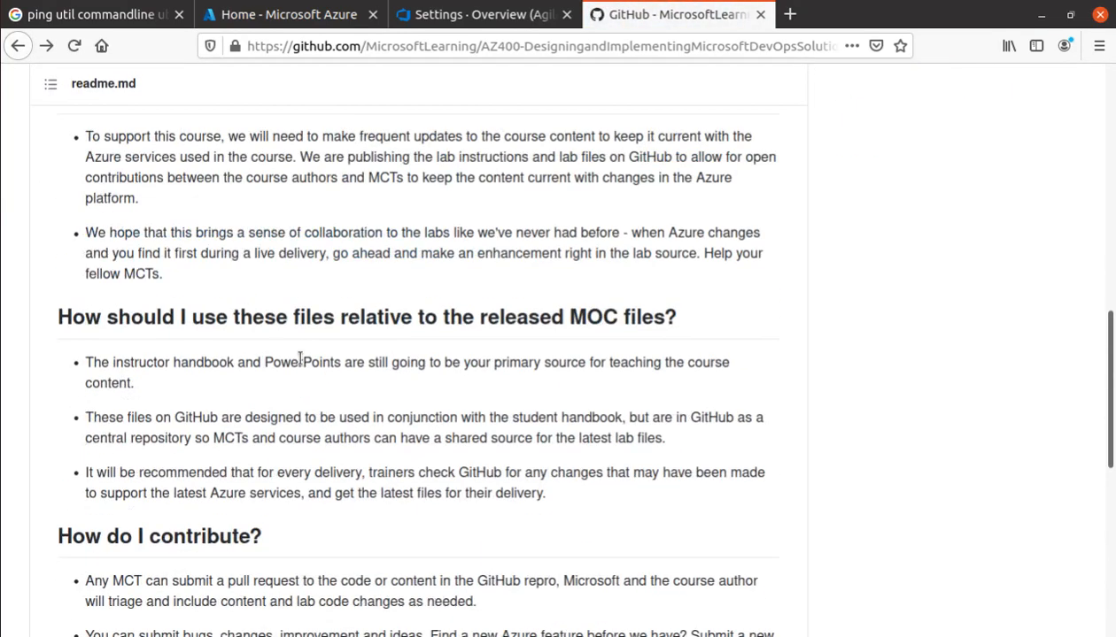
pyautogui.scroll(8, 301, 359)
pyautogui.scroll(2, 302, 361)
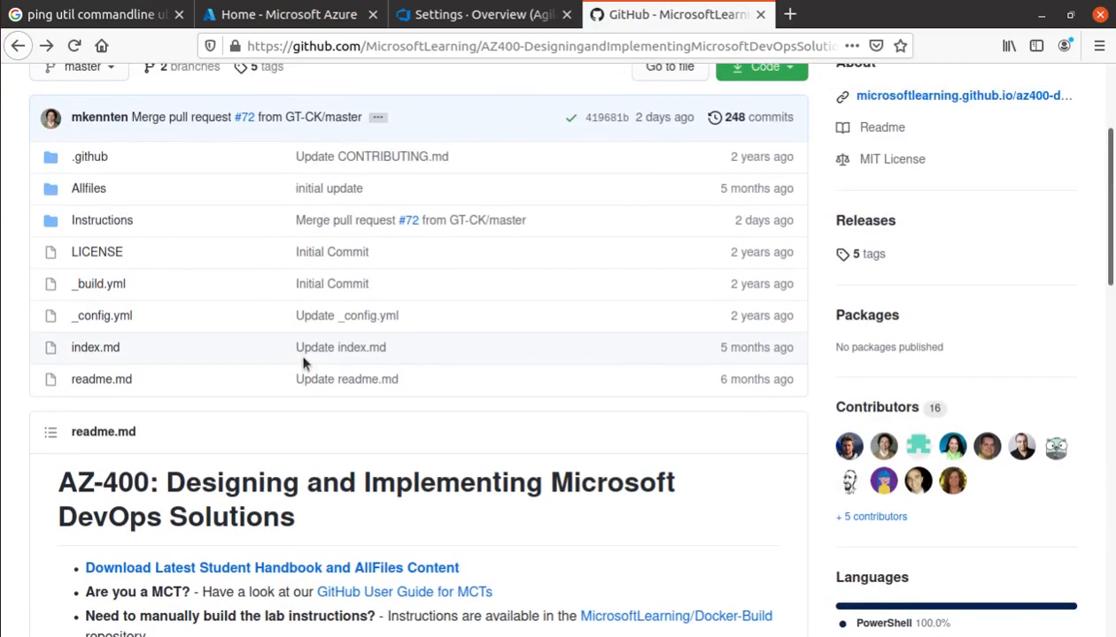
pyautogui.click(114, 220)
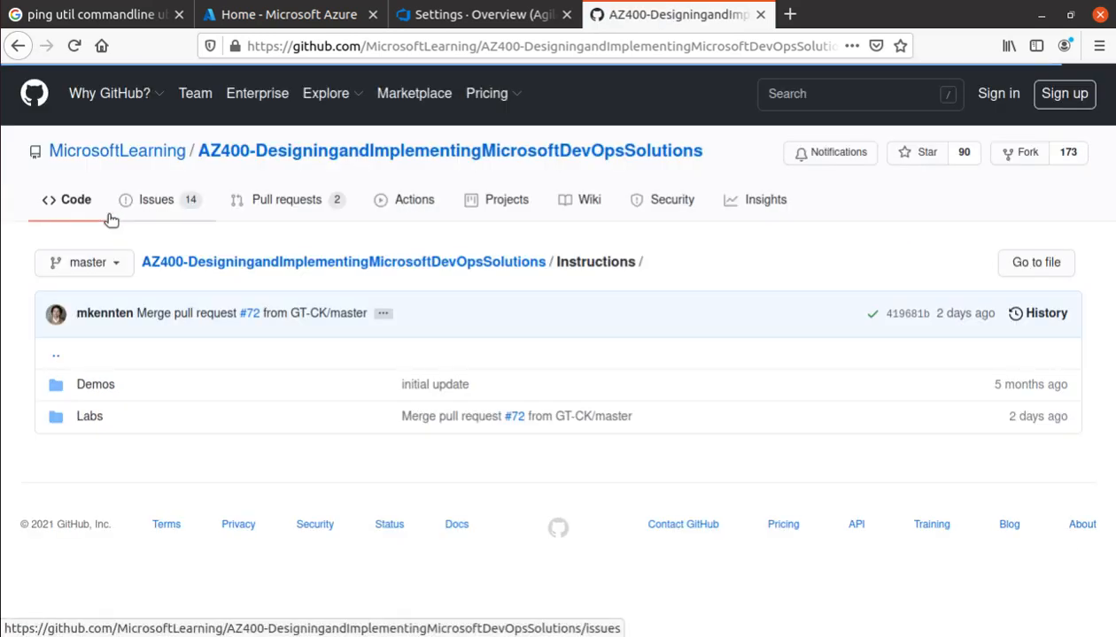
pyautogui.click(92, 416)
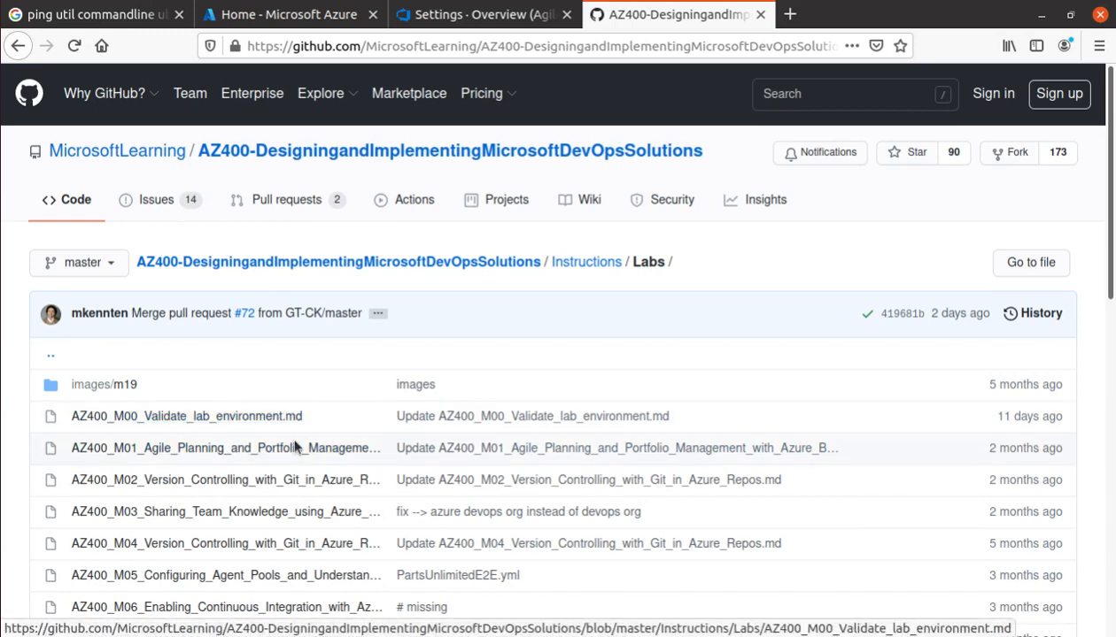
pyautogui.click(352, 449)
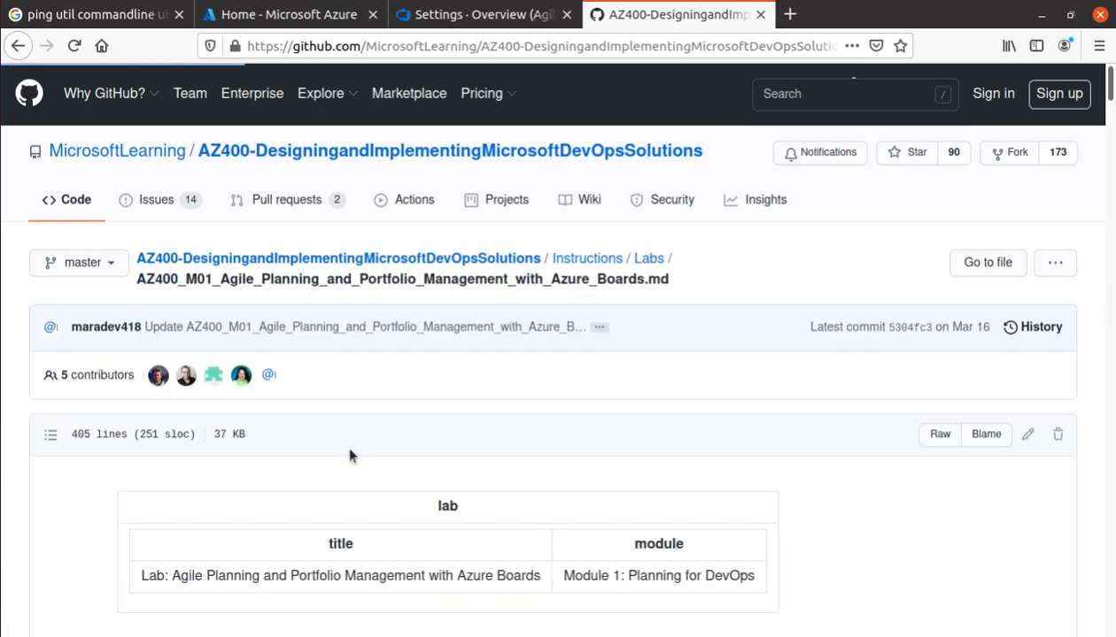
# Review the lab's module, overview and objectives, highlighting the module title, "capacity" and "Customize Kanban boards"
pyautogui.scroll(-2, 346, 452)
pyautogui.scroll(-5, 347, 450)
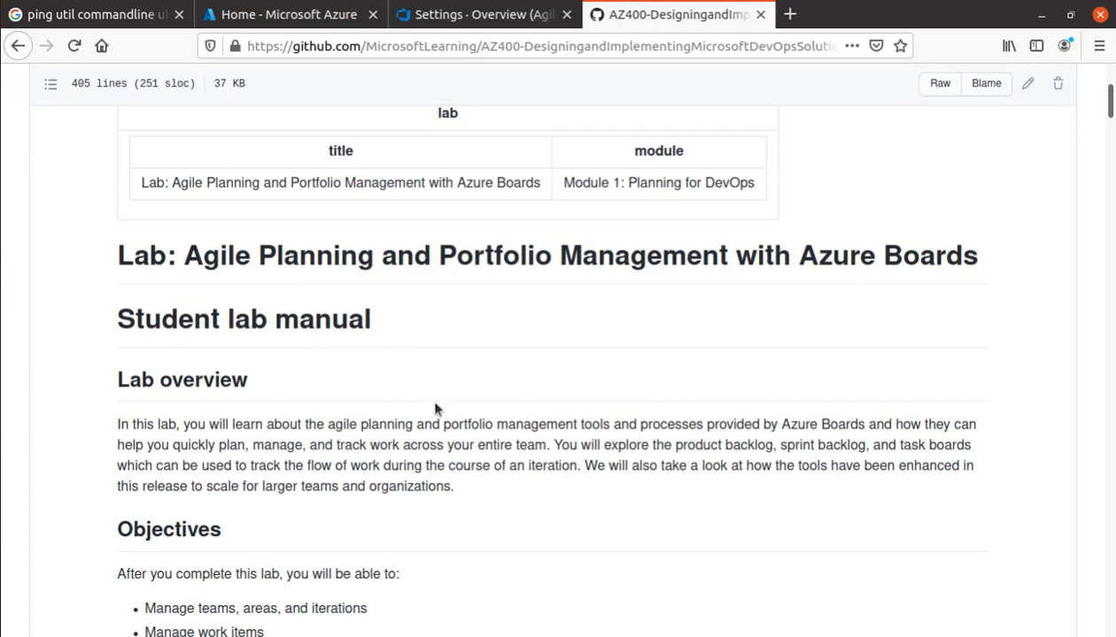
pyautogui.moveTo(559, 186); pyautogui.dragTo(788, 181)
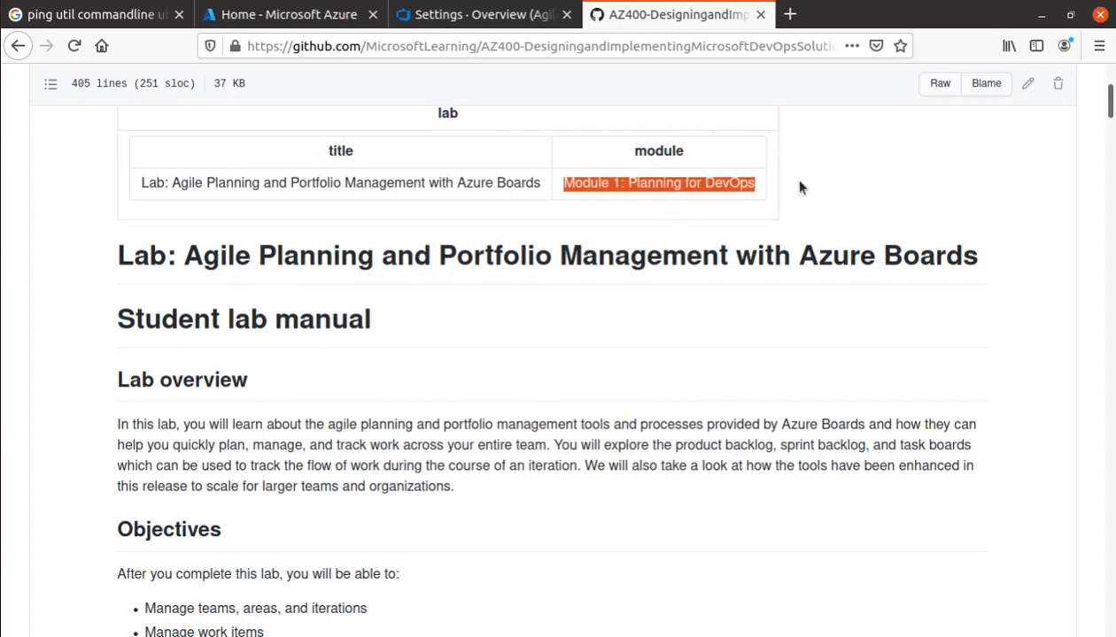
pyautogui.scroll(-3, 326, 490)
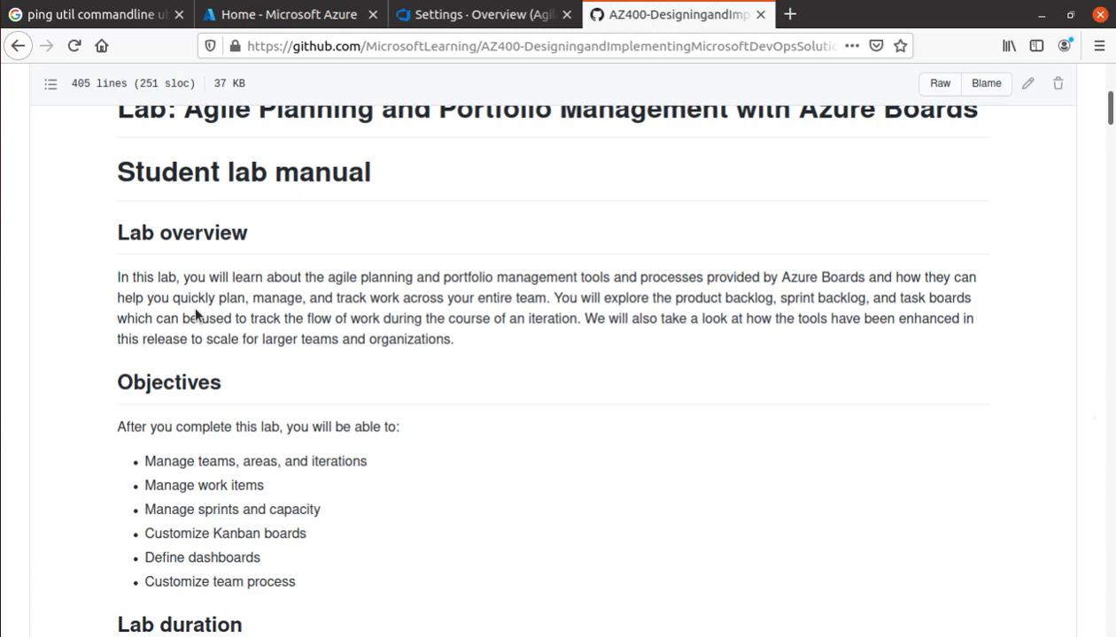
pyautogui.scroll(2, 425, 422)
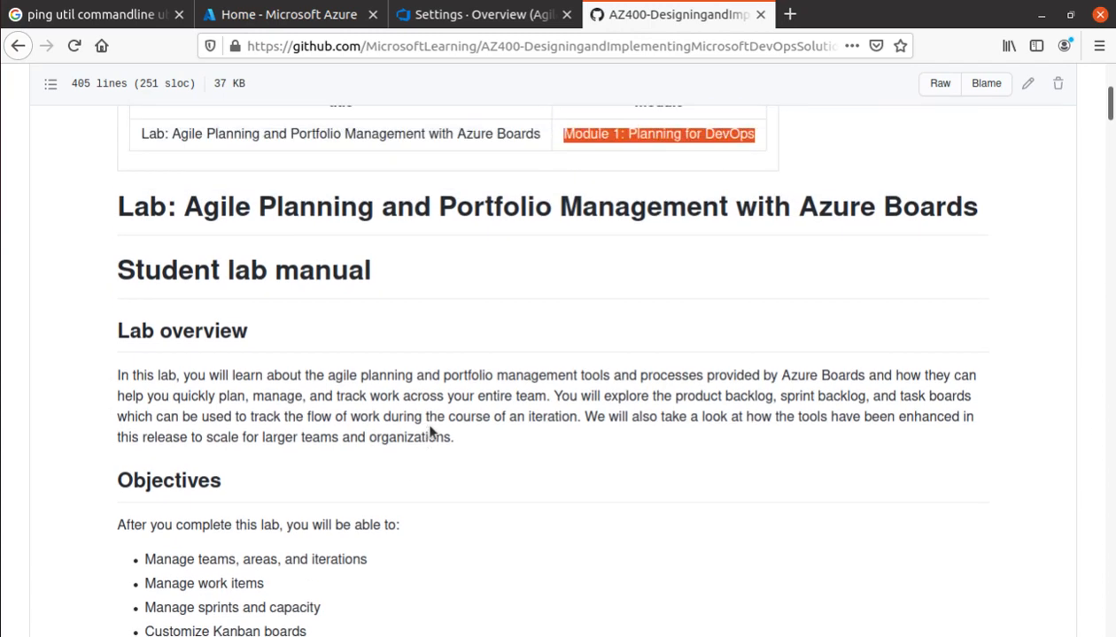
pyautogui.scroll(-2, 431, 429)
pyautogui.scroll(-2, 428, 428)
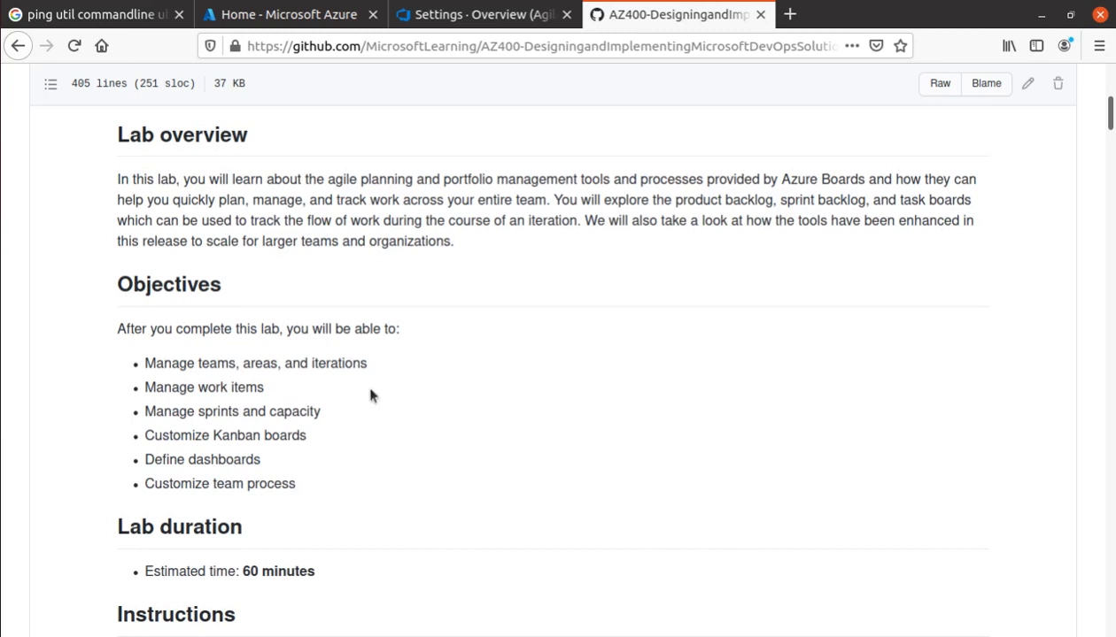
pyautogui.doubleClick(271, 410)
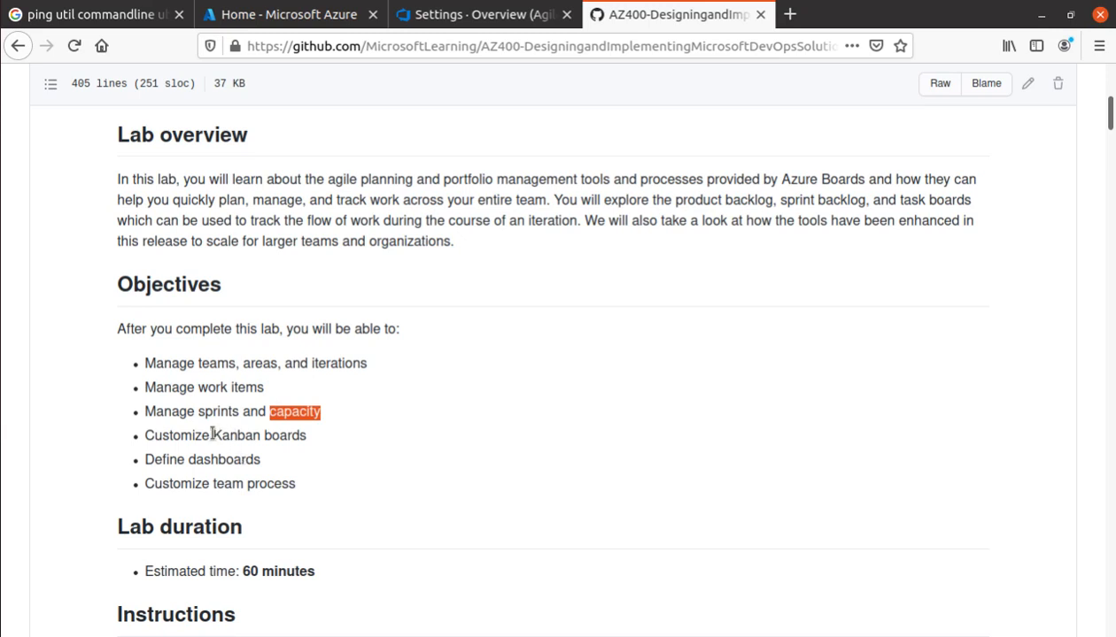
pyautogui.moveTo(311, 438); pyautogui.dragTo(42, 448)
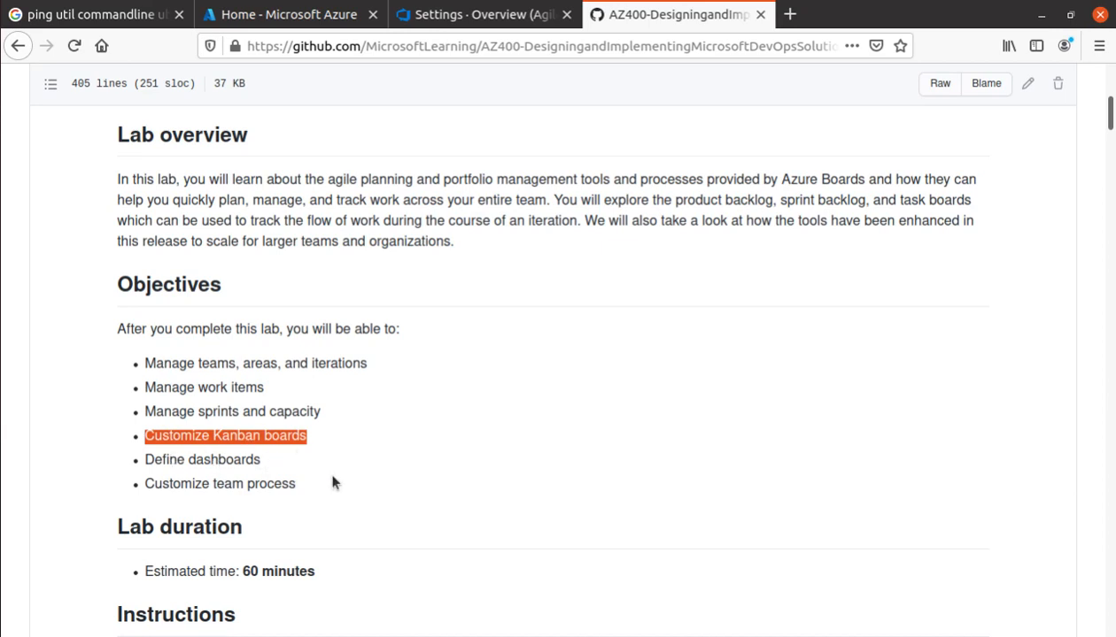
# Read the lab's "Before you start" instructions, highlighting the section on signing in to the lab virtual machine
pyautogui.scroll(-3, 333, 482)
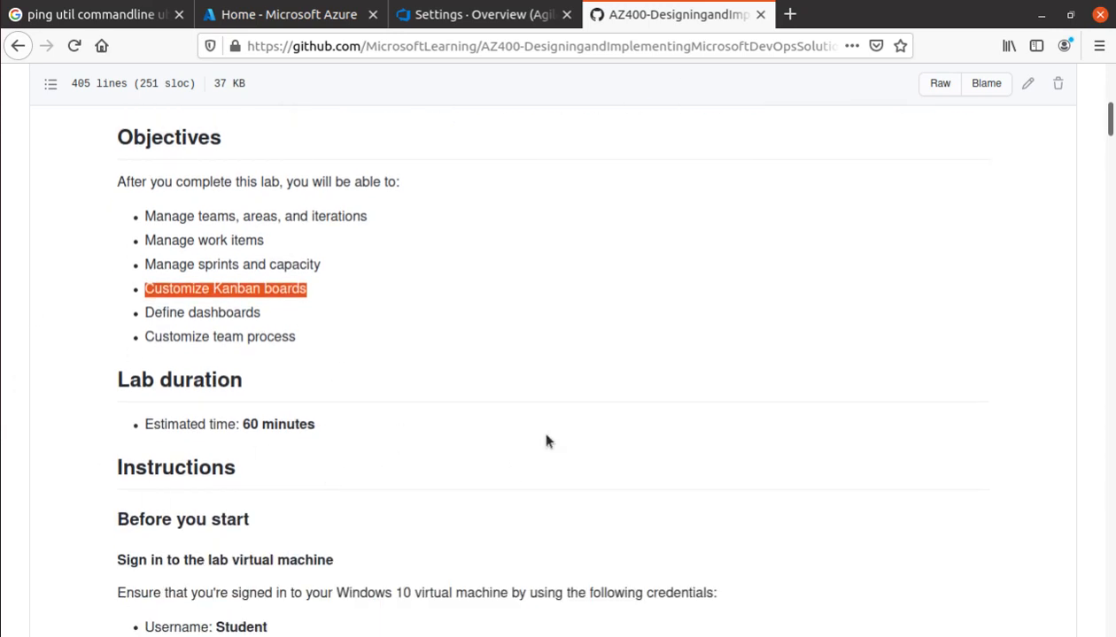
pyautogui.scroll(-6, 509, 434)
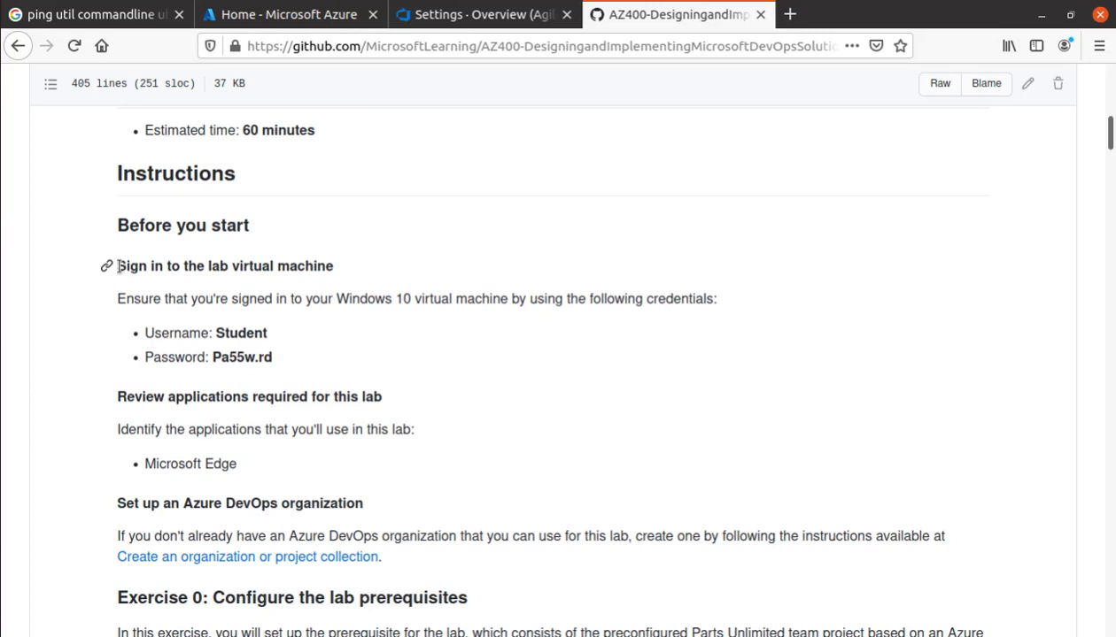
pyautogui.moveTo(117, 266); pyautogui.dragTo(464, 368)
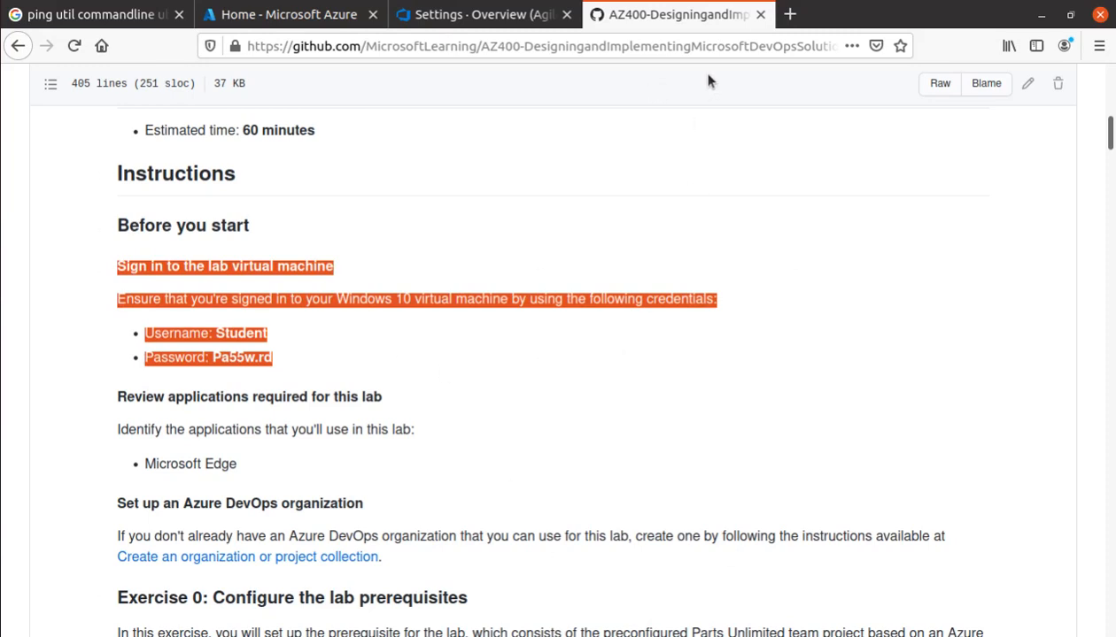
pyautogui.scroll(2, 448, 307)
pyautogui.scroll(-5, 448, 306)
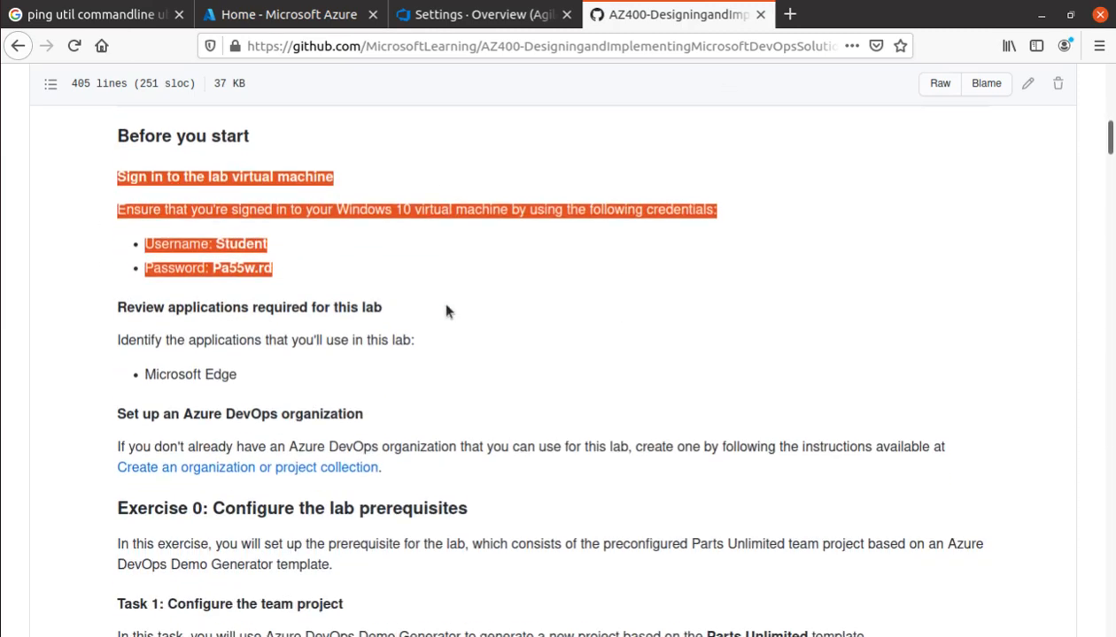
# Highlight "Set up an Azure DevOps organization" and view its "Create an organization or project collection" link in a new browser tab
pyautogui.scroll(-2, 445, 314)
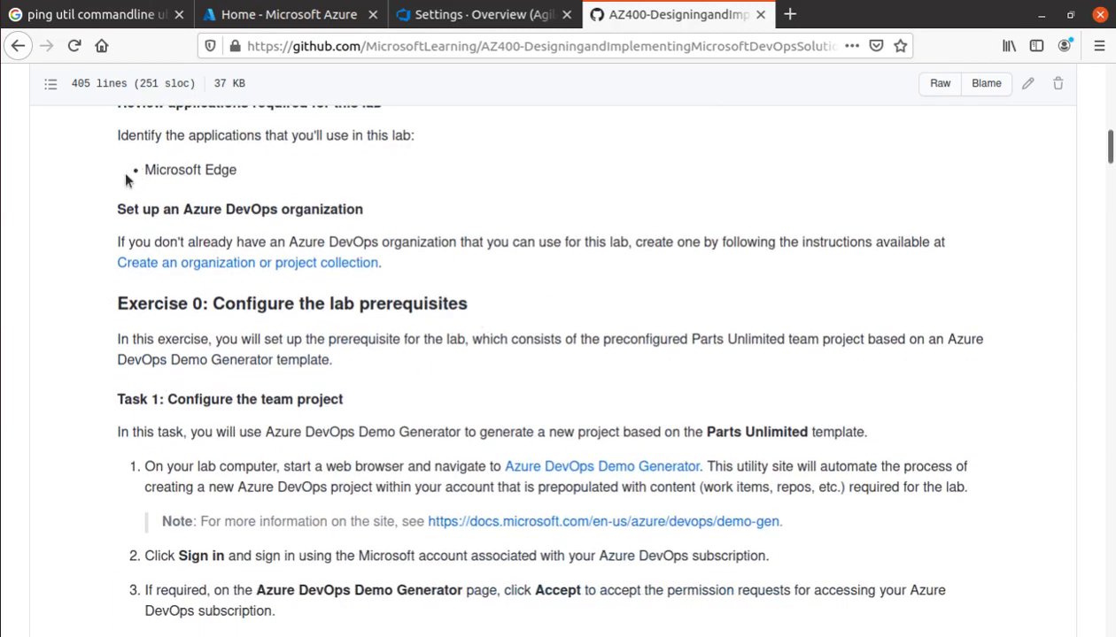
pyautogui.tripleClick(314, 209)
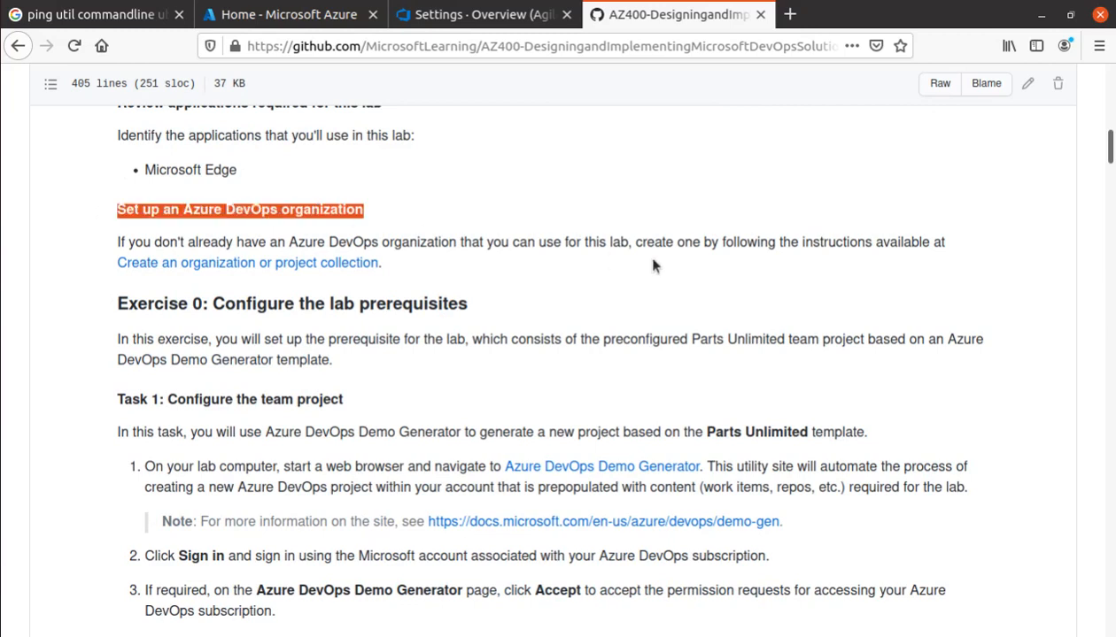
pyautogui.rightClick(314, 267)
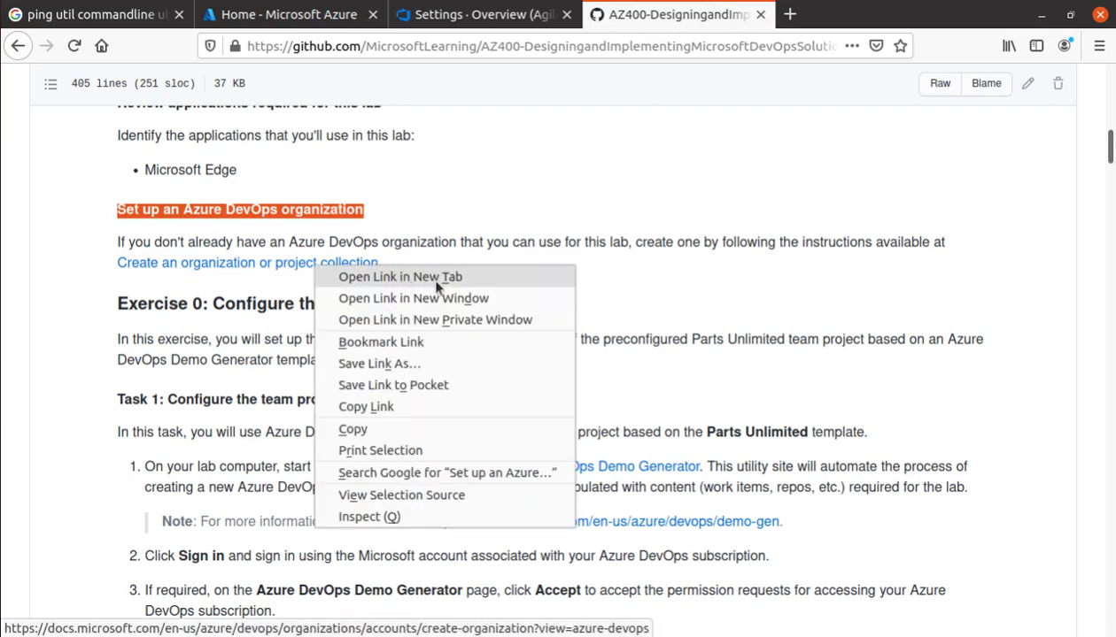
pyautogui.click(432, 283)
pyautogui.click(896, 7)
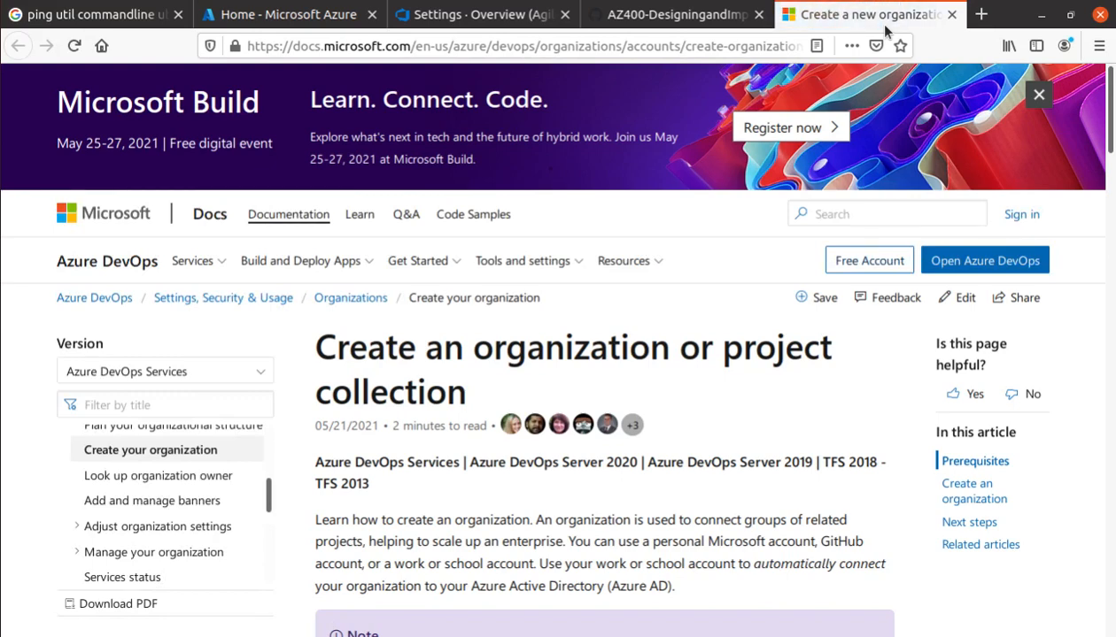
# Review the article's note, prerequisites and "Create an organization" section, highlighting "Prerequisites" and the word "organization" in the section headings
pyautogui.scroll(-5, 460, 434)
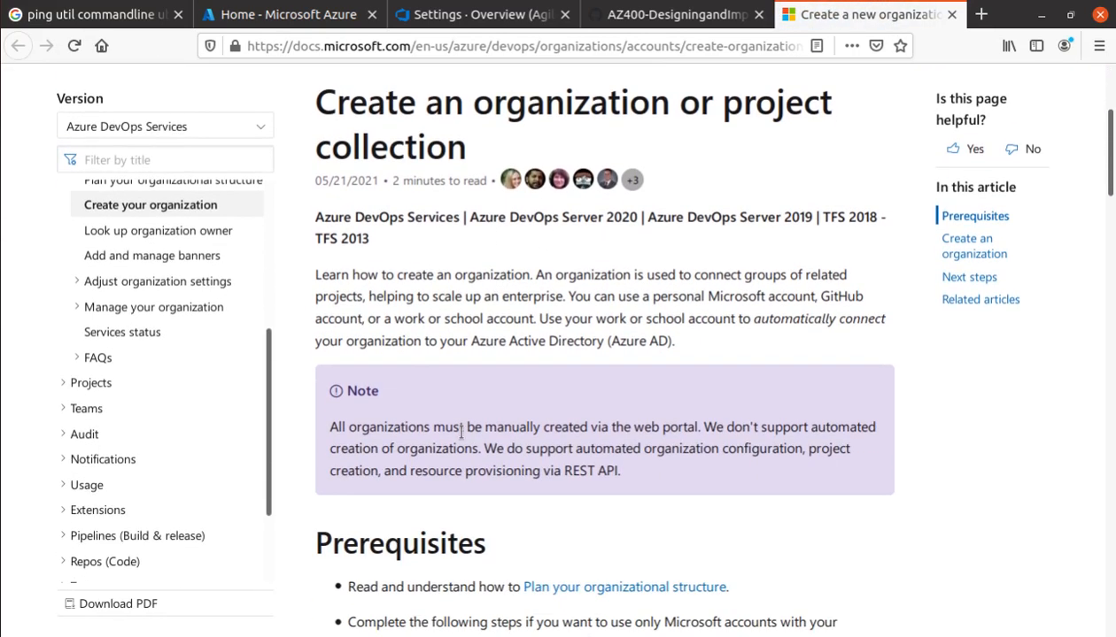
pyautogui.scroll(2, 461, 433)
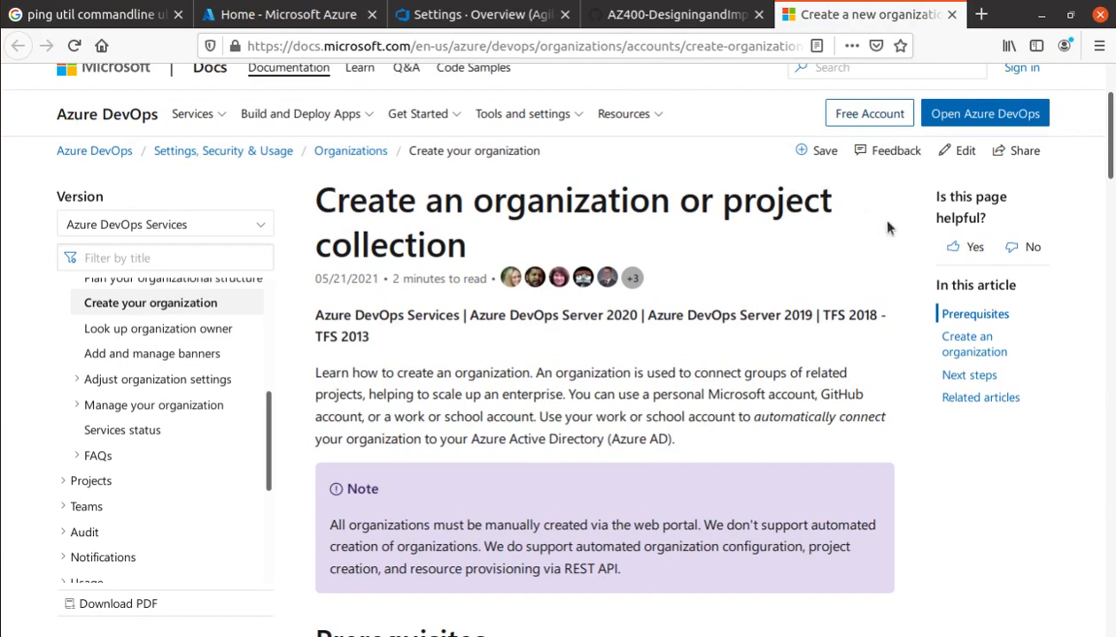
pyautogui.scroll(-7, 513, 314)
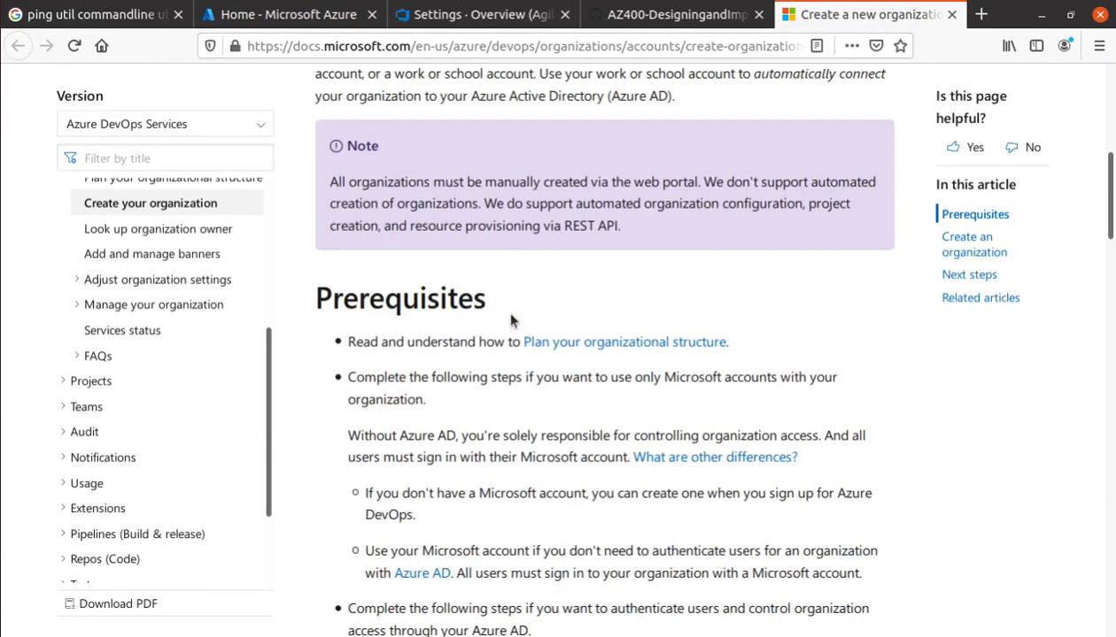
pyautogui.moveTo(333, 299); pyautogui.dragTo(525, 304)
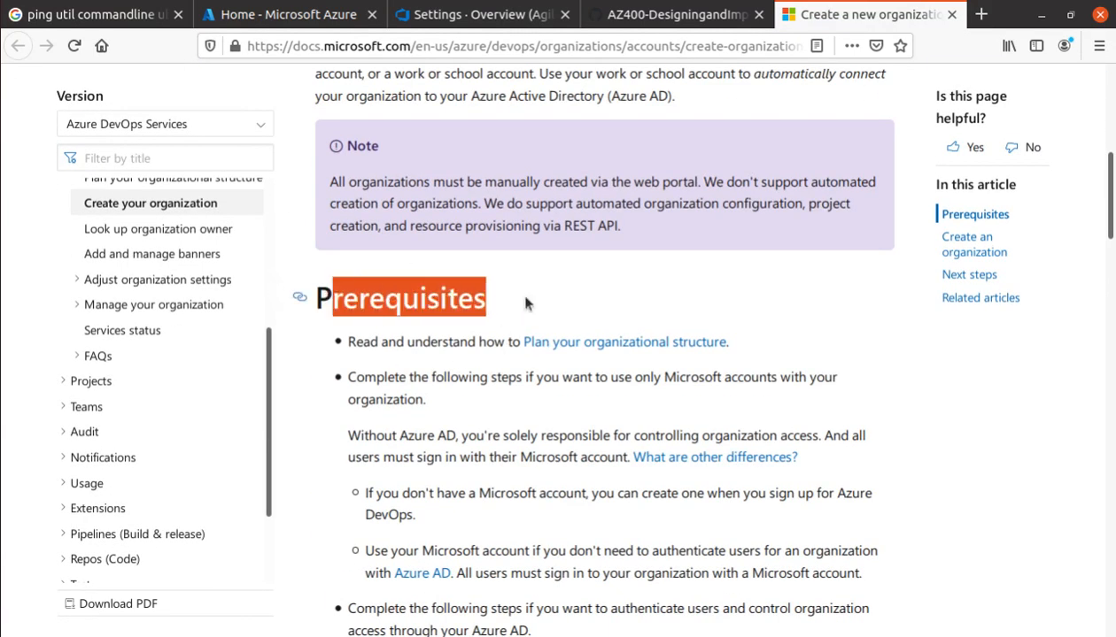
pyautogui.scroll(-10, 512, 315)
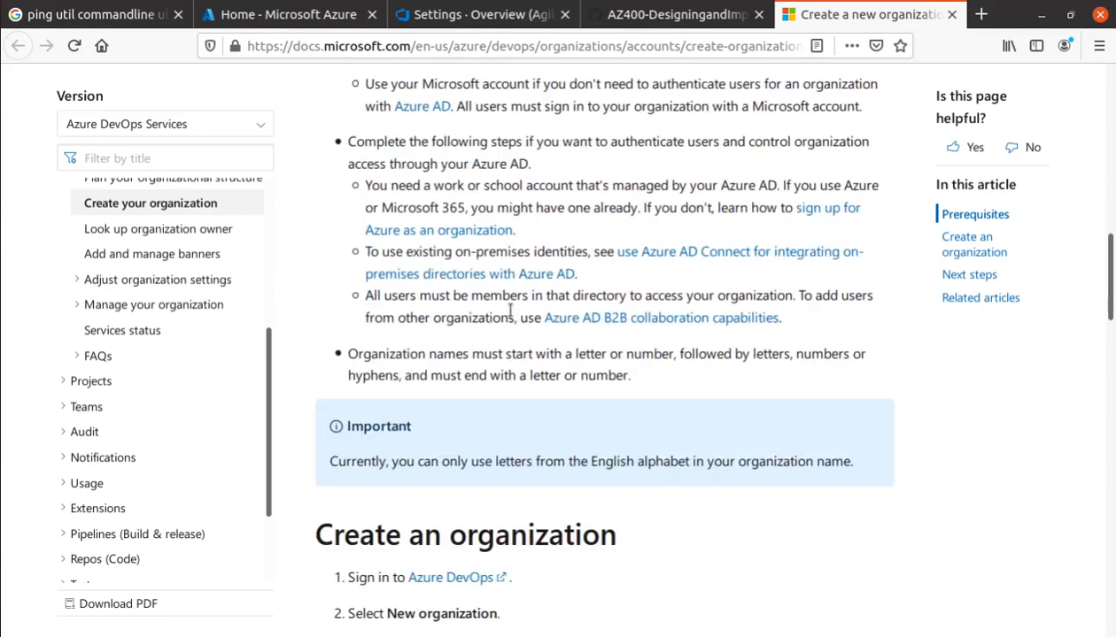
pyautogui.scroll(-7, 510, 309)
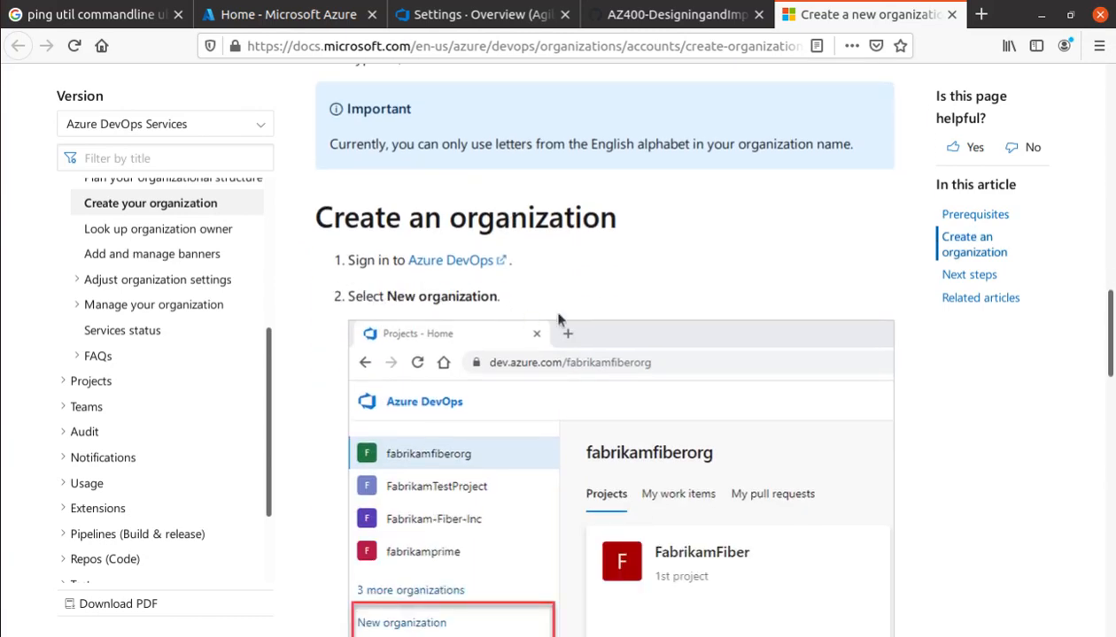
pyautogui.doubleClick(540, 218)
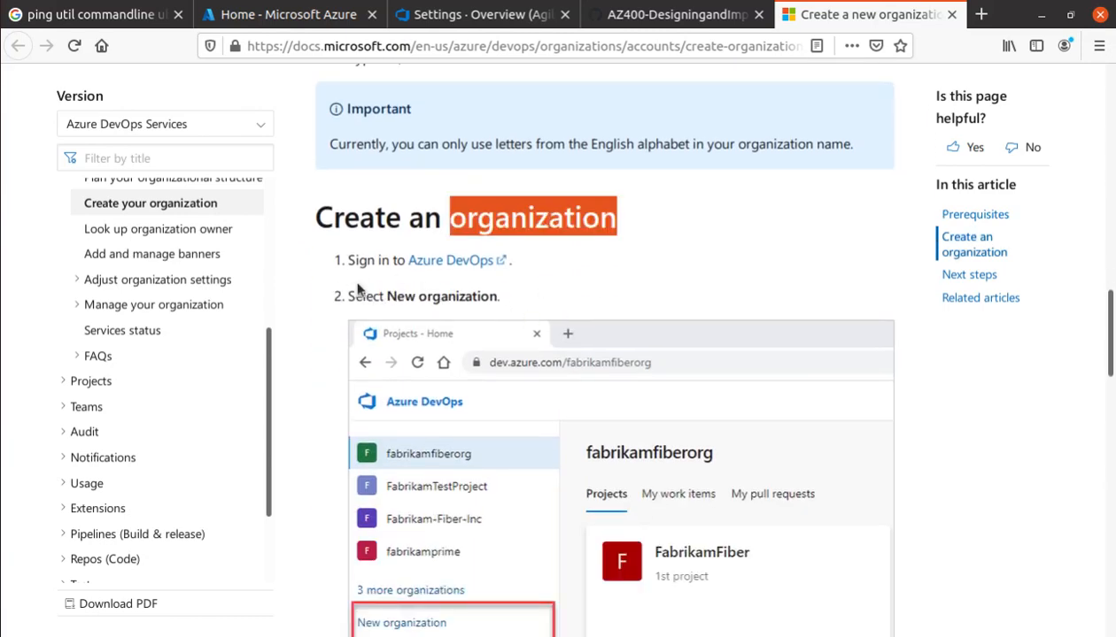
# Open the article's Azure DevOps sign-in link in a new browser tab, highlight "Select New organization", and switch to the Azure DevOps page
pyautogui.rightClick(447, 264)
pyautogui.click(505, 271)
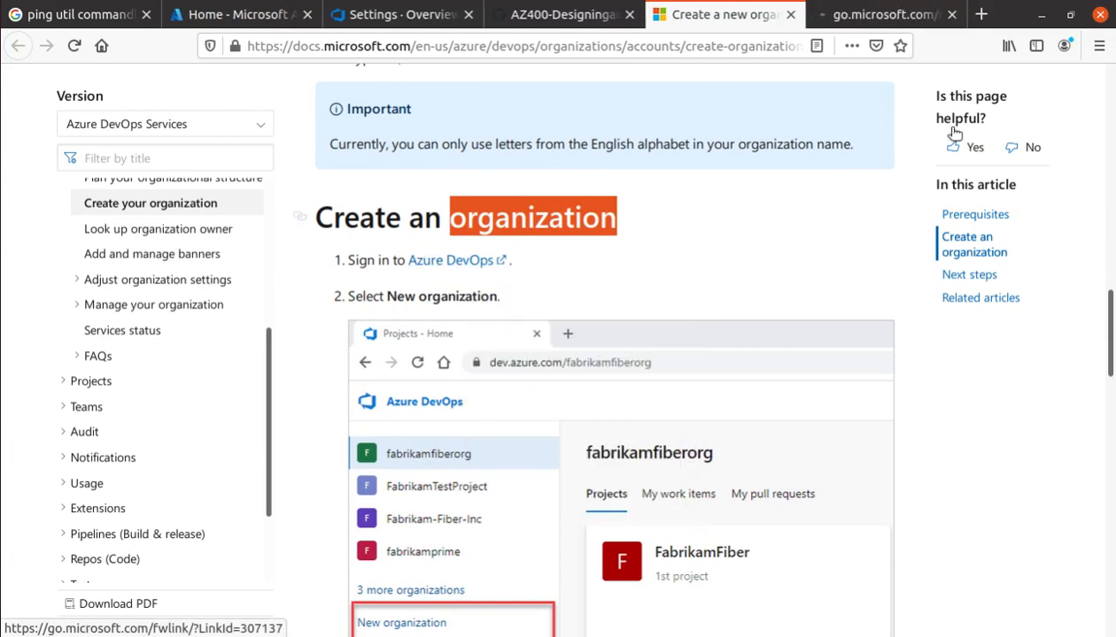
pyautogui.moveTo(345, 297); pyautogui.dragTo(585, 301)
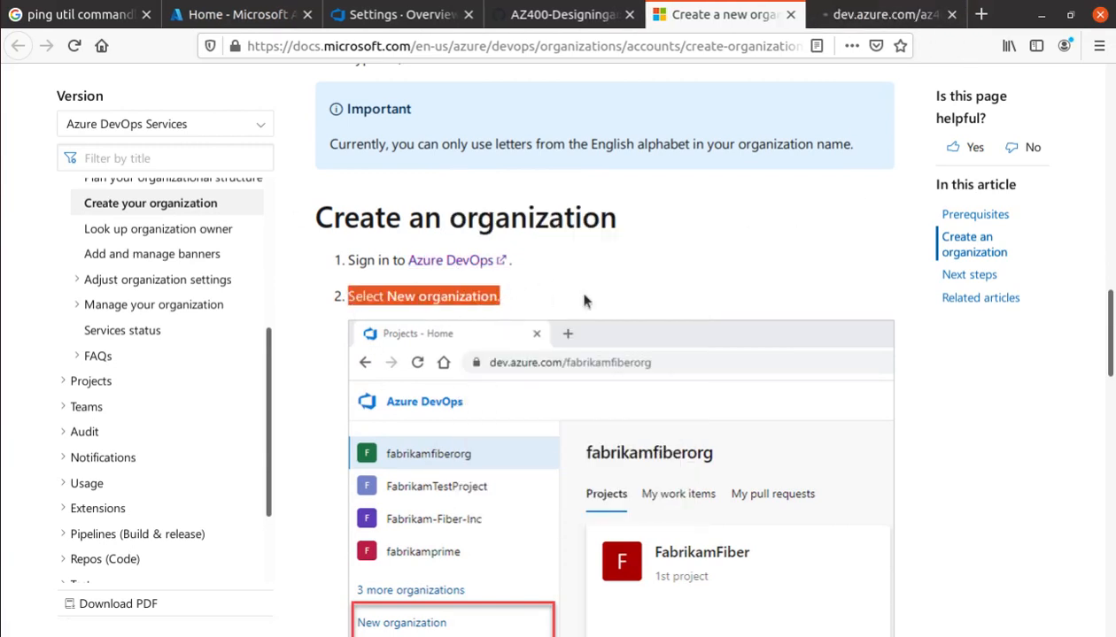
pyautogui.click(888, 15)
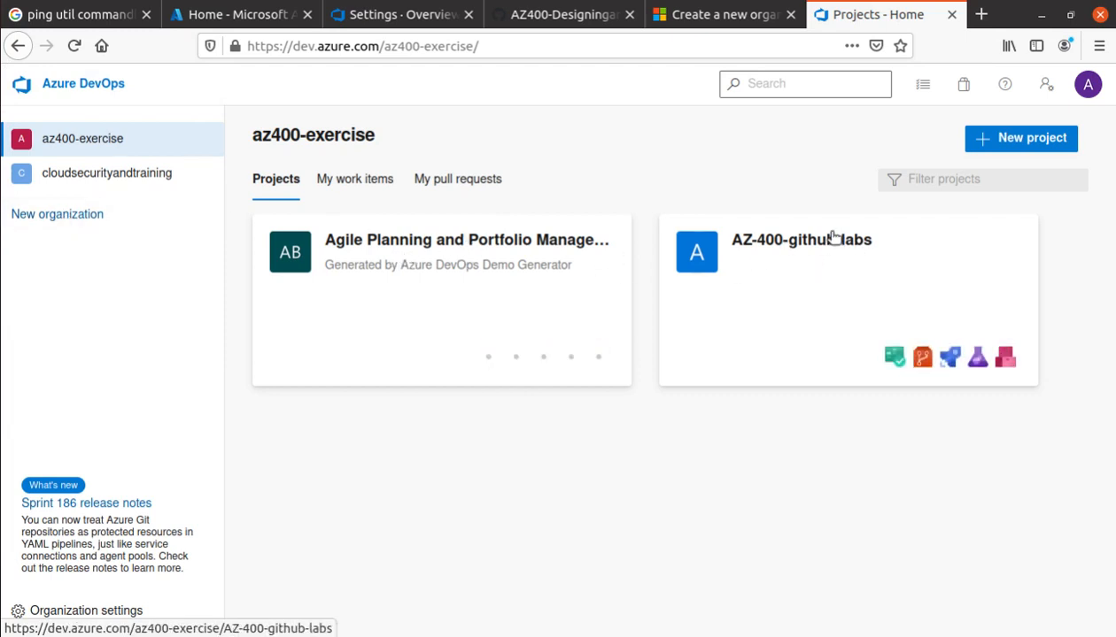
# Open the settings of the "Agile Planning and Portfolio Management with Azure Boards" project and start deleting the project
pyautogui.click(529, 249)
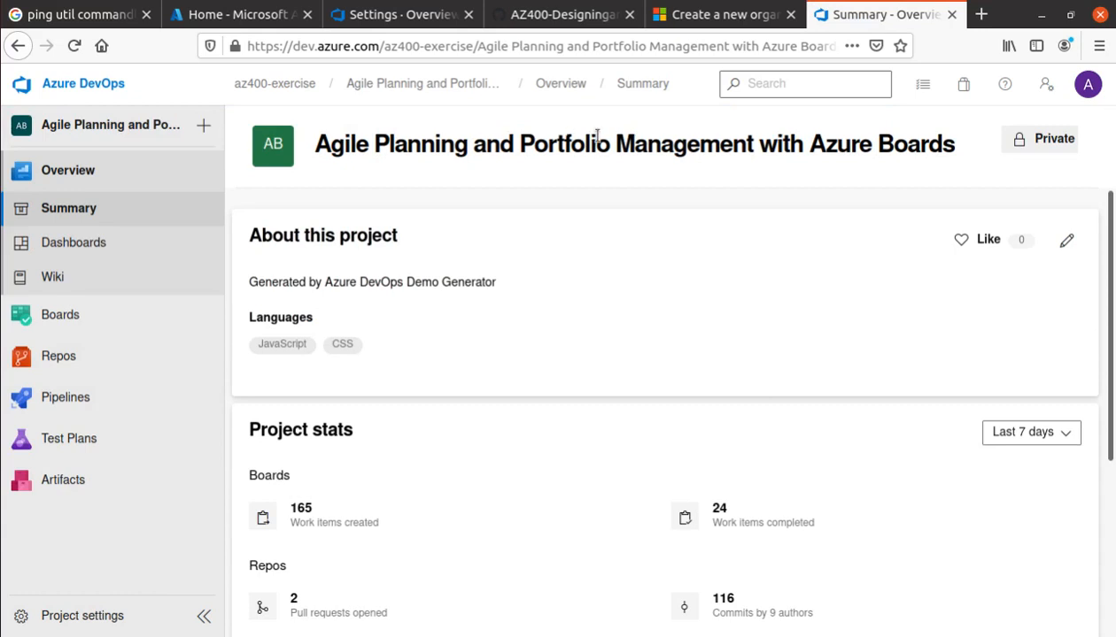
pyautogui.scroll(-3, 457, 349)
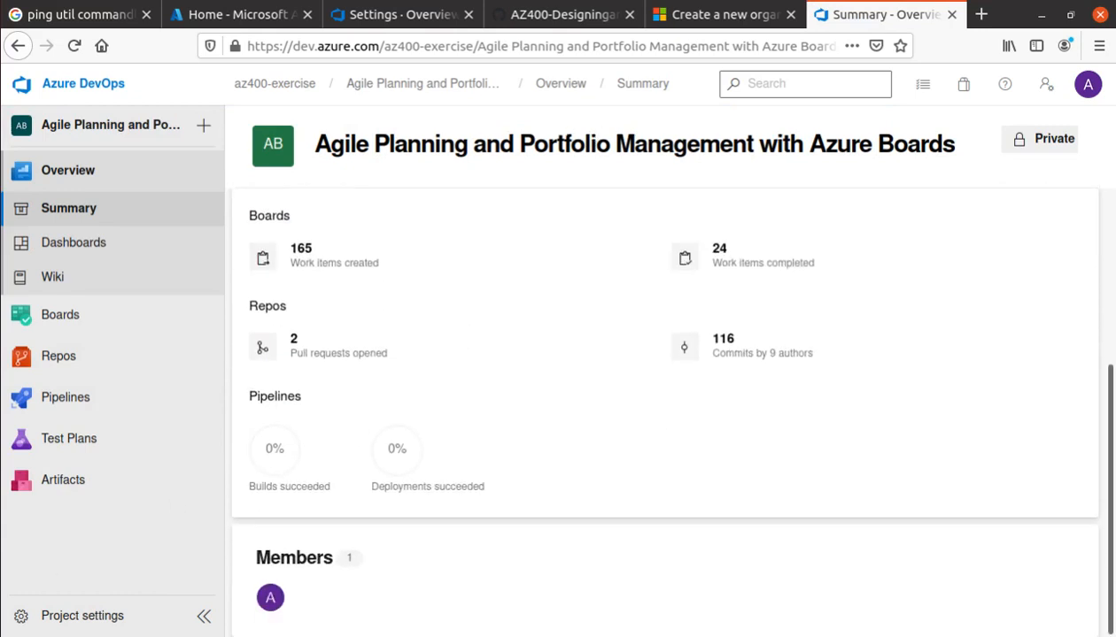
pyautogui.click(105, 620)
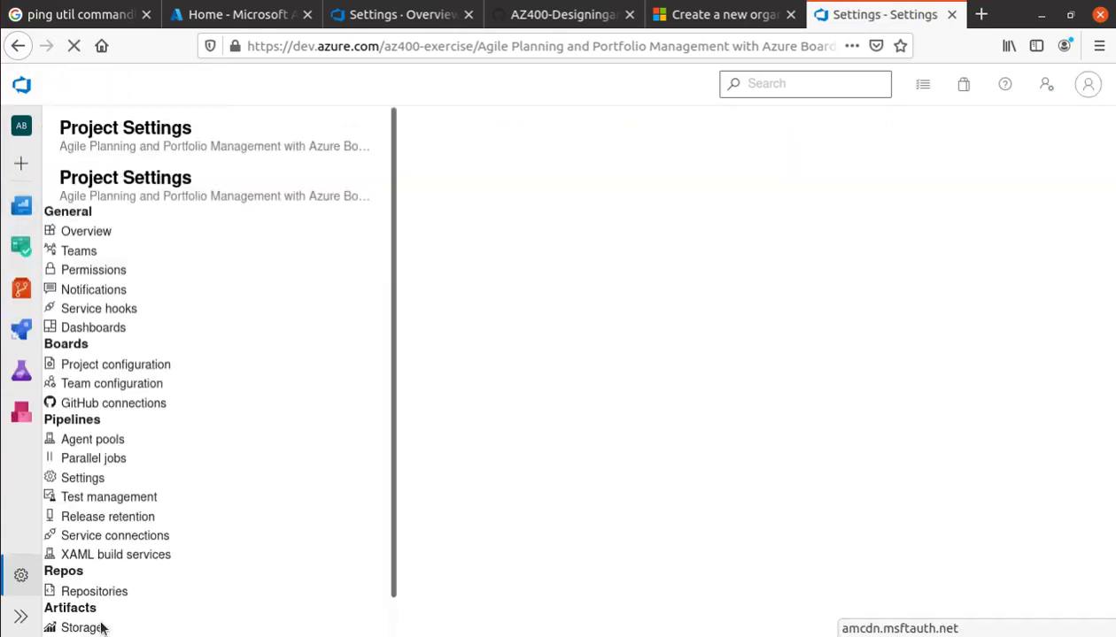
pyautogui.scroll(-5, 423, 374)
pyautogui.scroll(-3, 482, 392)
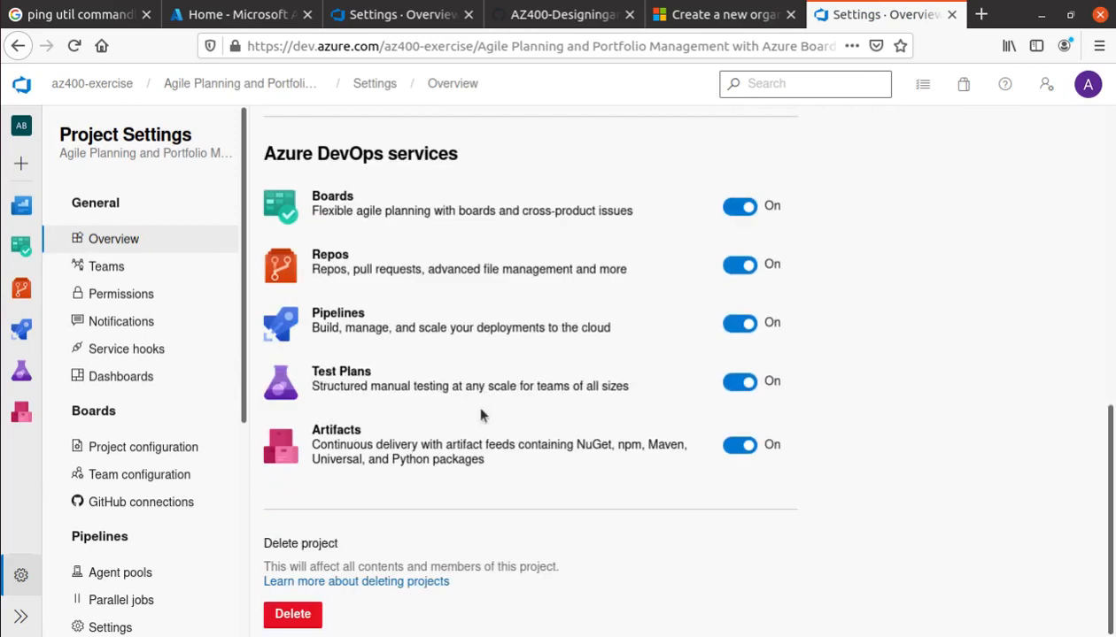
pyautogui.click(304, 627)
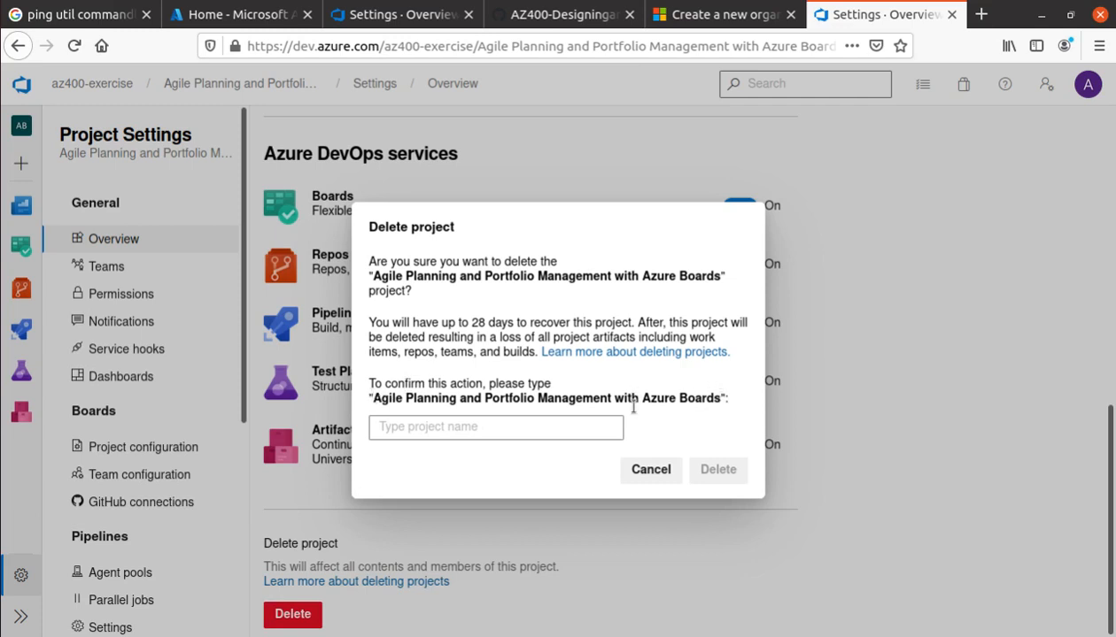
# Confirm the project deletion by copying the name "Agile Planning and Portfolio Management with Azure Boards" into the confirmation field, without quotation marks
pyautogui.moveTo(378, 399); pyautogui.dragTo(714, 396)
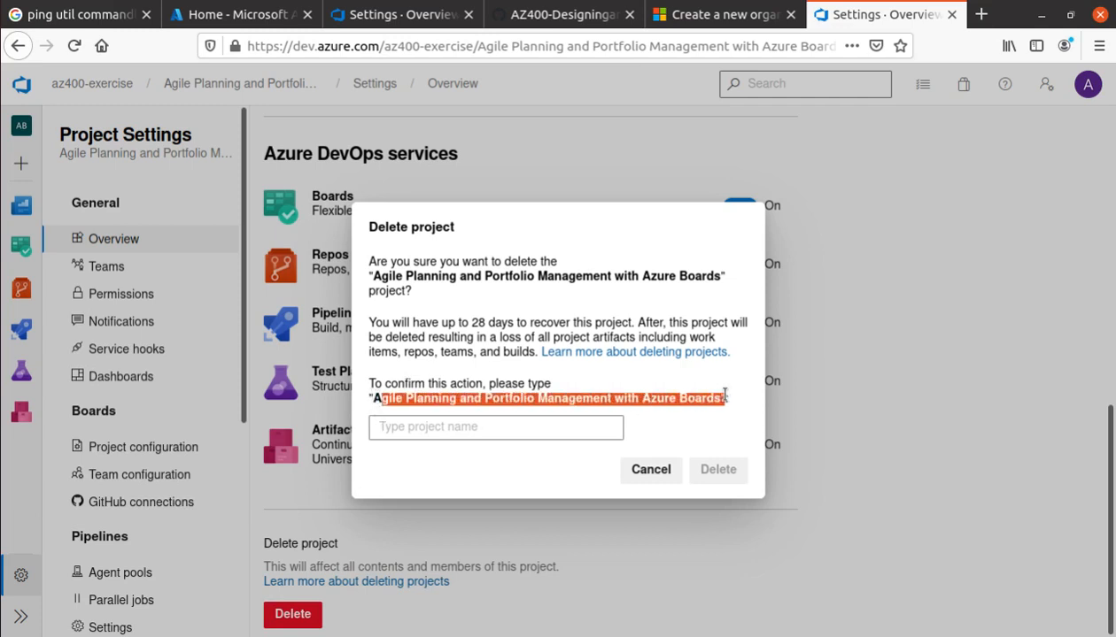
pyautogui.click(361, 406)
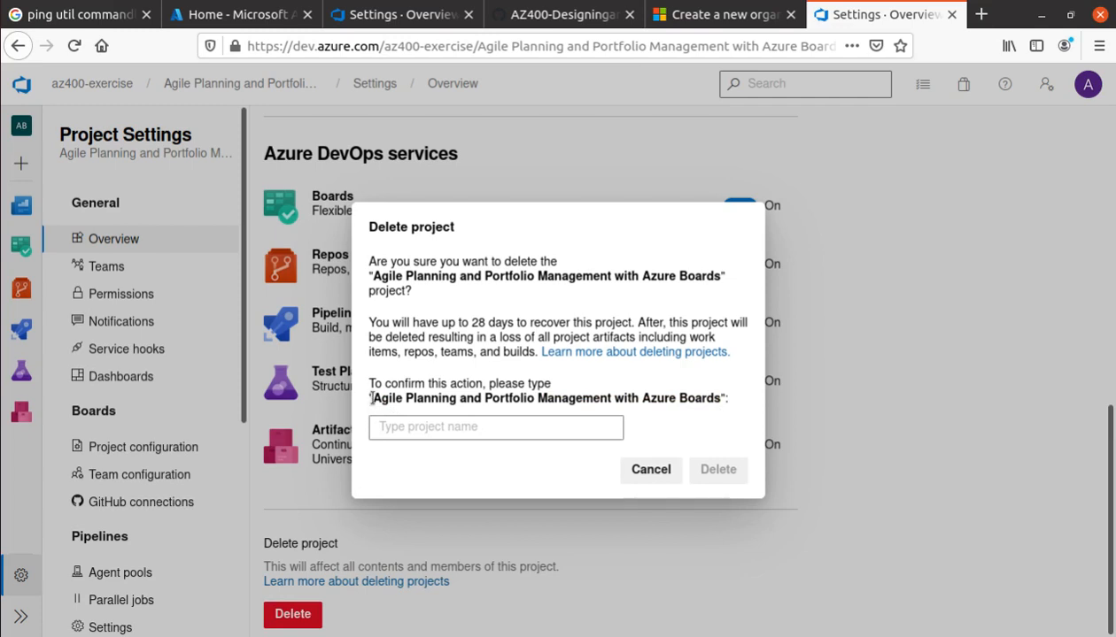
pyautogui.moveTo(370, 397); pyautogui.dragTo(724, 402)
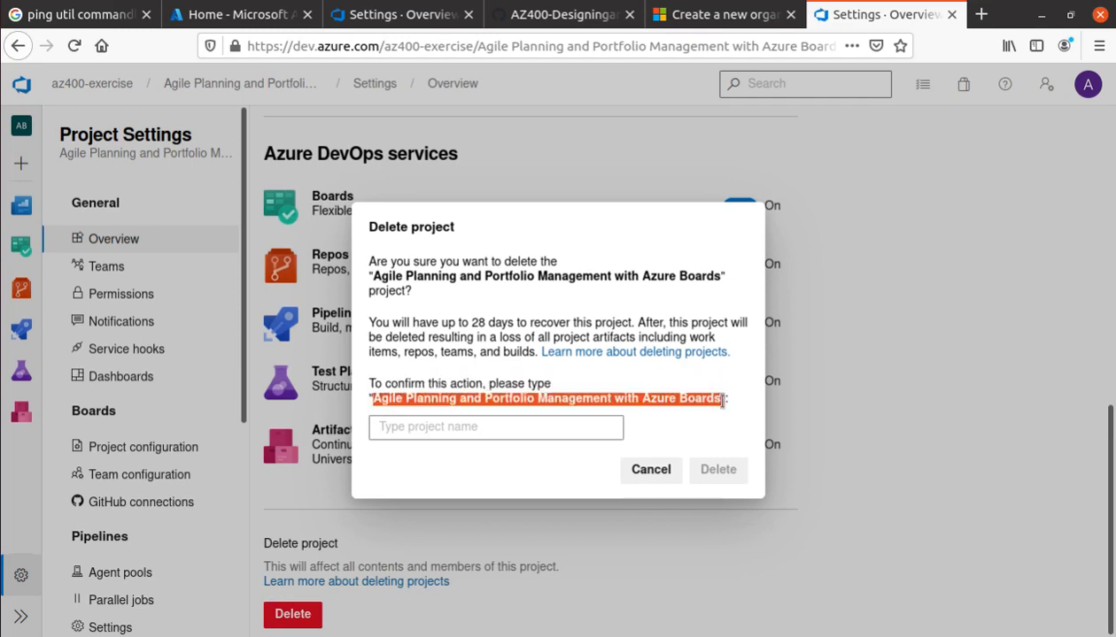
pyautogui.rightClick(723, 401)
pyautogui.click(754, 417)
pyautogui.click(506, 429)
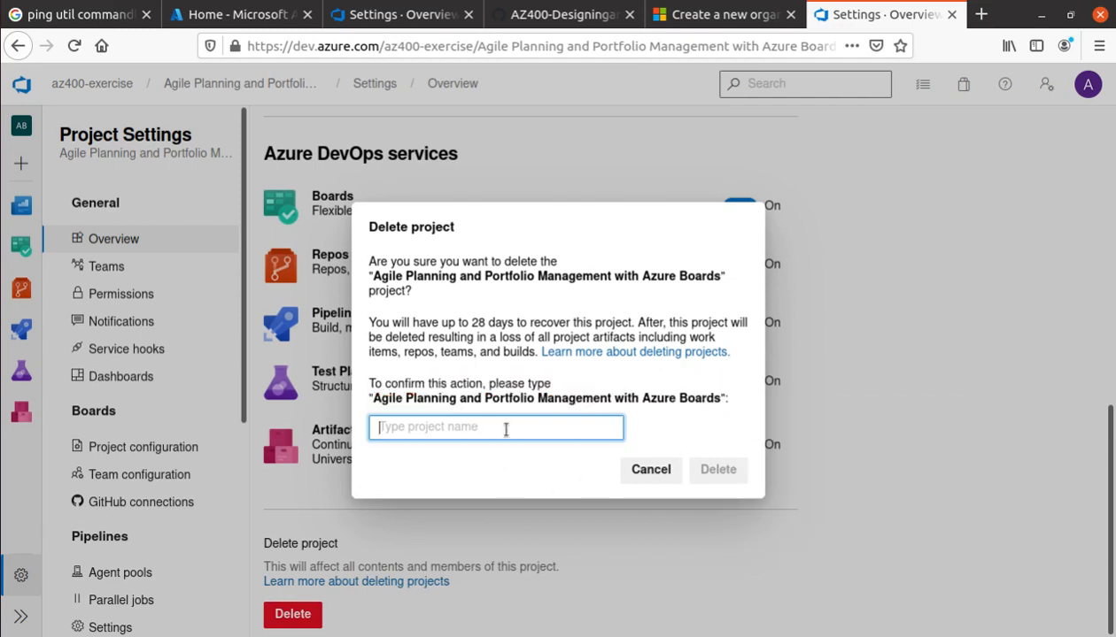
pyautogui.hotkey('ctrl', 'v')
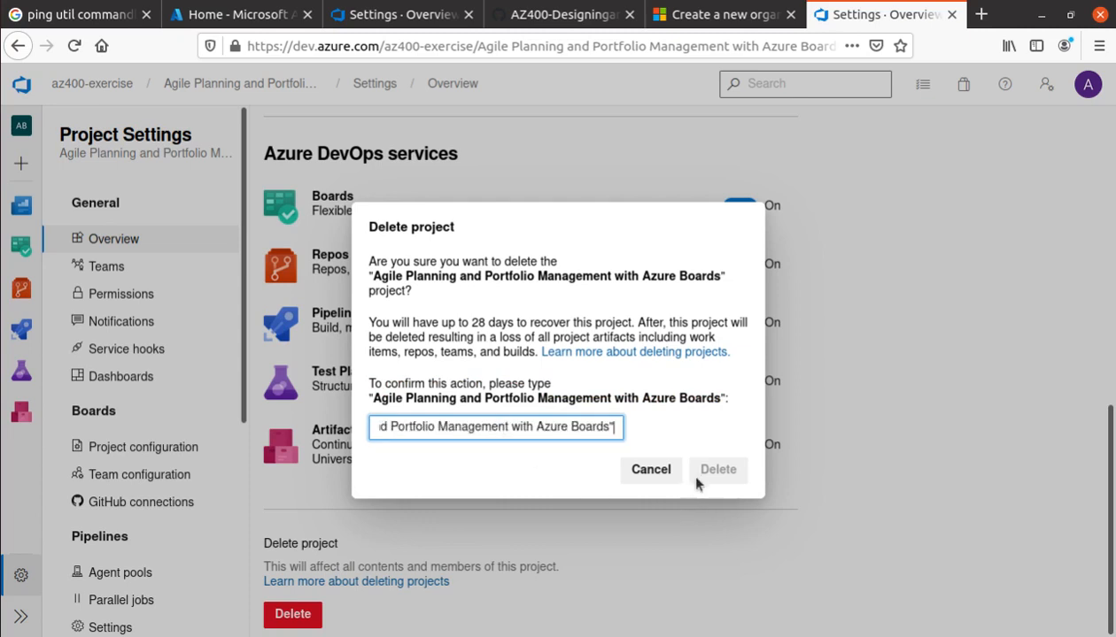
pyautogui.press('BackSpace')
pyautogui.moveTo(387, 422); pyautogui.dragTo(277, 432)
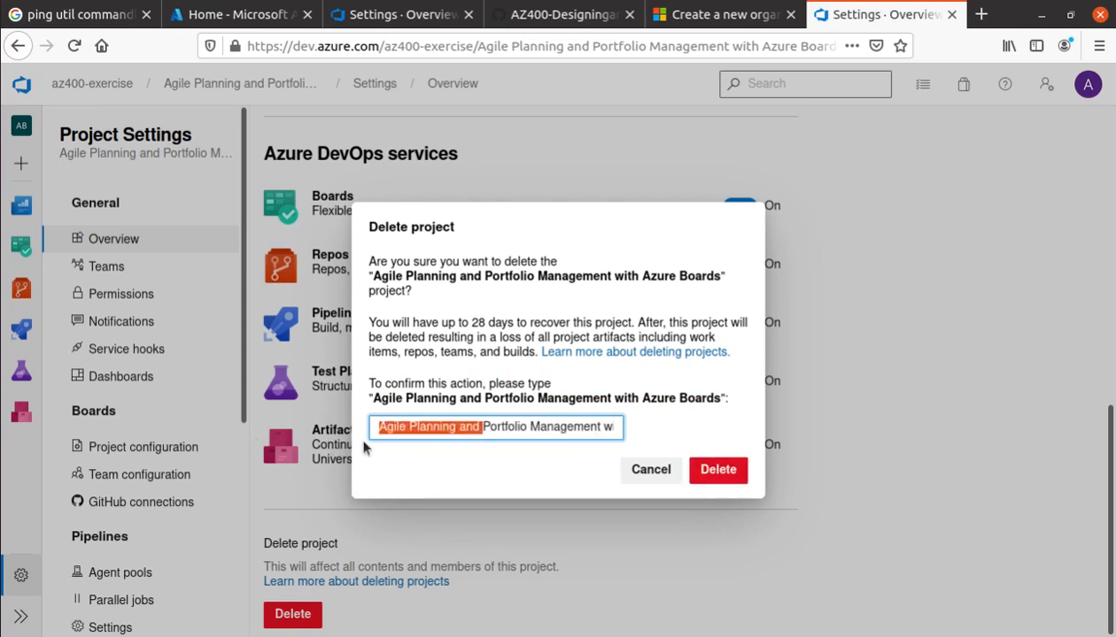
pyautogui.click(740, 473)
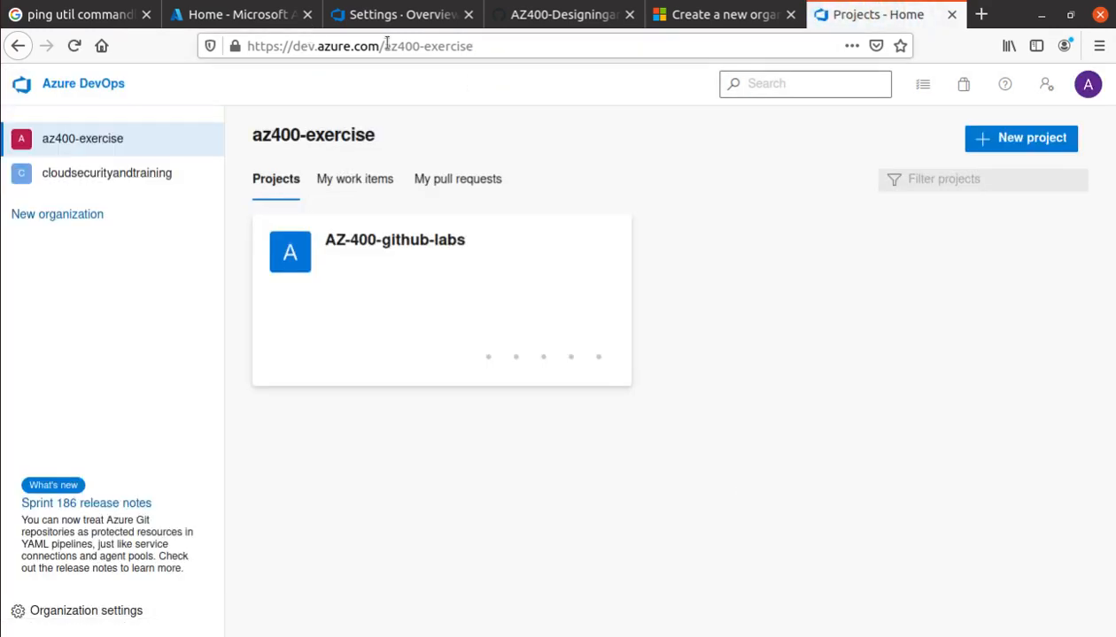
pyautogui.moveTo(381, 46); pyautogui.dragTo(246, 47)
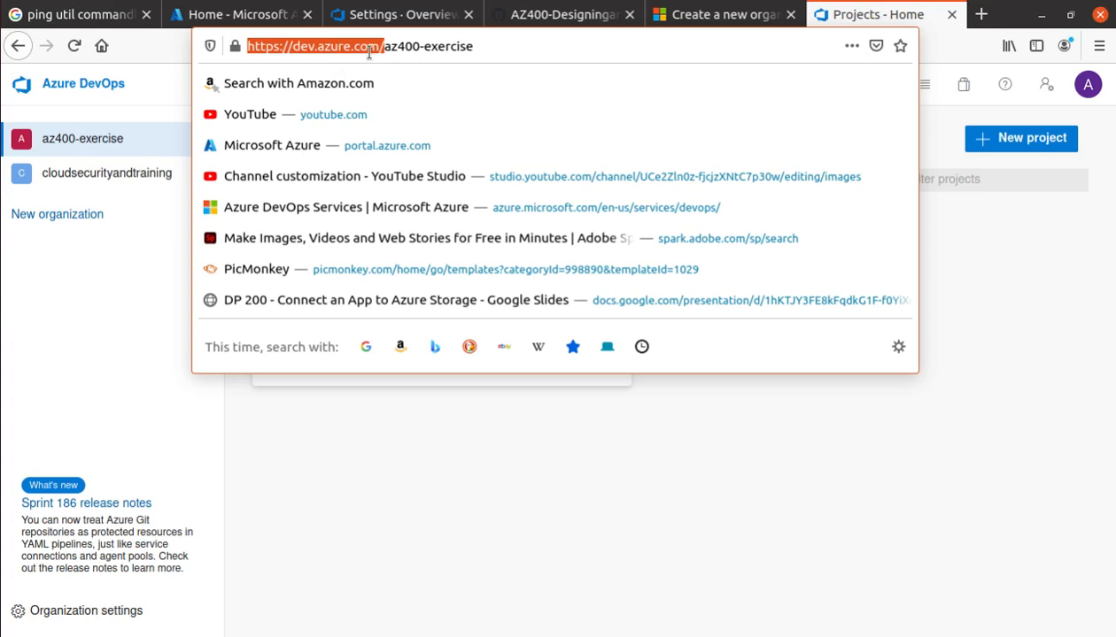
pyautogui.click(1020, 337)
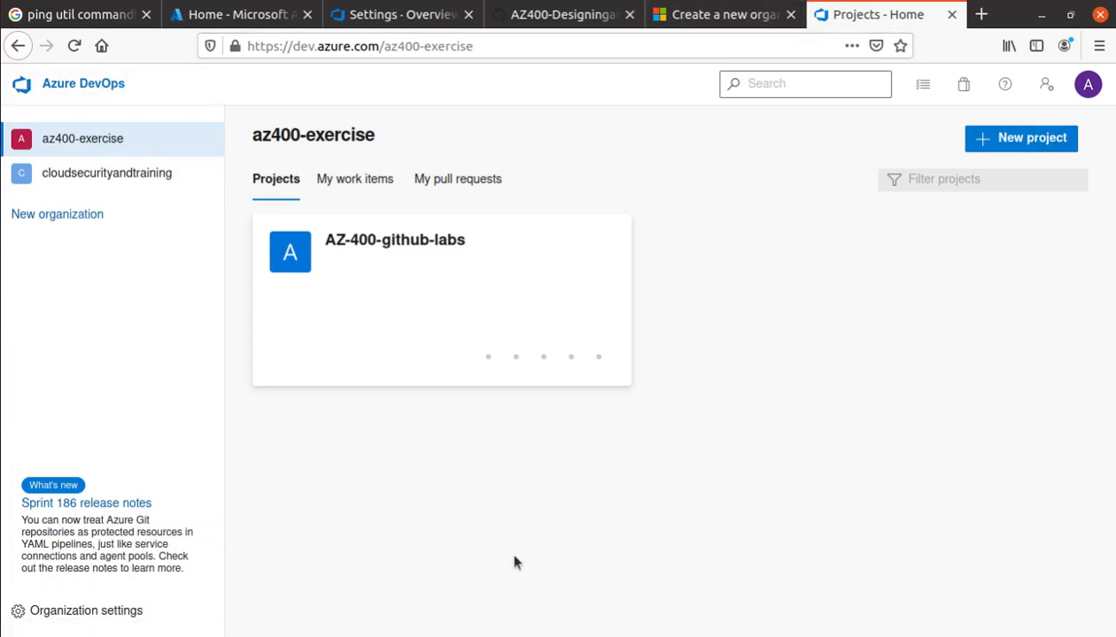
pyautogui.click(706, 15)
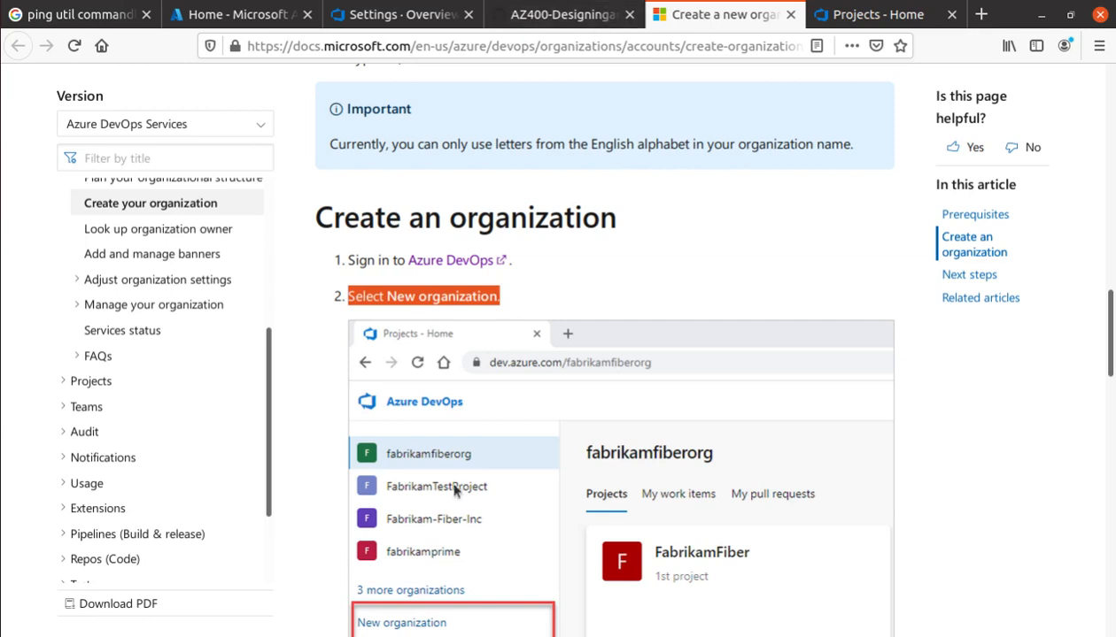
pyautogui.scroll(-2, 509, 465)
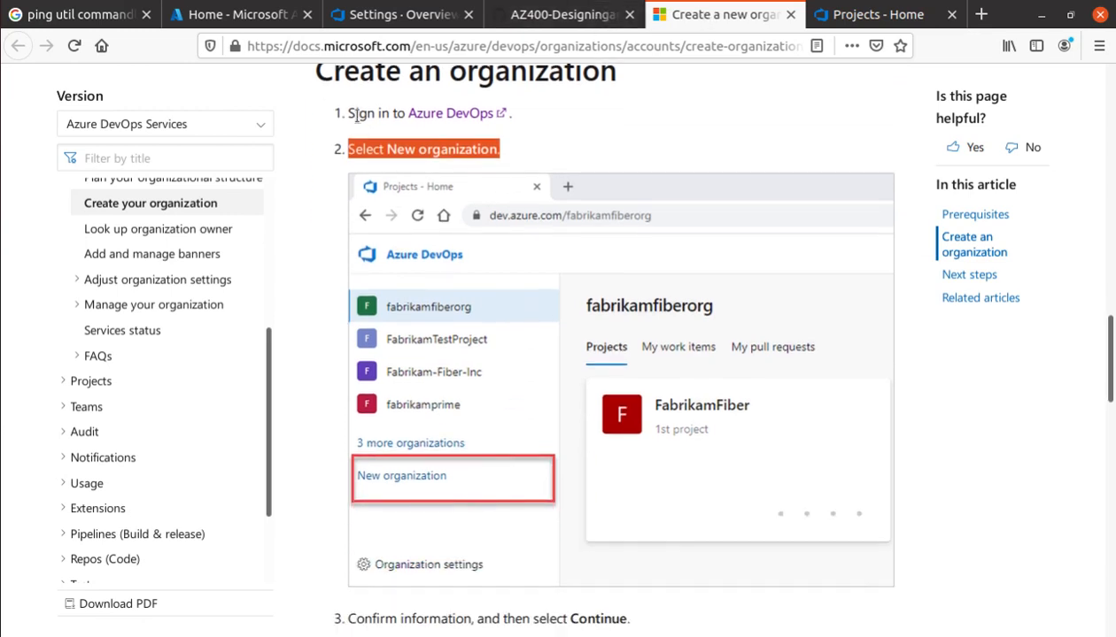
pyautogui.scroll(-2, 324, 340)
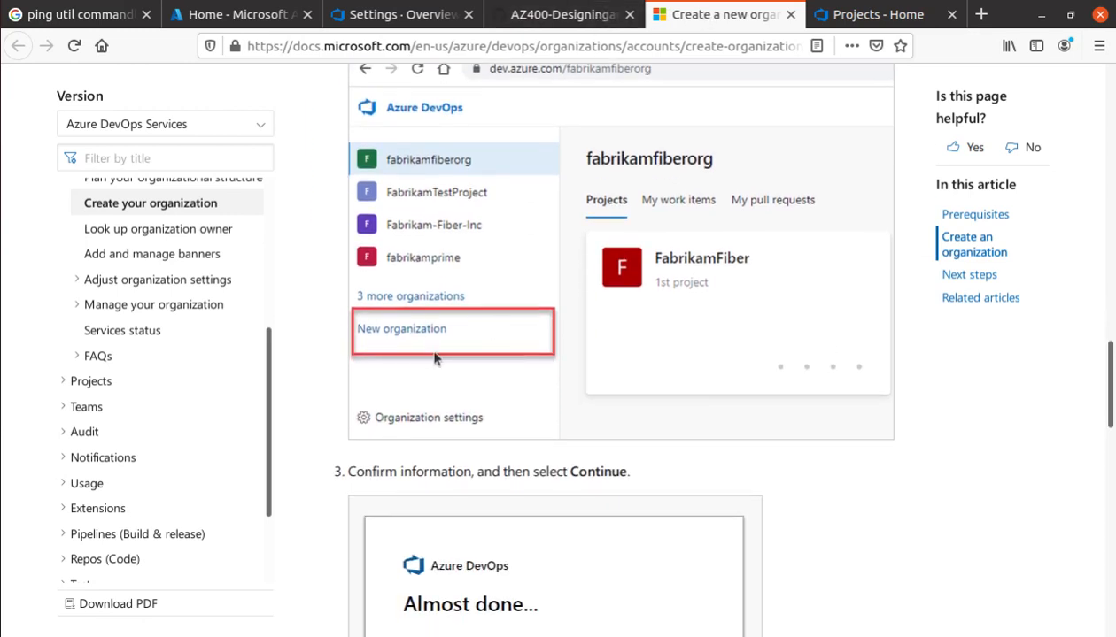
pyautogui.scroll(-3, 485, 363)
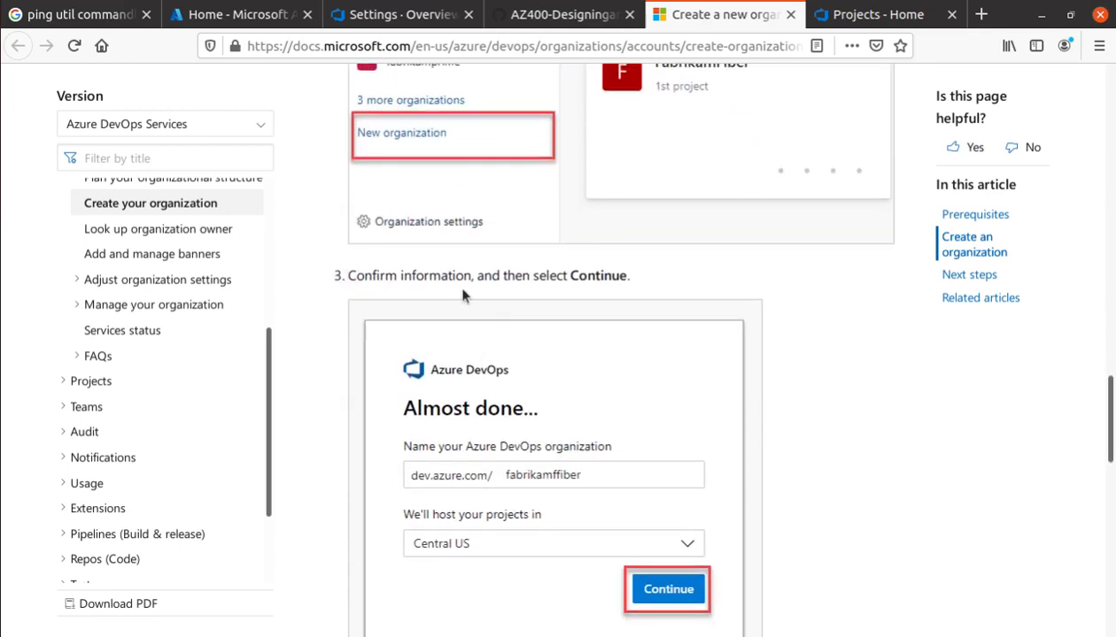
pyautogui.scroll(-2, 617, 295)
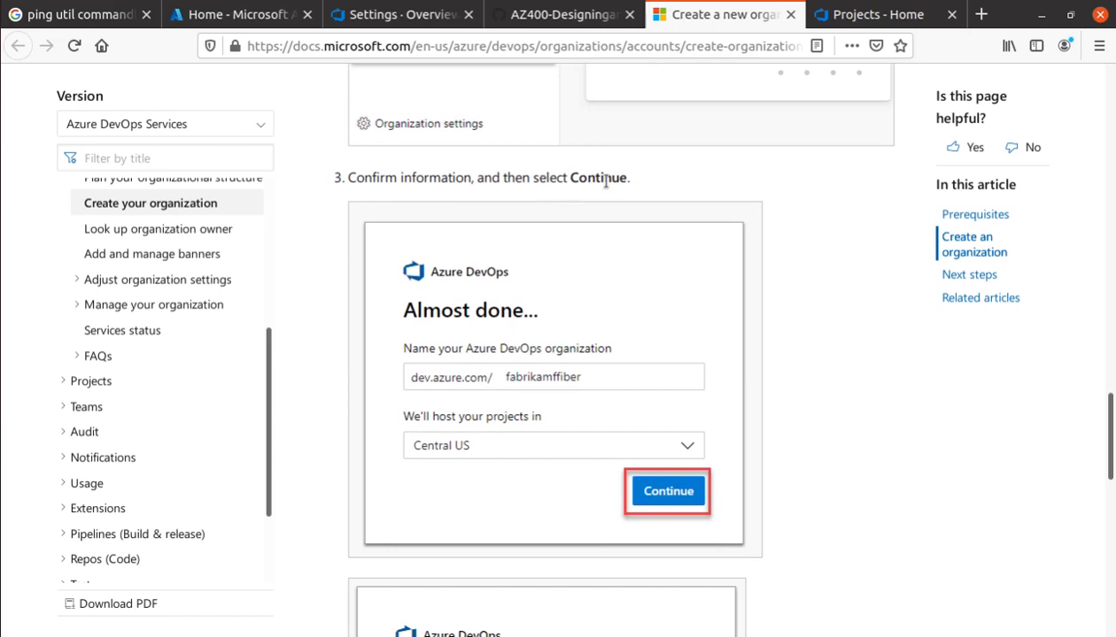
pyautogui.scroll(-8, 605, 183)
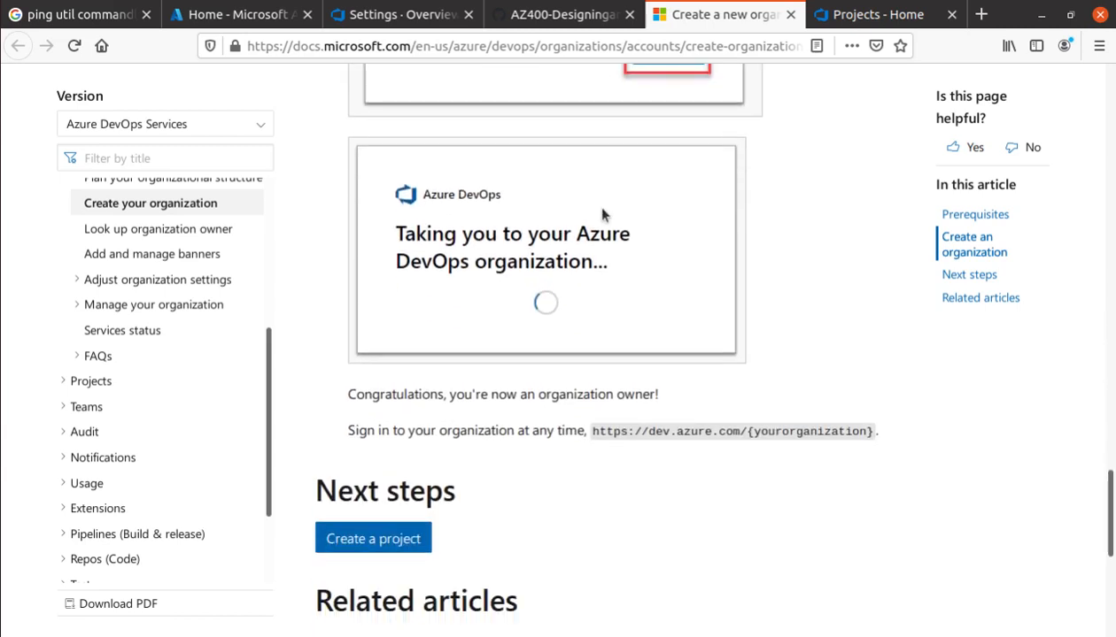
pyautogui.scroll(-3, 602, 215)
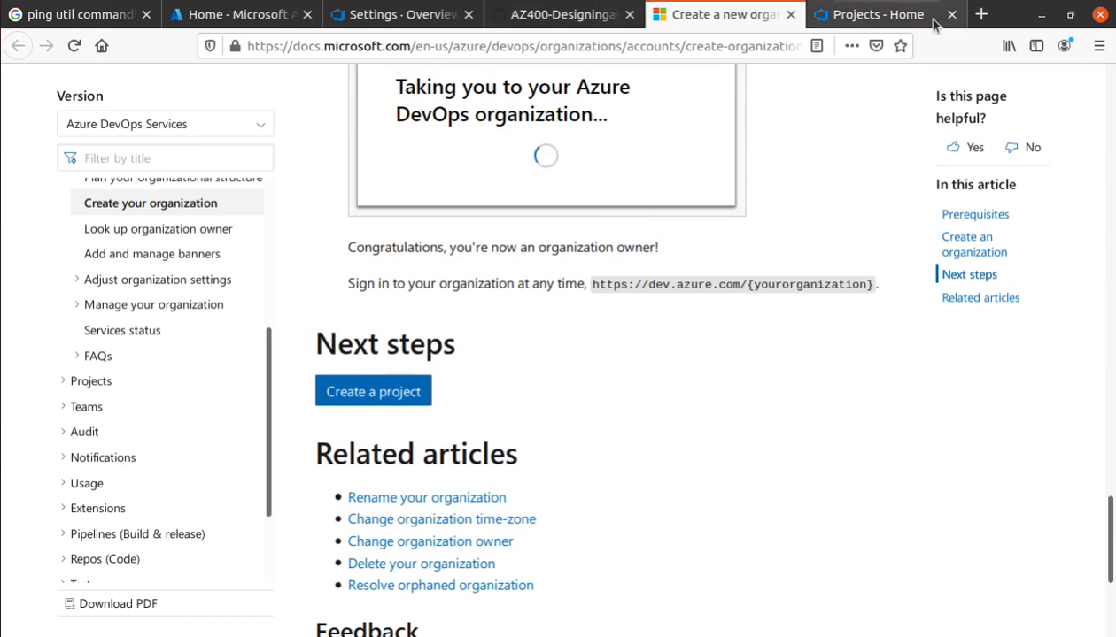
# Return to the az400-exercise projects page, reload it, and open the sign-up form for a new organization
pyautogui.click(889, 18)
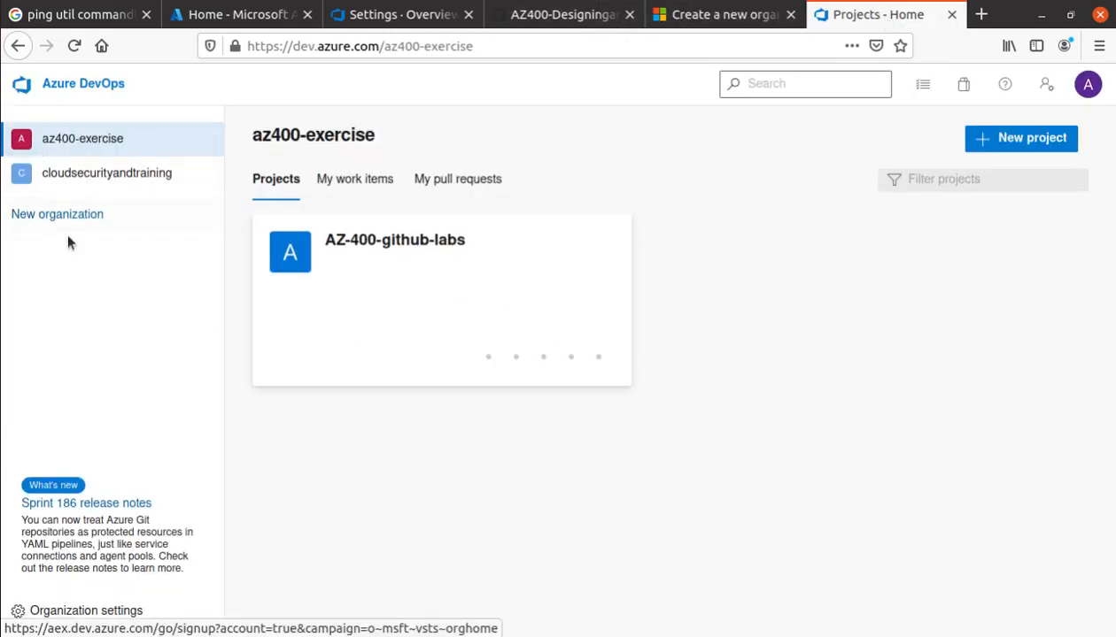
pyautogui.click(74, 46)
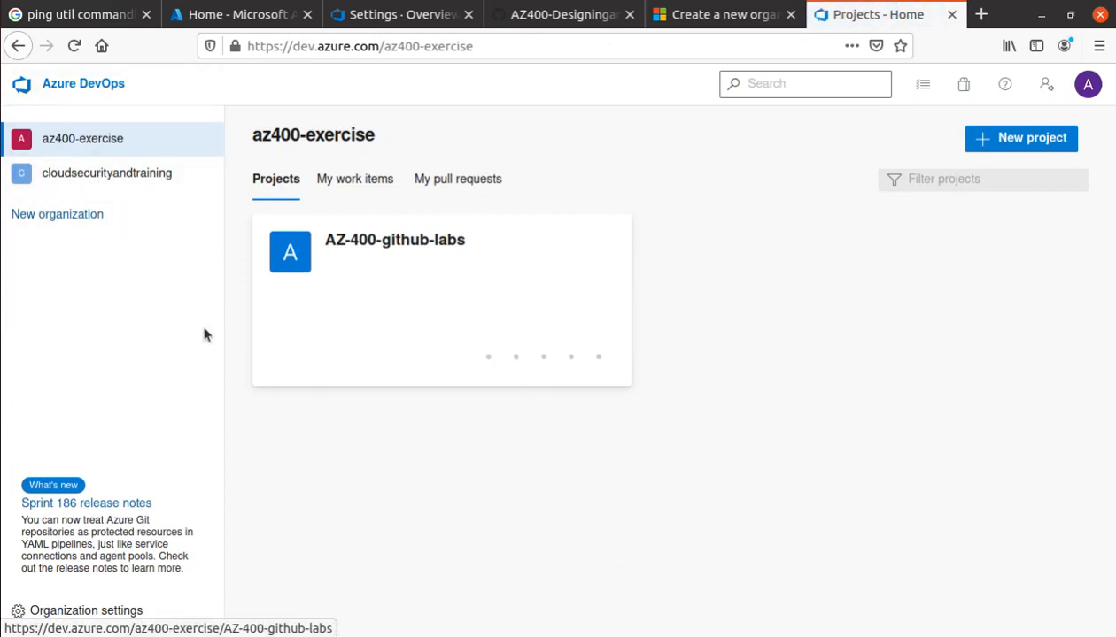
pyautogui.click(81, 216)
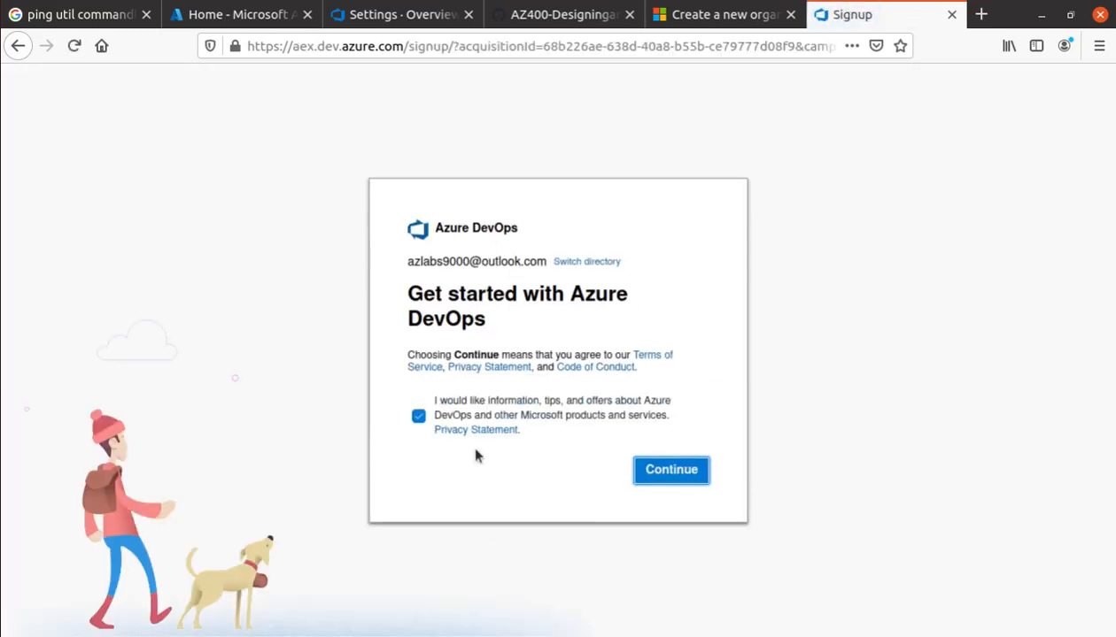
# Review the lab's "Set up an Azure DevOps organization" section and the Exercise 0 prerequisites on GitHub
pyautogui.click(597, 24)
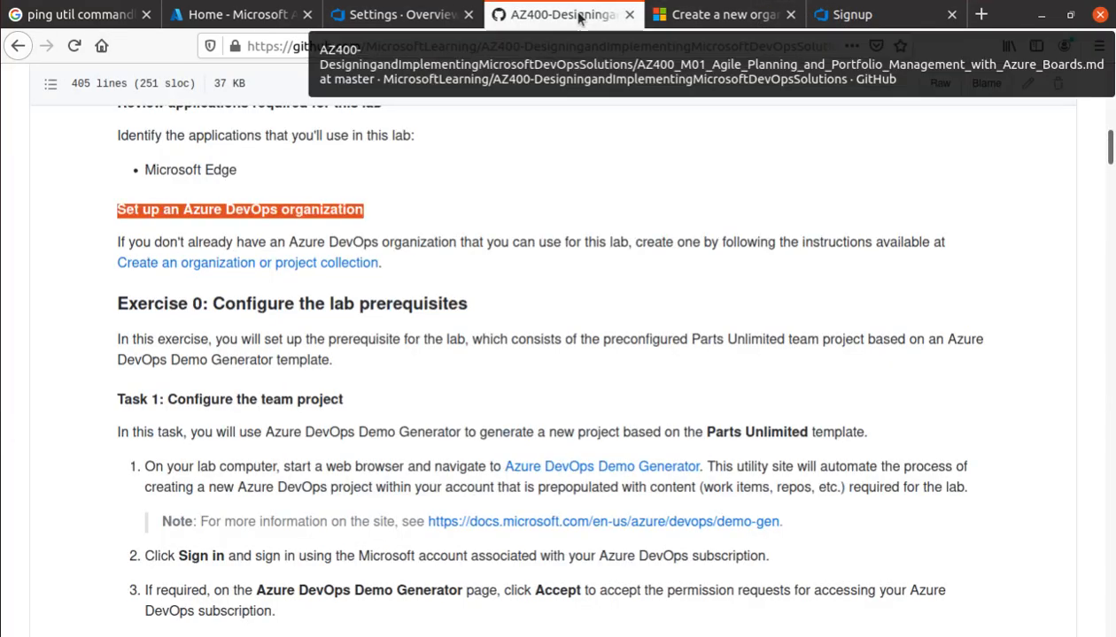
pyautogui.scroll(2, 327, 443)
pyautogui.scroll(-4, 319, 429)
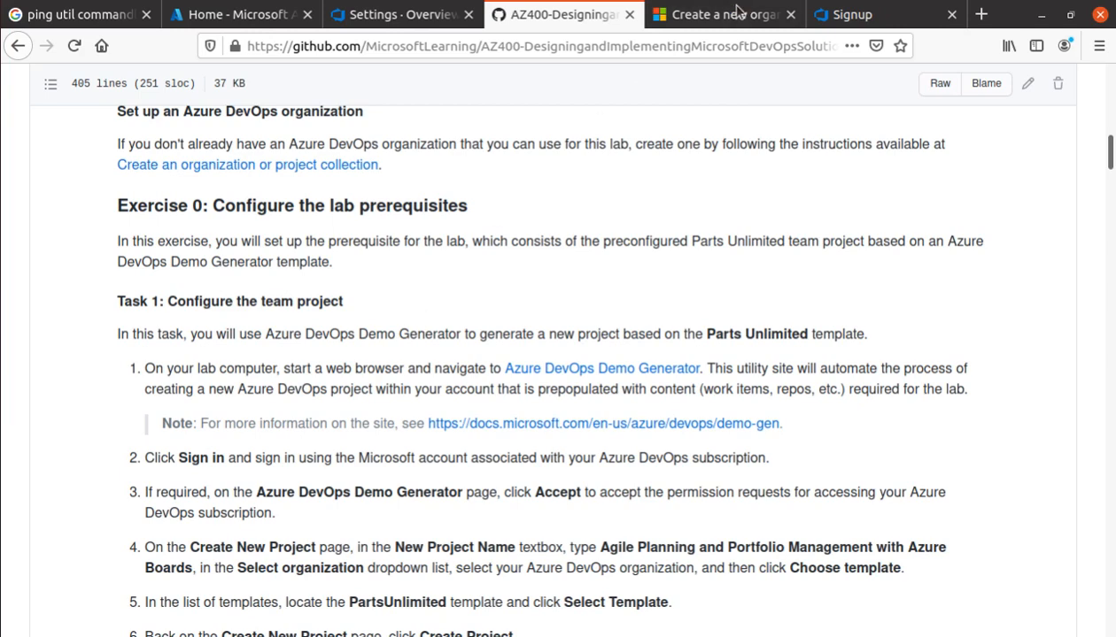
# Leave the organization sign-up page and search the web for "azure devops"
pyautogui.click(888, 22)
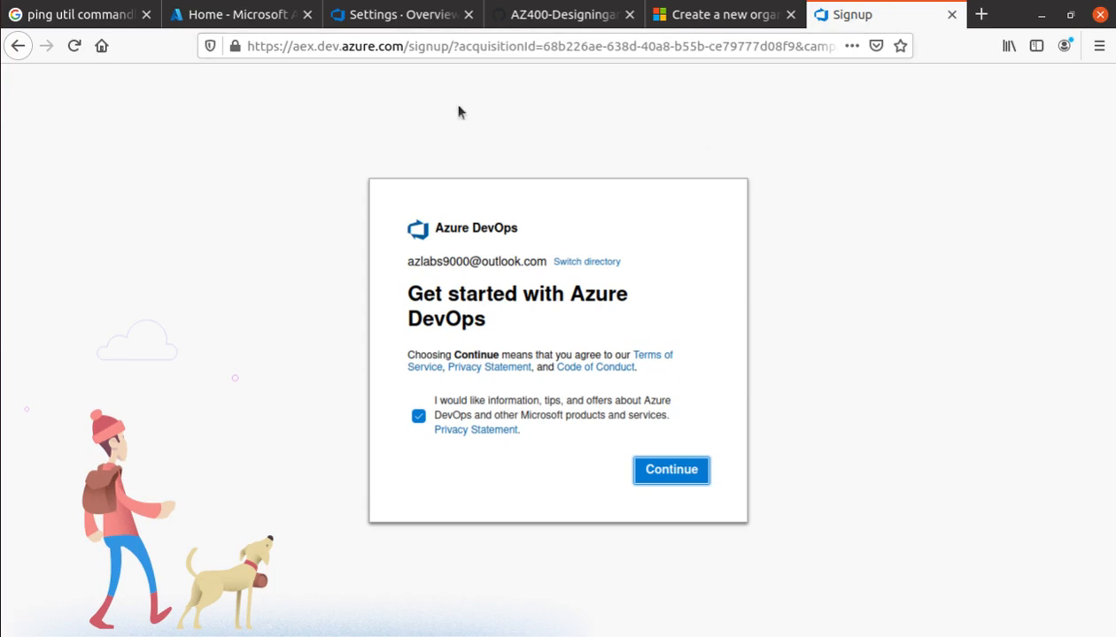
pyautogui.click(25, 50)
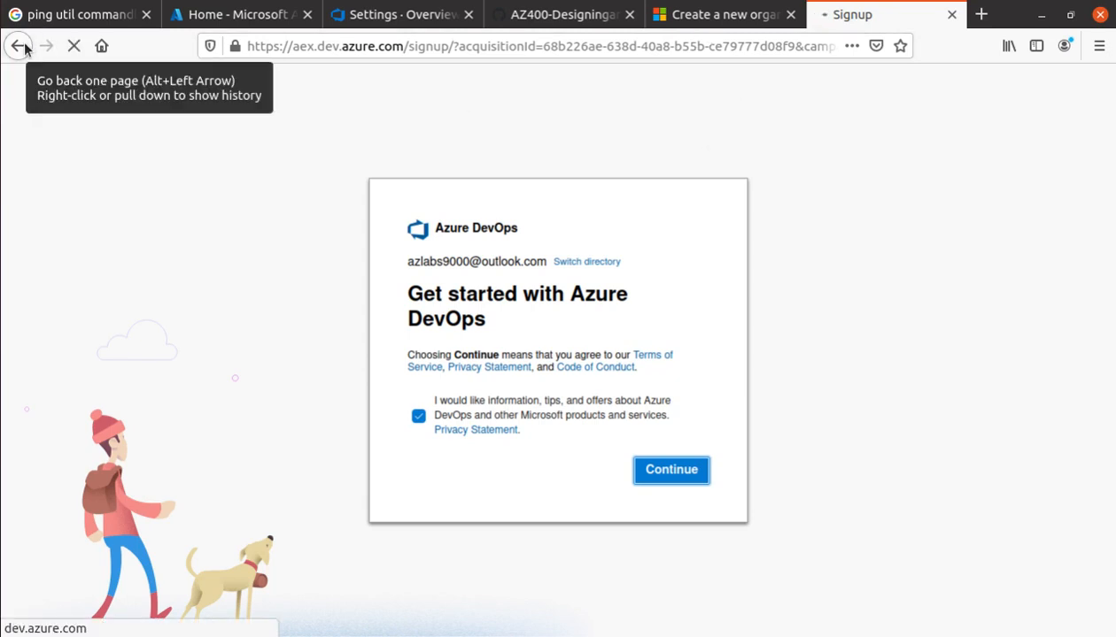
pyautogui.click(445, 46)
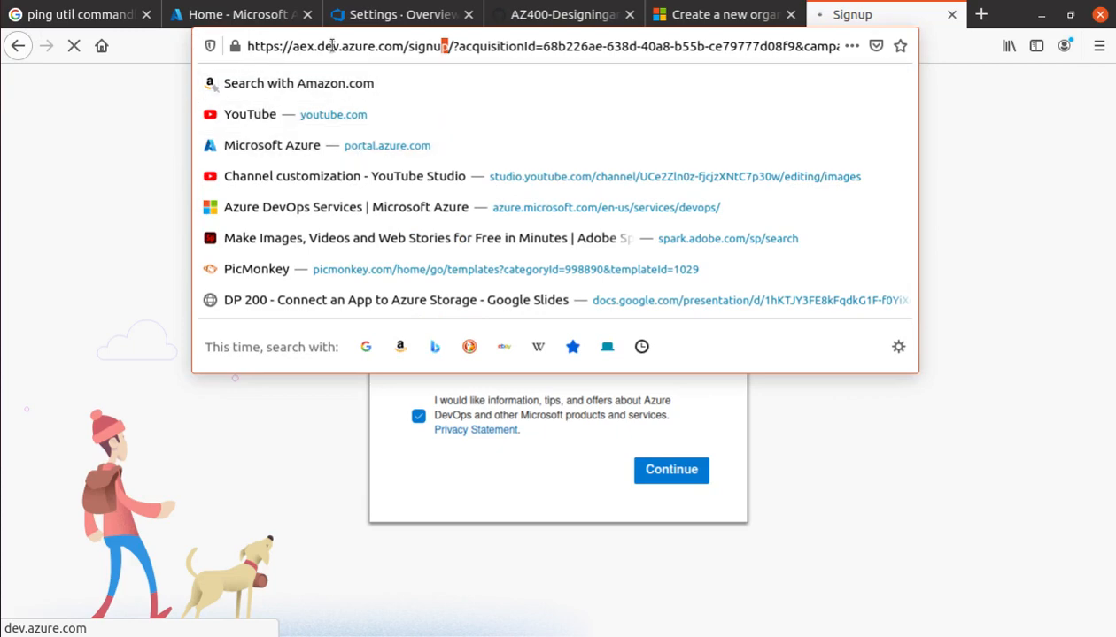
pyautogui.click(392, 46)
pyautogui.tripleClick(392, 46)
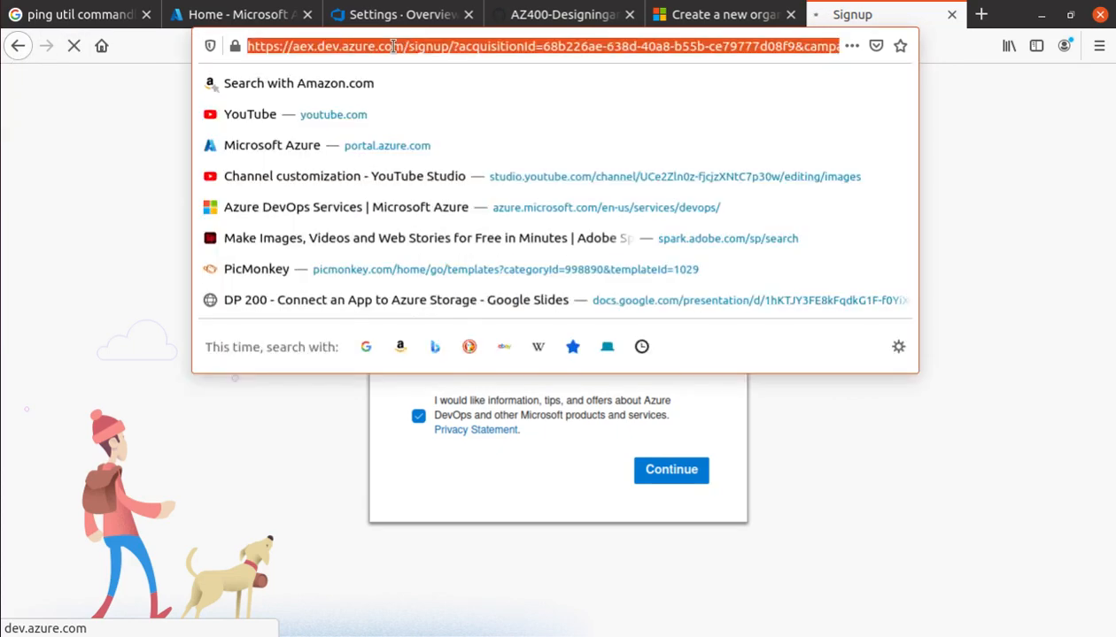
pyautogui.write('az')
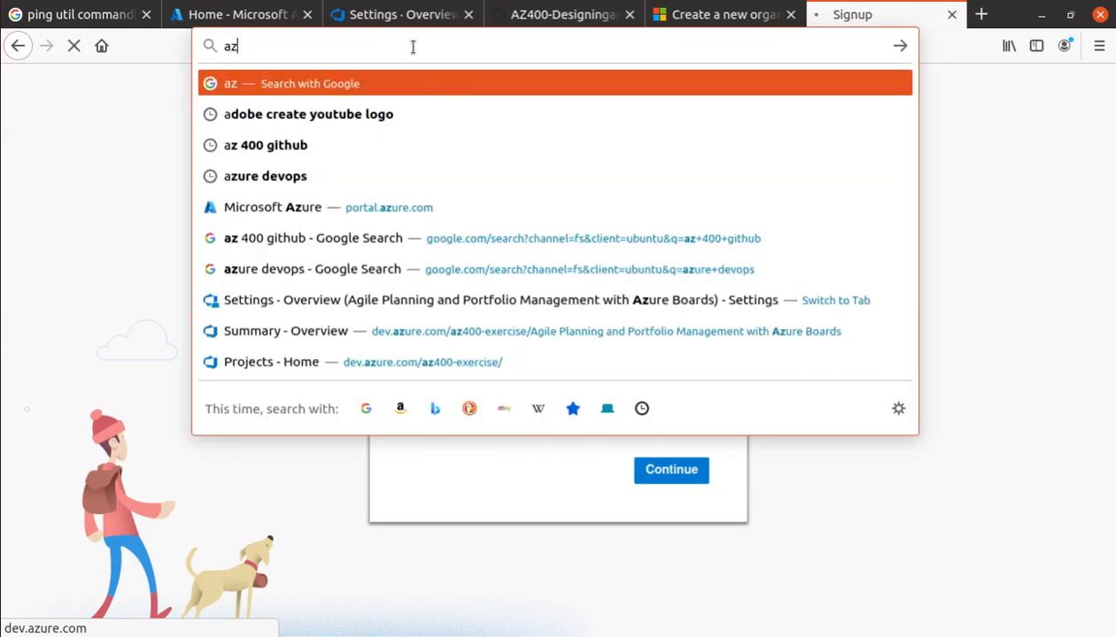
pyautogui.write('ure devops')
pyautogui.press('Return')
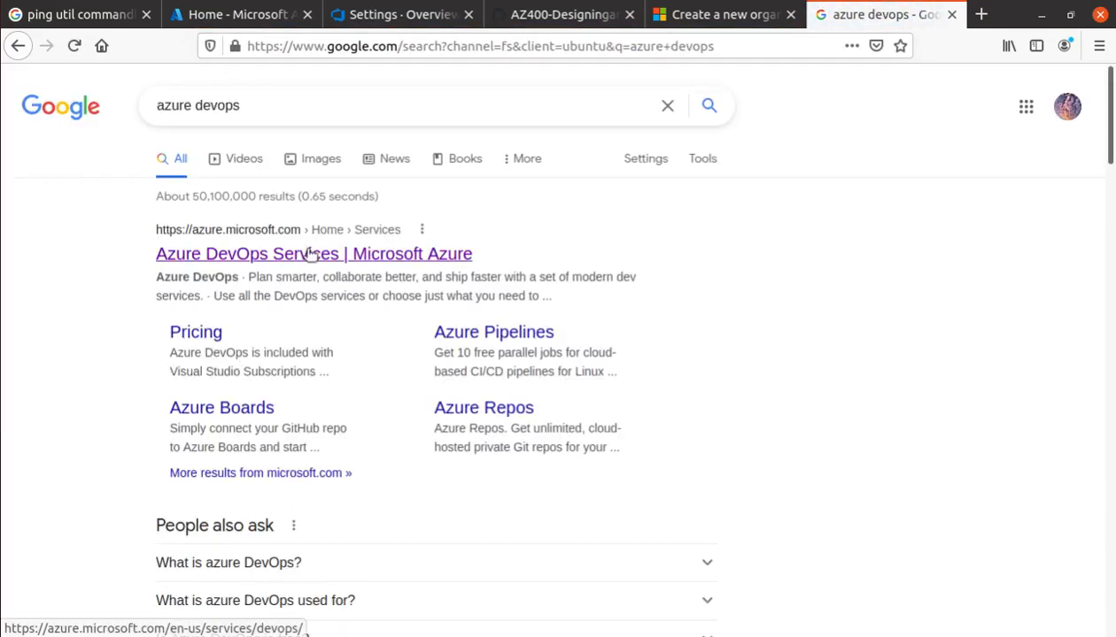
# Open the "Azure DevOps Services | Microsoft Azure" search result and highlight its "Sign in to Azure DevOps" link
pyautogui.click(304, 253)
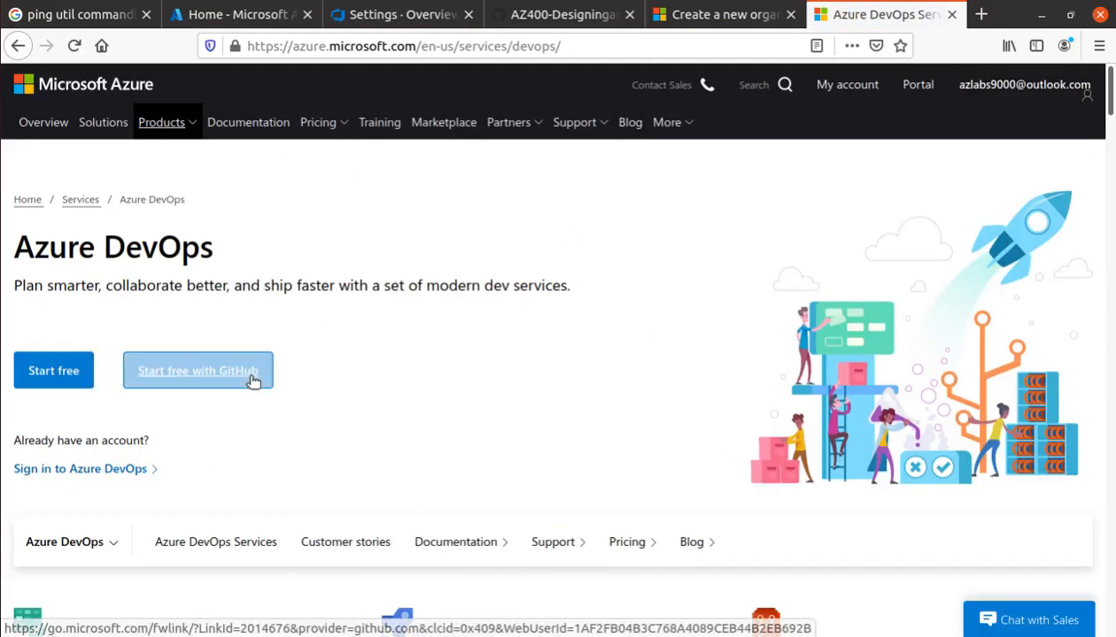
pyautogui.scroll(-2, 248, 378)
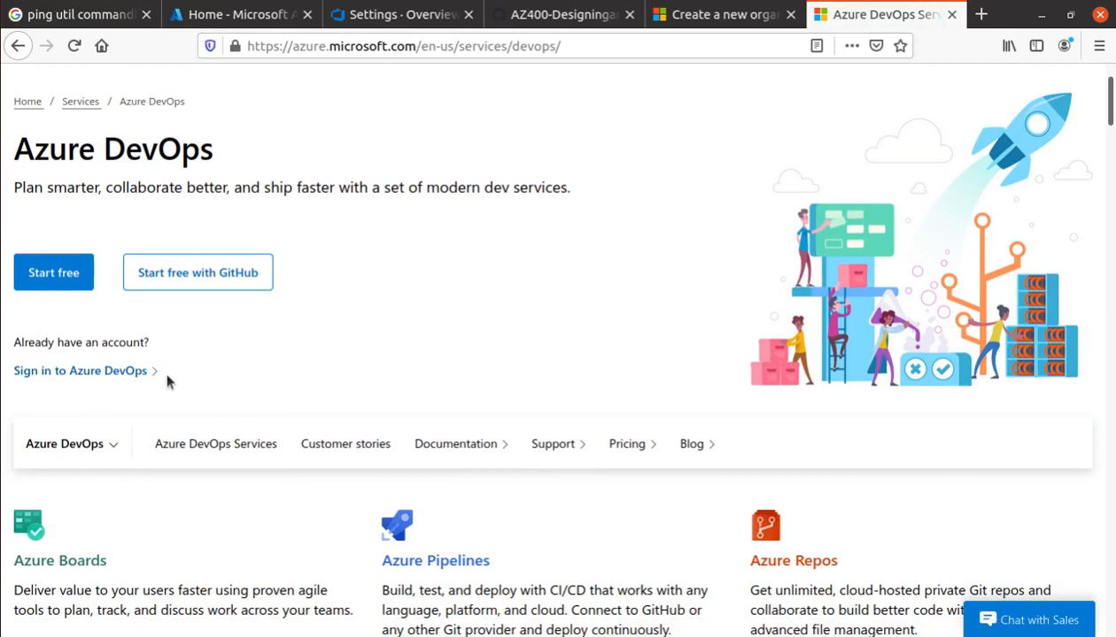
pyautogui.moveTo(160, 373); pyautogui.dragTo(11, 381)
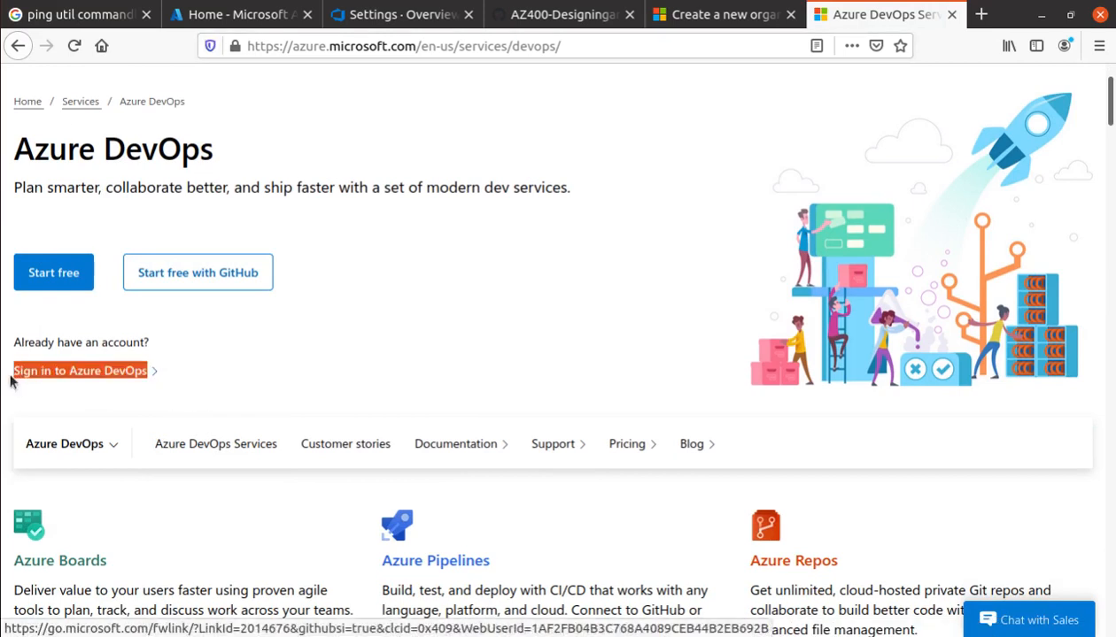
# Sign in to Azure DevOps and open the Boards work items of the AZ-400-github-labs project in the az400-exercise organization
pyautogui.click(135, 370)
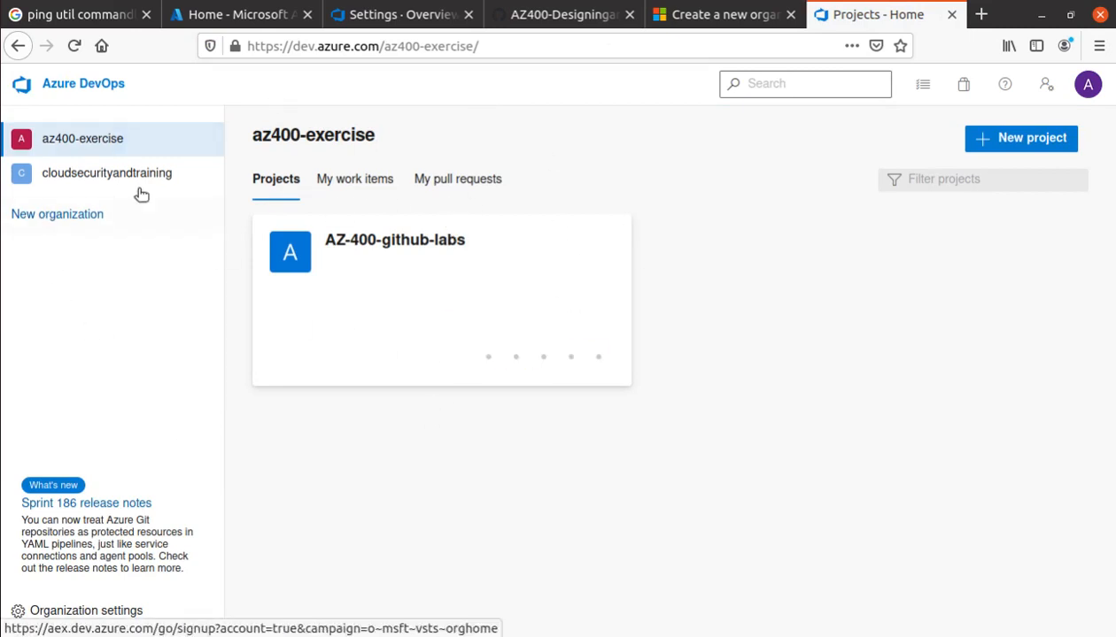
pyautogui.click(416, 255)
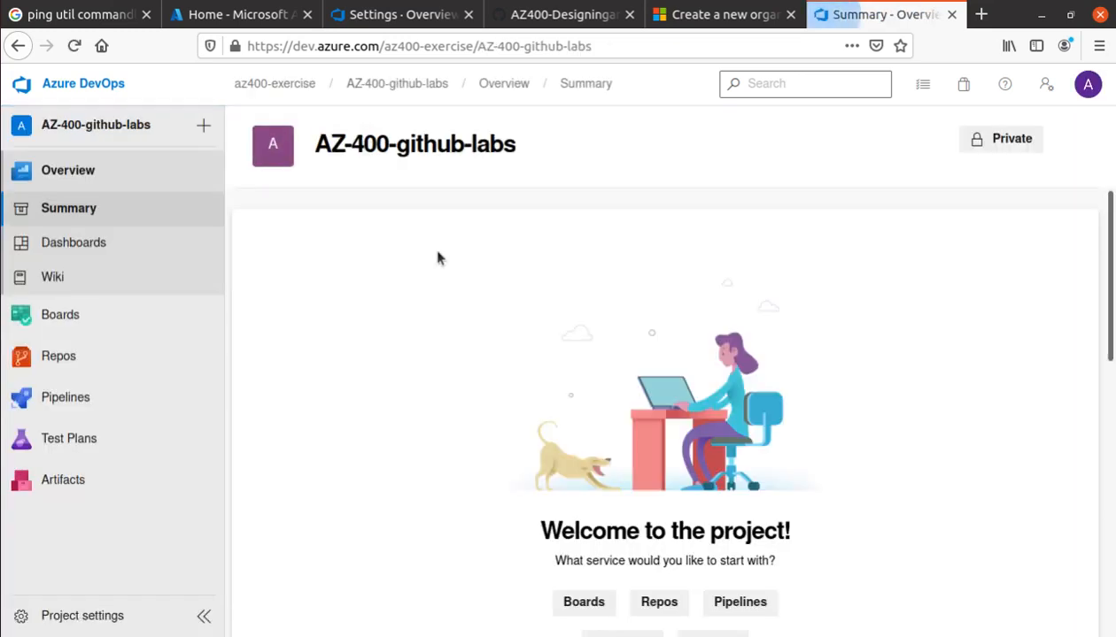
pyautogui.scroll(-5, 500, 421)
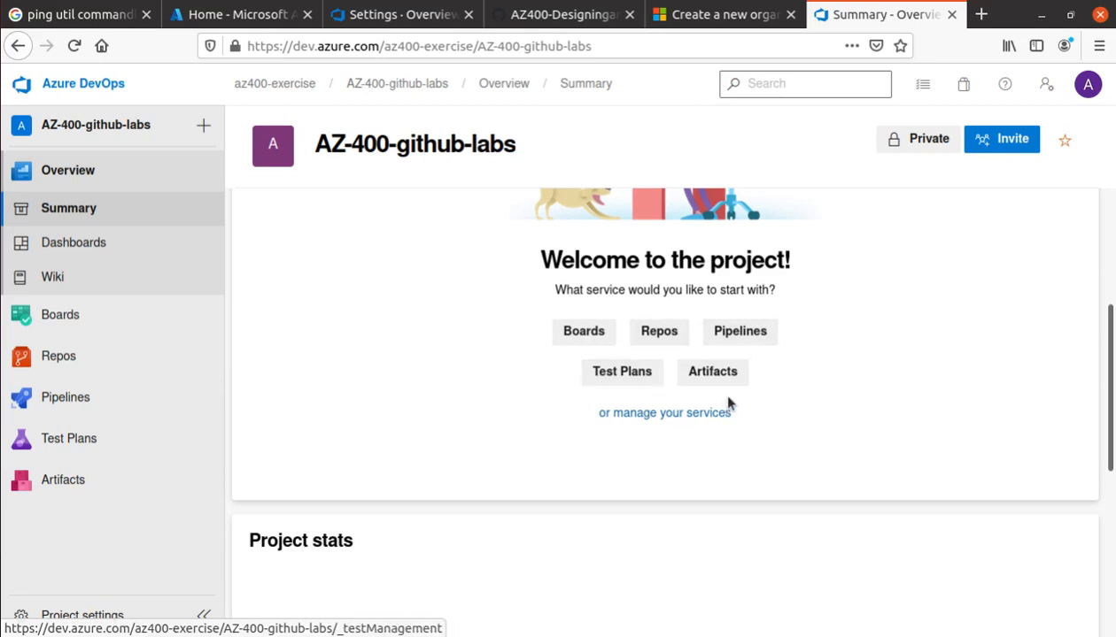
pyautogui.click(589, 332)
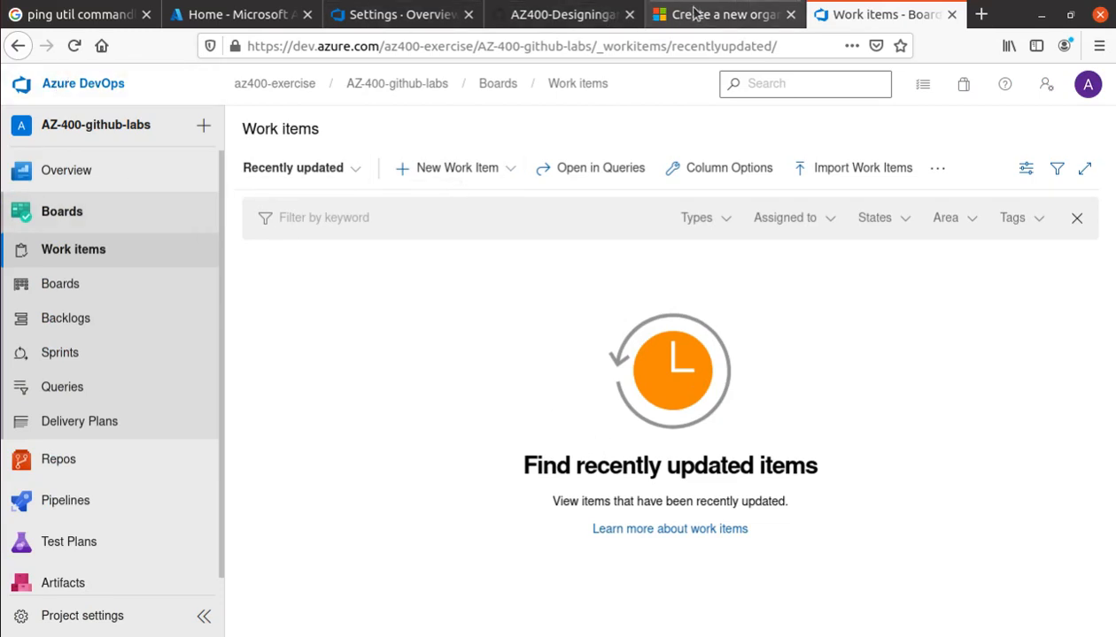
# Open the Azure DevOps Demo Generator from the lab's Task 1 in a new tab and sign in to it
pyautogui.click(577, 18)
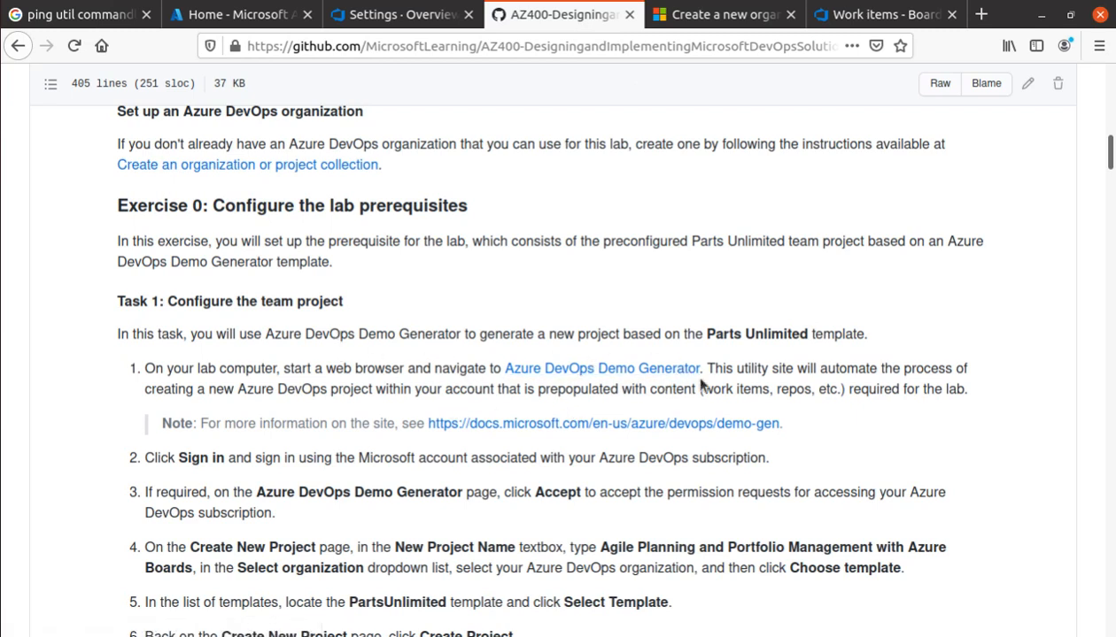
pyautogui.rightClick(550, 369)
pyautogui.click(620, 382)
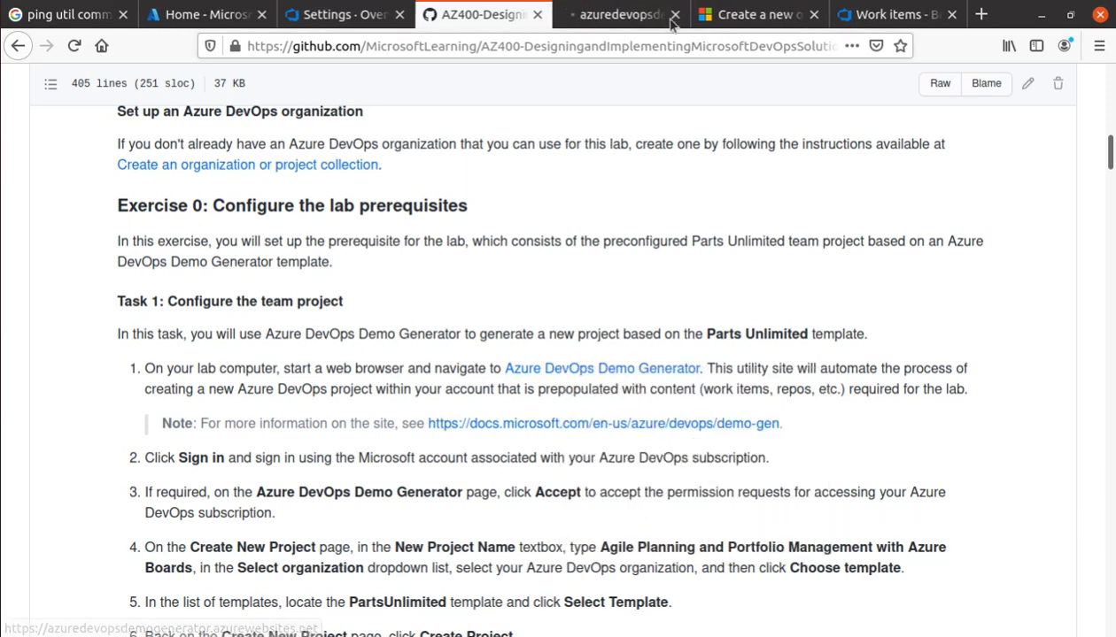
pyautogui.click(627, 18)
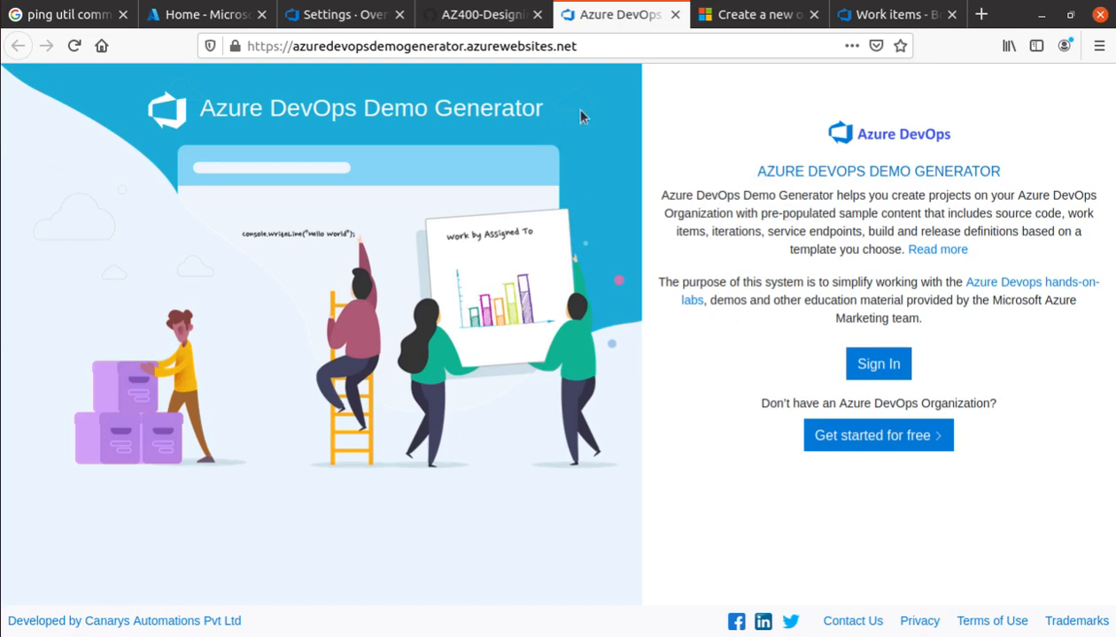
pyautogui.click(904, 370)
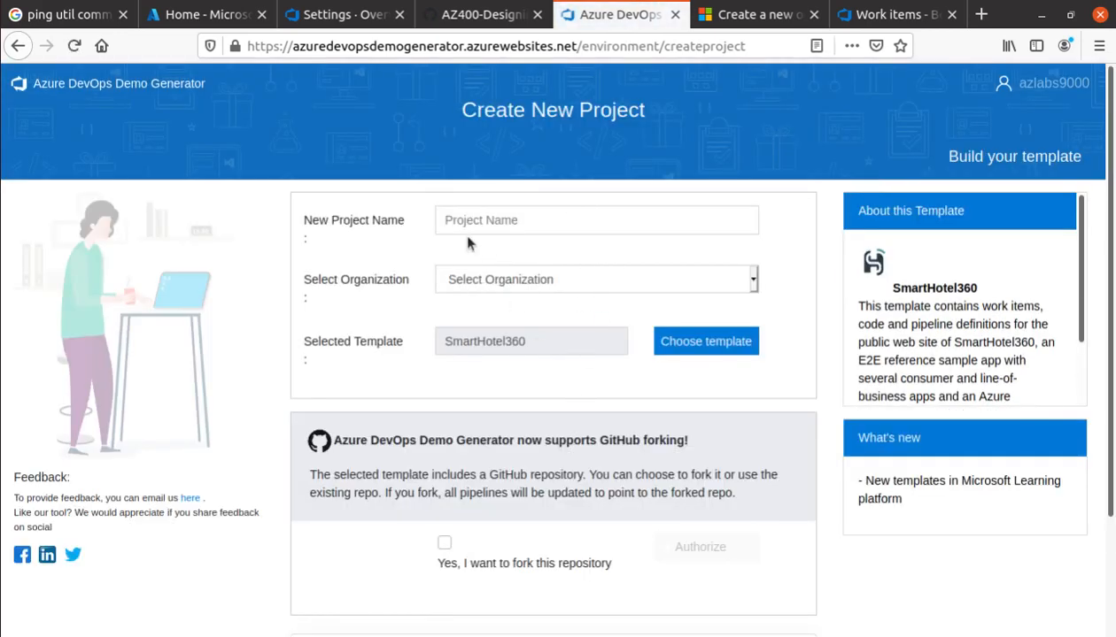
# Review Task 1 in the lab instructions and copy the project name "Agile Planning and Portfolio Management with Azure Boards"
pyautogui.click(482, 16)
pyautogui.moveTo(808, 334); pyautogui.dragTo(708, 334)
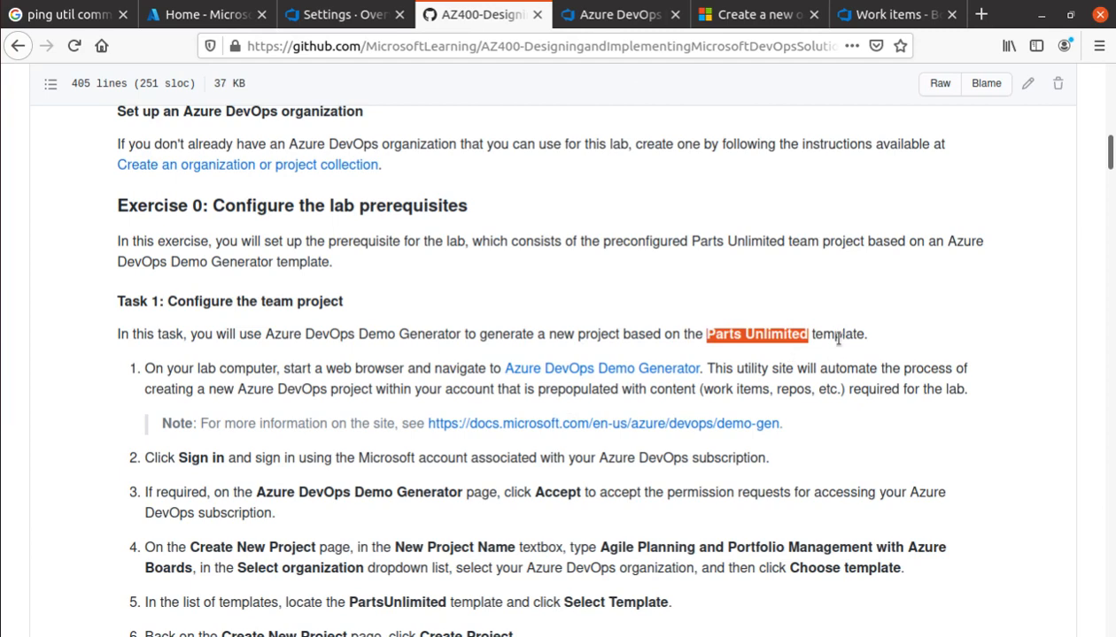
pyautogui.scroll(-4, 836, 339)
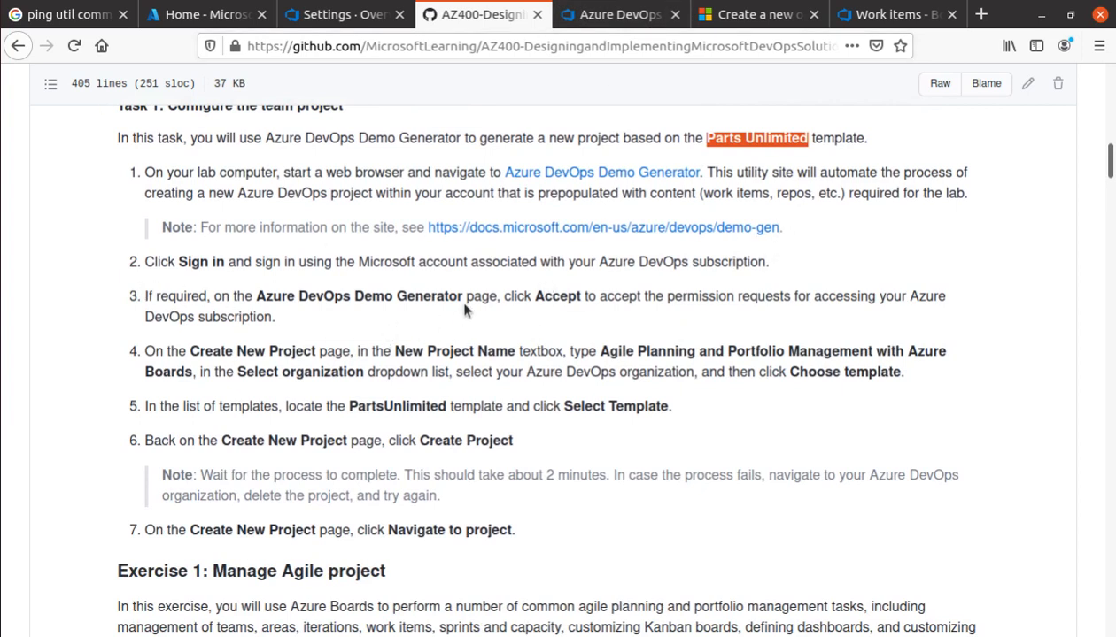
pyautogui.moveTo(600, 347); pyautogui.dragTo(166, 370)
pyautogui.rightClick(193, 372)
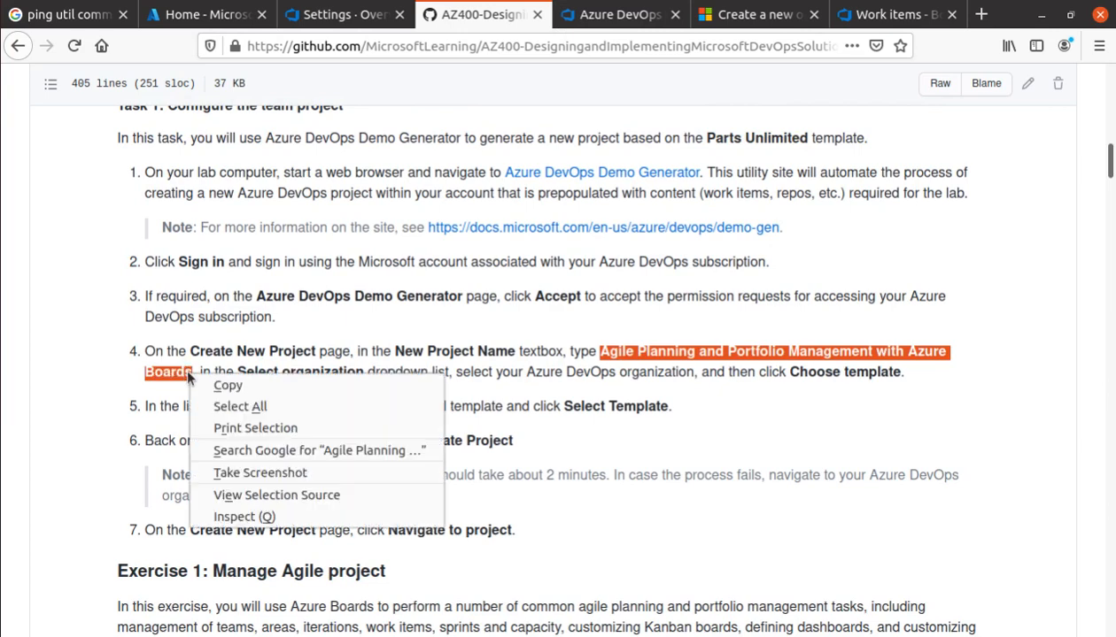
pyautogui.click(247, 384)
# Paste the copied name as the Demo Generator's new project name and choose the cloudsecurityandtraining organization
pyautogui.click(626, 15)
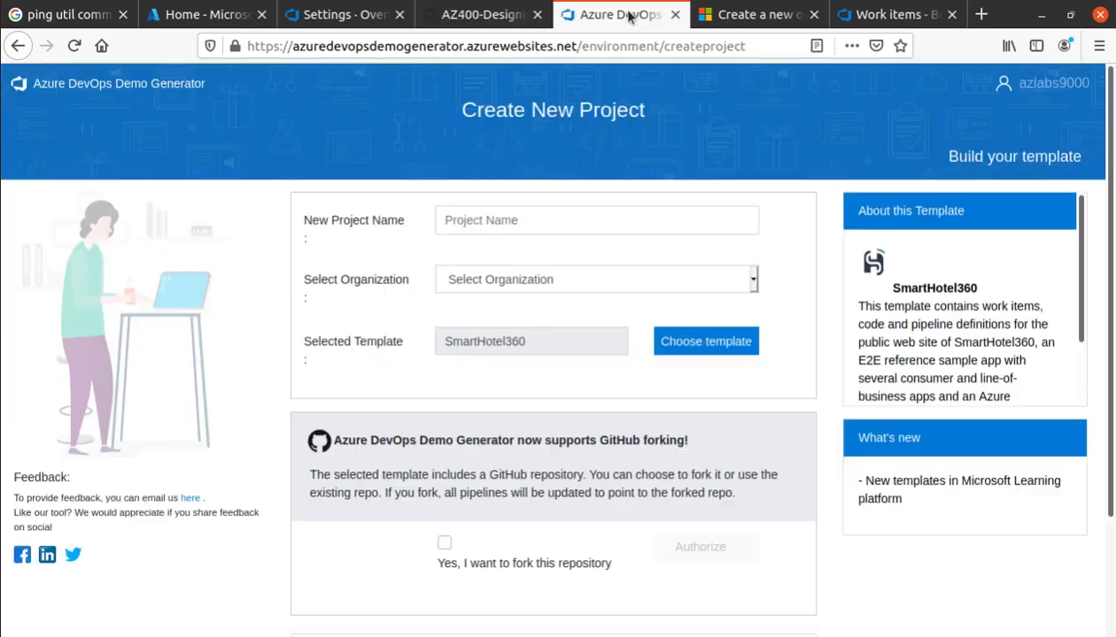
pyautogui.click(501, 218)
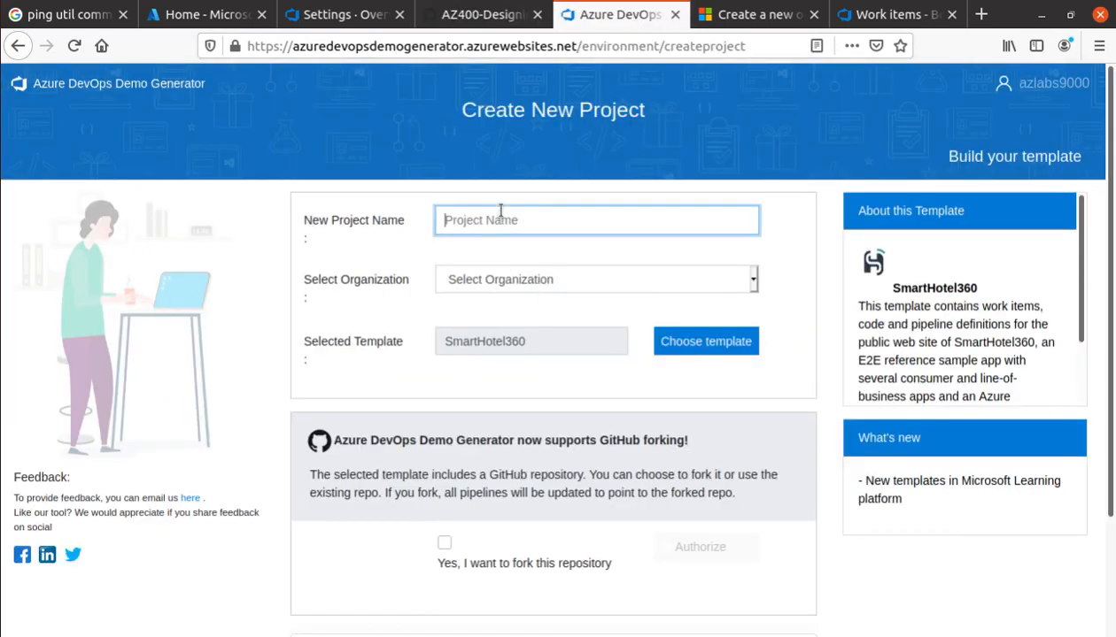
pyautogui.hotkey('ctrl', 'v')
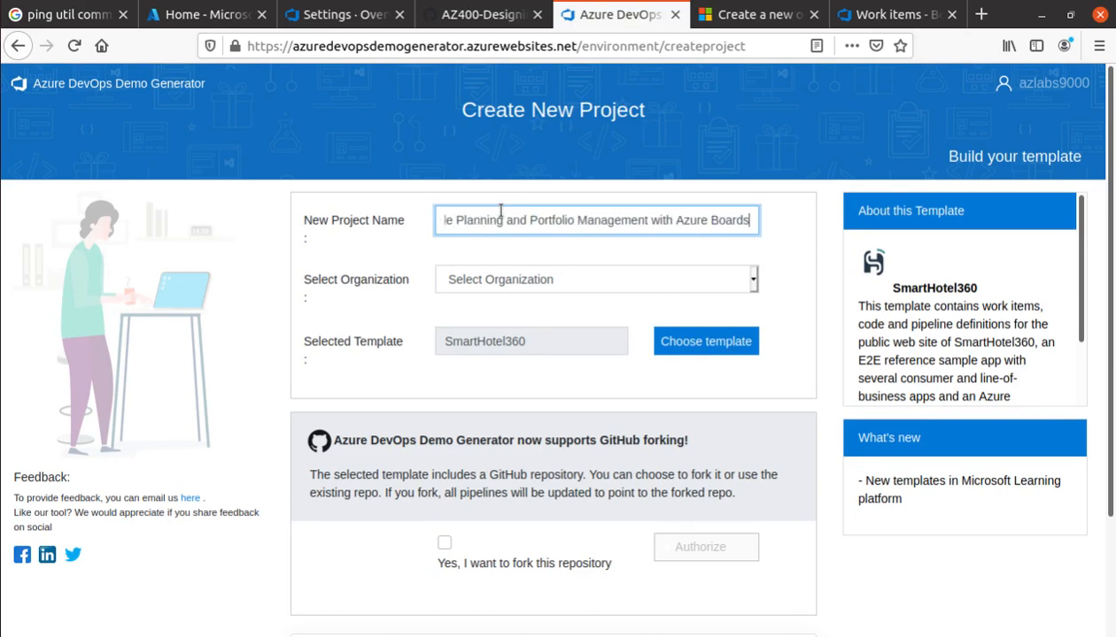
pyautogui.click(502, 277)
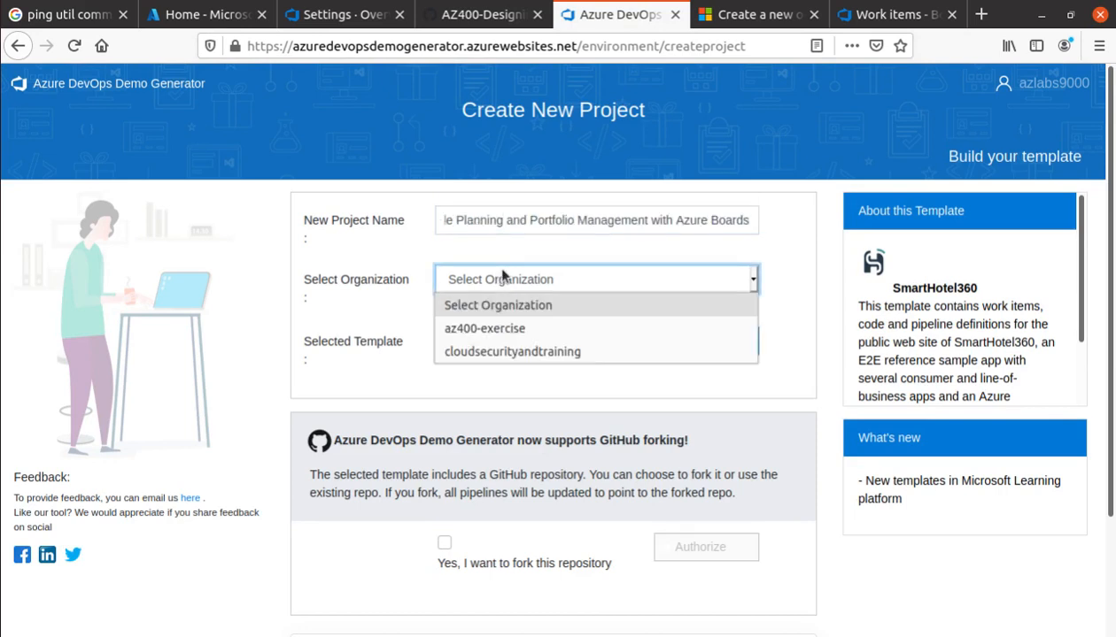
pyautogui.click(501, 352)
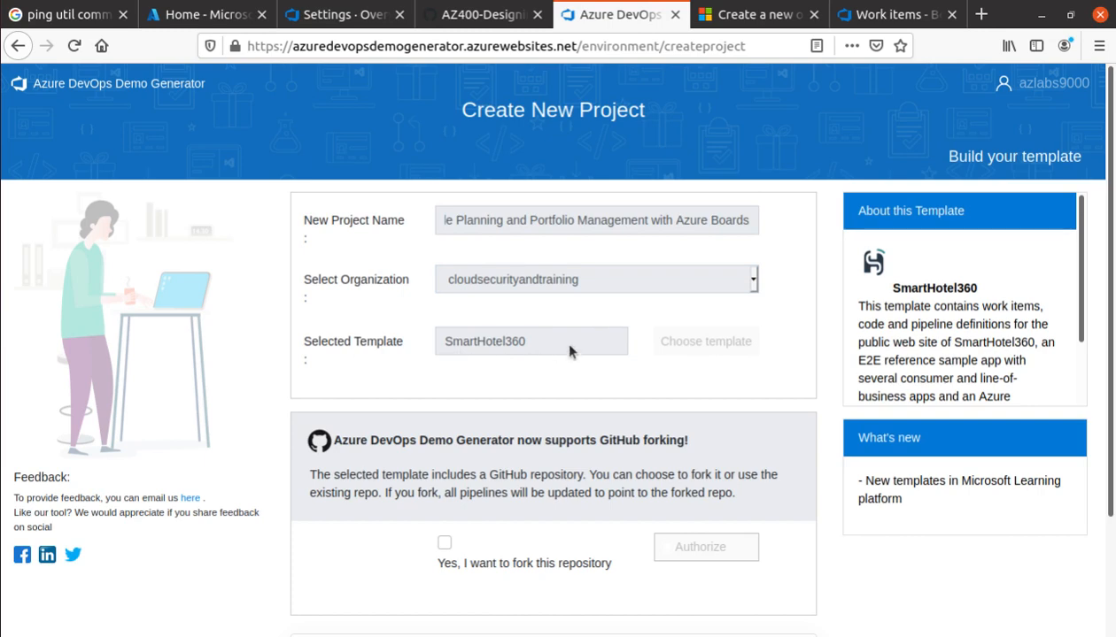
# Browse the General and Cloud Adoption Framework project templates and pick the PartsUnlimited template
pyautogui.click(729, 341)
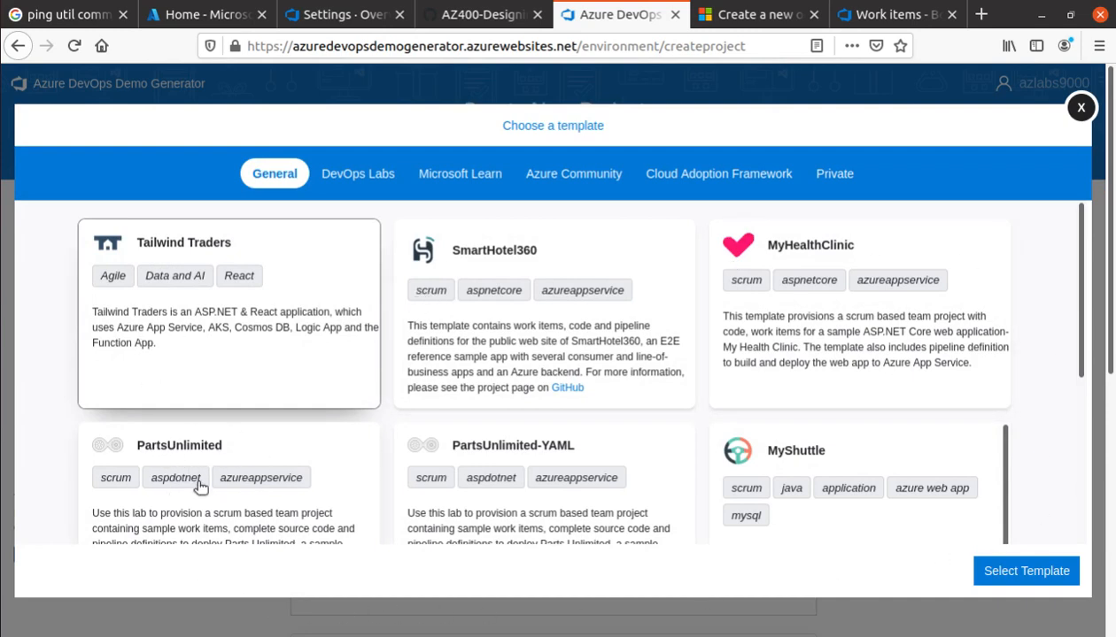
pyautogui.scroll(-1, 791, 343)
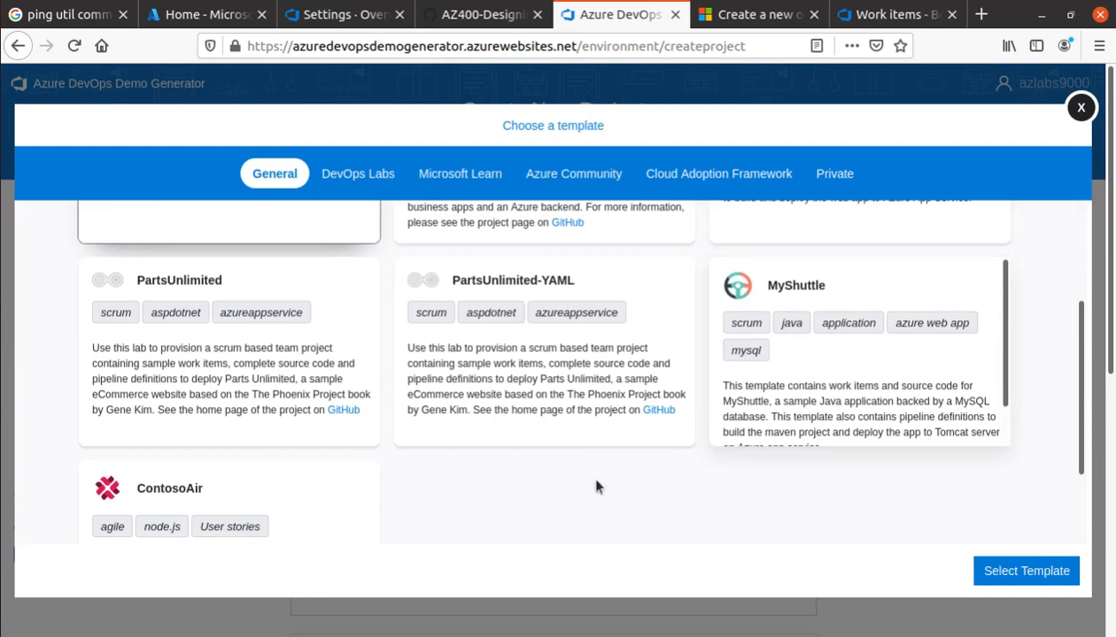
pyautogui.scroll(2, 799, 518)
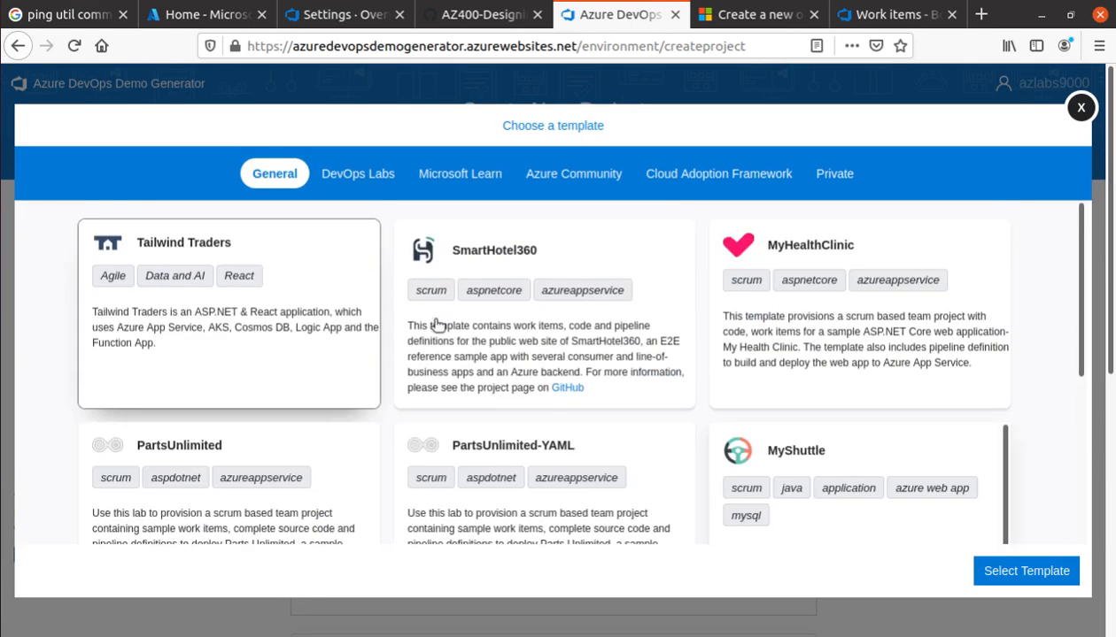
pyautogui.click(763, 181)
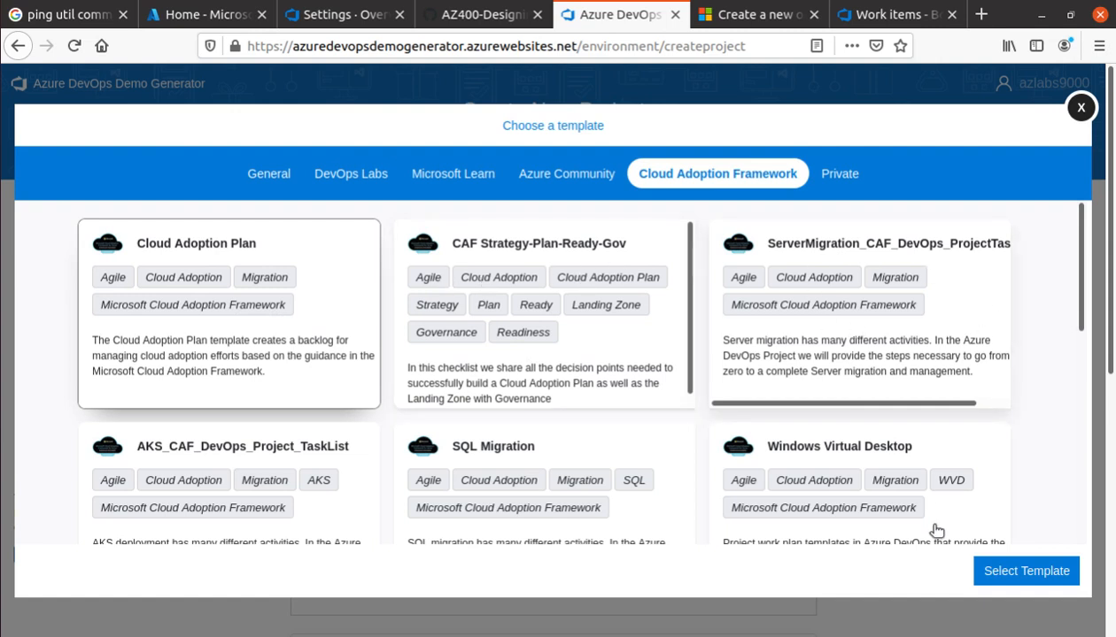
pyautogui.scroll(-1, 462, 348)
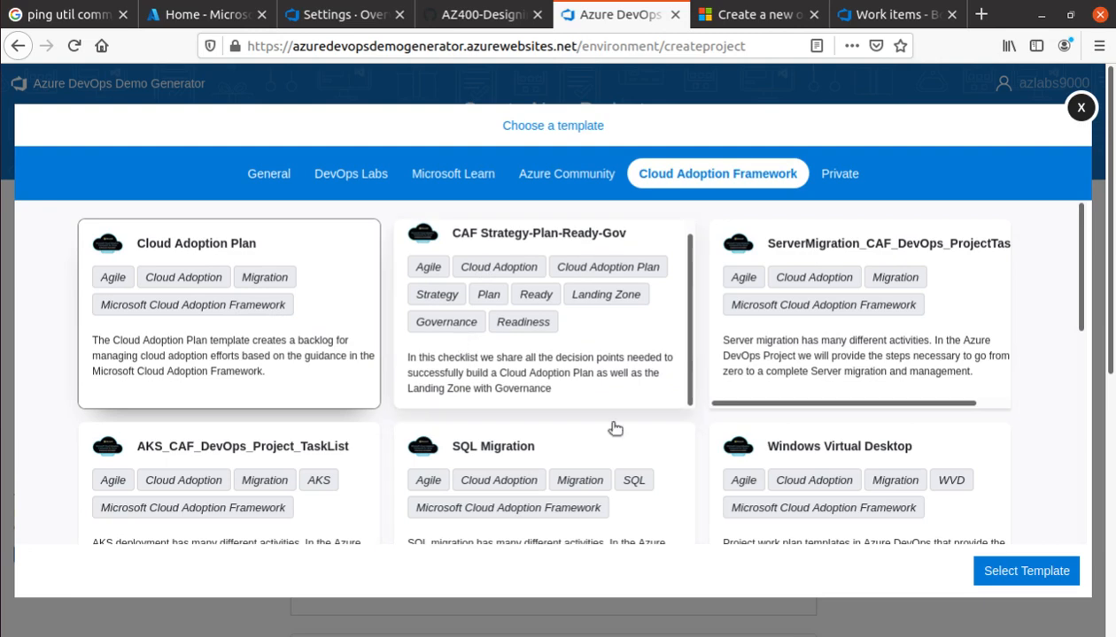
pyautogui.scroll(-3, 706, 485)
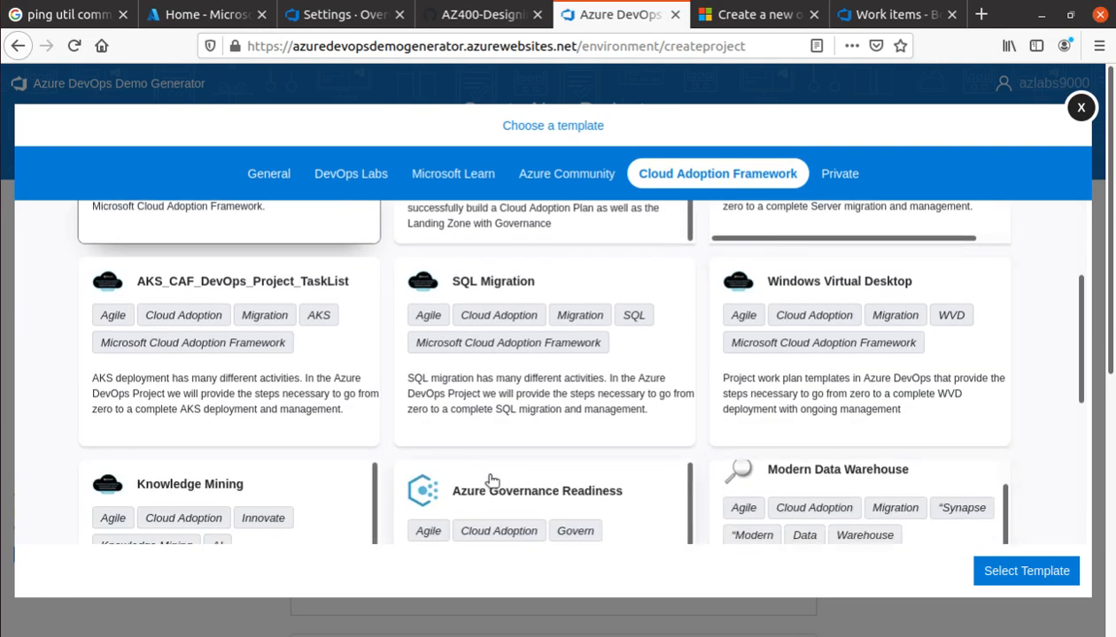
pyautogui.scroll(-2, 492, 478)
pyautogui.scroll(2, 501, 481)
pyautogui.scroll(-2, 574, 523)
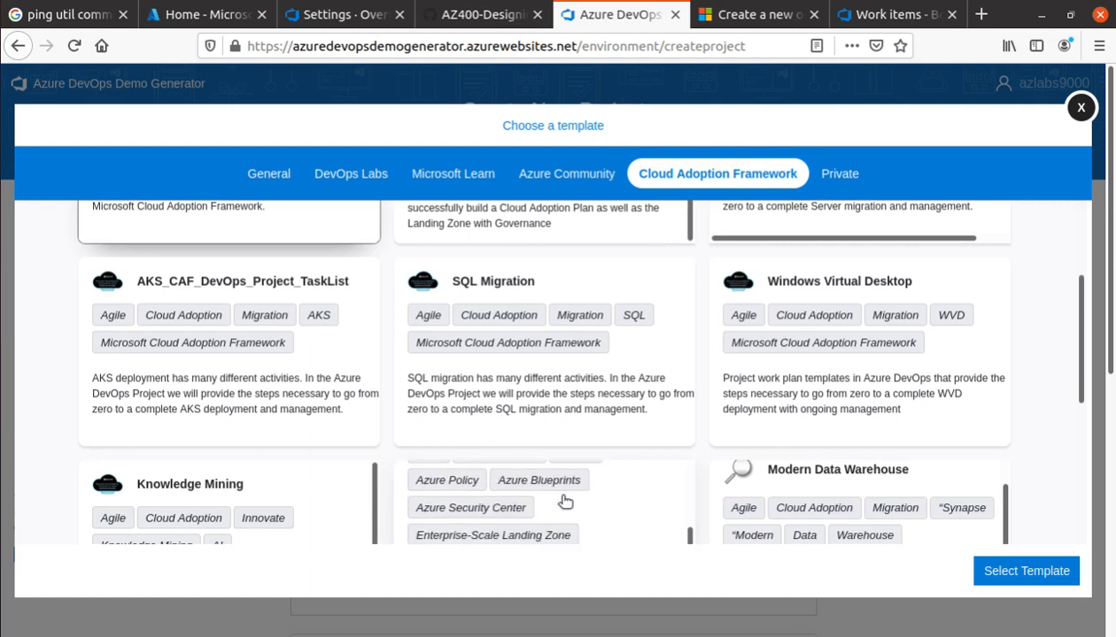
pyautogui.click(280, 177)
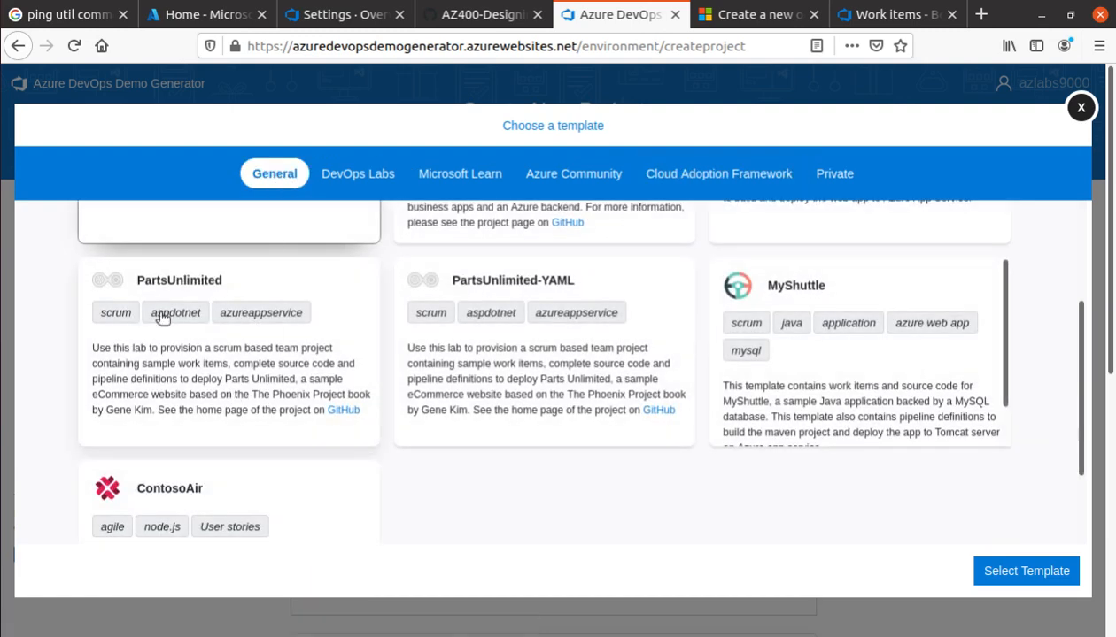
pyautogui.click(245, 372)
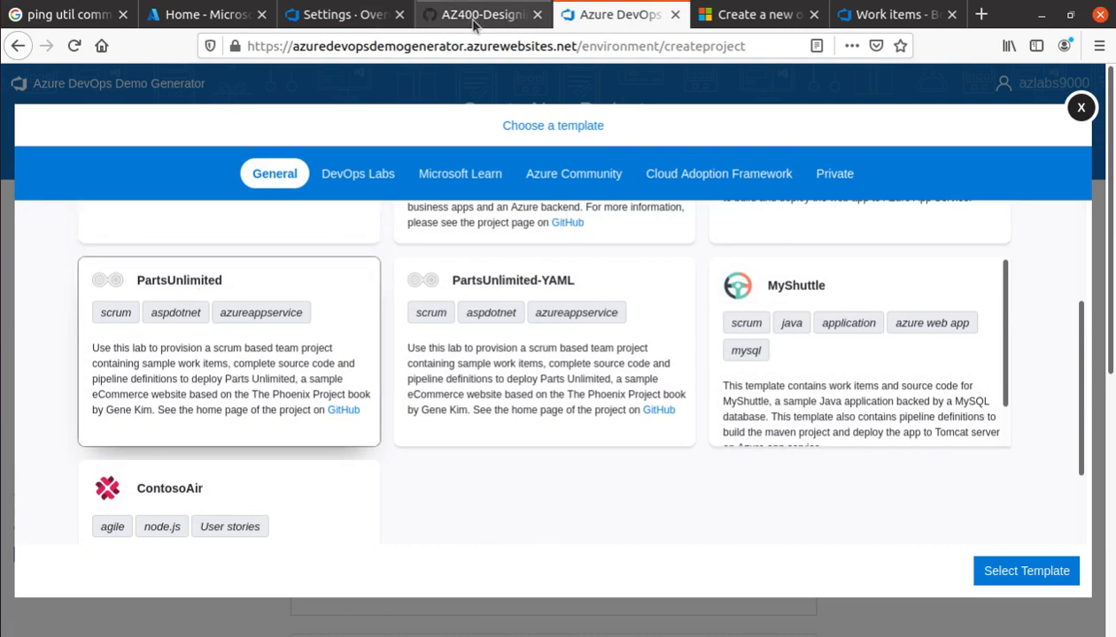
# Check the template name and the remaining project creation steps in the lab's Task 1 instructions
pyautogui.click(474, 18)
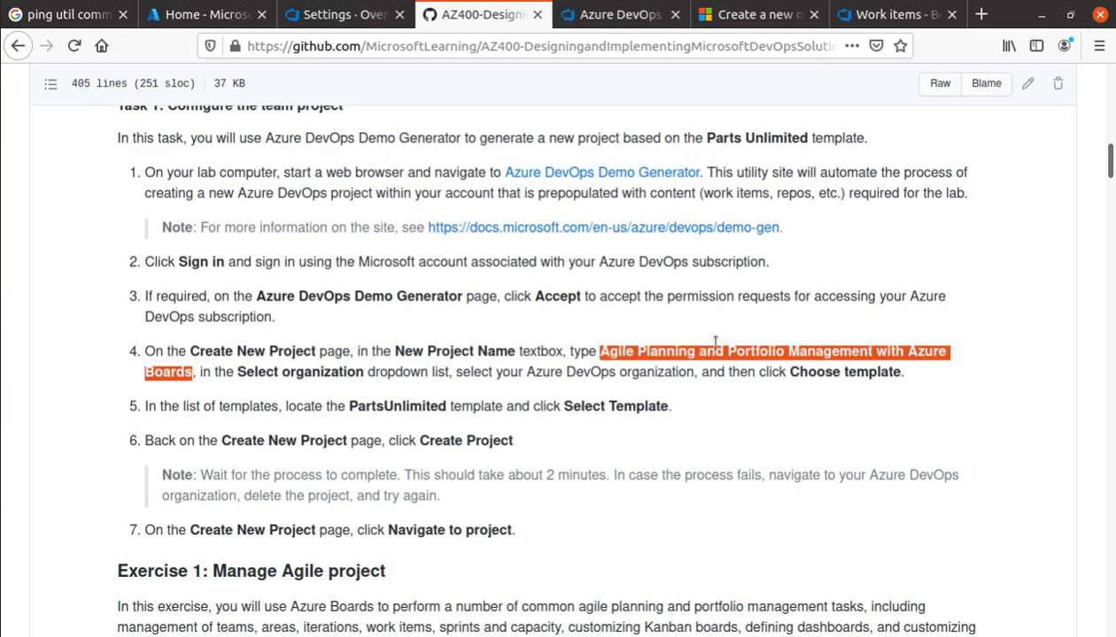
pyautogui.tripleClick(405, 406)
pyautogui.click(405, 410)
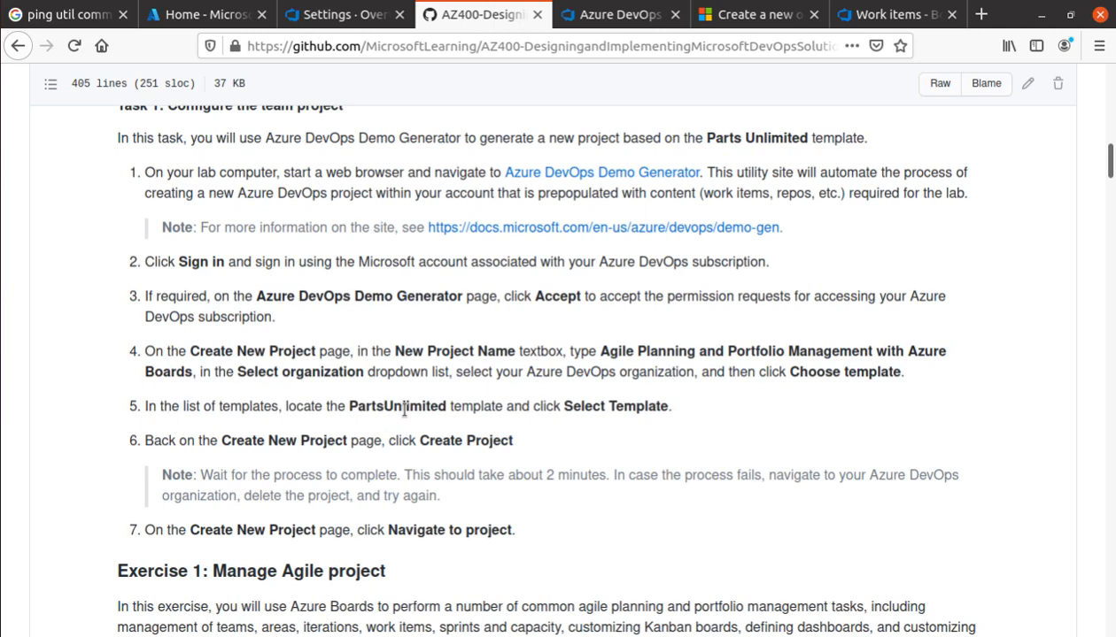
pyautogui.scroll(-2, 247, 375)
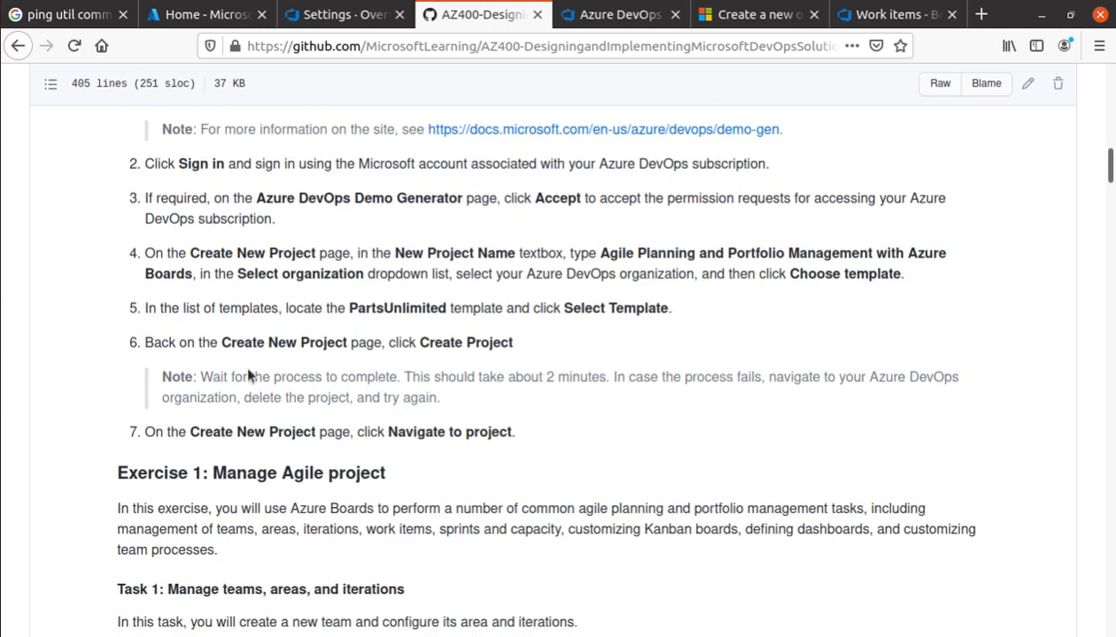
pyautogui.click(886, 18)
pyautogui.click(757, 15)
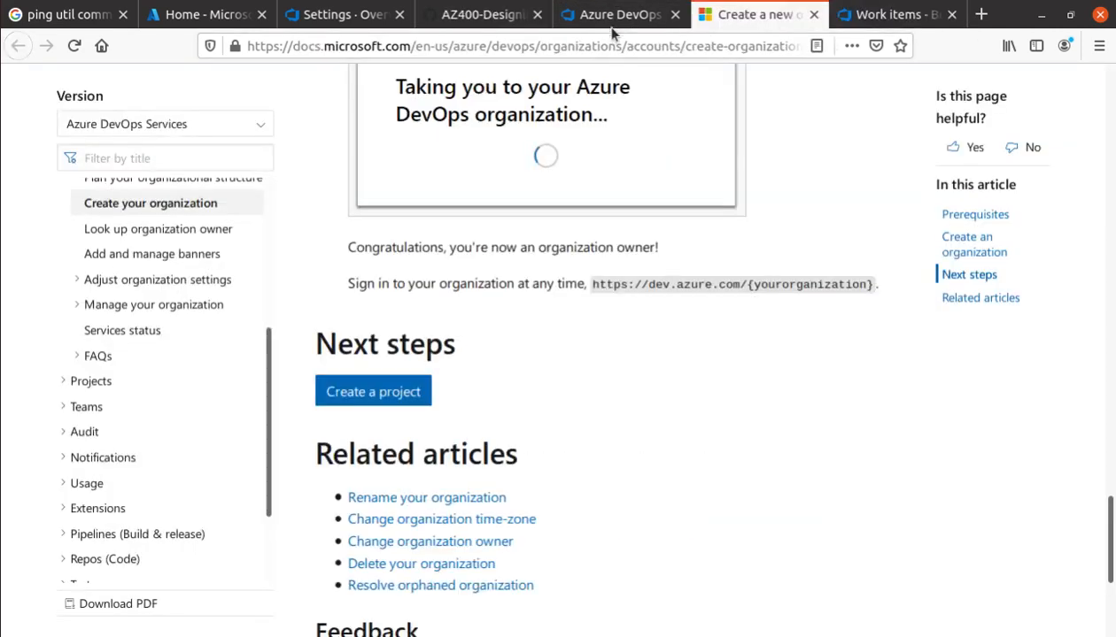
# Apply the PartsUnlimited template in the Demo Generator and start creating the project
pyautogui.click(620, 19)
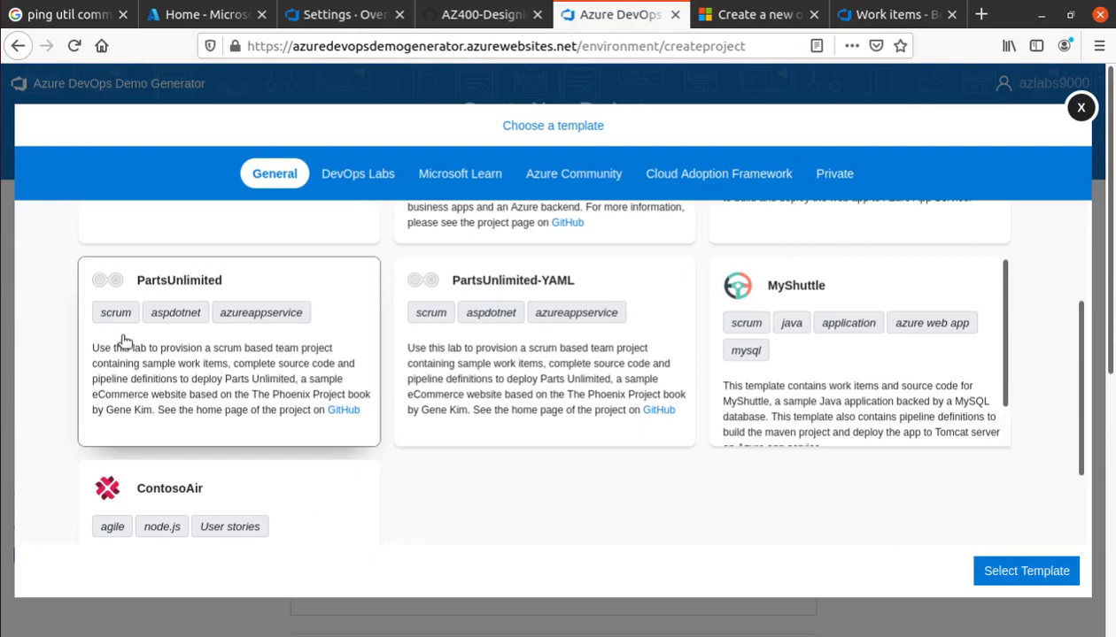
pyautogui.click(1029, 575)
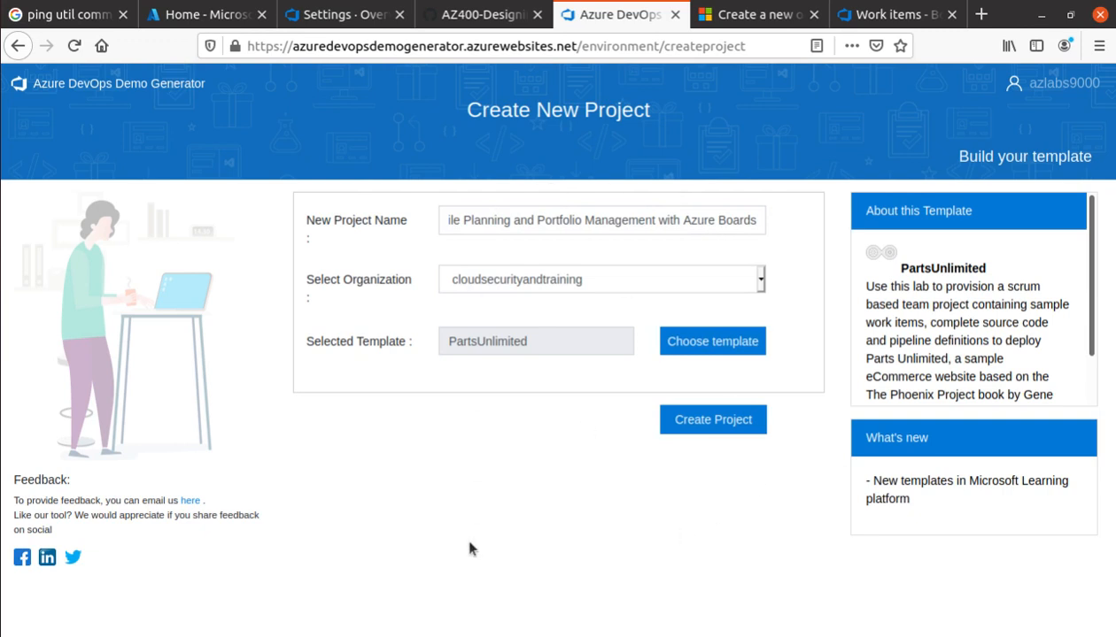
pyautogui.click(731, 424)
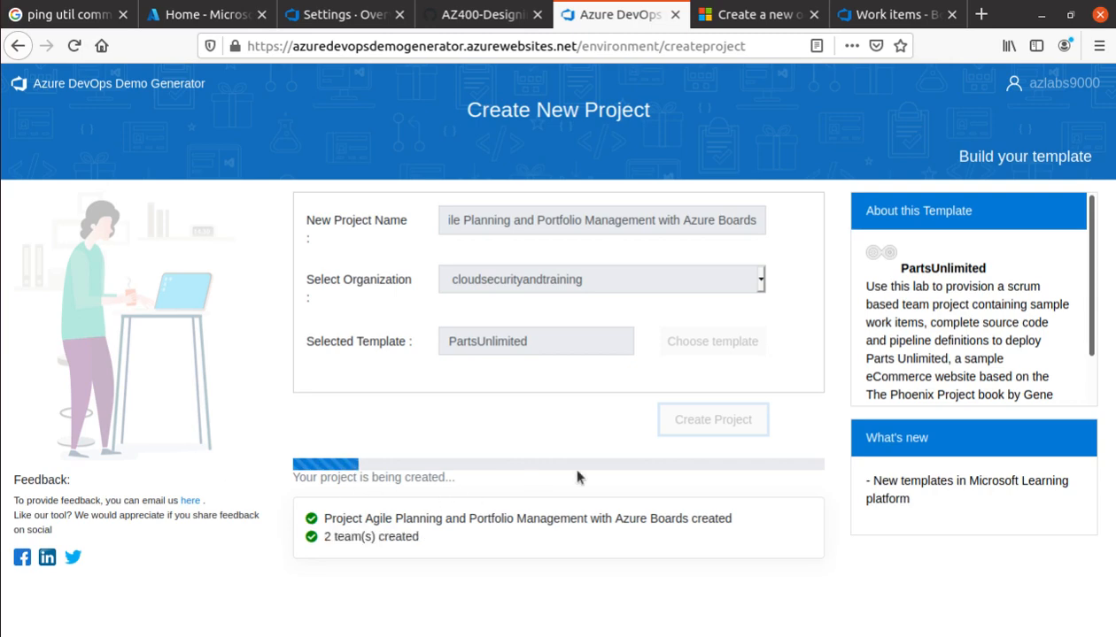
pyautogui.click(1, 262)
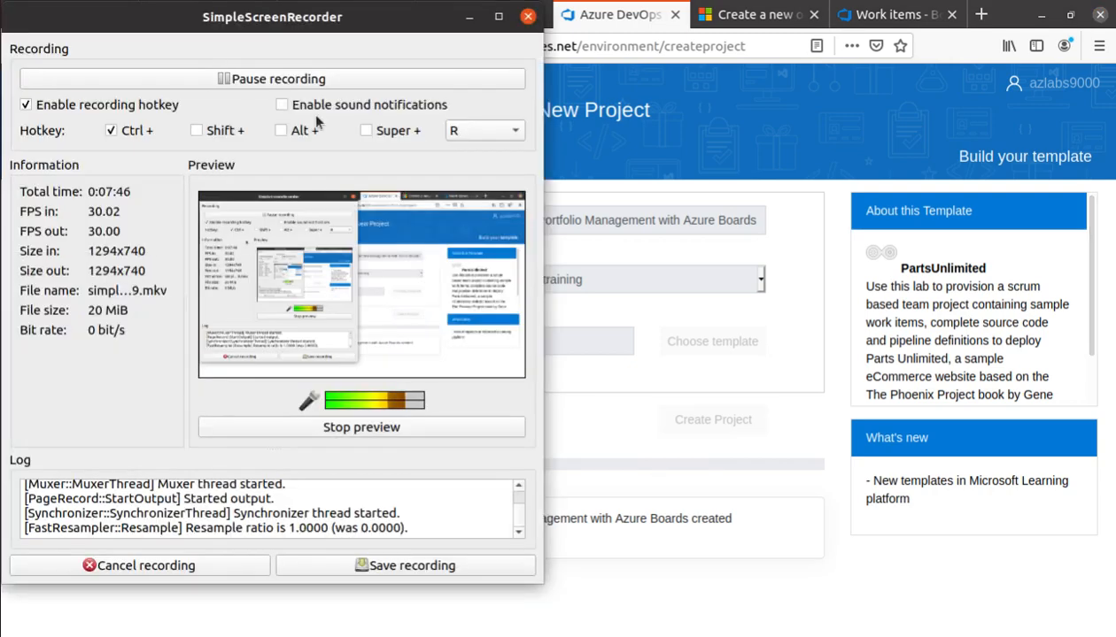
pyautogui.click(468, 17)
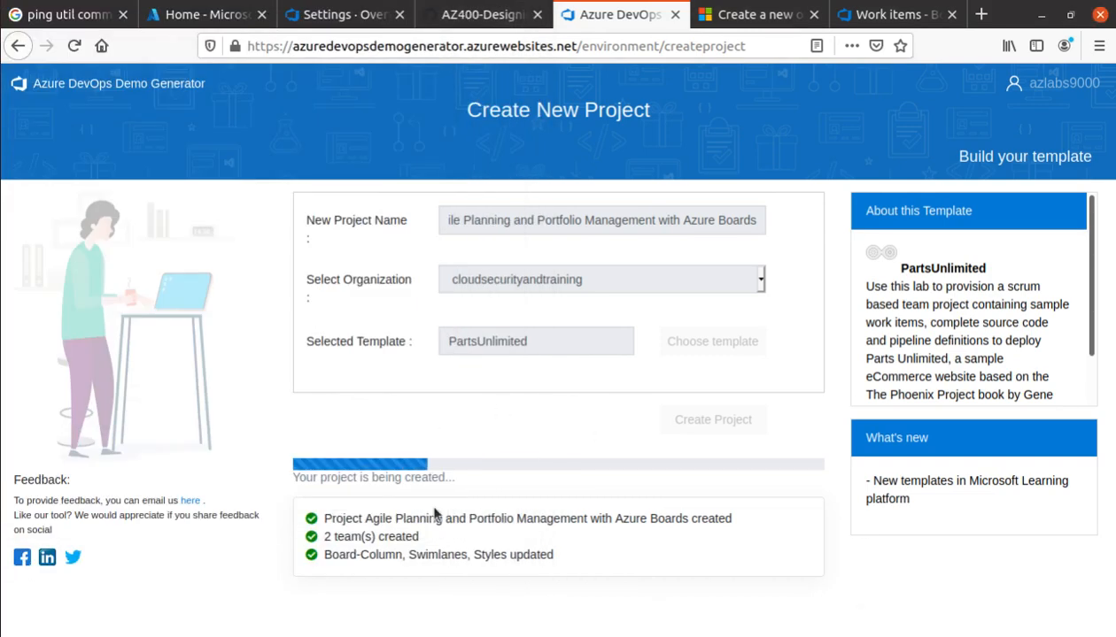
# Review the lab's Exercise 0 instructions and prerequisites, including the Azure DevOps subscription sign-in, while the project is being created
pyautogui.click(482, 14)
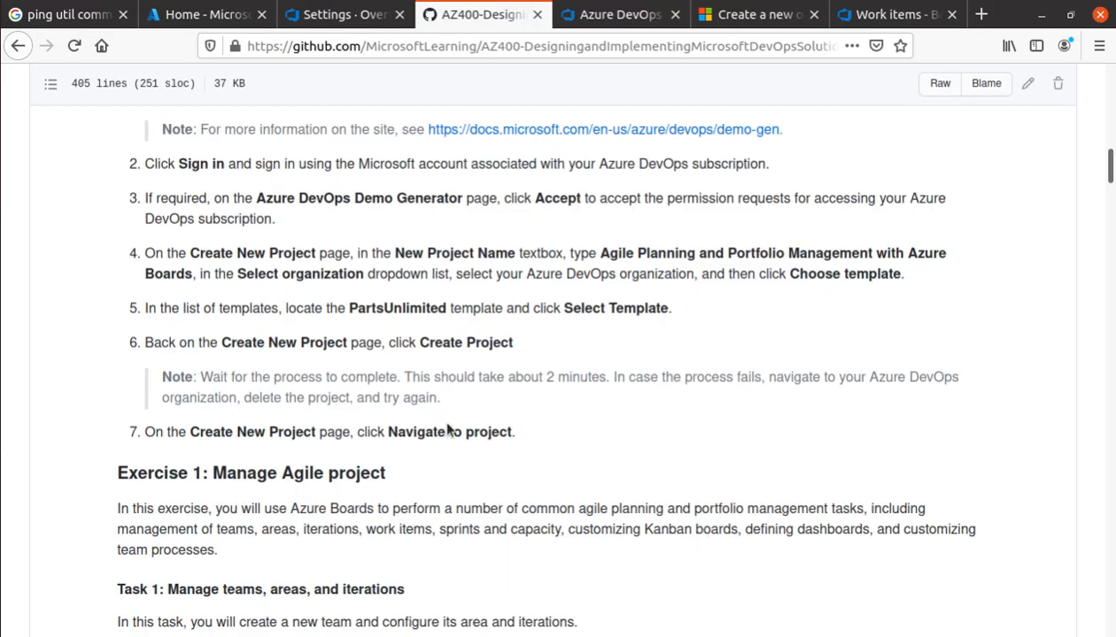
pyautogui.scroll(-2, 439, 417)
pyautogui.scroll(5, 439, 418)
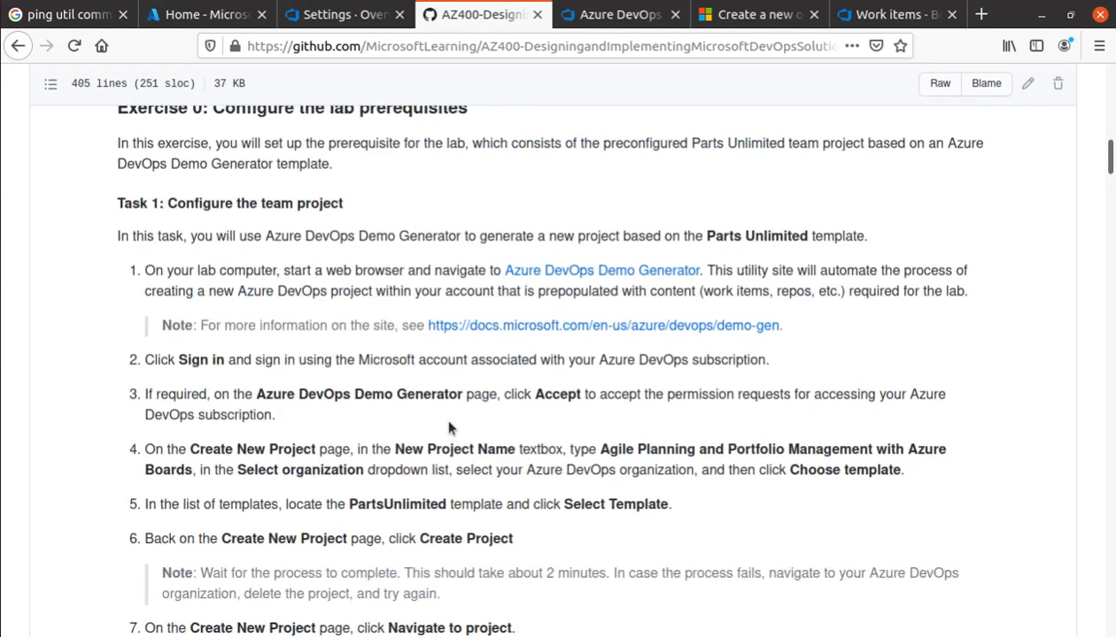
pyautogui.scroll(2, 452, 425)
pyautogui.moveTo(467, 303); pyautogui.dragTo(106, 306)
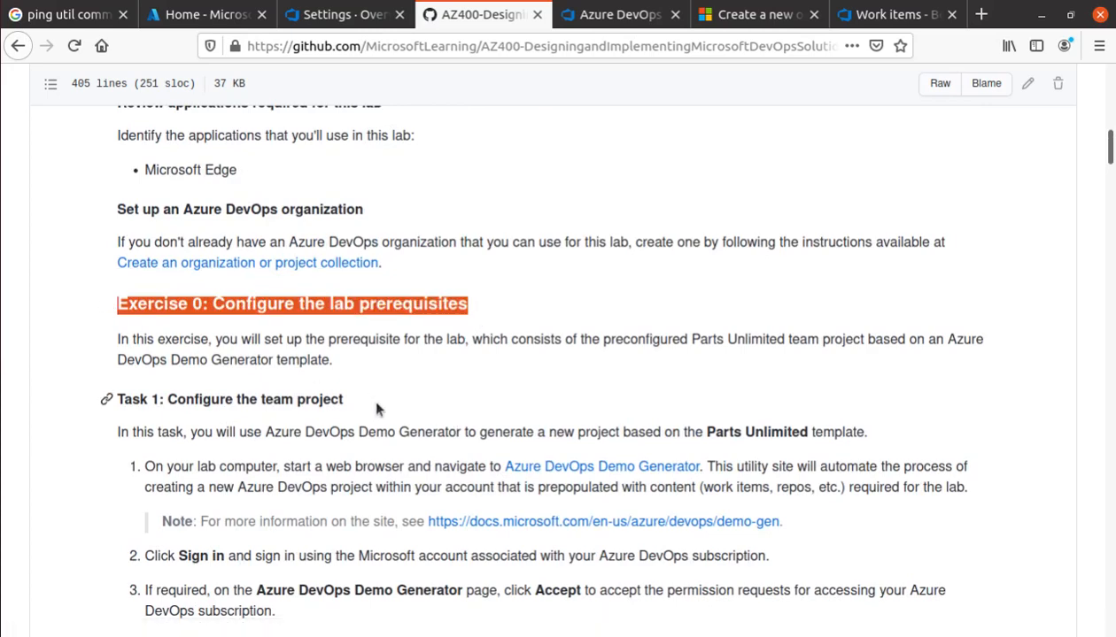
pyautogui.scroll(-6, 392, 410)
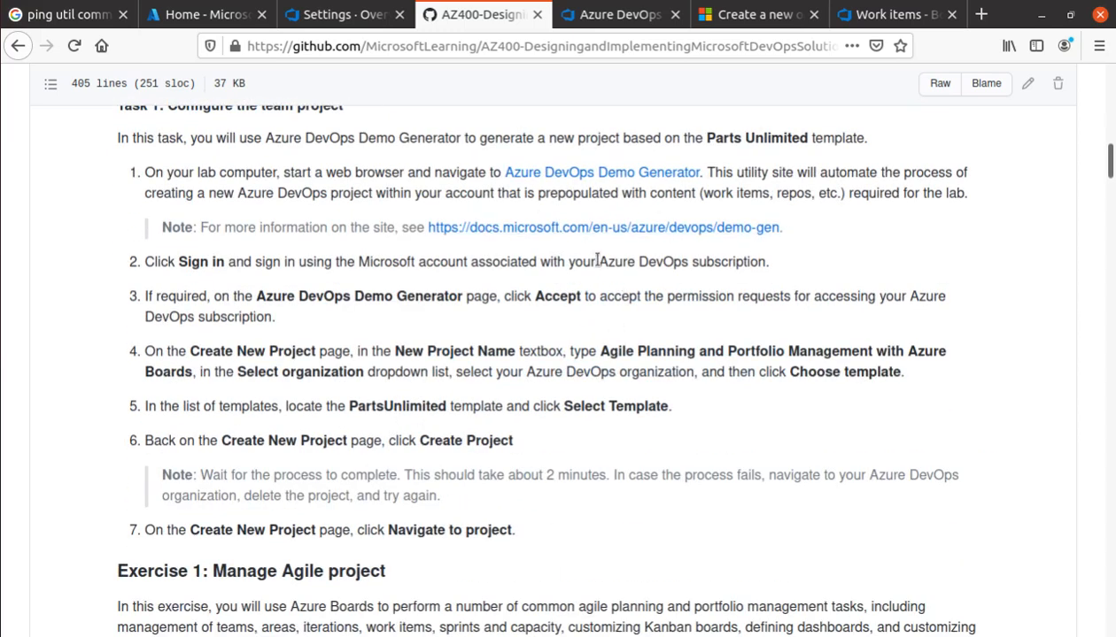
pyautogui.moveTo(597, 262); pyautogui.dragTo(766, 261)
pyautogui.scroll(-4, 565, 400)
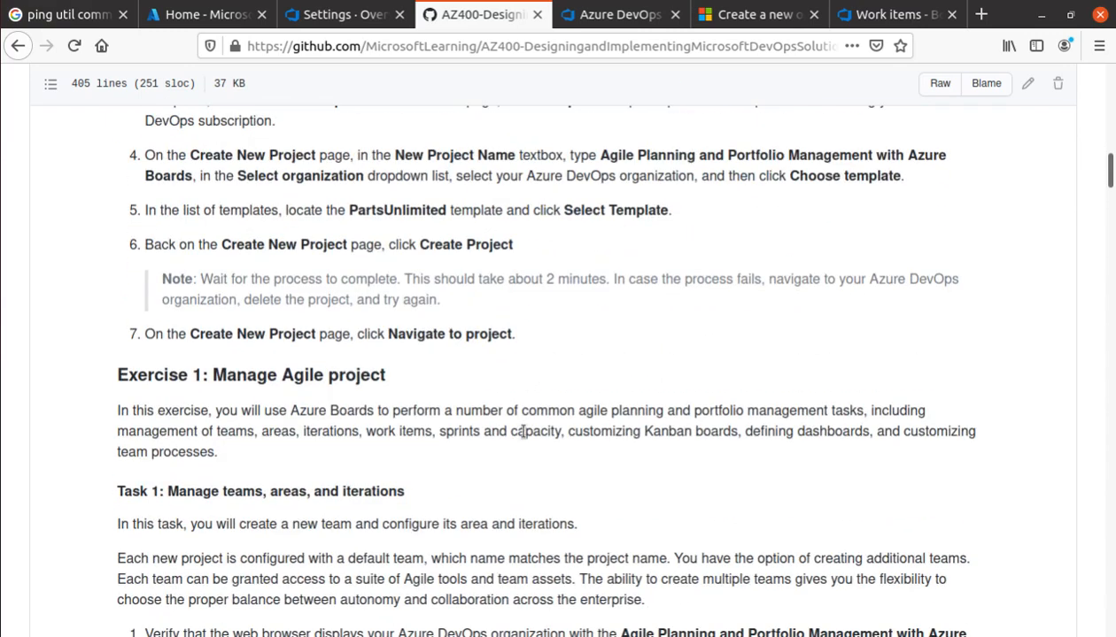
pyautogui.scroll(12, 518, 420)
pyautogui.scroll(9, 523, 435)
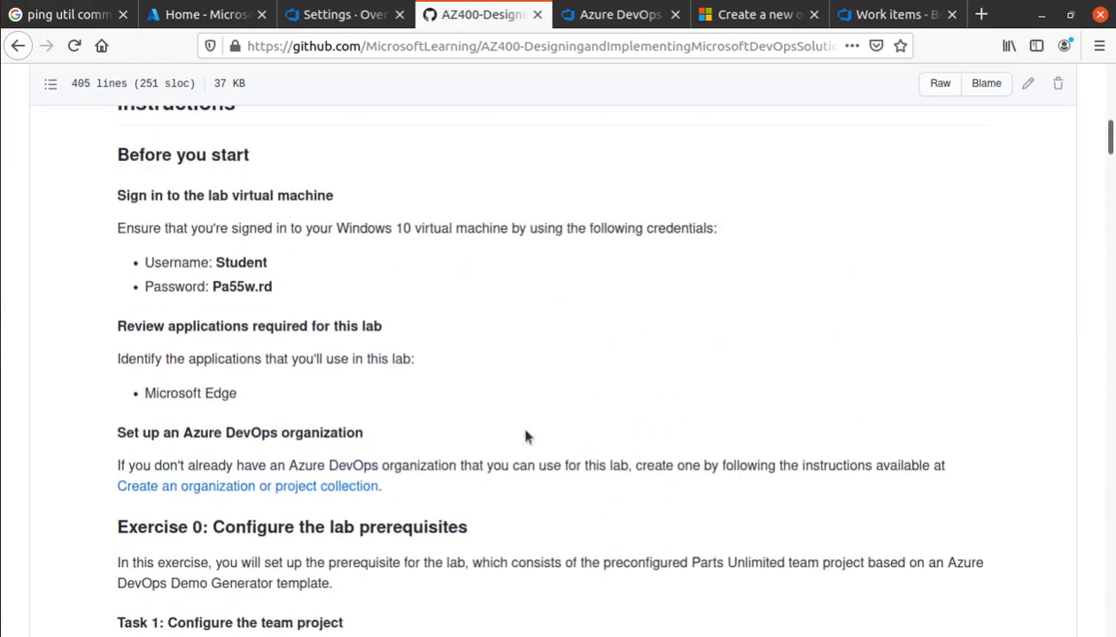
pyautogui.scroll(-10, 523, 434)
pyautogui.scroll(-4, 534, 430)
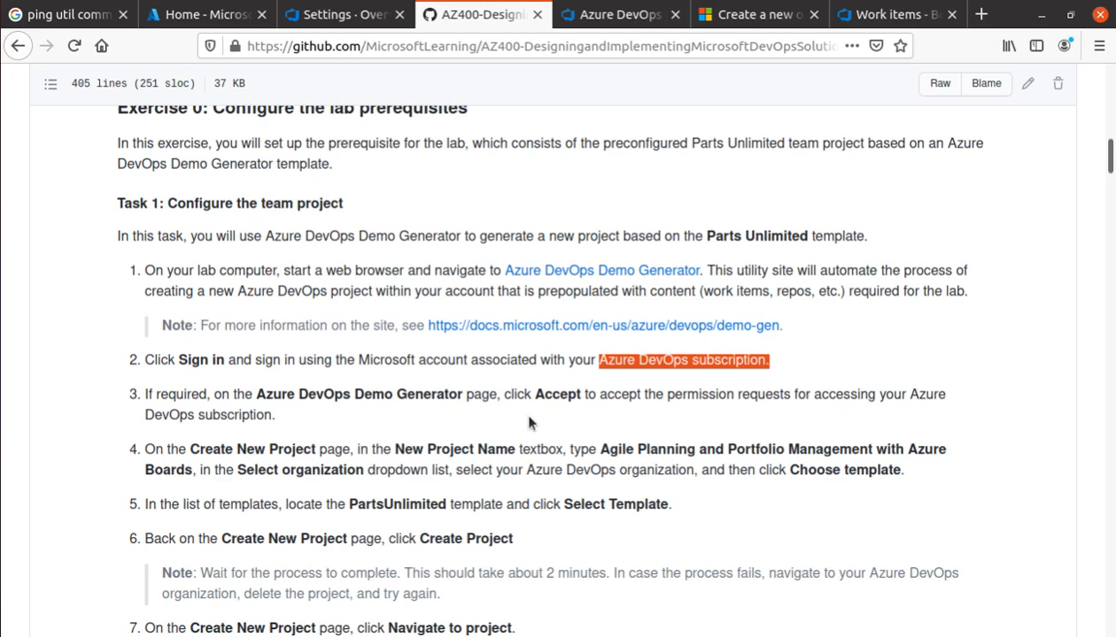
# Check the project creation progress, then search the web for "azure devops pricing" and open Microsoft's Azure DevOps Services Pricing page
pyautogui.click(611, 19)
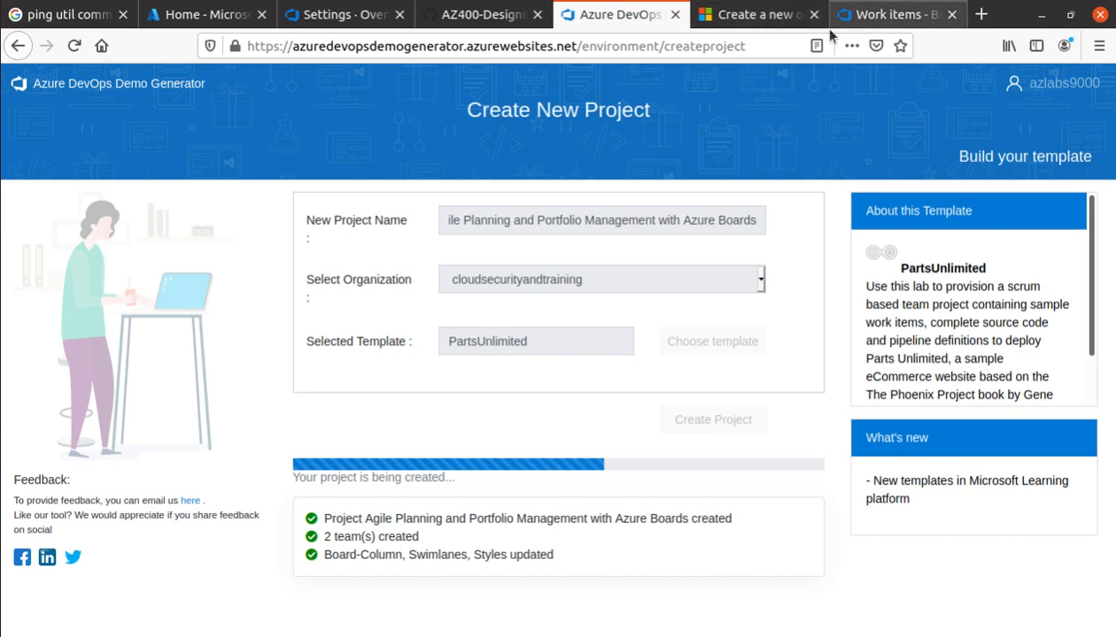
pyautogui.click(748, 18)
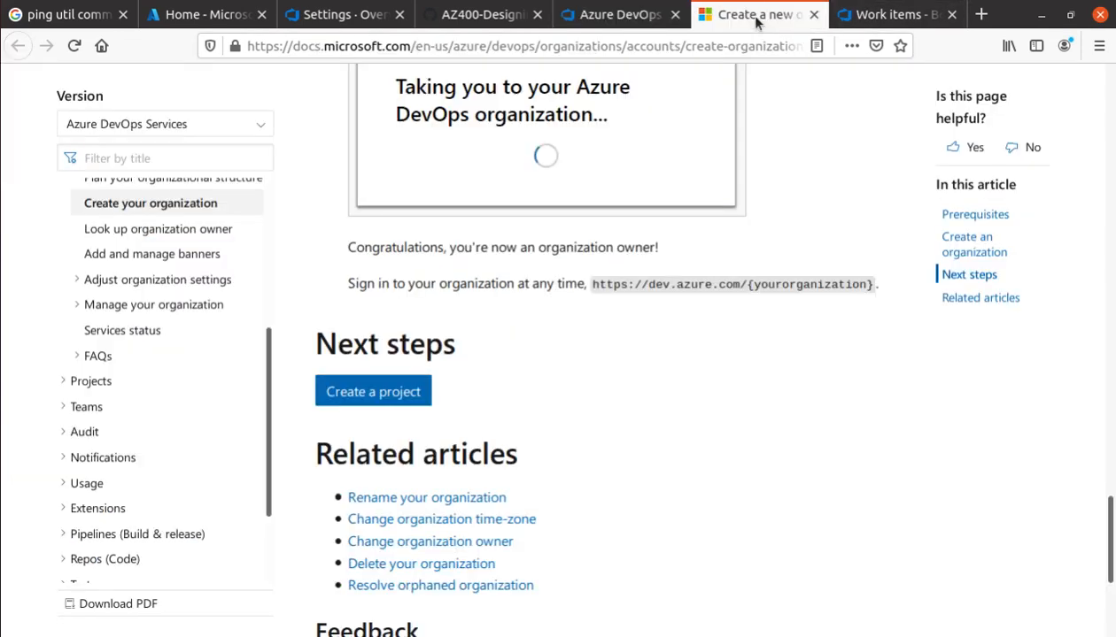
pyautogui.click(587, 46)
pyautogui.write('azure ')
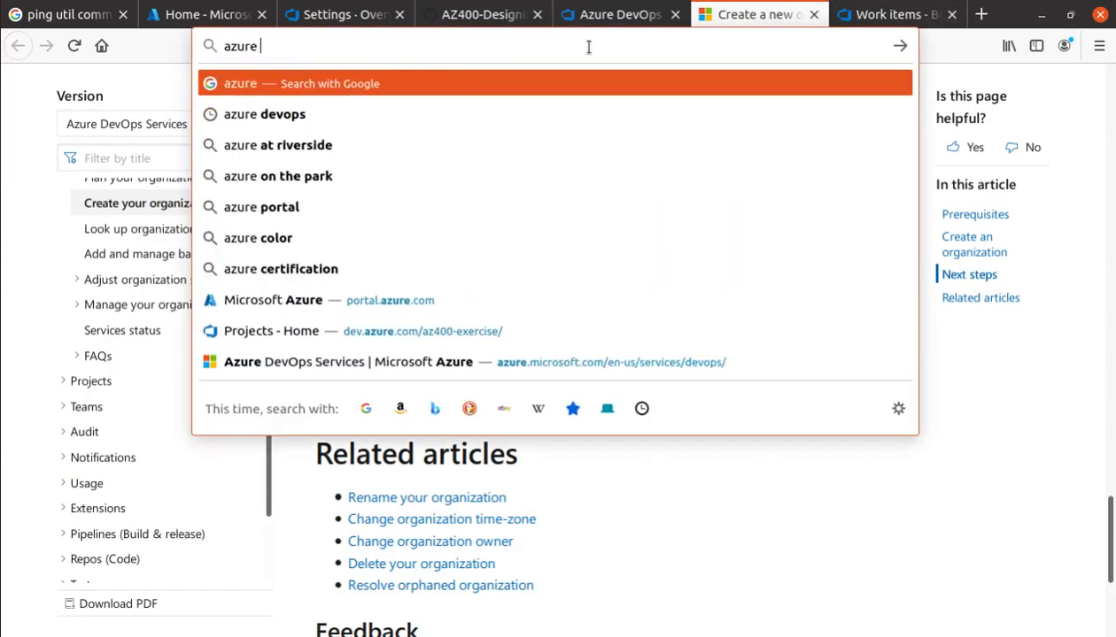
pyautogui.write('devops pricing')
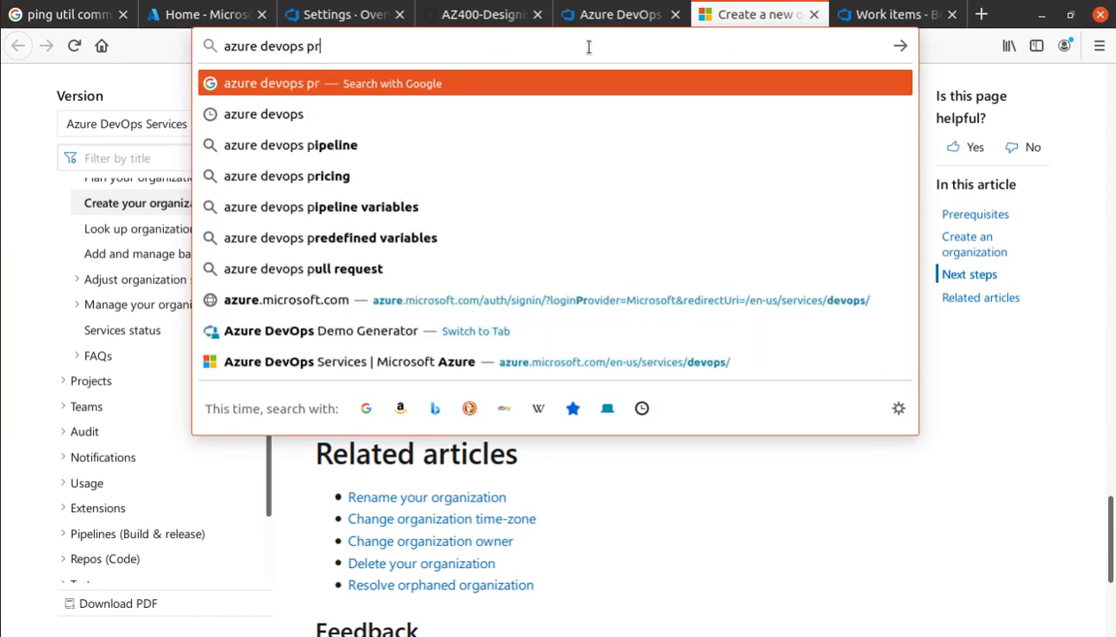
pyautogui.press('Return')
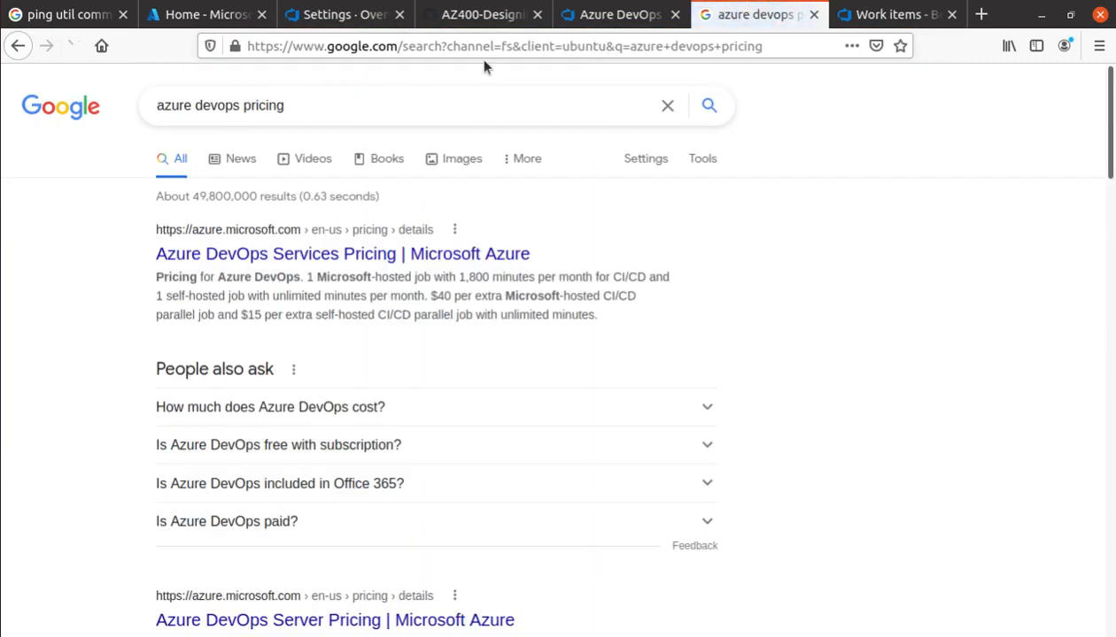
pyautogui.click(413, 257)
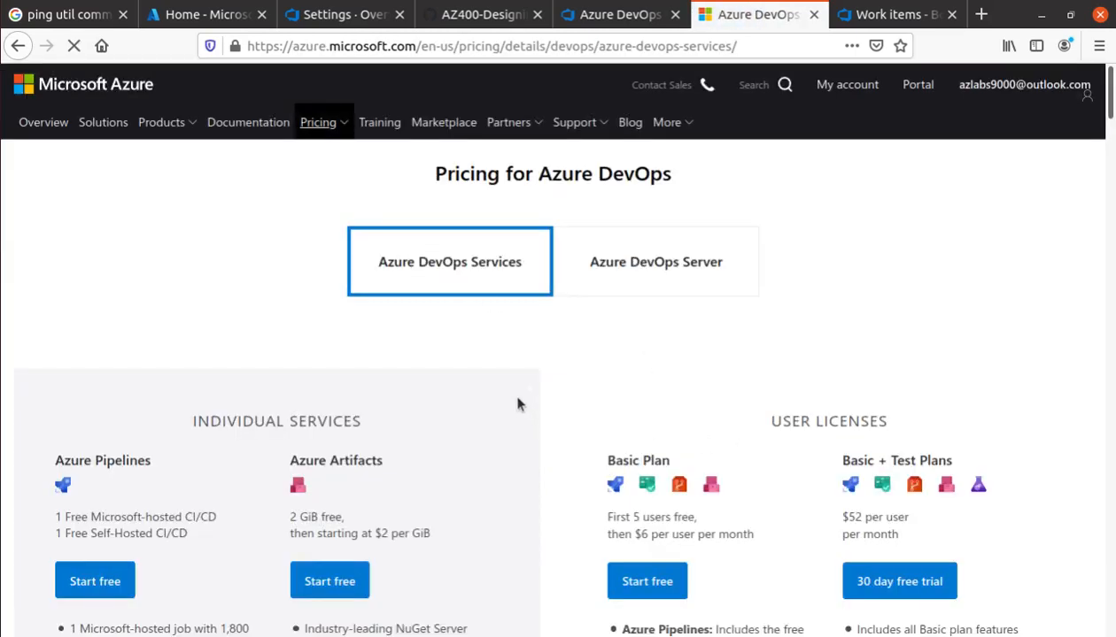
# Examine the Azure DevOps Services pricing for the individual services and user licenses, especially the Azure Artifacts and Basic Plan rates
pyautogui.scroll(-3, 230, 381)
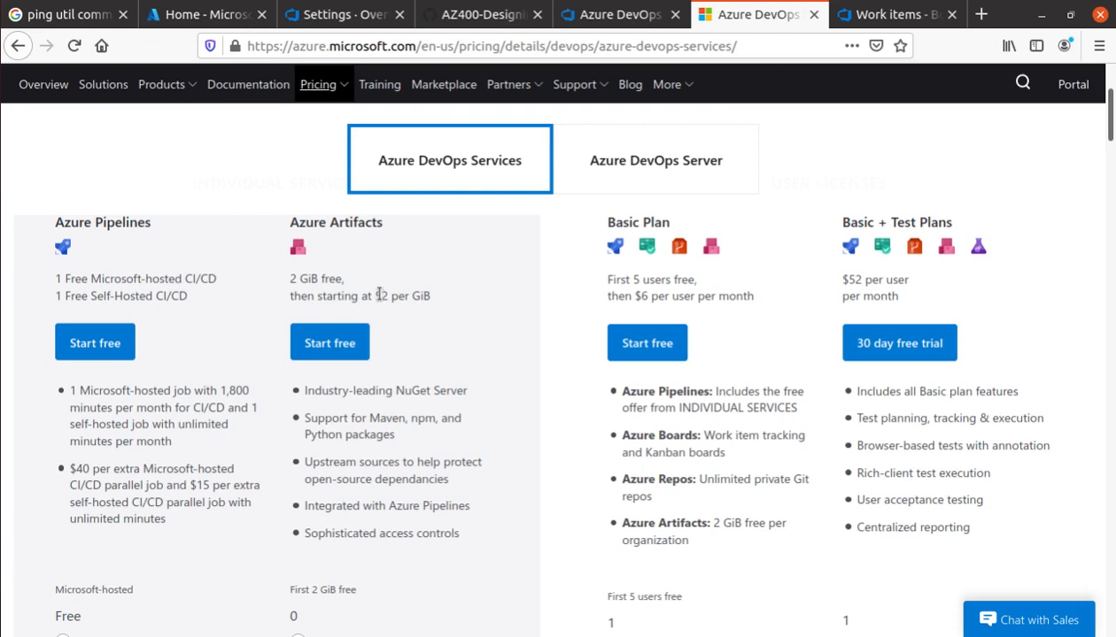
pyautogui.moveTo(375, 294); pyautogui.dragTo(460, 302)
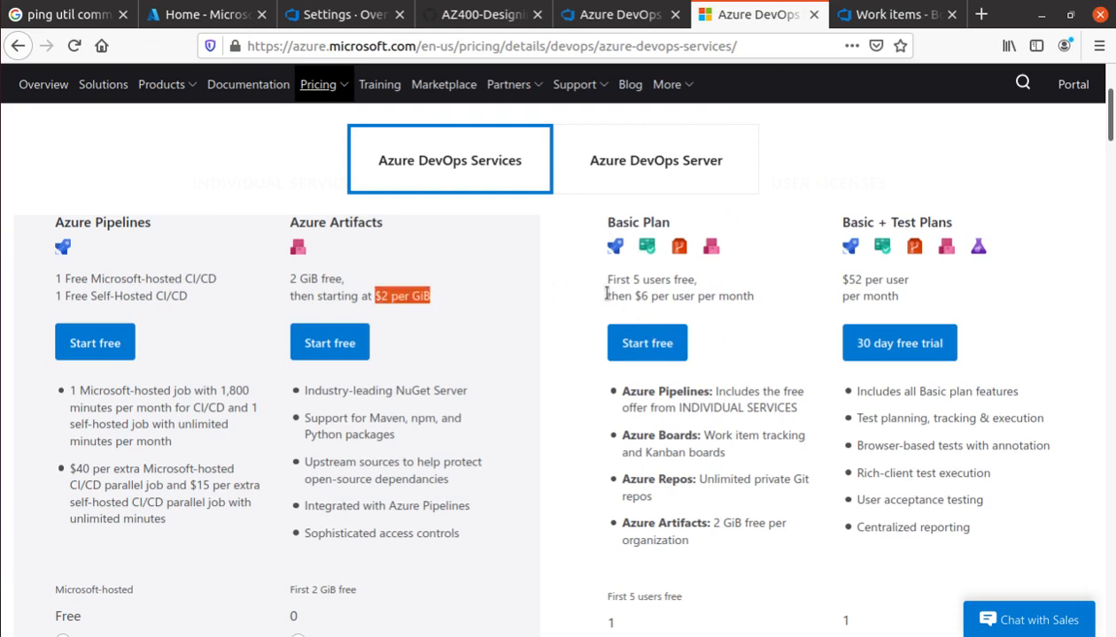
pyautogui.moveTo(608, 281); pyautogui.dragTo(738, 278)
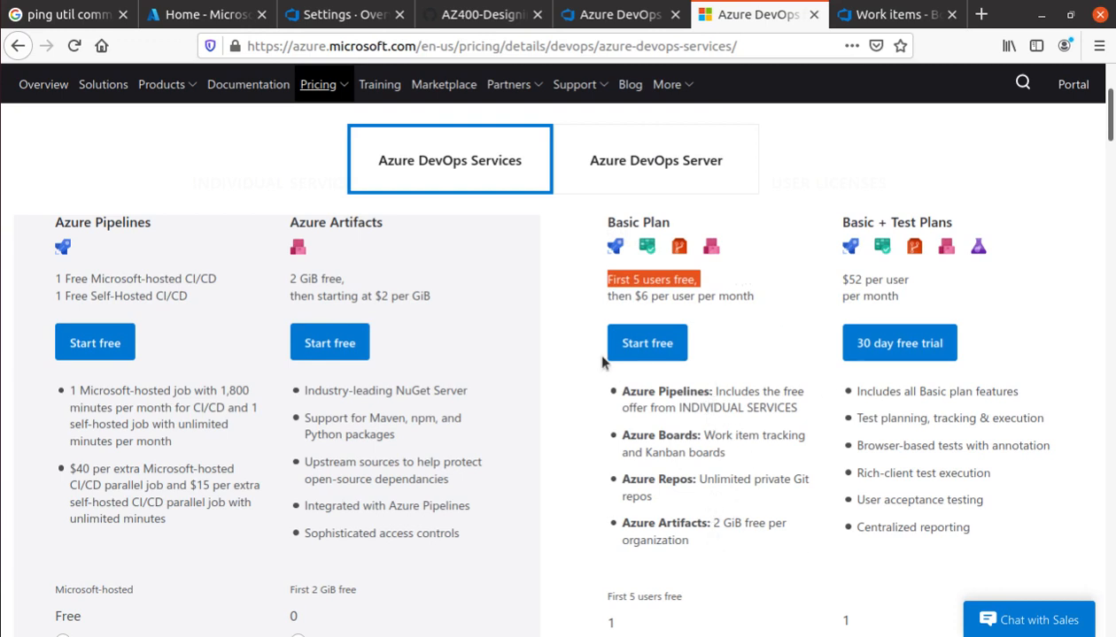
pyautogui.moveTo(607, 298); pyautogui.dragTo(744, 296)
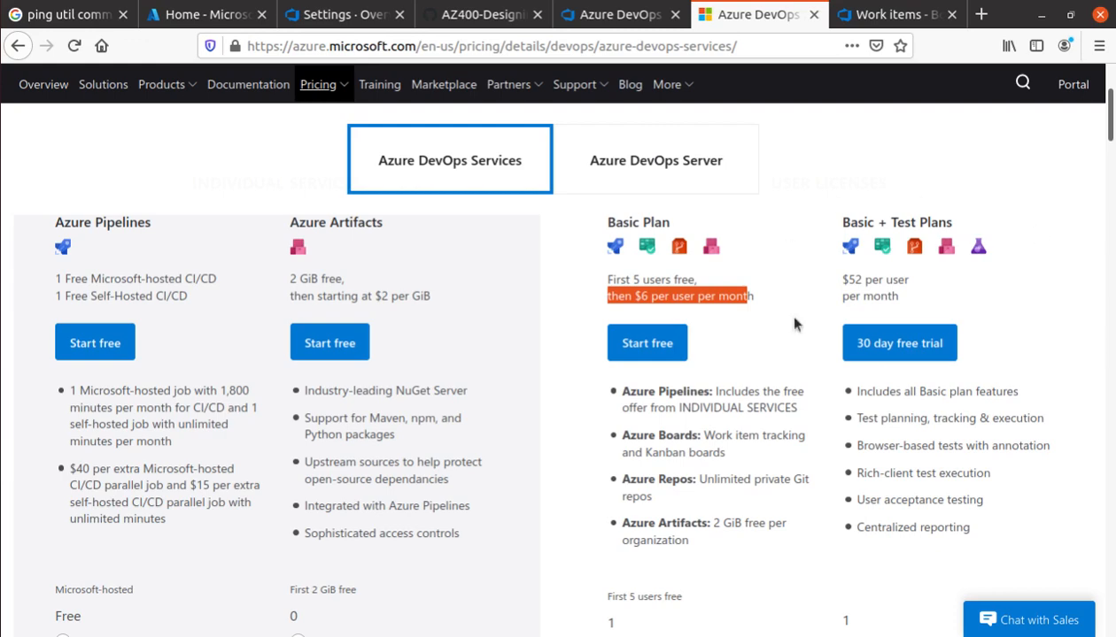
pyautogui.scroll(-5, 804, 376)
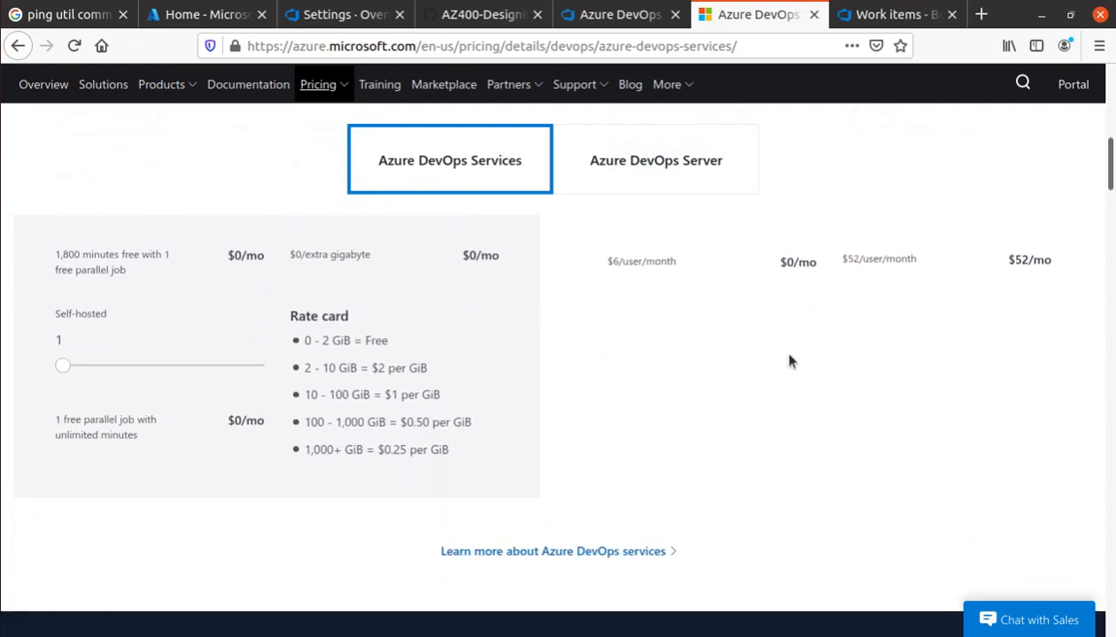
pyautogui.scroll(5, 791, 361)
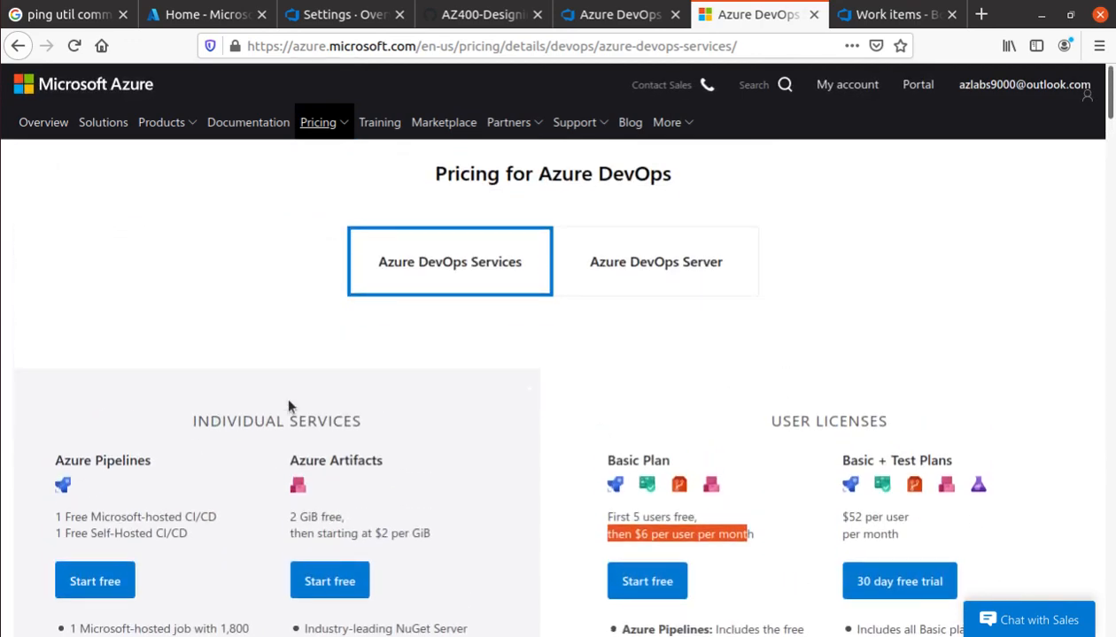
pyautogui.scroll(-1, 288, 400)
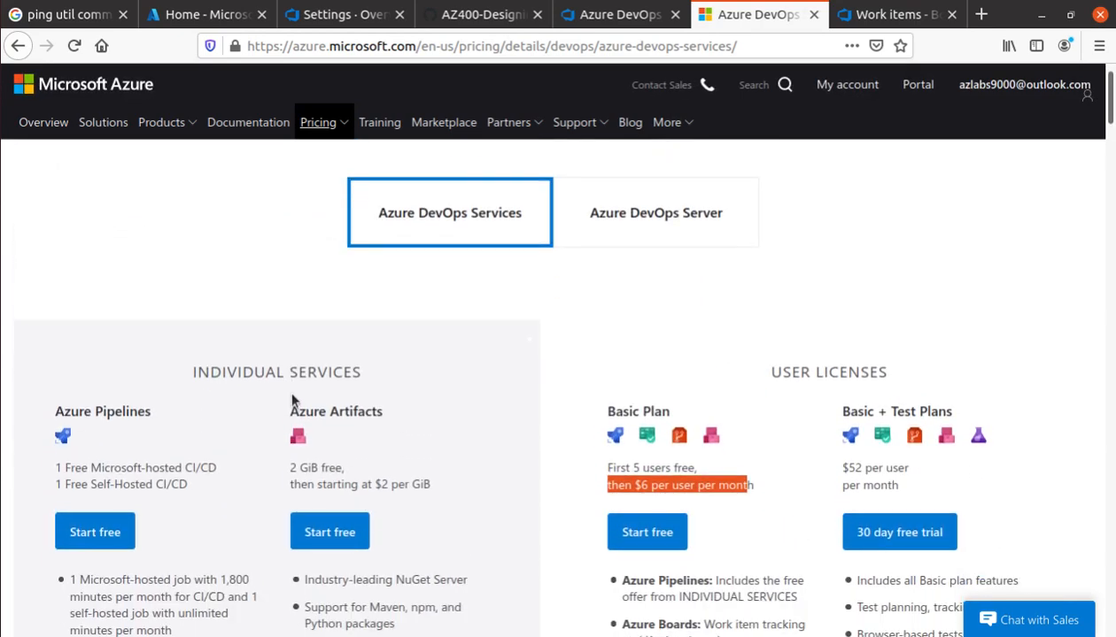
pyautogui.scroll(1, 290, 393)
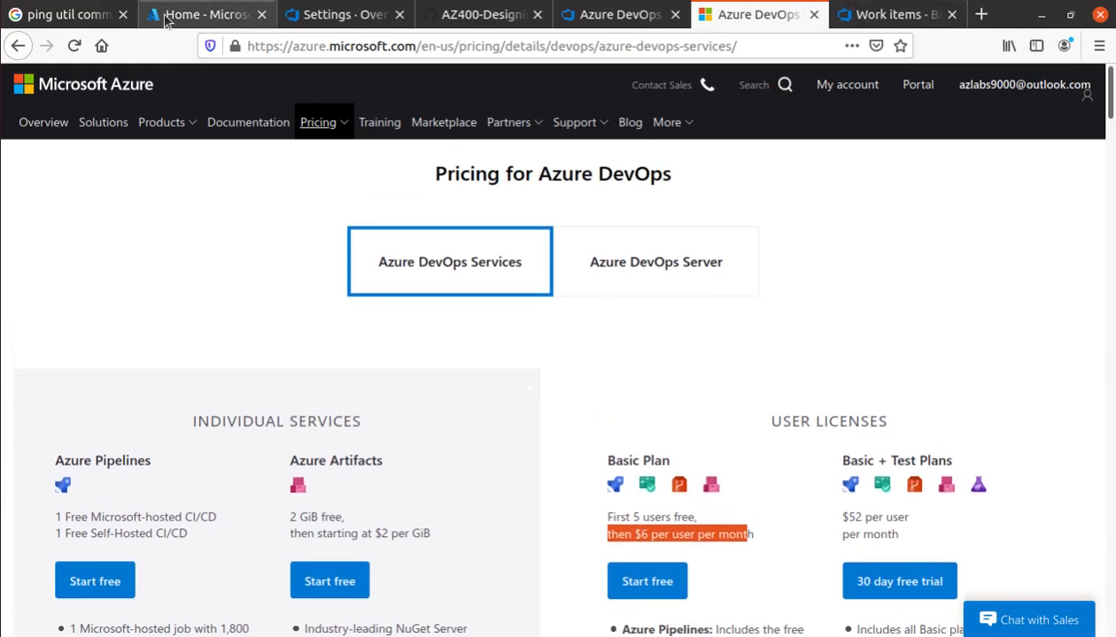
# Close the pricing and AZ-400-github-labs work items pages, and navigate to the newly generated project from the Demo Generator
pyautogui.click(812, 15)
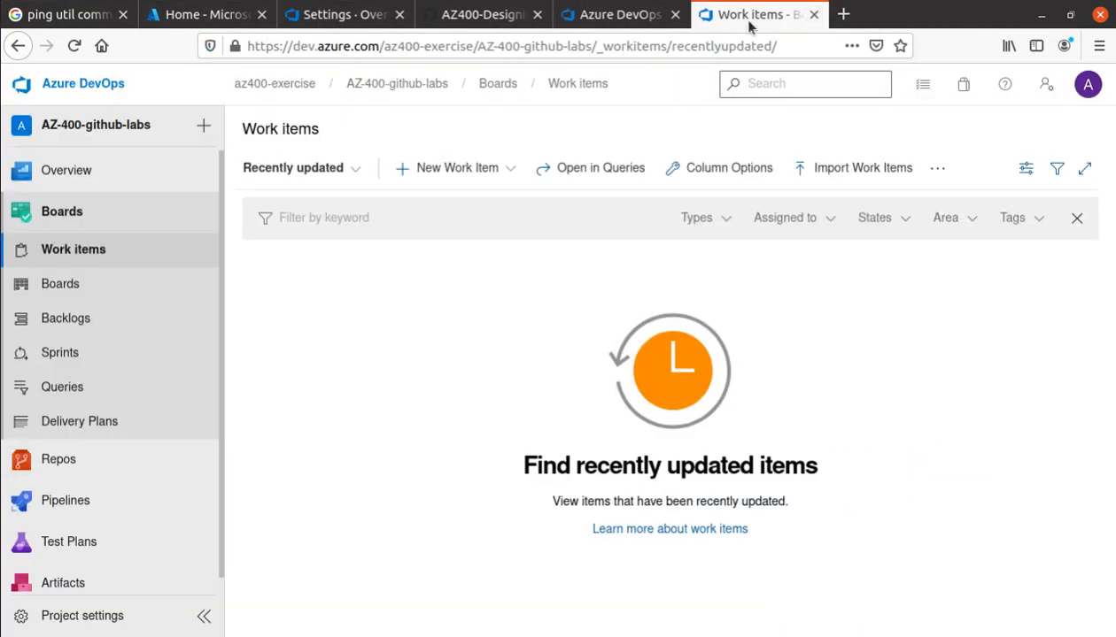
pyautogui.click(815, 16)
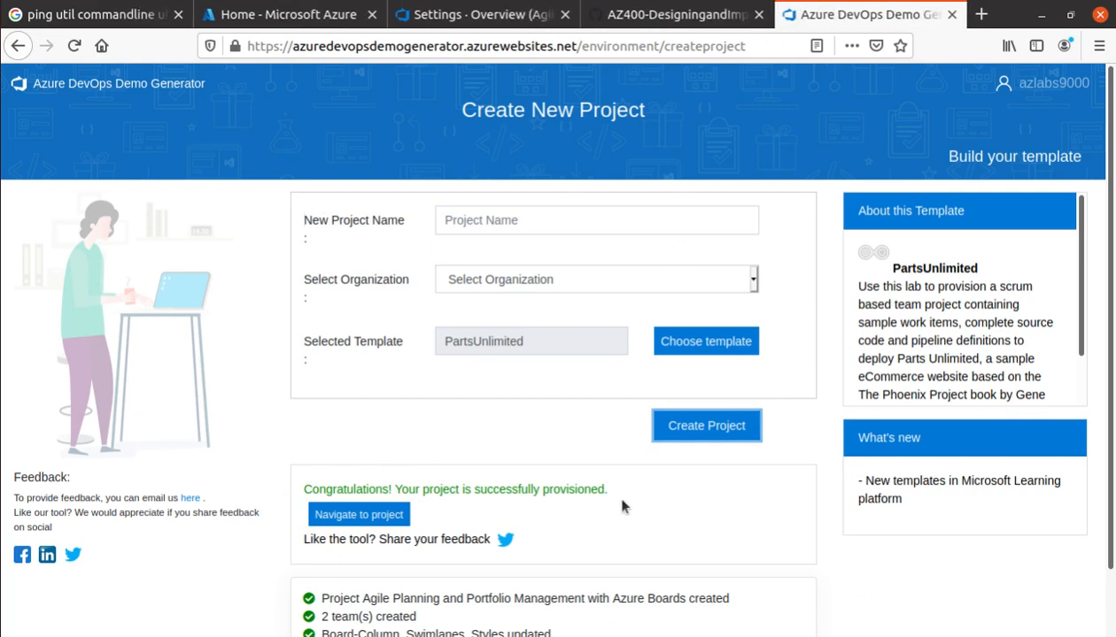
pyautogui.scroll(-1, 632, 507)
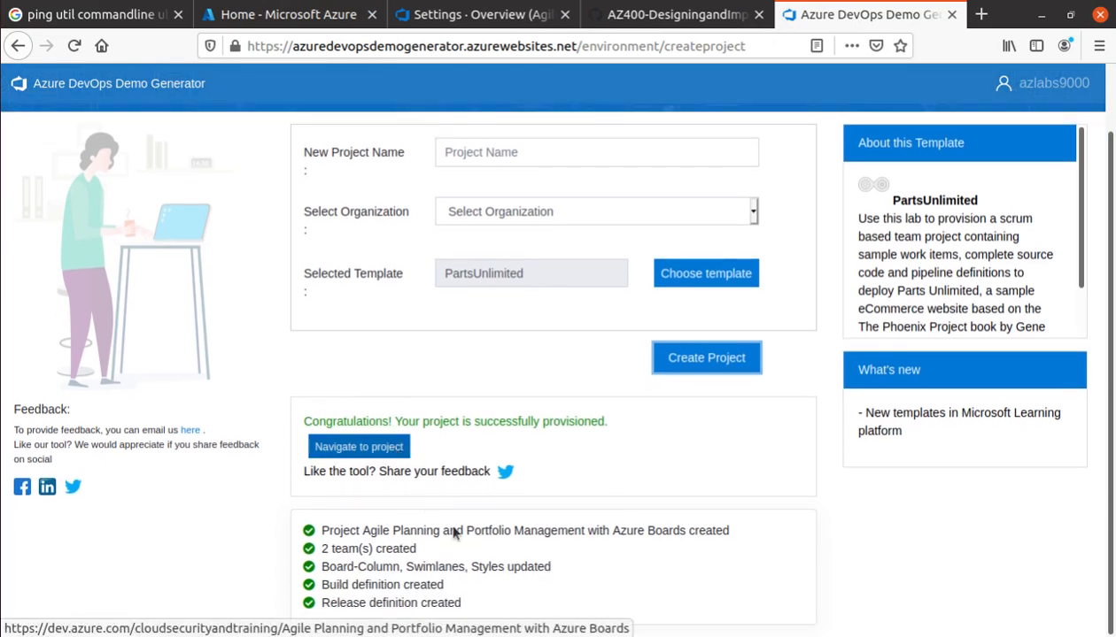
pyautogui.click(396, 456)
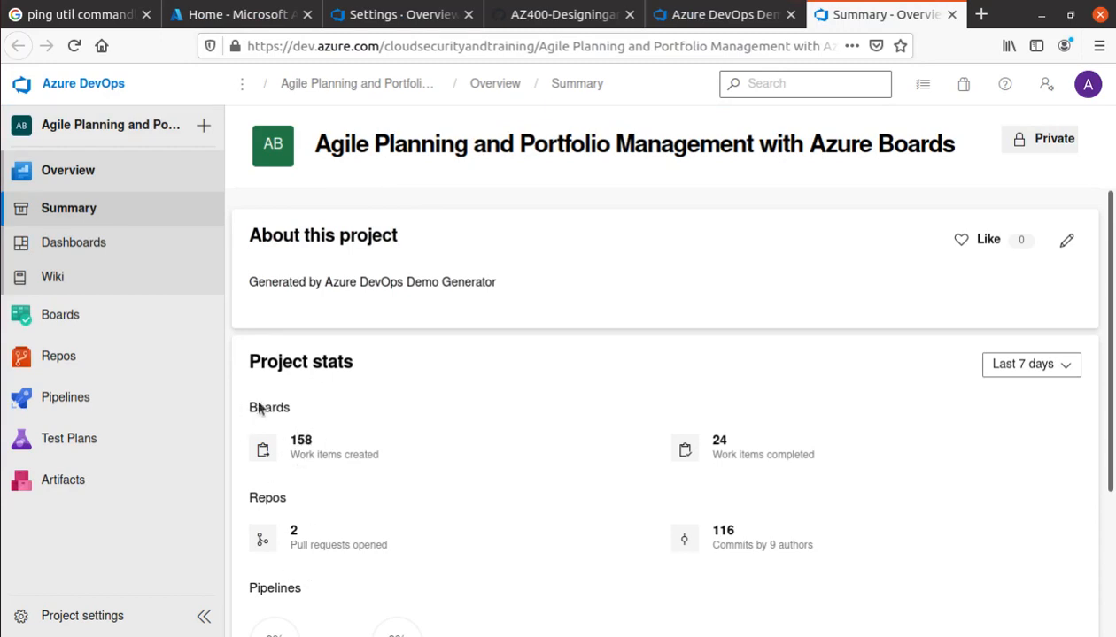
# Examine the Boards and Repos statistics on the generated project's summary page, including completed work items and commits
pyautogui.moveTo(251, 409); pyautogui.dragTo(281, 409)
pyautogui.doubleClick(749, 455)
pyautogui.tripleClick(782, 543)
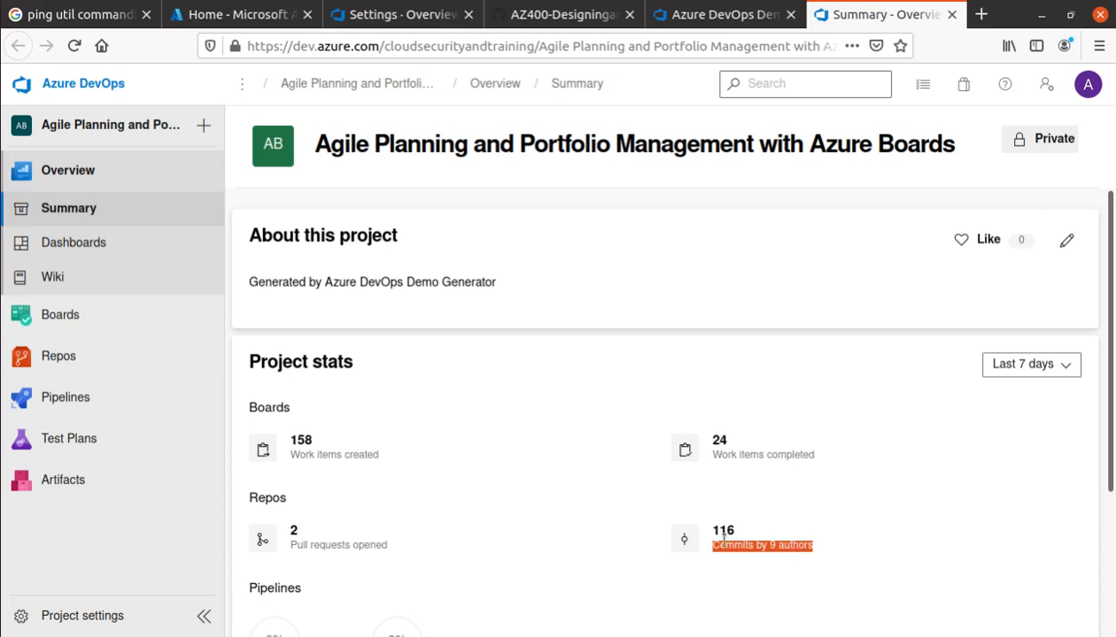
pyautogui.moveTo(734, 531); pyautogui.dragTo(712, 531)
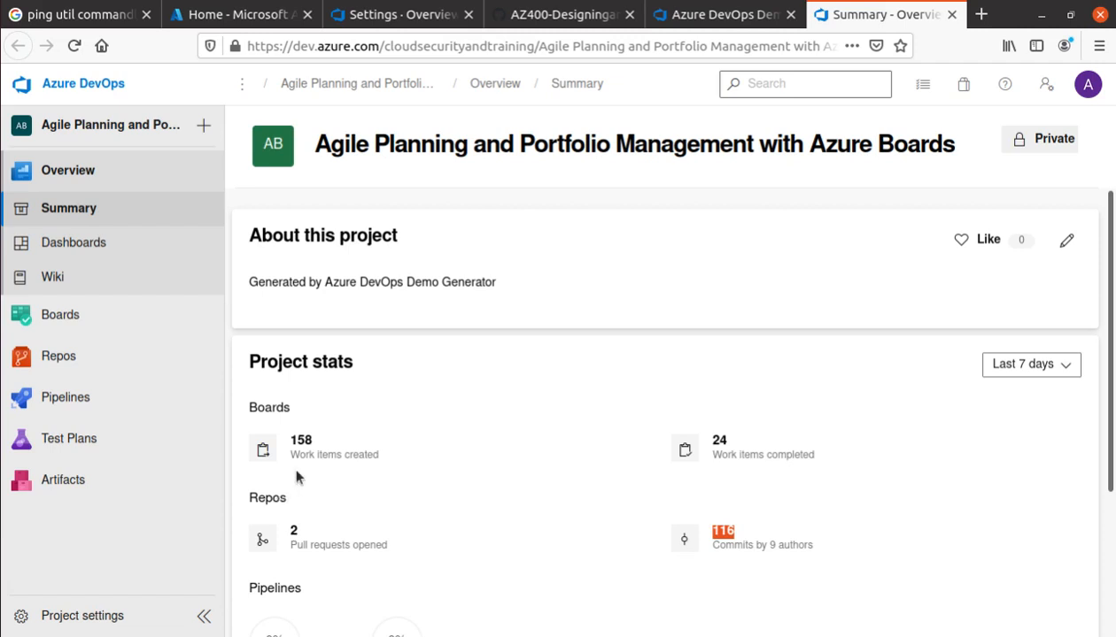
# Return to the GitHub lab guide and read from Exercise 0's team project task through the Exercise 1: Manage Agile project introduction
pyautogui.click(556, 16)
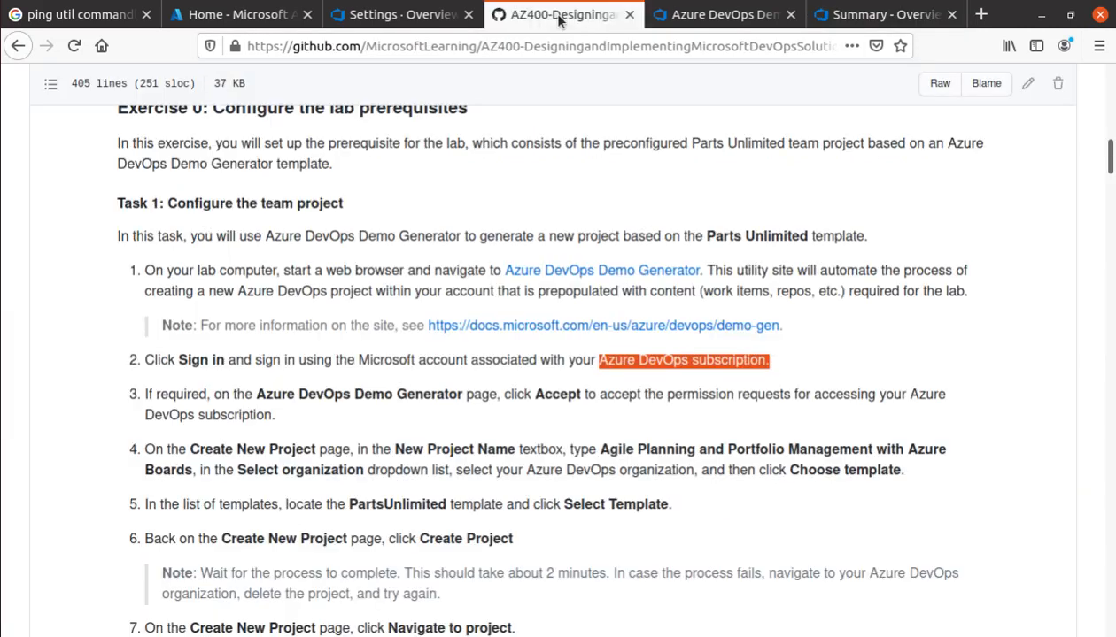
pyautogui.tripleClick(243, 203)
pyautogui.scroll(-2, 384, 404)
pyautogui.scroll(-4, 384, 405)
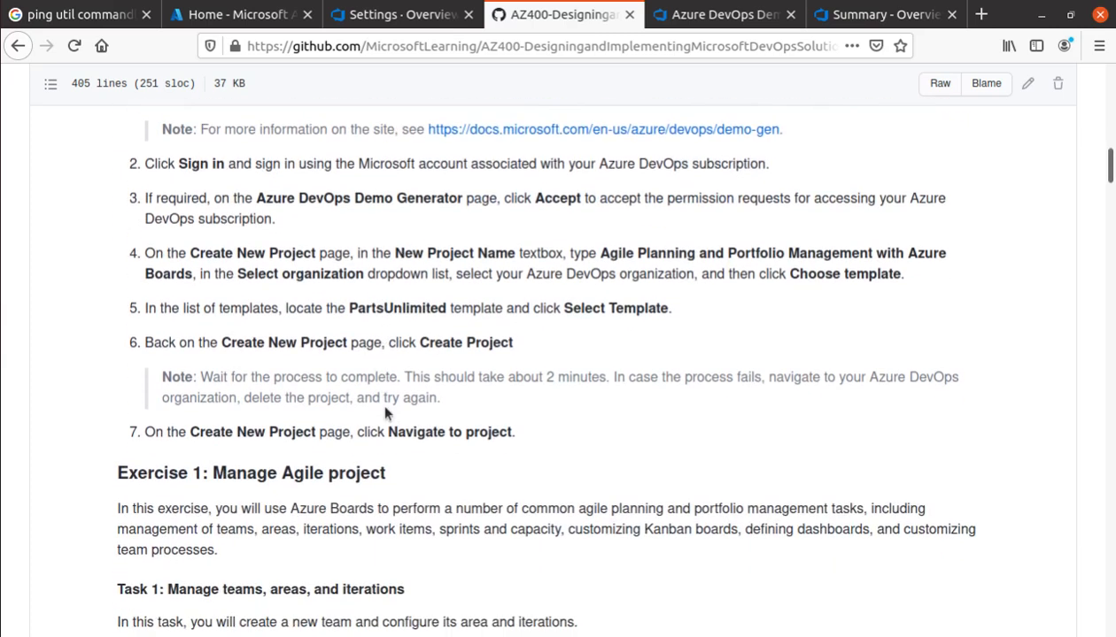
pyautogui.scroll(-1, 380, 401)
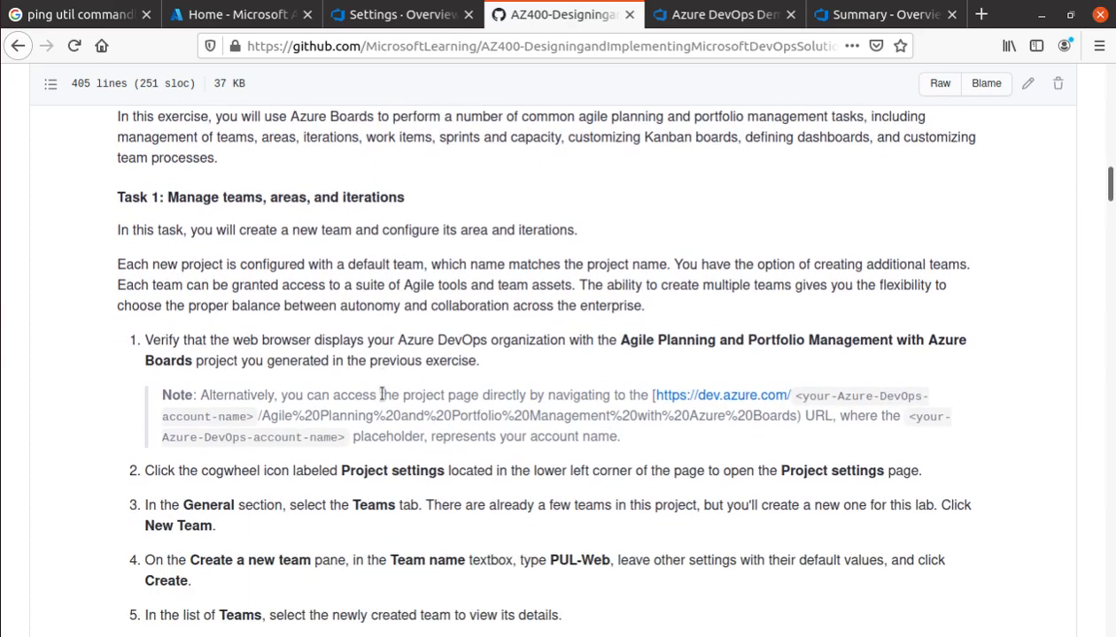
pyautogui.scroll(1, 376, 394)
pyautogui.tripleClick(137, 179)
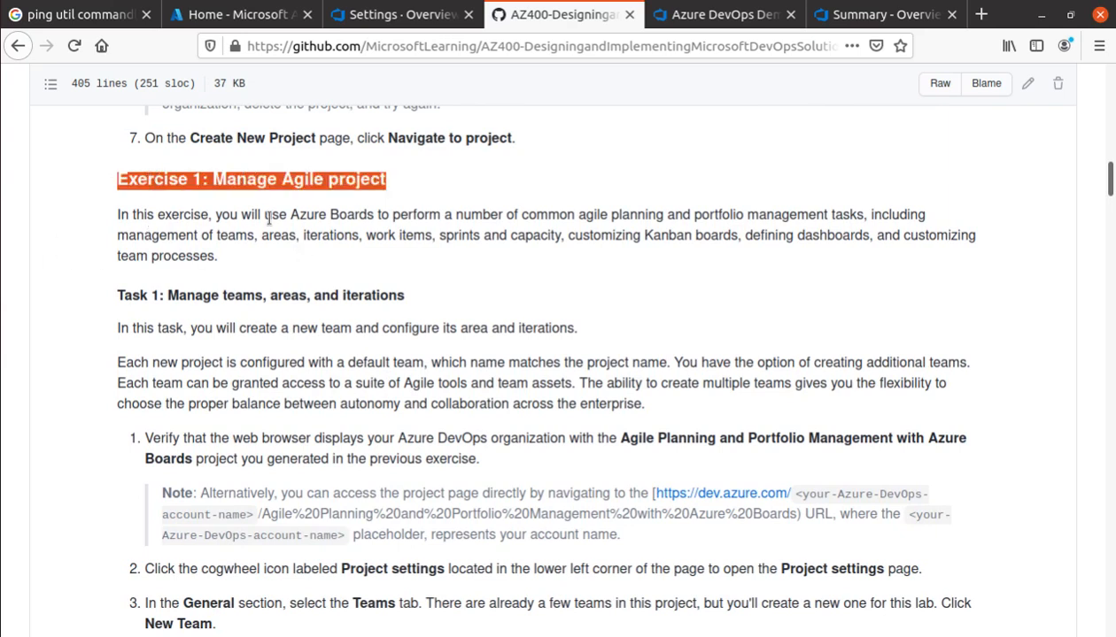
pyautogui.moveTo(290, 214); pyautogui.dragTo(370, 208)
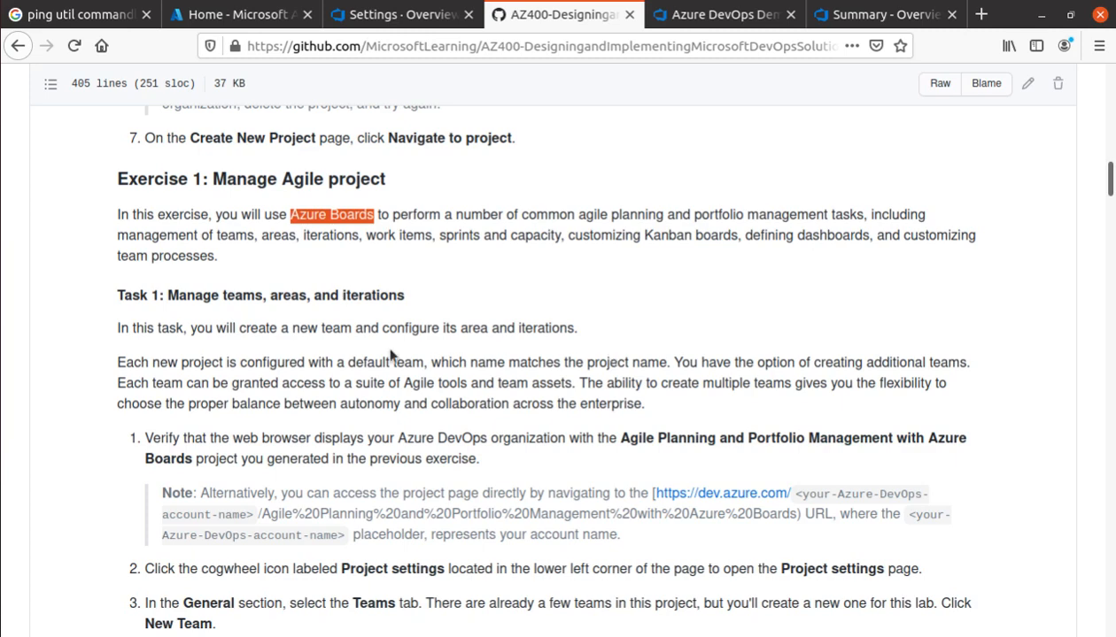
# Read the introduction to Exercise 1, Task 1 on managing teams, areas, and iterations
pyautogui.scroll(3, 376, 348)
pyautogui.scroll(-5, 379, 347)
pyautogui.scroll(-1, 378, 348)
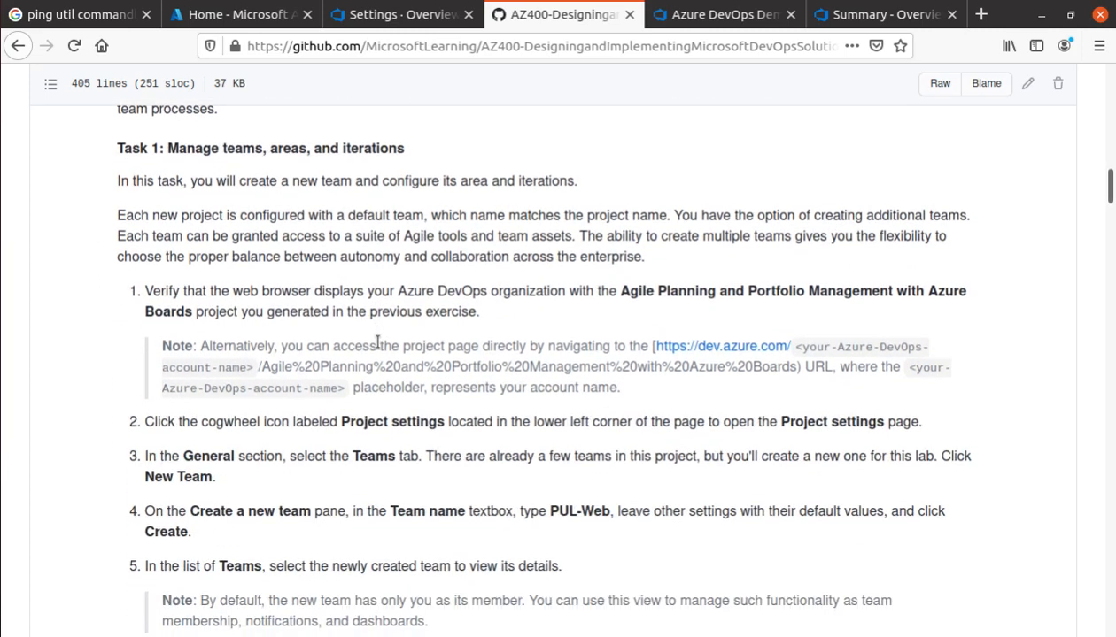
pyautogui.moveTo(168, 147); pyautogui.dragTo(409, 154)
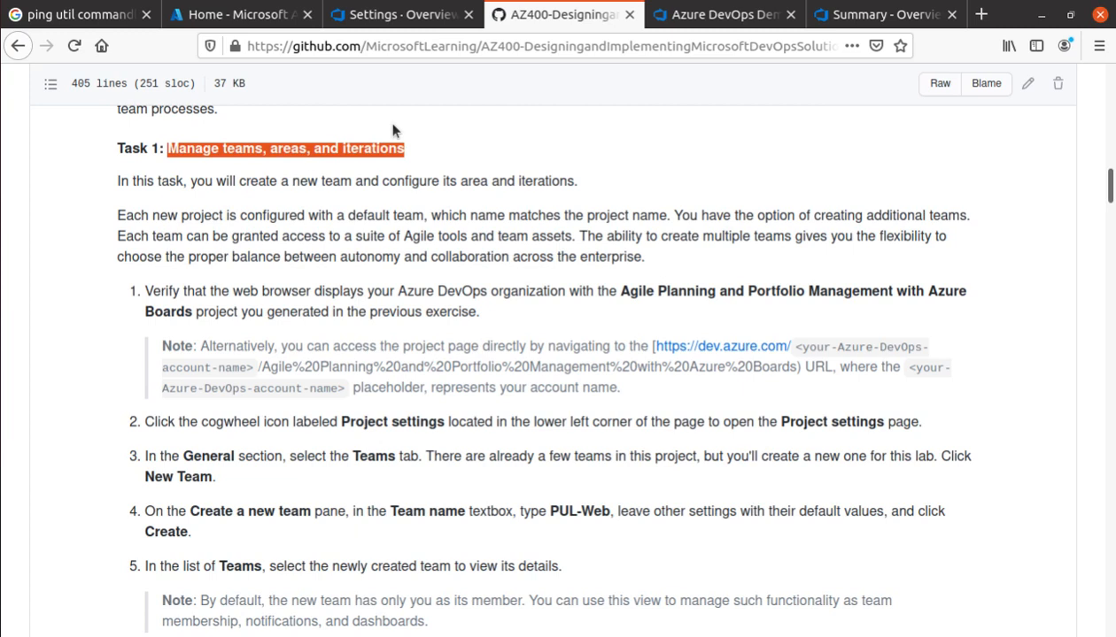
pyautogui.moveTo(246, 181); pyautogui.dragTo(554, 182)
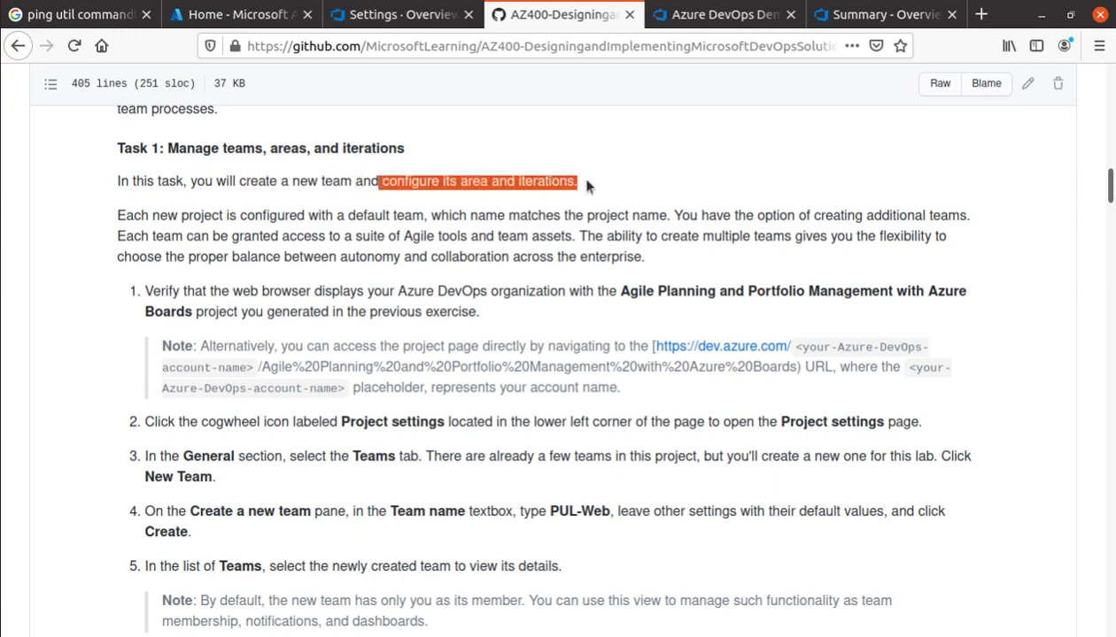
# Read the lab guide's paragraph on the default team and step 1 on verifying the generated project
pyautogui.scroll(-2, 219, 408)
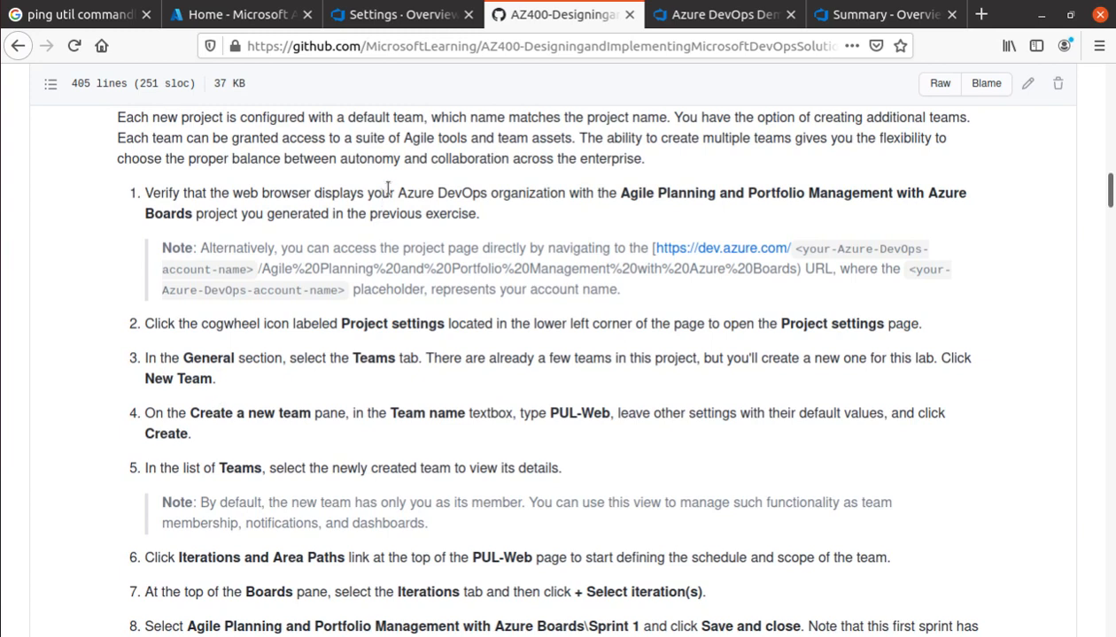
pyautogui.moveTo(428, 118); pyautogui.dragTo(348, 122)
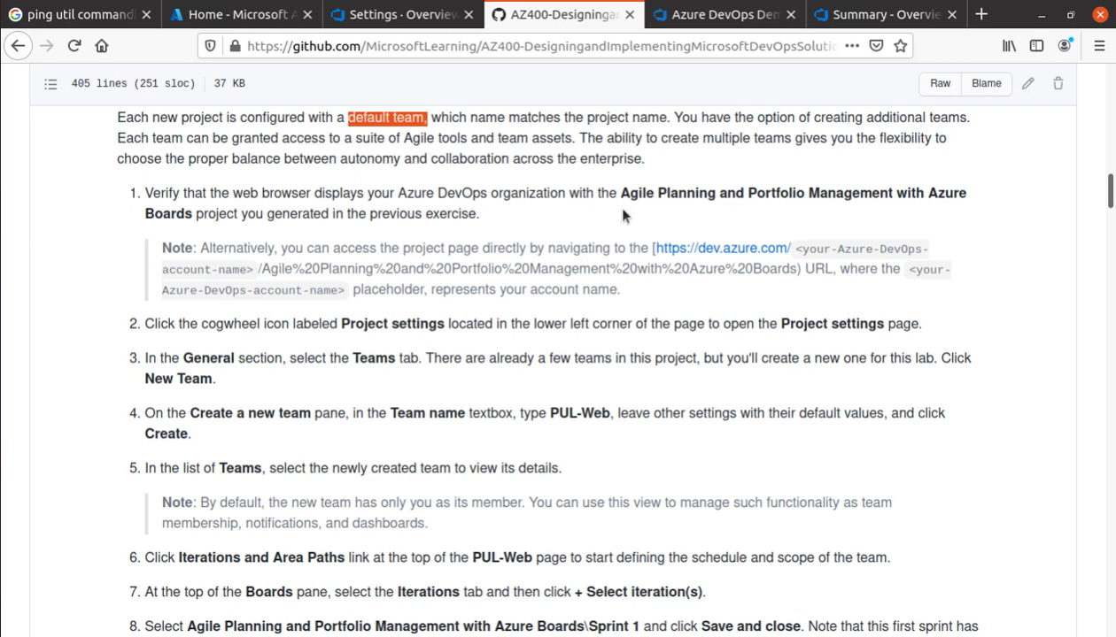
pyautogui.moveTo(625, 192); pyautogui.dragTo(646, 217)
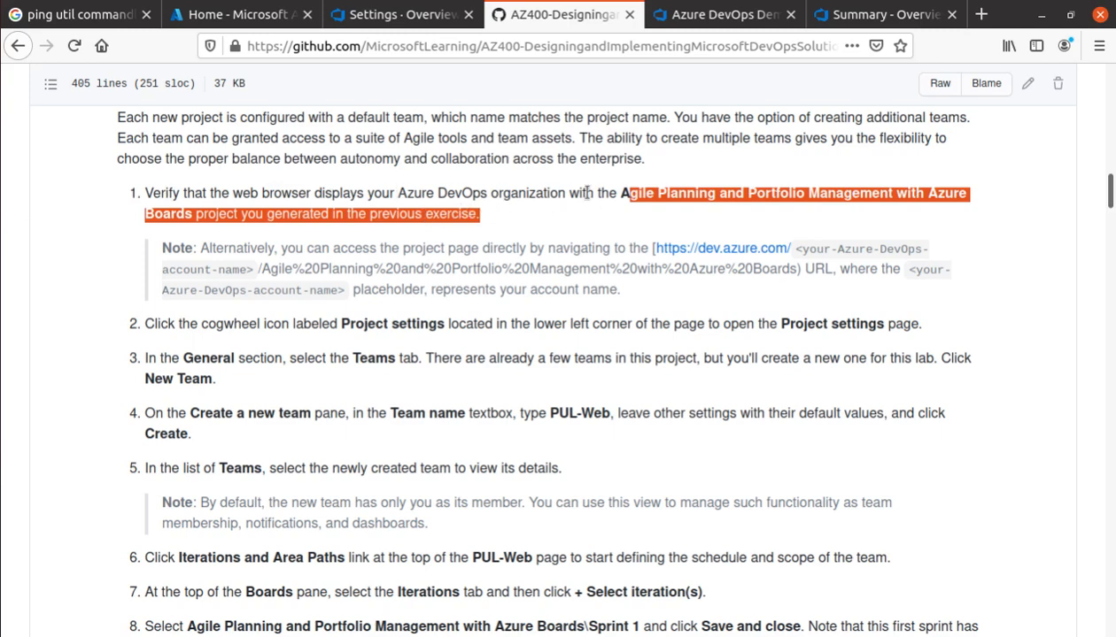
# Close the Demo Generator page and check the project title on the generated project's summary page
pyautogui.click(748, 15)
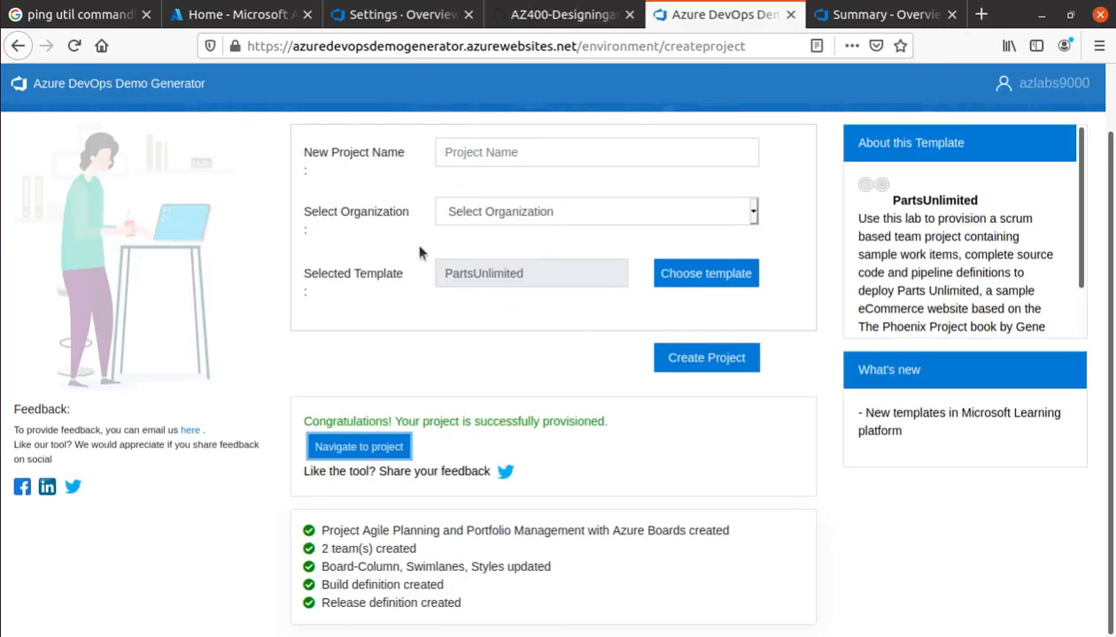
pyautogui.click(789, 15)
pyautogui.moveTo(315, 144); pyautogui.dragTo(971, 154)
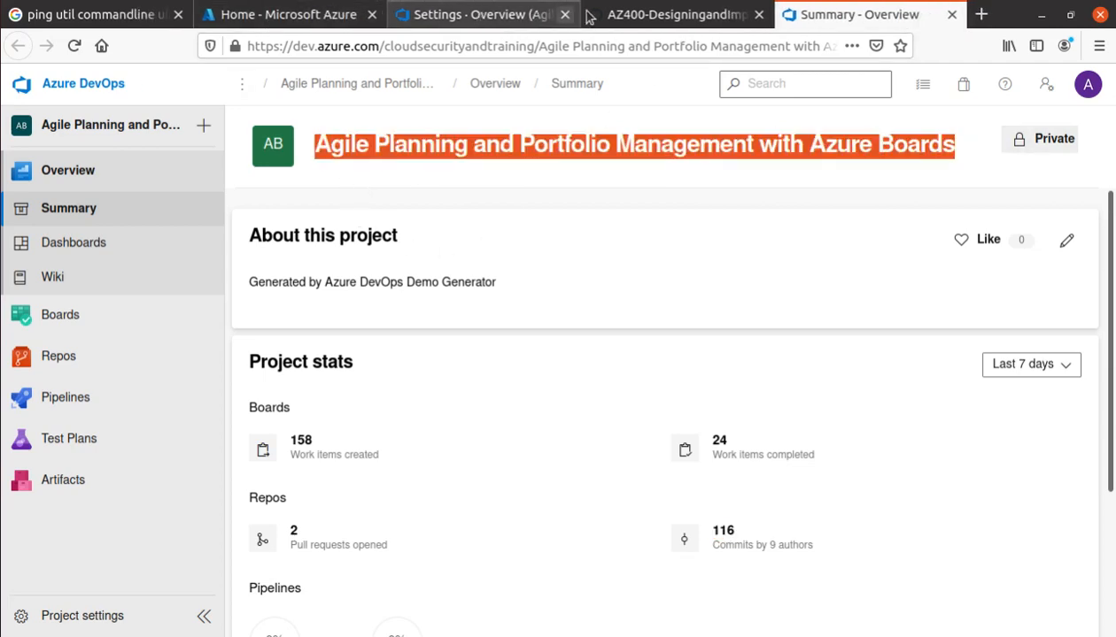
# Read steps 2 and 3 of the lab guide on opening the project settings and adding a new team
pyautogui.click(627, 18)
pyautogui.scroll(-1, 181, 359)
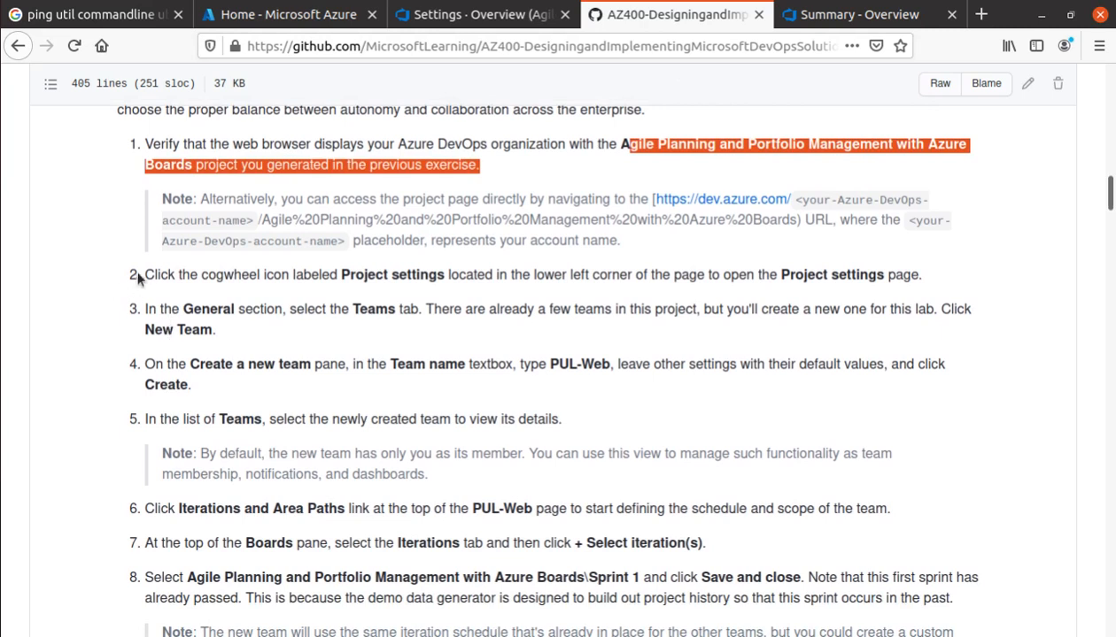
pyautogui.moveTo(143, 275); pyautogui.dragTo(285, 280)
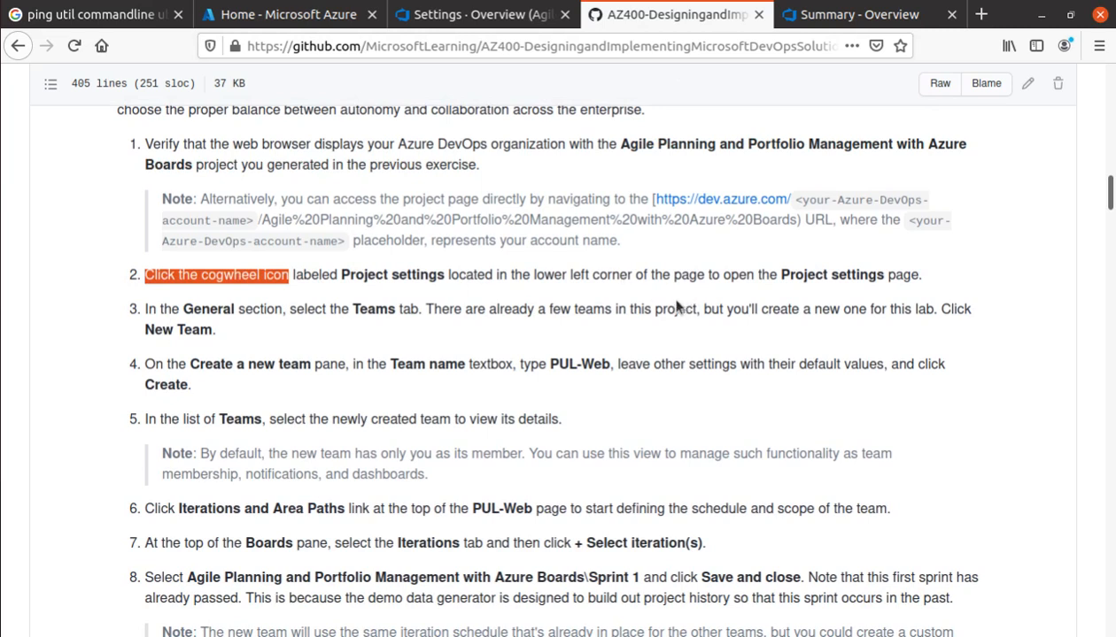
pyautogui.moveTo(769, 275); pyautogui.dragTo(922, 281)
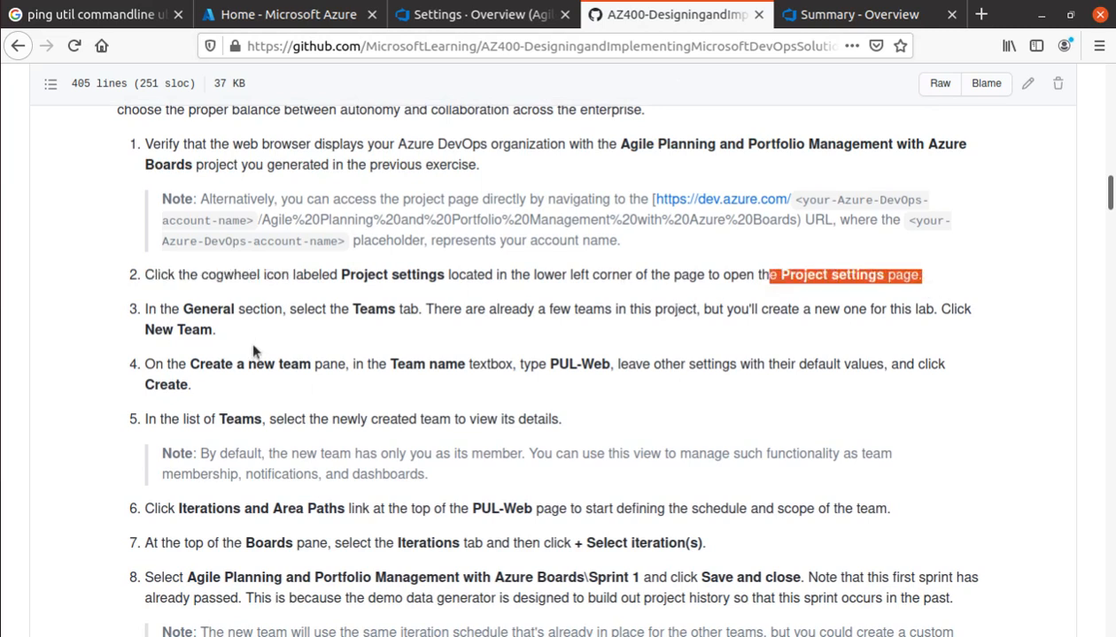
pyautogui.tripleClick(204, 309)
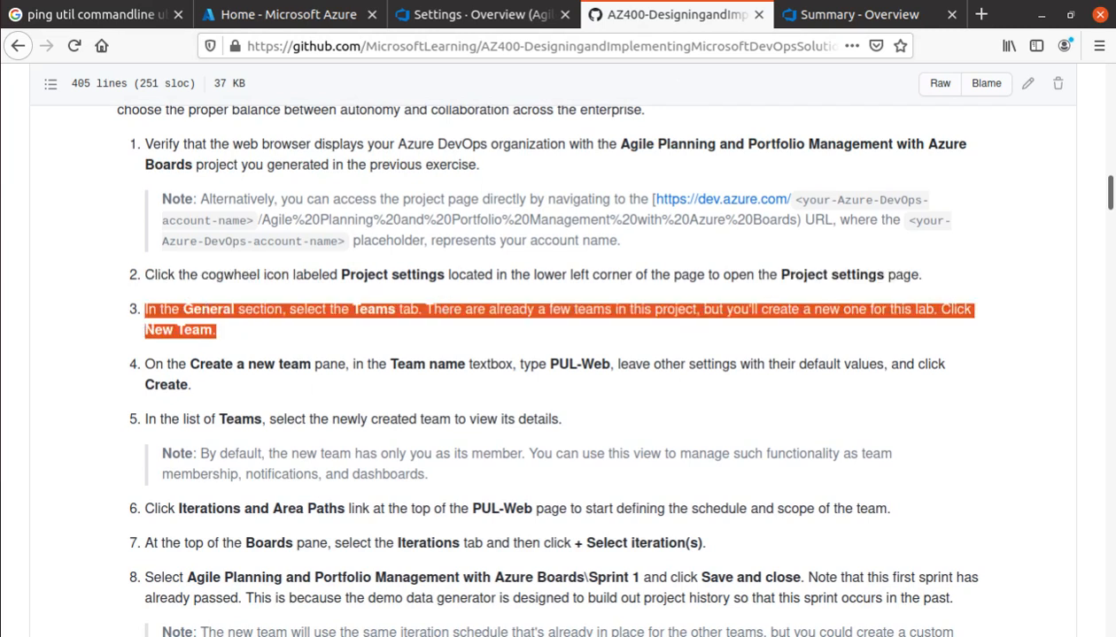
# Open the Teams page in the project's settings and start creating a new team
pyautogui.click(856, 14)
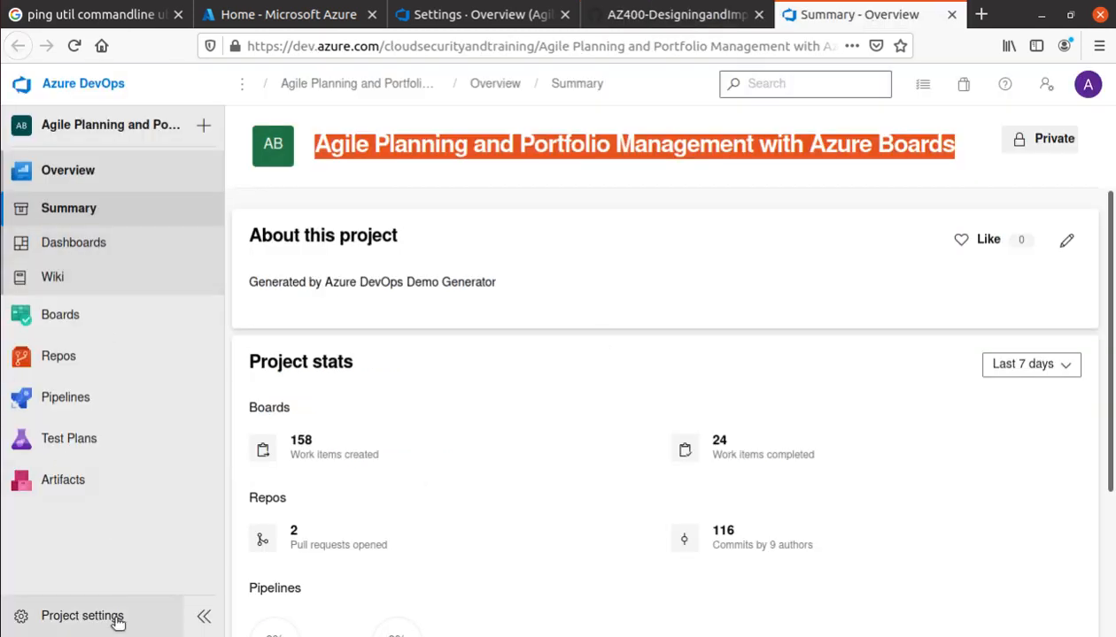
pyautogui.click(25, 617)
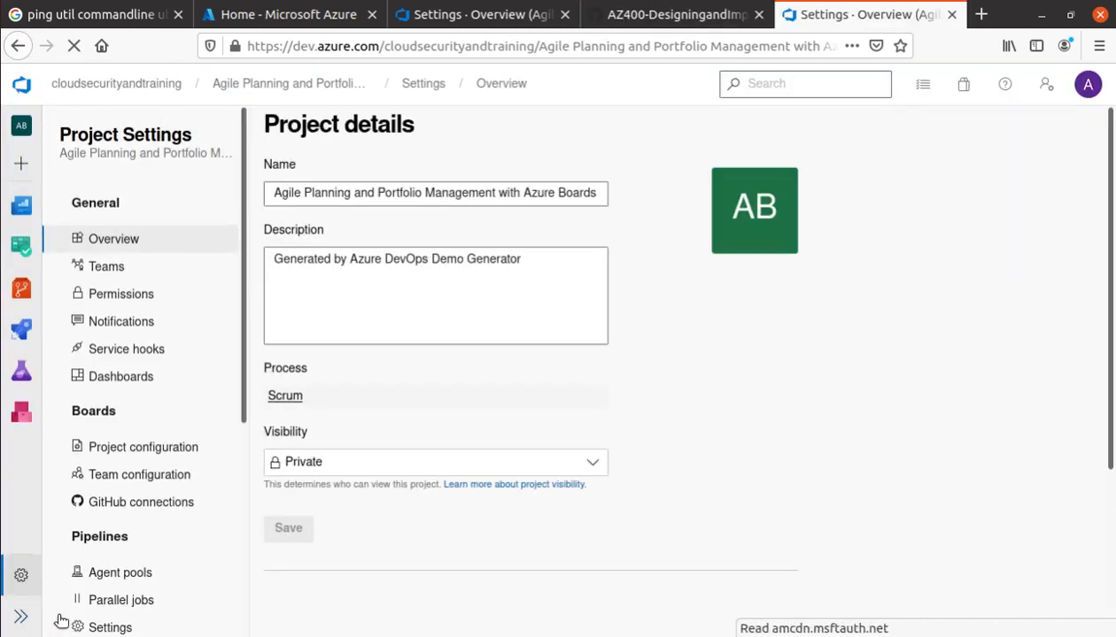
pyautogui.click(111, 269)
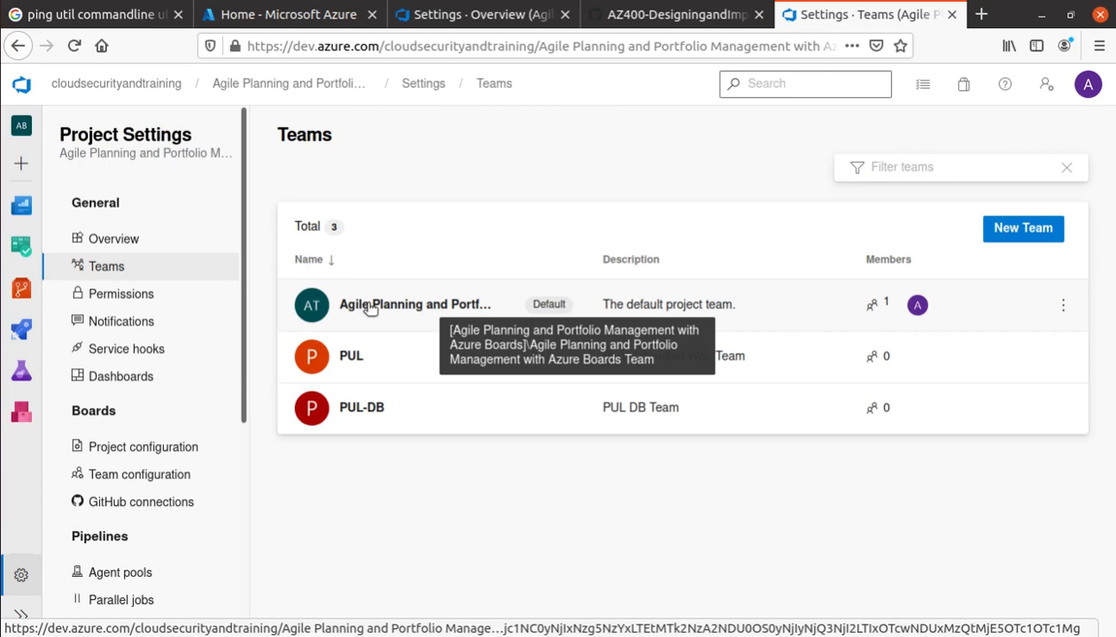
pyautogui.click(1052, 229)
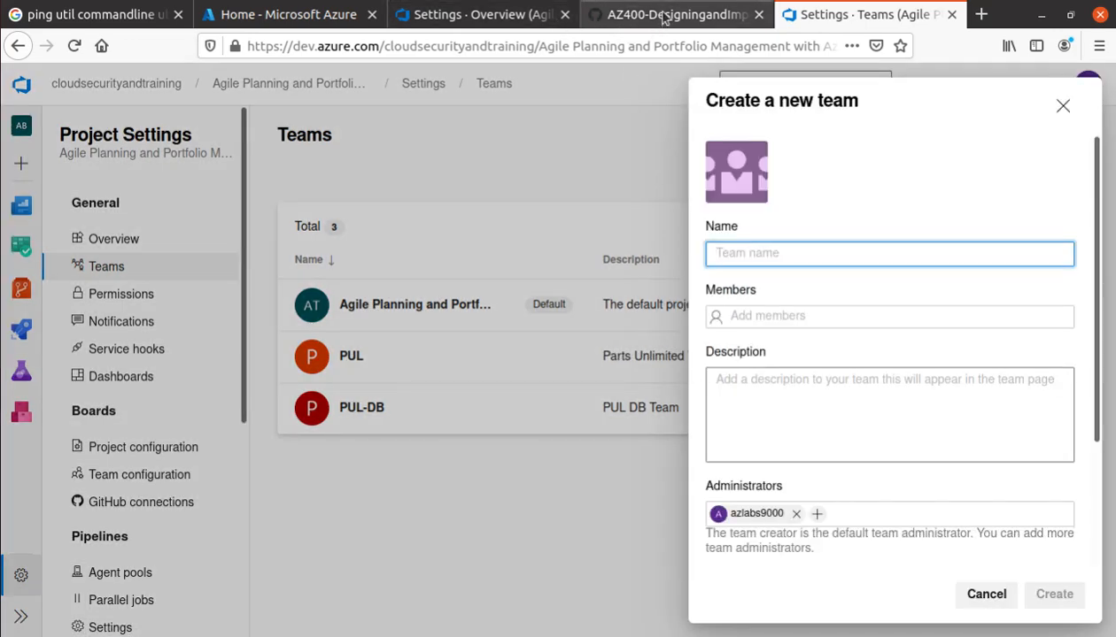
# Name the new team PUL-Web, copying the name from step 4 of the lab guide
pyautogui.click(655, 16)
pyautogui.scroll(-2, 262, 399)
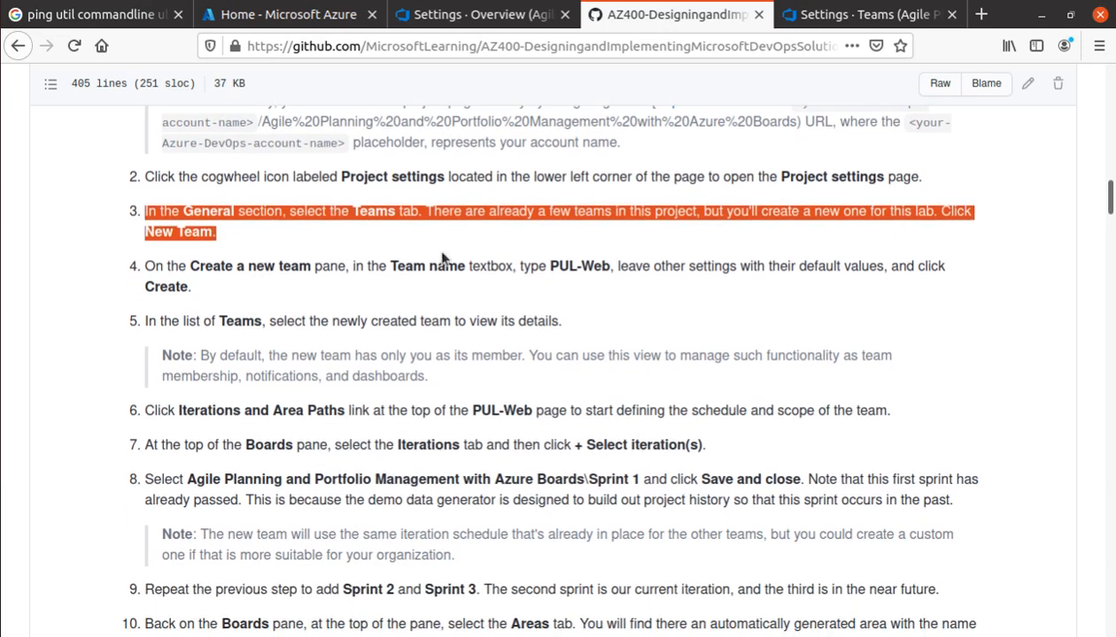
pyautogui.moveTo(549, 265); pyautogui.dragTo(609, 268)
pyautogui.hotkey('ctrl', 'c')
pyautogui.rightClick(609, 271)
pyautogui.click(649, 285)
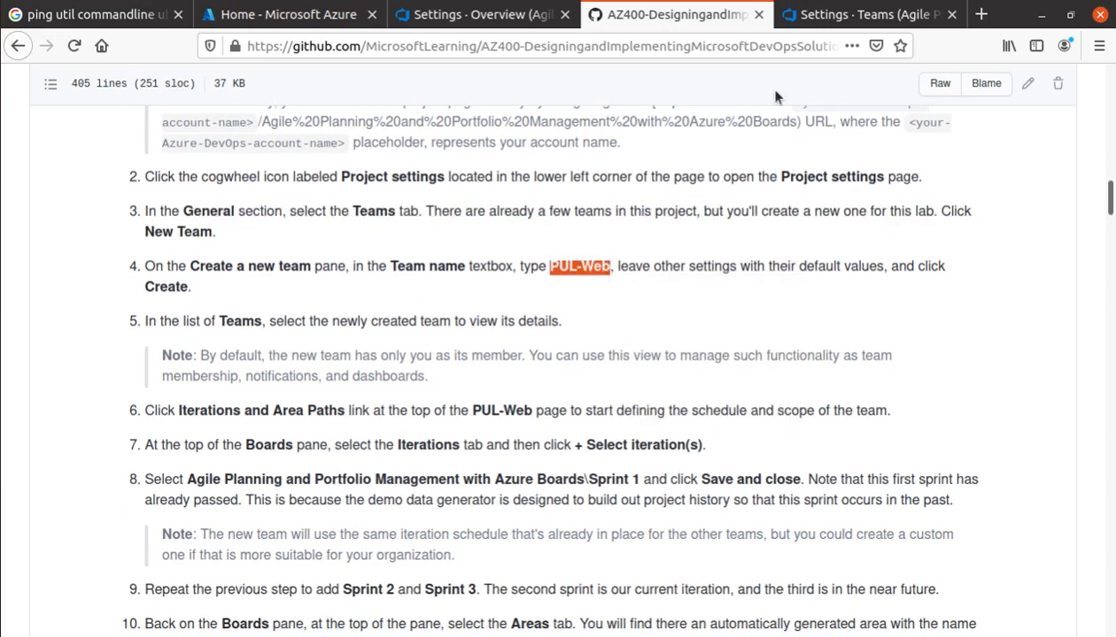
pyautogui.click(857, 14)
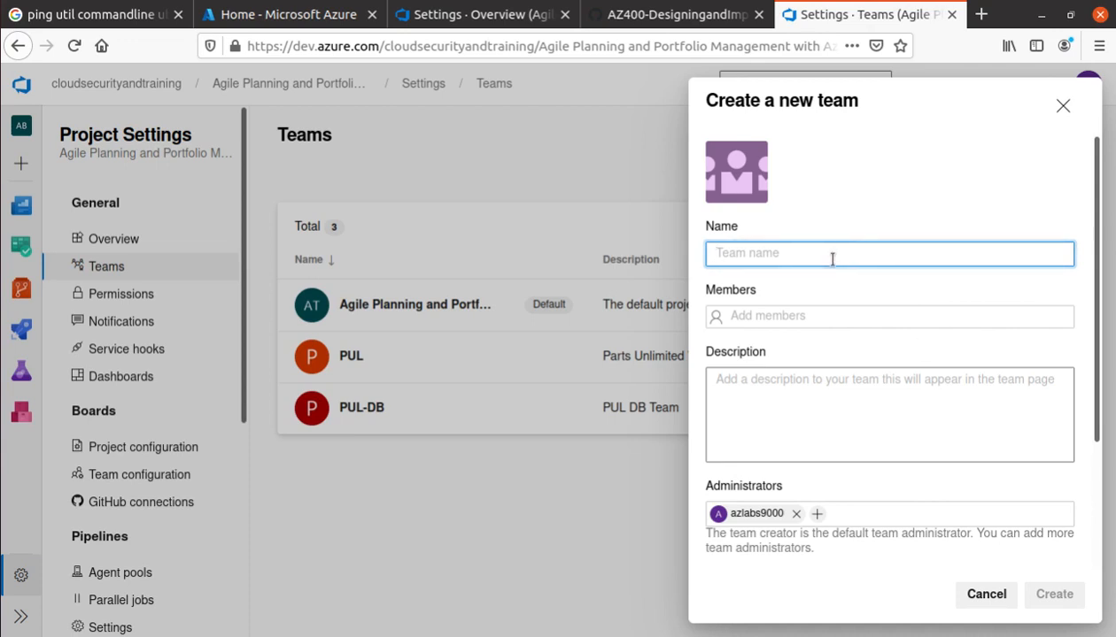
pyautogui.hotkey('ctrl', 'v')
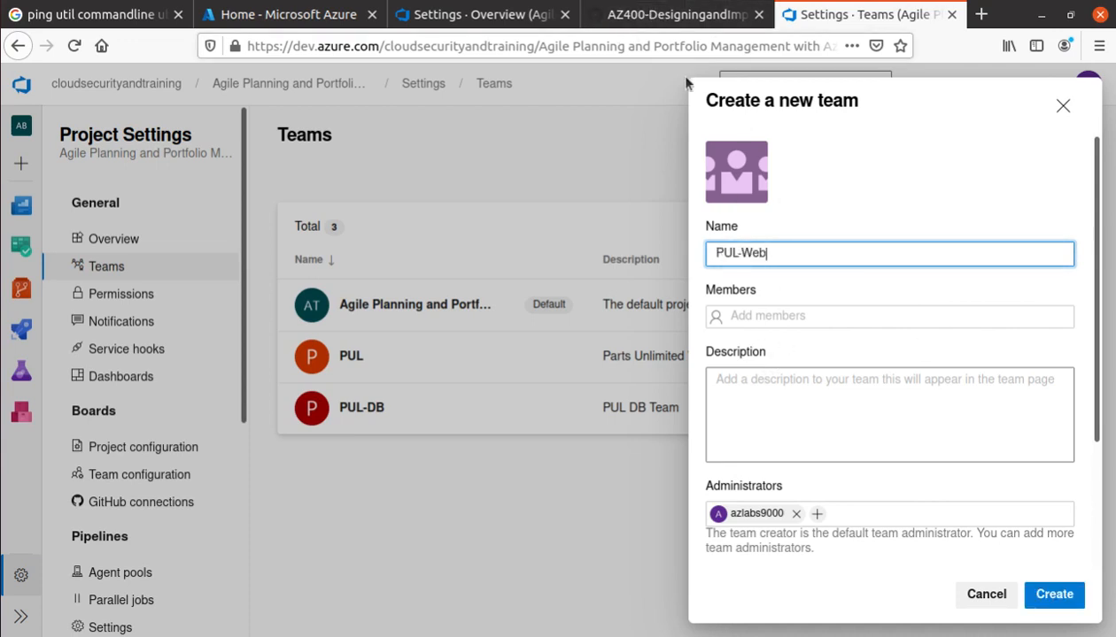
# Add the signed-in lab account as a team member, check the guide's step 4, and create the PUL-Web team
pyautogui.click(828, 312)
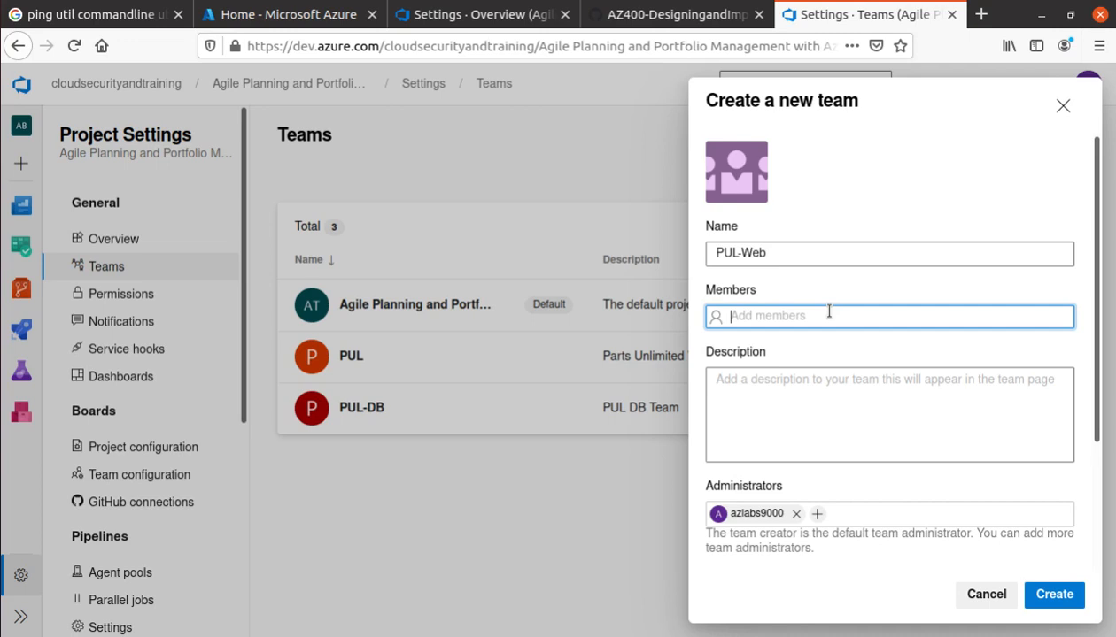
pyautogui.write('az')
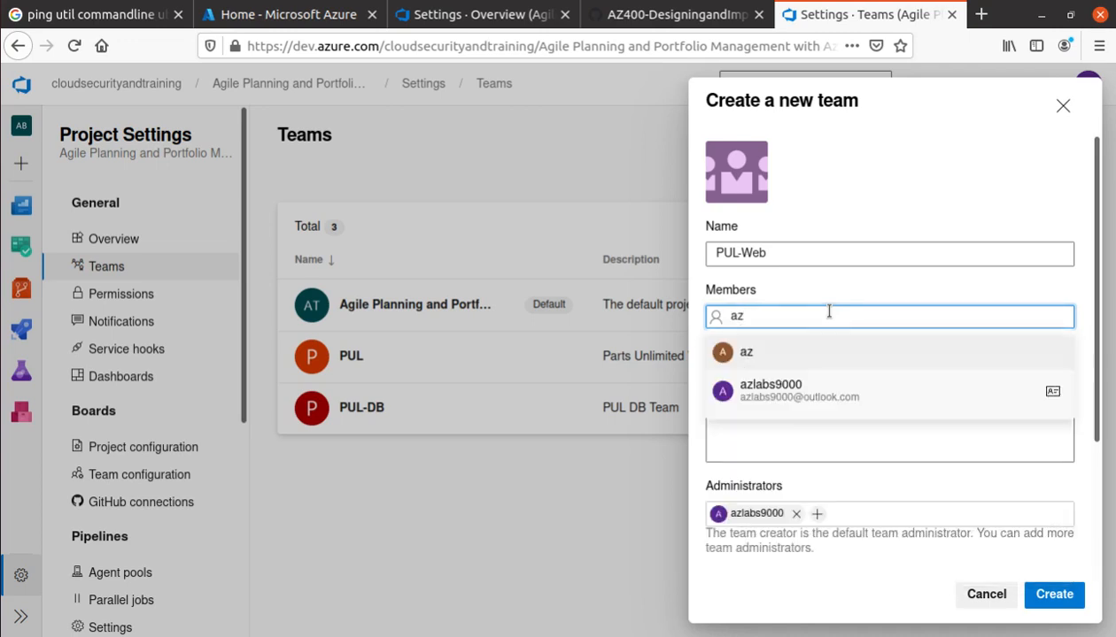
pyautogui.click(805, 401)
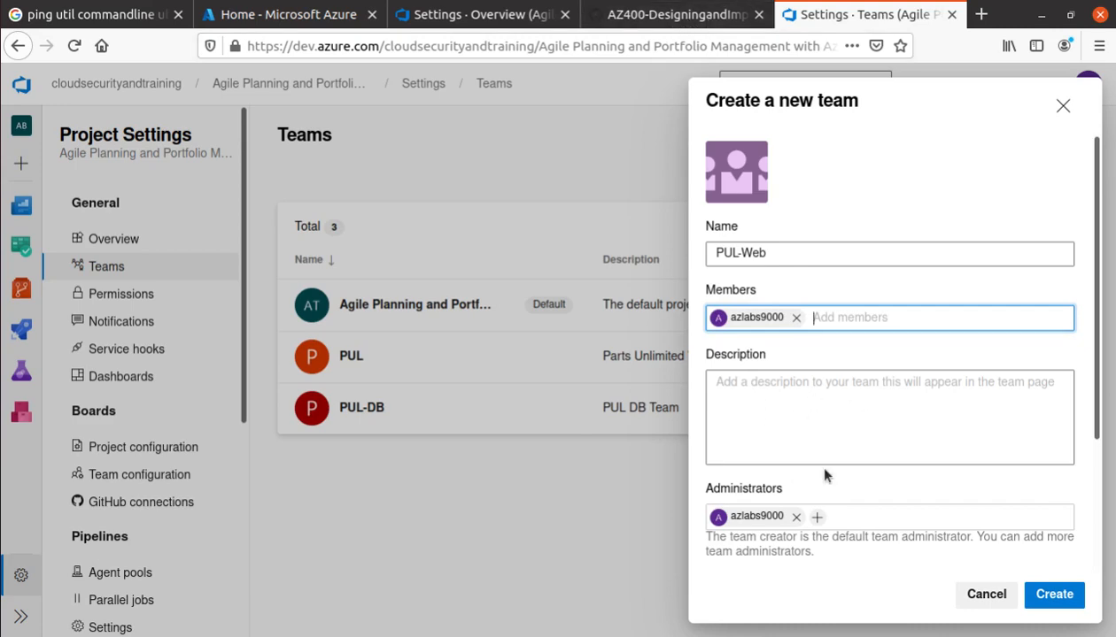
pyautogui.click(672, 16)
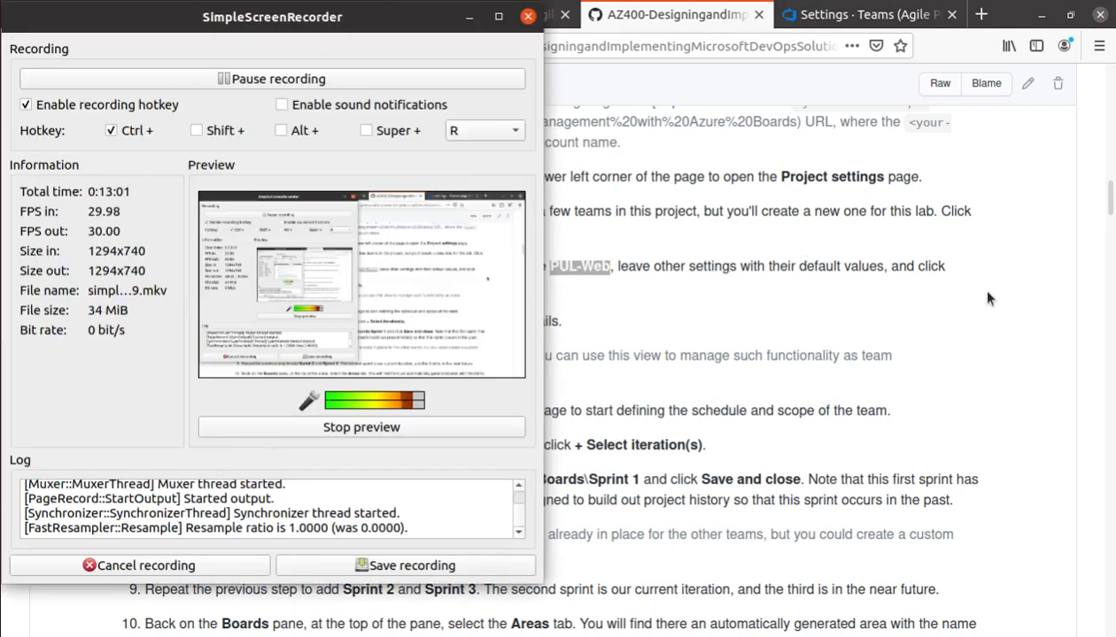
pyautogui.hotkey('alt', 'Tab')
pyautogui.click(796, 268)
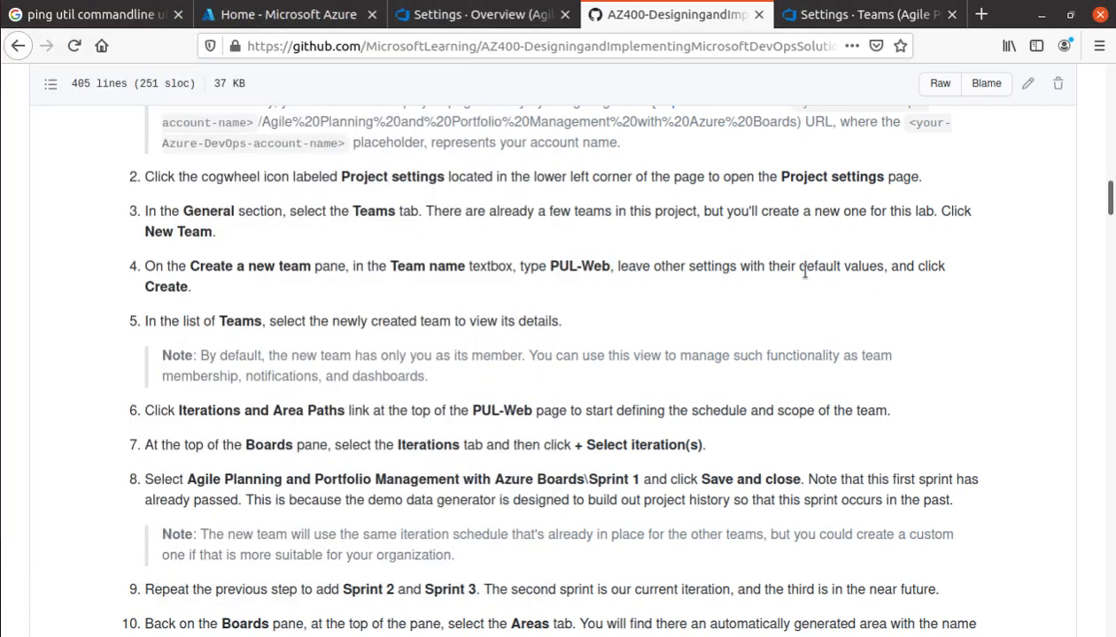
pyautogui.click(783, 7)
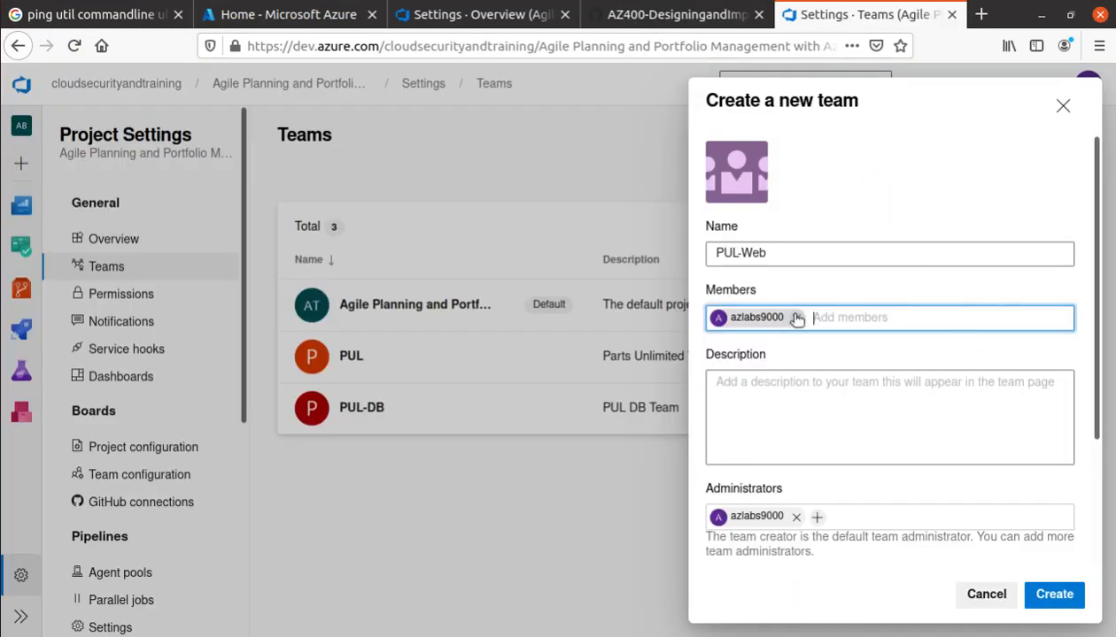
pyautogui.click(1041, 588)
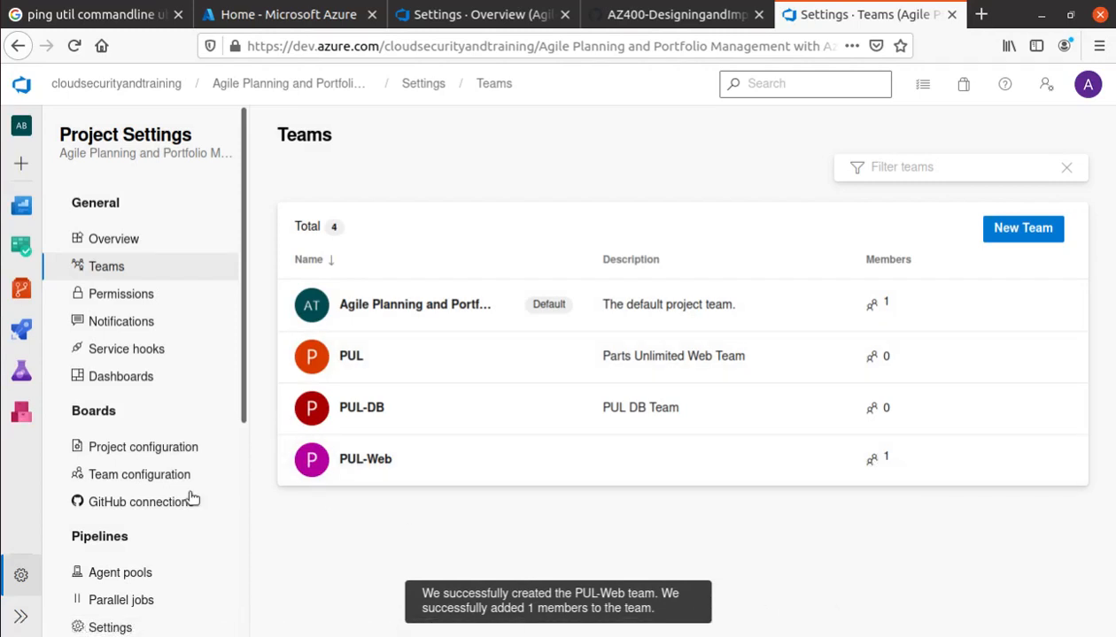
# Open the PUL-Web team's details and read the lab guide's step 6 on defining its schedule and scope
pyautogui.click(350, 457)
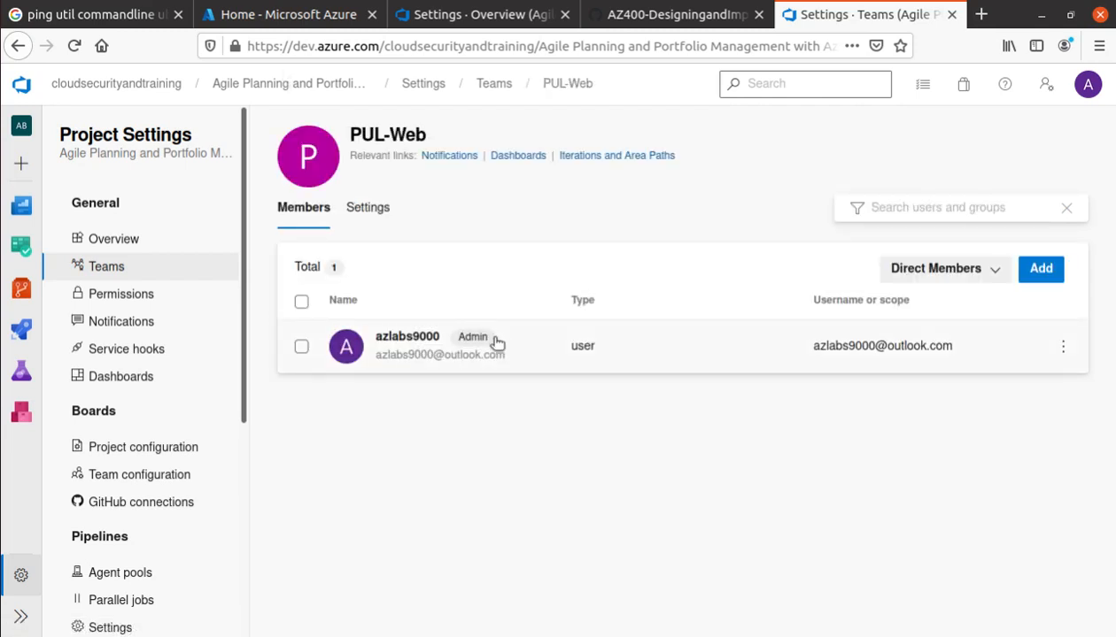
pyautogui.click(634, 16)
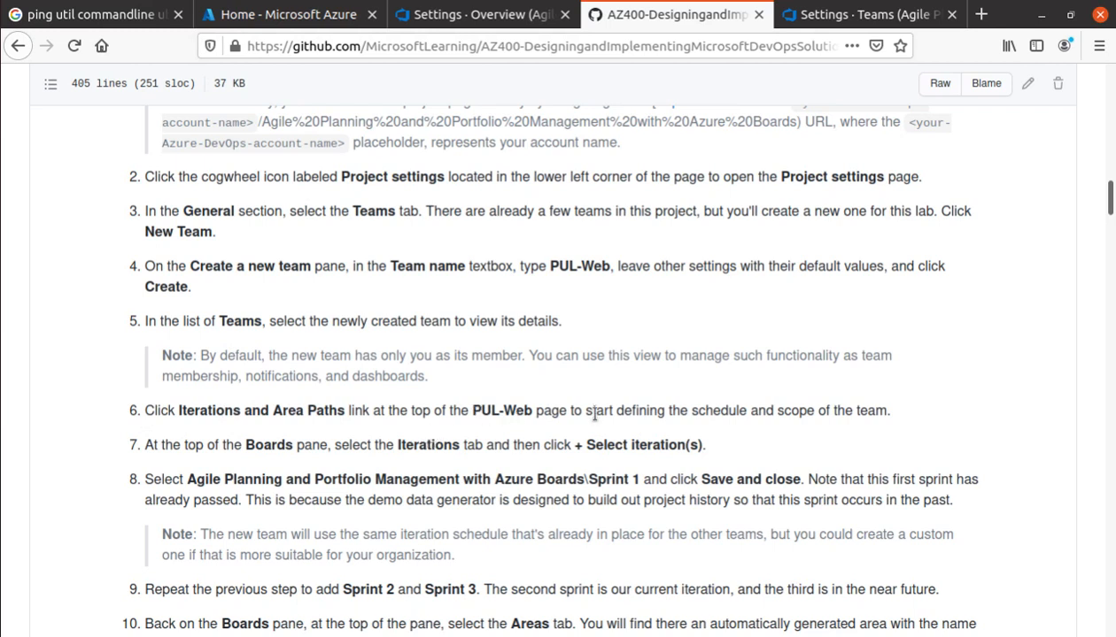
pyautogui.moveTo(687, 411); pyautogui.dragTo(908, 409)
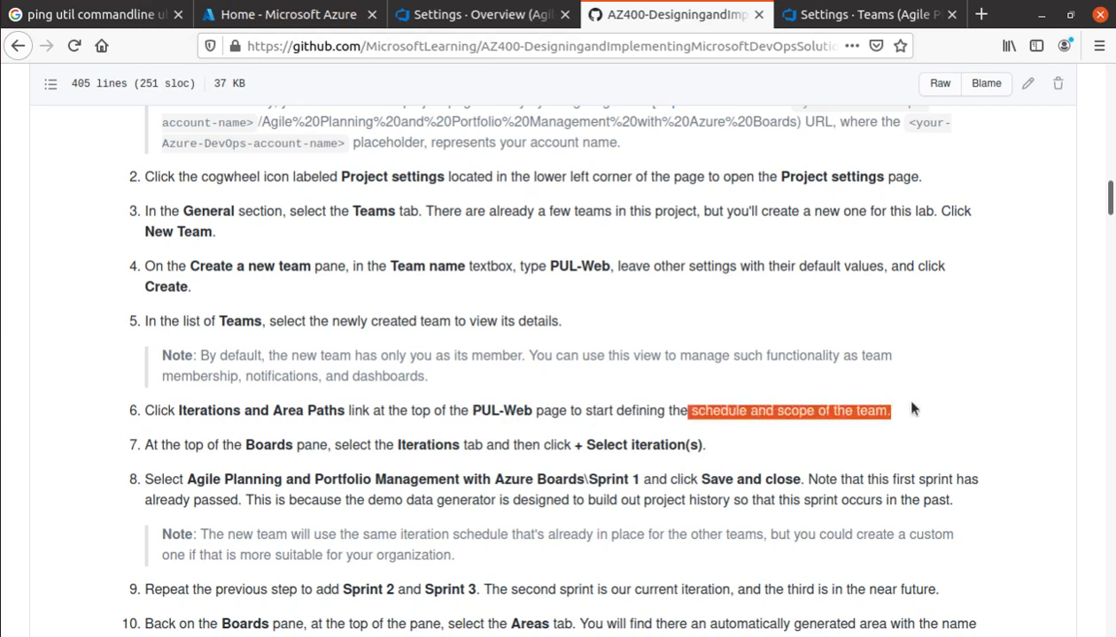
# Open the iterations configuration of the PUL-Web team from its details page
pyautogui.click(863, 16)
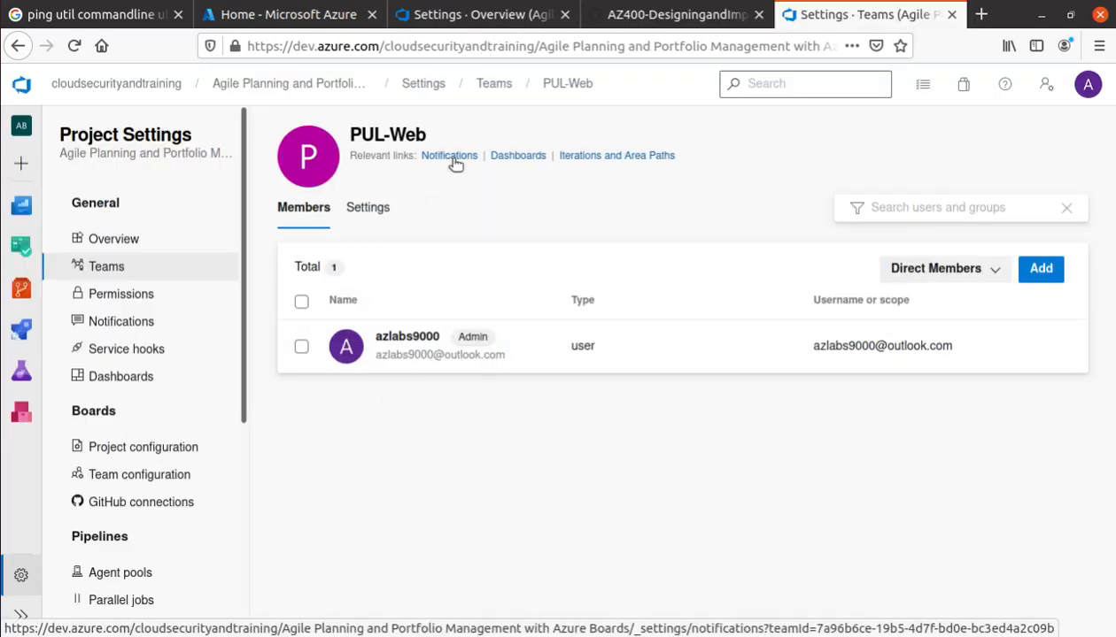
pyautogui.click(617, 160)
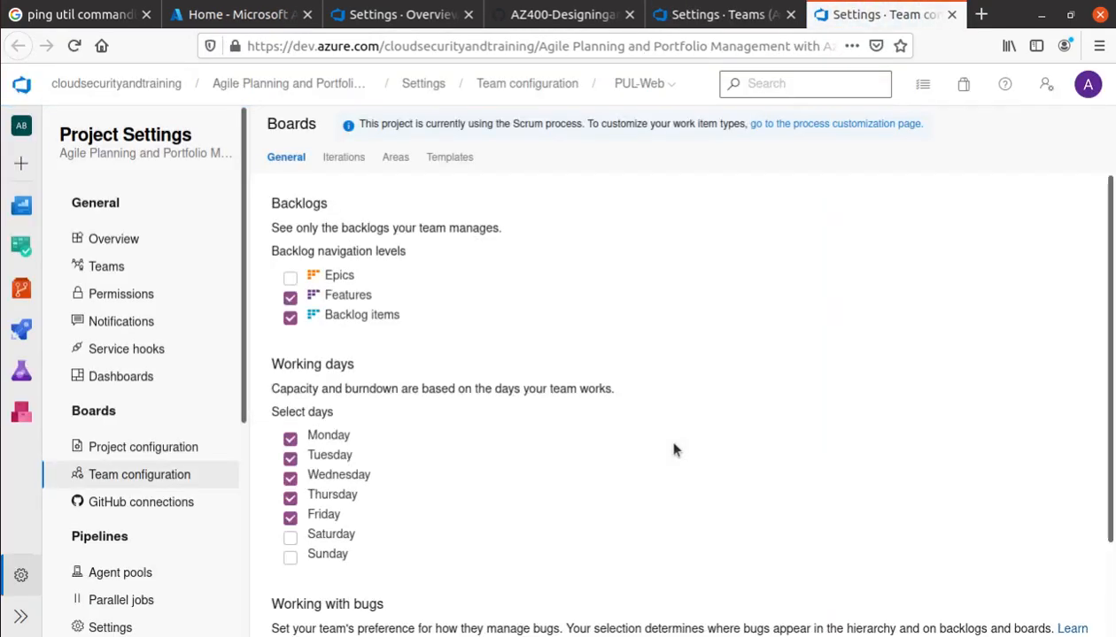
pyautogui.click(345, 159)
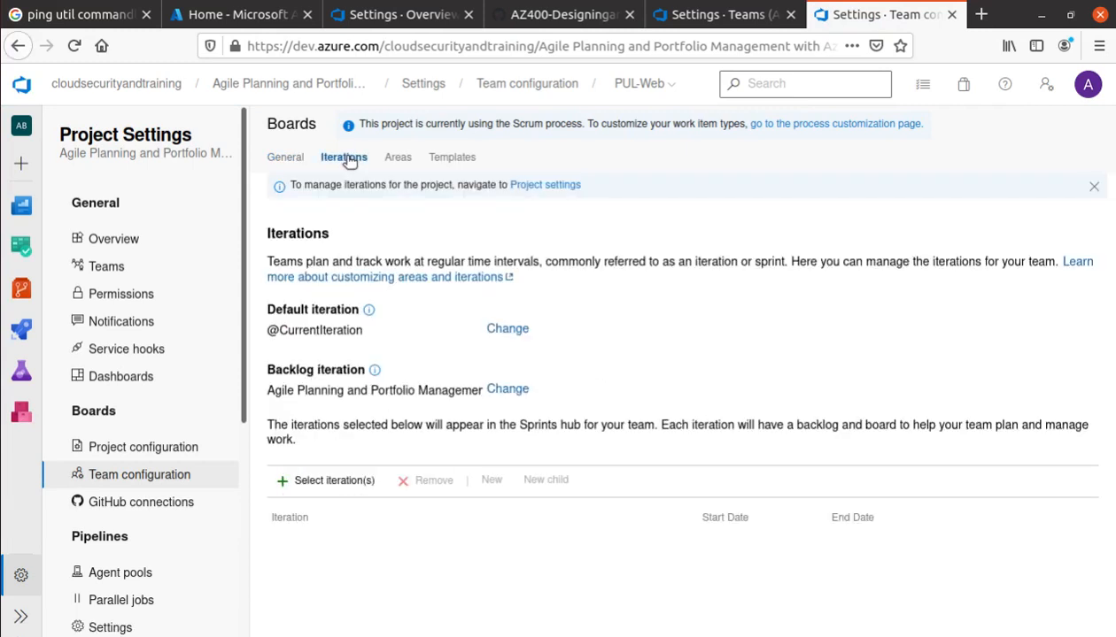
# Read step 7 of the lab guide and open the iteration selection for the PUL-Web team
pyautogui.click(563, 15)
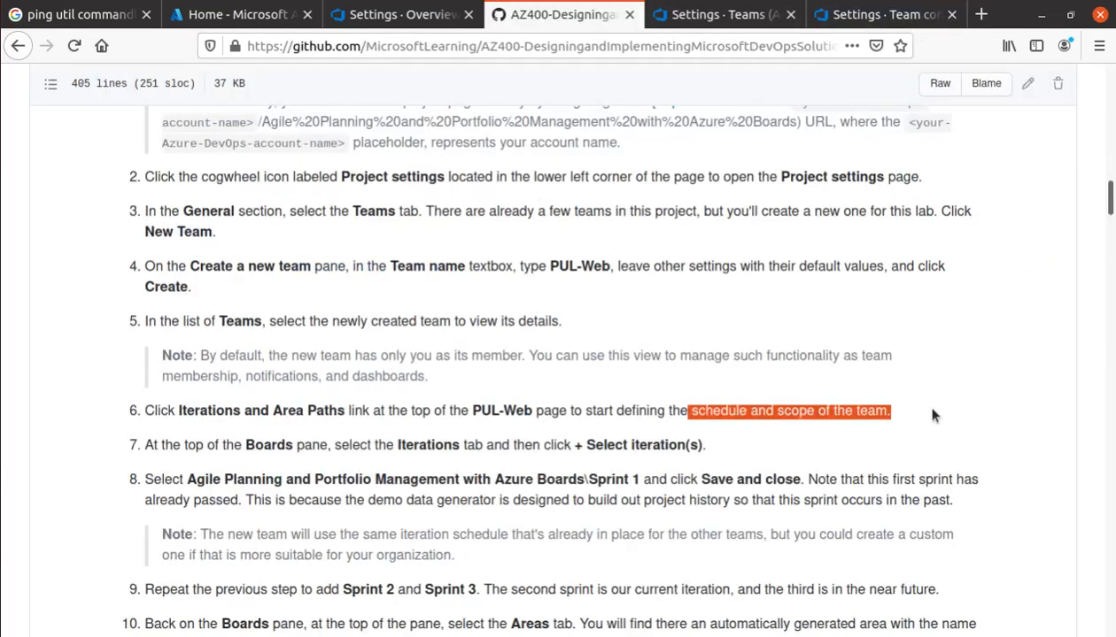
pyautogui.click(248, 446)
pyautogui.moveTo(332, 446); pyautogui.dragTo(728, 449)
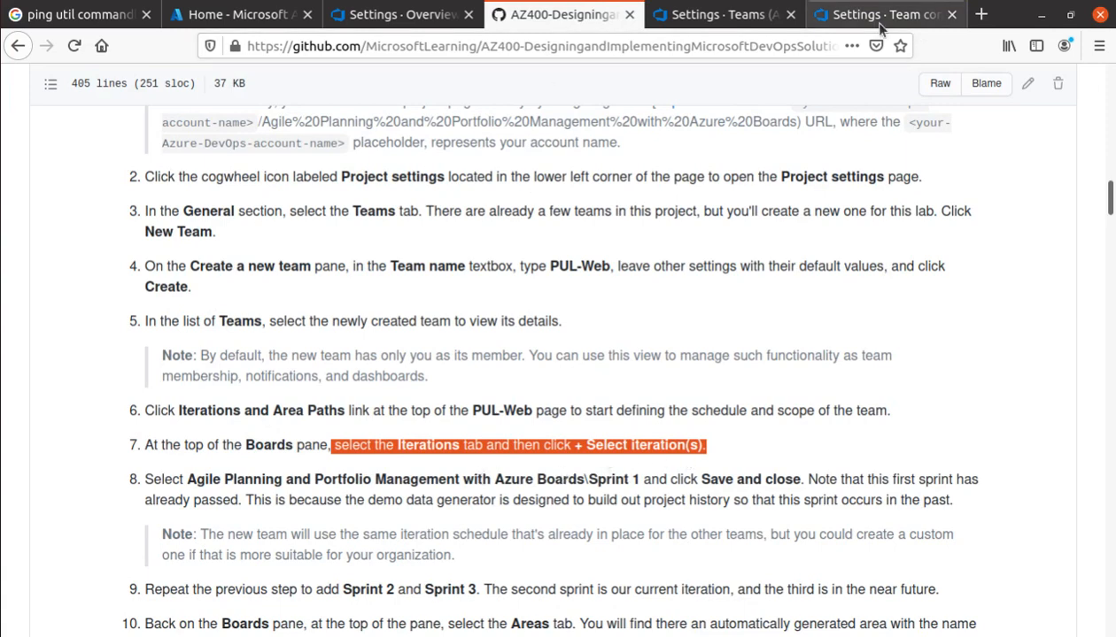
pyautogui.click(770, 18)
pyautogui.click(837, 20)
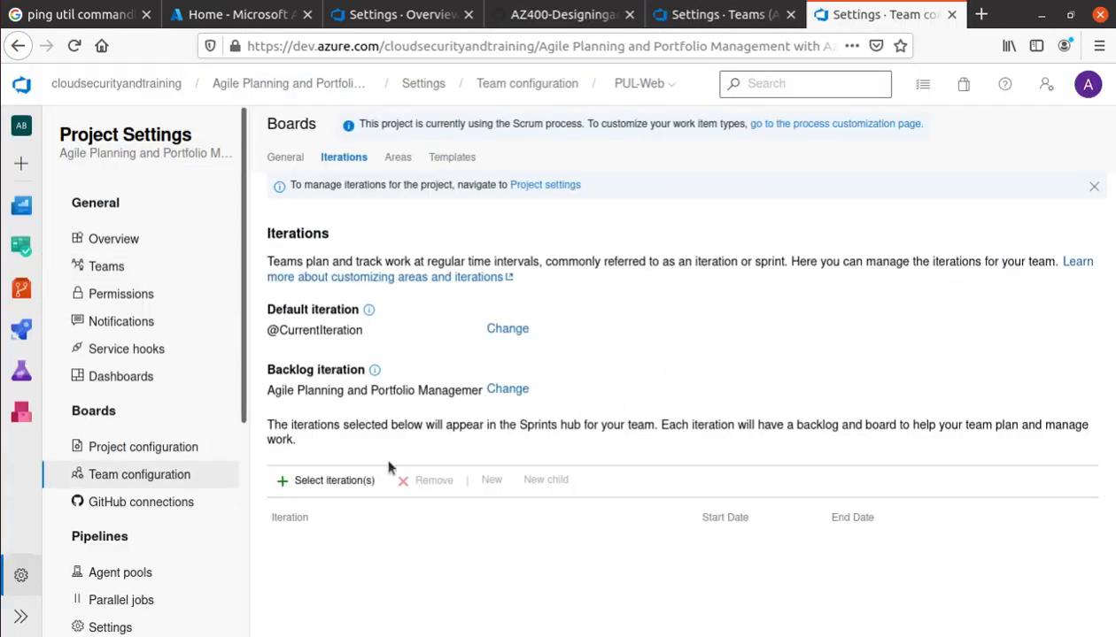
pyautogui.click(289, 487)
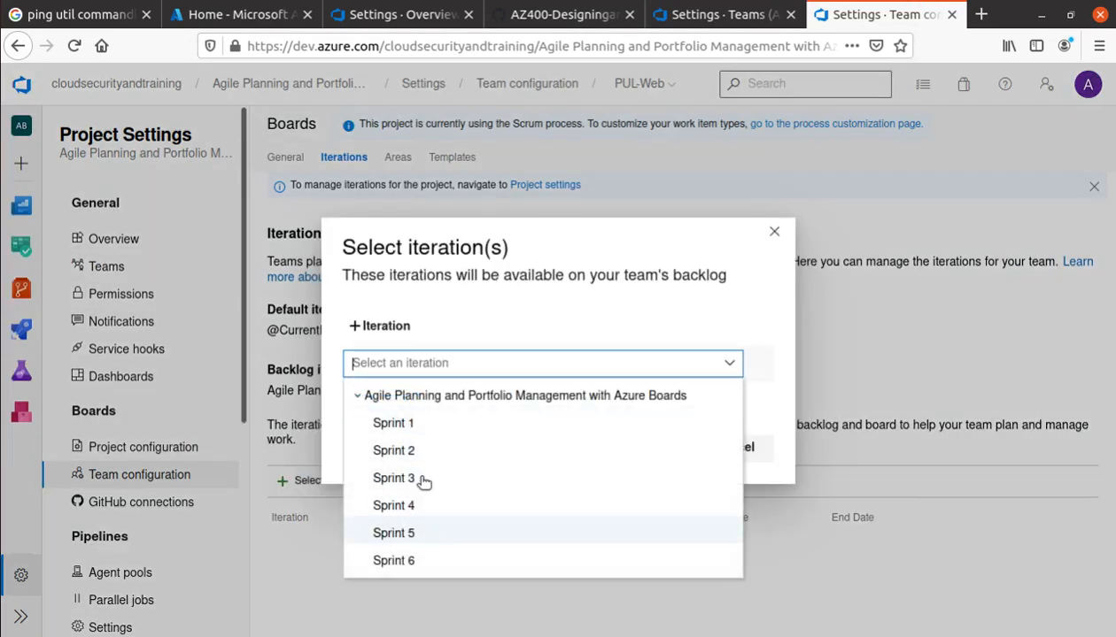
# Check step 8 of the lab guide and add Sprint 1 to the PUL-Web team's iterations
pyautogui.click(595, 26)
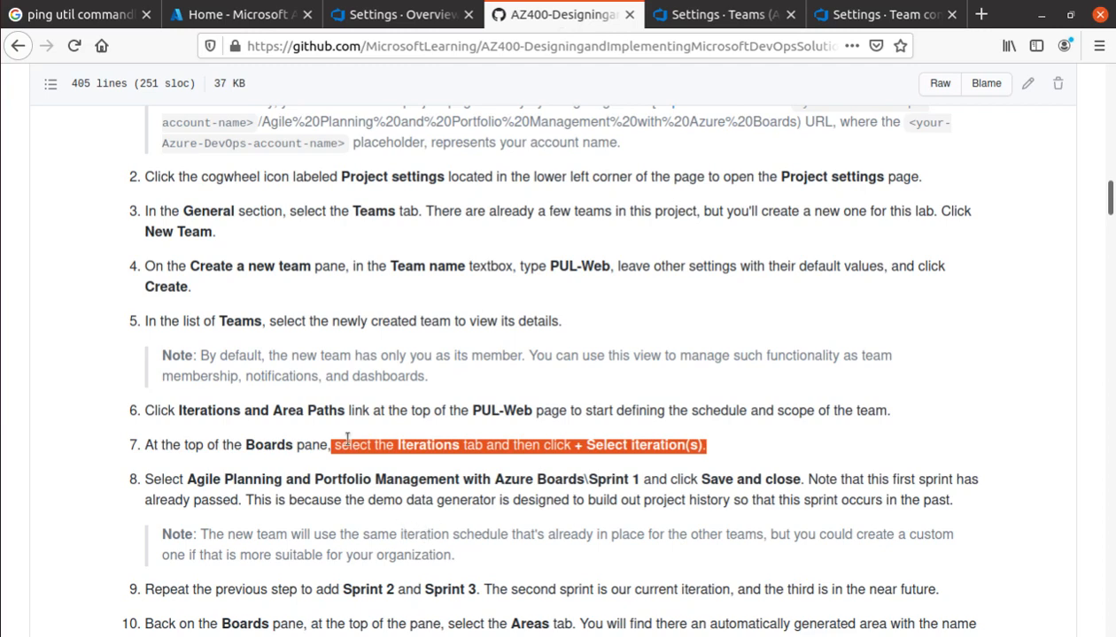
pyautogui.scroll(-2, 354, 433)
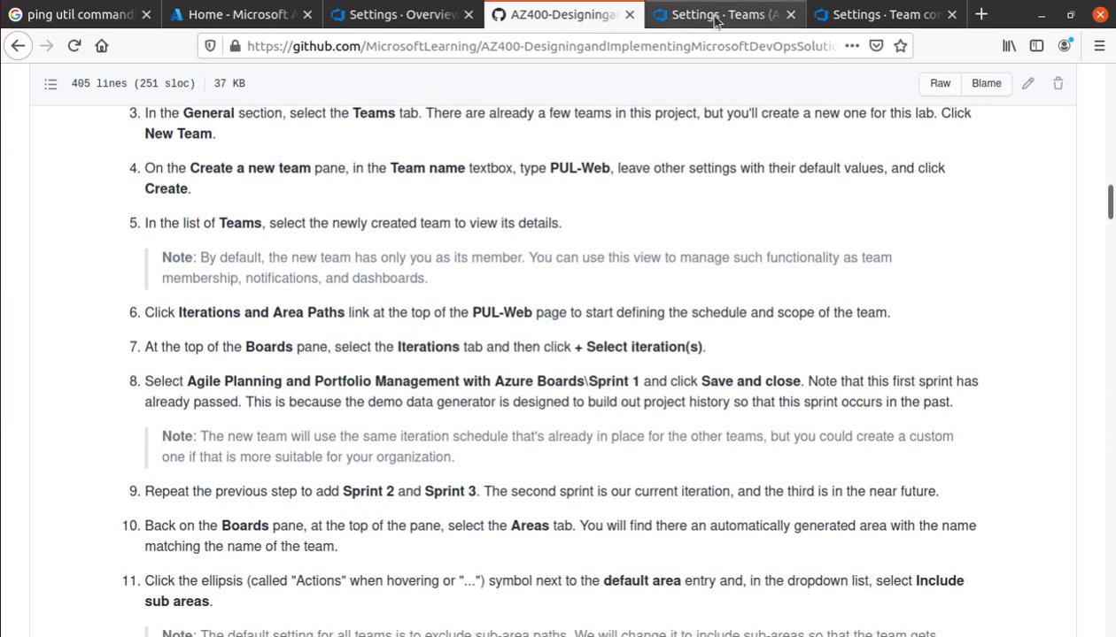
pyautogui.click(839, 27)
pyautogui.click(461, 363)
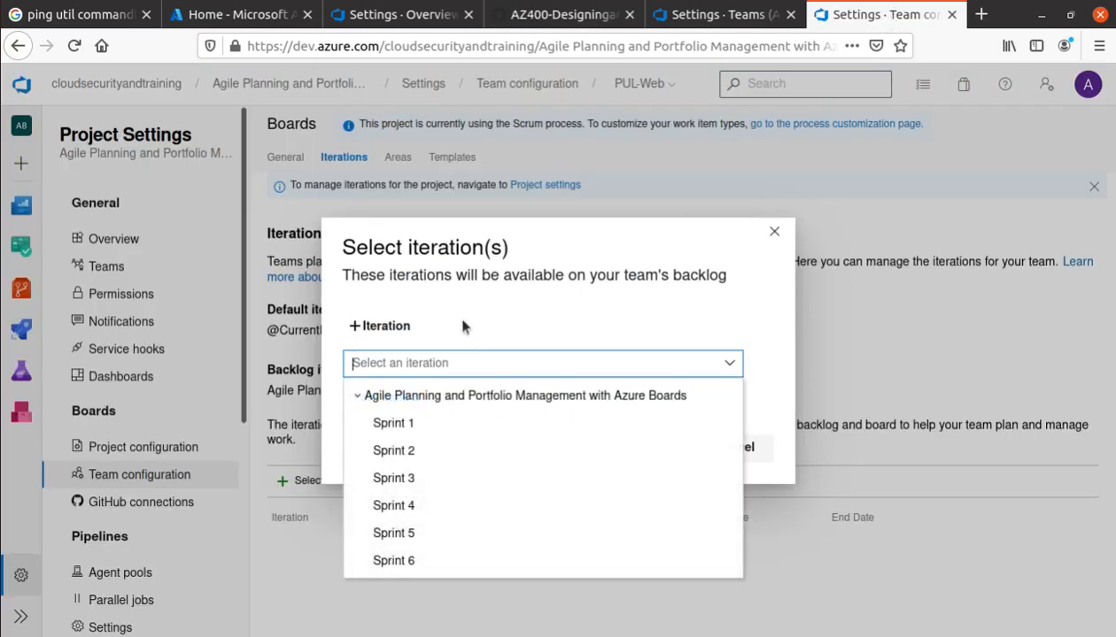
pyautogui.click(410, 425)
pyautogui.click(633, 447)
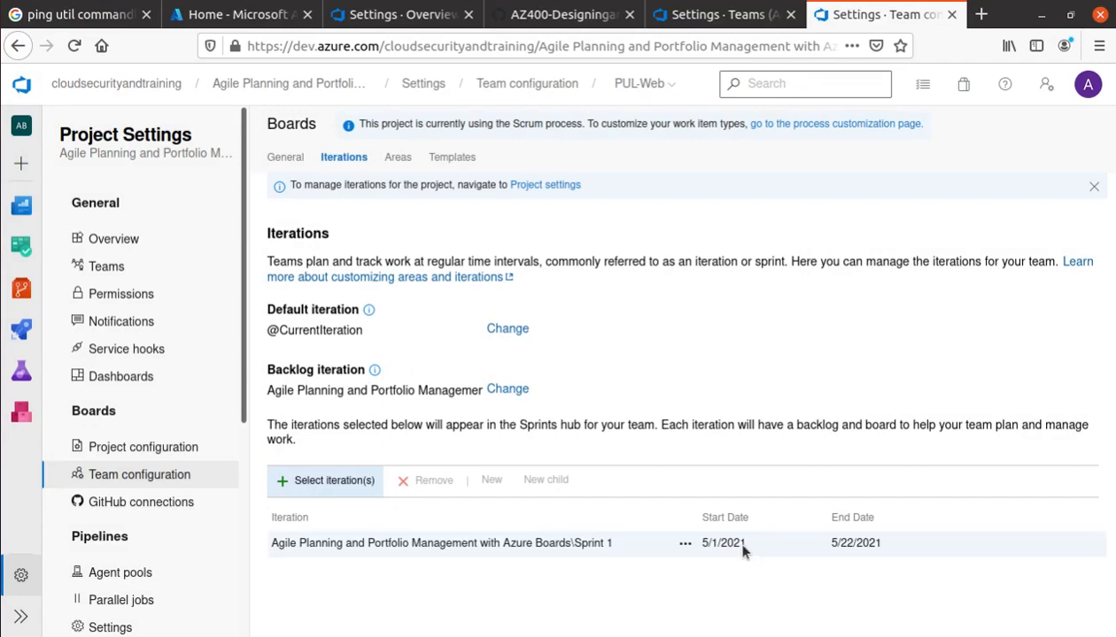
# Add Sprint 2 and Sprint 3 to the PUL-Web team's iterations and review the sprint dates
pyautogui.click(317, 483)
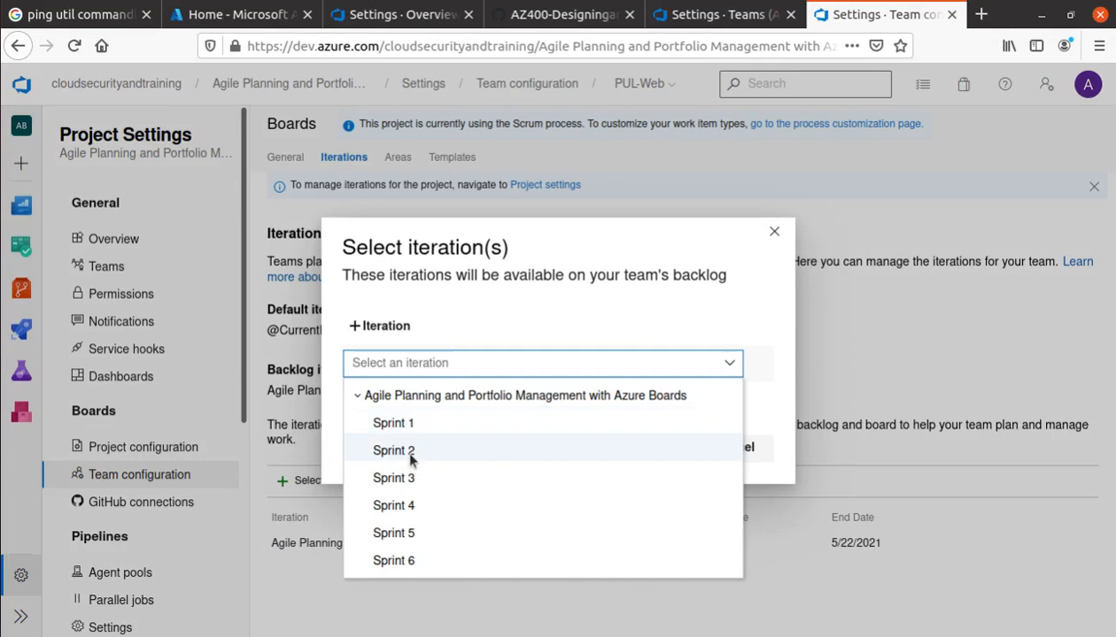
pyautogui.click(406, 453)
pyautogui.click(635, 447)
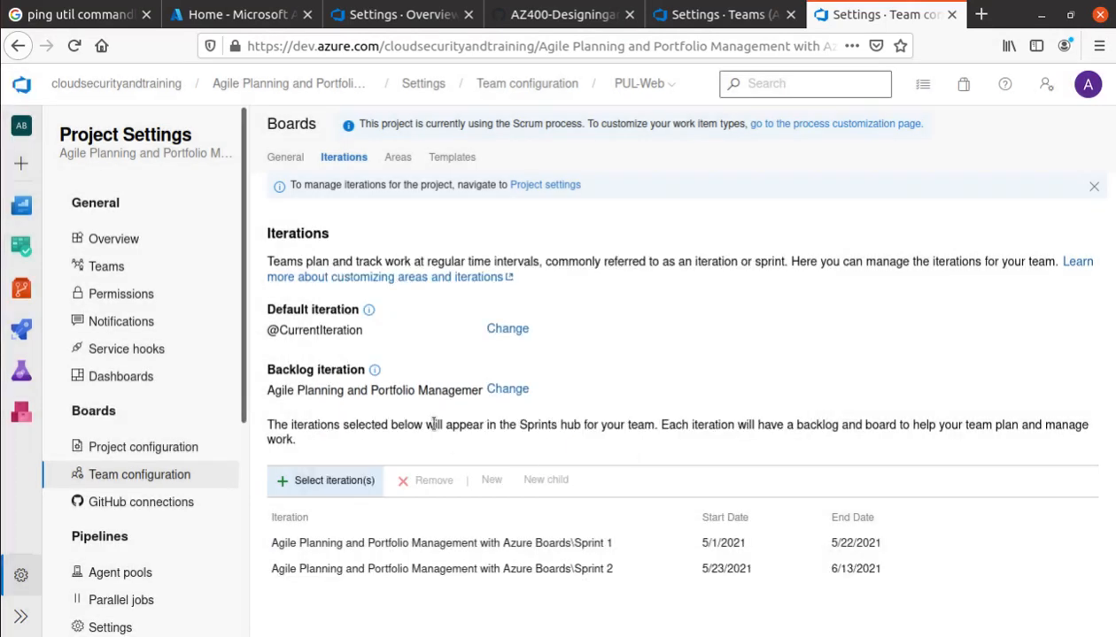
pyautogui.click(315, 479)
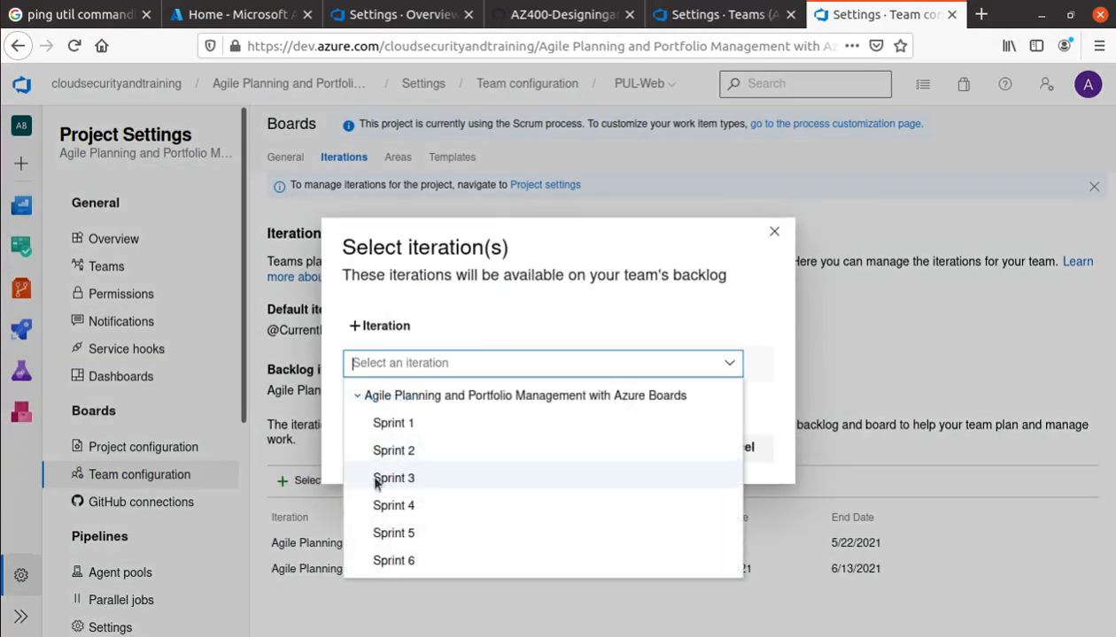
pyautogui.click(390, 478)
pyautogui.click(647, 460)
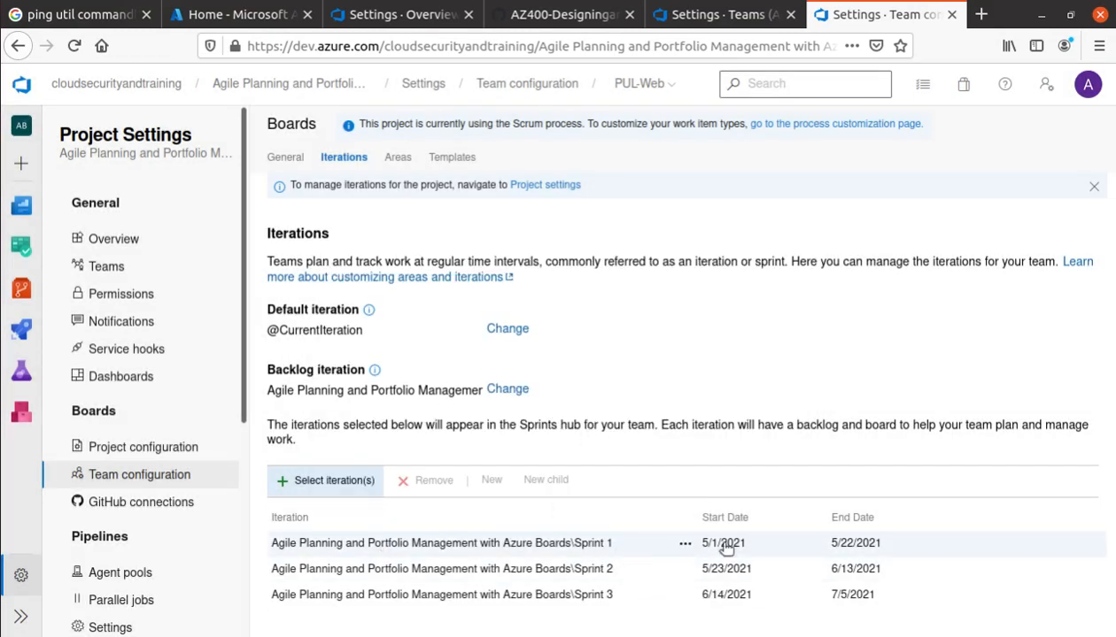
pyautogui.click(863, 544)
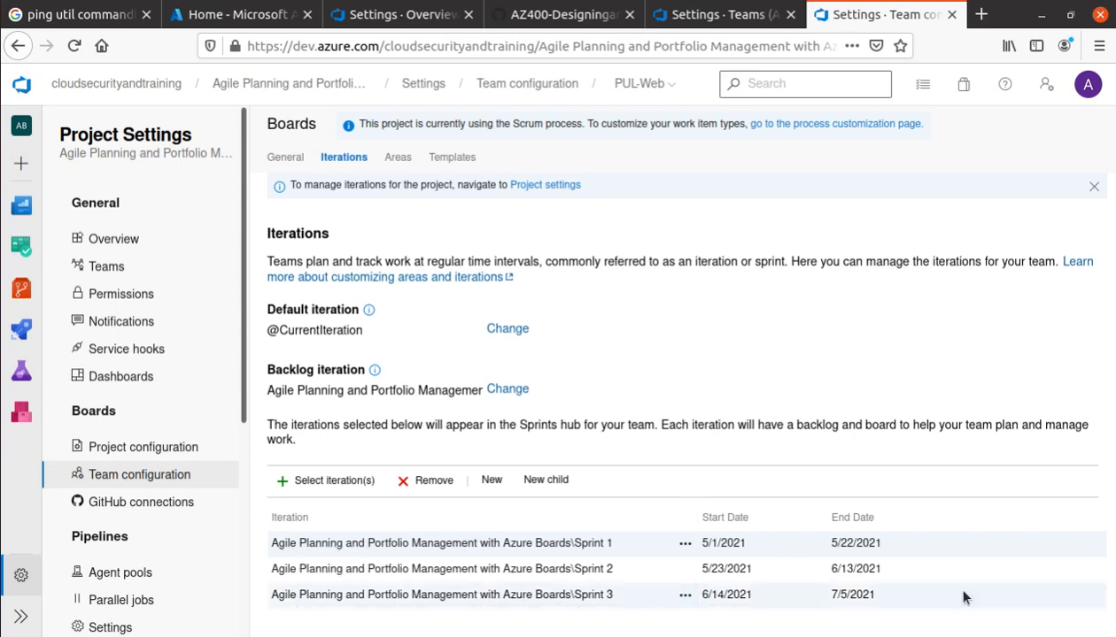
pyautogui.click(1025, 588)
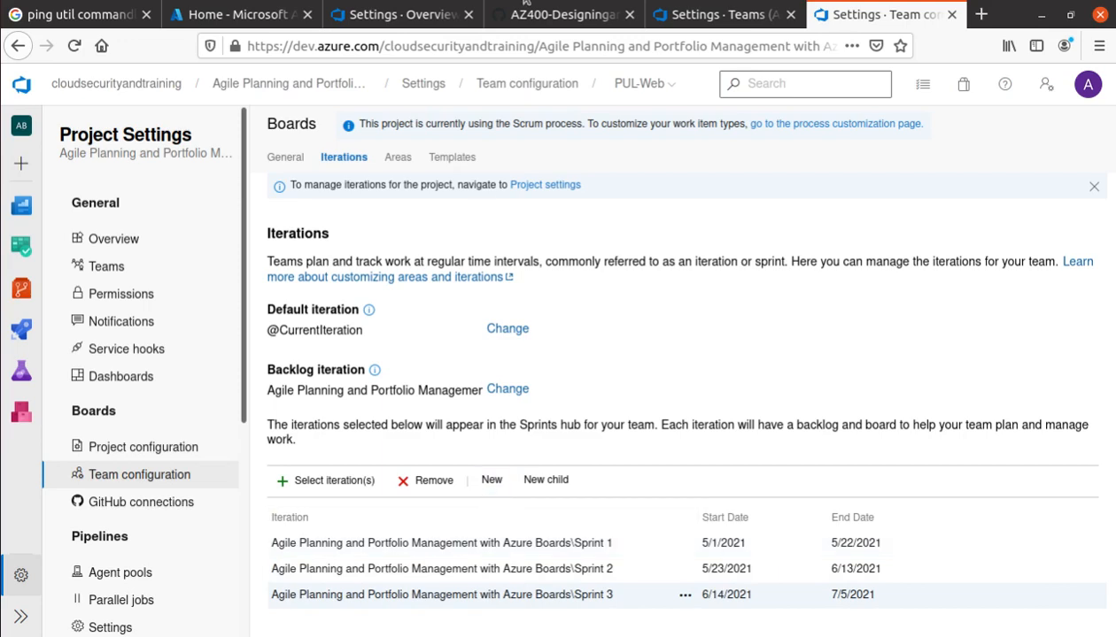
# Read steps 9 and 10 of the lab guide and open the PUL-Web team's areas configuration
pyautogui.click(699, 24)
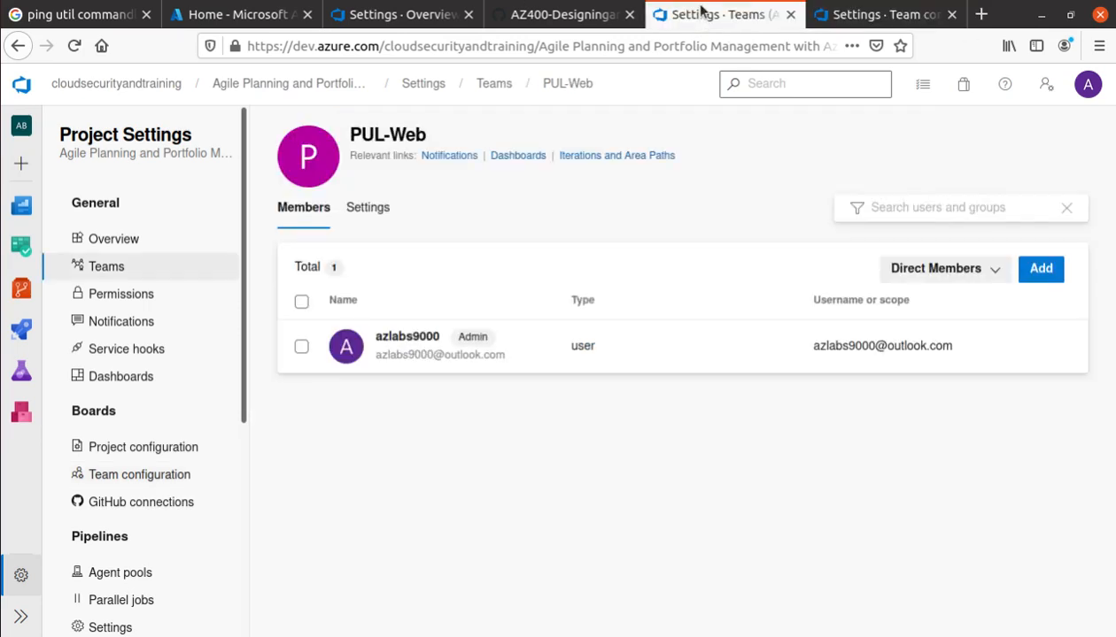
pyautogui.click(529, 22)
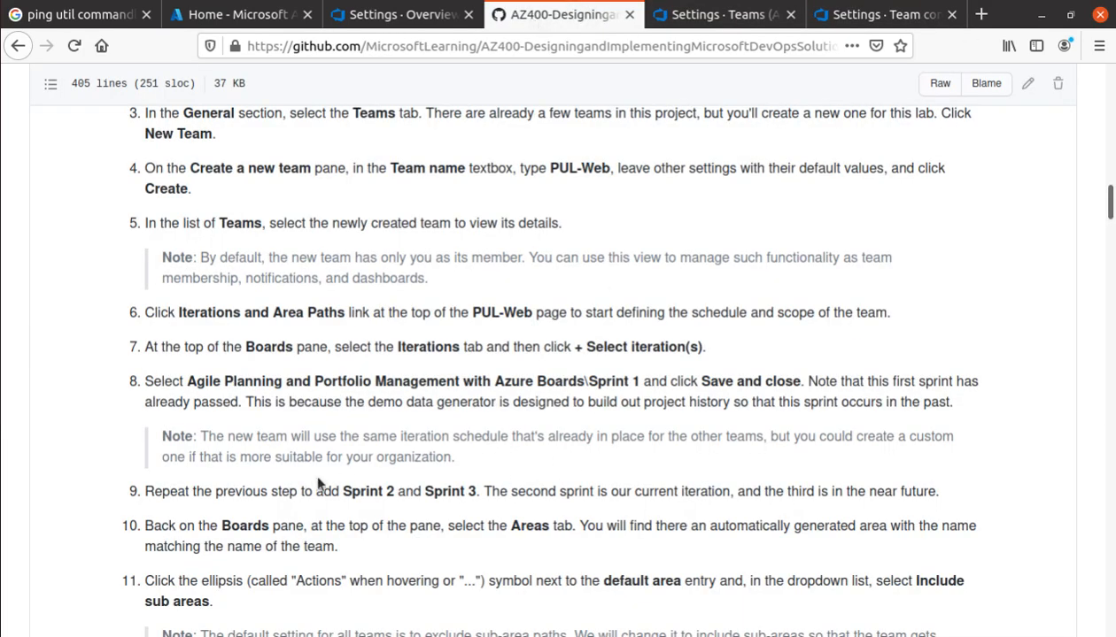
pyautogui.scroll(-2, 310, 478)
pyautogui.moveTo(343, 394); pyautogui.dragTo(392, 396)
pyautogui.tripleClick(383, 398)
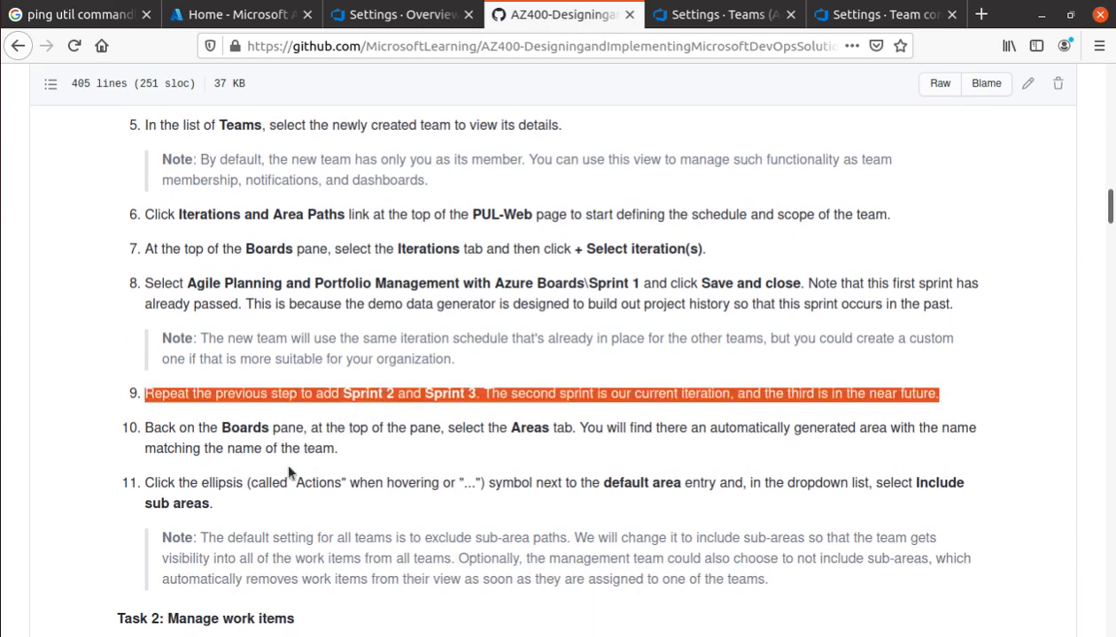
pyautogui.scroll(-2, 286, 460)
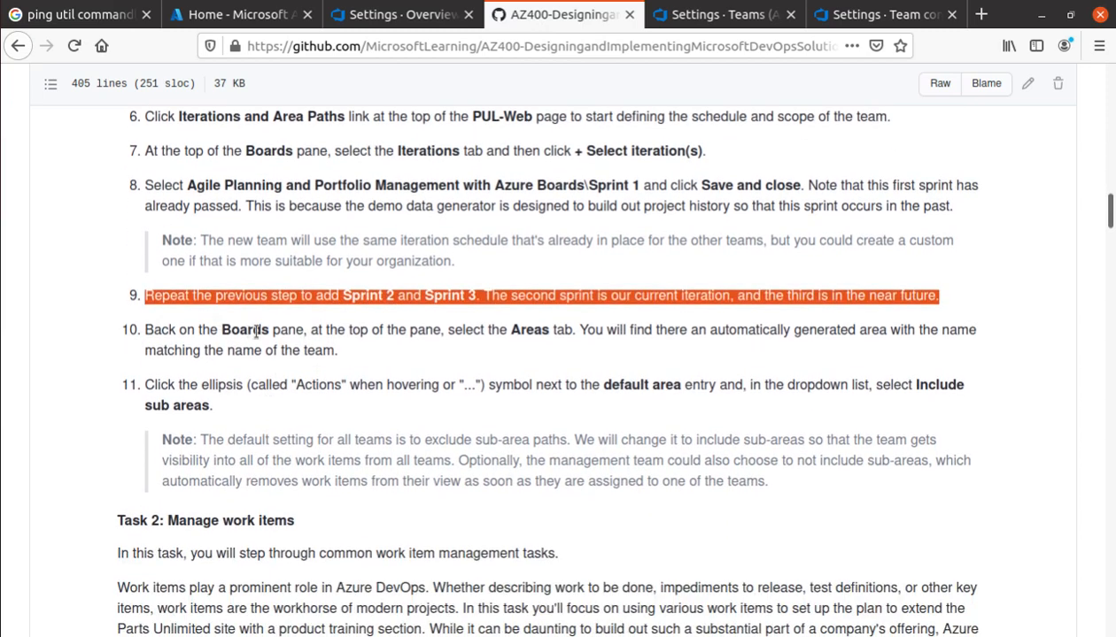
pyautogui.doubleClick(528, 331)
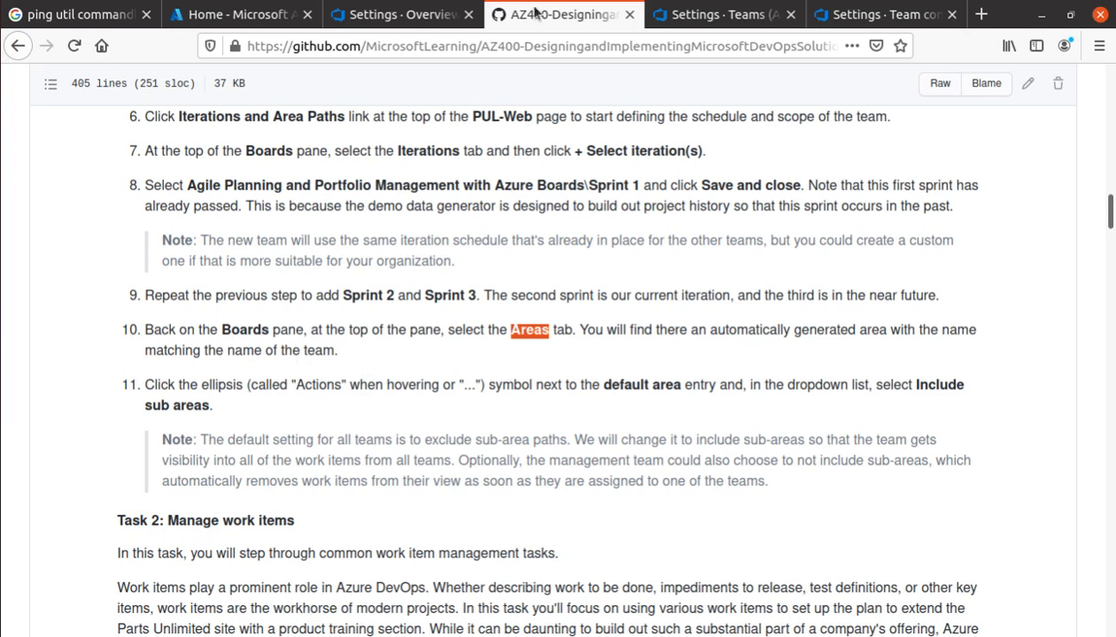
pyautogui.click(912, 16)
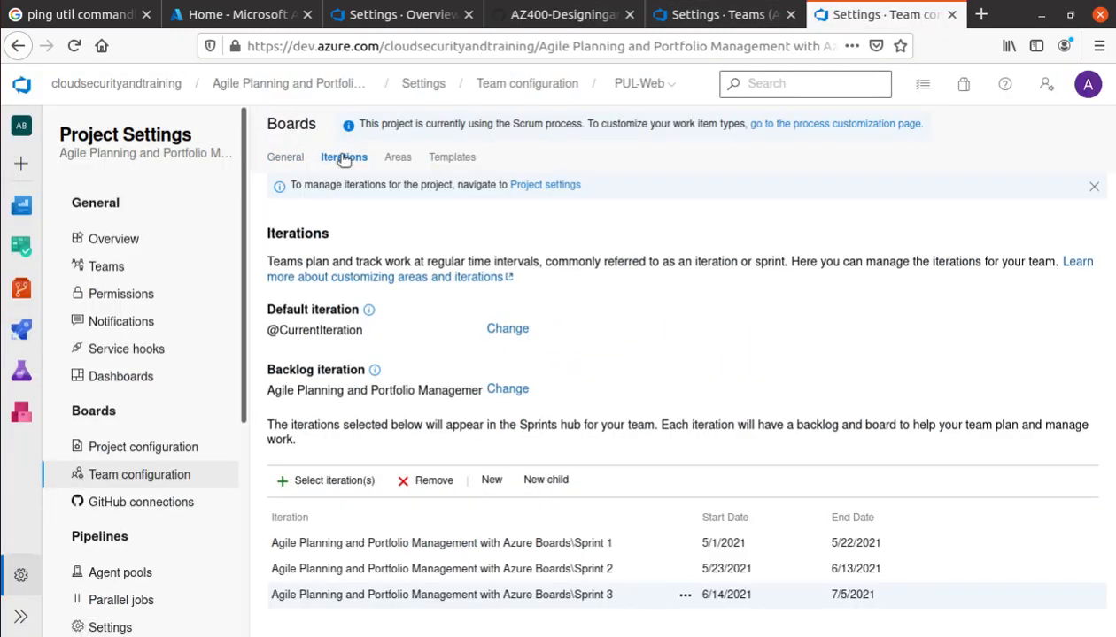
pyautogui.click(397, 160)
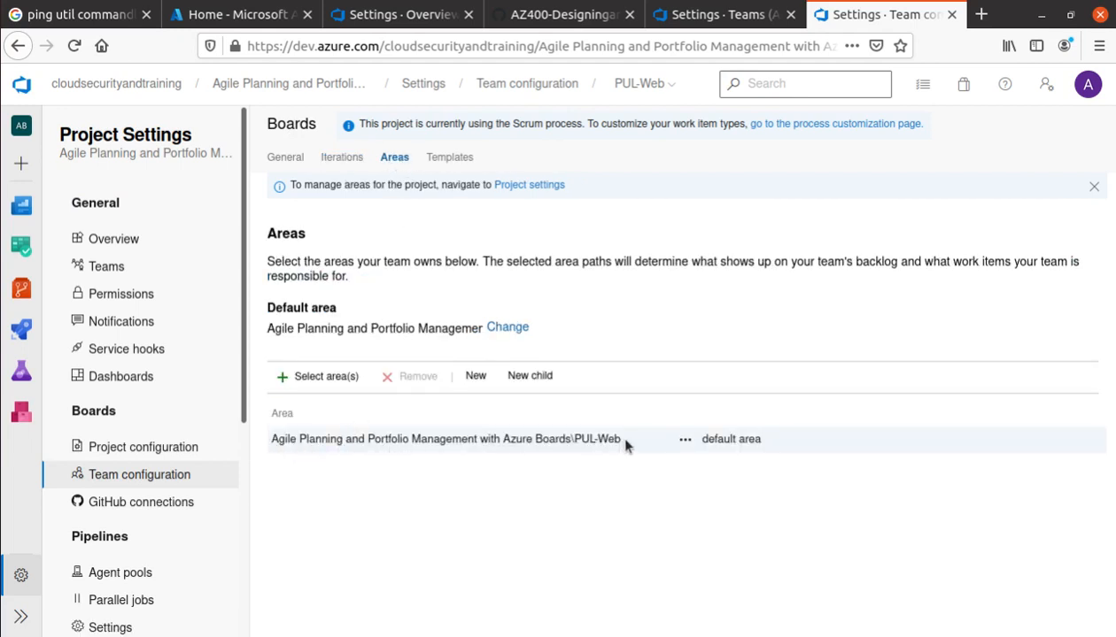
# Check step 11 of the lab guide, close the spare team details page, and include sub areas for the PUL-Web default area
pyautogui.click(687, 439)
pyautogui.click(543, 21)
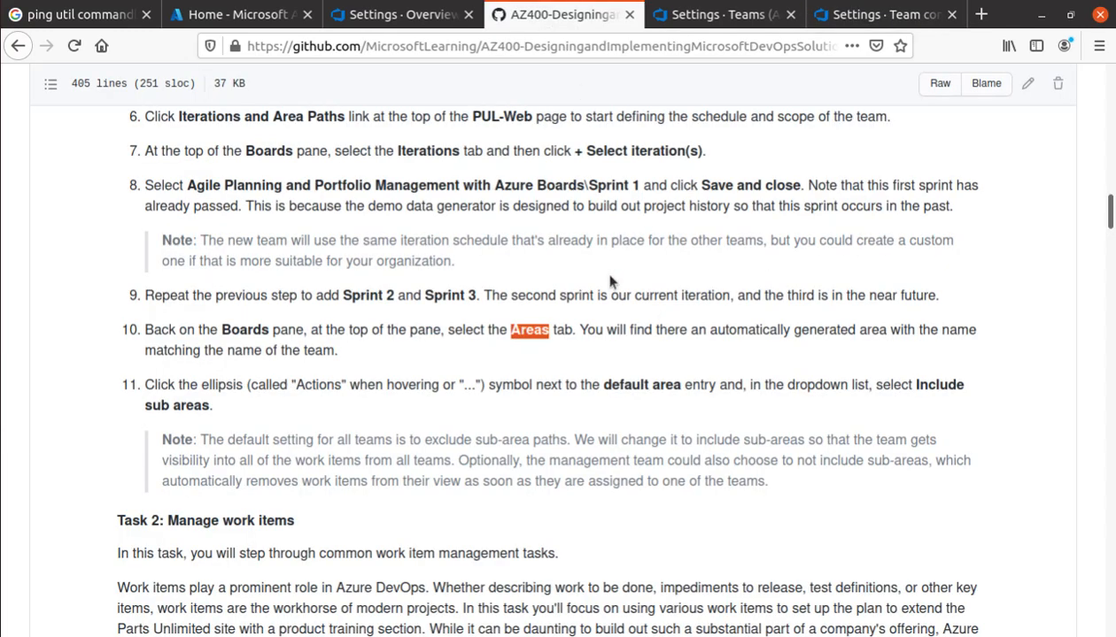
pyautogui.scroll(-2, 124, 341)
pyautogui.moveTo(145, 286); pyautogui.dragTo(249, 284)
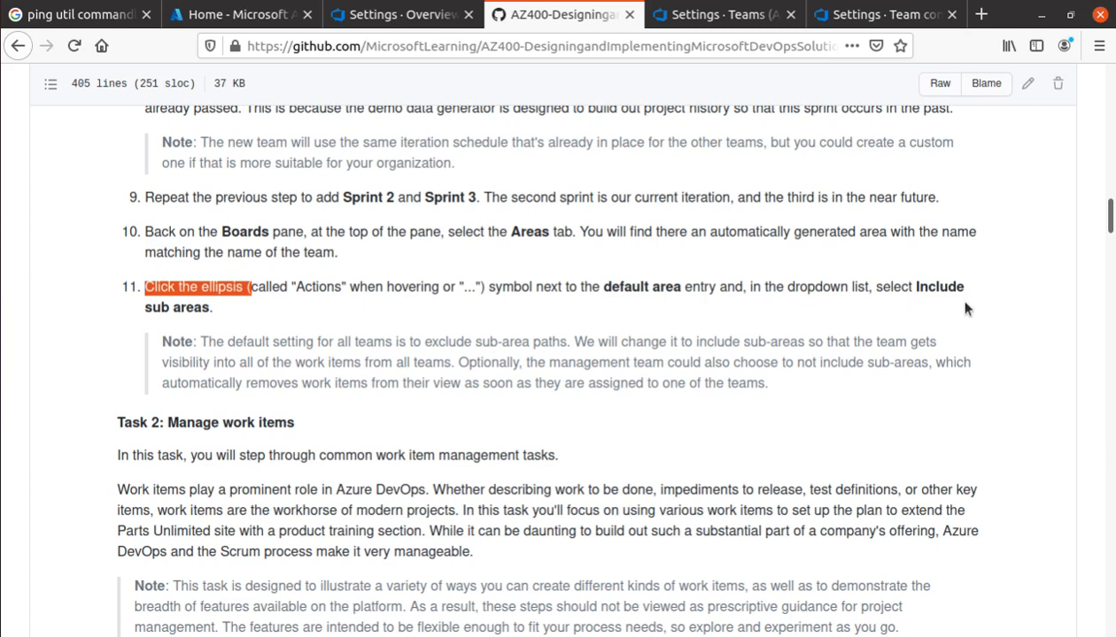
pyautogui.click(722, 17)
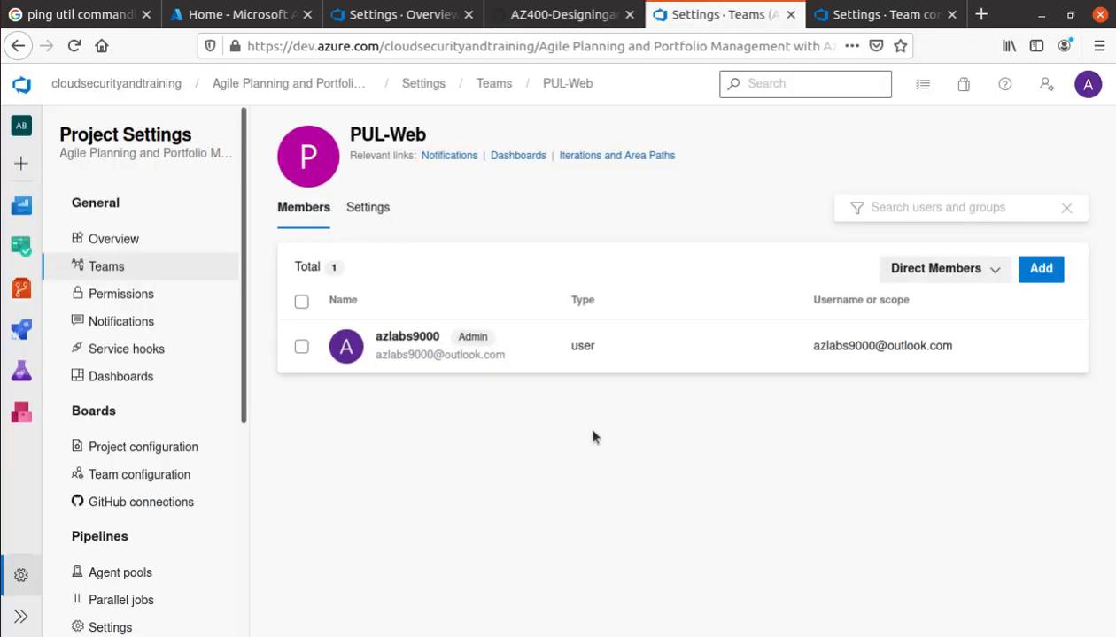
pyautogui.click(791, 16)
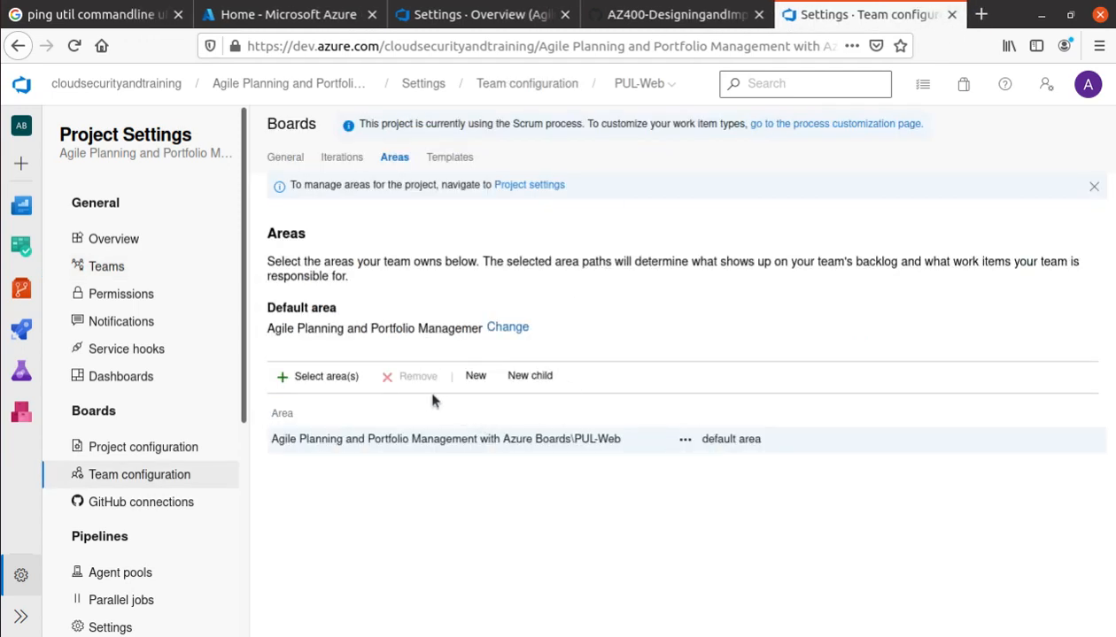
pyautogui.click(684, 441)
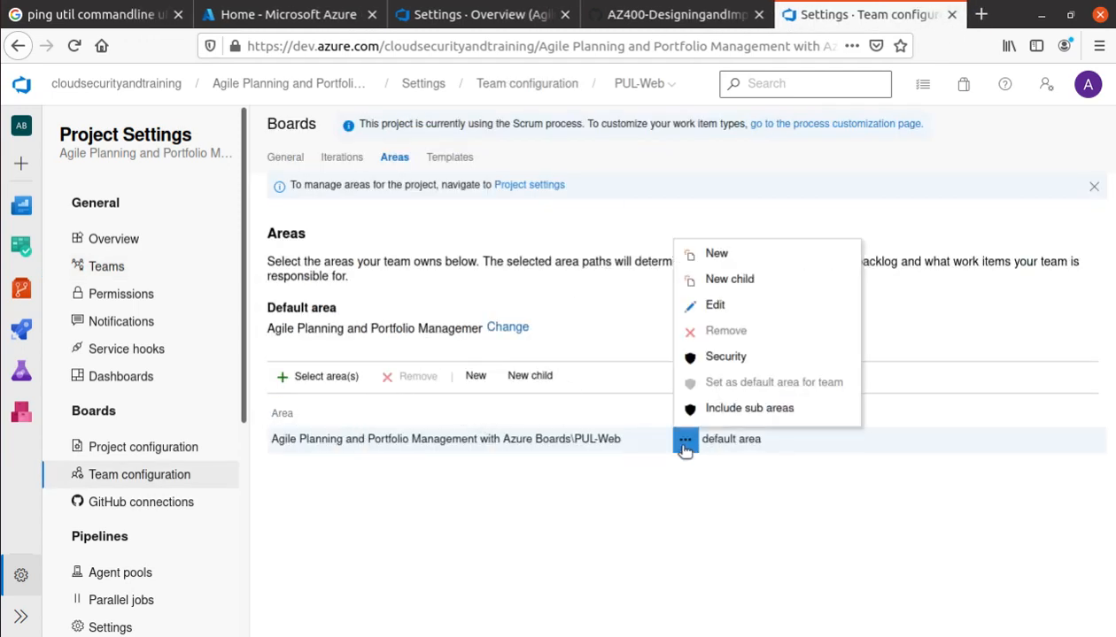
pyautogui.click(769, 412)
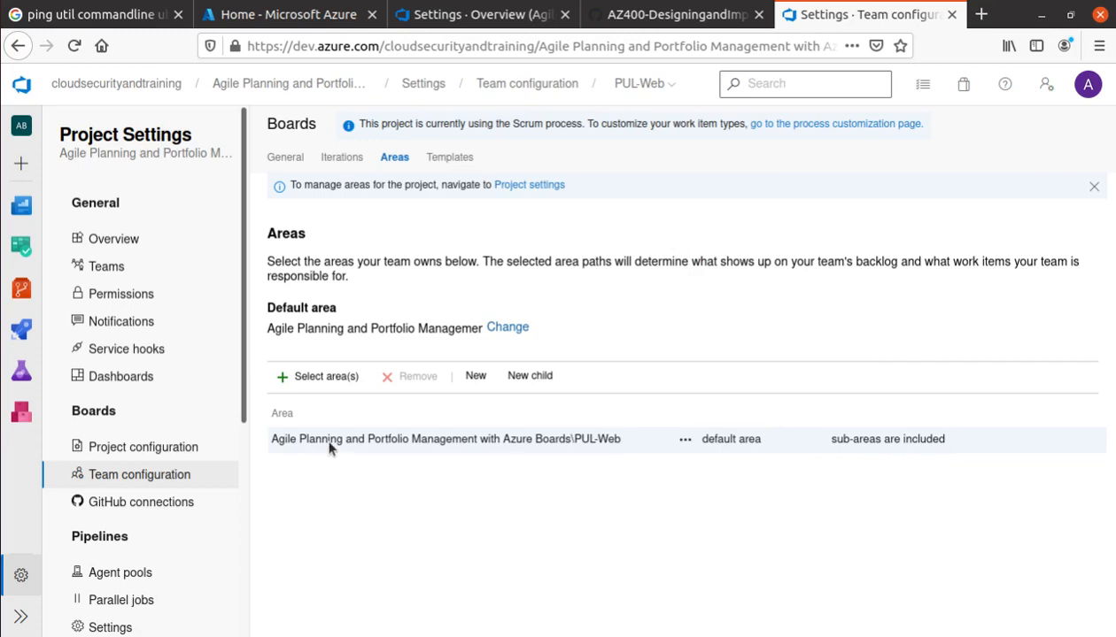
# Read the lab guide's note on sub-area visibility and the introduction to Task 2: Manage work items
pyautogui.click(677, 14)
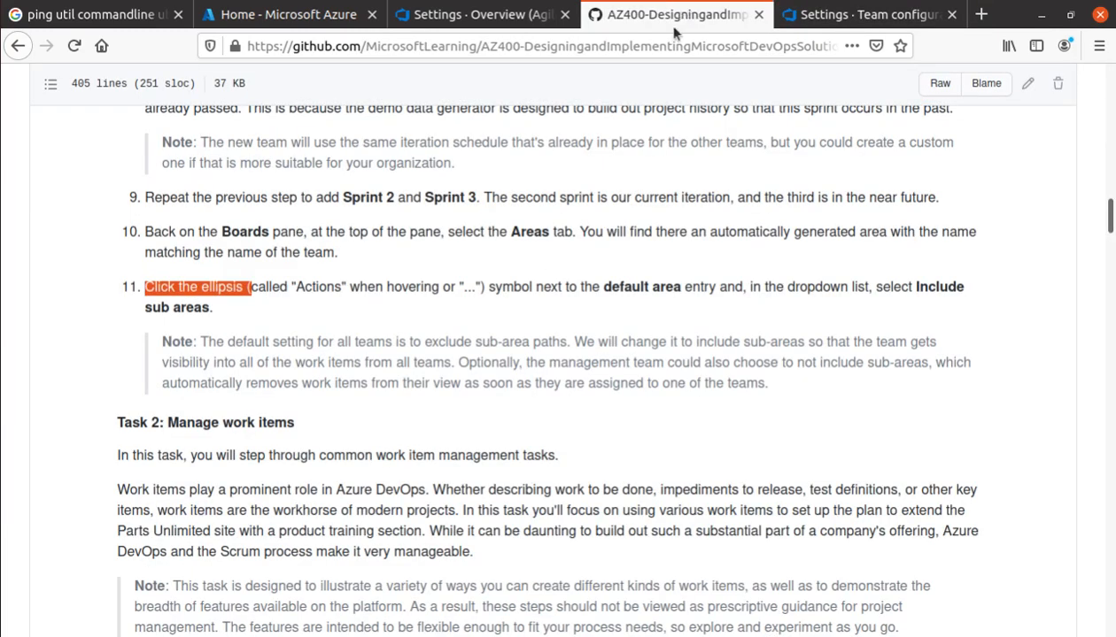
pyautogui.moveTo(201, 341); pyautogui.dragTo(844, 387)
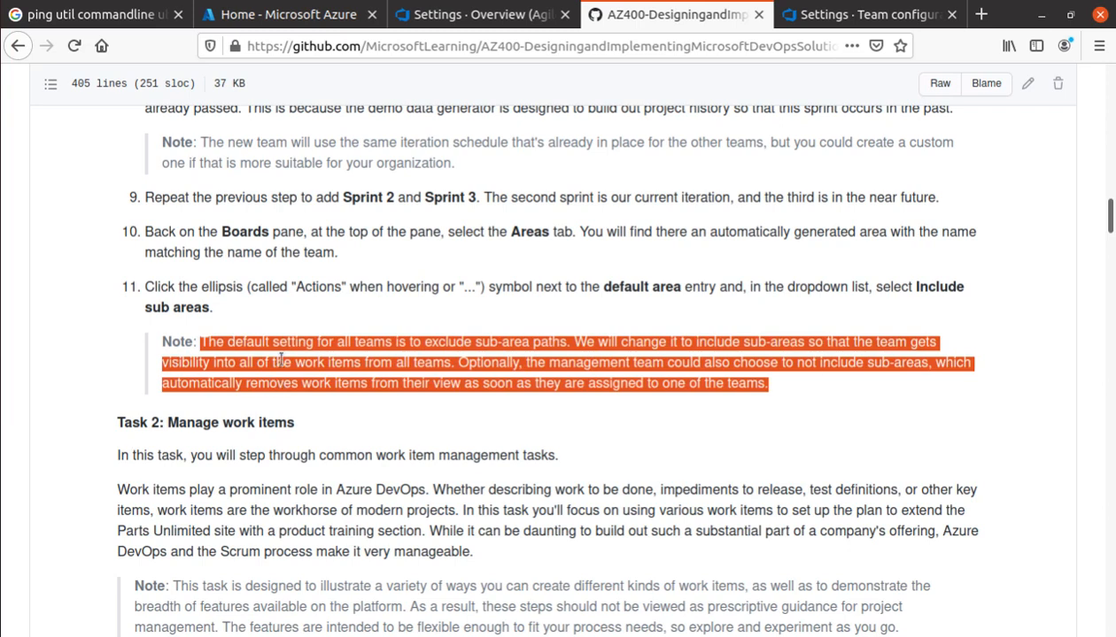
pyautogui.click(547, 346)
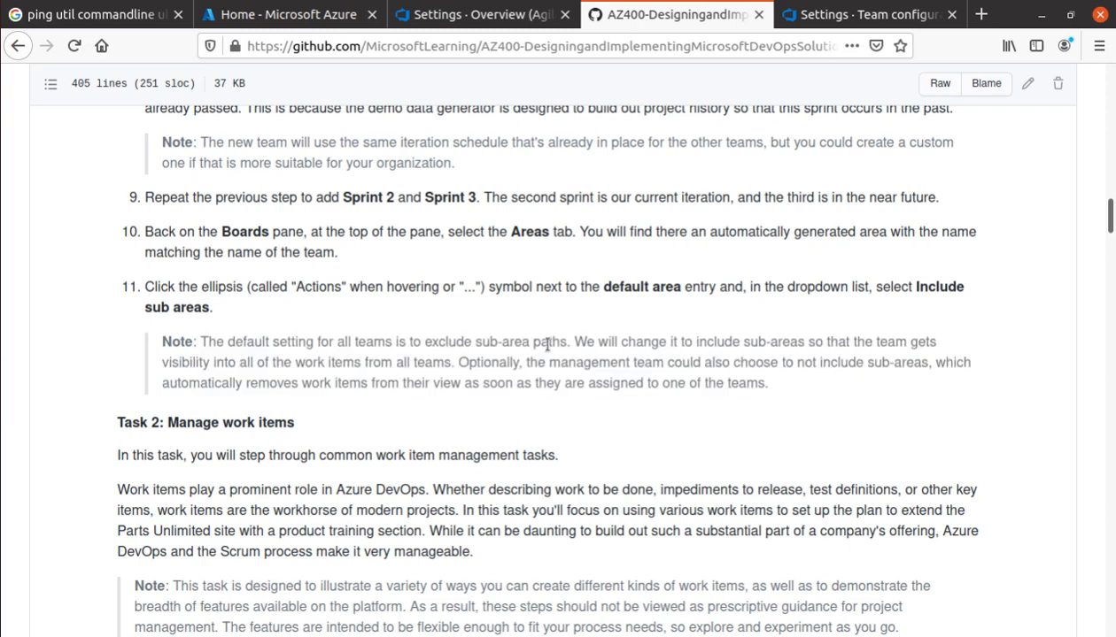
pyautogui.moveTo(574, 342); pyautogui.dragTo(195, 345)
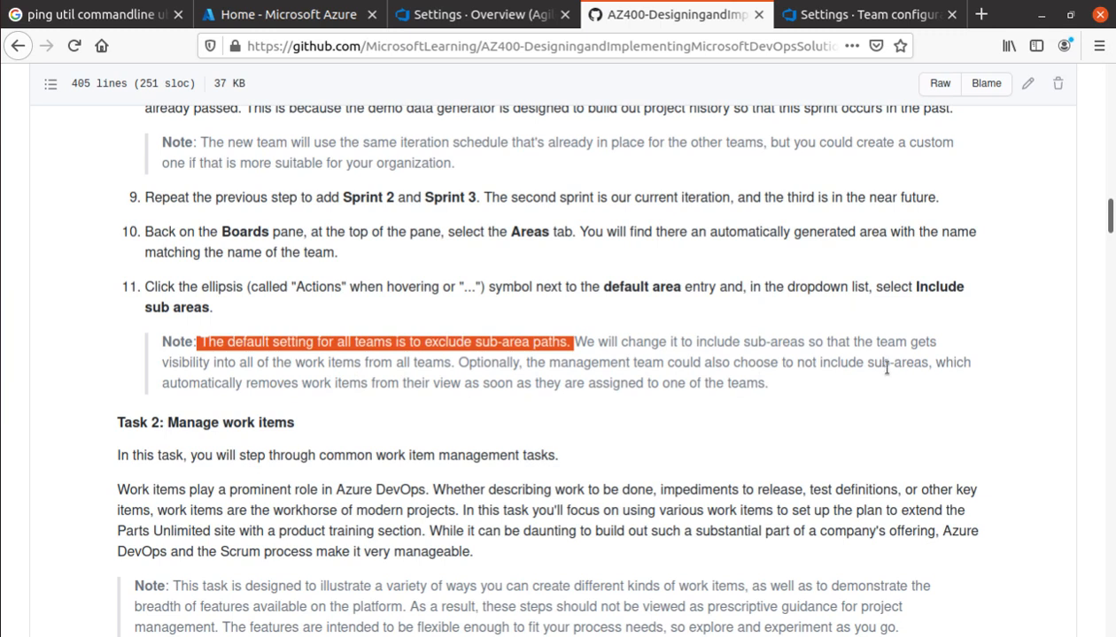
pyautogui.moveTo(930, 362); pyautogui.dragTo(456, 365)
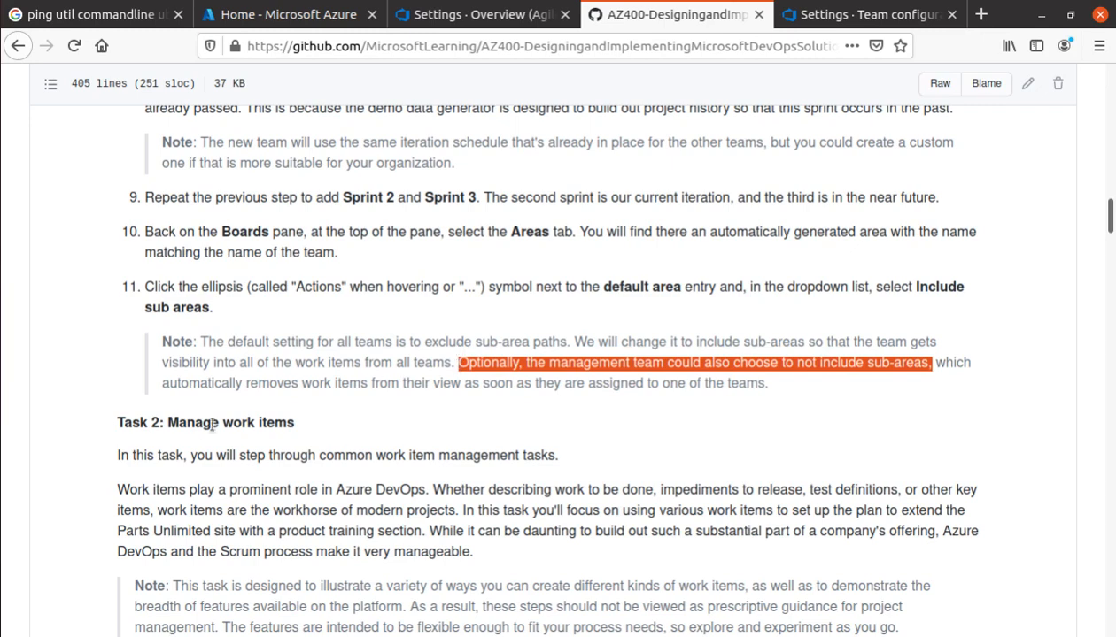
pyautogui.scroll(-4, 197, 417)
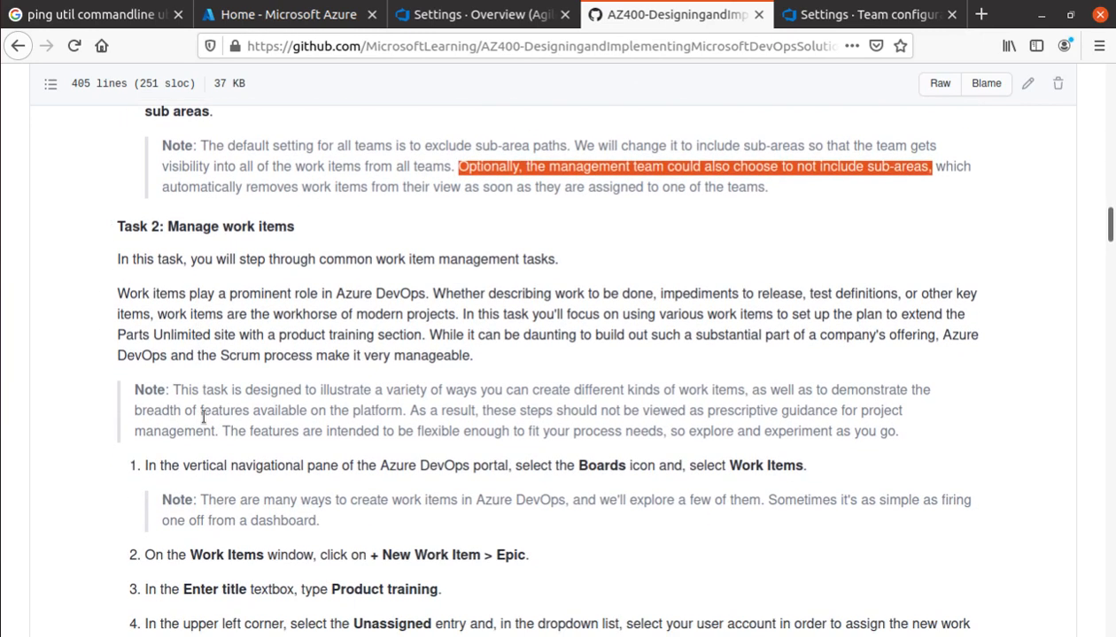
pyautogui.scroll(-2, 219, 422)
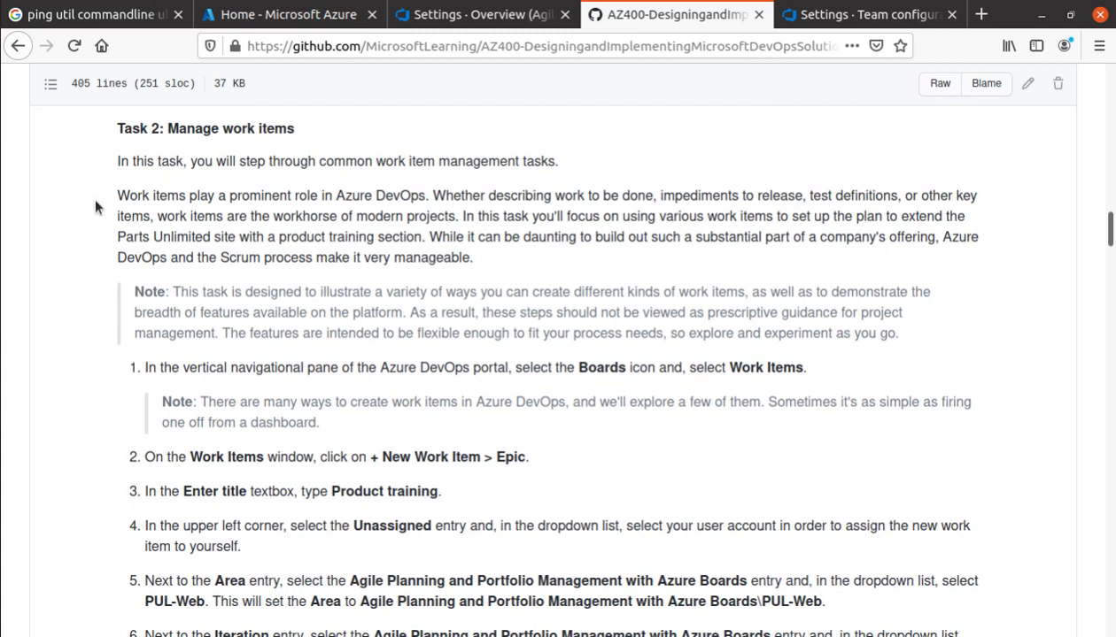
pyautogui.moveTo(184, 165); pyautogui.dragTo(596, 171)
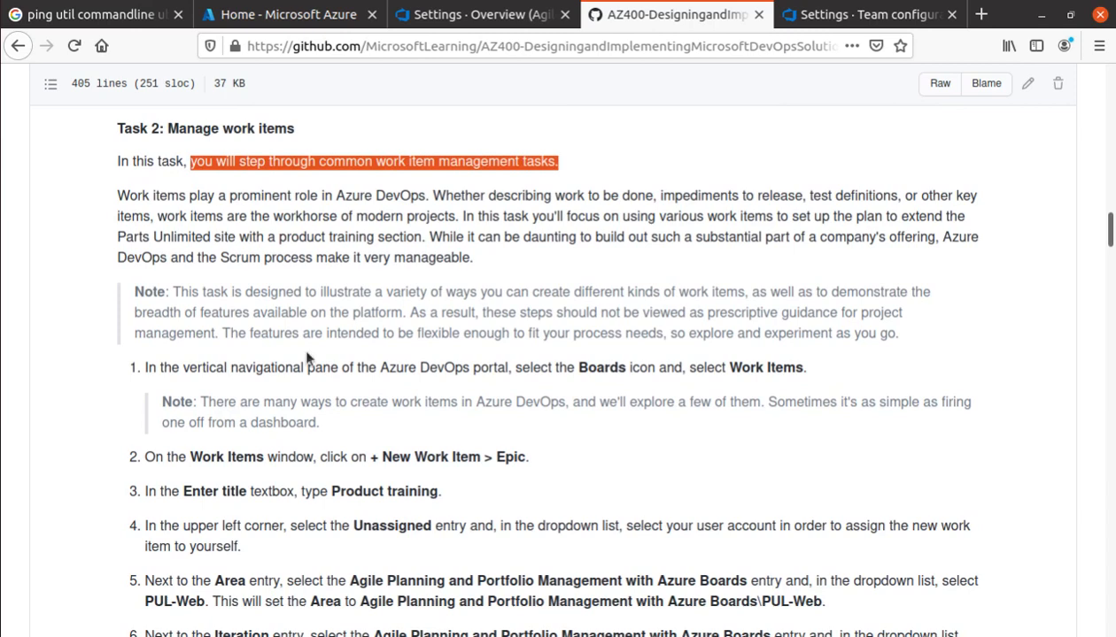
# Read the Task 2 introduction on the role of work items and steps 1 and 2 of the lab guide
pyautogui.scroll(-1, 222, 310)
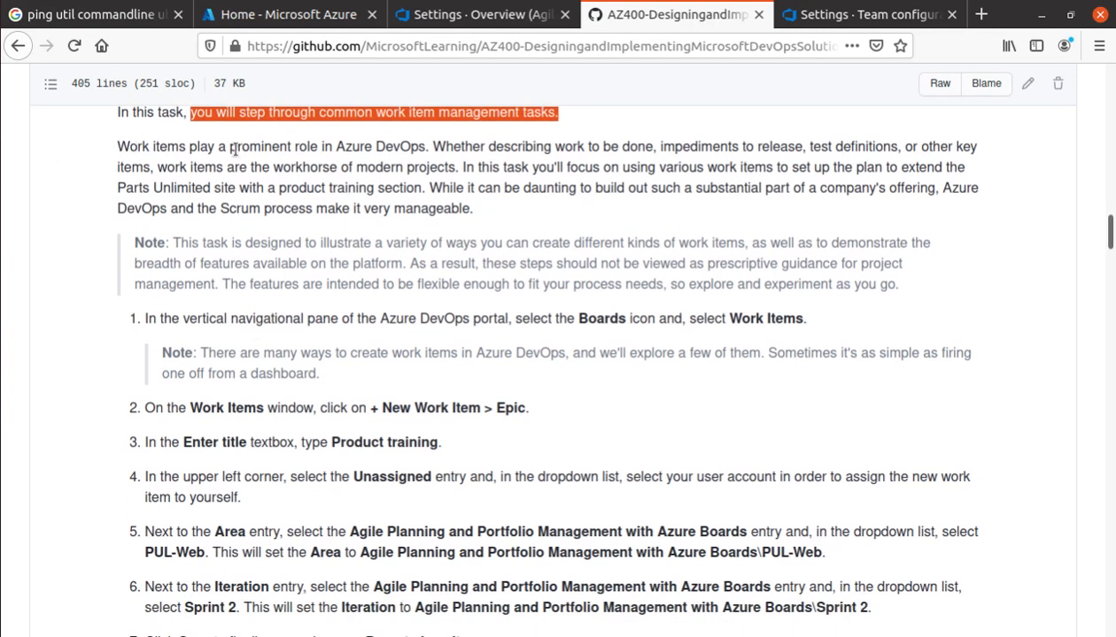
pyautogui.moveTo(230, 147); pyautogui.dragTo(428, 148)
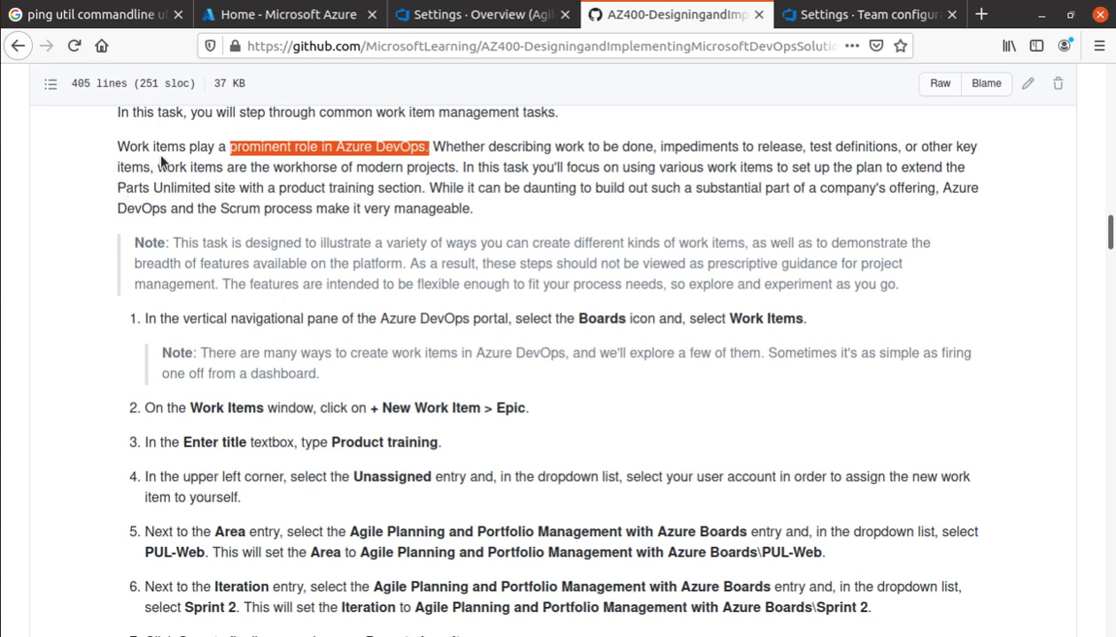
pyautogui.moveTo(187, 147); pyautogui.dragTo(71, 140)
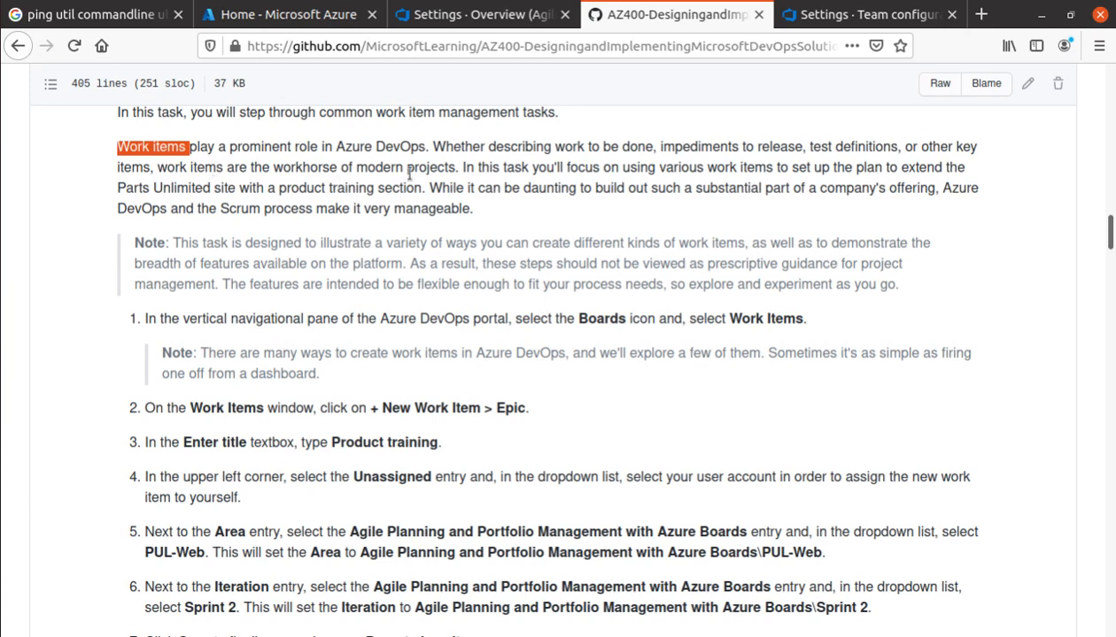
pyautogui.moveTo(450, 167); pyautogui.dragTo(94, 165)
pyautogui.moveTo(131, 167); pyautogui.dragTo(158, 166)
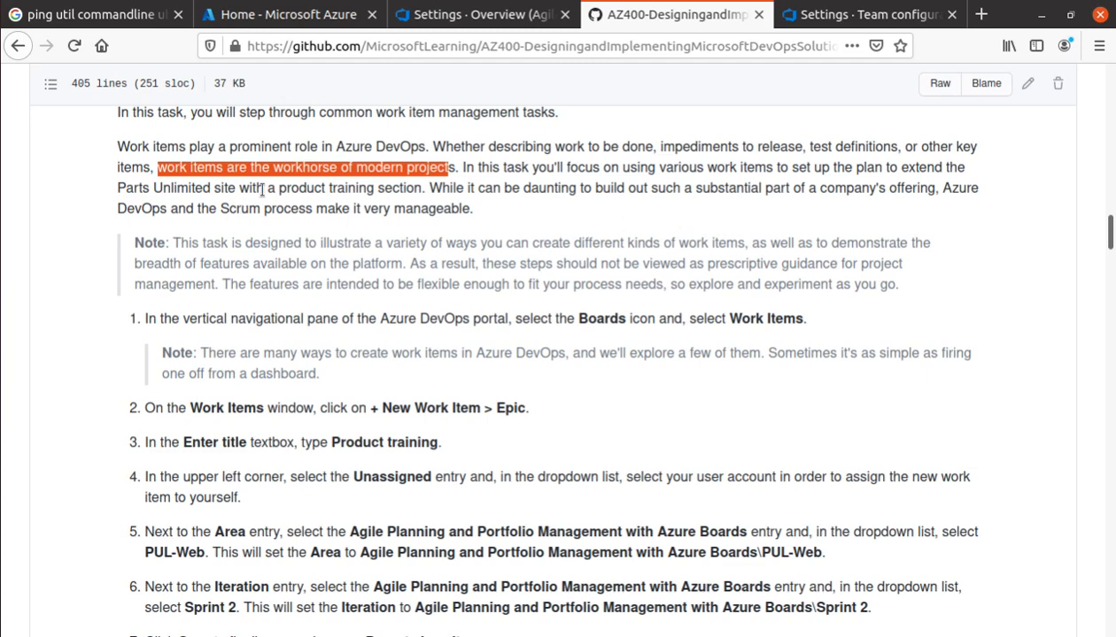
pyautogui.moveTo(430, 188); pyautogui.dragTo(151, 188)
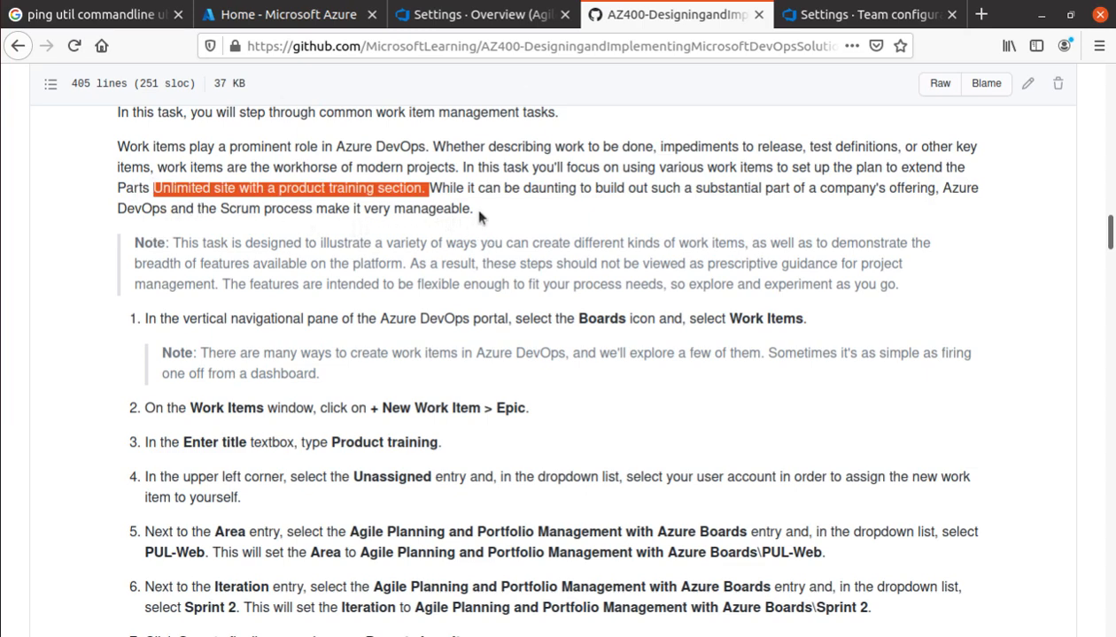
pyautogui.scroll(-3, 493, 193)
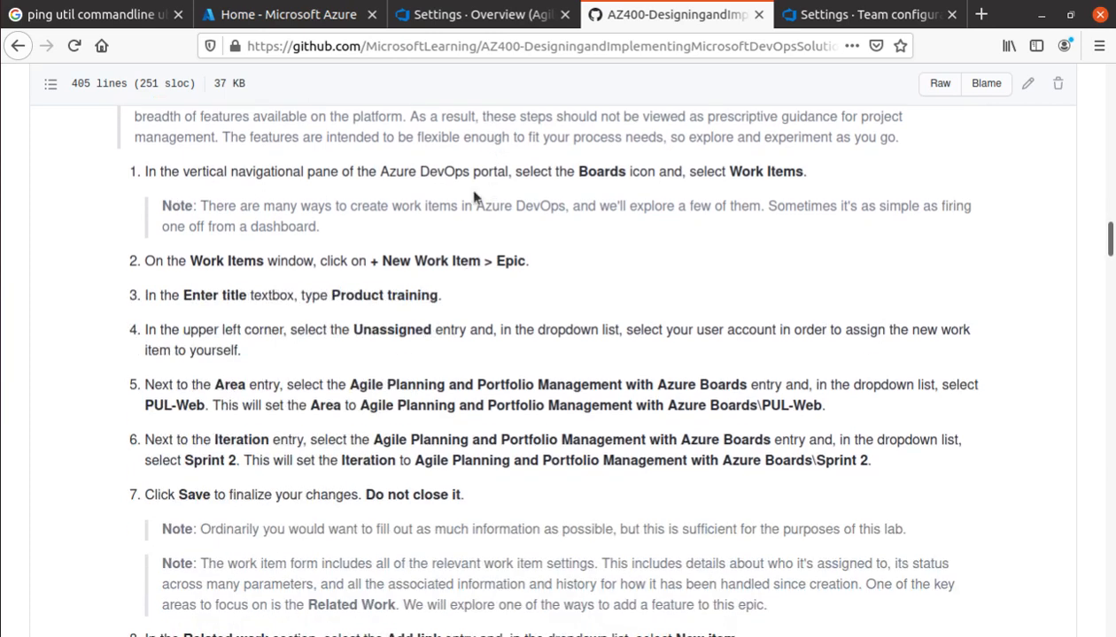
pyautogui.tripleClick(591, 170)
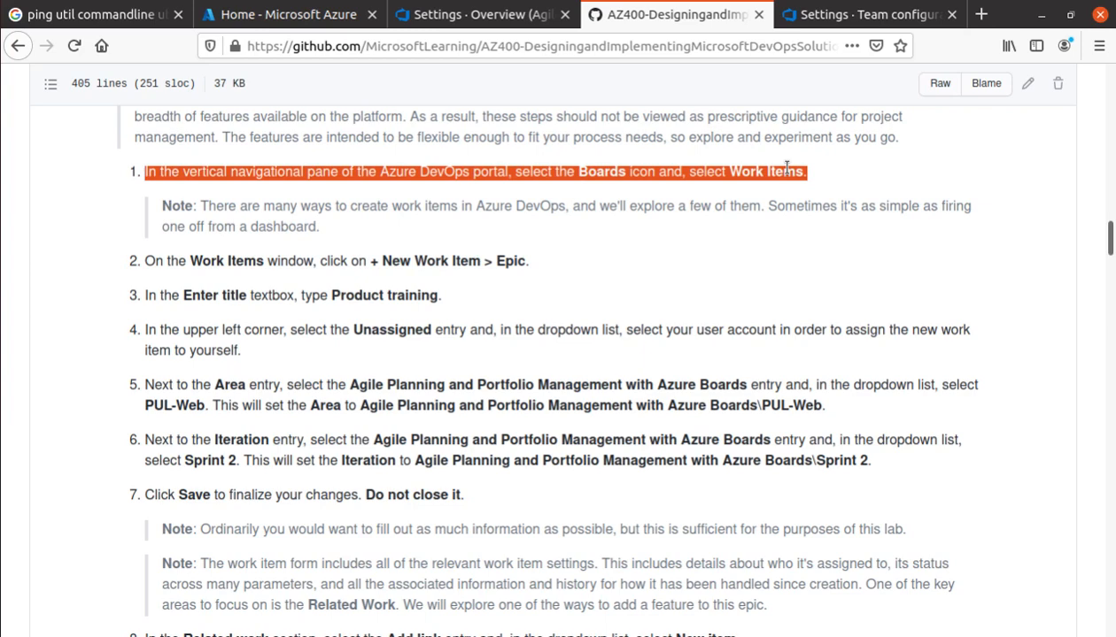
pyautogui.moveTo(380, 261); pyautogui.dragTo(552, 280)
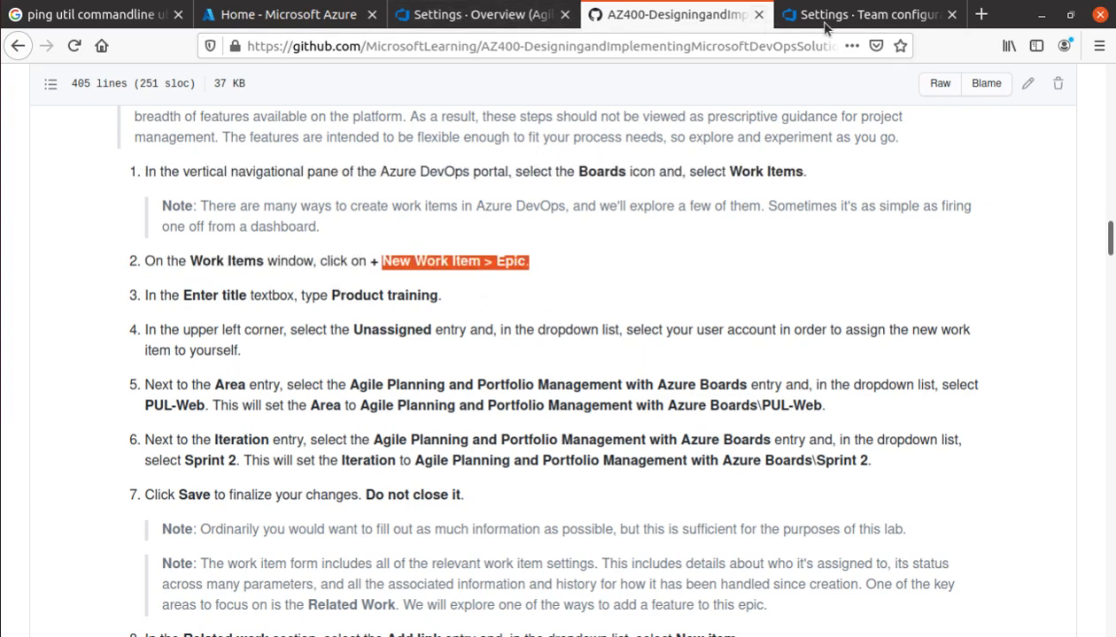
# Switch to Azure DevOps and open the work items list of the Agile Planning and Portfolio Management with Azure Boards project
pyautogui.click(863, 14)
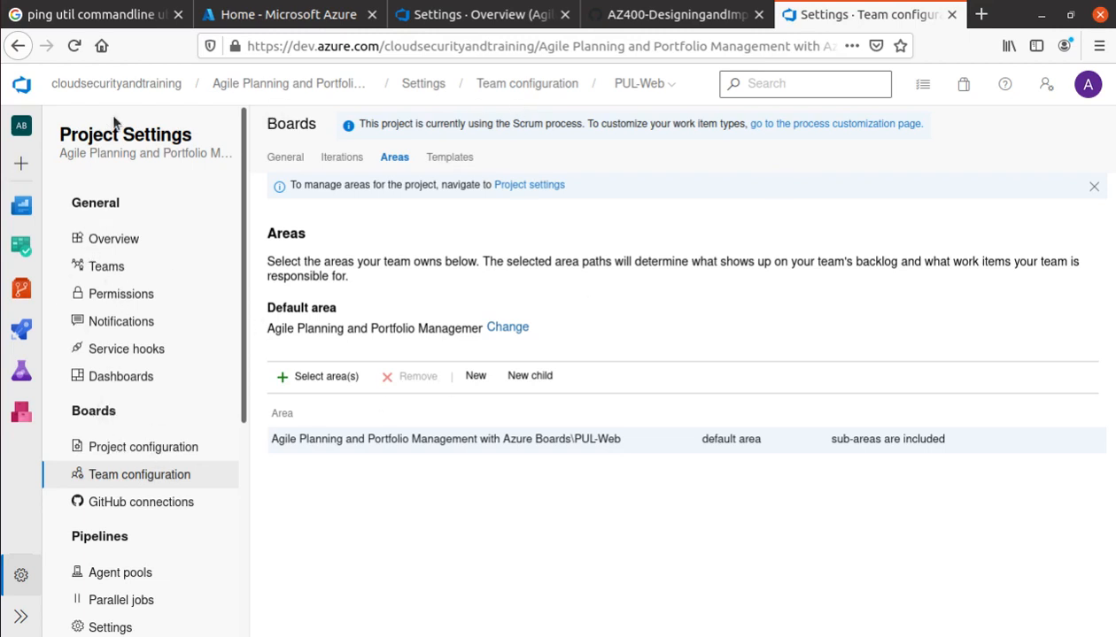
pyautogui.click(287, 158)
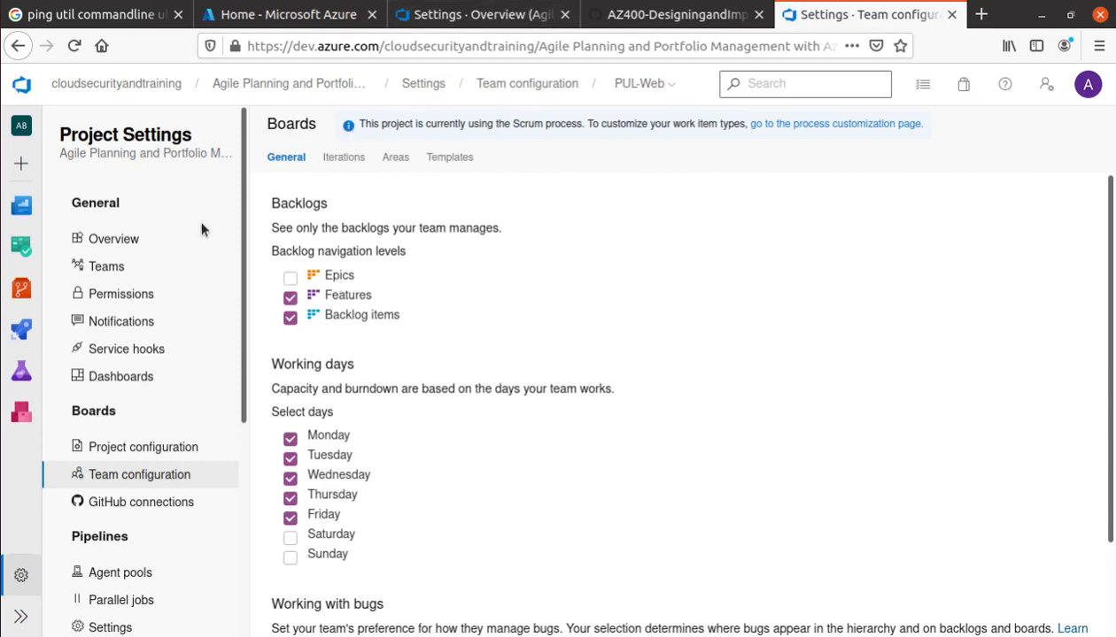
pyautogui.click(680, 13)
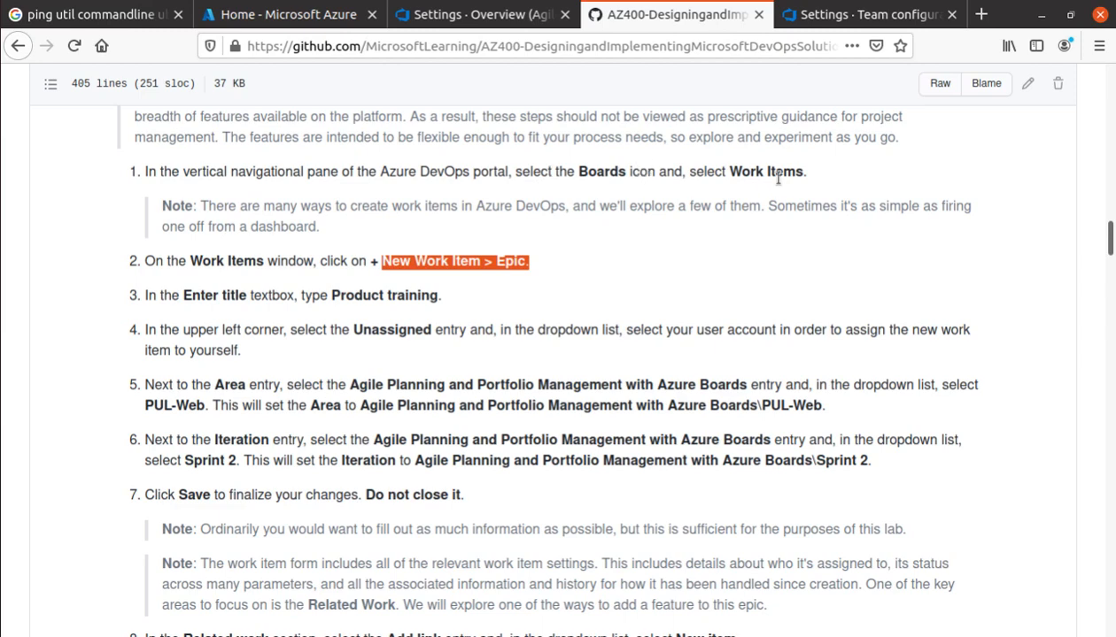
pyautogui.click(859, 16)
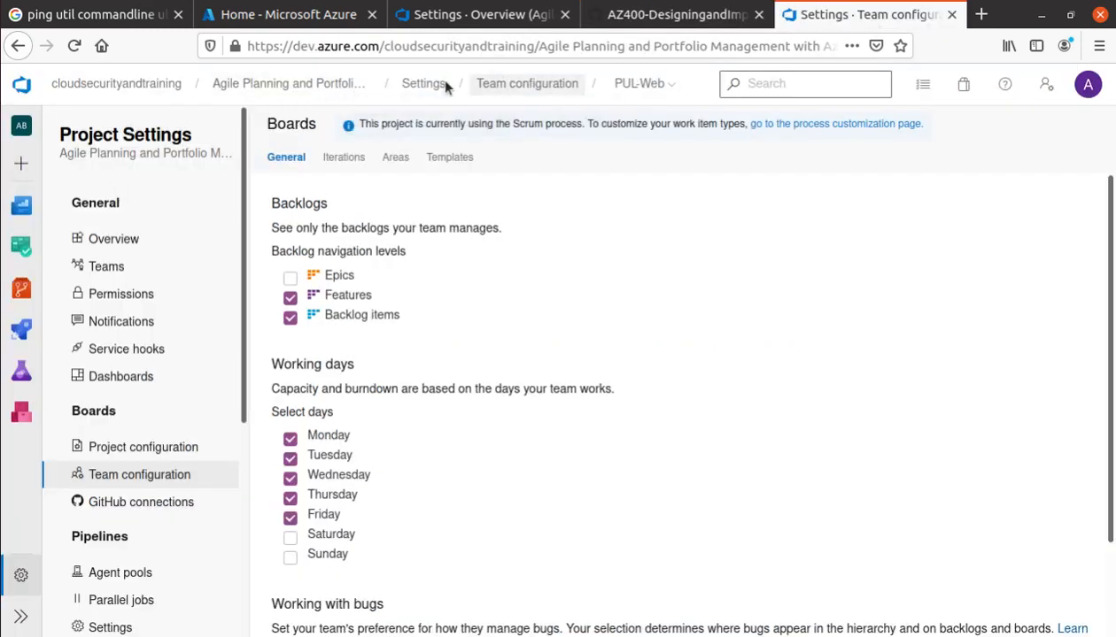
pyautogui.click(303, 91)
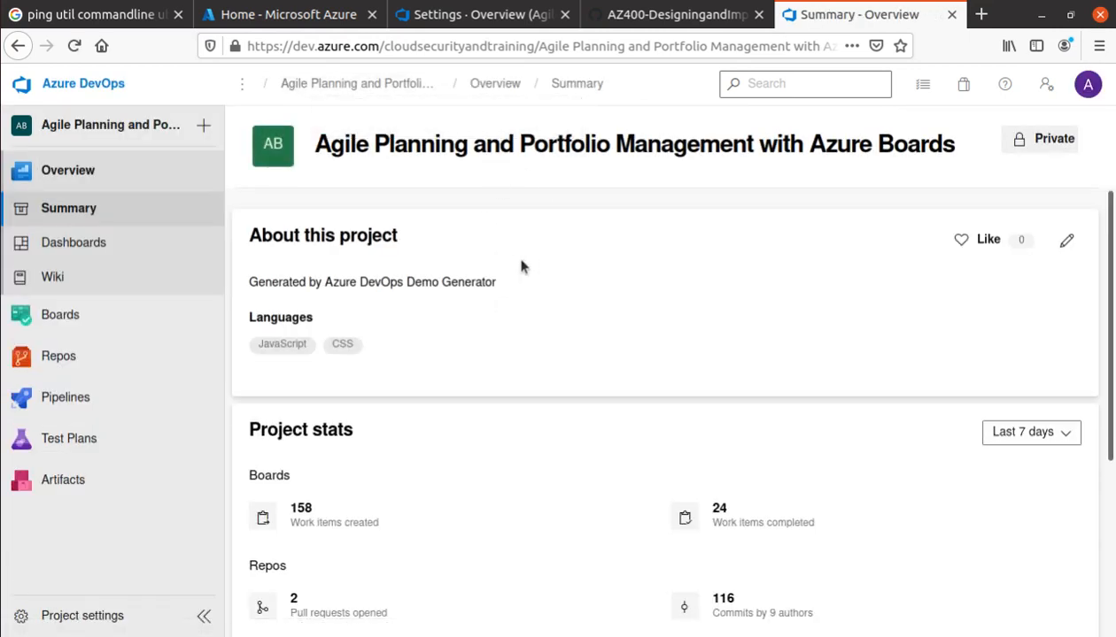
pyautogui.click(62, 314)
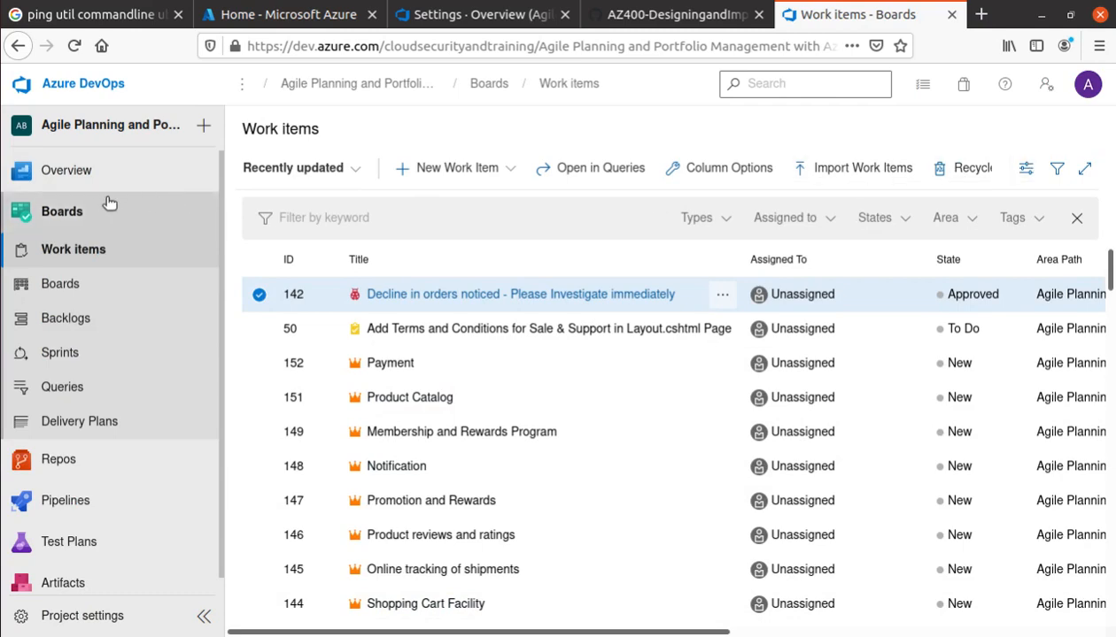
pyautogui.click(649, 14)
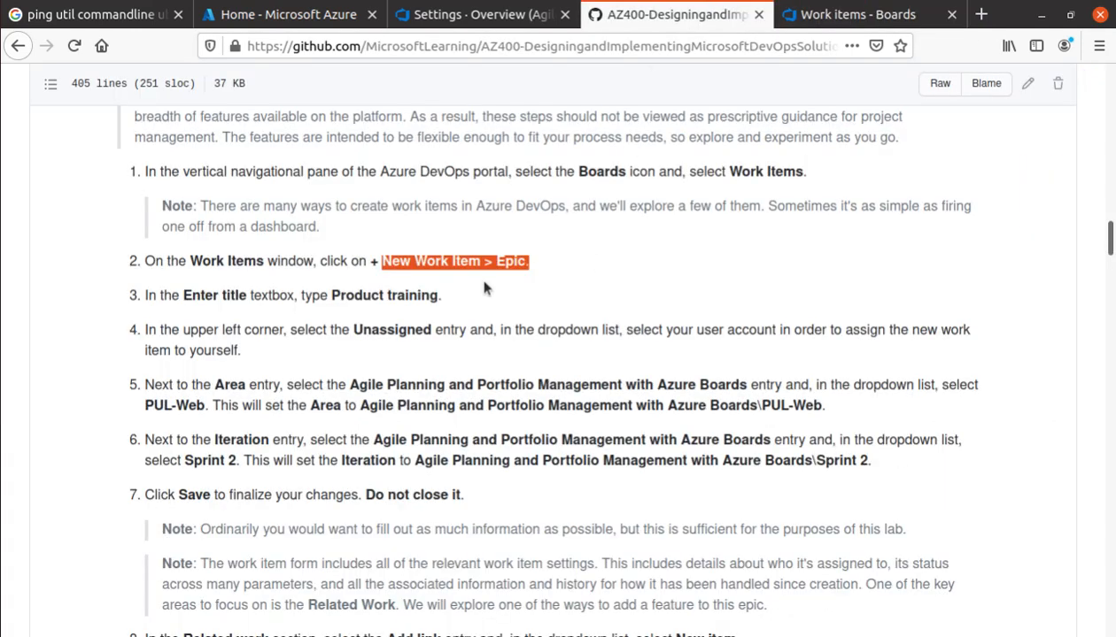
pyautogui.click(832, 16)
pyautogui.click(466, 168)
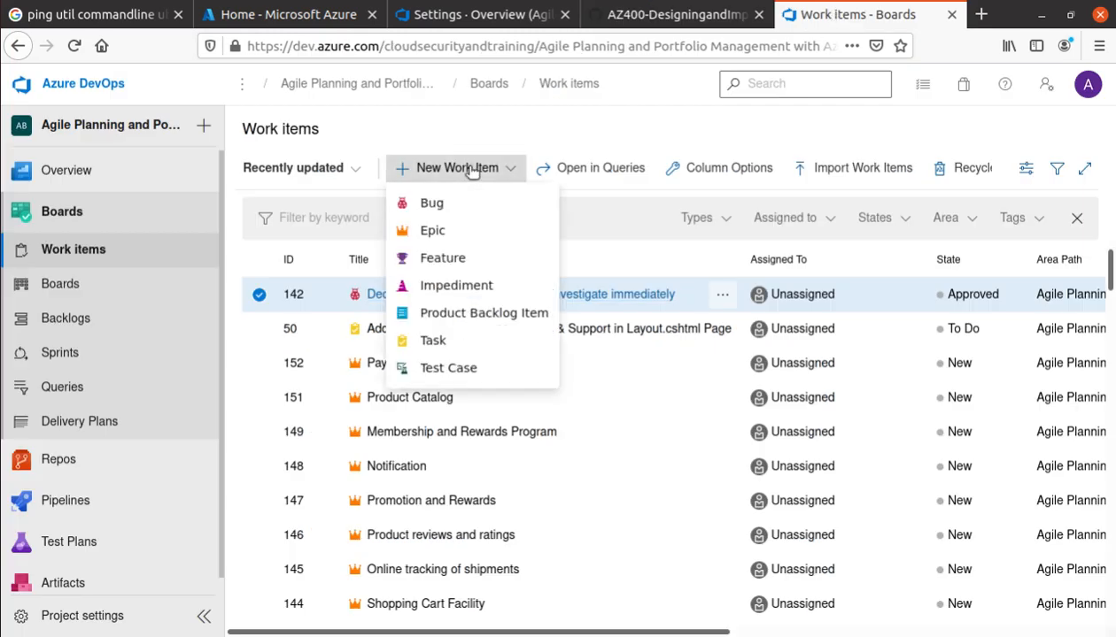
pyautogui.click(435, 234)
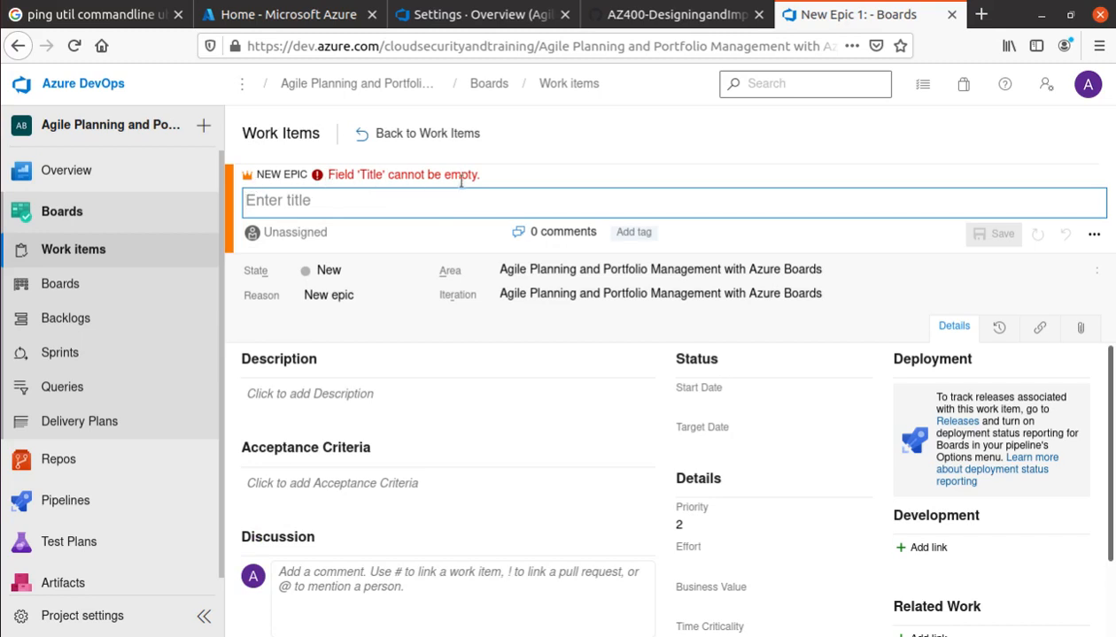
pyautogui.click(386, 142)
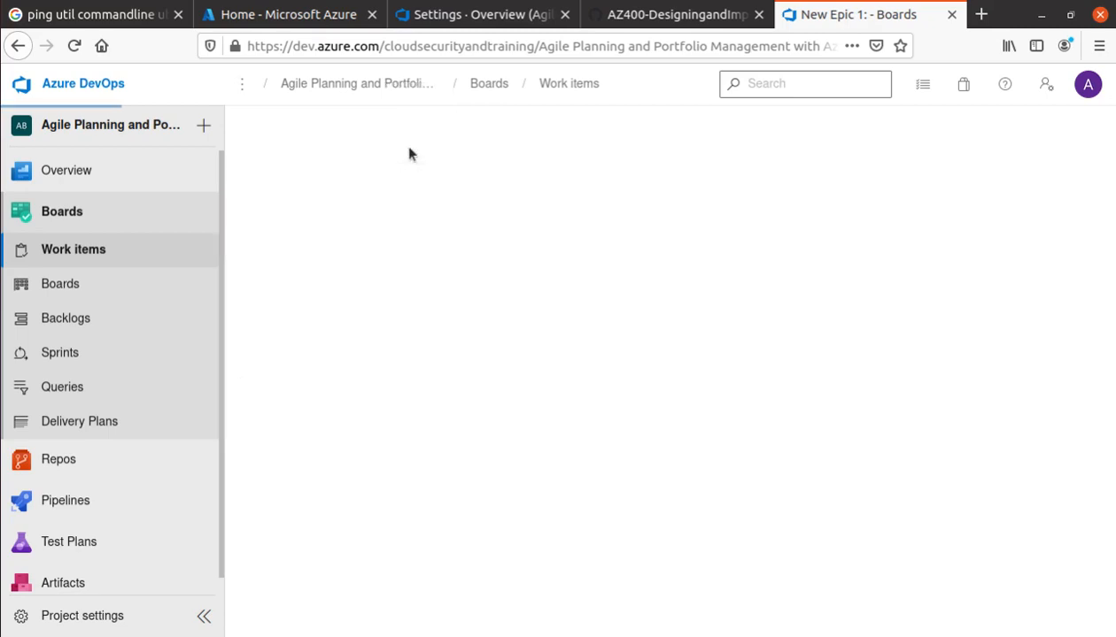
# Start a new Epic work item and title it "Product training", copying the title from step 3 of the lab guide
pyautogui.click(450, 168)
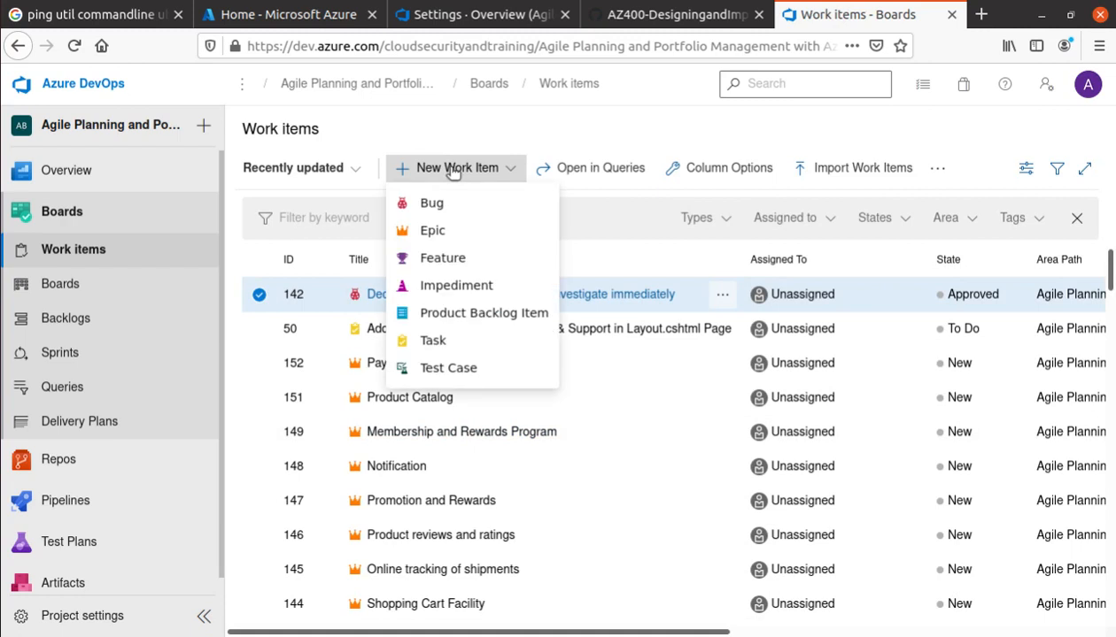
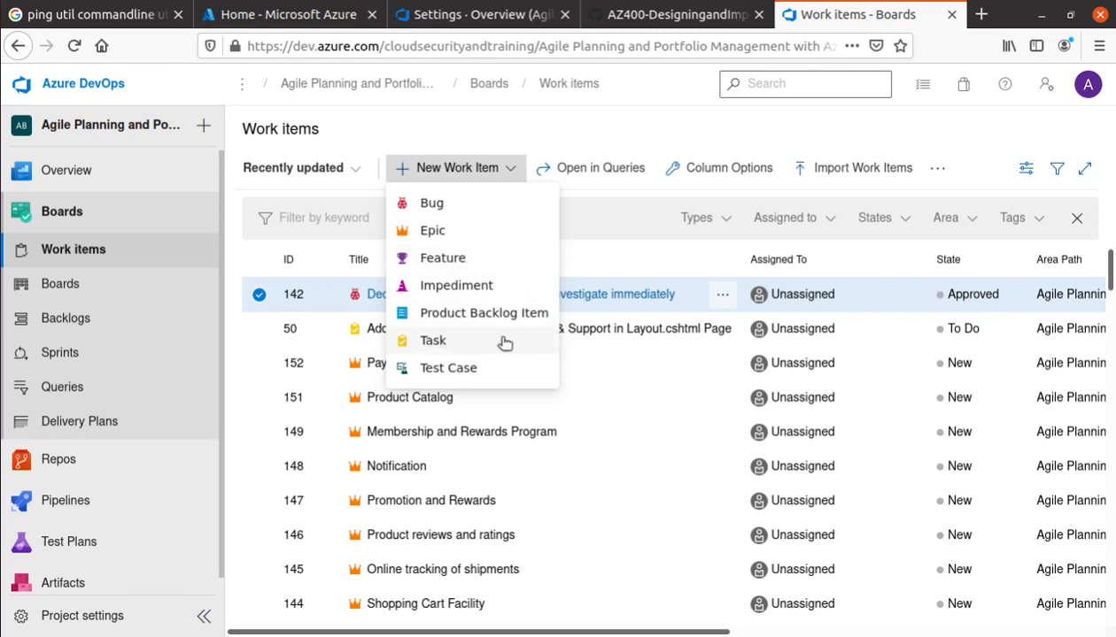
pyautogui.click(458, 233)
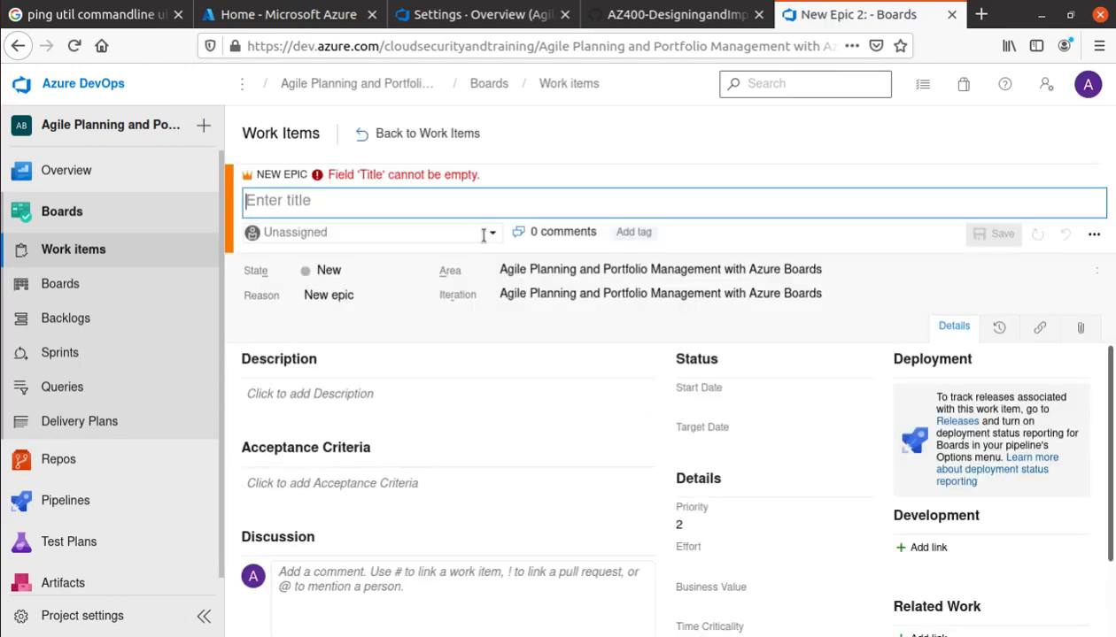
pyautogui.click(678, 15)
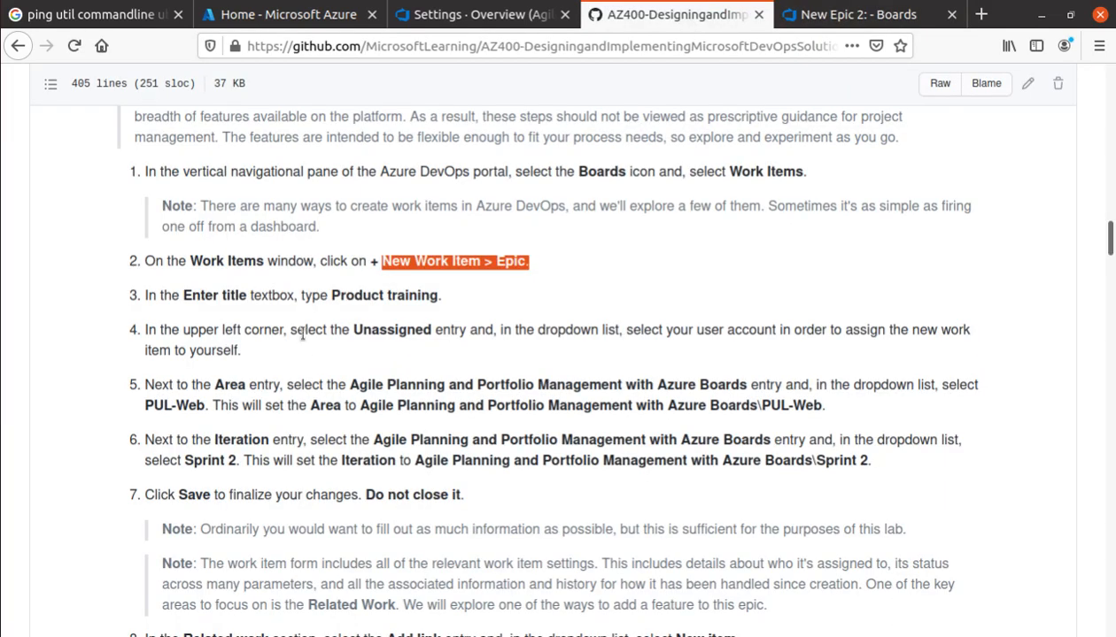
pyautogui.moveTo(335, 294)
pyautogui.mouseDown()
pyautogui.moveTo(429, 295)
pyautogui.moveTo(328, 295)
pyautogui.mouseUp()
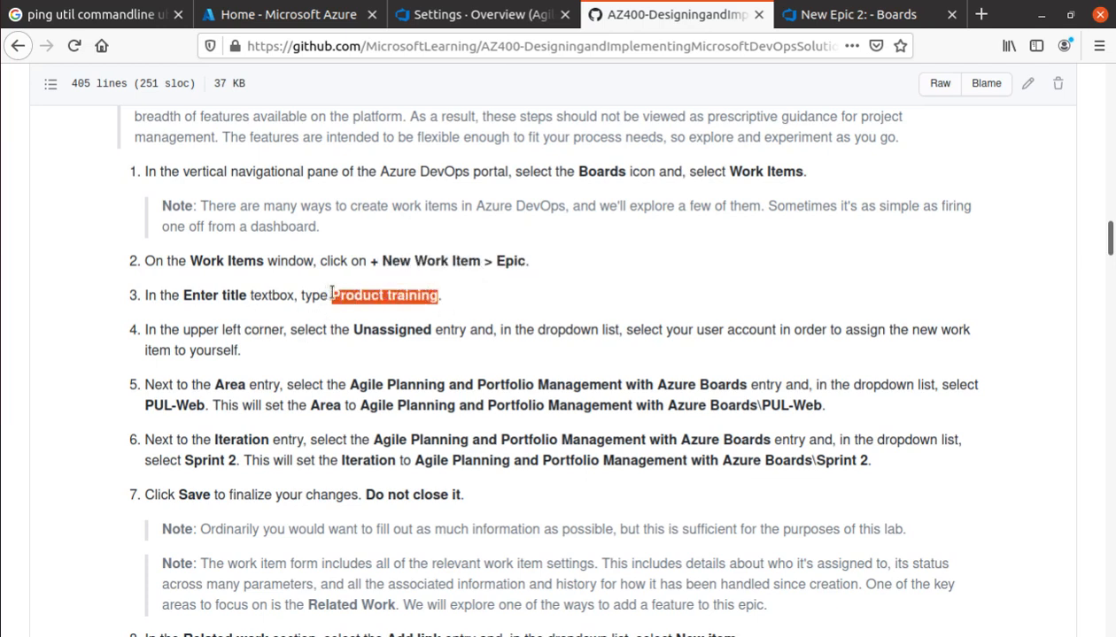
pyautogui.rightClick(332, 295)
pyautogui.click(377, 304)
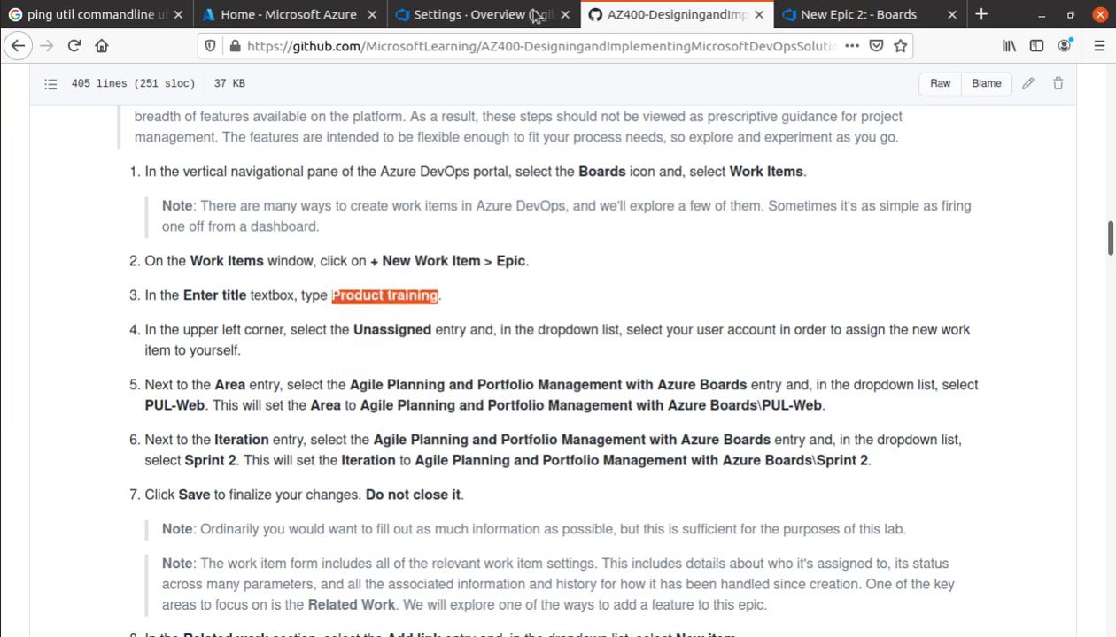
pyautogui.click(819, 18)
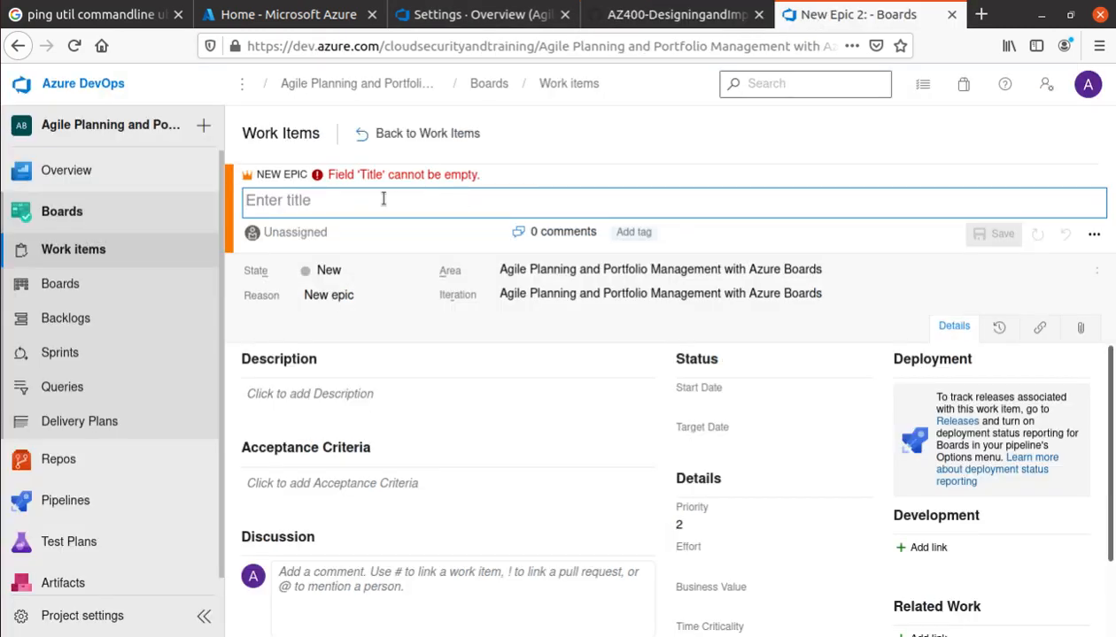
pyautogui.hotkey('ctrl', 'v')
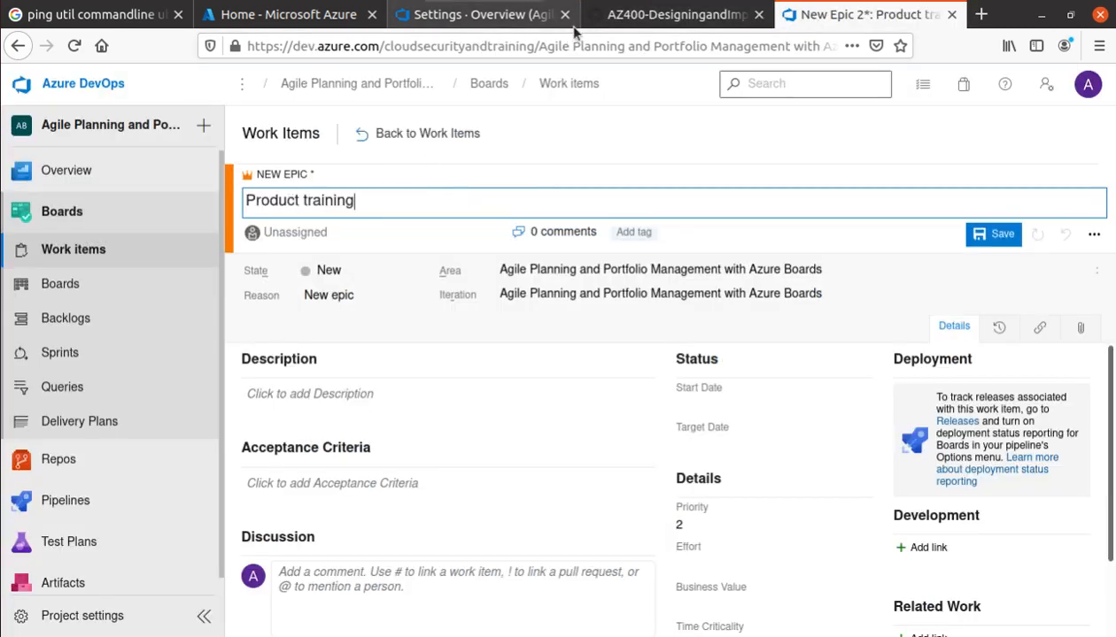
# Check step 4 of the lab guide and assign the Product training epic to your own user account
pyautogui.click(646, 16)
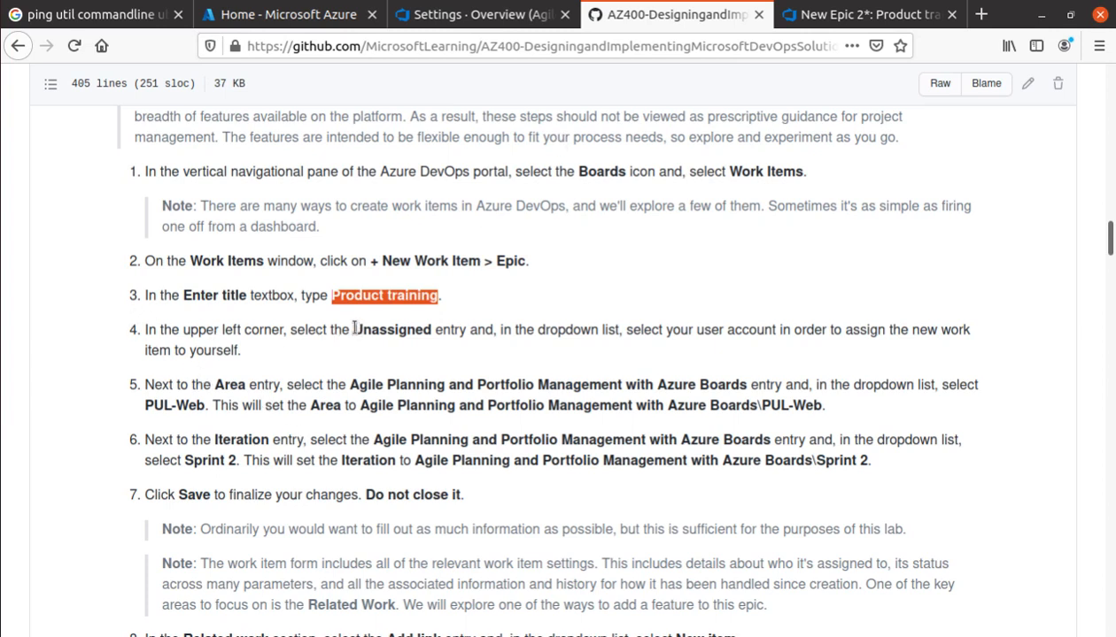
pyautogui.moveTo(353, 329); pyautogui.dragTo(435, 327)
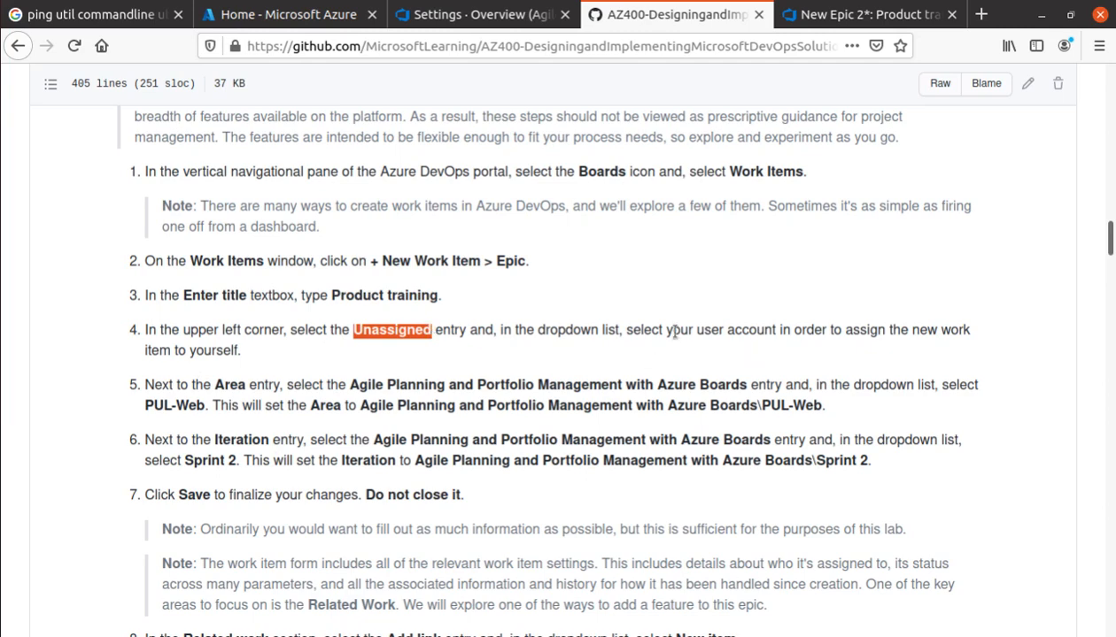
pyautogui.moveTo(678, 329); pyautogui.dragTo(991, 351)
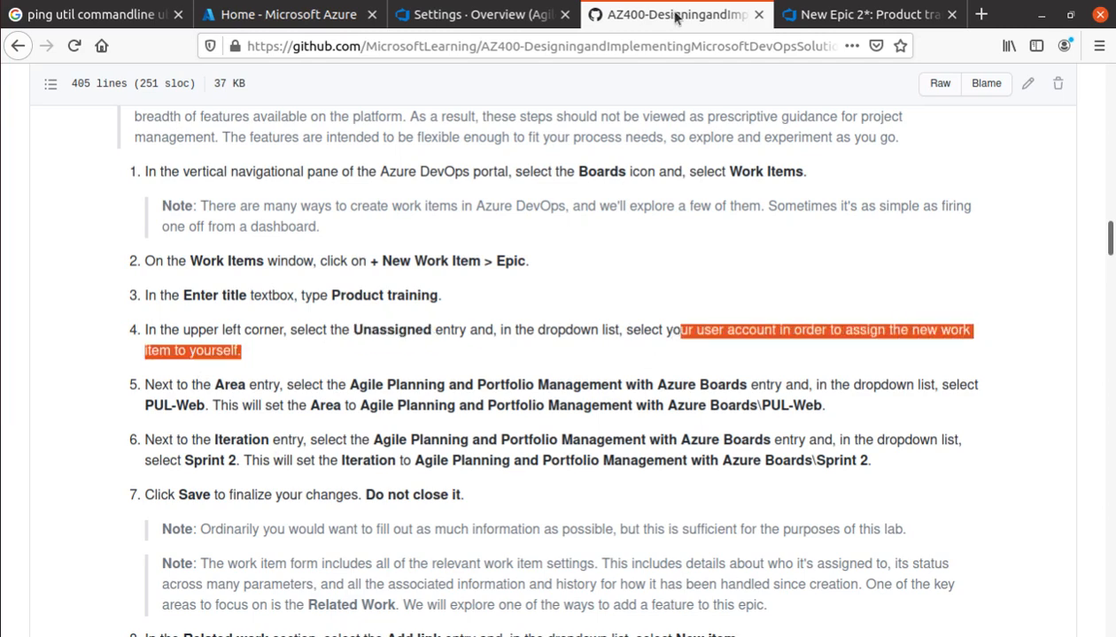
pyautogui.click(848, 14)
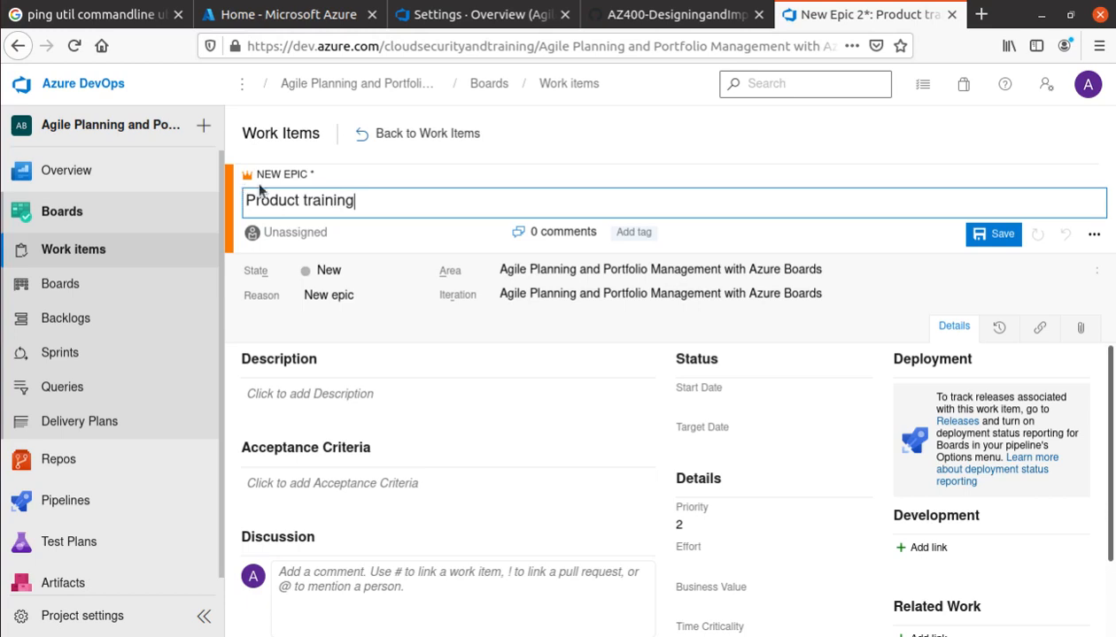
pyautogui.click(250, 236)
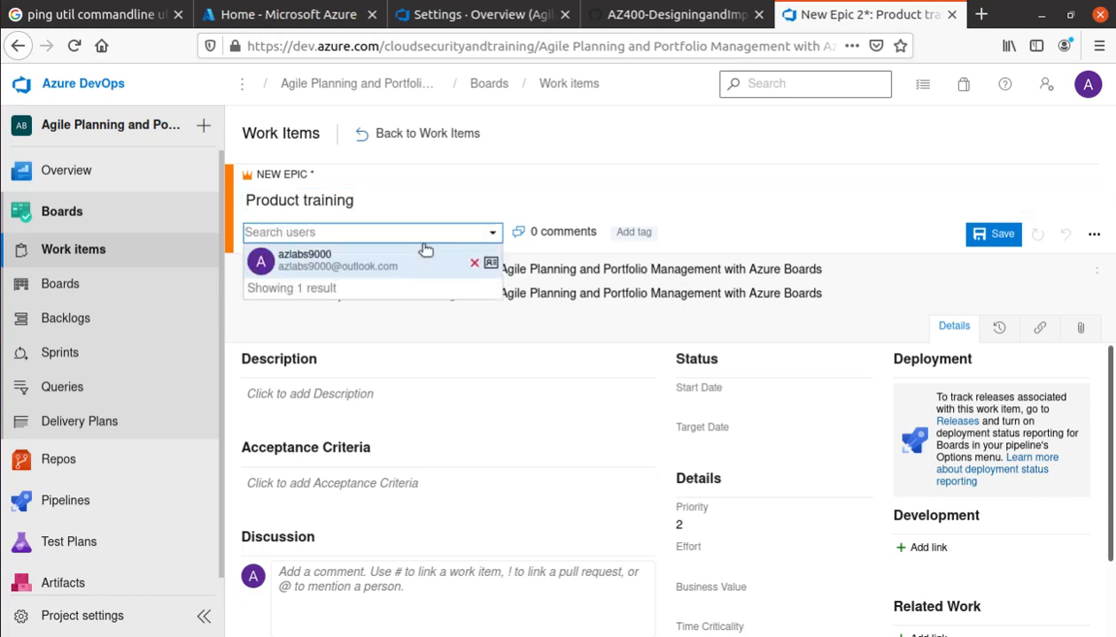
pyautogui.click(354, 261)
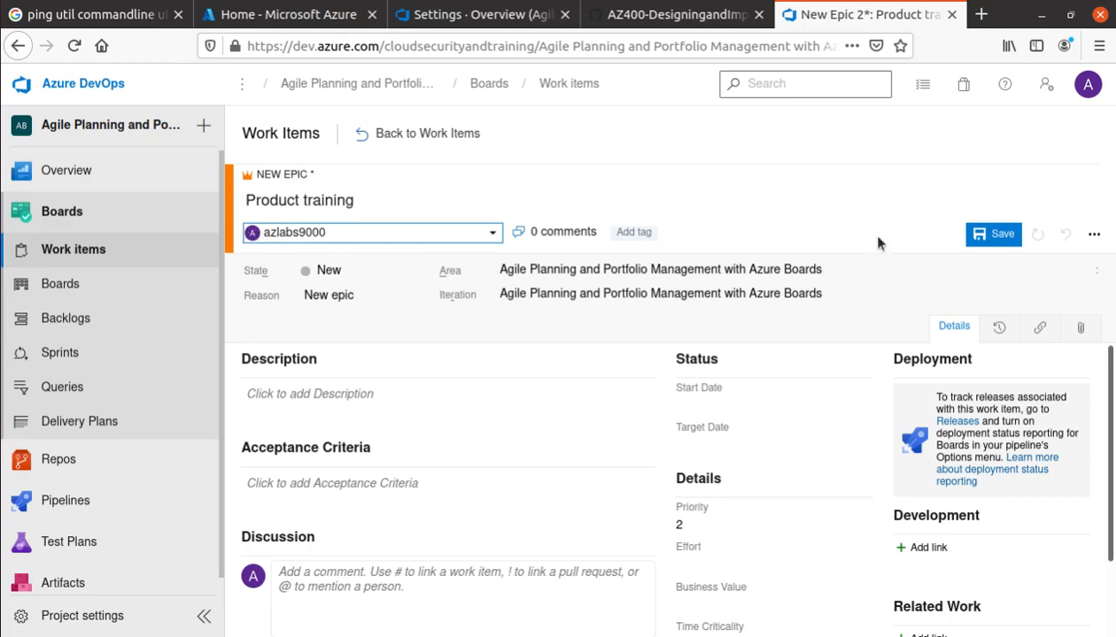
# Check step 5 of the lab guide and set the Product training epic's Area to Agile Planning and Portfolio Management with Azure Boards\PUL-Web
pyautogui.click(664, 16)
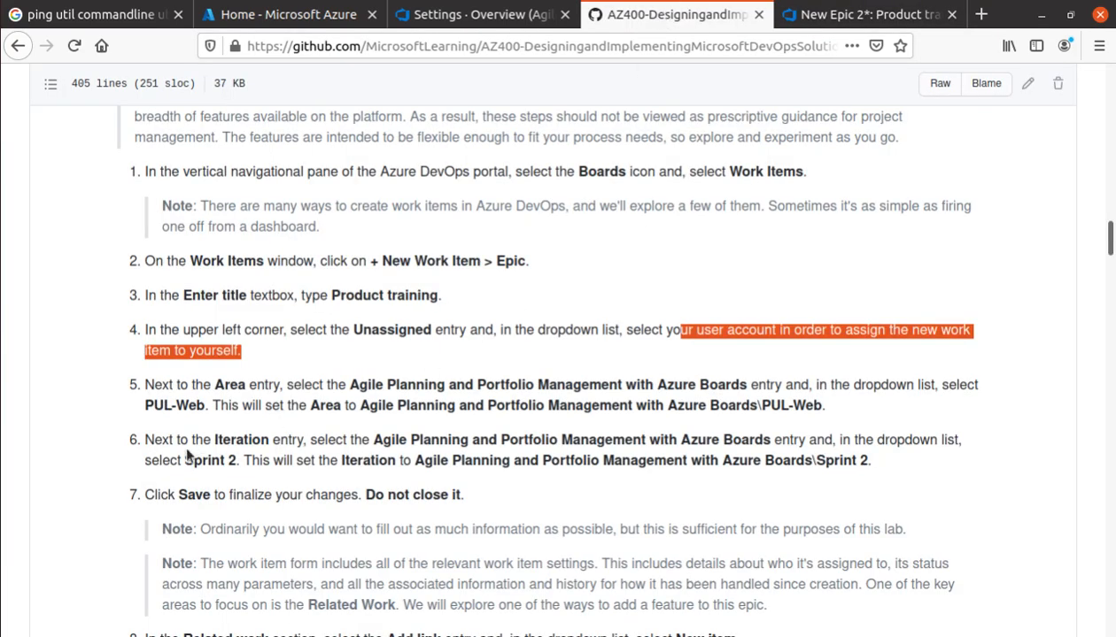
pyautogui.moveTo(216, 385); pyautogui.dragTo(271, 384)
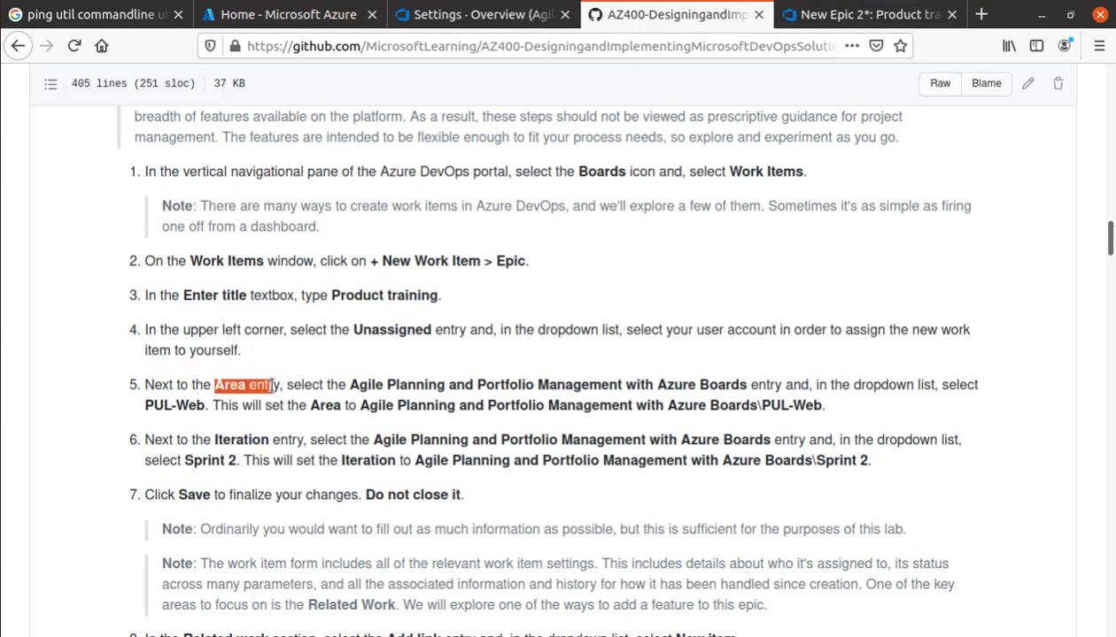
pyautogui.moveTo(359, 385); pyautogui.dragTo(757, 390)
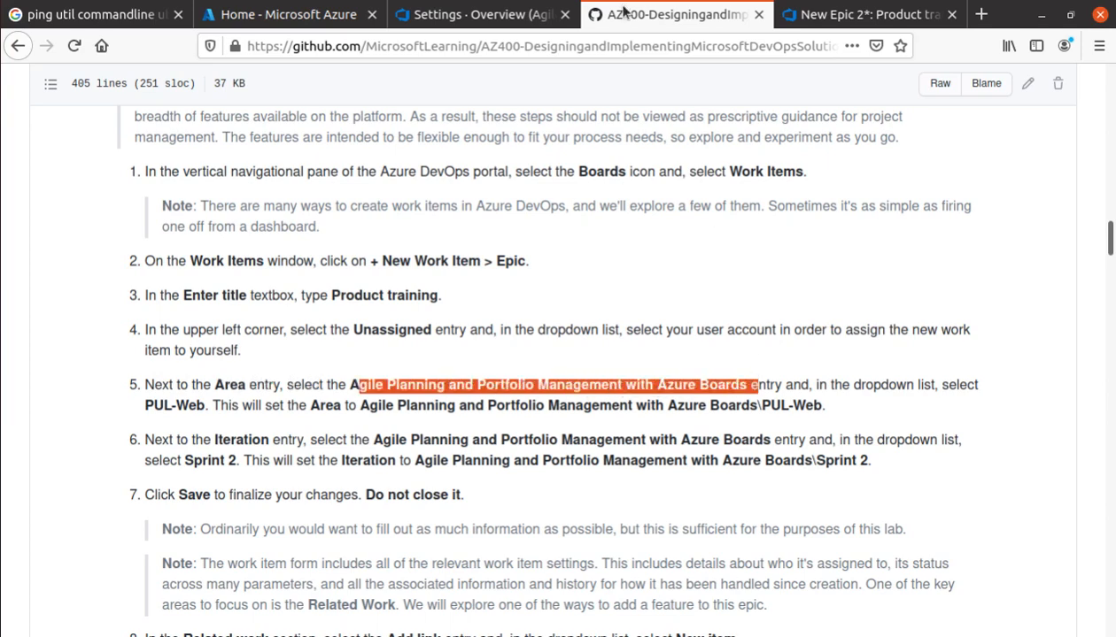
pyautogui.click(864, 27)
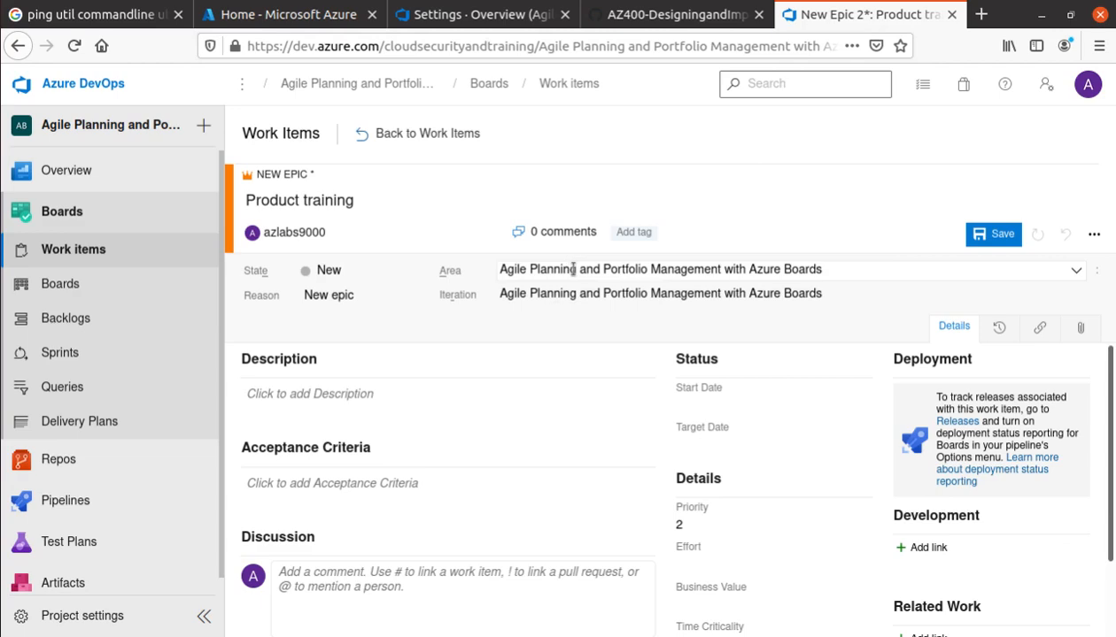
pyautogui.click(732, 7)
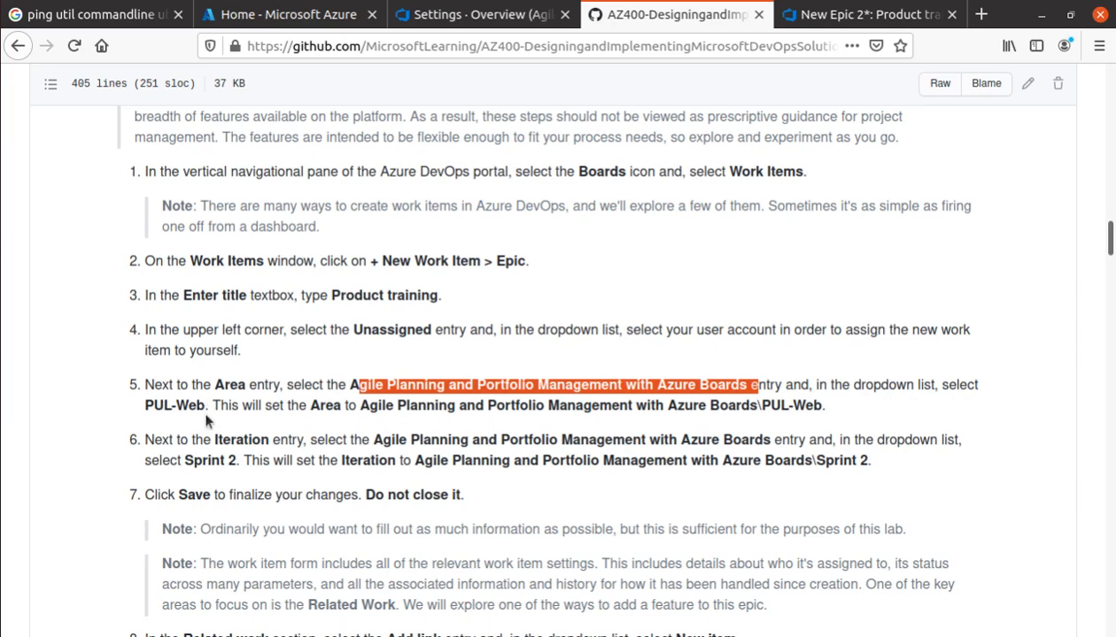
pyautogui.moveTo(205, 407); pyautogui.dragTo(112, 404)
pyautogui.click(832, 18)
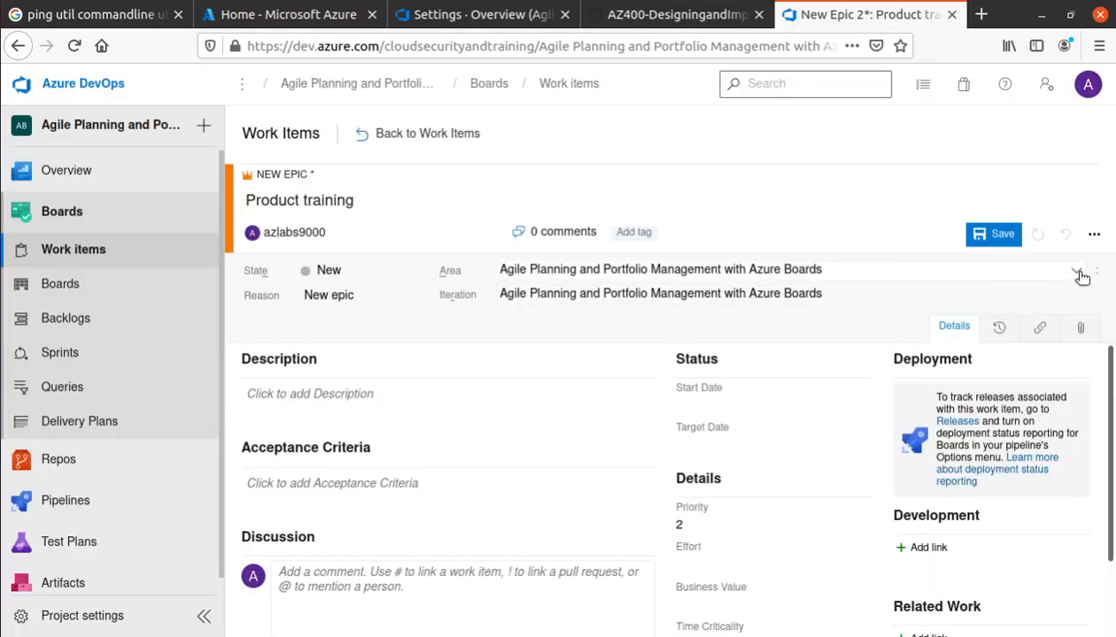
pyautogui.click(1076, 271)
pyautogui.click(576, 357)
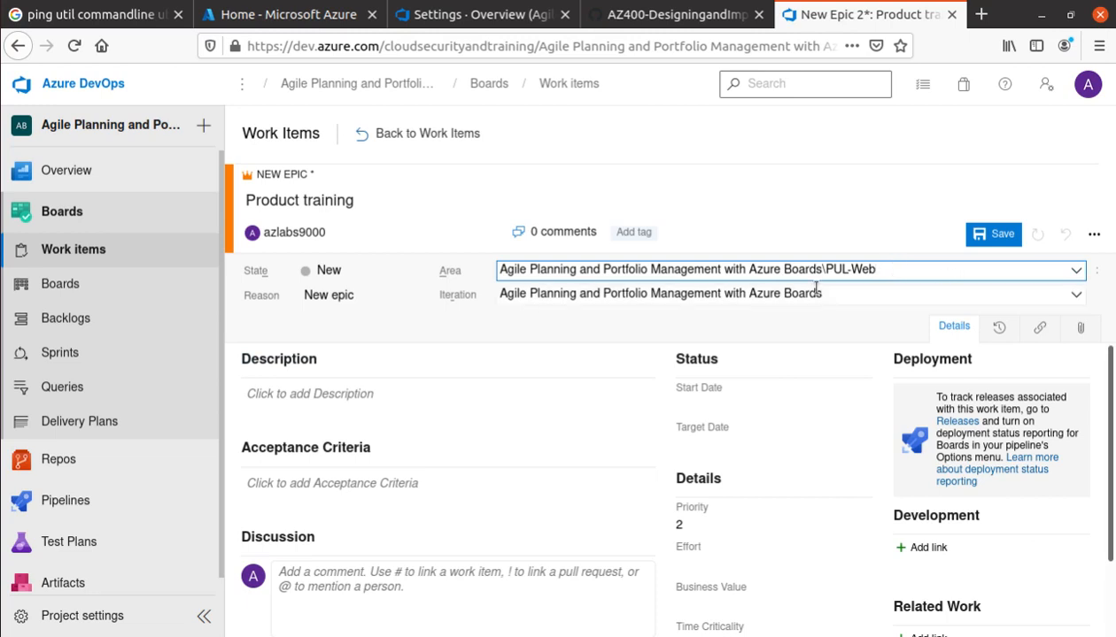
pyautogui.moveTo(825, 270); pyautogui.dragTo(887, 269)
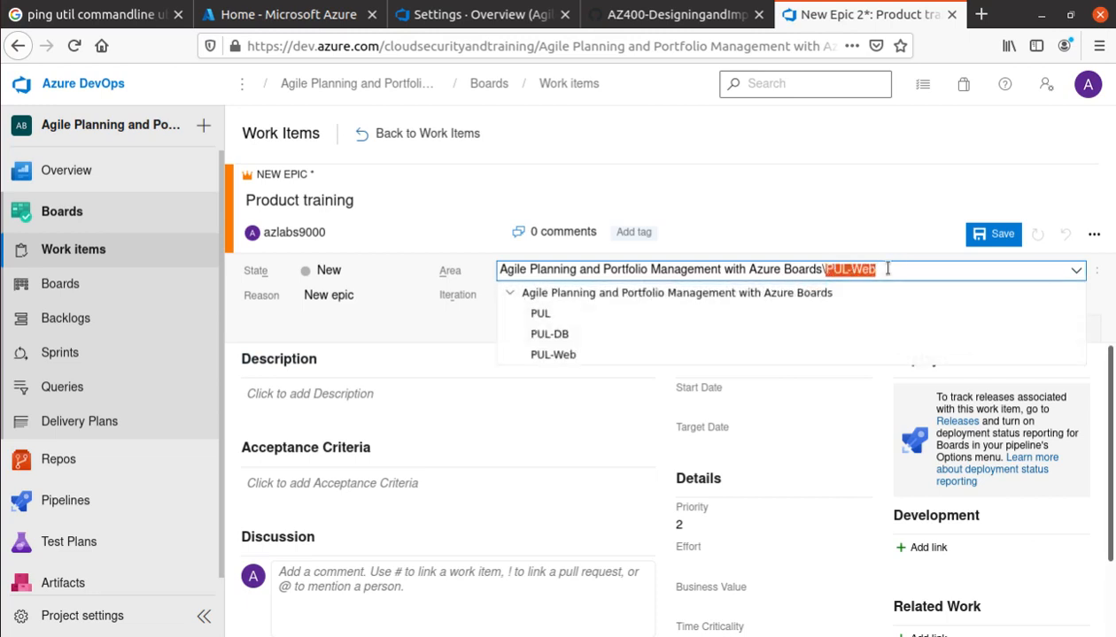
pyautogui.click(888, 230)
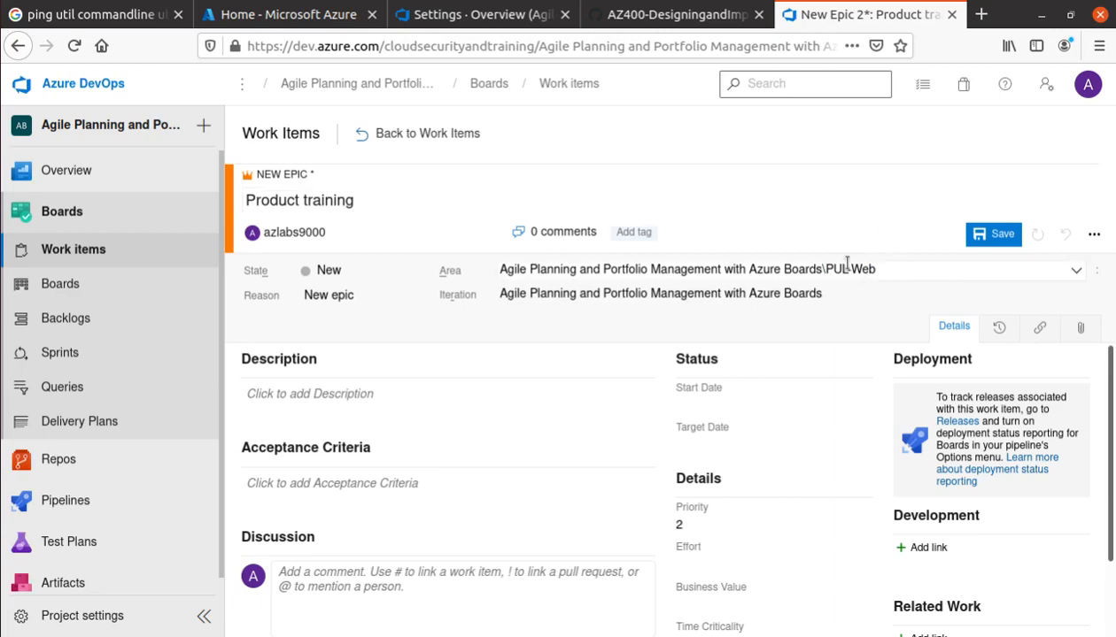
# Check step 6 of the lab guide and set the epic's Iteration to Agile Planning and Portfolio Management with Azure Boards\Sprint 2
pyautogui.click(673, 14)
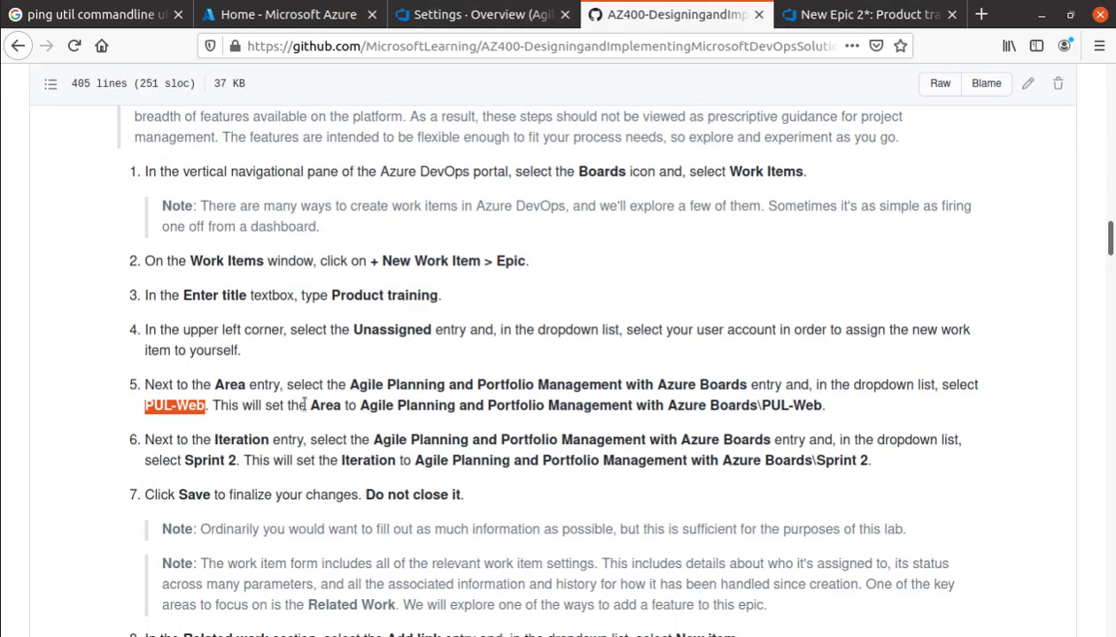
pyautogui.moveTo(365, 405); pyautogui.dragTo(819, 425)
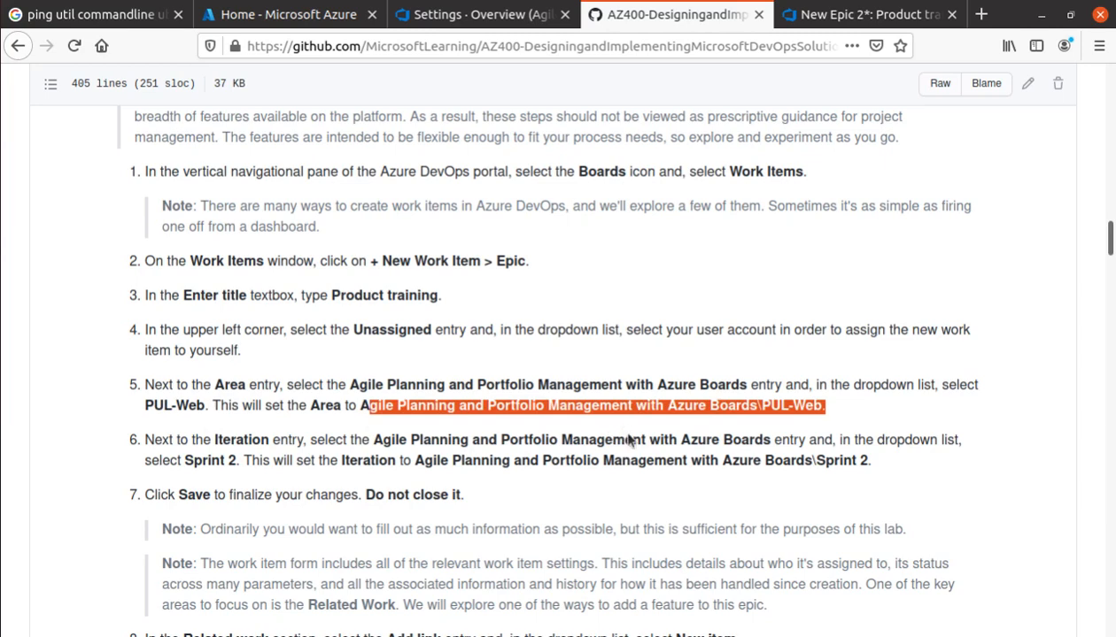
pyautogui.scroll(-3, 610, 433)
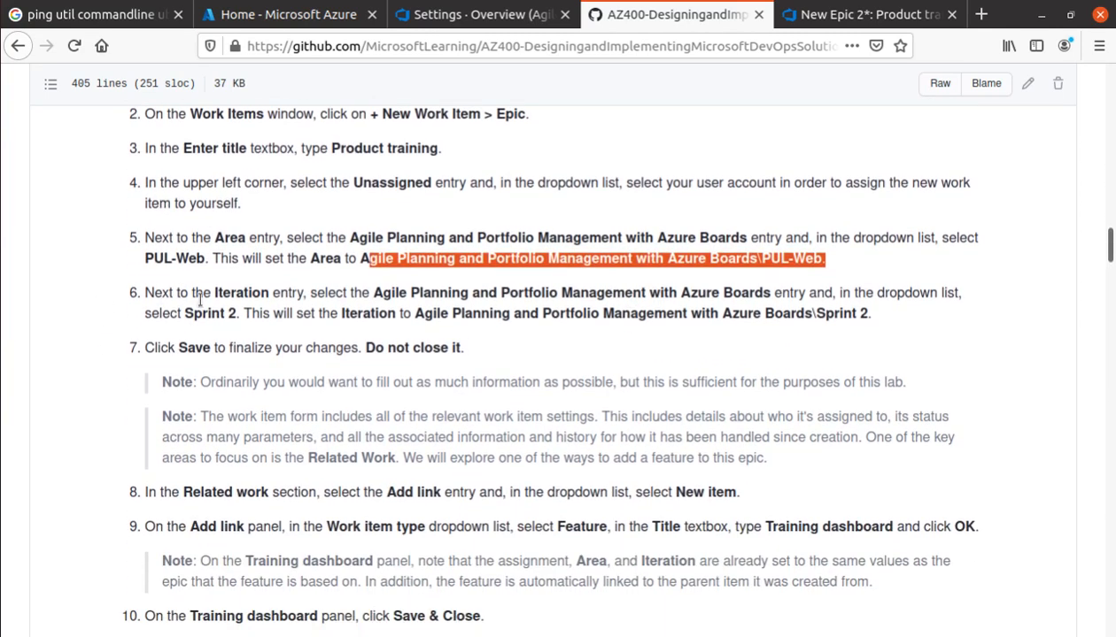
pyautogui.moveTo(375, 293); pyautogui.dragTo(771, 293)
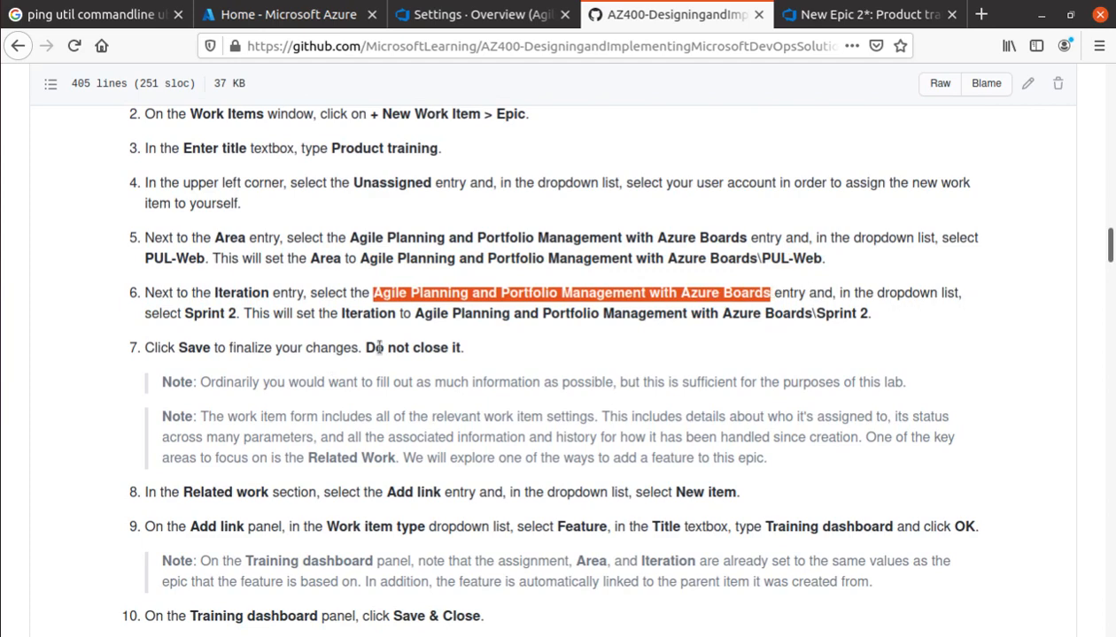
pyautogui.click(872, 21)
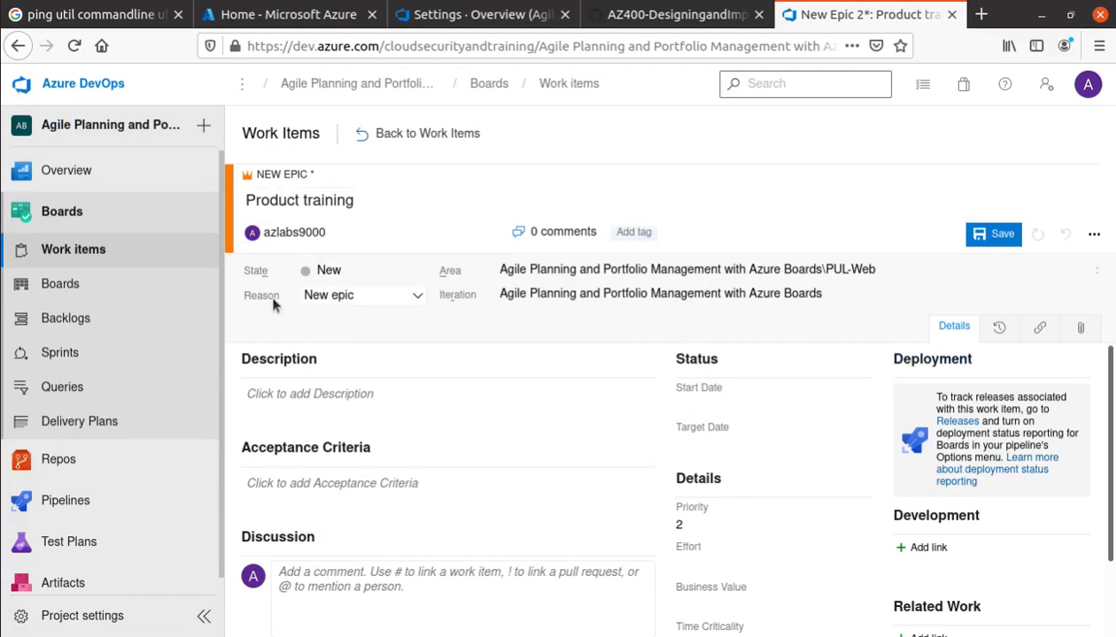
pyautogui.click(923, 293)
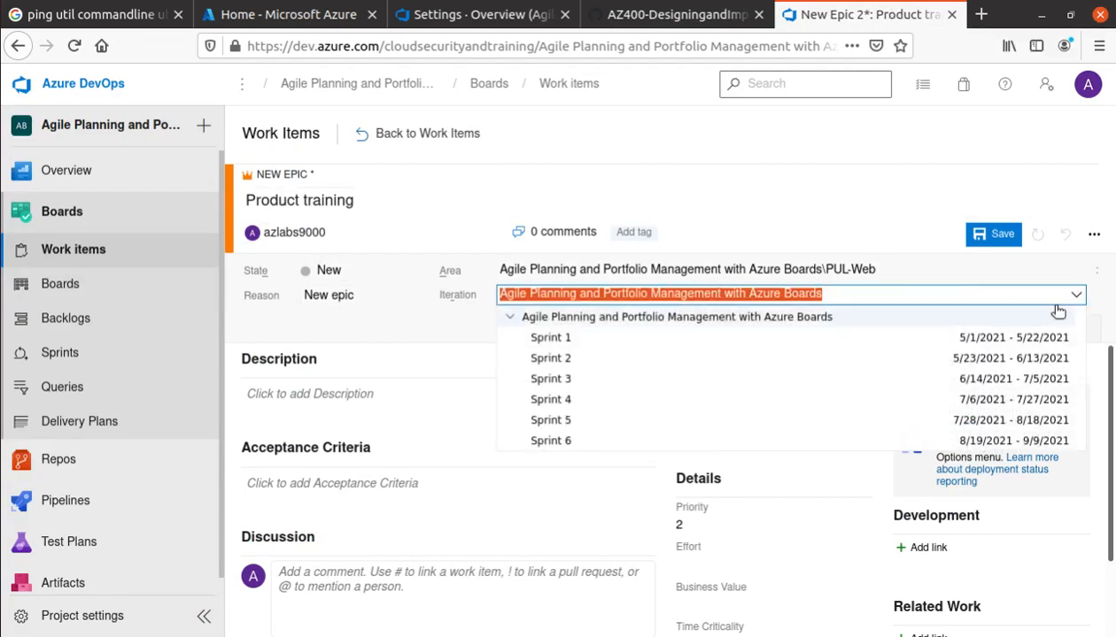
pyautogui.click(551, 359)
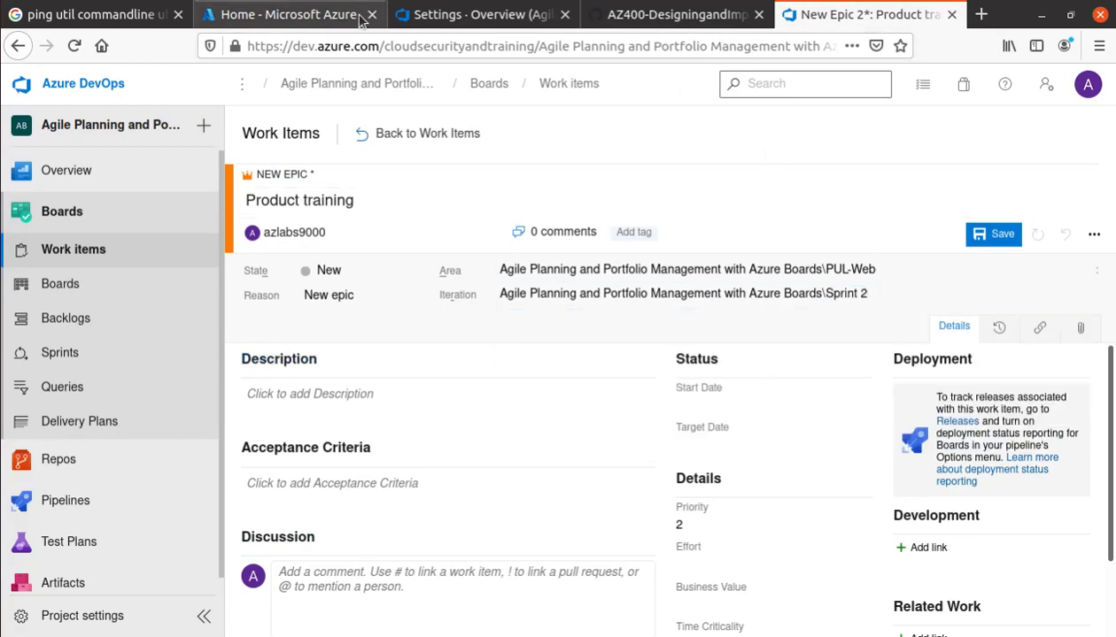
# Read step 7 of the lab guide and save the Product training epic without closing it
pyautogui.click(649, 16)
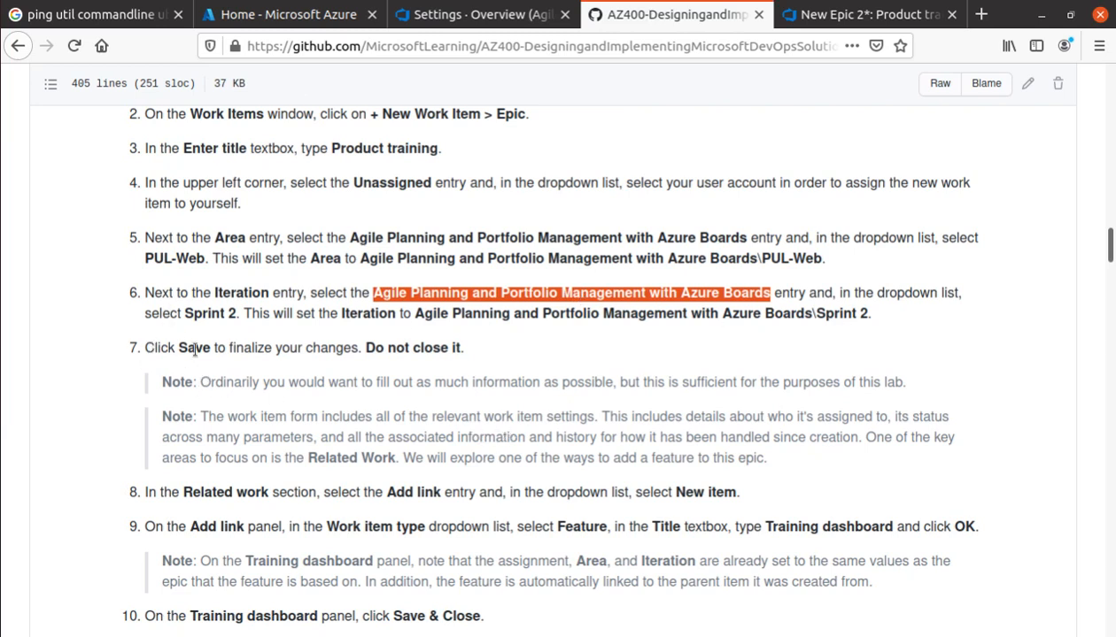
pyautogui.moveTo(366, 353); pyautogui.dragTo(500, 358)
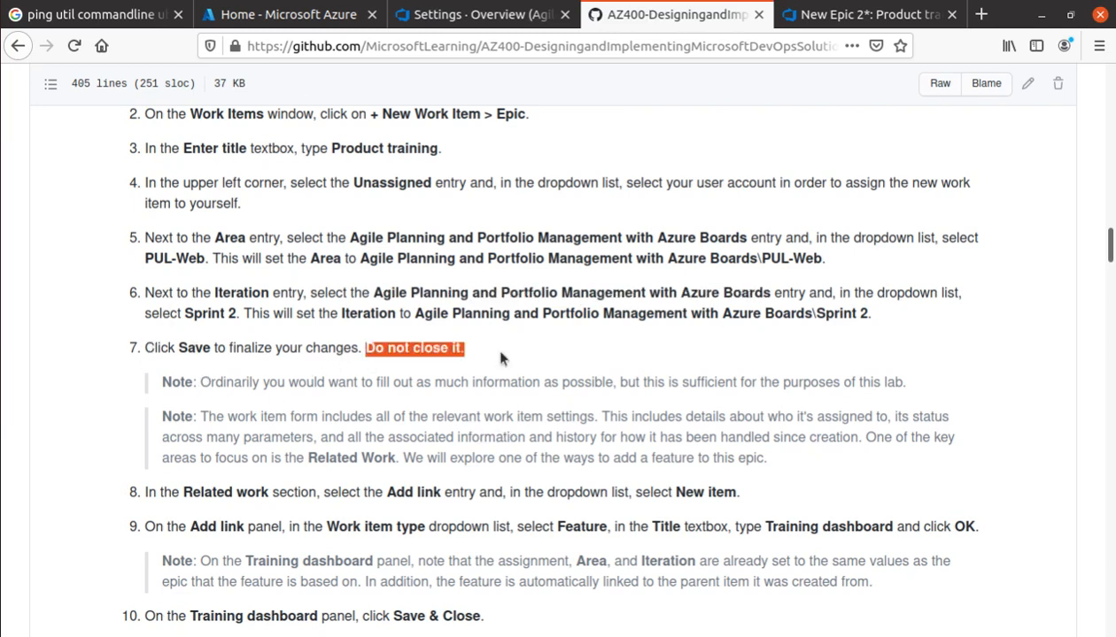
pyautogui.click(817, 18)
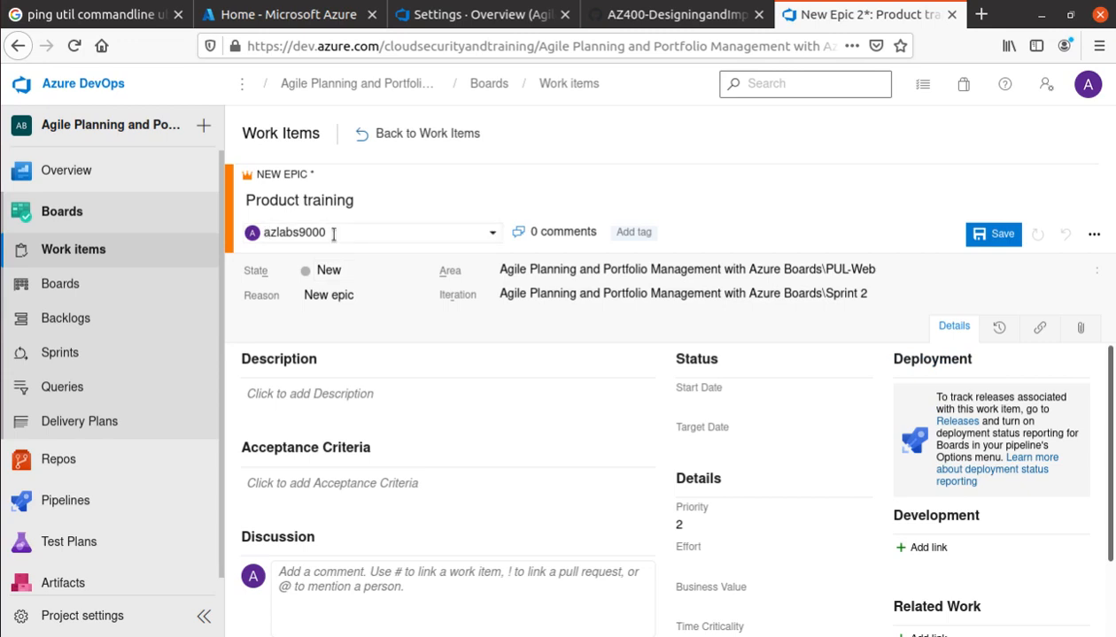
pyautogui.moveTo(245, 200); pyautogui.dragTo(410, 201)
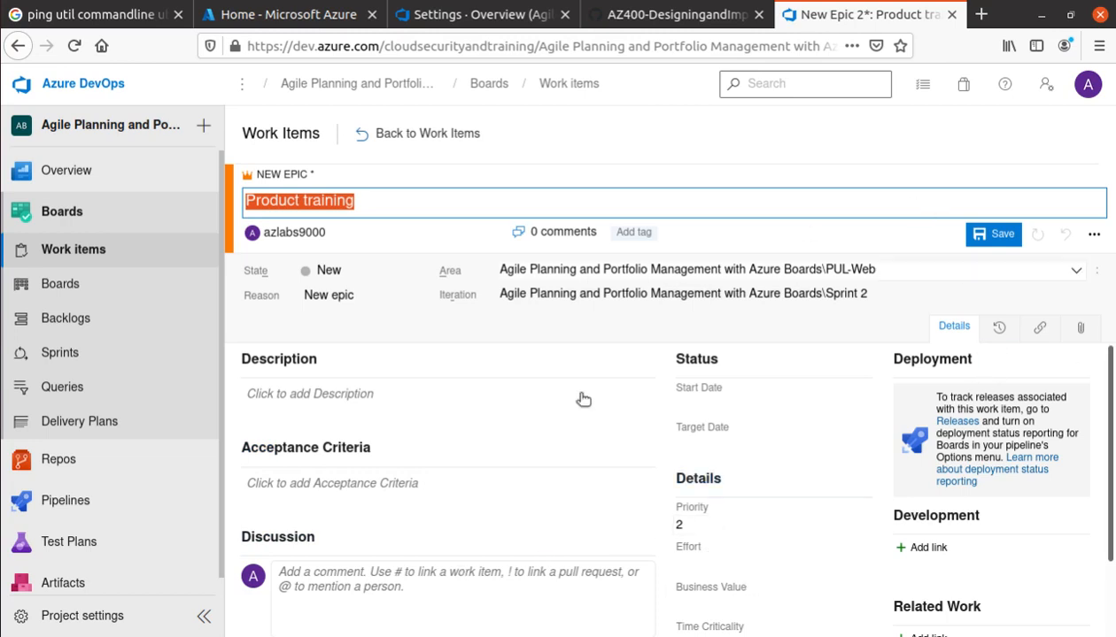
pyautogui.click(1004, 235)
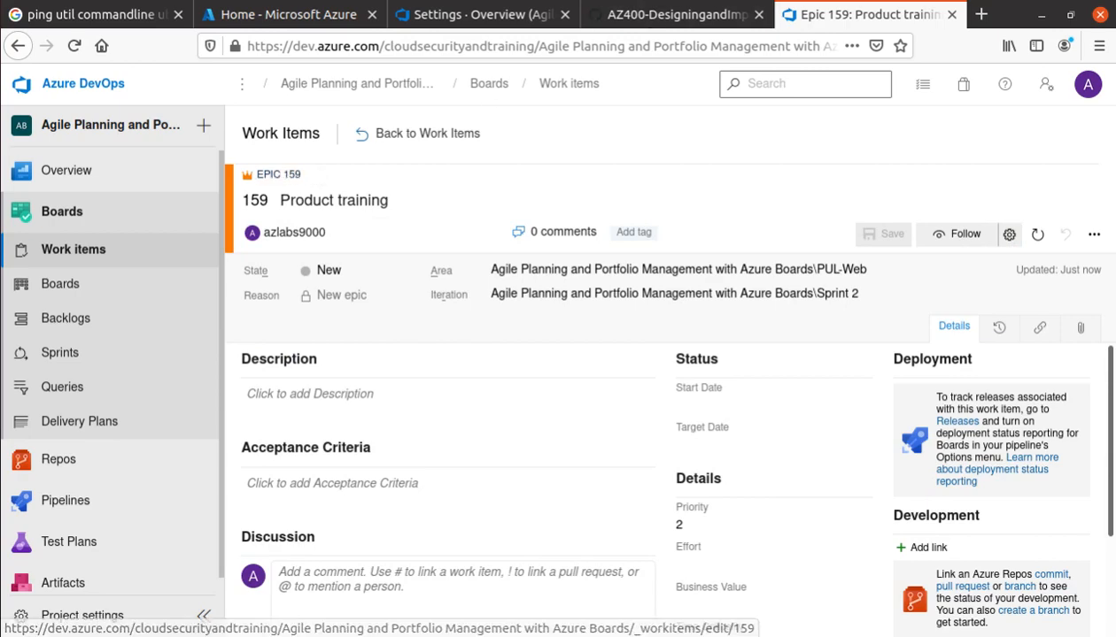
# Read the lab guide's notes on work item information and Related Work, plus step 8 on linking a new item
pyautogui.click(660, 15)
pyautogui.scroll(-4, 223, 483)
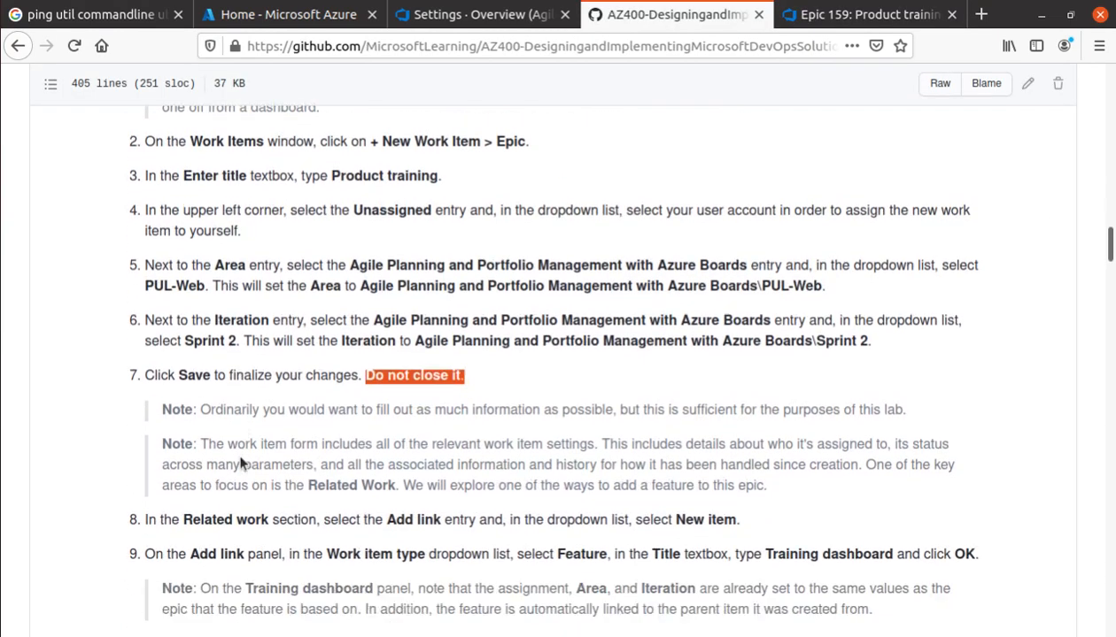
pyautogui.moveTo(202, 188); pyautogui.dragTo(572, 186)
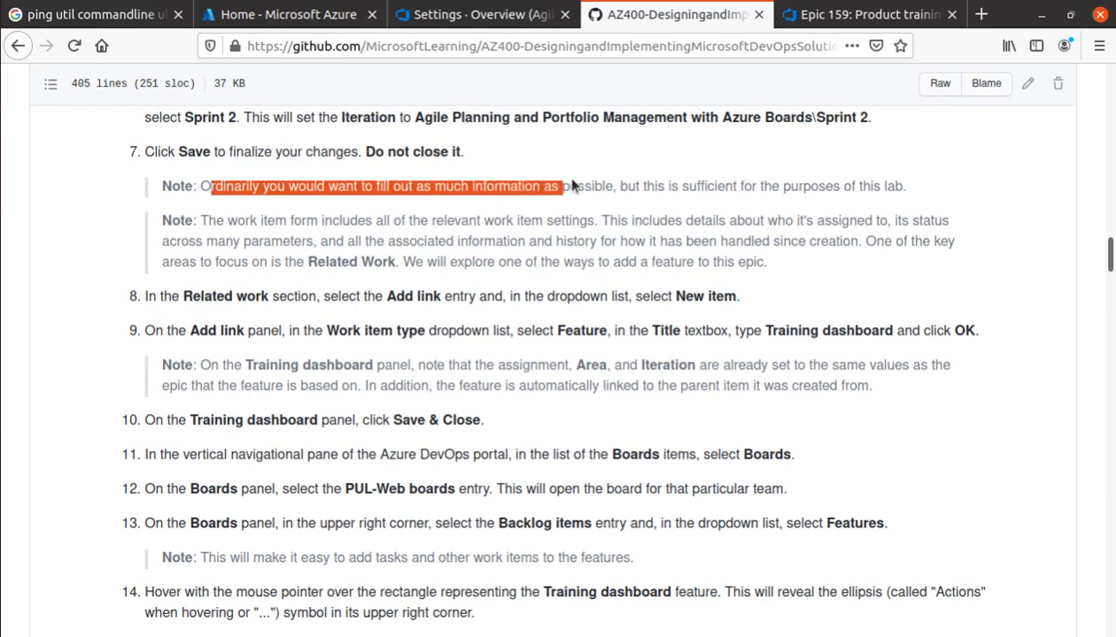
pyautogui.click(429, 186)
pyautogui.moveTo(422, 186); pyautogui.dragTo(929, 193)
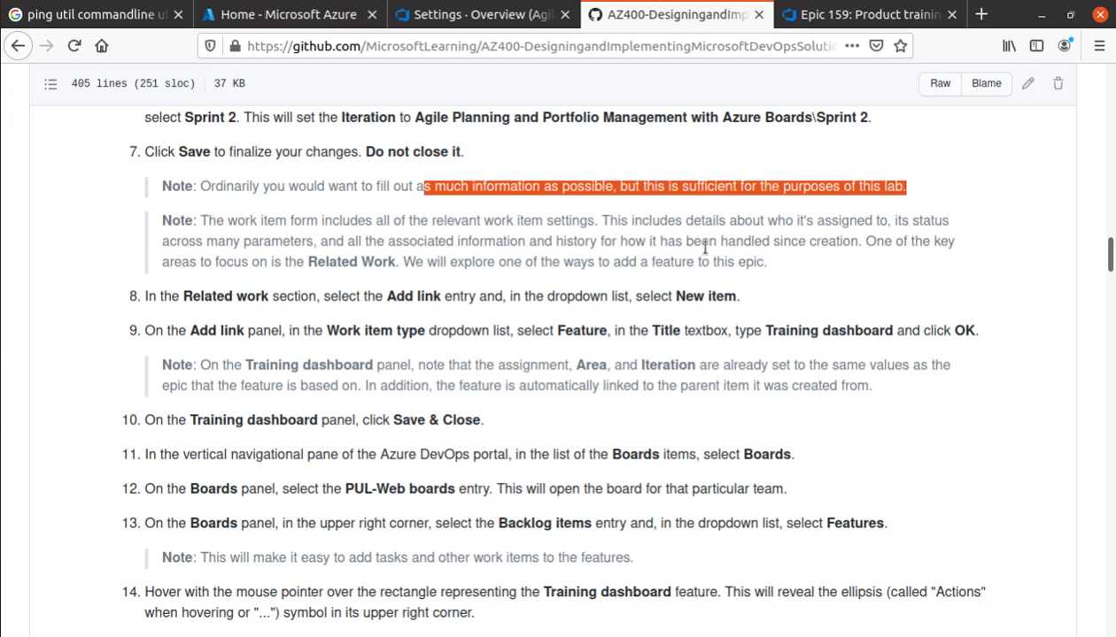
pyautogui.moveTo(890, 220); pyautogui.dragTo(584, 240)
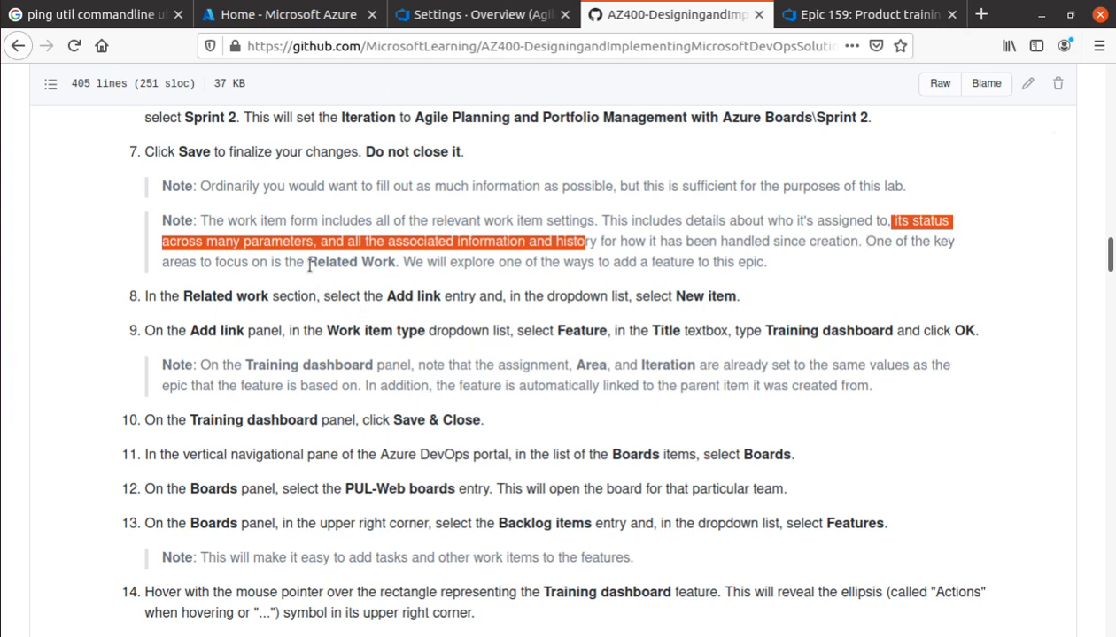
pyautogui.moveTo(304, 261); pyautogui.dragTo(402, 261)
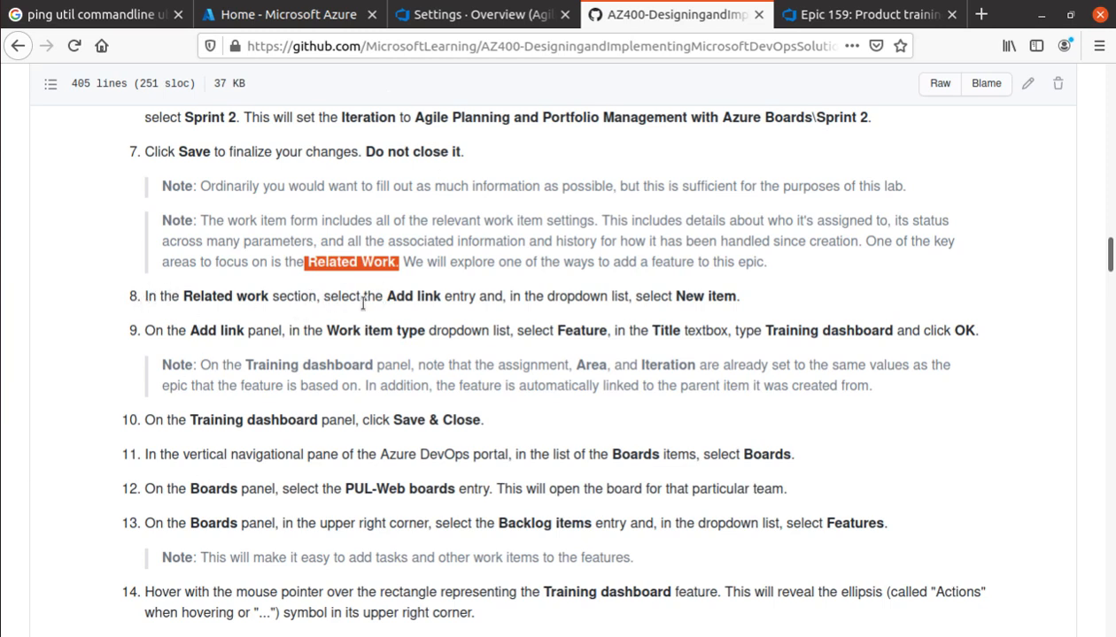
pyautogui.moveTo(387, 296); pyautogui.dragTo(744, 297)
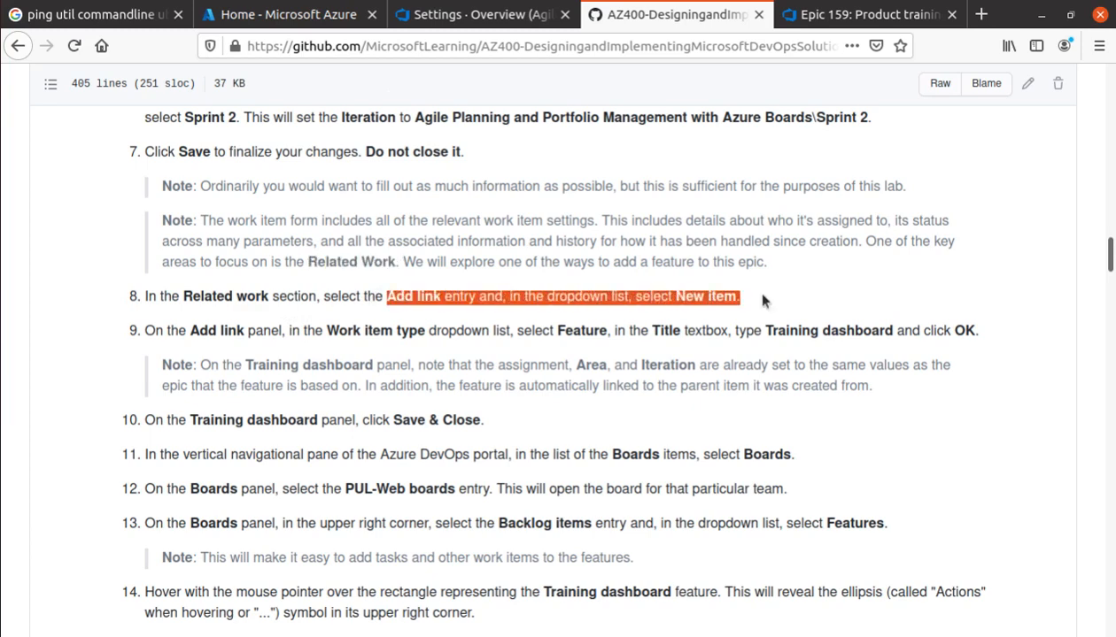
# Switch back to Azure DevOps and start adding a link to a new item in the epic's Related Work section
pyautogui.click(854, 14)
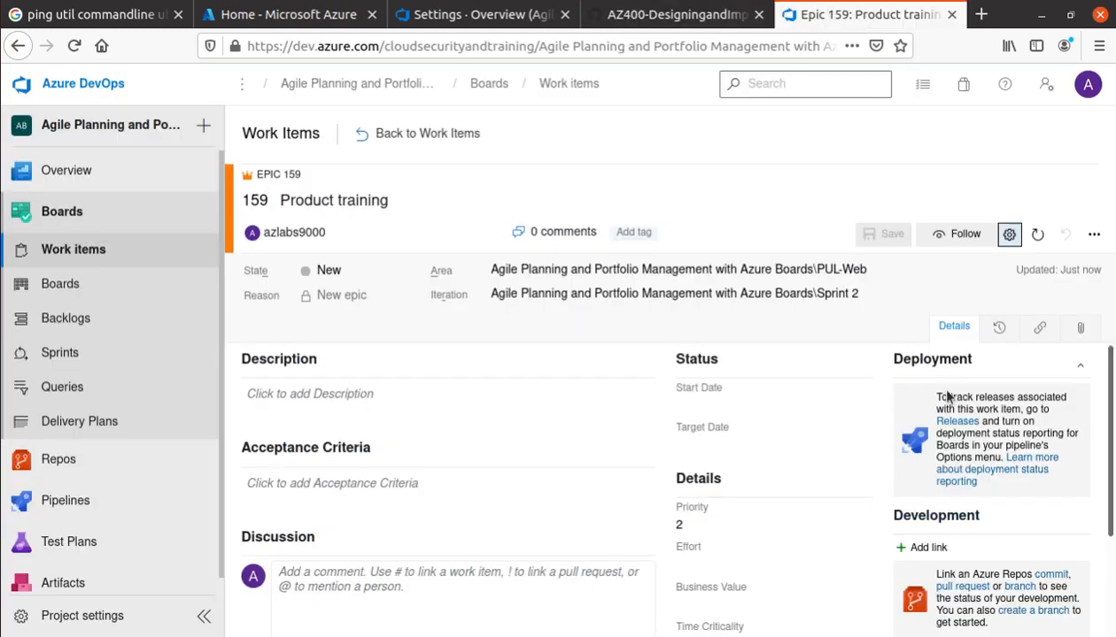
pyautogui.scroll(-3, 941, 463)
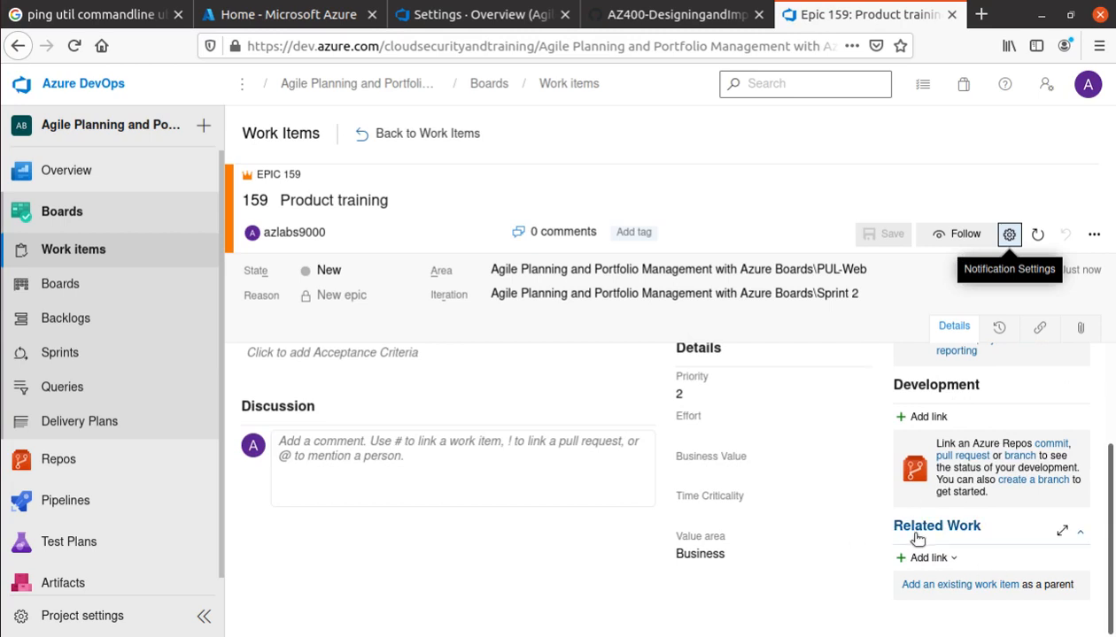
pyautogui.click(926, 558)
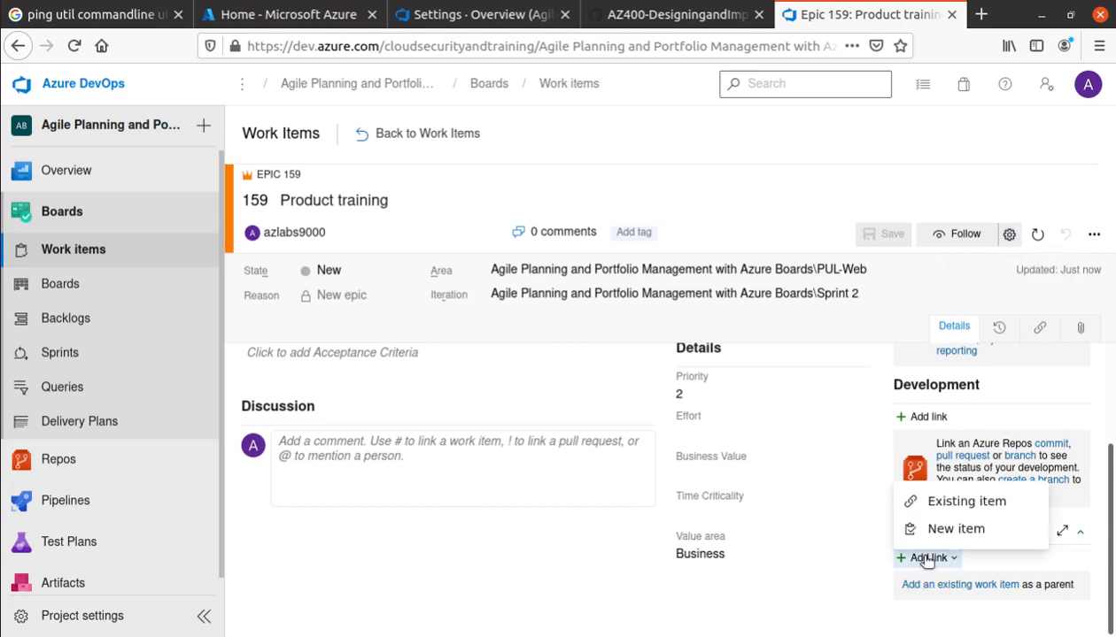
pyautogui.click(987, 531)
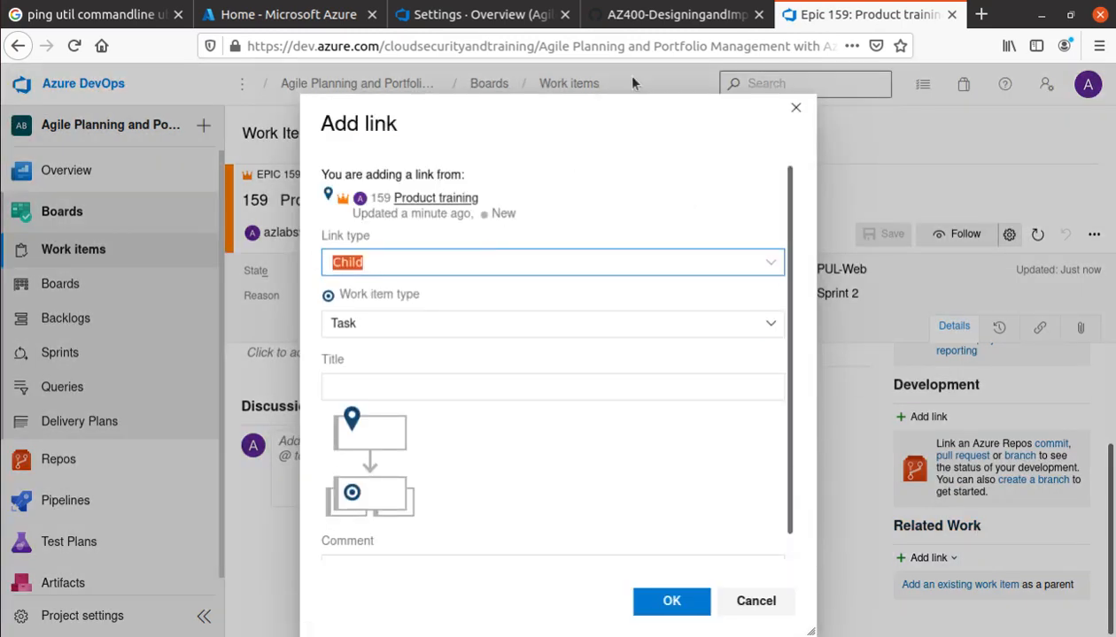
# Copy the feature title "Training dashboard" from step 9 of the lab guide
pyautogui.click(655, 15)
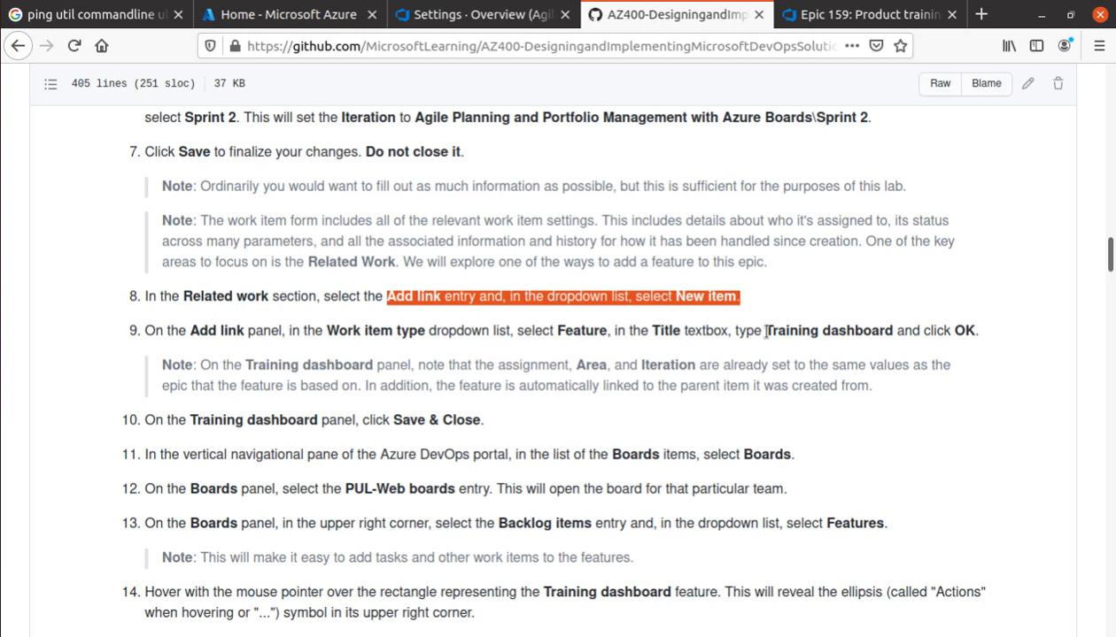
pyautogui.moveTo(767, 330); pyautogui.dragTo(891, 333)
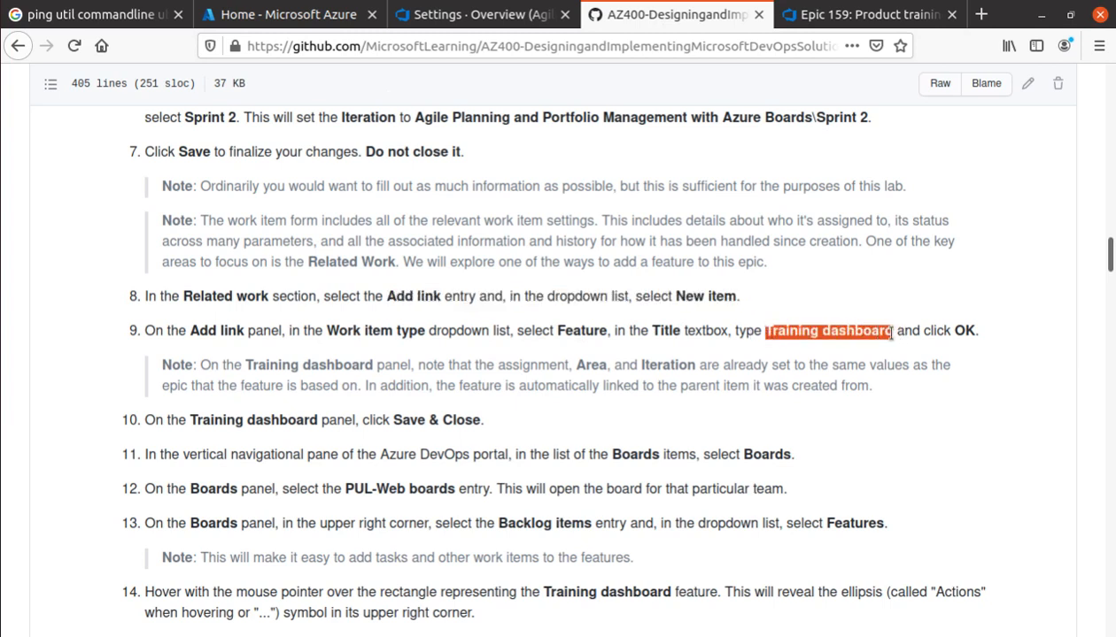
pyautogui.rightClick(864, 326)
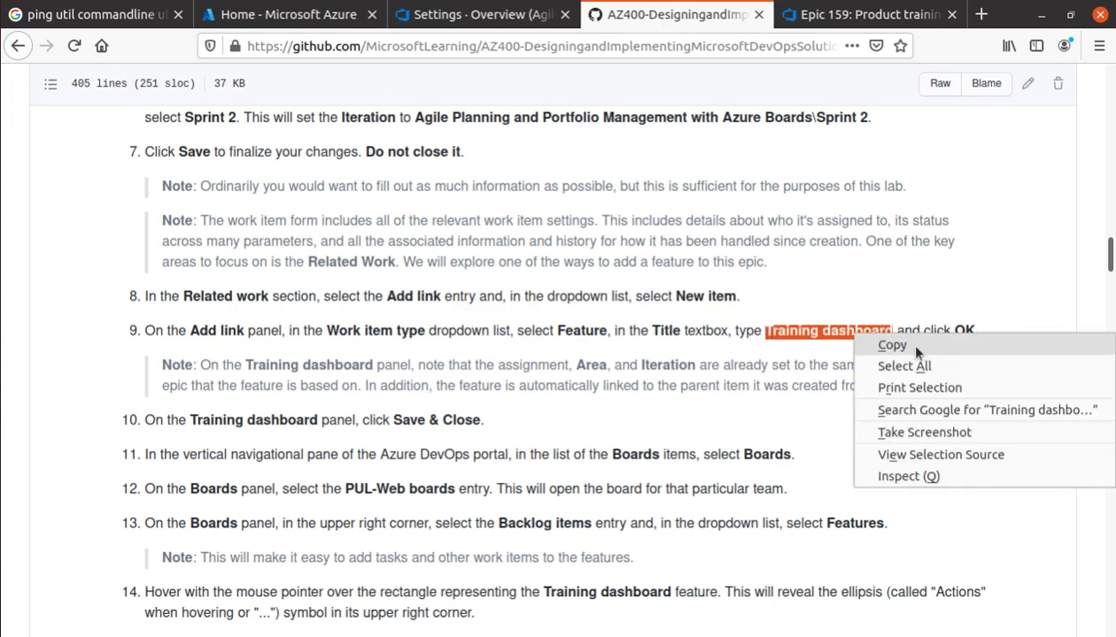
pyautogui.click(900, 340)
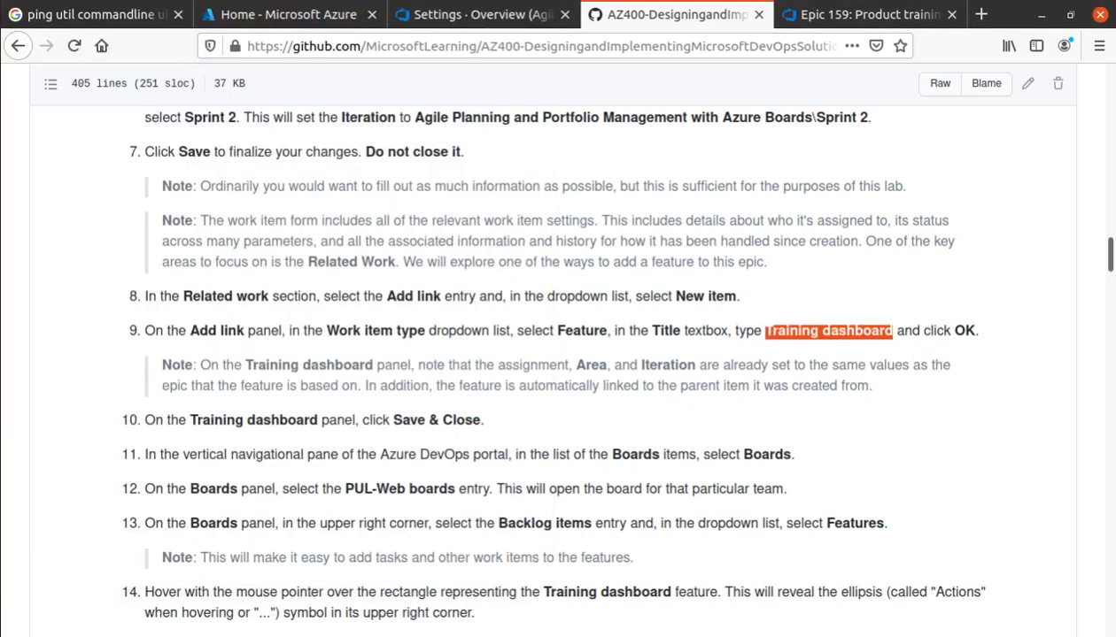
# Switch back to Azure DevOps and create the epic's linked child item as a Feature titled "Training dashboard"
pyautogui.click(863, 14)
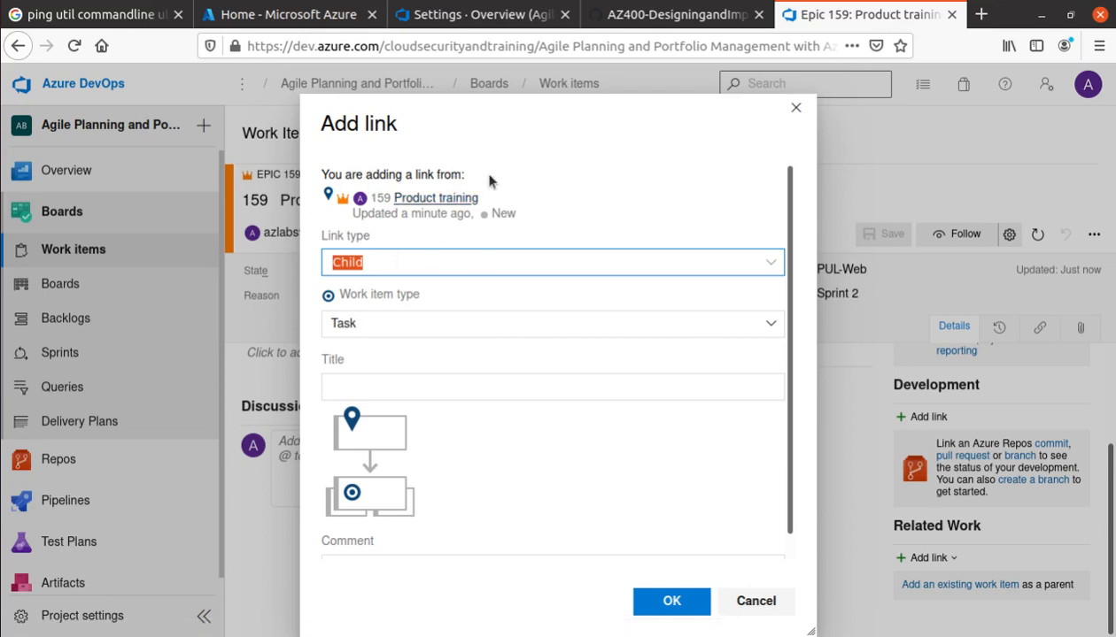
pyautogui.click(772, 326)
pyautogui.click(363, 407)
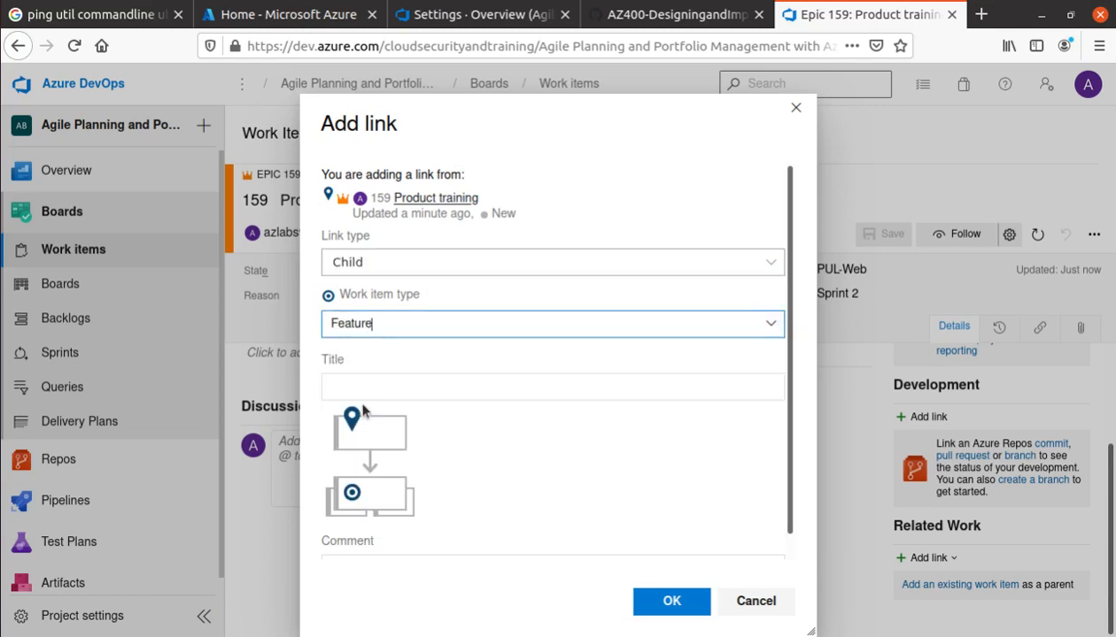
pyautogui.click(428, 385)
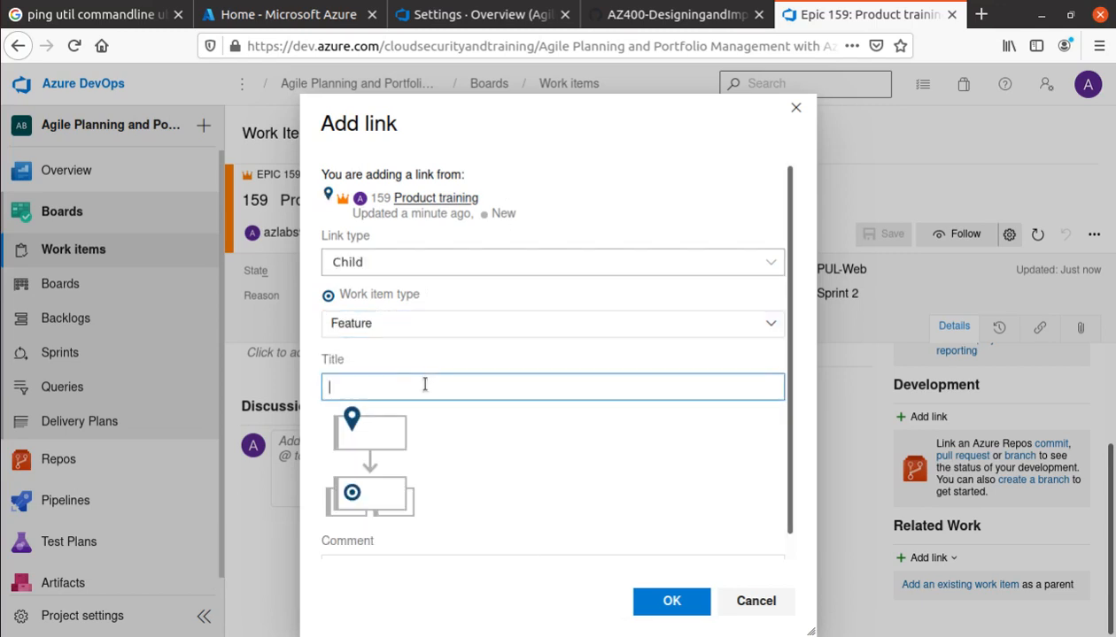
pyautogui.hotkey('ctrl', 'v')
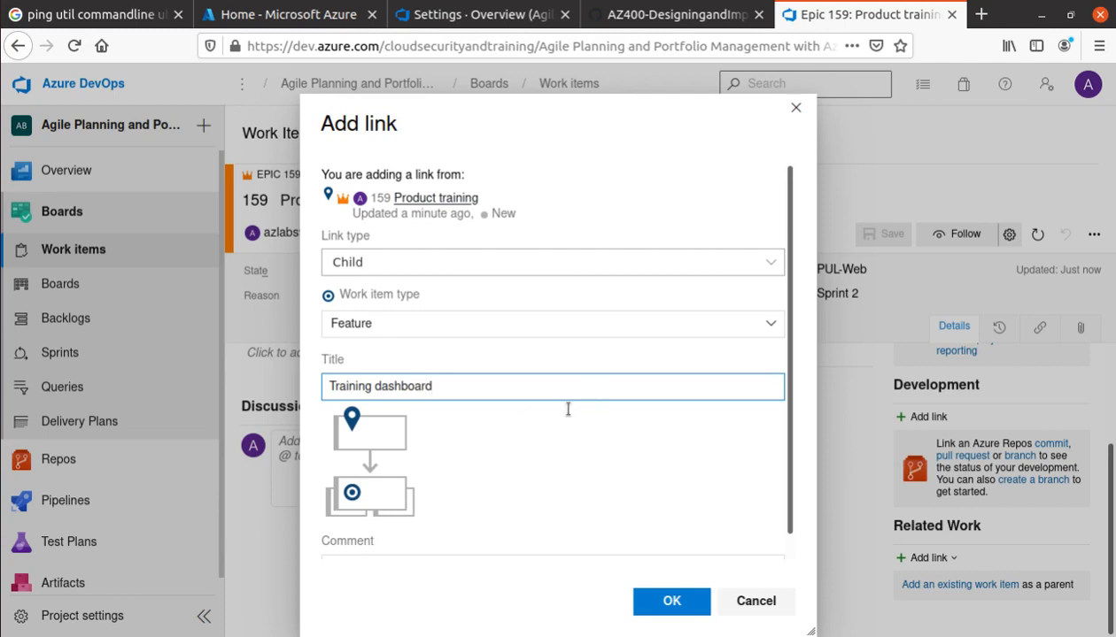
pyautogui.click(660, 15)
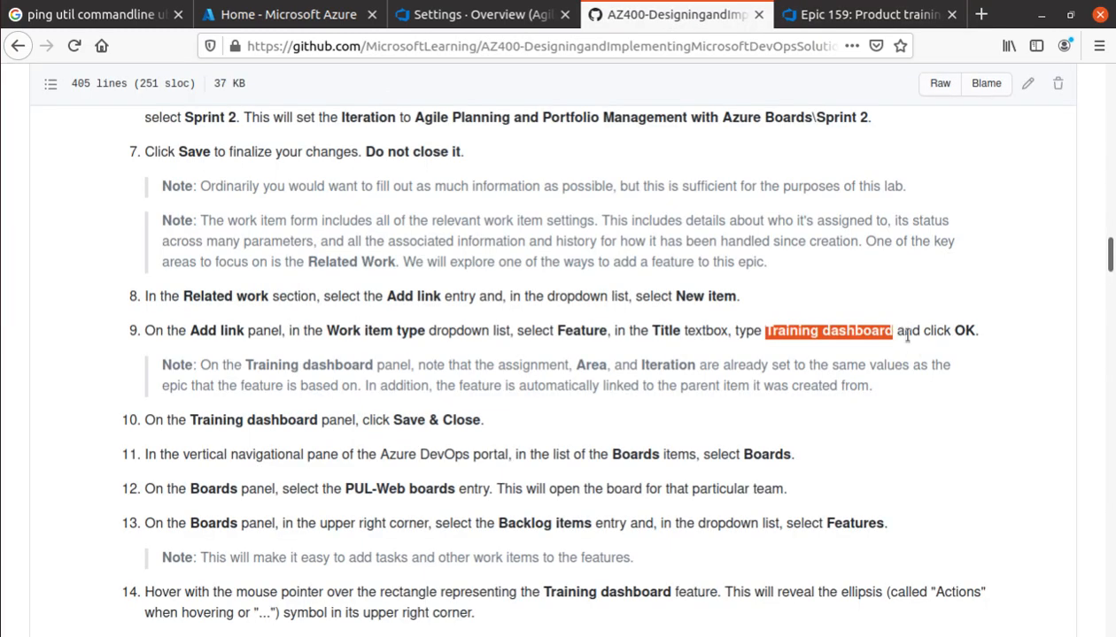
pyautogui.click(876, 16)
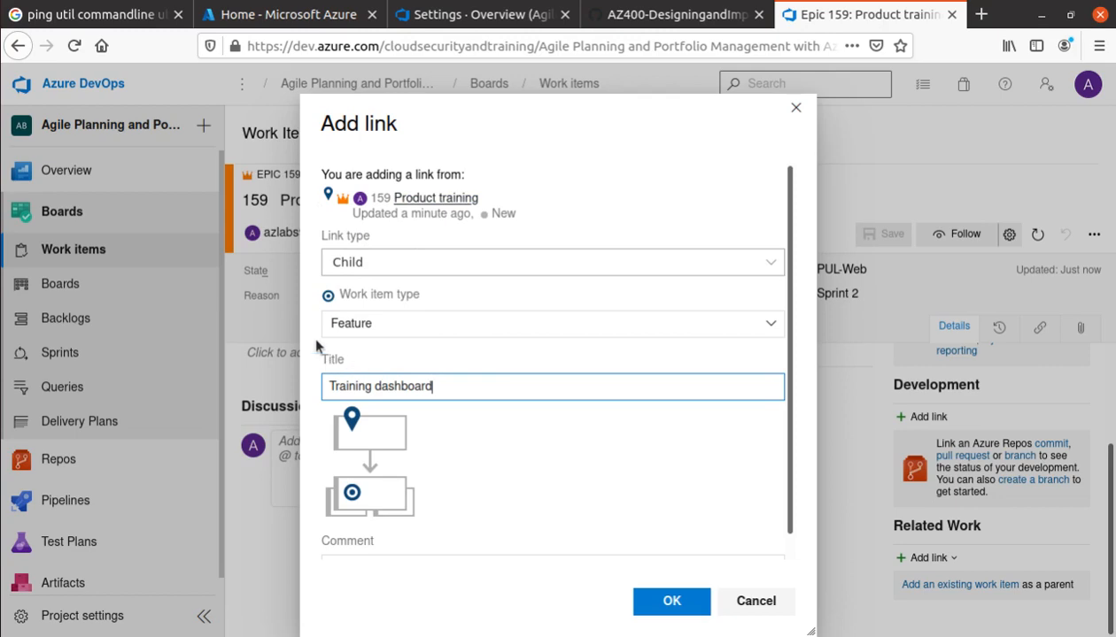
pyautogui.scroll(-1, 668, 527)
pyautogui.click(694, 603)
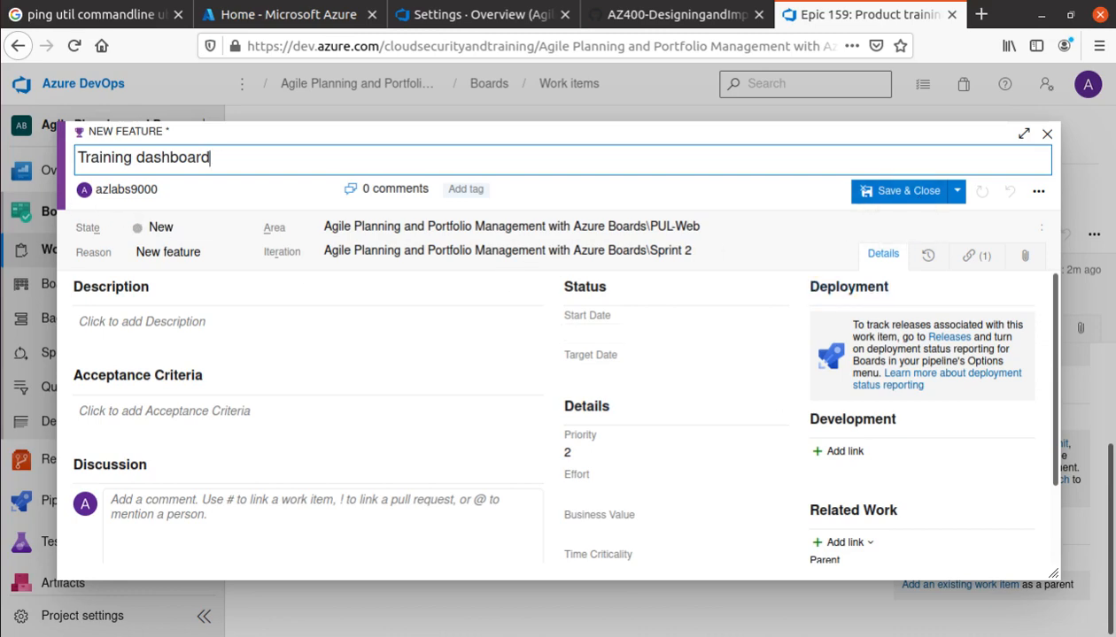
pyautogui.click(0, 208)
pyautogui.click(252, 78)
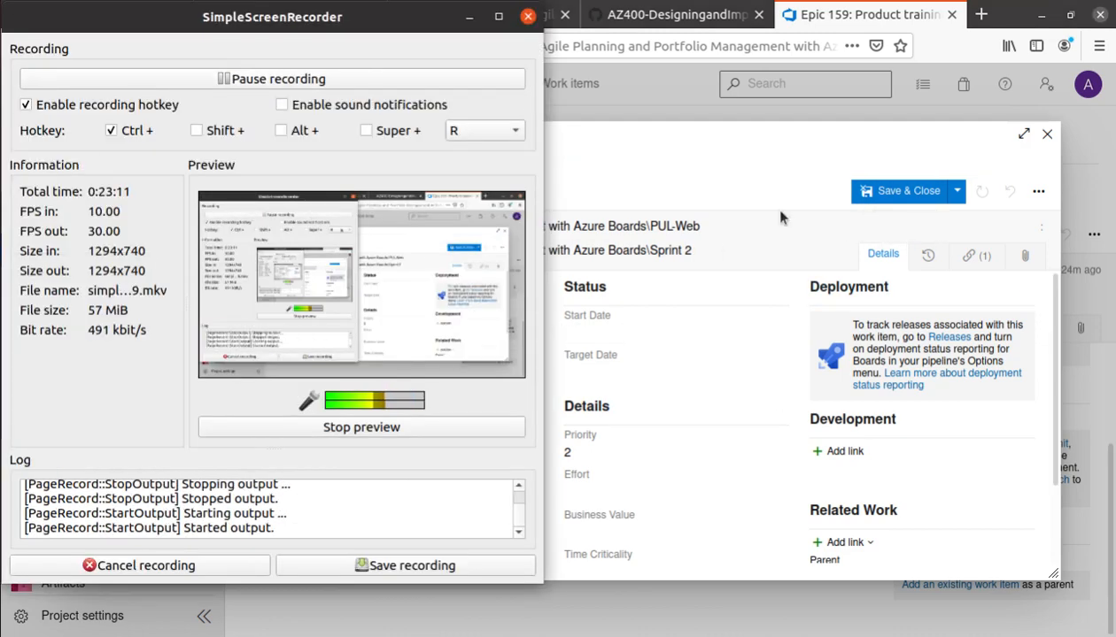
pyautogui.click(651, 163)
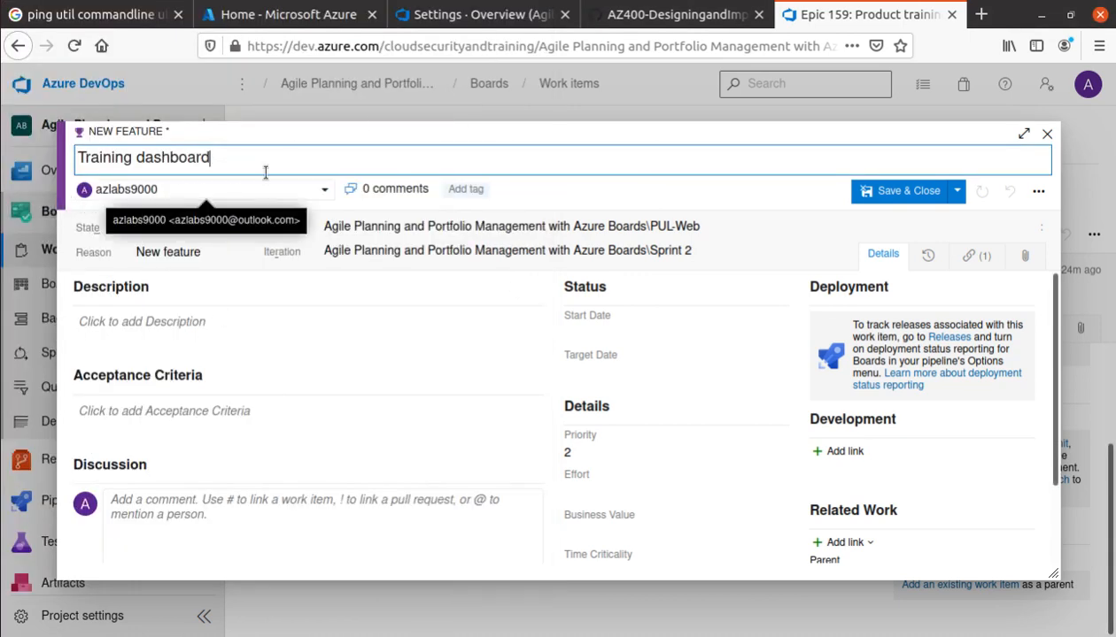
# Read the lab guide's note under step 9 and check the new feature's assignment, Area and Iteration against it
pyautogui.click(644, 14)
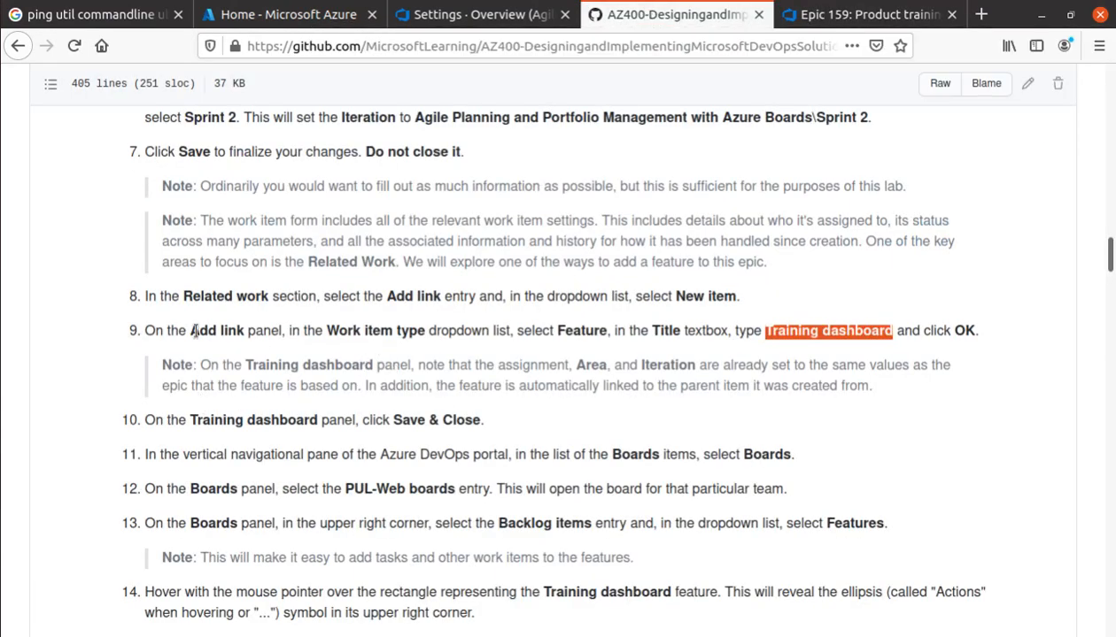
pyautogui.doubleClick(596, 333)
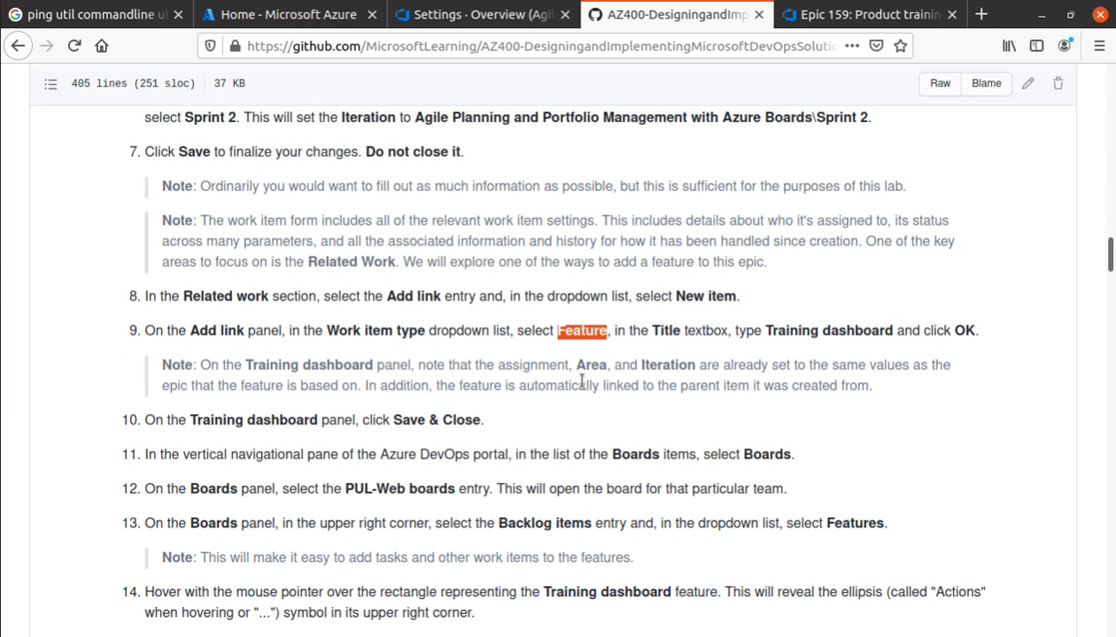
pyautogui.moveTo(573, 365); pyautogui.dragTo(859, 416)
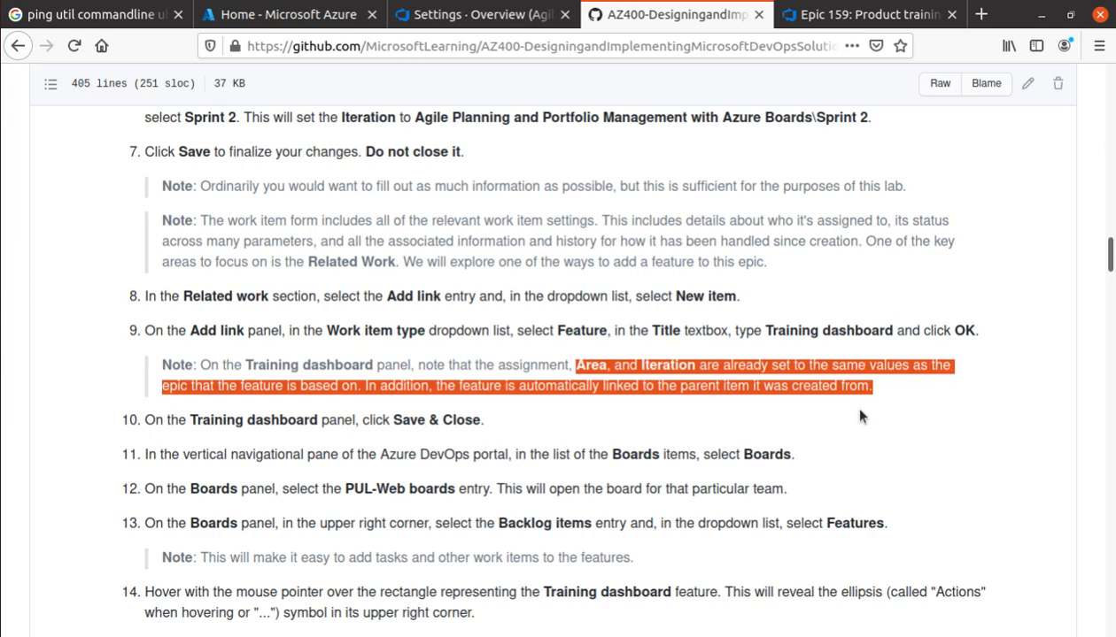
pyautogui.click(837, 20)
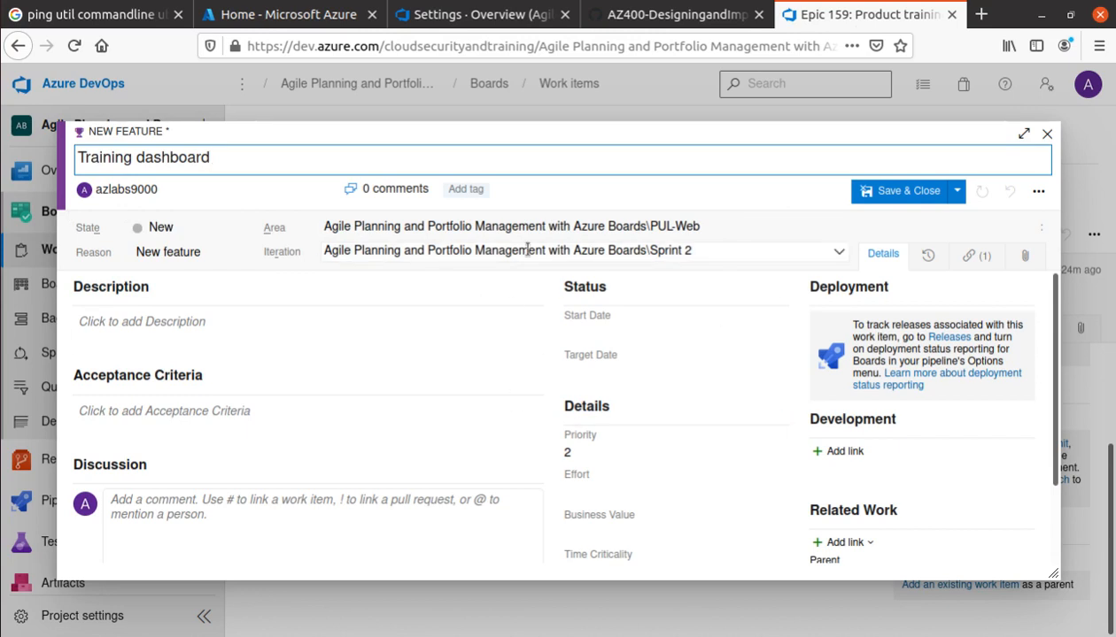
# Read step 10 of the lab guide, and save and close the Training dashboard feature in Azure DevOps
pyautogui.click(656, 22)
pyautogui.scroll(-1, 151, 399)
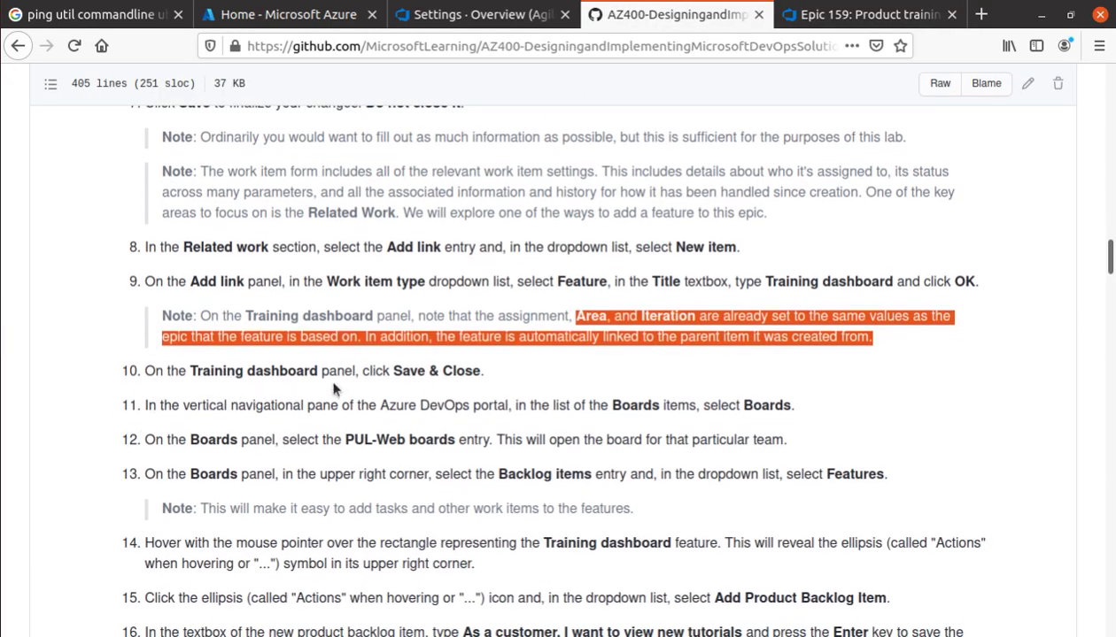
pyautogui.click(866, 15)
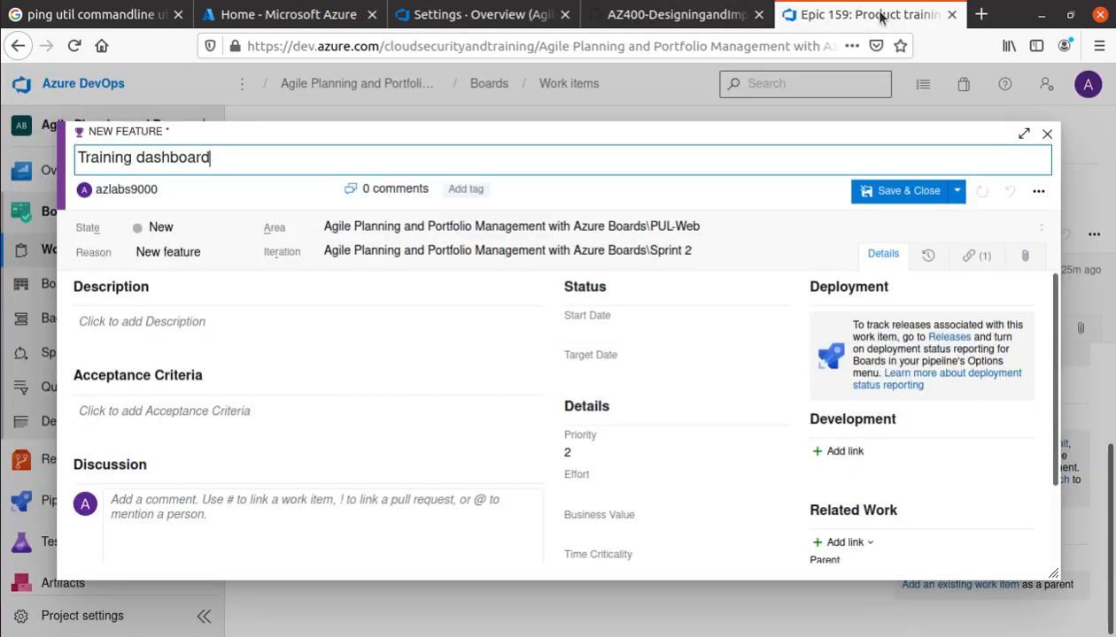
pyautogui.click(907, 191)
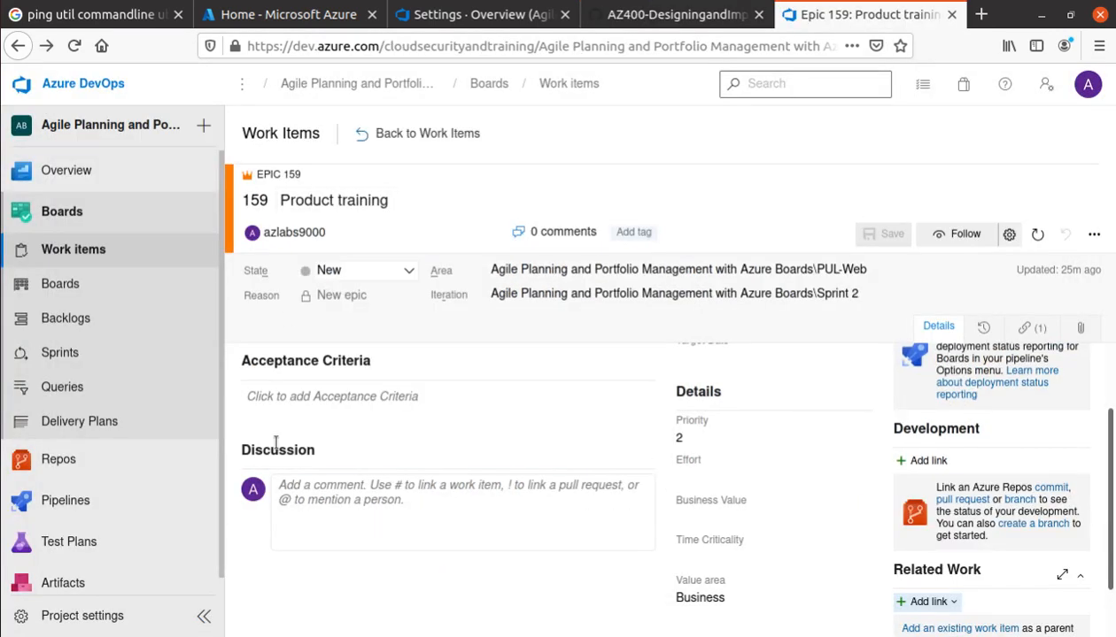
# Read step 11 of the lab guide and open the project's list of boards in Azure DevOps
pyautogui.click(663, 18)
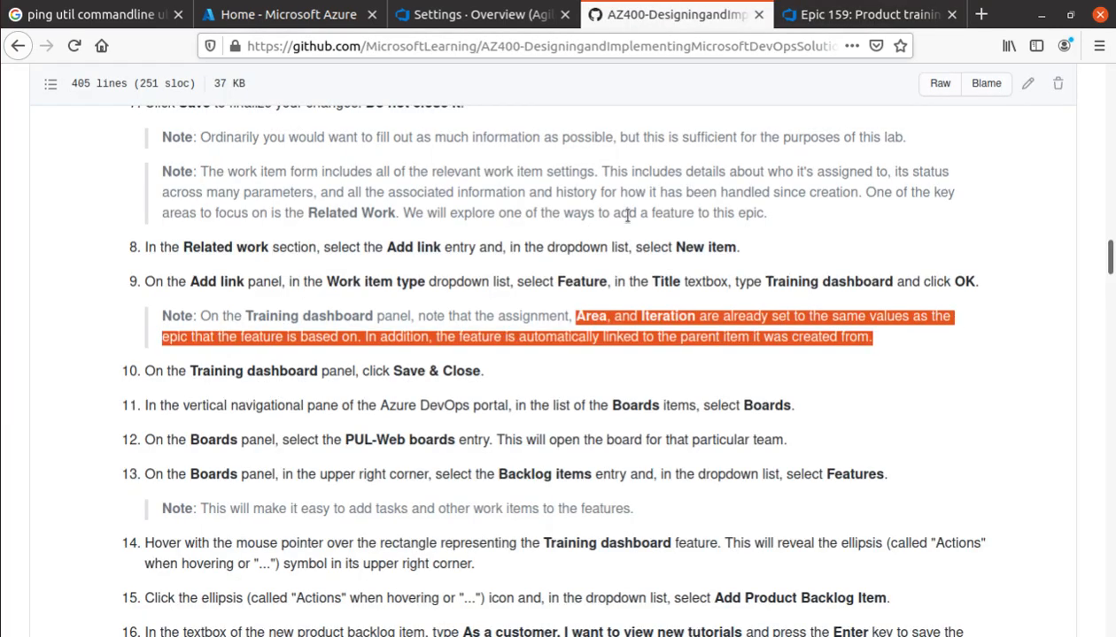
pyautogui.tripleClick(269, 370)
pyautogui.scroll(-3, 279, 370)
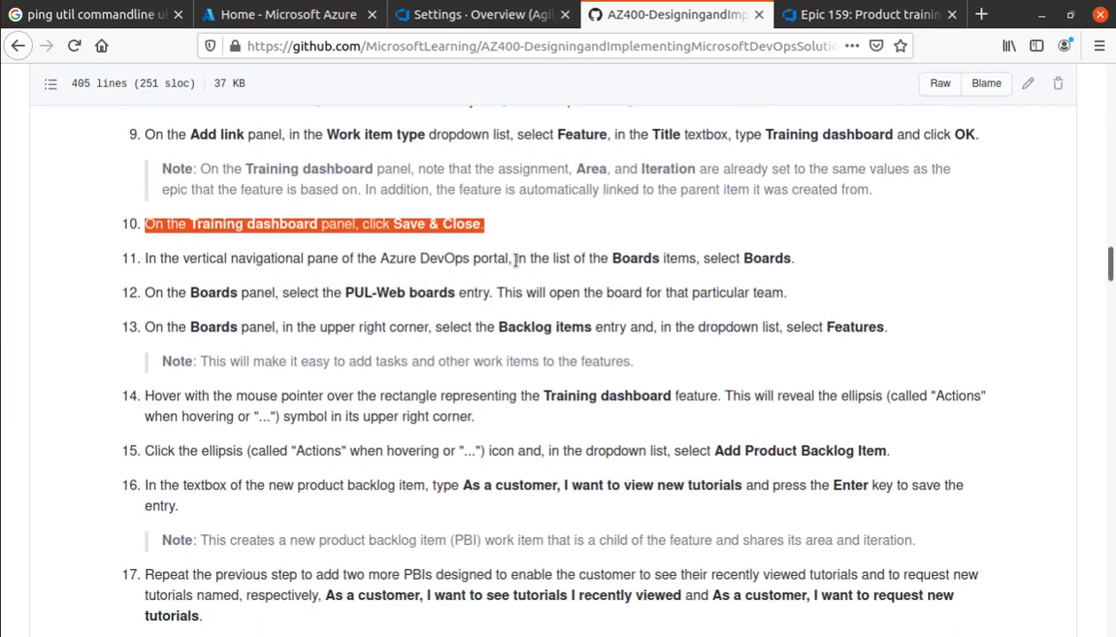
pyautogui.doubleClick(653, 259)
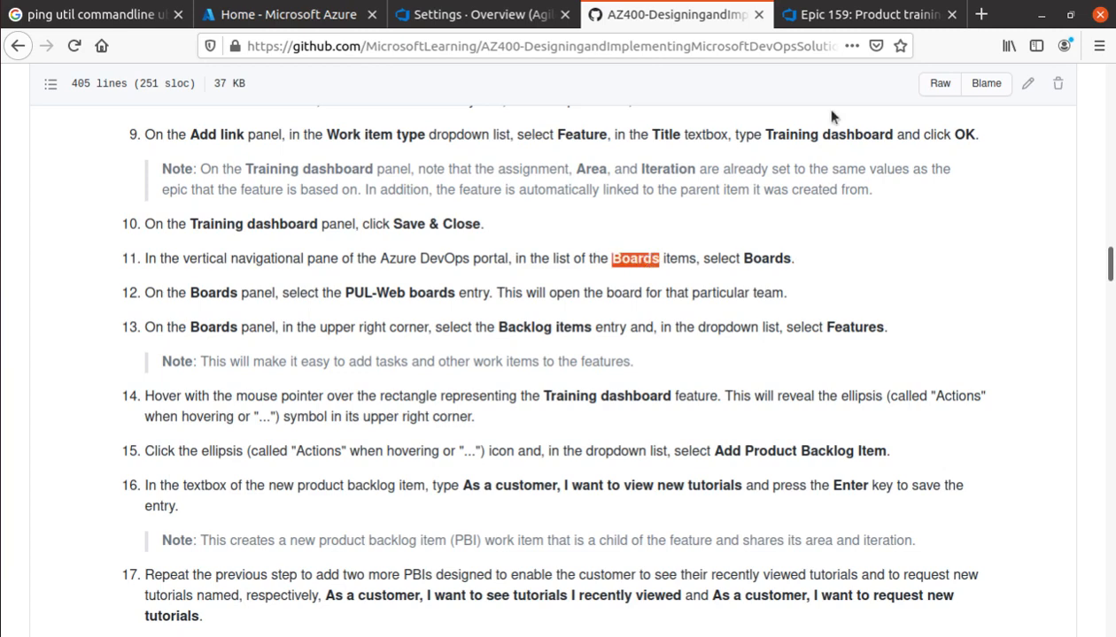
pyautogui.click(857, 23)
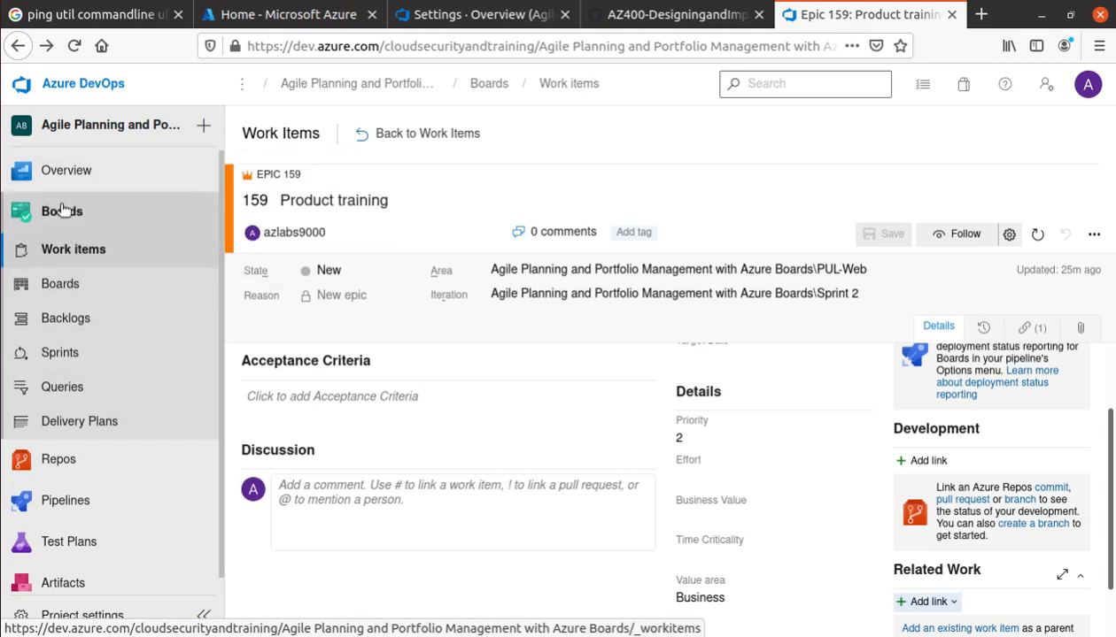
pyautogui.click(82, 288)
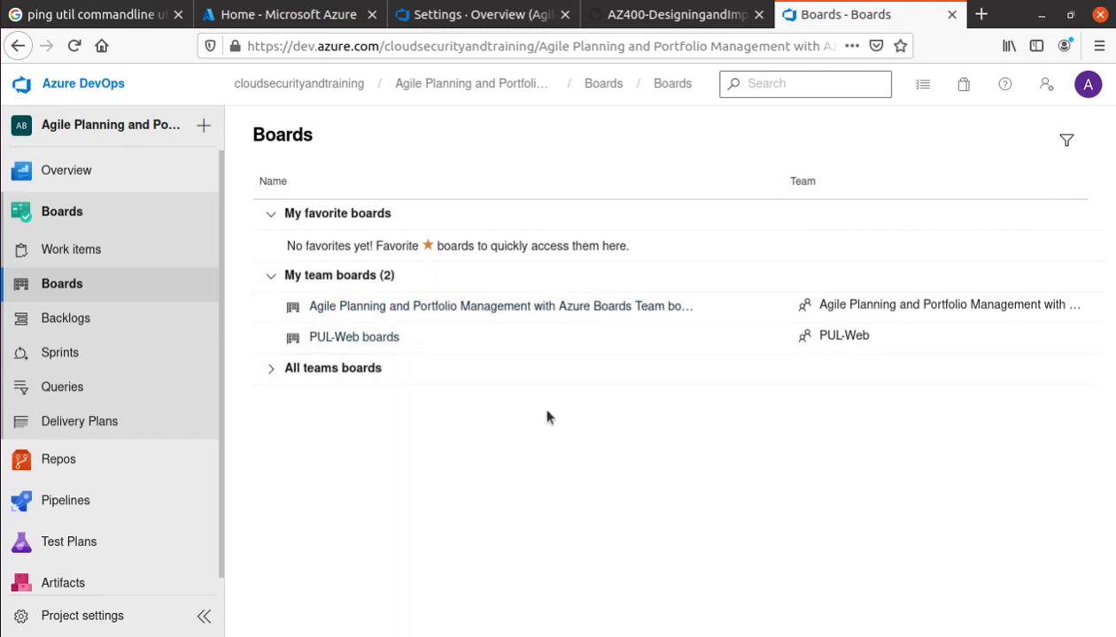
# Read step 12 of the lab guide and open the PUL-Web boards entry in Azure DevOps
pyautogui.click(631, 12)
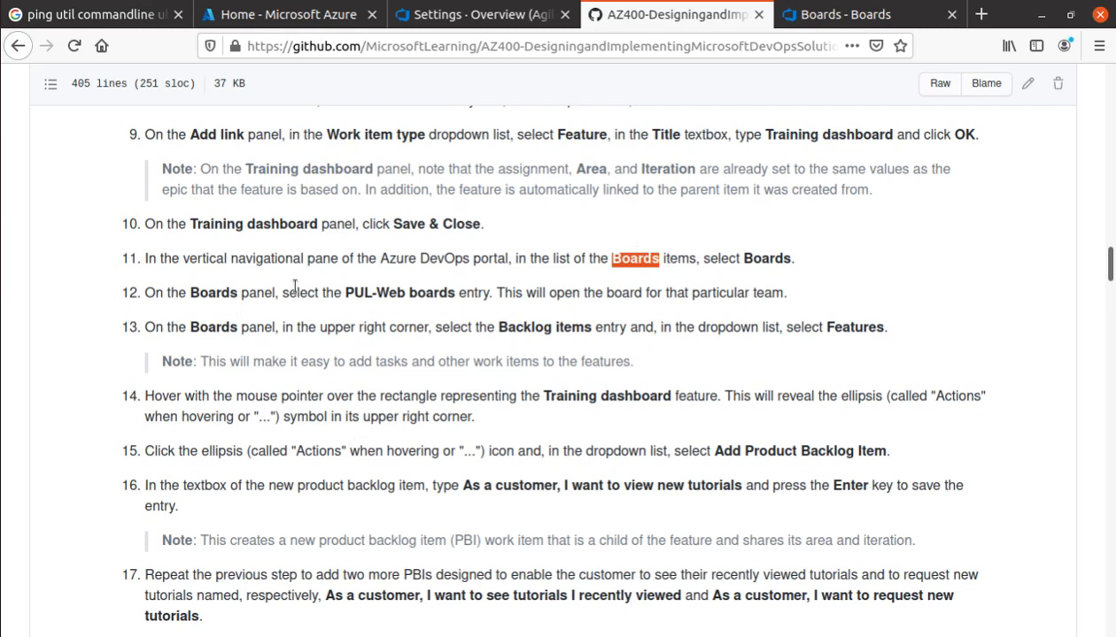
pyautogui.moveTo(287, 293); pyautogui.dragTo(758, 308)
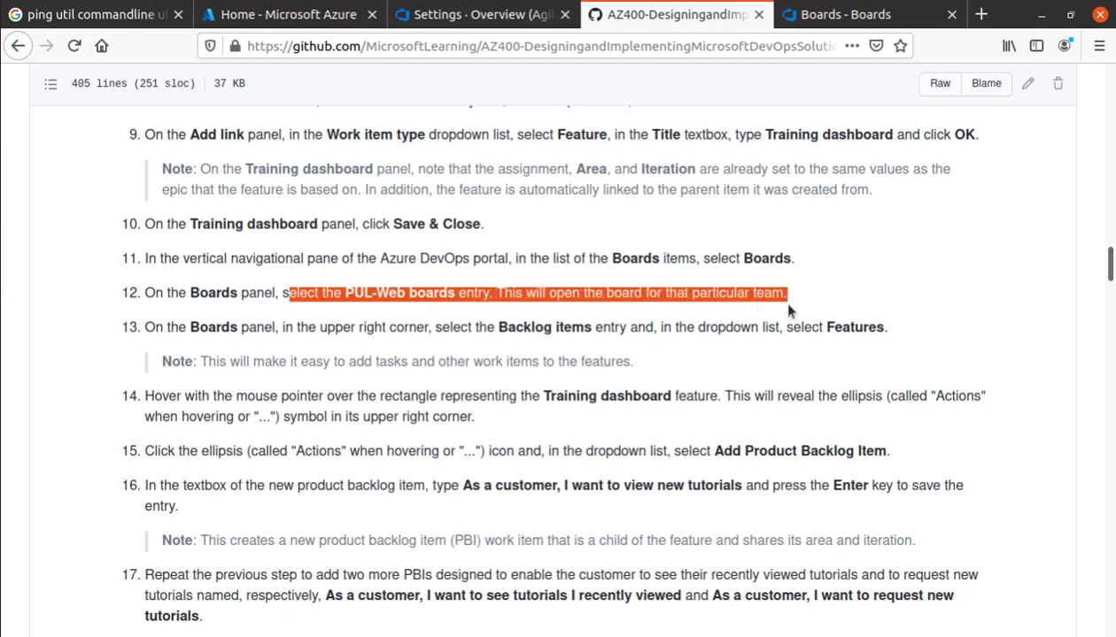
pyautogui.click(832, 14)
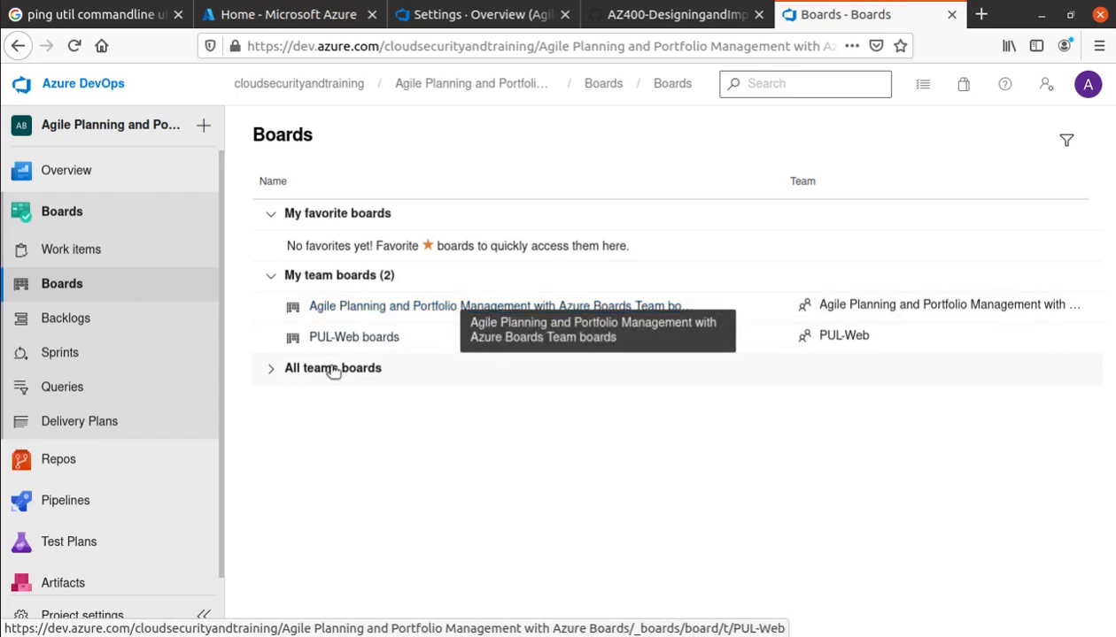
pyautogui.click(357, 340)
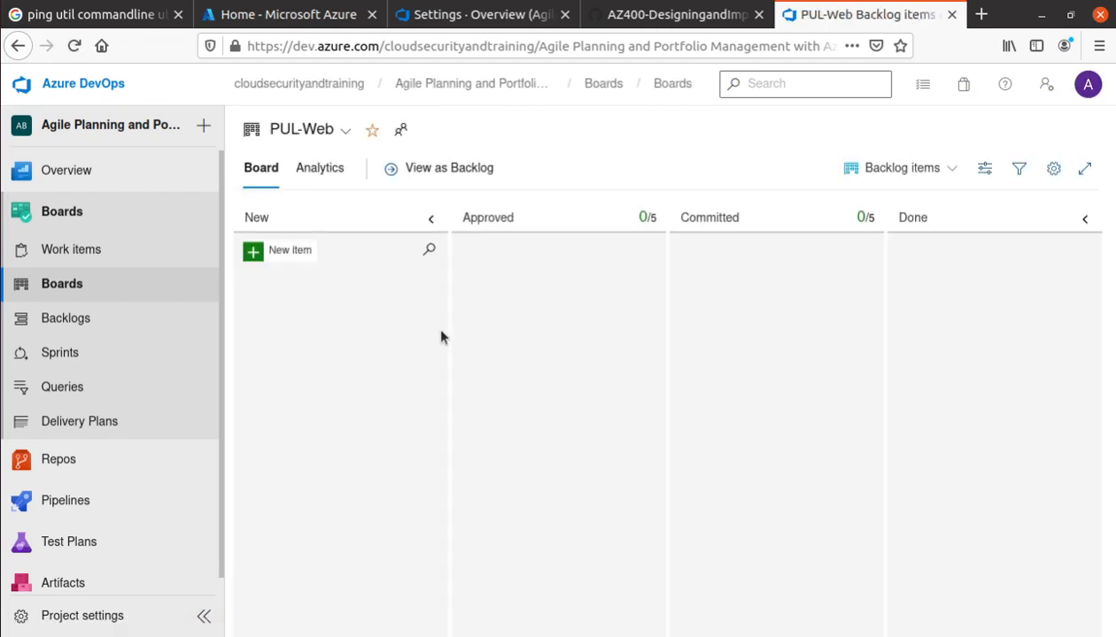
# Read step 13 of the lab guide and change the PUL-Web board's level from Backlog items to Features
pyautogui.click(677, 15)
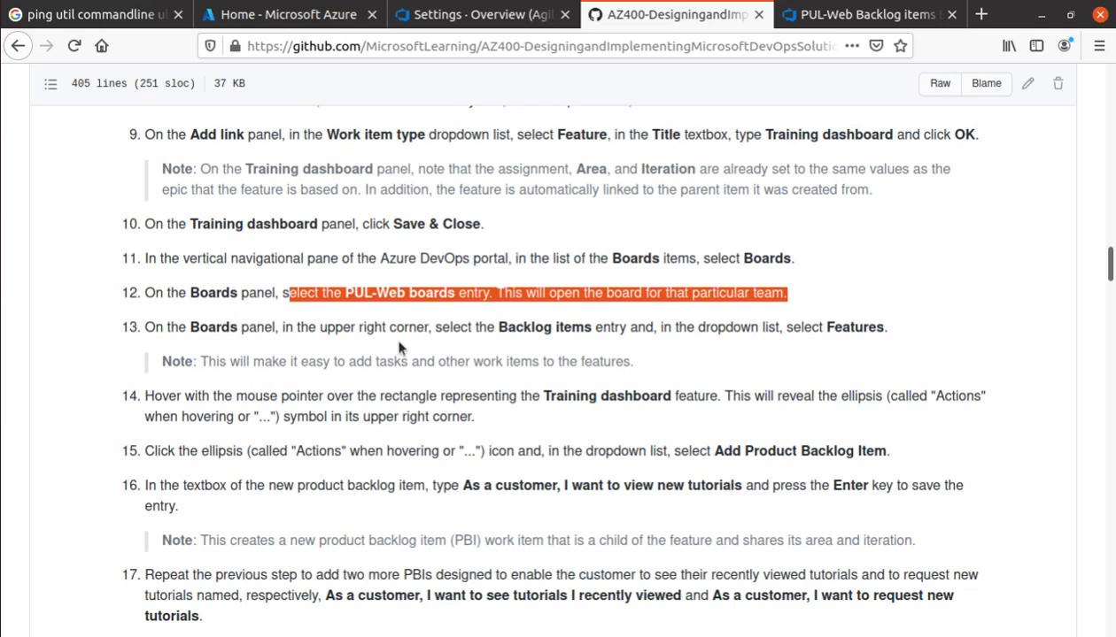
pyautogui.moveTo(144, 327); pyautogui.dragTo(927, 347)
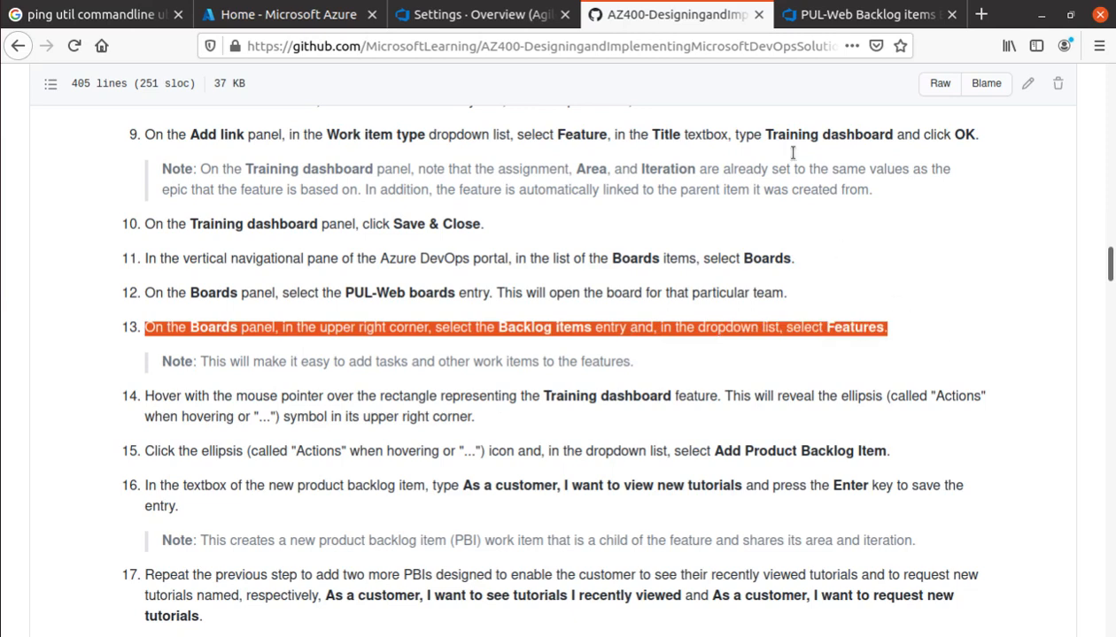
pyautogui.click(839, 15)
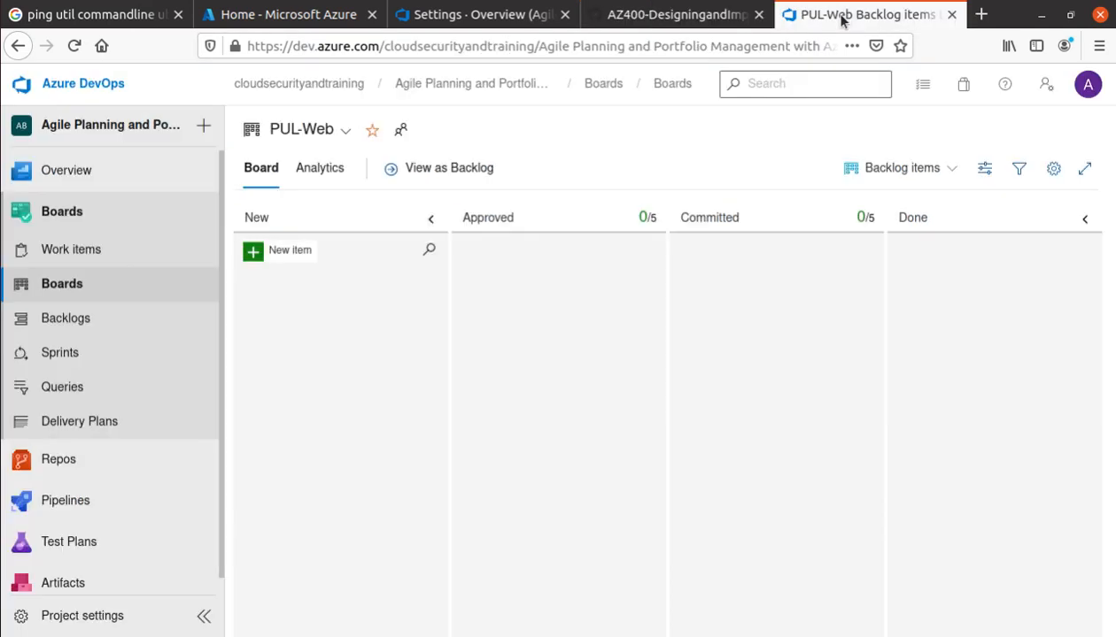
pyautogui.click(952, 171)
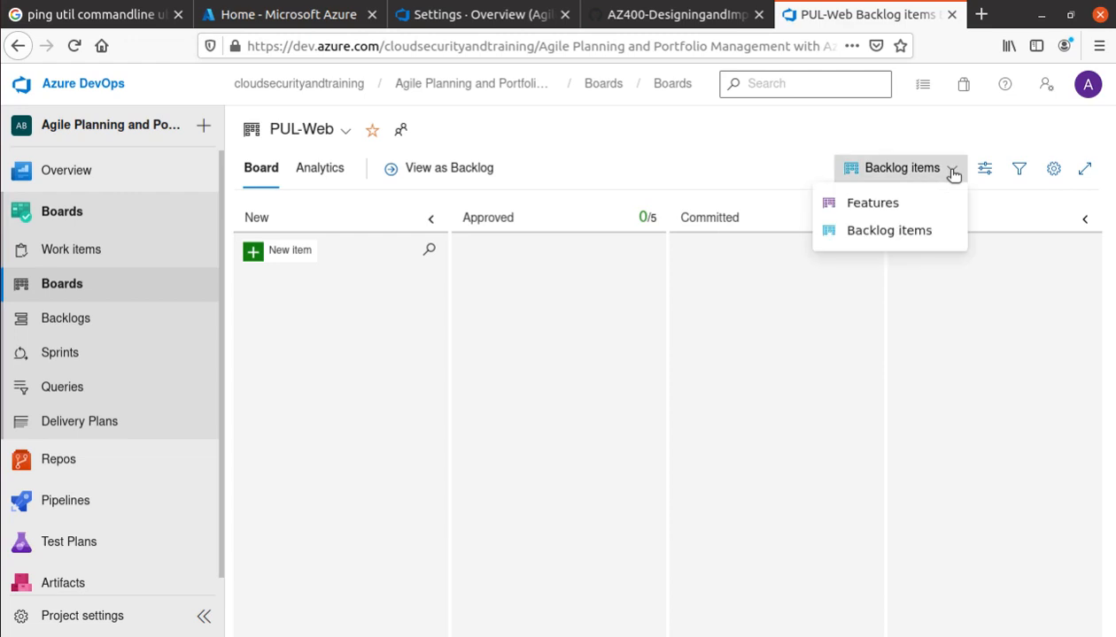
pyautogui.click(914, 205)
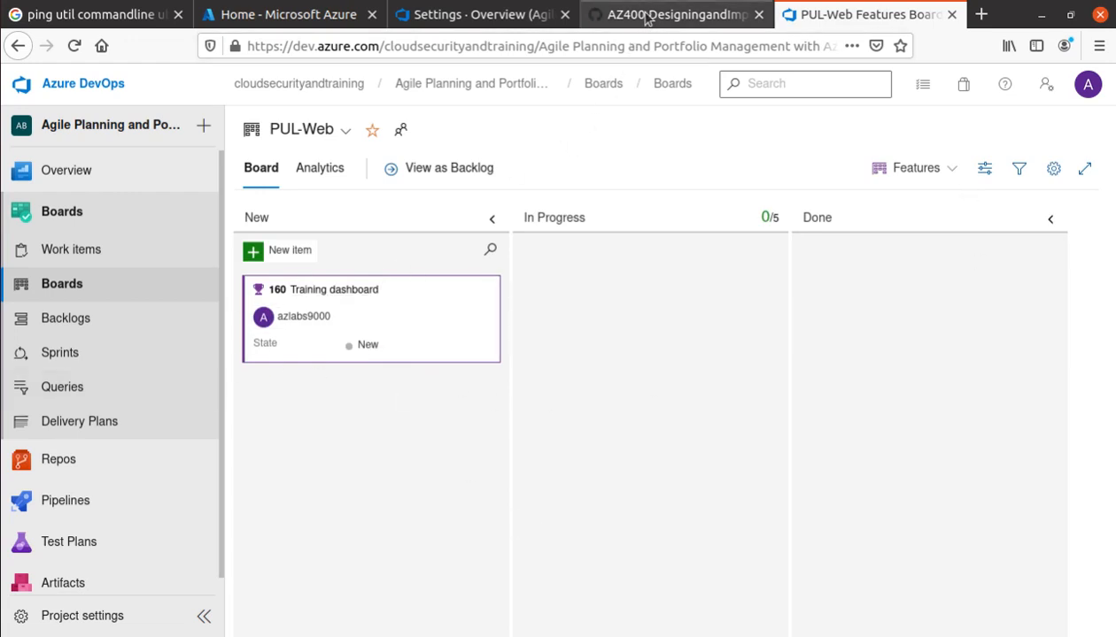
# Switch to the lab guide and read steps 14 and 15 on adding a product backlog item to the Training dashboard feature
pyautogui.click(673, 14)
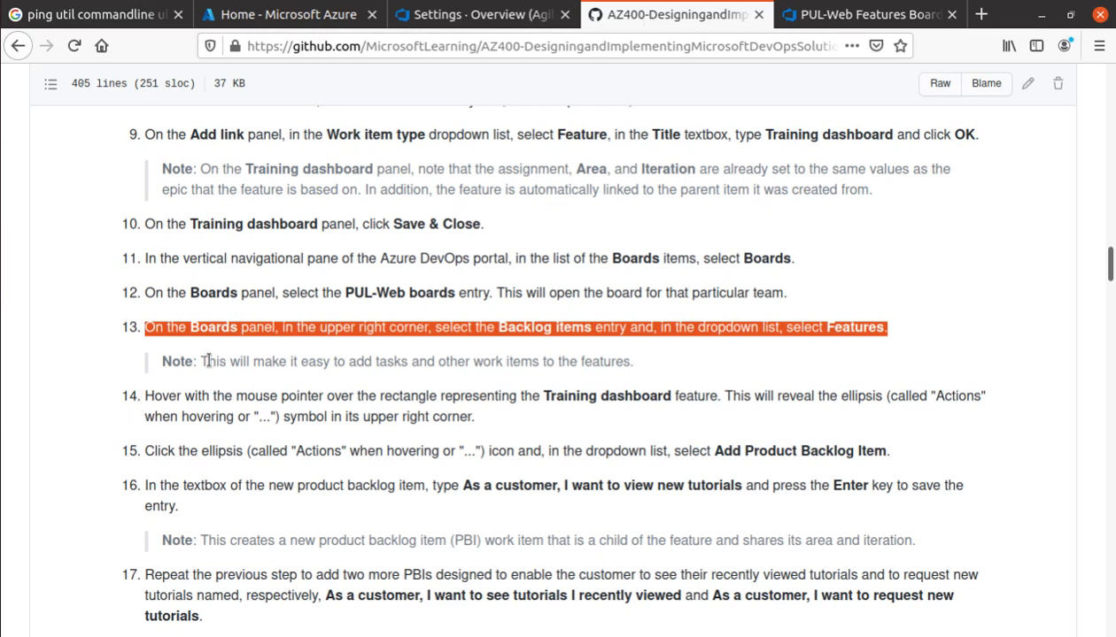
pyautogui.click(705, 368)
pyautogui.scroll(-4, 706, 366)
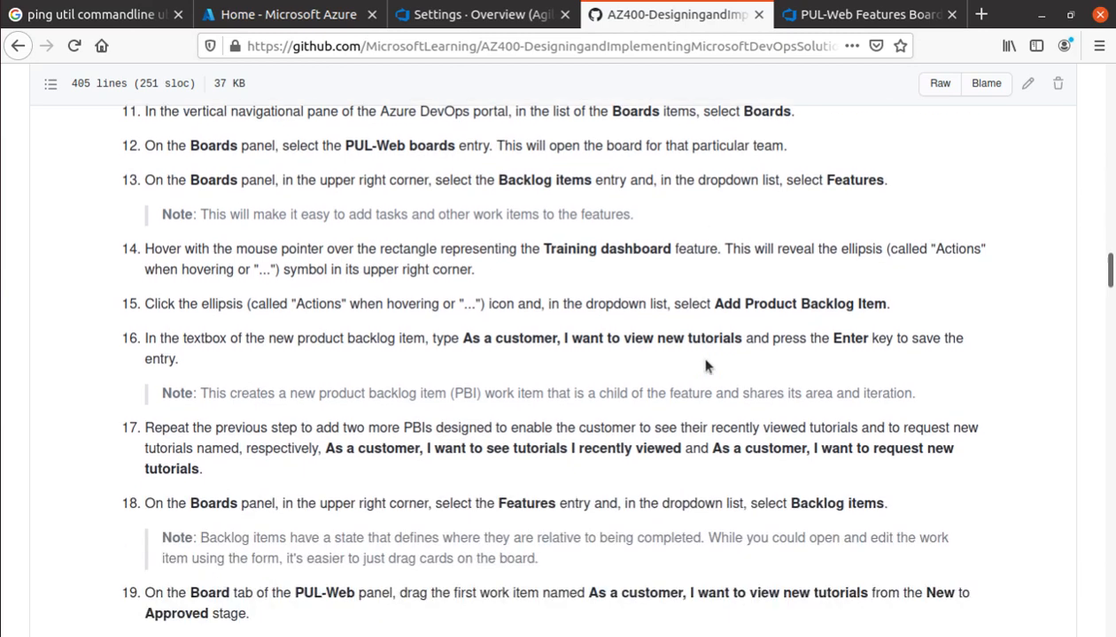
pyautogui.scroll(-1, 706, 365)
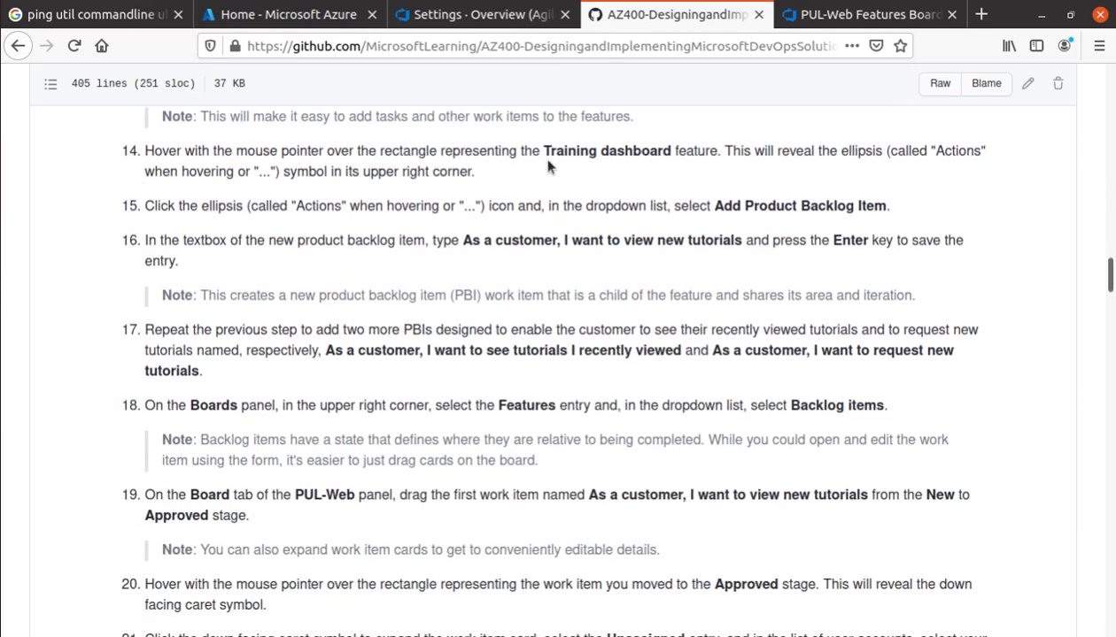
pyautogui.moveTo(542, 151); pyautogui.dragTo(706, 153)
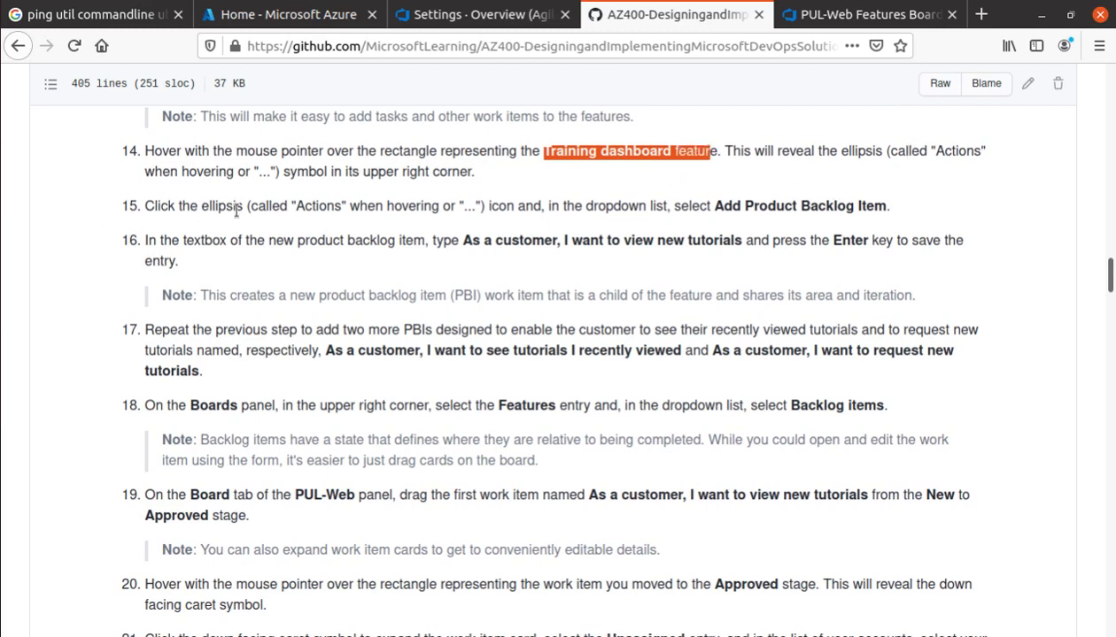
pyautogui.click(715, 206)
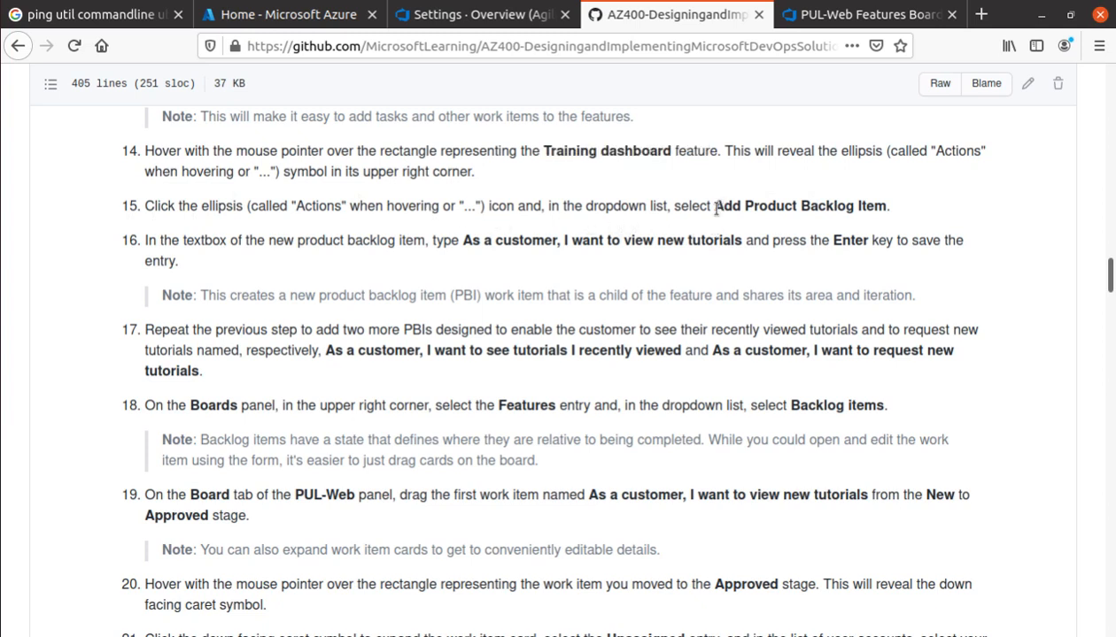
pyautogui.moveTo(716, 206); pyautogui.dragTo(905, 213)
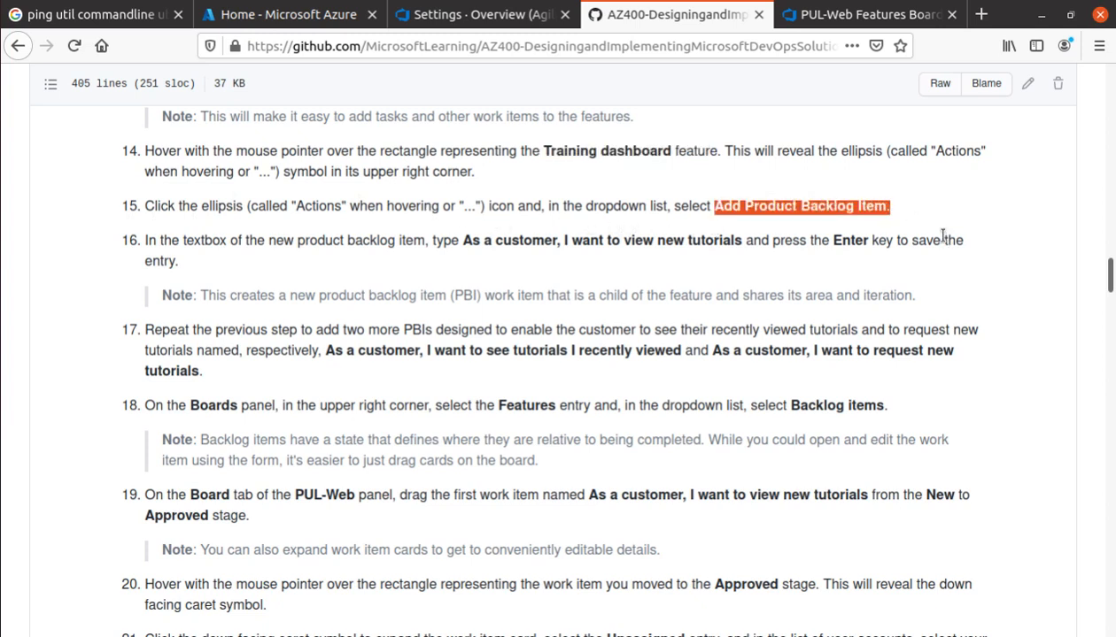
pyautogui.click(861, 14)
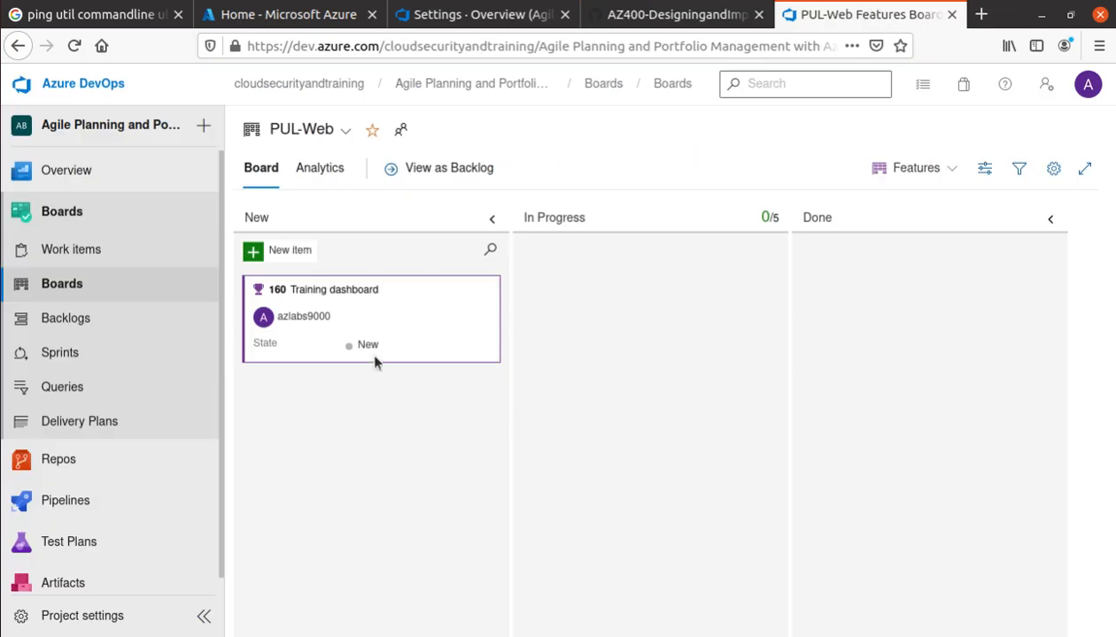
pyautogui.click(486, 291)
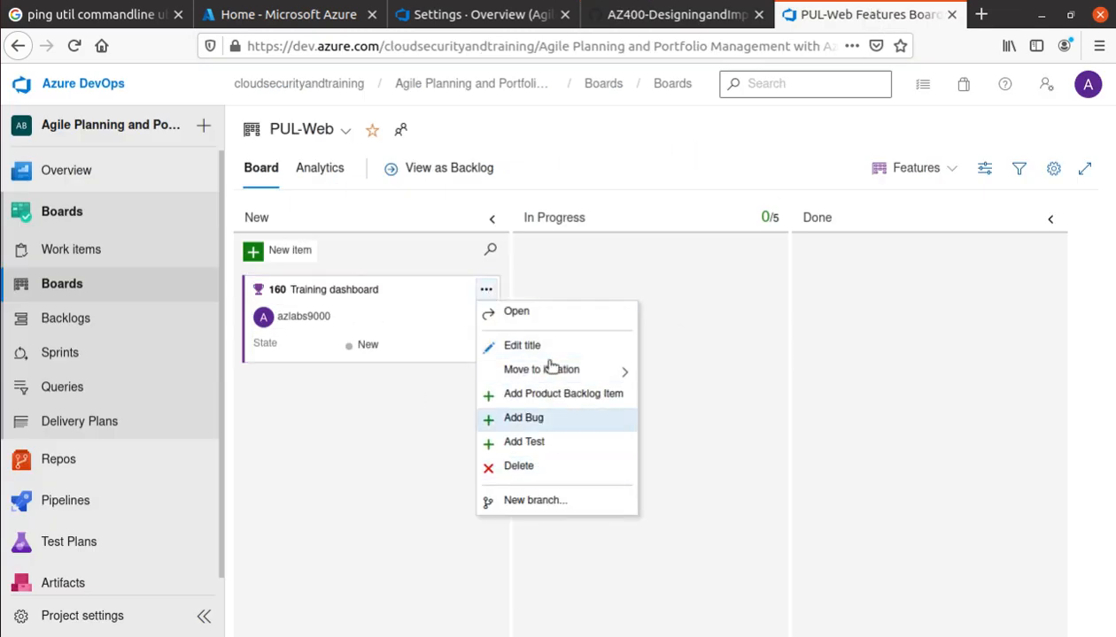
pyautogui.click(601, 403)
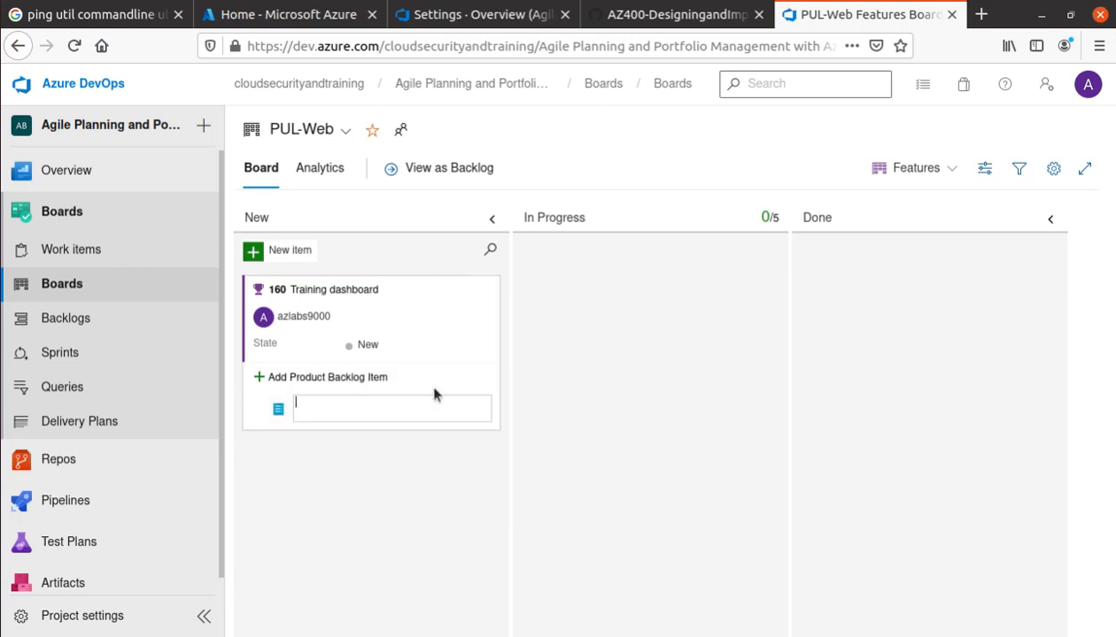
# Copy the title from step 16 of the lab guide and add the product backlog item "As a customer, I want to view new tutorials" to Training dashboard
pyautogui.click(635, 14)
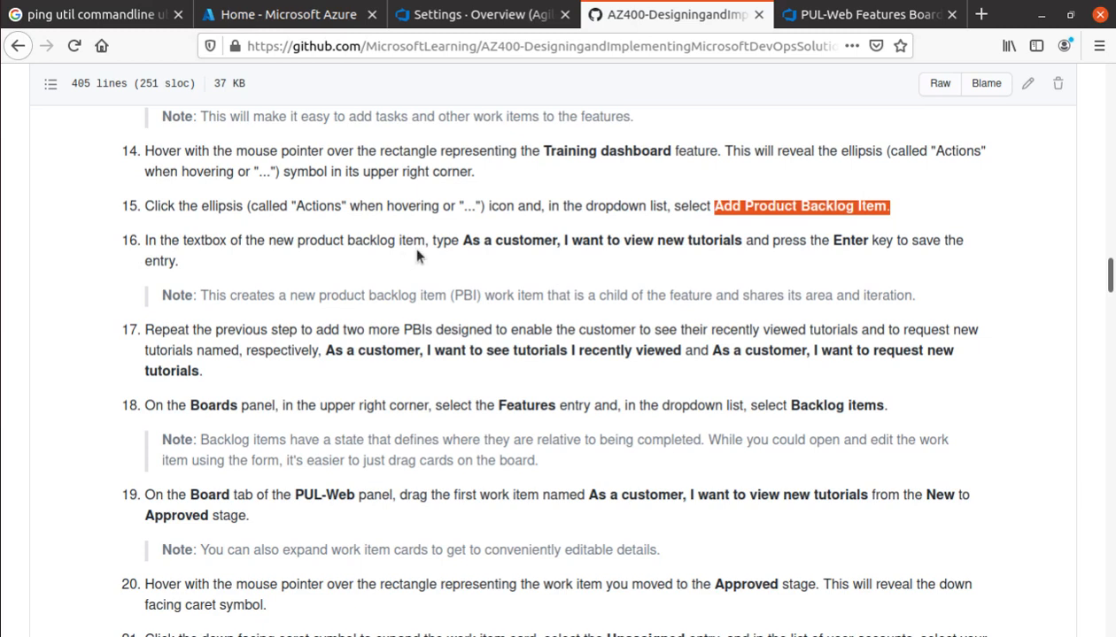
pyautogui.moveTo(464, 240); pyautogui.dragTo(742, 237)
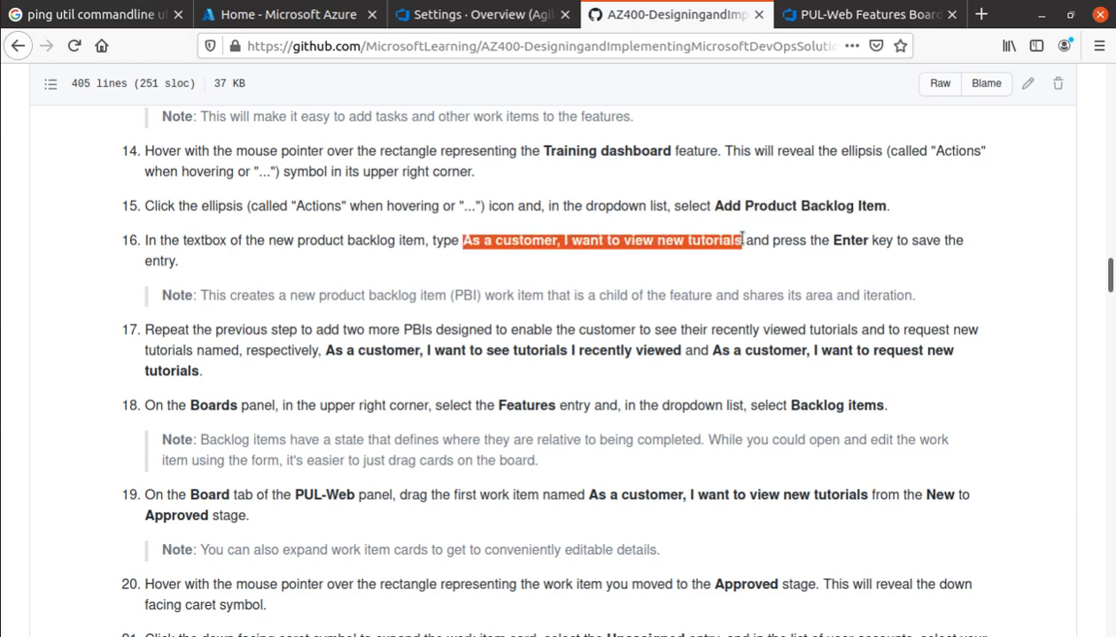
pyautogui.rightClick(708, 256)
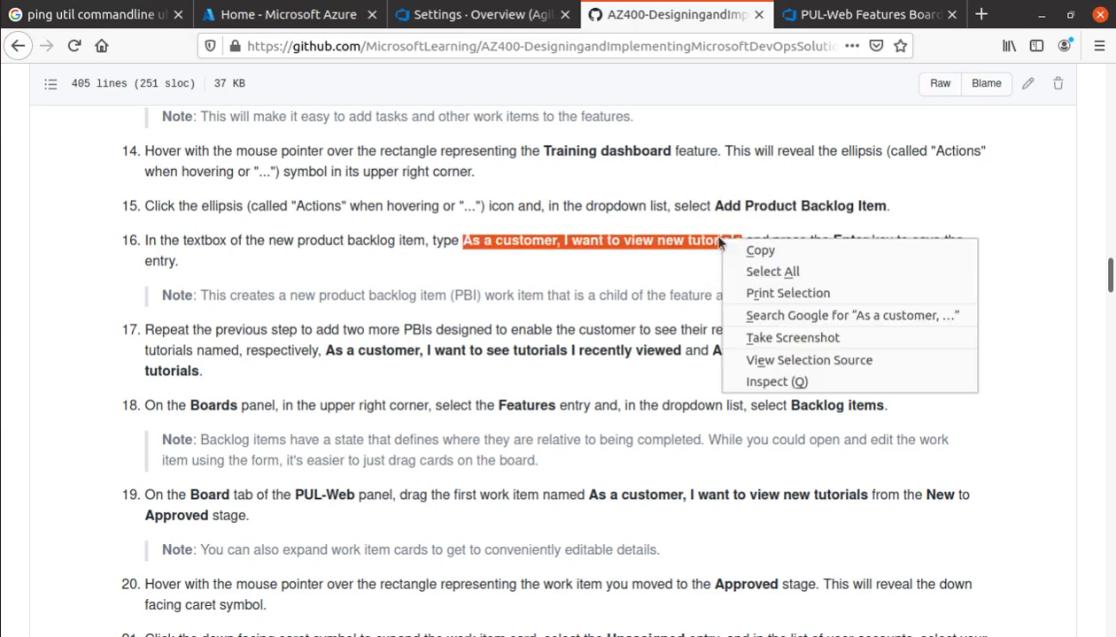
pyautogui.click(731, 247)
pyautogui.click(806, 15)
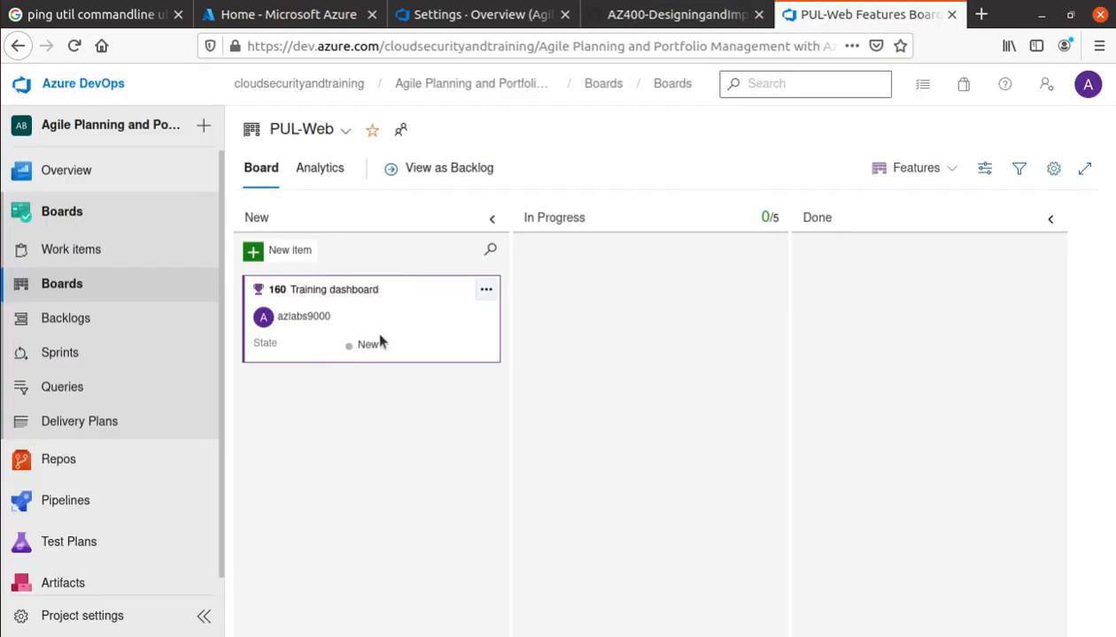
pyautogui.click(487, 292)
pyautogui.click(523, 393)
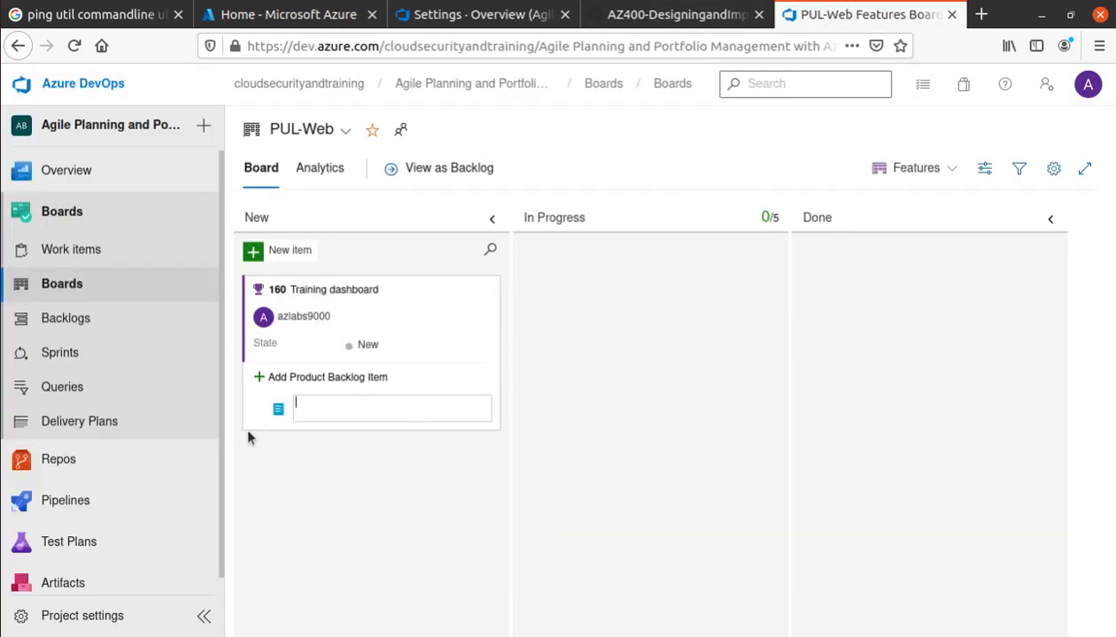
pyautogui.hotkey('ctrl', 'v')
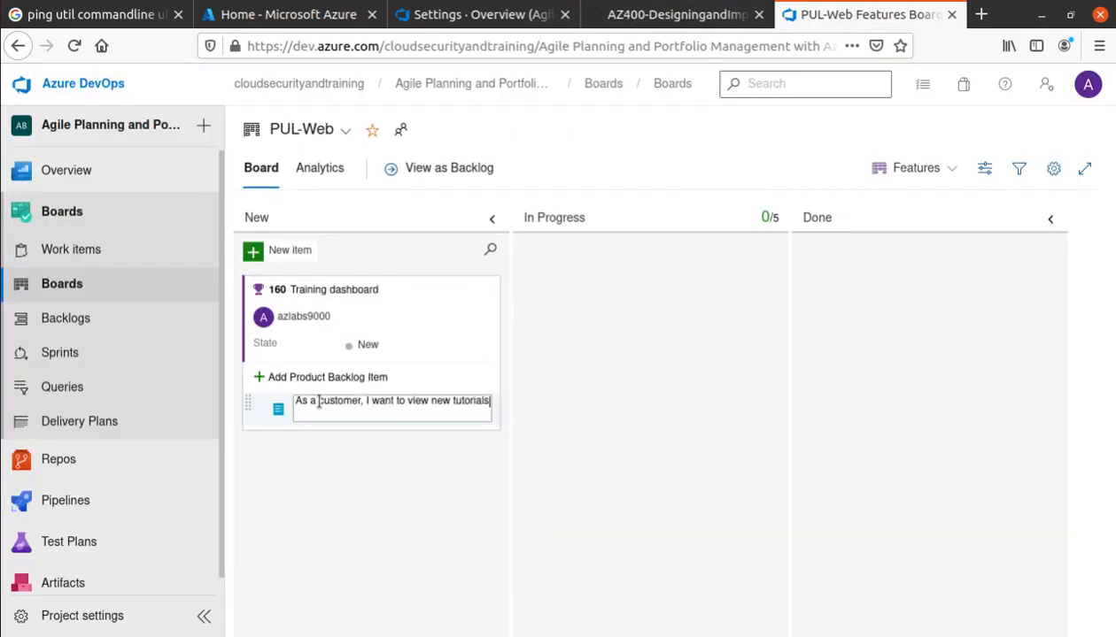
pyautogui.press('Return')
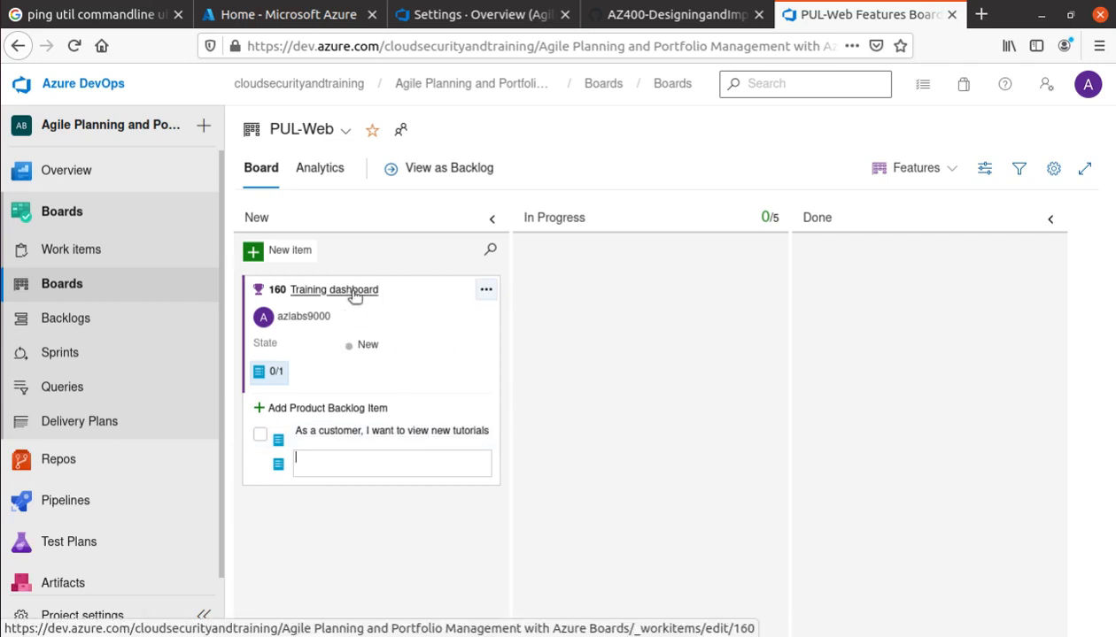
# Copy the first title from step 17 and add the product backlog item "As a customer, I want to see tutorials I recently viewed" to Training dashboard
pyautogui.click(675, 15)
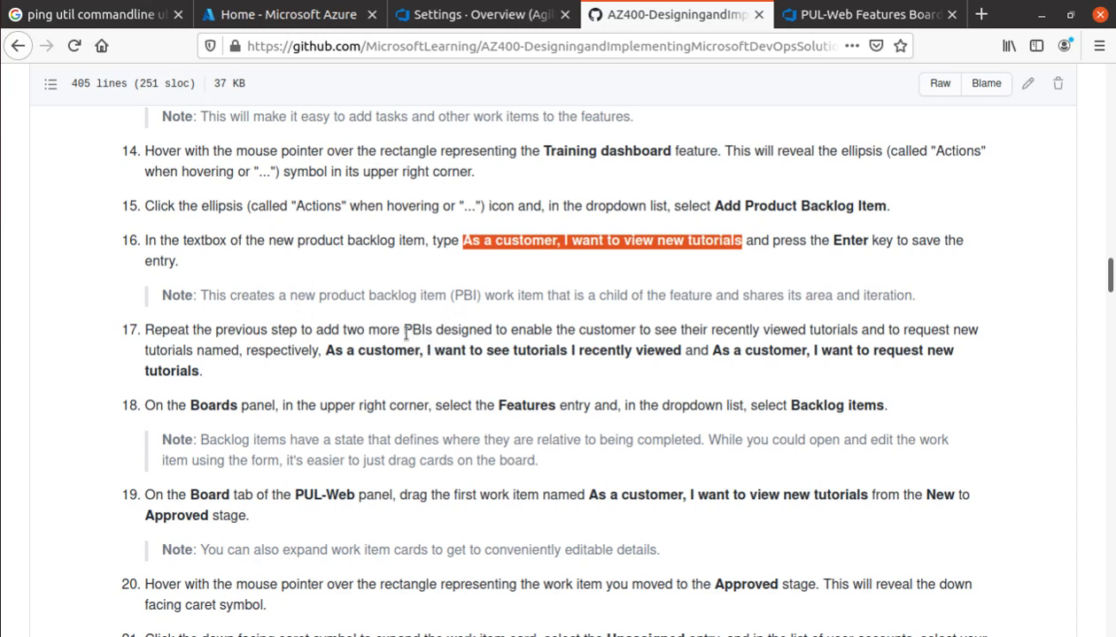
pyautogui.moveTo(403, 329); pyautogui.dragTo(429, 334)
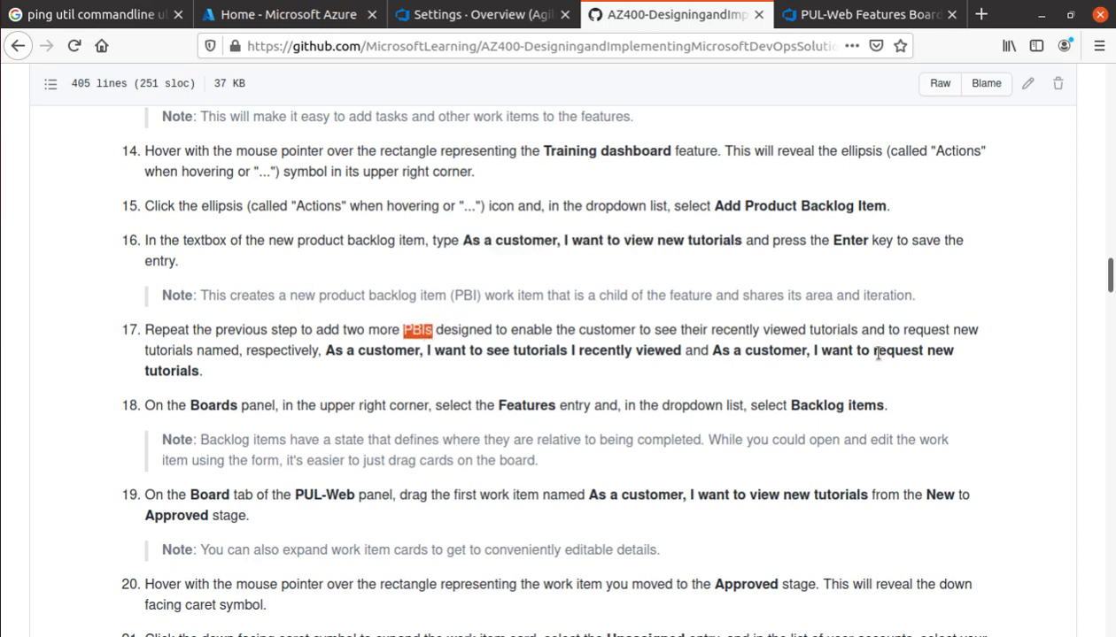
pyautogui.moveTo(329, 353); pyautogui.dragTo(680, 355)
pyautogui.rightClick(670, 350)
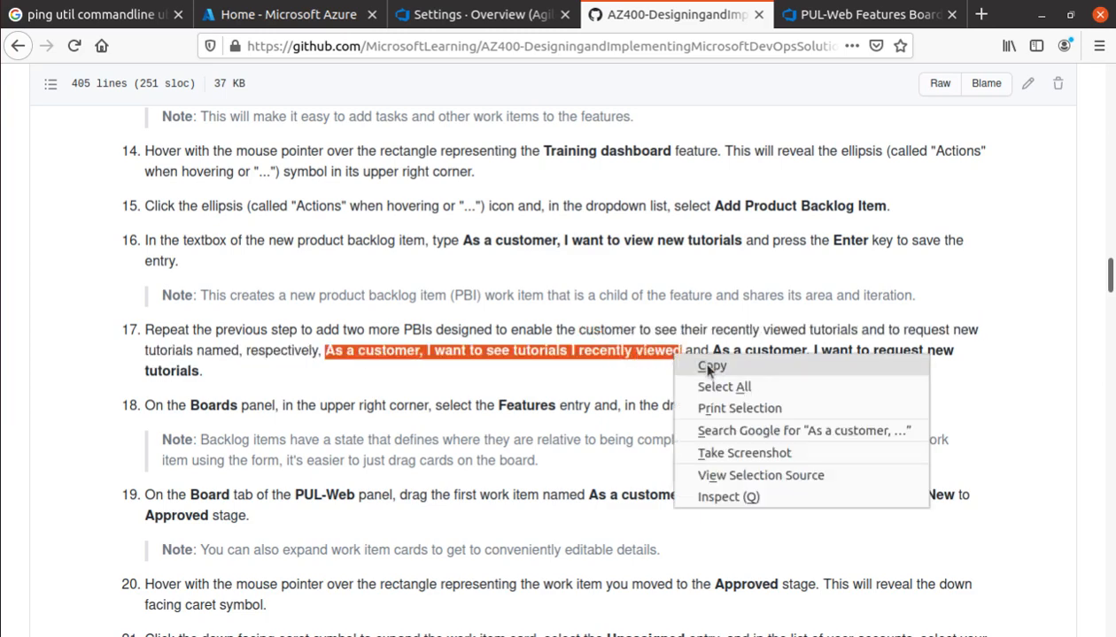
pyautogui.click(704, 367)
pyautogui.click(824, 16)
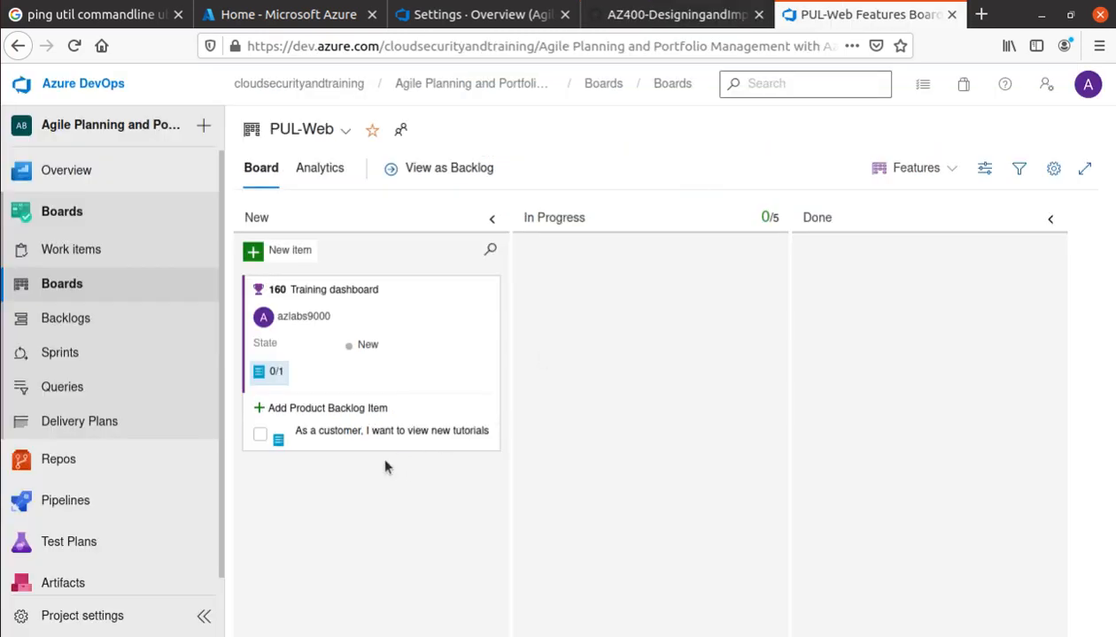
pyautogui.click(320, 410)
pyautogui.hotkey('ctrl', 'v')
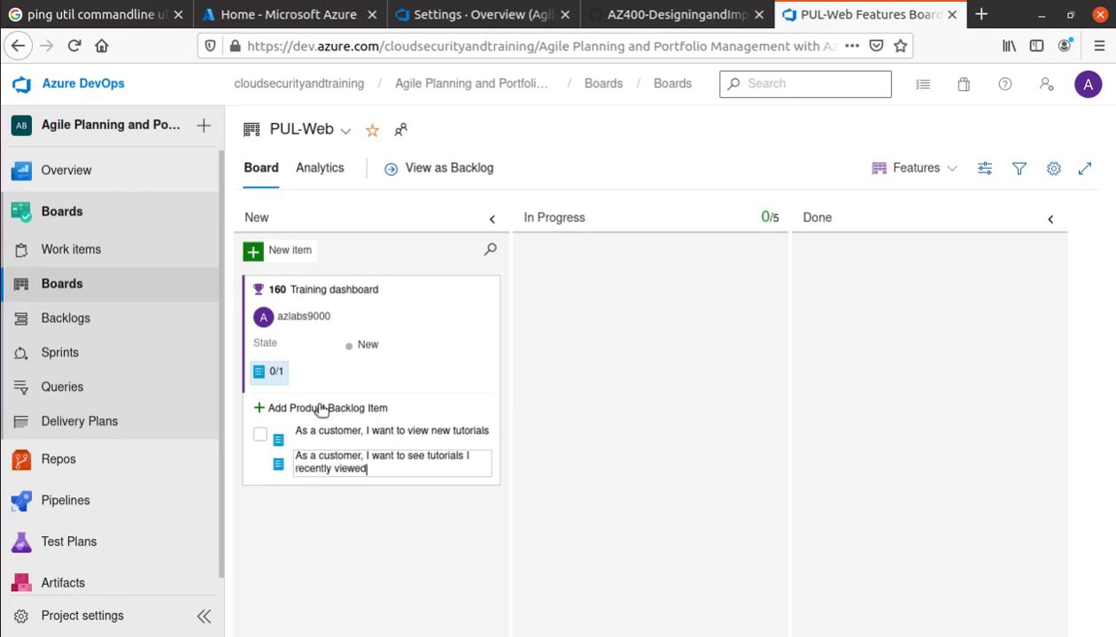
pyautogui.press('Return')
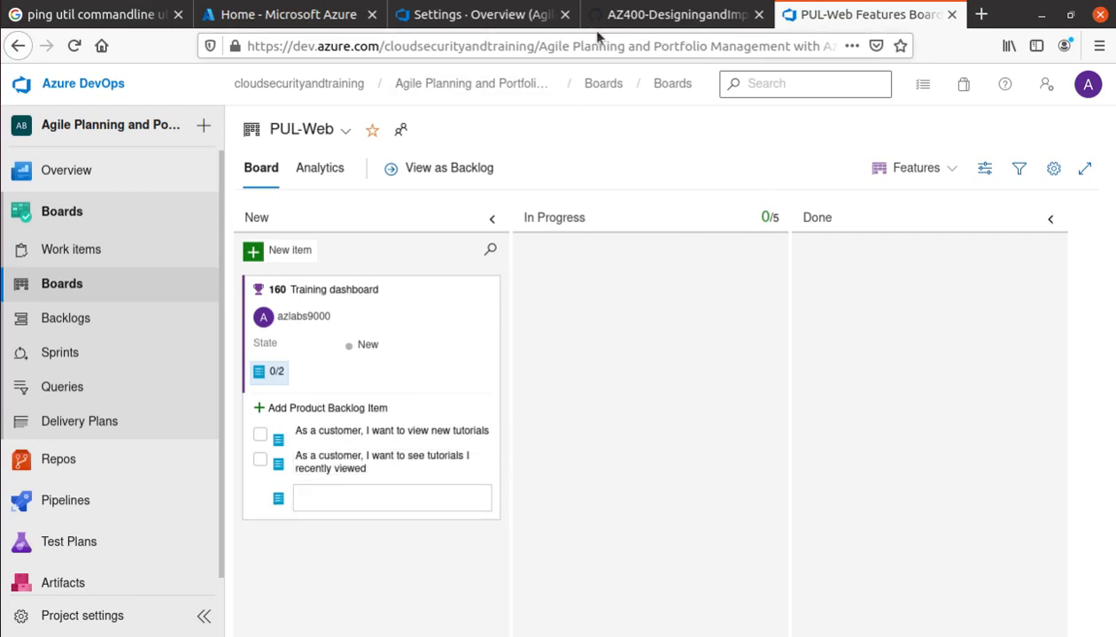
# Copy the second title from step 17 and add the product backlog item "As a customer, I want to request new tutorials" to Training dashboard
pyautogui.click(649, 16)
pyautogui.moveTo(712, 351); pyautogui.dragTo(196, 375)
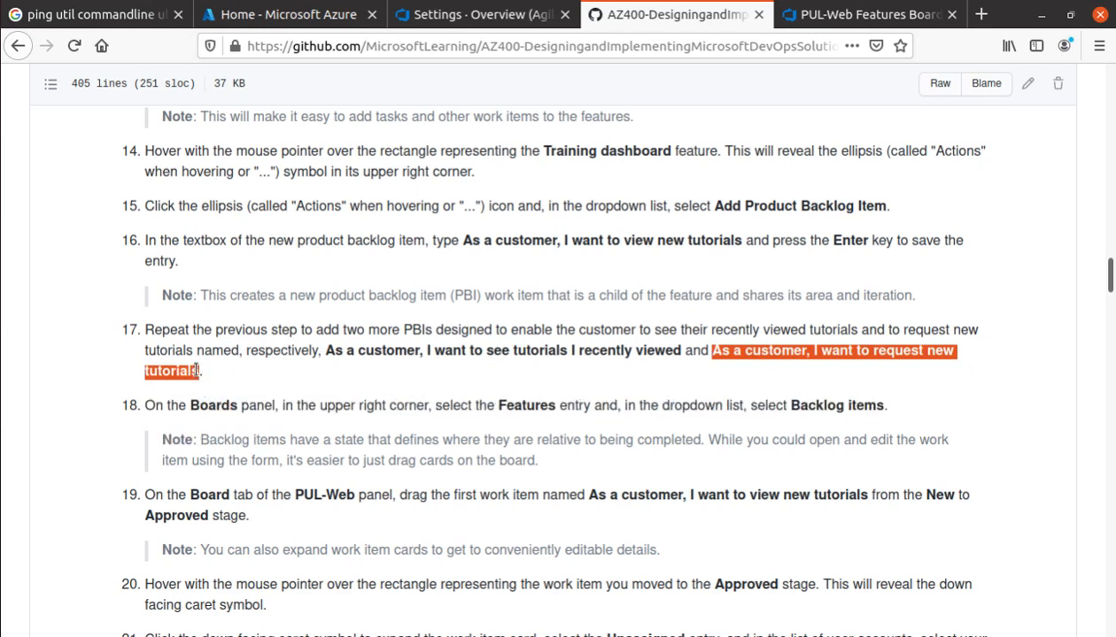
pyautogui.click(830, 22)
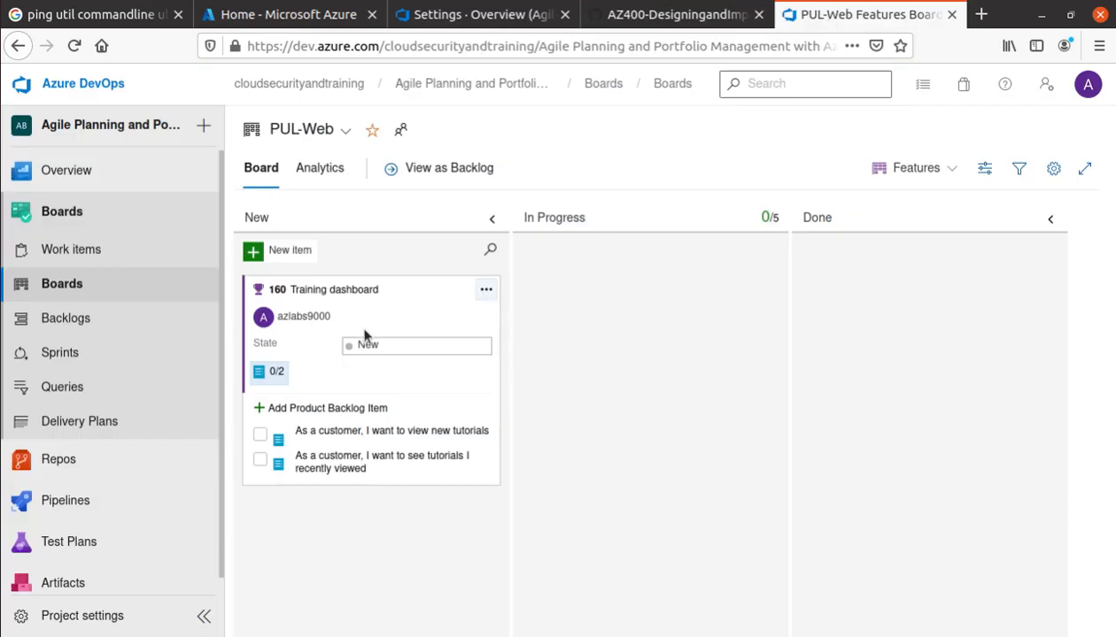
pyautogui.click(308, 410)
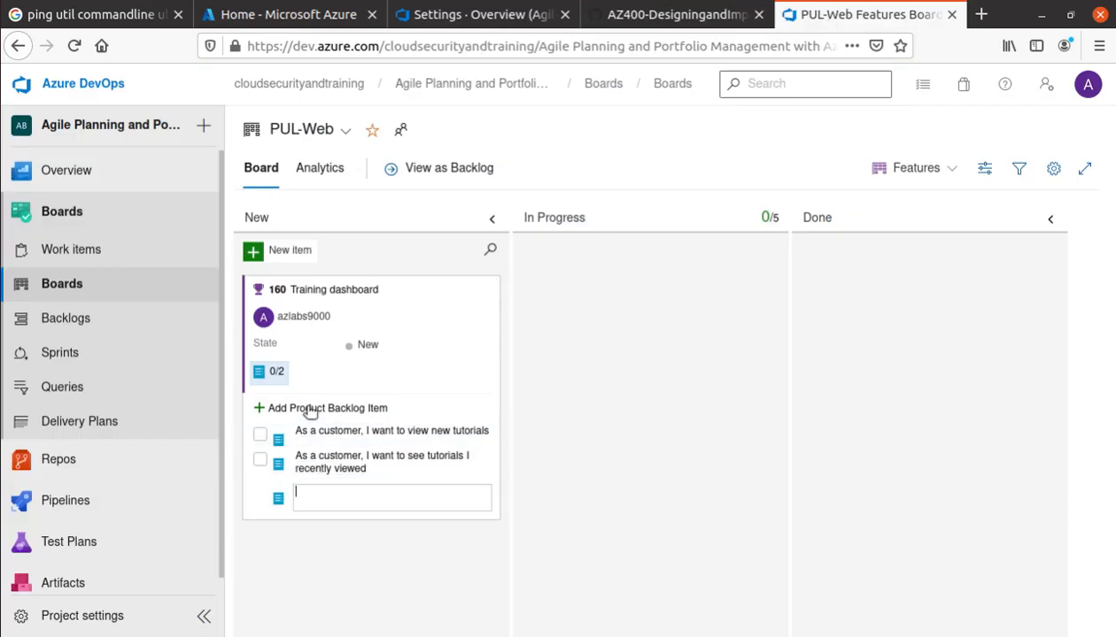
pyautogui.hotkey('ctrl', 'v')
pyautogui.press('Return')
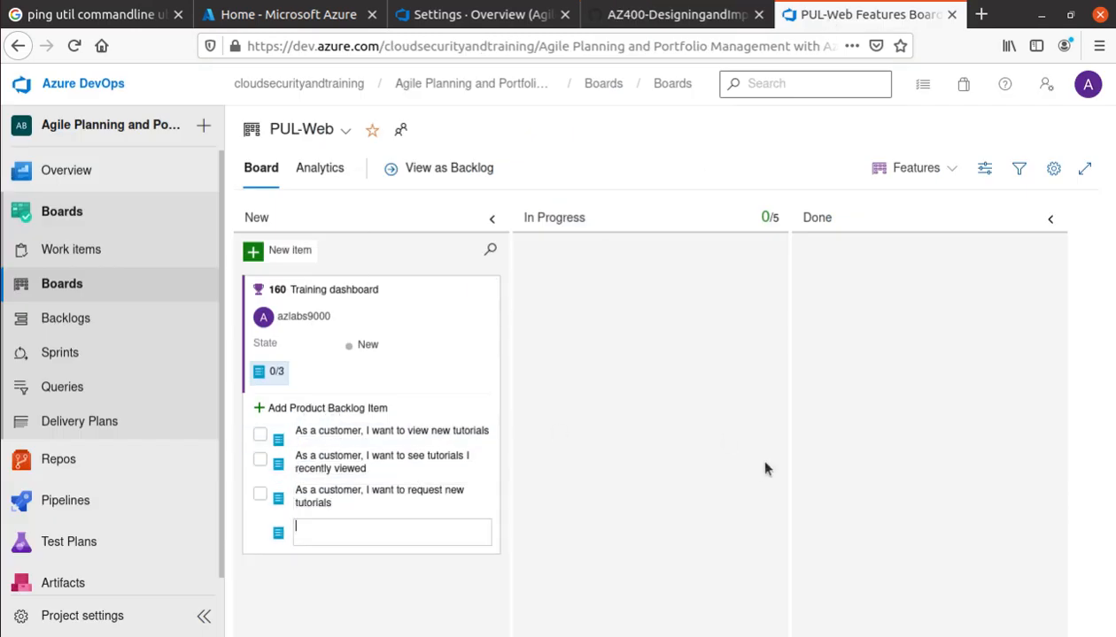
pyautogui.click(767, 469)
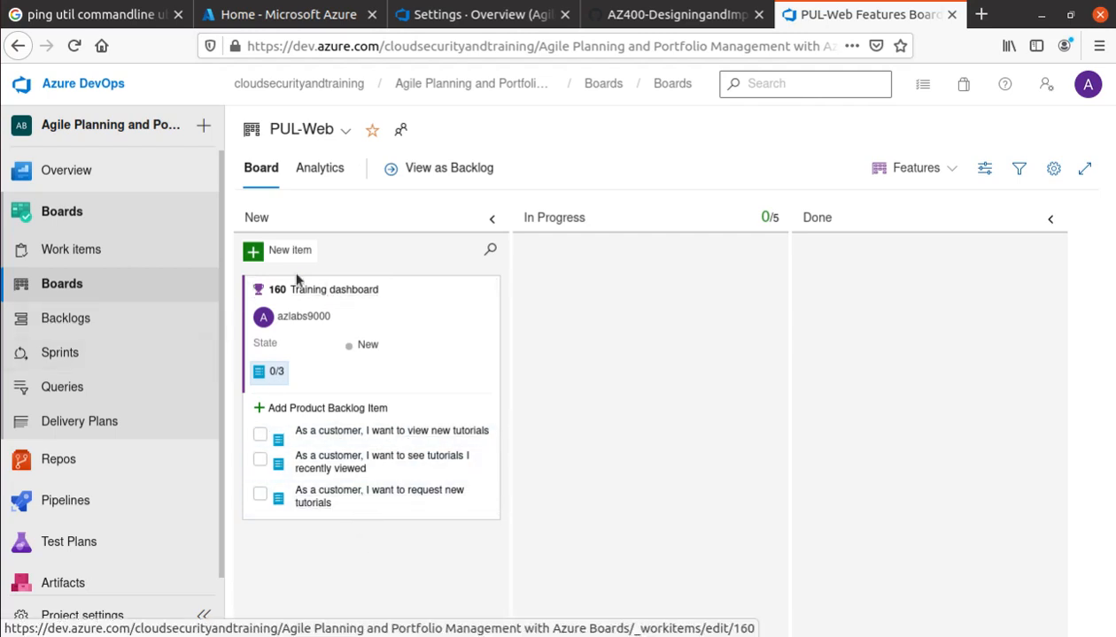
# Read step 18 of the lab guide and change the PUL-Web board's level from Features to Backlog items in Azure DevOps
pyautogui.click(677, 16)
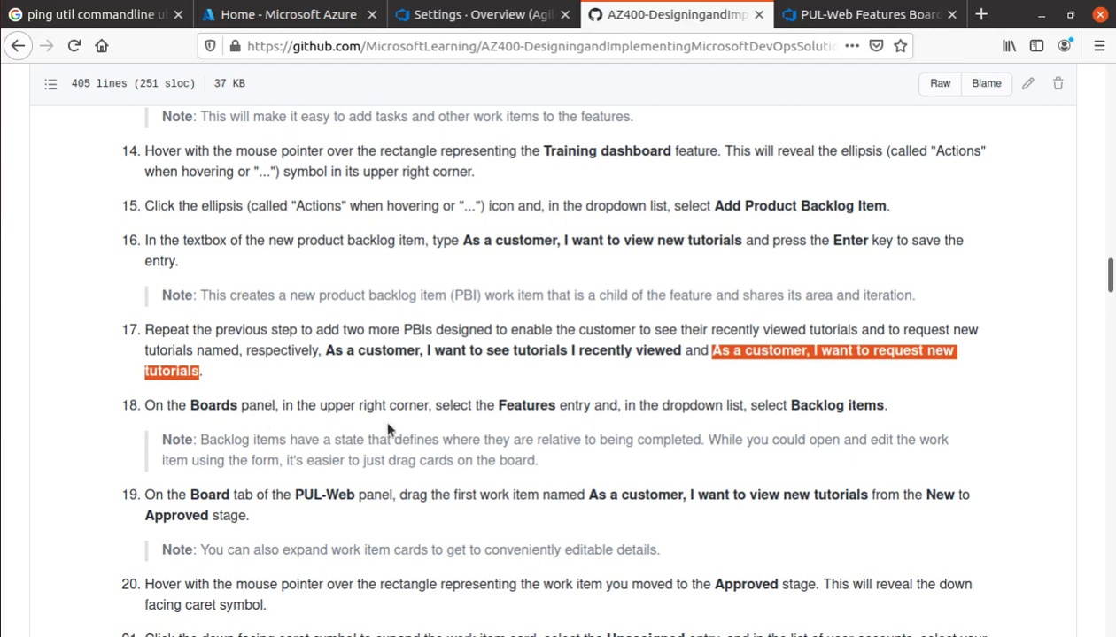
pyautogui.doubleClick(529, 406)
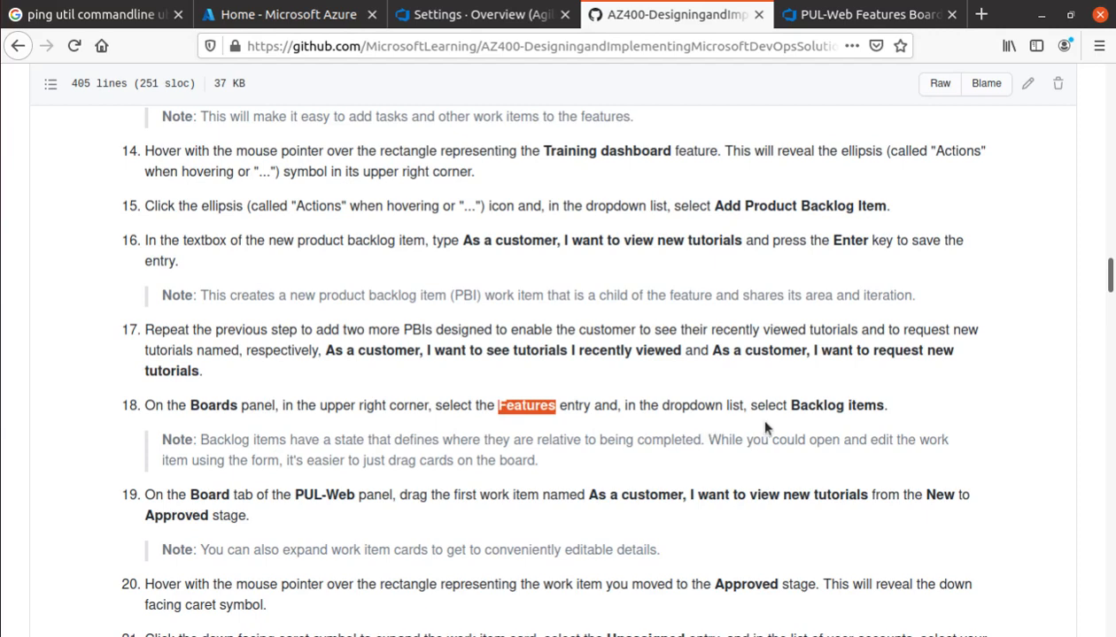
pyautogui.doubleClick(861, 405)
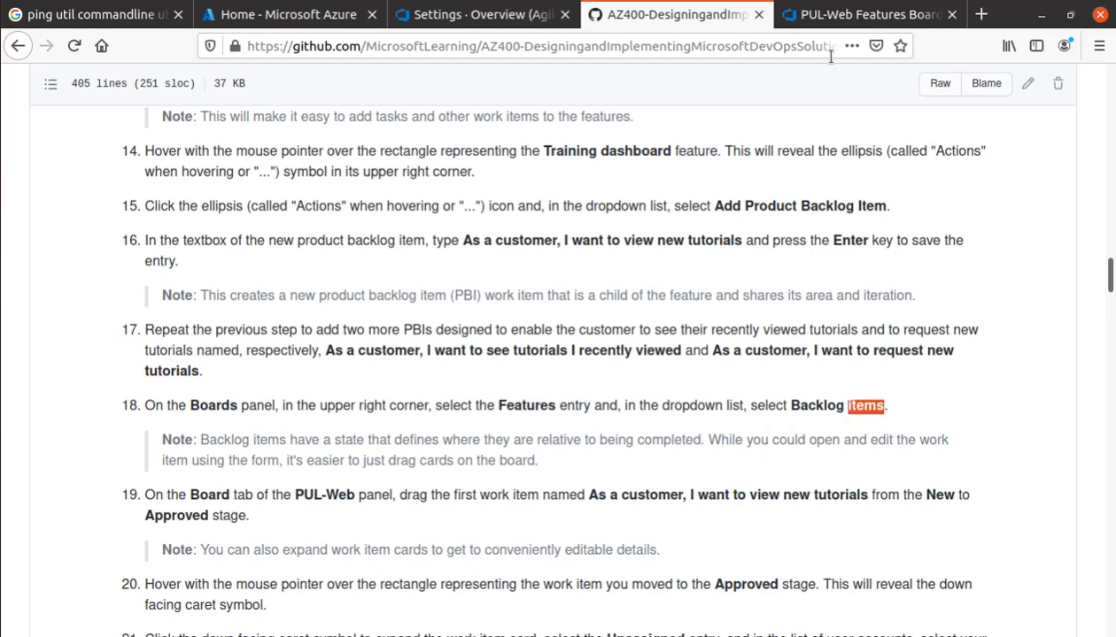
pyautogui.click(832, 22)
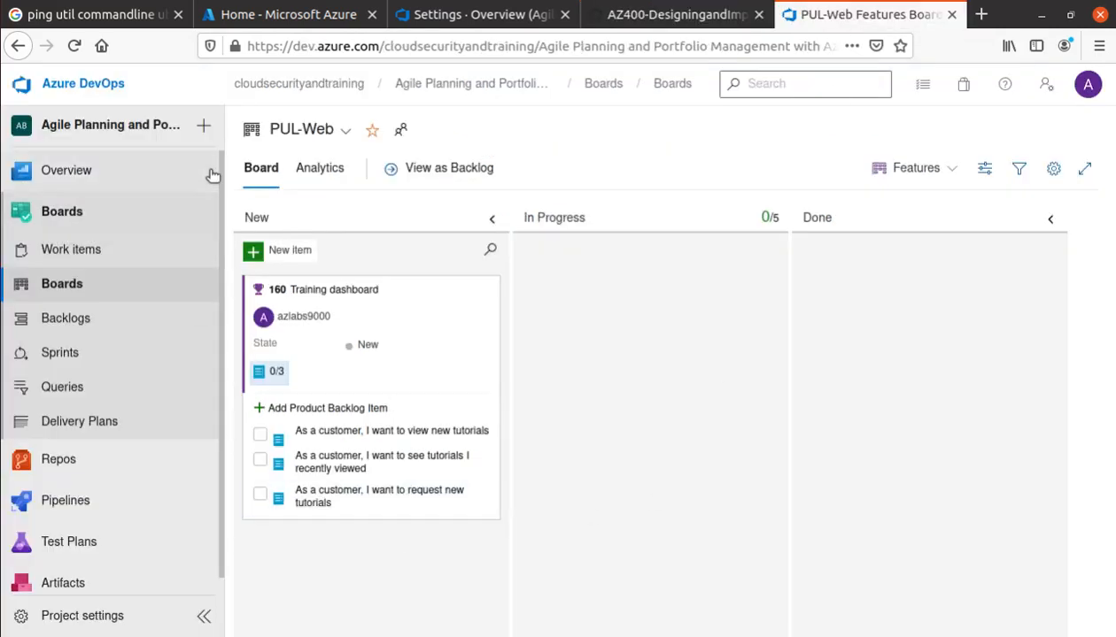
pyautogui.click(948, 176)
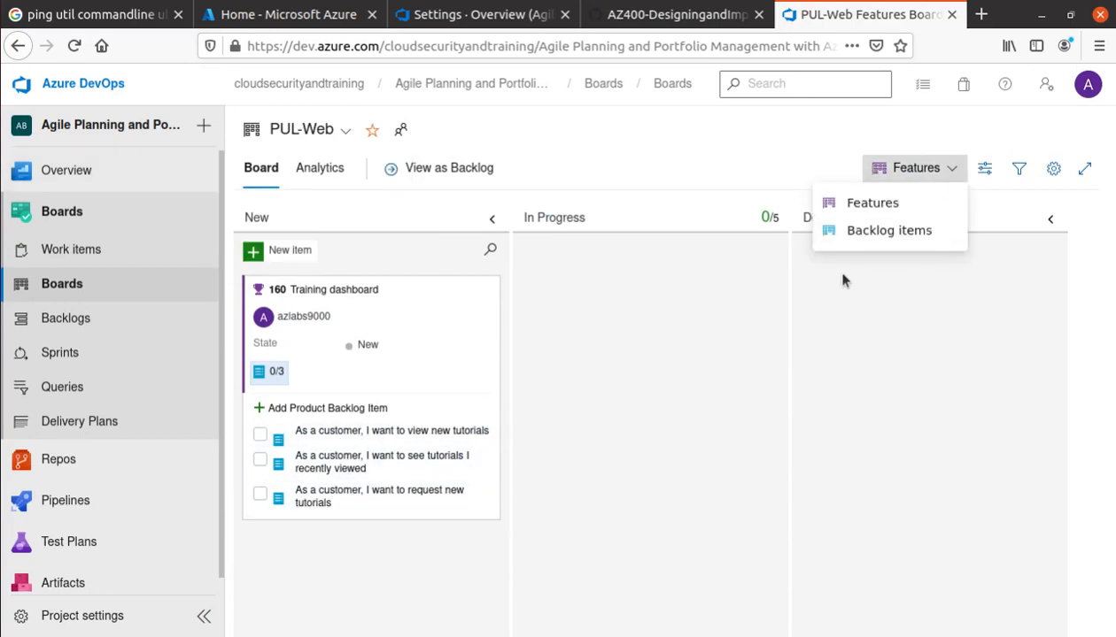
pyautogui.click(863, 234)
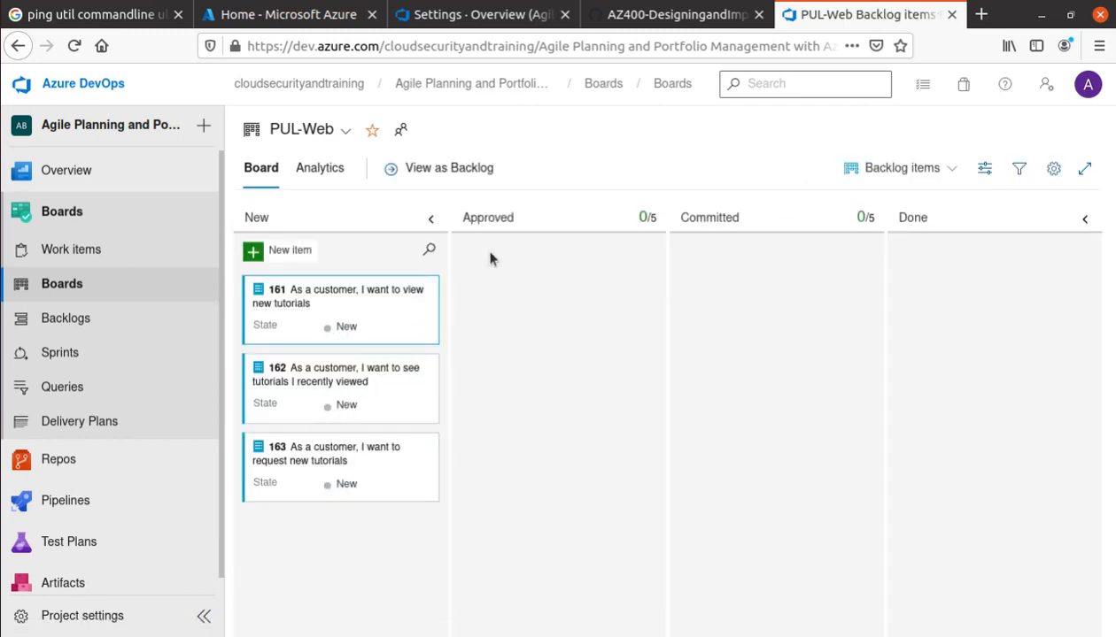
# Read step 19 of the lab guide and move "As a customer, I want to view new tutorials" from New to Approved in Azure DevOps
pyautogui.click(677, 15)
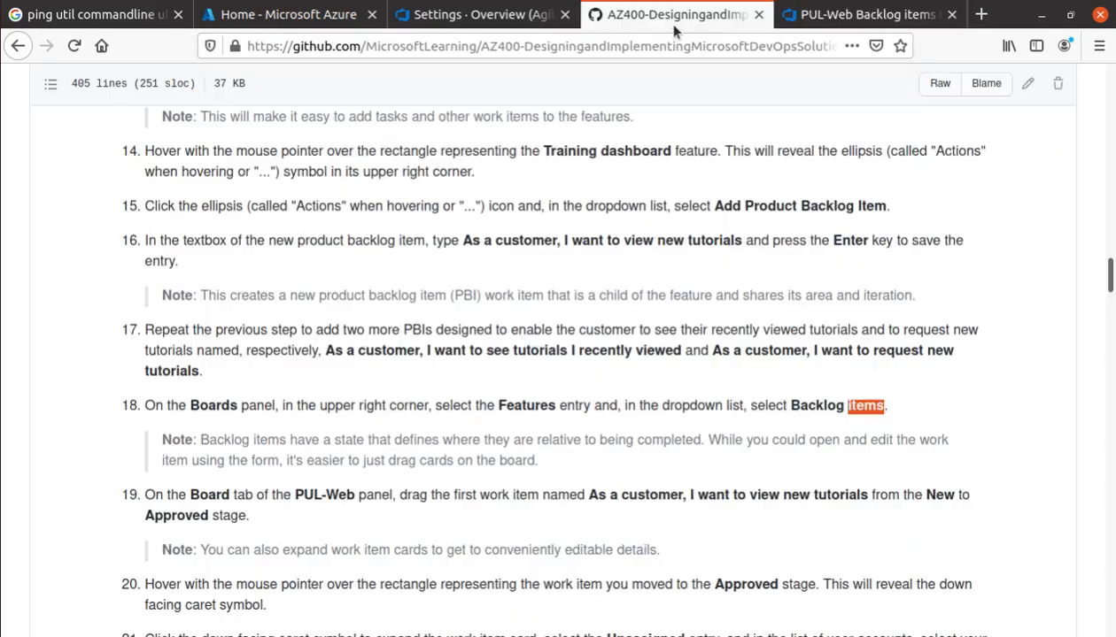
pyautogui.scroll(-4, 377, 427)
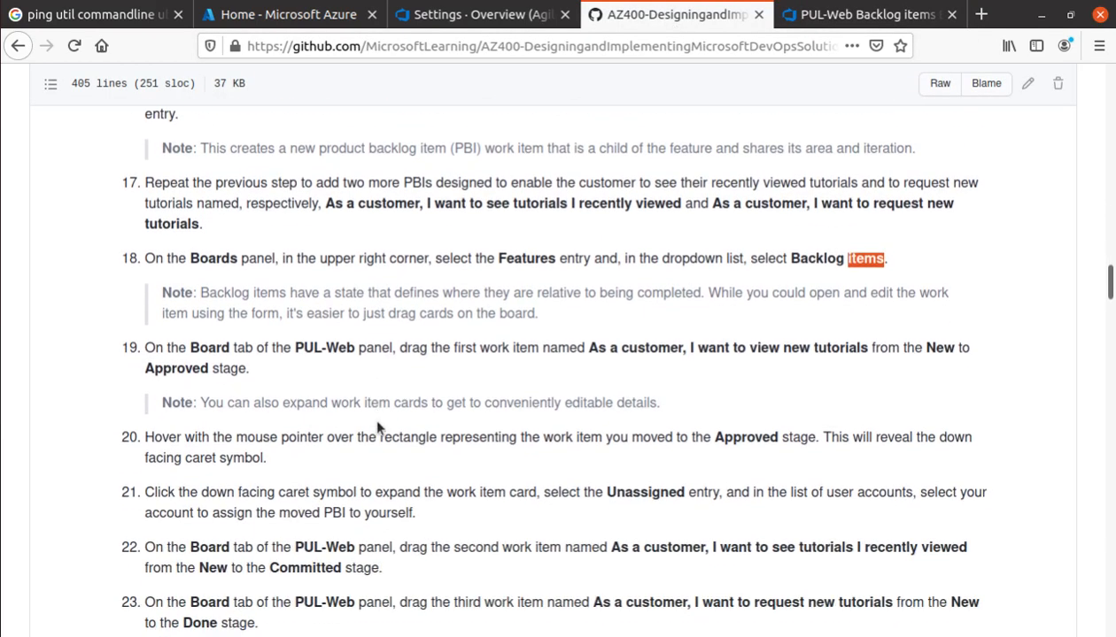
pyautogui.scroll(-1, 376, 425)
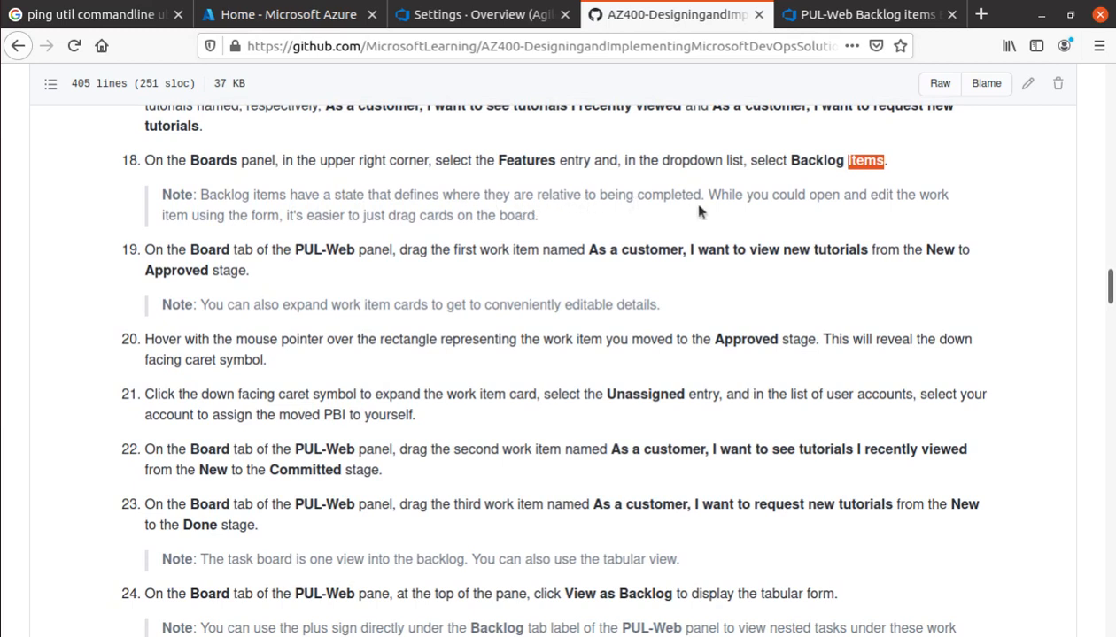
pyautogui.moveTo(709, 197); pyautogui.dragTo(995, 219)
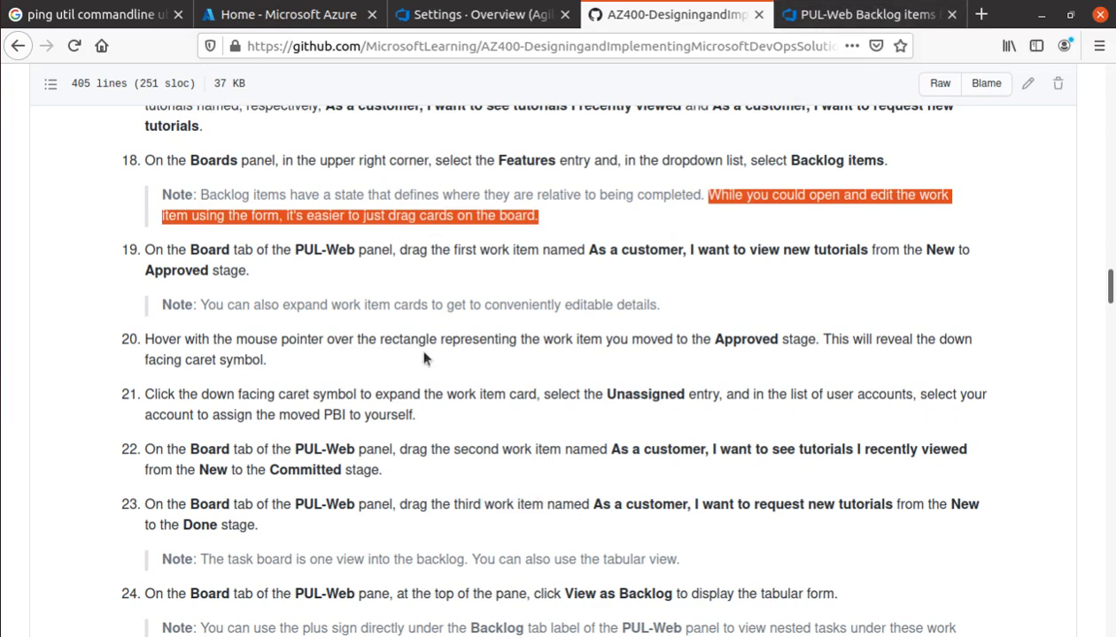
pyautogui.scroll(-1, 353, 332)
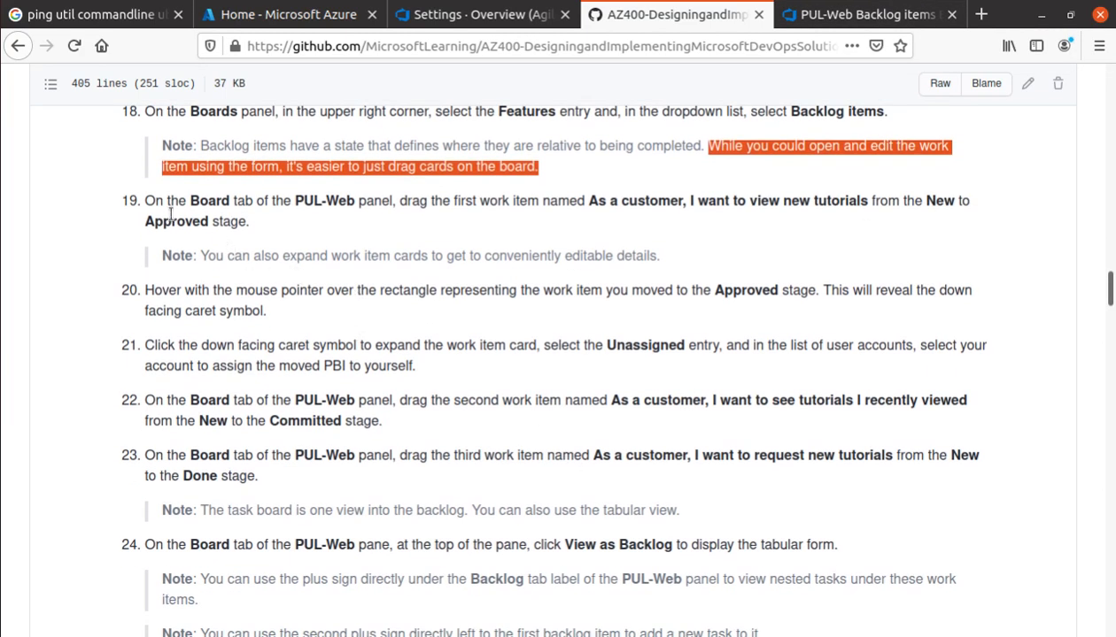
pyautogui.doubleClick(335, 200)
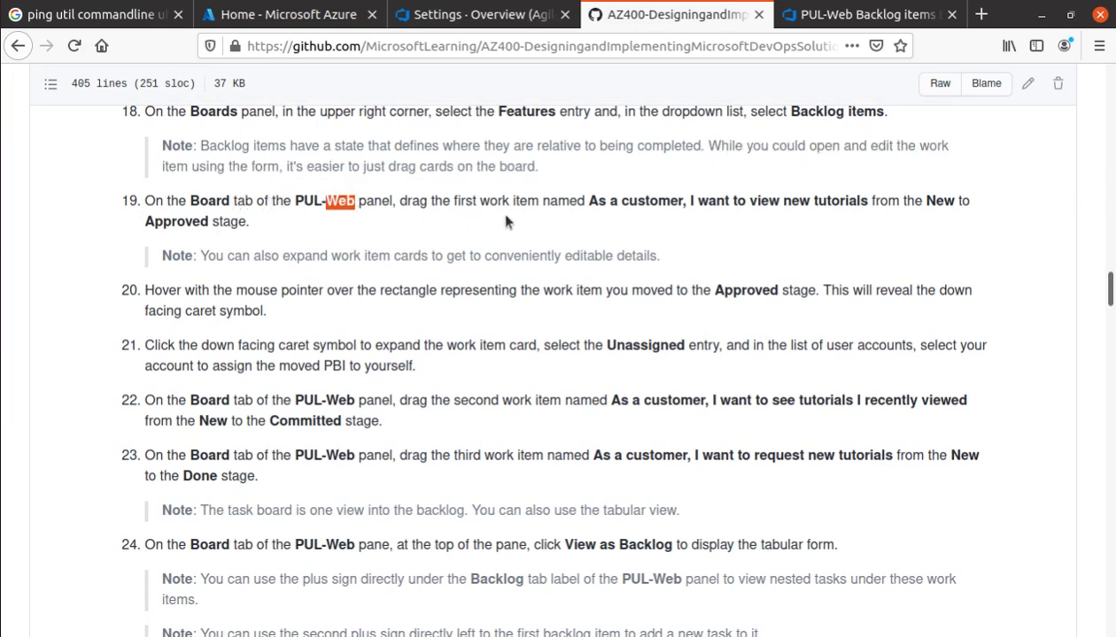
pyautogui.moveTo(586, 200); pyautogui.dragTo(976, 221)
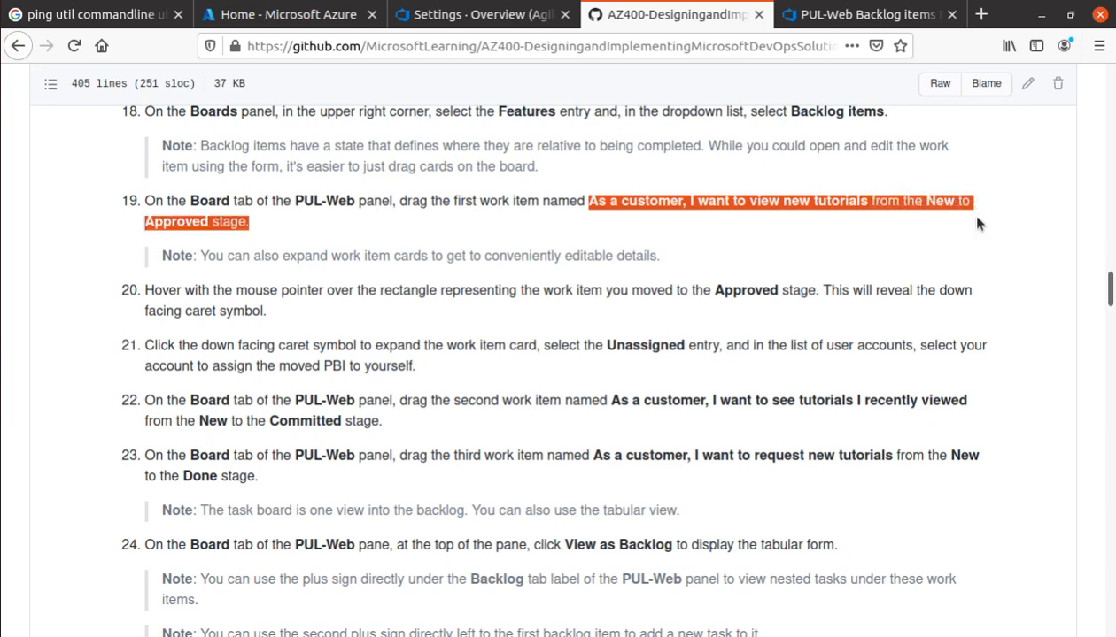
pyautogui.click(863, 14)
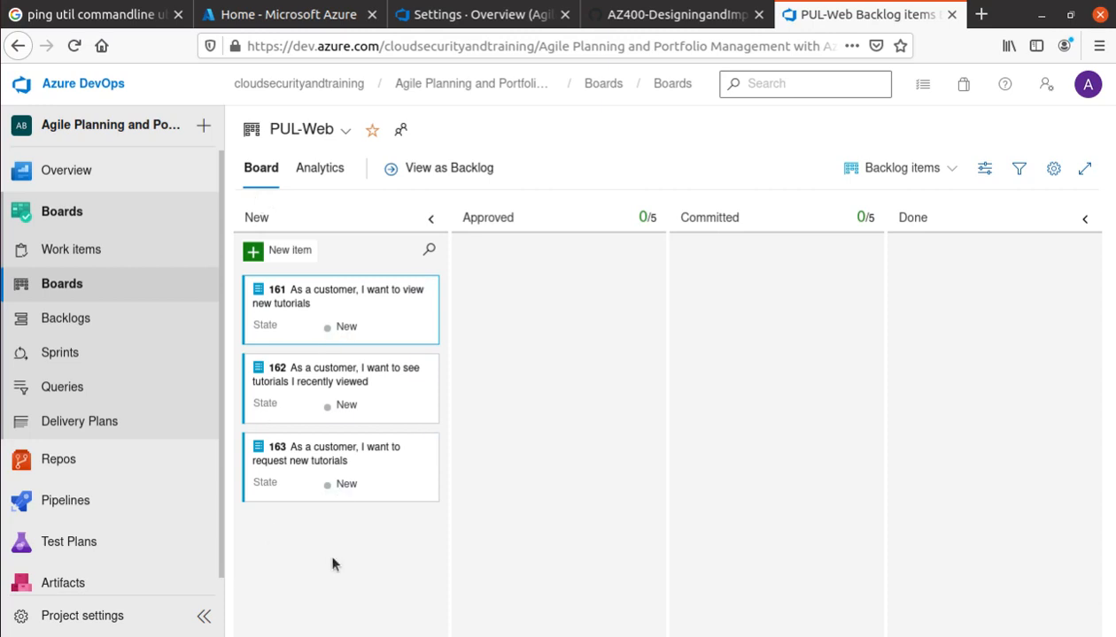
pyautogui.click(355, 327)
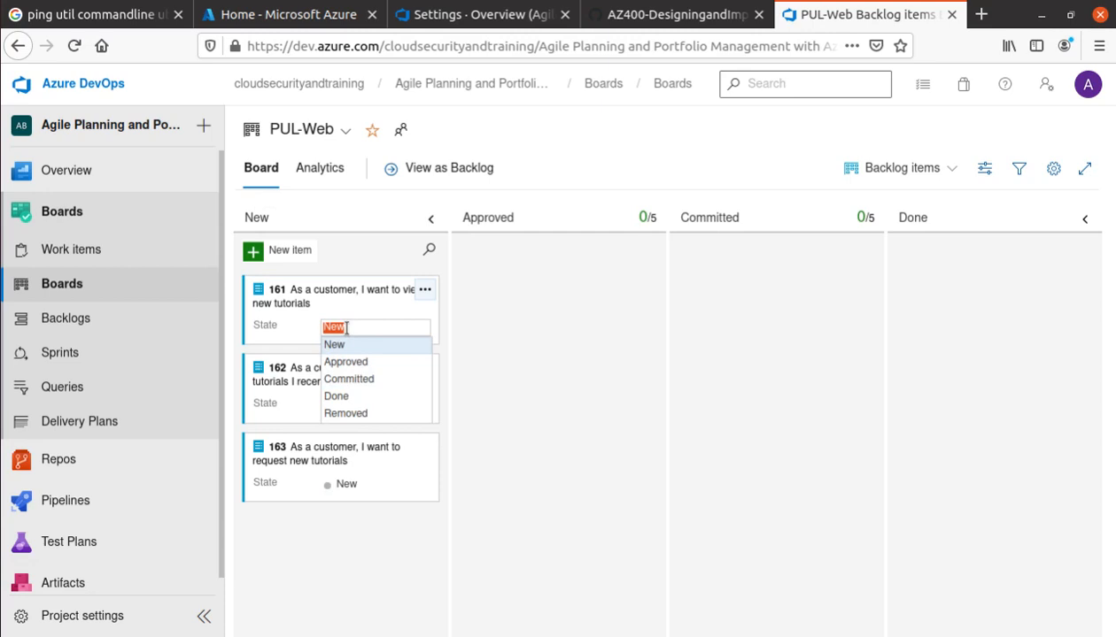
pyautogui.click(352, 208)
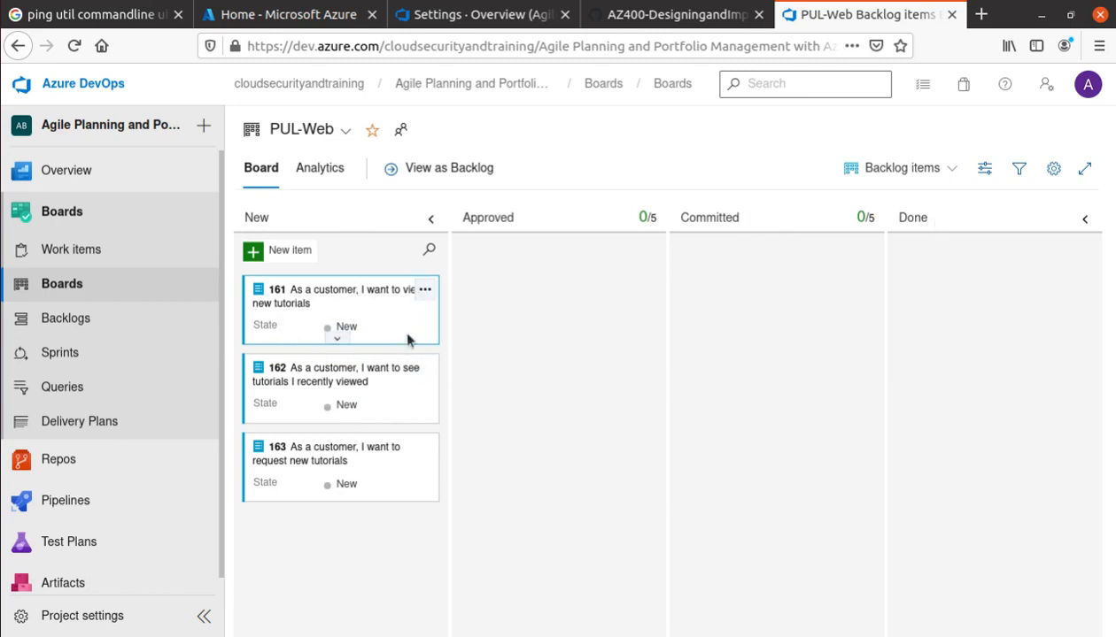
pyautogui.moveTo(356, 291); pyautogui.dragTo(560, 269)
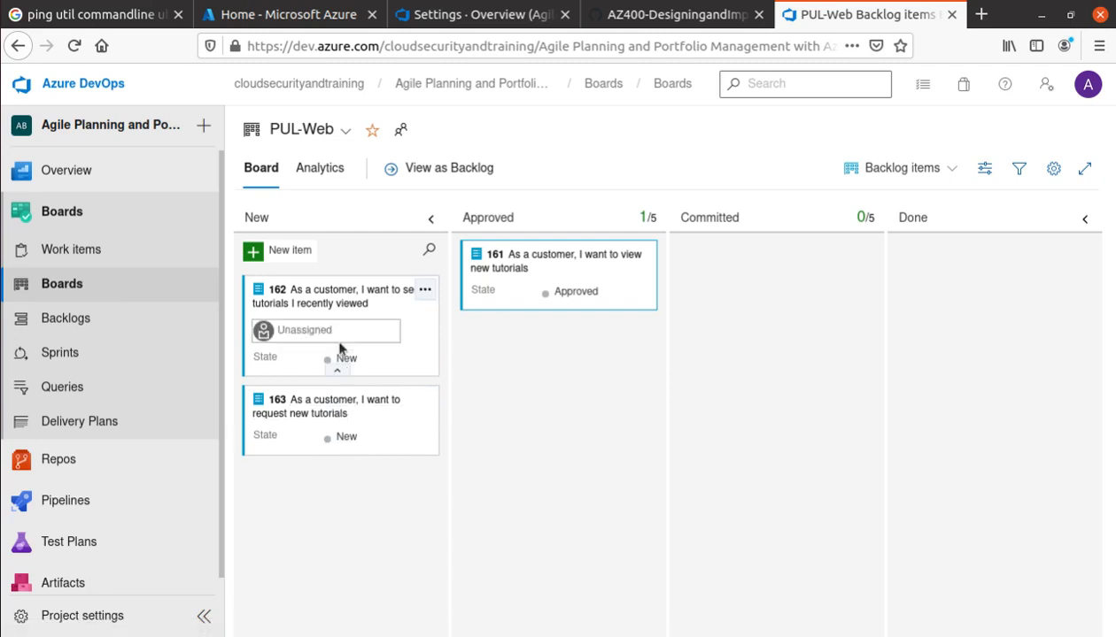
# Examine the available State options on the "see tutorials I recently viewed" and "view new tutorials" cards without changing them
pyautogui.click(346, 358)
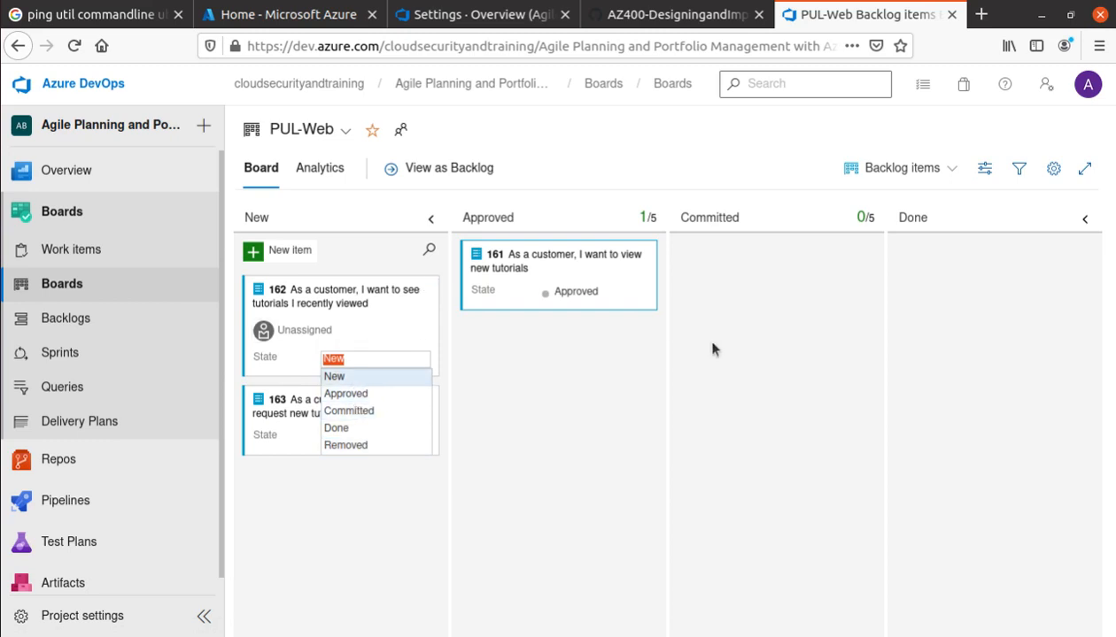
pyautogui.click(615, 135)
pyautogui.click(677, 14)
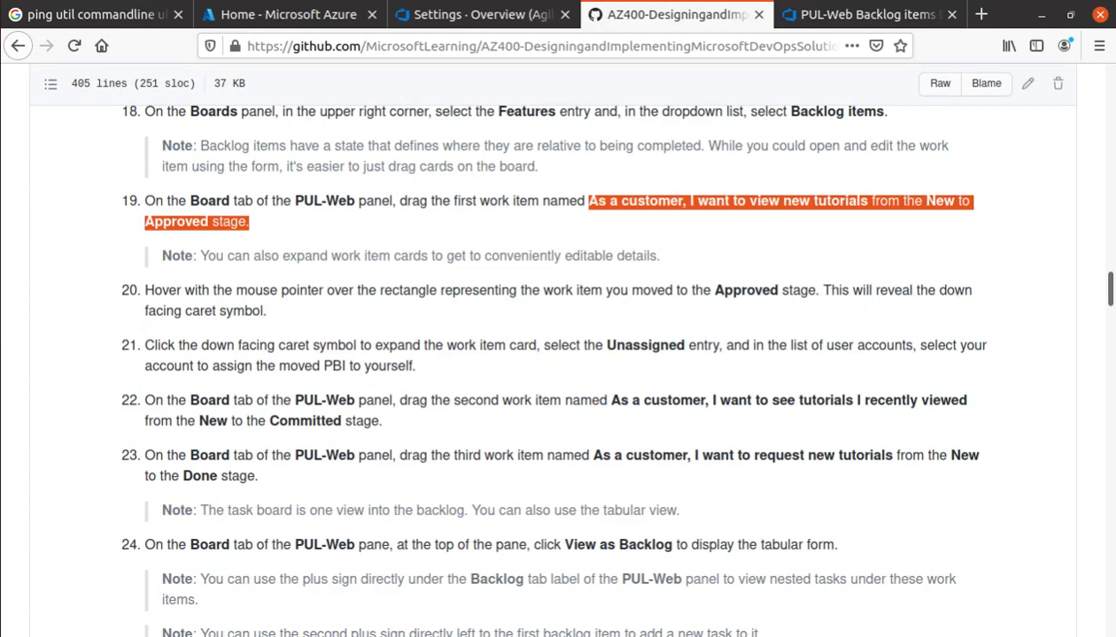
pyautogui.click(881, 16)
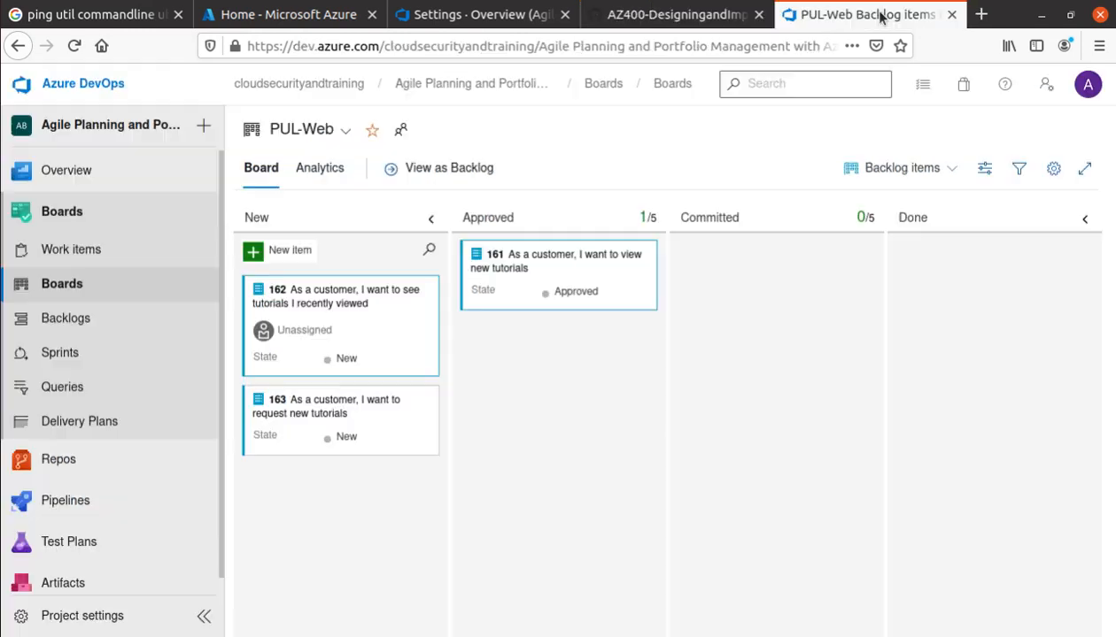
pyautogui.click(585, 292)
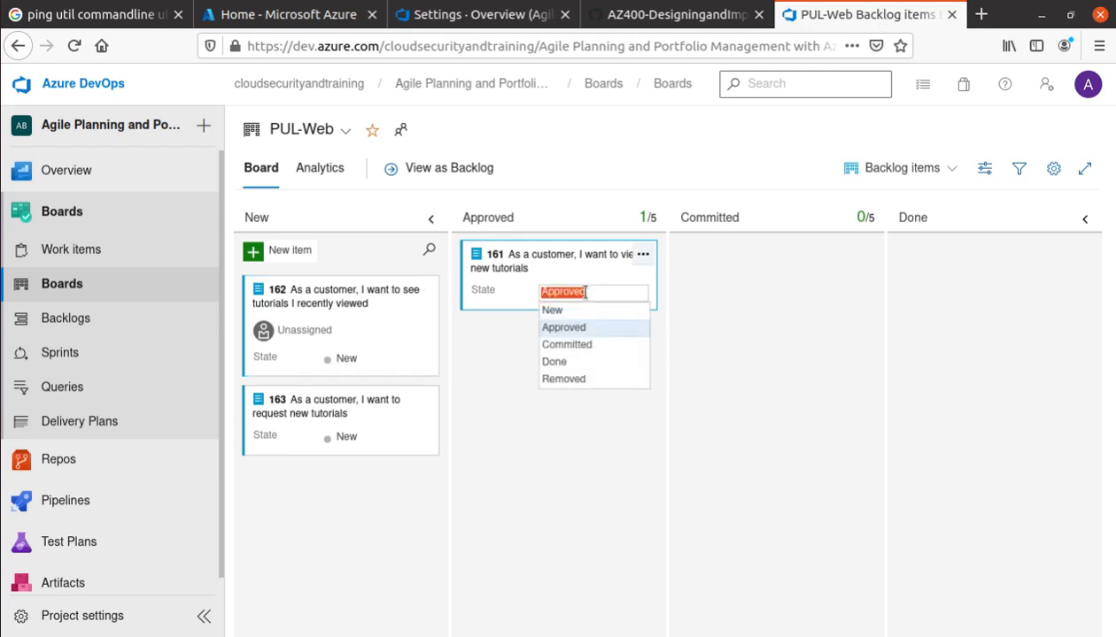
pyautogui.click(767, 296)
# Follow steps 20 and 21 of the lab guide: expand the "view new tutorials" card in Approved and assign it to your own account
pyautogui.click(728, 14)
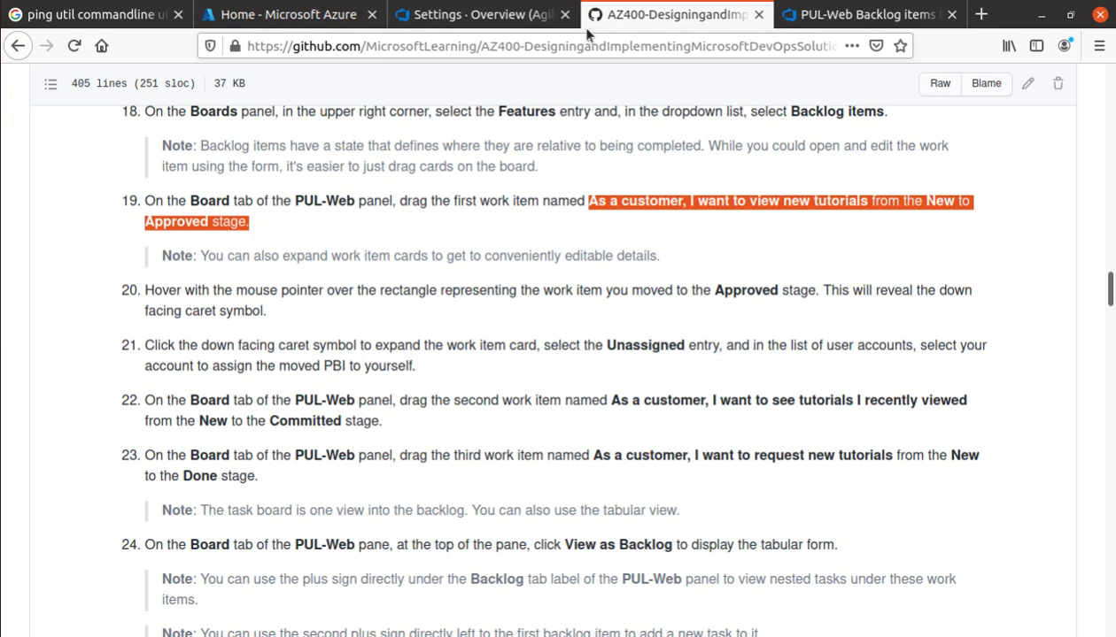
pyautogui.click(830, 15)
pyautogui.moveTo(509, 283)
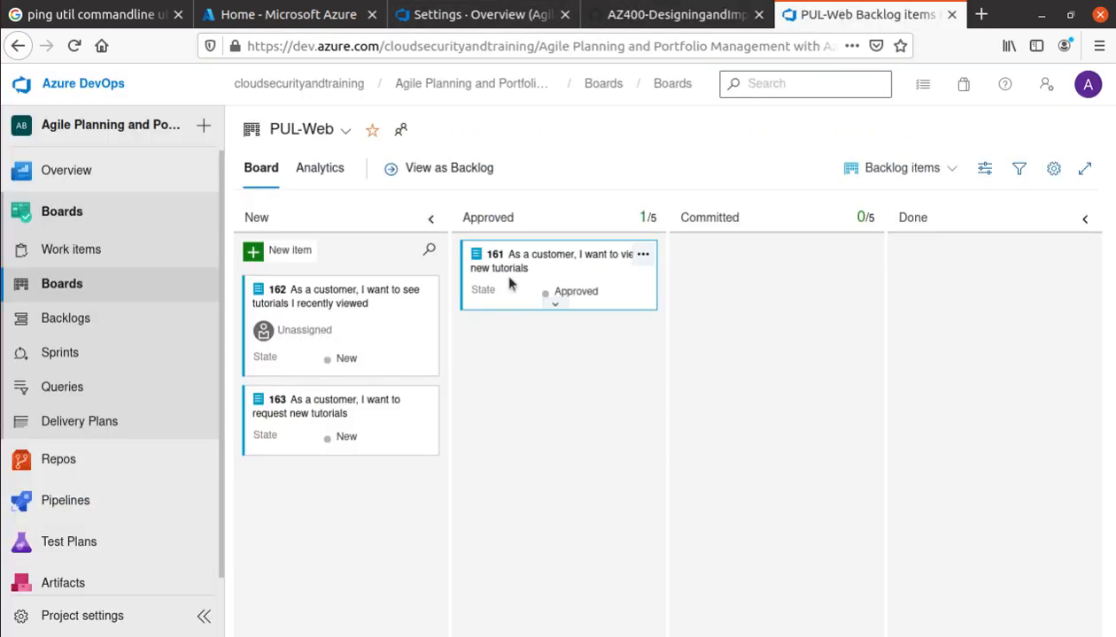
pyautogui.click(554, 305)
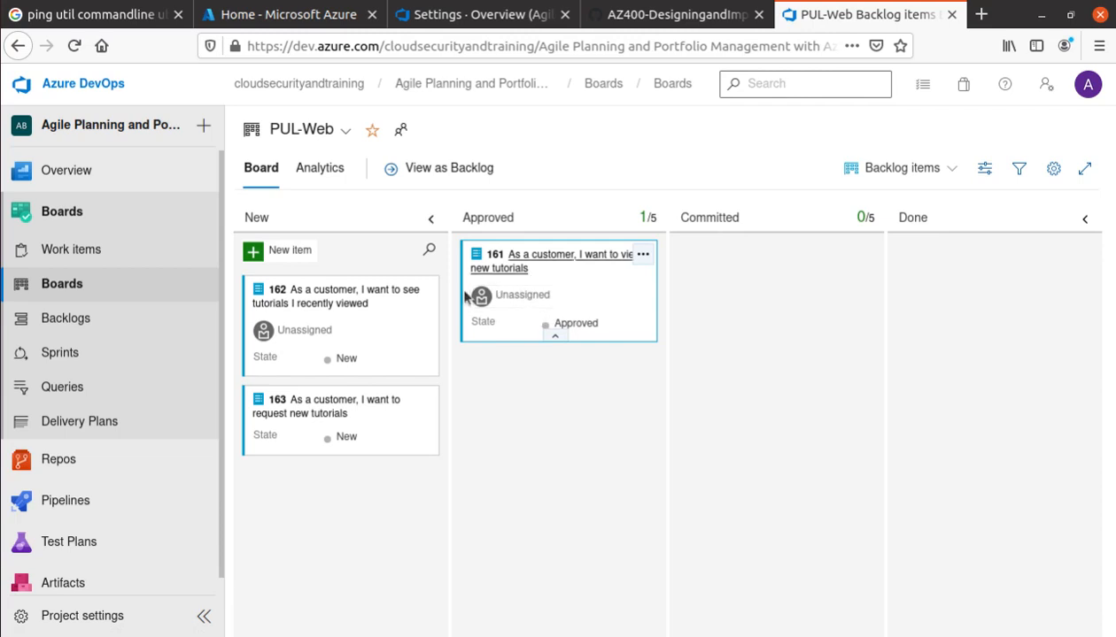
pyautogui.click(645, 15)
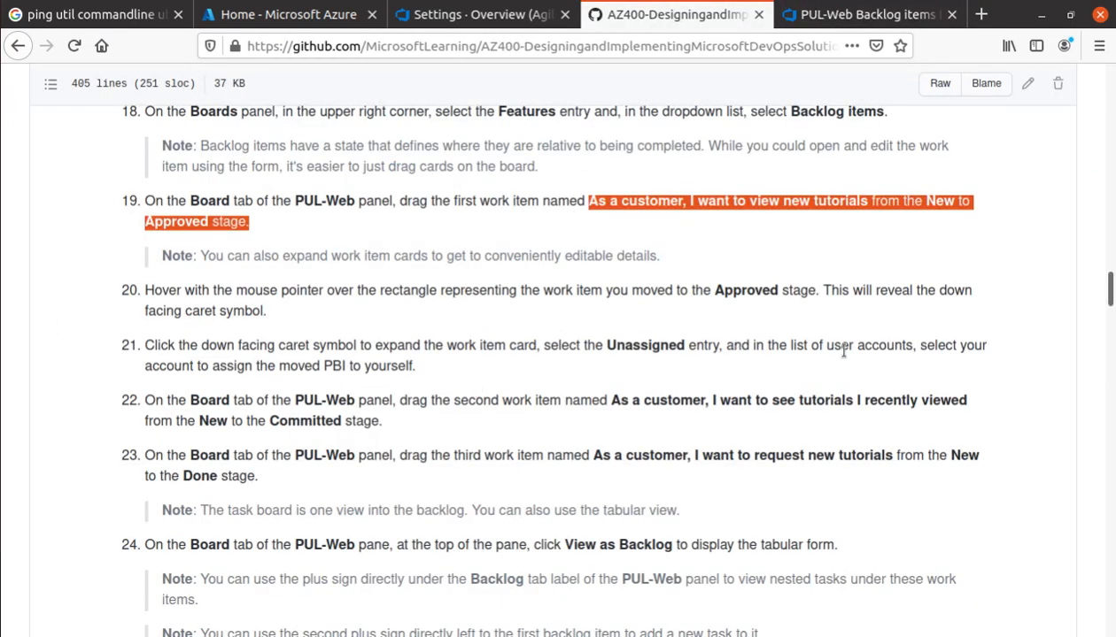
pyautogui.tripleClick(977, 347)
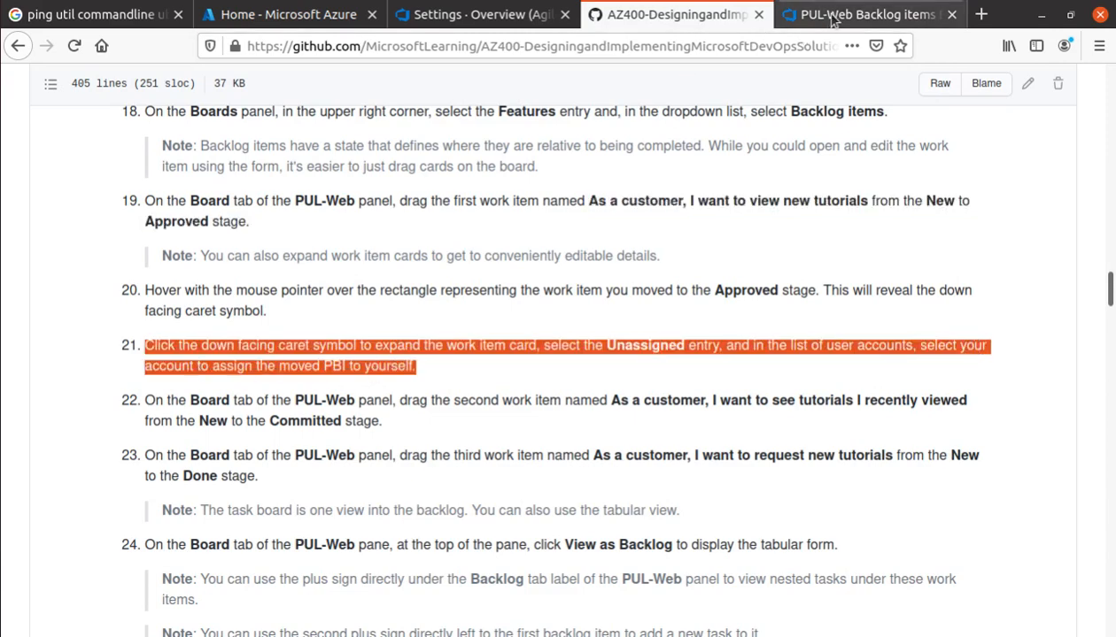
pyautogui.click(863, 15)
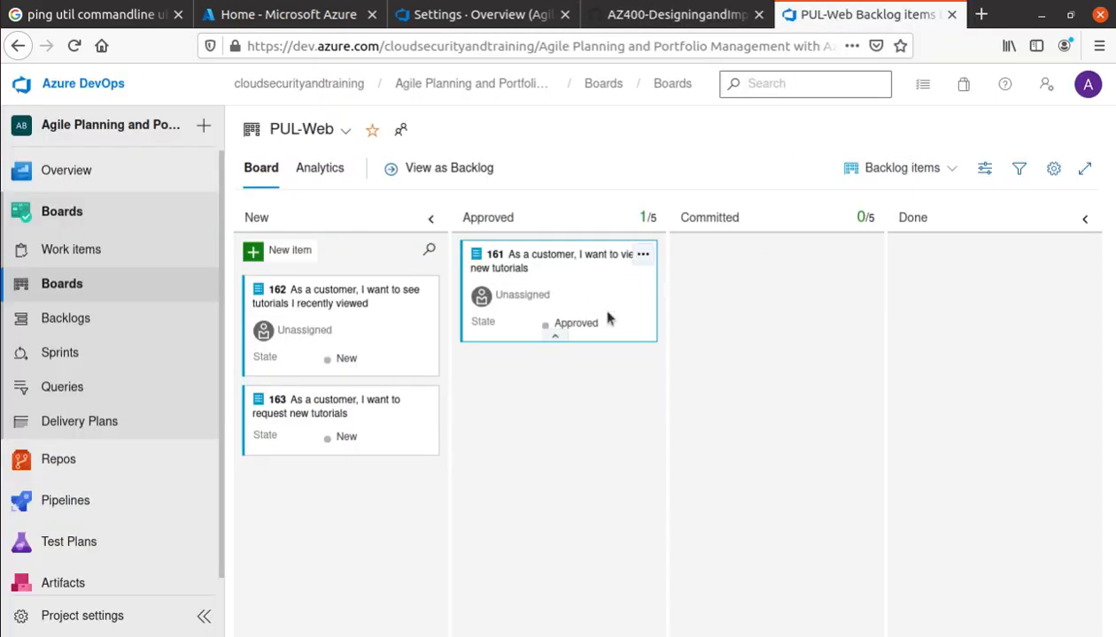
pyautogui.click(520, 298)
pyautogui.click(568, 376)
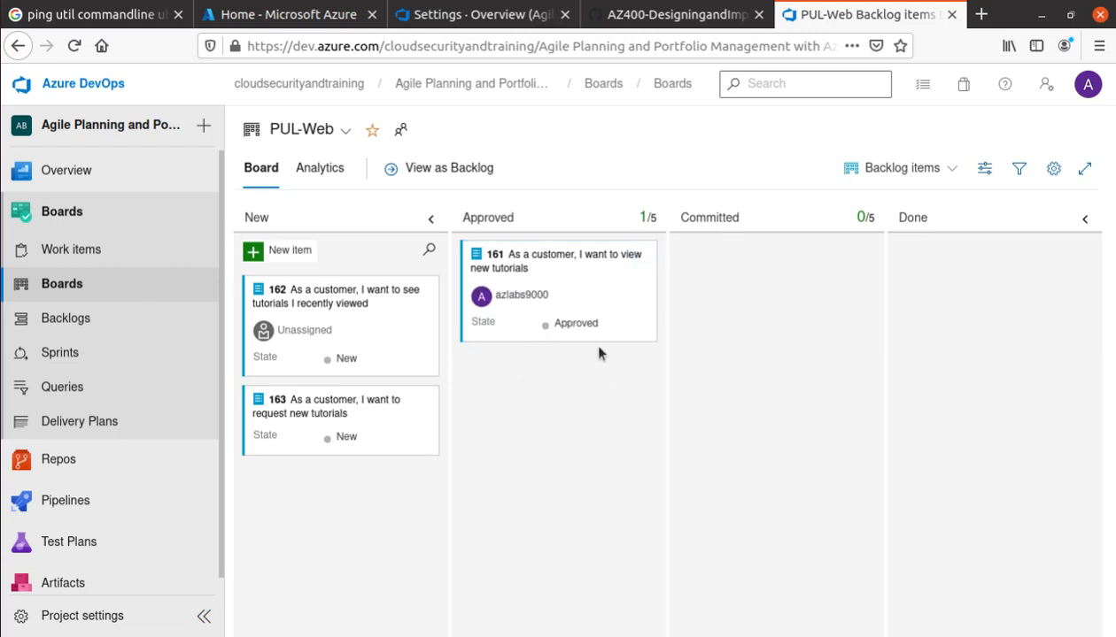
# Read step 22 of the lab guide and move "As a customer, I want to see tutorials I recently viewed" from New to Committed
pyautogui.click(670, 16)
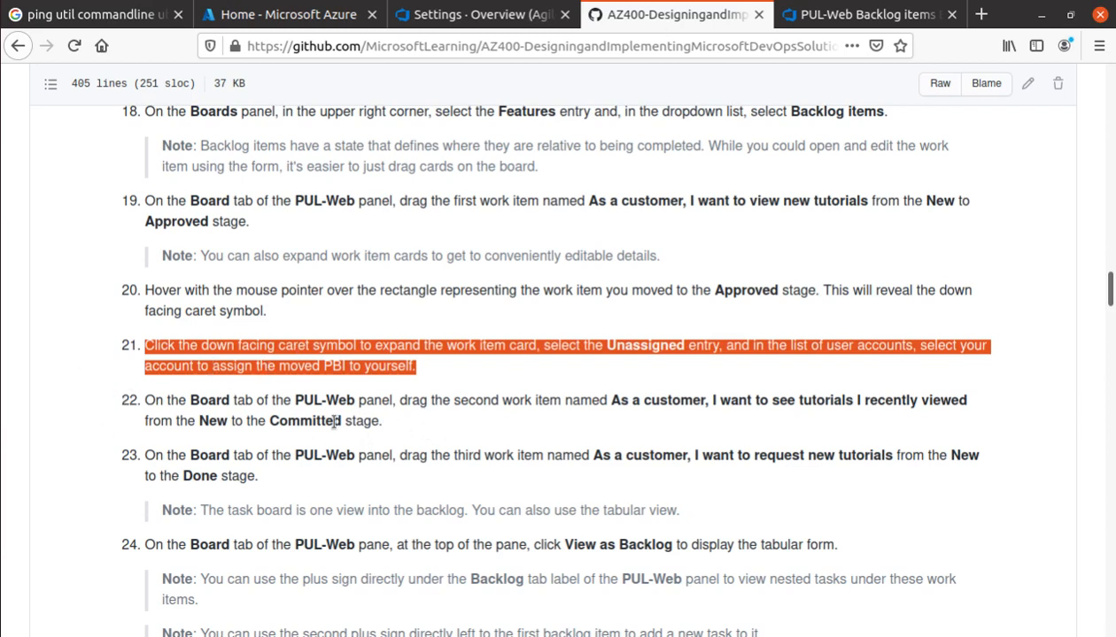
pyautogui.click(216, 428)
pyautogui.tripleClick(303, 421)
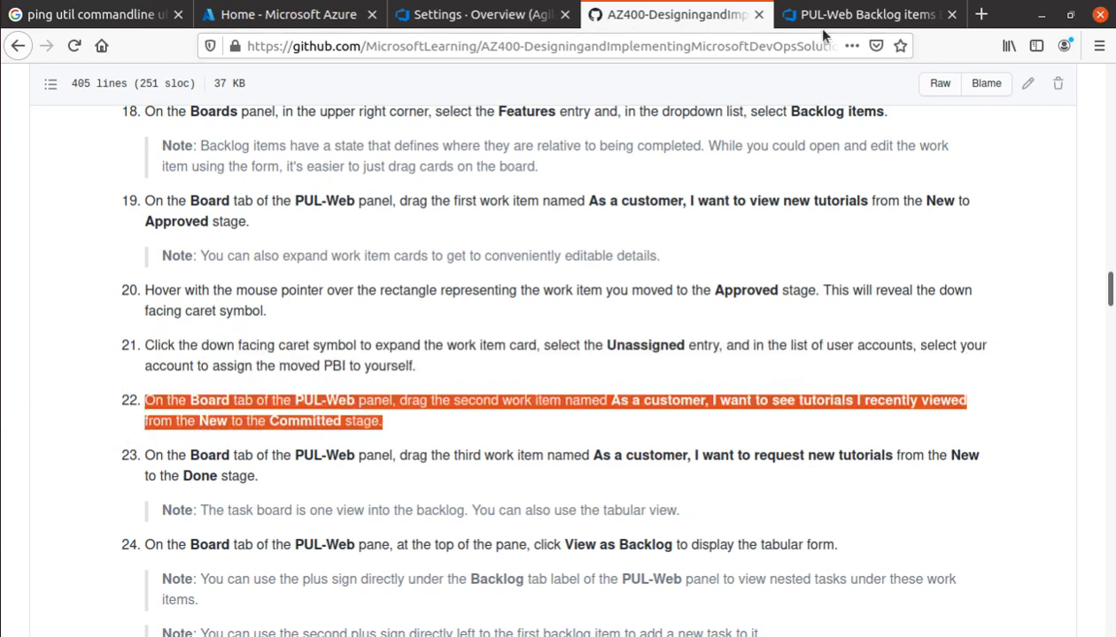
pyautogui.click(854, 16)
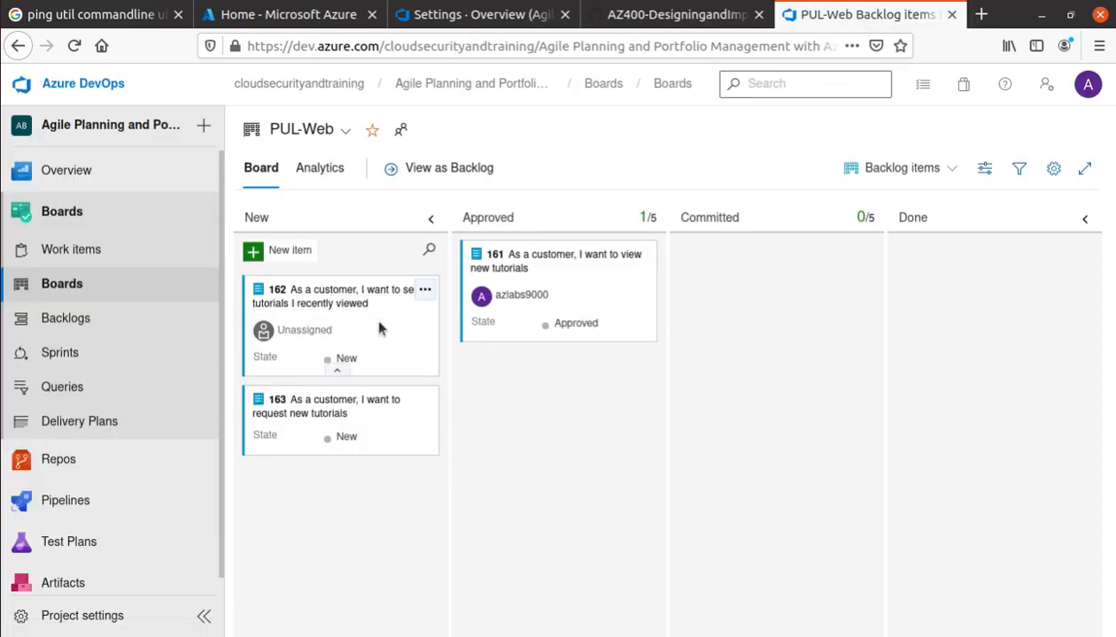
pyautogui.moveTo(379, 328); pyautogui.dragTo(819, 383)
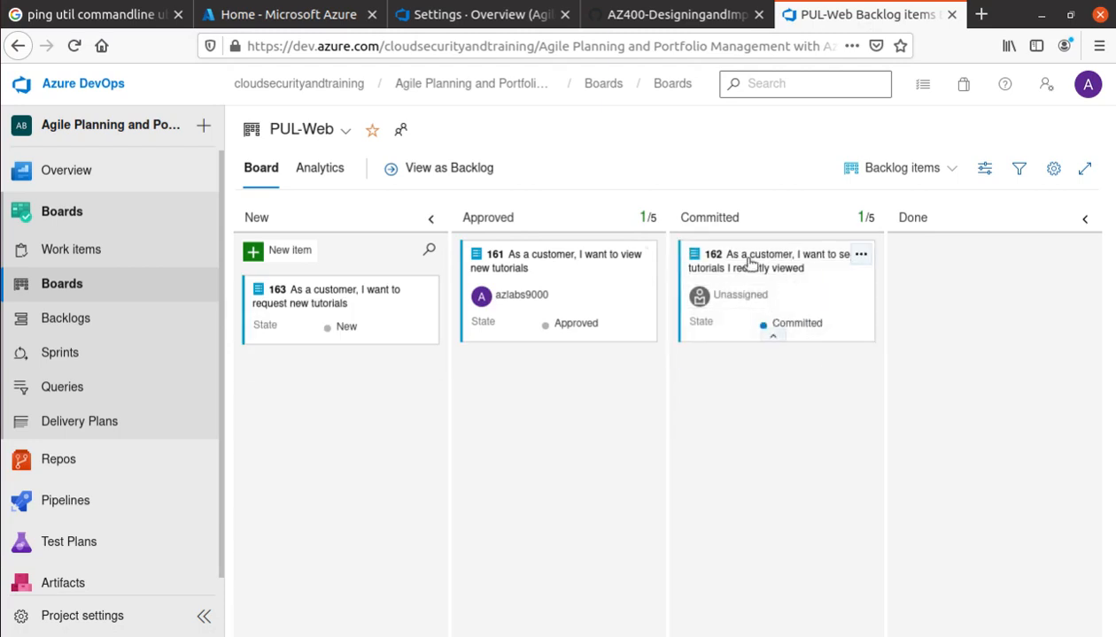
# Read step 23 of the lab guide and move "As a customer, I want to request new tutorials" from New to Done
pyautogui.click(668, 15)
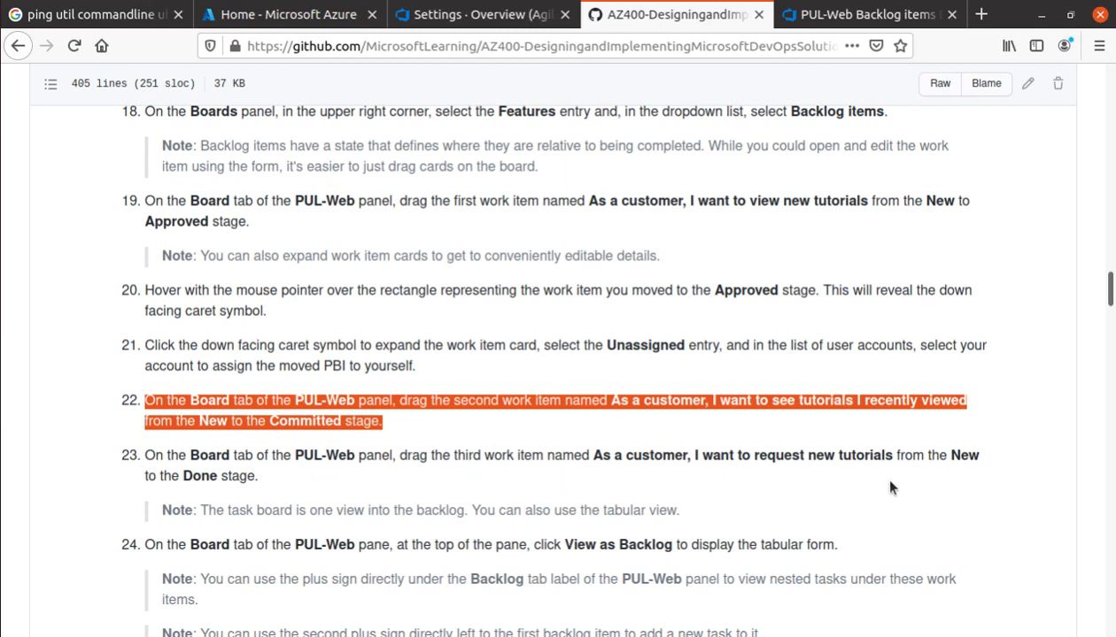
pyautogui.tripleClick(206, 478)
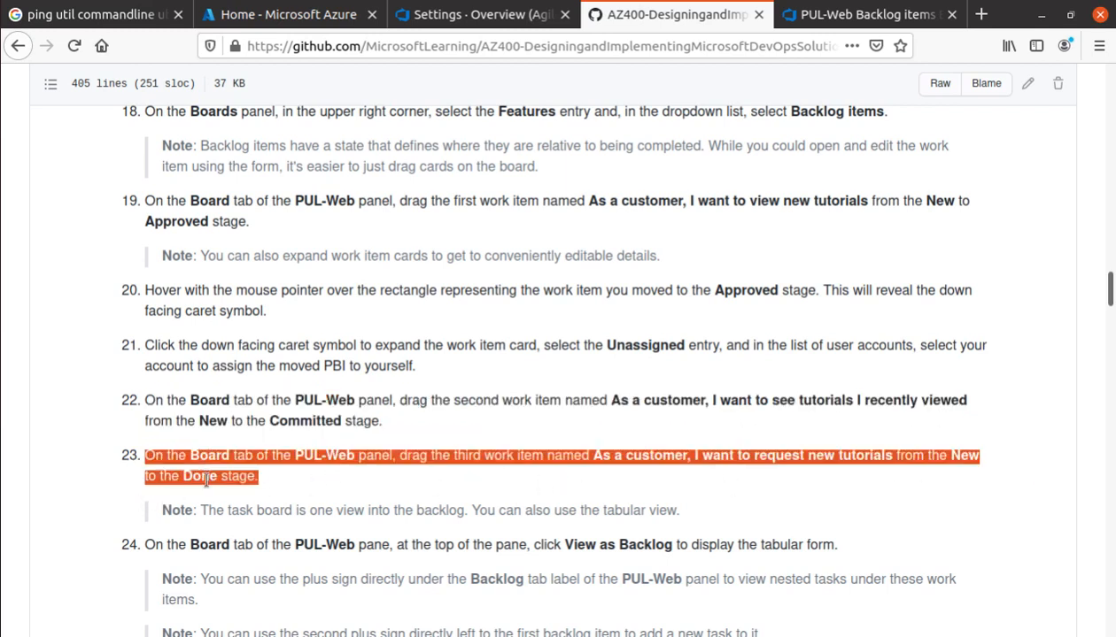
pyautogui.click(478, 14)
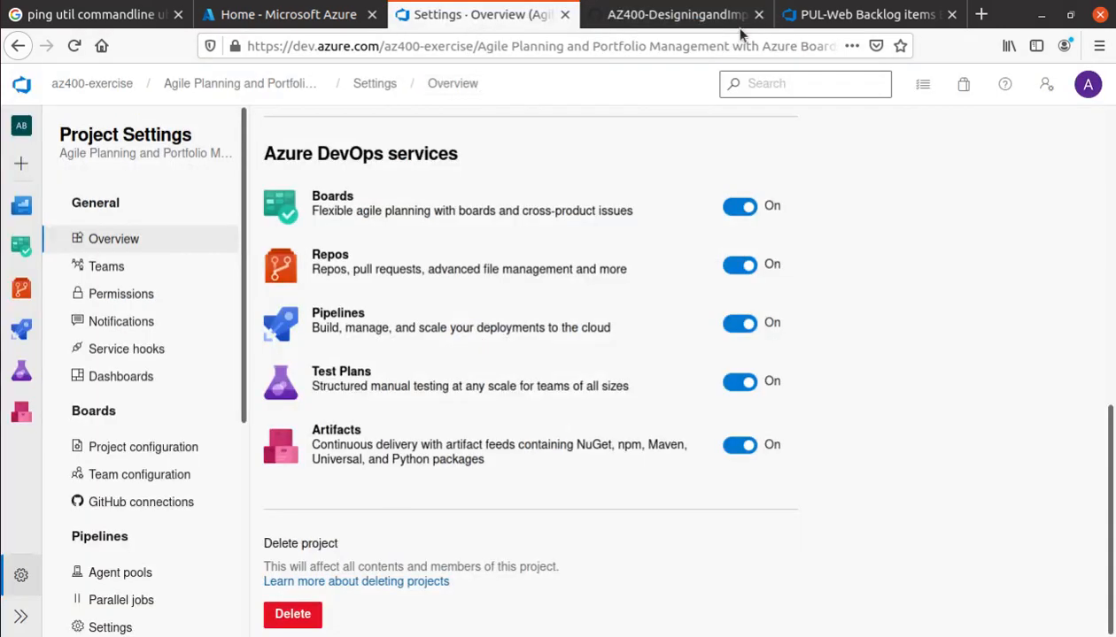
pyautogui.click(766, 16)
pyautogui.click(797, 15)
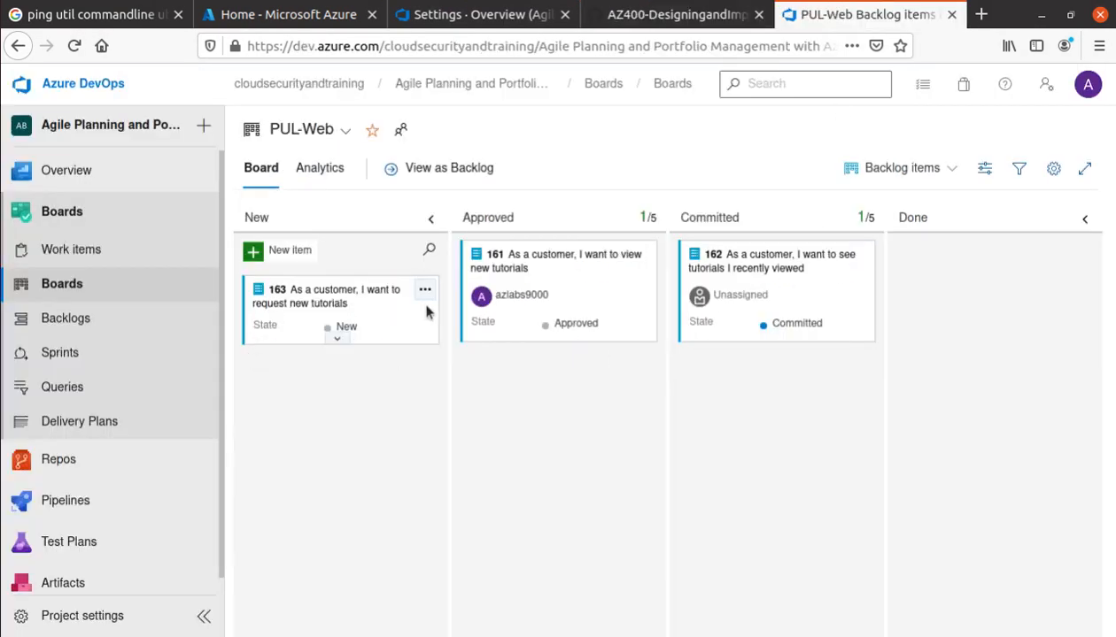
pyautogui.moveTo(418, 297); pyautogui.dragTo(1006, 294)
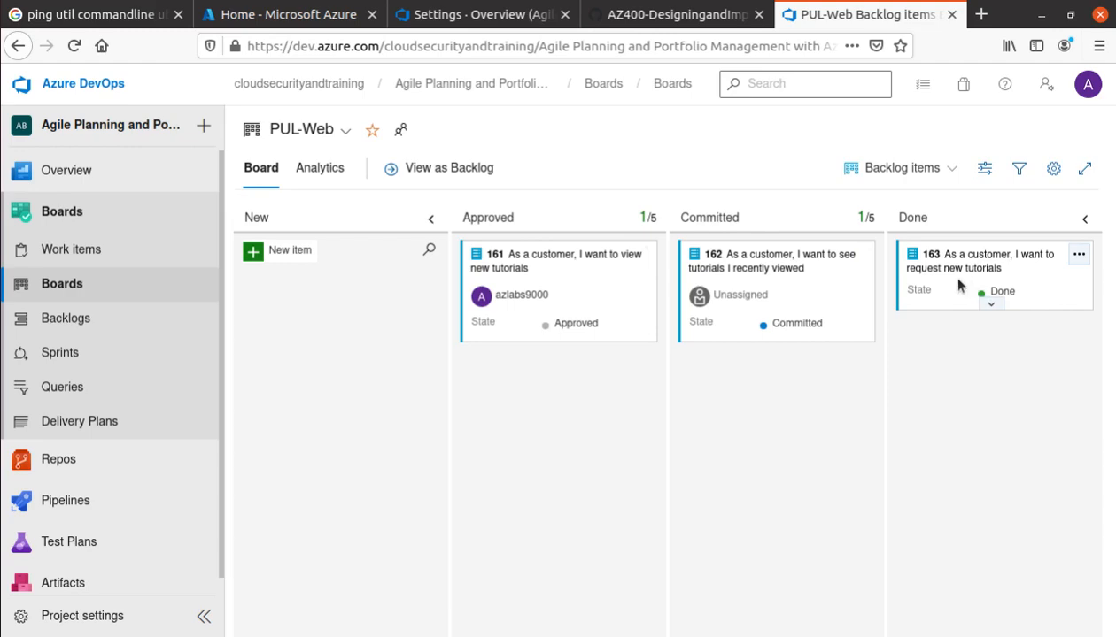
# Switch back to the lab guide on GitHub to read step 24
pyautogui.click(673, 11)
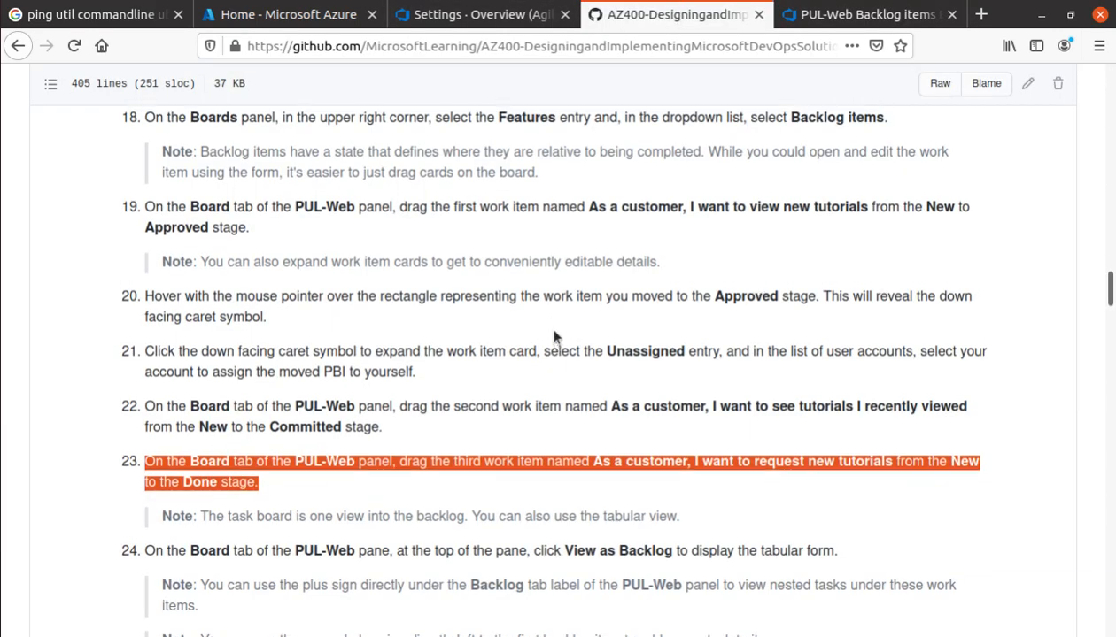
# Check step 24 of the GitHub lab instructions, then show the PUL-Web board in Azure DevOps as a backlog
pyautogui.scroll(-6, 553, 335)
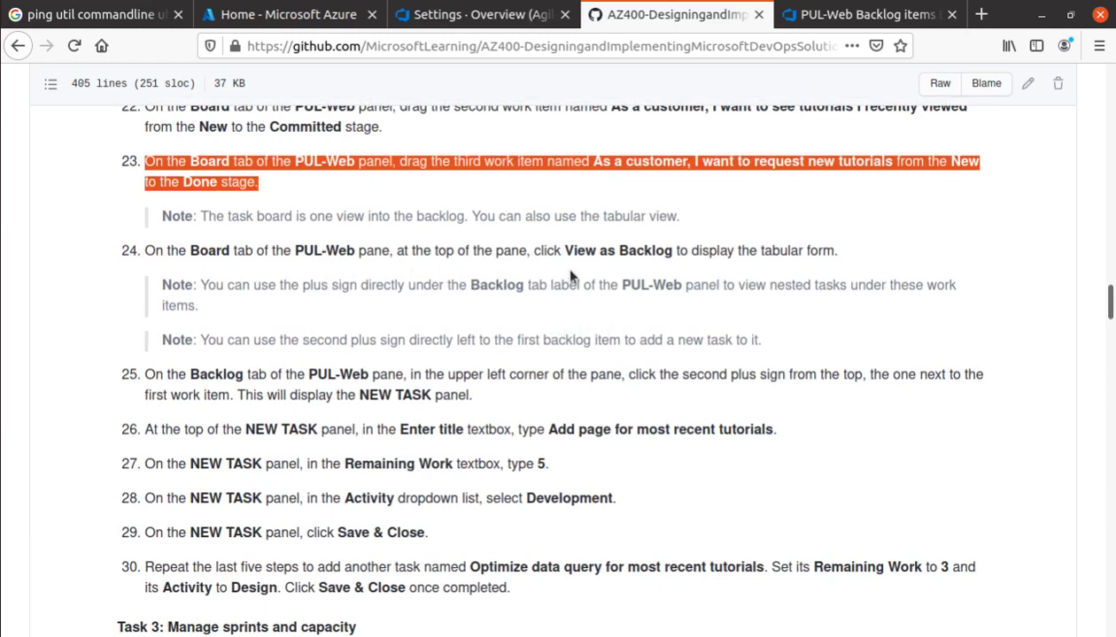
pyautogui.moveTo(567, 255); pyautogui.dragTo(673, 259)
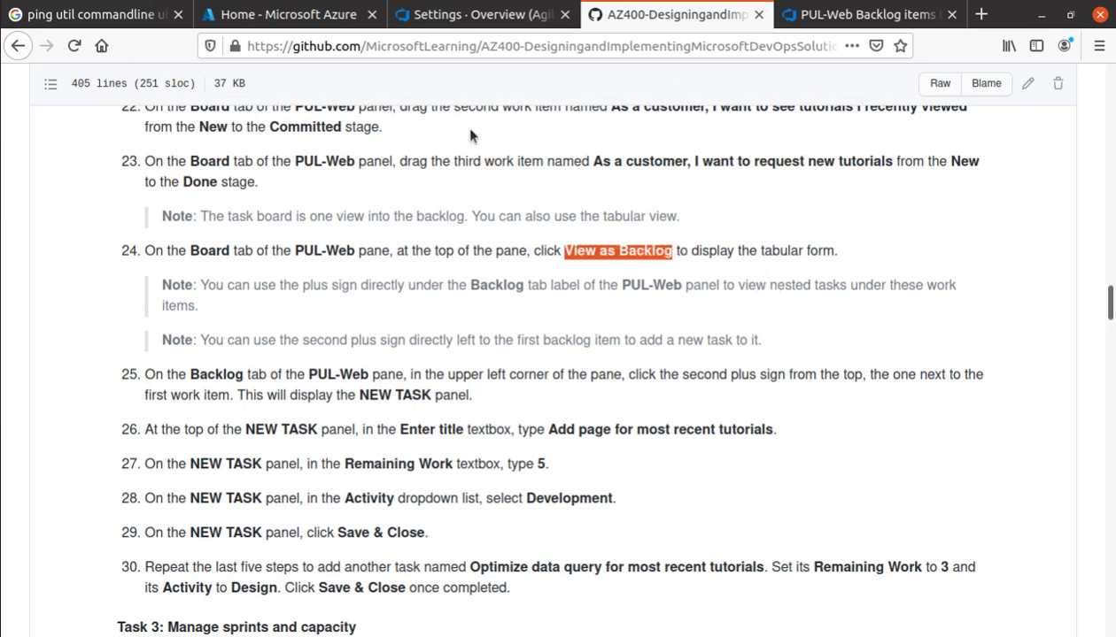
pyautogui.click(781, 14)
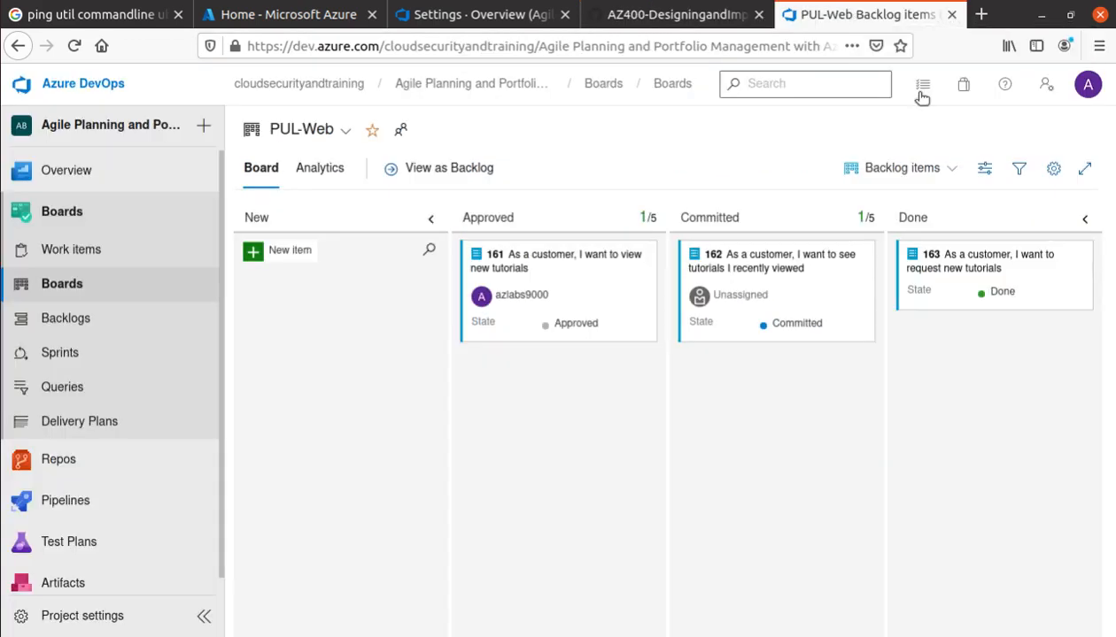
pyautogui.click(954, 169)
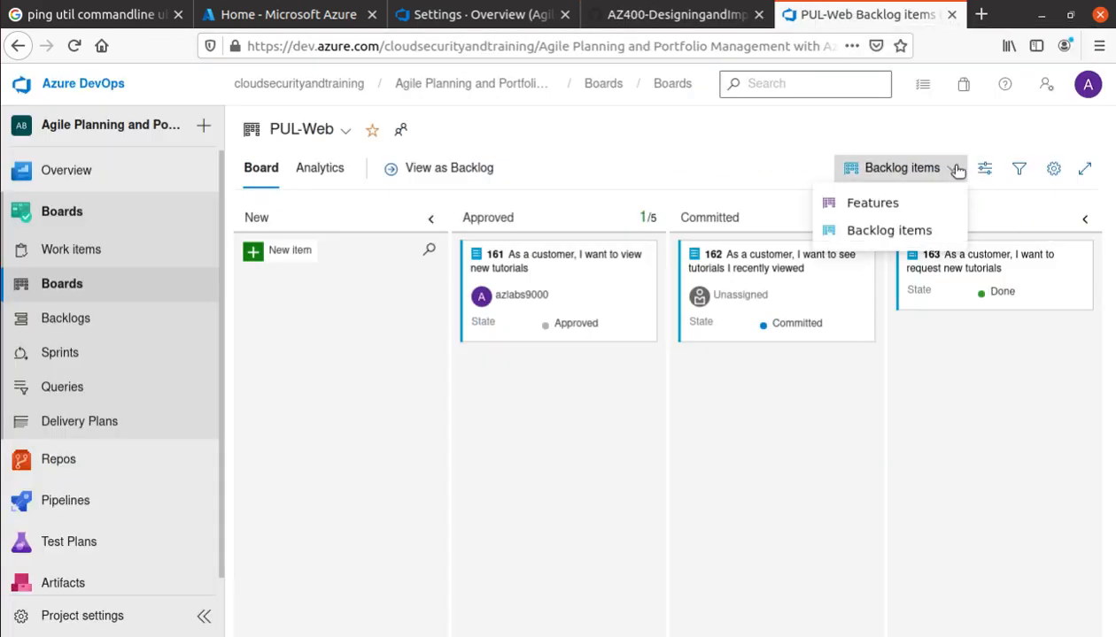
pyautogui.click(955, 169)
pyautogui.click(446, 175)
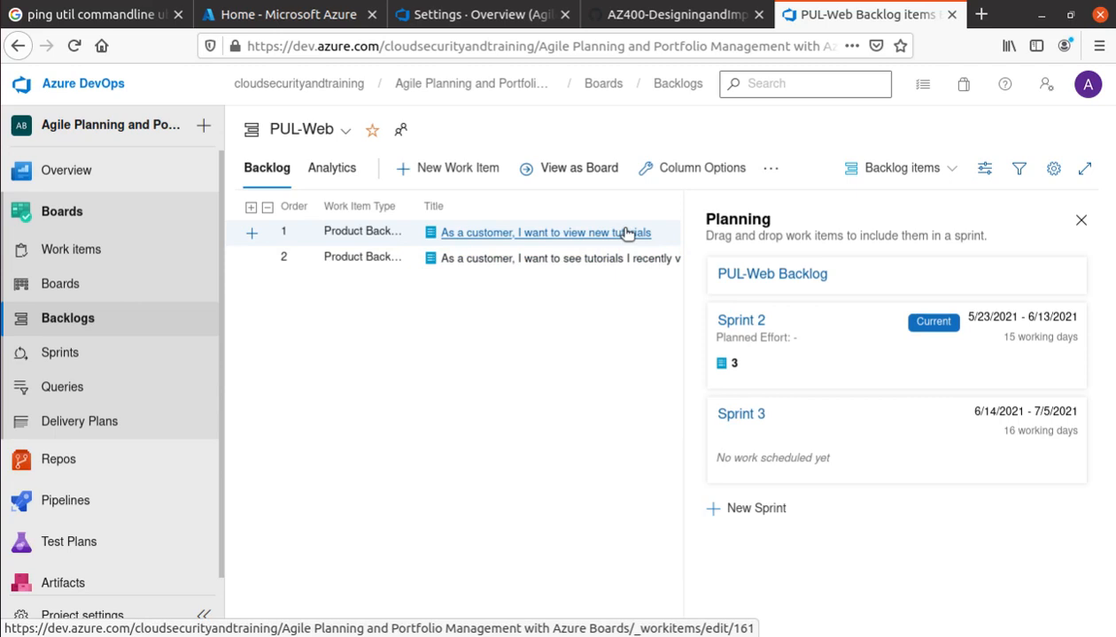
# Following step 25 of the lab instructions, start a new task under the backlog item "As a customer, I want to view new tutorials"
pyautogui.click(702, 23)
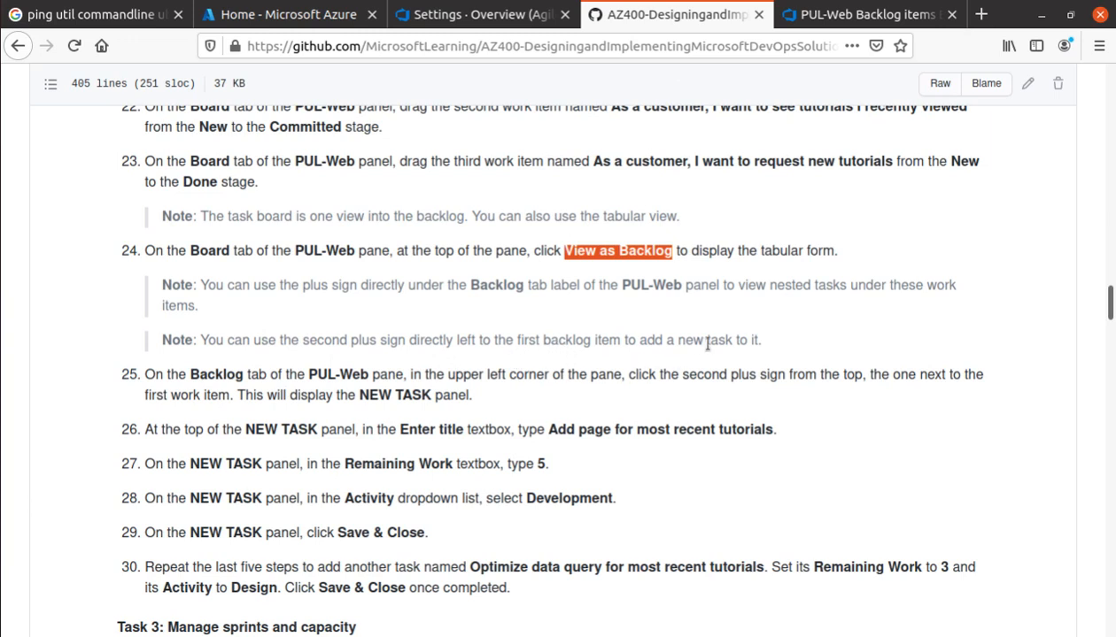
pyautogui.moveTo(767, 341); pyautogui.dragTo(140, 281)
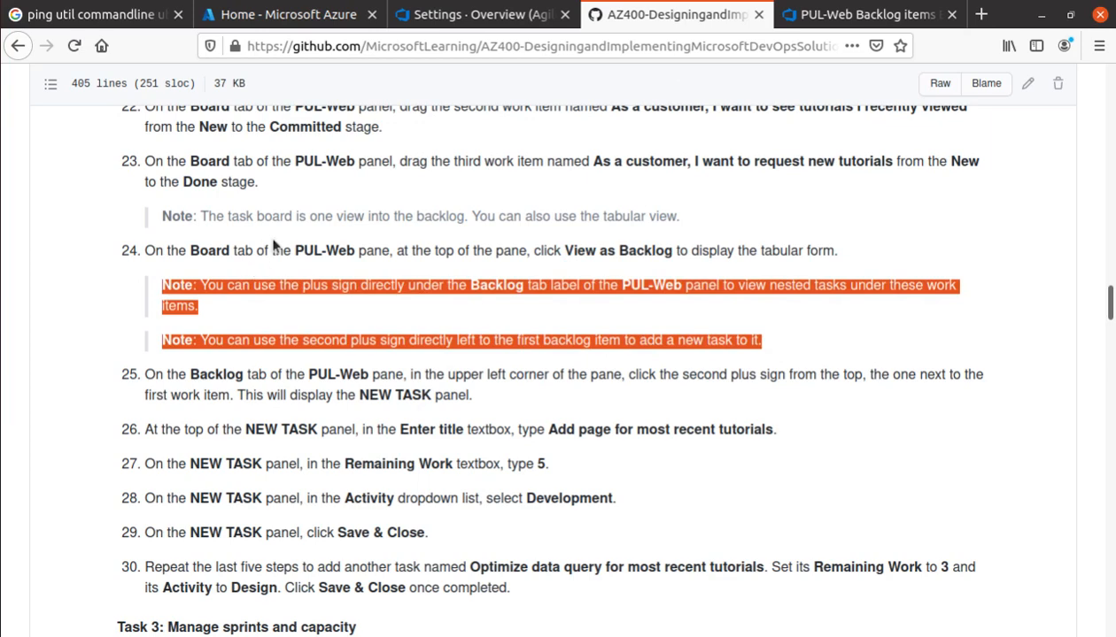
pyautogui.scroll(-4, 274, 244)
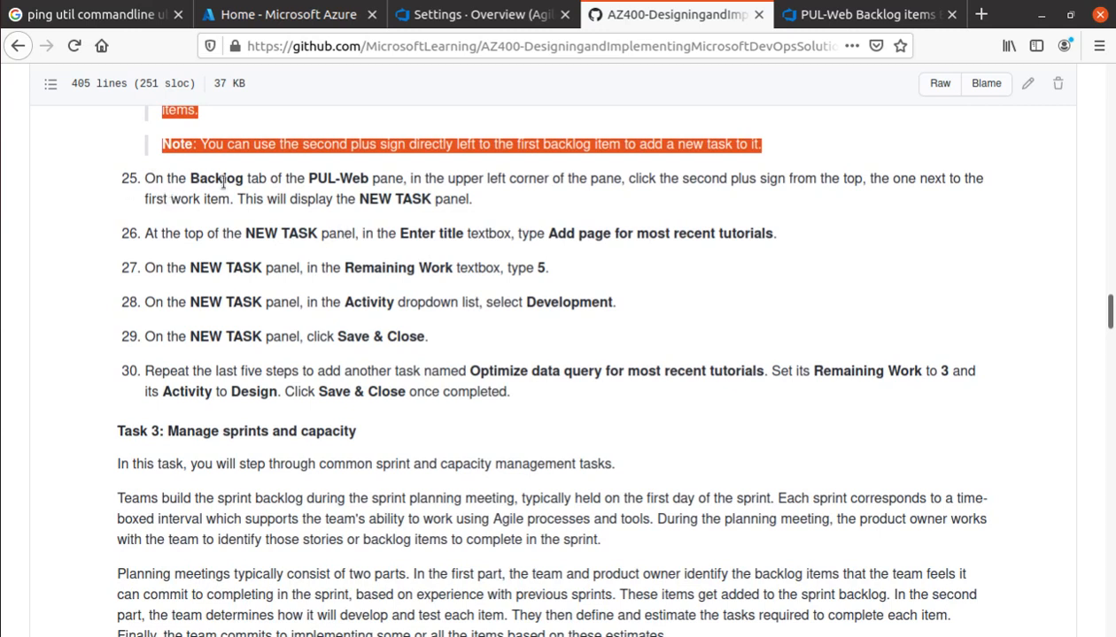
pyautogui.moveTo(308, 178); pyautogui.dragTo(403, 180)
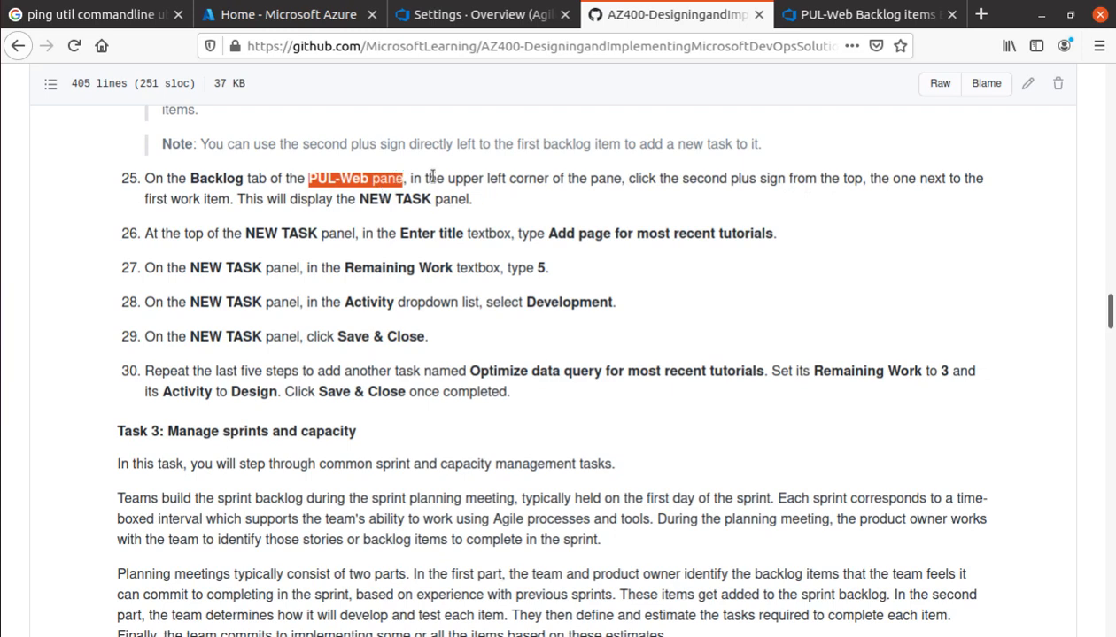
pyautogui.click(832, 14)
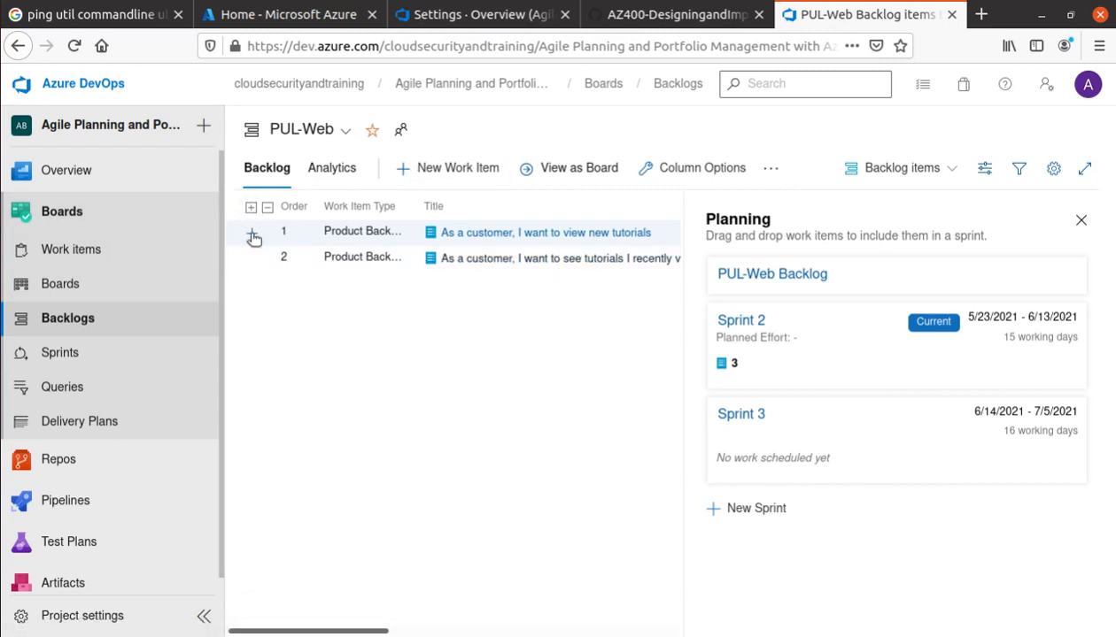
pyautogui.click(677, 16)
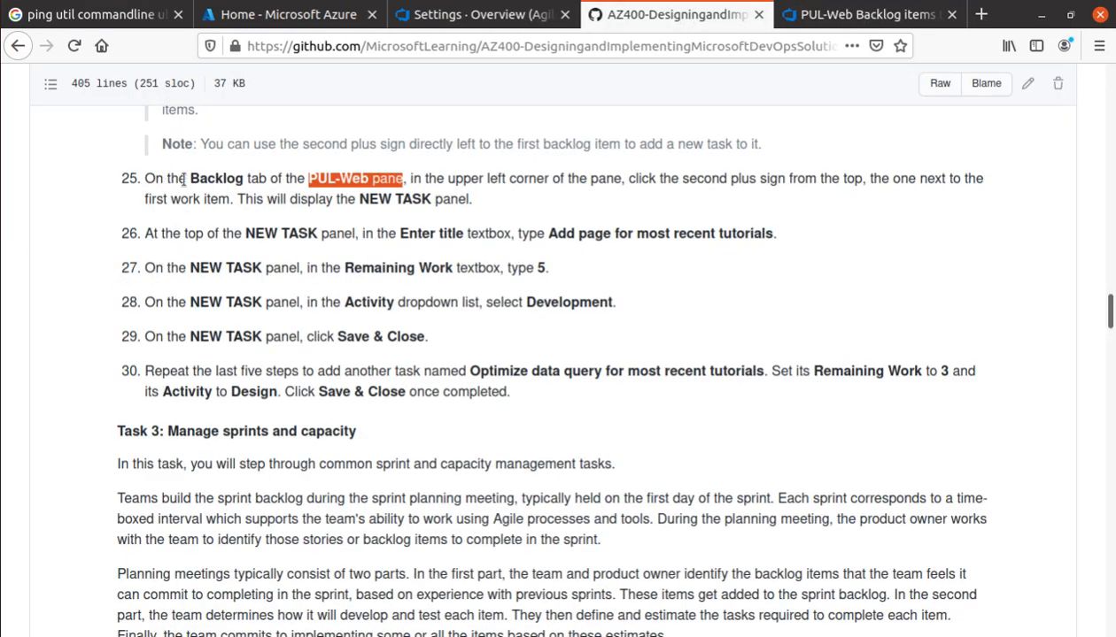
pyautogui.moveTo(184, 178); pyautogui.dragTo(622, 184)
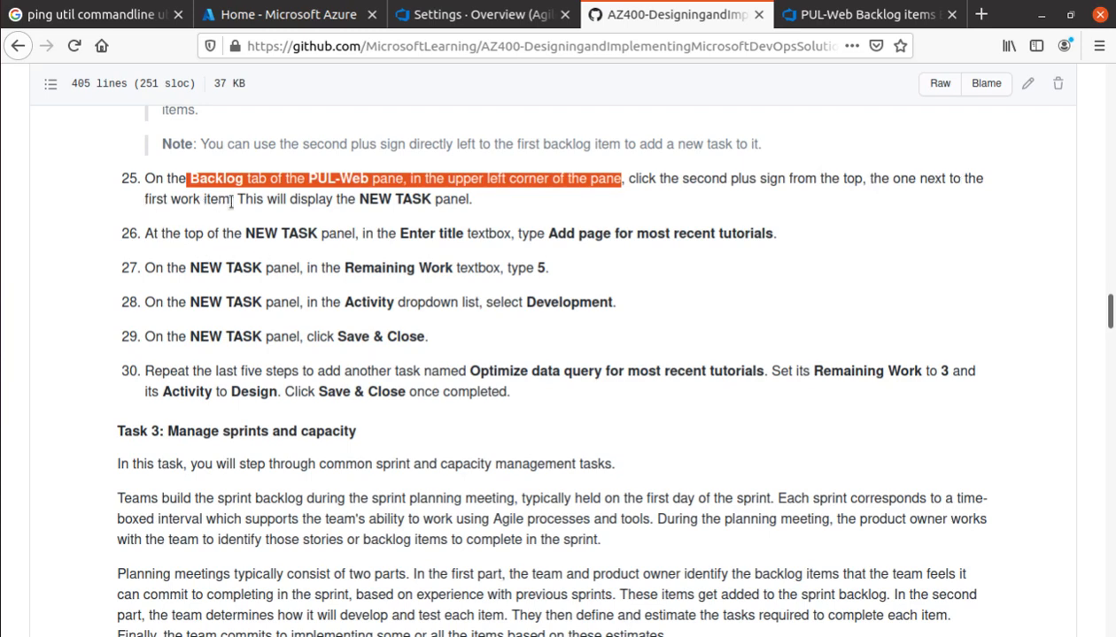
pyautogui.hotkey('ctrl', 'Tab')
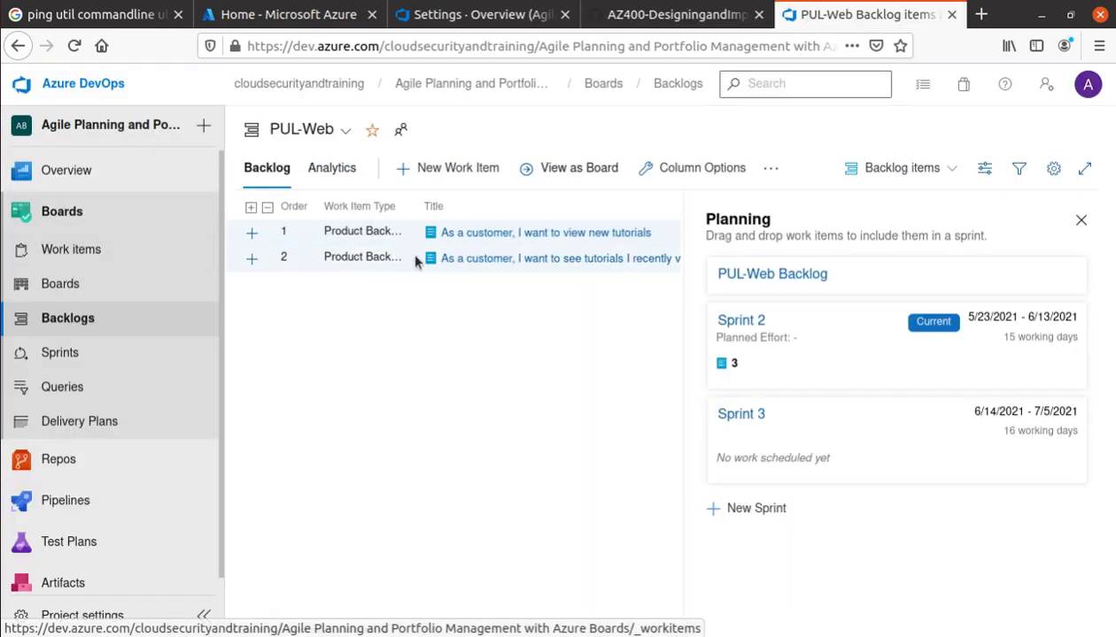
pyautogui.click(251, 236)
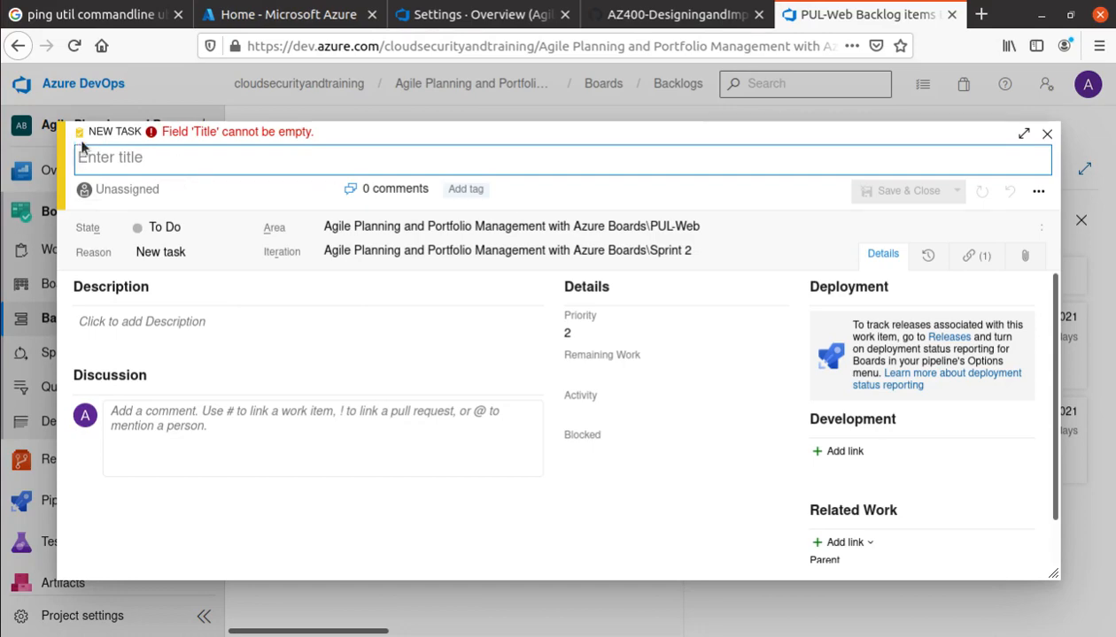
# Copy the title "Add page for most recent tutorials" from the GitHub lab instructions into the new task's title in Azure DevOps
pyautogui.click(679, 21)
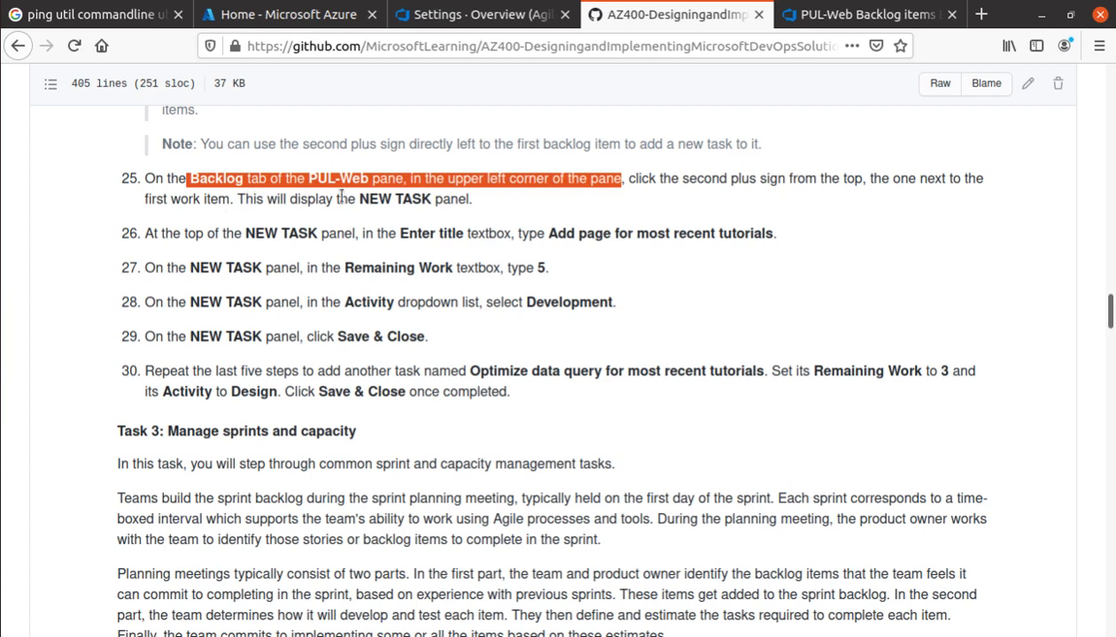
pyautogui.moveTo(359, 204); pyautogui.dragTo(430, 193)
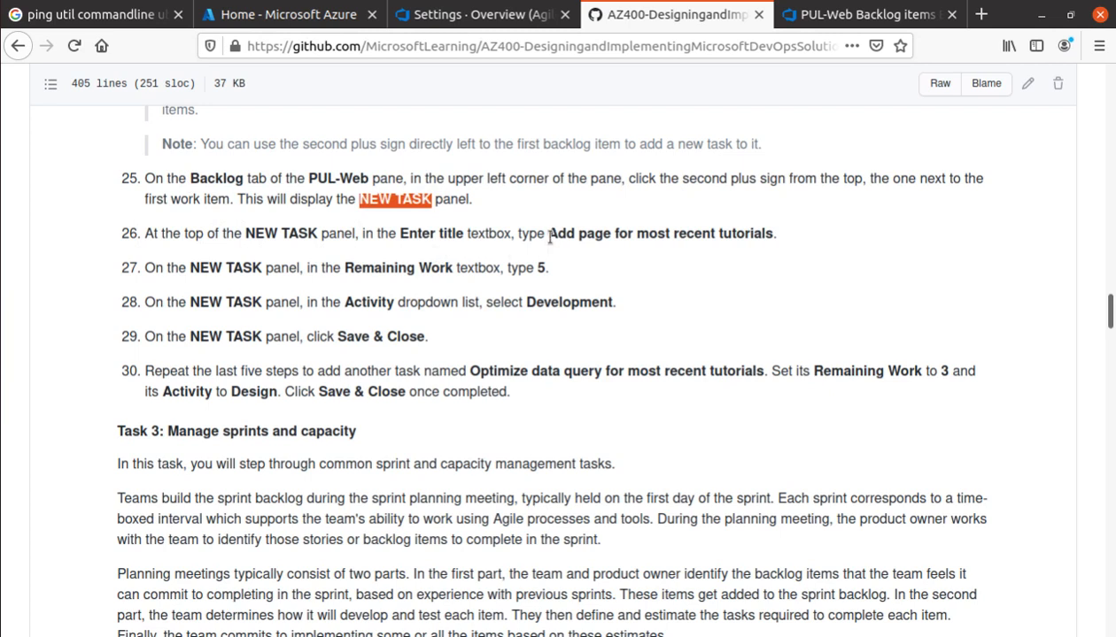
pyautogui.moveTo(549, 233); pyautogui.dragTo(791, 249)
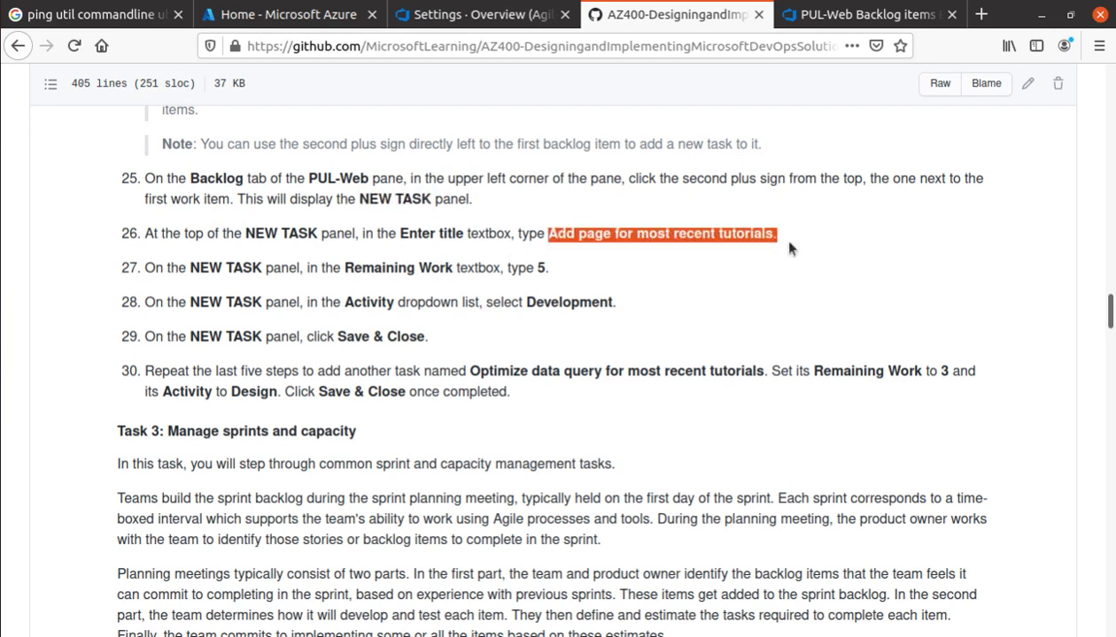
pyautogui.rightClick(680, 234)
pyautogui.click(733, 249)
pyautogui.click(868, 18)
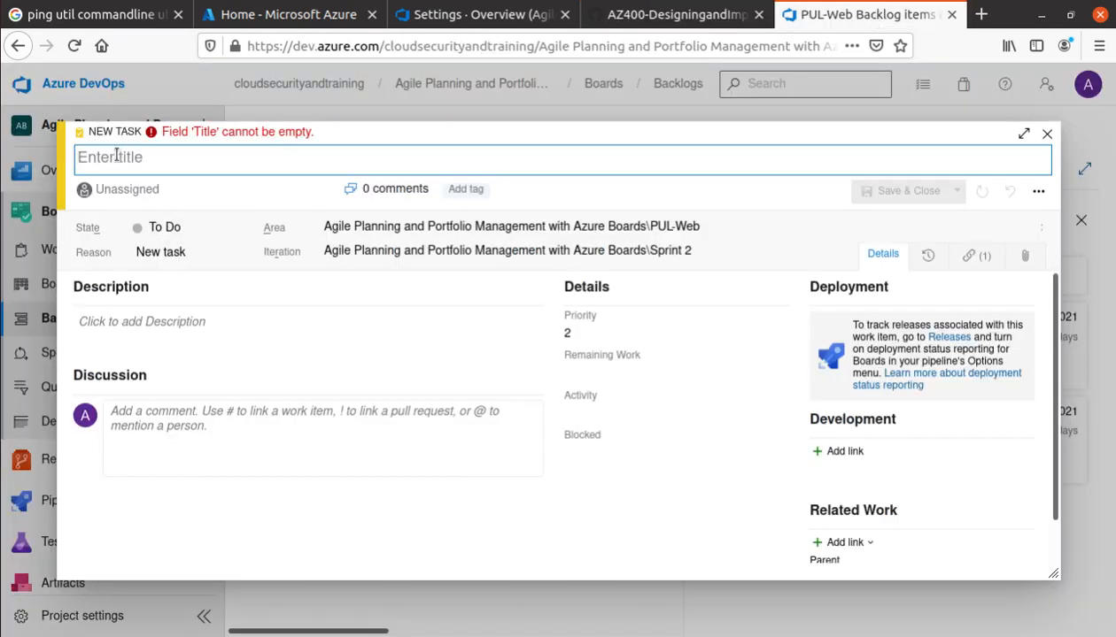
pyautogui.hotkey('ctrl', 'v')
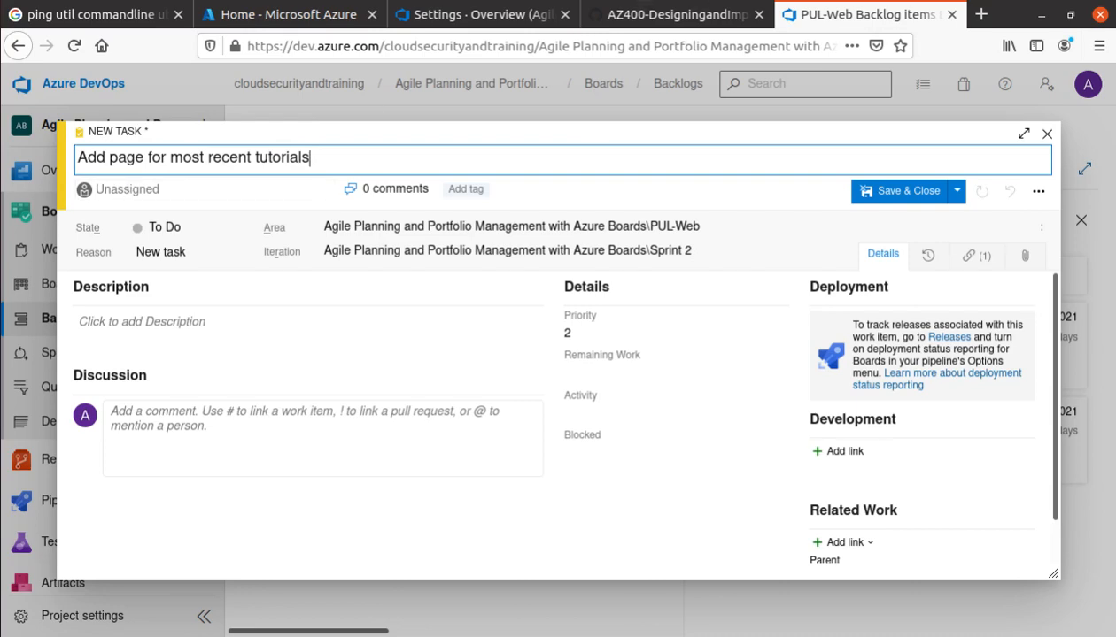
# Check the lab instructions and set the new task's Remaining Work to 5
pyautogui.click(642, 14)
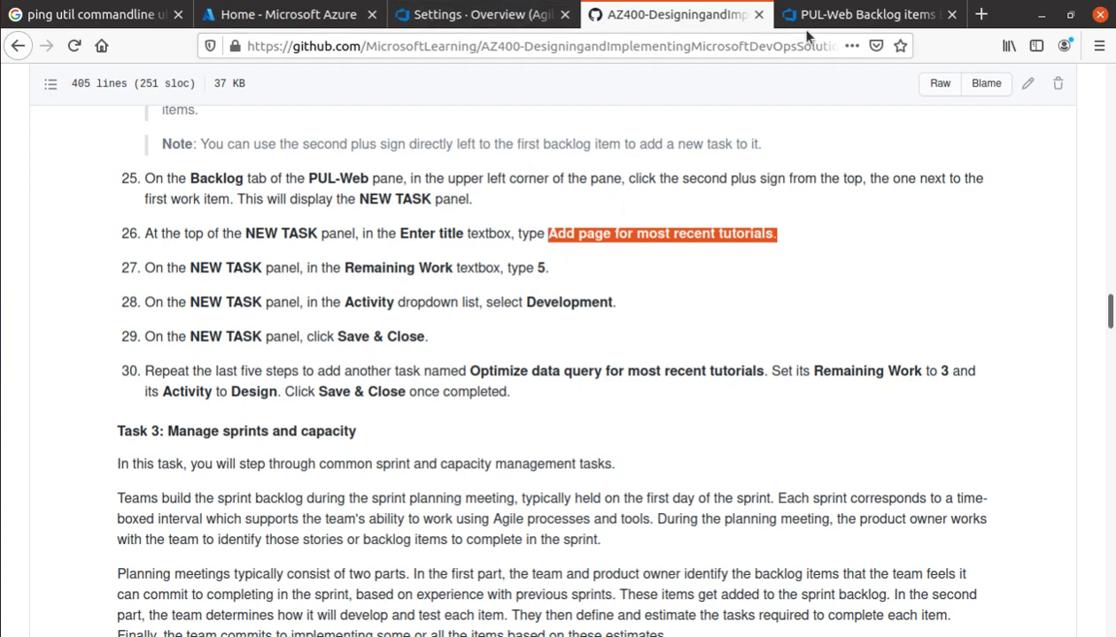
pyautogui.click(855, 15)
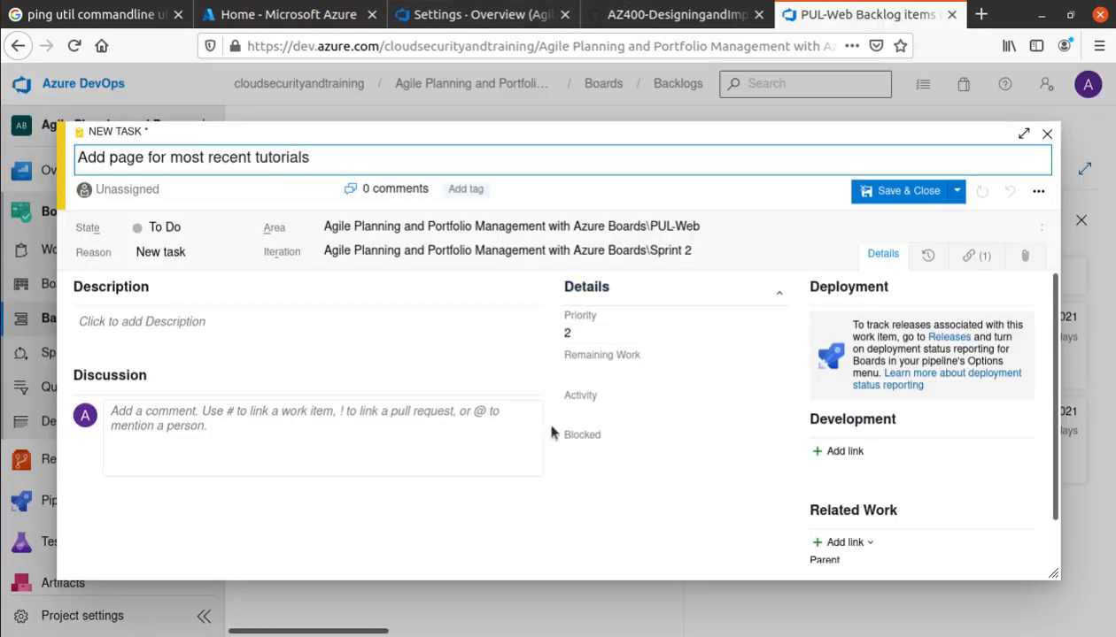
pyautogui.click(598, 373)
pyautogui.write('5')
pyautogui.click(446, 498)
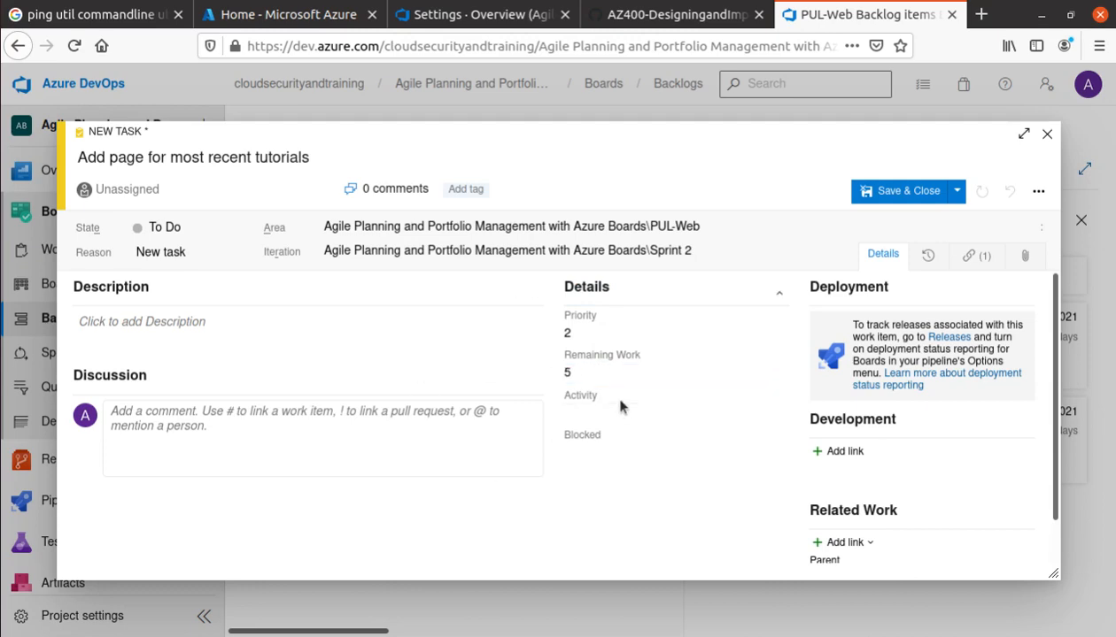
# Check the lab instructions and set the new task's Activity to Development
pyautogui.click(639, 18)
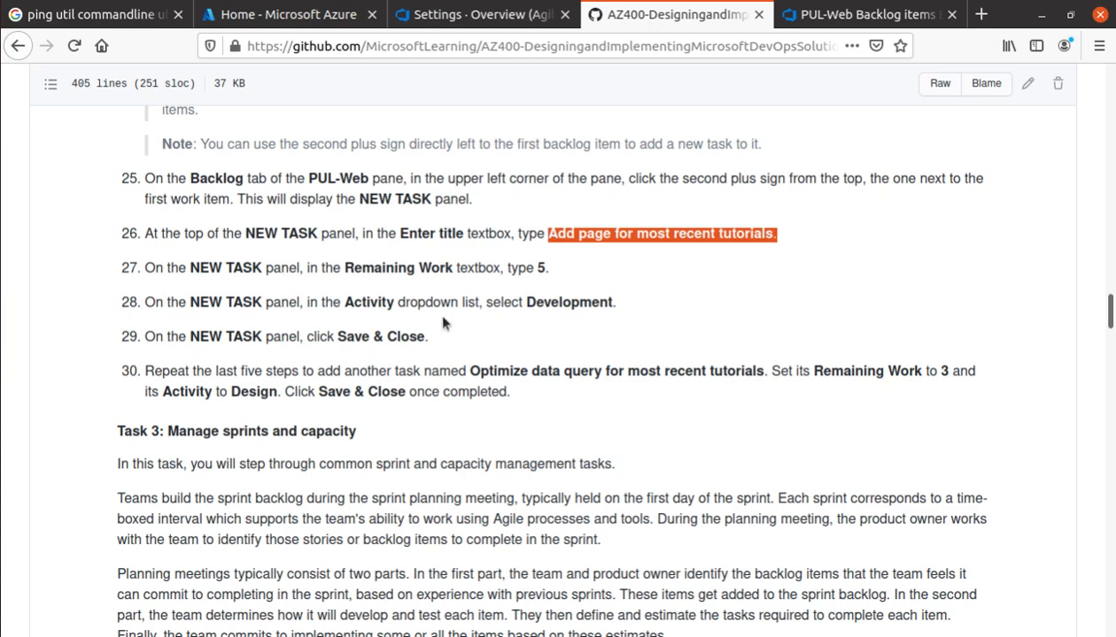
pyautogui.click(841, 15)
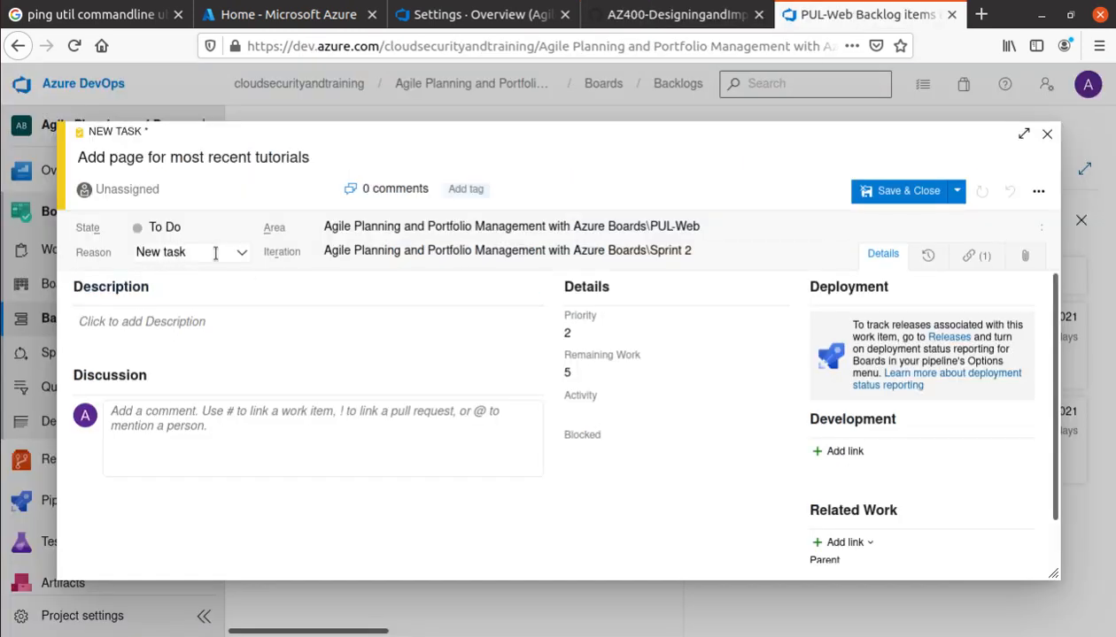
pyautogui.click(615, 414)
pyautogui.click(775, 414)
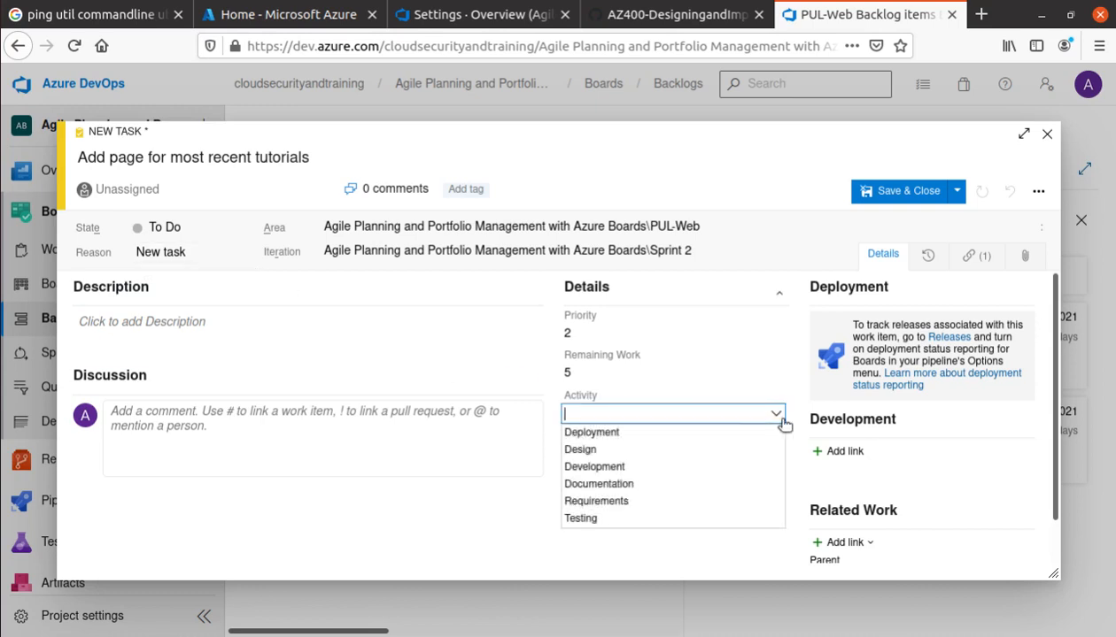
pyautogui.click(580, 463)
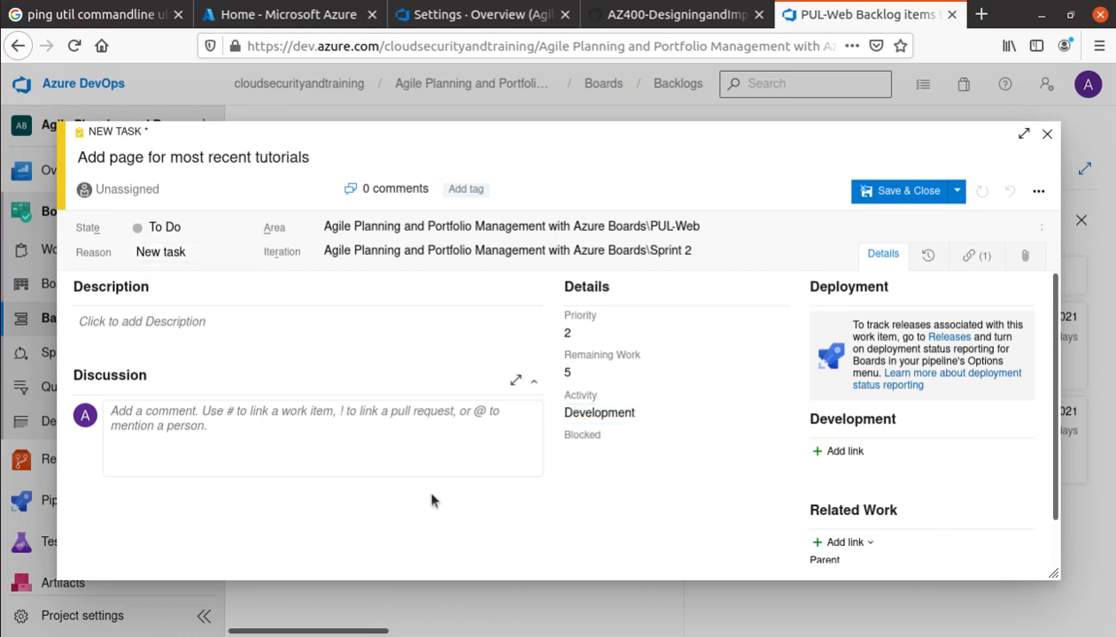
# Check step 29 of the lab instructions, then save and close the new task
pyautogui.click(635, 19)
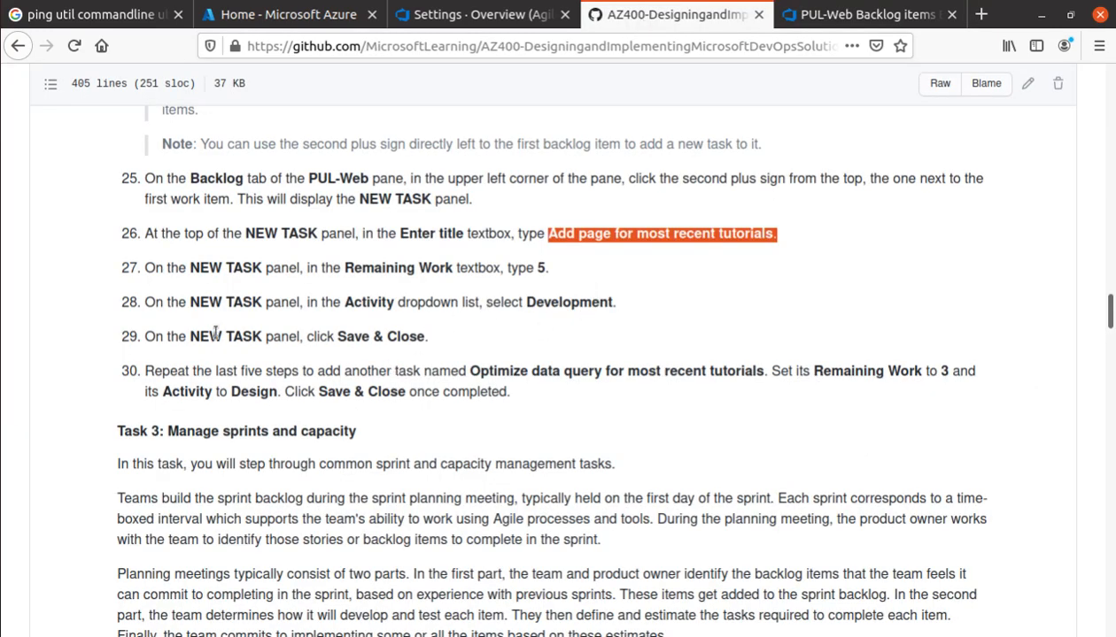
pyautogui.click(372, 337)
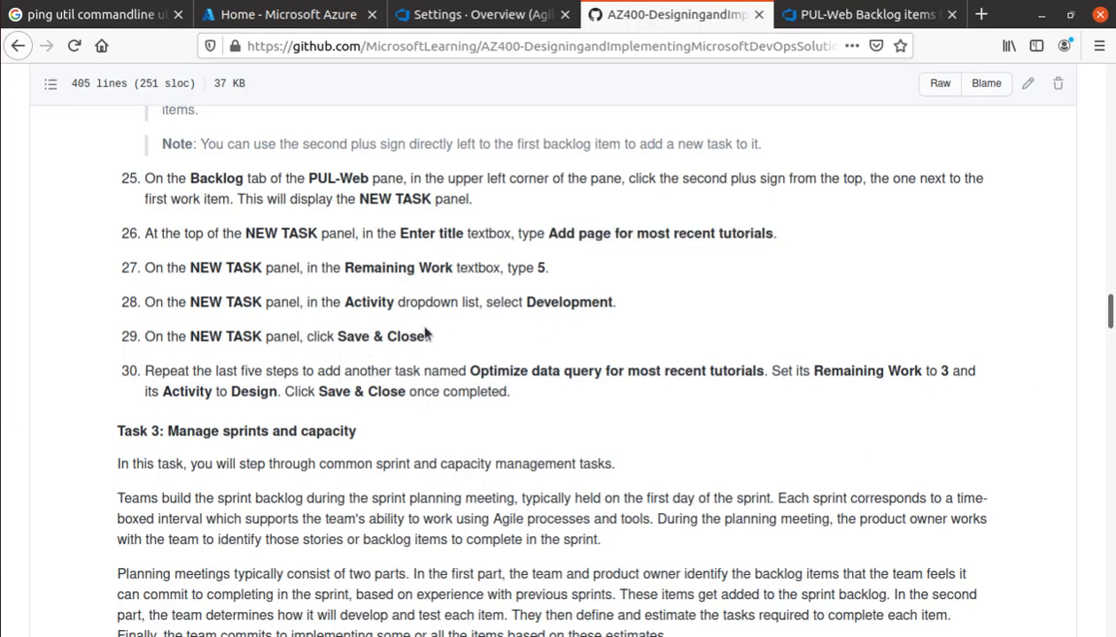
pyautogui.doubleClick(416, 336)
pyautogui.click(824, 15)
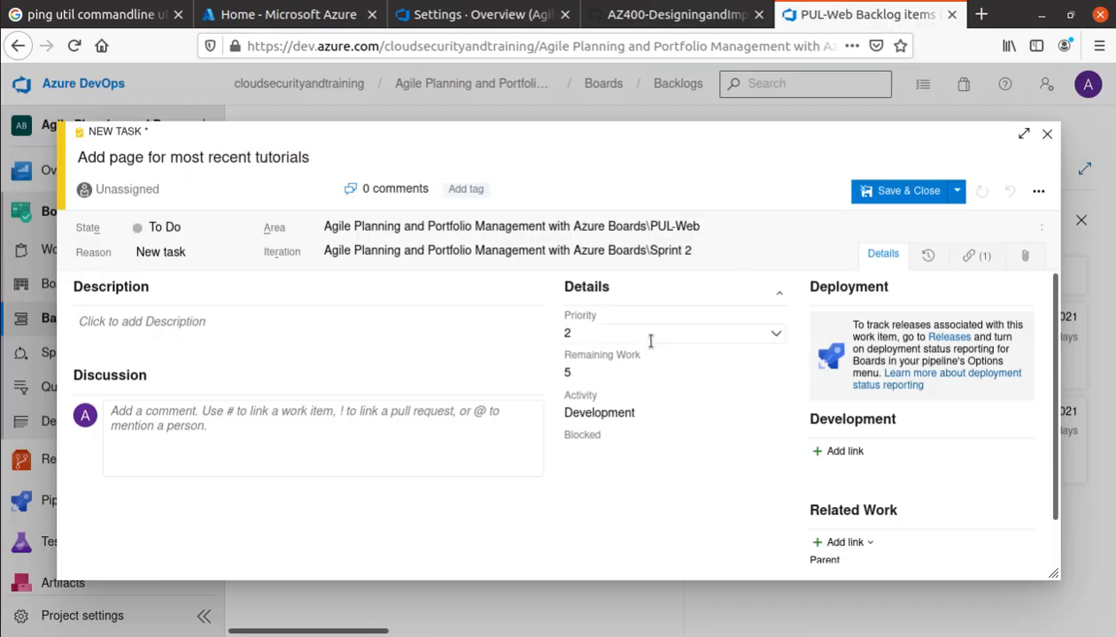
pyautogui.click(904, 191)
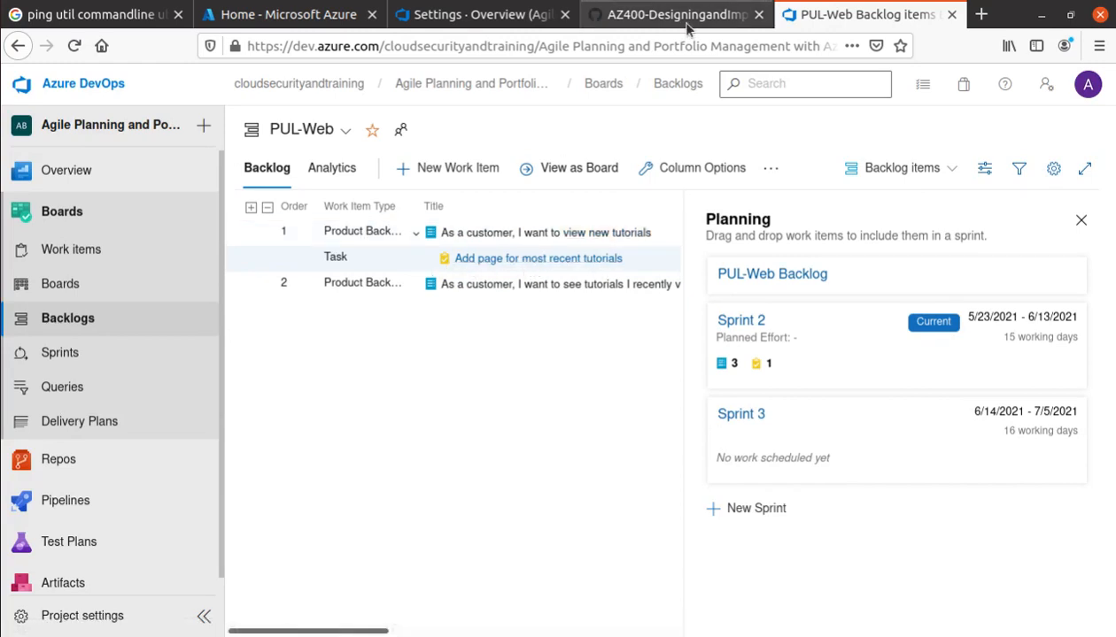
# Copy the second task's title, "Optimize data query for most recent tutorials", from step 30 of the GitHub lab instructions
pyautogui.click(655, 21)
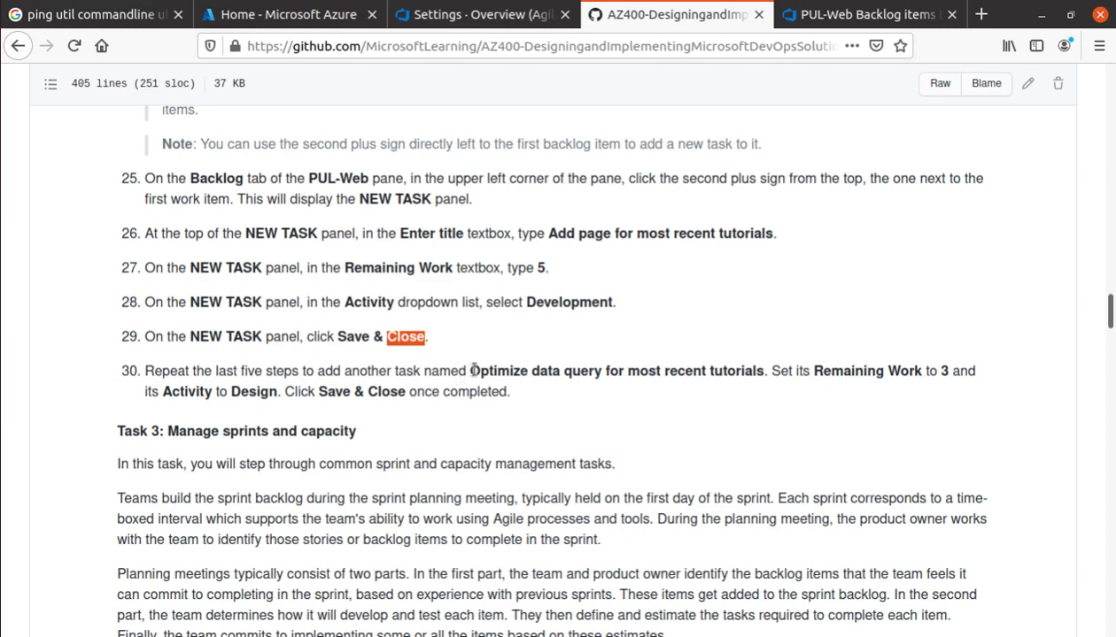
pyautogui.moveTo(470, 371); pyautogui.dragTo(768, 376)
pyautogui.rightClick(769, 375)
pyautogui.click(785, 386)
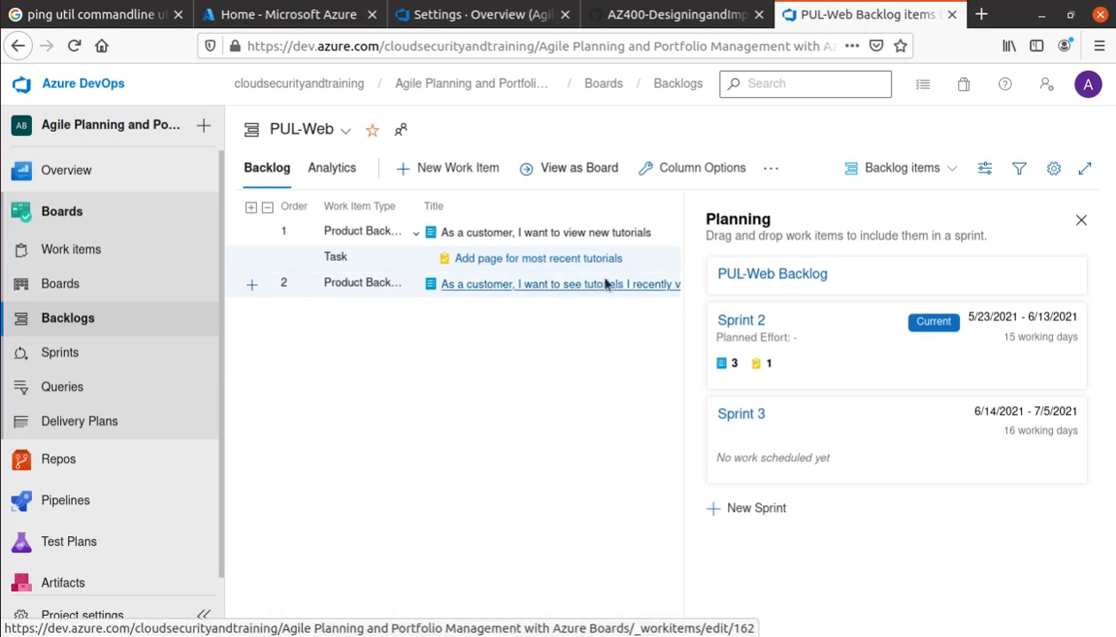
# Recheck step 30 of the lab instructions, then widen the PUL-Web backlog list in Azure DevOps by narrowing the Planning pane
pyautogui.click(673, 15)
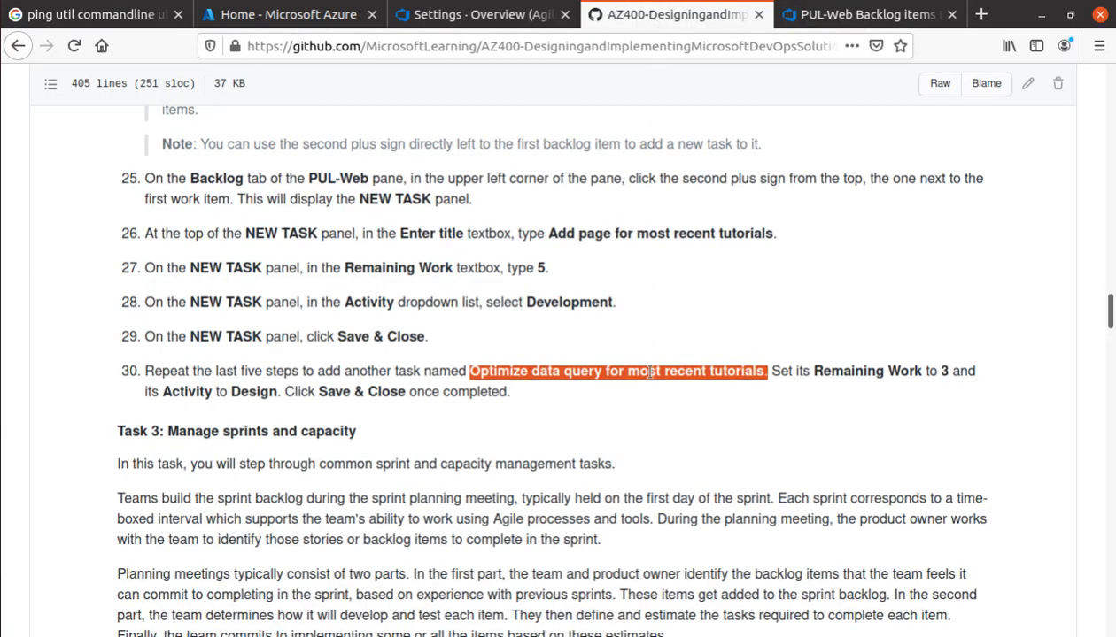
pyautogui.click(886, 14)
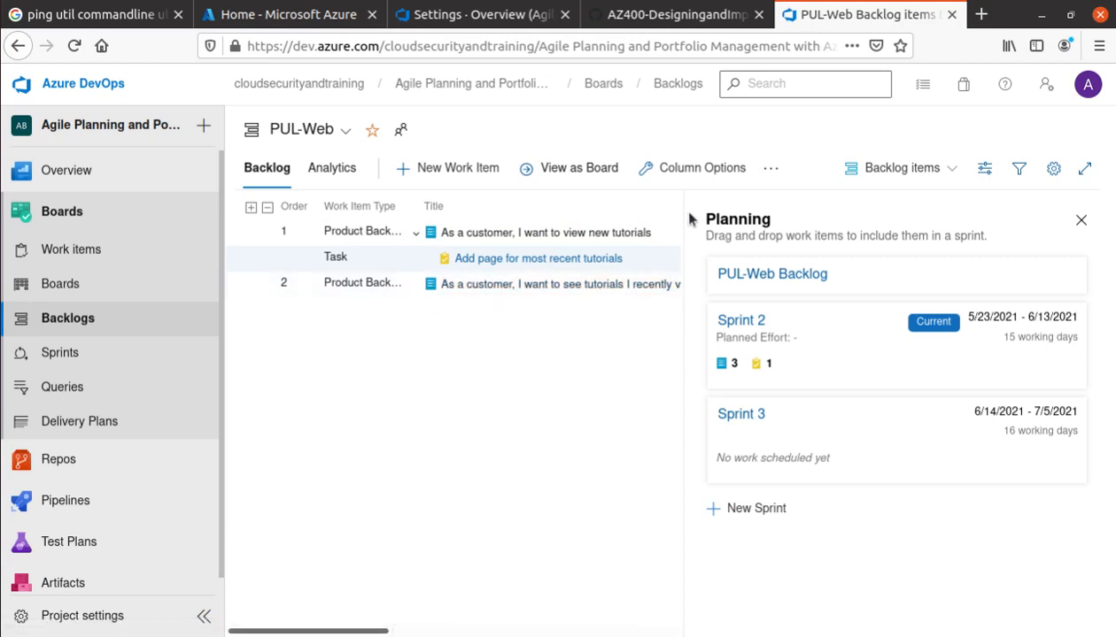
pyautogui.moveTo(684, 215); pyautogui.dragTo(812, 215)
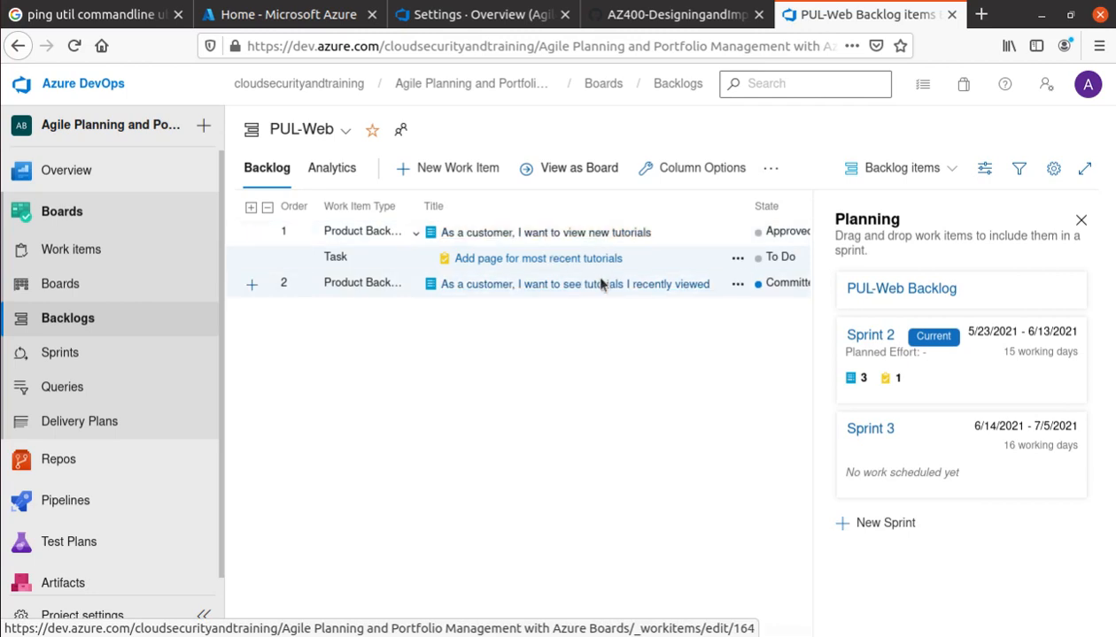
# Add a child task titled "Optimize data query for most recent tutorials" under the second product backlog item
pyautogui.click(251, 284)
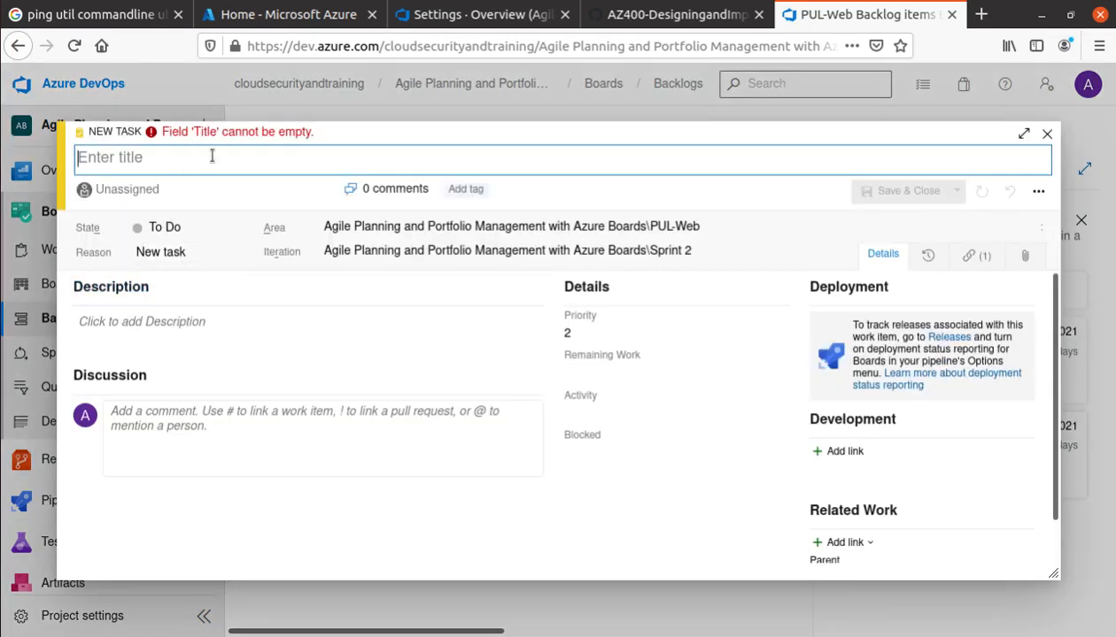
pyautogui.hotkey('ctrl', 'v')
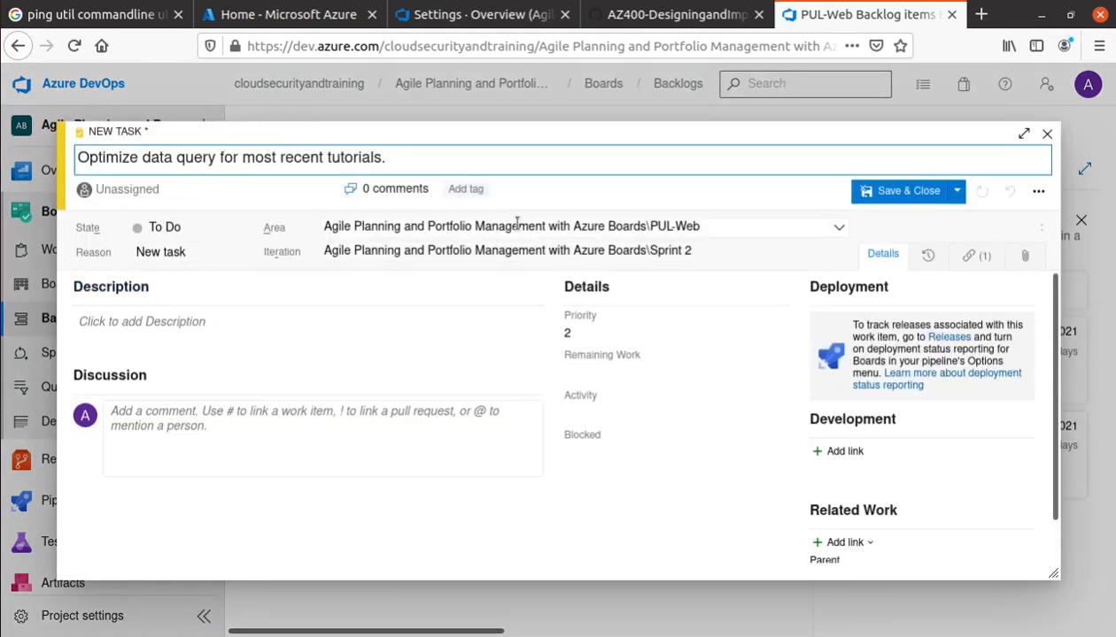
pyautogui.press('BackSpace')
# Set the new task's Remaining Work to 3 and its Activity to Design
pyautogui.click(632, 375)
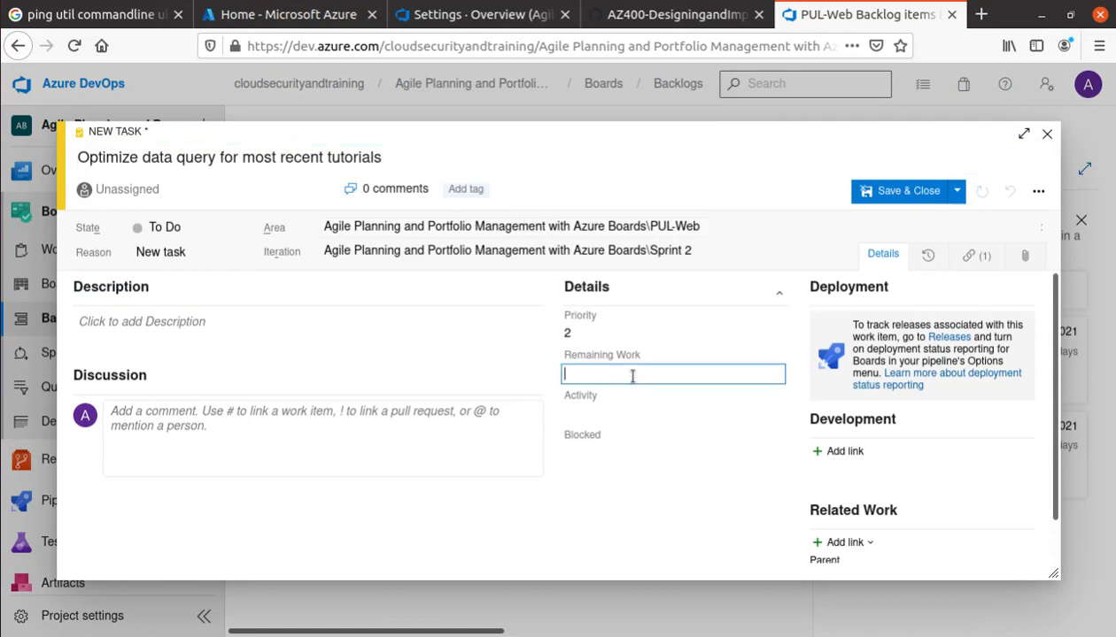
pyautogui.write('3')
pyautogui.click(609, 440)
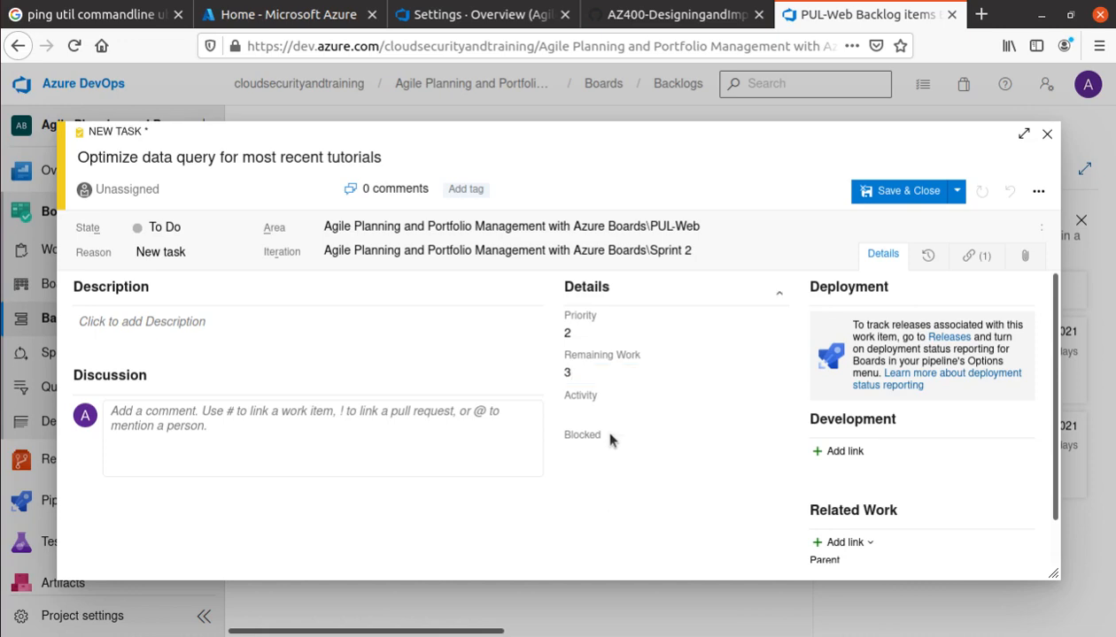
pyautogui.click(615, 413)
pyautogui.click(641, 452)
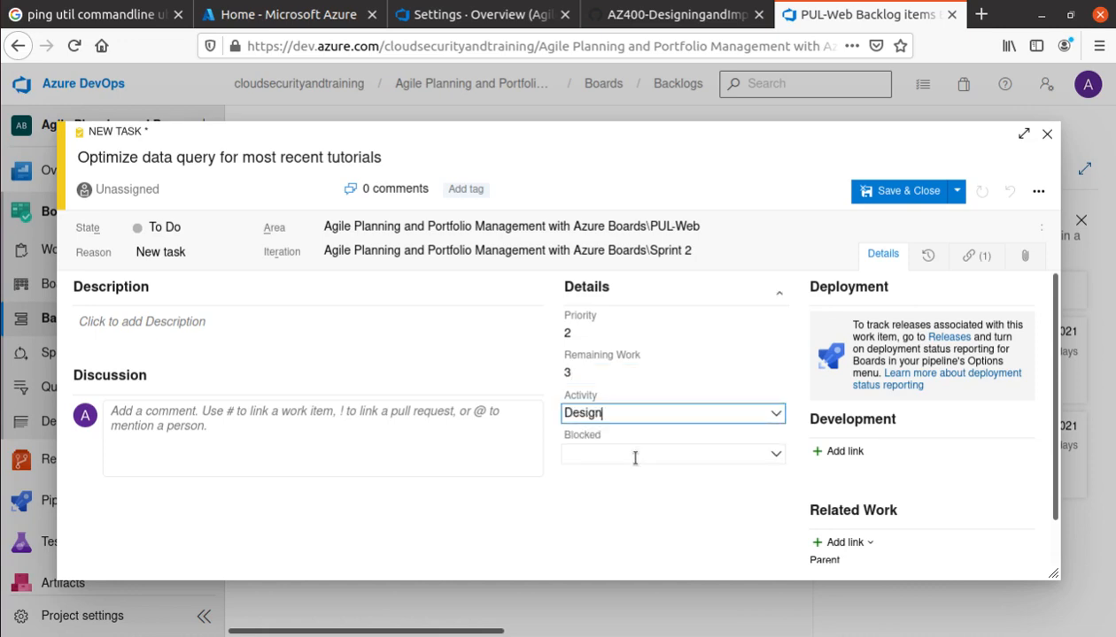
# Check the task's values against step 30 of the GitHub lab instructions, and save and close the task in Azure DevOps
pyautogui.click(693, 19)
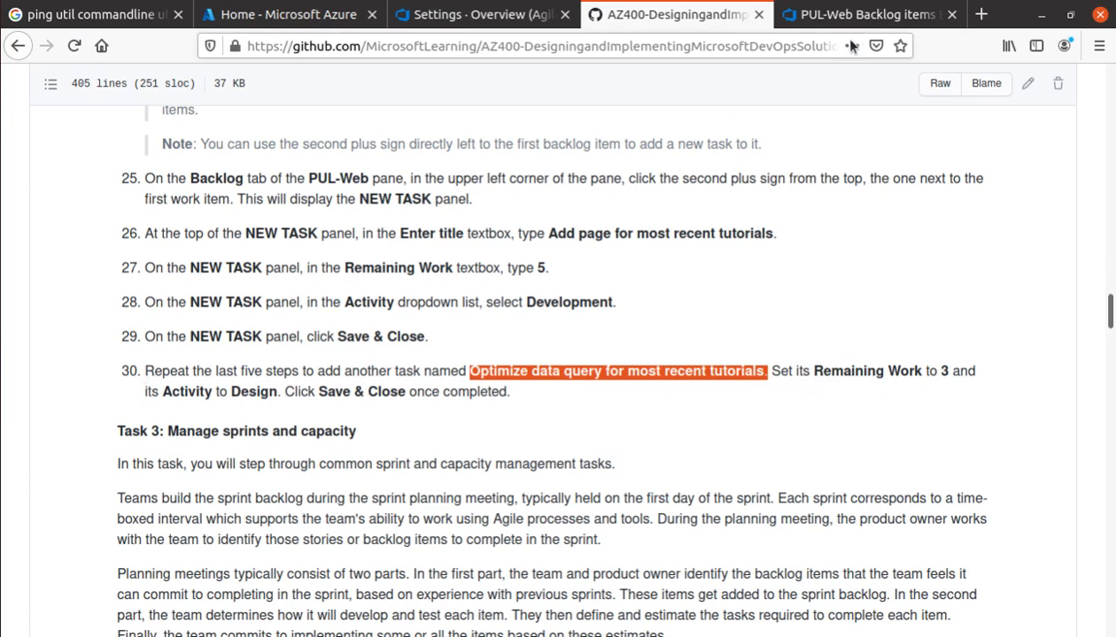
pyautogui.click(857, 14)
pyautogui.click(890, 188)
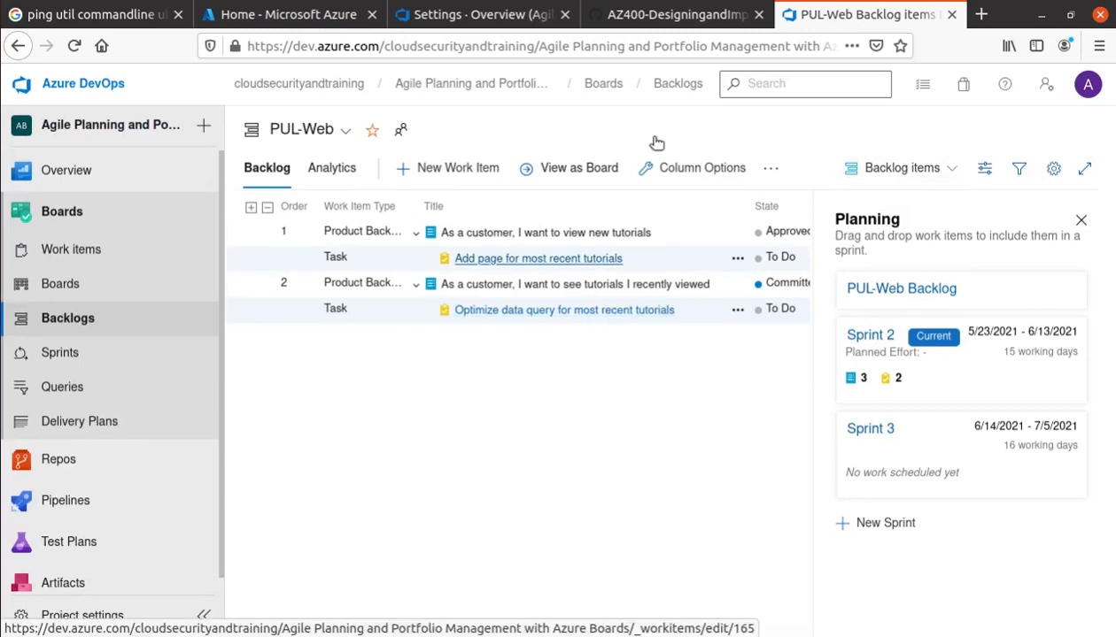
# Go back to the "Task 2: Manage work items" heading in the GitHub lab instructions
pyautogui.click(672, 14)
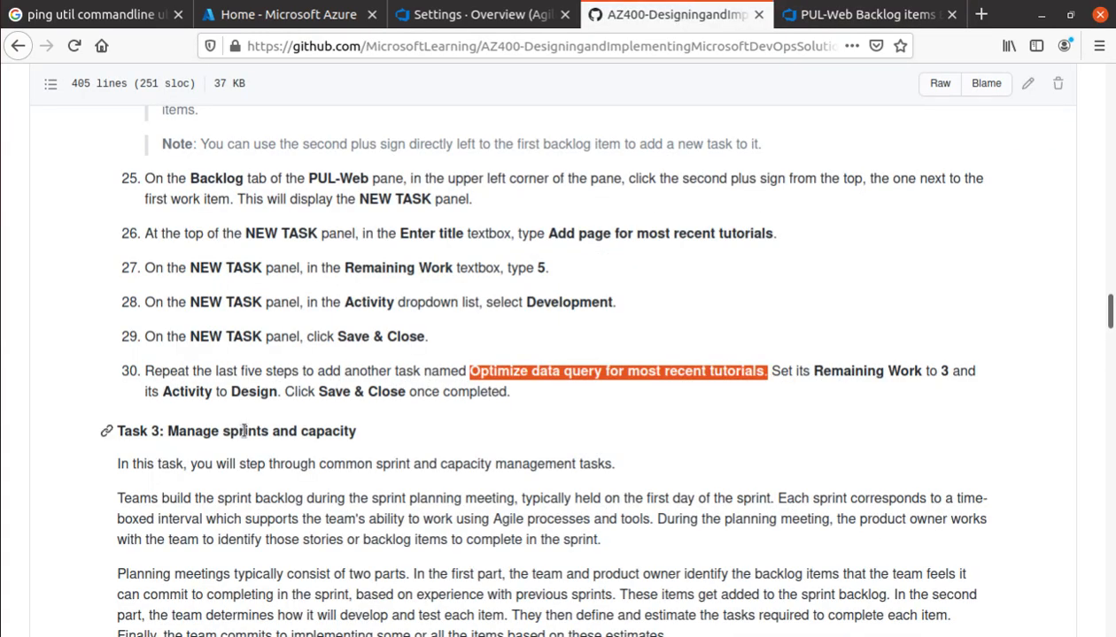
pyautogui.scroll(-4, 244, 425)
pyautogui.scroll(15, 244, 416)
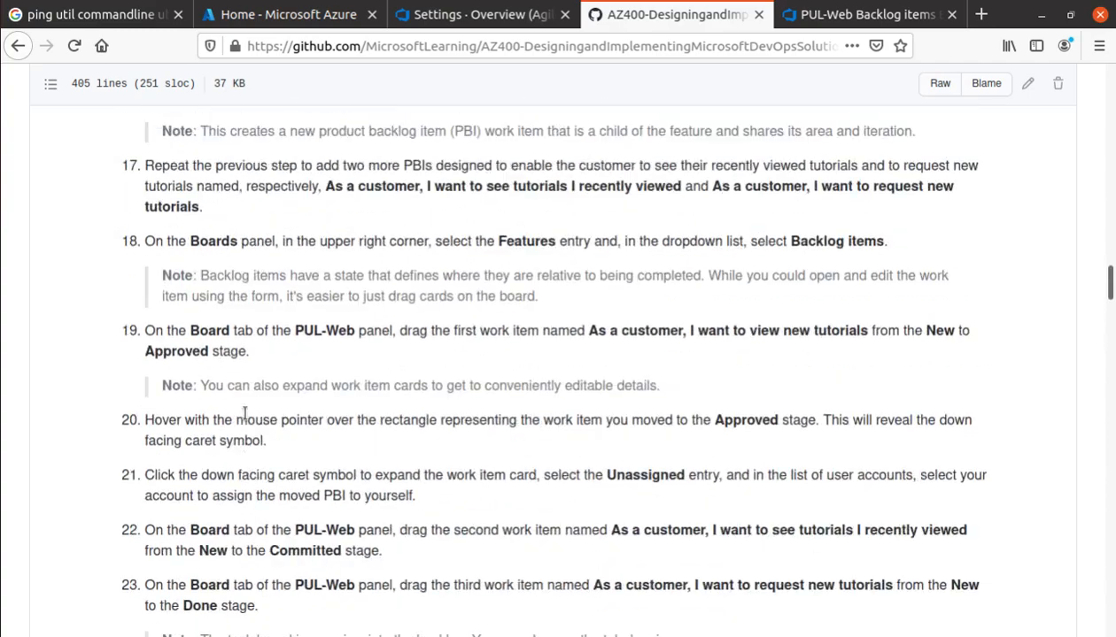
pyautogui.scroll(12, 245, 413)
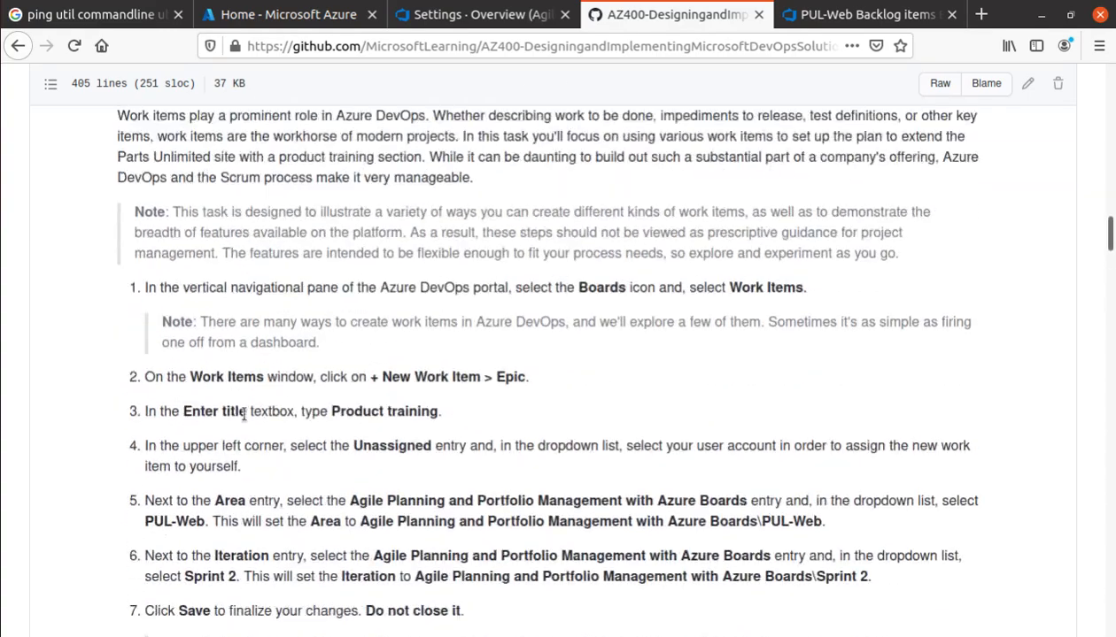
pyautogui.scroll(8, 245, 415)
pyautogui.tripleClick(252, 423)
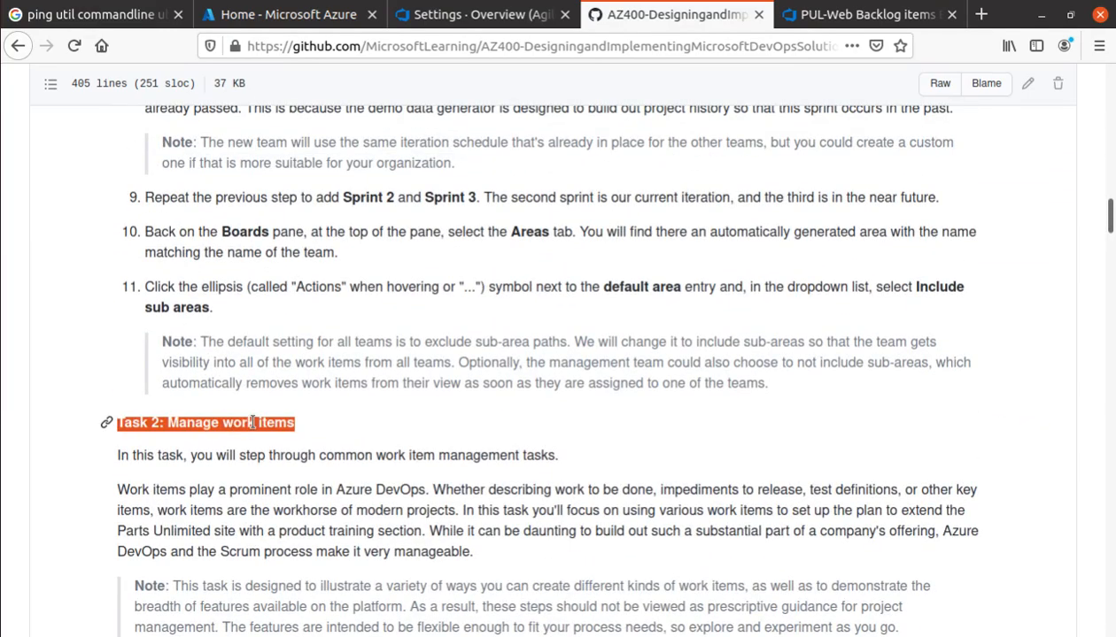
pyautogui.click(253, 422)
pyautogui.tripleClick(262, 423)
# Review steps 1 to 13 of Task 2, covering creation of the epic and feature and opening the PUL-Web board
pyautogui.scroll(-5, 262, 422)
pyautogui.scroll(-2, 501, 459)
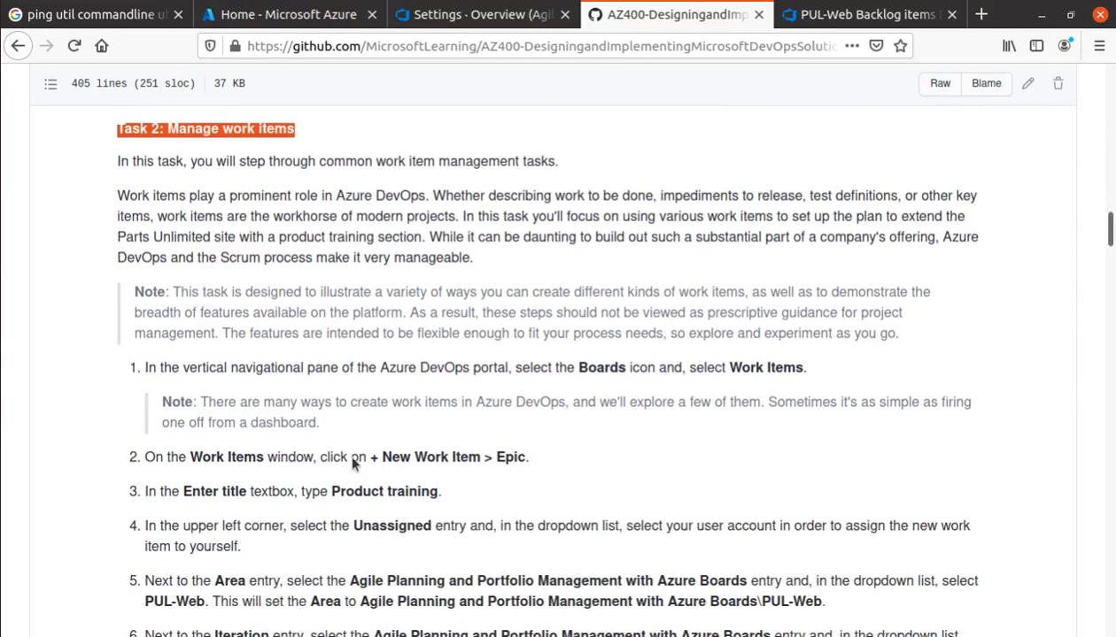
pyautogui.tripleClick(500, 457)
pyautogui.scroll(-2, 500, 459)
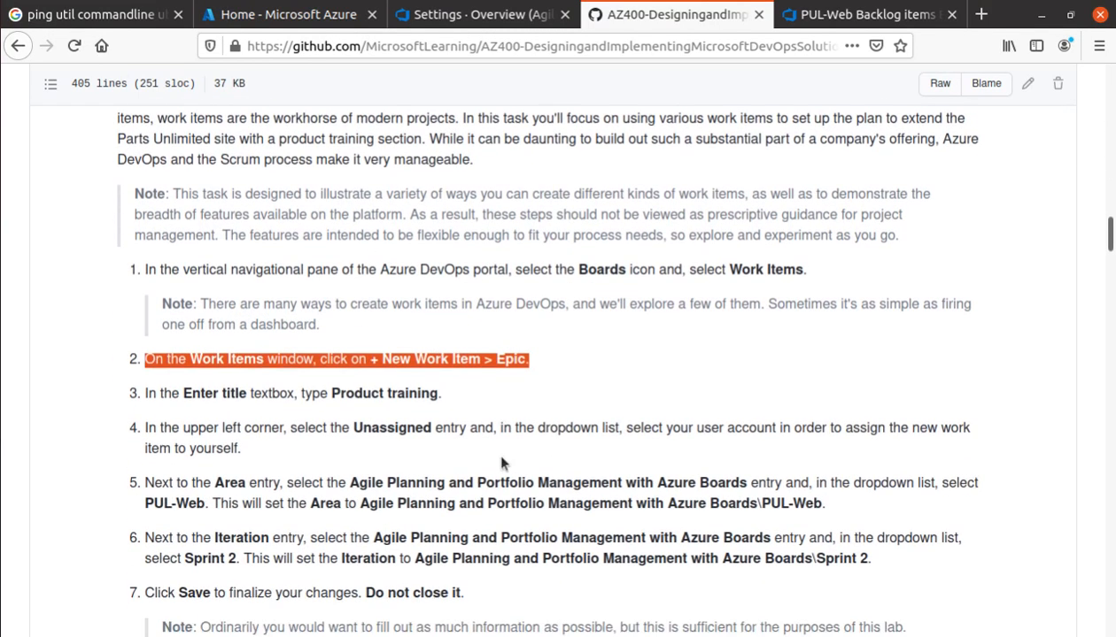
pyautogui.scroll(-3, 501, 463)
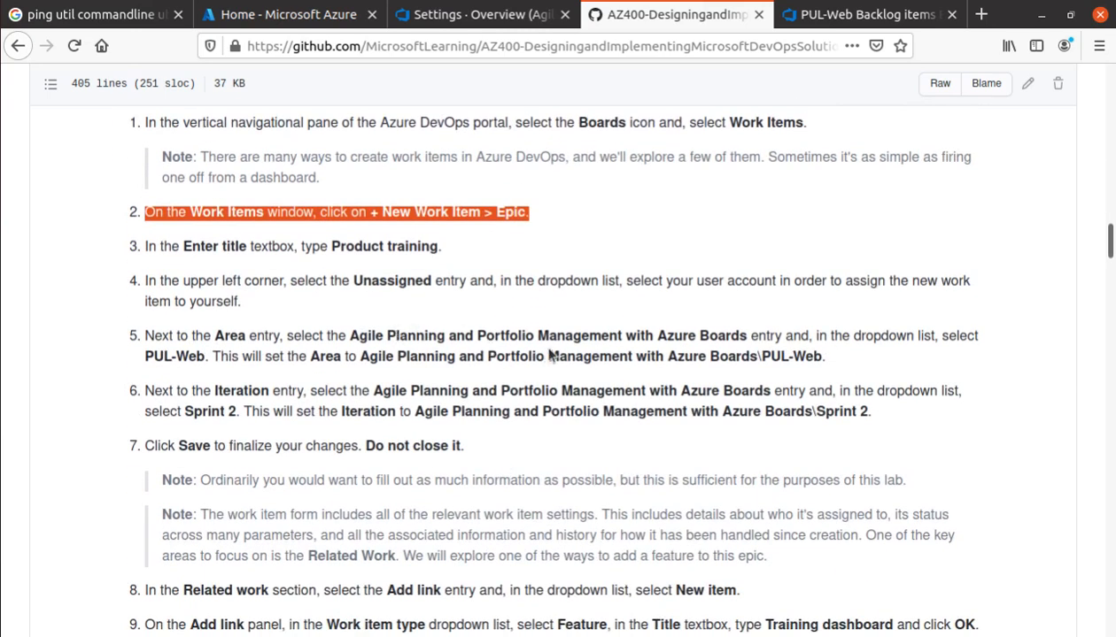
pyautogui.scroll(-5, 380, 429)
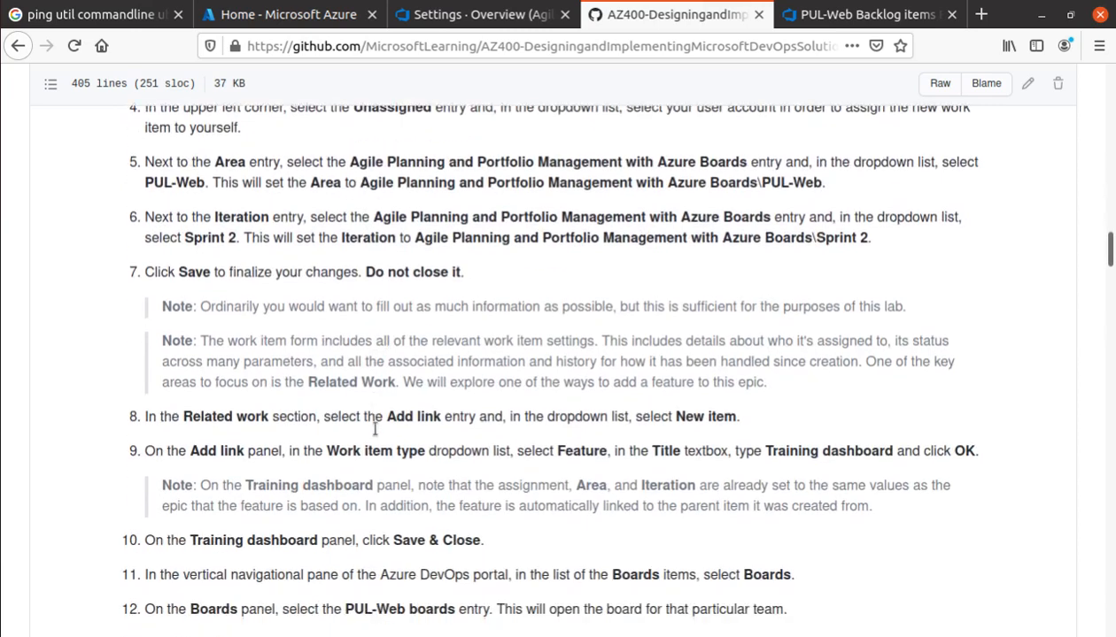
pyautogui.scroll(-1, 375, 431)
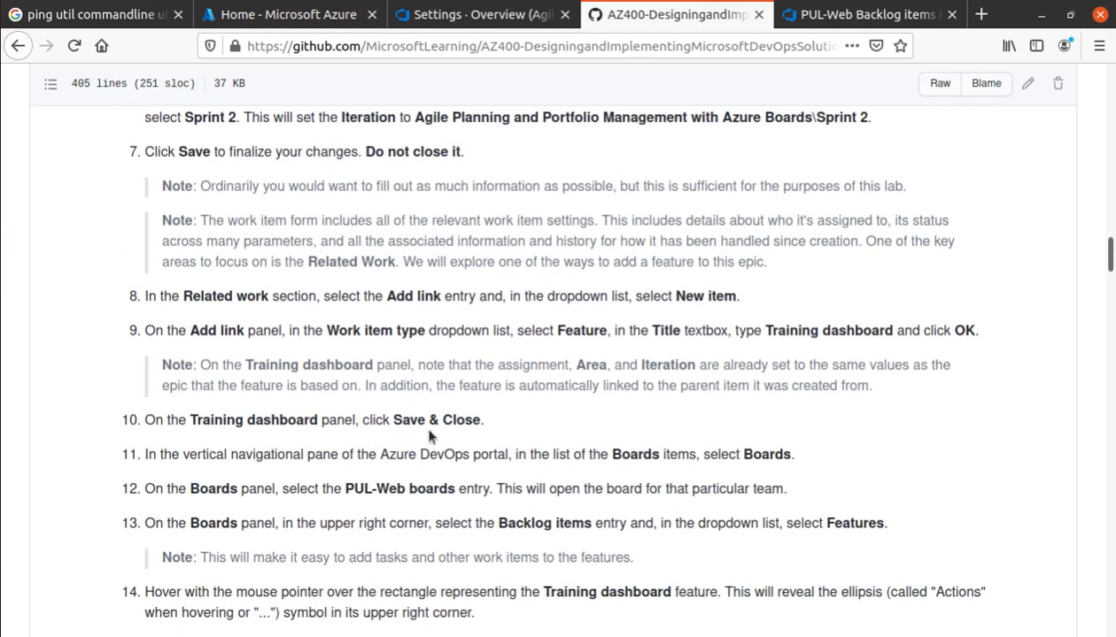
pyautogui.scroll(-4, 354, 311)
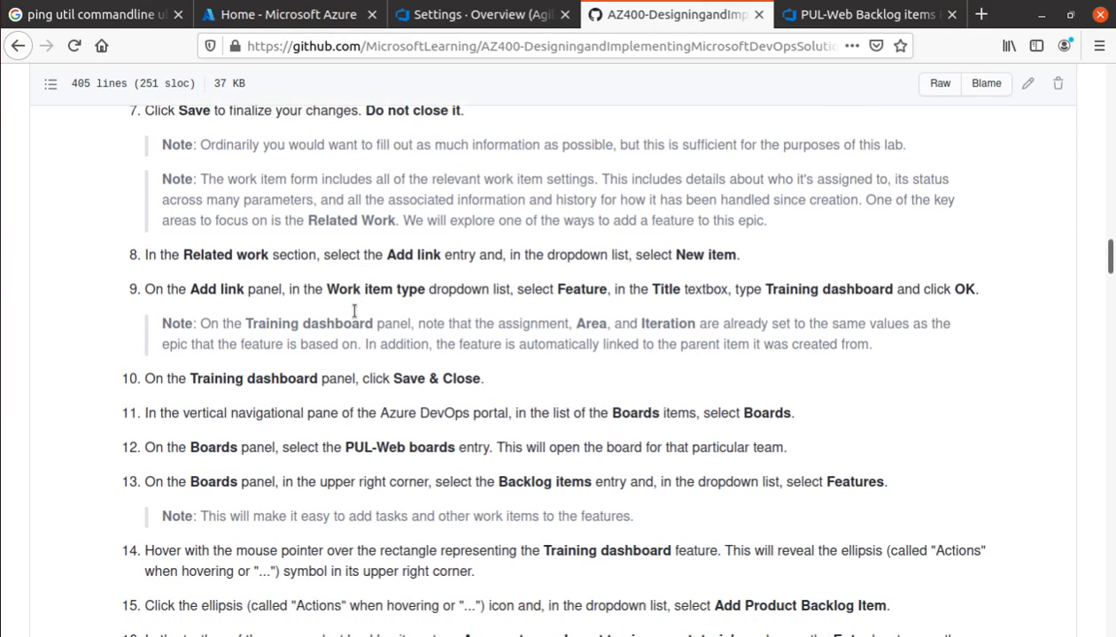
pyautogui.scroll(-1, 352, 301)
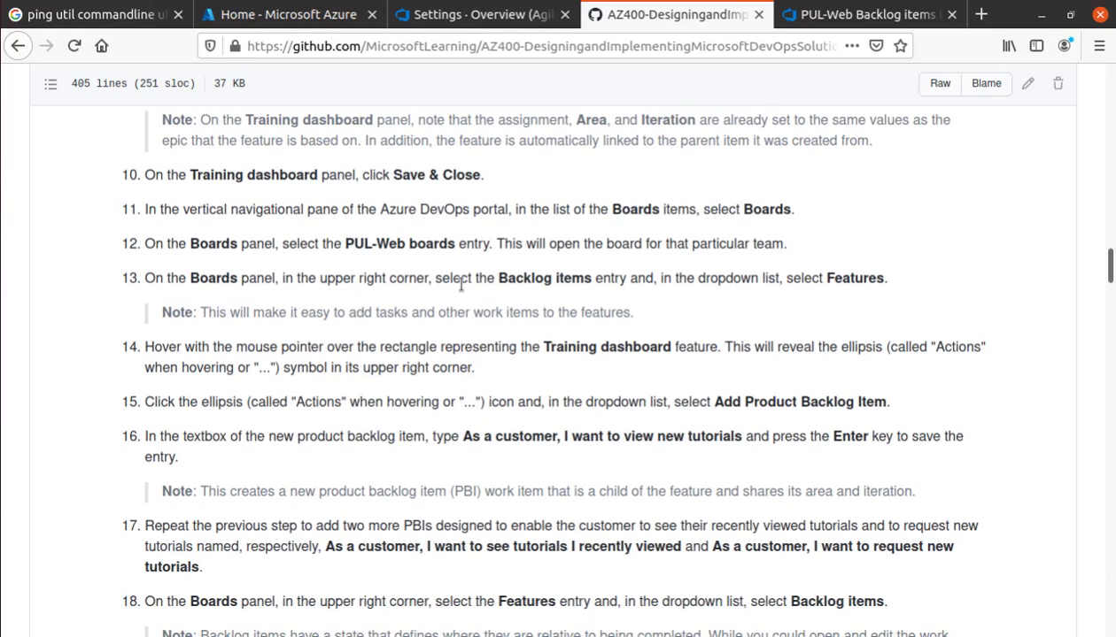
pyautogui.doubleClick(541, 280)
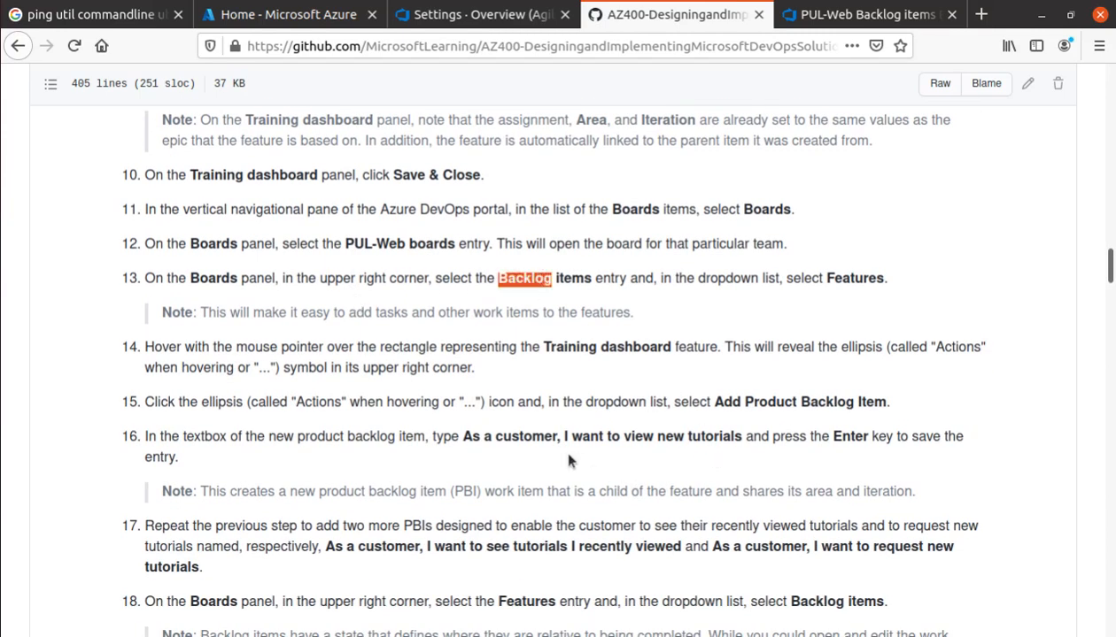
# Review the remaining Task 2 steps, from adding product backlog items through creating the child tasks, up to Task 3
pyautogui.scroll(-3, 566, 462)
pyautogui.scroll(-1, 568, 466)
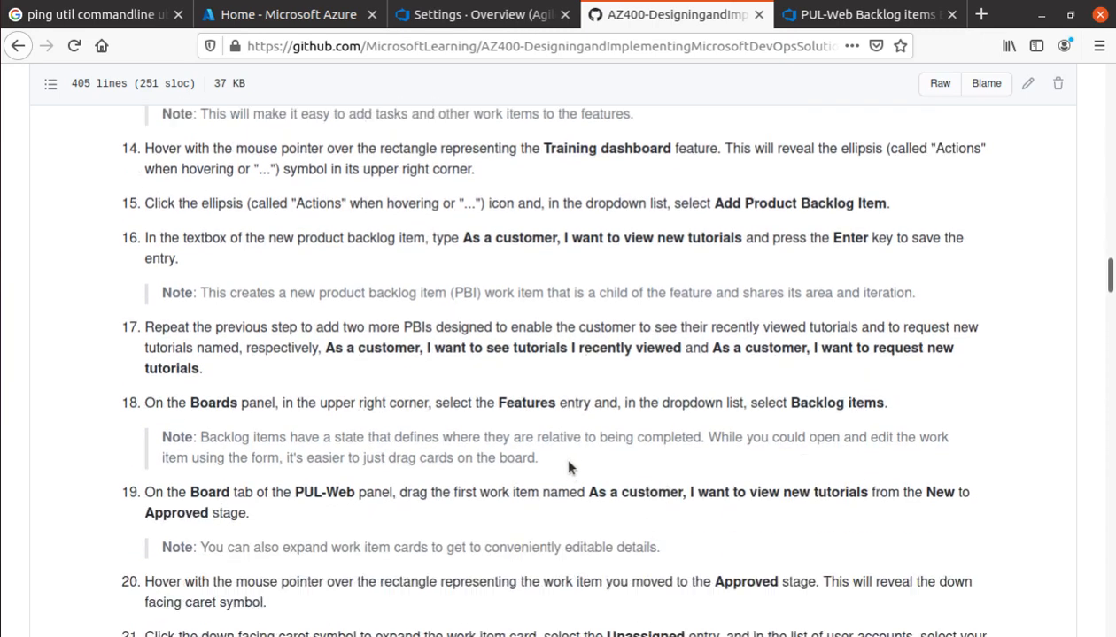
pyautogui.scroll(-10, 567, 468)
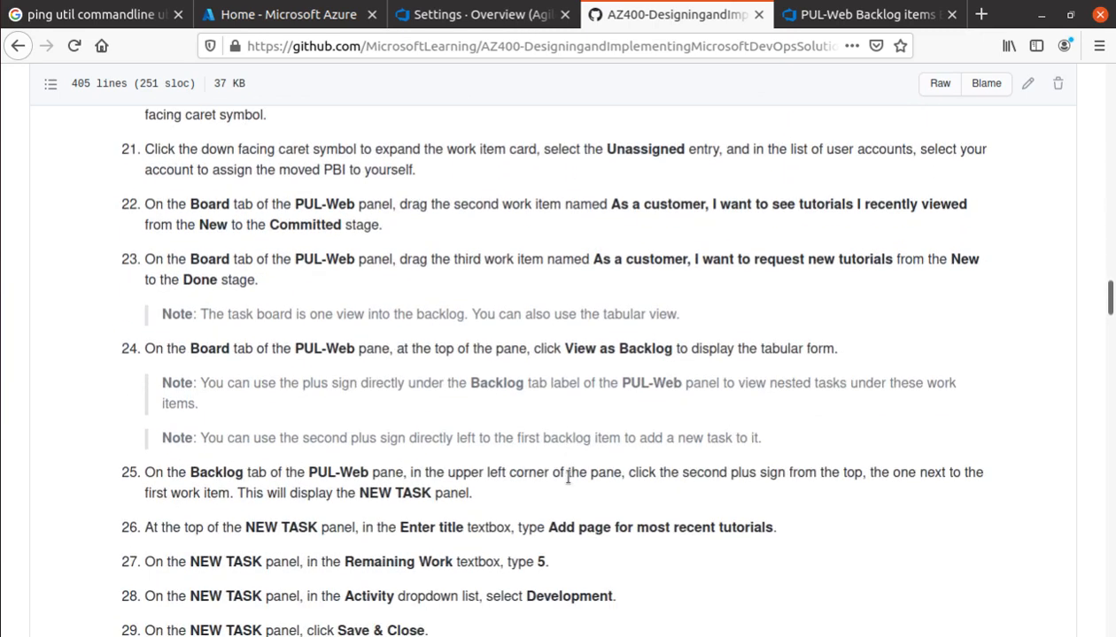
pyautogui.scroll(-9, 567, 476)
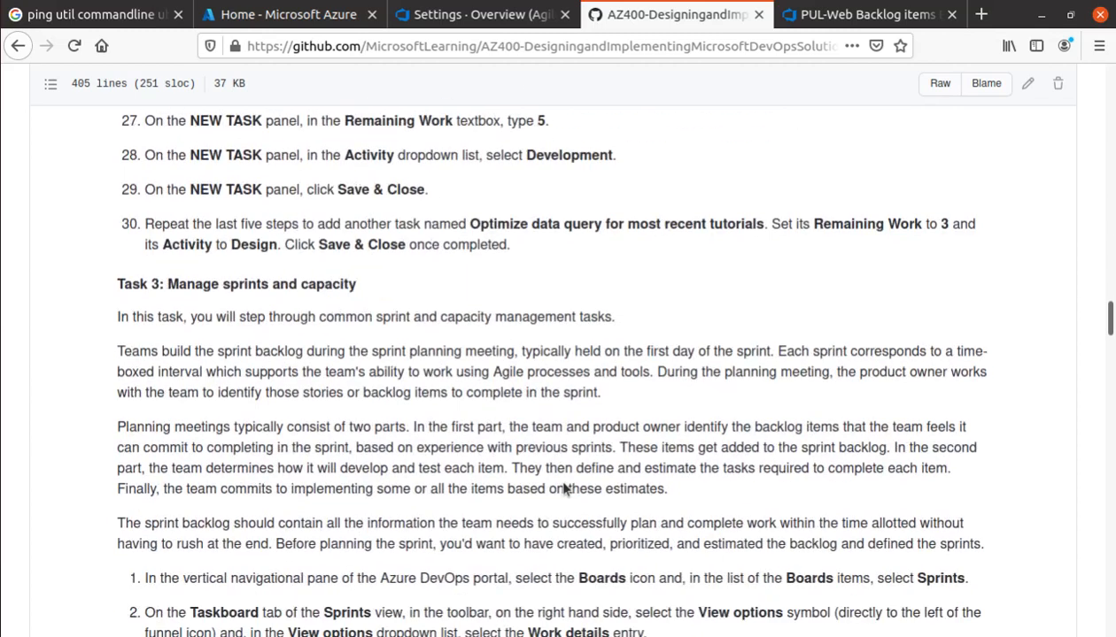
pyautogui.scroll(-3, 565, 489)
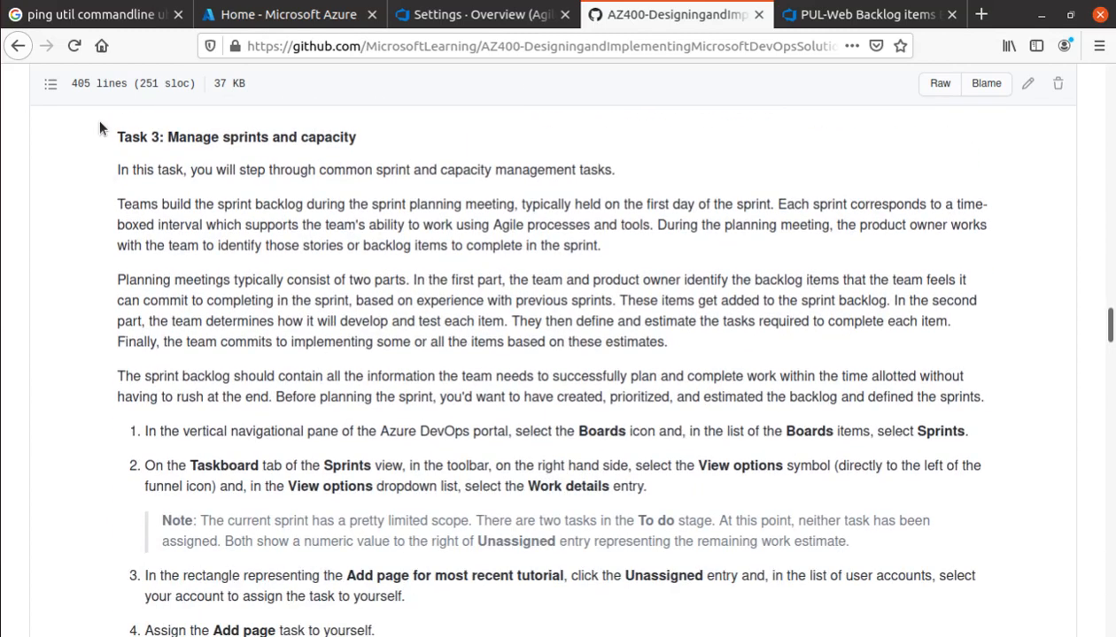
# Read the introduction of "Task 3: Manage sprints and capacity" on sprint planning meetings and what the sprint backlog should contain
pyautogui.tripleClick(275, 139)
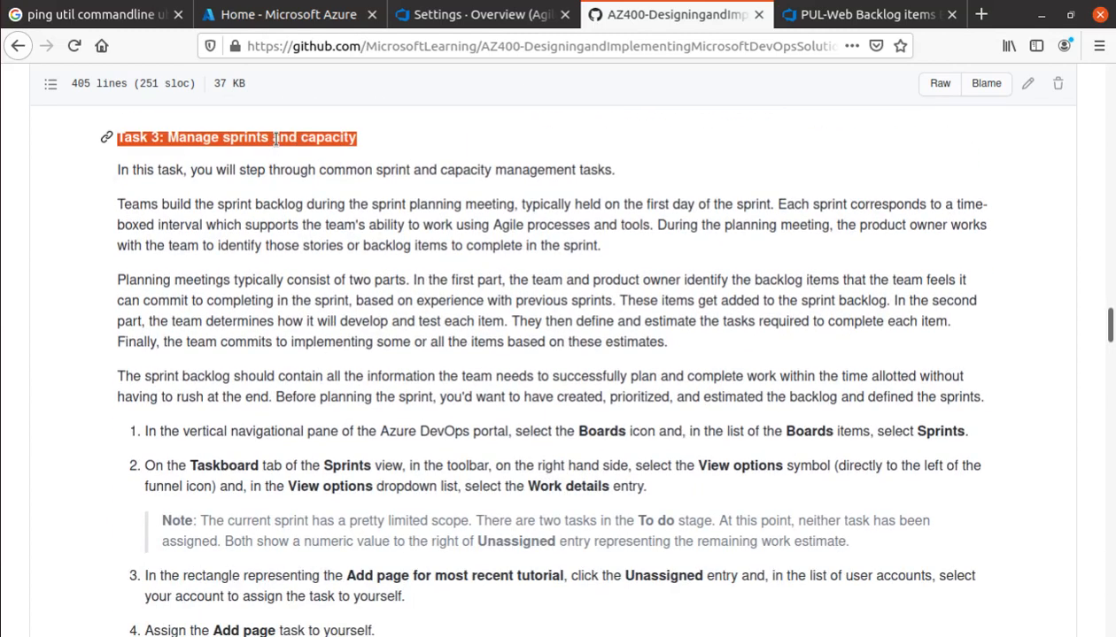
pyautogui.scroll(-1, 405, 365)
pyautogui.scroll(1, 452, 365)
pyautogui.moveTo(519, 204); pyautogui.dragTo(120, 209)
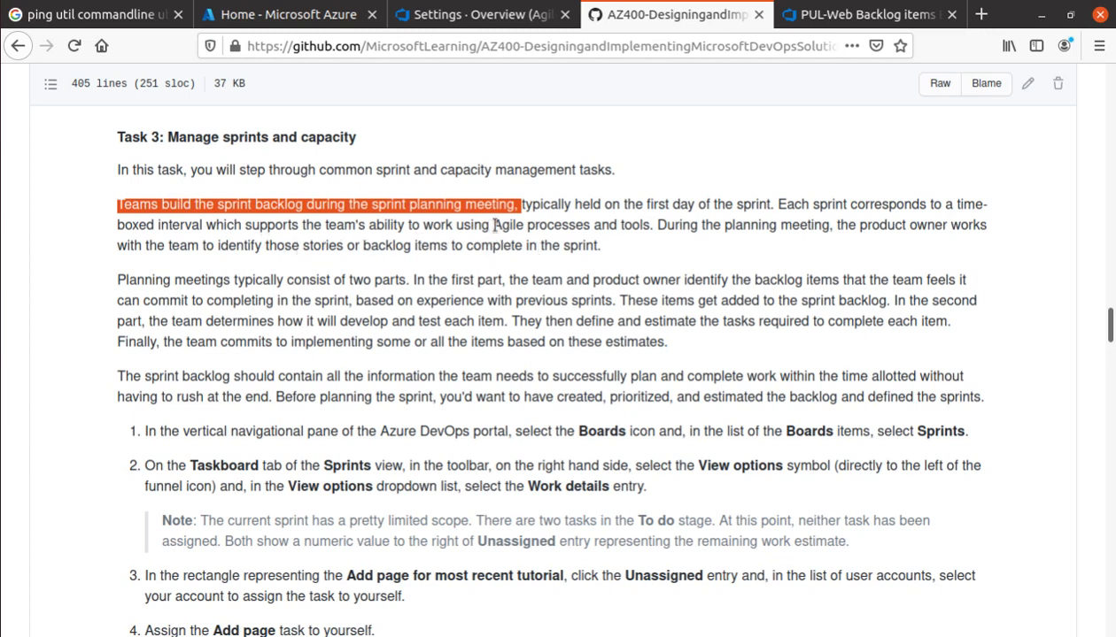
pyautogui.moveTo(492, 225); pyautogui.dragTo(656, 225)
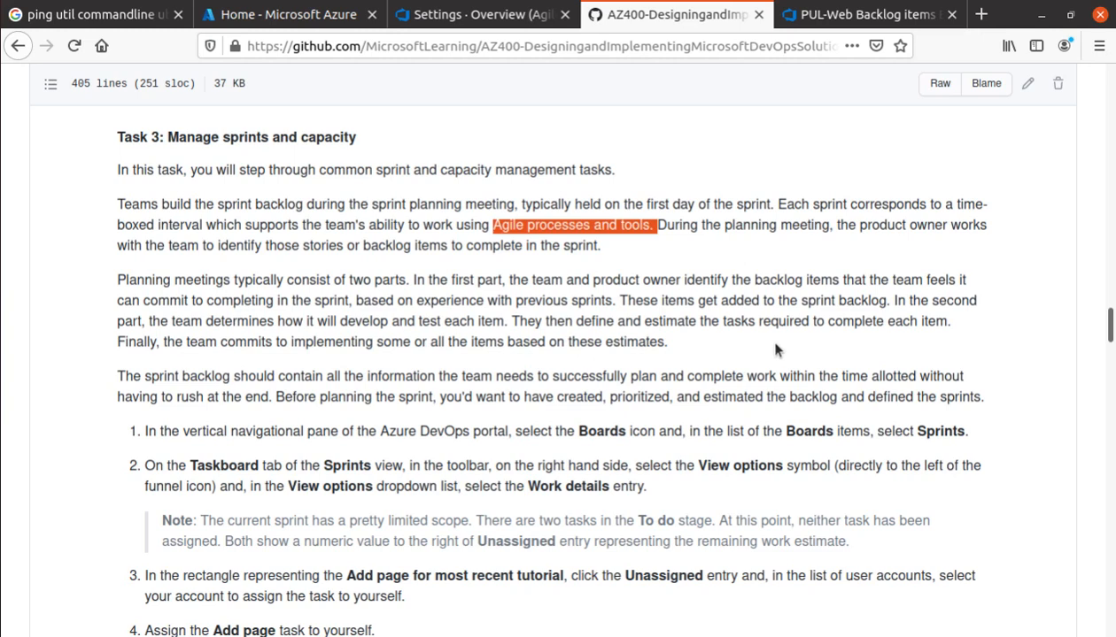
pyautogui.scroll(-3, 345, 394)
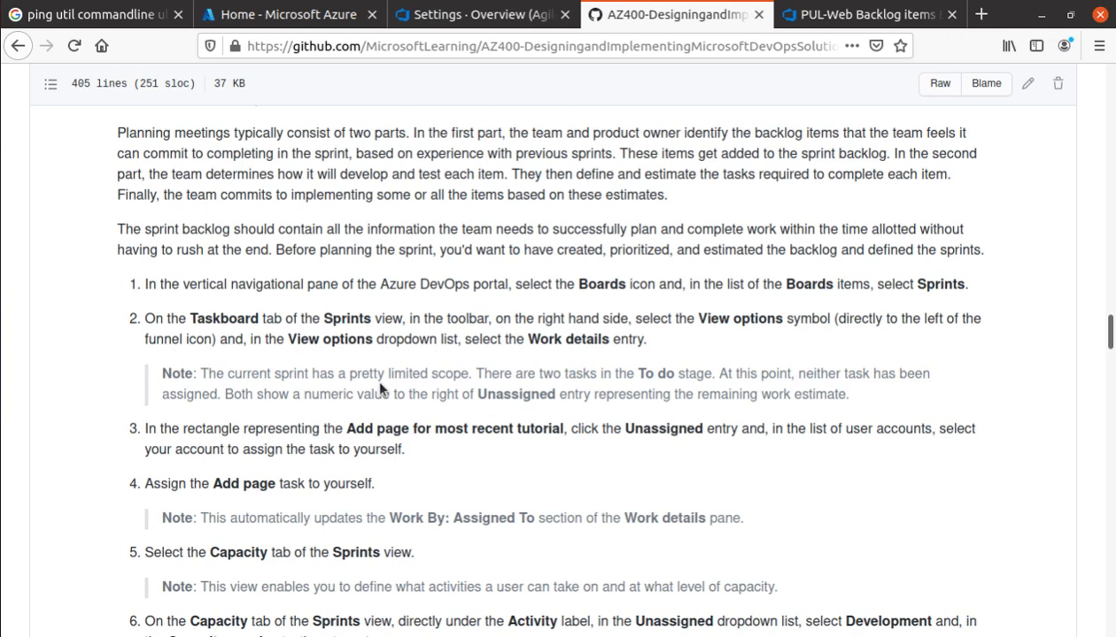
pyautogui.scroll(-2, 341, 343)
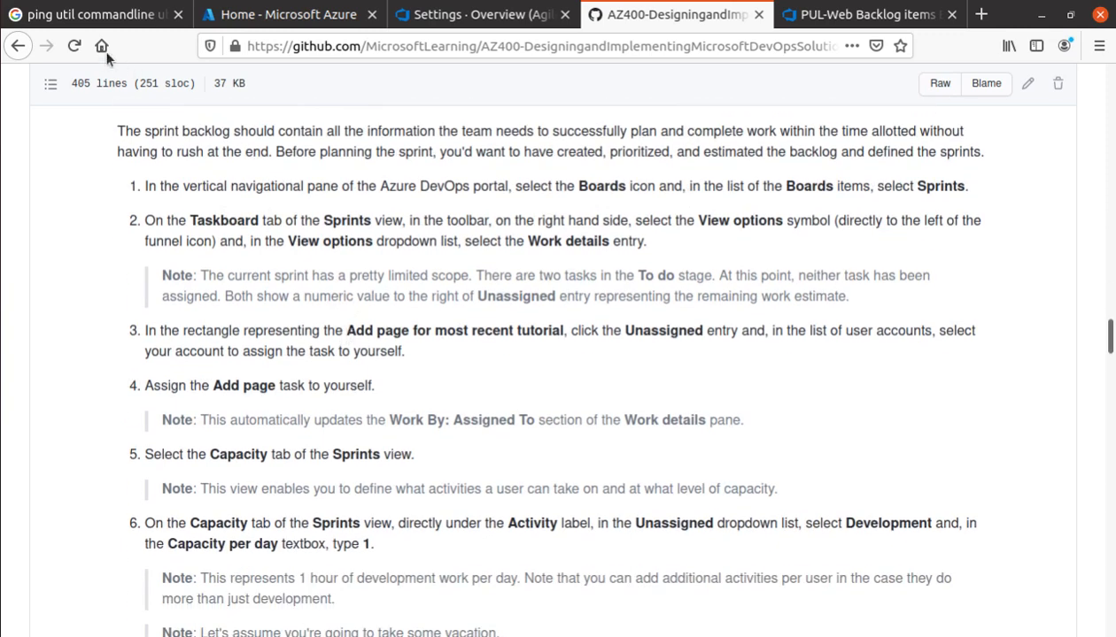
pyautogui.moveTo(335, 131); pyautogui.dragTo(948, 131)
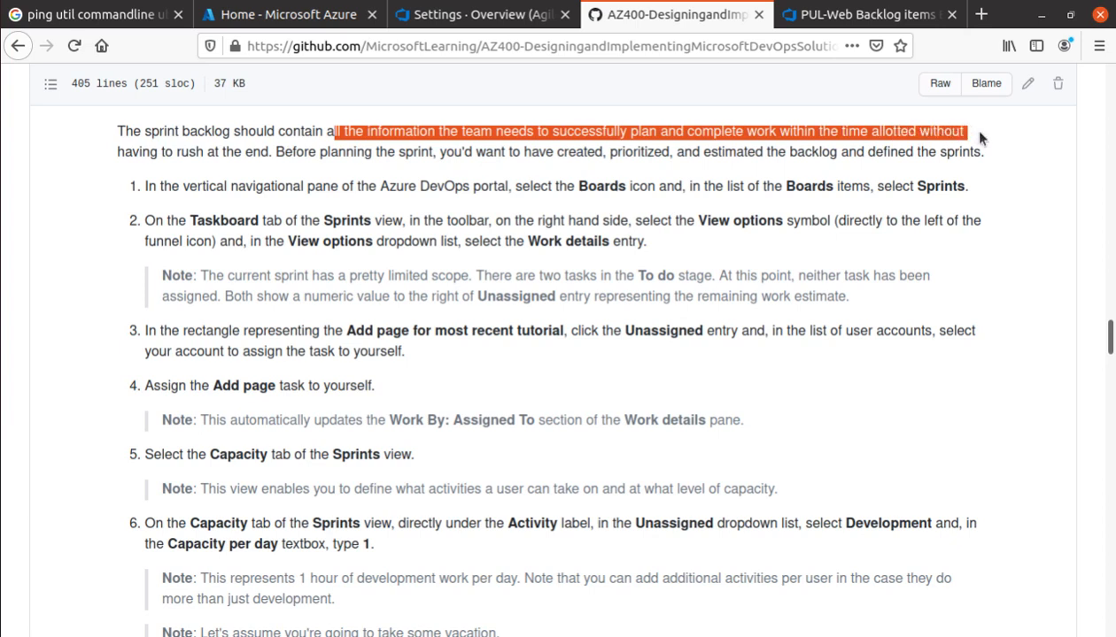
pyautogui.moveTo(979, 137); pyautogui.dragTo(276, 153)
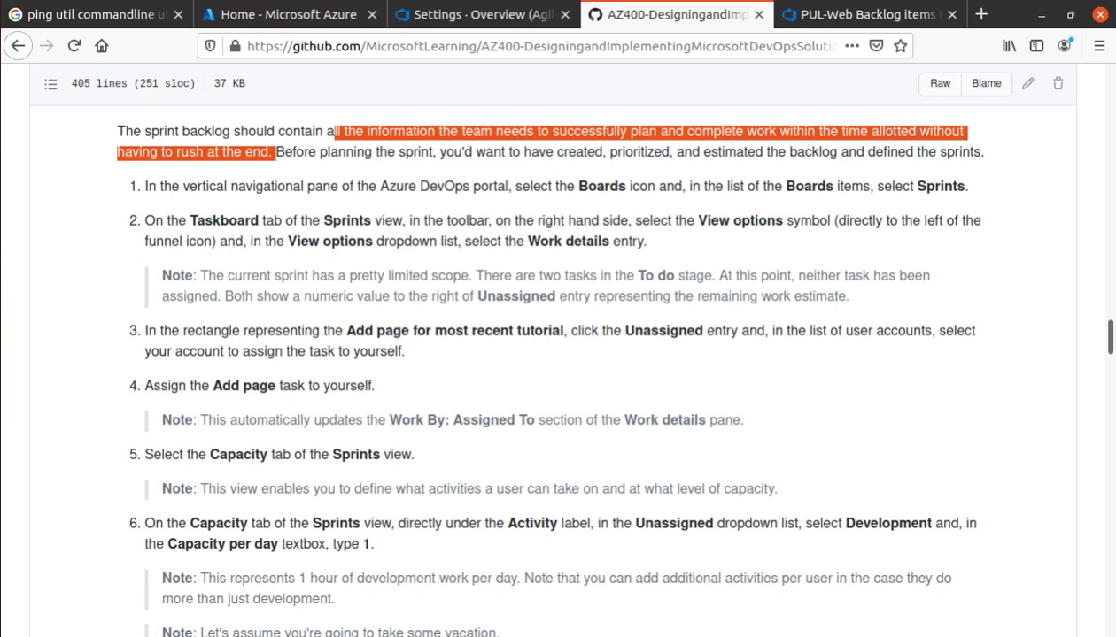
# Open the PUL-Web Sprints view in Azure DevOps as step 1 of Task 3 instructs, and return to the GitHub lab instructions
pyautogui.scroll(-1, 188, 196)
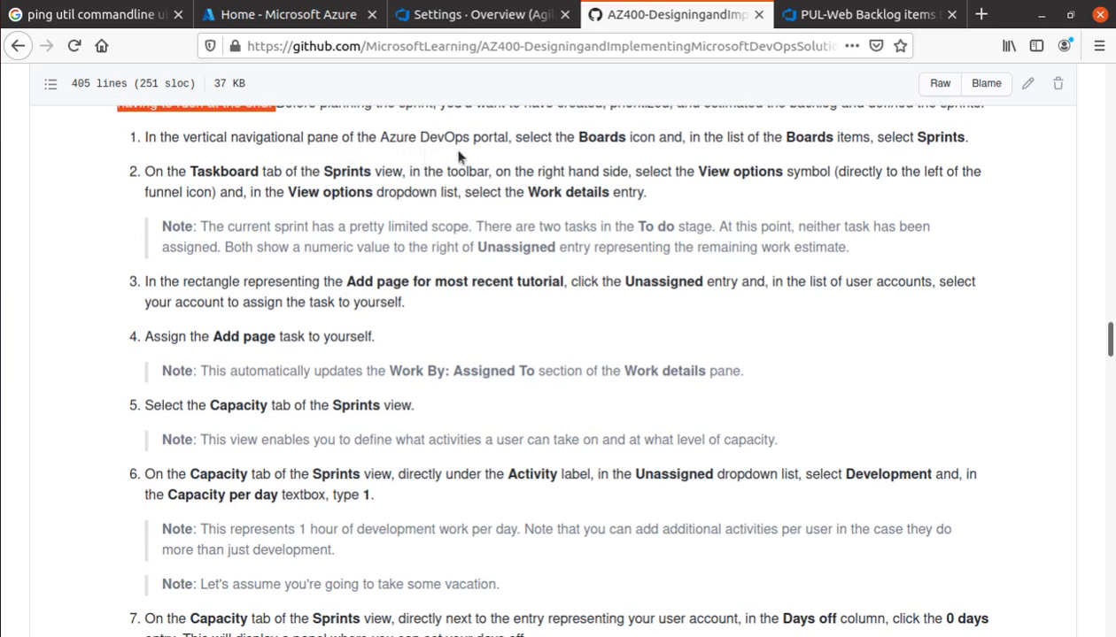
pyautogui.moveTo(578, 139); pyautogui.dragTo(965, 133)
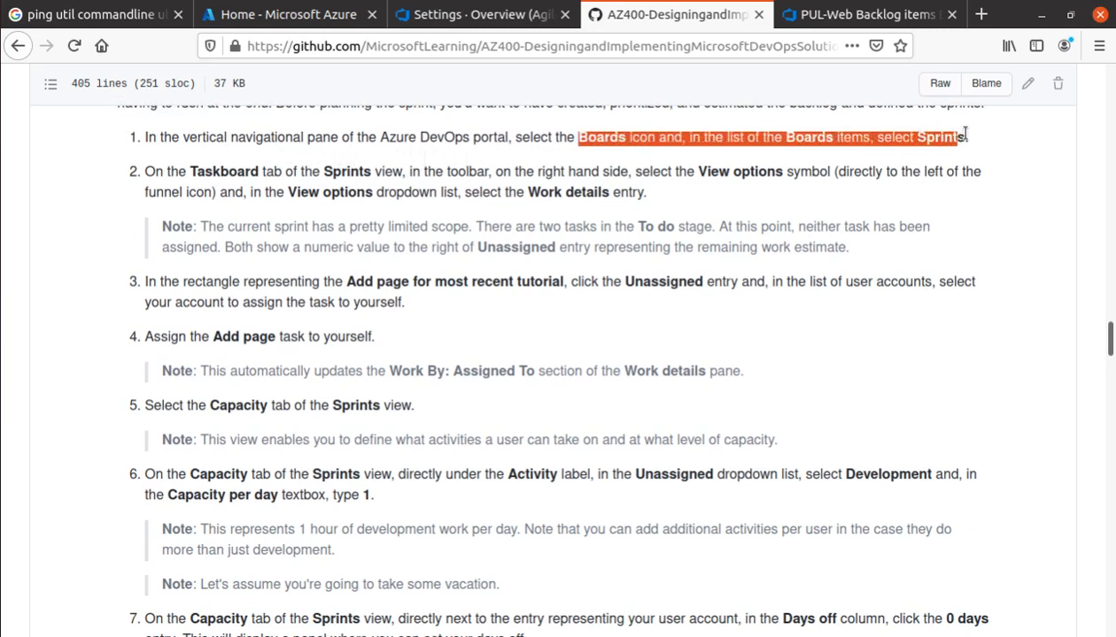
pyautogui.click(871, 16)
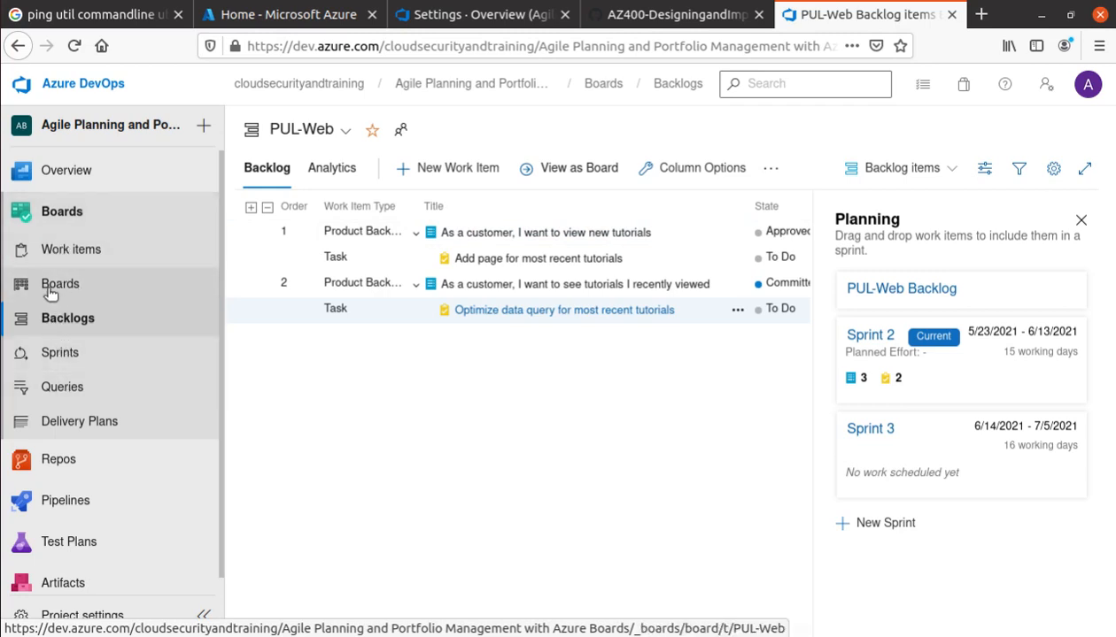
pyautogui.click(79, 358)
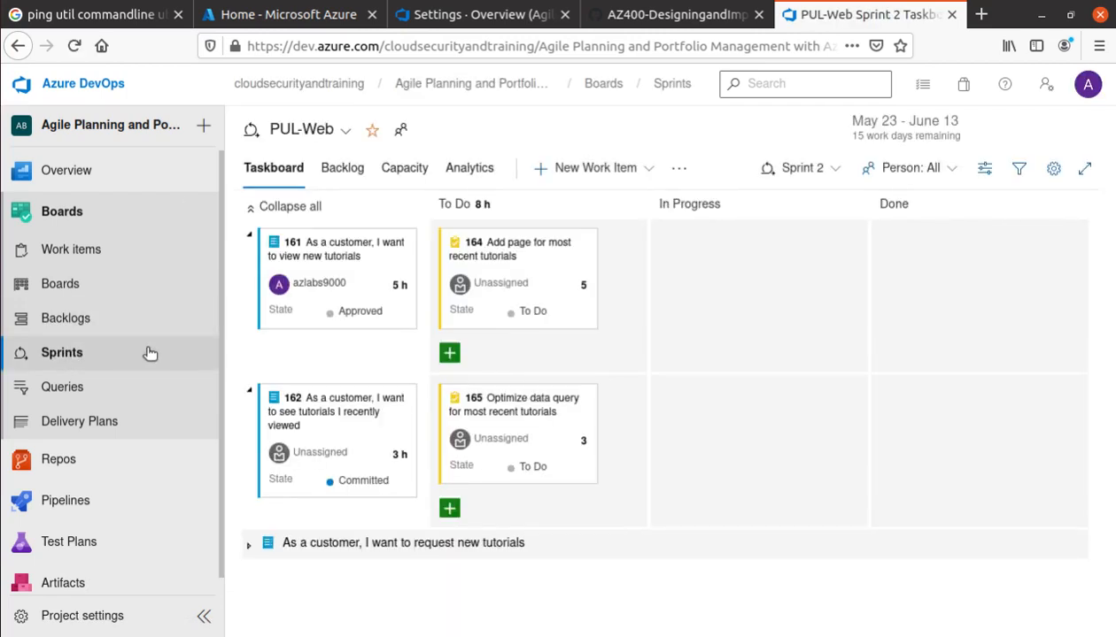
pyautogui.click(670, 15)
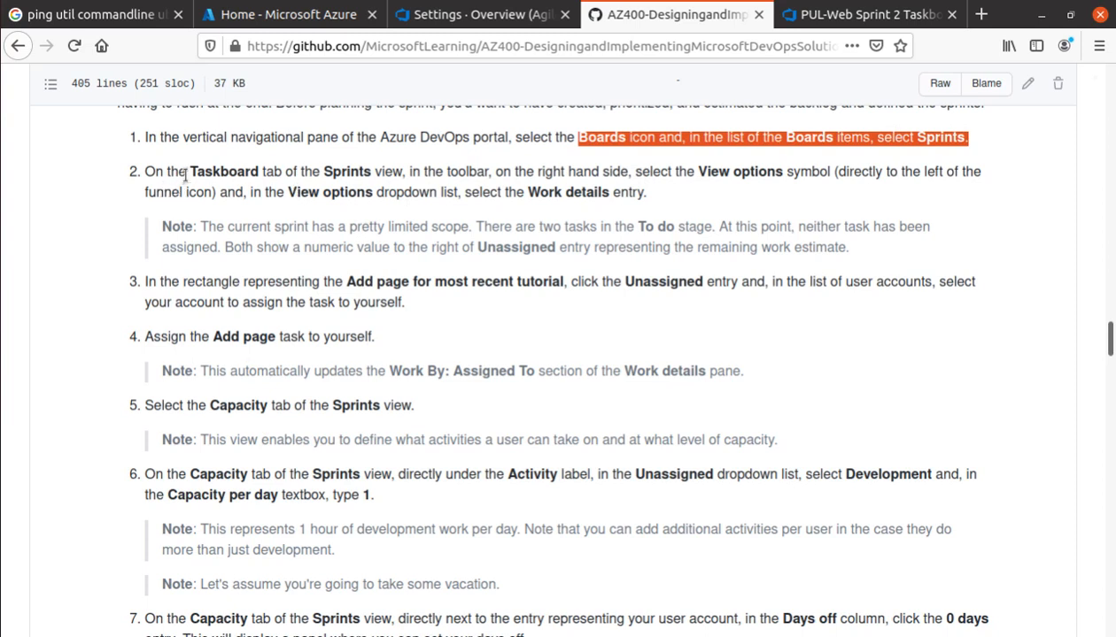
# Read step 2 of Task 3 on the Taskboard's View options and Work details entry, comparing it with the PUL-Web taskboard
pyautogui.moveTo(191, 170); pyautogui.dragTo(405, 177)
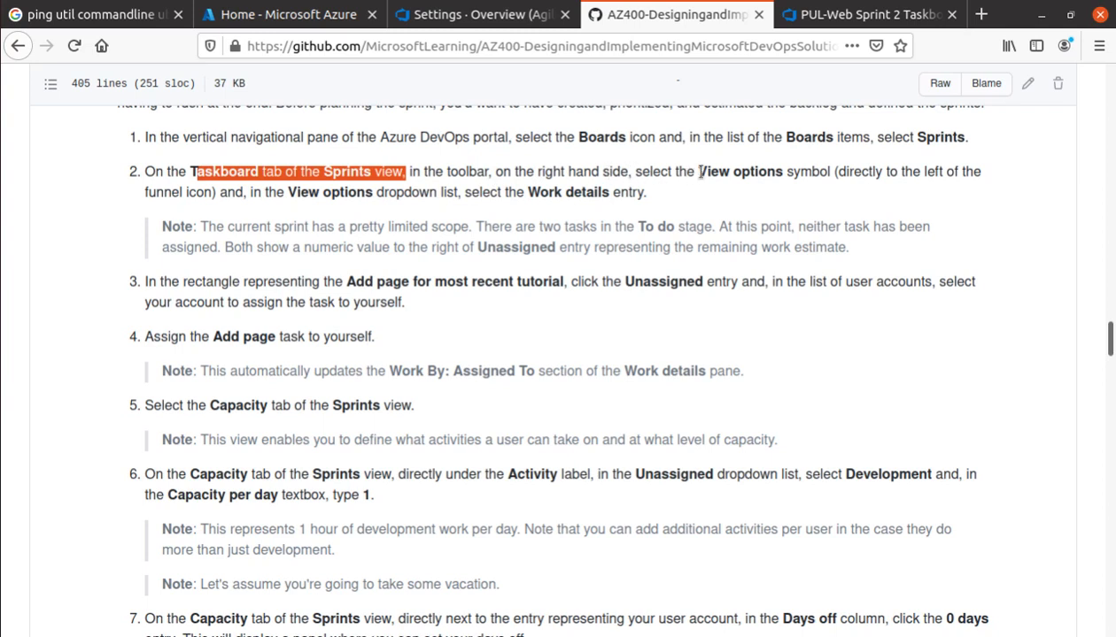
pyautogui.moveTo(704, 171); pyautogui.dragTo(833, 170)
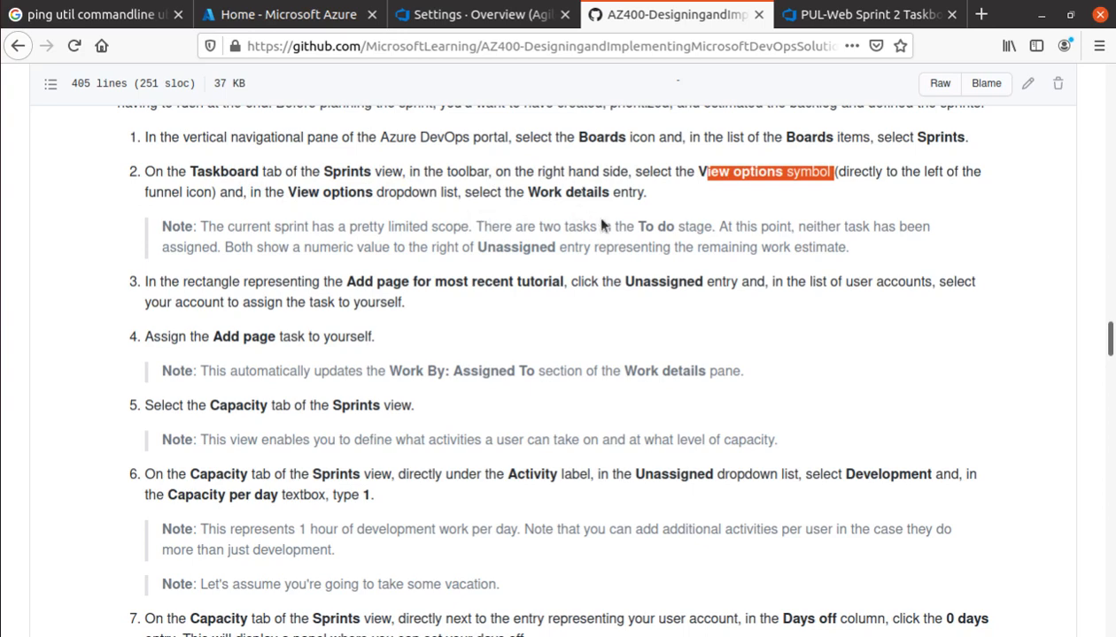
pyautogui.click(860, 14)
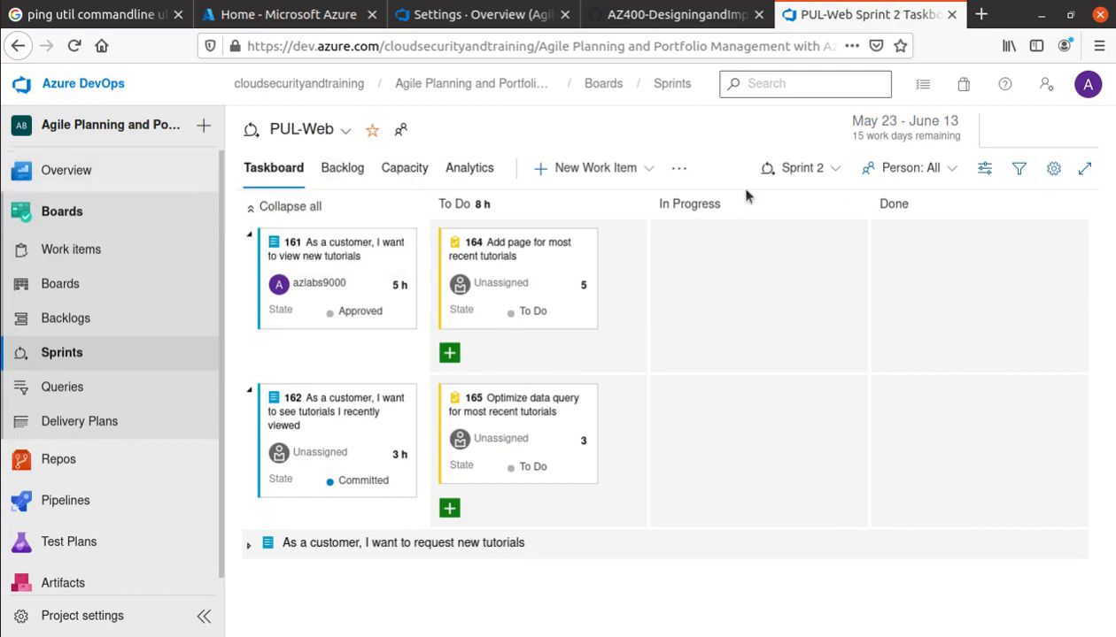
pyautogui.click(677, 15)
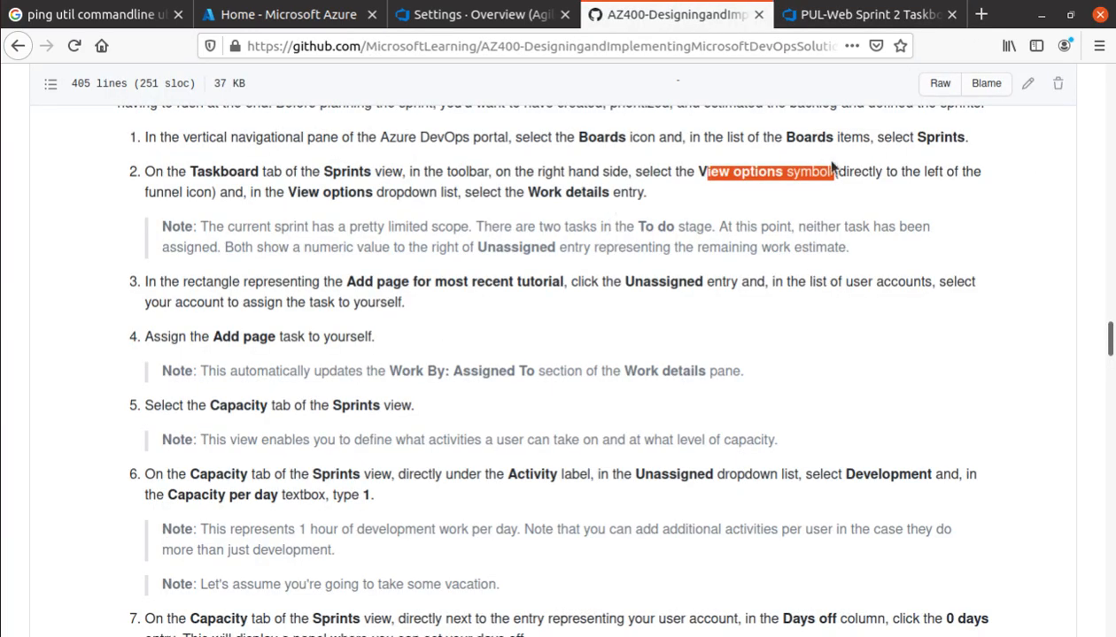
pyautogui.tripleClick(219, 174)
pyautogui.click(857, 15)
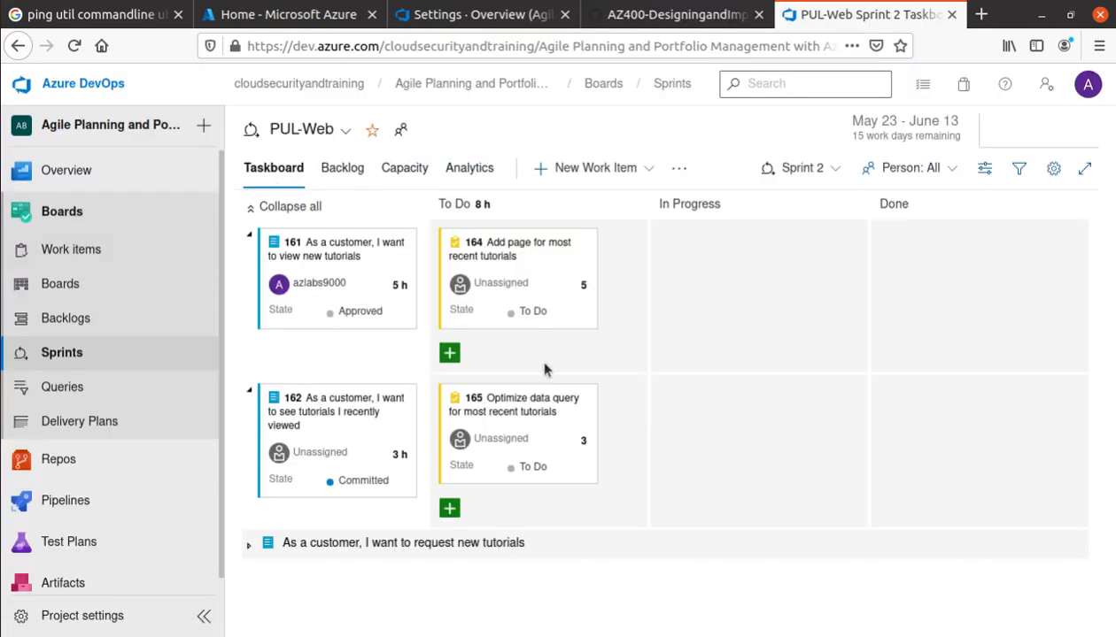
pyautogui.click(682, 25)
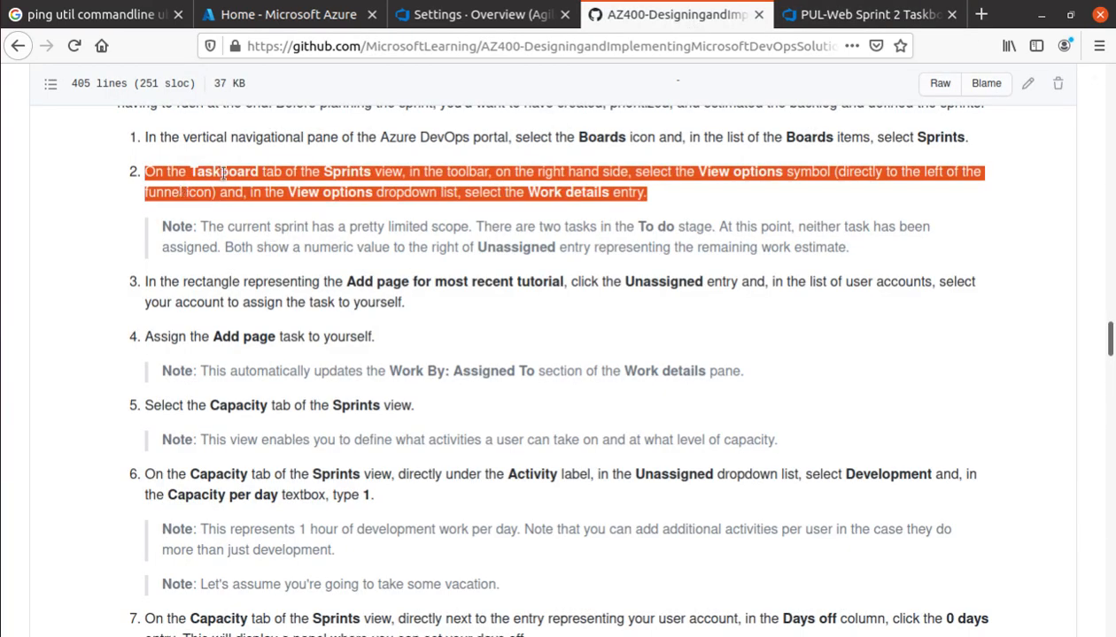
pyautogui.click(221, 172)
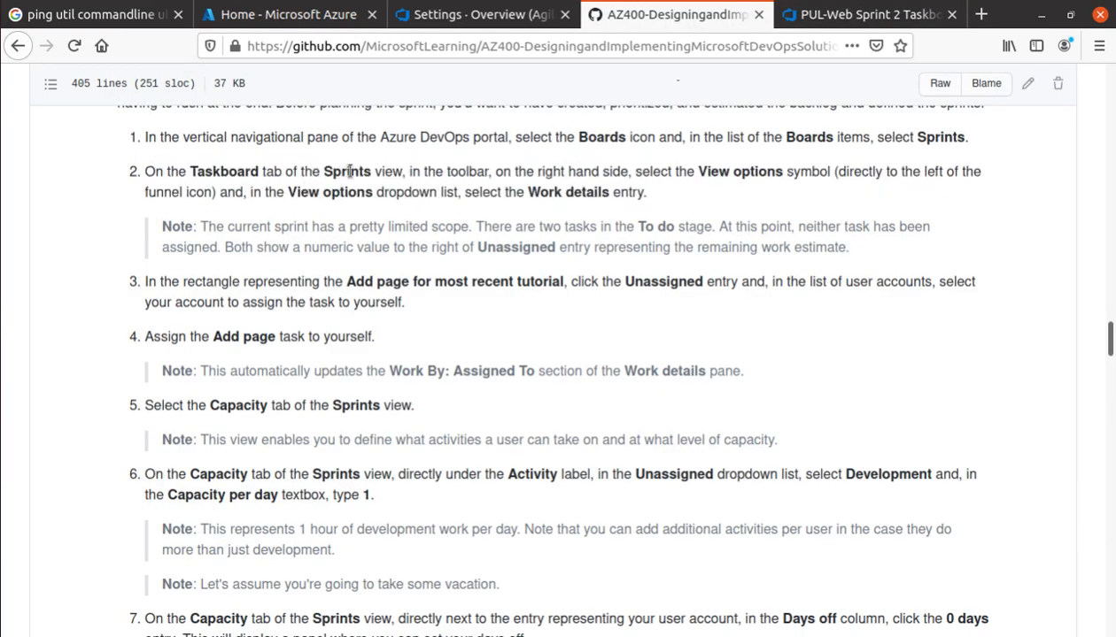
pyautogui.doubleClick(752, 172)
pyautogui.click(841, 19)
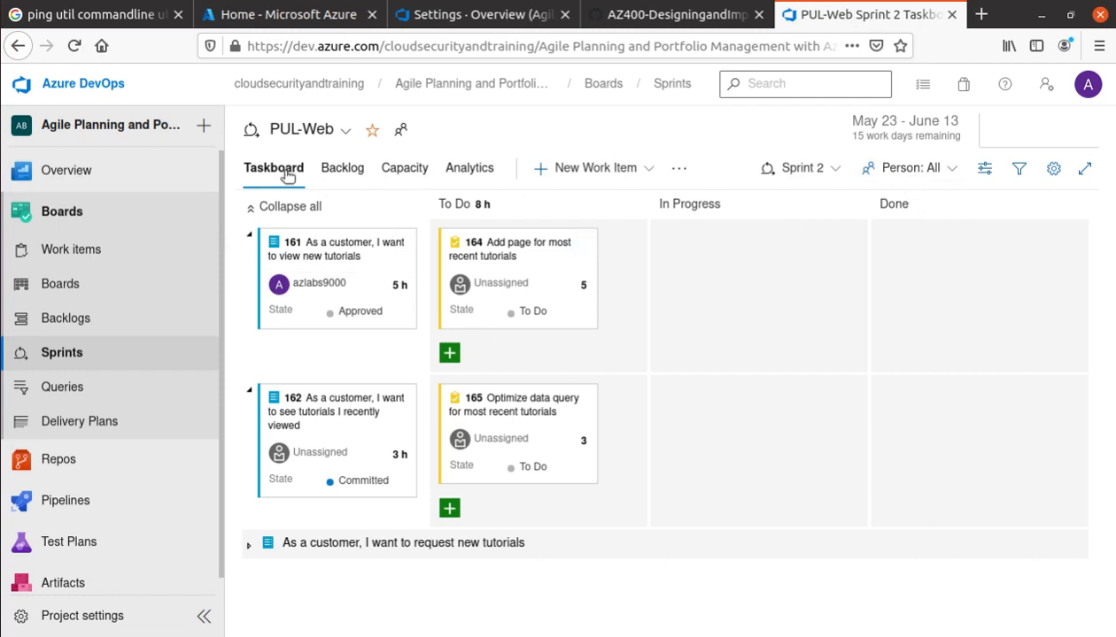
# Reopen the PUL-Web Sprint 2 taskboard from the sprints list and look through its sprint and person choices for the View options
pyautogui.click(96, 358)
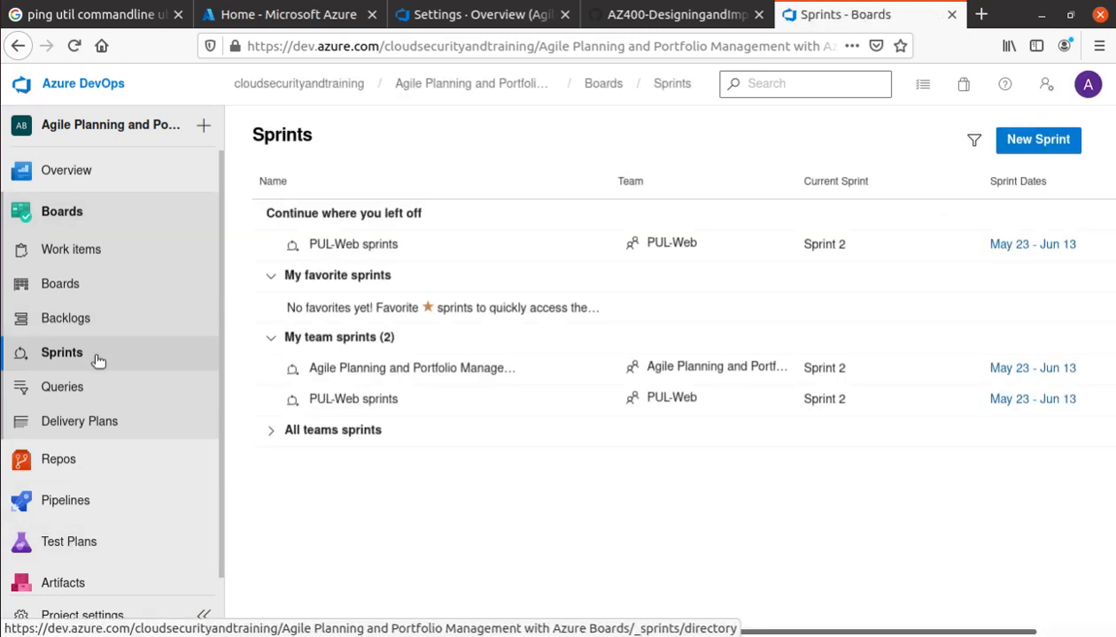
pyautogui.click(105, 356)
pyautogui.click(117, 212)
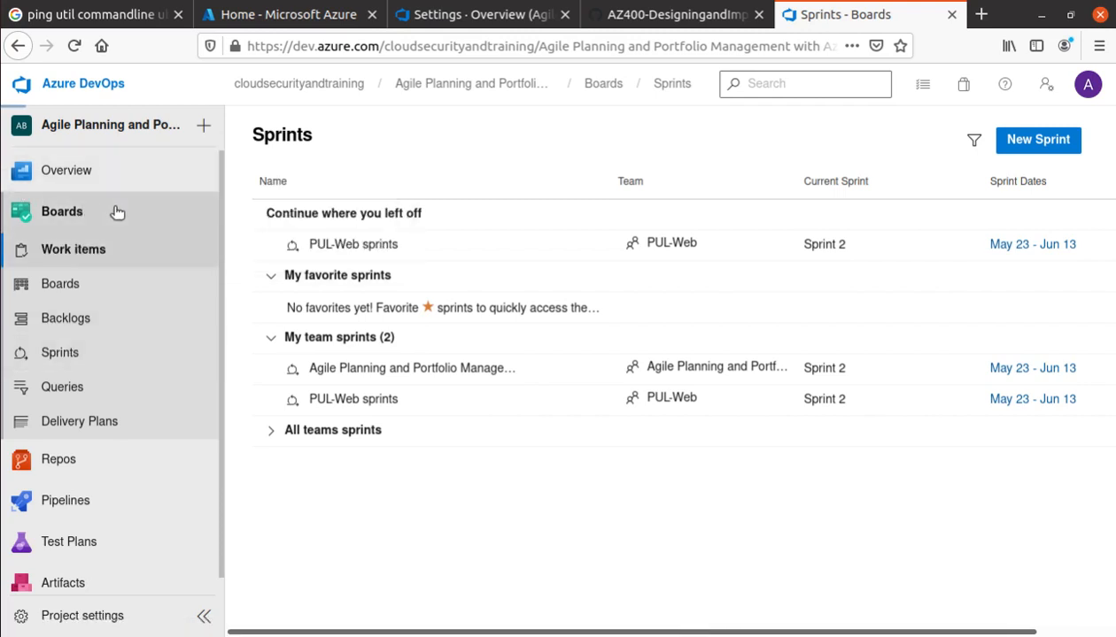
pyautogui.click(46, 357)
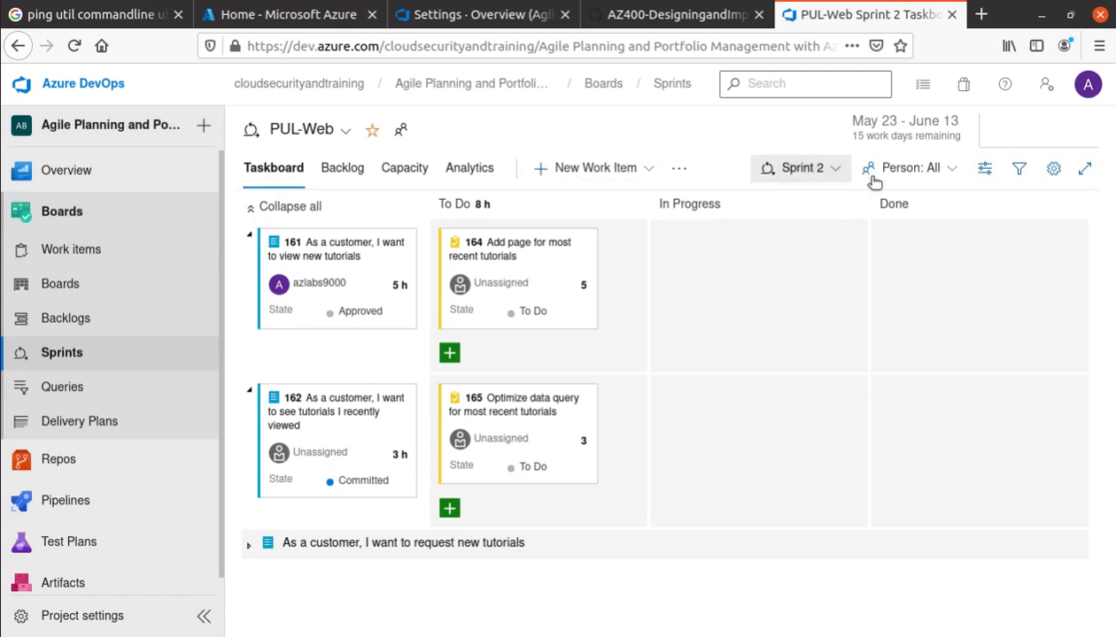
pyautogui.click(835, 178)
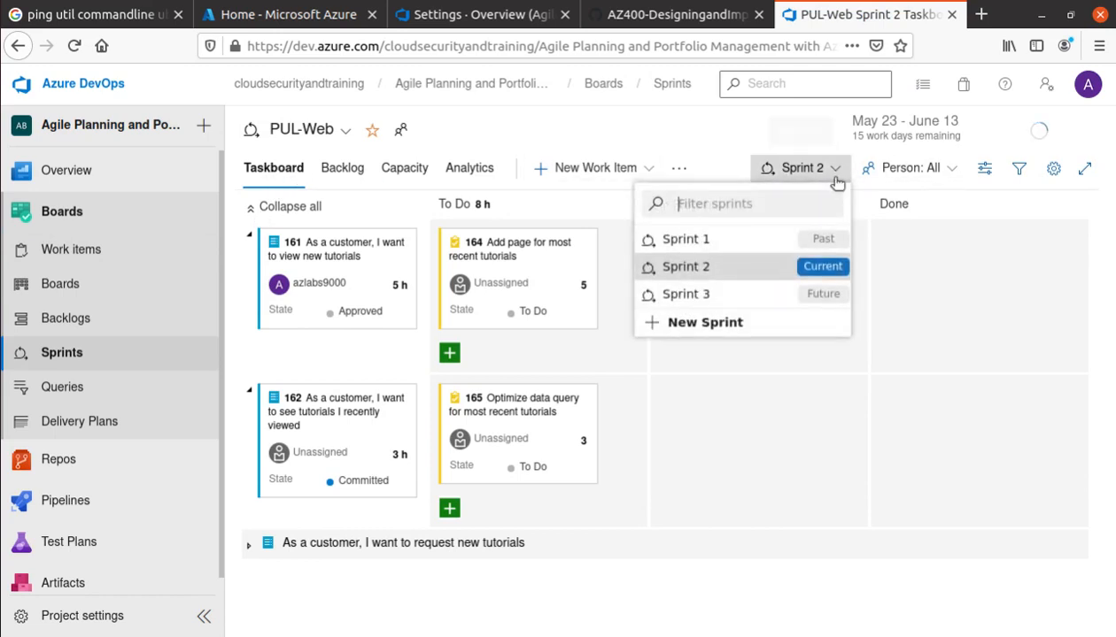
pyautogui.click(948, 172)
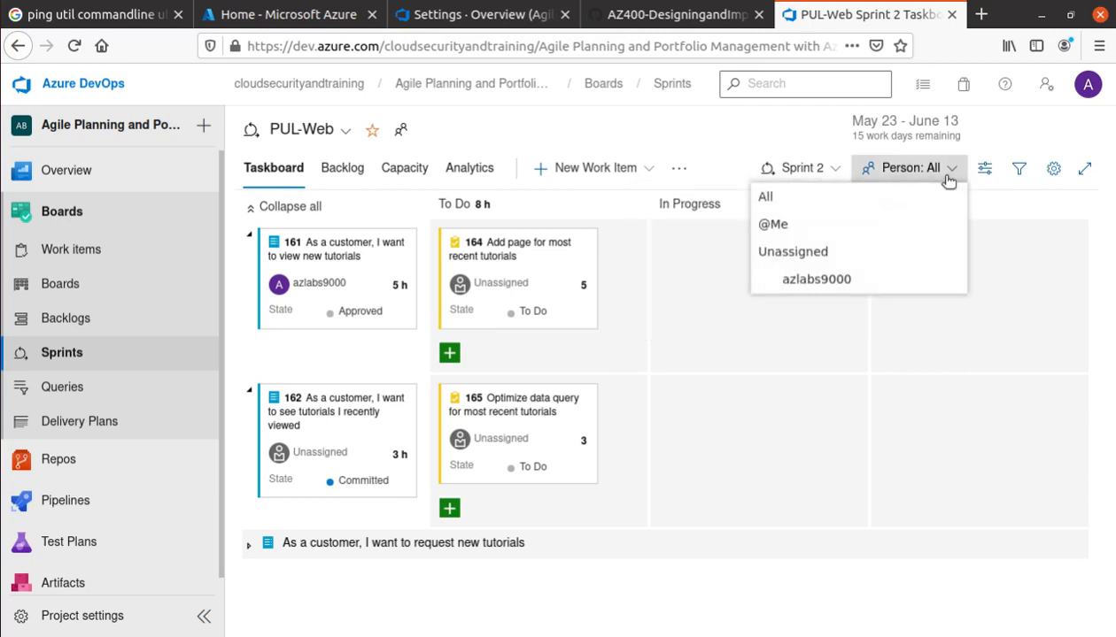
pyautogui.click(1017, 170)
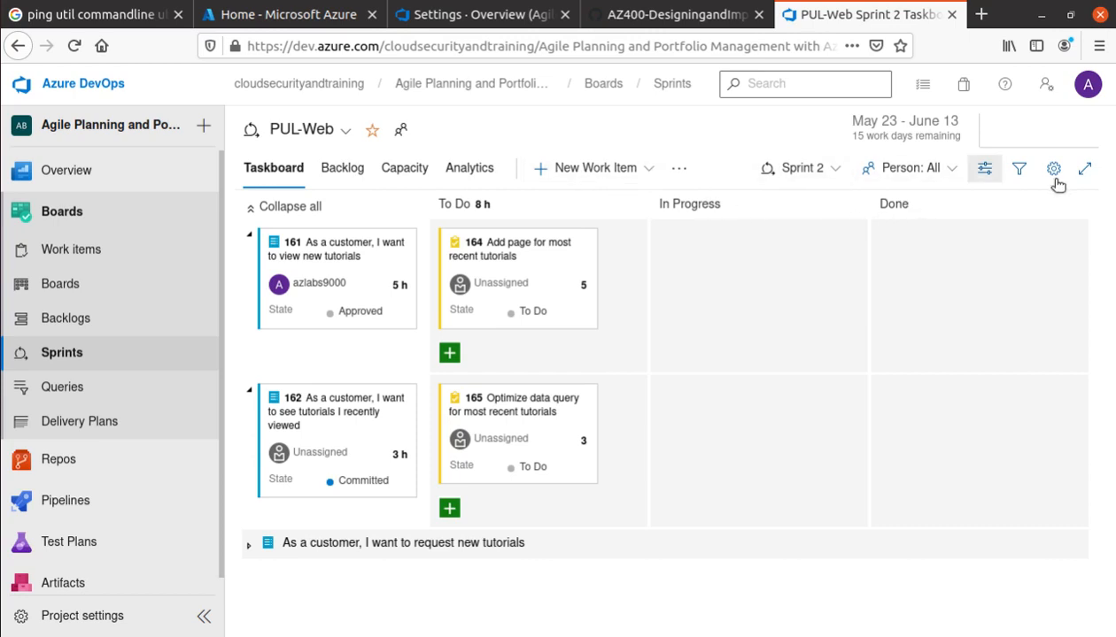
# Reread step 2's View options instruction and inspect the taskboard's view options, filter bar and team settings, closing the settings without saving
pyautogui.click(675, 27)
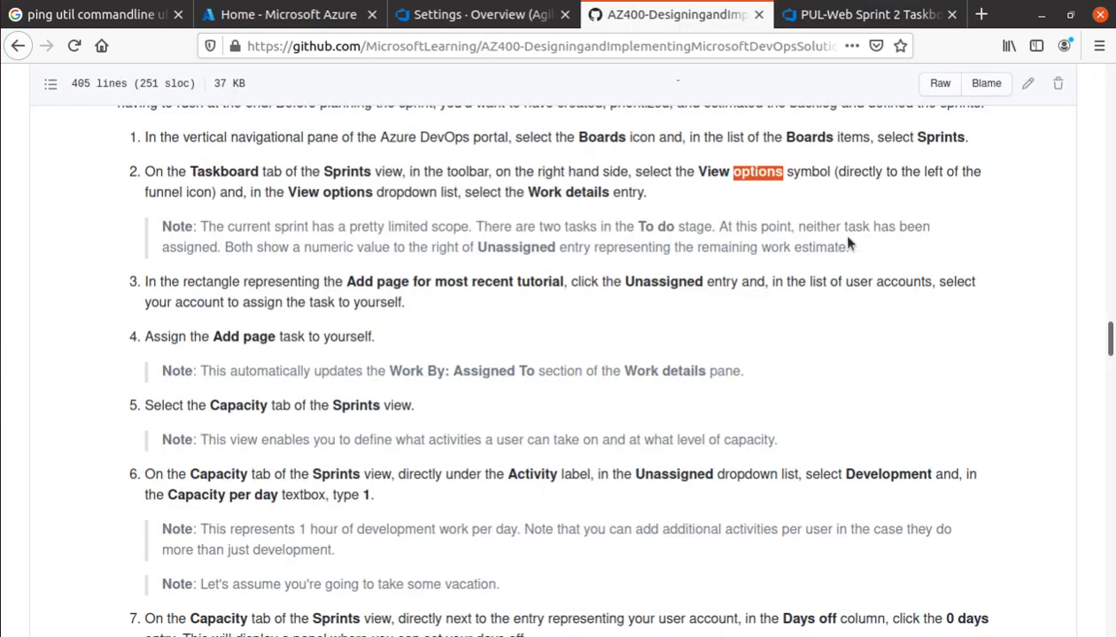
pyautogui.moveTo(793, 171); pyautogui.dragTo(895, 191)
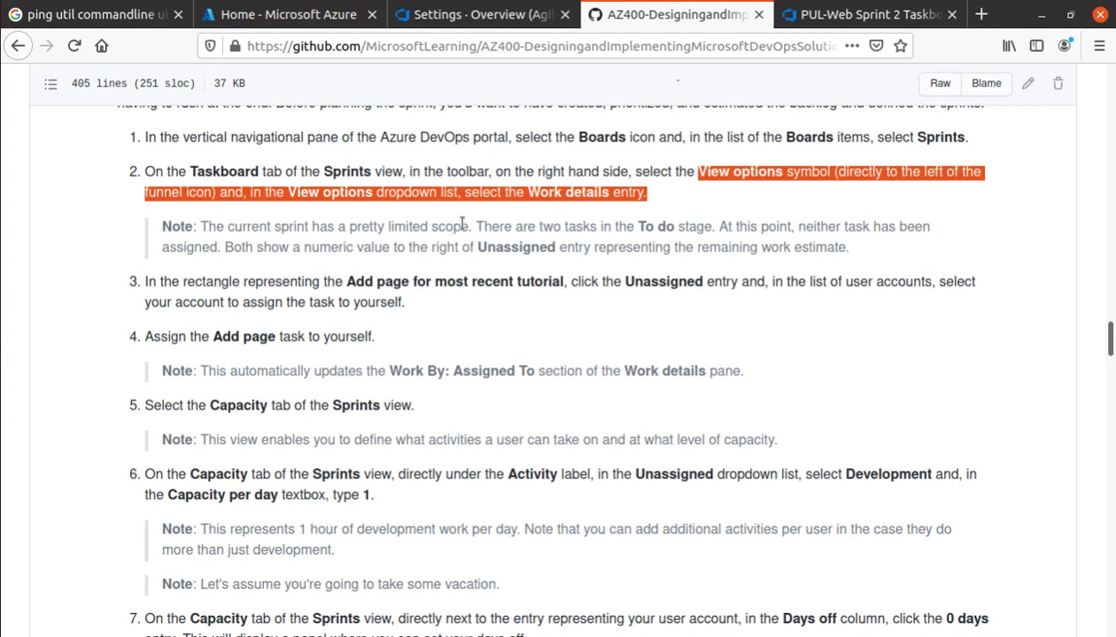
pyautogui.click(845, 14)
pyautogui.click(986, 171)
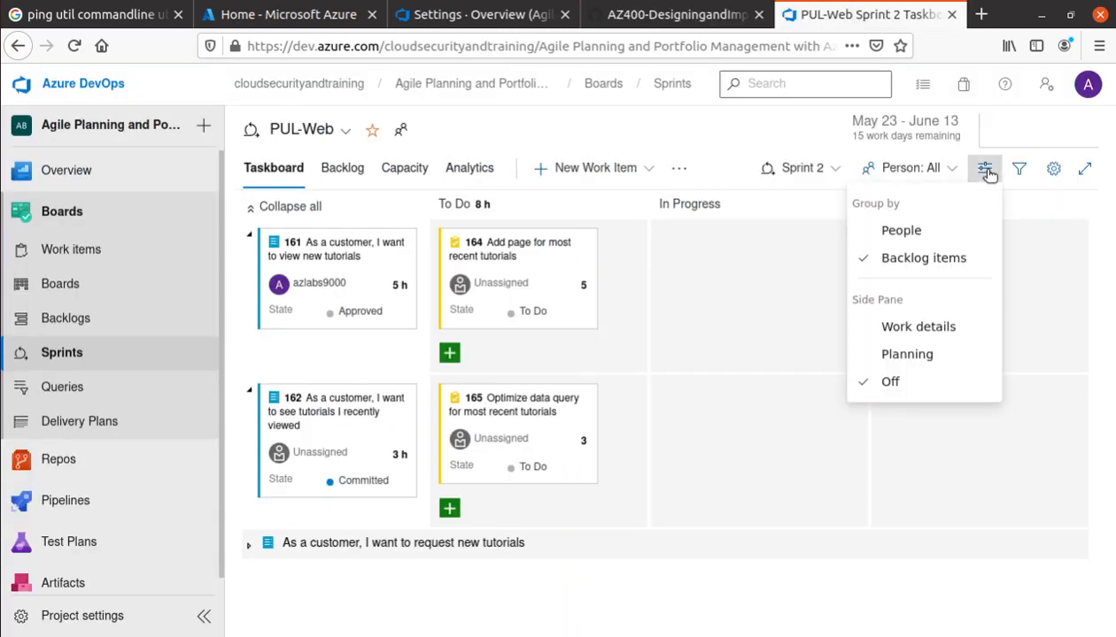
pyautogui.click(1016, 170)
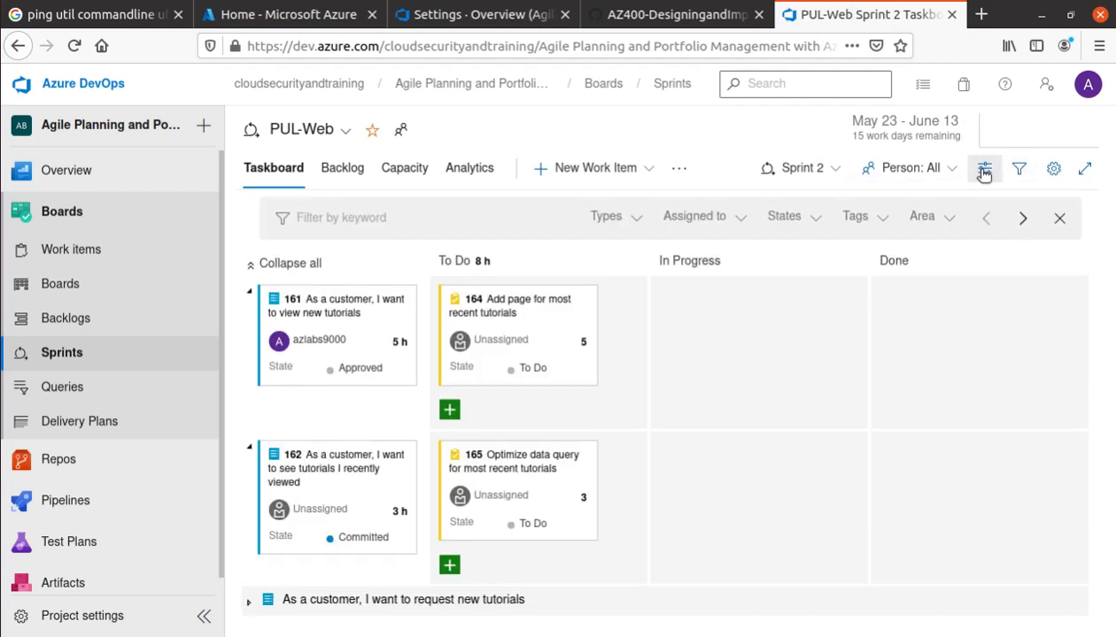
pyautogui.click(1052, 170)
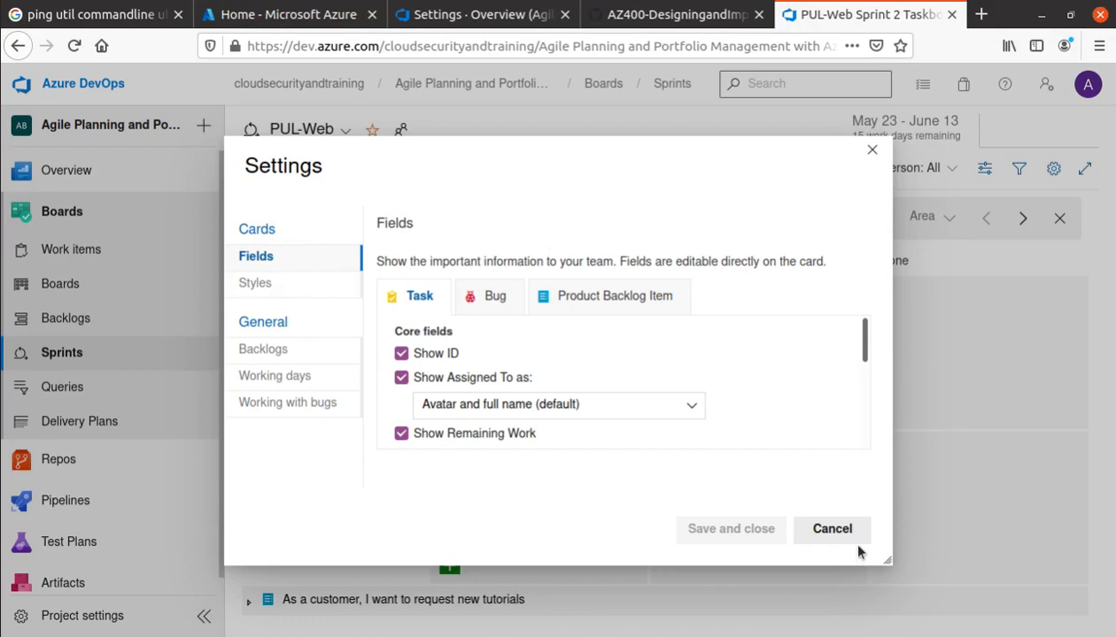
pyautogui.click(833, 529)
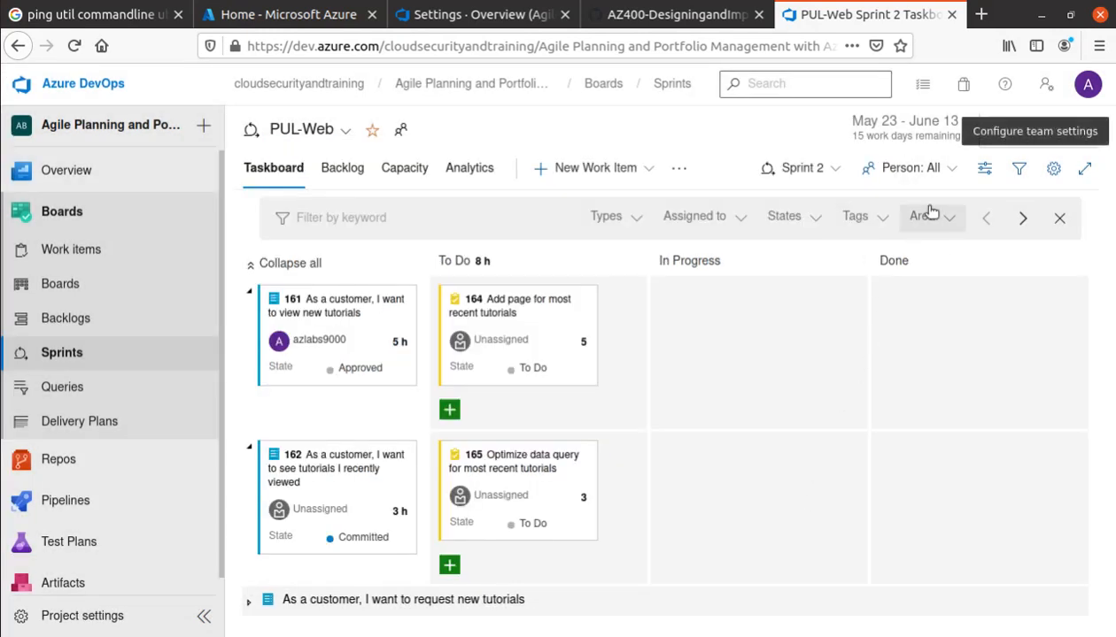
# Show the Work details side pane on the PUL-Web Sprint 2 taskboard and check that view option
pyautogui.click(988, 174)
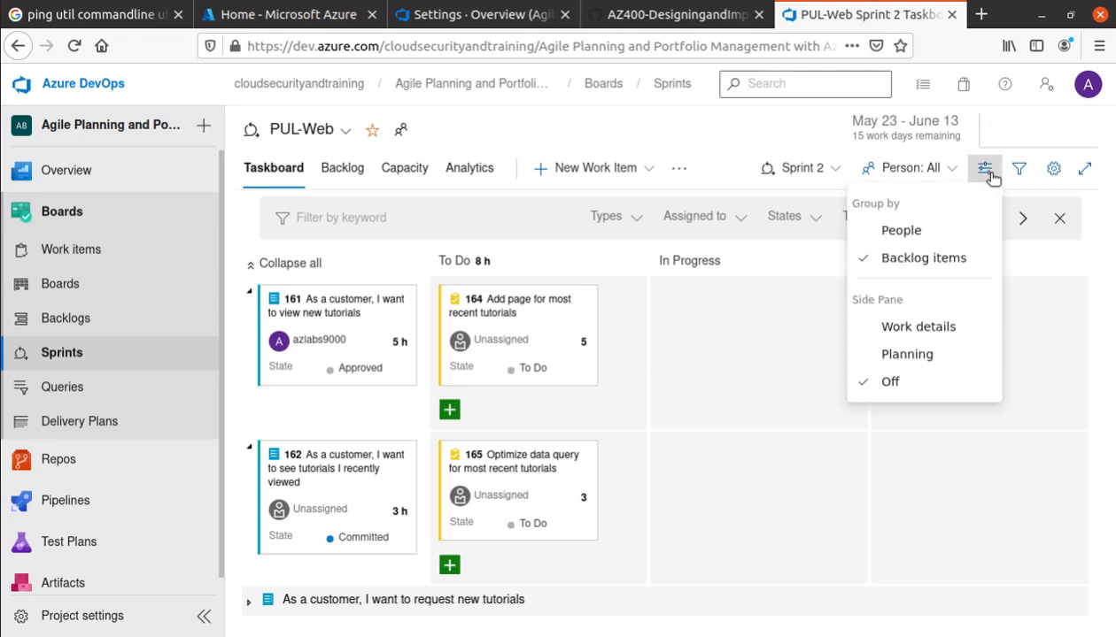
pyautogui.click(916, 327)
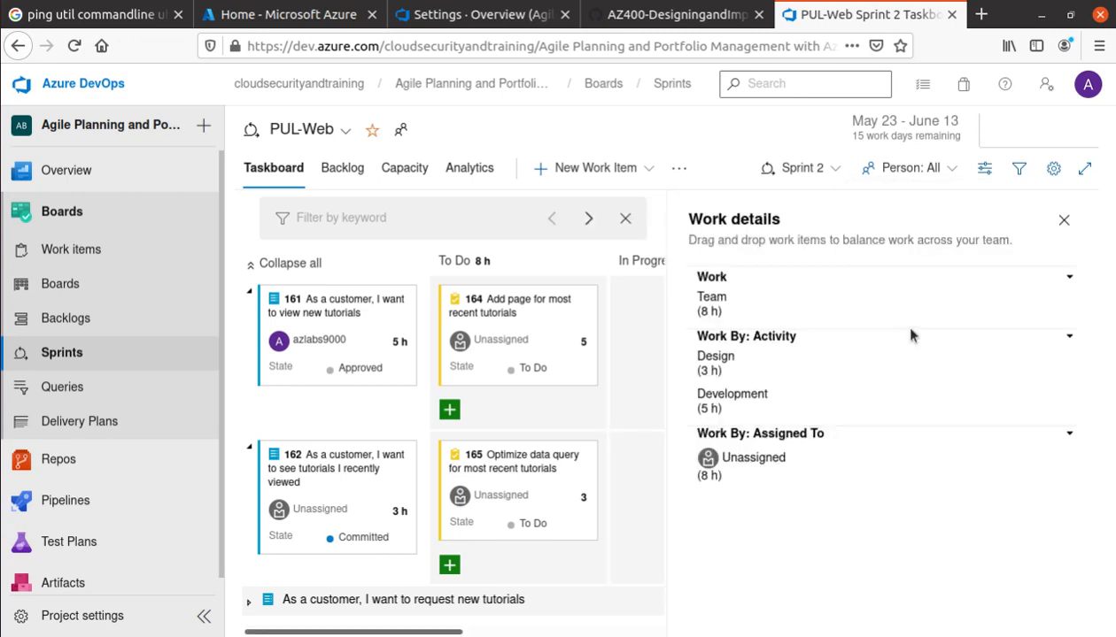
pyautogui.click(984, 170)
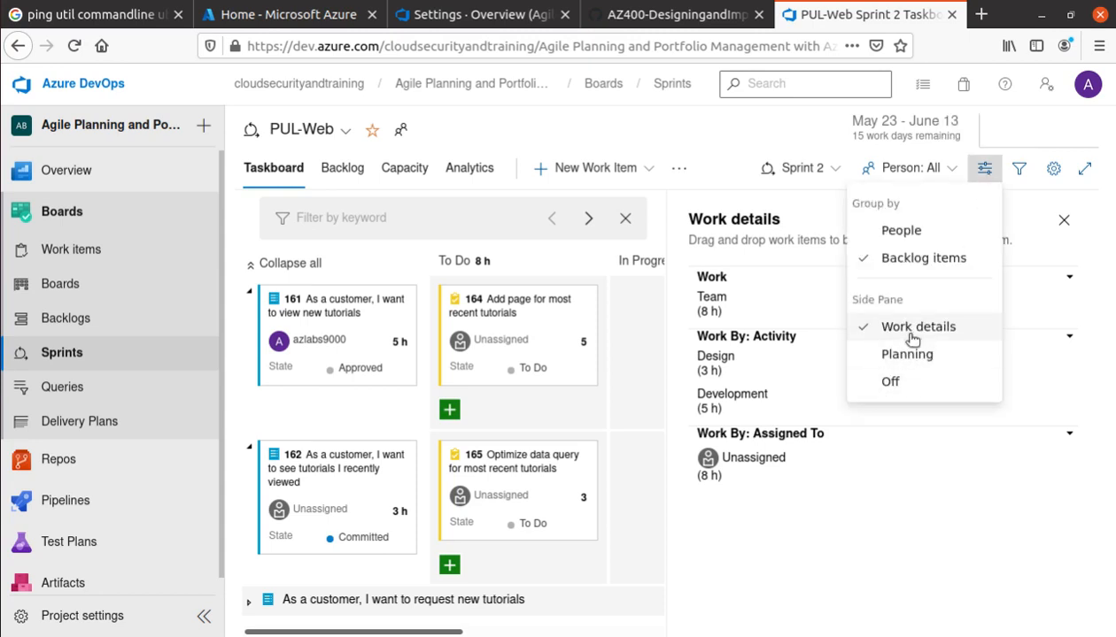
pyautogui.click(650, 345)
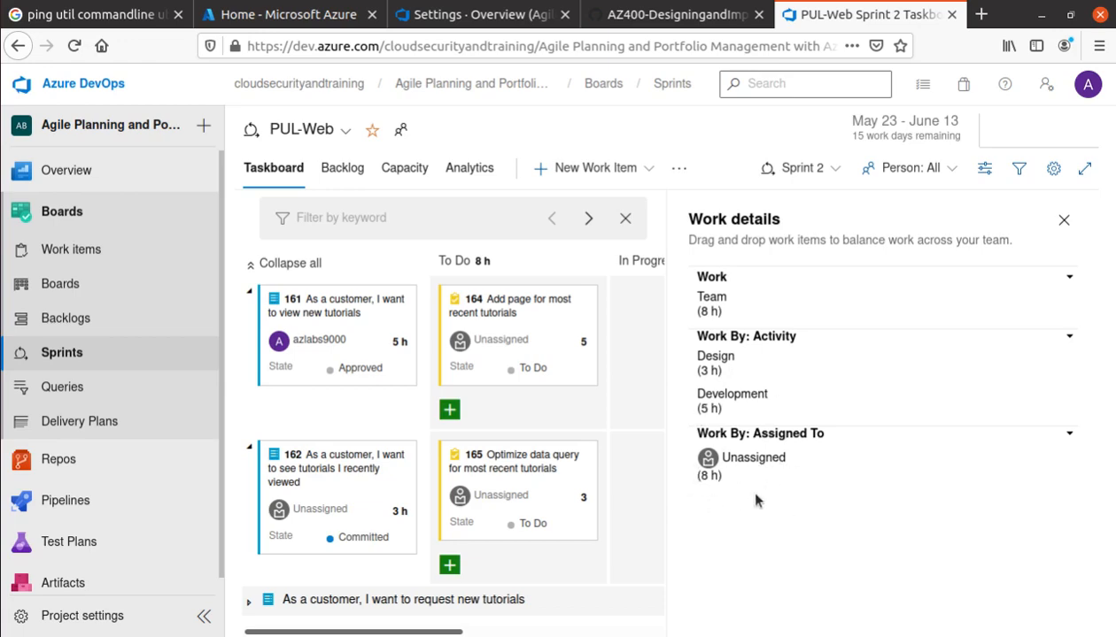
# Following step 3 of Task 3, assign the "Add page for most recent tutorials" task to your own account on the taskboard
pyautogui.click(673, 14)
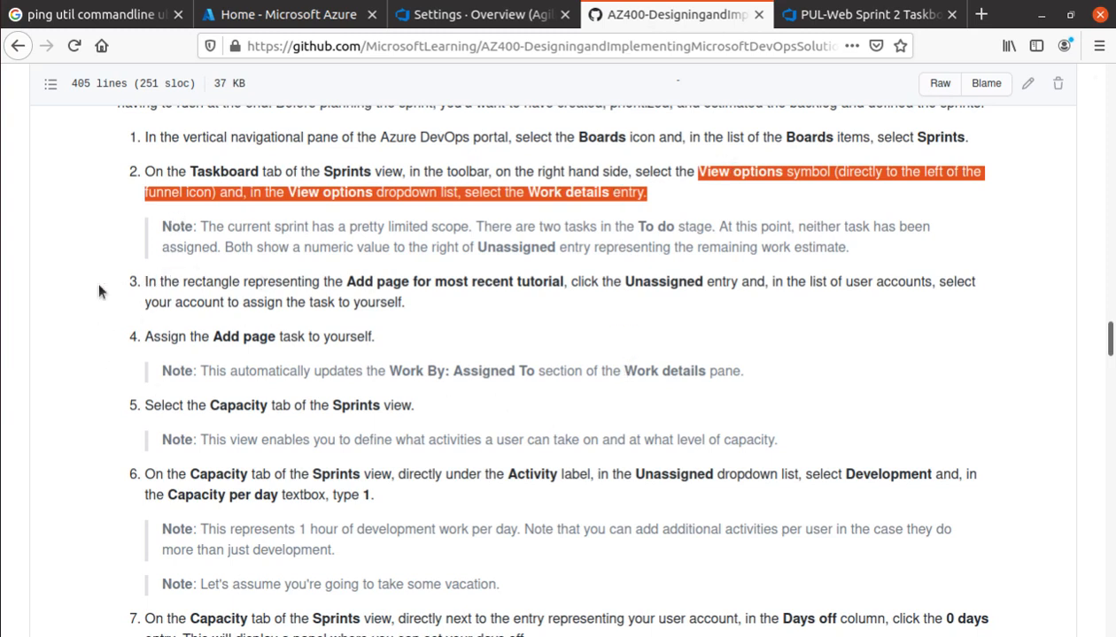
pyautogui.moveTo(348, 282); pyautogui.dragTo(556, 285)
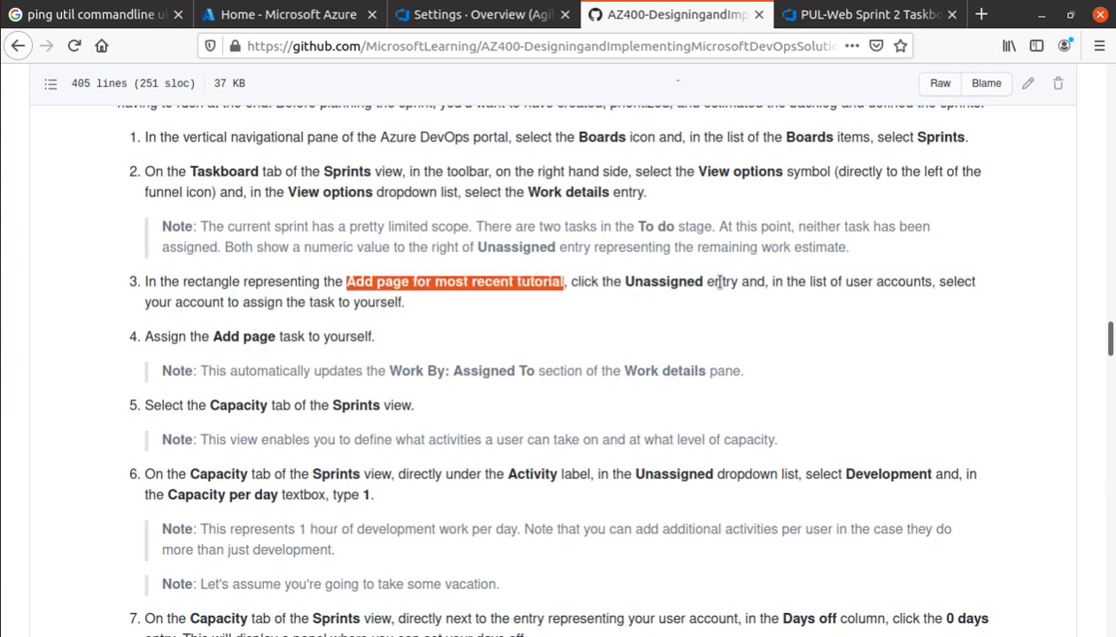
pyautogui.click(422, 295)
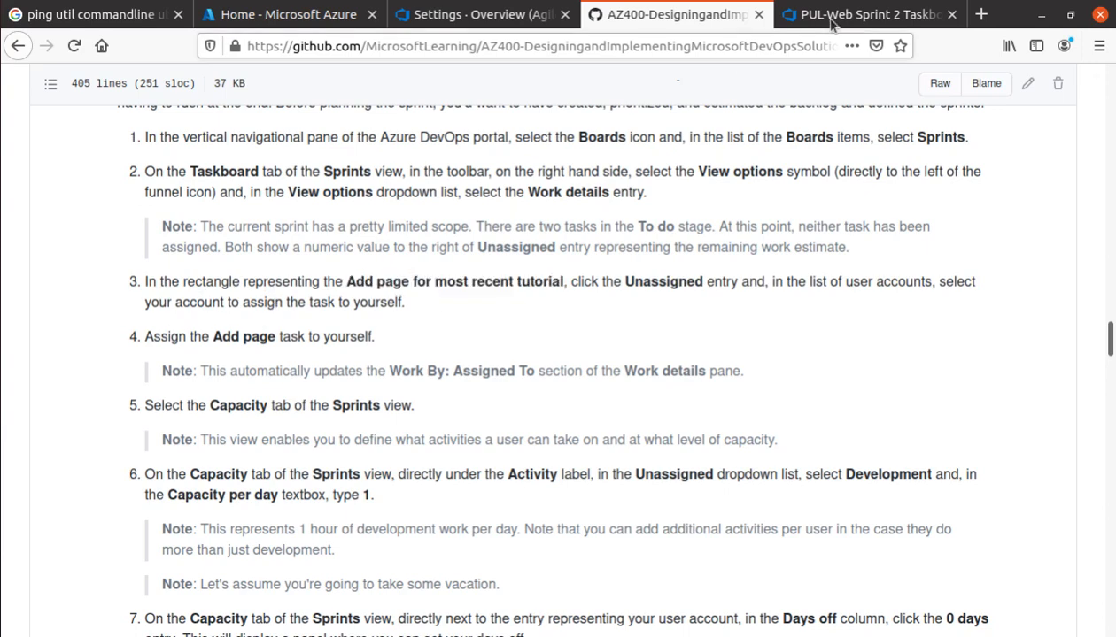
pyautogui.click(845, 16)
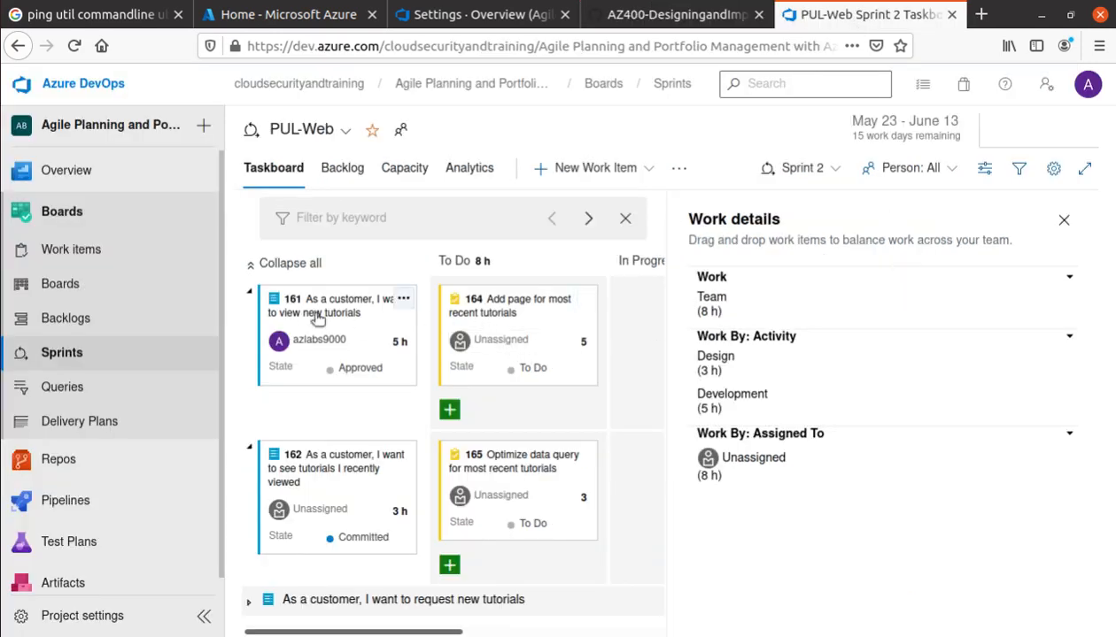
pyautogui.click(664, 16)
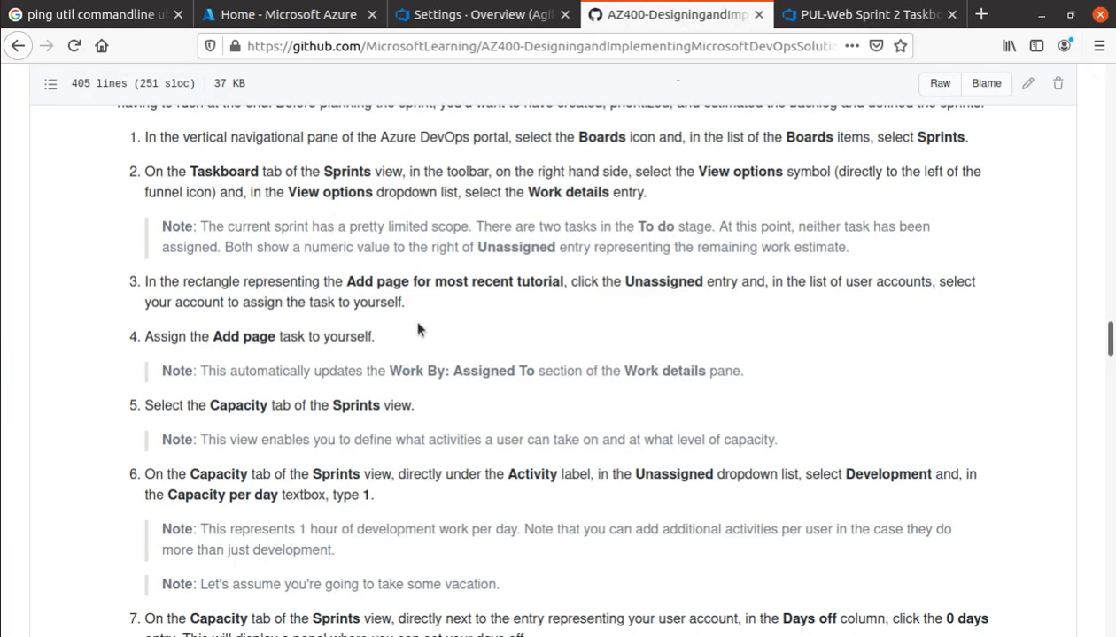
pyautogui.click(863, 15)
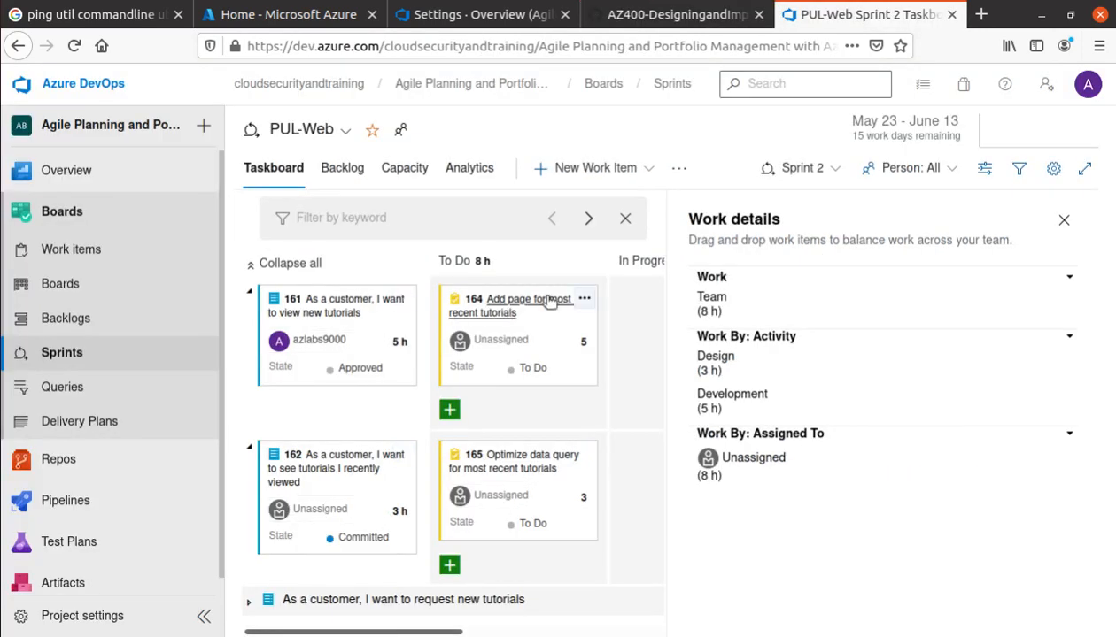
pyautogui.click(506, 350)
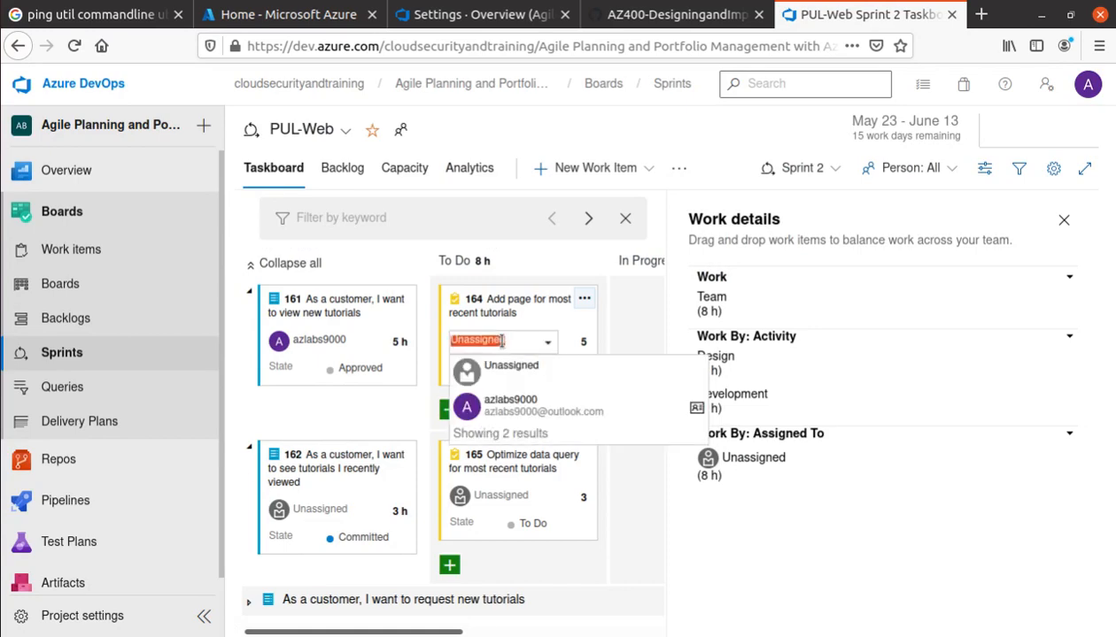
pyautogui.click(522, 410)
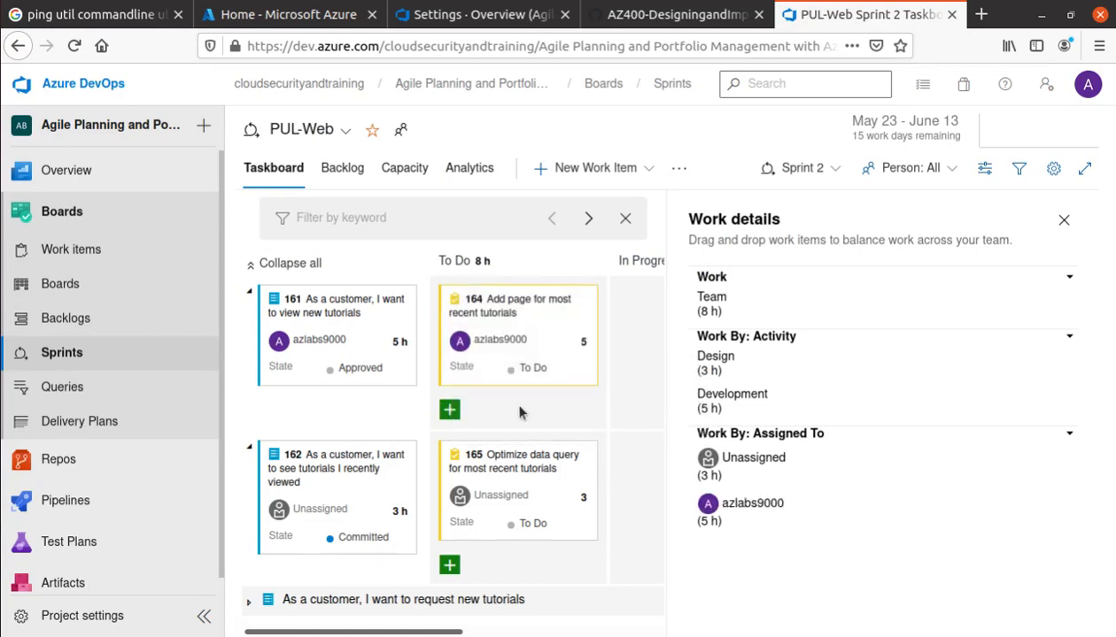
# Review the next Task 3 steps on task assignment and the sprint's Capacity view, and return to the PUL-Web taskboard
pyautogui.click(674, 16)
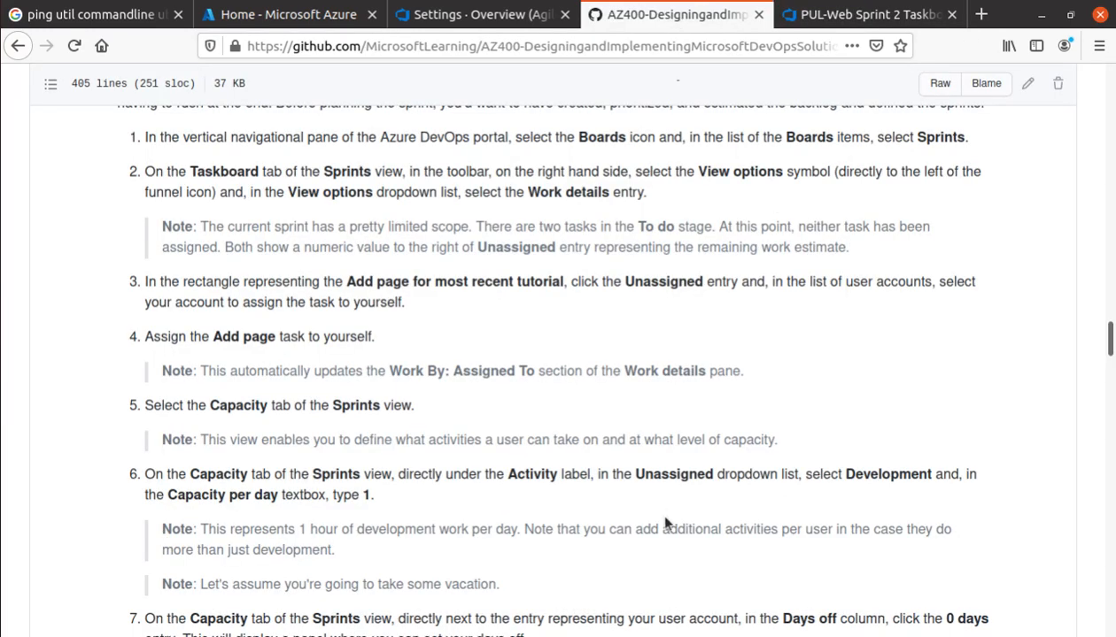
pyautogui.scroll(-2, 149, 356)
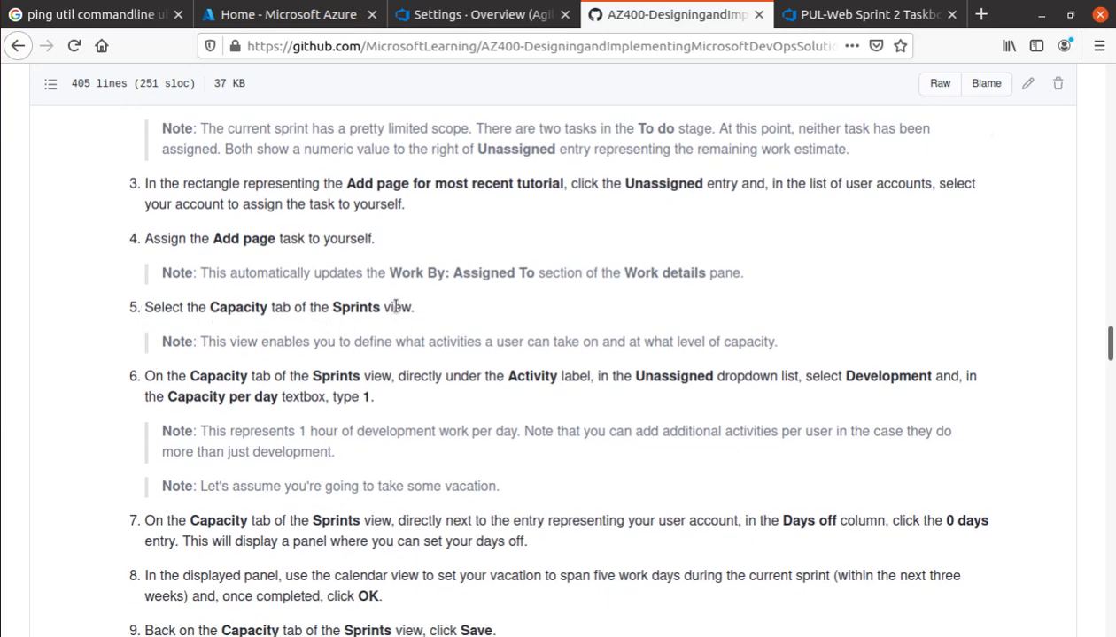
pyautogui.click(859, 16)
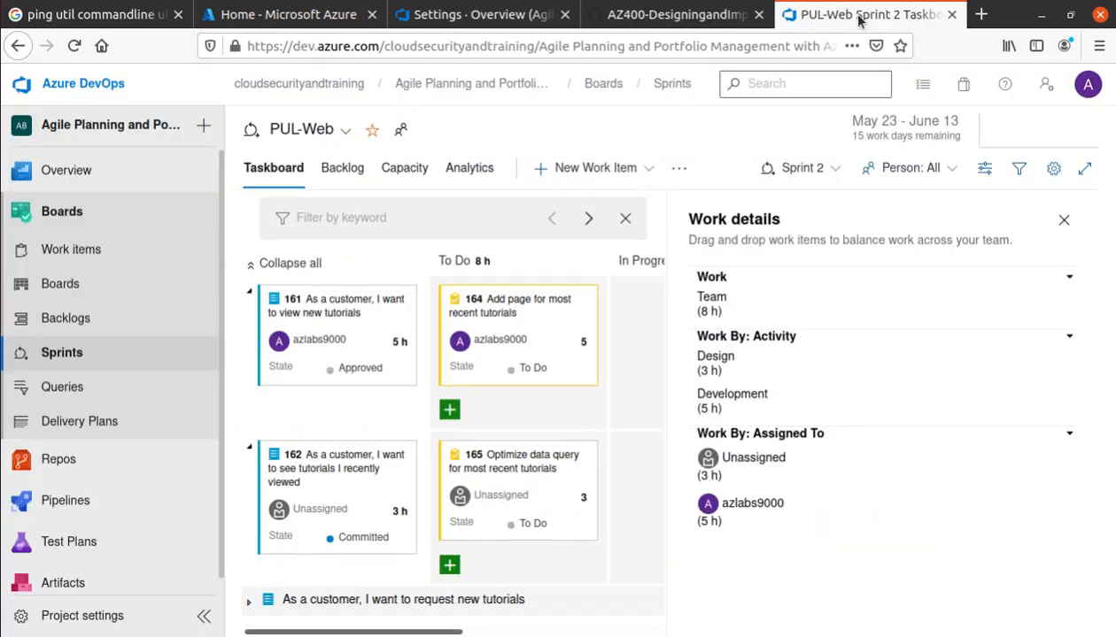
# In the PUL-Web Sprint 2 Capacity view, set your own account's activity to Development and its capacity per day to 1
pyautogui.click(406, 171)
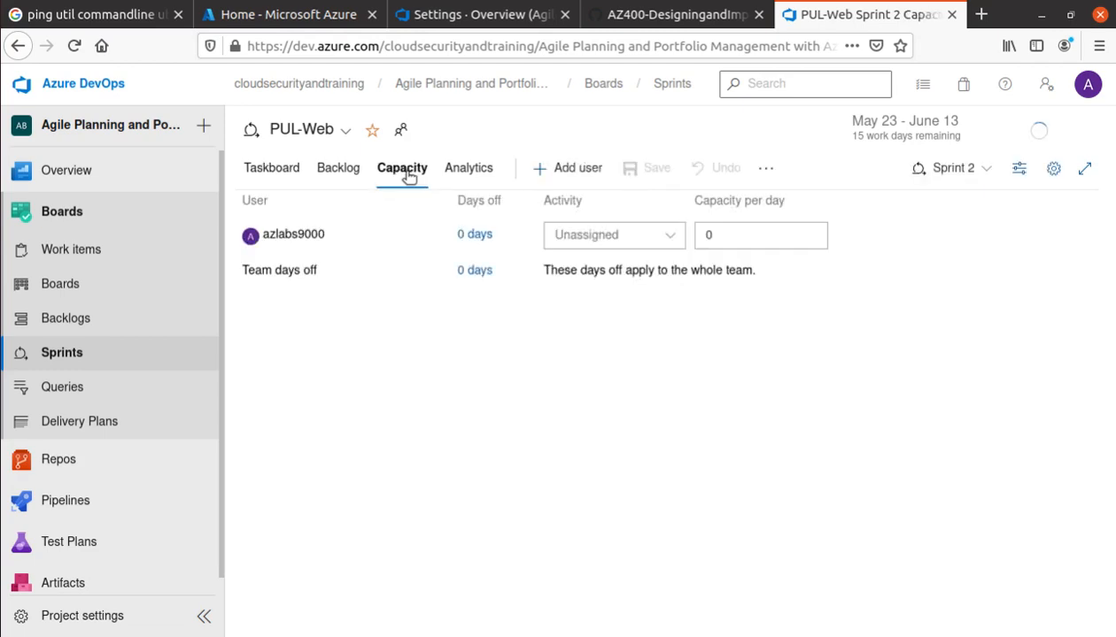
pyautogui.click(699, 17)
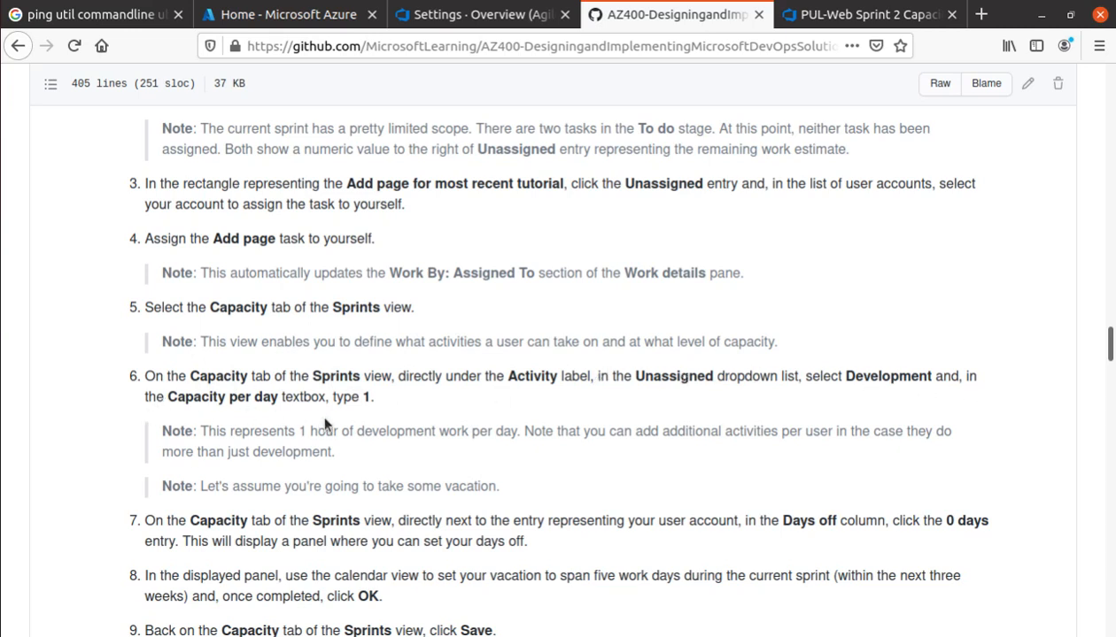
pyautogui.click(841, 18)
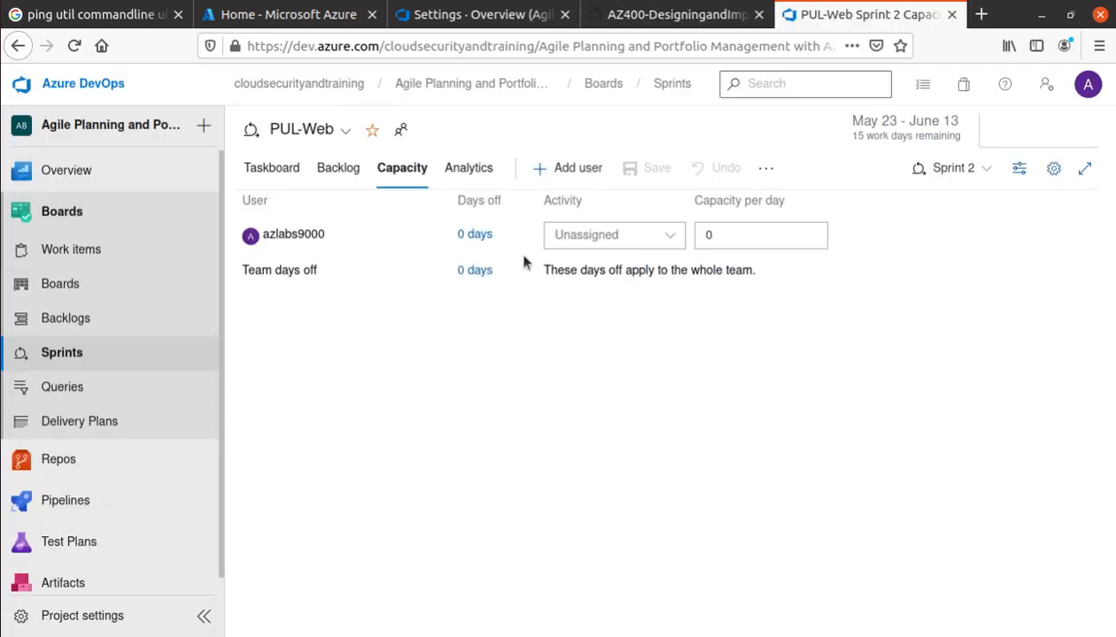
pyautogui.click(651, 238)
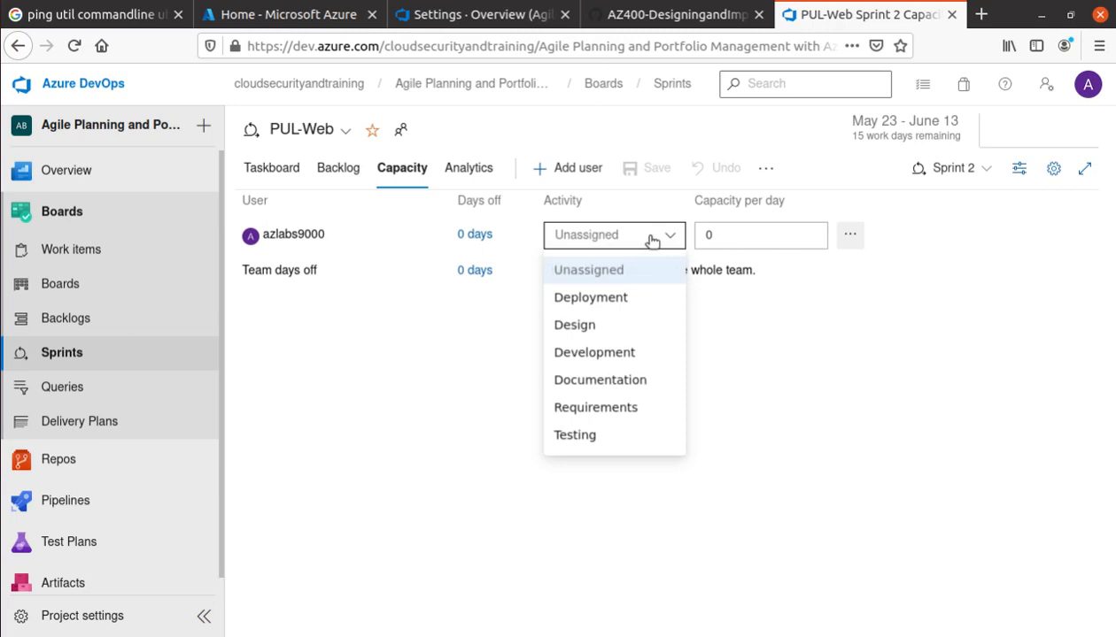
pyautogui.click(591, 354)
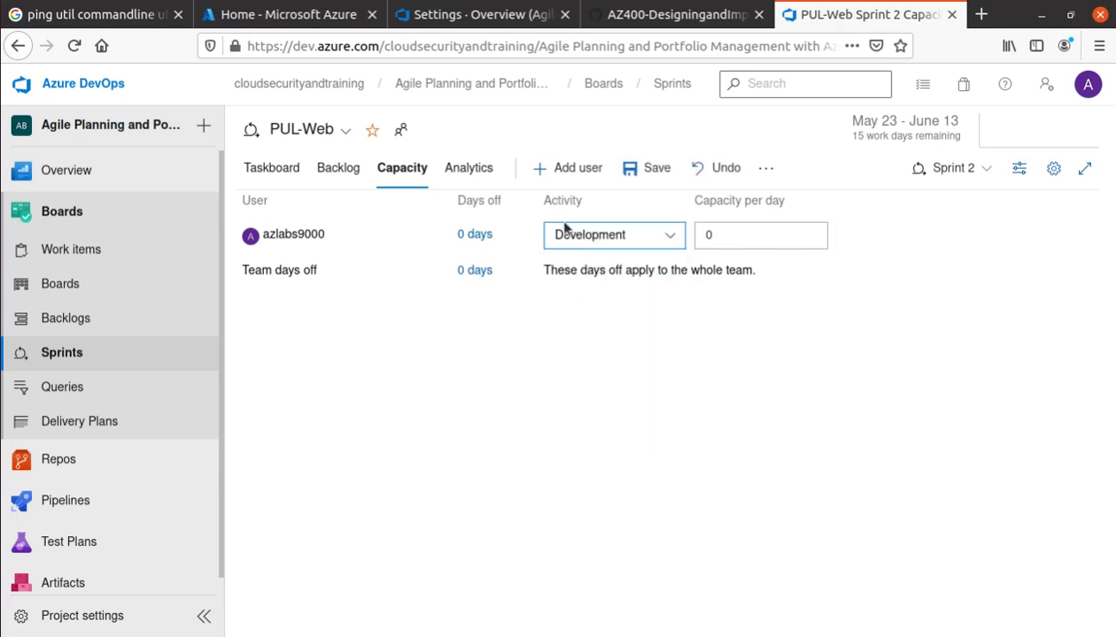
pyautogui.click(699, 232)
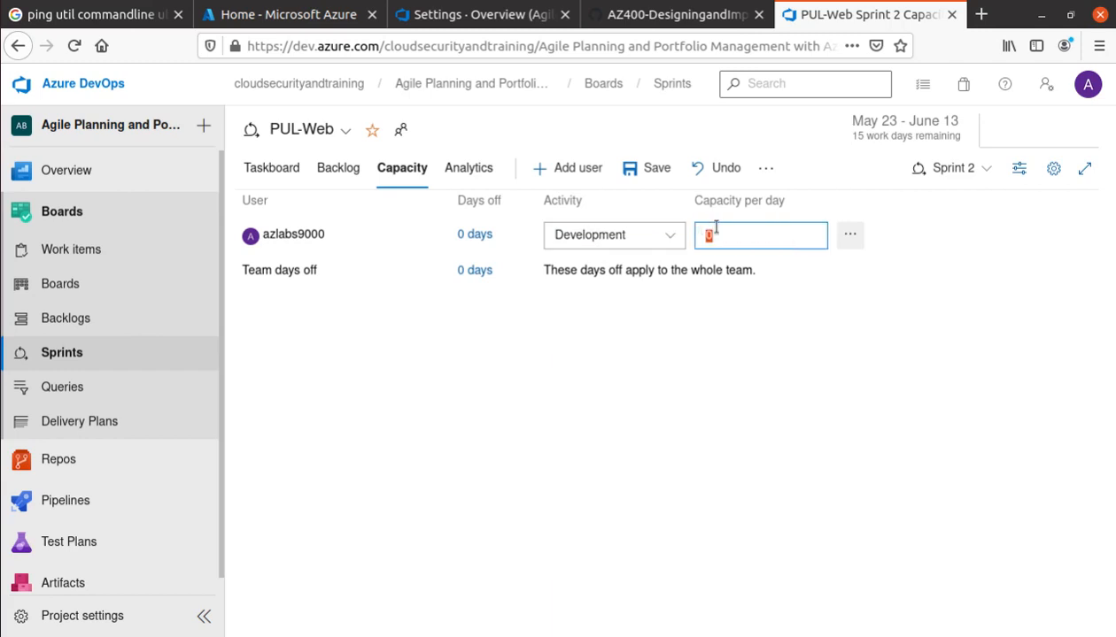
pyautogui.write('1')
pyautogui.click(647, 296)
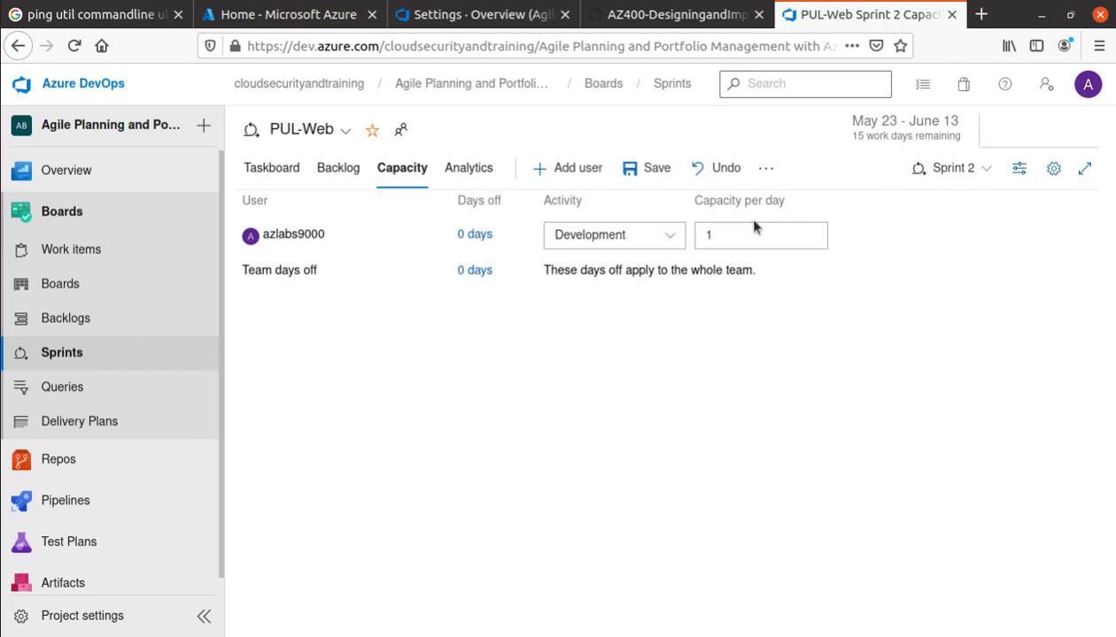
# Read the lab's notes on development capacity and the step 7 instruction on days off, comparing them with the sprint's Capacity view
pyautogui.click(664, 27)
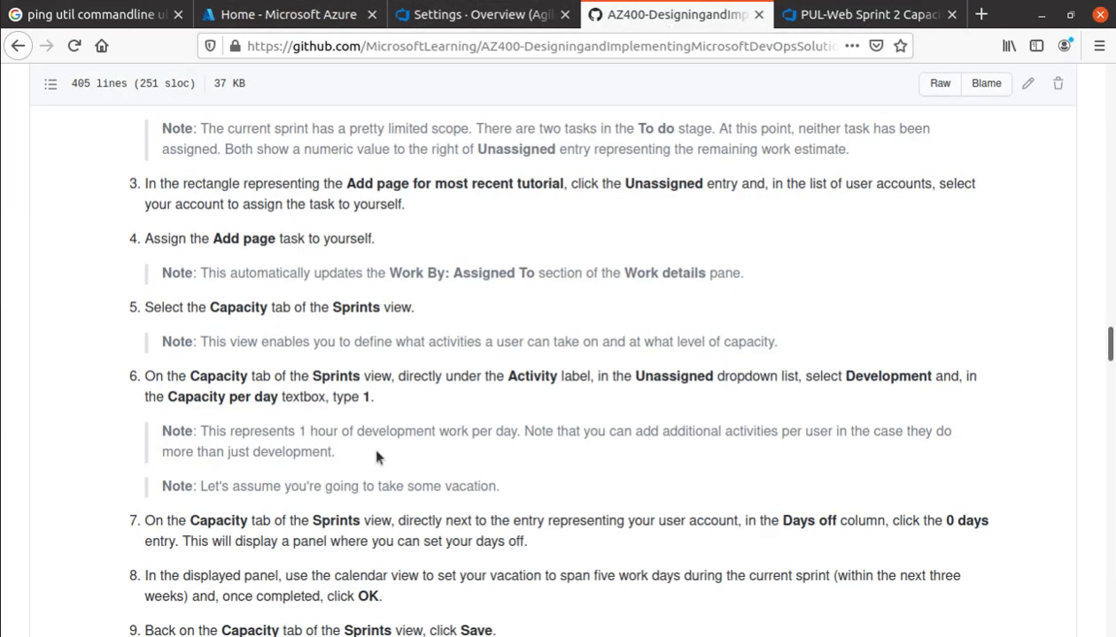
pyautogui.scroll(-3, 385, 482)
pyautogui.scroll(-2, 388, 492)
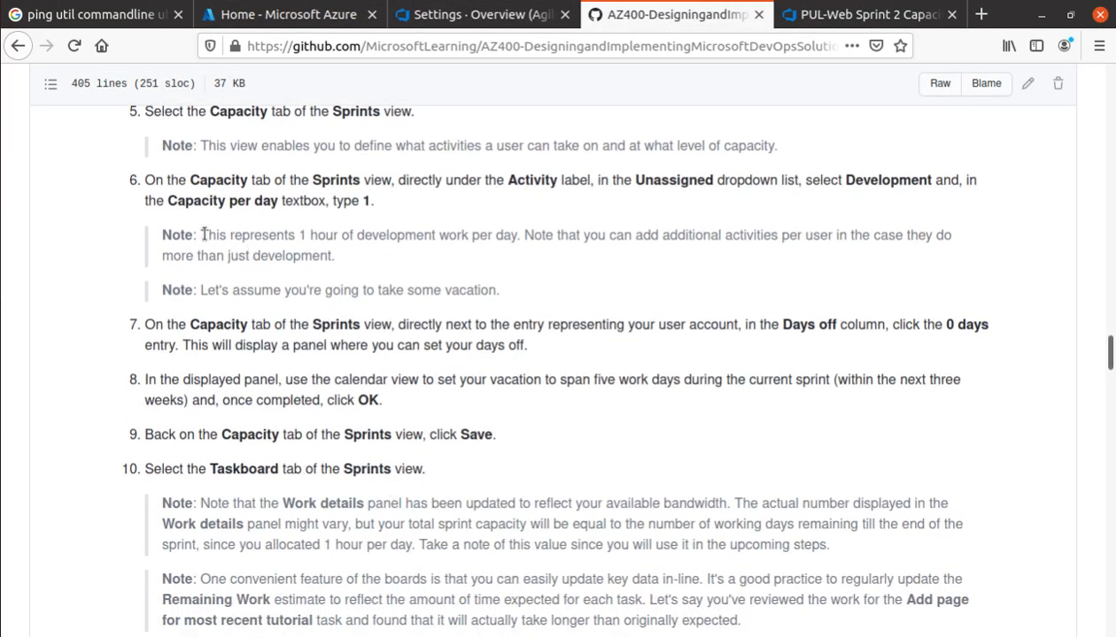
pyautogui.moveTo(200, 232); pyautogui.dragTo(968, 273)
pyautogui.scroll(-3, 365, 391)
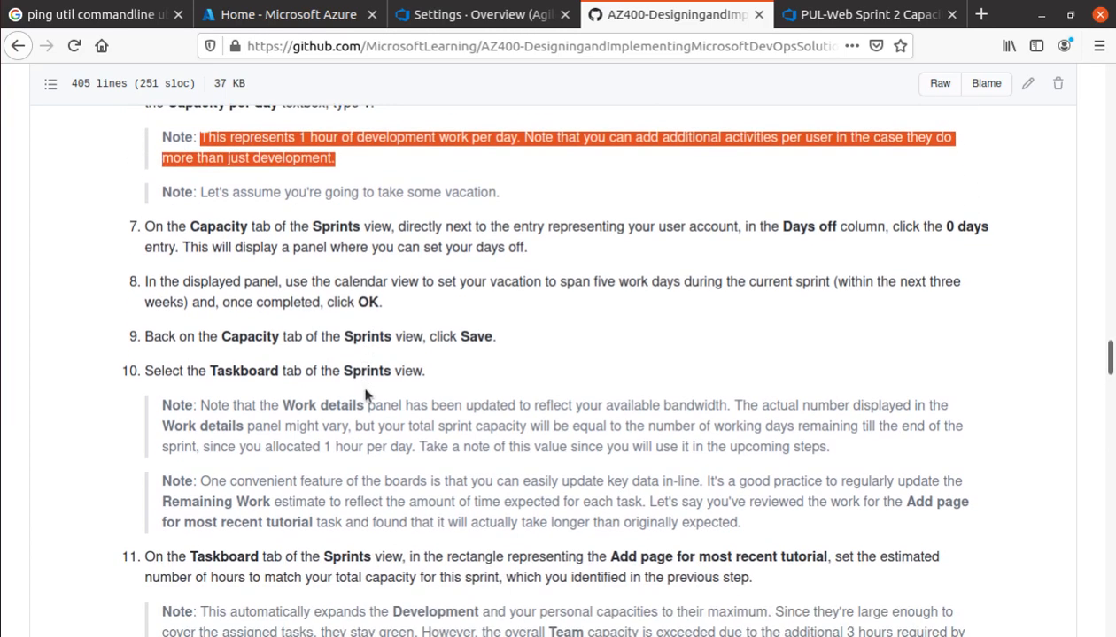
pyautogui.scroll(-1, 366, 396)
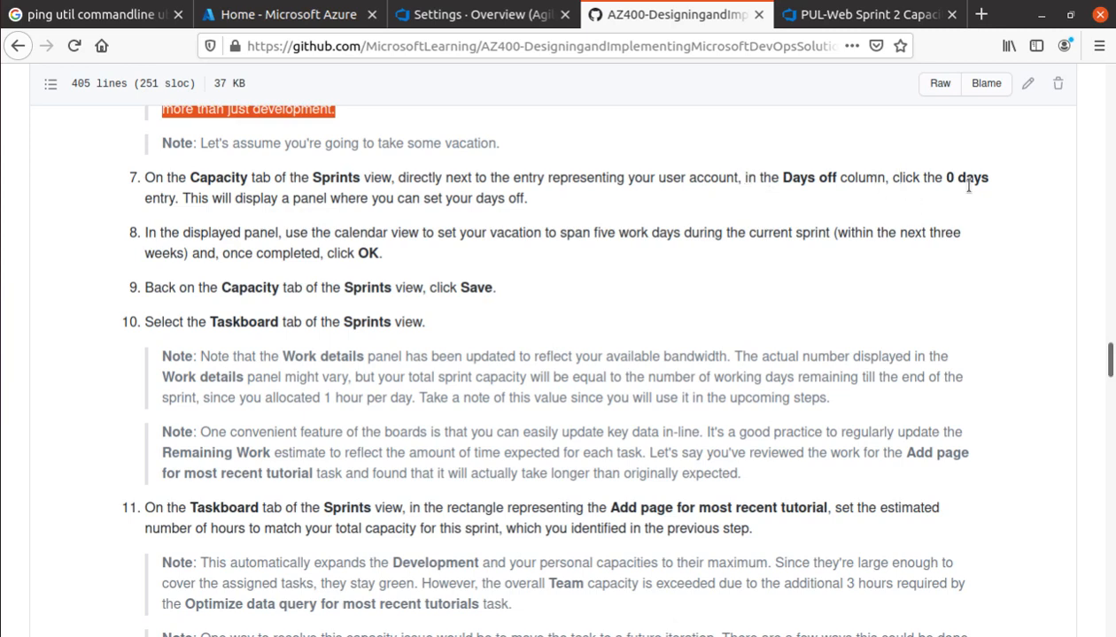
pyautogui.click(888, 16)
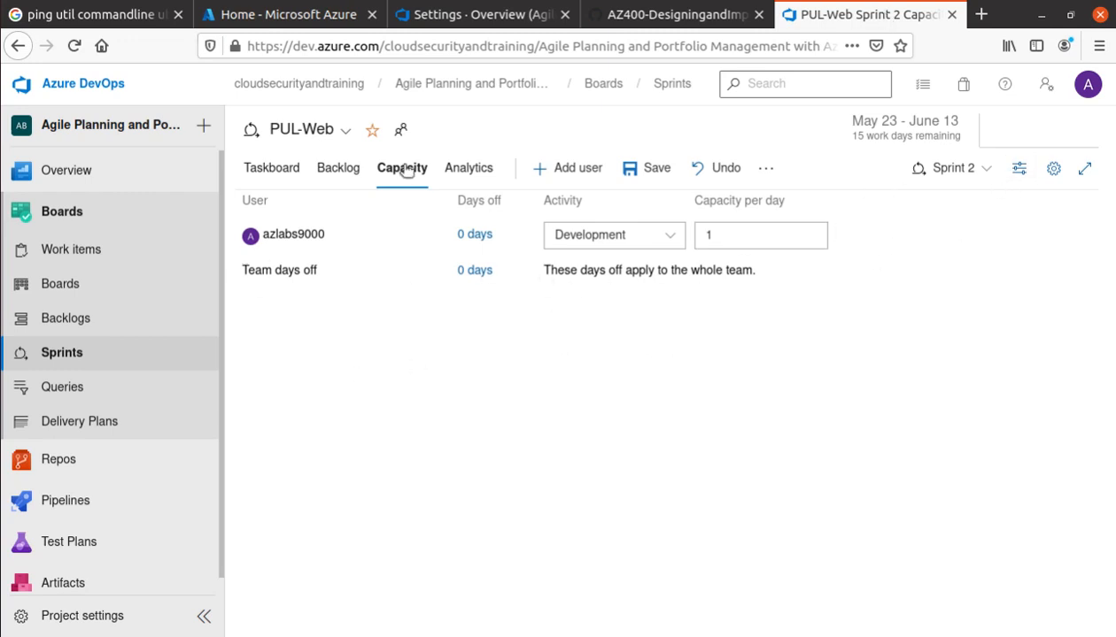
pyautogui.click(631, 16)
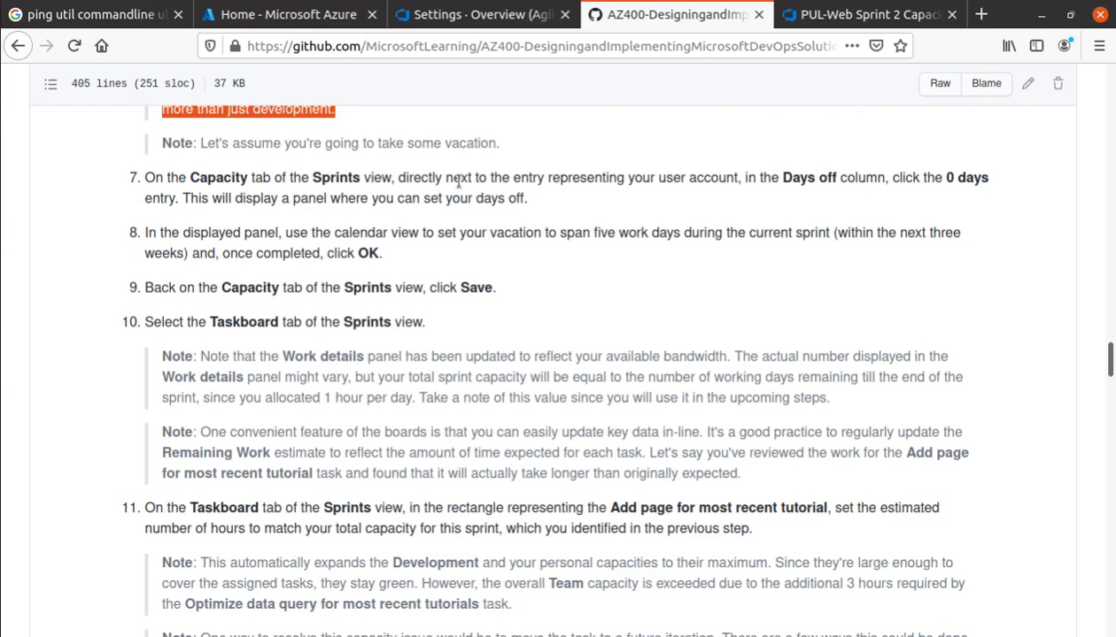
pyautogui.moveTo(513, 178); pyautogui.dragTo(748, 181)
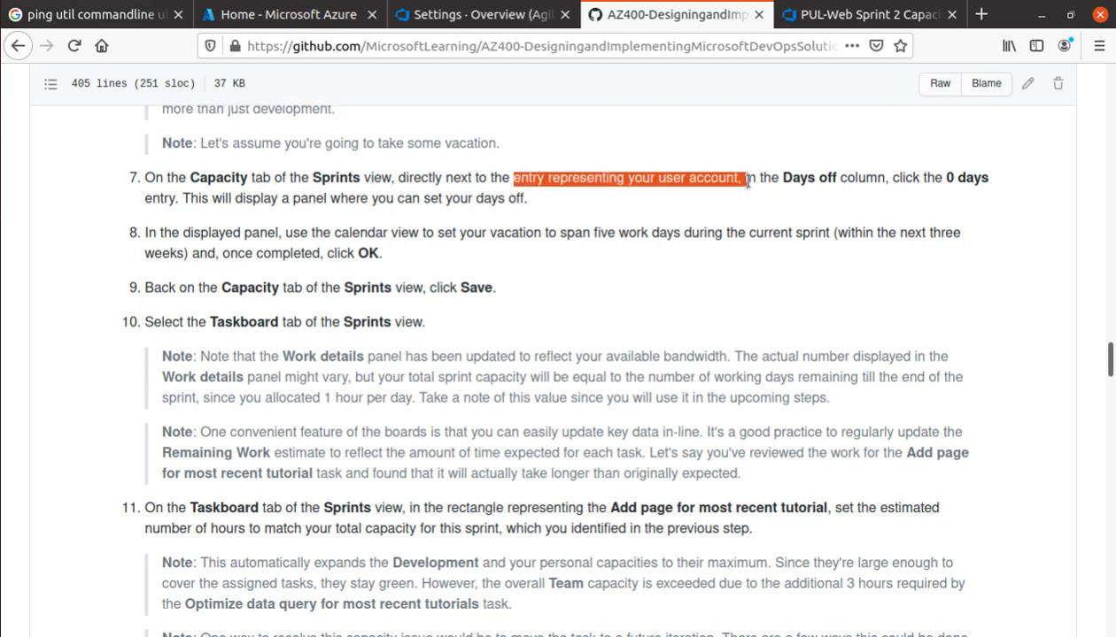
pyautogui.click(863, 14)
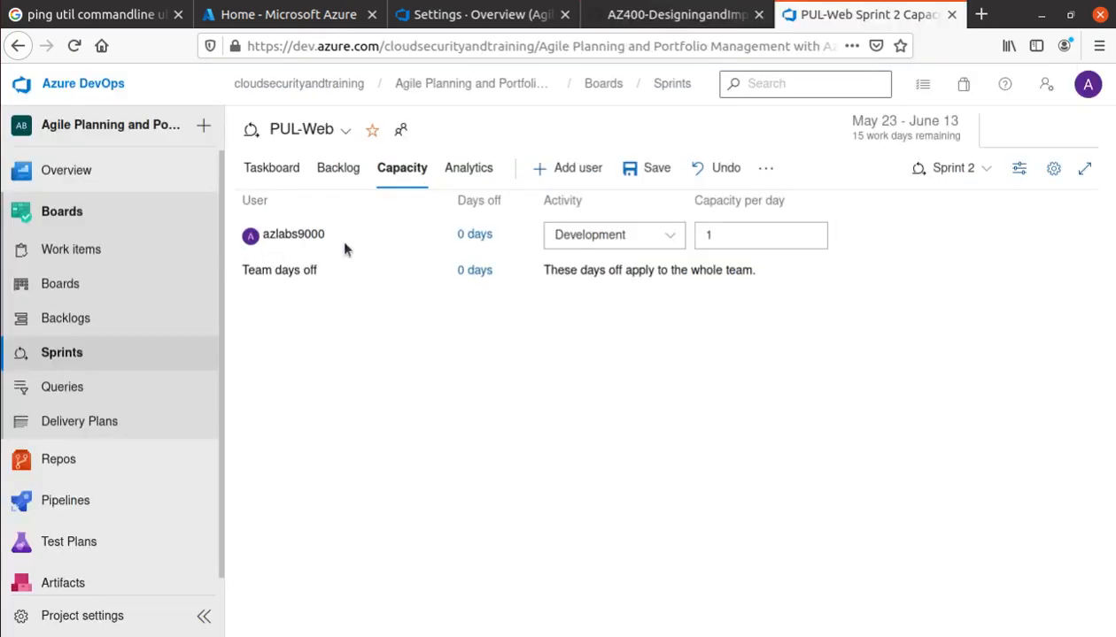
# Following step 8, set your own account's days off from 5/24/2021 to 5/28/2021 and confirm the vacation dates
pyautogui.click(476, 237)
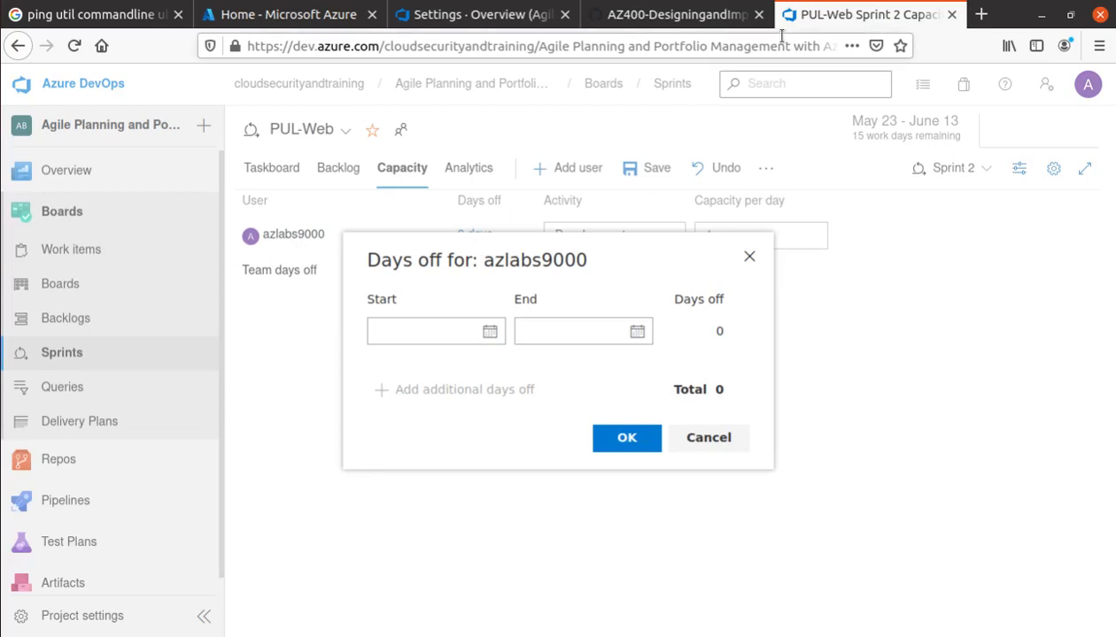
pyautogui.click(673, 15)
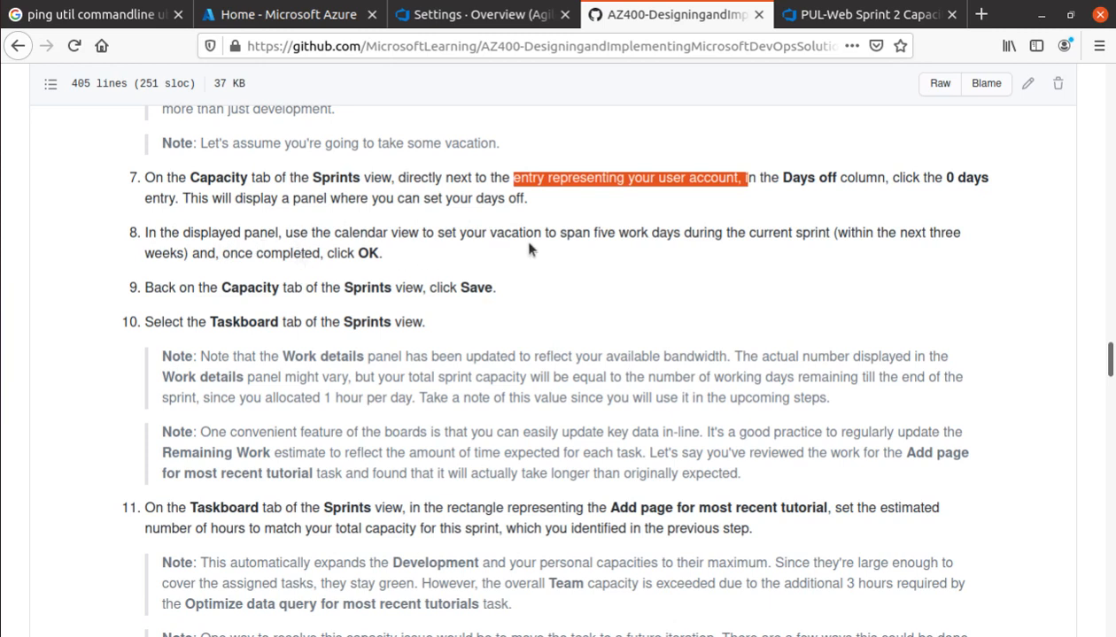
pyautogui.moveTo(595, 232); pyautogui.dragTo(841, 232)
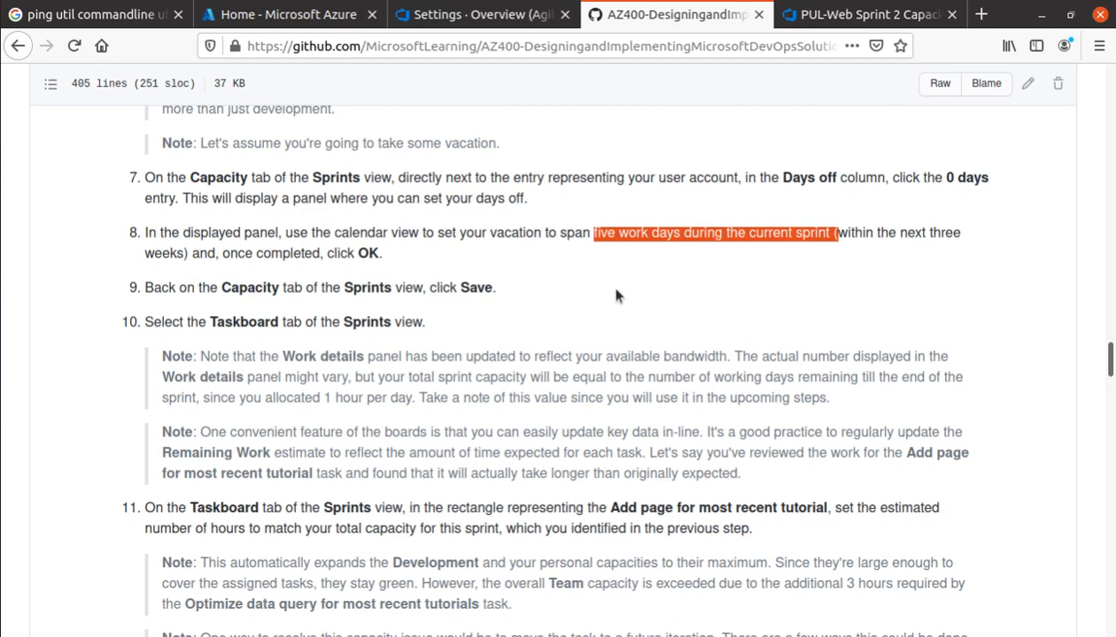
pyautogui.click(779, 14)
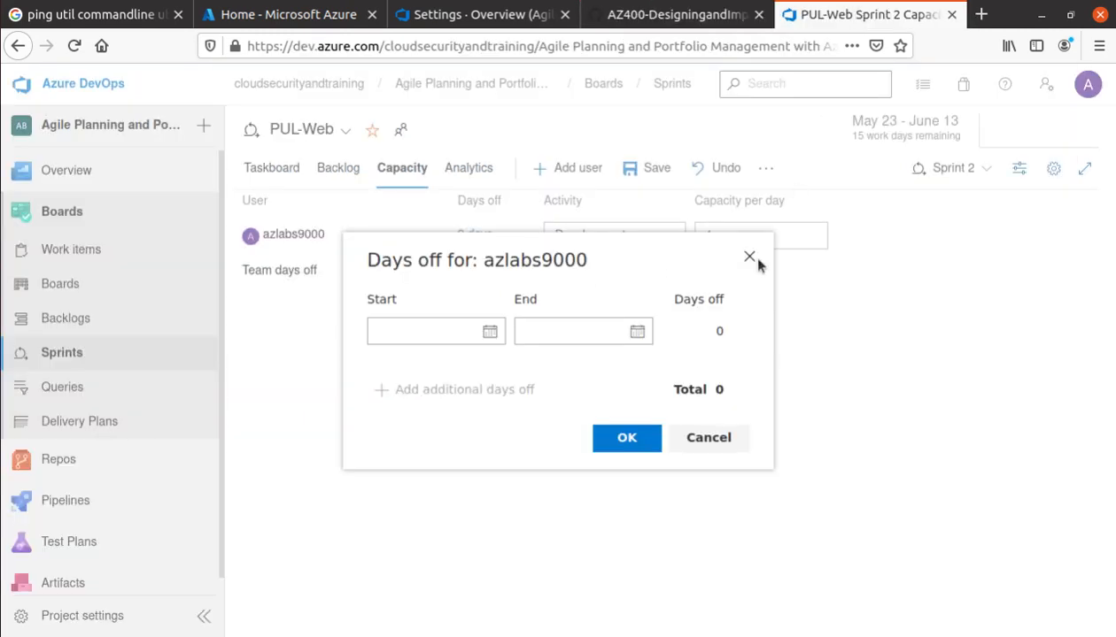
pyautogui.click(489, 333)
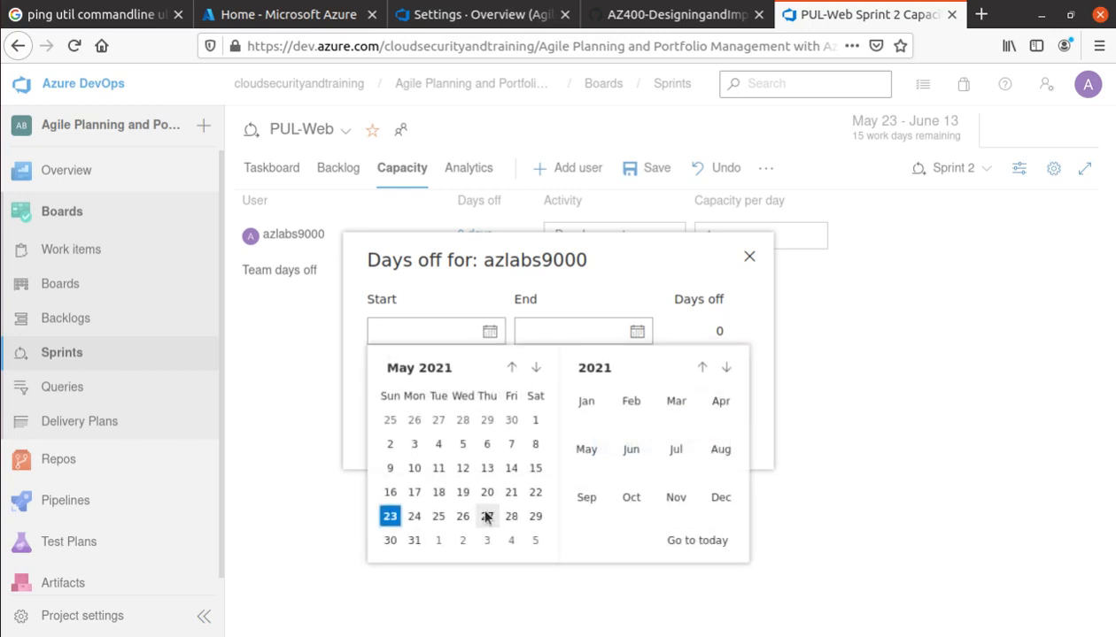
pyautogui.click(416, 524)
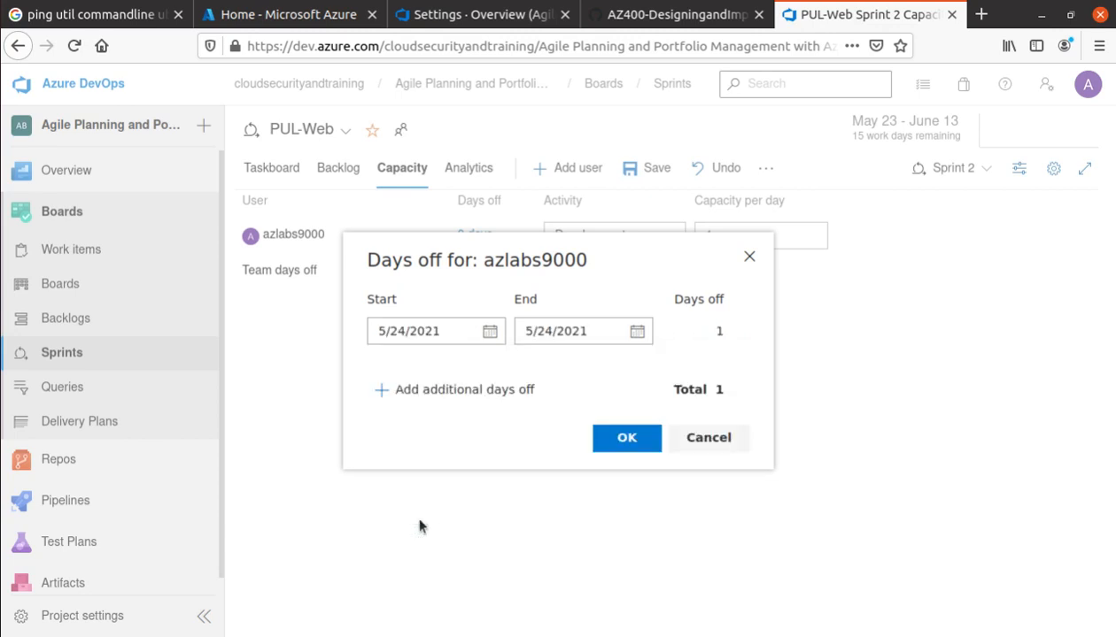
pyautogui.click(641, 331)
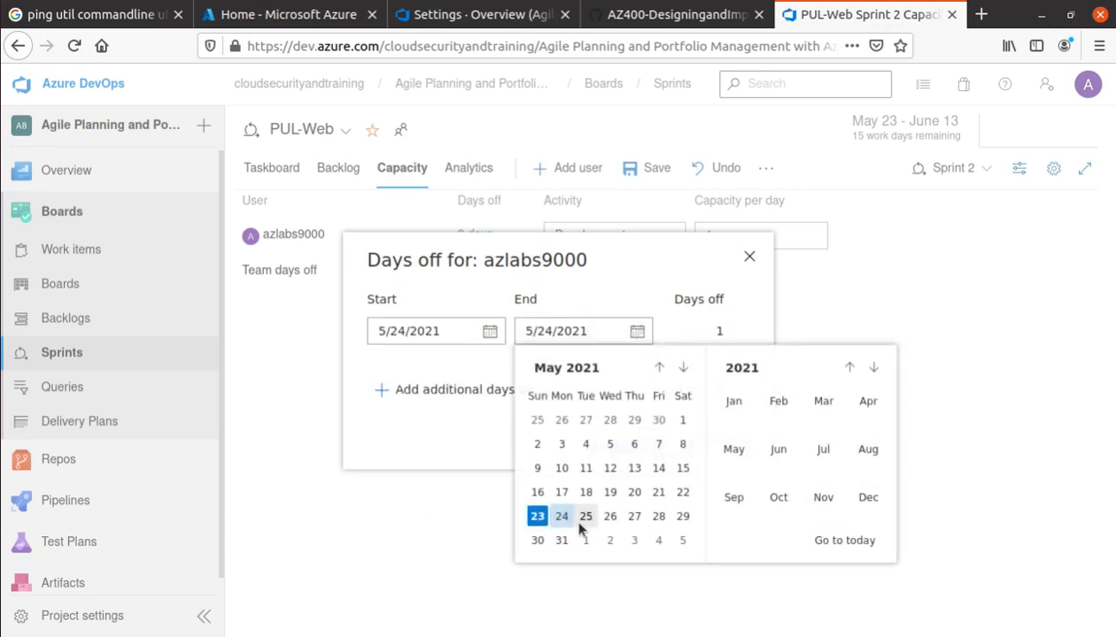
pyautogui.click(663, 520)
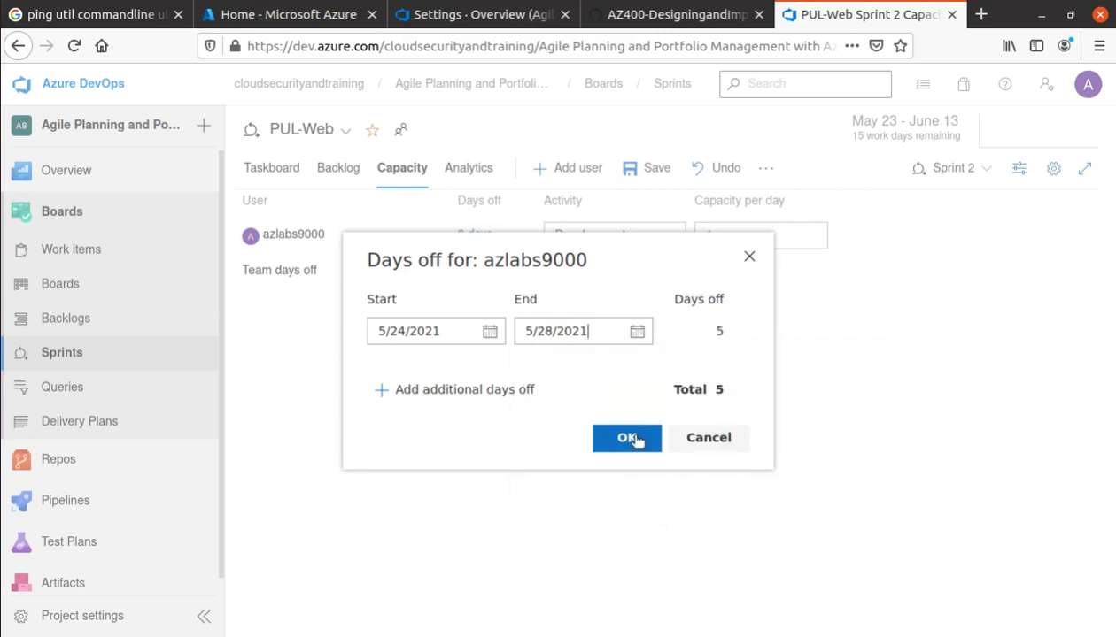
pyautogui.doubleClick(689, 390)
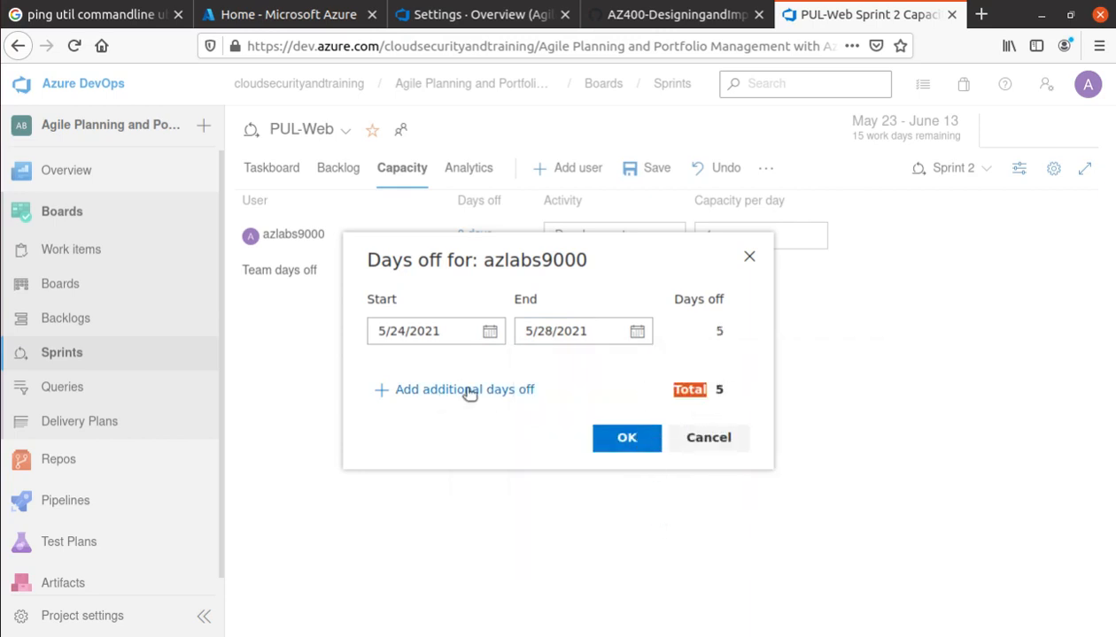
pyautogui.click(627, 438)
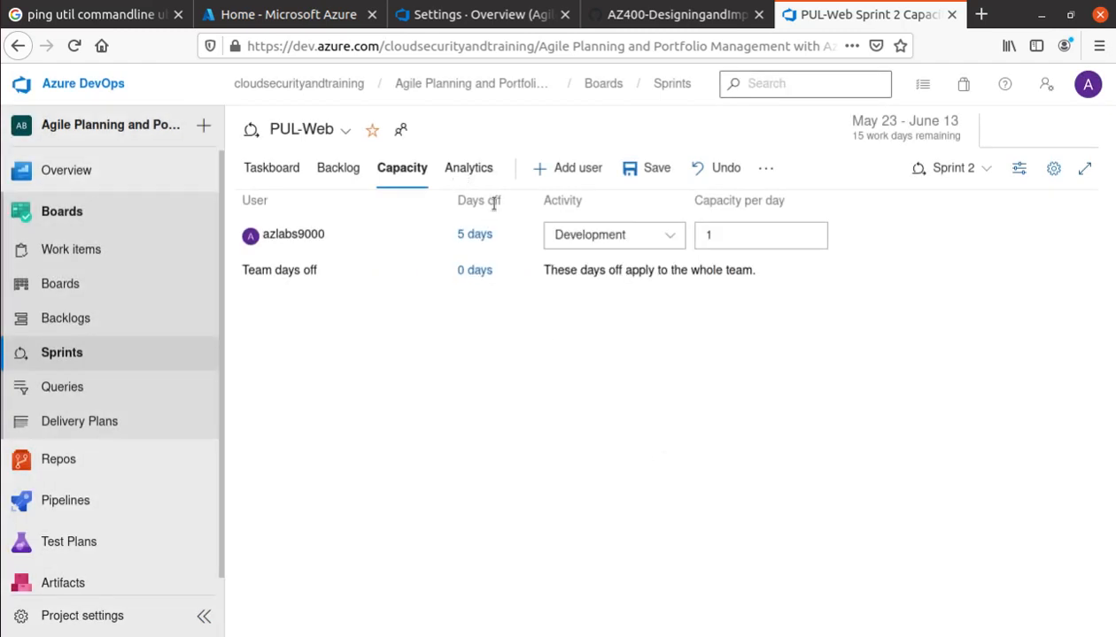
# Check step 9 of the lab and save the Sprint 2 capacity changes
pyautogui.click(666, 8)
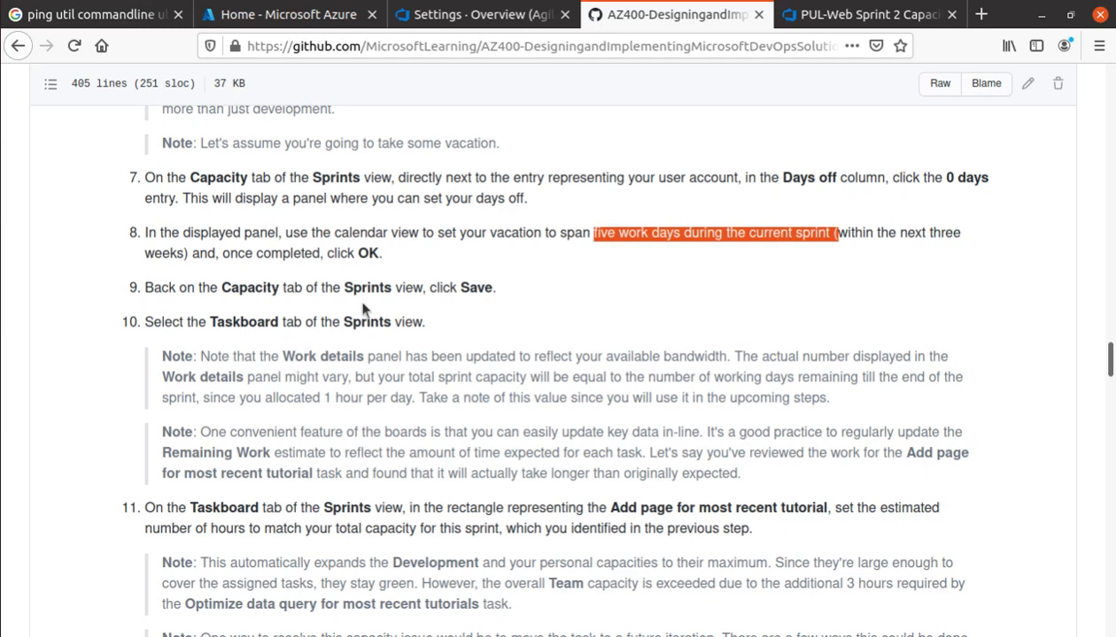
pyautogui.click(849, 16)
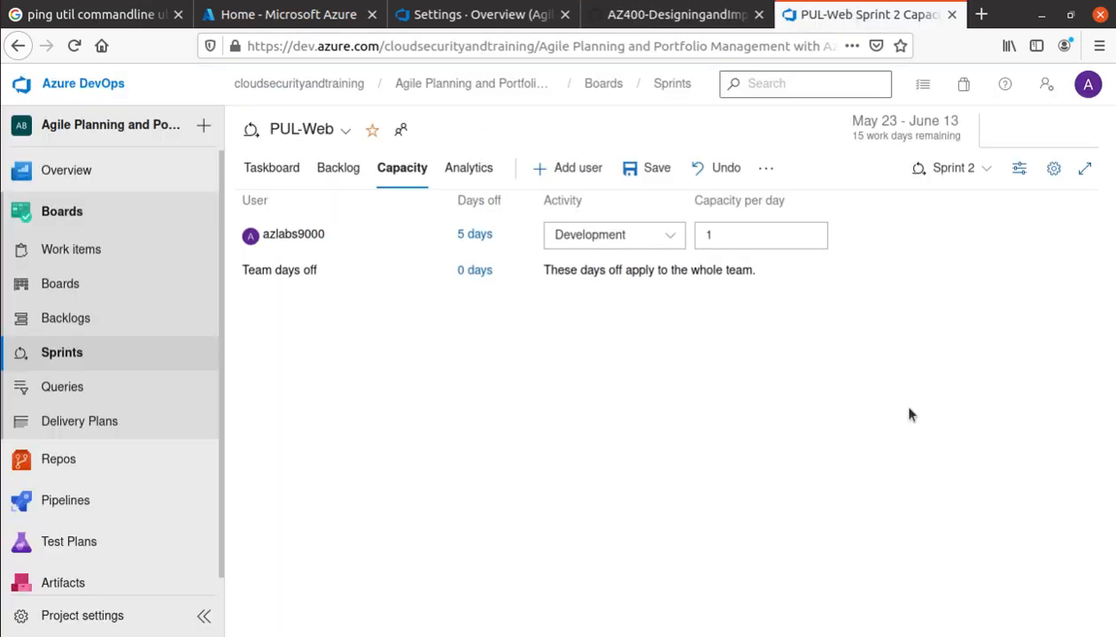
pyautogui.click(634, 170)
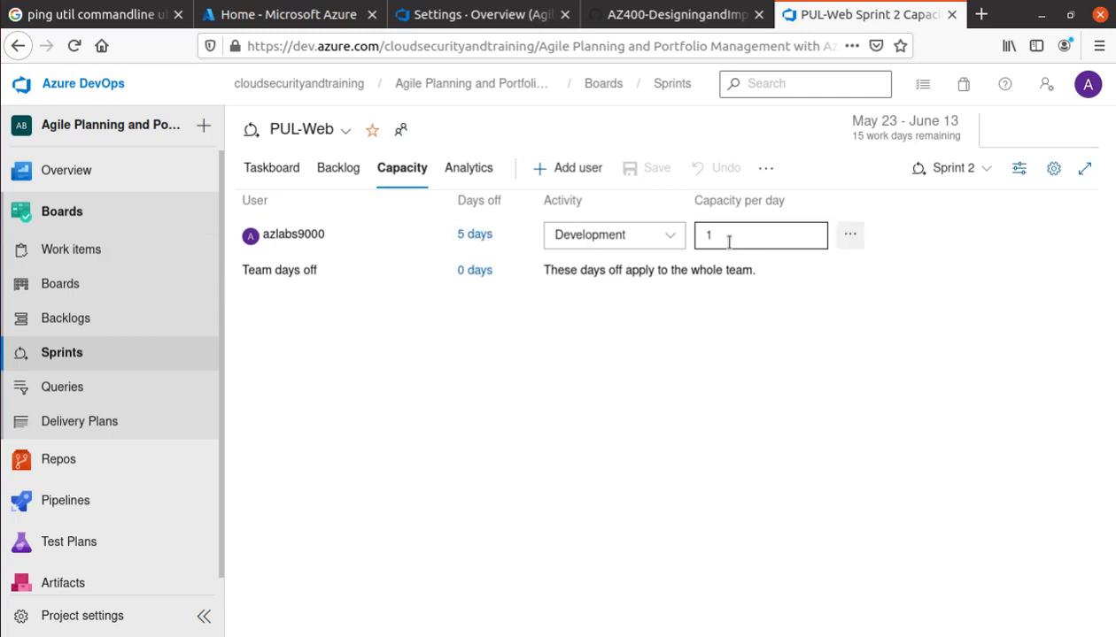
pyautogui.moveTo(704, 200); pyautogui.dragTo(784, 209)
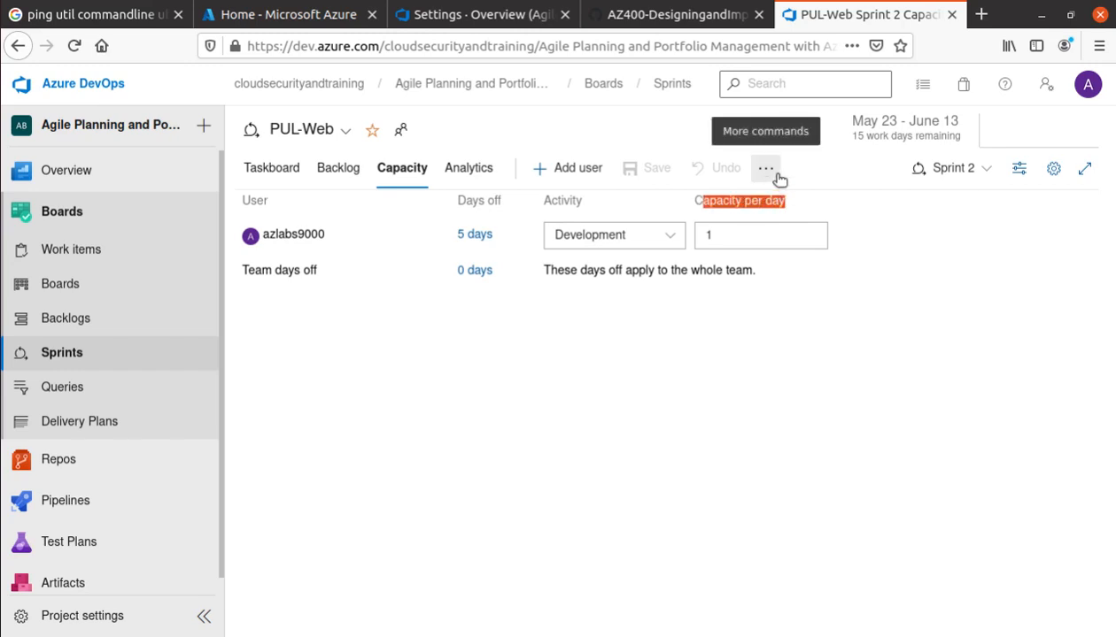
# Review steps 9 and 10 of the lab instructions and open the PUL-Web Sprint 2 taskboard to check its Work details
pyautogui.click(659, 15)
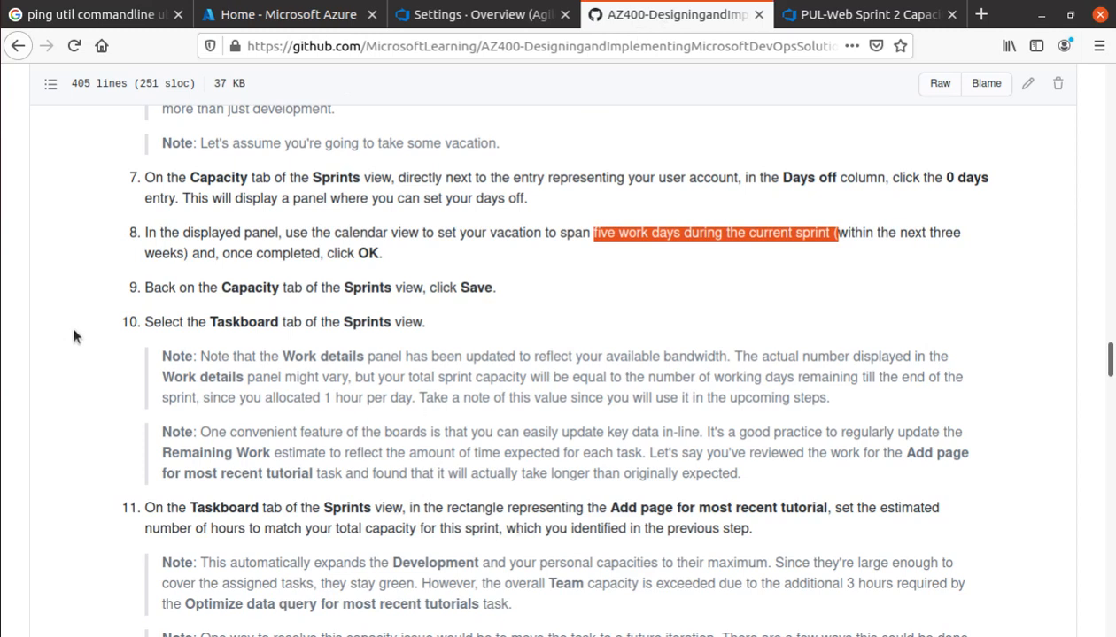
pyautogui.click(478, 289)
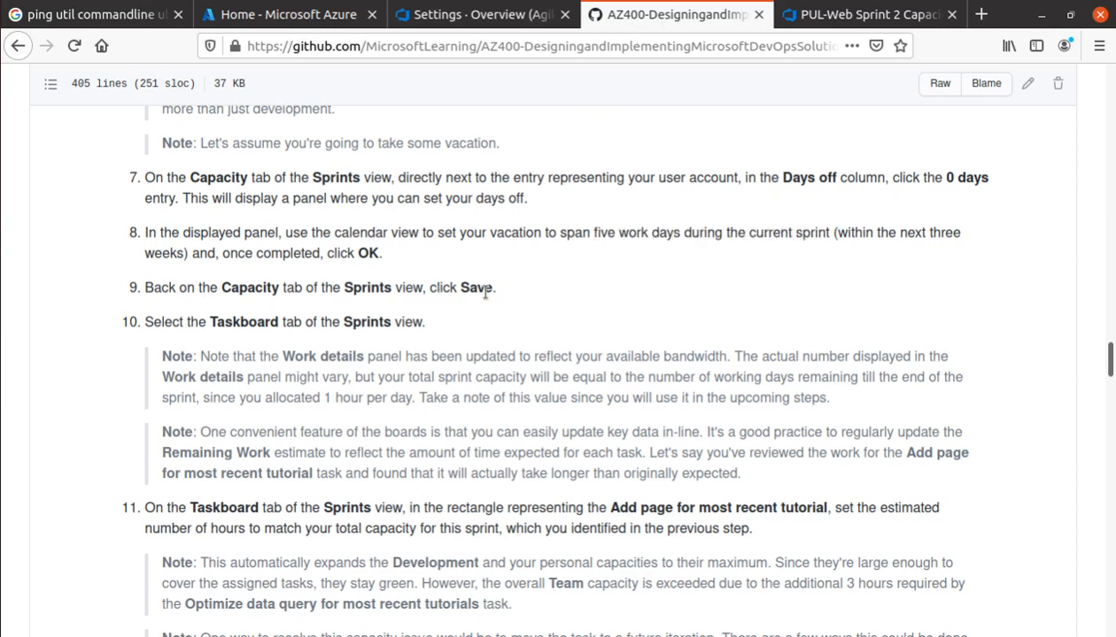
pyautogui.doubleClick(443, 288)
pyautogui.doubleClick(232, 322)
pyautogui.click(511, 20)
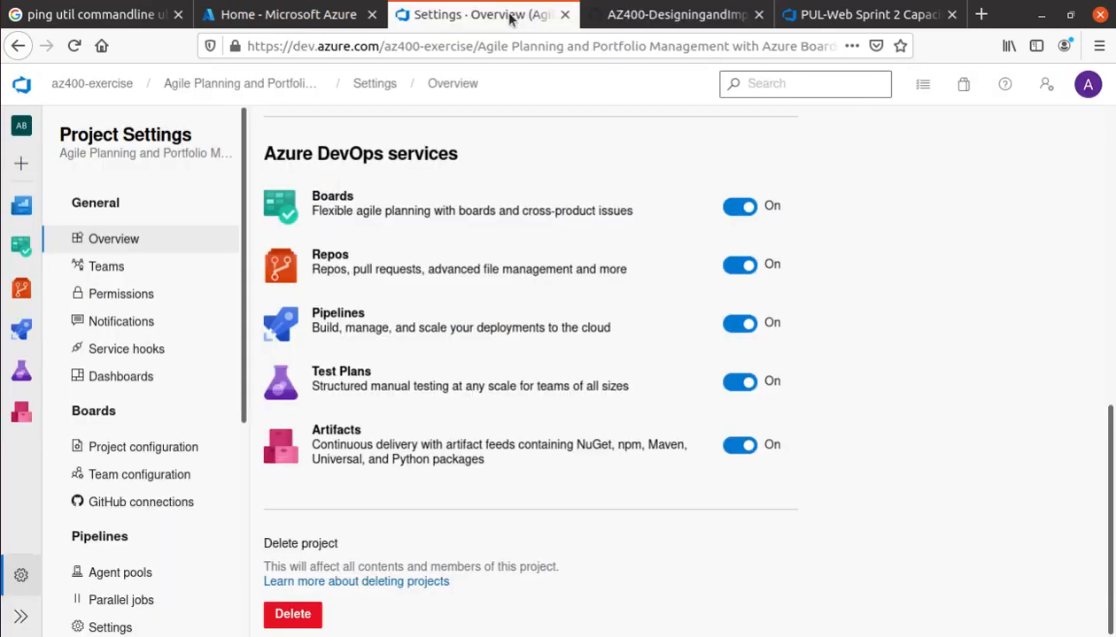
pyautogui.click(846, 15)
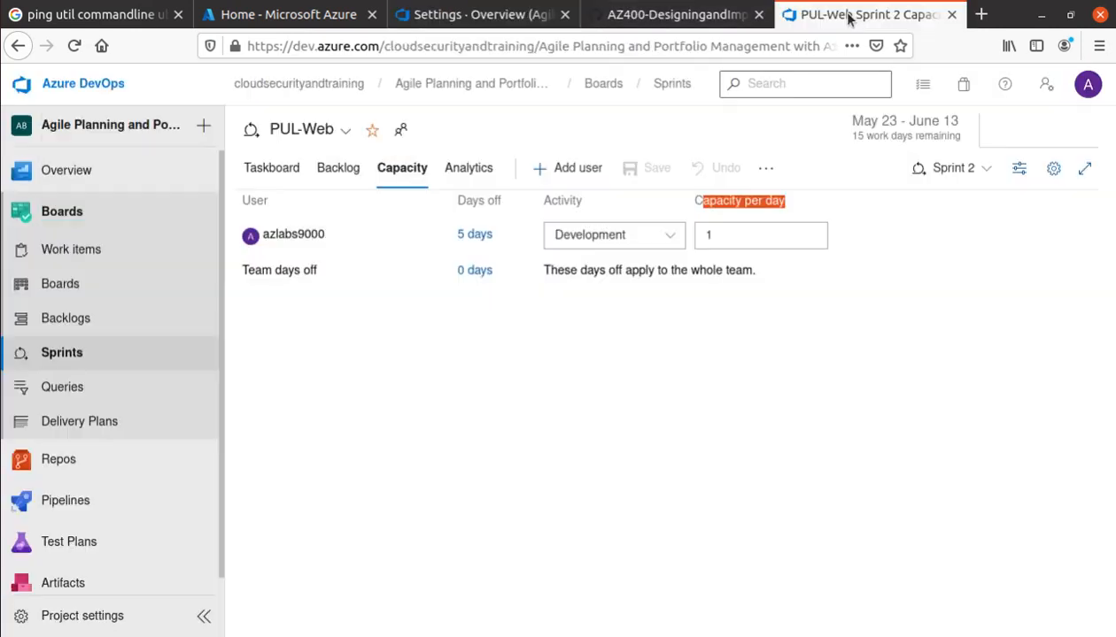
pyautogui.click(277, 174)
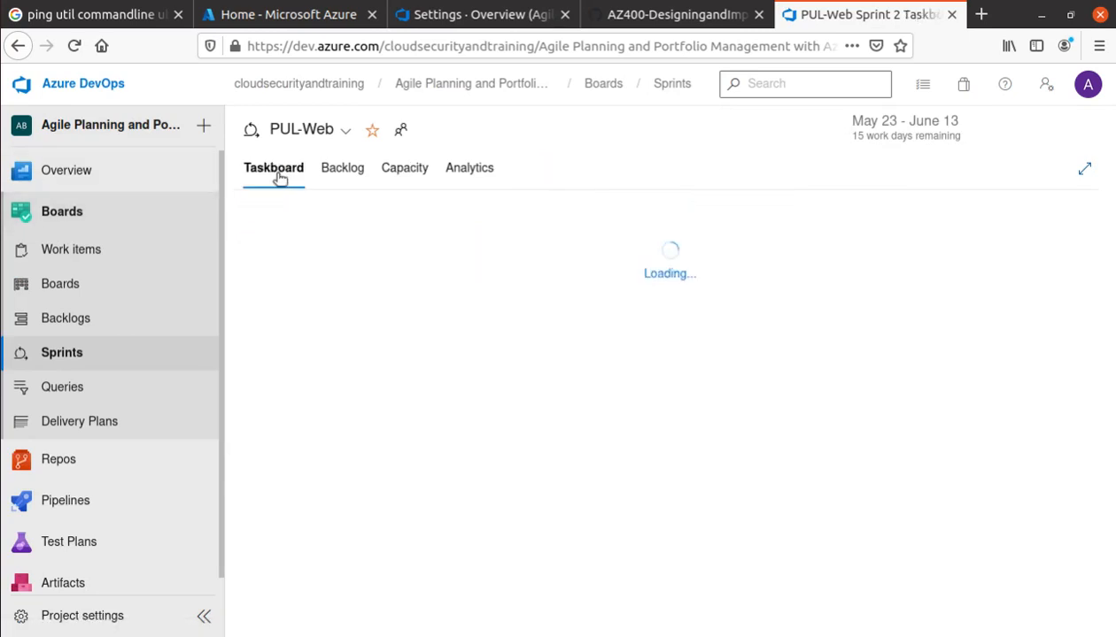
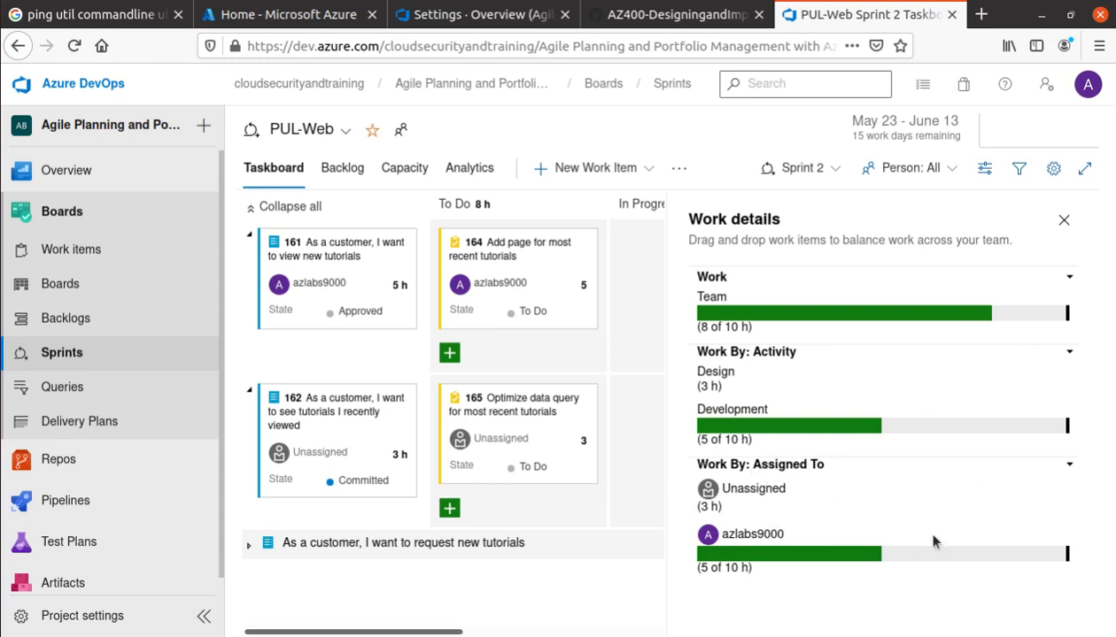
# Read the lab's notes under step 10 on the Work details panel and on updating Remaining Work for the Add page for most recent tutorial task
pyautogui.moveTo(934, 542)
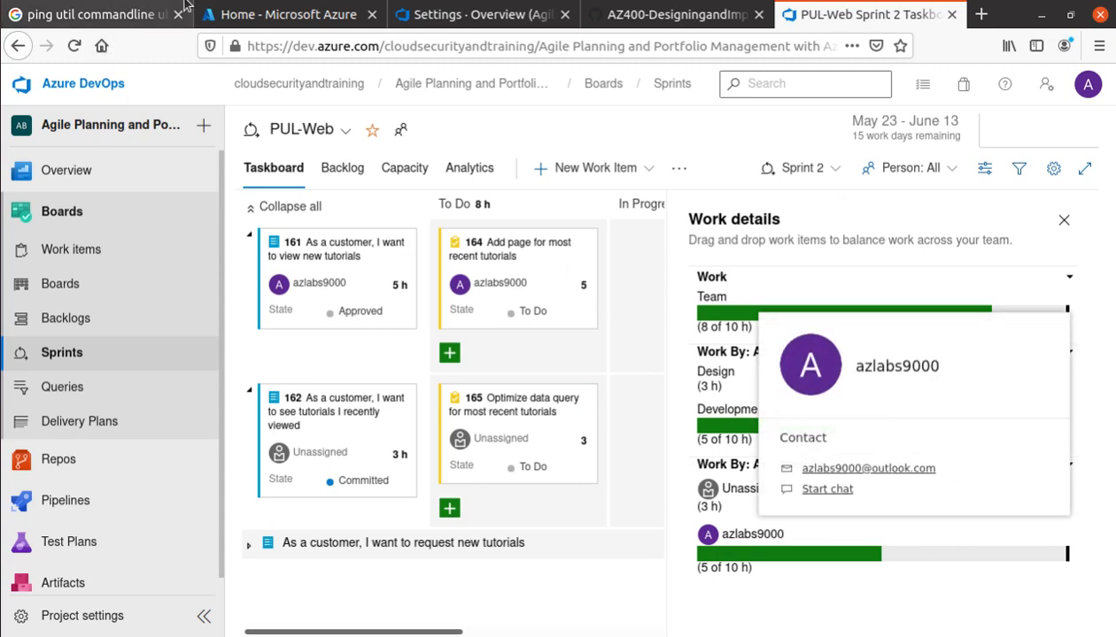
pyautogui.click(675, 19)
pyautogui.scroll(-2, 223, 488)
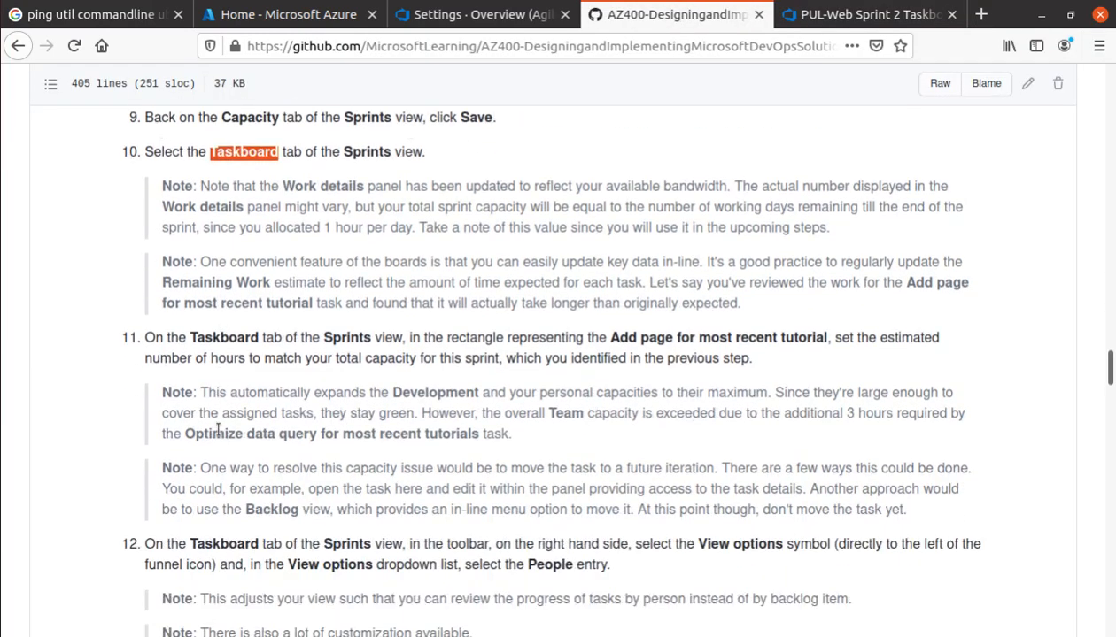
pyautogui.scroll(-2, 218, 427)
pyautogui.scroll(1, 224, 437)
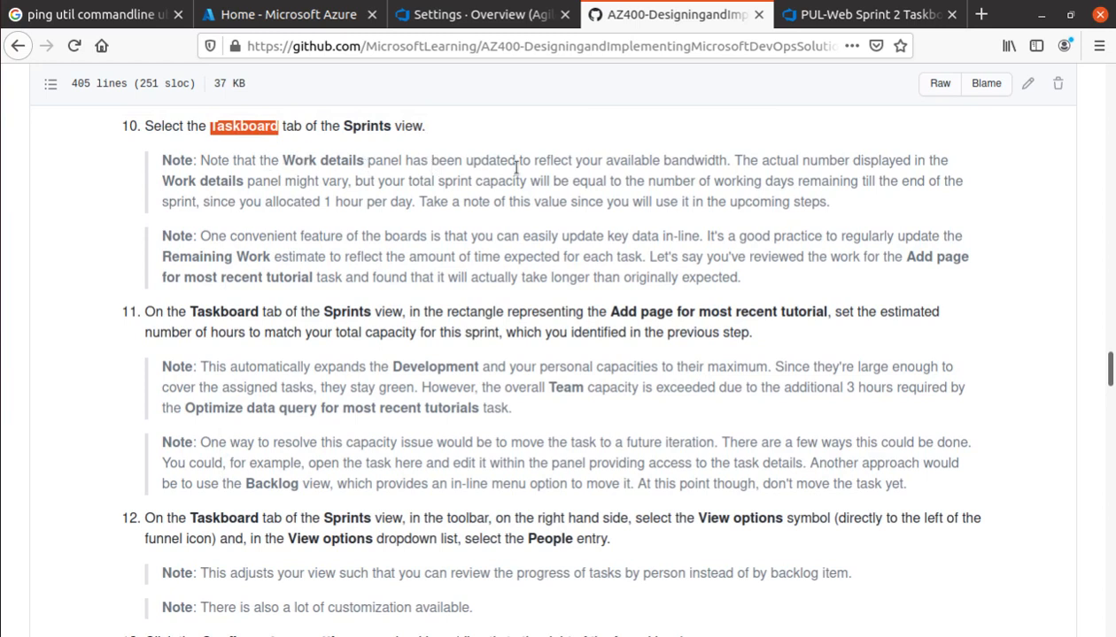
pyautogui.moveTo(730, 162); pyautogui.dragTo(473, 162)
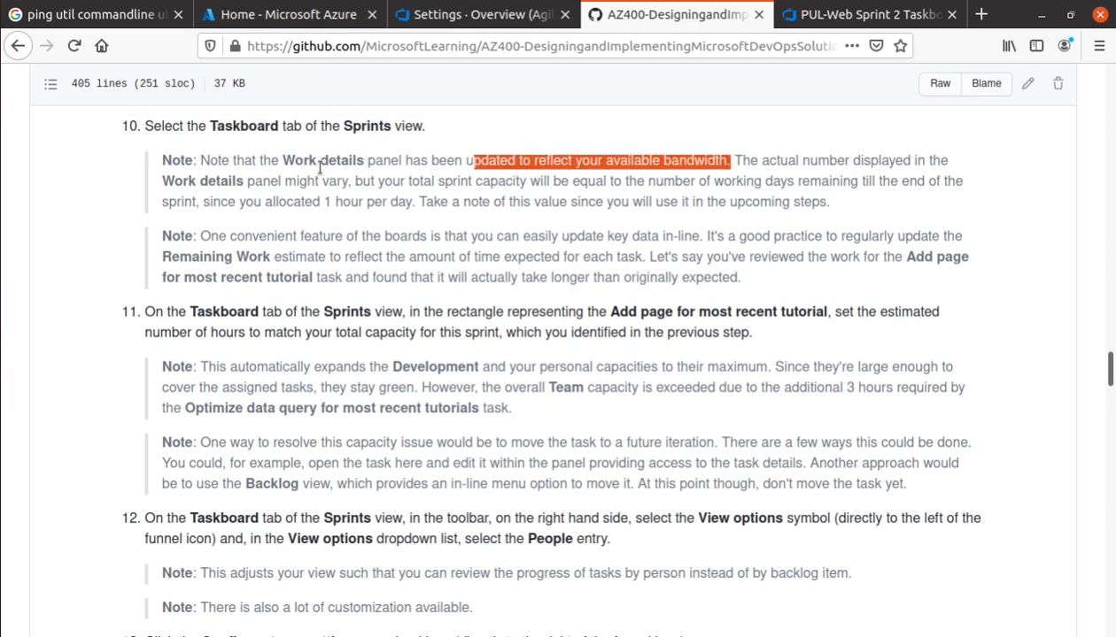
pyautogui.moveTo(319, 168); pyautogui.dragTo(196, 164)
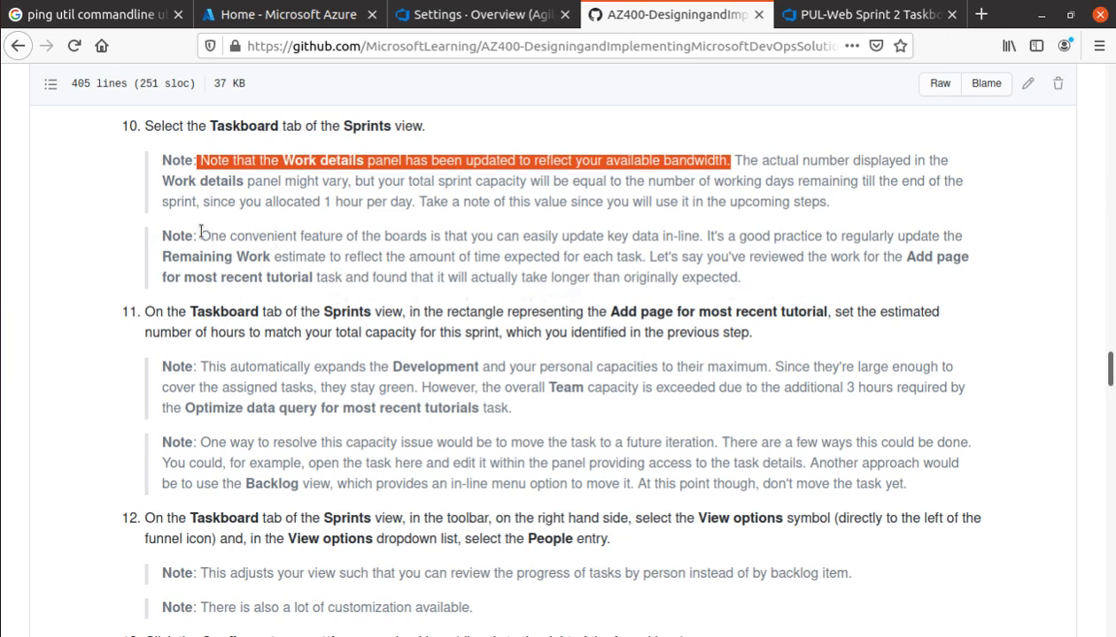
pyautogui.moveTo(200, 236); pyautogui.dragTo(977, 291)
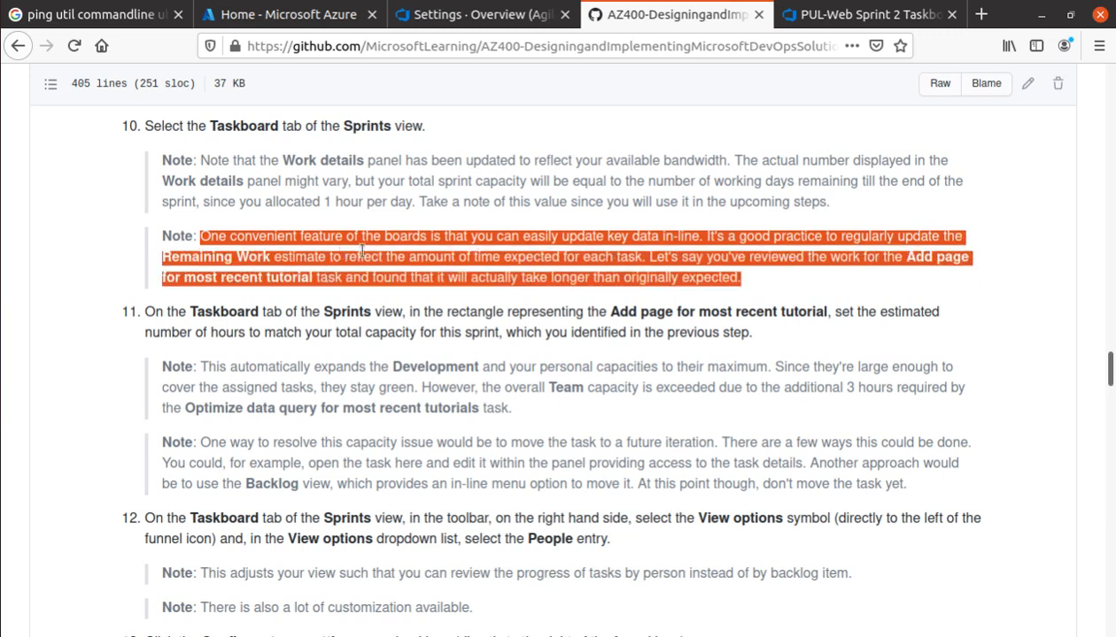
pyautogui.click(607, 256)
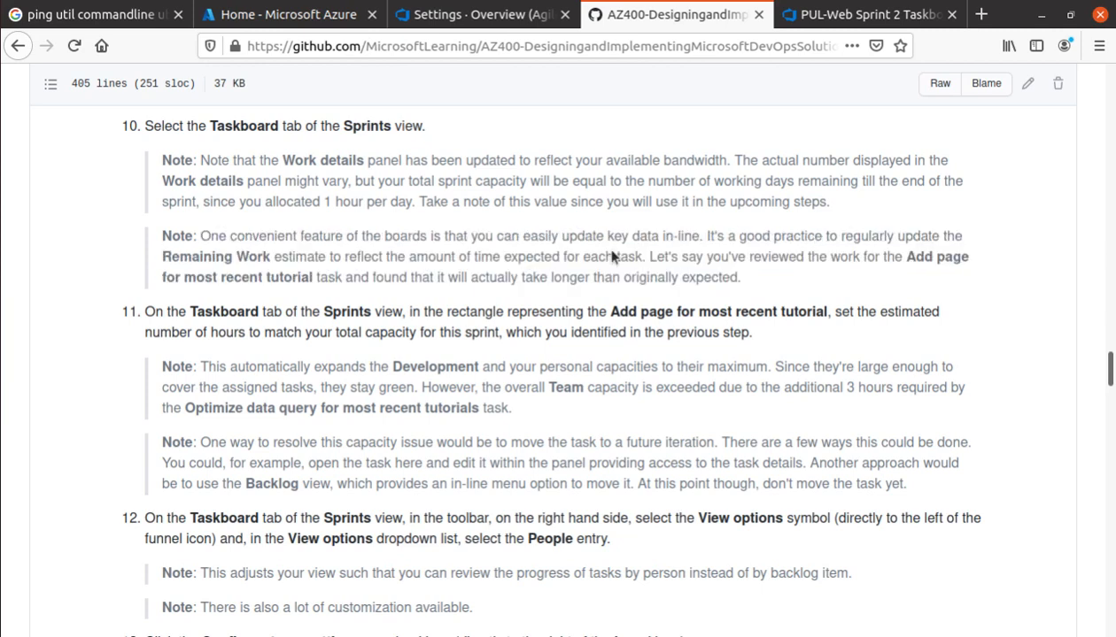
pyautogui.moveTo(655, 256); pyautogui.dragTo(813, 292)
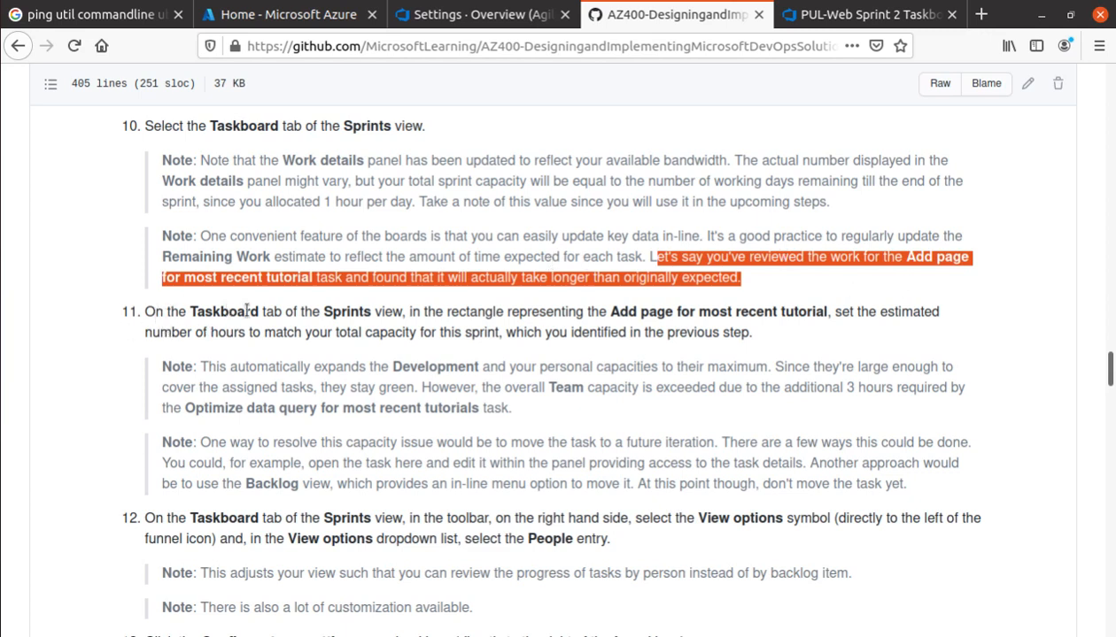
pyautogui.click(361, 307)
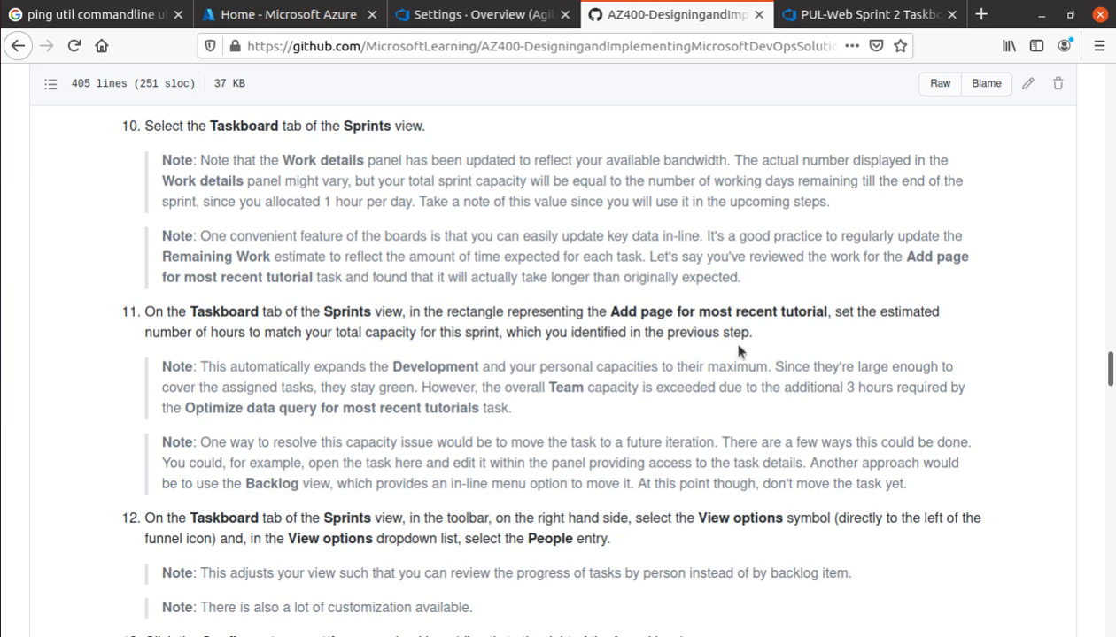
# Read step 11 and its note on expanding Development and personal capacities, comparing them with the Add page for most recent tutorials task's remaining hours
pyautogui.scroll(-2, 743, 363)
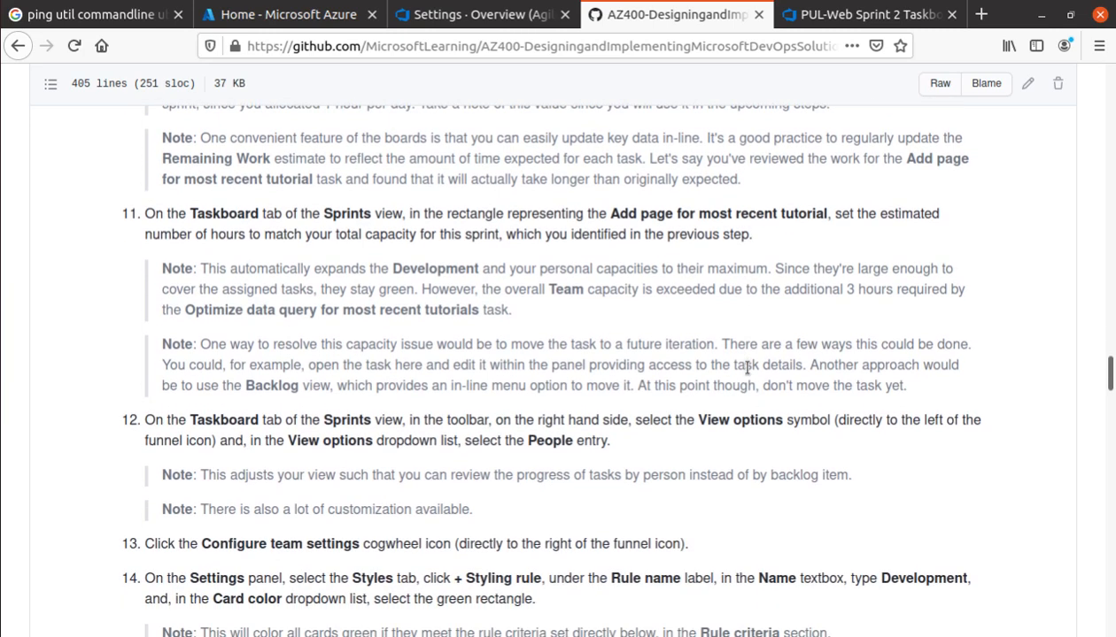
pyautogui.scroll(-1, 746, 368)
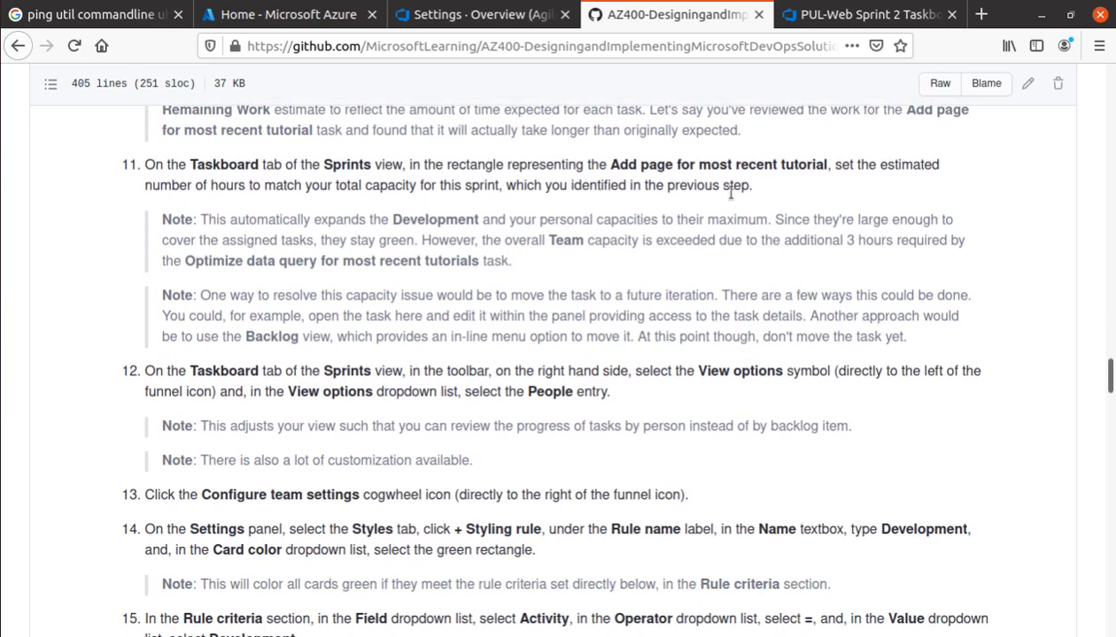
pyautogui.click(857, 18)
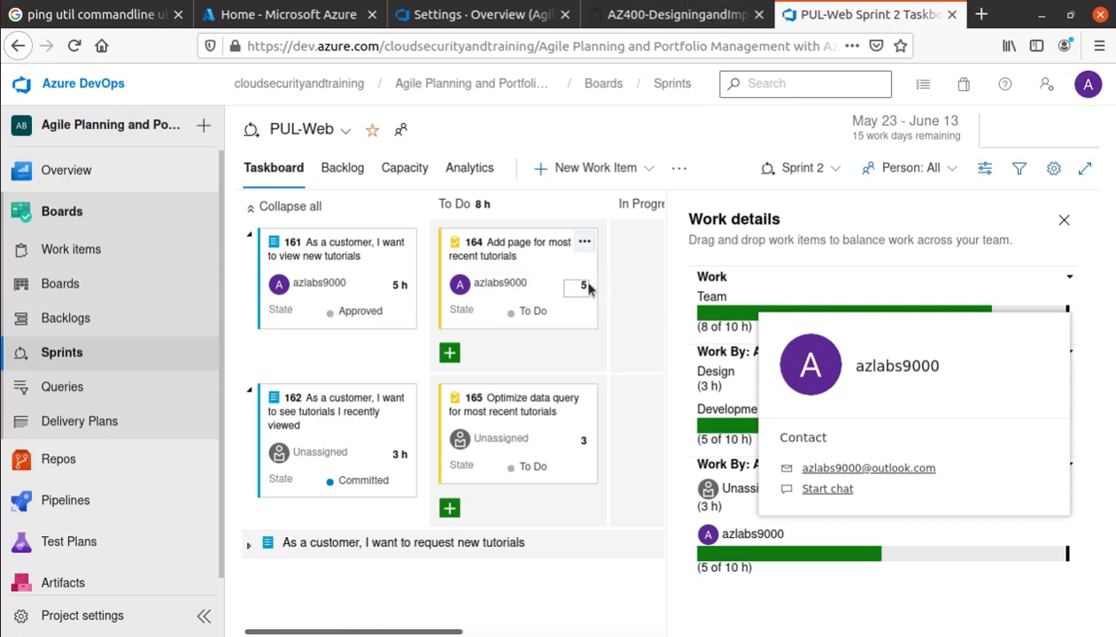
pyautogui.click(665, 14)
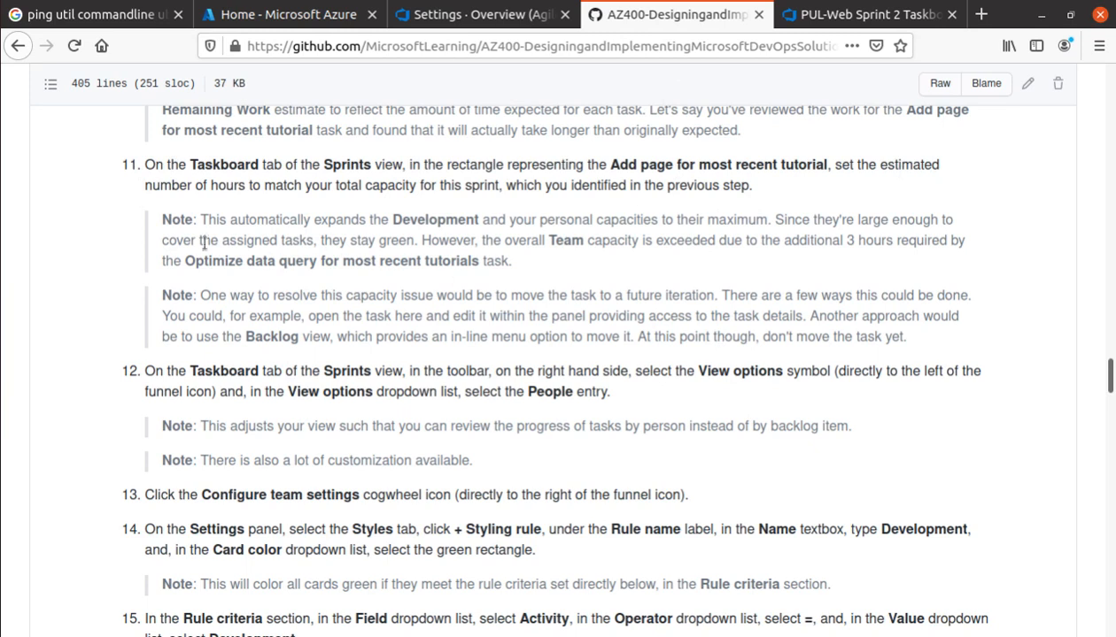
pyautogui.moveTo(199, 219); pyautogui.dragTo(768, 220)
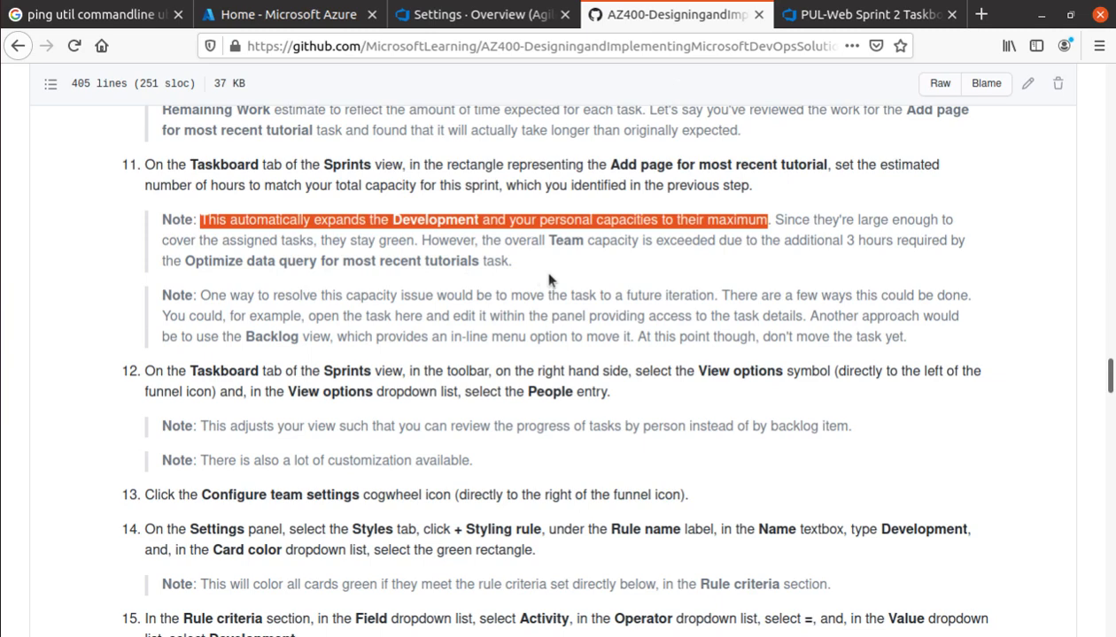
pyautogui.click(885, 26)
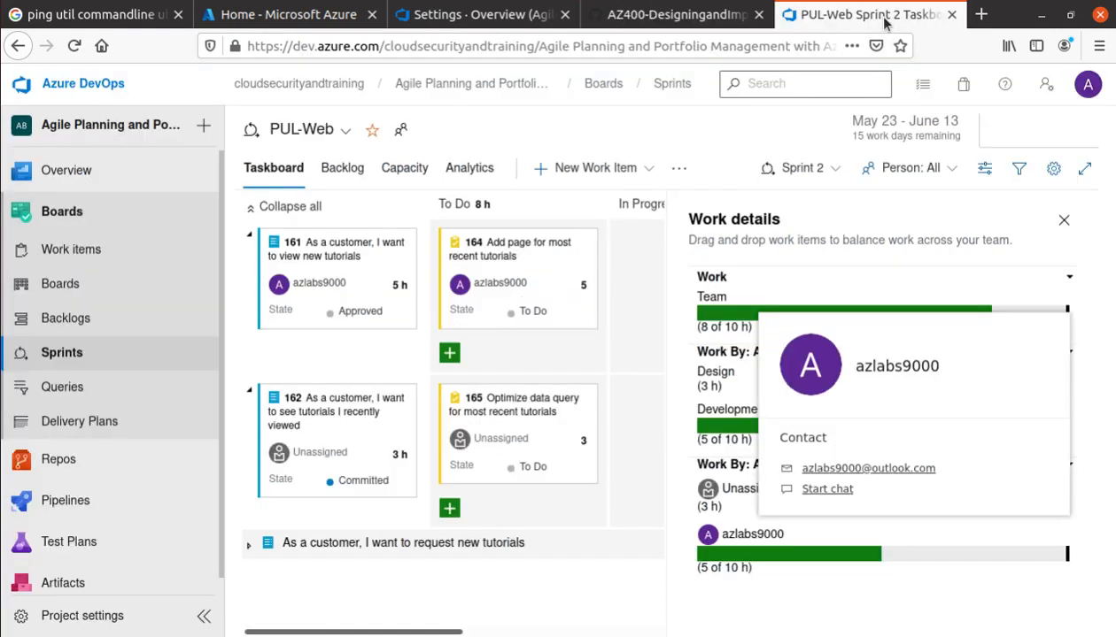
pyautogui.click(582, 288)
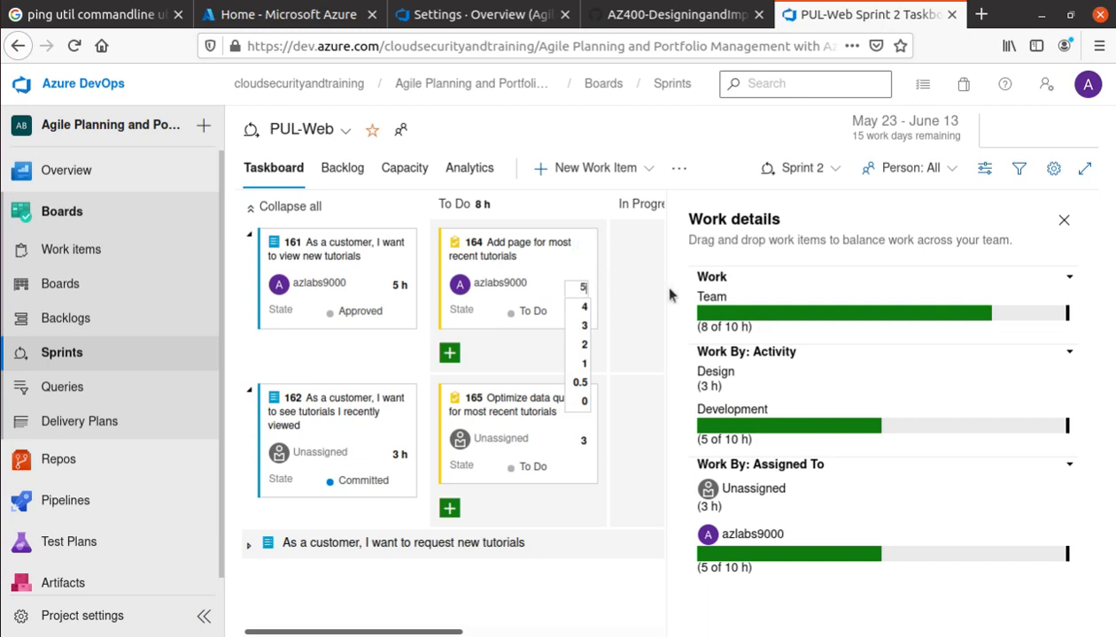
pyautogui.click(634, 16)
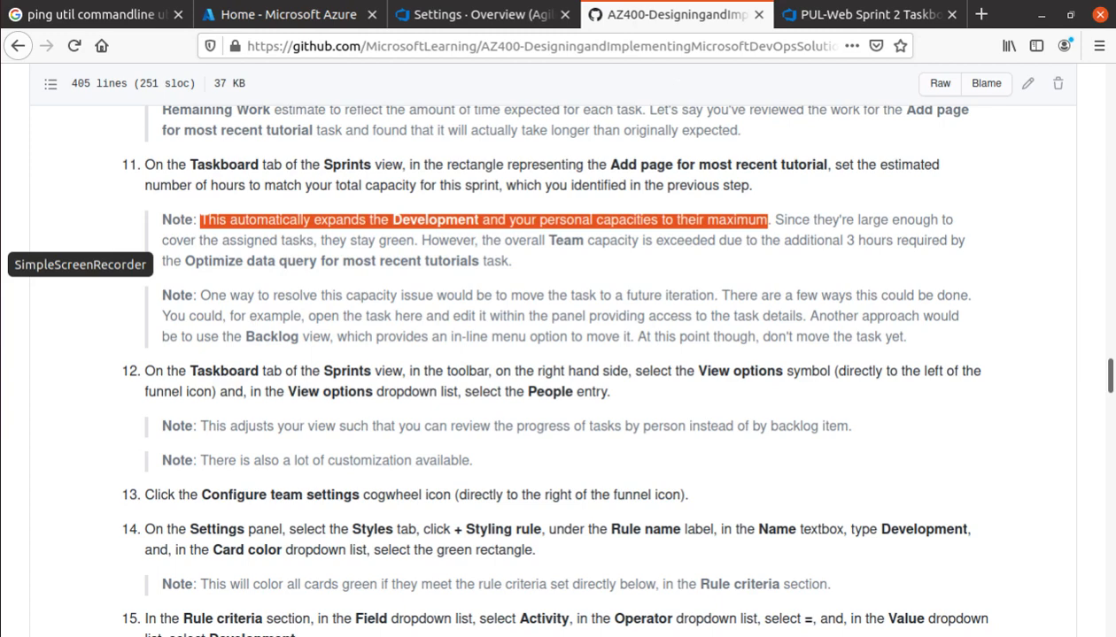
pyautogui.click(1, 265)
pyautogui.click(320, 77)
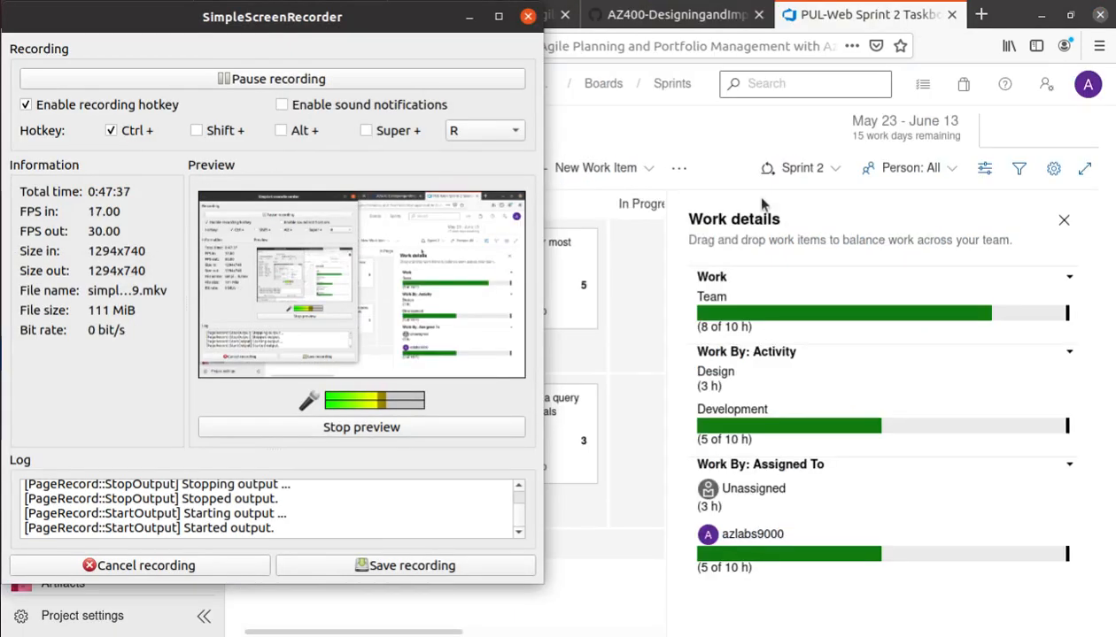
pyautogui.click(730, 132)
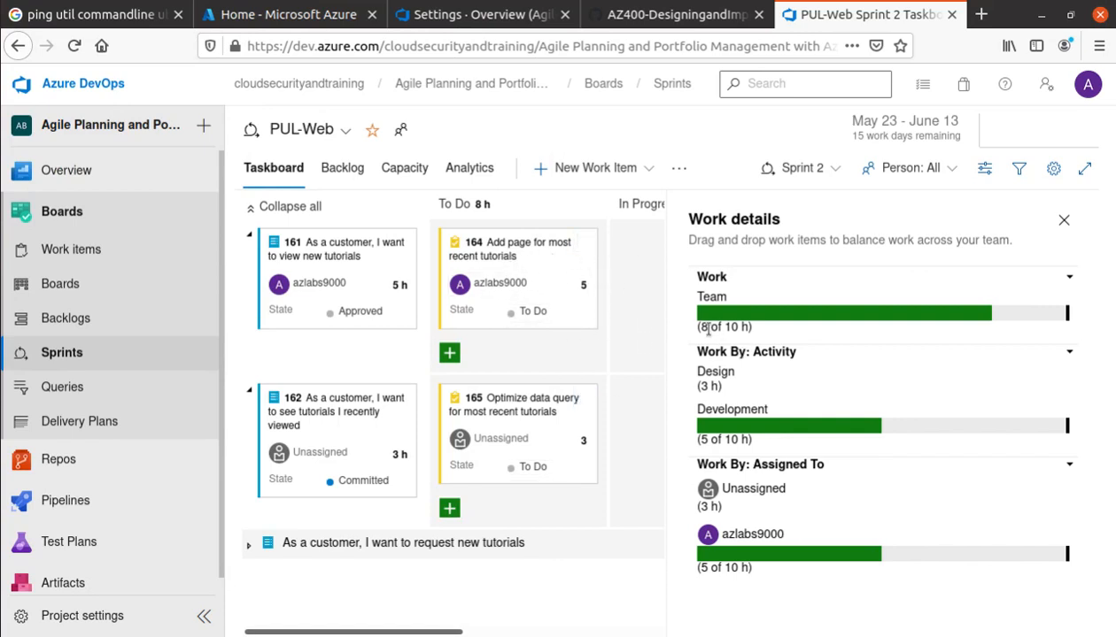
# Check the team's sprint capacity and set the Add page for most recent tutorials task's remaining work to 10 hours
pyautogui.moveTo(701, 327); pyautogui.dragTo(754, 329)
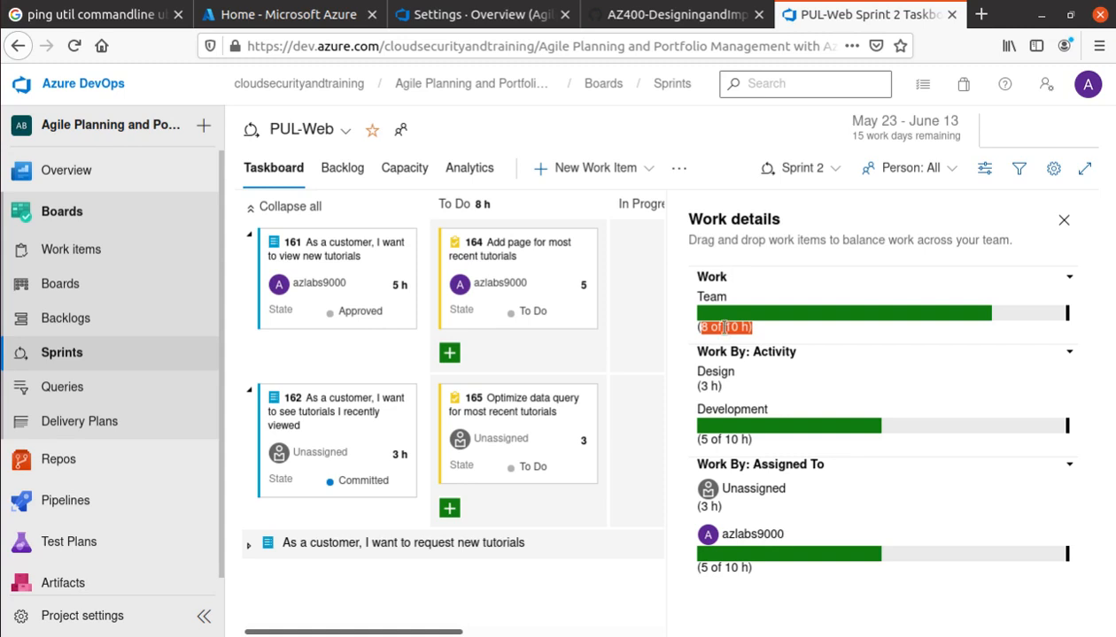
pyautogui.click(584, 286)
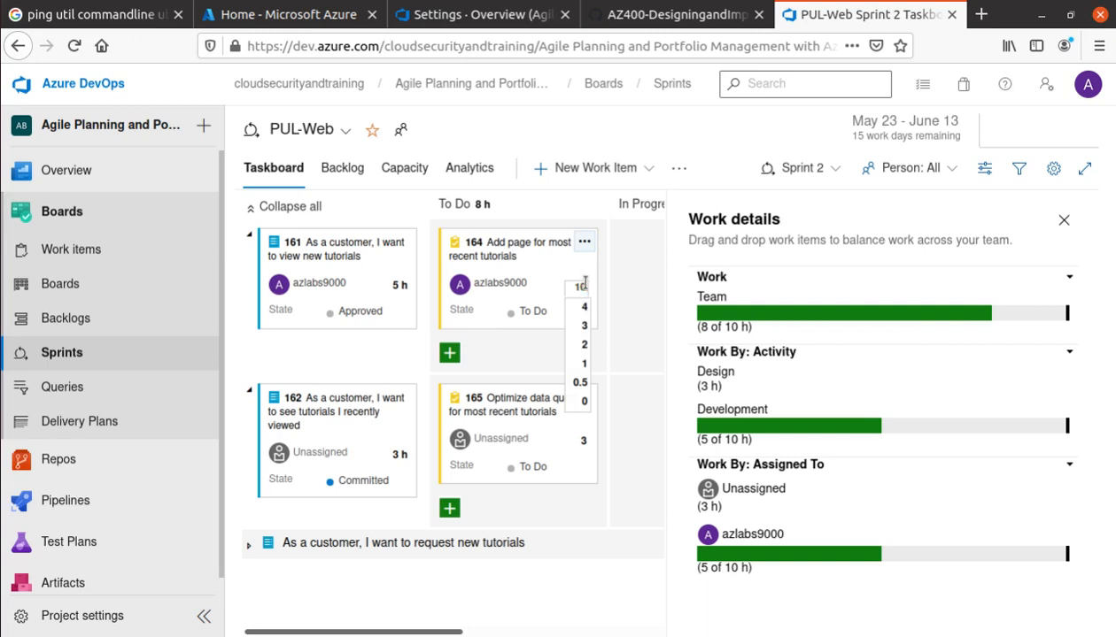
pyautogui.press('Return')
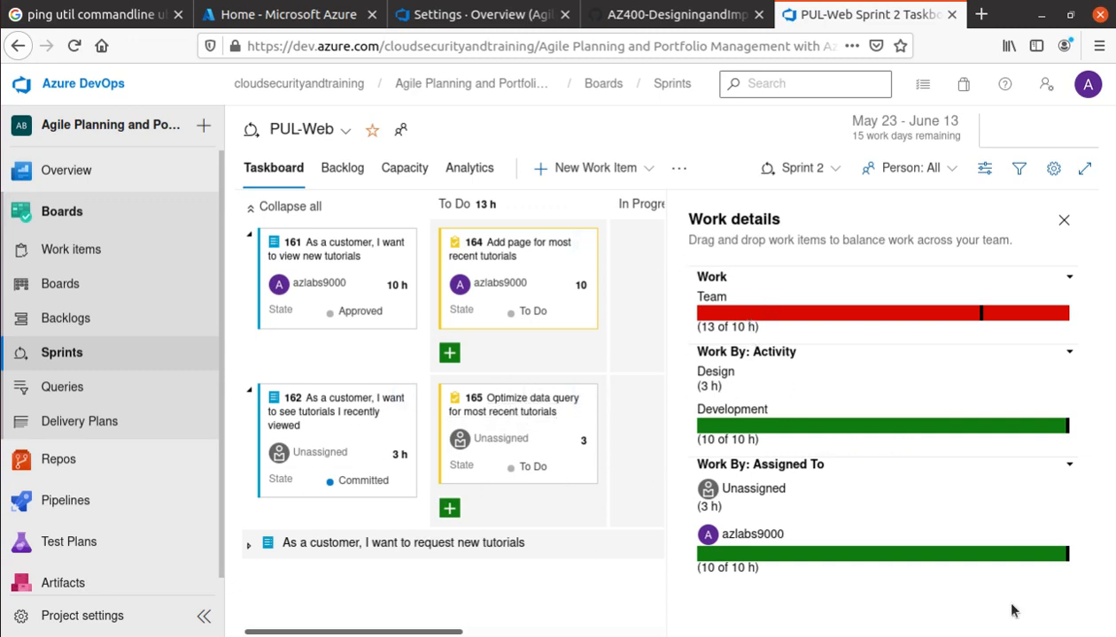
# Review steps 10 to 12 of the lab instructions, including the notes on exceeded team capacity and moving a task to a future iteration
pyautogui.click(659, 14)
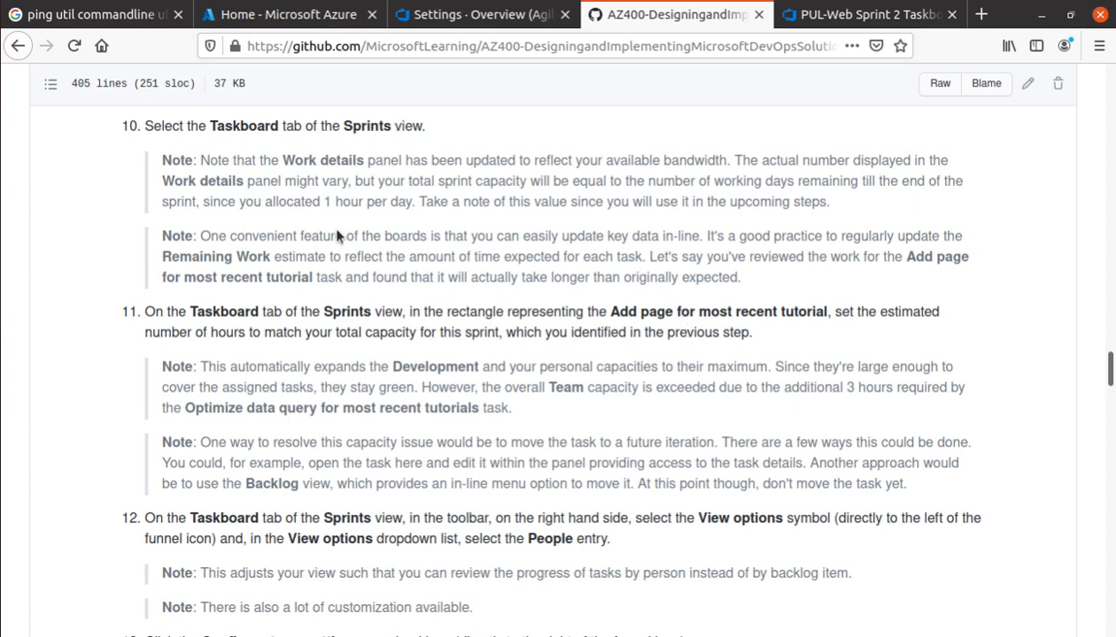
pyautogui.scroll(-3, 338, 237)
pyautogui.scroll(6, 336, 230)
pyautogui.scroll(1, 336, 230)
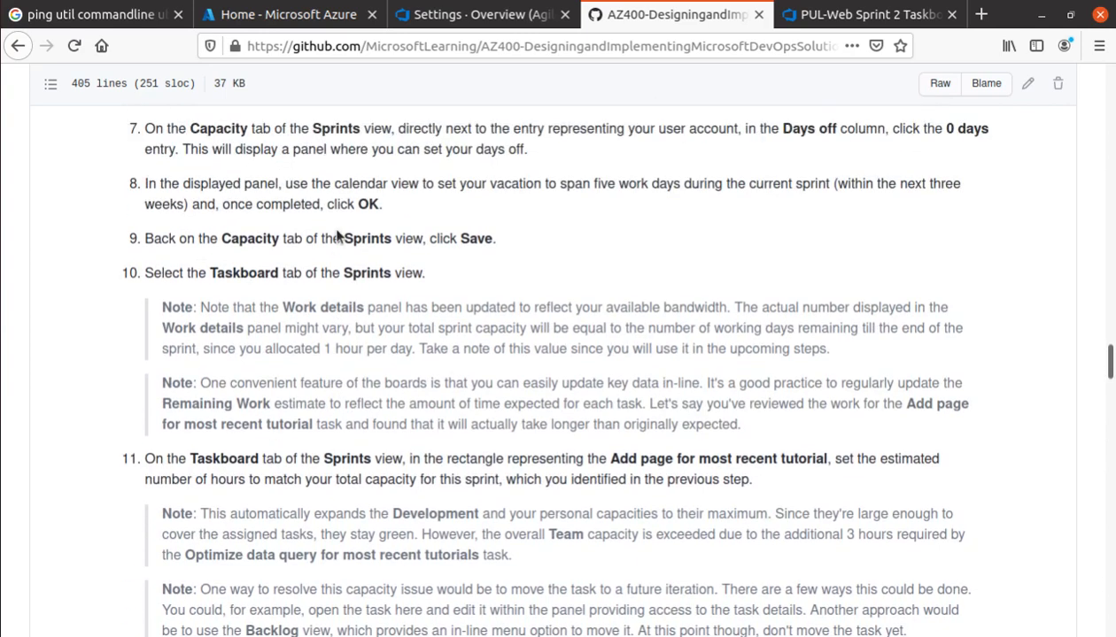
pyautogui.scroll(-3, 637, 379)
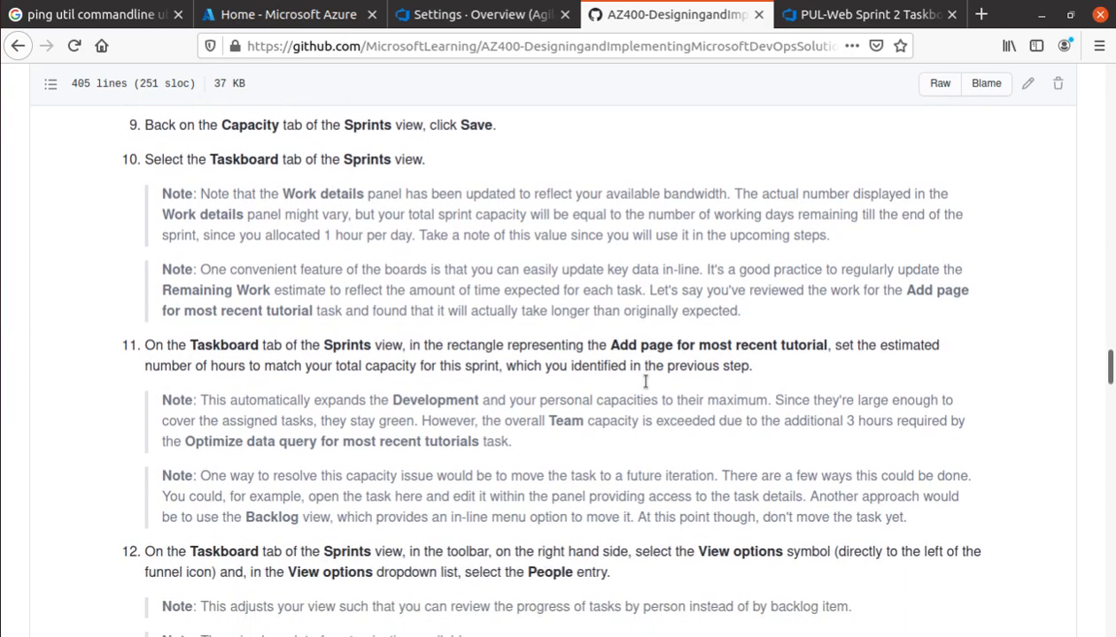
pyautogui.scroll(-4, 645, 380)
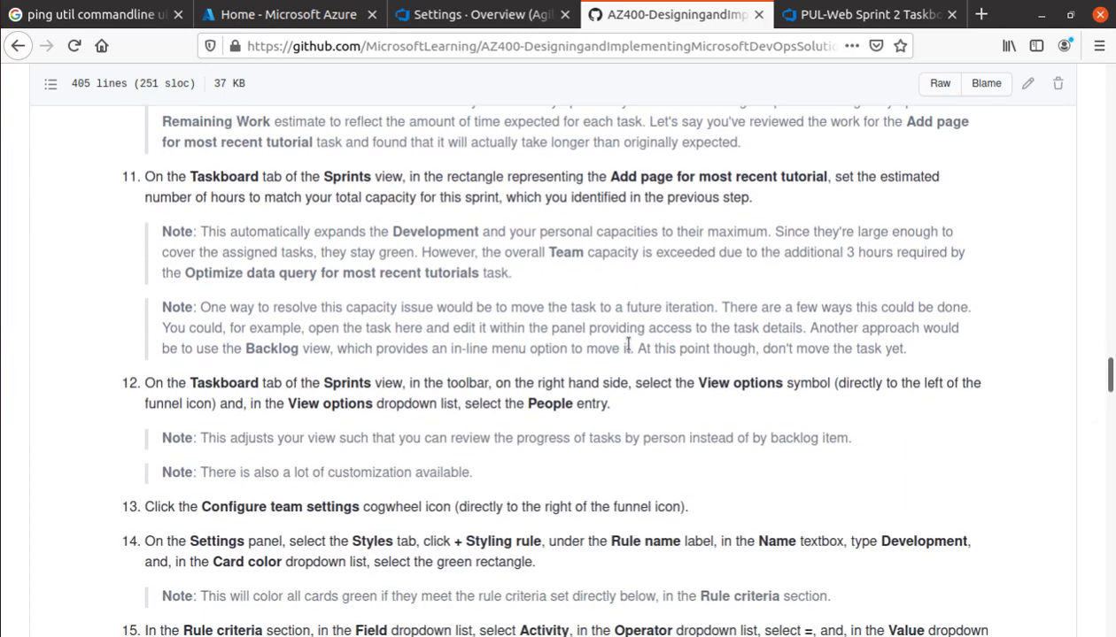
pyautogui.scroll(3, 628, 343)
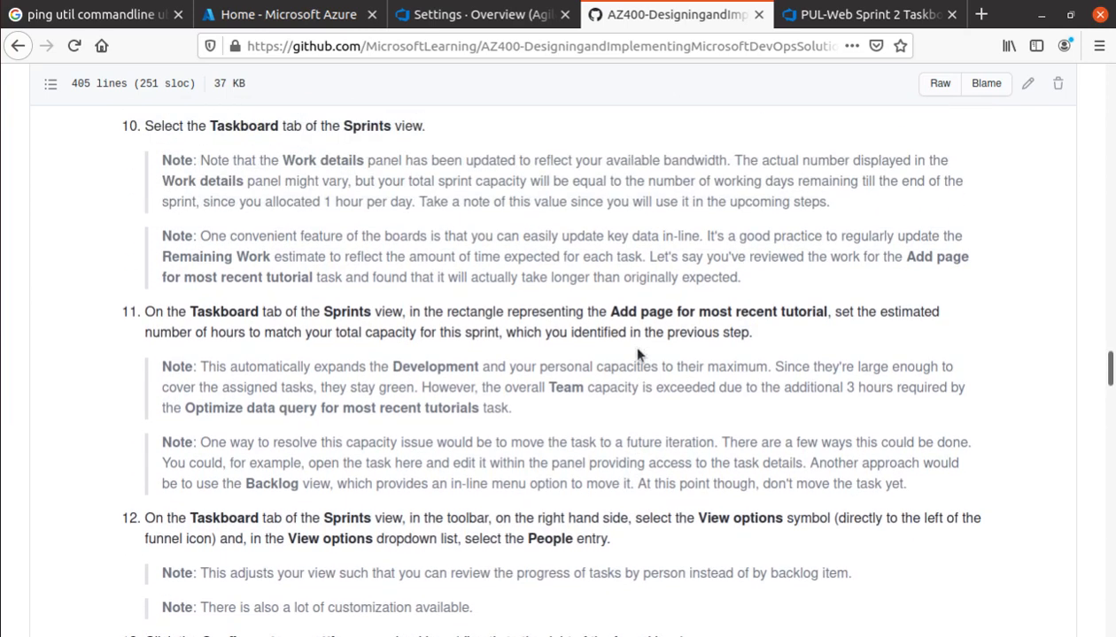
pyautogui.scroll(-2, 227, 478)
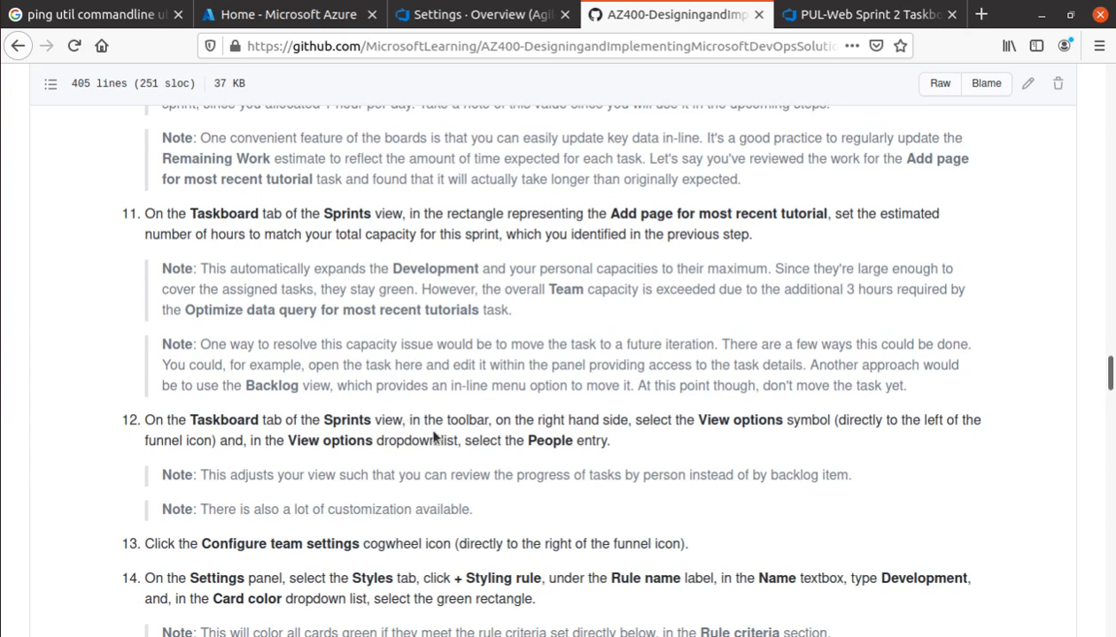
# Following step 12, group the PUL-Web Sprint 2 taskboard by People in the view options
pyautogui.moveTo(636, 419); pyautogui.dragTo(834, 421)
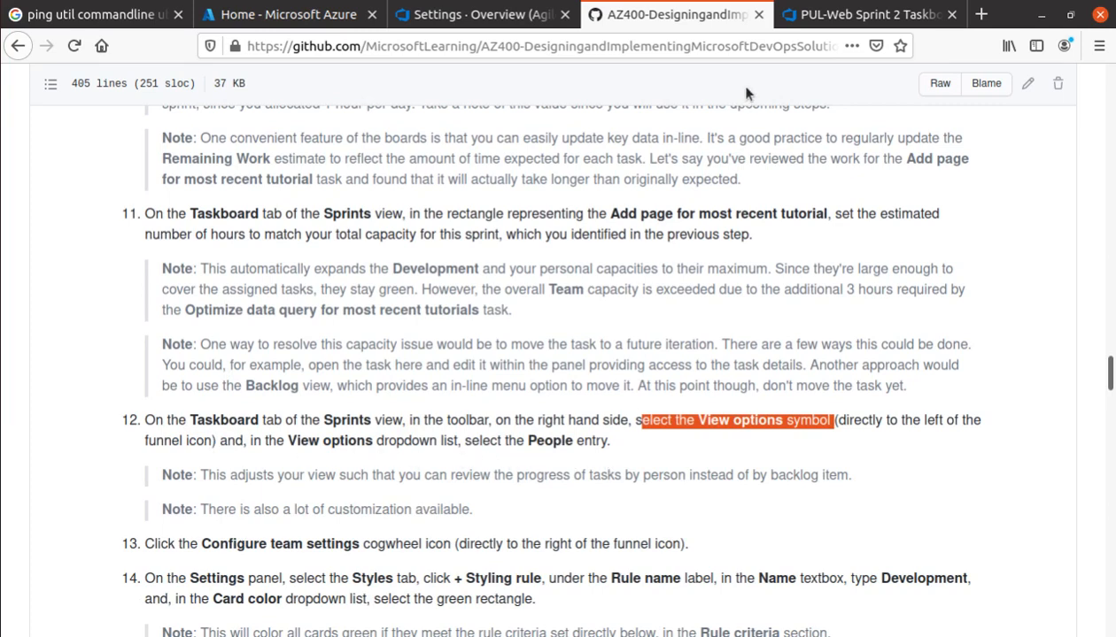
pyautogui.click(827, 17)
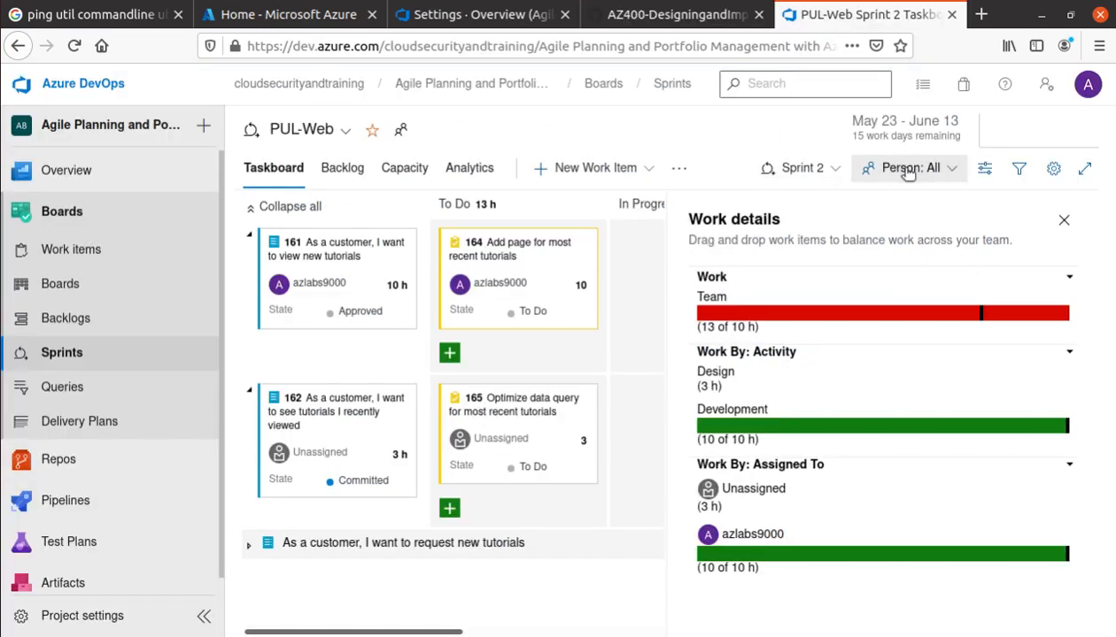
pyautogui.click(985, 169)
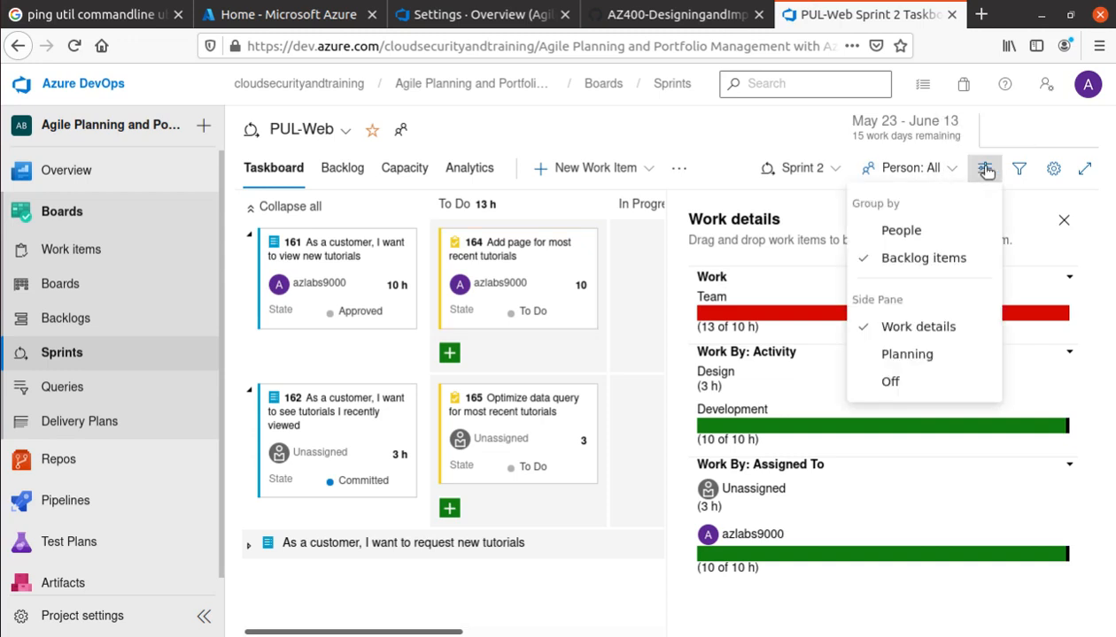
pyautogui.click(925, 235)
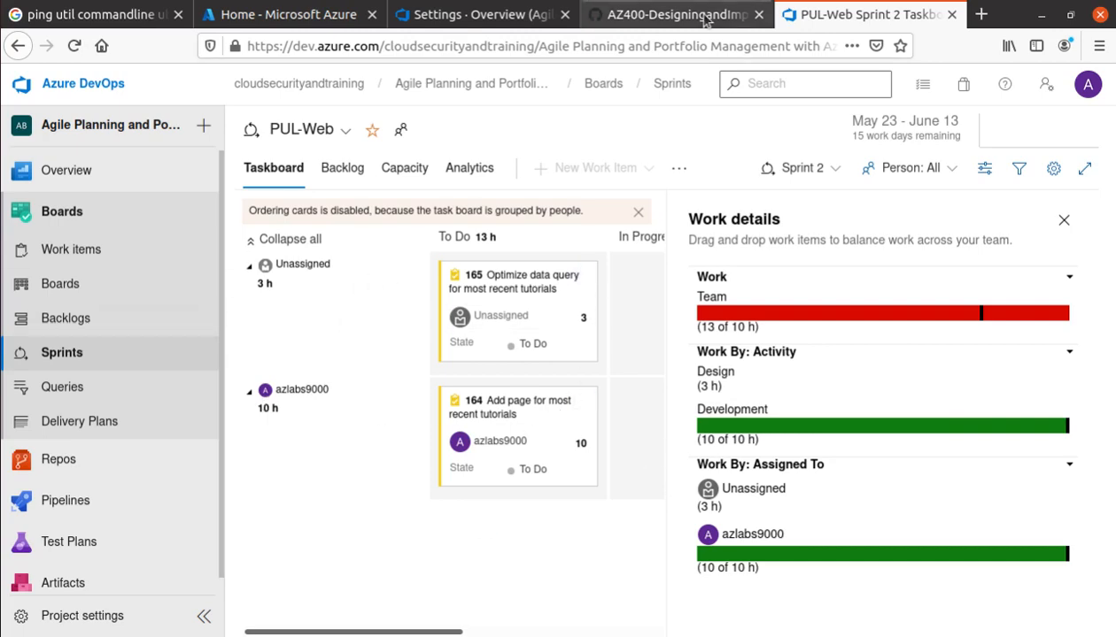
# Reread lab steps 12 and 13, going back over the earlier steps on sprint capacity and days off
pyautogui.click(668, 14)
pyautogui.scroll(2, 530, 470)
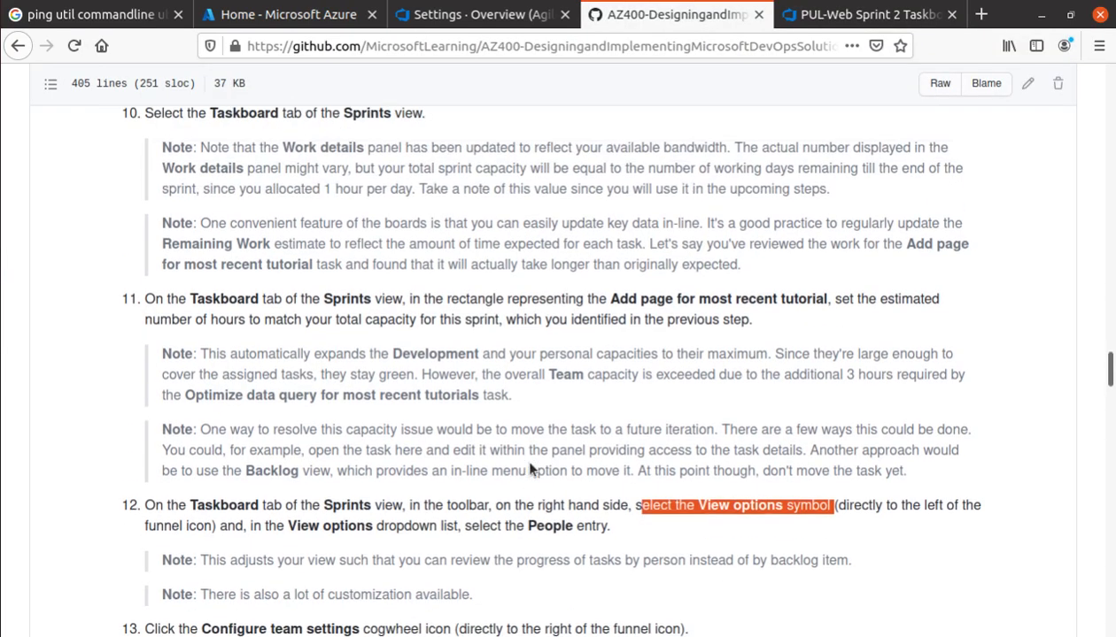
pyautogui.scroll(-3, 529, 470)
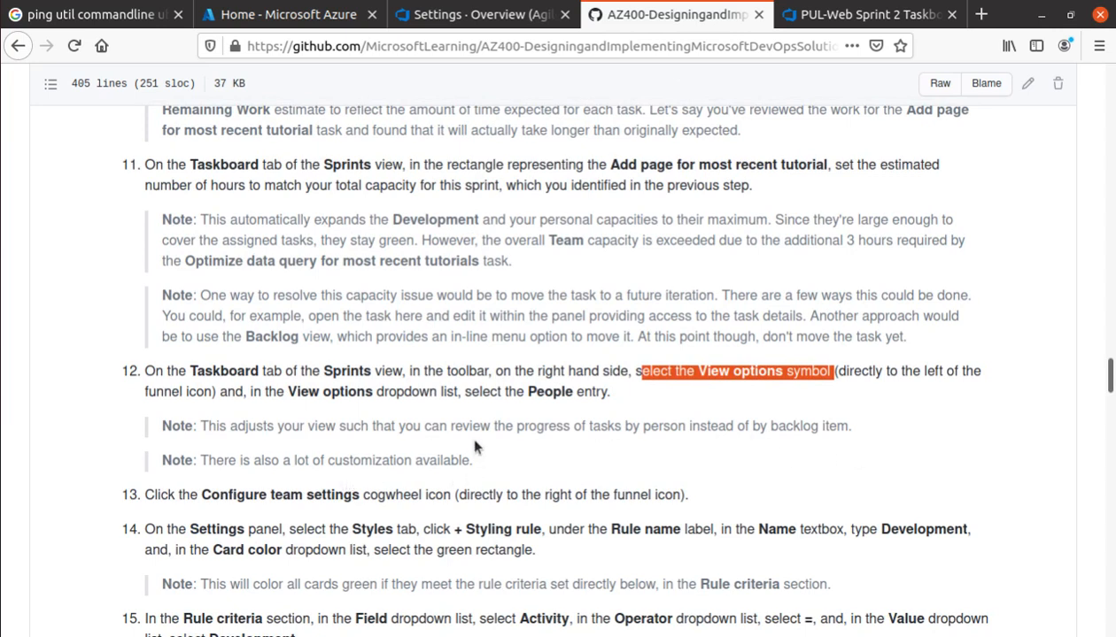
pyautogui.scroll(5, 346, 199)
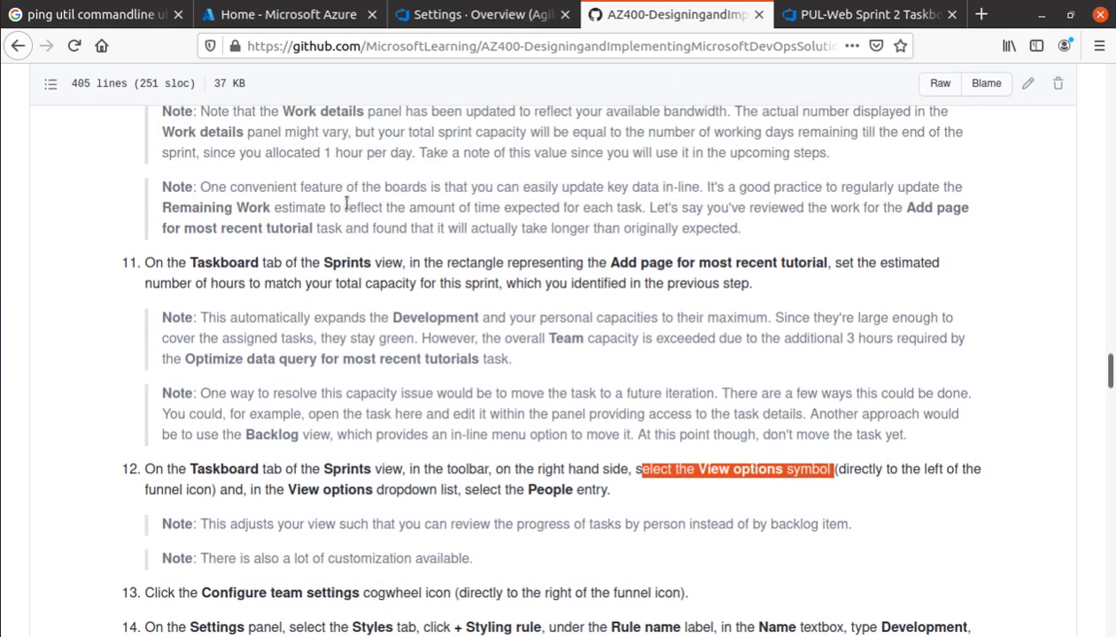
pyautogui.scroll(2, 345, 205)
pyautogui.scroll(3, 345, 208)
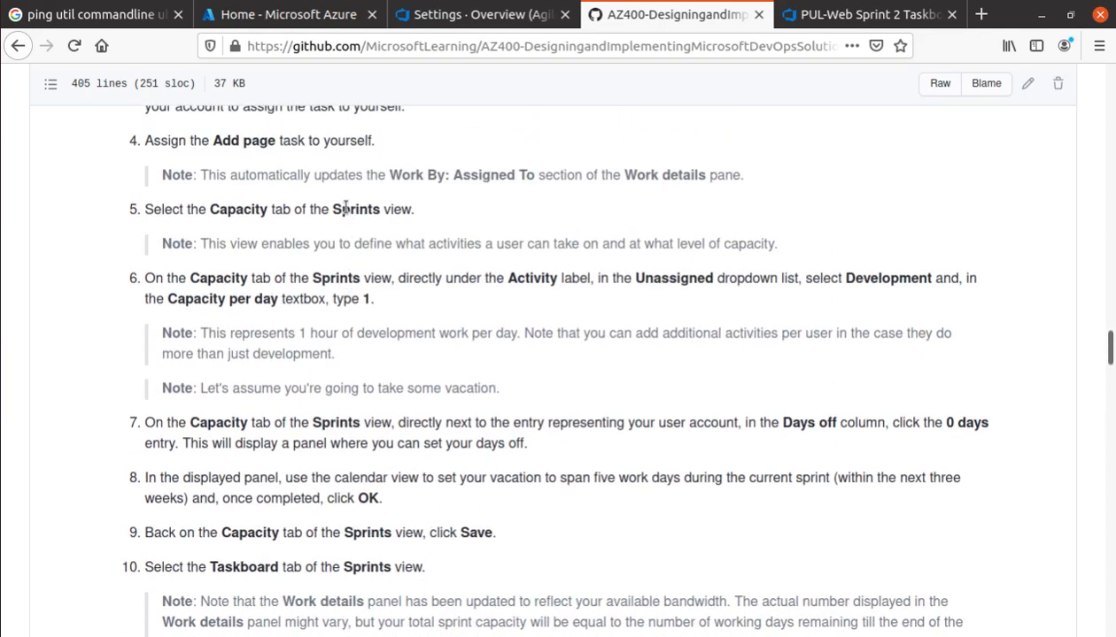
pyautogui.scroll(-2, 346, 206)
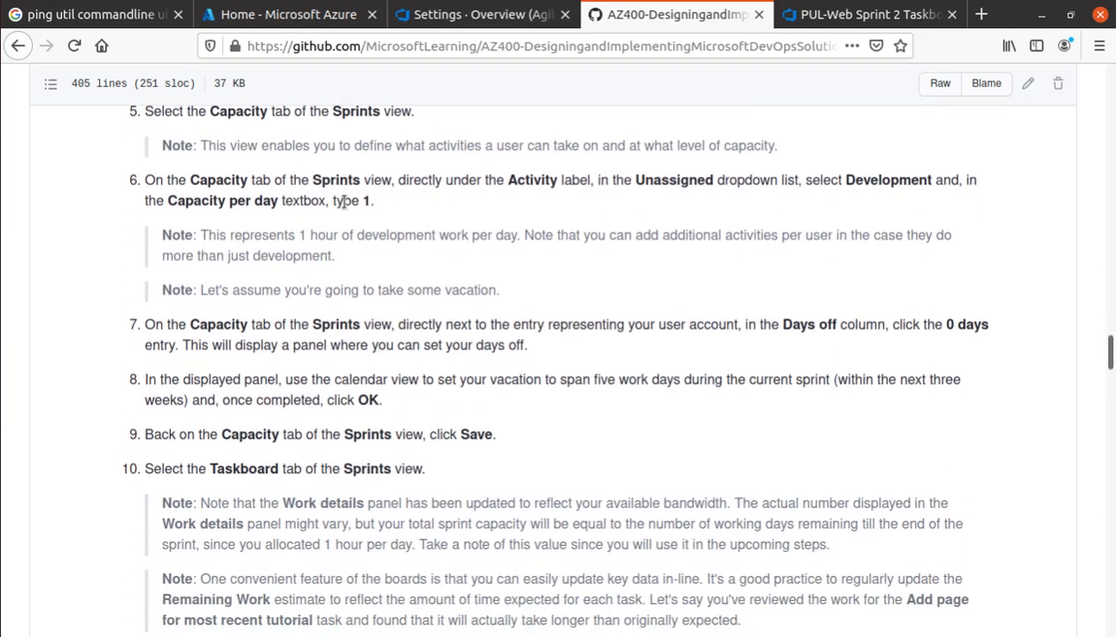
pyautogui.scroll(3, 338, 319)
pyautogui.scroll(-3, 334, 365)
# Go through lab steps 10 to 12 again and continue to the taskboard customization instructions in steps 13 to 19
pyautogui.doubleClick(753, 315)
pyautogui.scroll(-3, 499, 294)
pyautogui.doubleClick(292, 322)
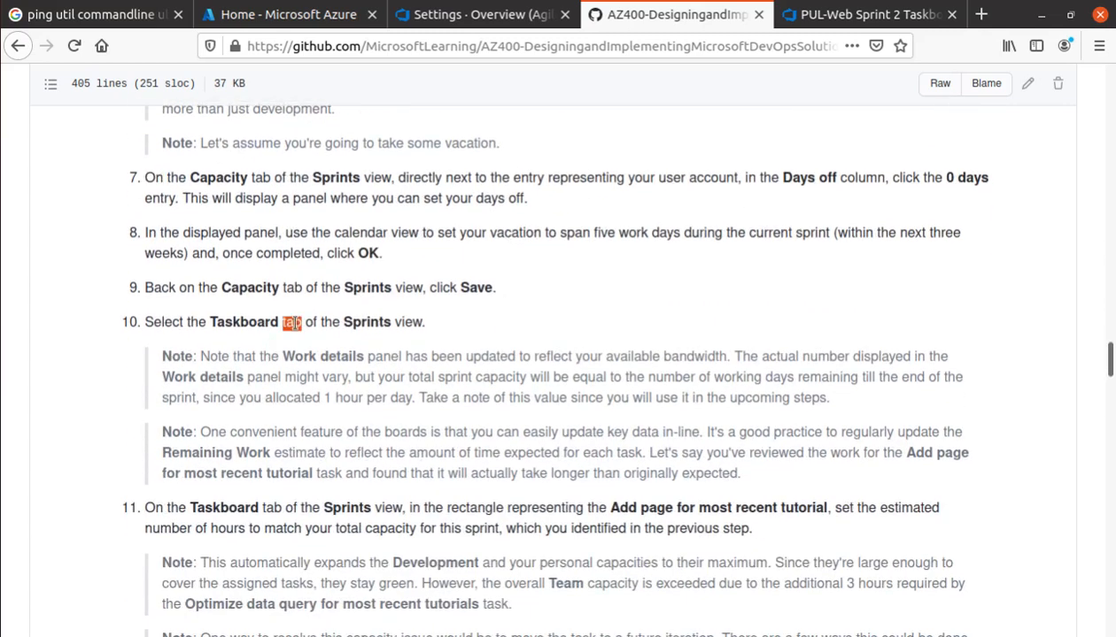
pyautogui.tripleClick(292, 322)
pyautogui.scroll(-2, 332, 413)
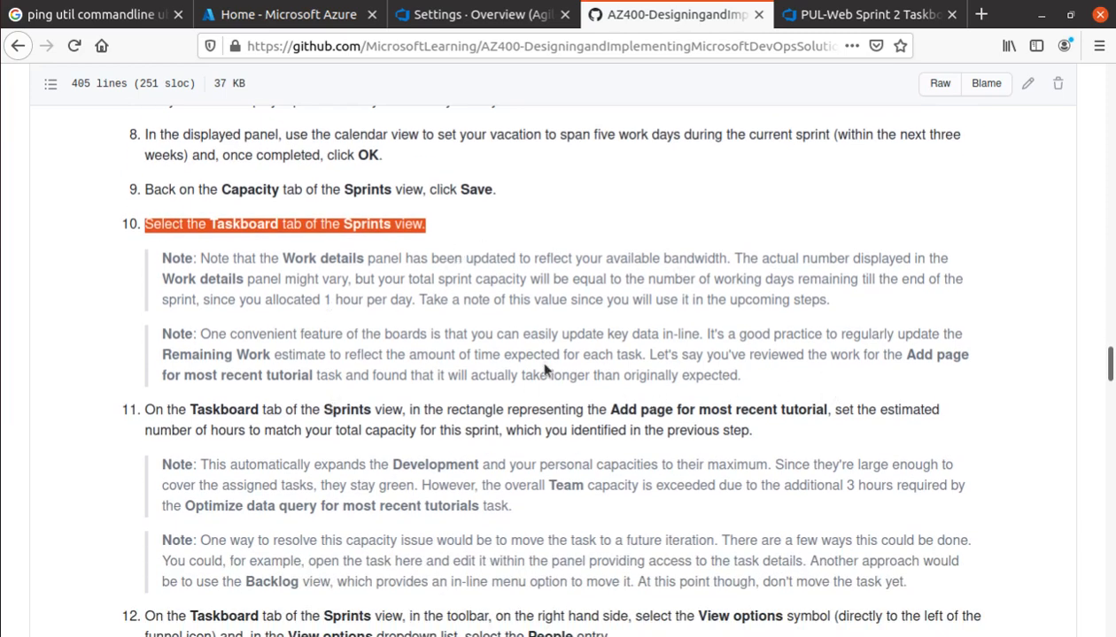
pyautogui.scroll(-3, 544, 370)
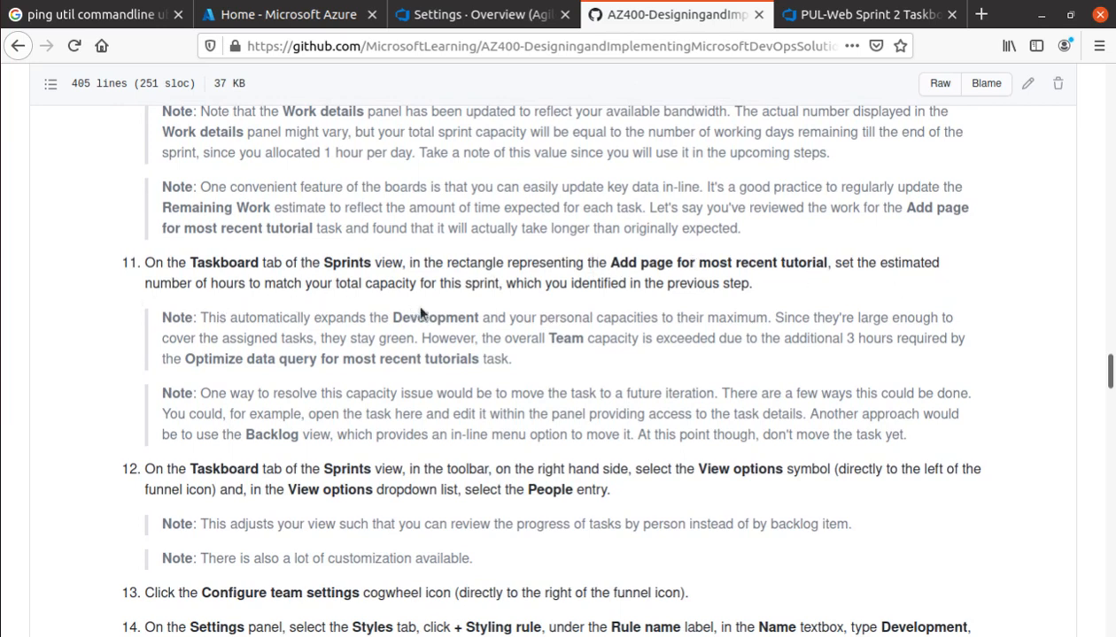
pyautogui.moveTo(502, 283); pyautogui.dragTo(313, 256)
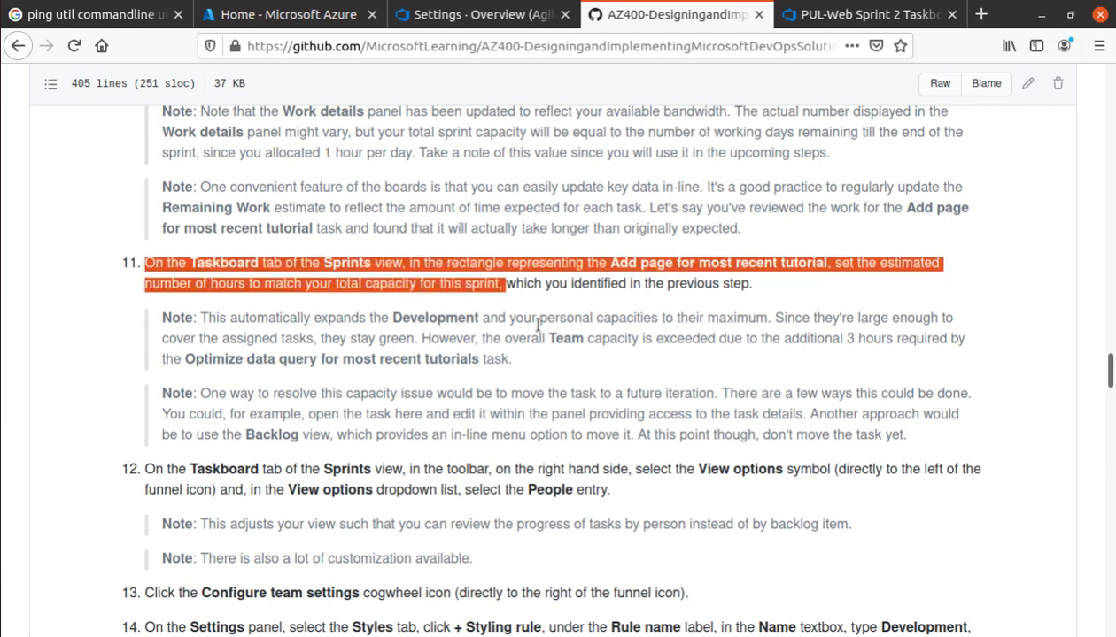
pyautogui.scroll(-3, 617, 356)
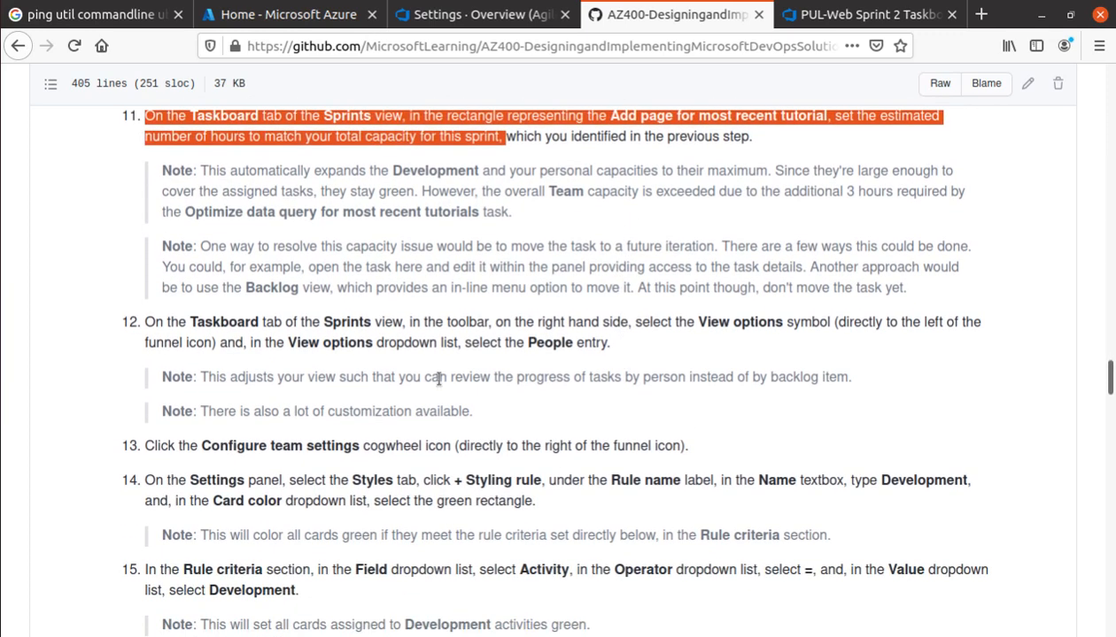
pyautogui.scroll(-3, 451, 349)
pyautogui.scroll(-3, 466, 348)
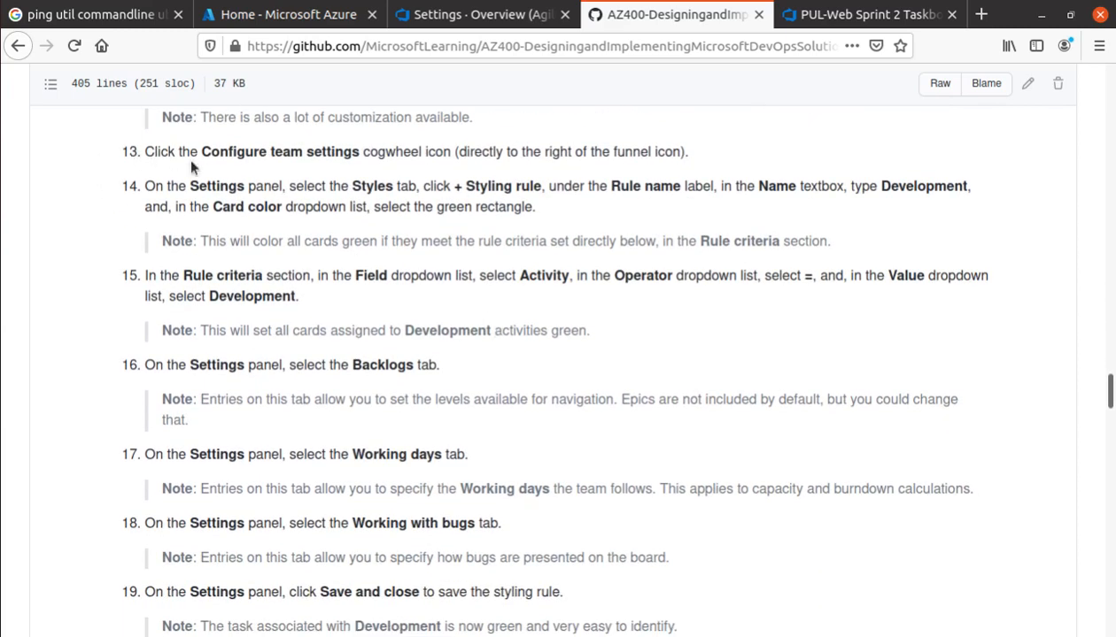
# Following step 13, open the team settings of the PUL-Web Sprint 2 taskboard
pyautogui.moveTo(202, 152); pyautogui.dragTo(363, 151)
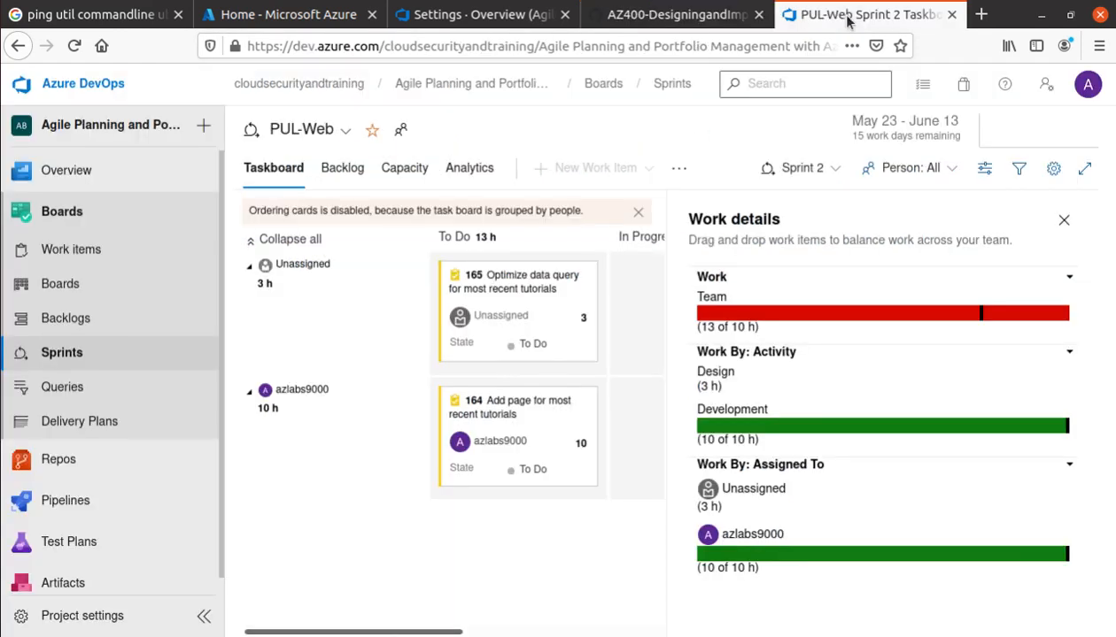
pyautogui.click(846, 15)
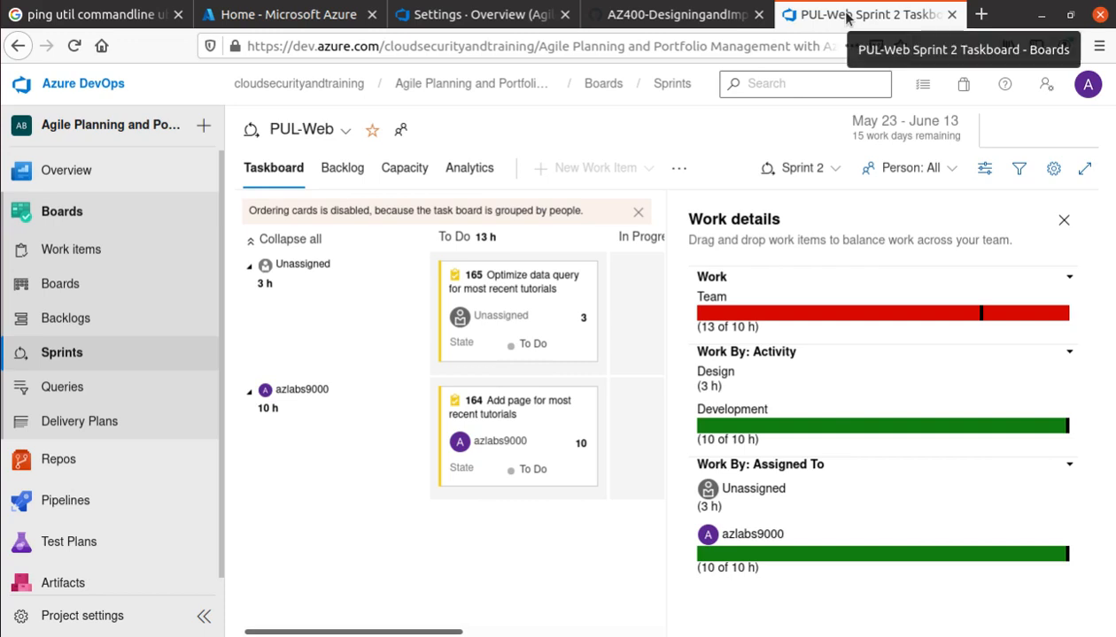
pyautogui.click(1053, 181)
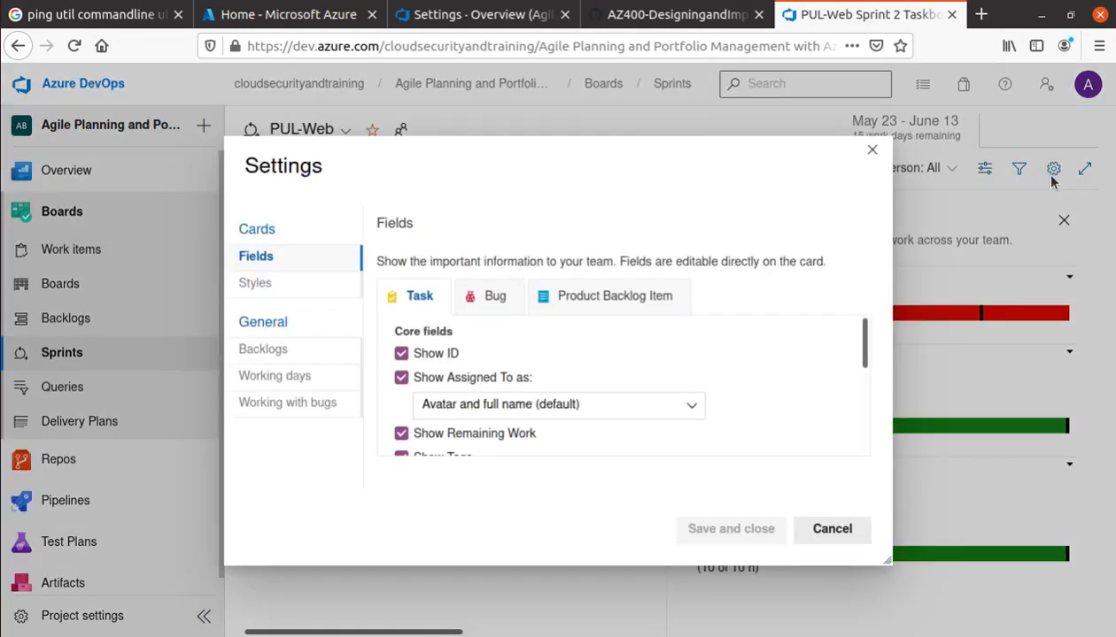
# Following step 14, add a new styling rule to the taskboard's card styles
pyautogui.click(673, 14)
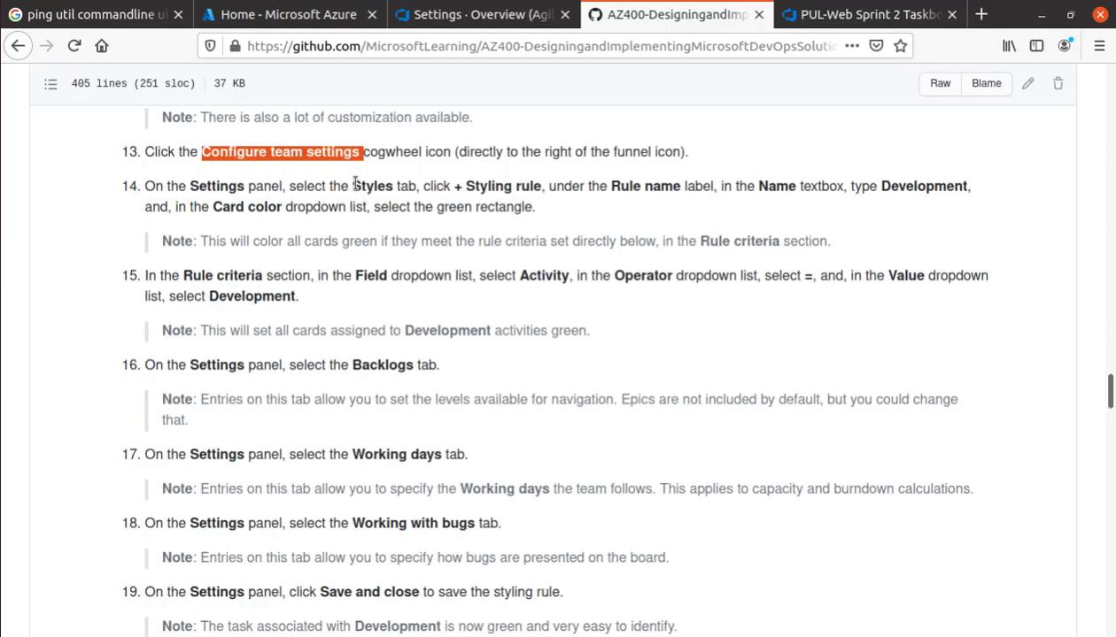
pyautogui.moveTo(354, 184); pyautogui.dragTo(544, 186)
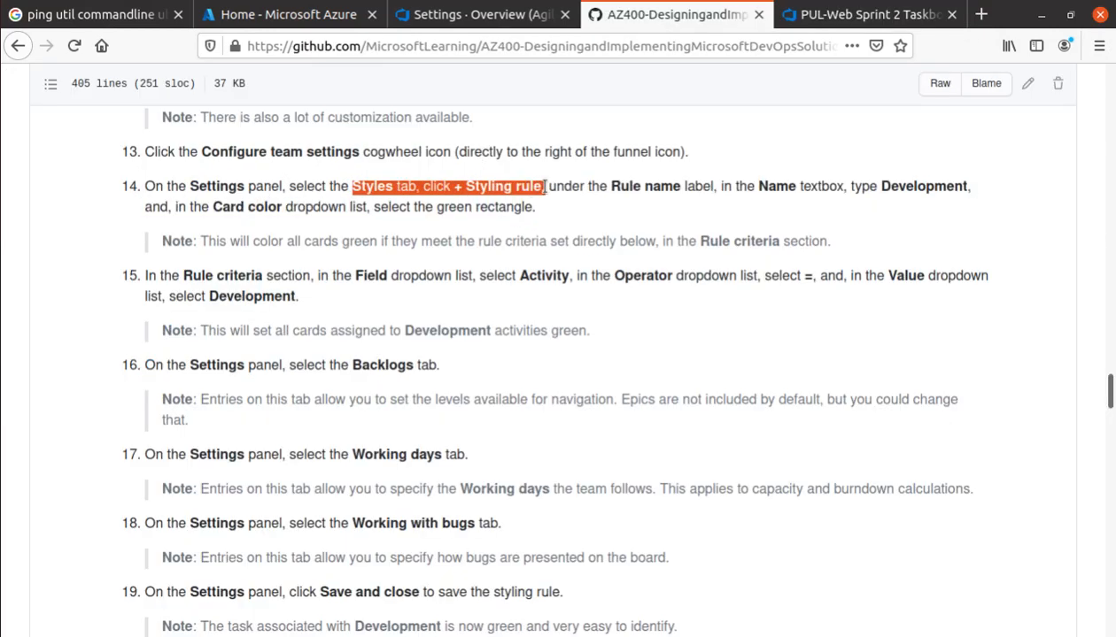
pyautogui.click(863, 15)
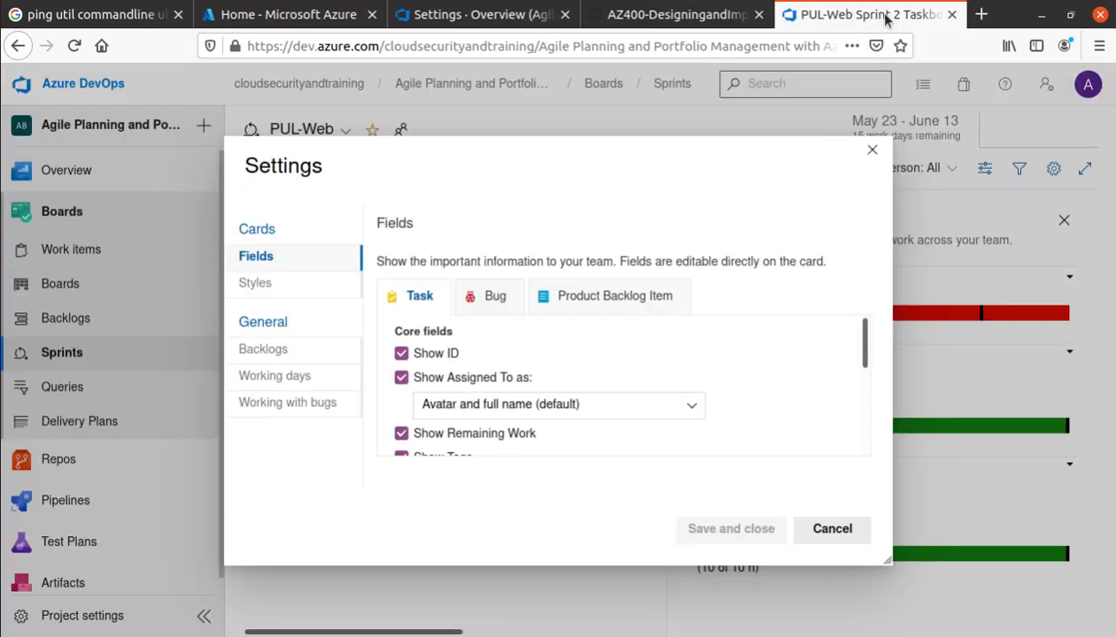
pyautogui.click(256, 283)
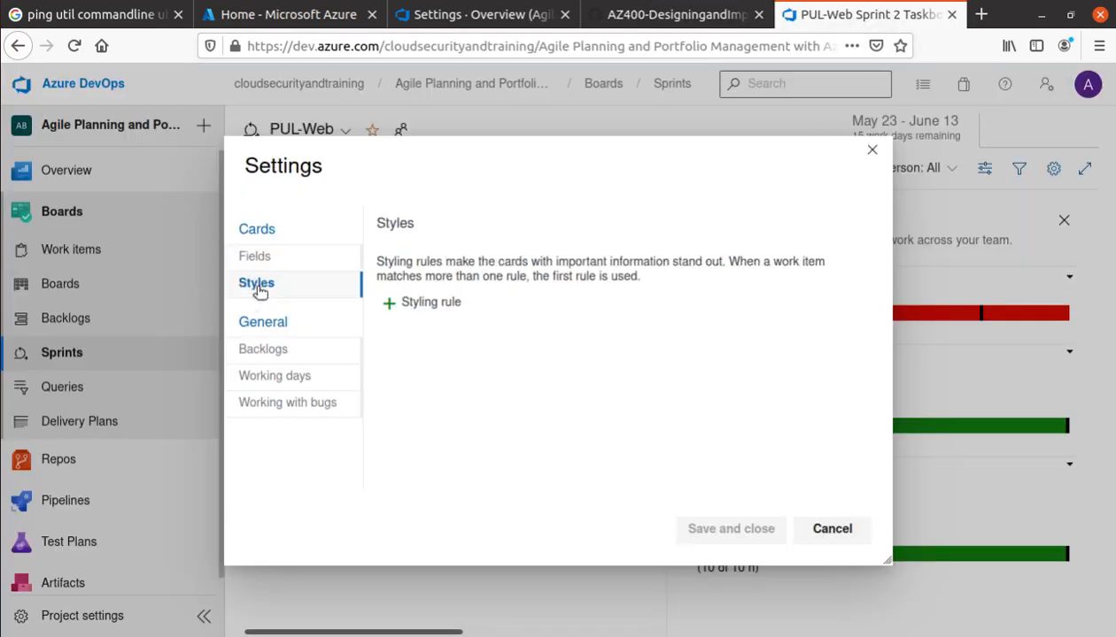
pyautogui.click(439, 303)
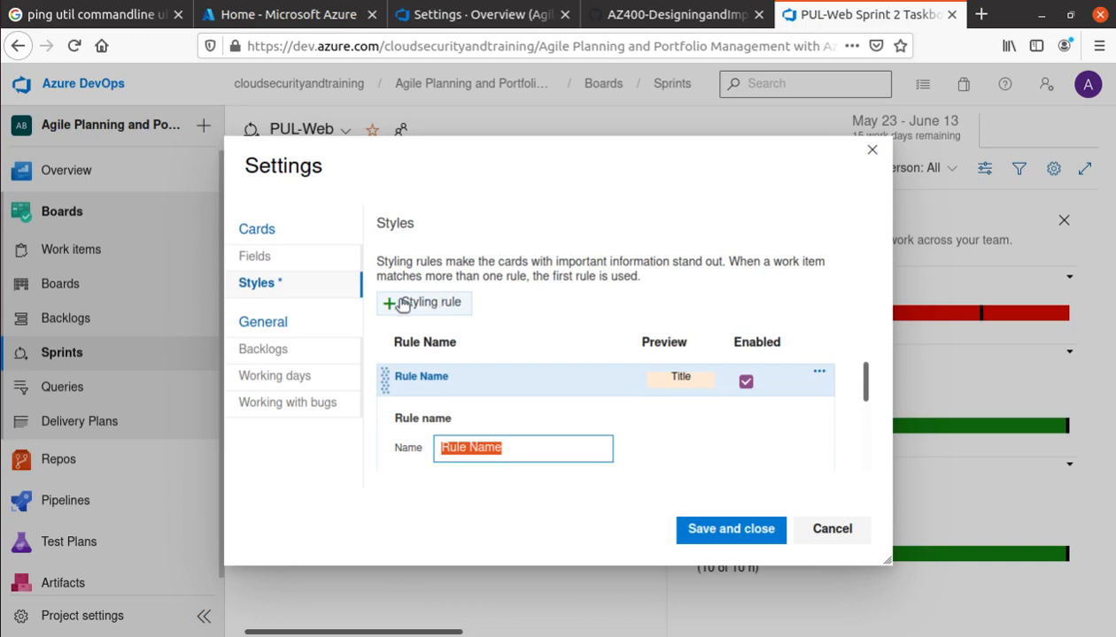
# Look up the name for the styling rule in lab step 14 and highlight it
pyautogui.click(652, 26)
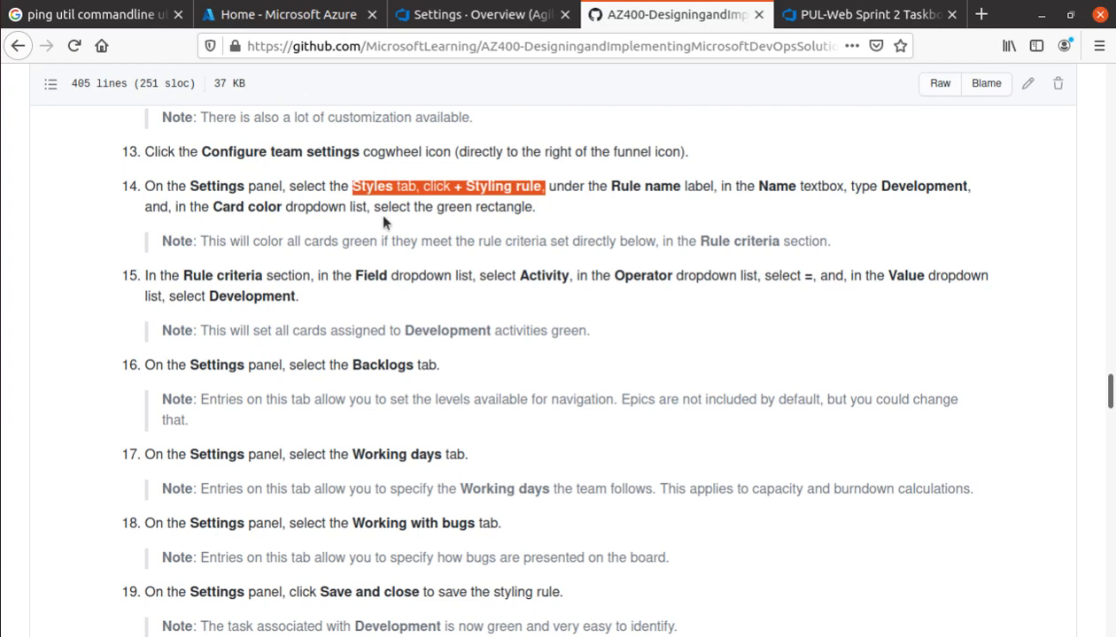
pyautogui.click(823, 15)
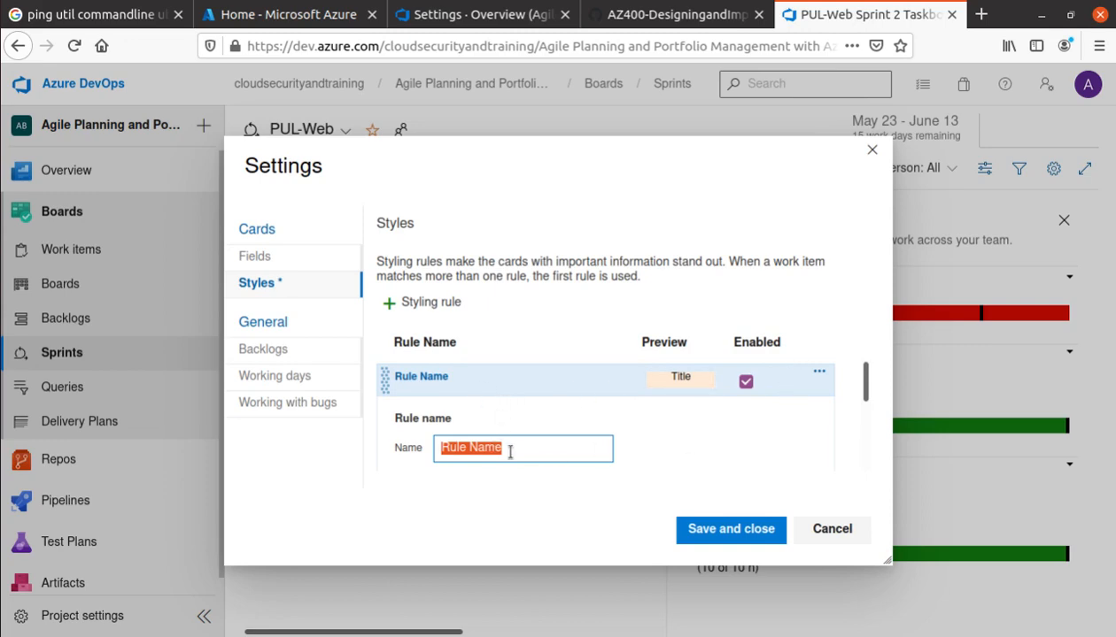
pyautogui.click(628, 15)
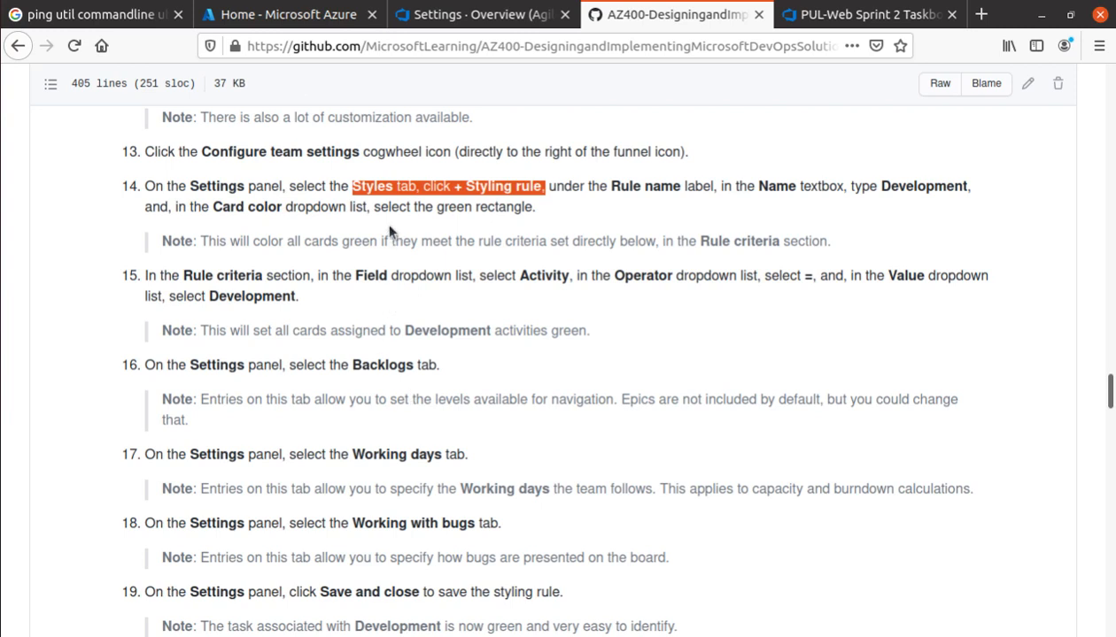
pyautogui.moveTo(881, 186); pyautogui.dragTo(968, 185)
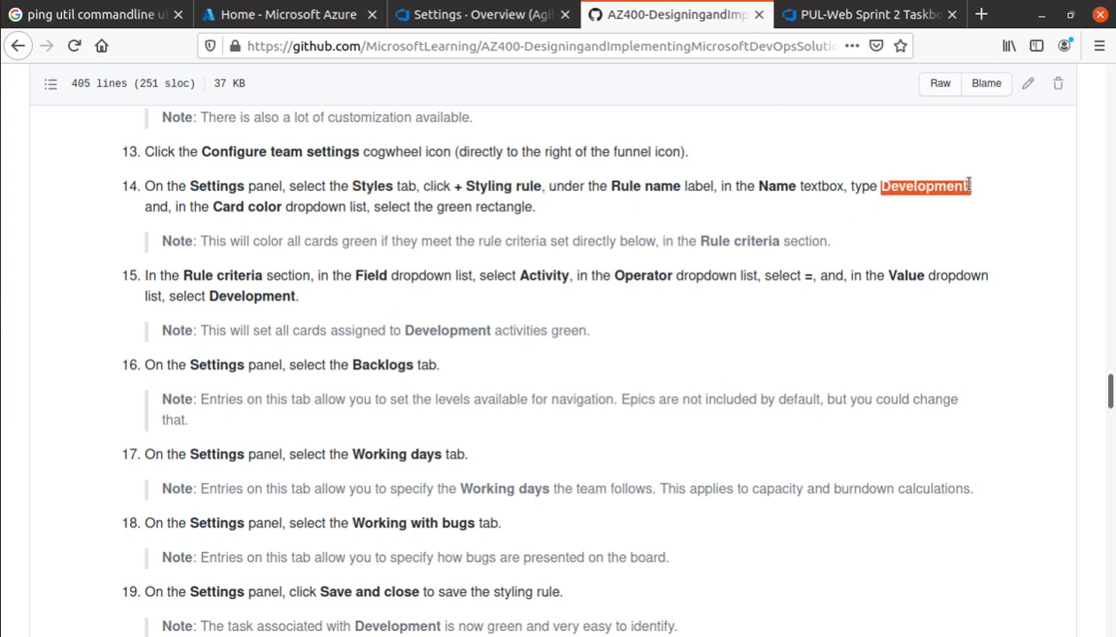
pyautogui.press('alt')
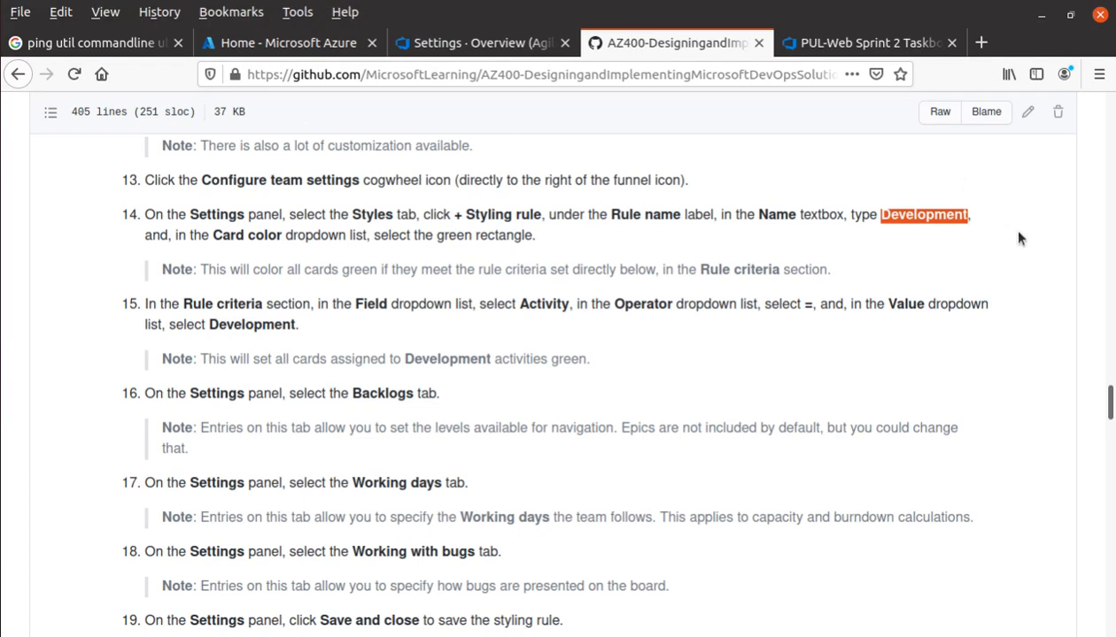
pyautogui.click(867, 43)
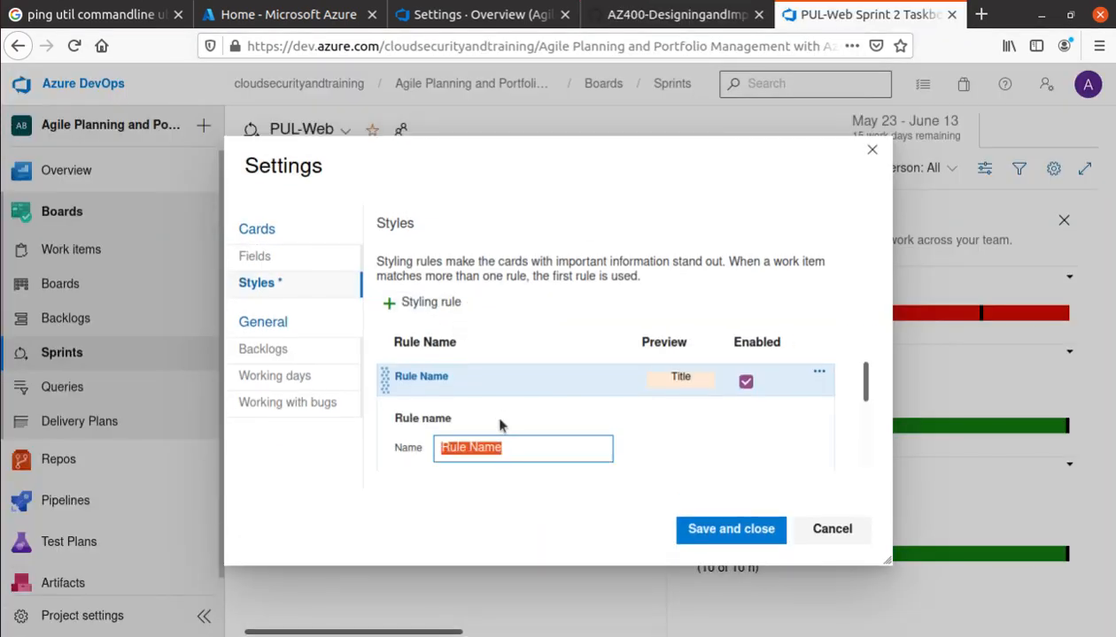
pyautogui.write('Optimize data query for most recent tutorials.')
pyautogui.hotkey('ctrl', 'z')
# Copy the rule name from step 14 and name the new styling rule Development
pyautogui.click(630, 16)
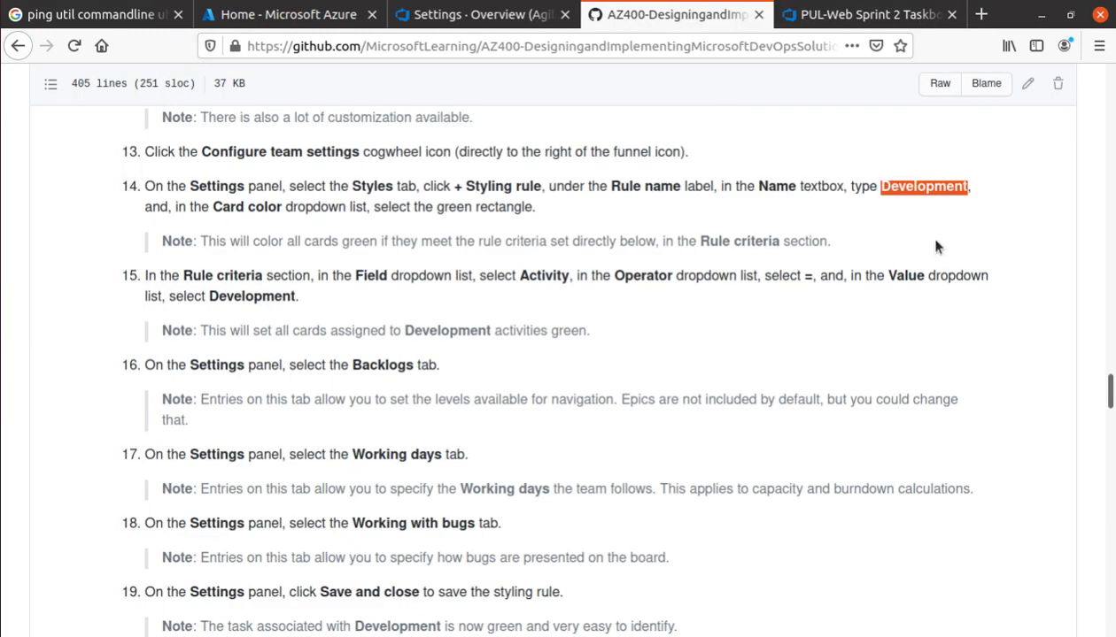
pyautogui.rightClick(921, 187)
pyautogui.click(921, 195)
pyautogui.click(819, 16)
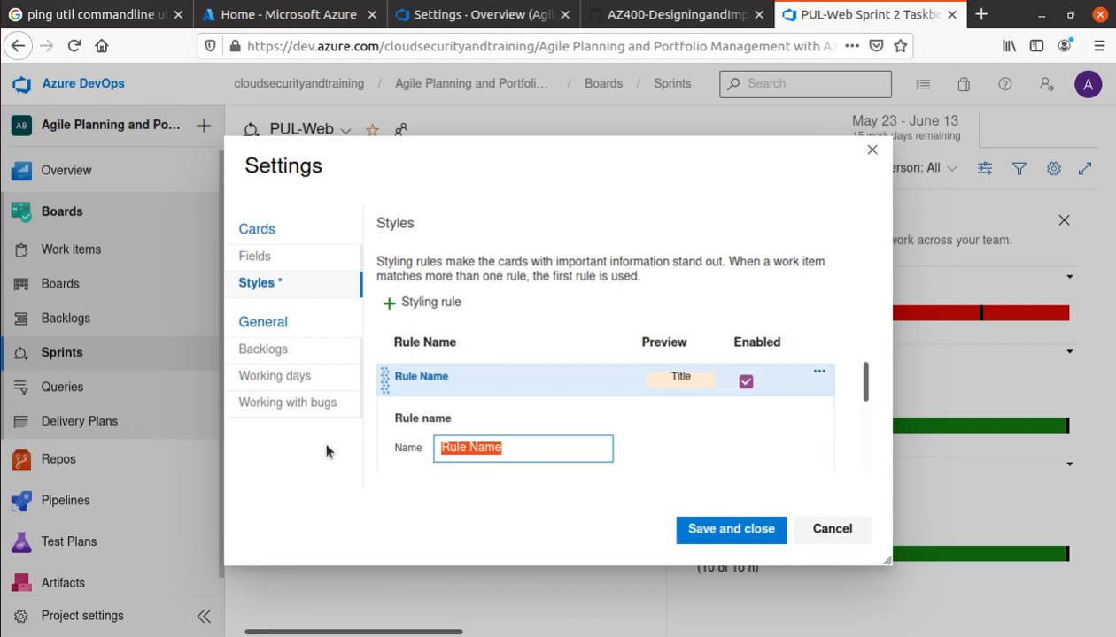
pyautogui.hotkey('ctrl', 'v')
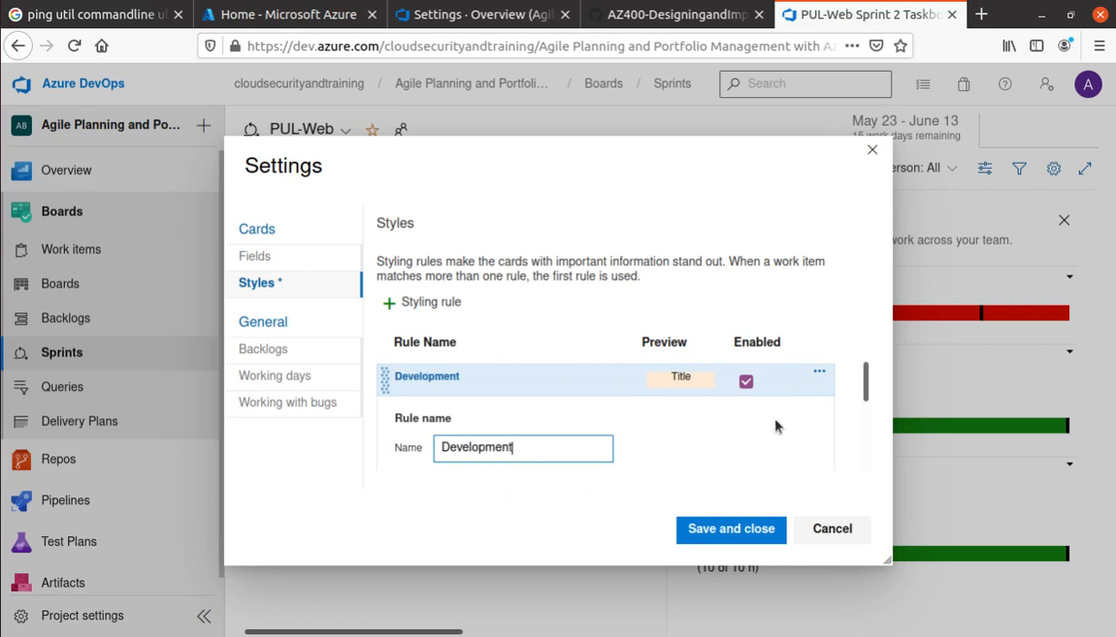
# Check the options available for the Development styling rule and reopen the rule's details
pyautogui.click(819, 373)
pyautogui.click(441, 379)
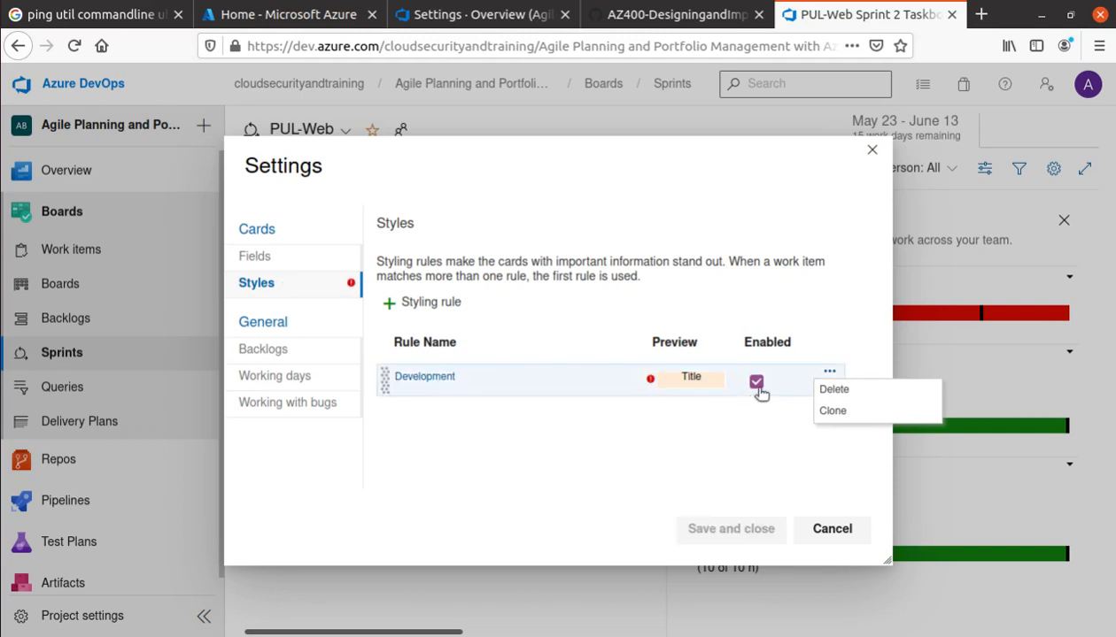
pyautogui.click(749, 449)
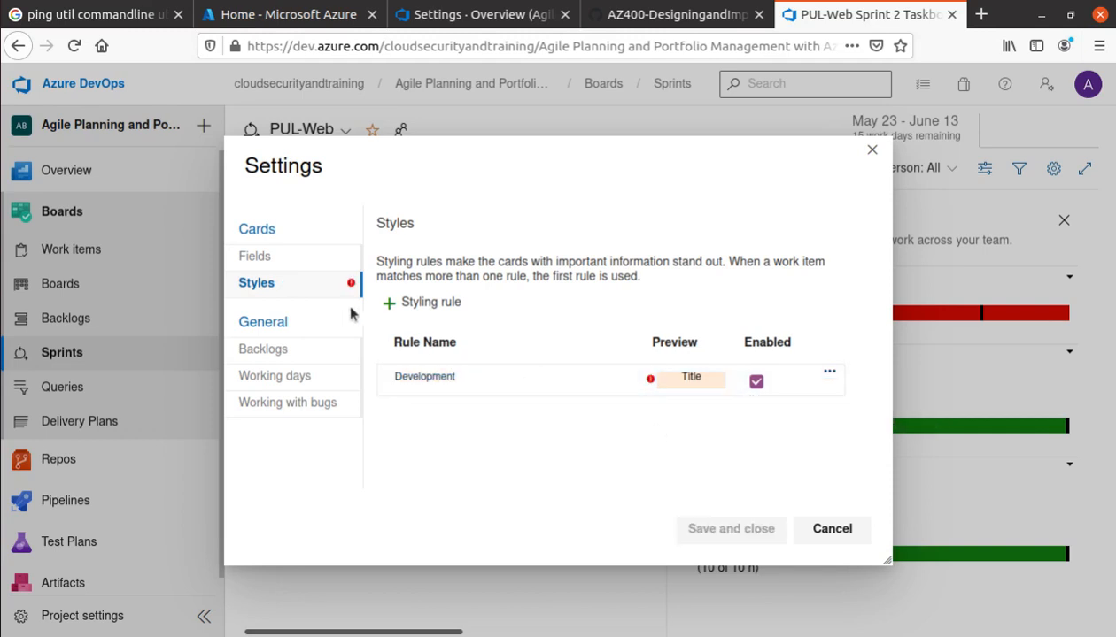
pyautogui.click(428, 379)
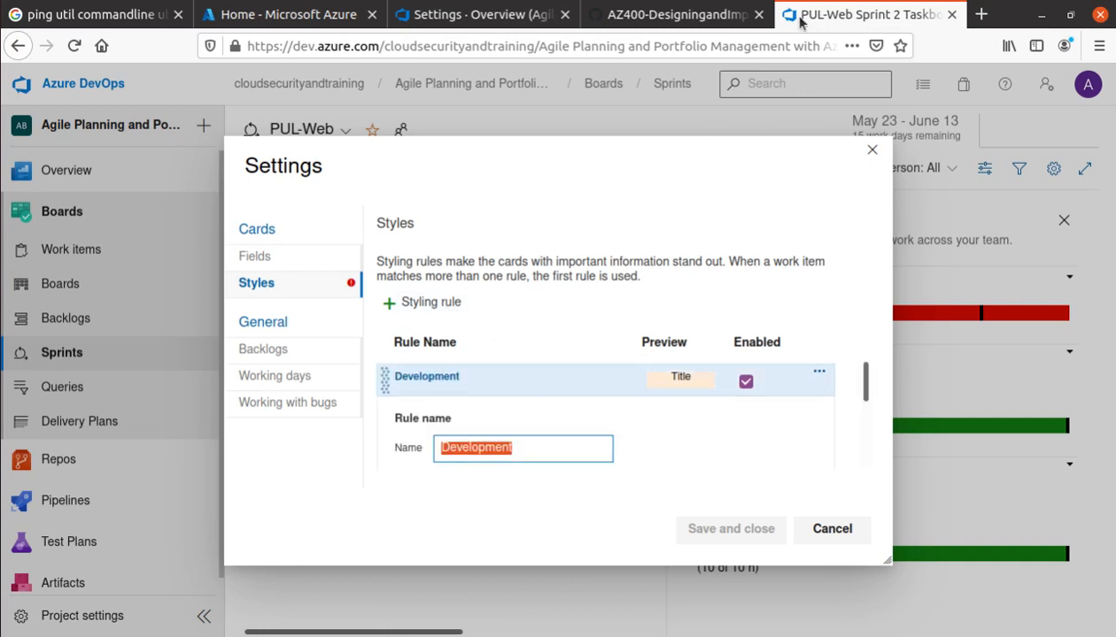
# Recheck lab step 14 and discard the unsaved Development styling rule by closing the taskboard settings
pyautogui.click(661, 13)
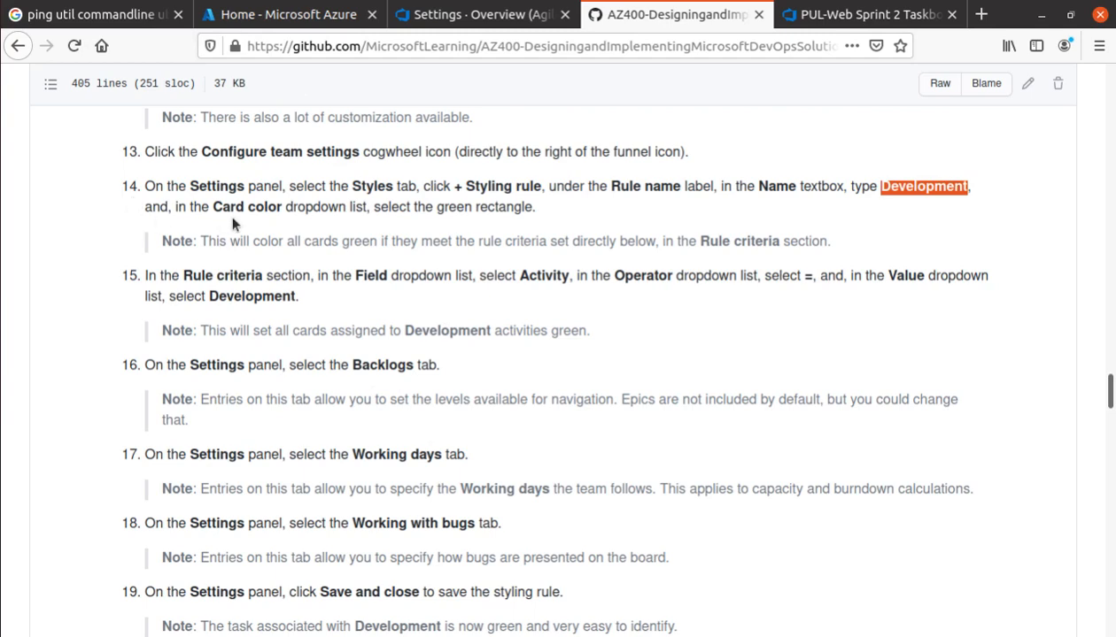
pyautogui.click(859, 22)
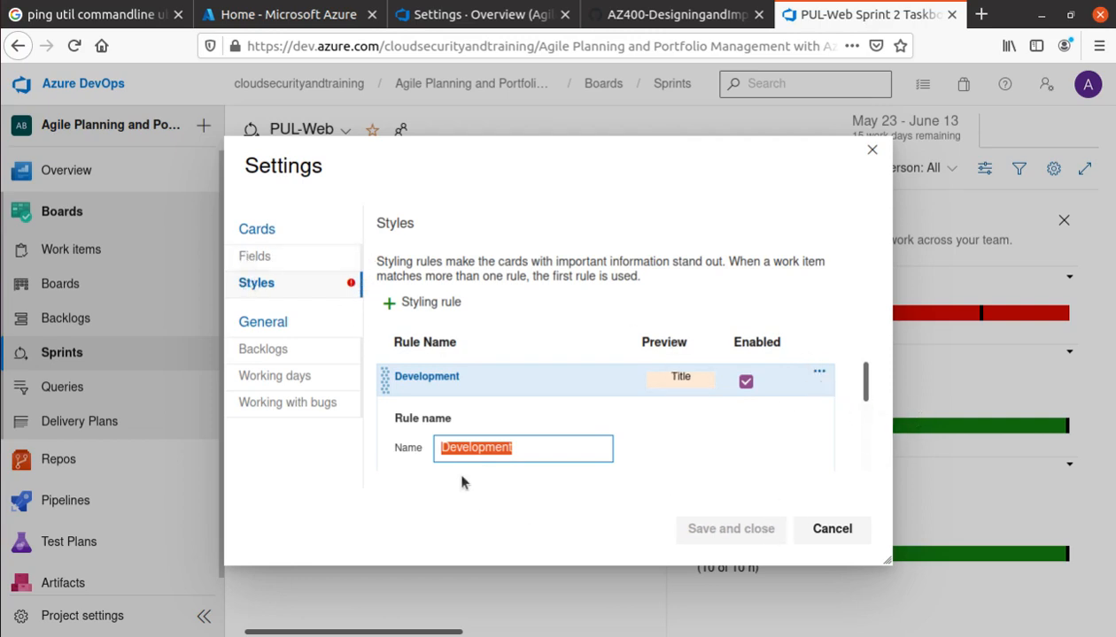
pyautogui.click(540, 378)
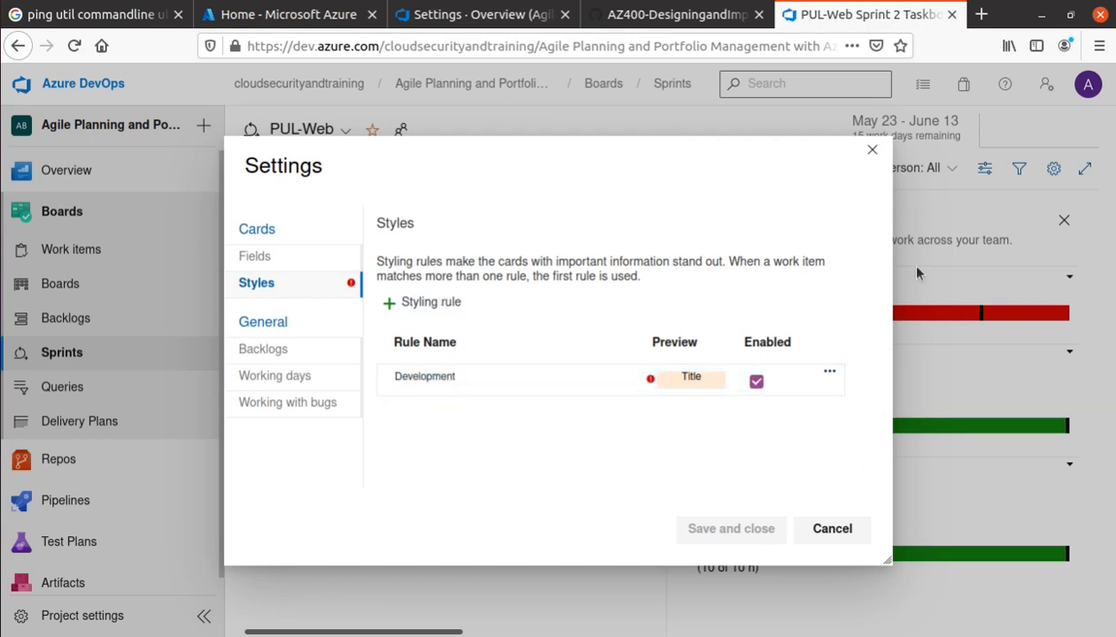
pyautogui.click(871, 150)
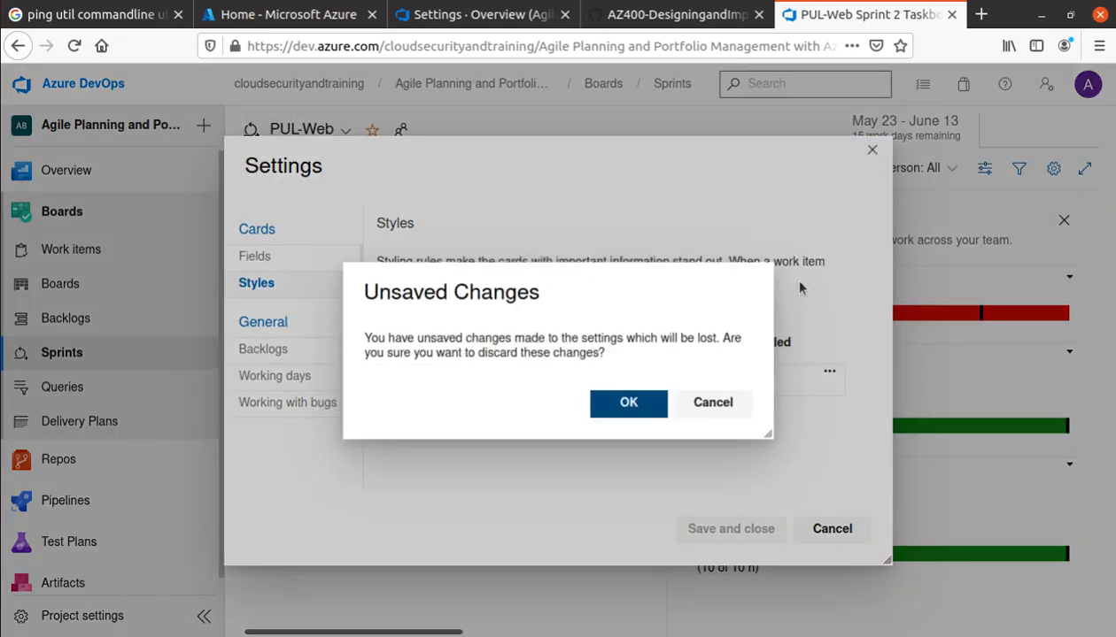
pyautogui.click(630, 402)
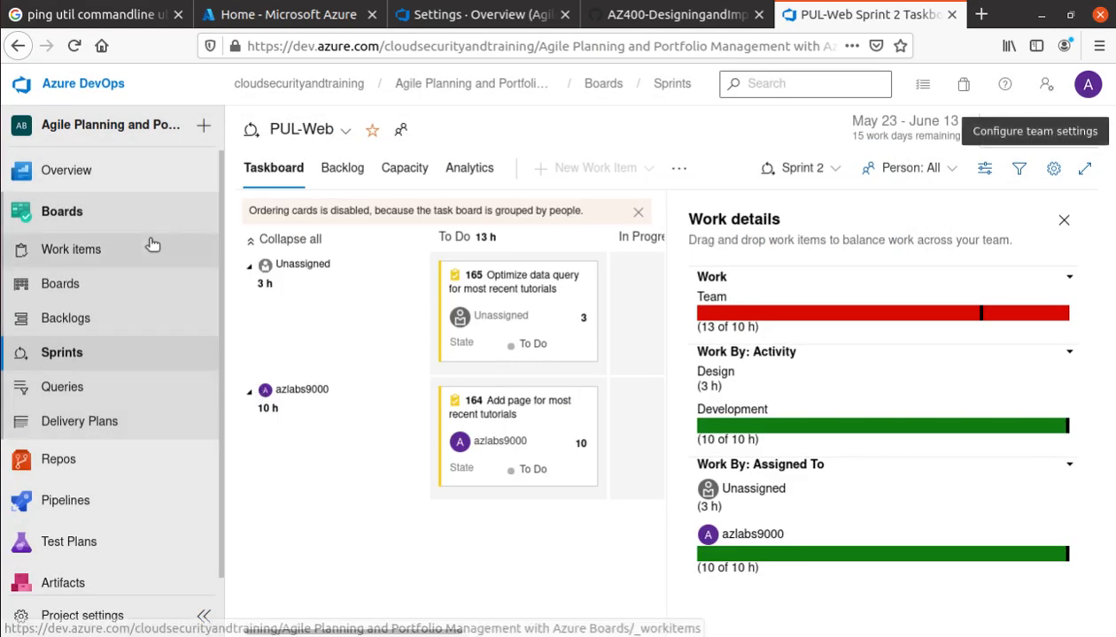
# Reopen the taskboard's card styles, add a styling rule named Development and try to save it
pyautogui.click(1053, 173)
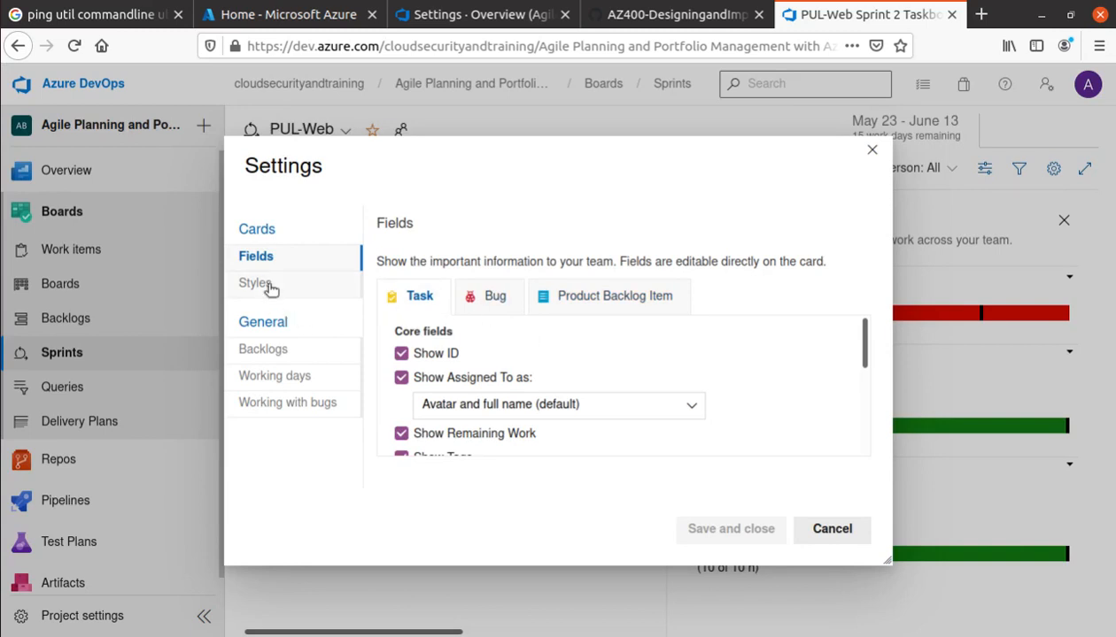
pyautogui.click(267, 283)
pyautogui.click(433, 303)
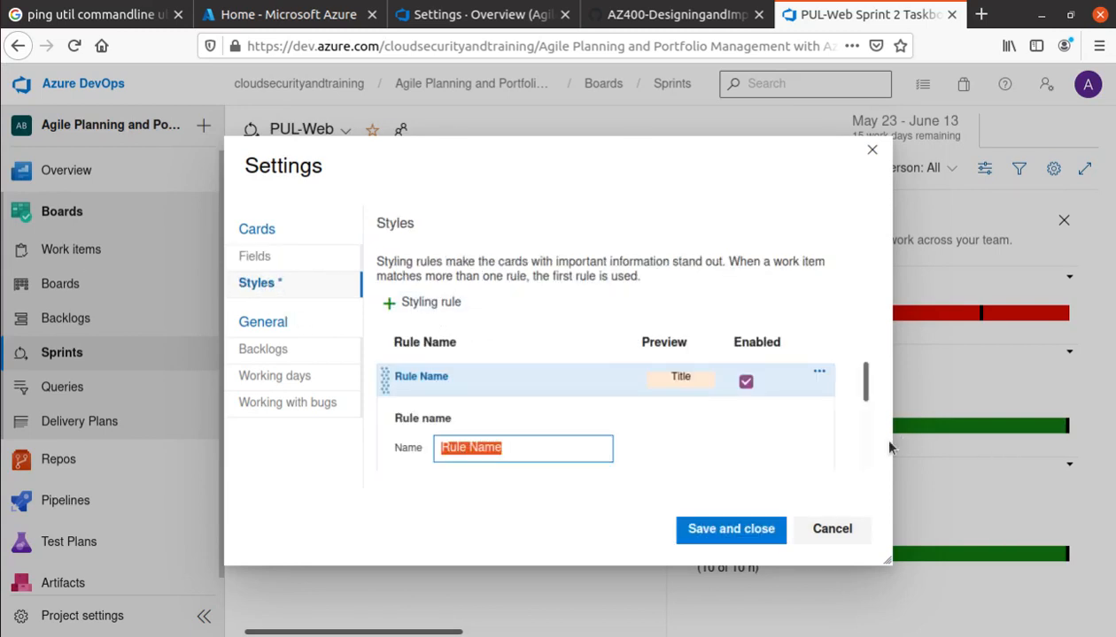
pyautogui.moveTo(887, 444); pyautogui.dragTo(1106, 424)
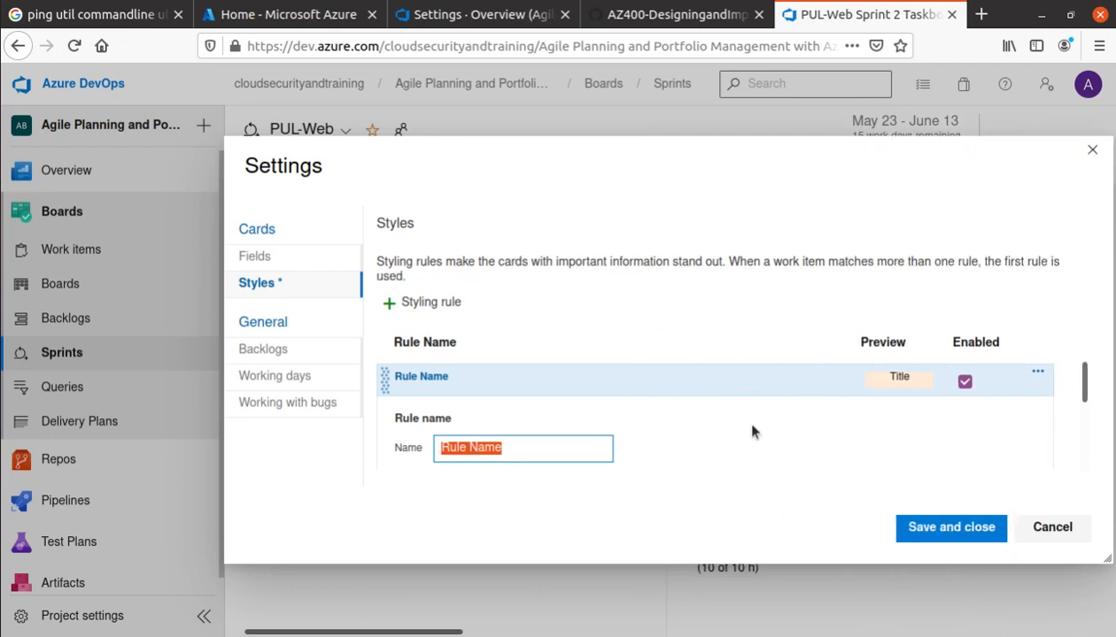
pyautogui.write('Development')
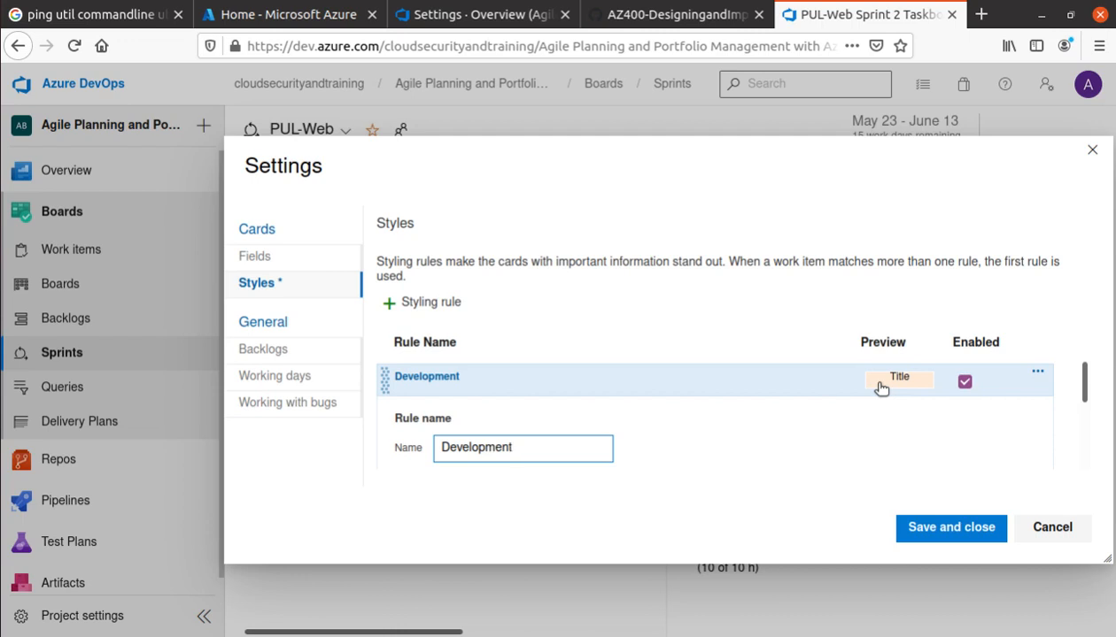
pyautogui.click(956, 527)
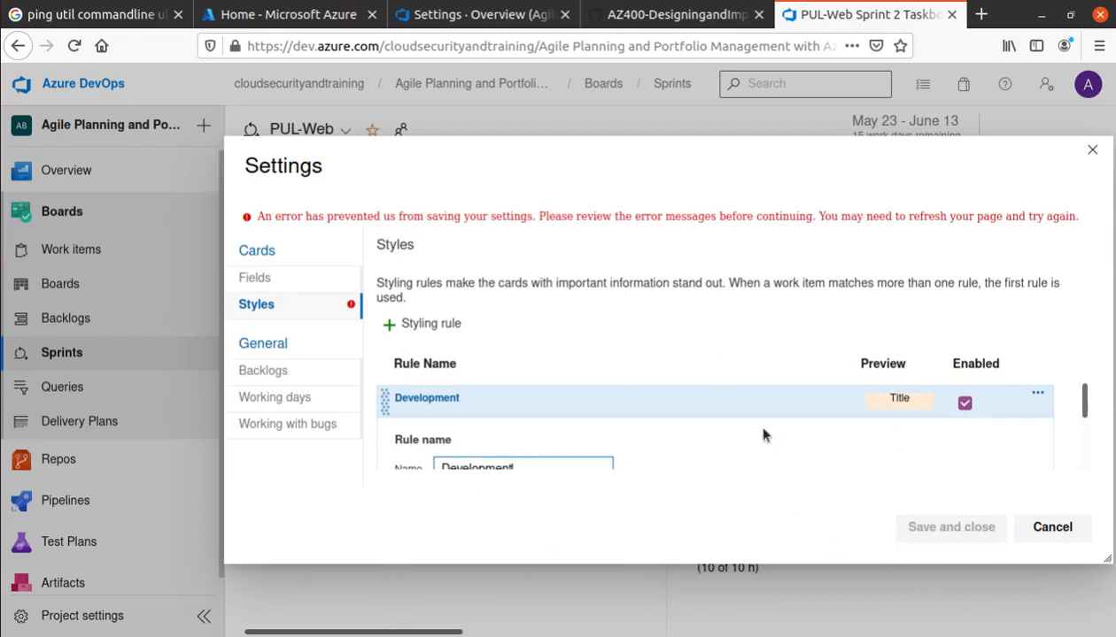
# Move the settings window up and browse the field choices for the Development rule's criteria clause
pyautogui.click(848, 441)
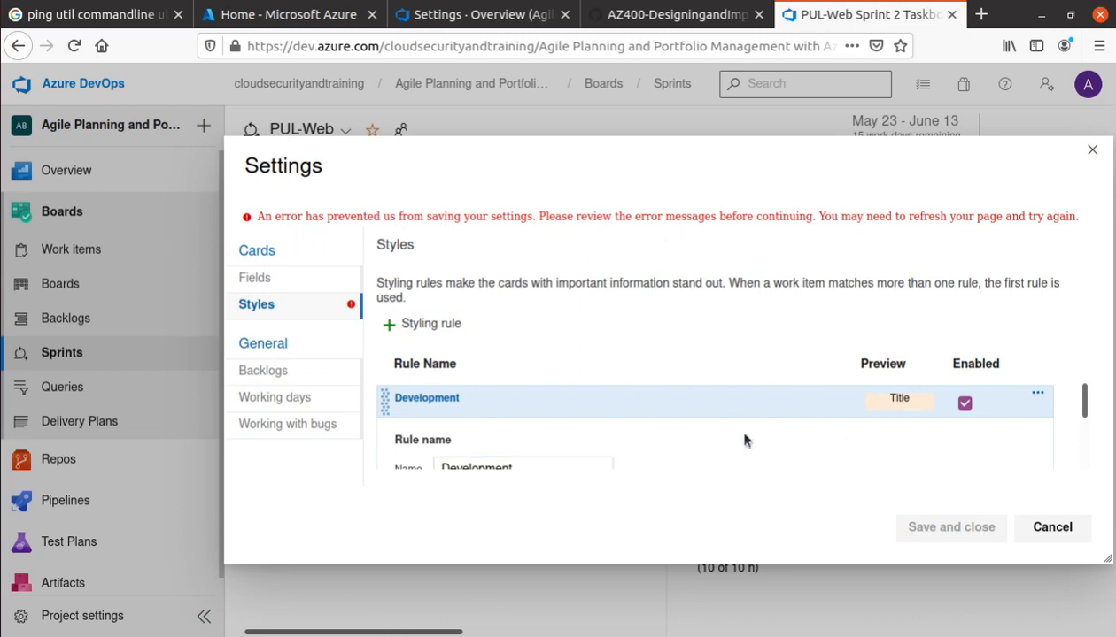
pyautogui.scroll(-5, 745, 441)
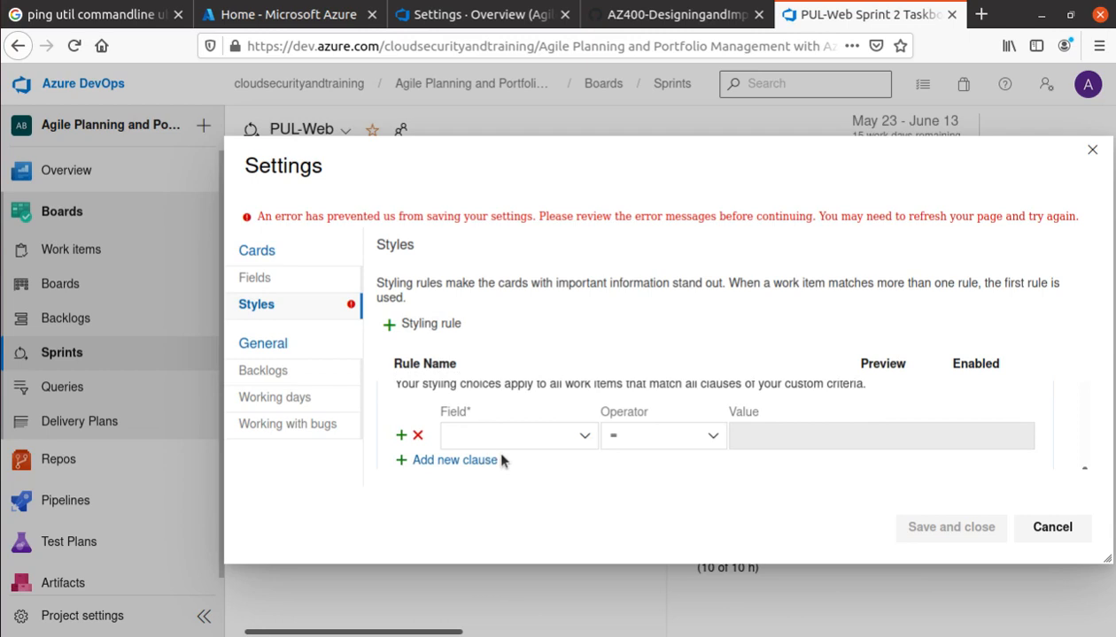
pyautogui.scroll(2, 492, 456)
pyautogui.scroll(-2, 495, 460)
pyautogui.moveTo(861, 146); pyautogui.dragTo(746, 72)
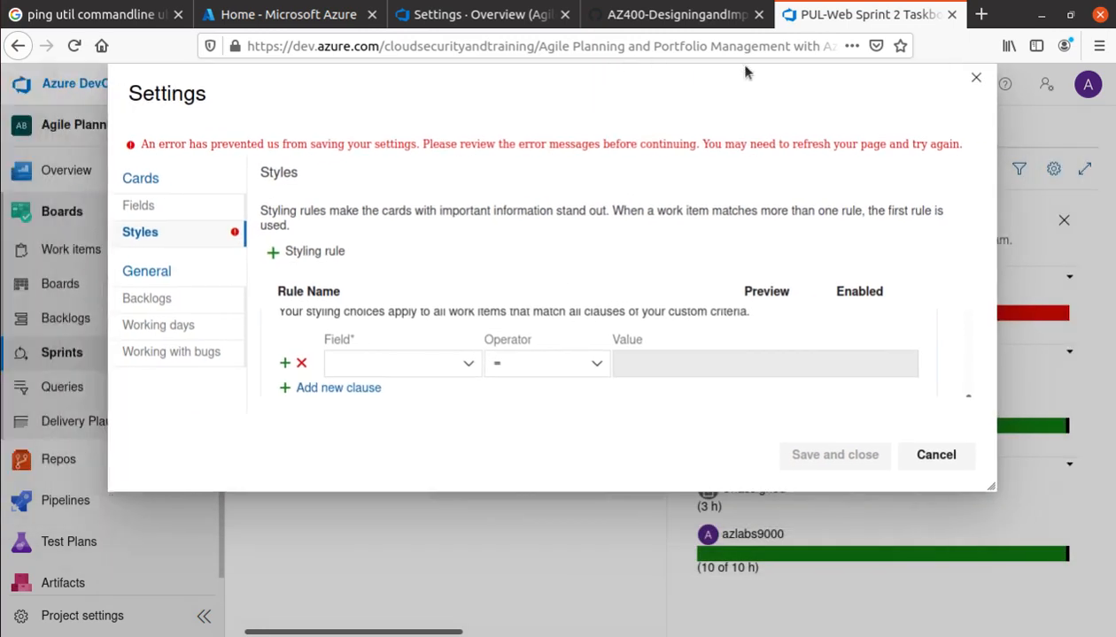
pyautogui.click(481, 366)
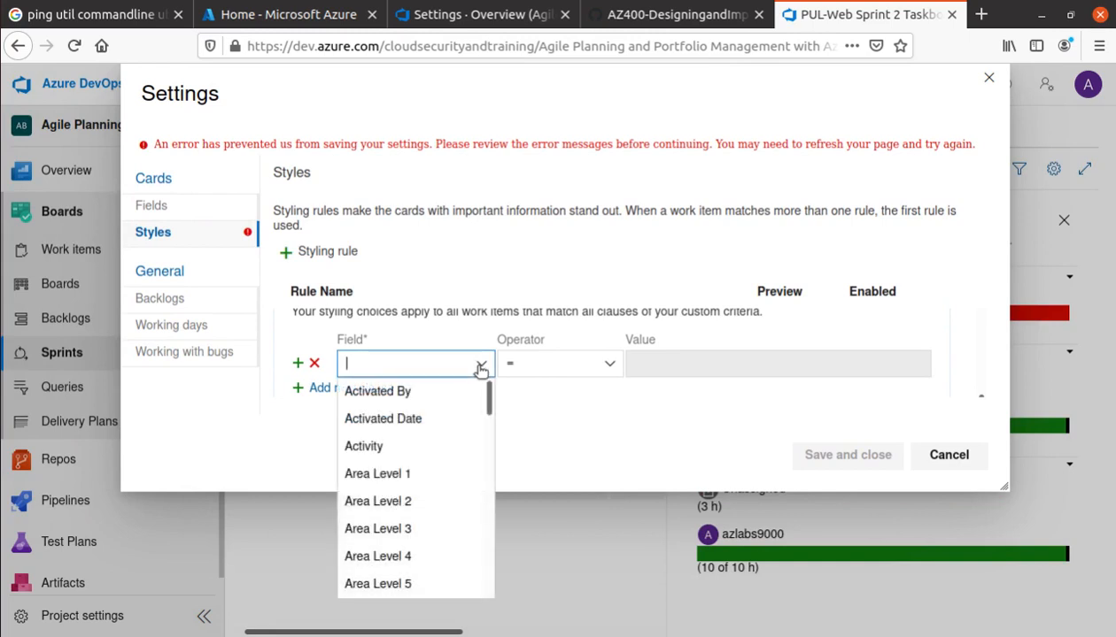
pyautogui.scroll(-4, 440, 470)
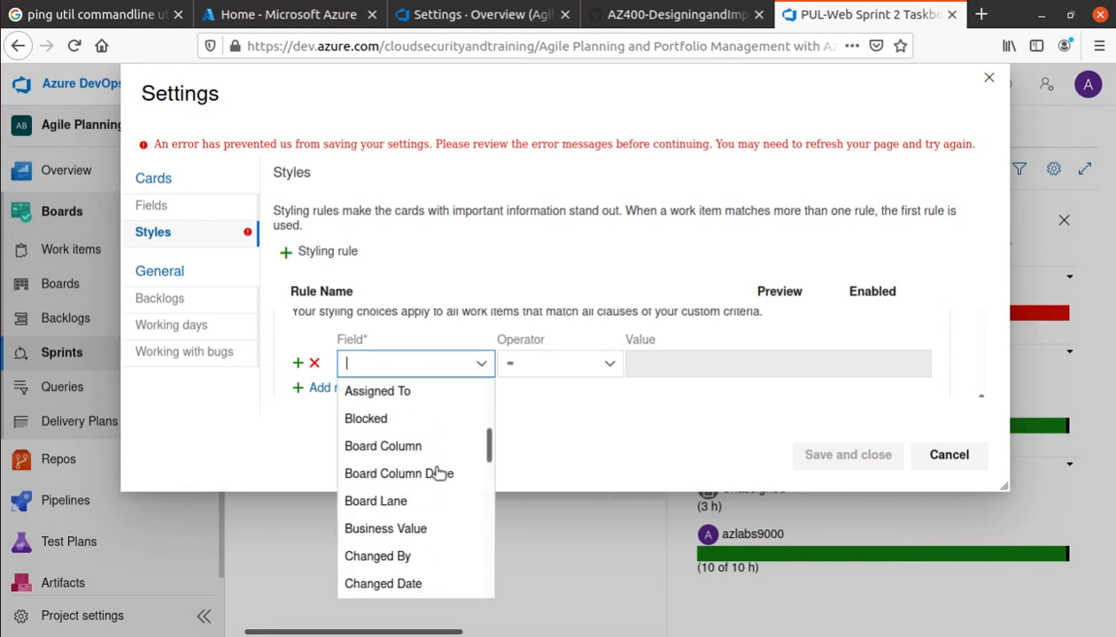
pyautogui.scroll(-3, 416, 545)
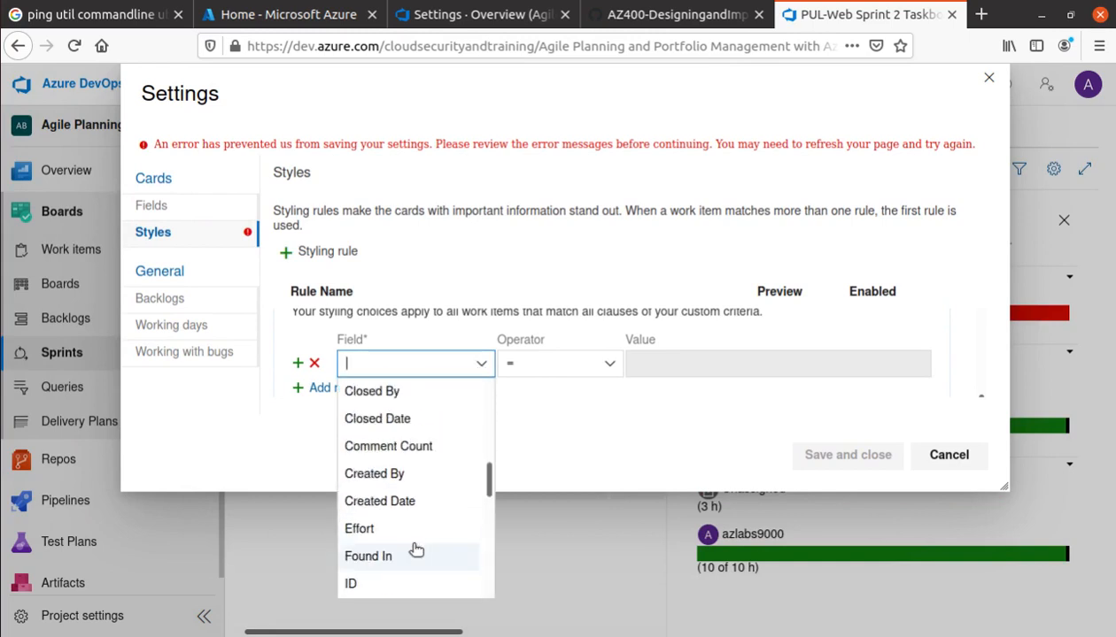
pyautogui.scroll(-10, 414, 542)
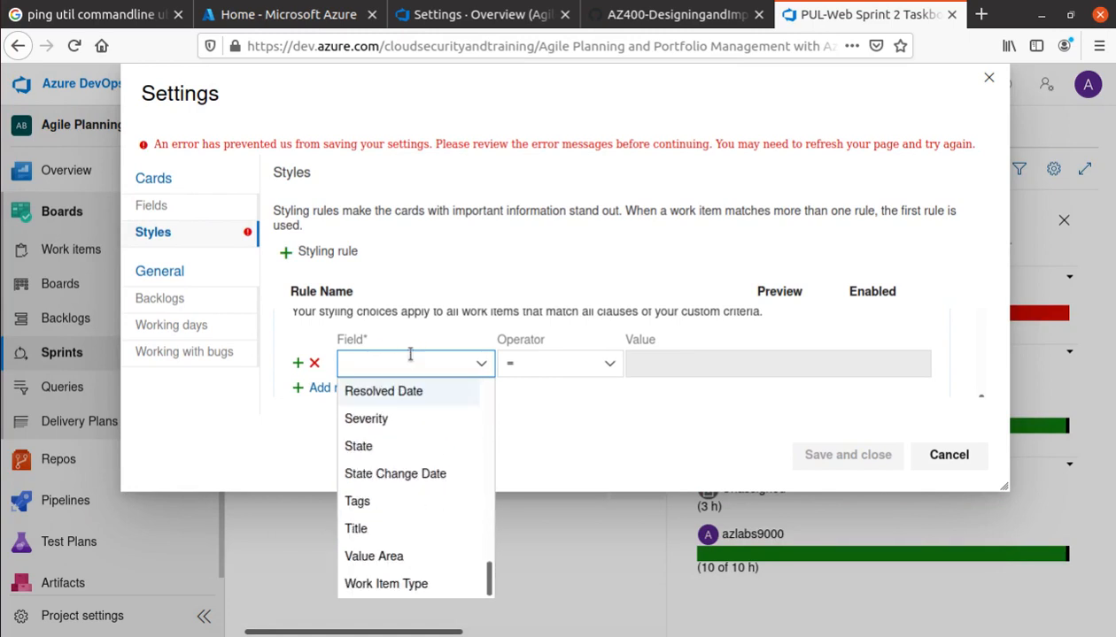
# Try to enter a color field in the criteria clause of the Development rule
pyautogui.write('Comment Count')
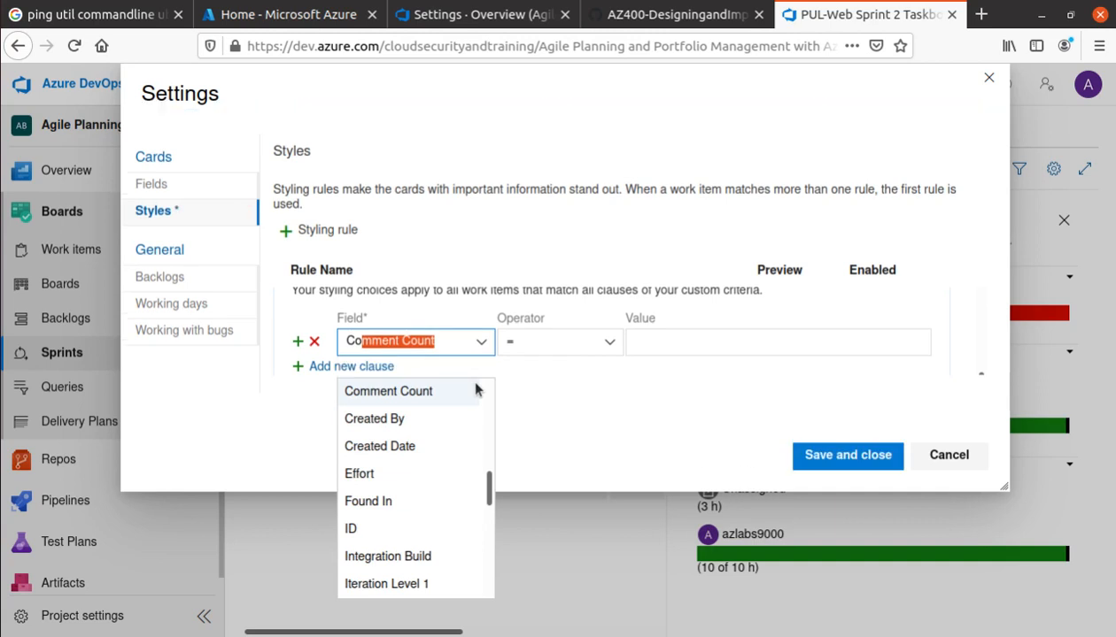
pyautogui.write('l\\\\')
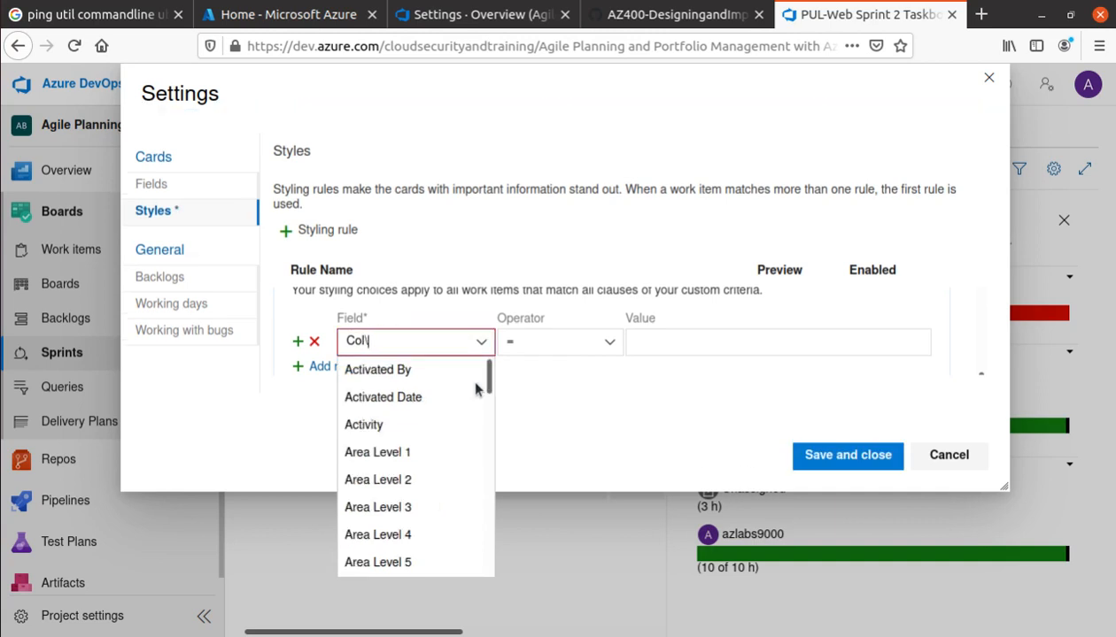
pyautogui.press('BackSpace')
pyautogui.press('BackSpace')
pyautogui.press('BackSpace')
pyautogui.write('or')
pyautogui.click(575, 461)
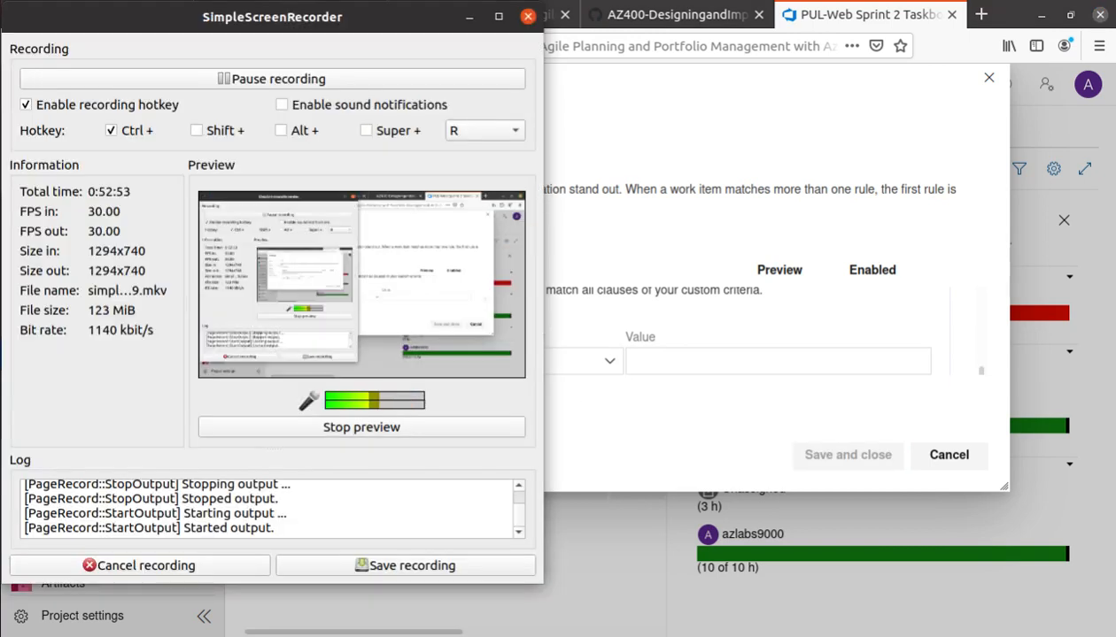
pyautogui.click(262, 79)
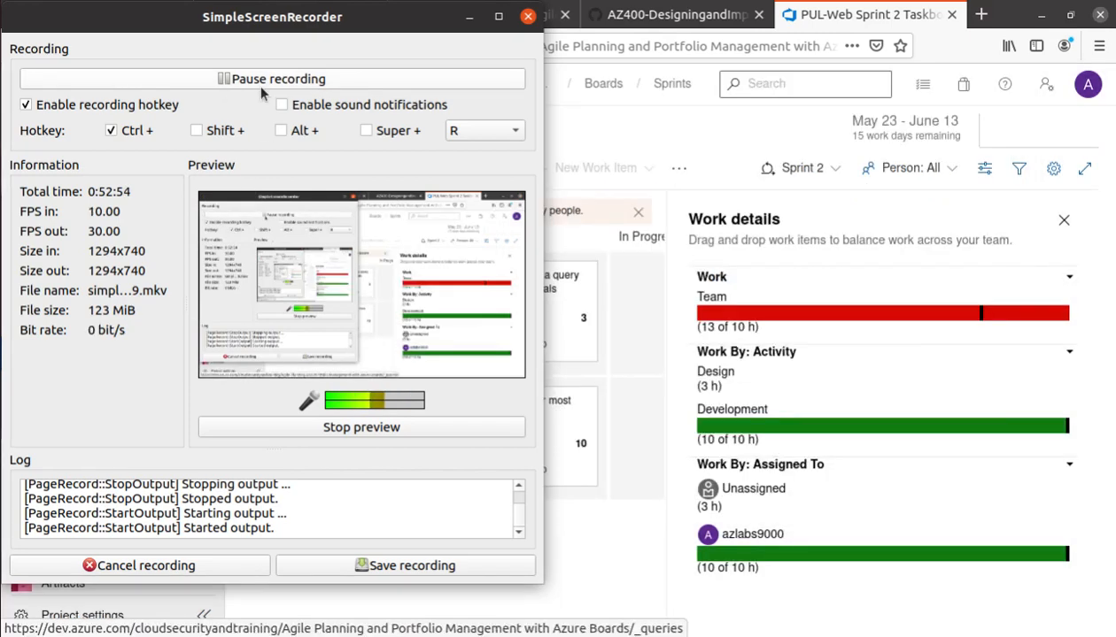
pyautogui.click(469, 16)
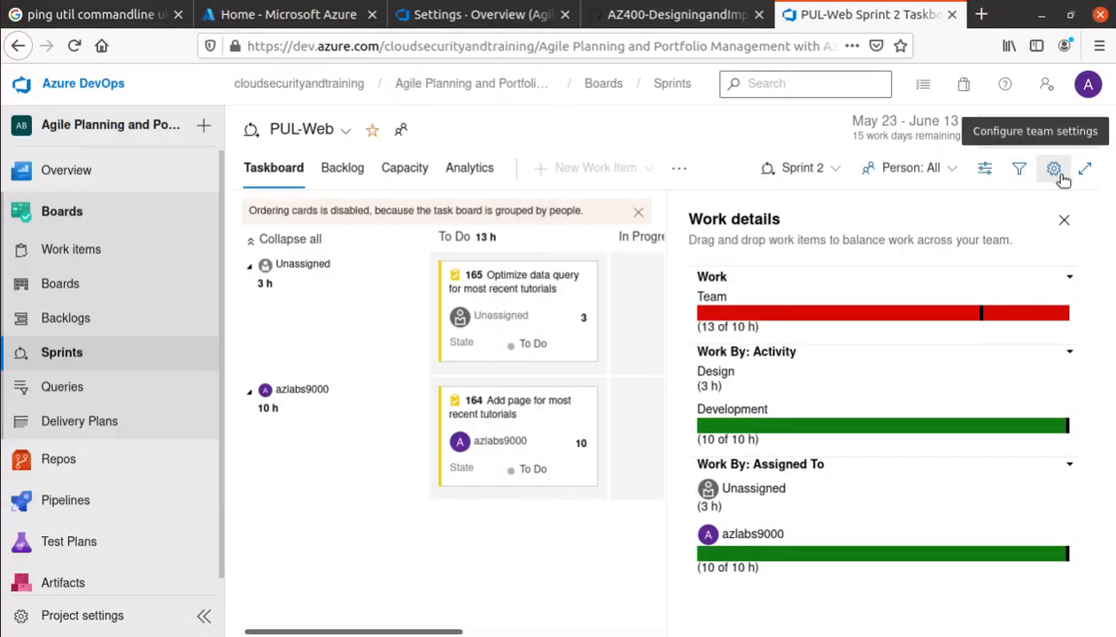
# Add a styling rule named Development to the taskboard's card styles and set its card color to green
pyautogui.click(1054, 169)
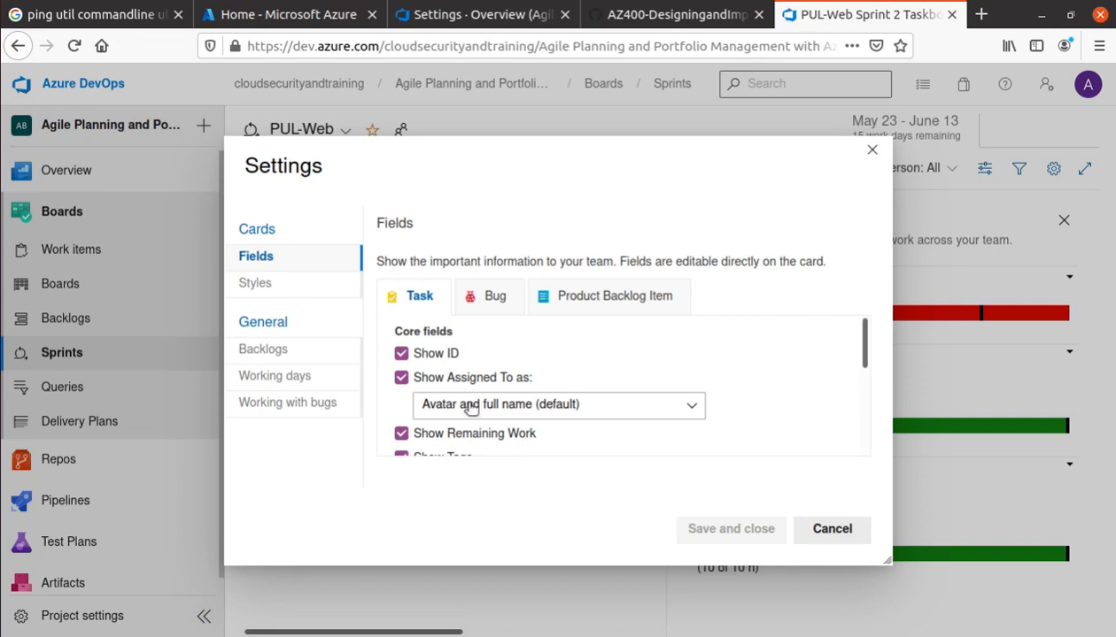
pyautogui.click(257, 284)
pyautogui.click(436, 302)
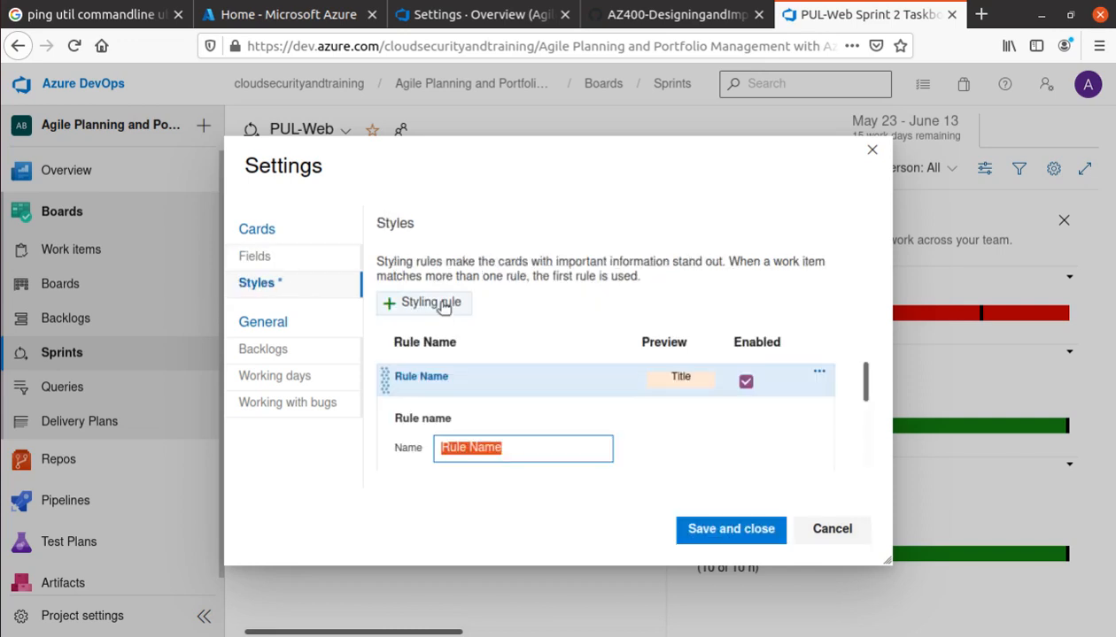
pyautogui.write('Development')
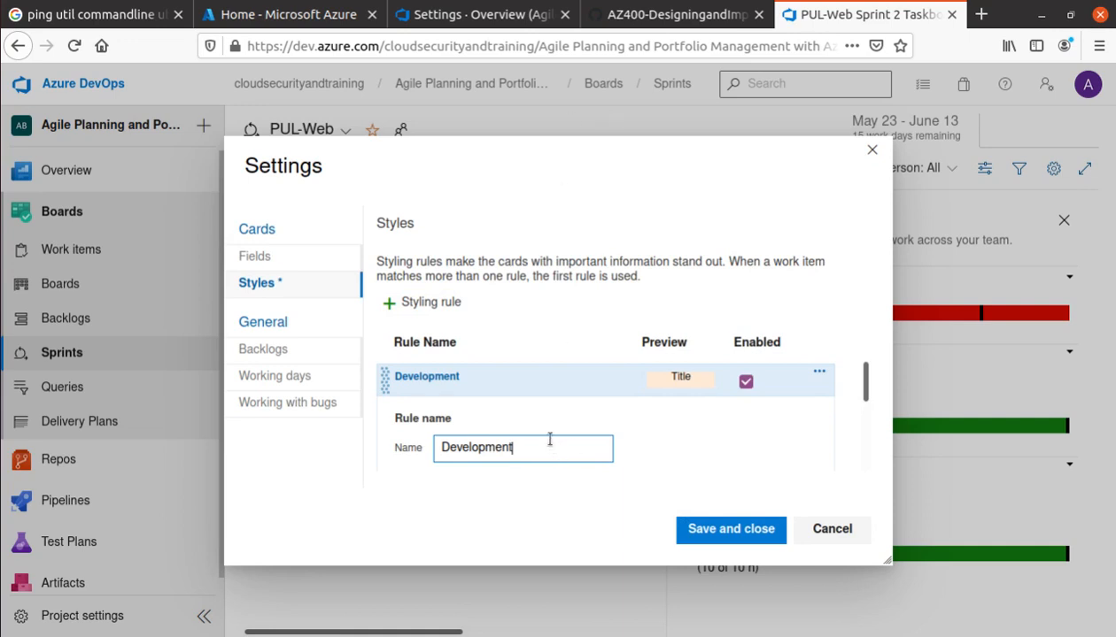
pyautogui.scroll(-1, 548, 440)
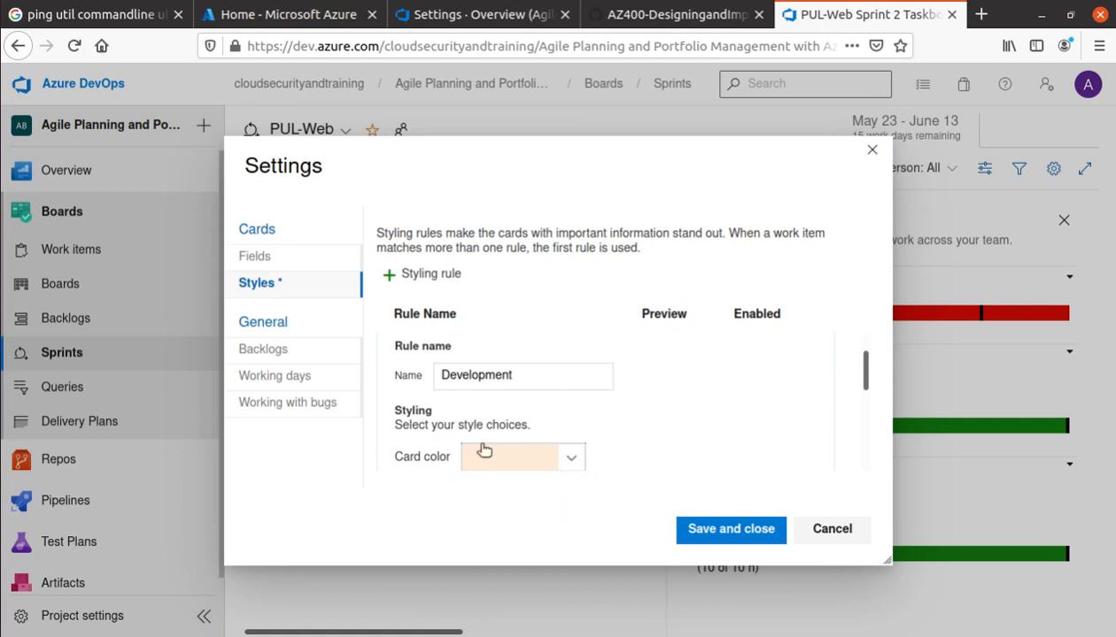
pyautogui.click(570, 460)
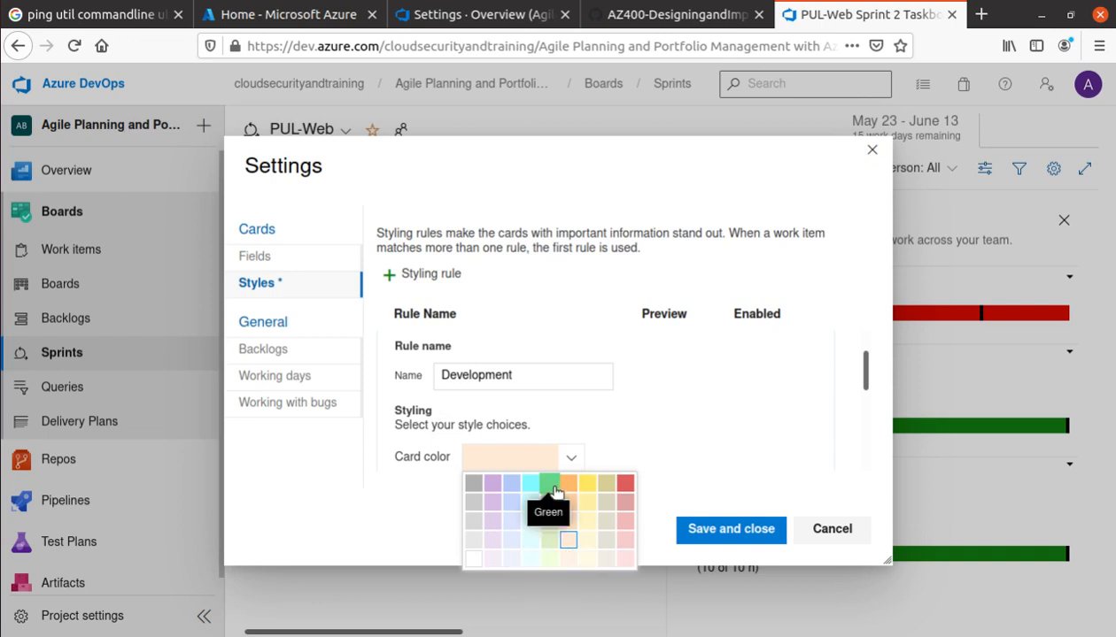
pyautogui.click(549, 485)
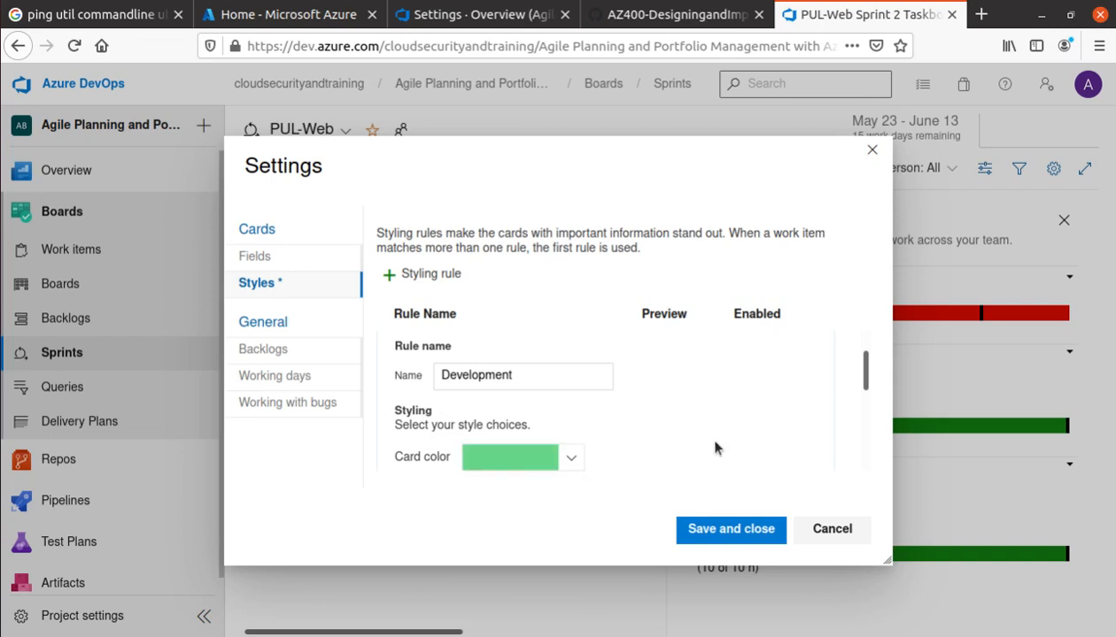
# Check lab step 14 again and try to save the settings with the green Development rule
pyautogui.click(674, 14)
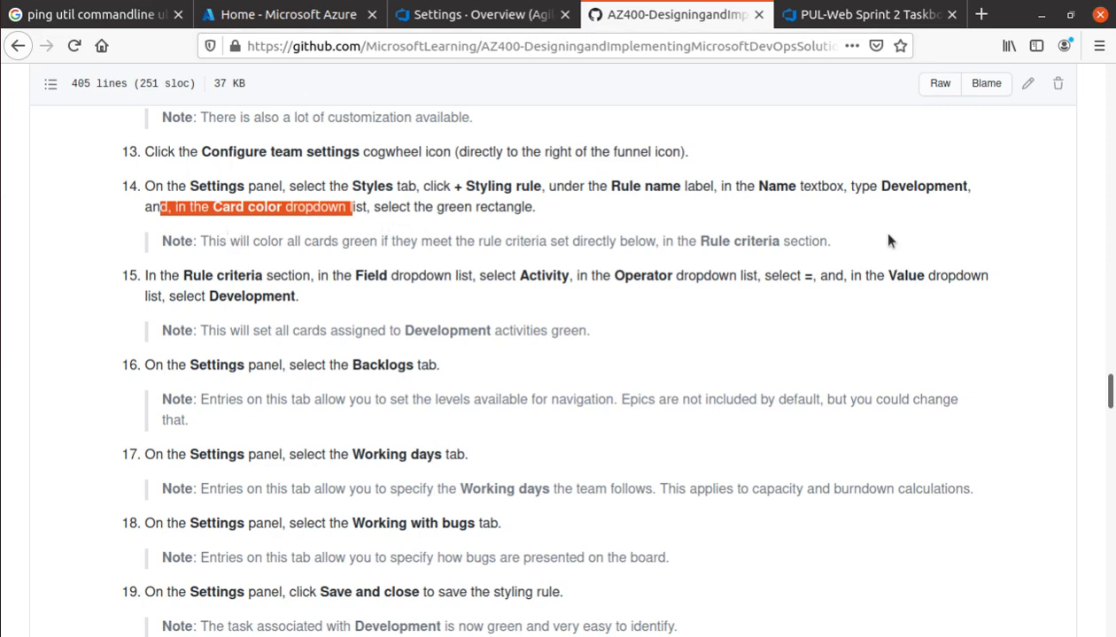
pyautogui.click(890, 17)
pyautogui.click(733, 530)
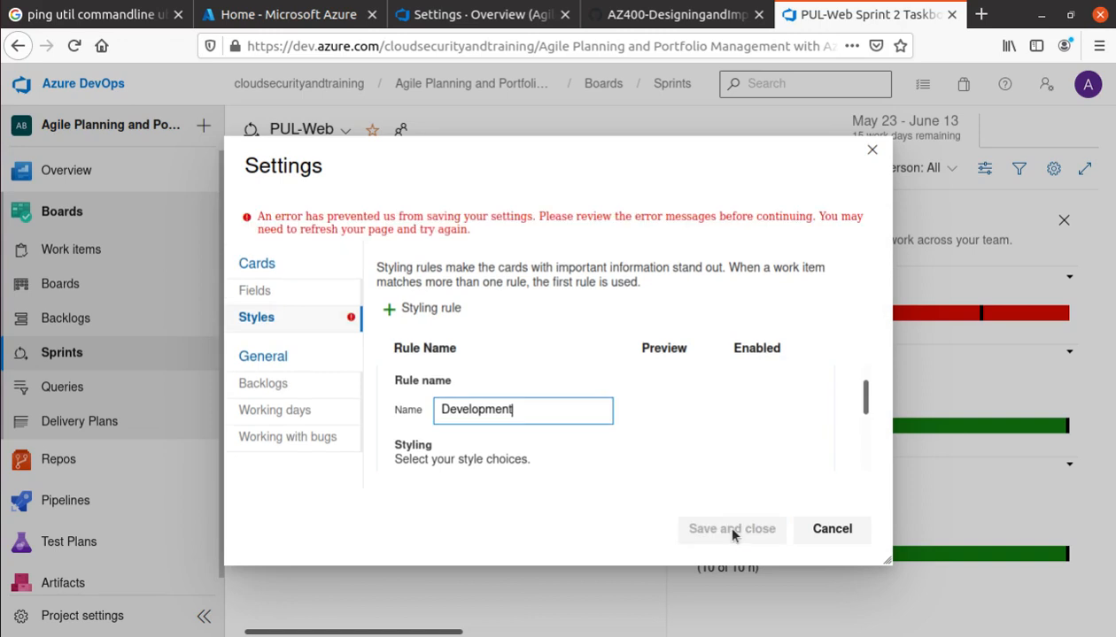
# Review the Development rule's styling and criteria sections, and compare them with lab steps 14 and 15, highlighting the green rectangle instruction
pyautogui.scroll(-2, 540, 403)
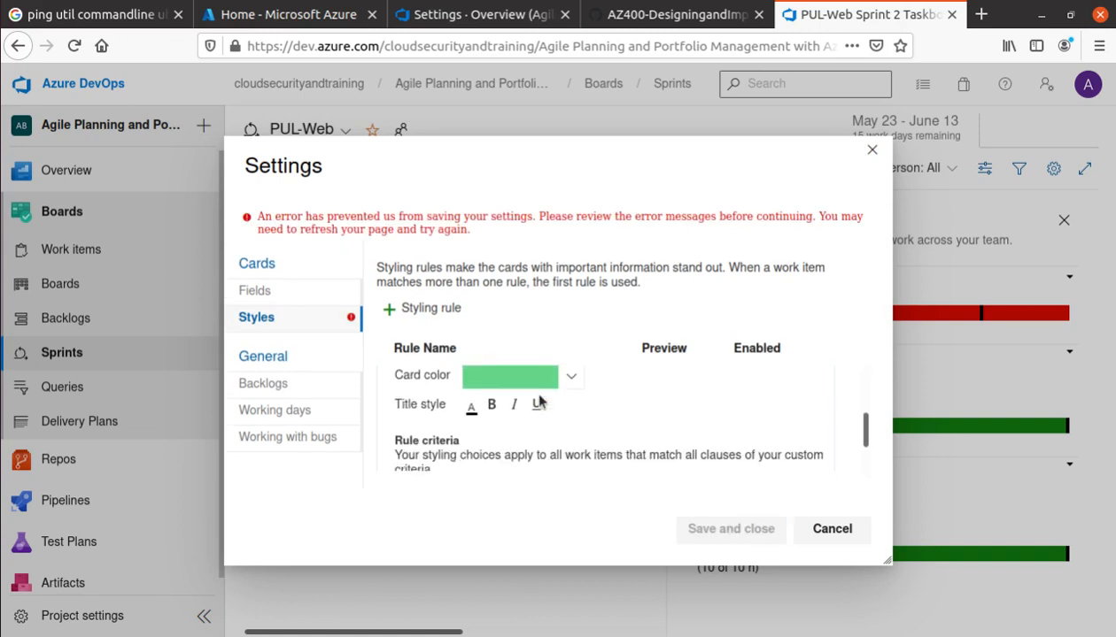
pyautogui.scroll(-2, 540, 403)
pyautogui.scroll(2, 540, 402)
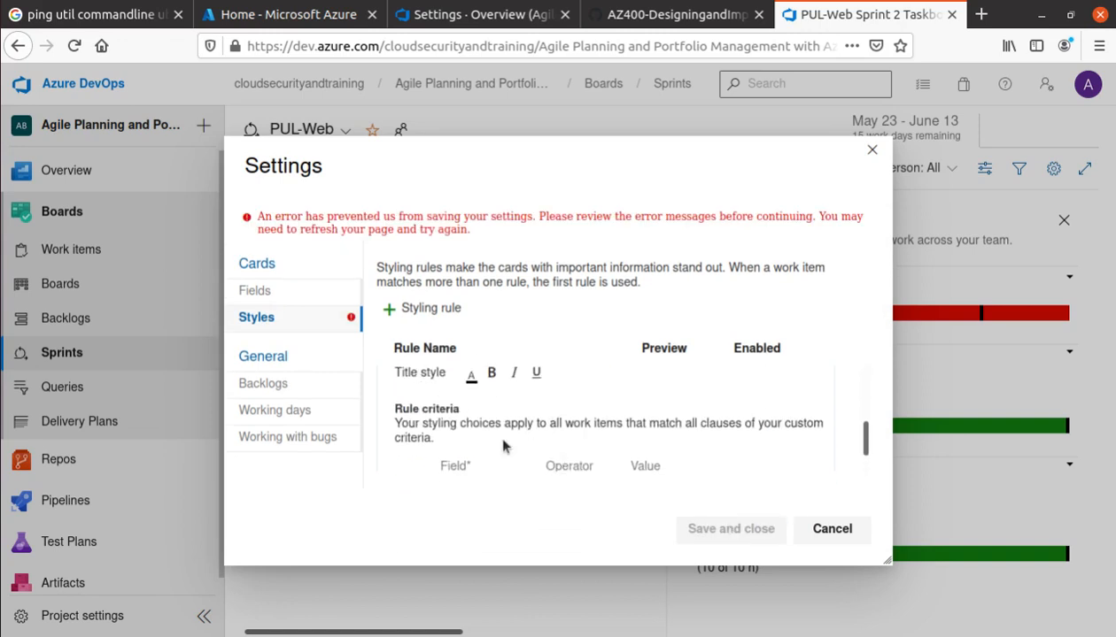
pyautogui.scroll(3, 518, 416)
pyautogui.scroll(-2, 516, 442)
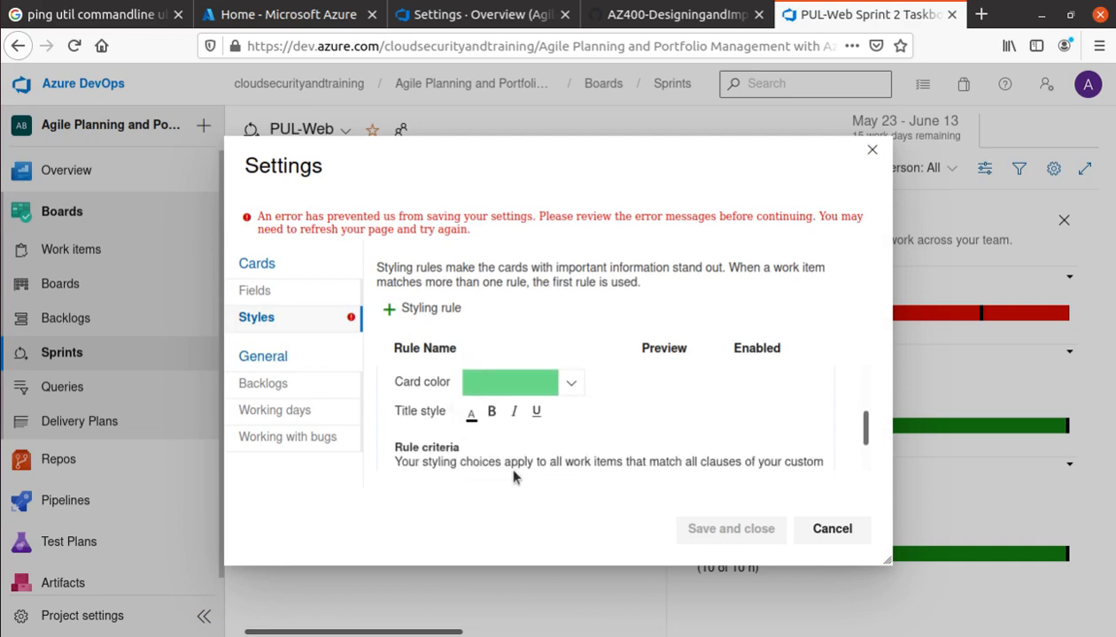
pyautogui.click(673, 15)
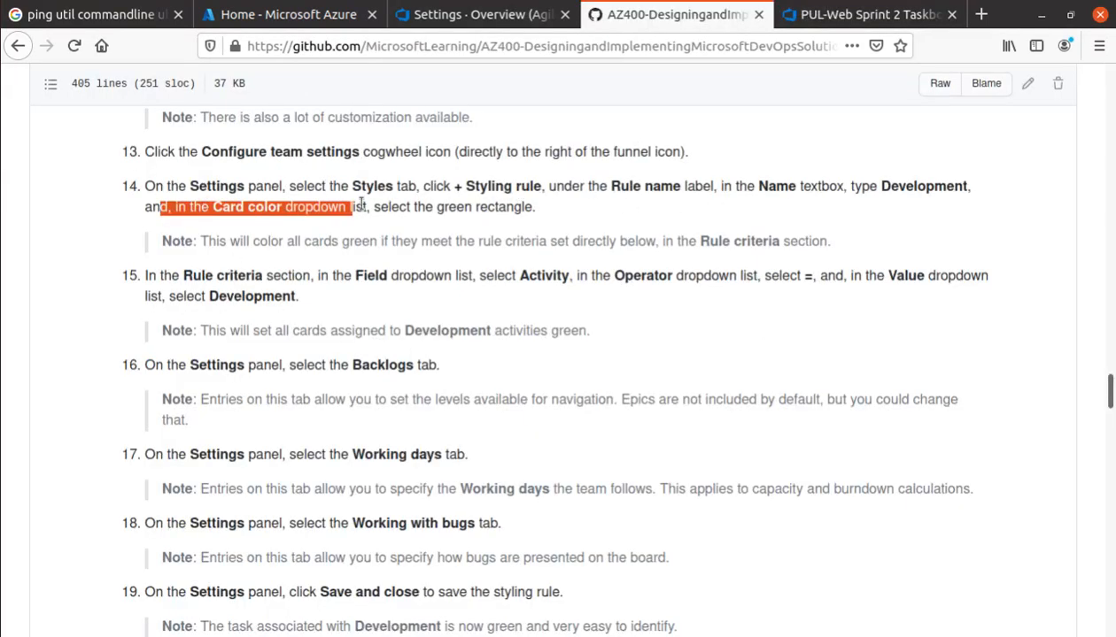
pyautogui.moveTo(374, 208); pyautogui.dragTo(546, 211)
pyautogui.scroll(-2, 99, 178)
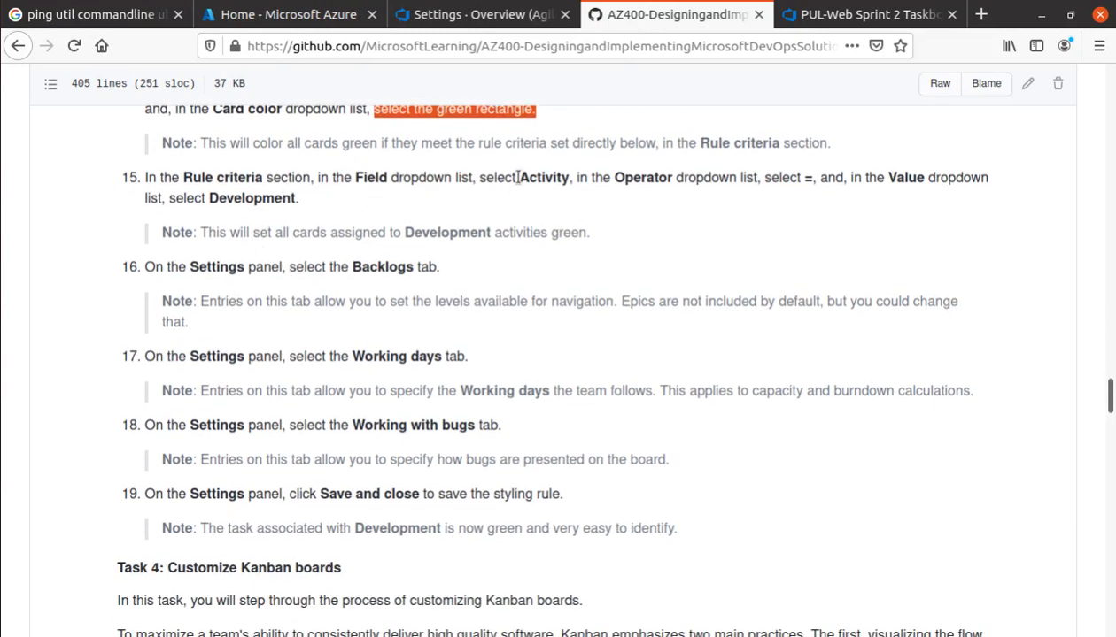
# Set the Development rule's criteria clause to Activity = Development, as described in lab step 15
pyautogui.moveTo(518, 177); pyautogui.dragTo(573, 178)
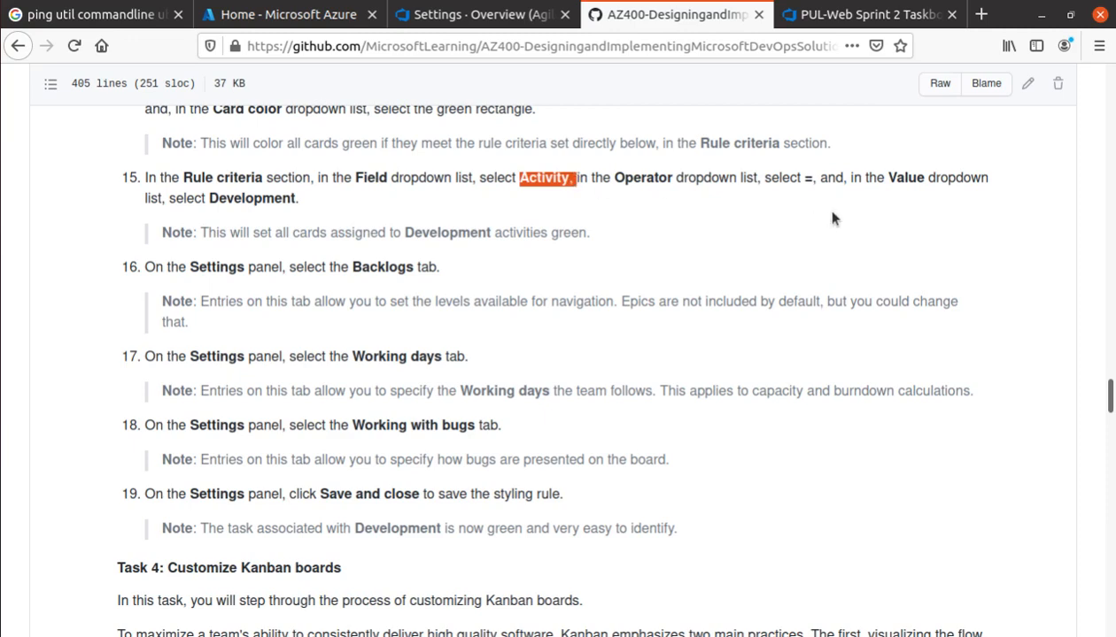
pyautogui.click(868, 14)
pyautogui.scroll(-2, 459, 387)
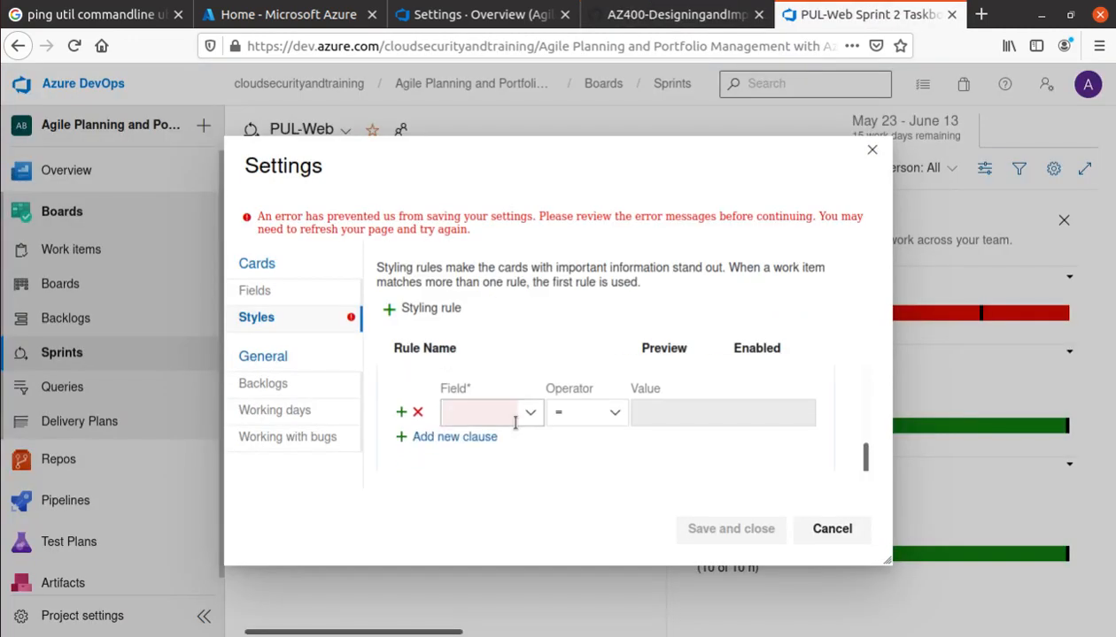
pyautogui.click(532, 414)
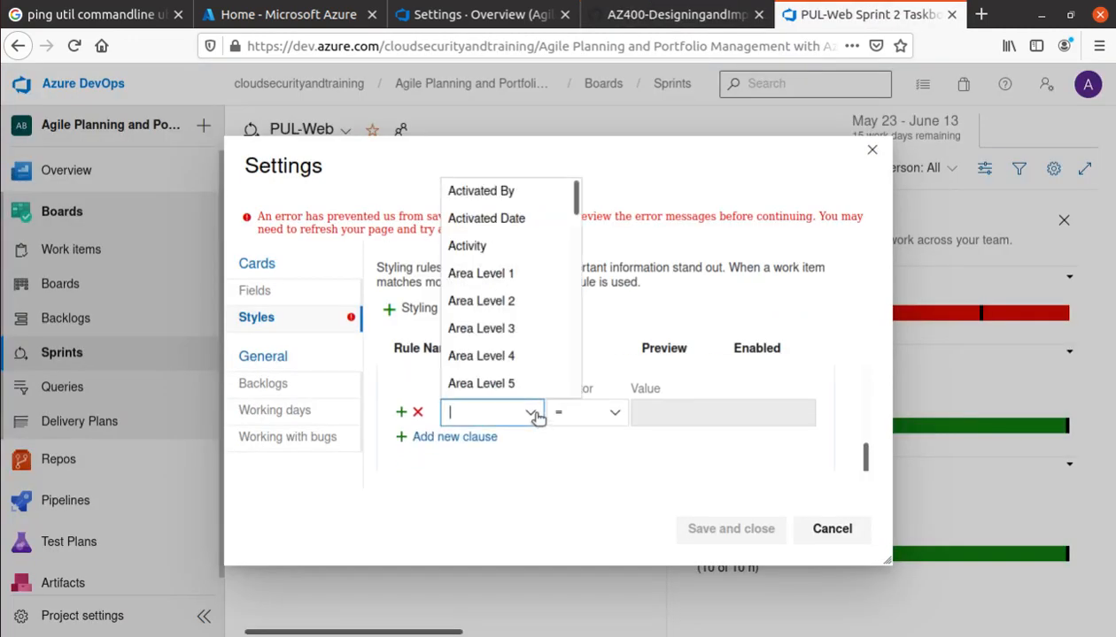
pyautogui.click(469, 245)
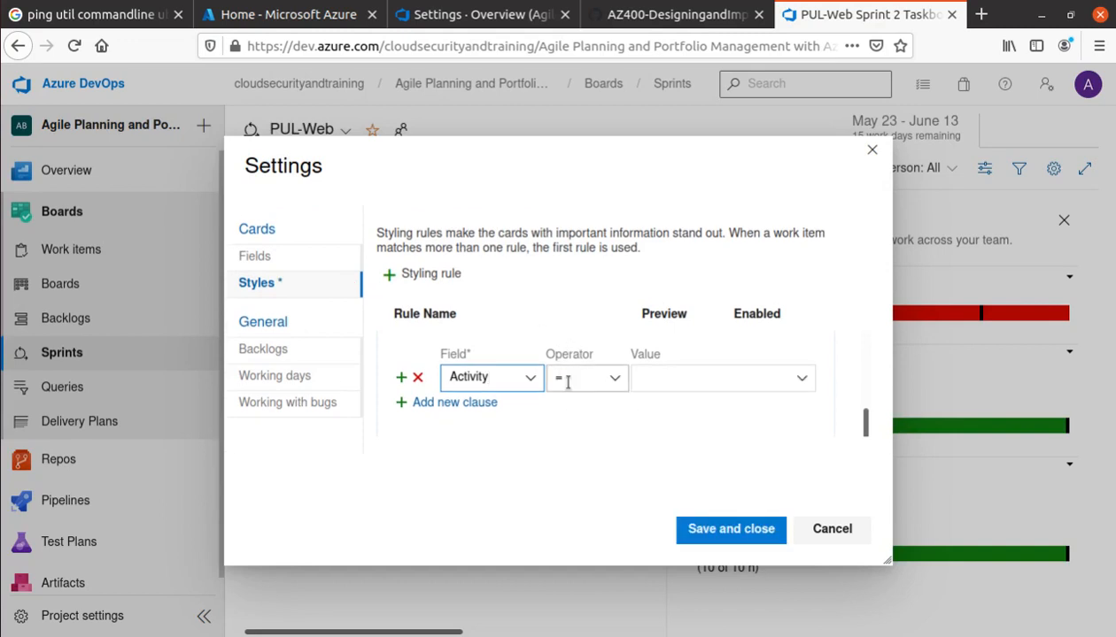
pyautogui.click(802, 379)
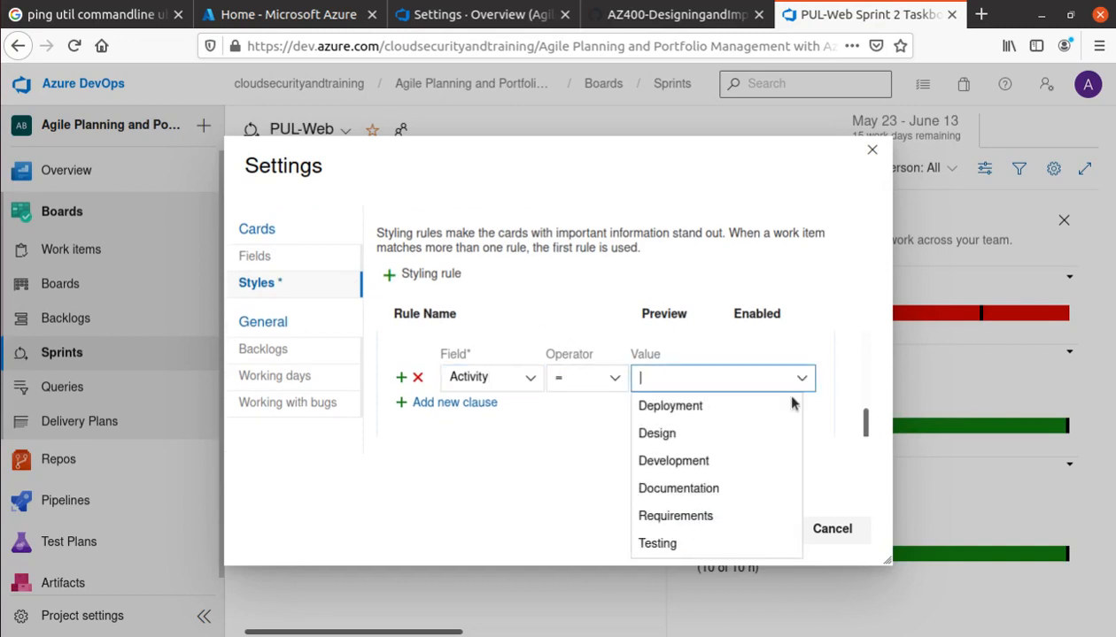
pyautogui.click(673, 460)
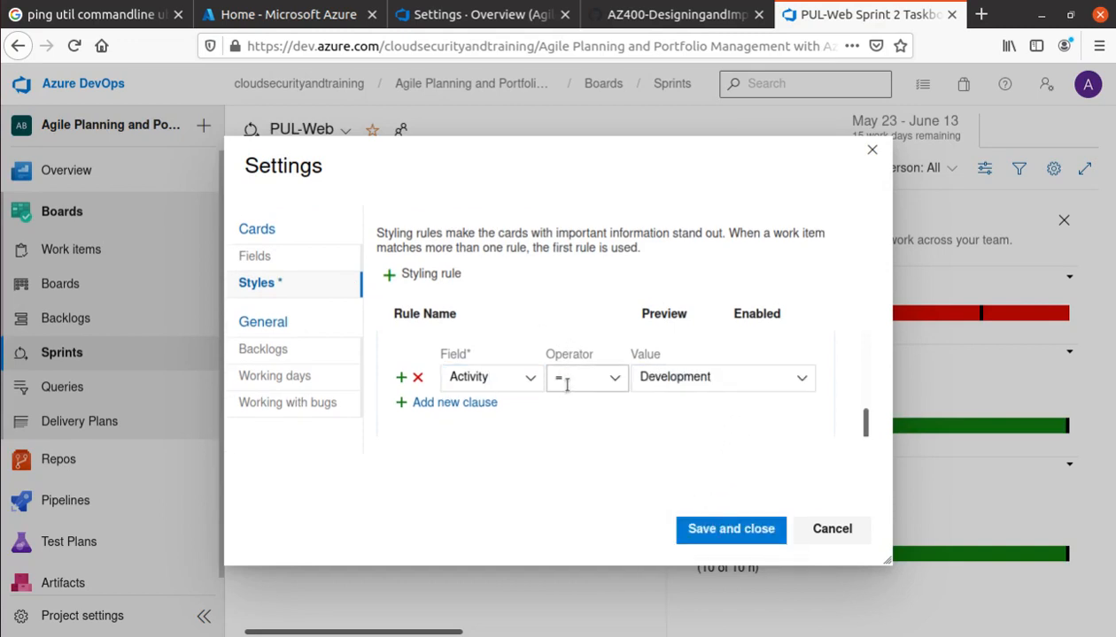
# Recheck lab step 15 and its note, then save the taskboard settings with the Development styling rule
pyautogui.click(690, 15)
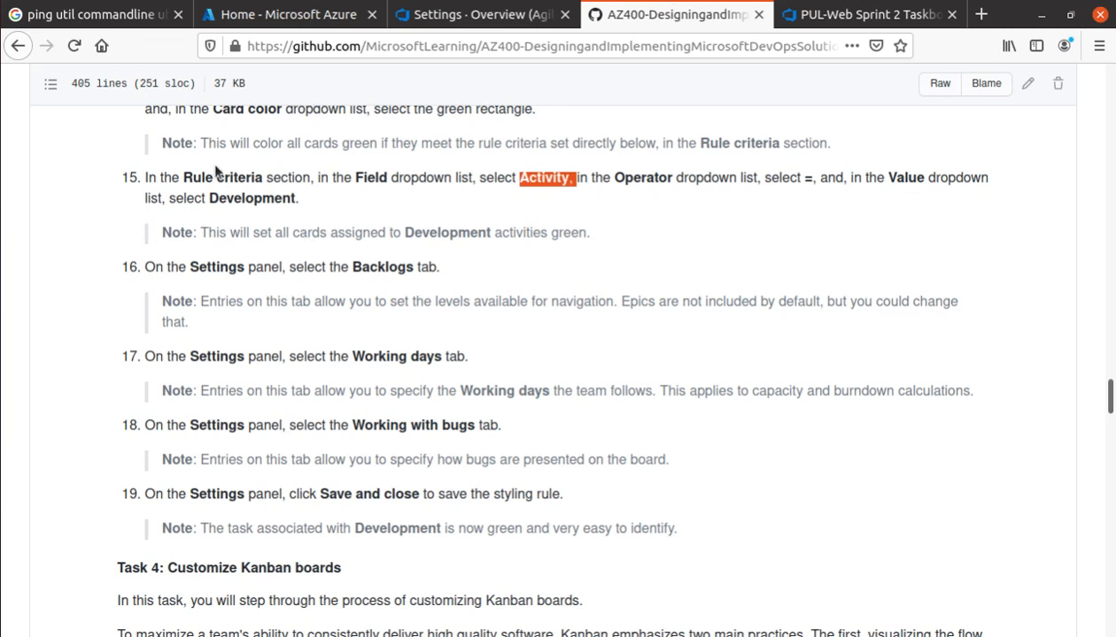
pyautogui.moveTo(591, 241); pyautogui.dragTo(129, 178)
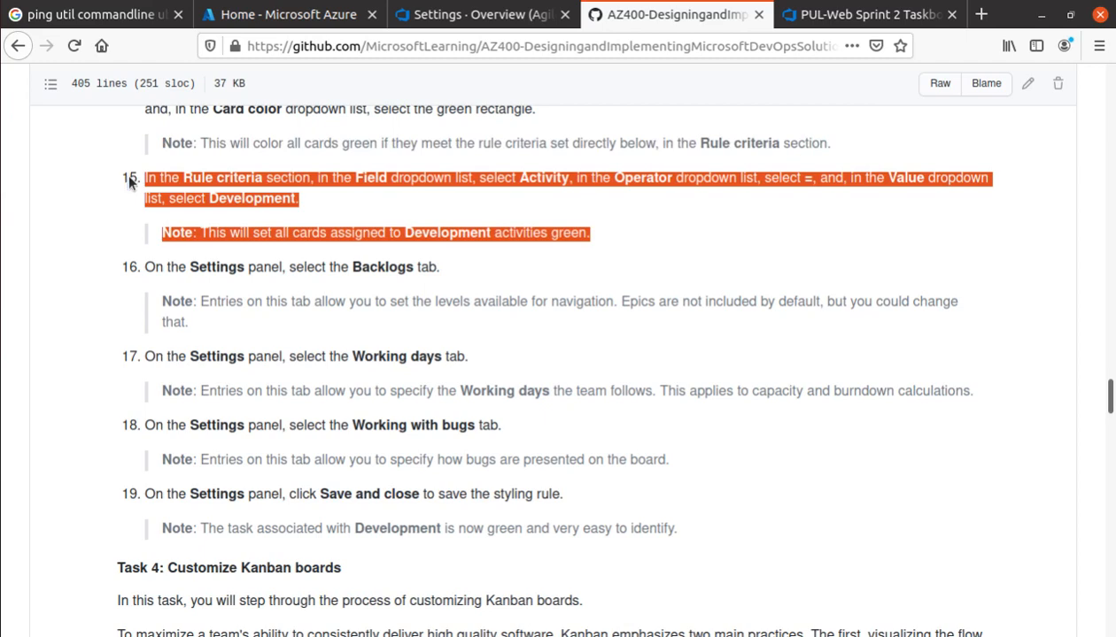
pyautogui.click(847, 22)
pyautogui.click(708, 545)
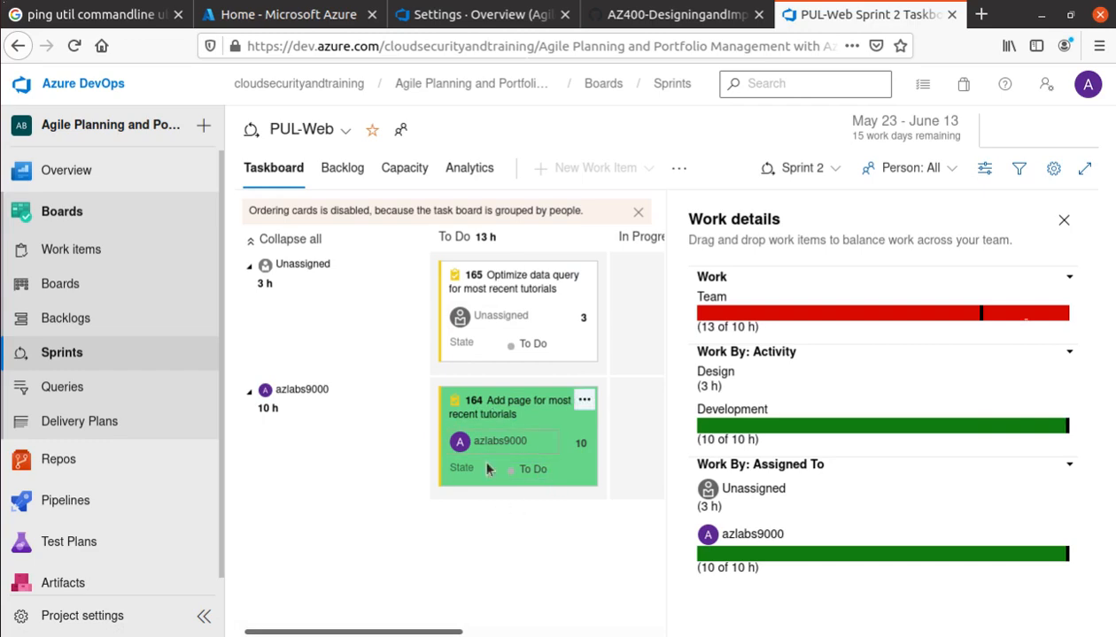
# Following lab step 16, enable Epics among the team's backlog navigation levels and save the settings
pyautogui.click(636, 18)
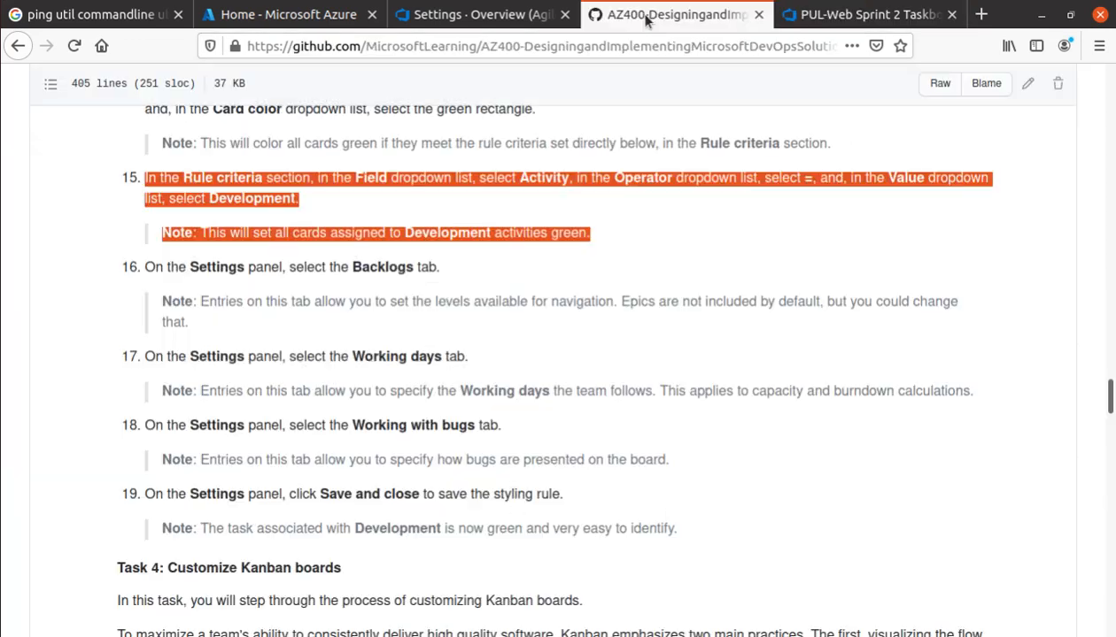
pyautogui.scroll(-1, 209, 285)
pyautogui.click(209, 282)
pyautogui.scroll(-2, 177, 153)
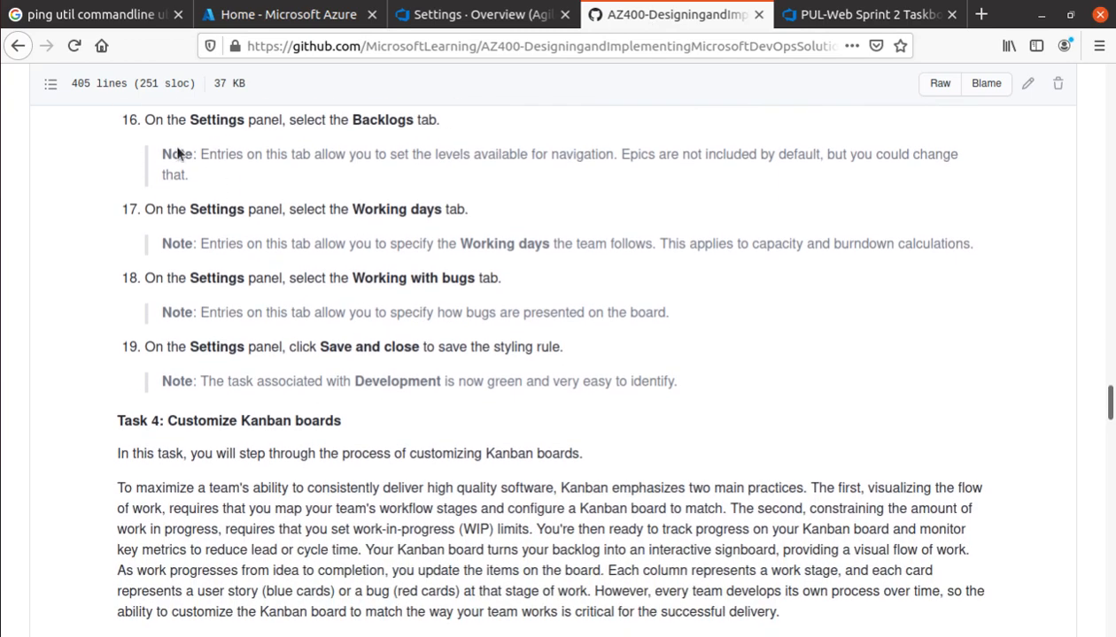
pyautogui.moveTo(351, 120); pyautogui.dragTo(461, 126)
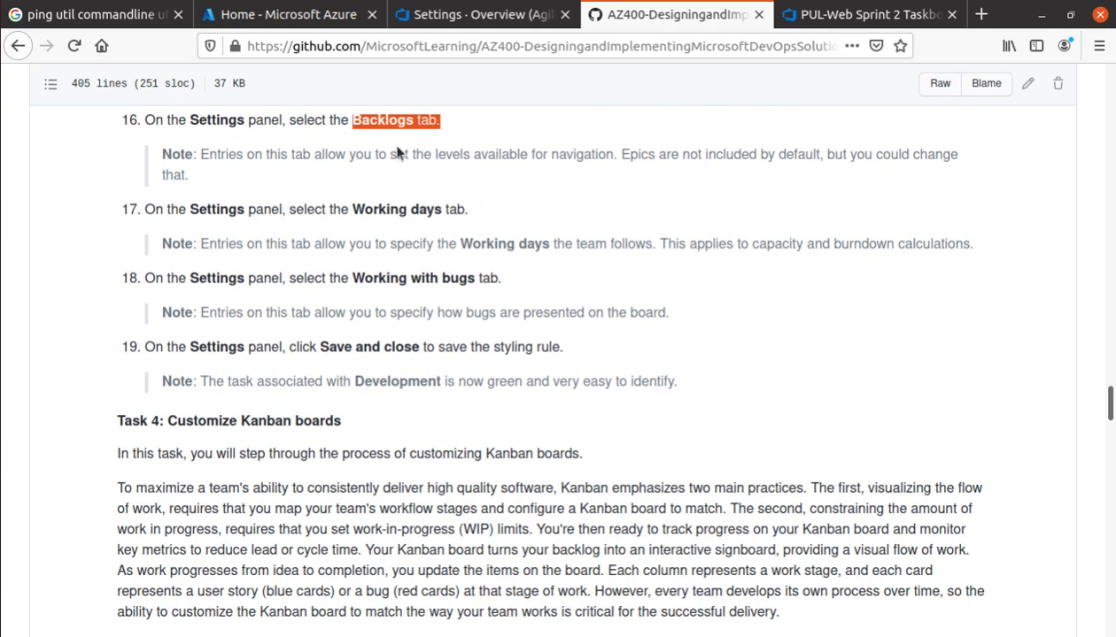
pyautogui.click(871, 18)
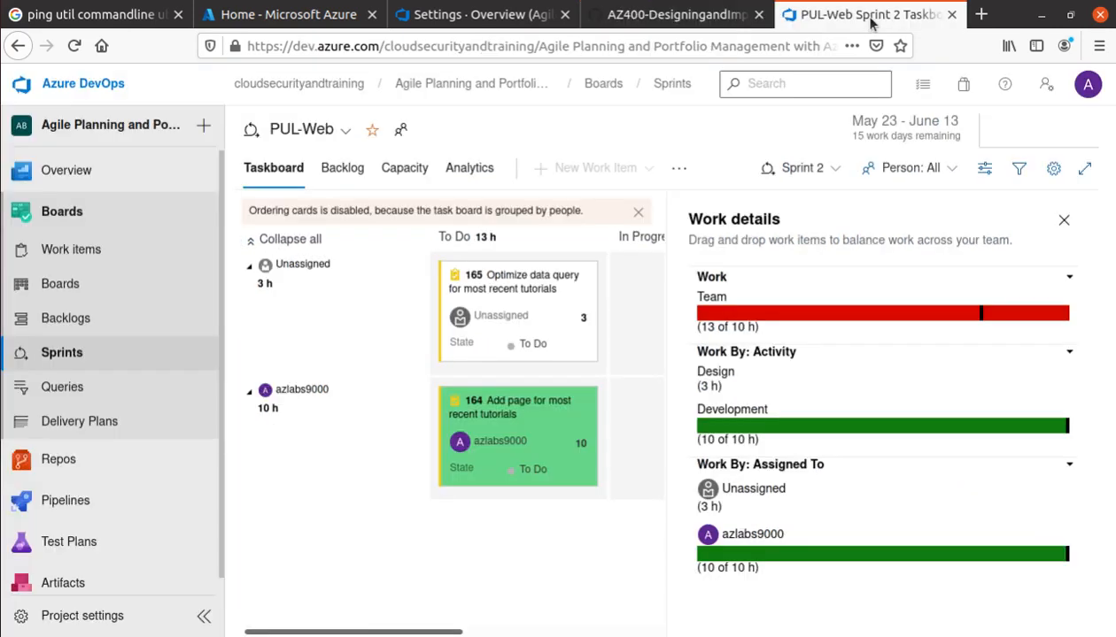
pyautogui.click(1054, 175)
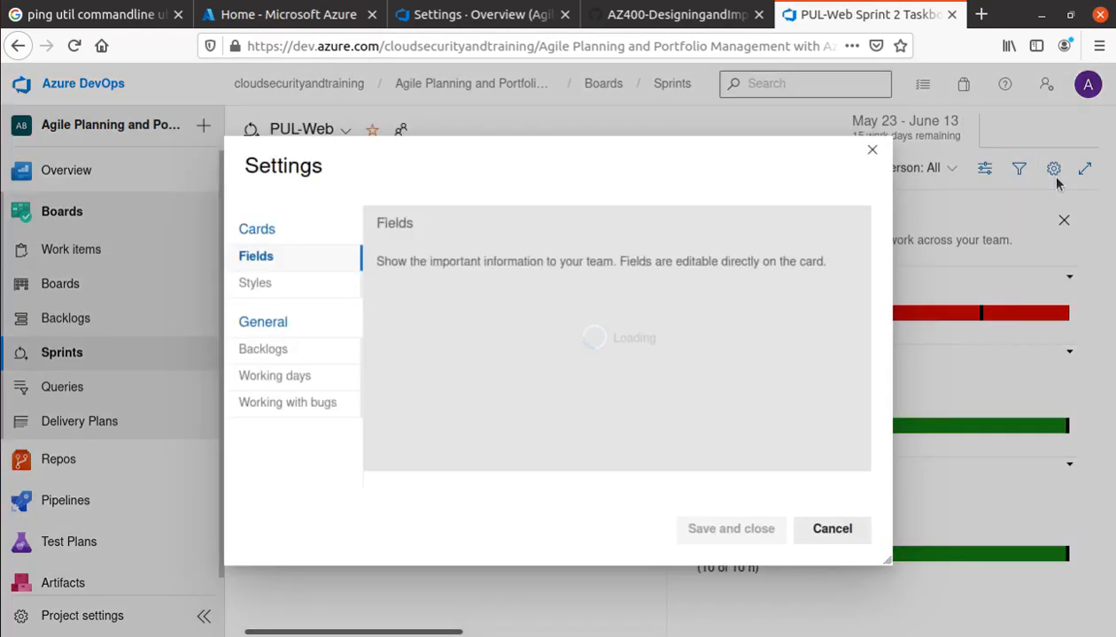
pyautogui.click(272, 353)
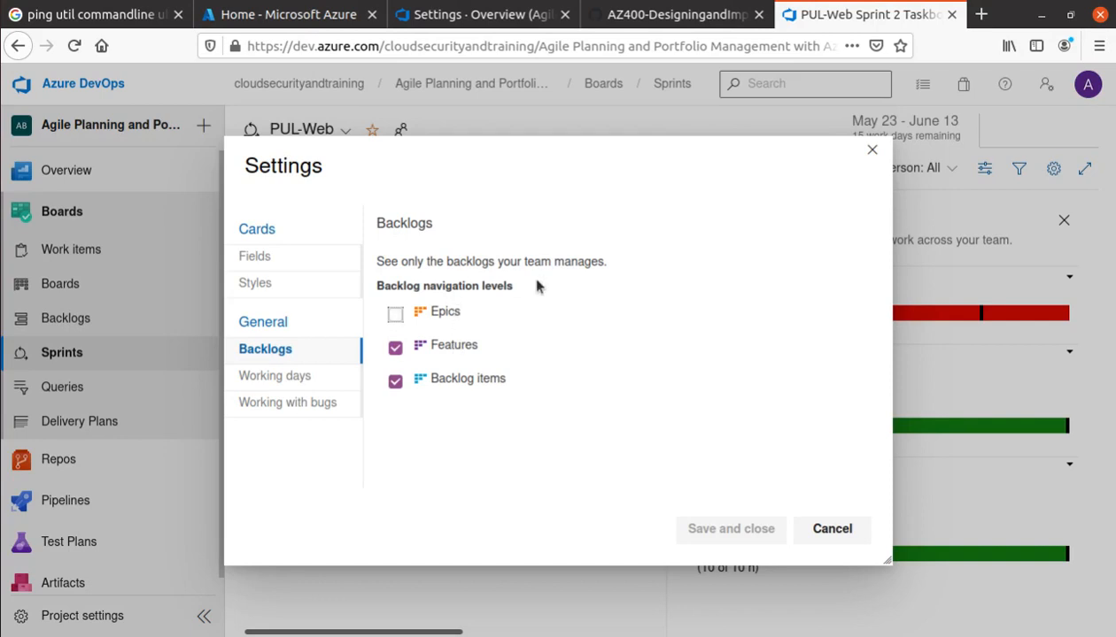
pyautogui.click(394, 315)
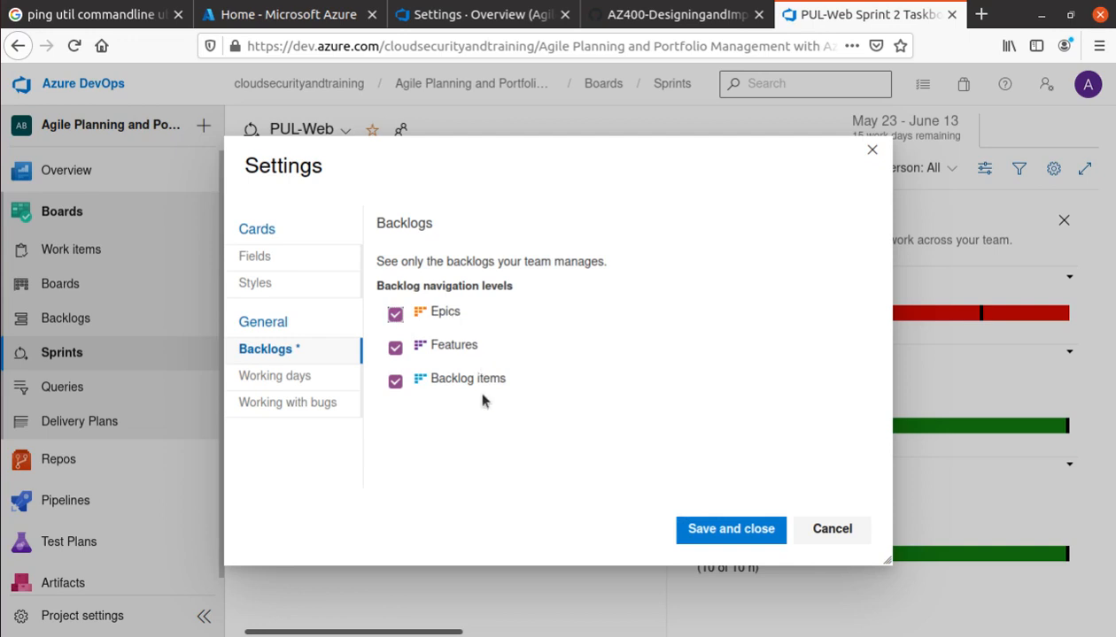
pyautogui.click(742, 531)
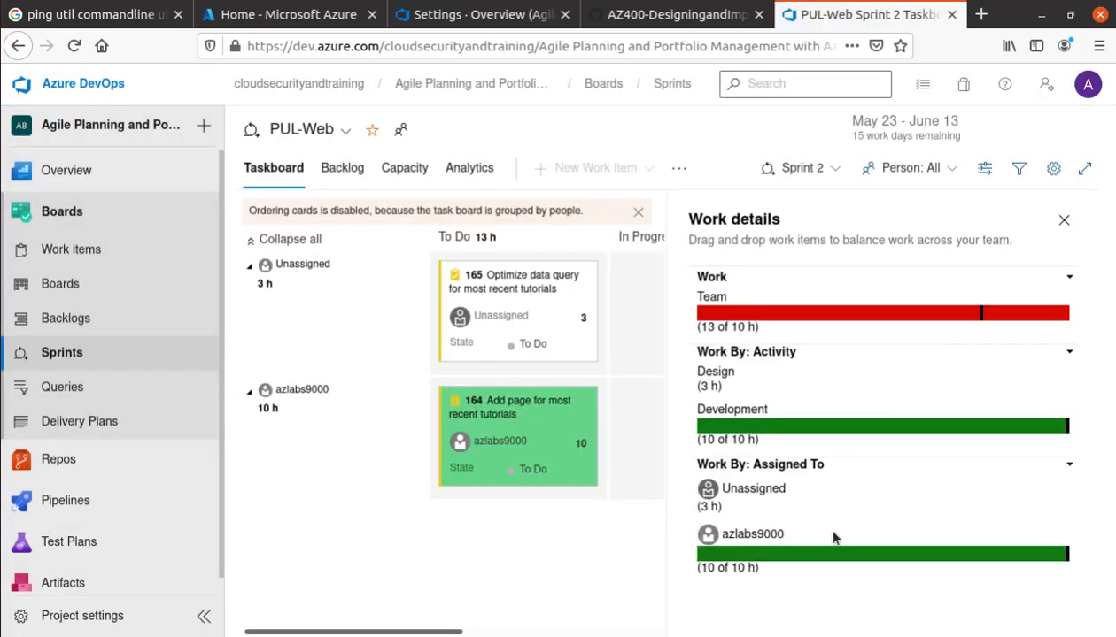
# Read the lab's step 16 note and step 17, and review the team's Working days settings
pyautogui.click(627, 20)
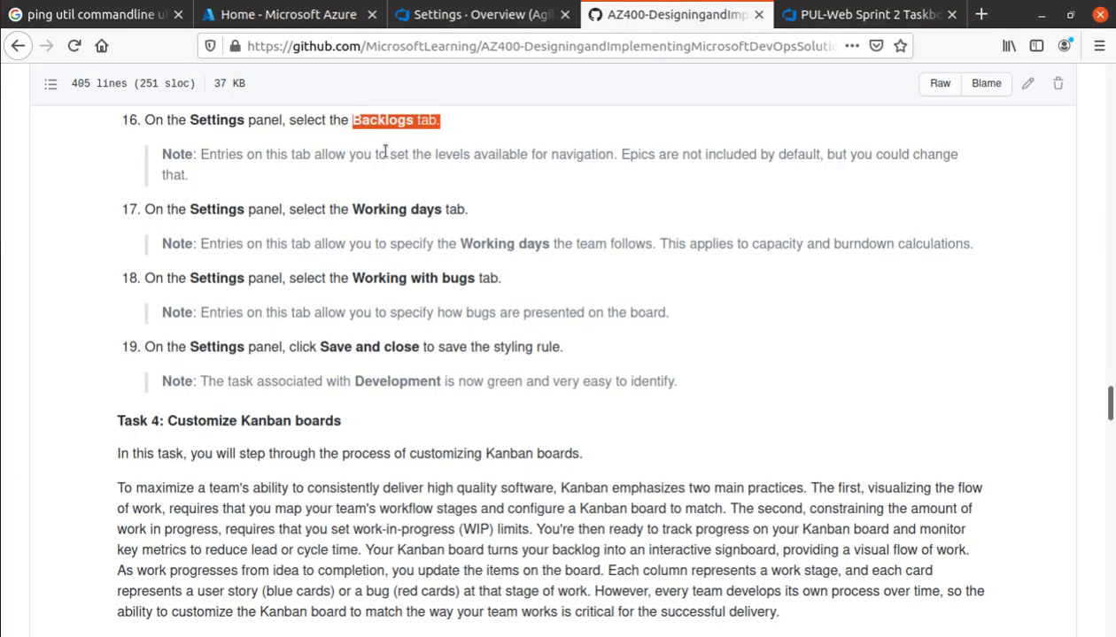
pyautogui.moveTo(208, 155); pyautogui.dragTo(1027, 195)
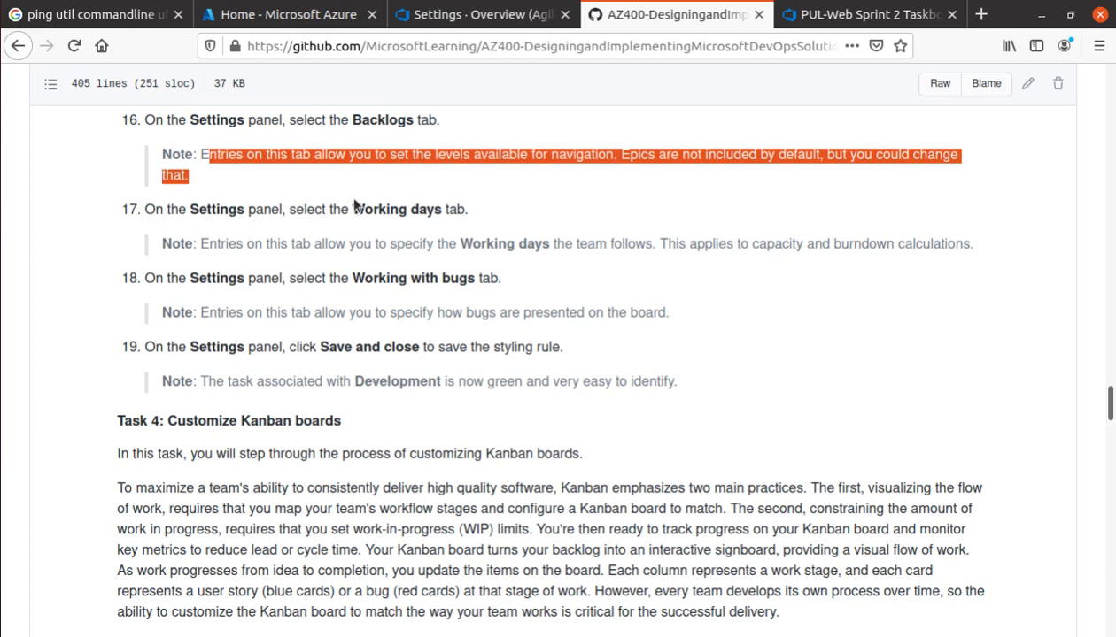
pyautogui.moveTo(352, 210); pyautogui.dragTo(473, 229)
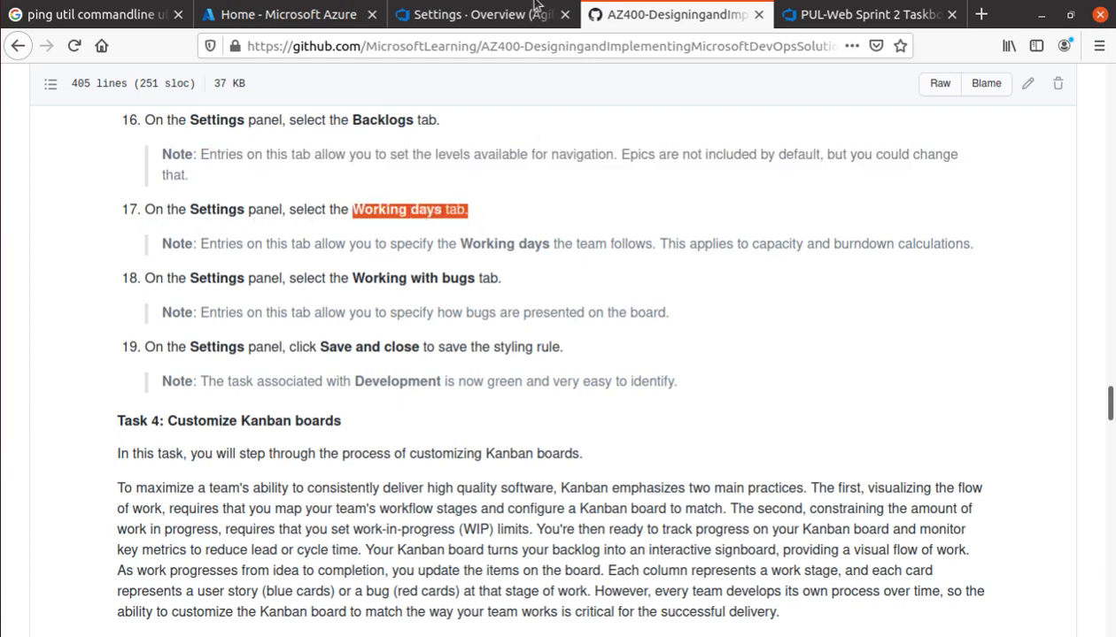
pyautogui.click(841, 23)
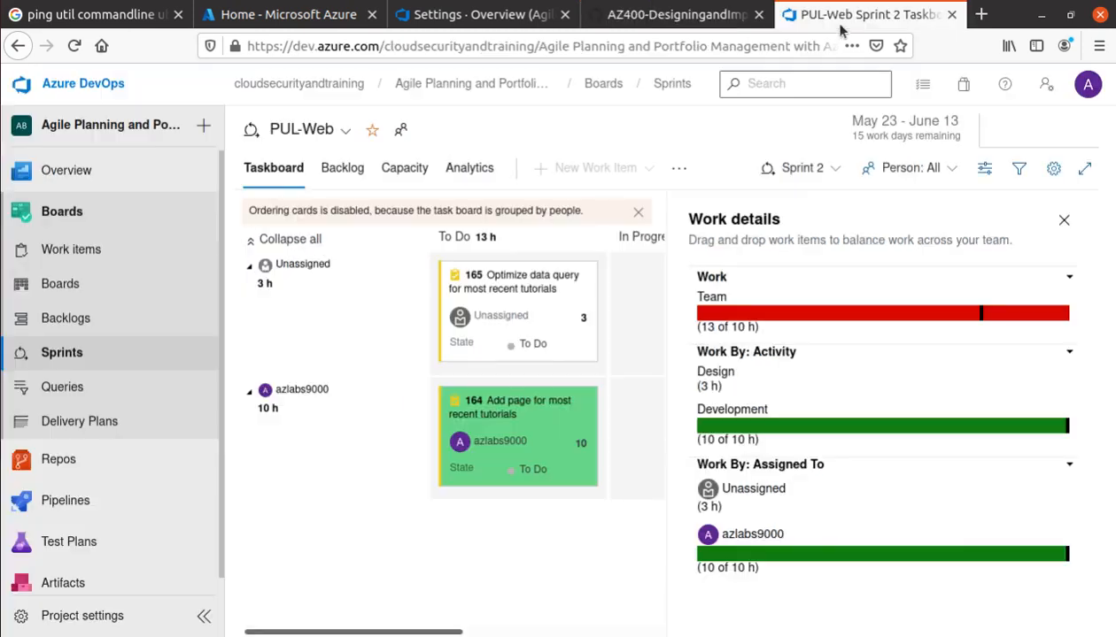
pyautogui.click(1051, 172)
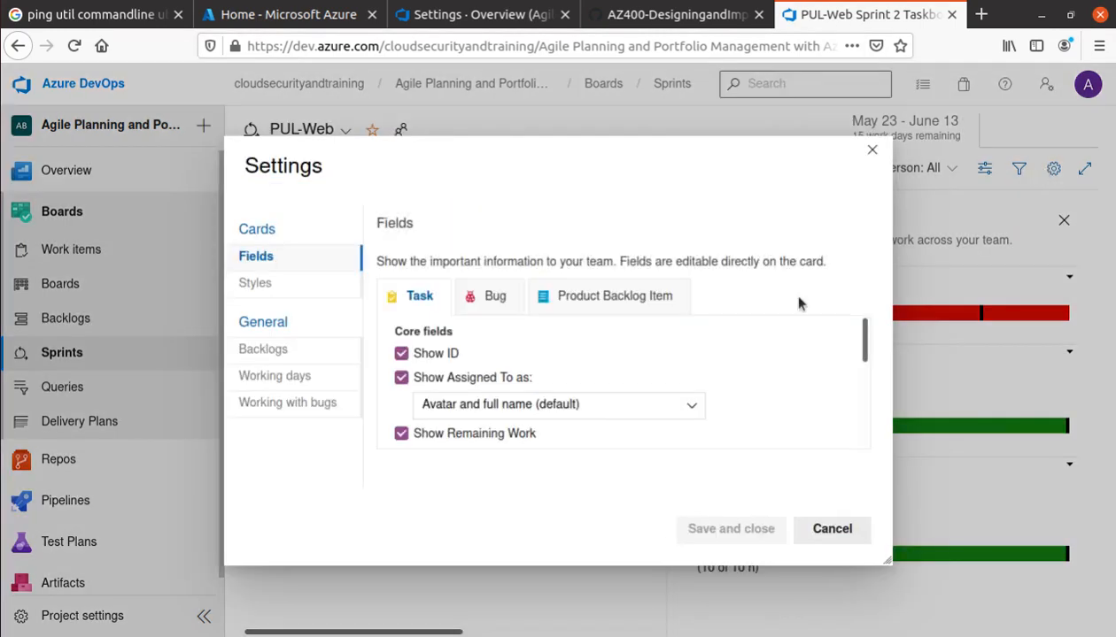
pyautogui.click(270, 379)
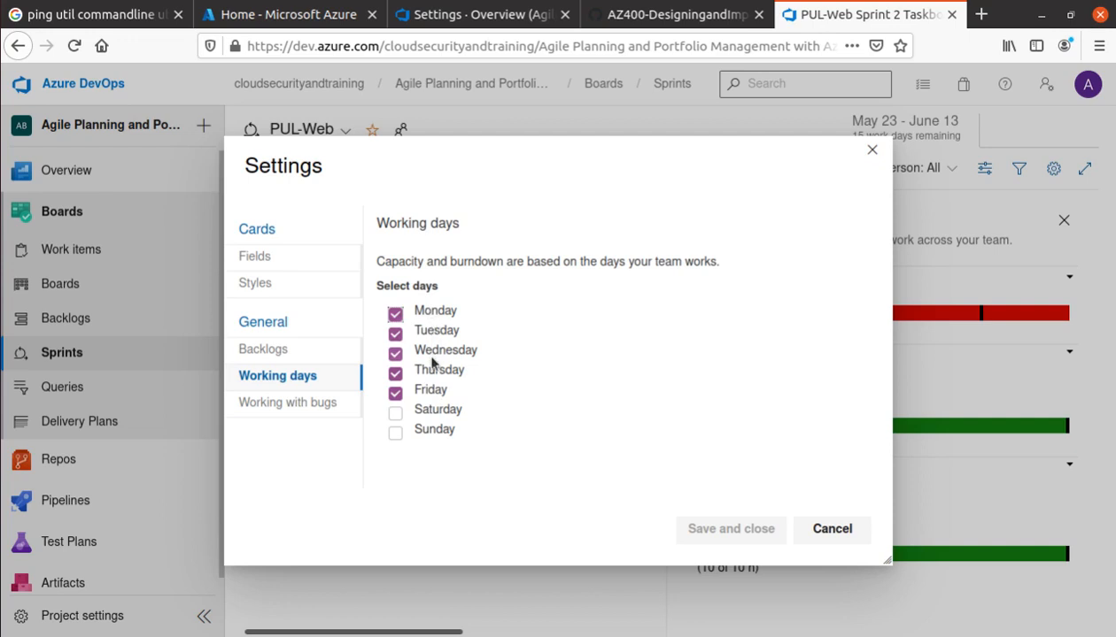
# Try toggling the Thursday, Friday, Saturday and Sunday working days, restore the selection and cancel the settings
pyautogui.click(395, 371)
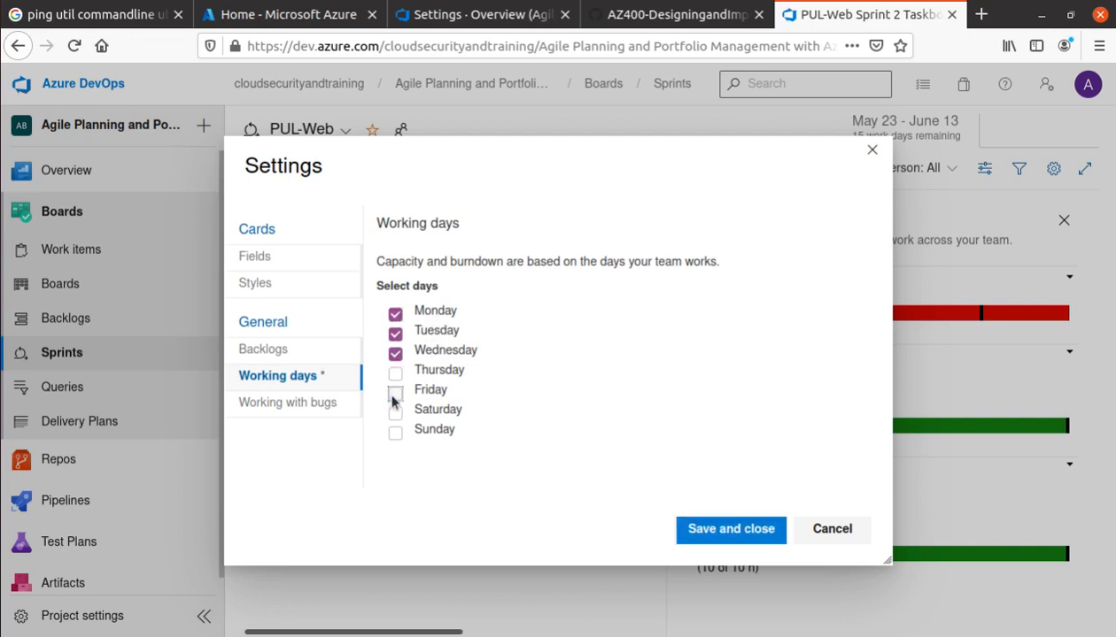
pyautogui.click(395, 372)
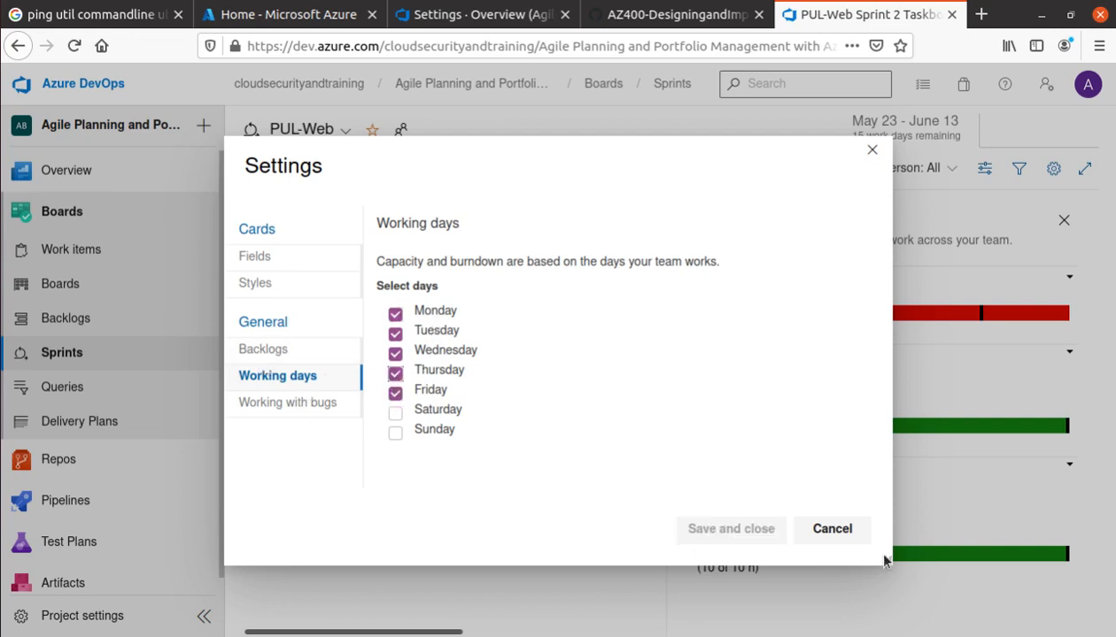
pyautogui.click(395, 414)
pyautogui.click(395, 433)
pyautogui.click(395, 414)
pyautogui.click(395, 434)
pyautogui.click(833, 528)
# Review the Working with bugs options against lab step 18 and its note, and close the settings without changes
pyautogui.click(632, 14)
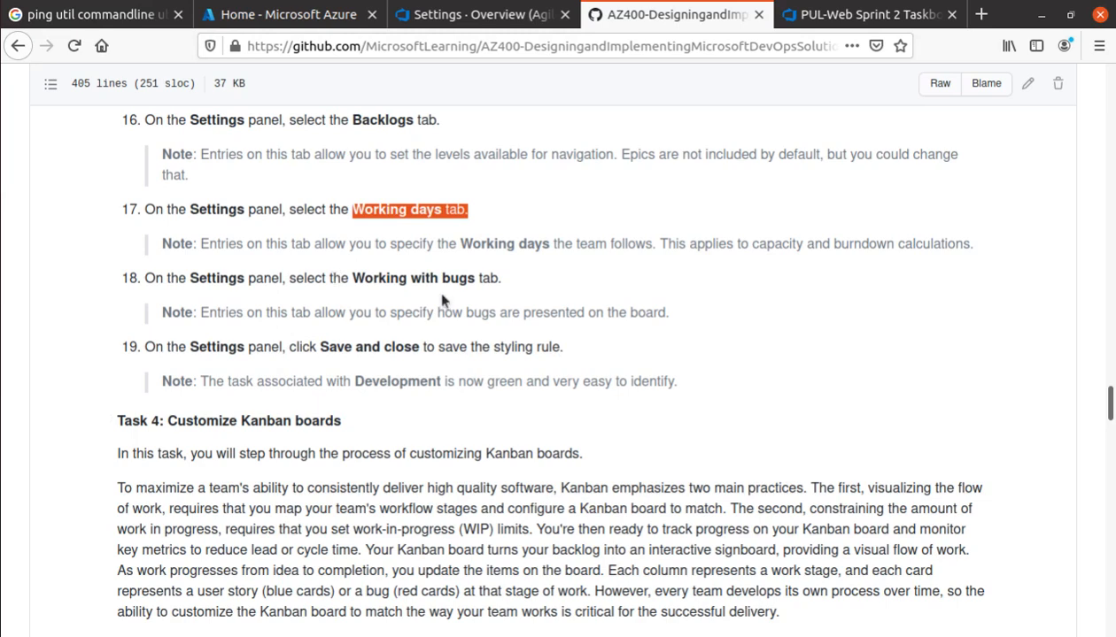
pyautogui.click(850, 14)
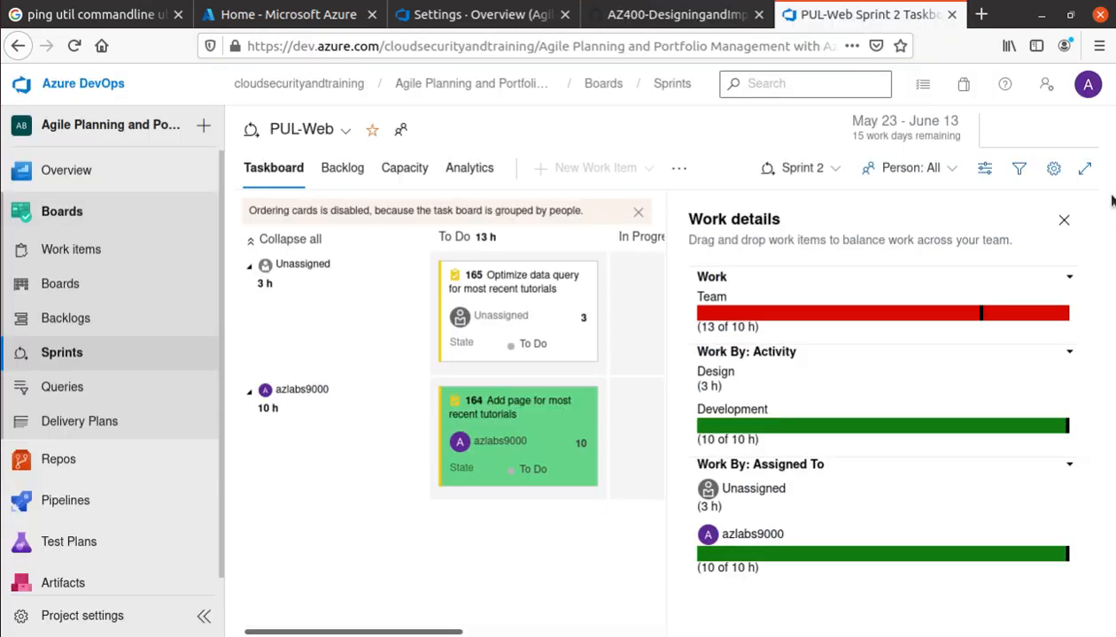
pyautogui.click(1052, 168)
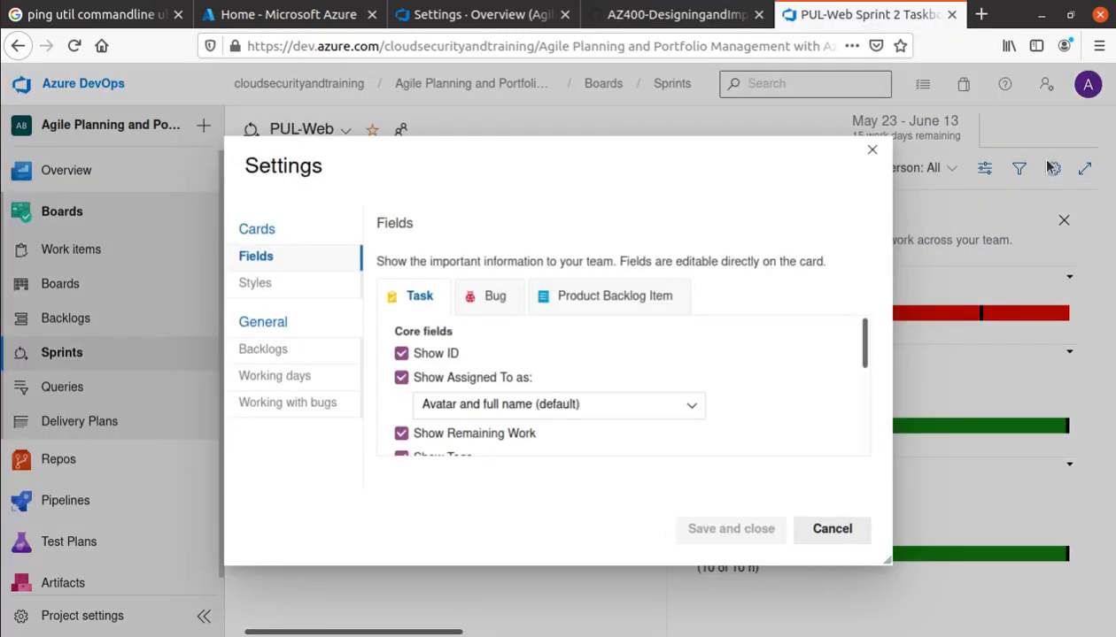
pyautogui.click(309, 402)
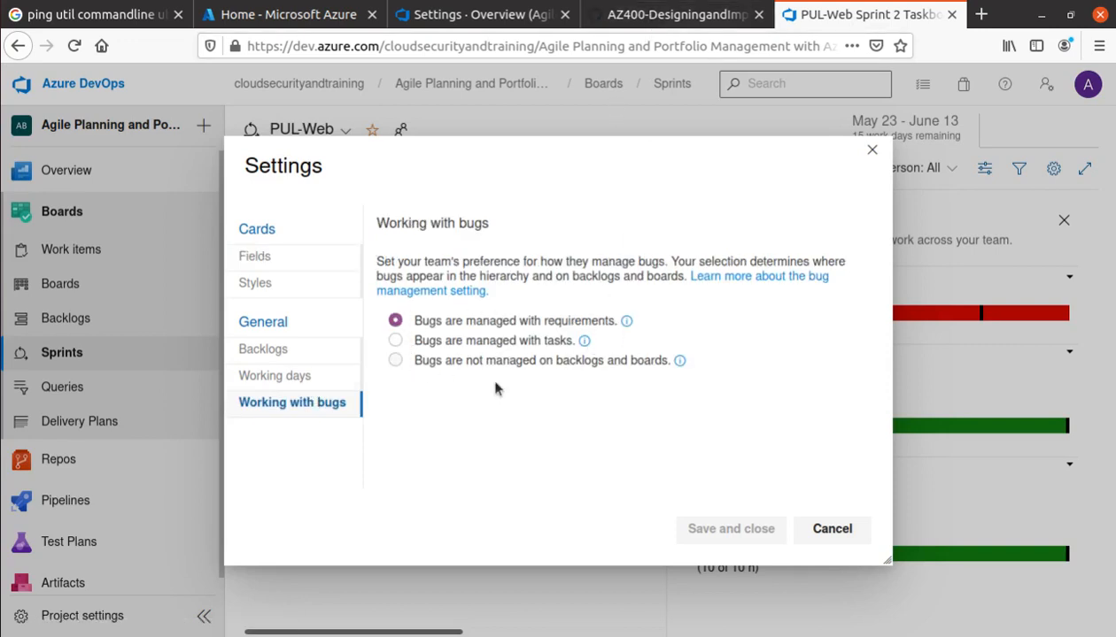
pyautogui.click(676, 16)
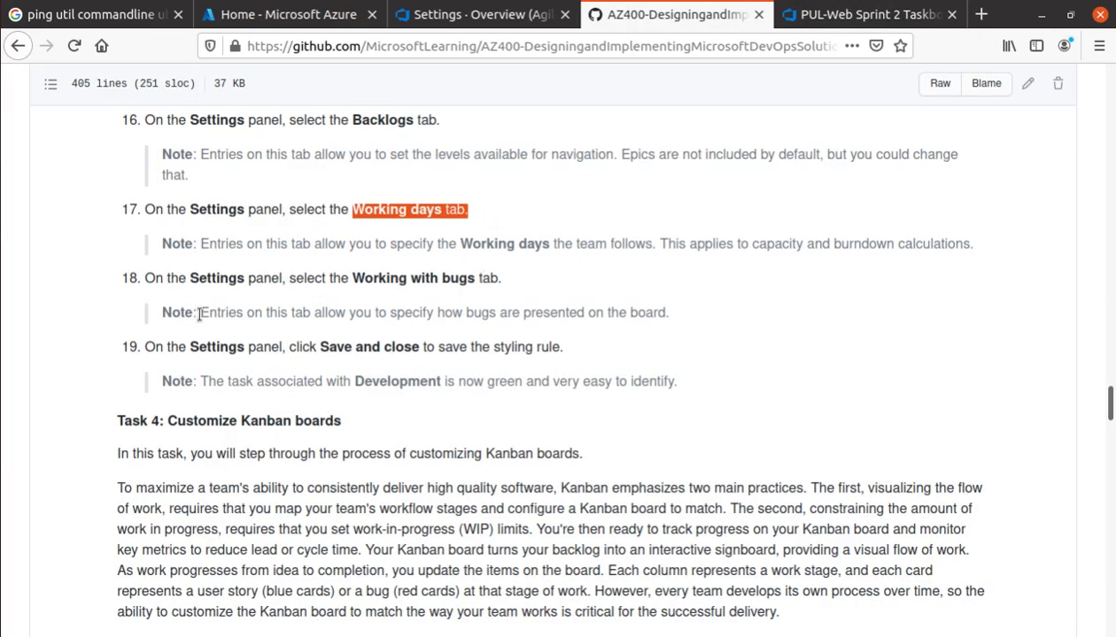
pyautogui.moveTo(200, 314); pyautogui.dragTo(682, 325)
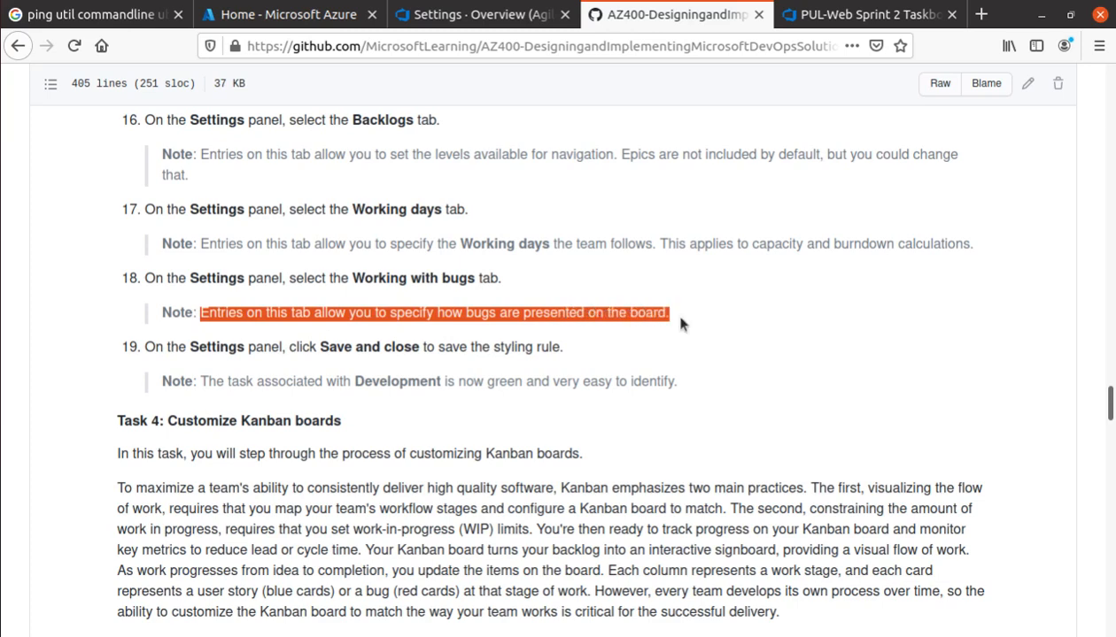
pyautogui.click(836, 16)
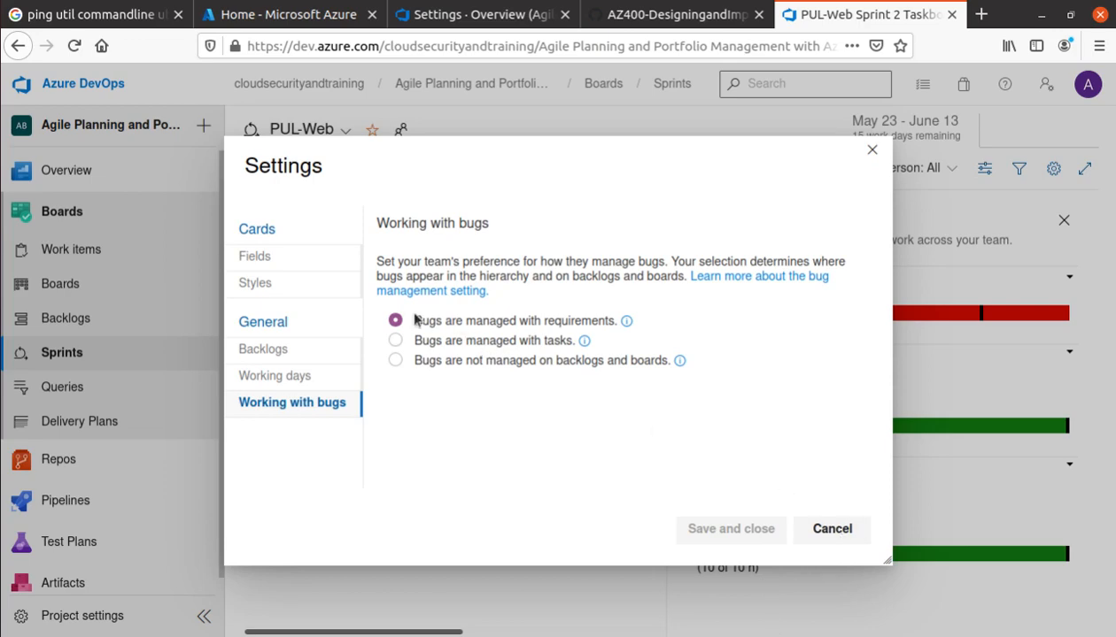
pyautogui.click(841, 528)
# Check lab steps 18 and 19, and reopen the taskboard's team settings and cancel them without changes
pyautogui.click(666, 16)
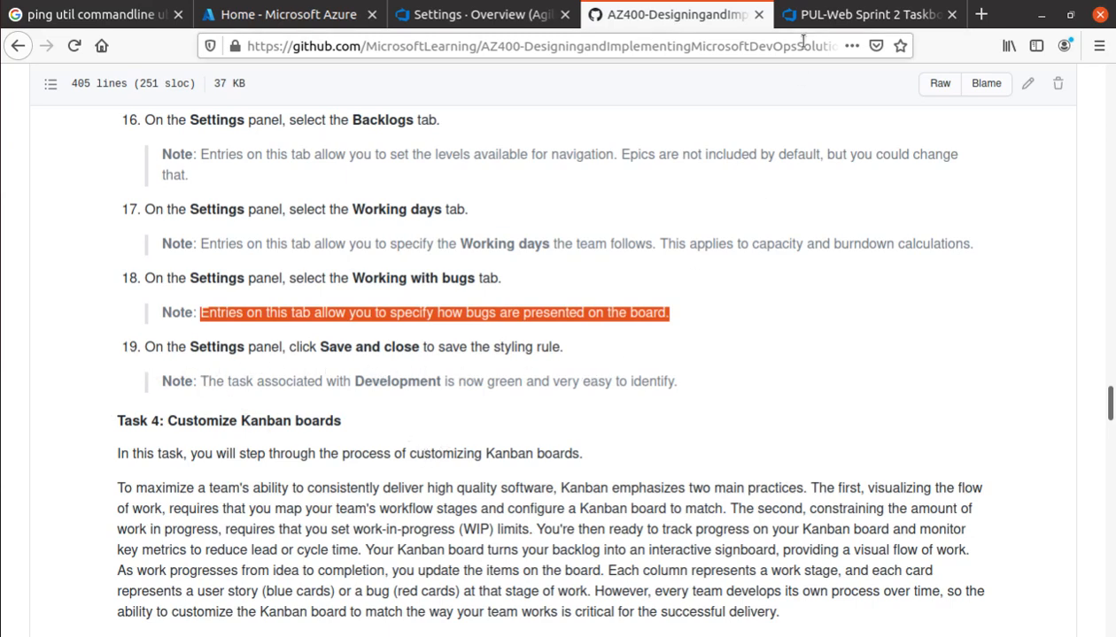
pyautogui.click(864, 15)
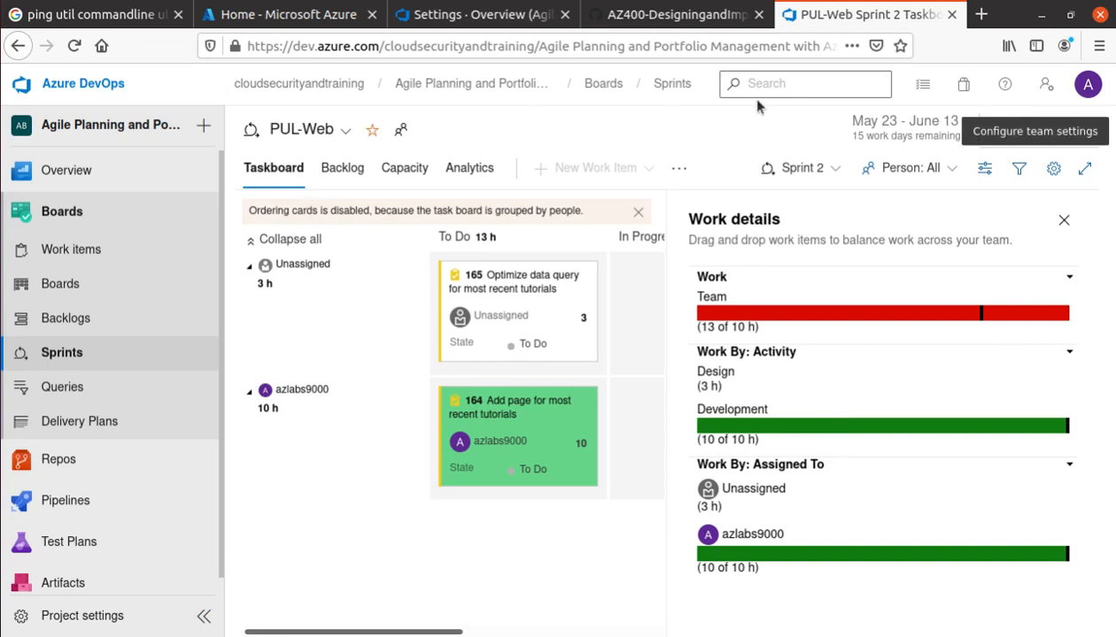
pyautogui.click(1054, 169)
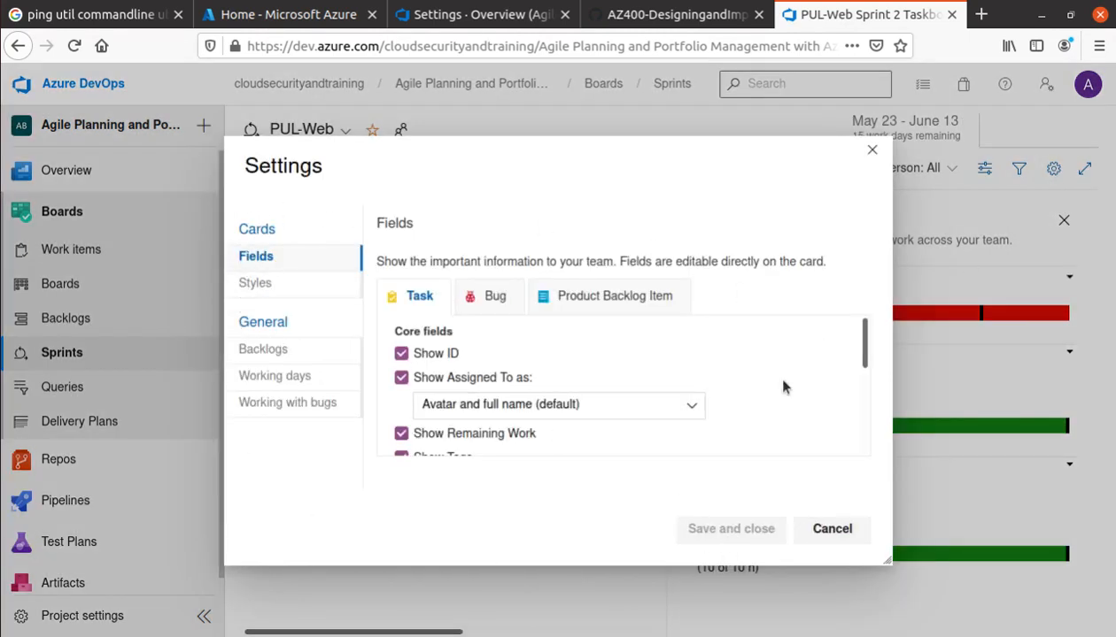
pyautogui.click(839, 532)
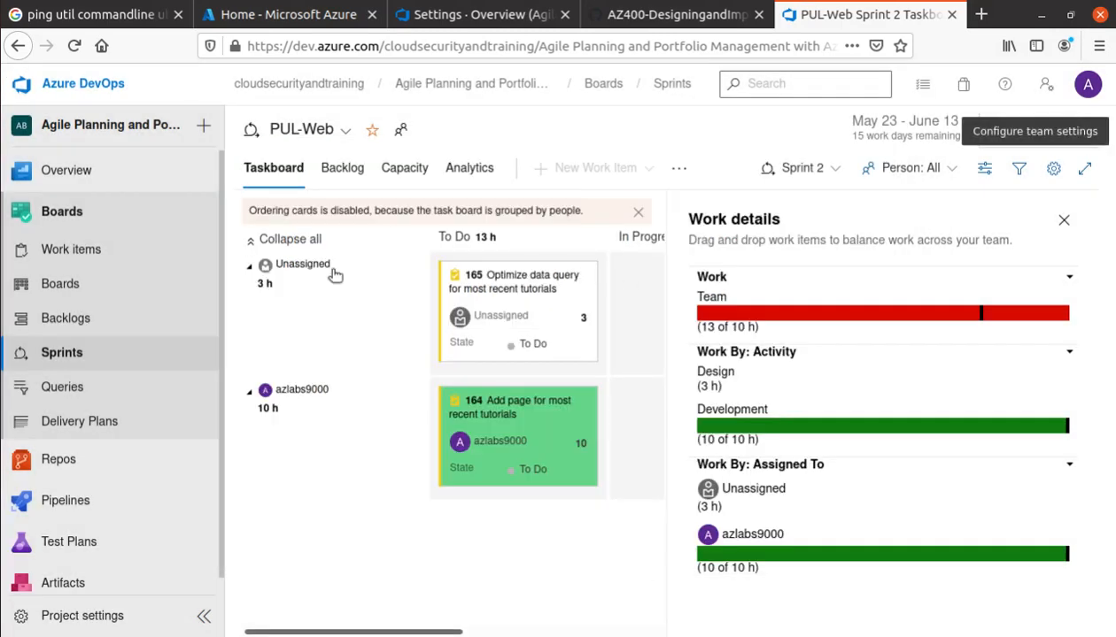
# Review the lab's Task 3 instructions on managing sprints and capacity, from the task heading through step 19
pyautogui.click(626, 18)
pyautogui.scroll(-1, 280, 376)
pyautogui.scroll(8, 283, 363)
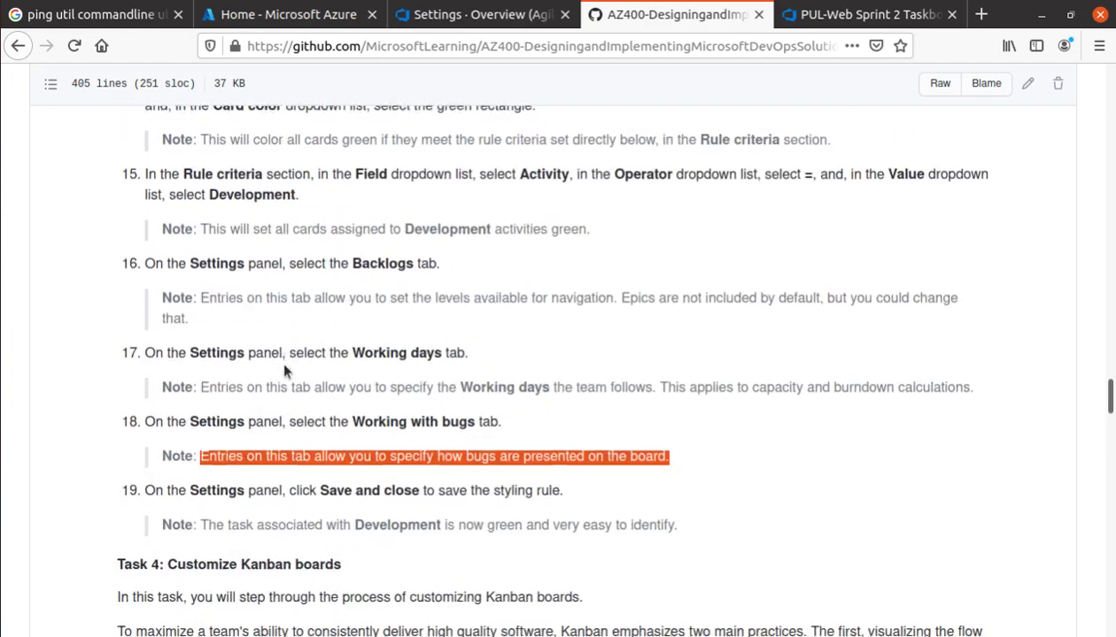
pyautogui.scroll(15, 283, 363)
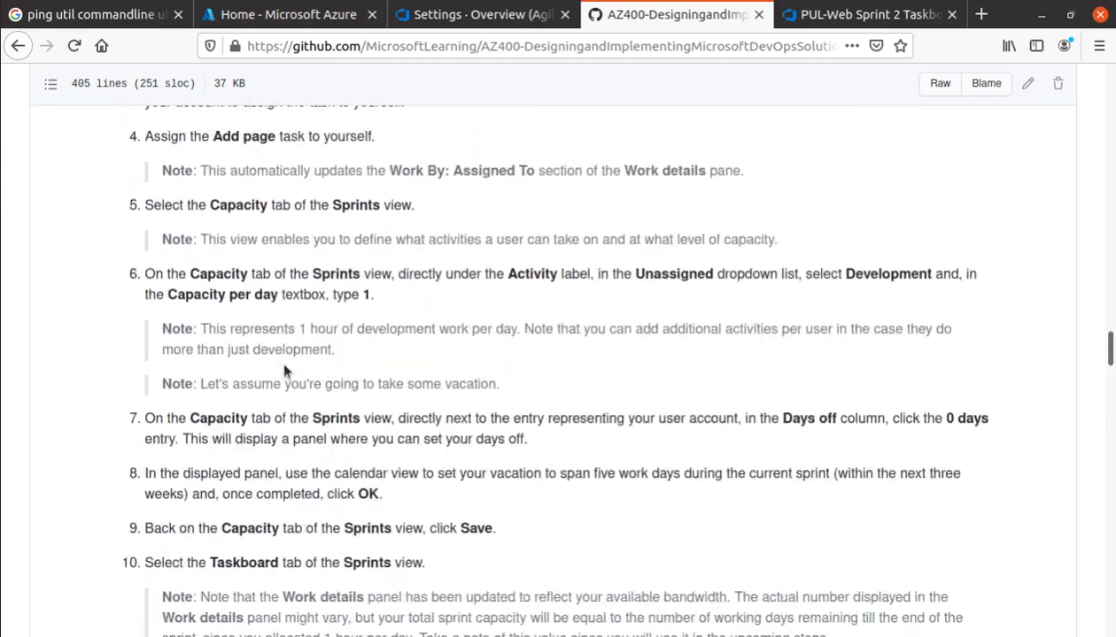
pyautogui.scroll(3, 281, 356)
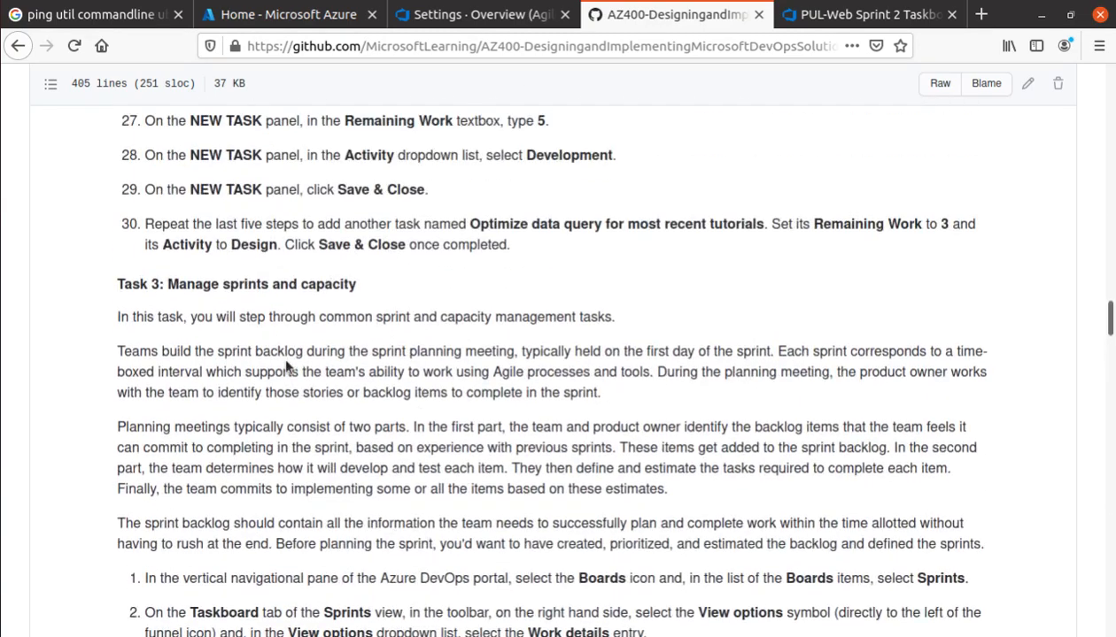
pyautogui.tripleClick(328, 282)
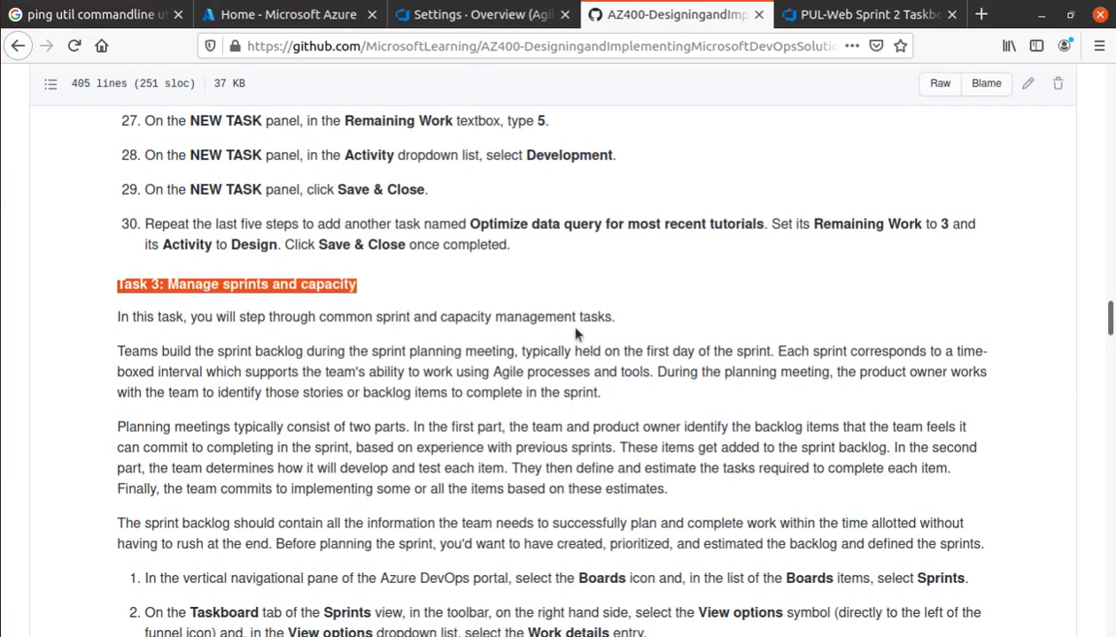
pyautogui.scroll(-10, 690, 443)
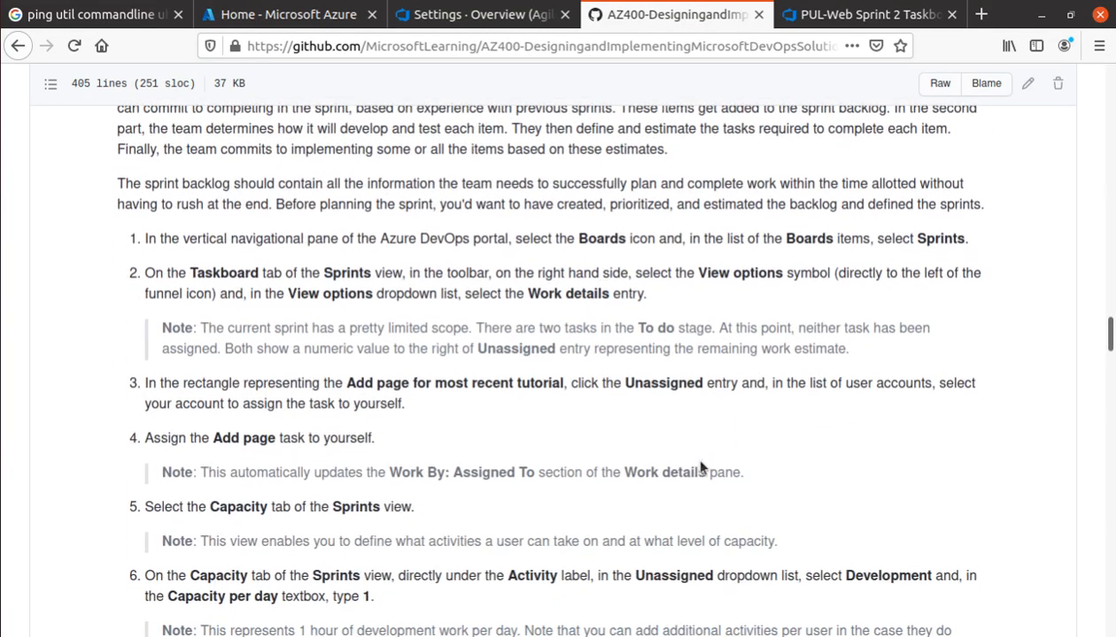
pyautogui.scroll(-15, 698, 485)
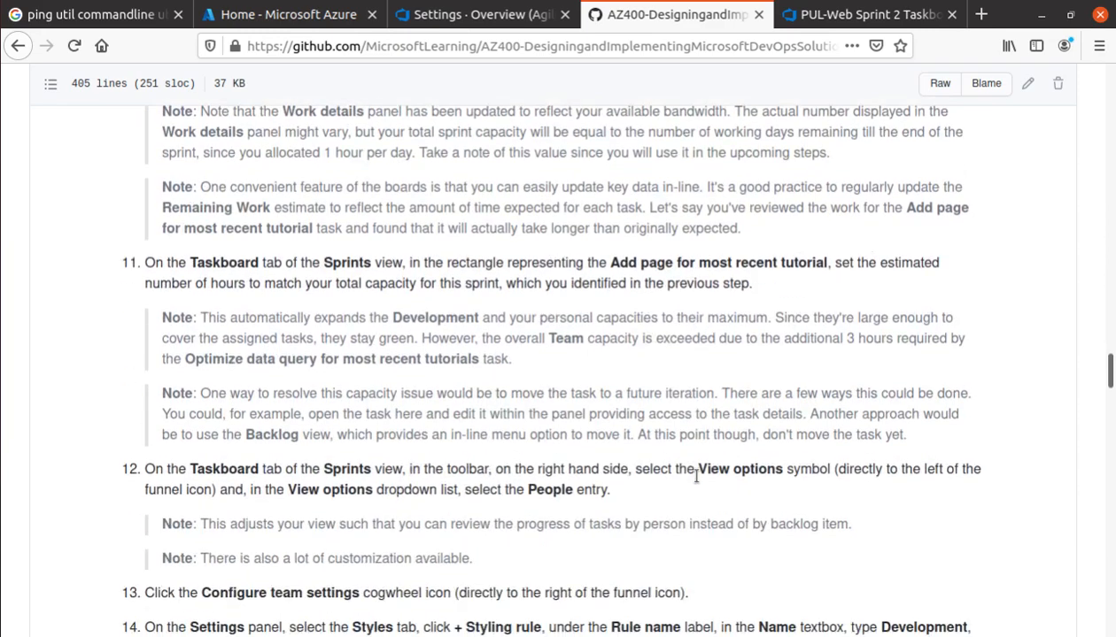
pyautogui.scroll(-10, 696, 477)
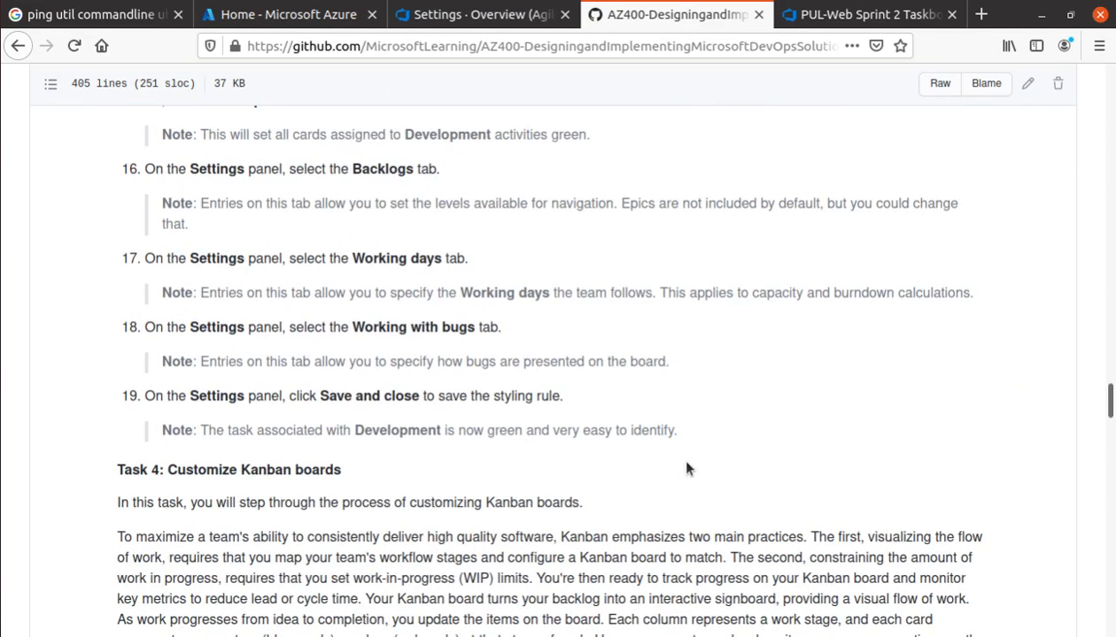
# Read the lab's Task 4 introduction on customizing Kanban boards, focusing on the two main Kanban practices
pyautogui.scroll(-7, 373, 448)
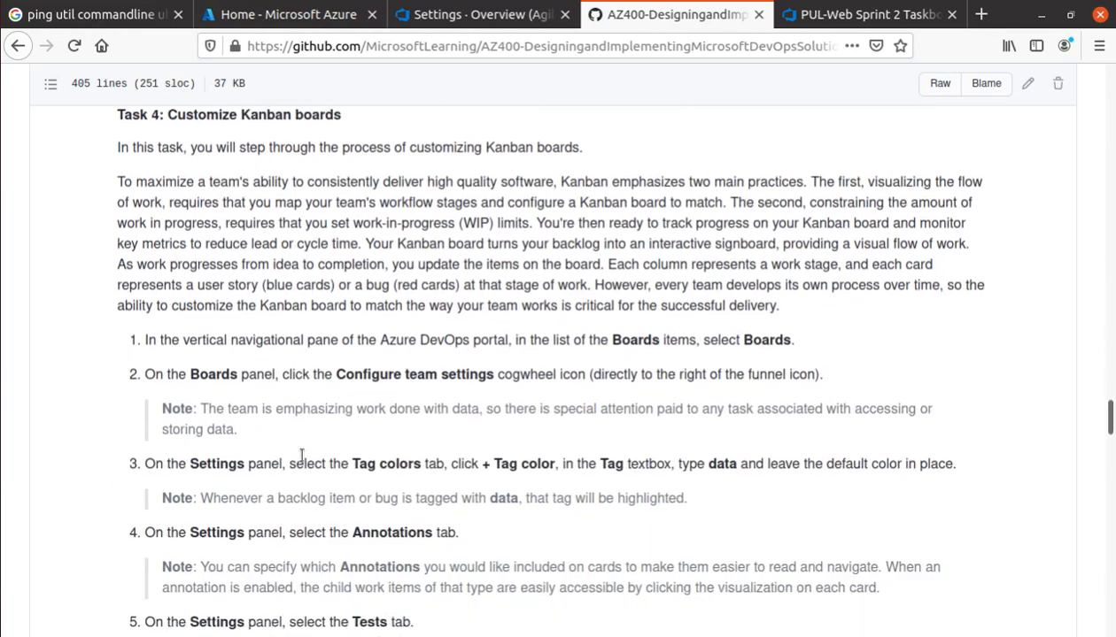
pyautogui.scroll(-2, 301, 455)
pyautogui.scroll(3, 316, 416)
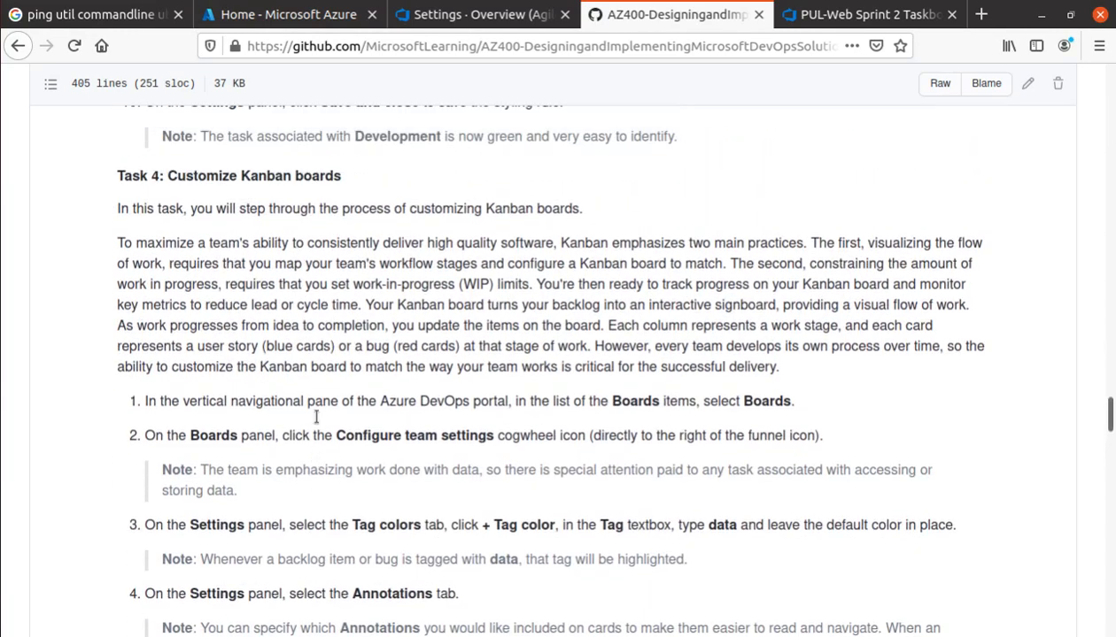
pyautogui.tripleClick(281, 177)
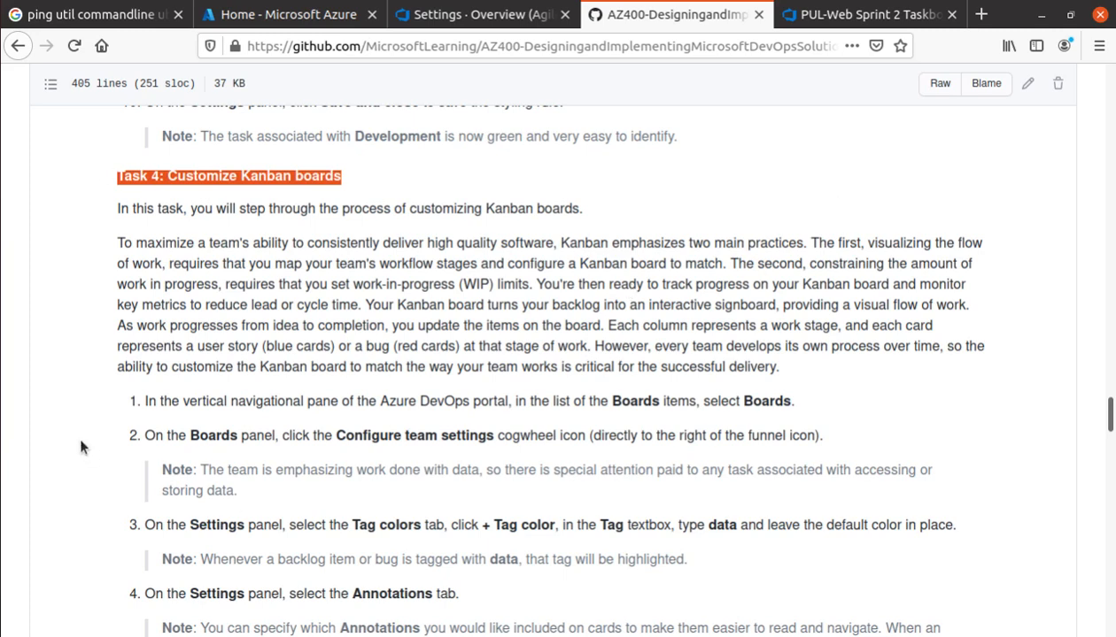
pyautogui.moveTo(116, 238); pyautogui.dragTo(754, 366)
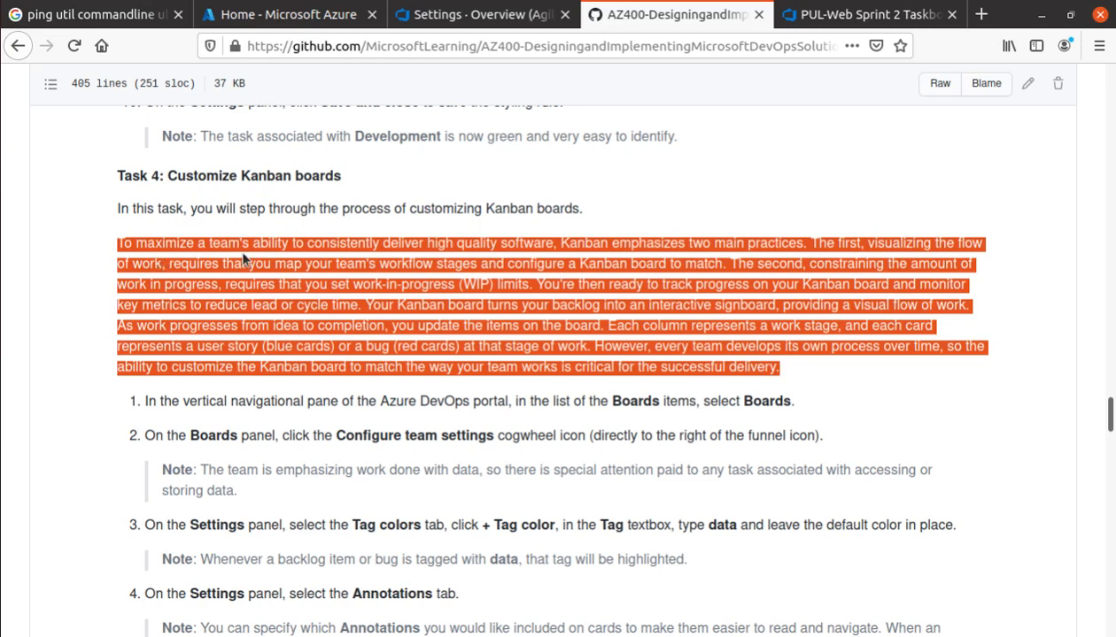
pyautogui.click(482, 257)
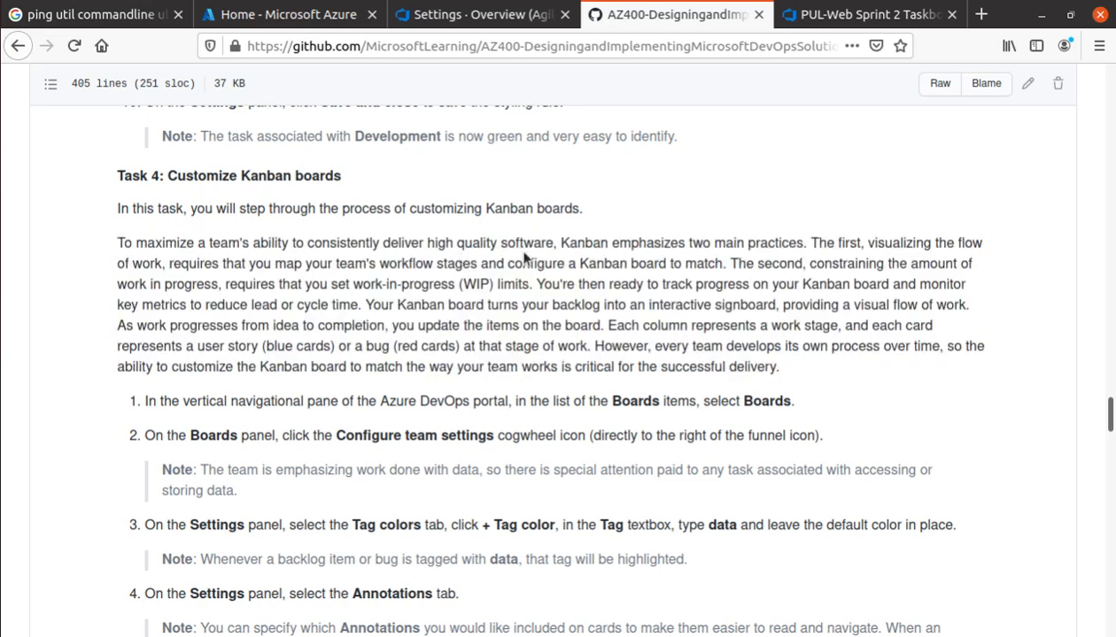
pyautogui.moveTo(567, 244); pyautogui.dragTo(807, 249)
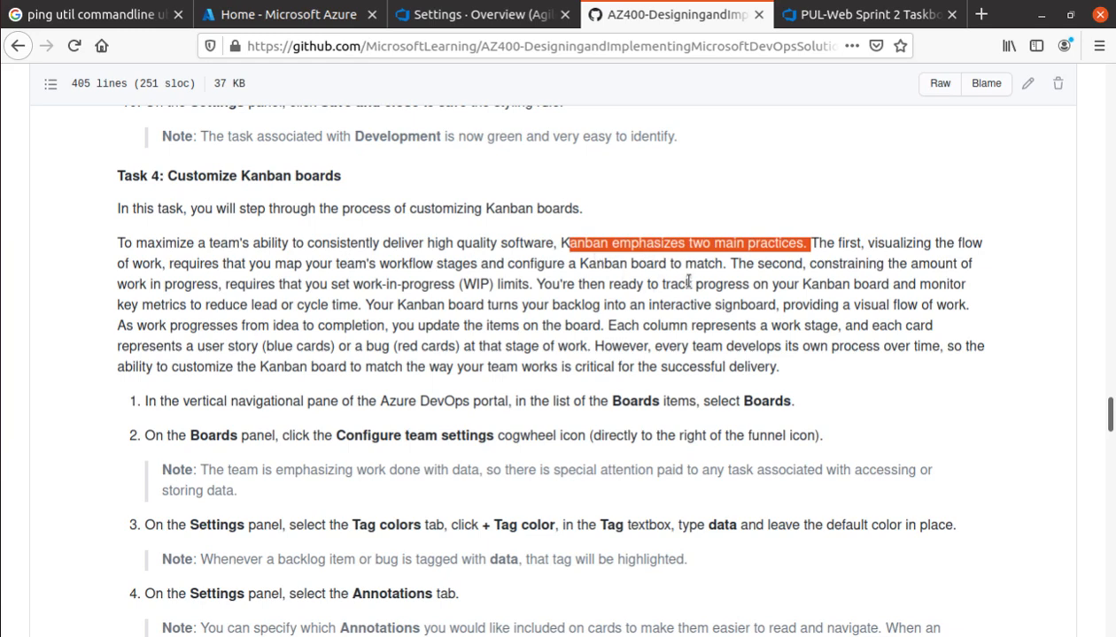
pyautogui.moveTo(724, 263); pyautogui.dragTo(117, 251)
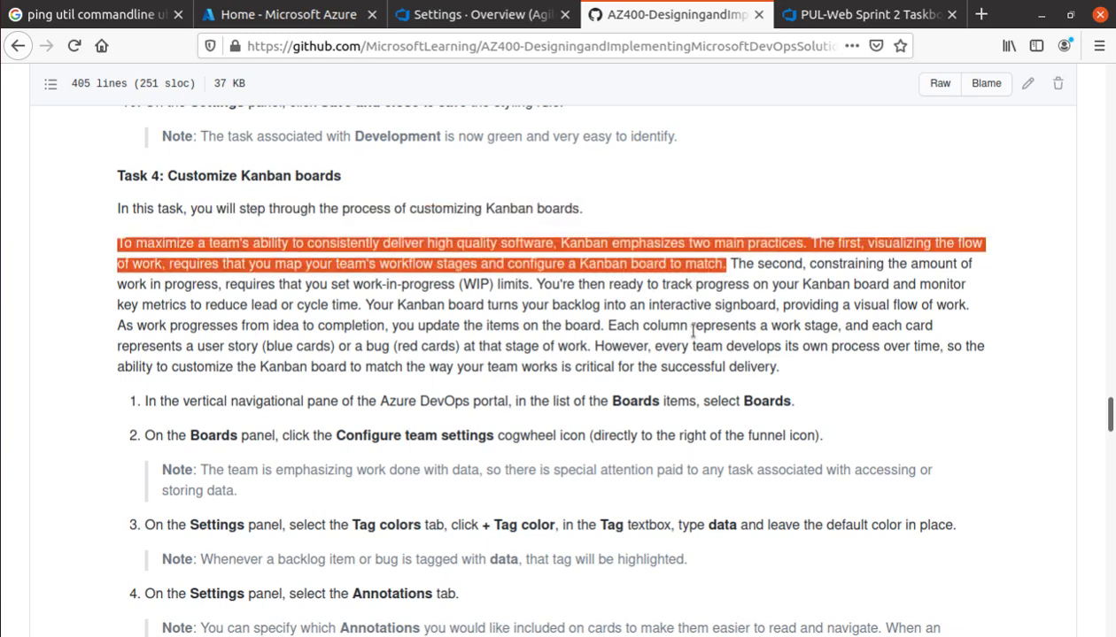
pyautogui.click(833, 302)
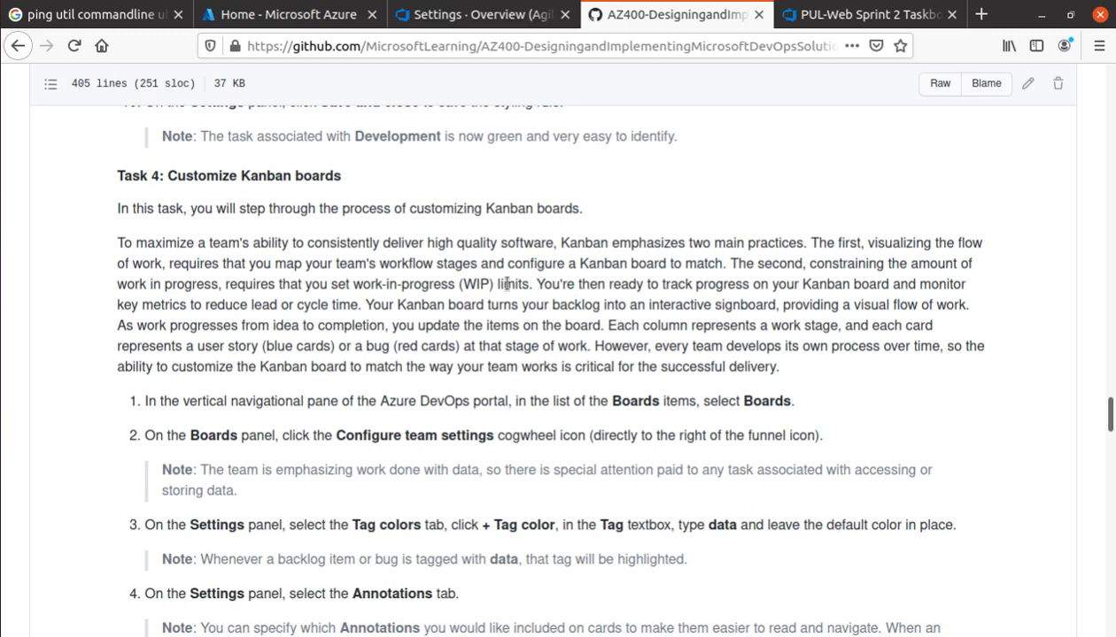
pyautogui.moveTo(534, 284); pyautogui.dragTo(113, 245)
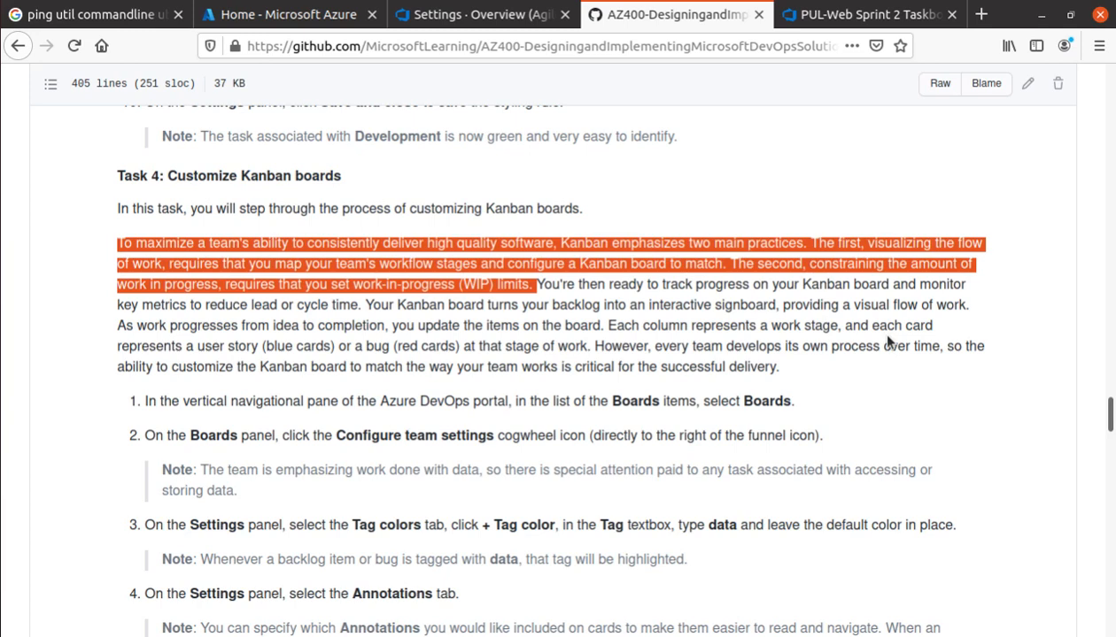
# Following Task 4 step 1, open the PUL-Web Kanban board in Azure DevOps
pyautogui.scroll(-1, 419, 359)
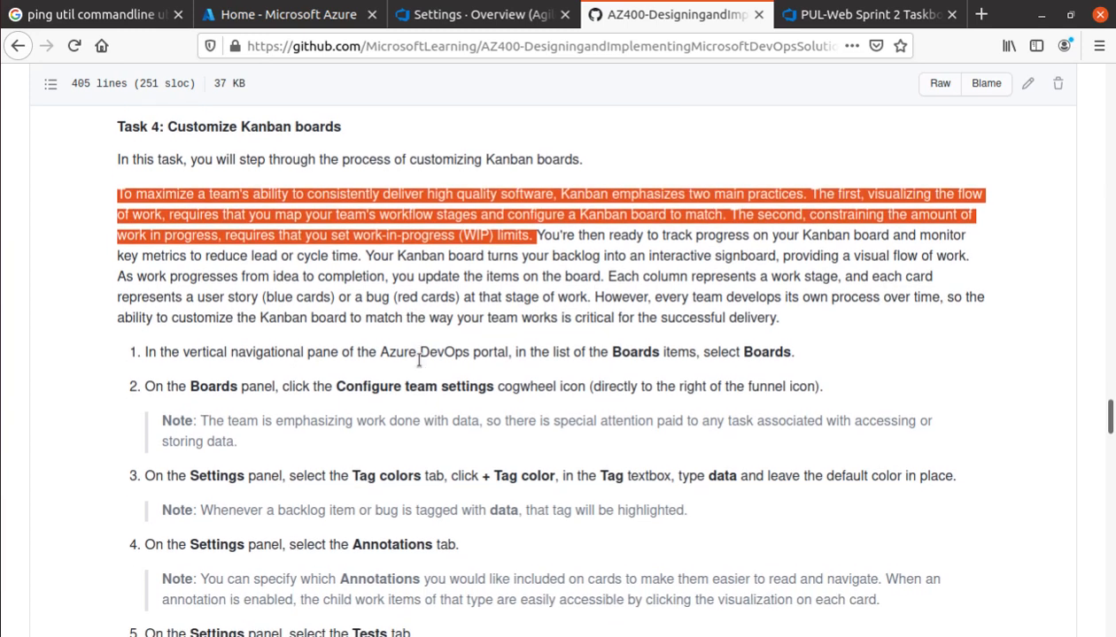
pyautogui.scroll(-2, 419, 363)
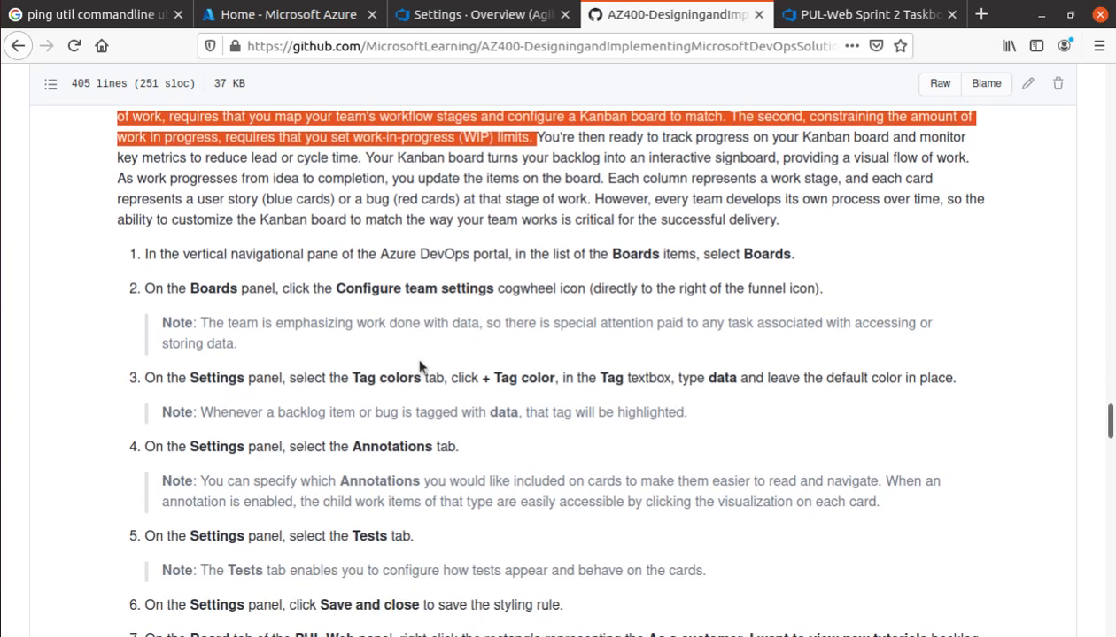
pyautogui.scroll(-2, 419, 366)
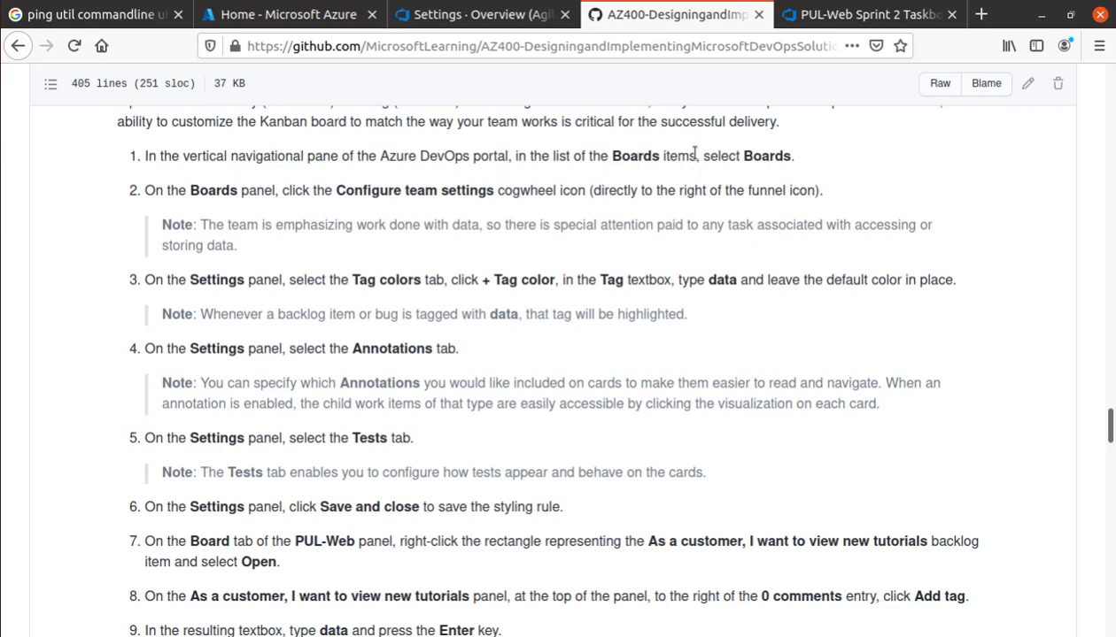
pyautogui.moveTo(792, 157); pyautogui.dragTo(598, 152)
pyautogui.click(885, 14)
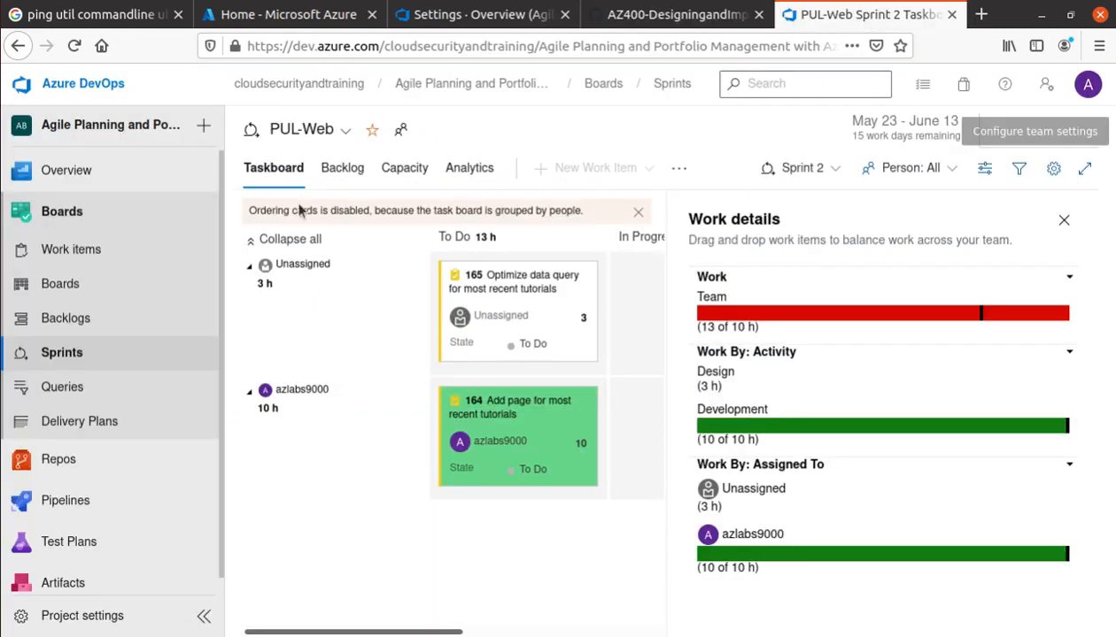
pyautogui.click(74, 212)
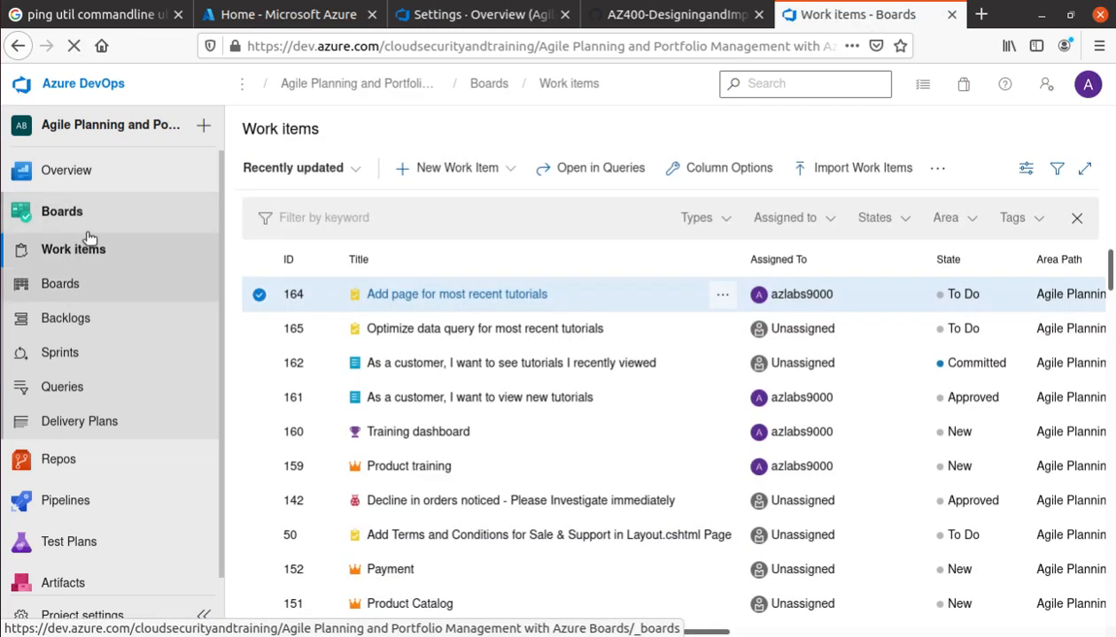
pyautogui.click(75, 288)
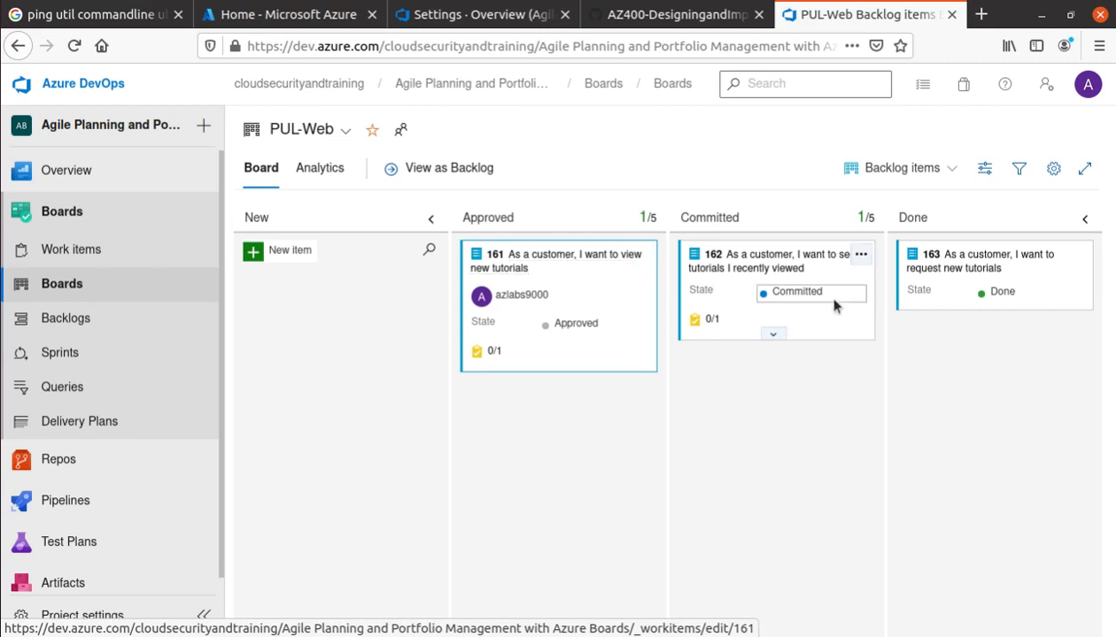
# Following Task 4 step 2, open the PUL-Web board's team settings and look over the available categories
pyautogui.click(695, 16)
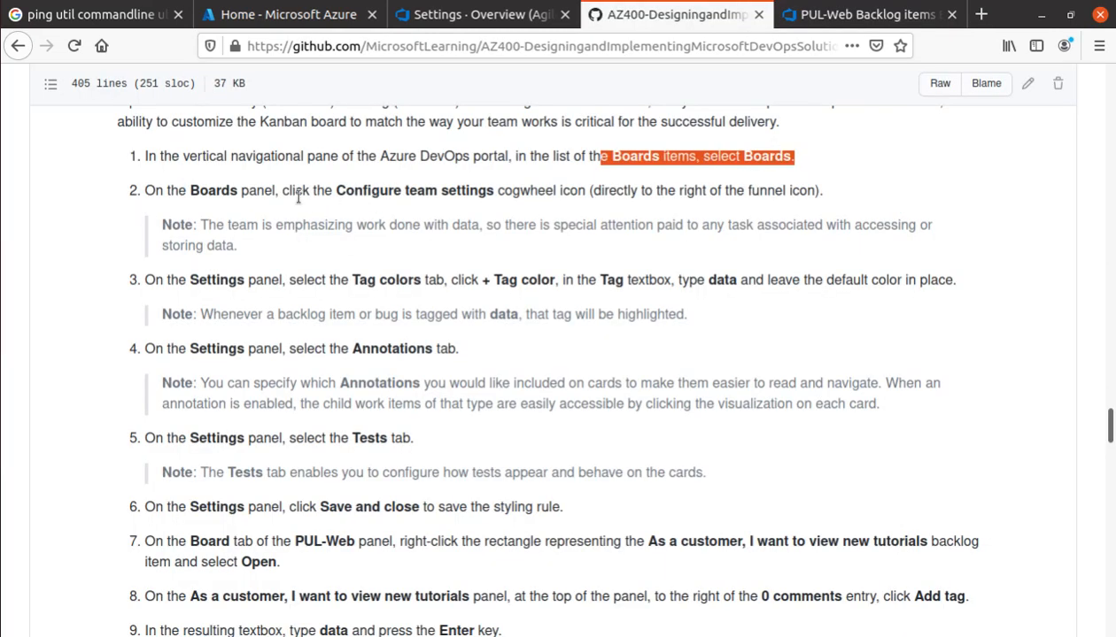
pyautogui.moveTo(343, 190); pyautogui.dragTo(498, 189)
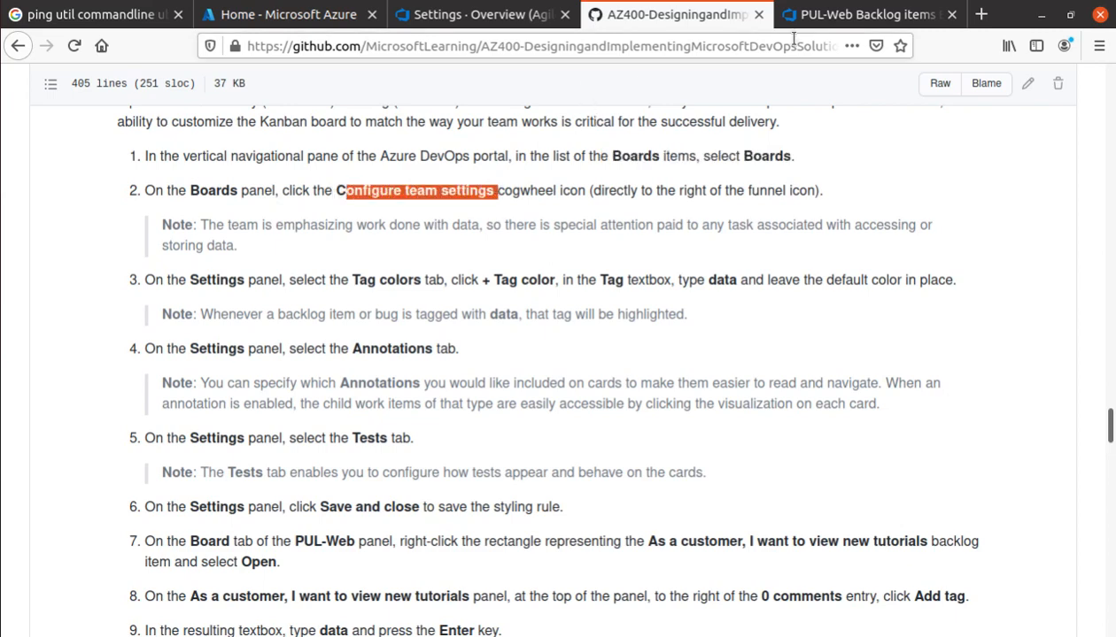
pyautogui.click(837, 24)
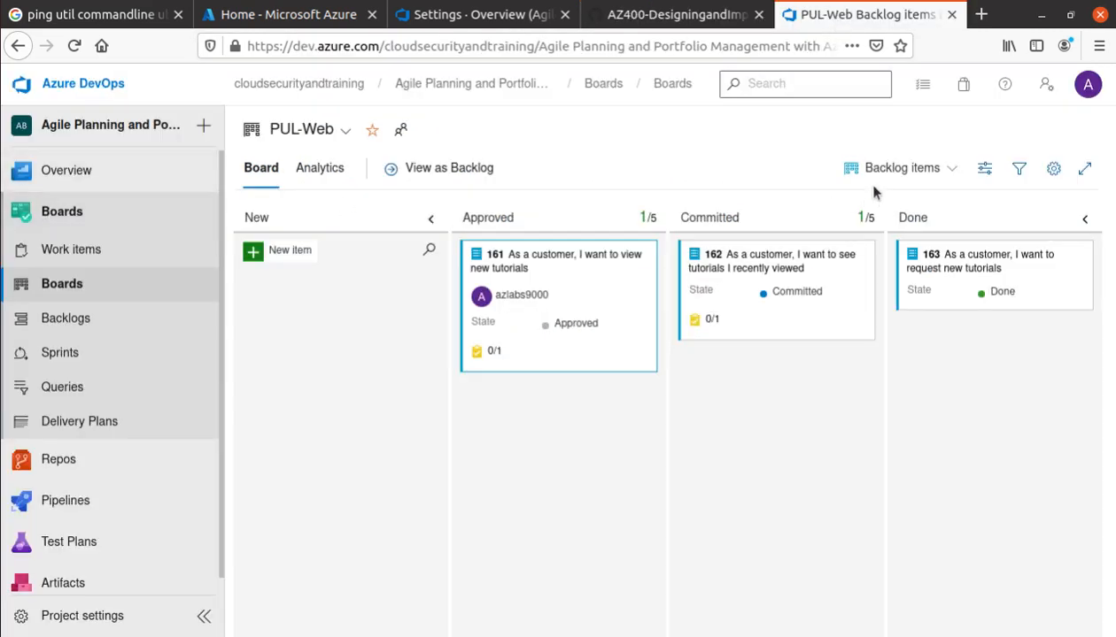
pyautogui.click(1052, 171)
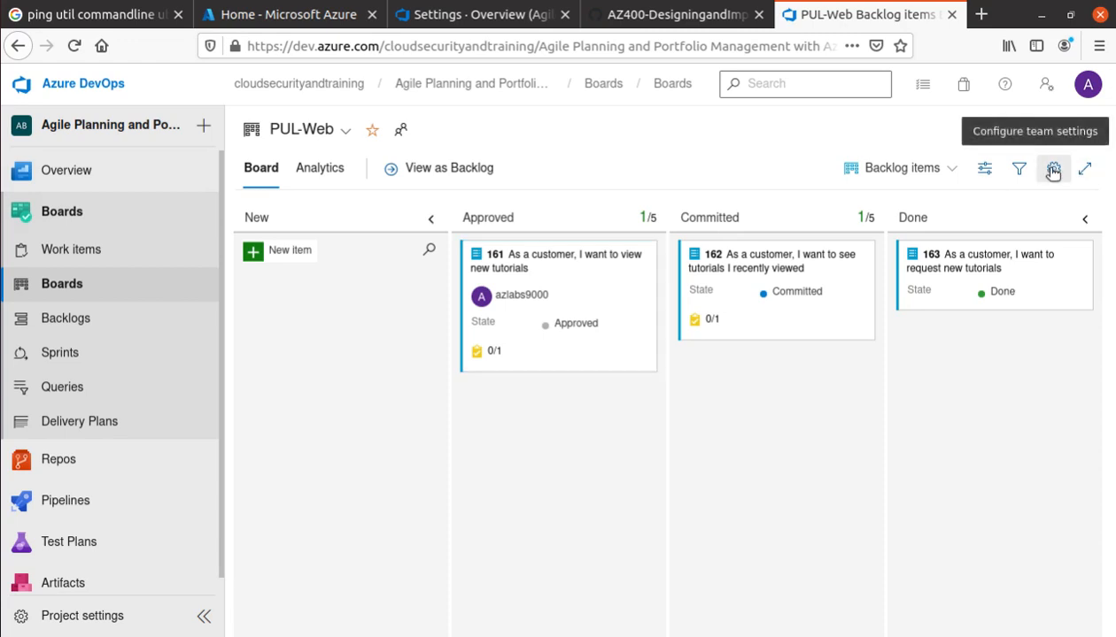
pyautogui.click(634, 16)
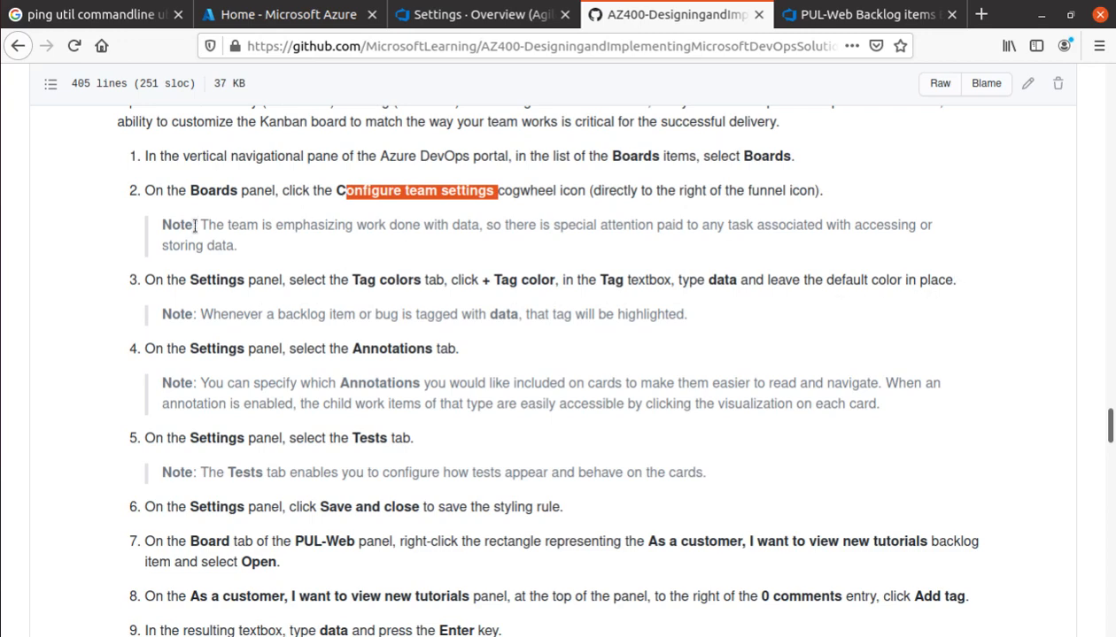
pyautogui.click(854, 16)
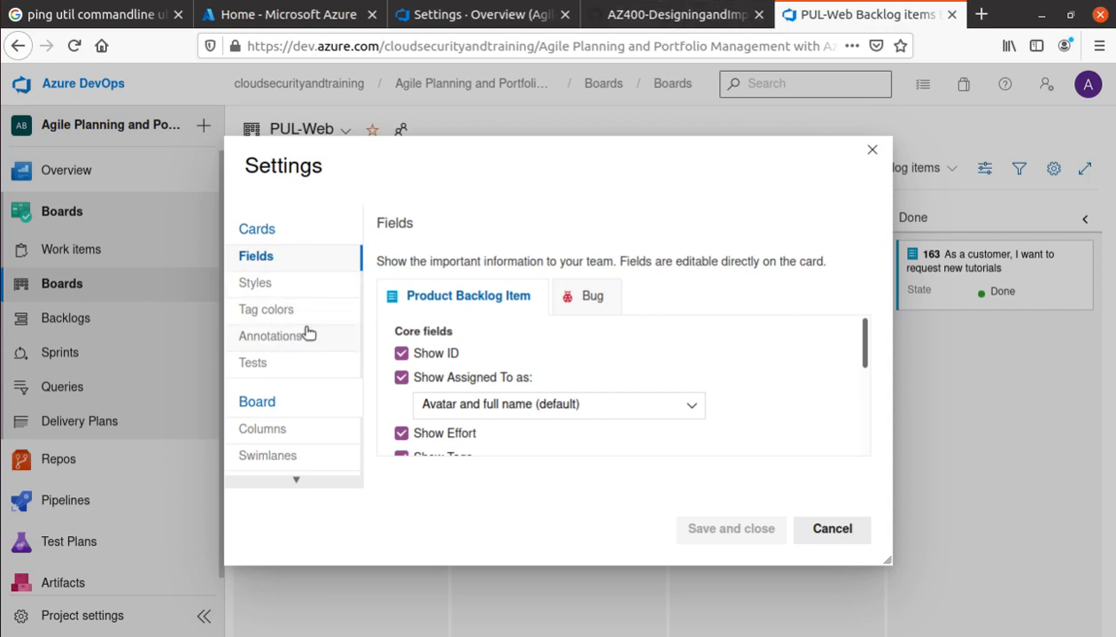
pyautogui.scroll(-2, 297, 331)
pyautogui.scroll(-2, 292, 330)
pyautogui.scroll(4, 295, 327)
# Following Task 4 step 3, add a tag color rule for the tag Data and leave its default color in place
pyautogui.click(704, 18)
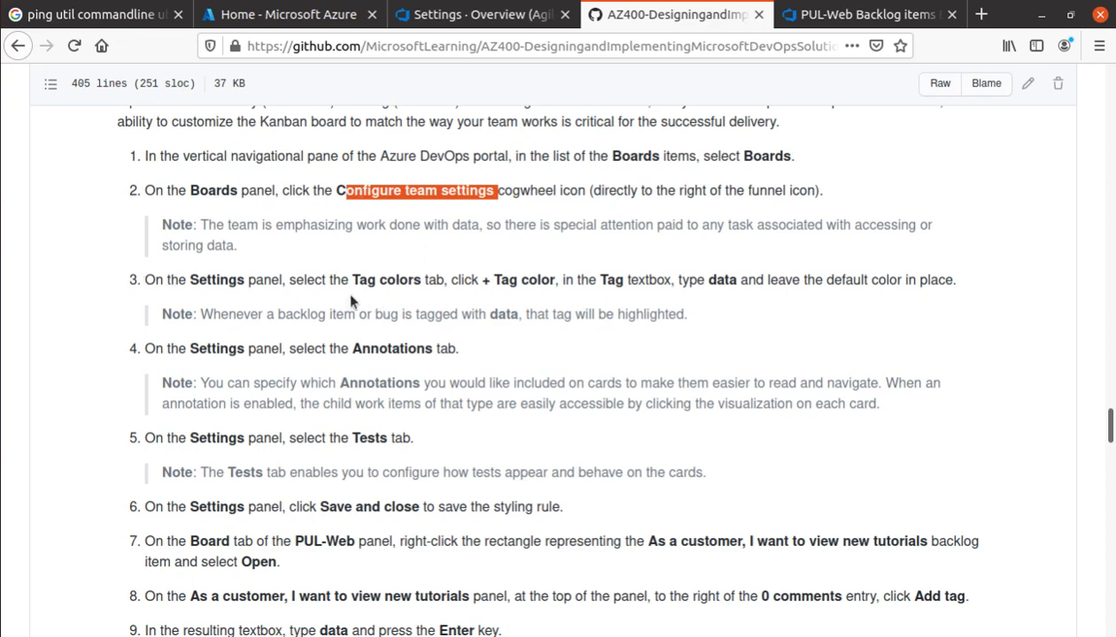
pyautogui.click(861, 14)
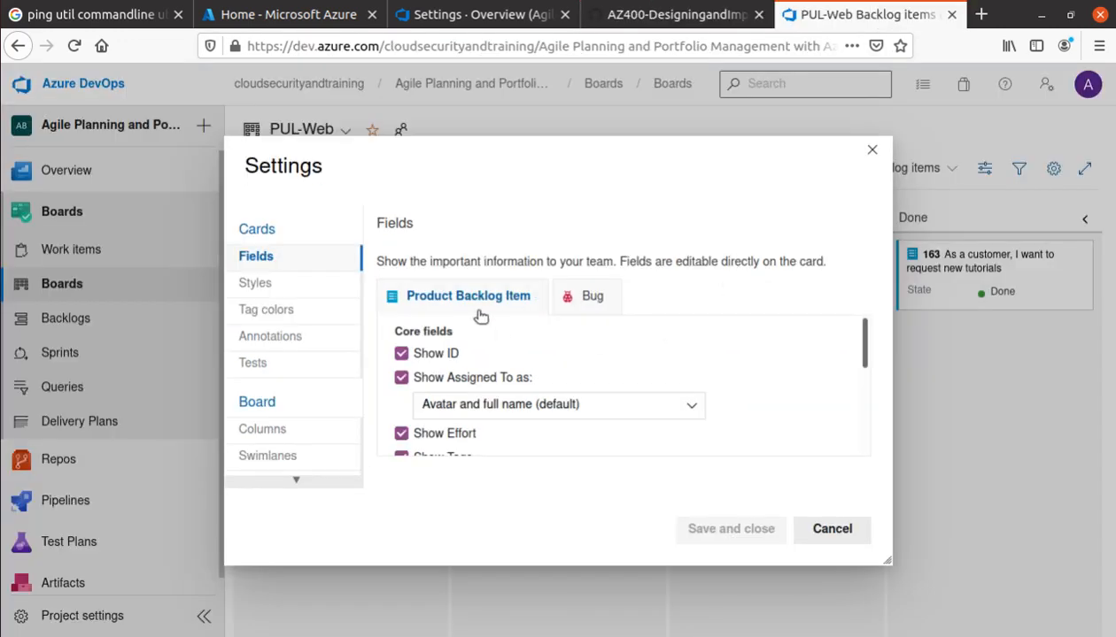
pyautogui.click(292, 313)
pyautogui.click(428, 288)
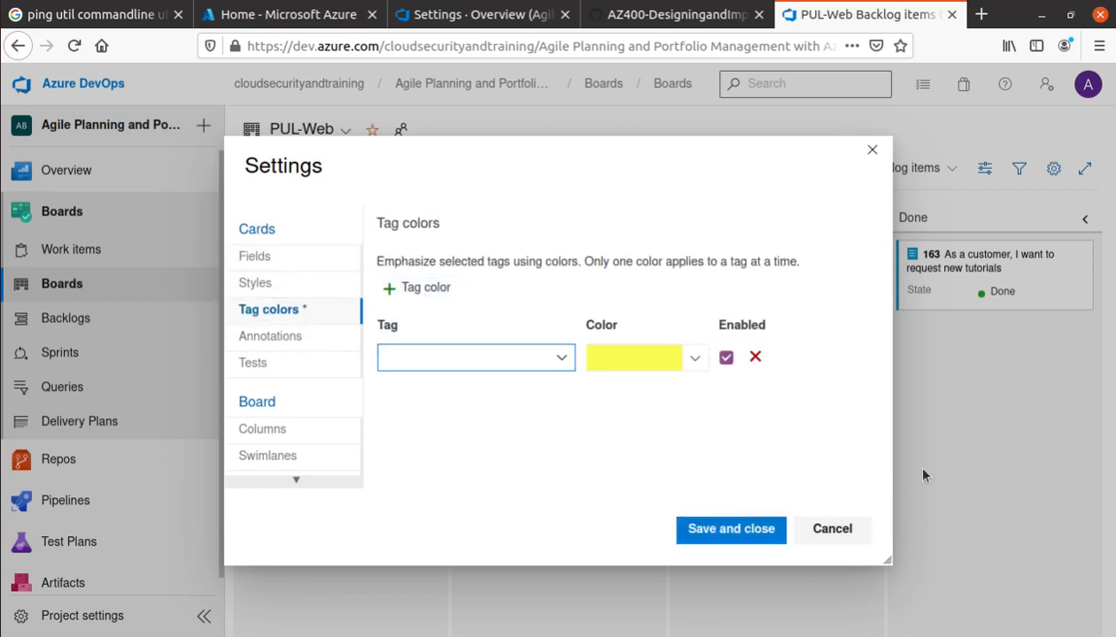
pyautogui.click(692, 21)
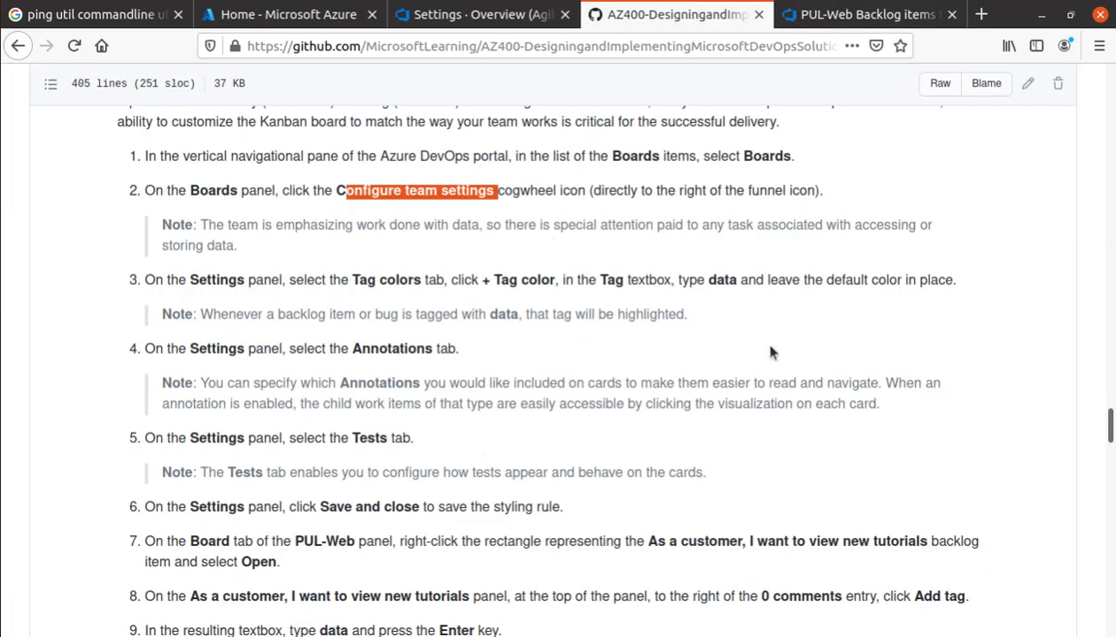
pyautogui.click(839, 13)
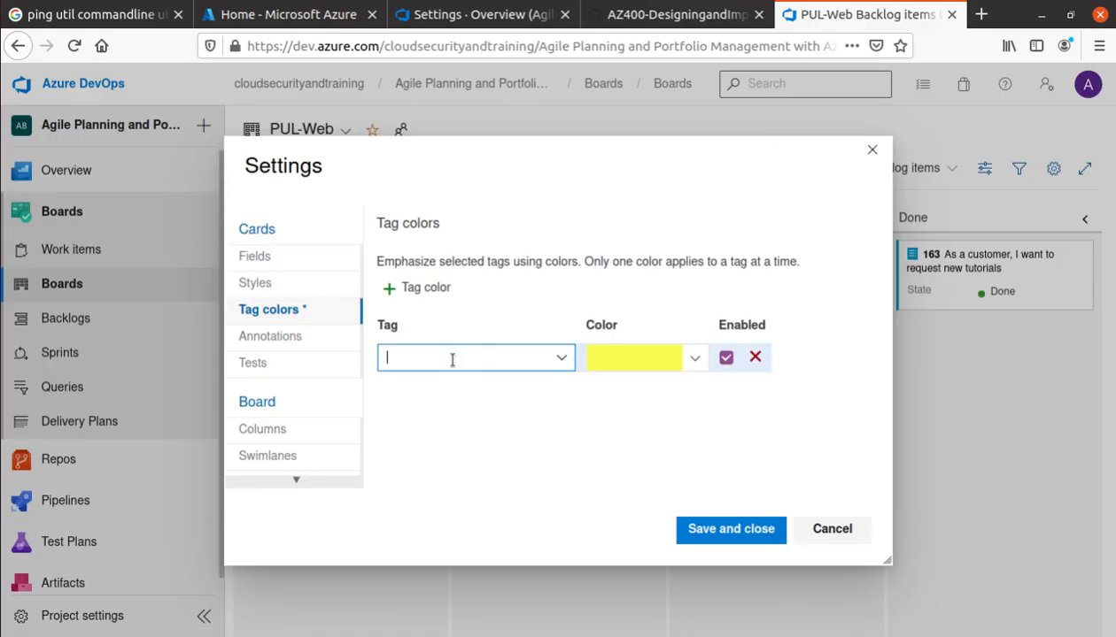
pyautogui.write('Data')
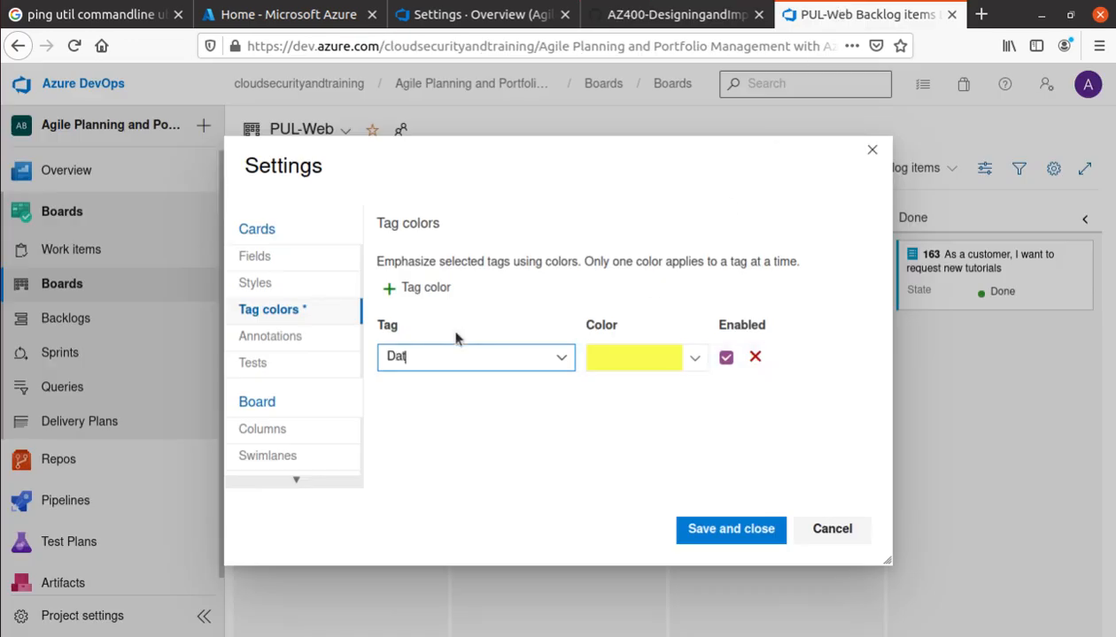
# Following Task 4 step 4, open the board's Annotations settings and compare them with the lab's note on annotations
pyautogui.click(677, 15)
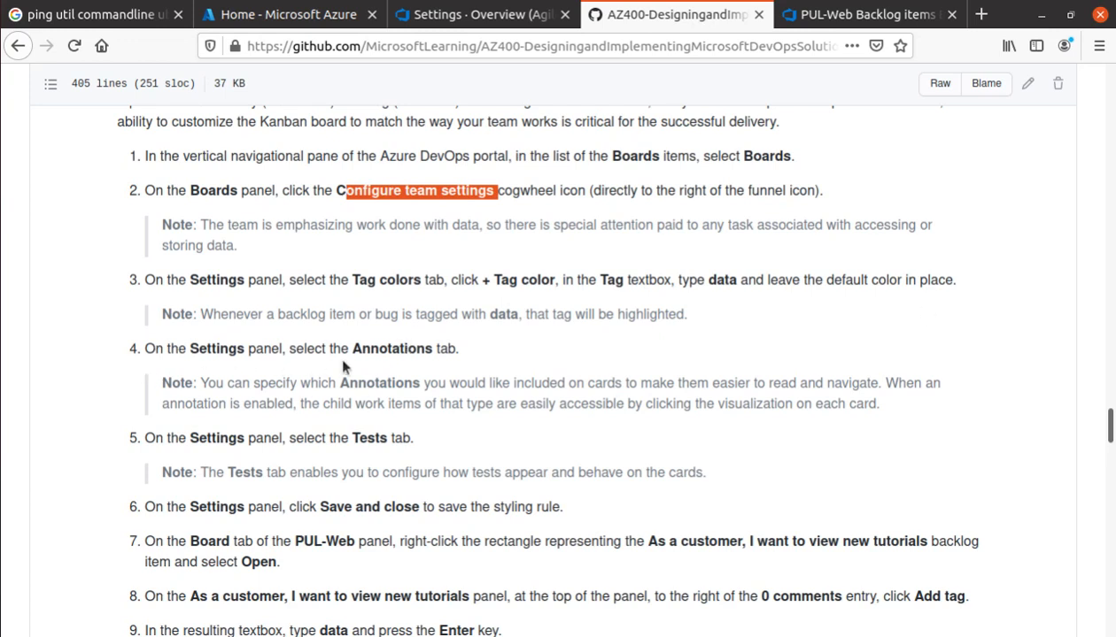
pyautogui.click(854, 17)
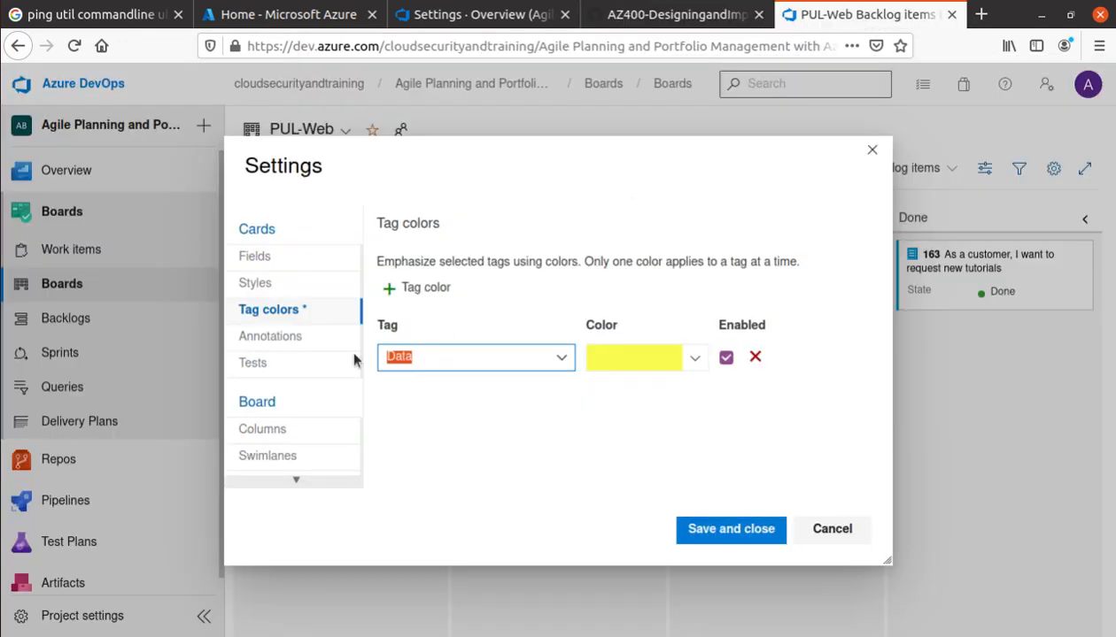
pyautogui.click(274, 339)
pyautogui.click(656, 16)
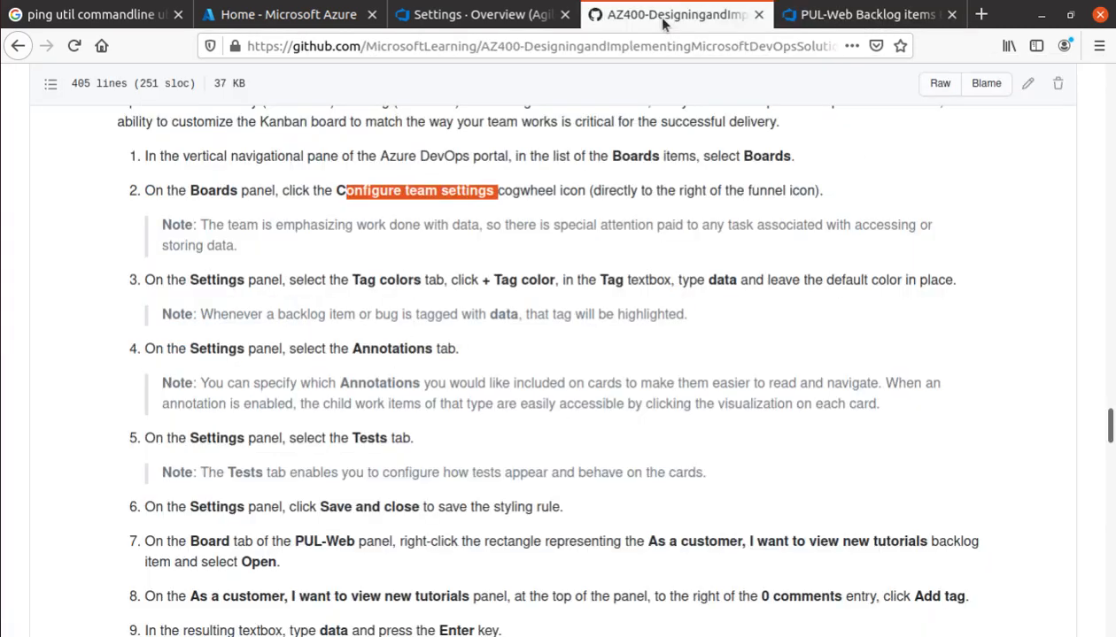
pyautogui.scroll(-2, 303, 383)
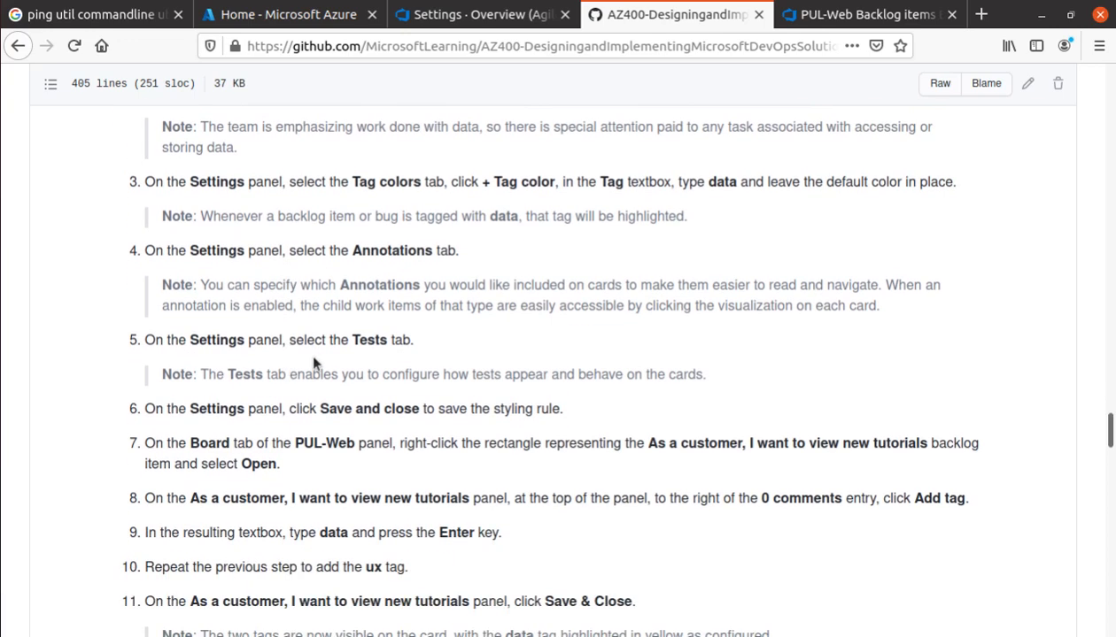
pyautogui.moveTo(184, 283)
pyautogui.mouseDown()
pyautogui.moveTo(328, 305)
pyautogui.moveTo(421, 288)
pyautogui.moveTo(731, 288)
pyautogui.moveTo(763, 305)
pyautogui.moveTo(882, 286)
pyautogui.mouseUp()
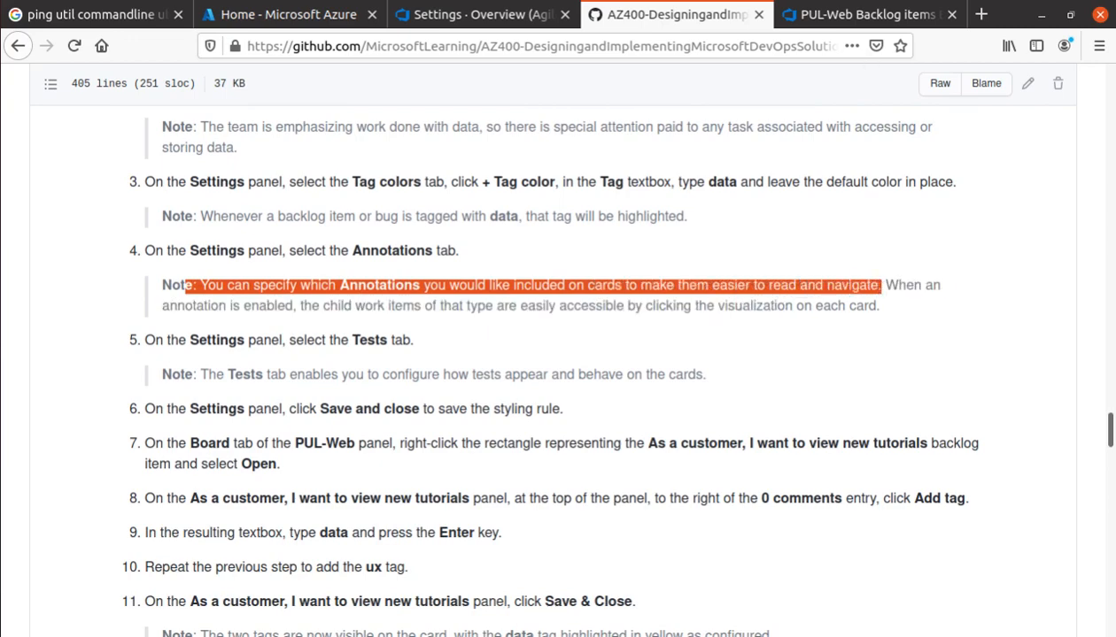
pyautogui.click(866, 14)
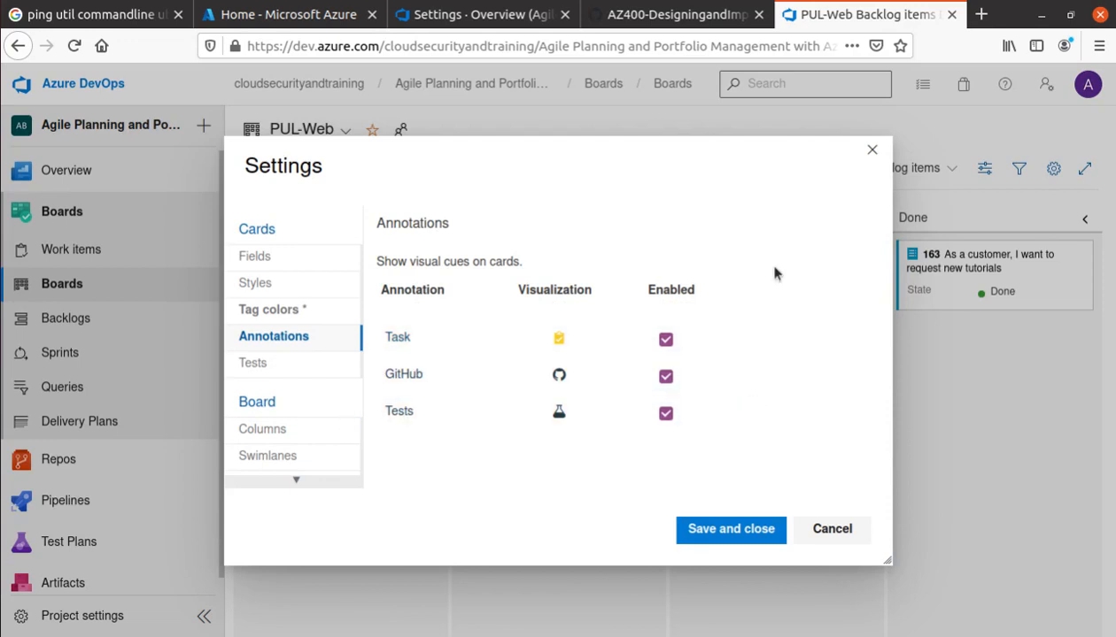
# Following Task 4 step 5, open the board's Tests settings and look over the manual test plan and outcome options
pyautogui.click(673, 14)
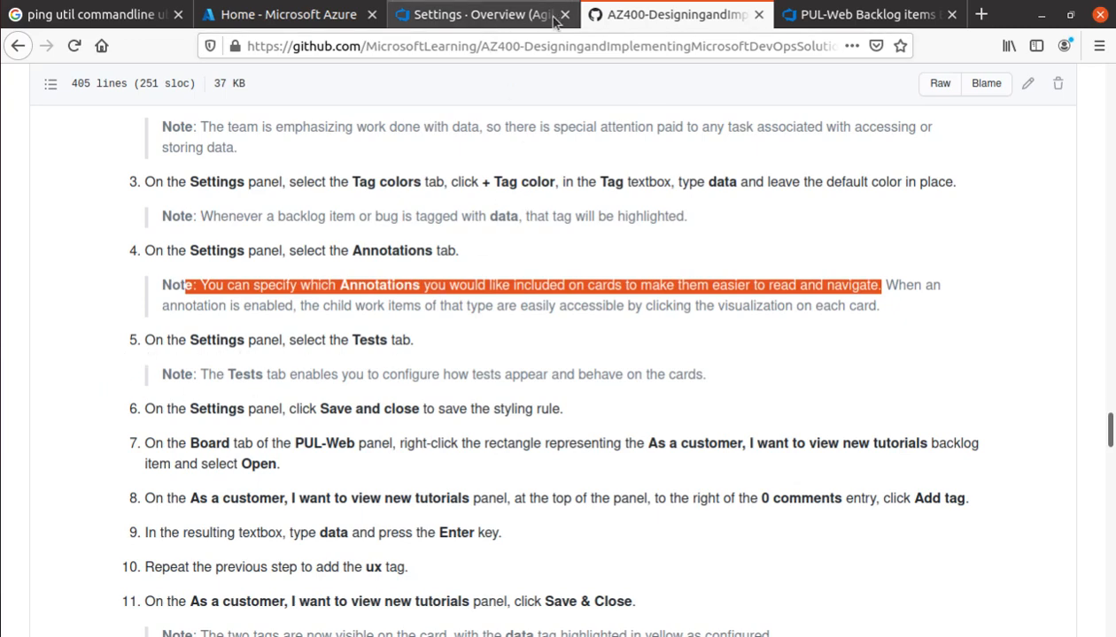
pyautogui.click(792, 14)
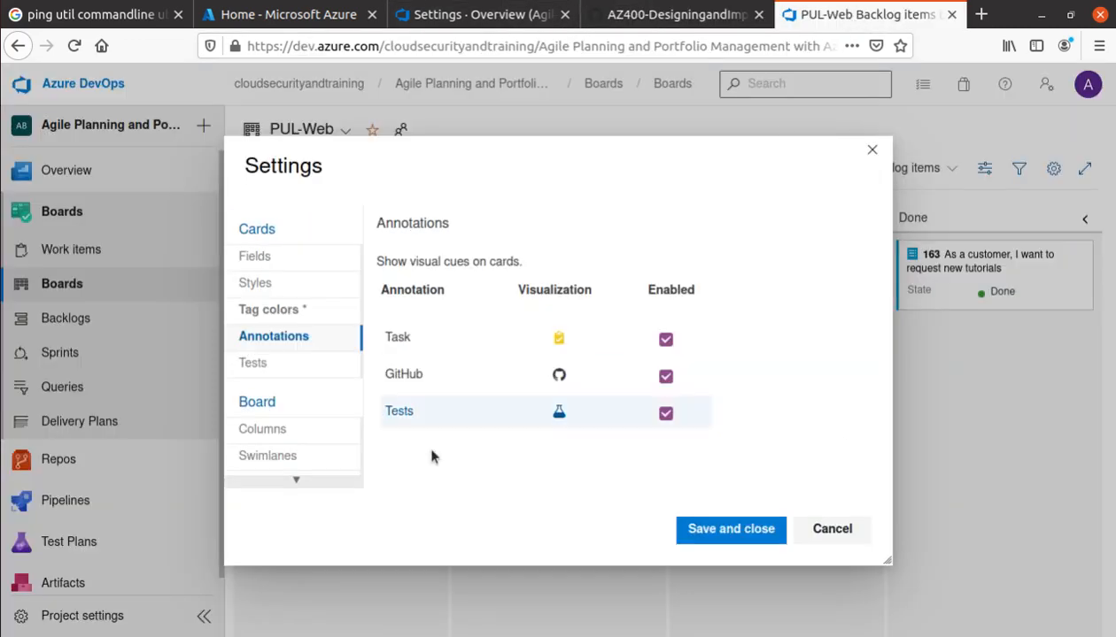
pyautogui.click(266, 368)
pyautogui.scroll(-1, 445, 351)
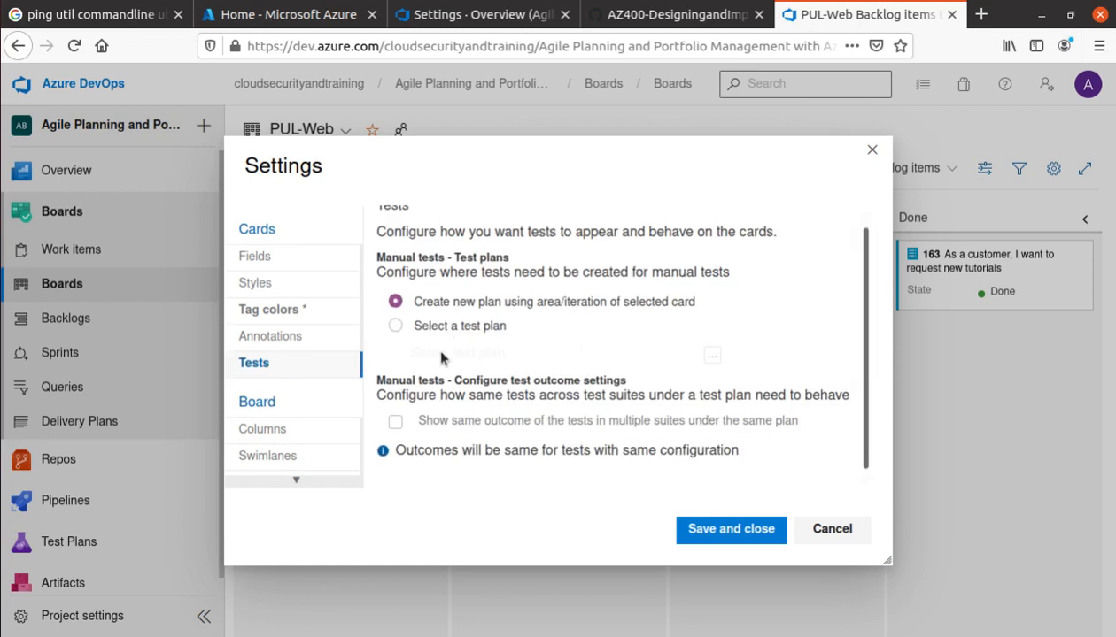
pyautogui.scroll(1, 573, 359)
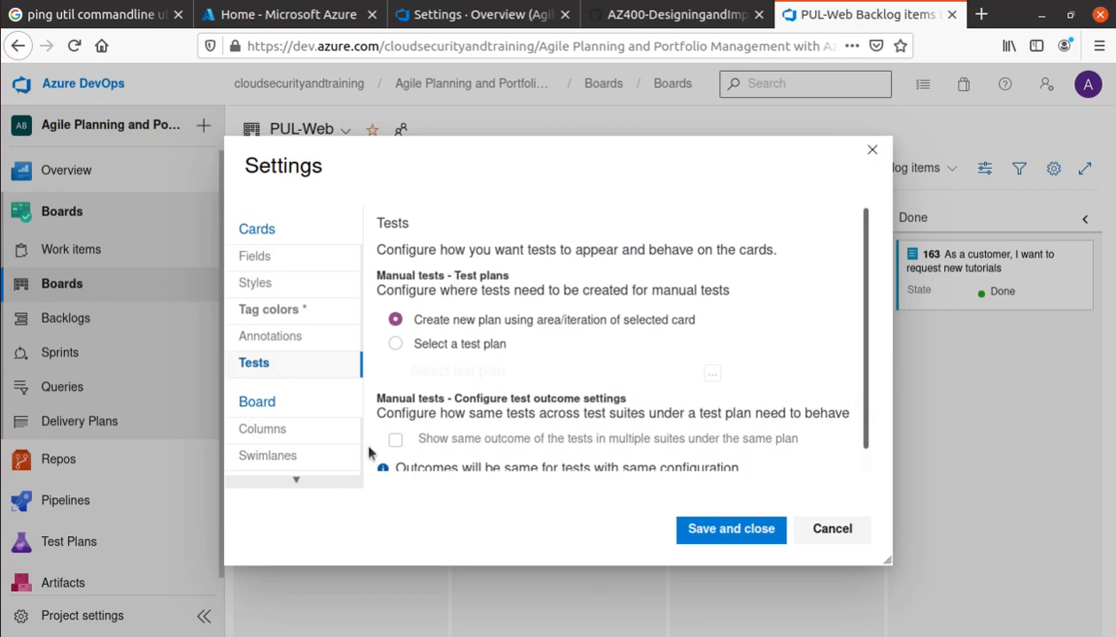
# Following Task 4 step 6, save and close the PUL-Web board's team settings
pyautogui.click(678, 15)
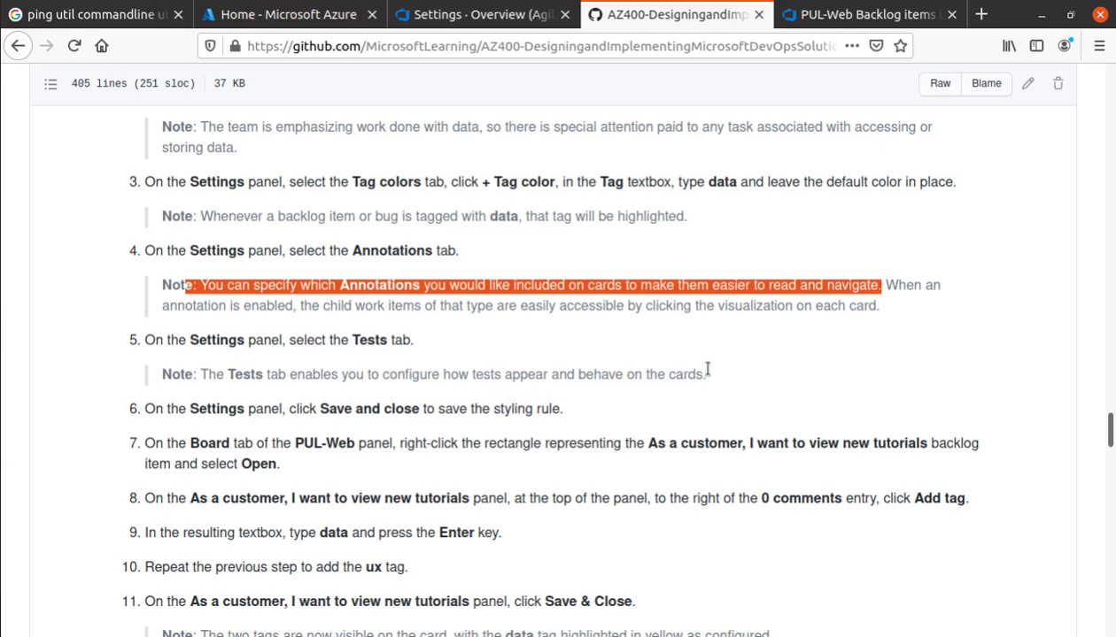
pyautogui.scroll(-5, 720, 355)
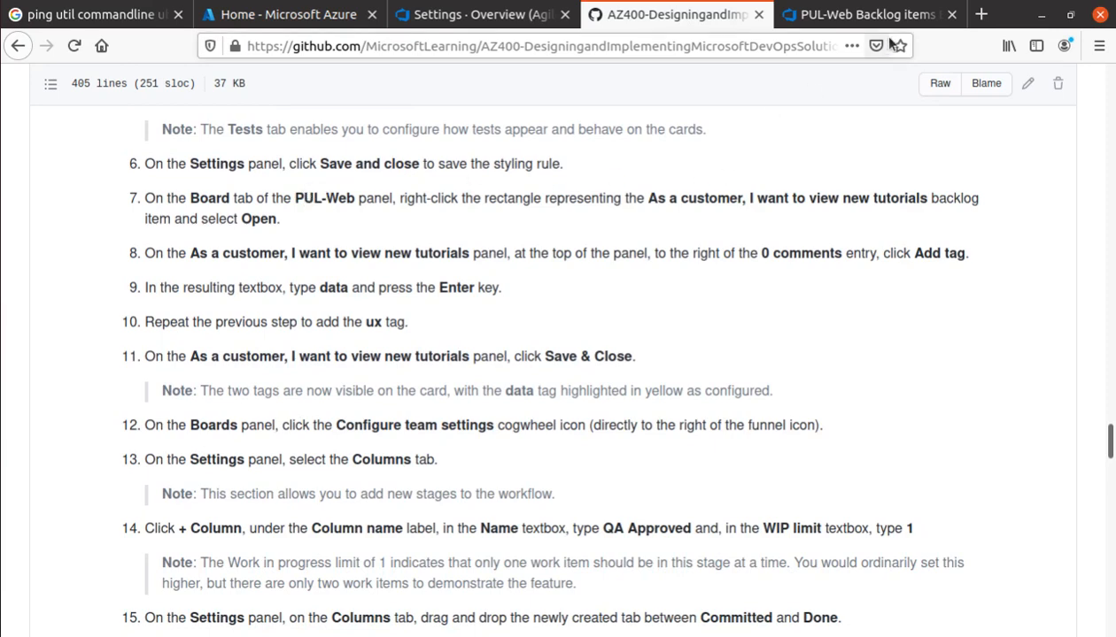
pyautogui.click(802, 15)
pyautogui.click(718, 544)
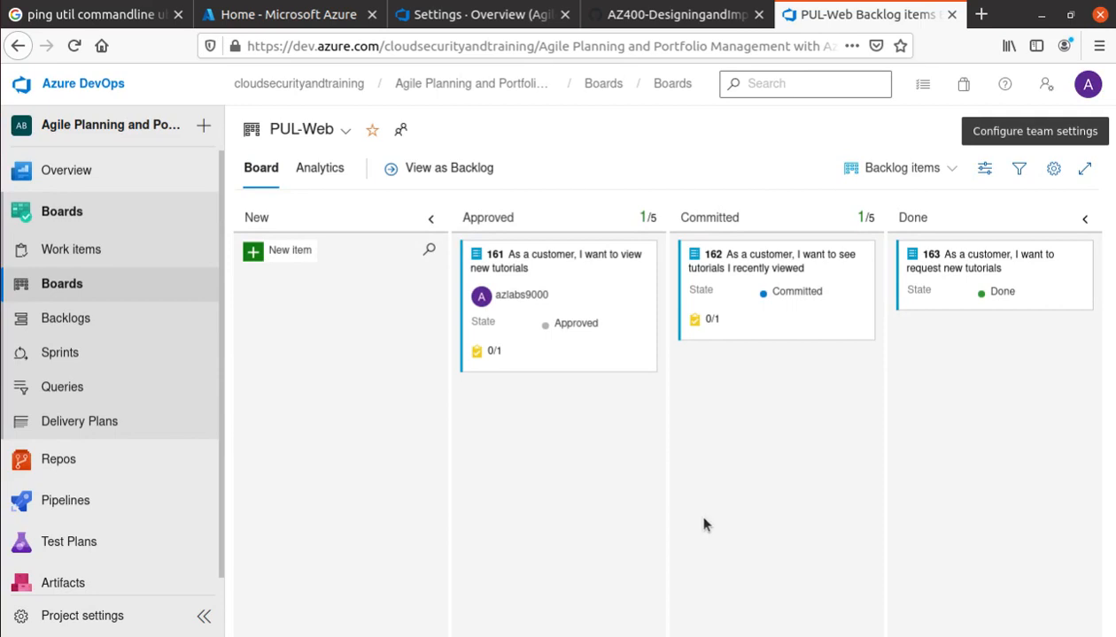
# Following Task 4 step 7, open the backlog item "As a customer, I want to view new tutorials" from the PUL-Web board
pyautogui.click(659, 16)
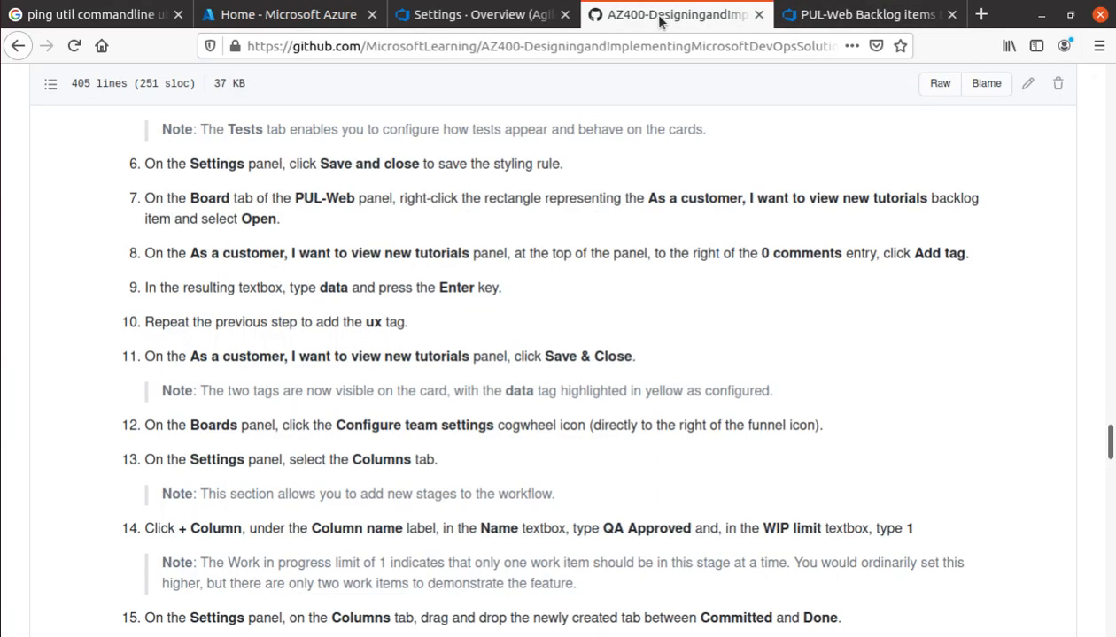
pyautogui.doubleClick(211, 198)
pyautogui.scroll(-1, 395, 384)
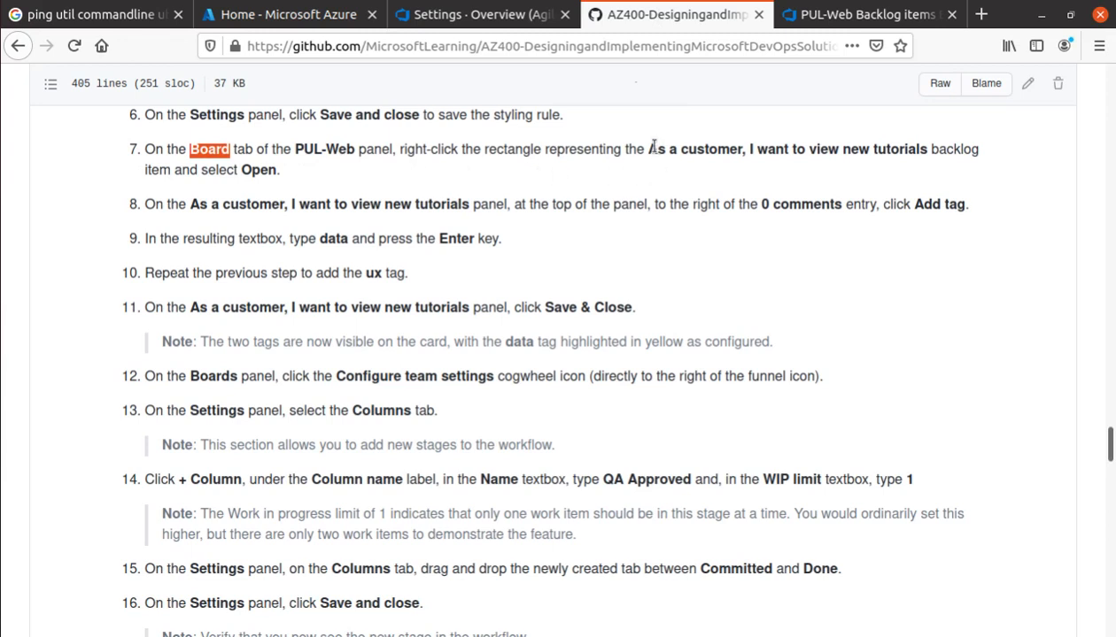
pyautogui.moveTo(652, 145); pyautogui.dragTo(927, 151)
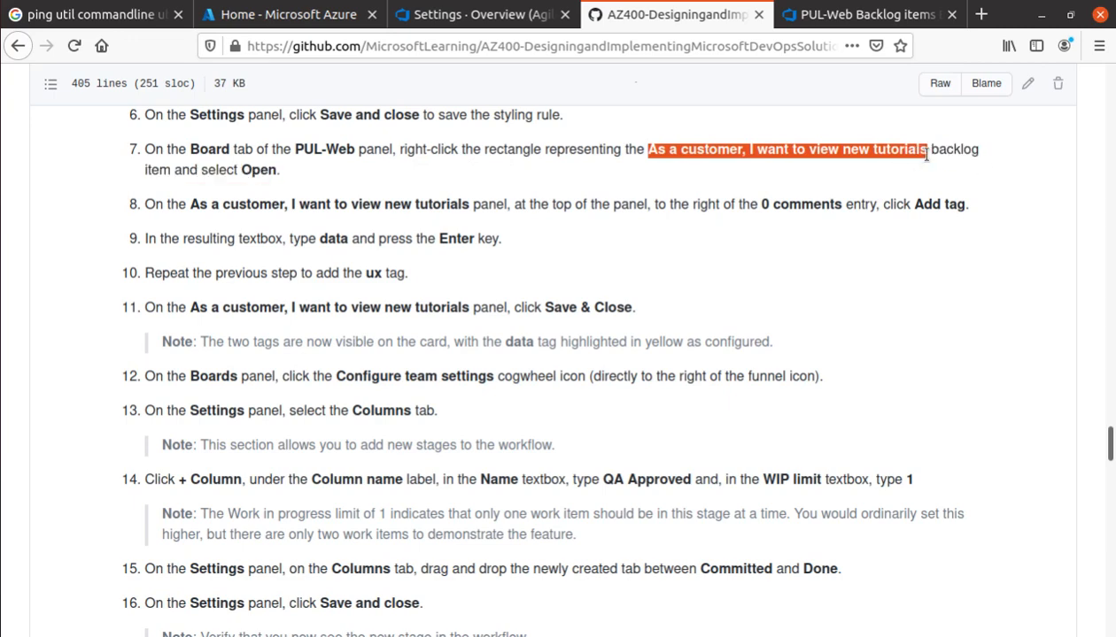
pyautogui.click(892, 16)
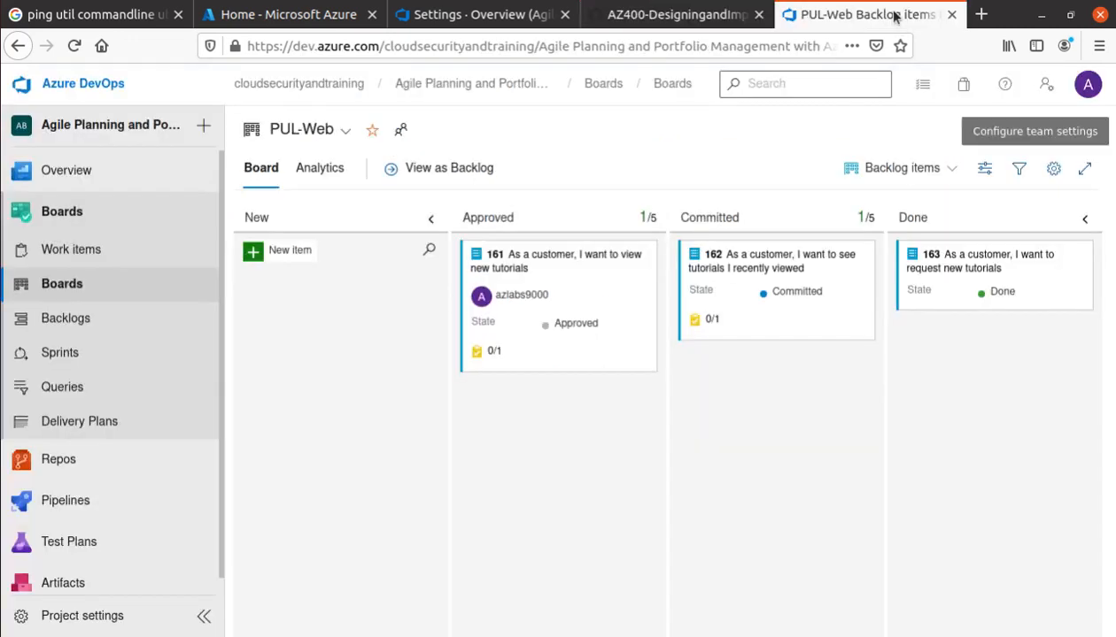
pyautogui.rightClick(556, 257)
pyautogui.click(551, 388)
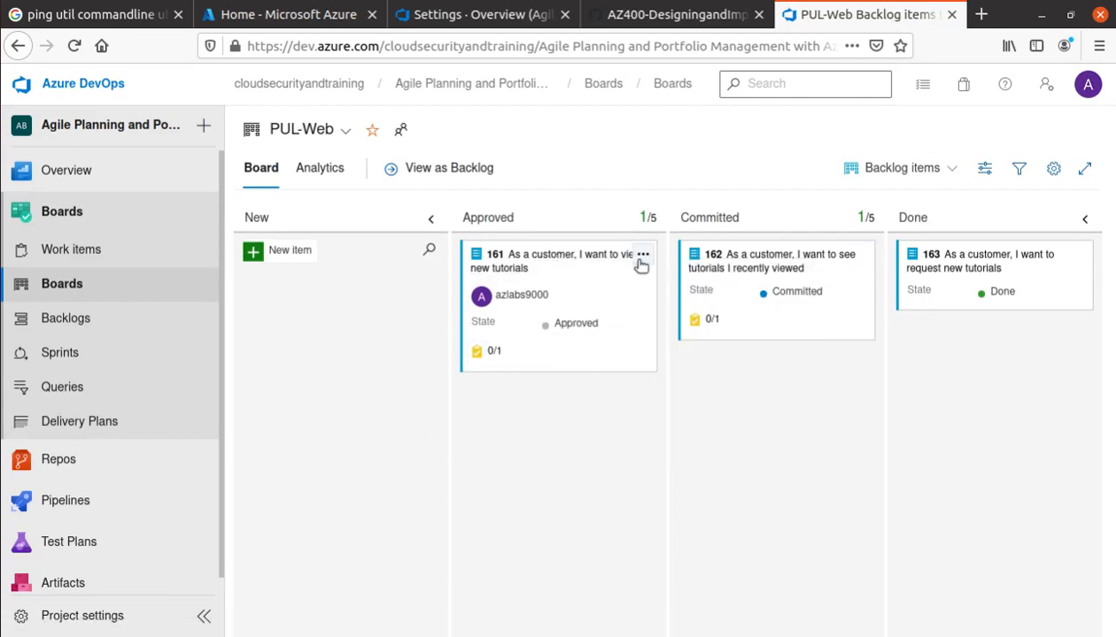
pyautogui.click(642, 256)
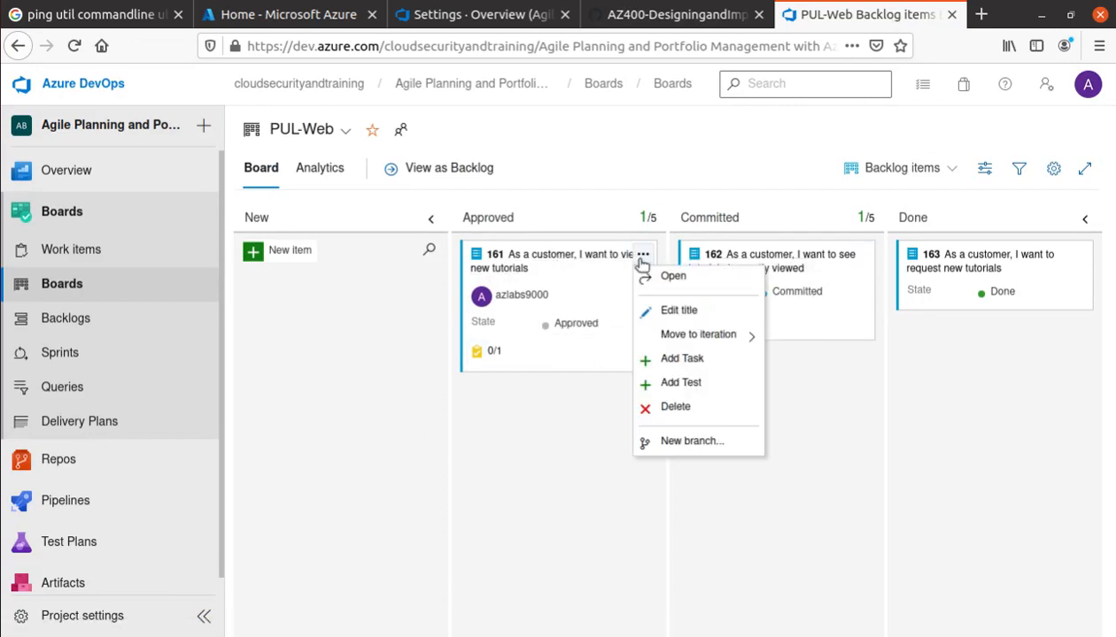
pyautogui.click(687, 278)
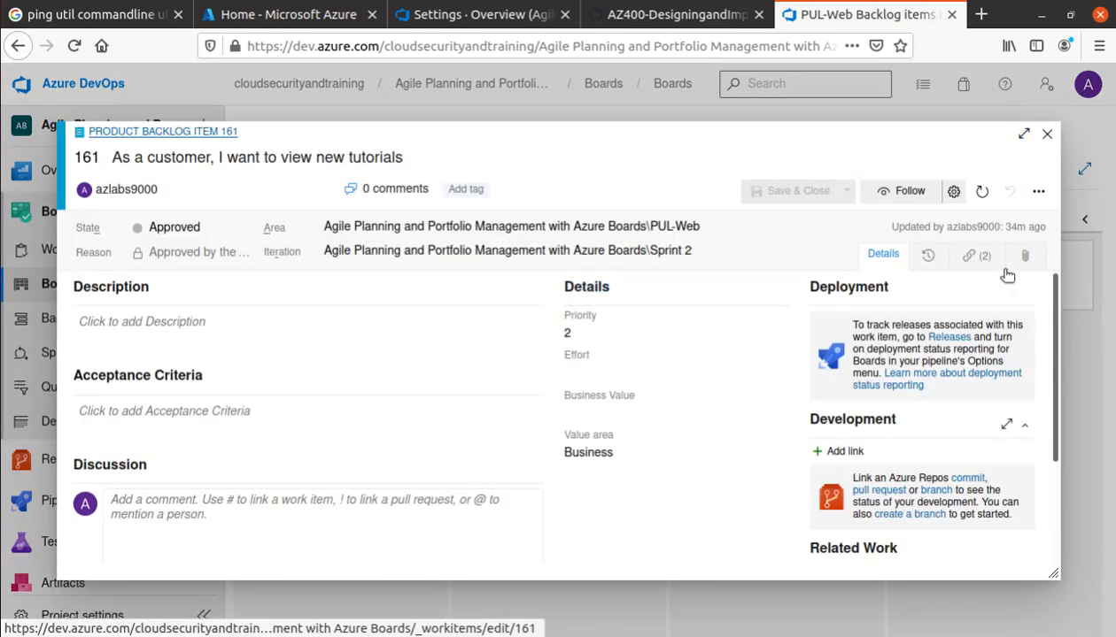
# Read Task 4 step 8 and start adding a tag to the "As a customer, I want to view new tutorials" item
pyautogui.click(668, 14)
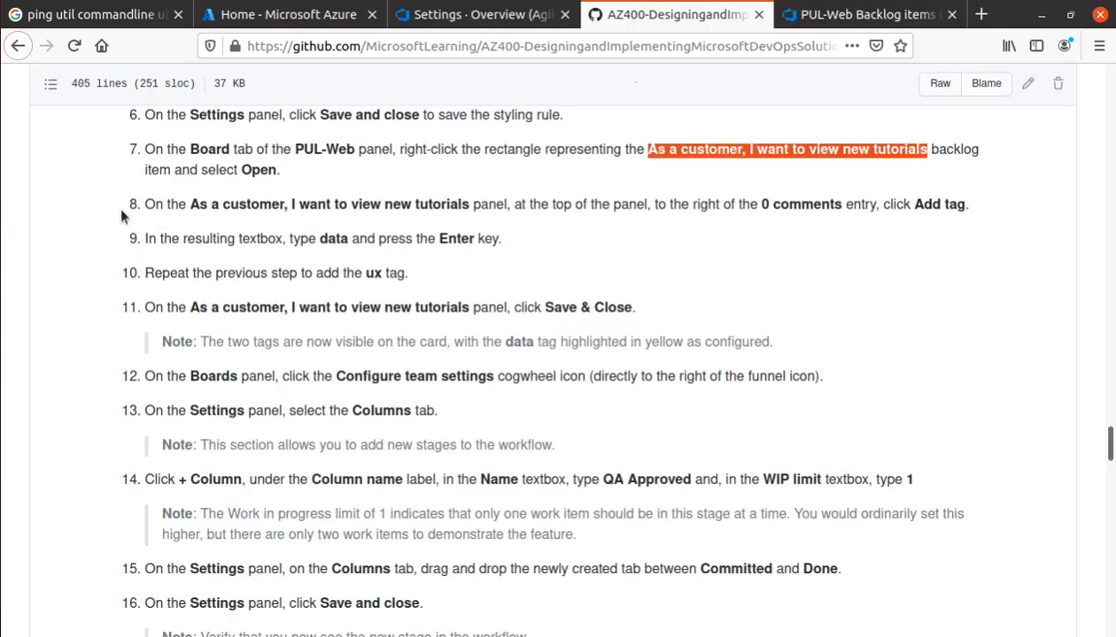
pyautogui.moveTo(190, 204); pyautogui.dragTo(469, 211)
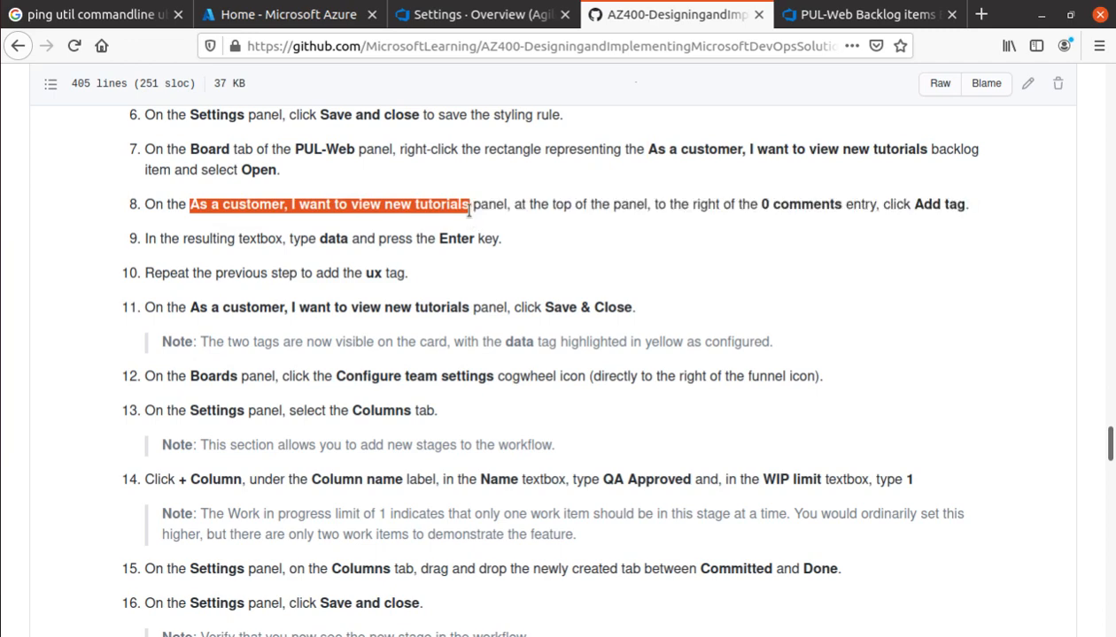
pyautogui.click(863, 14)
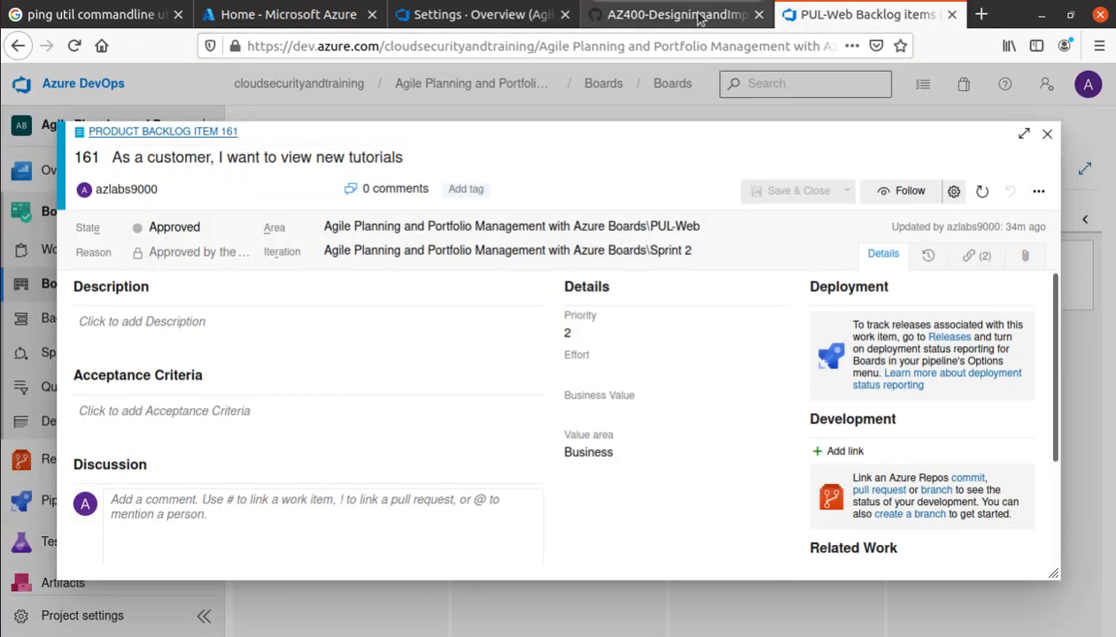
pyautogui.click(666, 12)
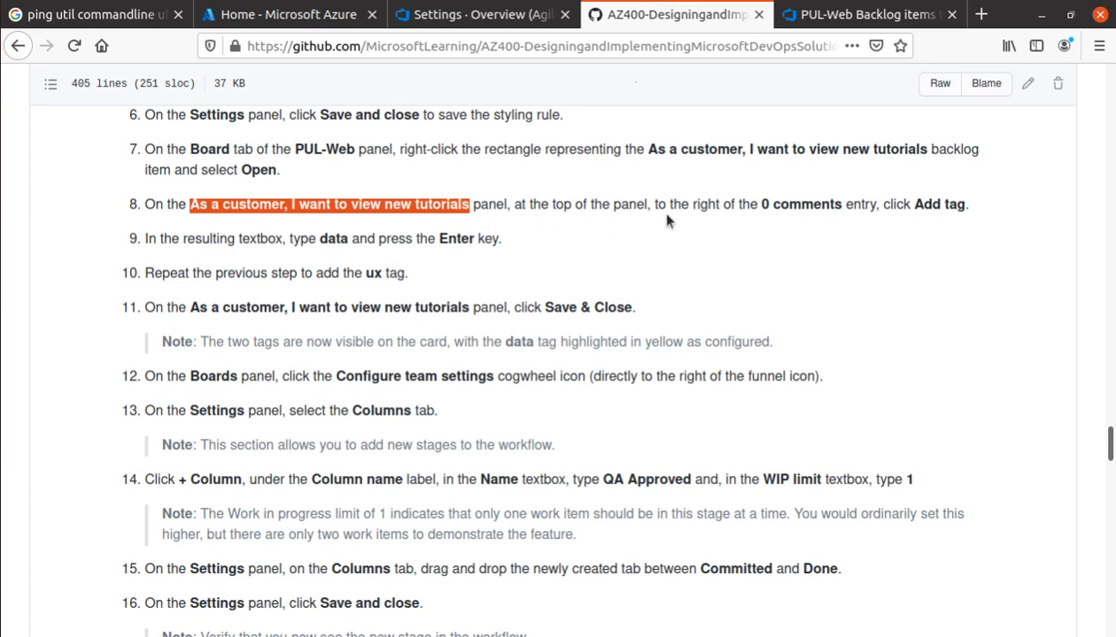
pyautogui.moveTo(762, 203); pyautogui.dragTo(965, 204)
pyautogui.click(850, 14)
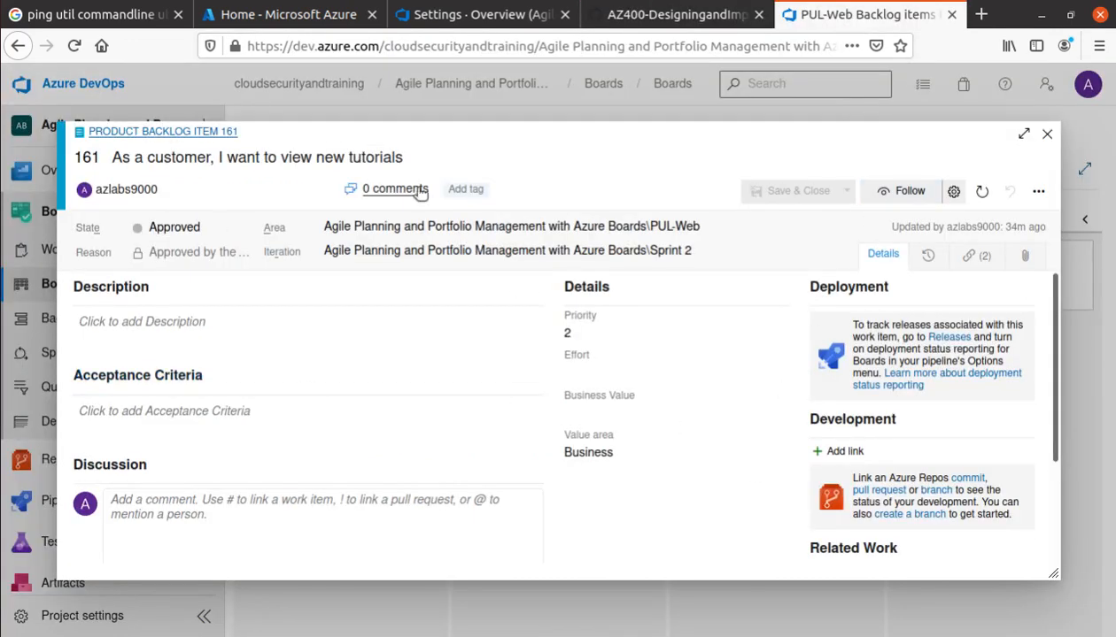
pyautogui.click(469, 188)
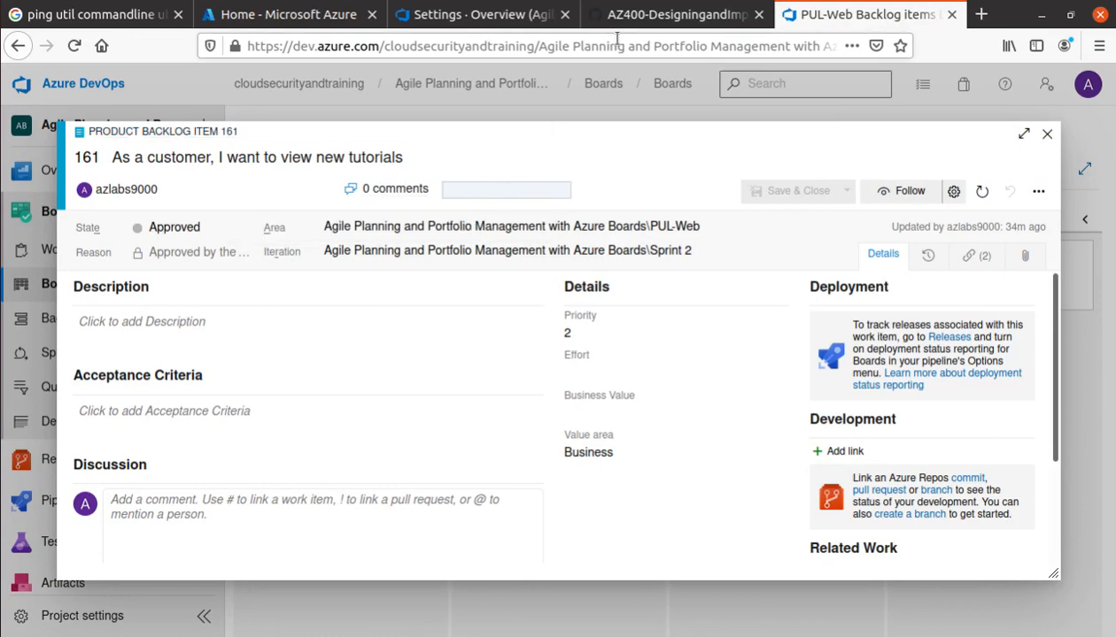
# Following Task 4 step 9, copy "data" from the lab instructions and add it as a tag to the view new tutorials item
pyautogui.click(635, 16)
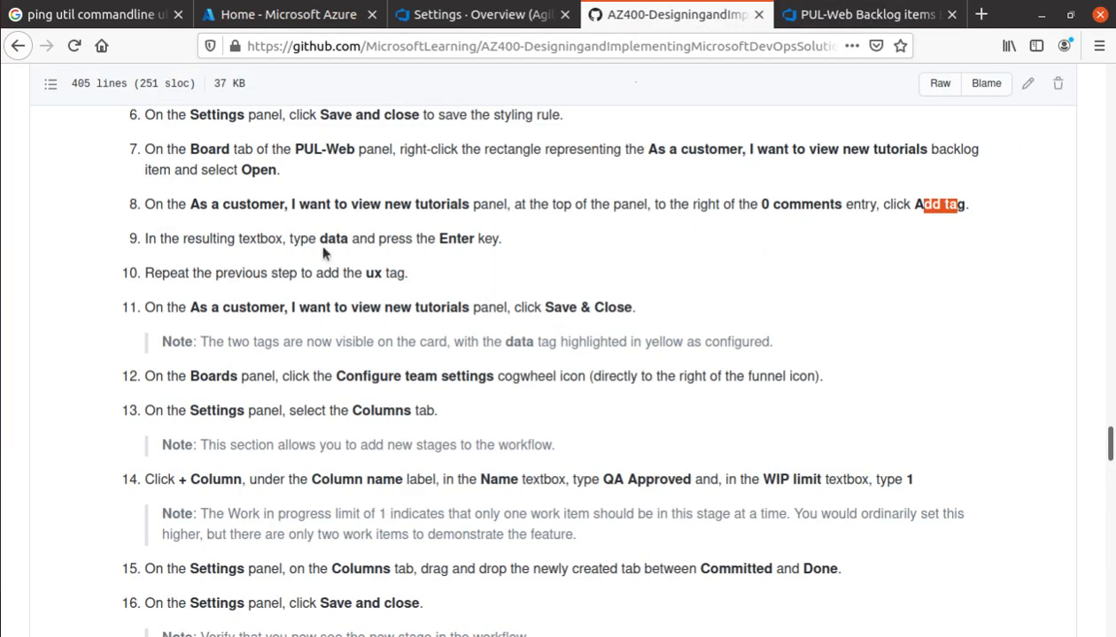
pyautogui.moveTo(318, 239); pyautogui.dragTo(348, 237)
pyautogui.rightClick(349, 239)
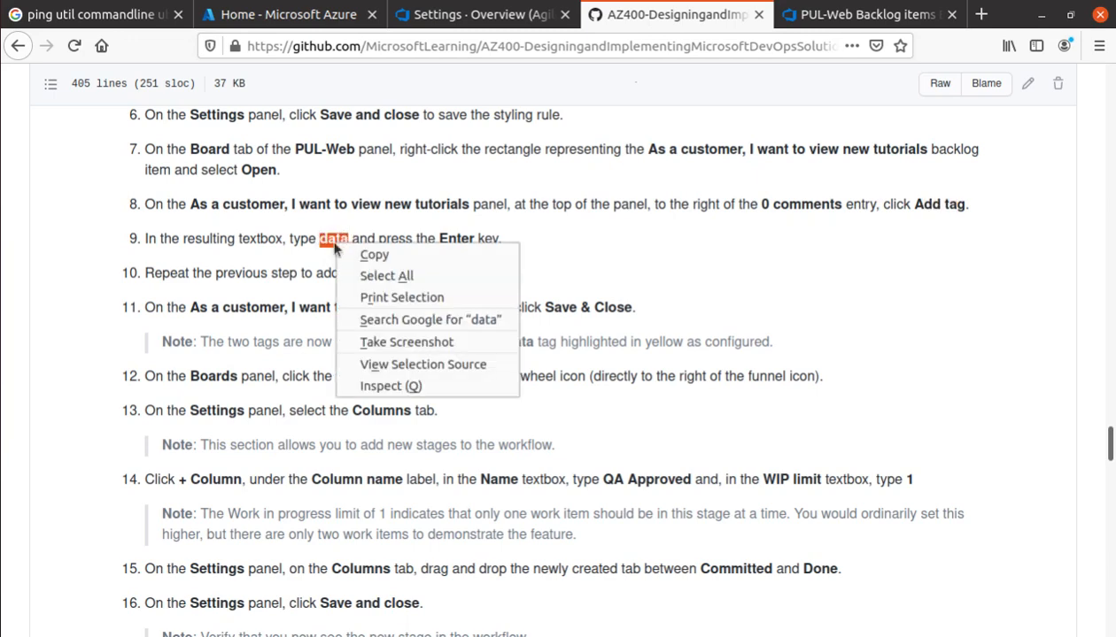
pyautogui.click(372, 253)
pyautogui.click(857, 15)
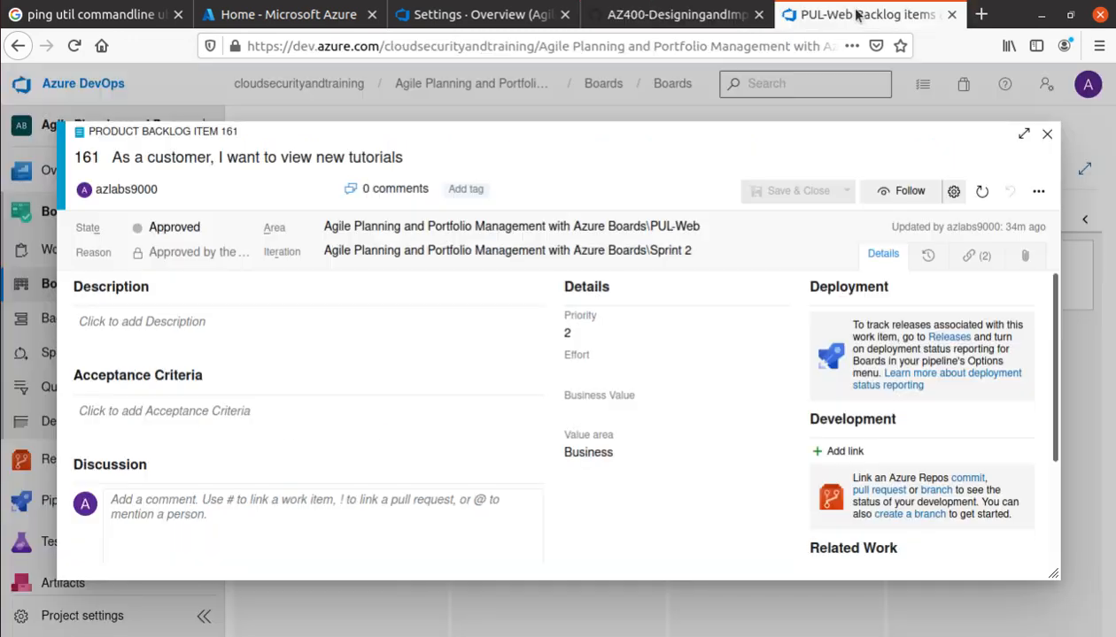
pyautogui.click(463, 189)
pyautogui.hotkey('ctrl', 'v')
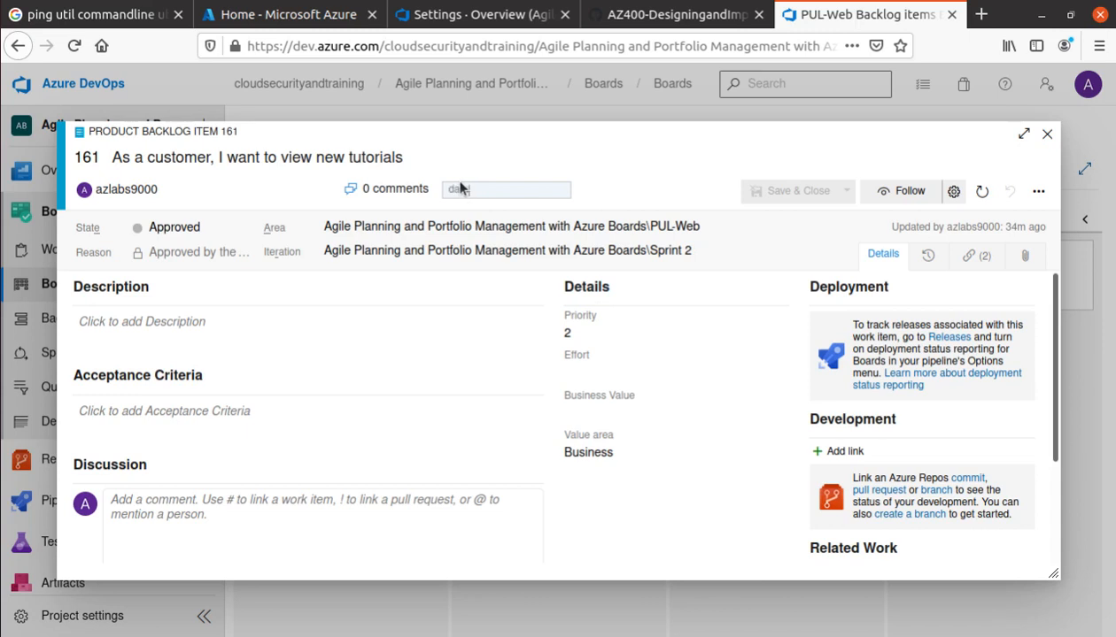
pyautogui.press('Return')
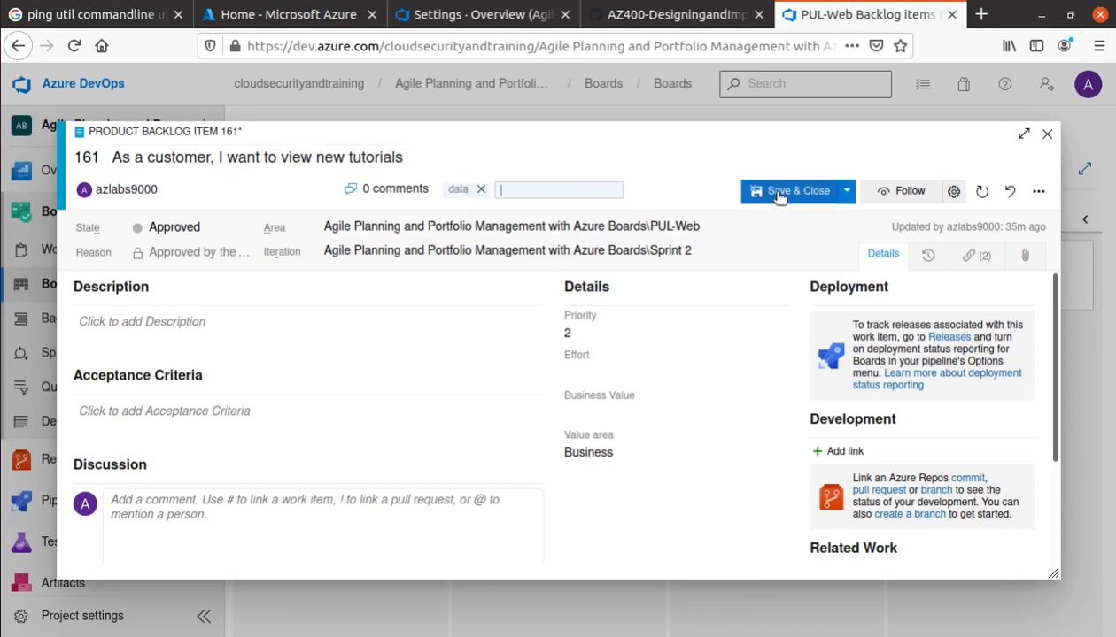
# Following Task 4 step 10, add the tag ux to the "As a customer, I want to view new tutorials" item
pyautogui.click(673, 24)
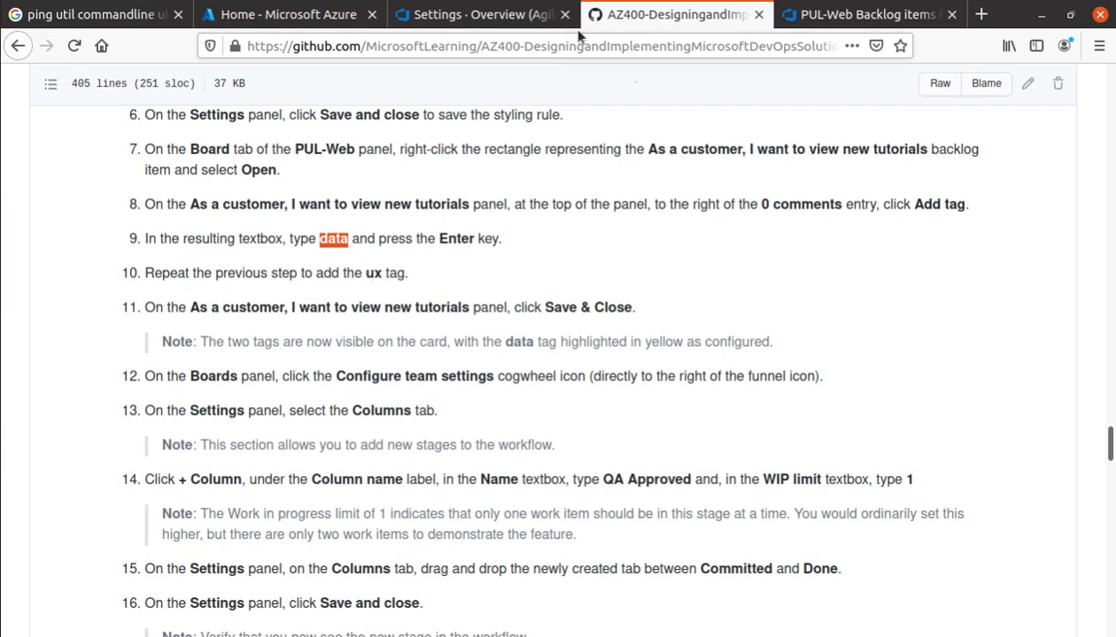
pyautogui.click(867, 15)
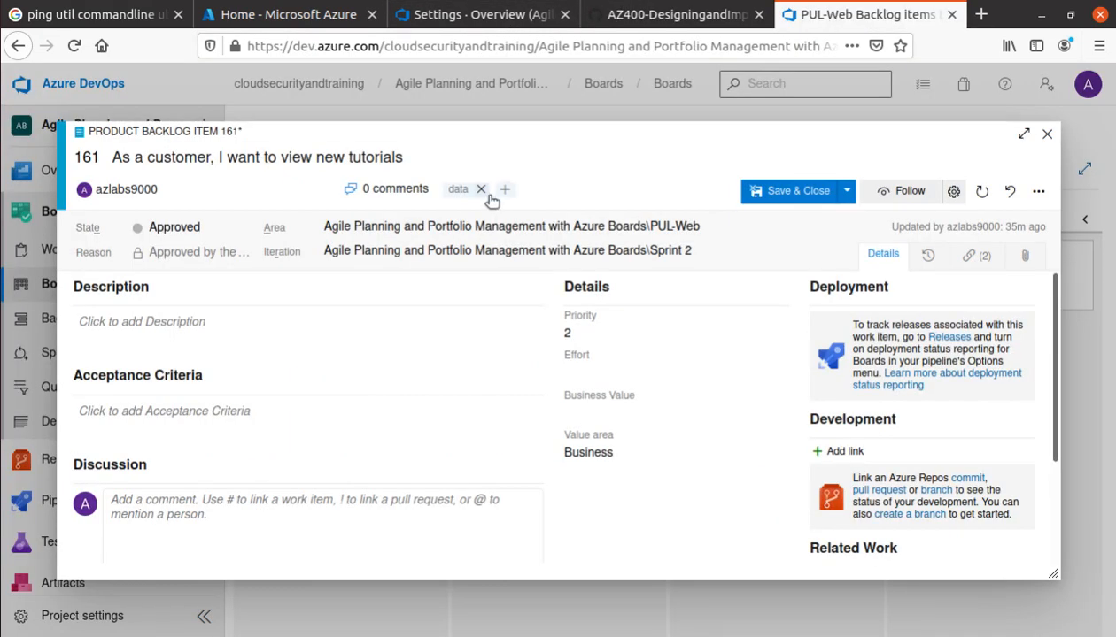
pyautogui.click(505, 192)
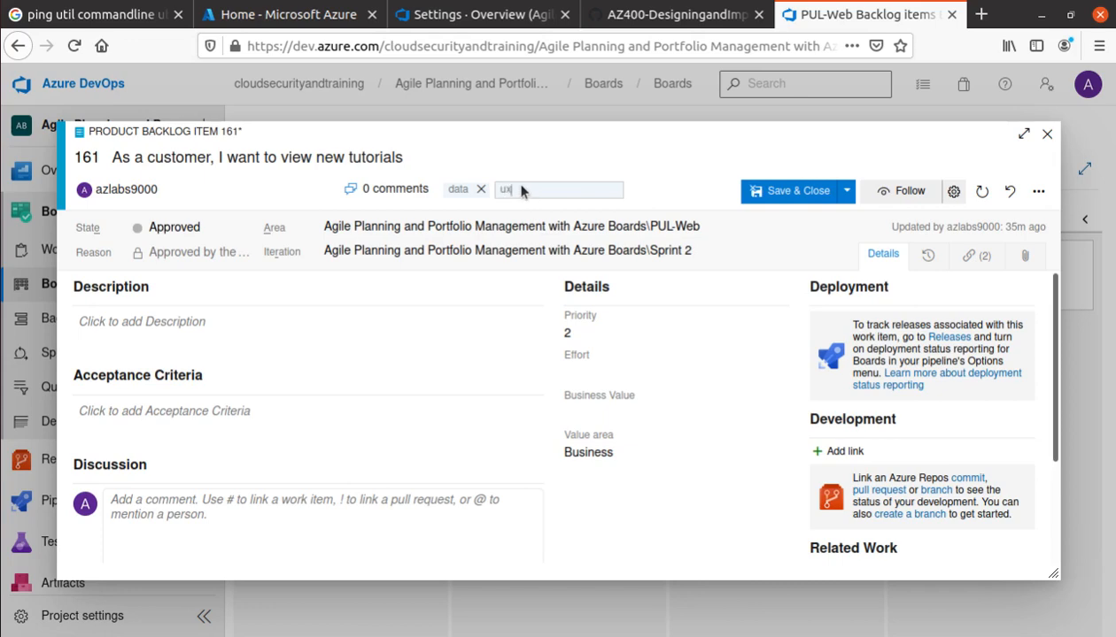
pyautogui.press('Return')
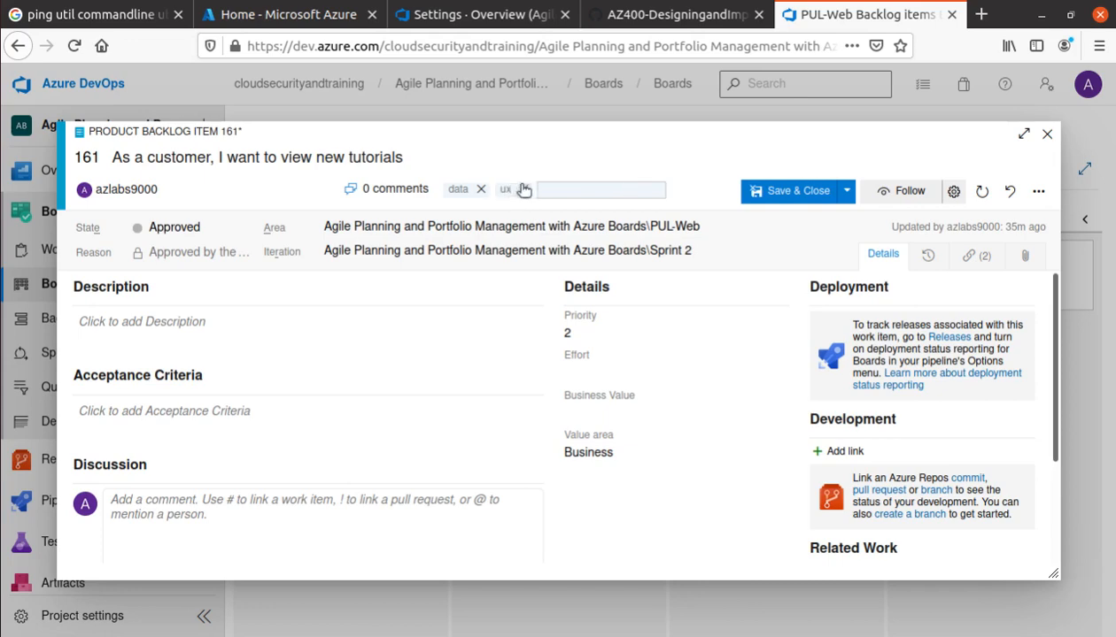
# Following Task 4 step 11, save and close the "As a customer, I want to view new tutorials" item
pyautogui.click(673, 15)
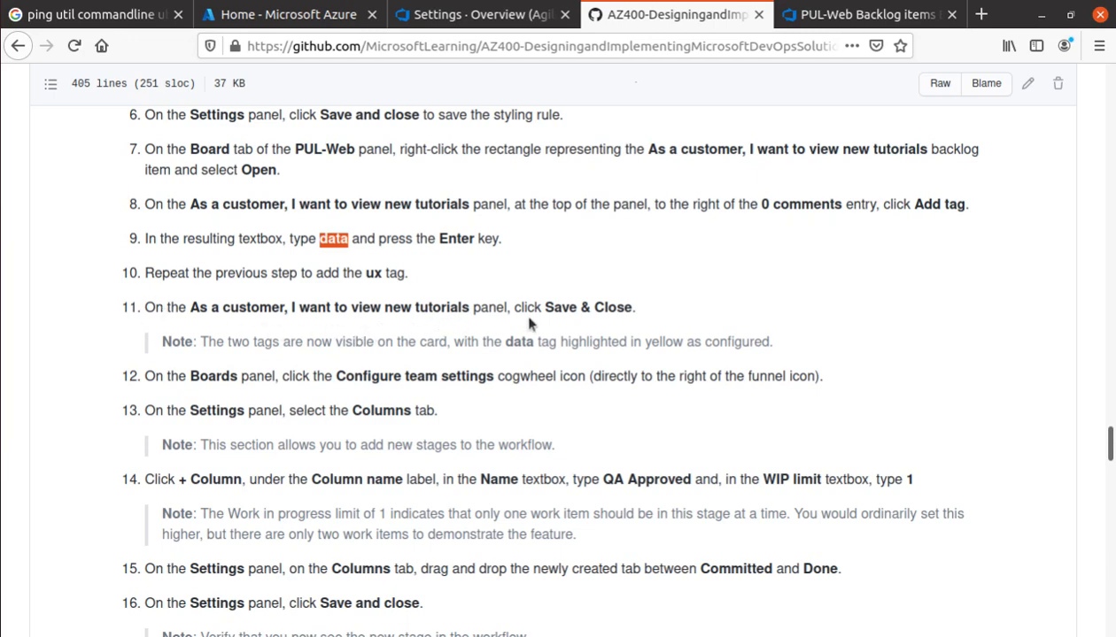
pyautogui.click(854, 15)
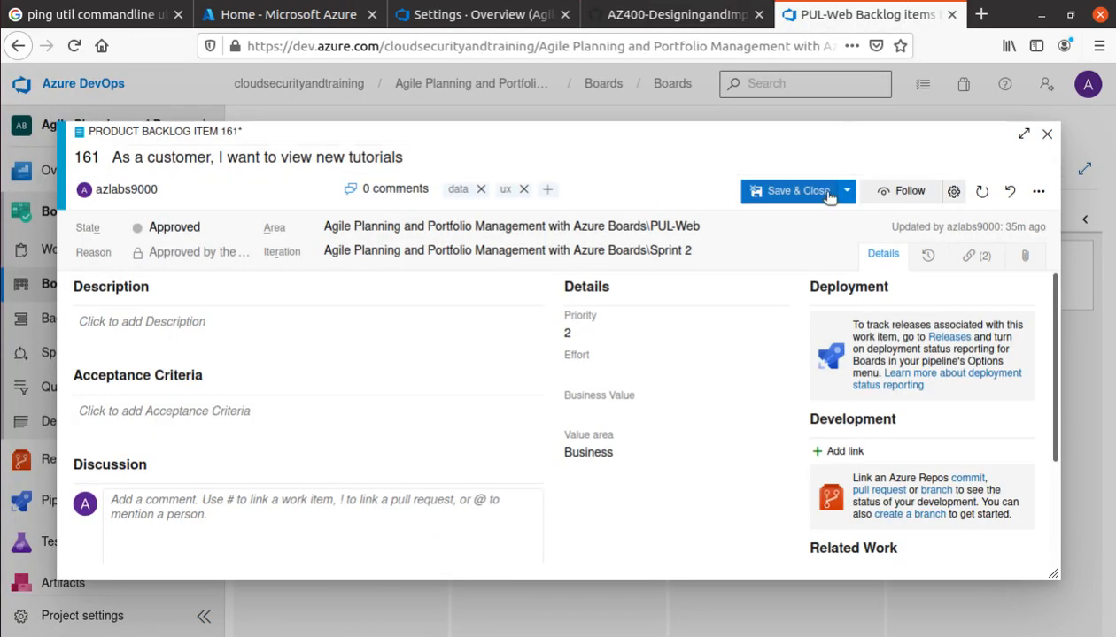
pyautogui.click(815, 195)
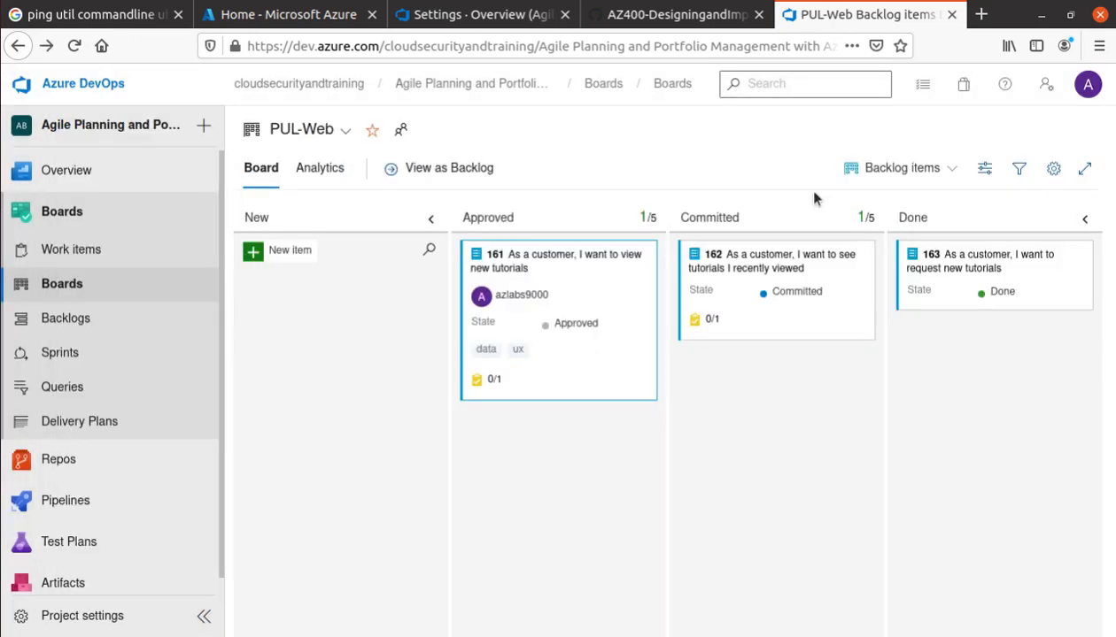
# Check the lab's note on tag highlighting after step 11 and reload the PUL-Web board to refresh its cards
pyautogui.click(673, 15)
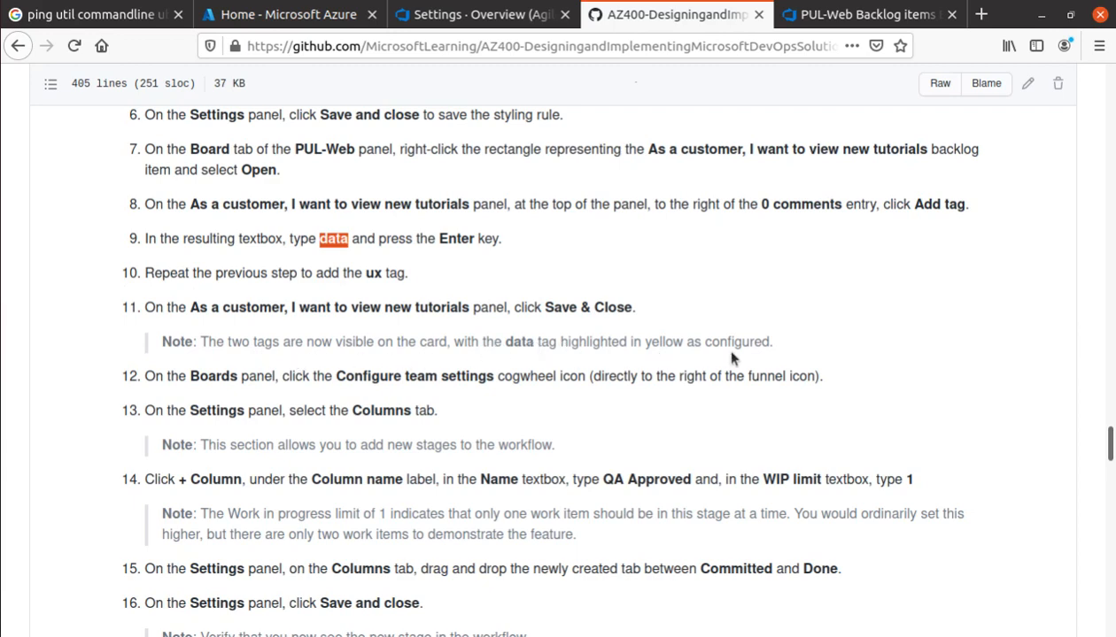
pyautogui.click(863, 14)
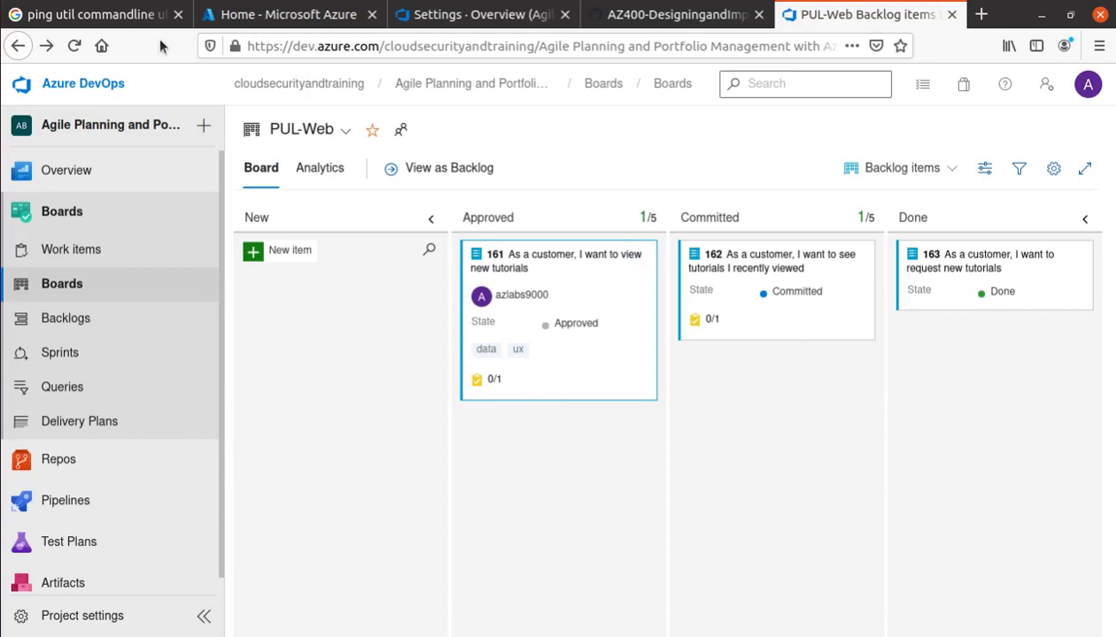
pyautogui.click(74, 47)
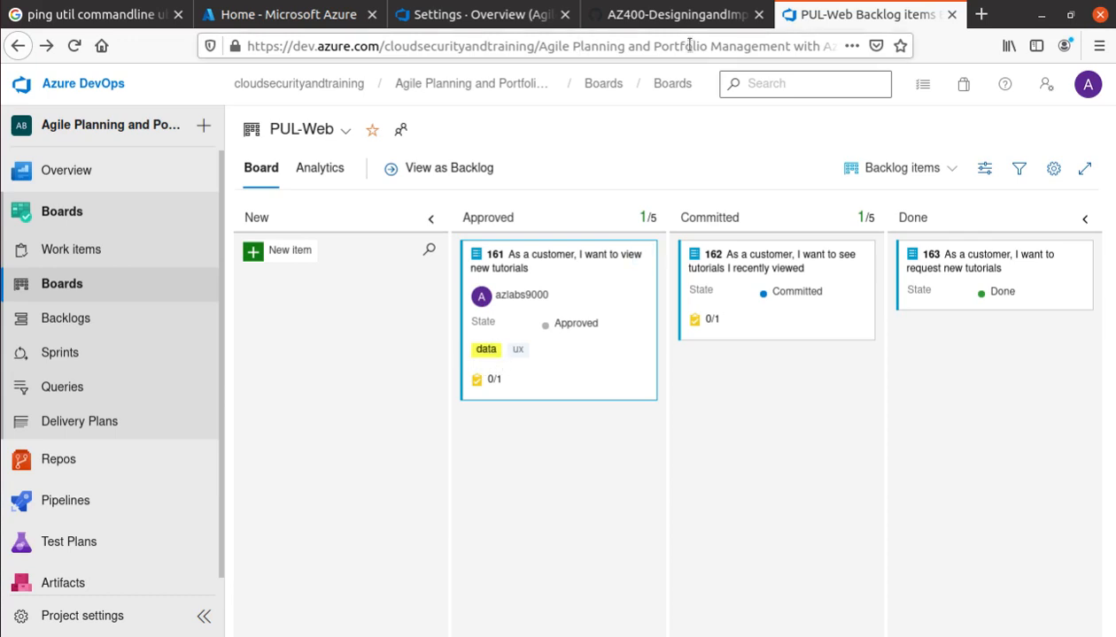
# Read Task 4 steps 11 to 13 and open the Columns section of the PUL-Web board's team settings
pyautogui.click(706, 22)
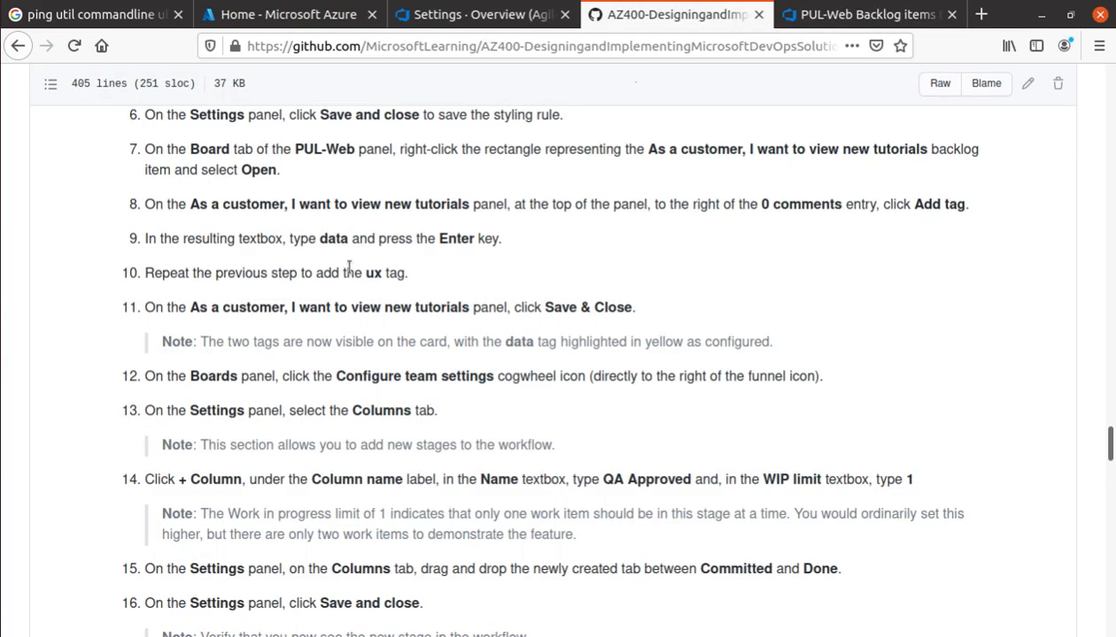
pyautogui.scroll(-2, 492, 298)
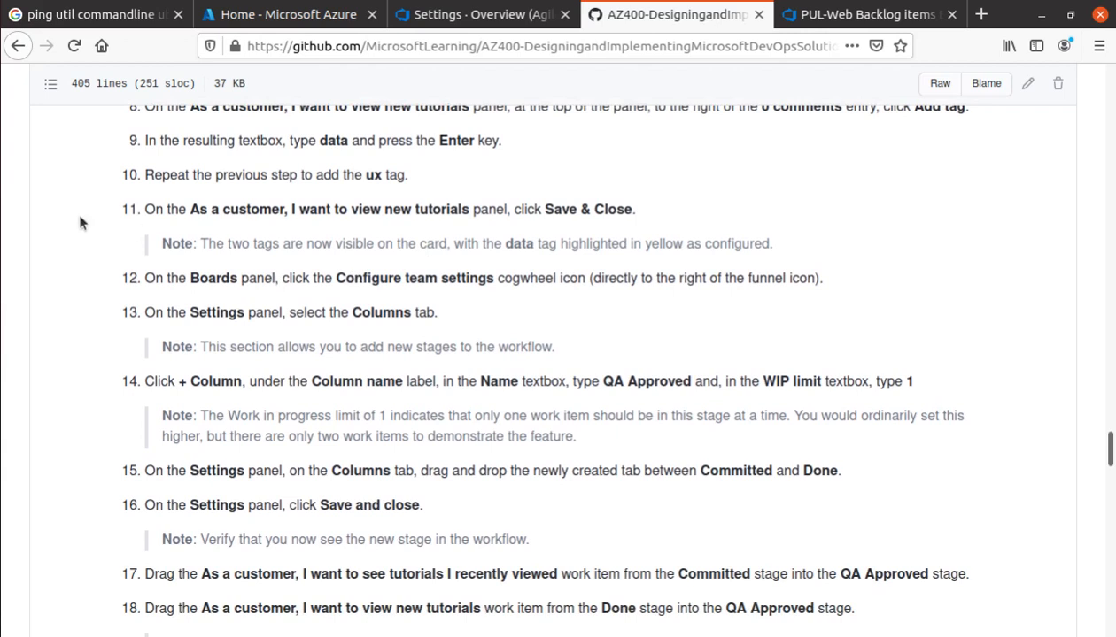
pyautogui.moveTo(768, 244); pyautogui.dragTo(129, 209)
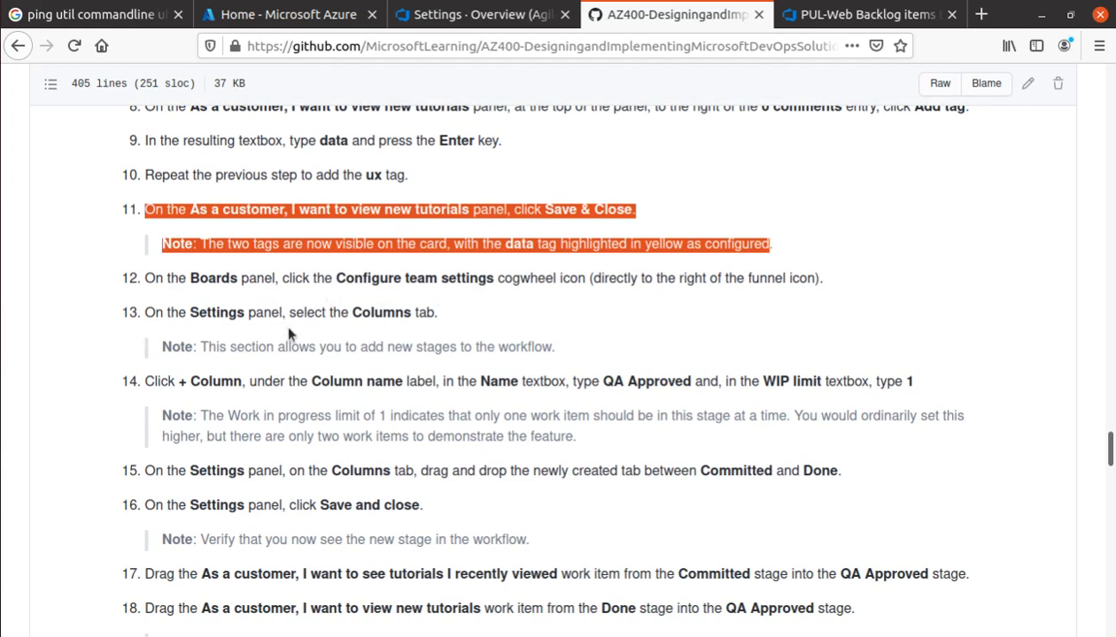
pyautogui.scroll(-3, 288, 334)
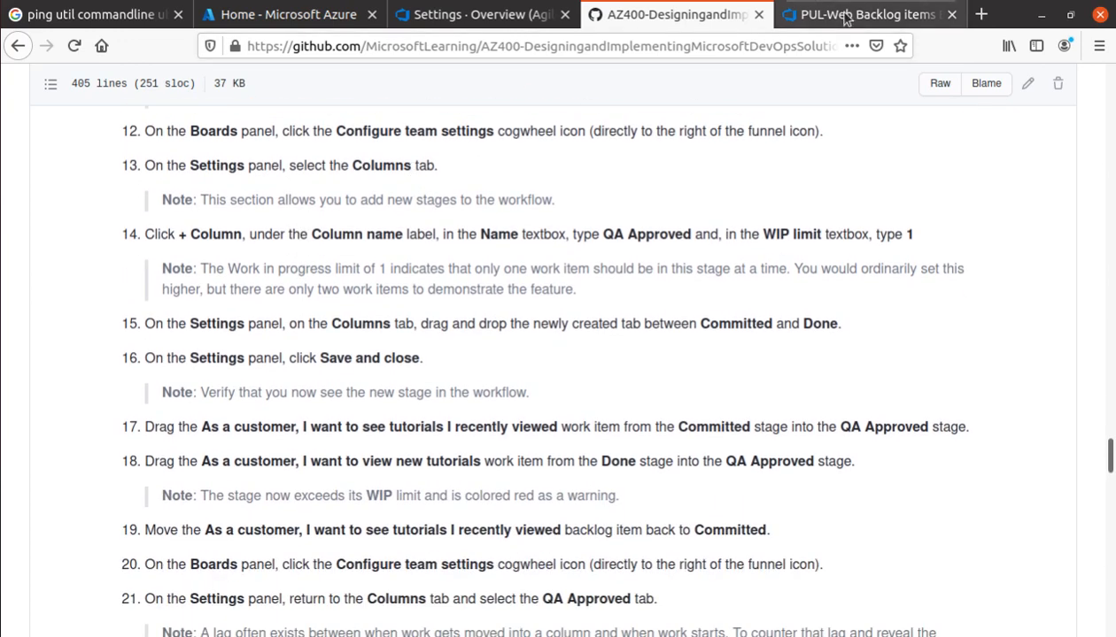
pyautogui.click(844, 16)
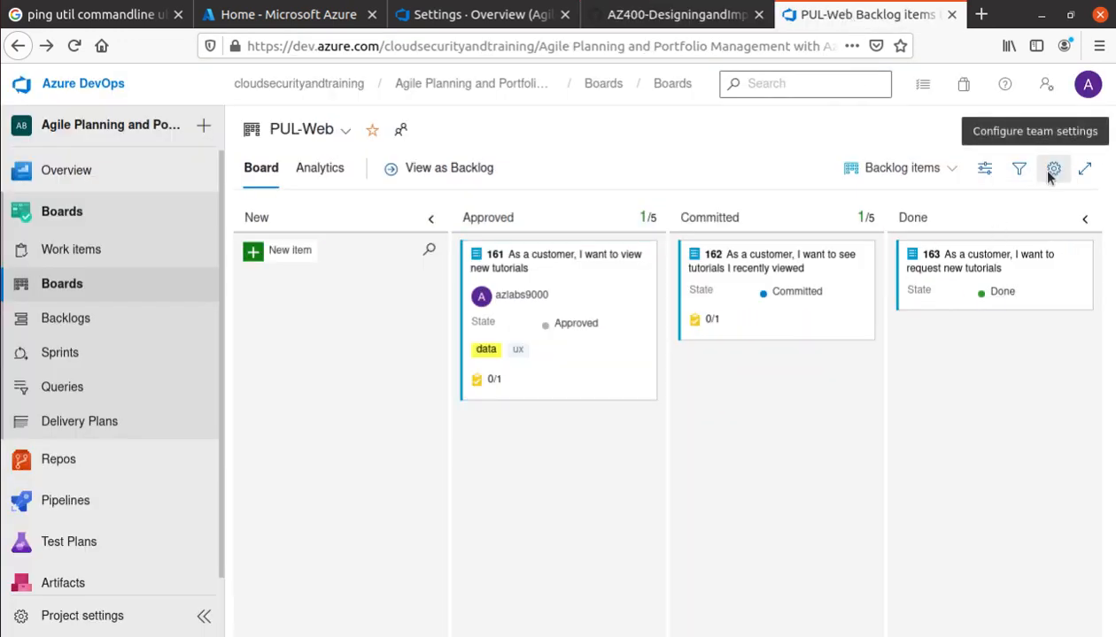
pyautogui.click(1052, 170)
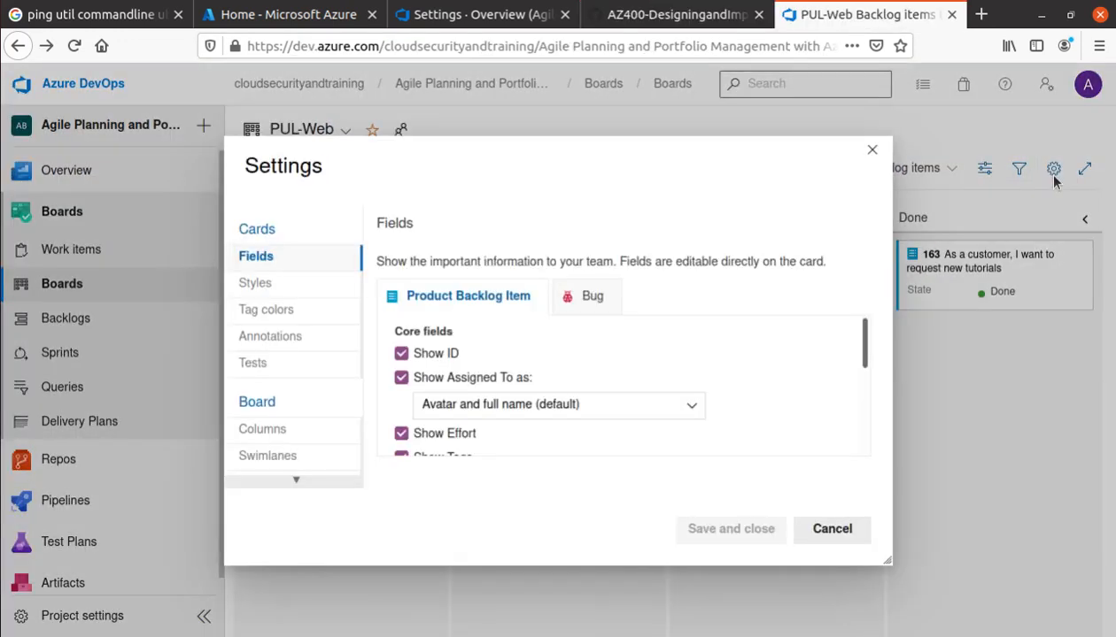
pyautogui.click(283, 433)
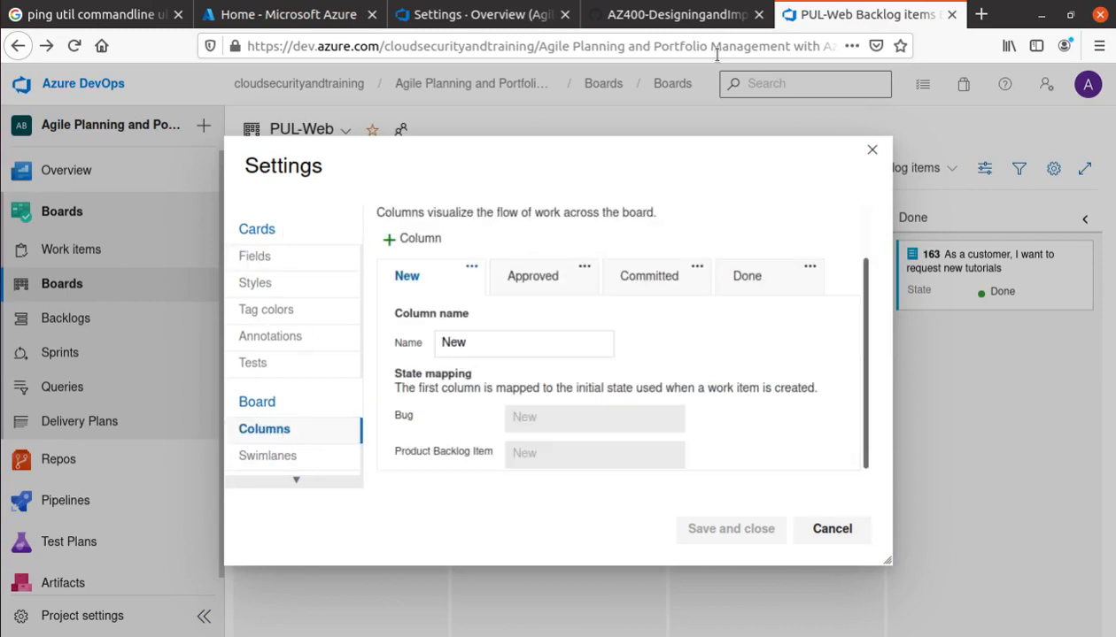
# Copy "QA Approved" from Task 4 step 14 and rename the New column as QA Approved
pyautogui.click(706, 14)
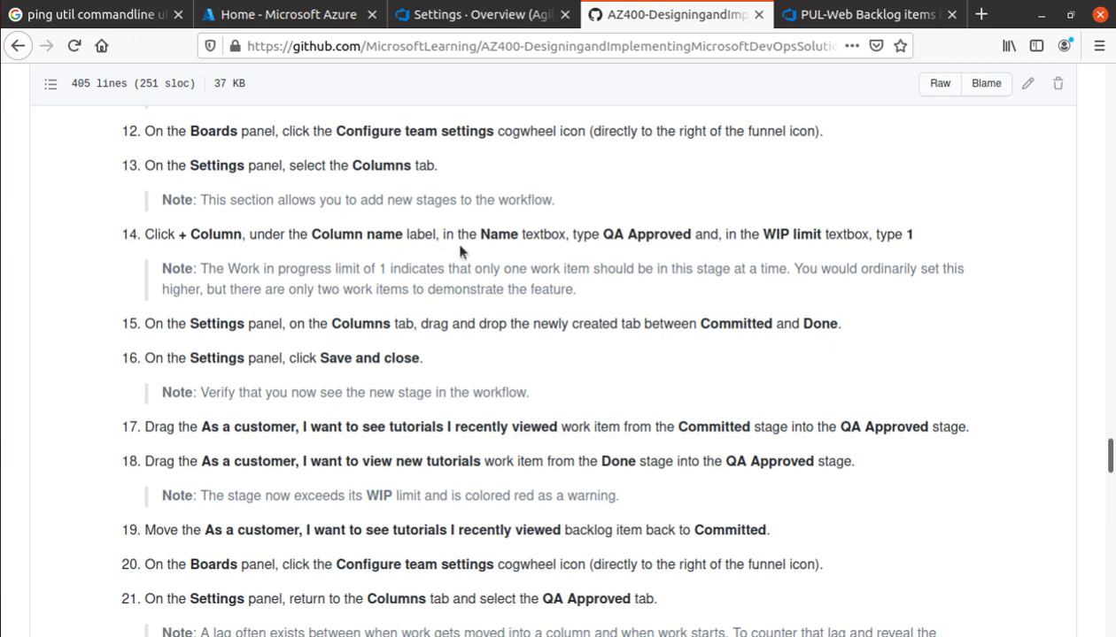
pyautogui.moveTo(603, 233); pyautogui.dragTo(692, 234)
pyautogui.rightClick(688, 234)
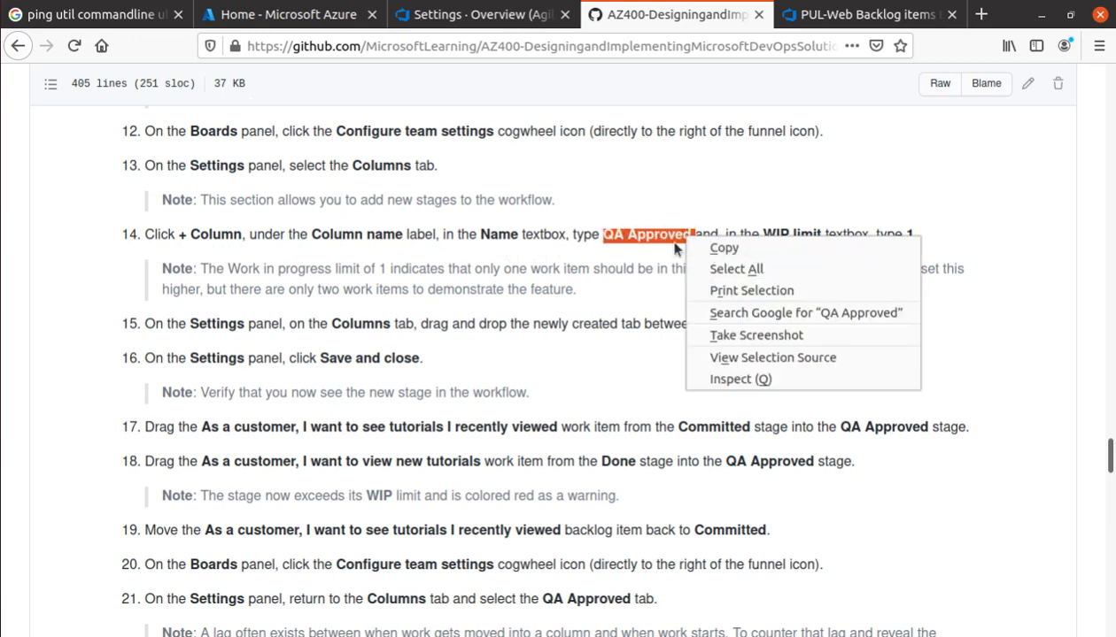
pyautogui.click(706, 252)
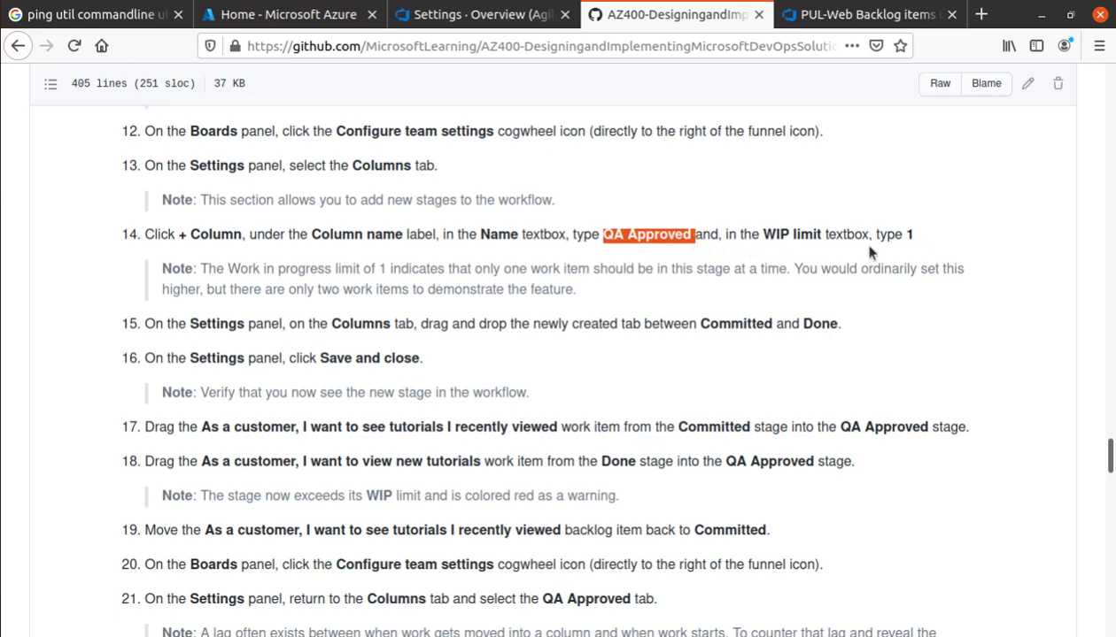
pyautogui.click(846, 14)
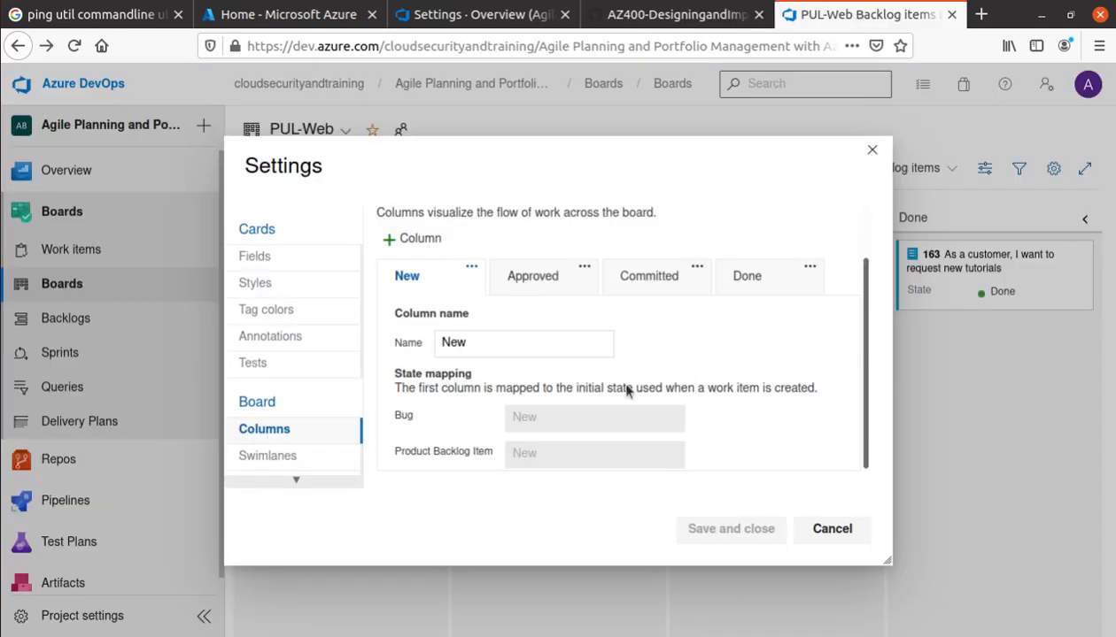
pyautogui.doubleClick(493, 343)
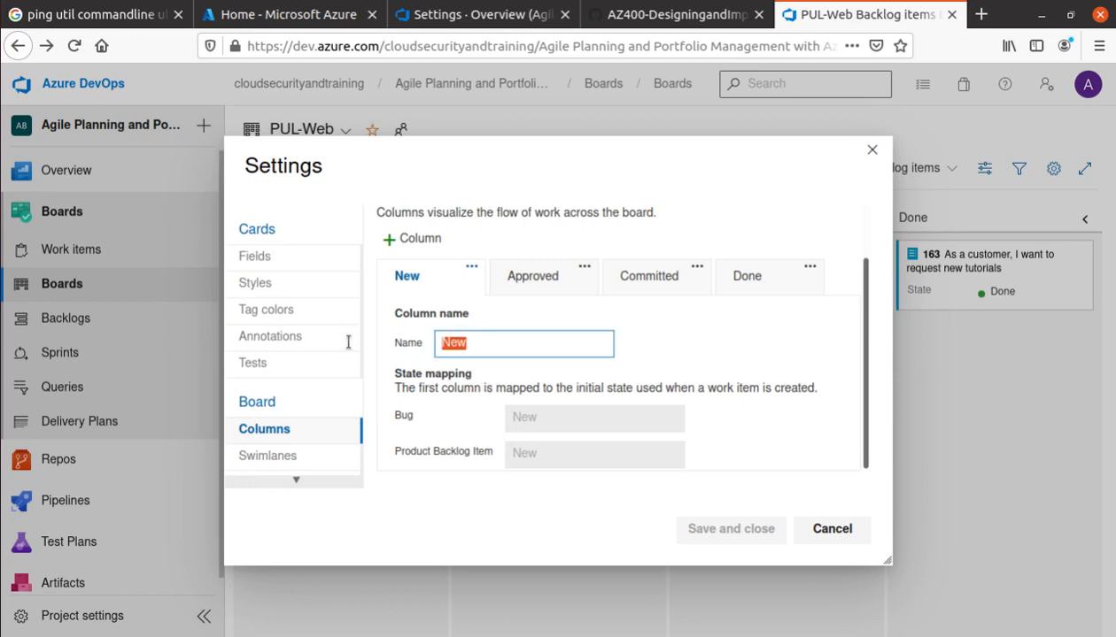
pyautogui.hotkey('ctrl', 'v')
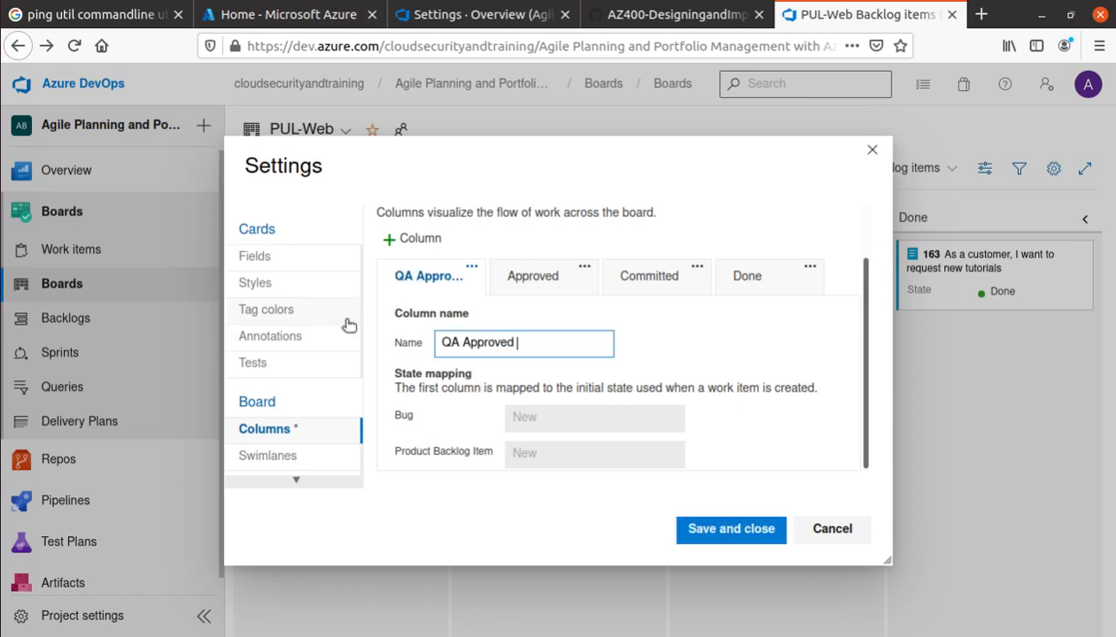
pyautogui.press('BackSpace')
# Check the WIP limit in Task 4 step 14 and set the Approved column's WIP limit to 1
pyautogui.scroll(1, 518, 387)
pyautogui.scroll(-1, 508, 398)
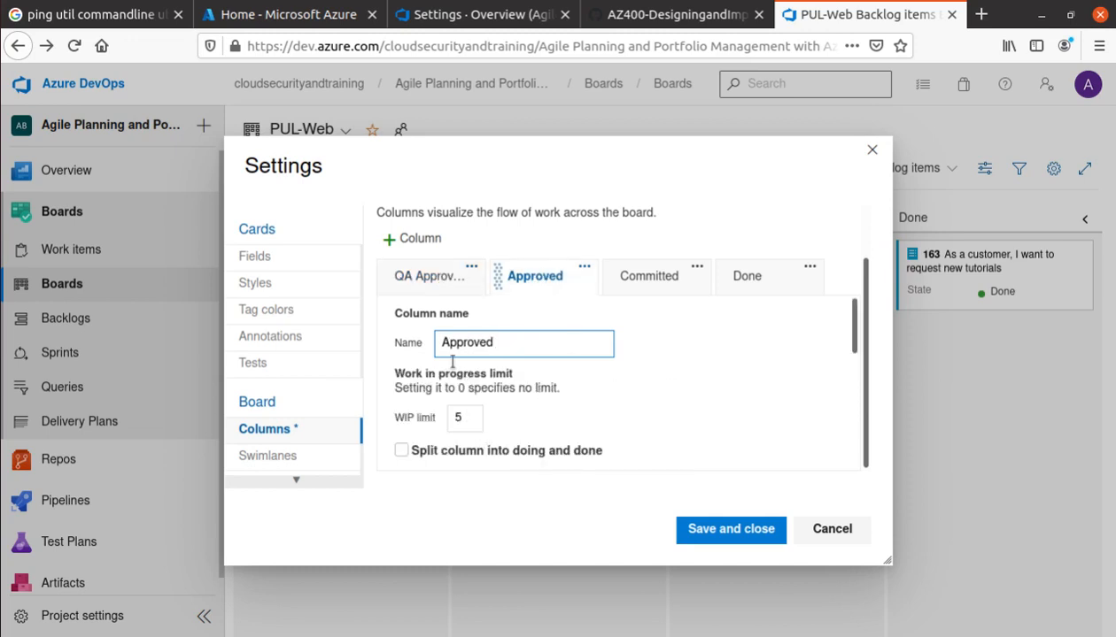
pyautogui.click(682, 14)
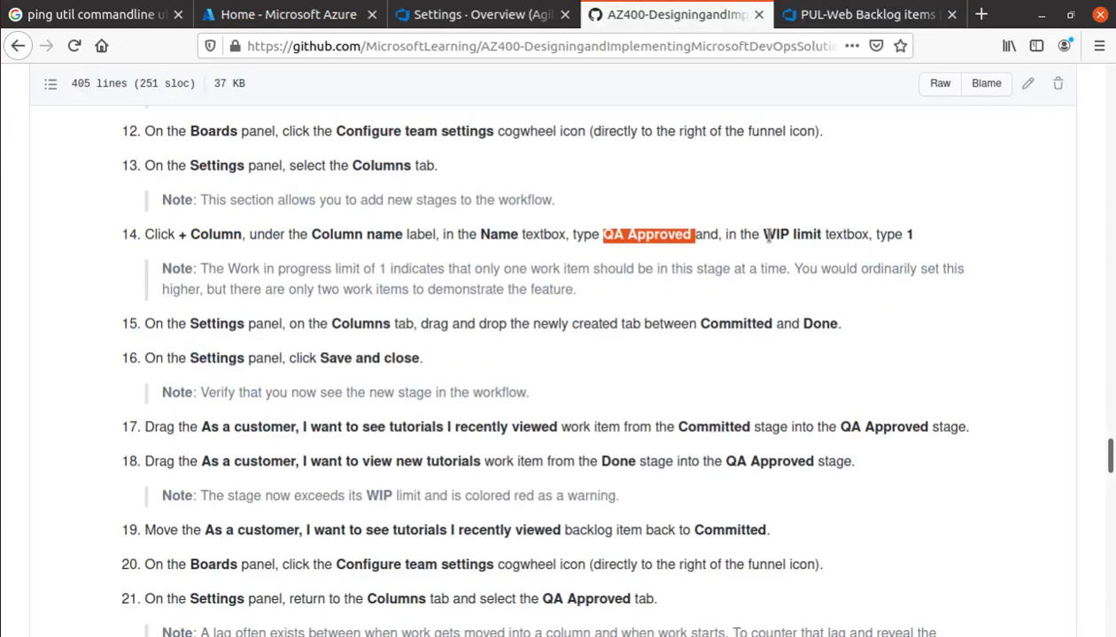
pyautogui.click(809, 18)
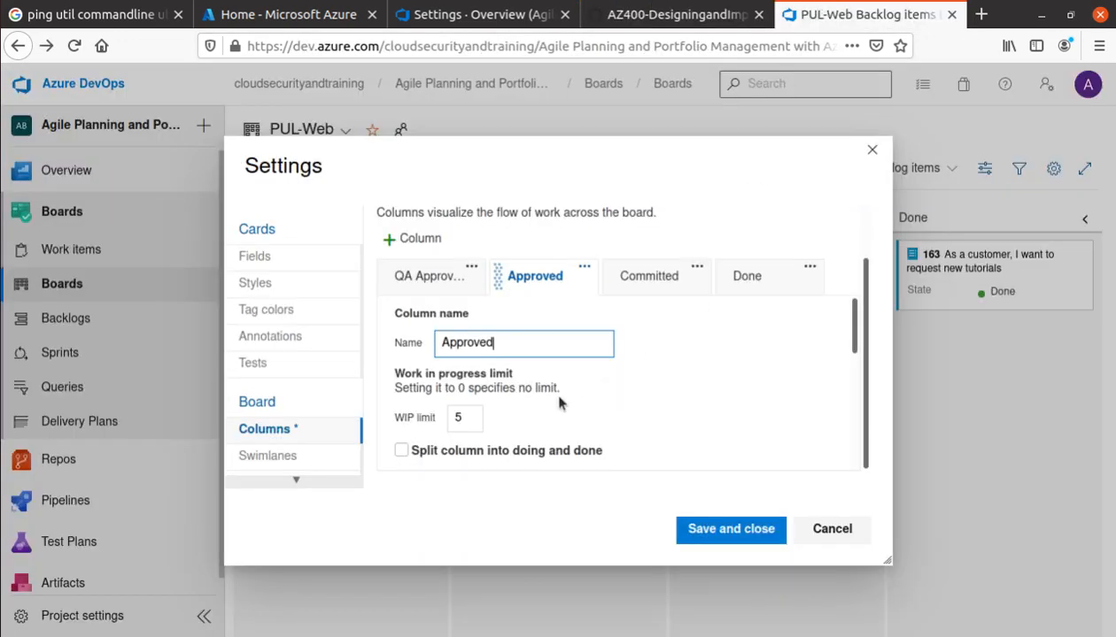
pyautogui.moveTo(470, 418); pyautogui.dragTo(400, 415)
pyautogui.write('1')
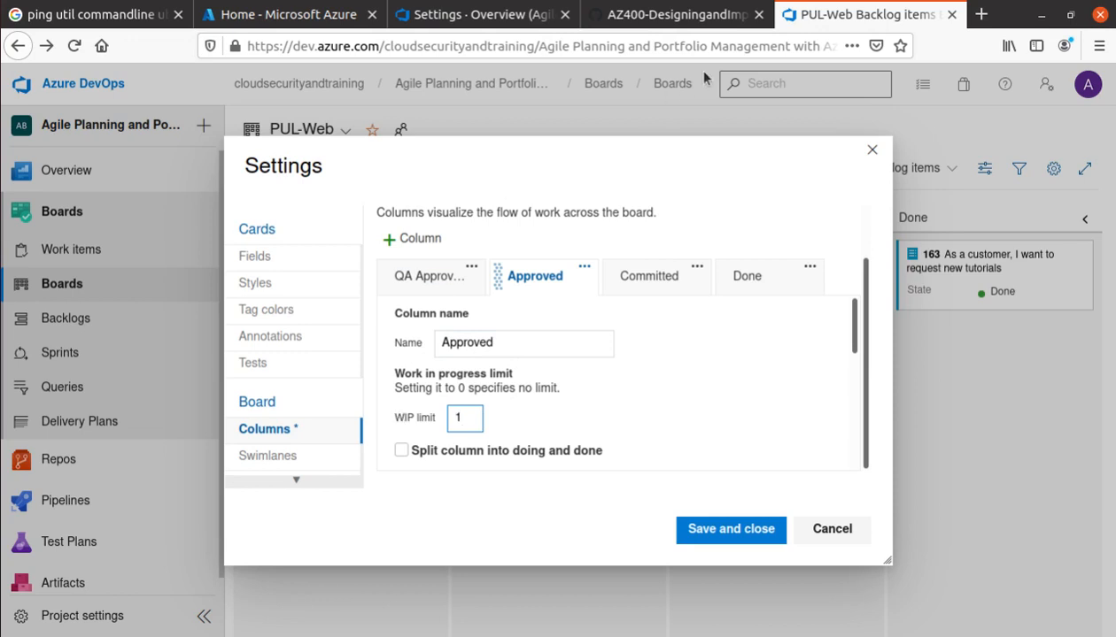
# Review the lab instructions' note on the work in progress limit of 1 and the column placement, and return to the board settings
pyautogui.click(677, 15)
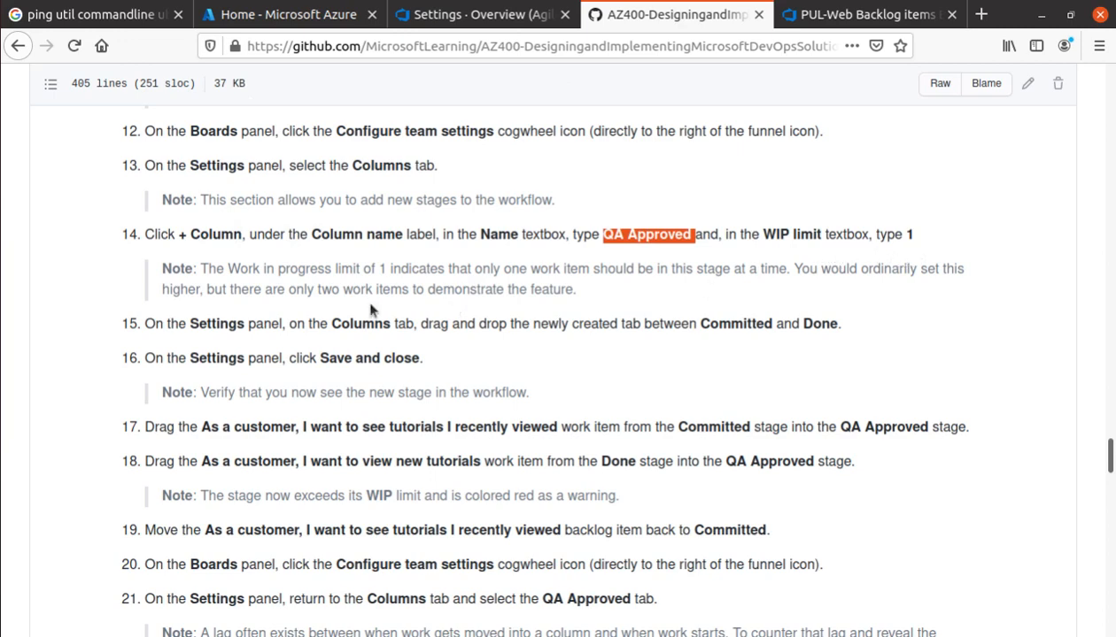
pyautogui.scroll(-1, 349, 316)
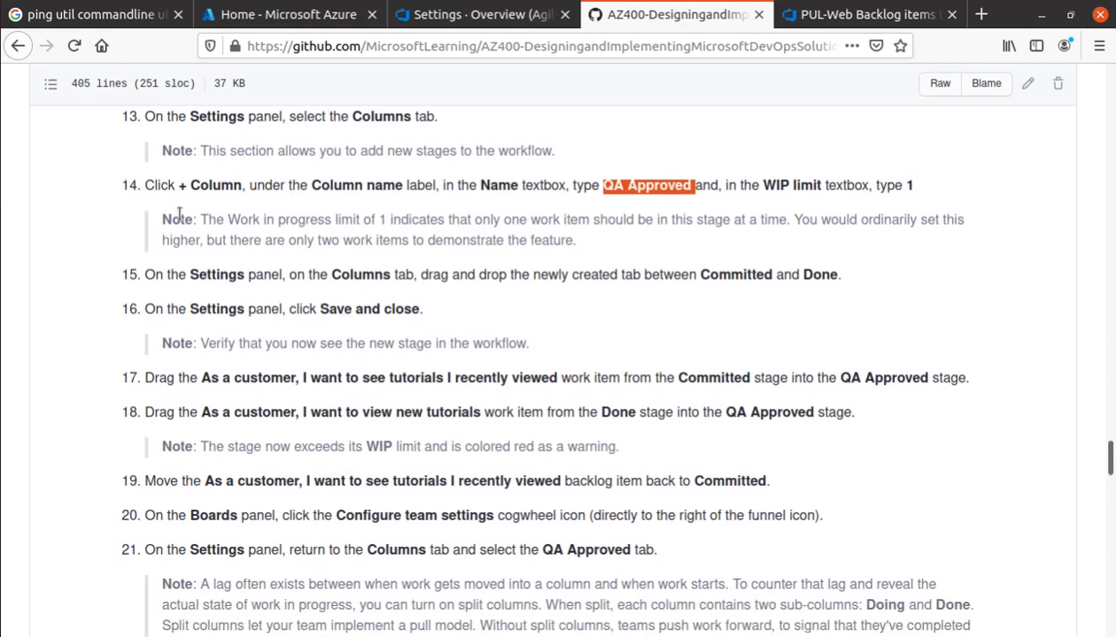
pyautogui.moveTo(203, 219); pyautogui.dragTo(582, 246)
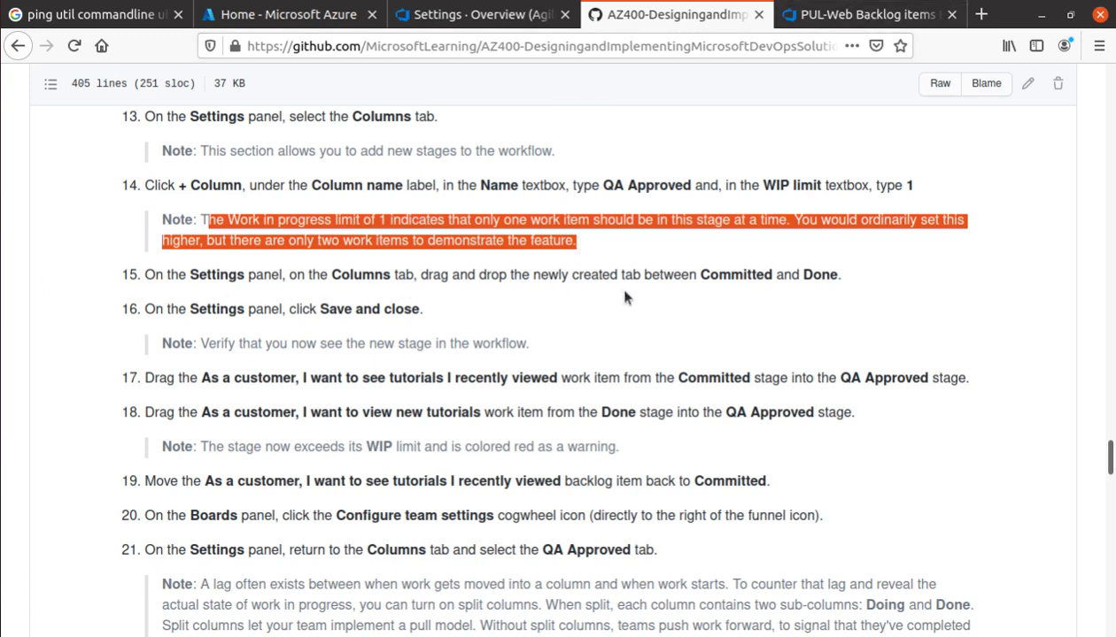
pyautogui.click(899, 15)
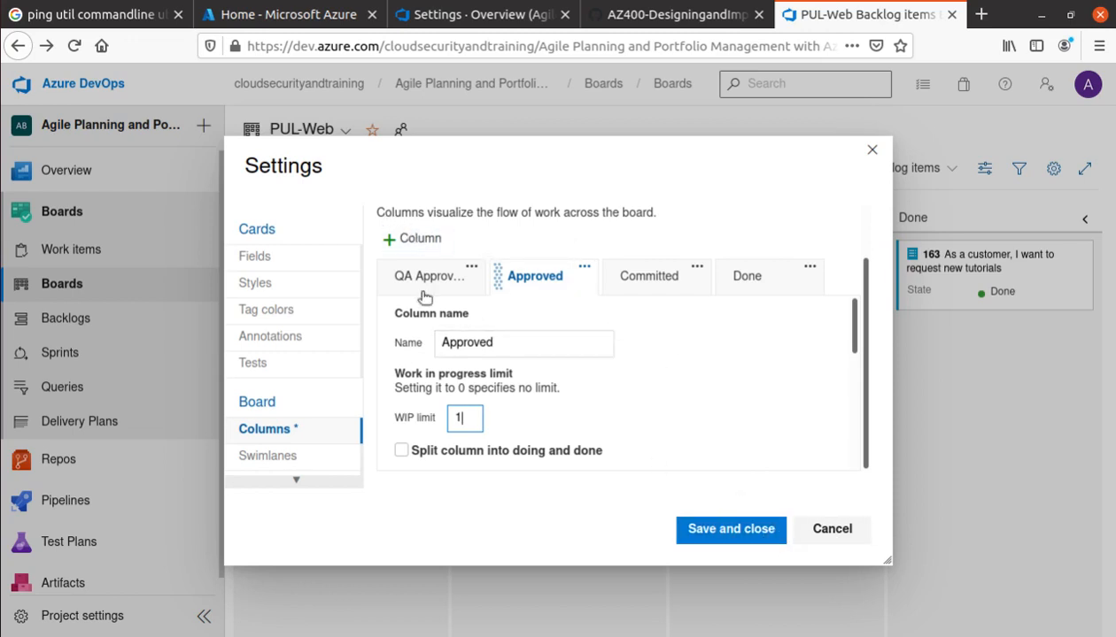
# Try to move the Approved column ahead of the QA Approved column
pyautogui.scroll(-3, 714, 361)
pyautogui.scroll(-2, 716, 368)
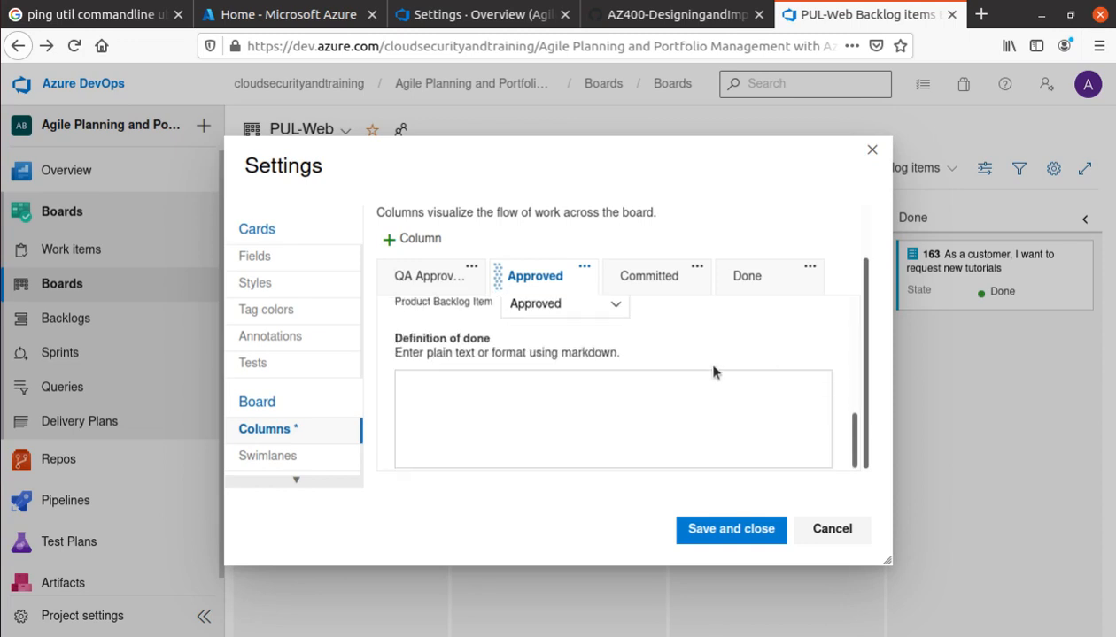
pyautogui.scroll(5, 714, 372)
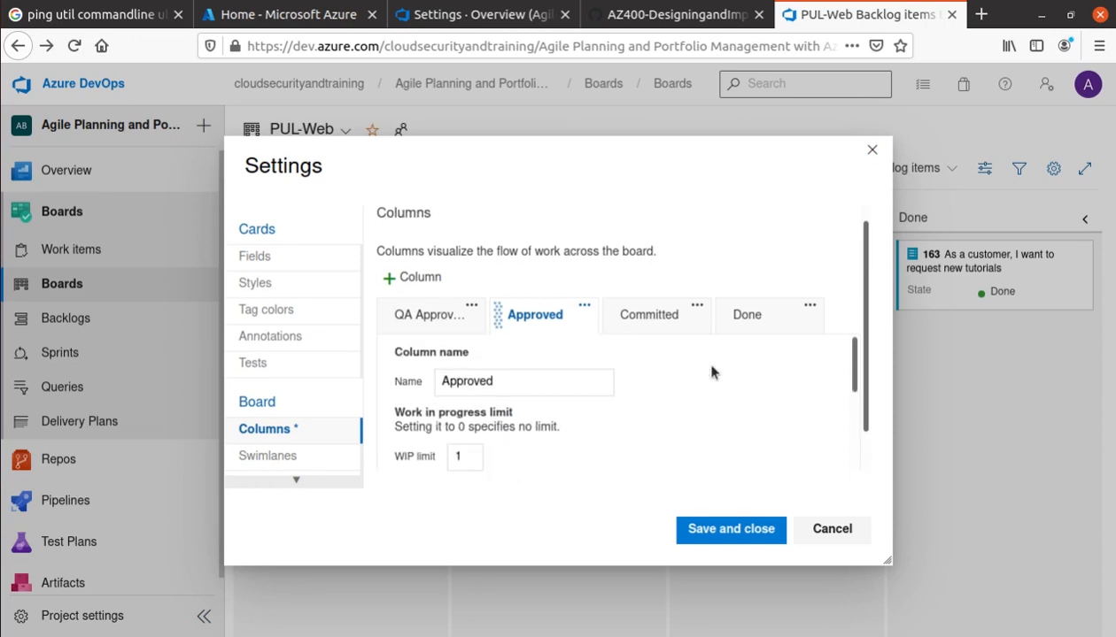
pyautogui.click(423, 319)
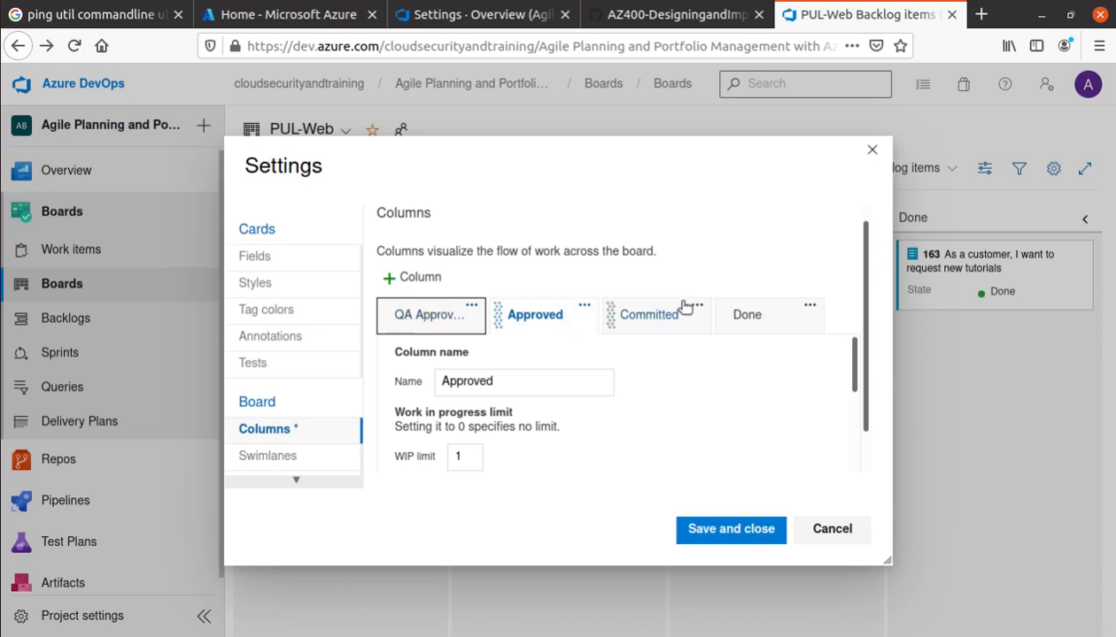
pyautogui.moveTo(493, 318); pyautogui.dragTo(391, 344)
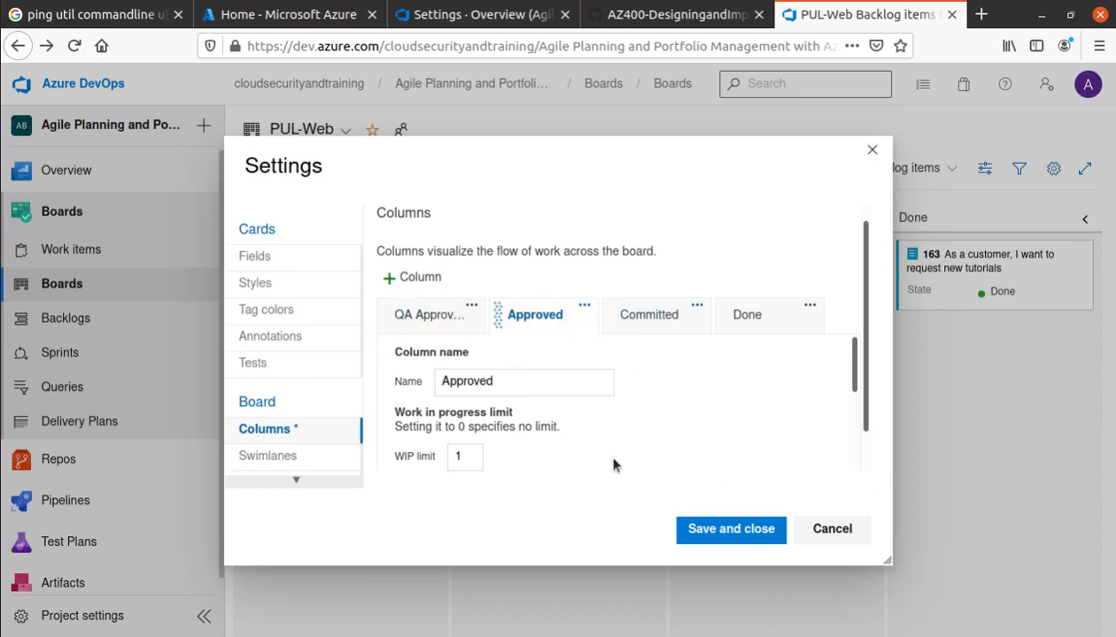
# Move the Committed column ahead of Approved and save the board's column settings
pyautogui.scroll(-1, 420, 354)
pyautogui.scroll(2, 416, 350)
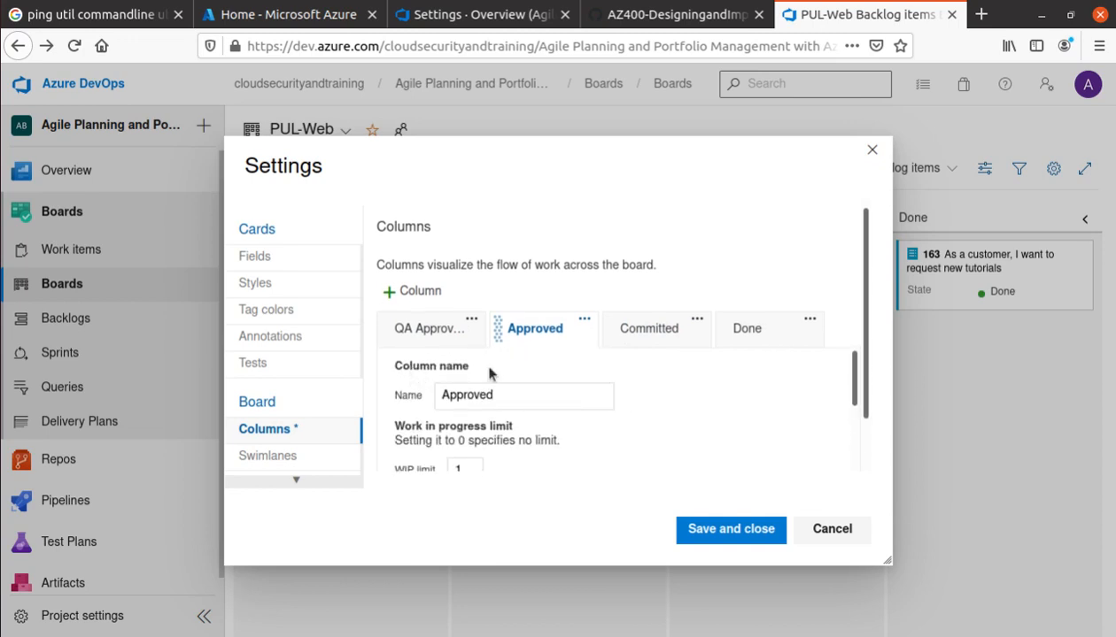
pyautogui.moveTo(609, 334); pyautogui.dragTo(362, 340)
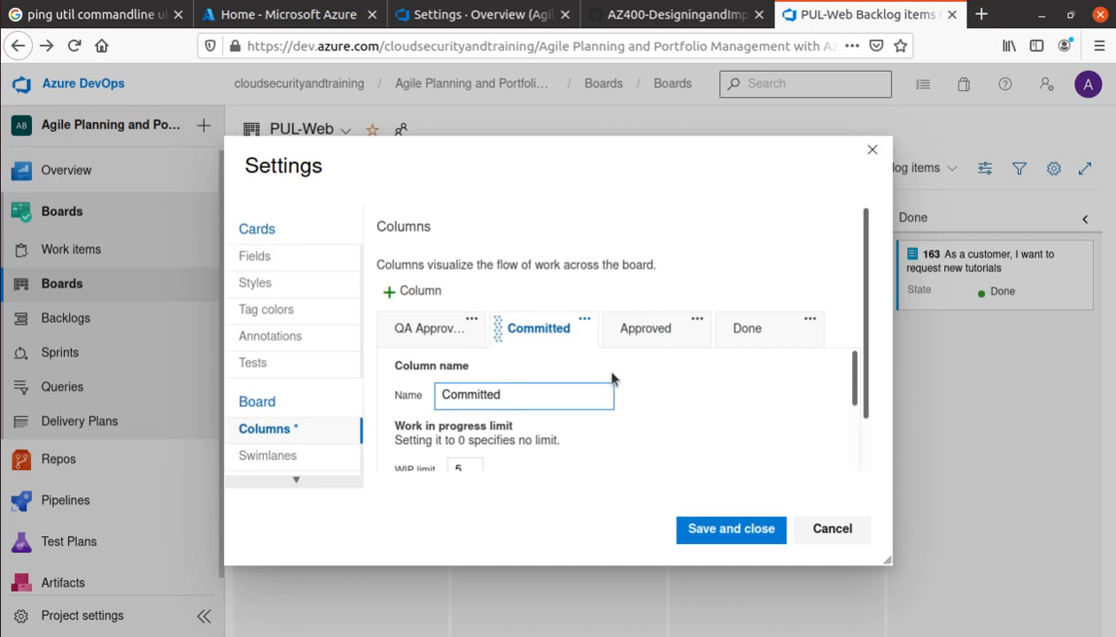
pyautogui.click(440, 335)
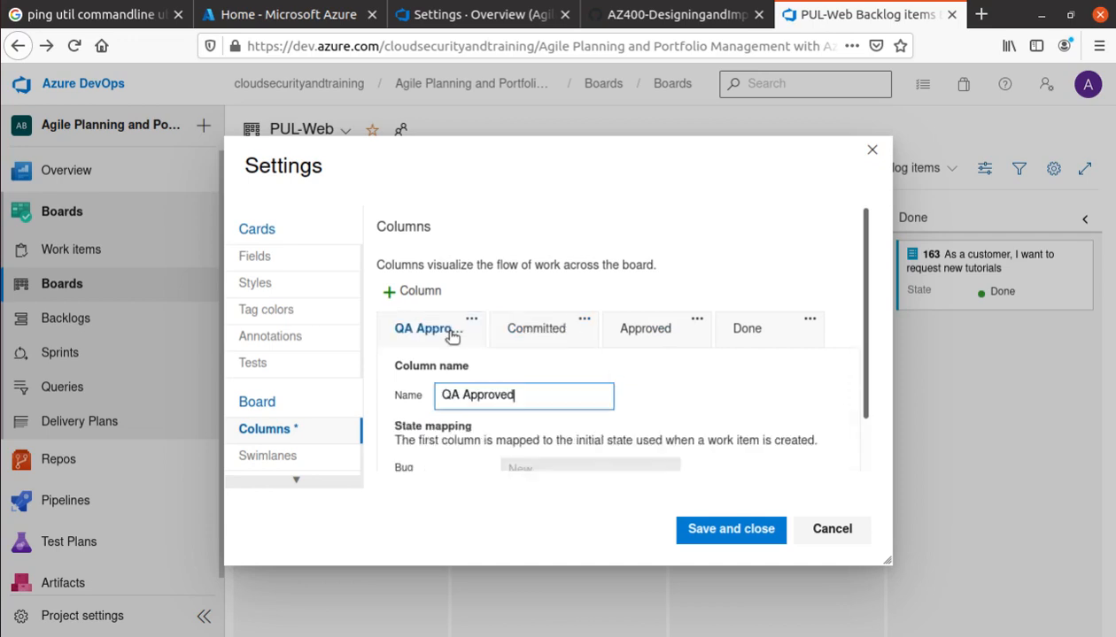
pyautogui.click(743, 531)
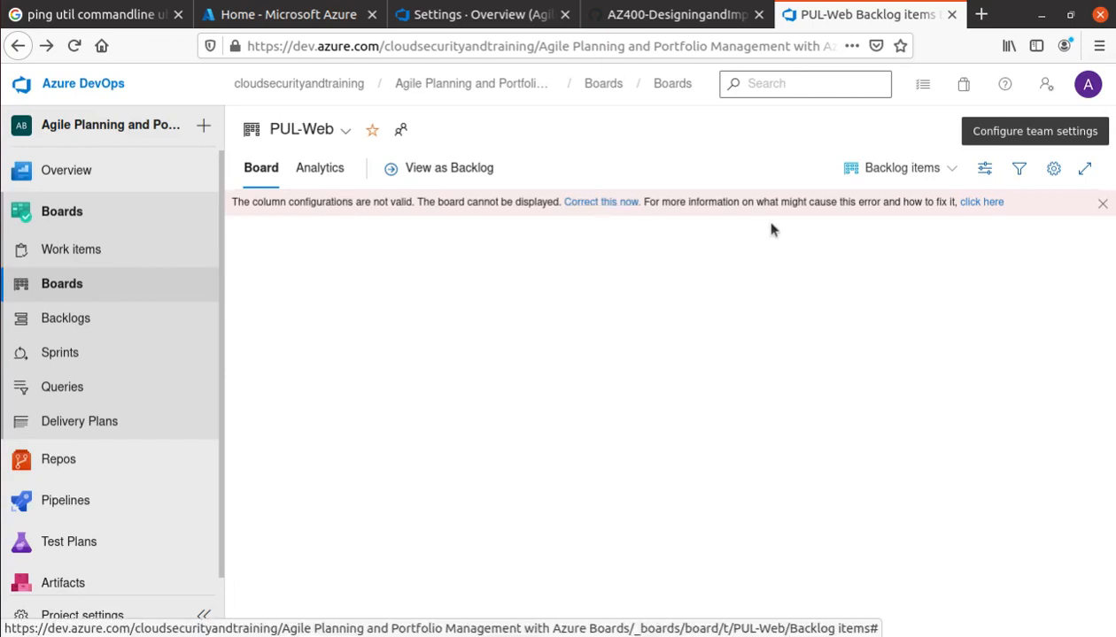
# Reopen the column configuration from the board's error notice and examine the QA Approved column's settings
pyautogui.click(617, 202)
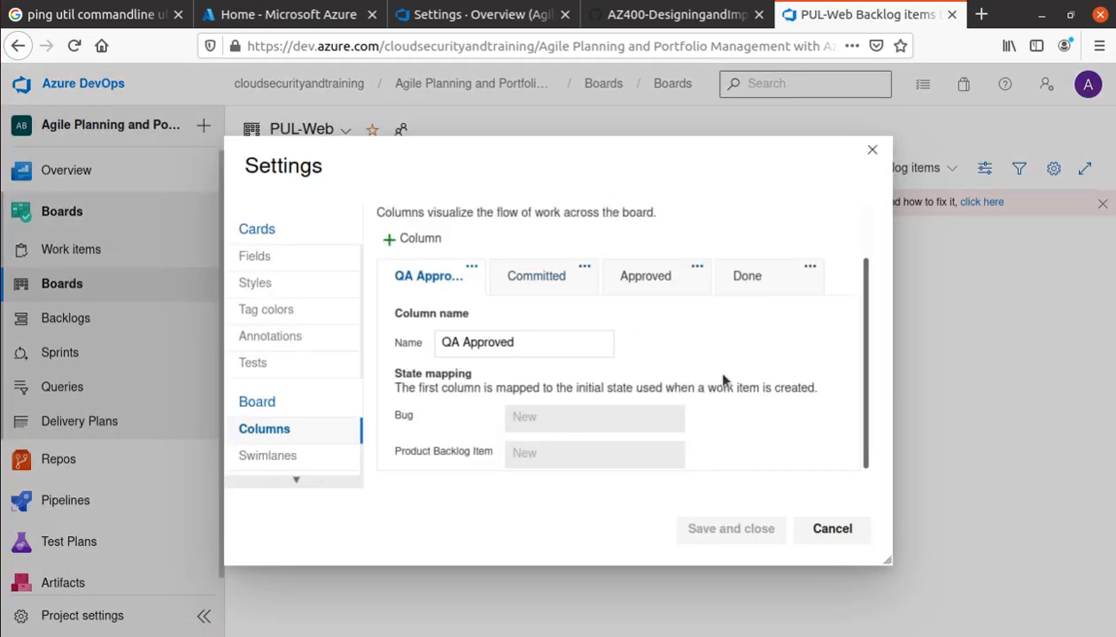
pyautogui.scroll(1, 722, 380)
pyautogui.scroll(-1, 722, 381)
pyautogui.scroll(1, 722, 381)
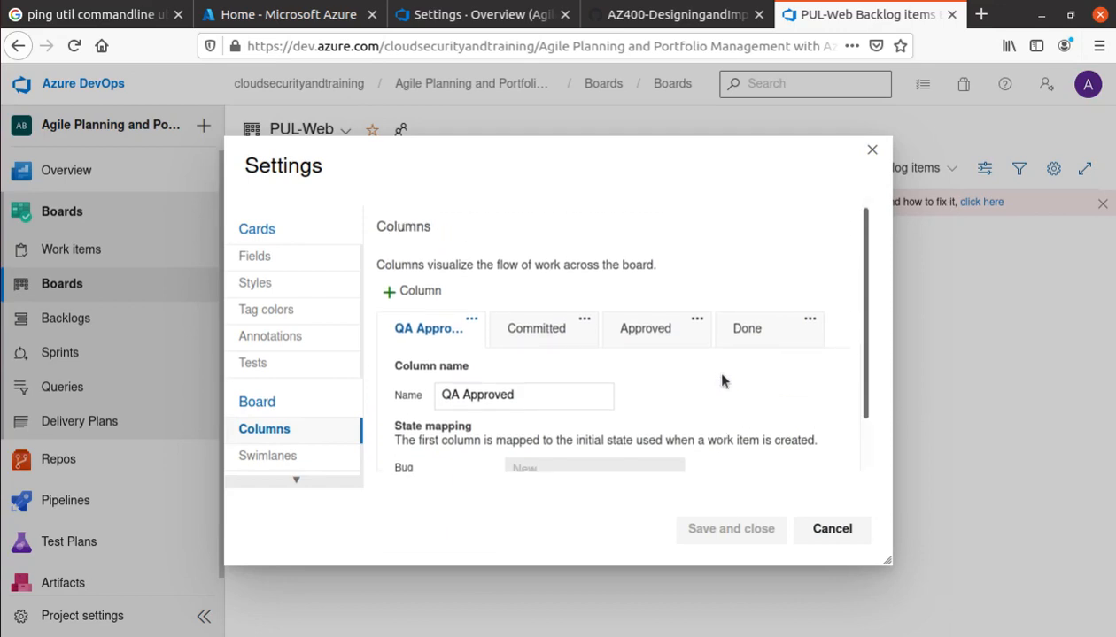
pyautogui.scroll(-1, 722, 380)
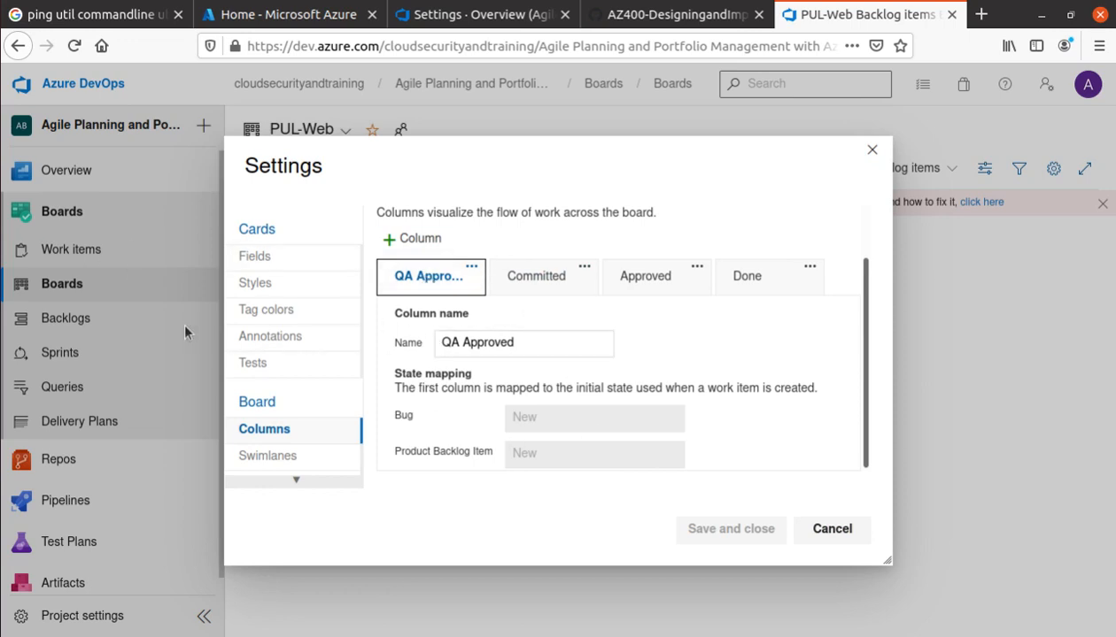
pyautogui.click(5, 258)
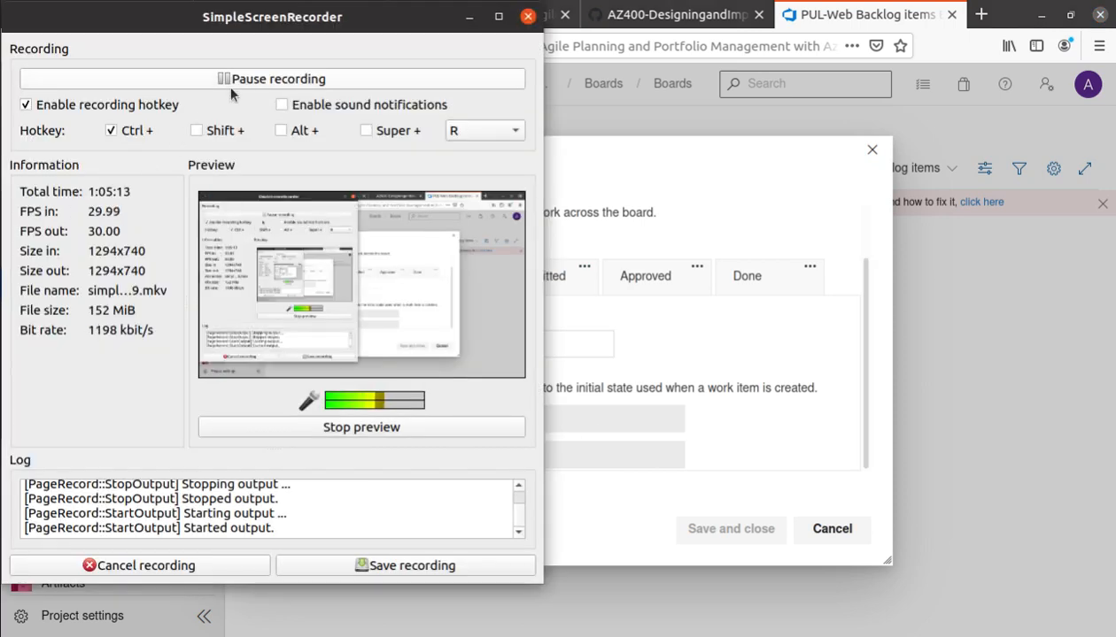
pyautogui.click(315, 80)
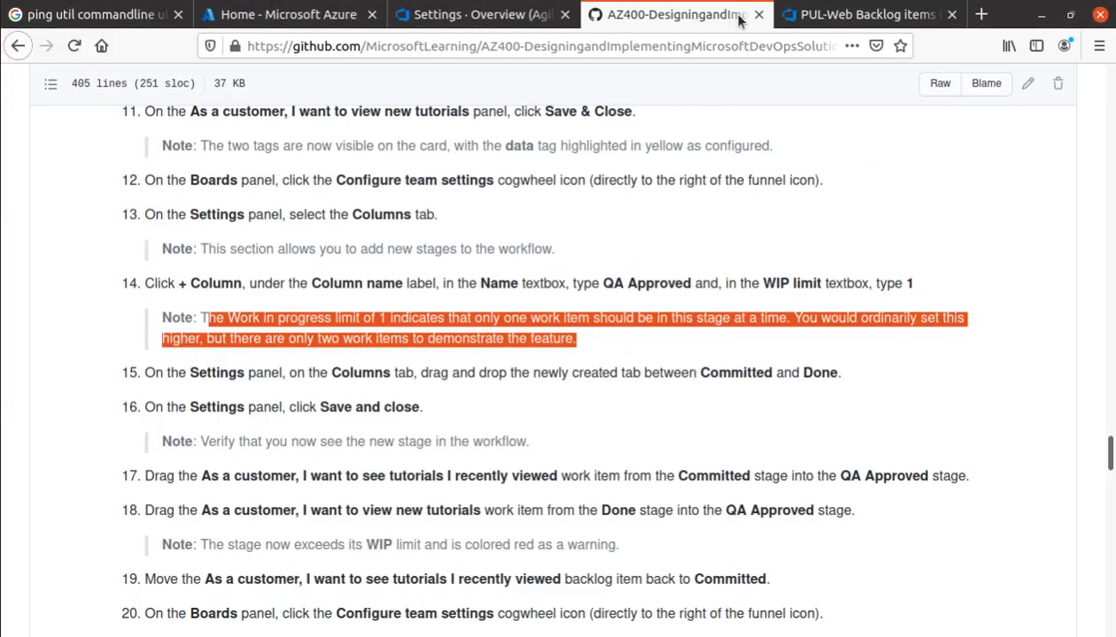
# Add a new column after QA Approved in the PUL-Web board's column settings
pyautogui.click(820, 16)
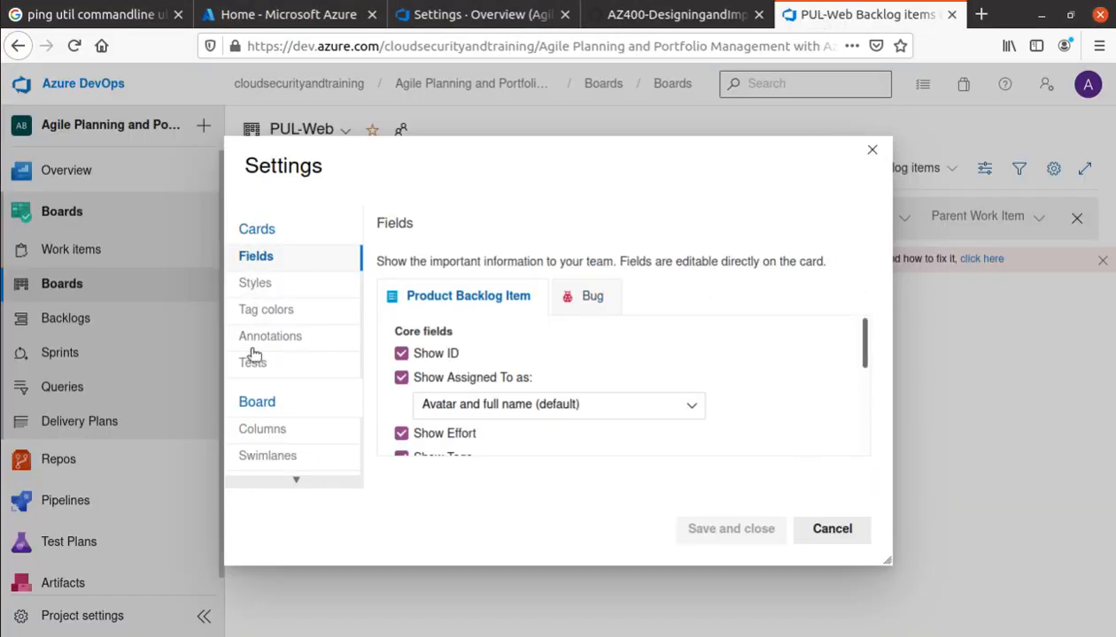
pyautogui.click(266, 434)
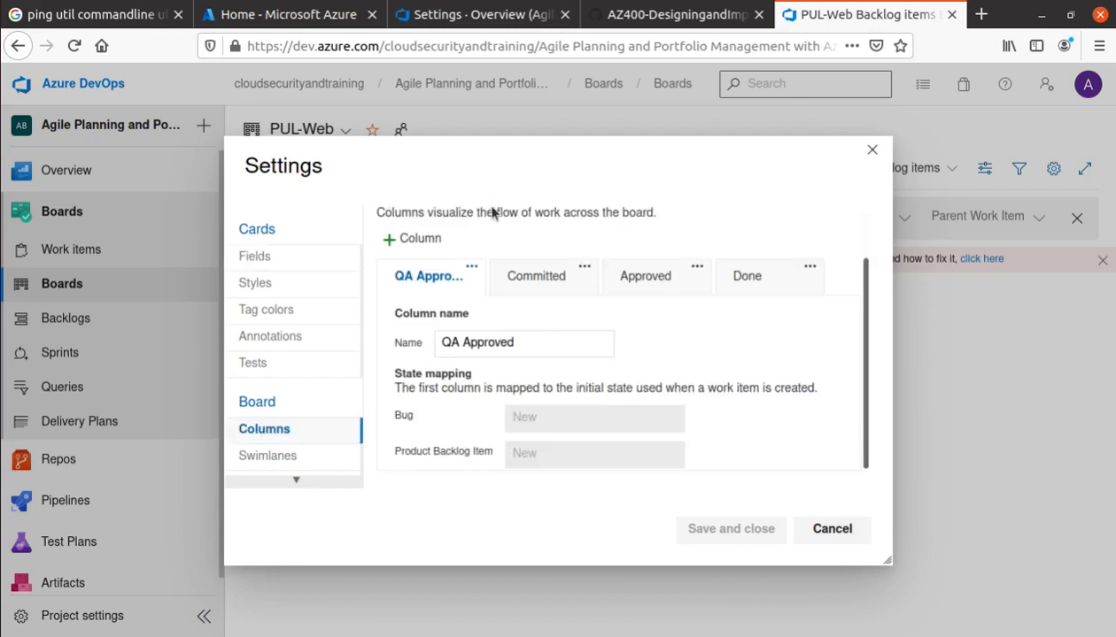
pyautogui.click(421, 240)
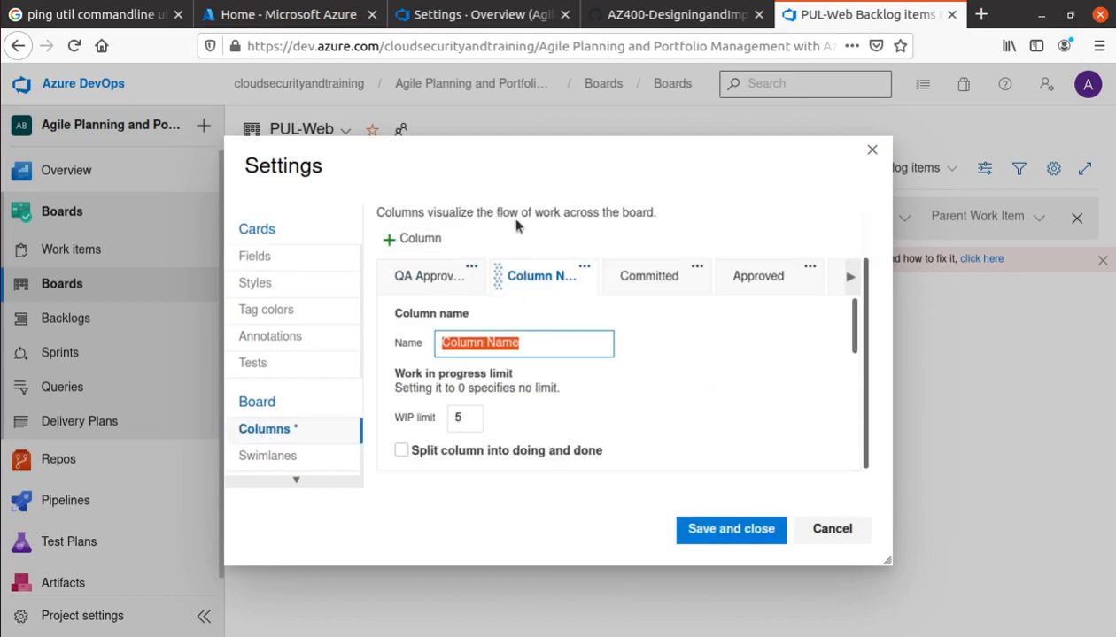
# Copy the text "QA Approved" from the lab instructions and use it as the new column's name
pyautogui.click(673, 14)
pyautogui.click(386, 312)
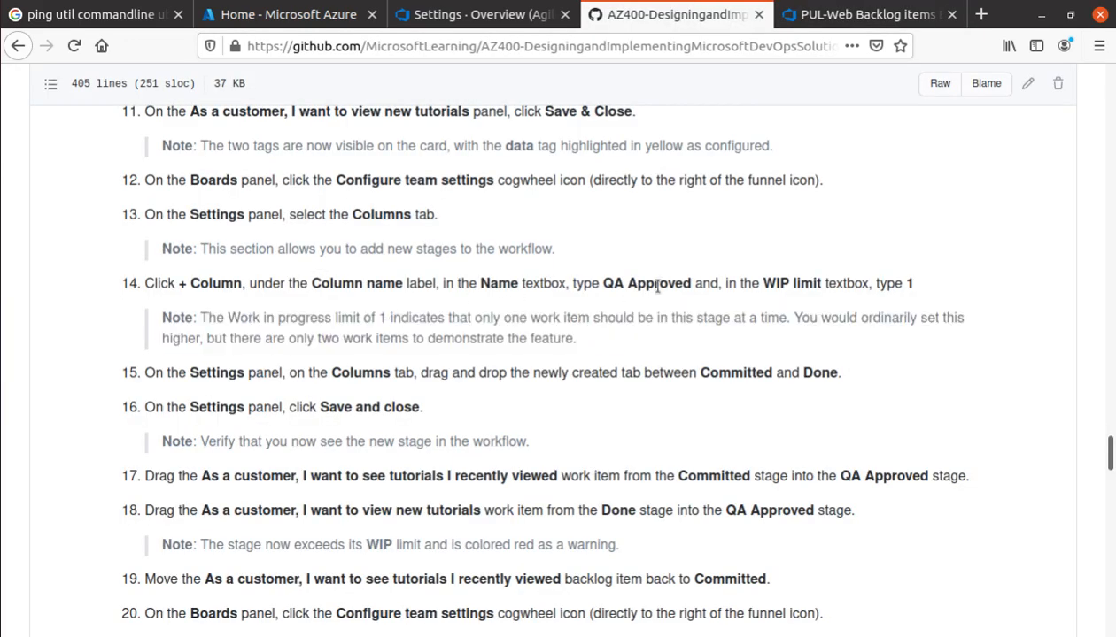
pyautogui.moveTo(689, 281); pyautogui.dragTo(600, 282)
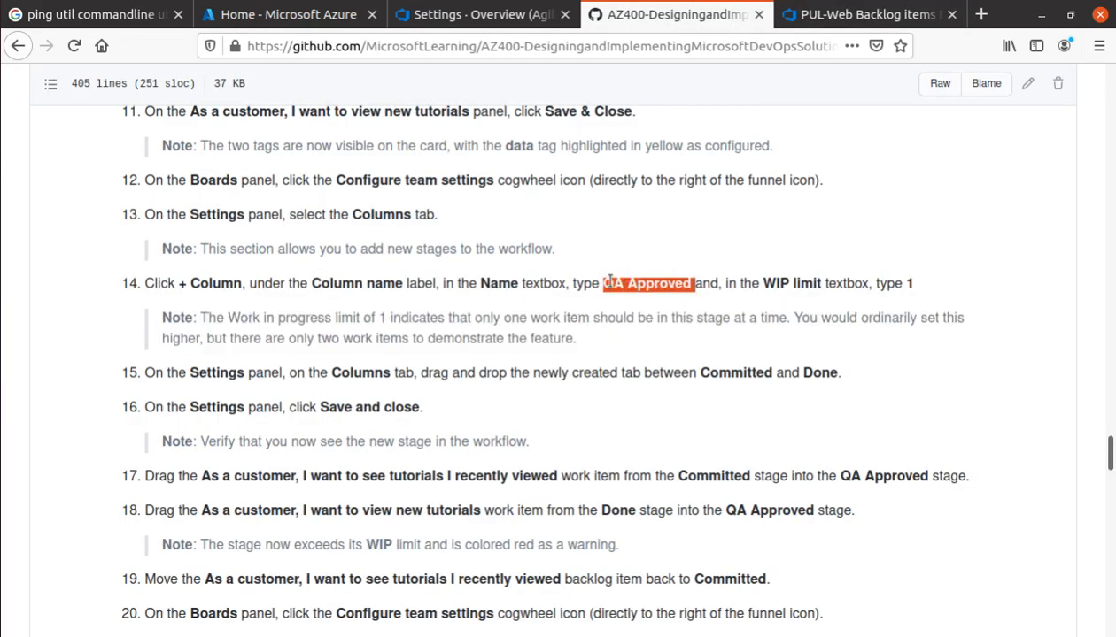
pyautogui.rightClick(609, 281)
pyautogui.click(653, 301)
pyautogui.click(863, 14)
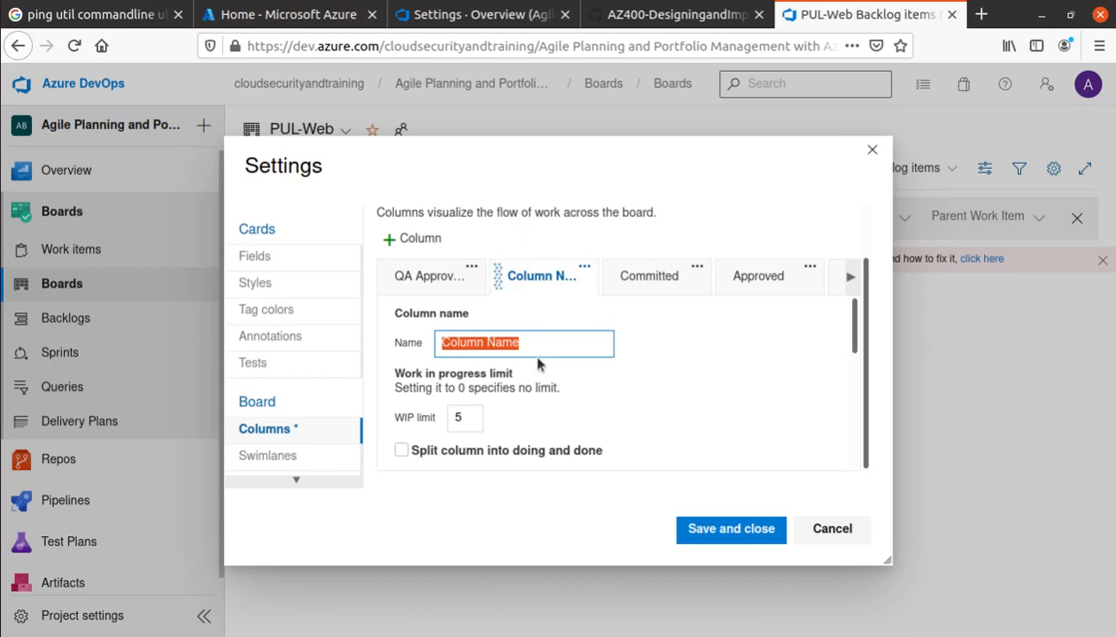
pyautogui.hotkey('ctrl', 'v')
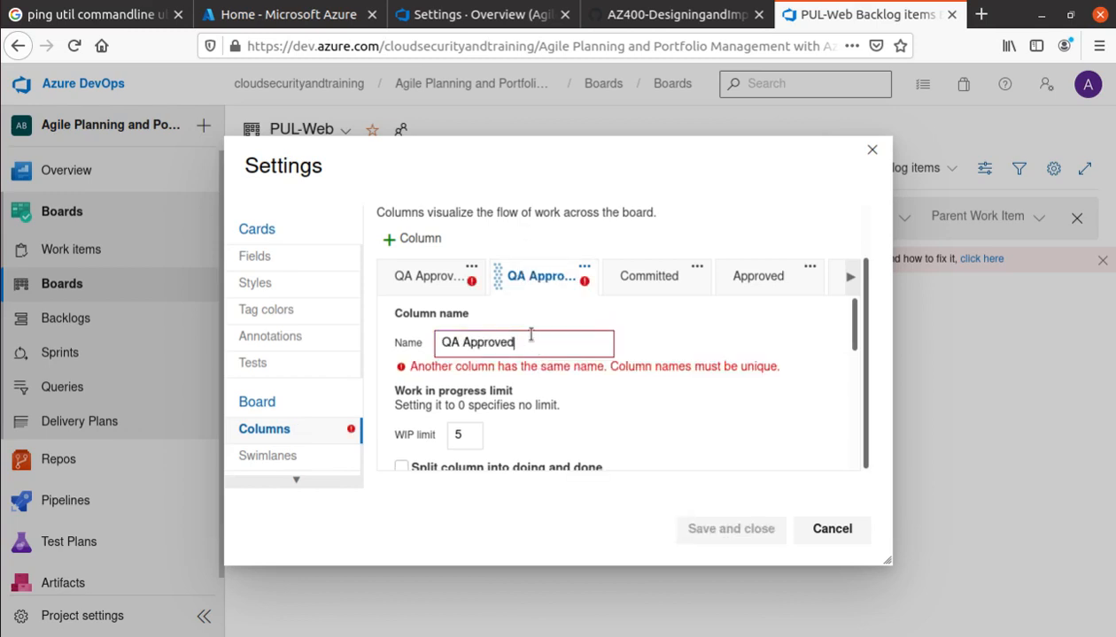
# Rename the new column as QA Approved0 and set its WIP limit to 1
pyautogui.write('1')
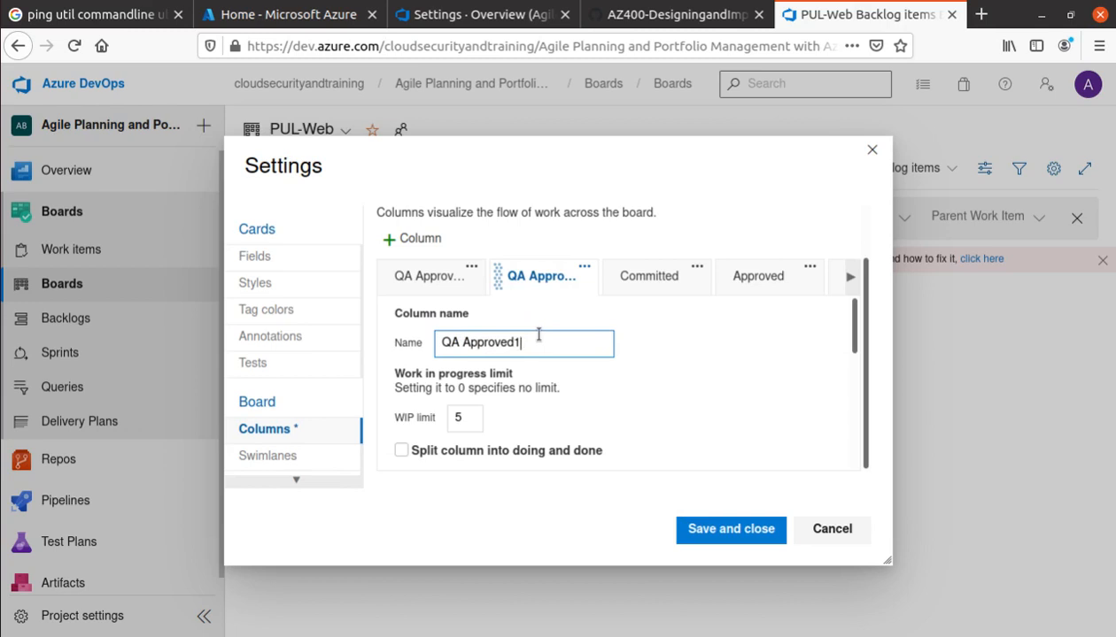
pyautogui.press('BackSpace')
pyautogui.write('0')
pyautogui.click(430, 409)
pyautogui.press('BackSpace')
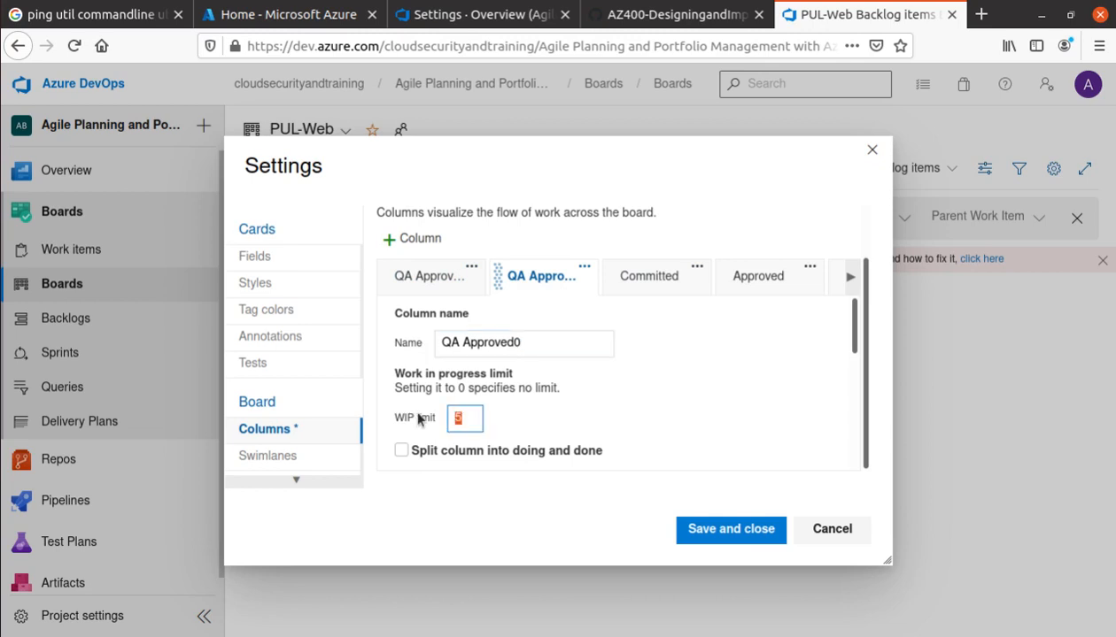
pyautogui.write('1')
pyautogui.click(456, 417)
# Try to move the first QA Approved column behind the QA Approved0 column
pyautogui.scroll(-3, 593, 447)
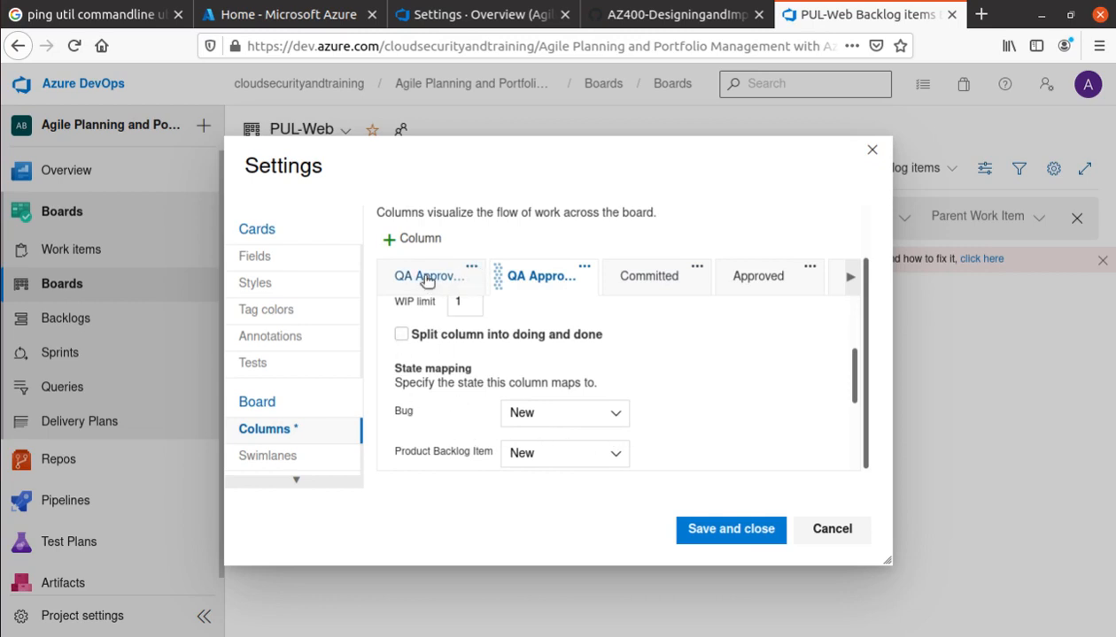
pyautogui.moveTo(418, 270); pyautogui.dragTo(533, 277)
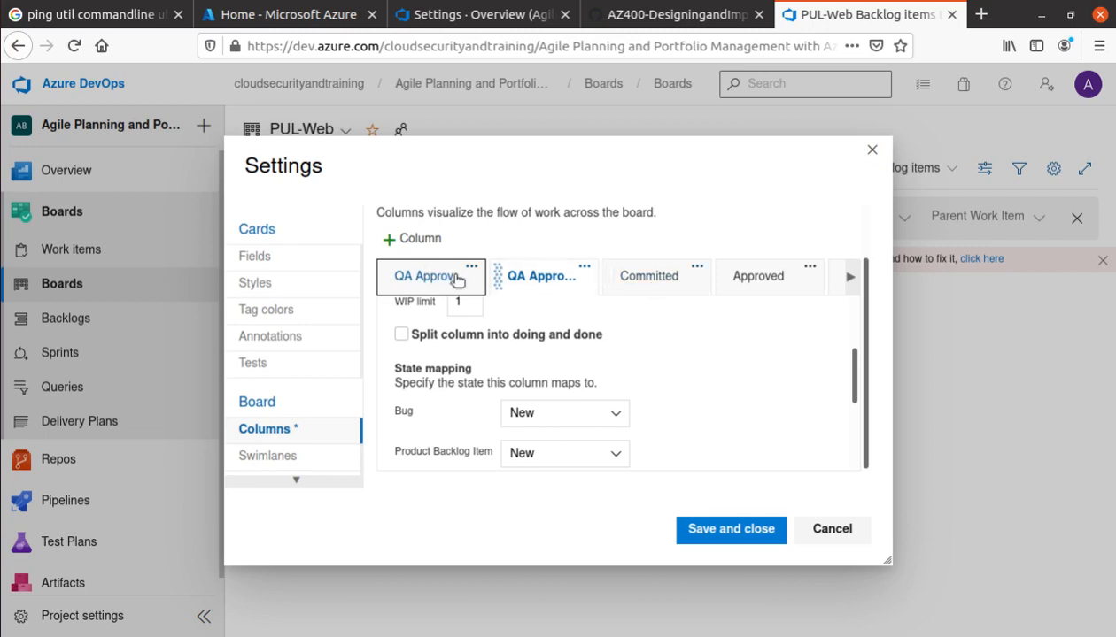
pyautogui.click(450, 277)
# Check the lab instructions for where the newly created column belongs and return to the board settings
pyautogui.press('alt')
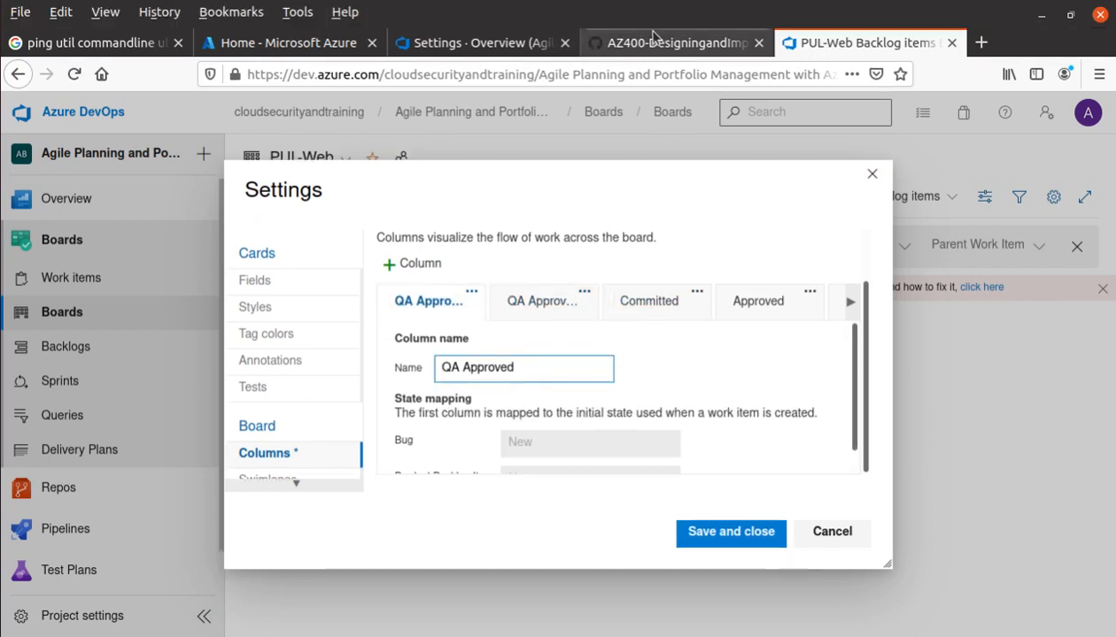
pyautogui.click(651, 43)
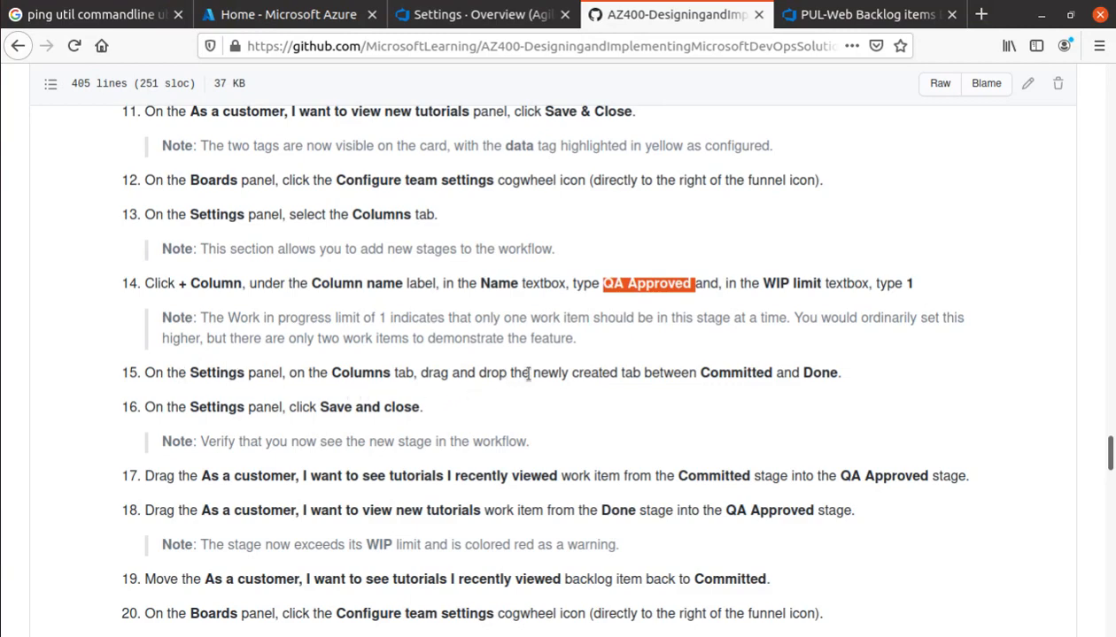
pyautogui.hotkey('alt', 'Tab')
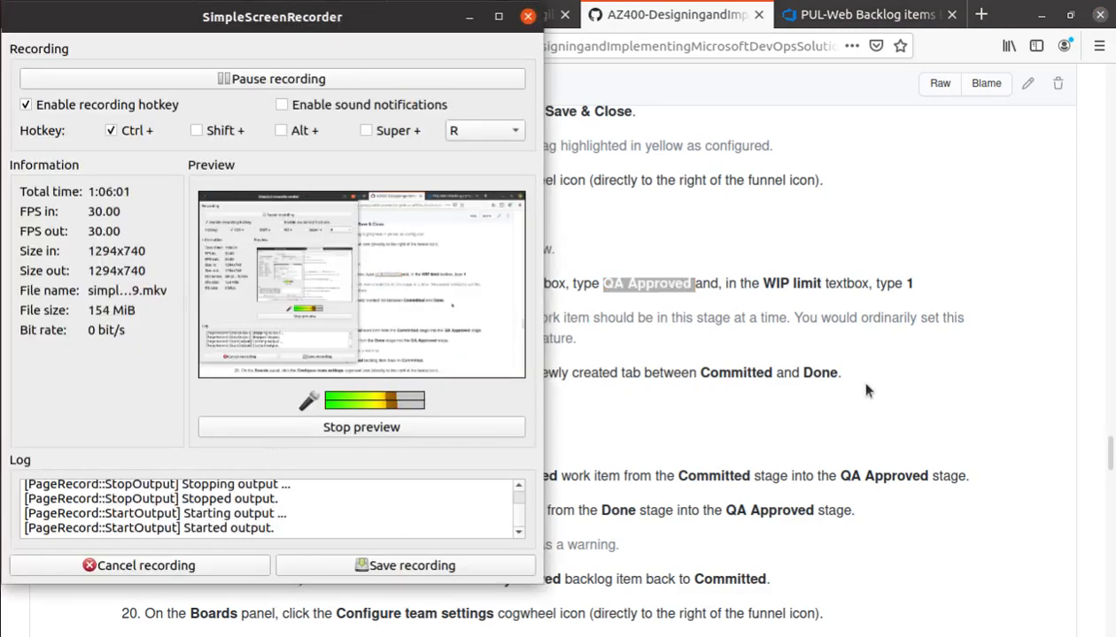
pyautogui.hotkey('alt', 'Tab')
pyautogui.click(865, 358)
pyautogui.click(842, 9)
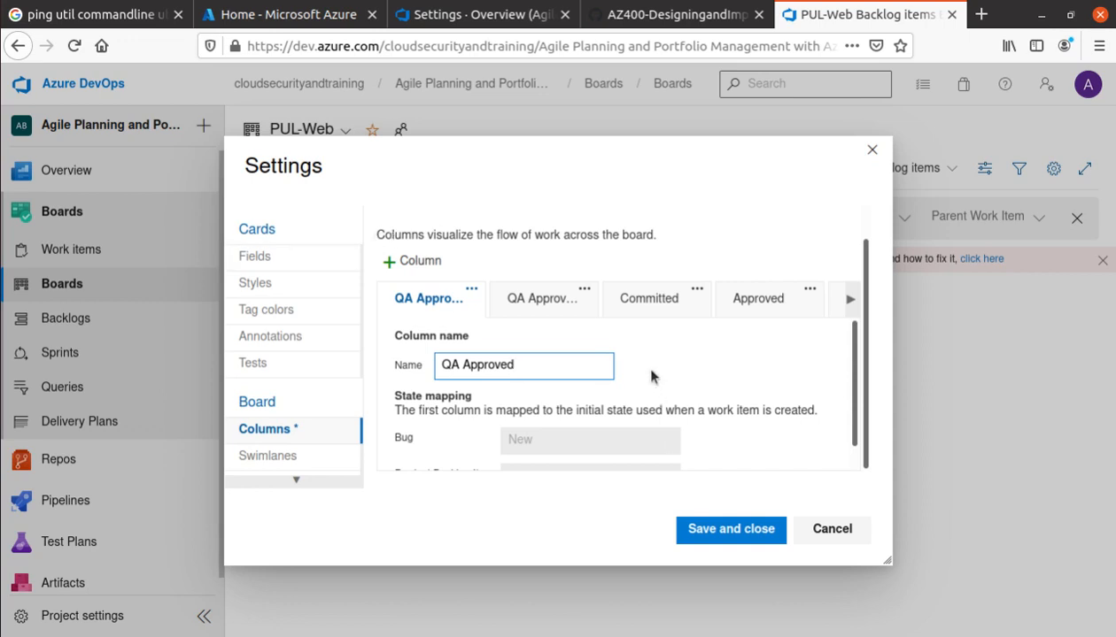
# Examine the QA Approved0 column's settings, including the state mapping options for Bug and Product Backlog Item
pyautogui.scroll(-1, 651, 376)
pyautogui.scroll(3, 645, 374)
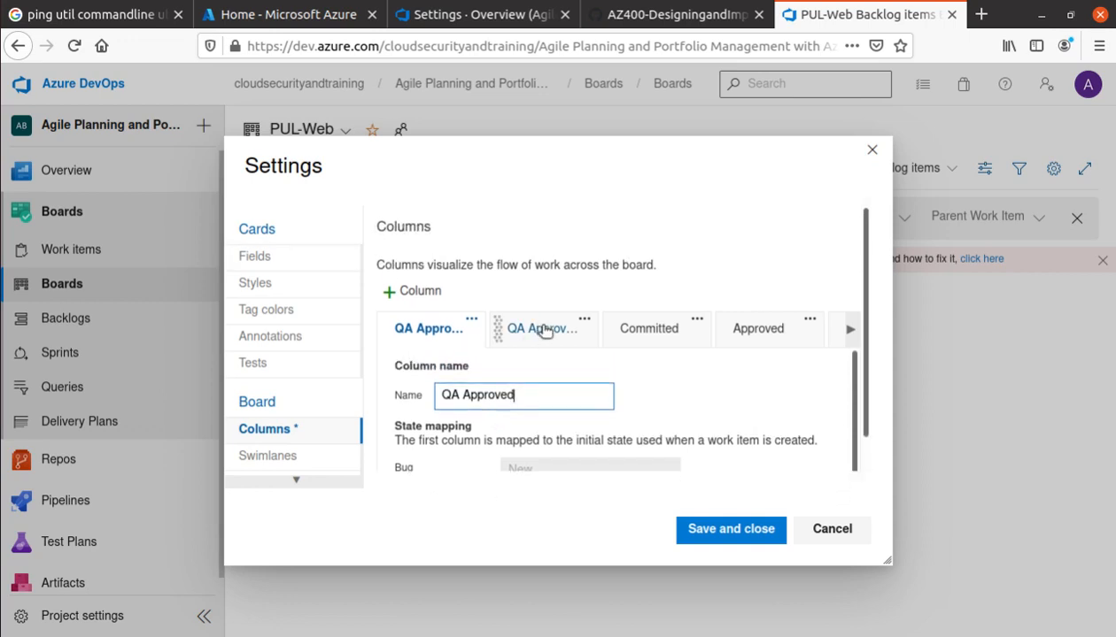
pyautogui.click(531, 326)
pyautogui.scroll(-5, 662, 409)
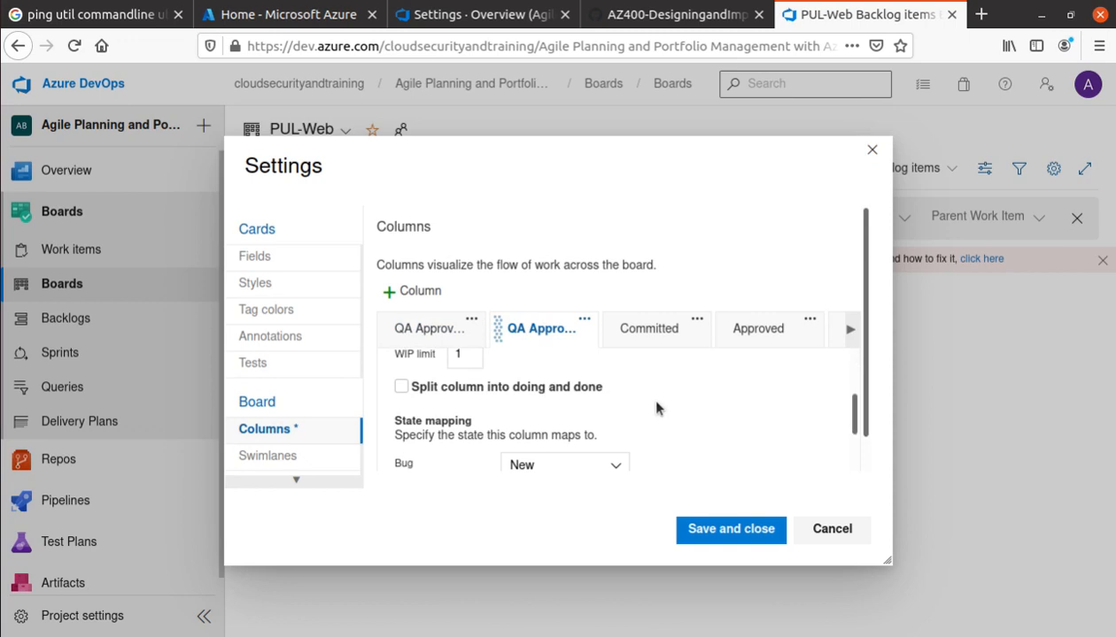
pyautogui.scroll(-3, 655, 408)
pyautogui.scroll(3, 655, 405)
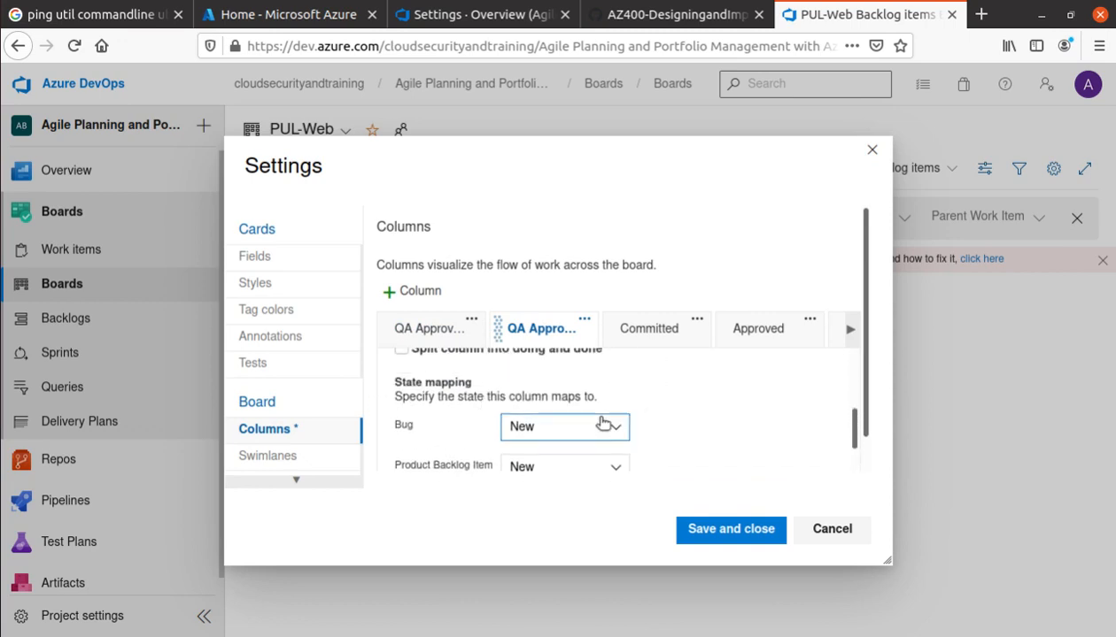
pyautogui.click(603, 425)
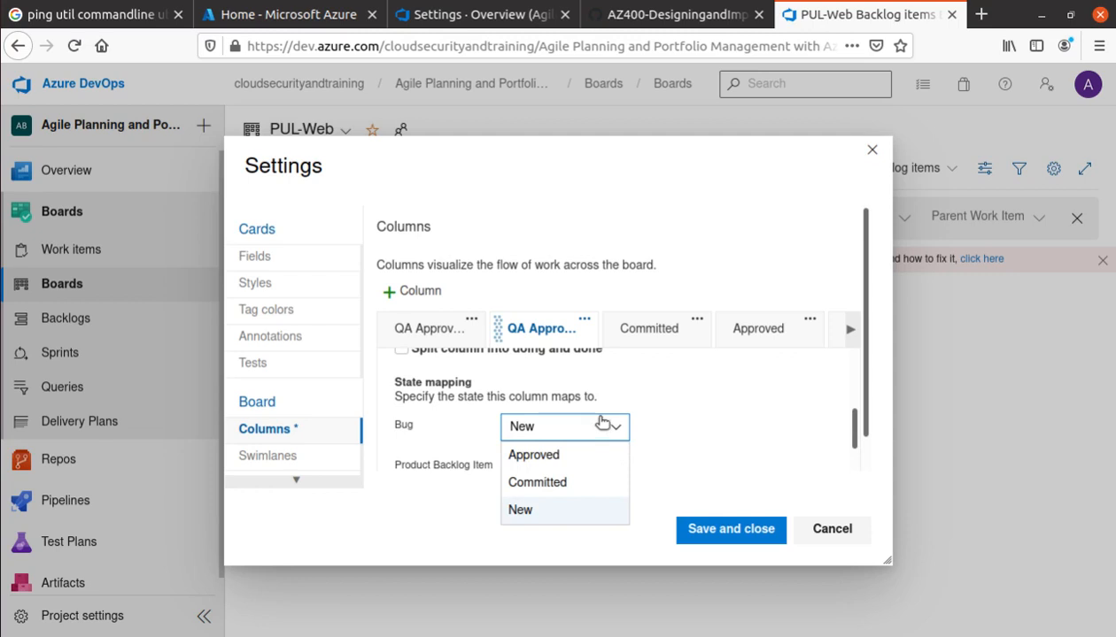
pyautogui.click(603, 423)
pyautogui.scroll(-2, 659, 420)
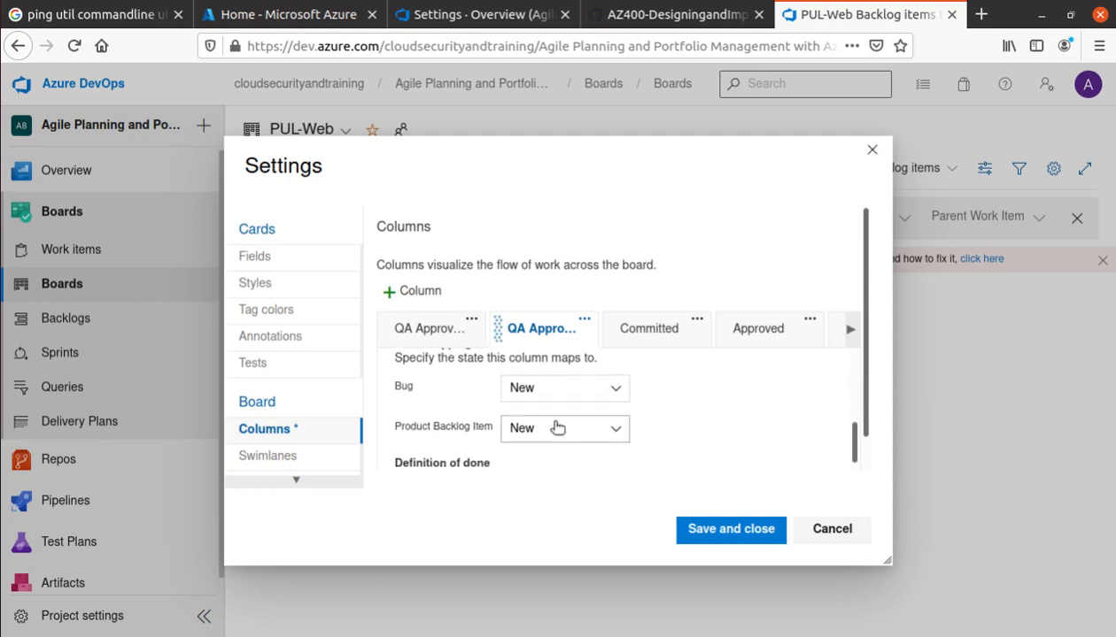
pyautogui.click(558, 426)
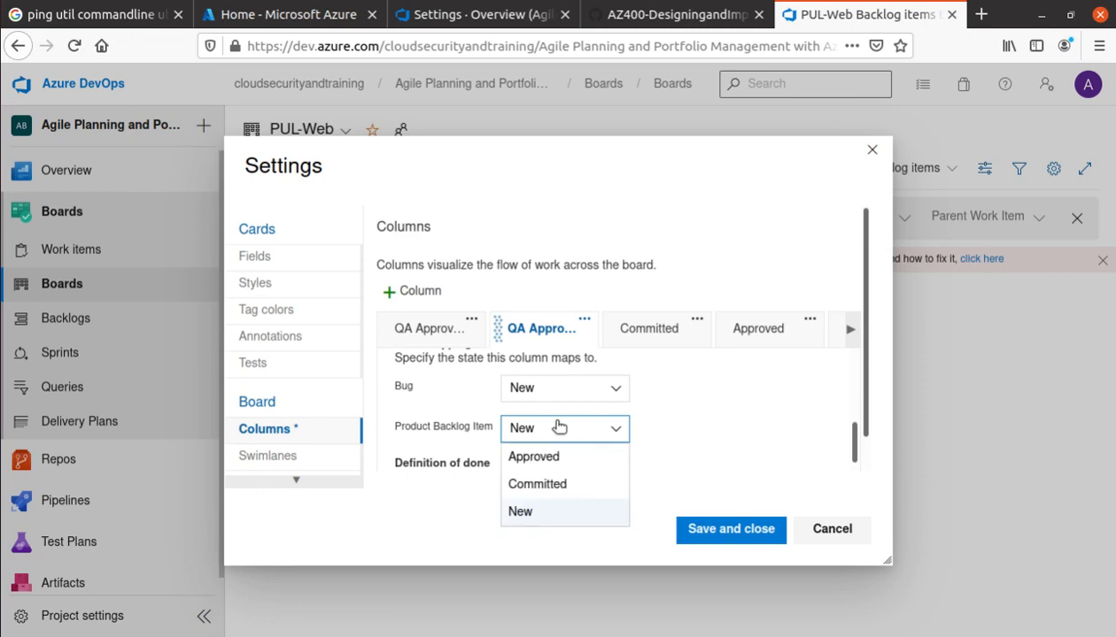
pyautogui.click(558, 428)
pyautogui.scroll(-2, 415, 407)
pyautogui.scroll(3, 414, 407)
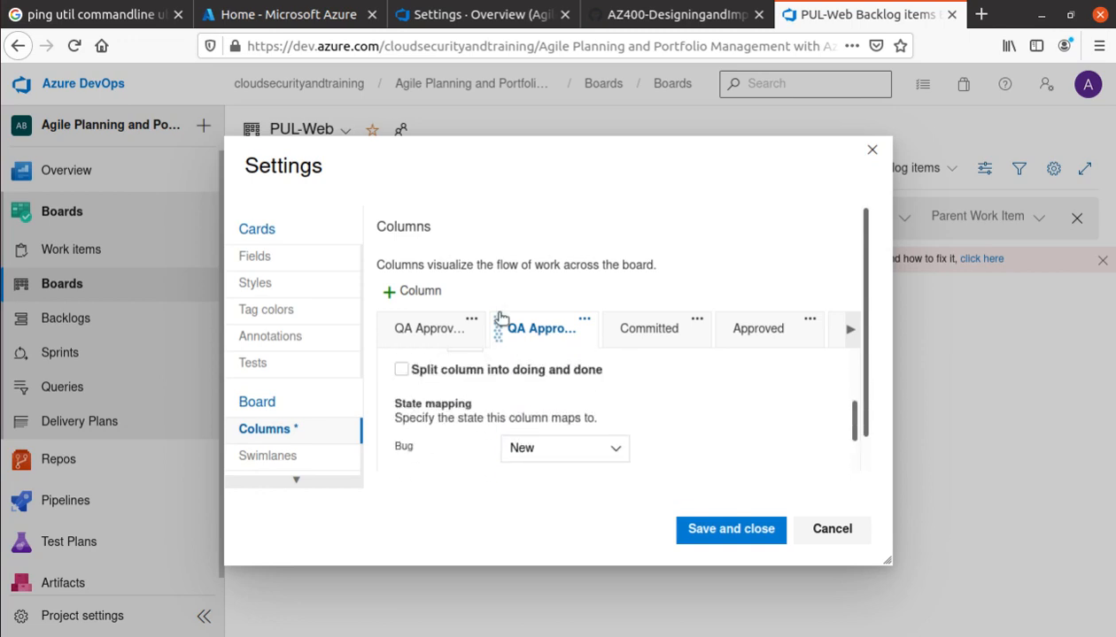
# Recheck the column instructions in the lab guide and save the board's column settings
pyautogui.click(673, 15)
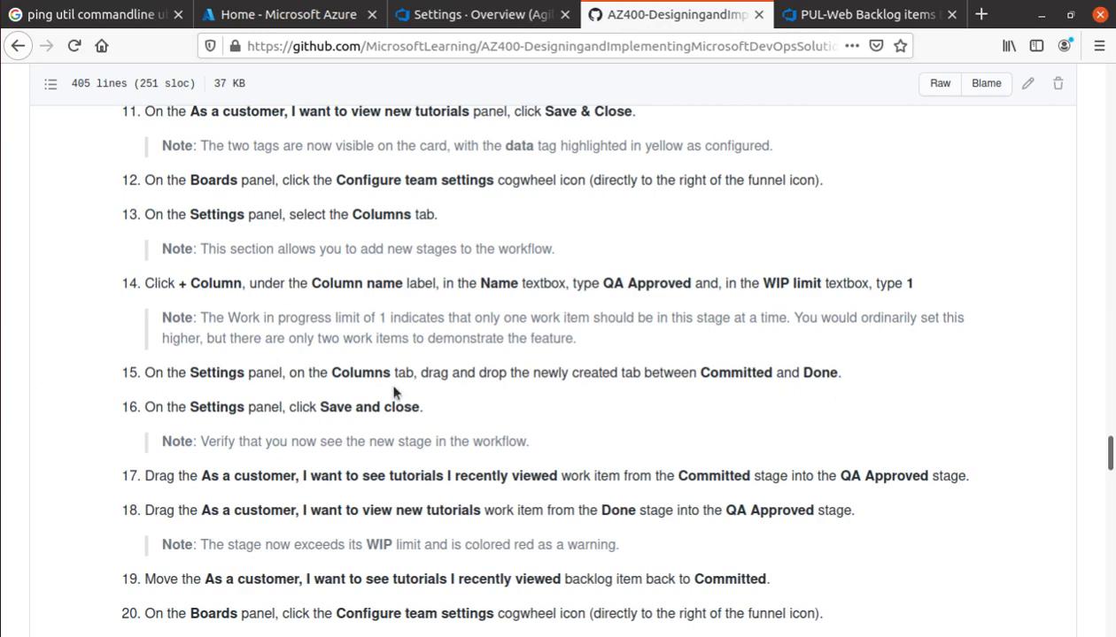
pyautogui.click(864, 14)
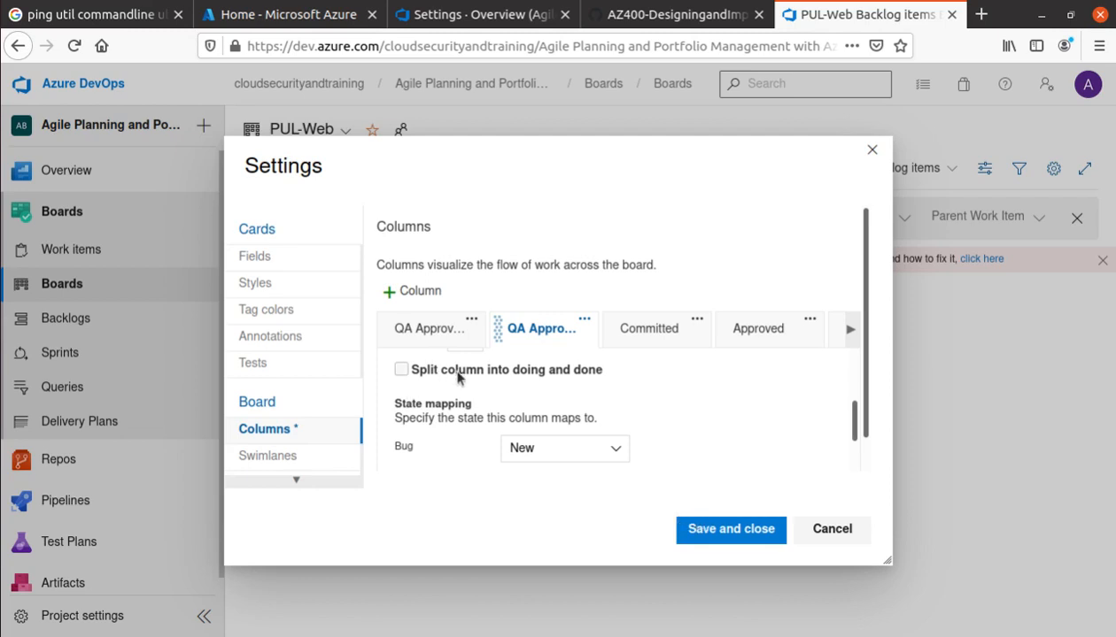
pyautogui.scroll(-2, 581, 397)
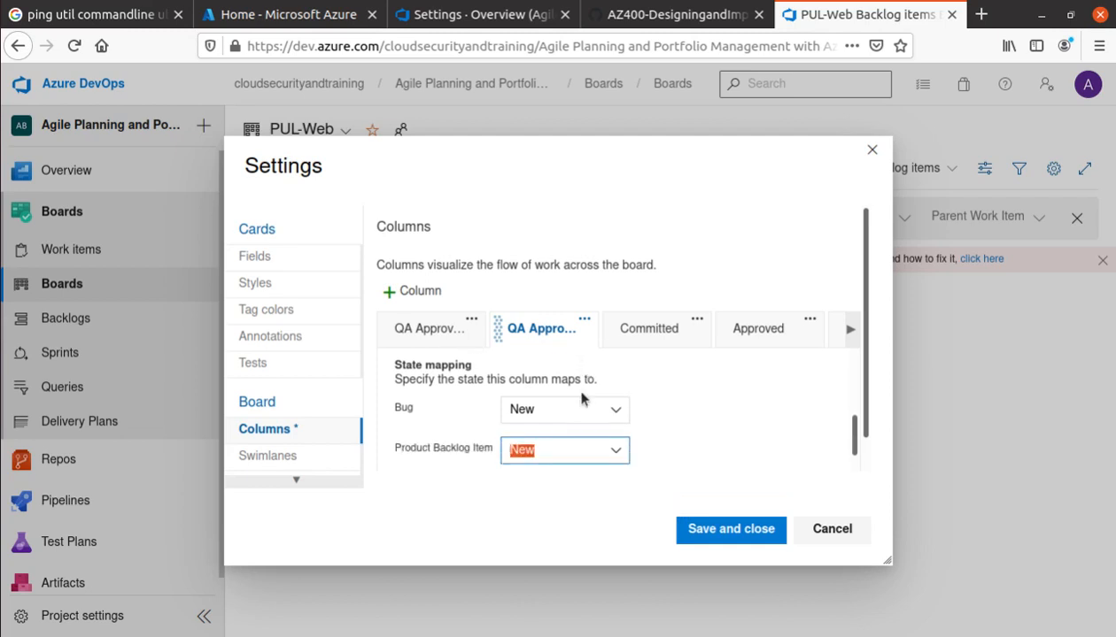
pyautogui.scroll(5, 581, 397)
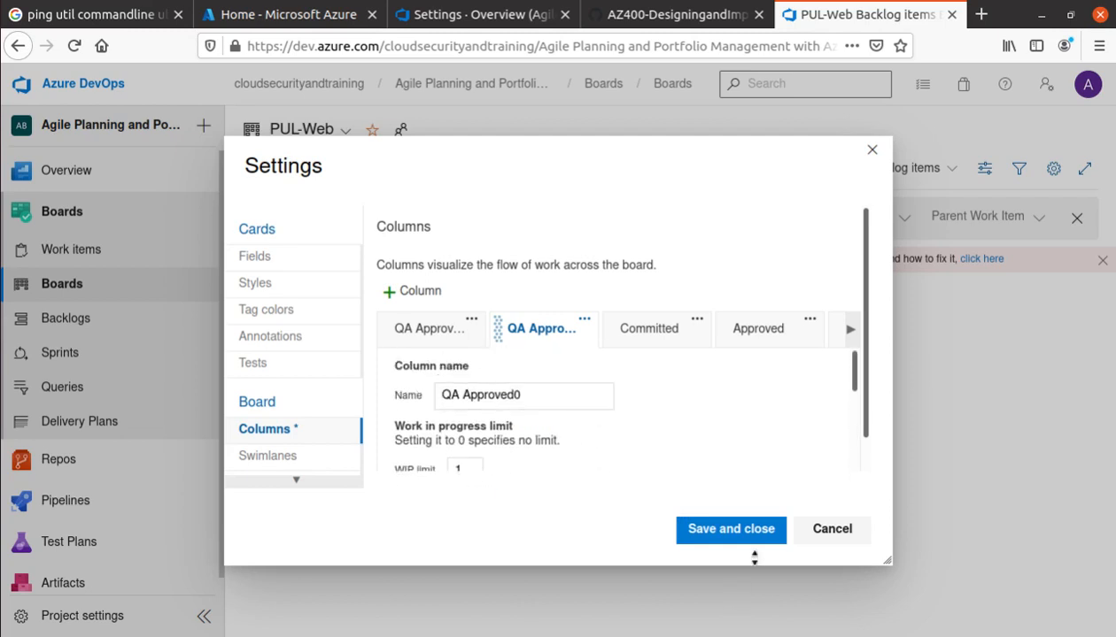
pyautogui.click(767, 529)
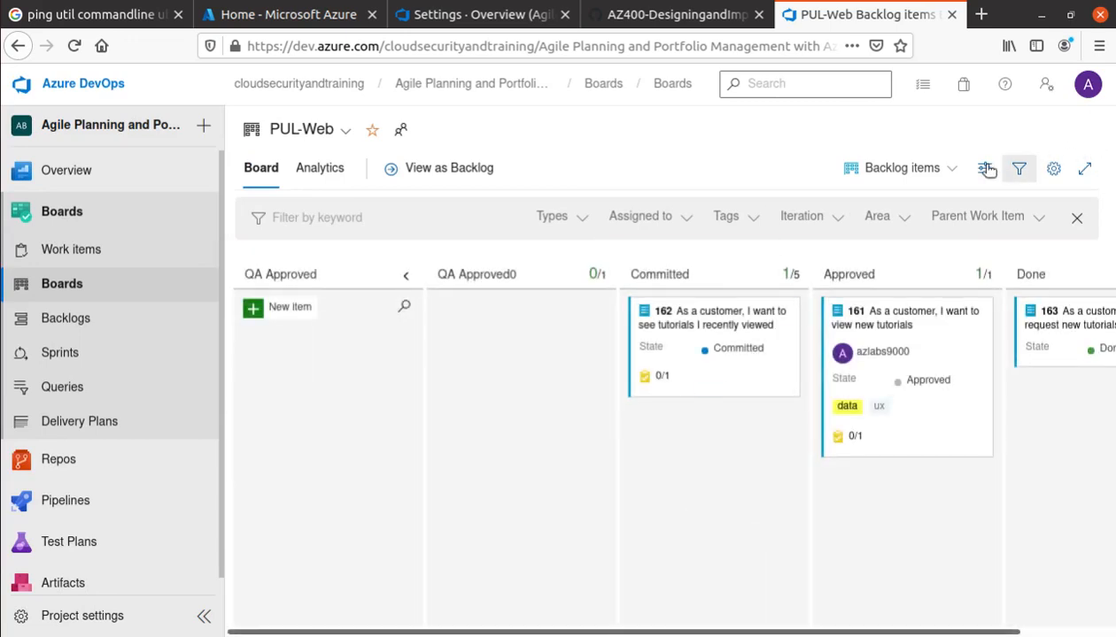
# Reopen the board's column settings and move the Approved column directly after the first QA Approved column
pyautogui.click(1053, 171)
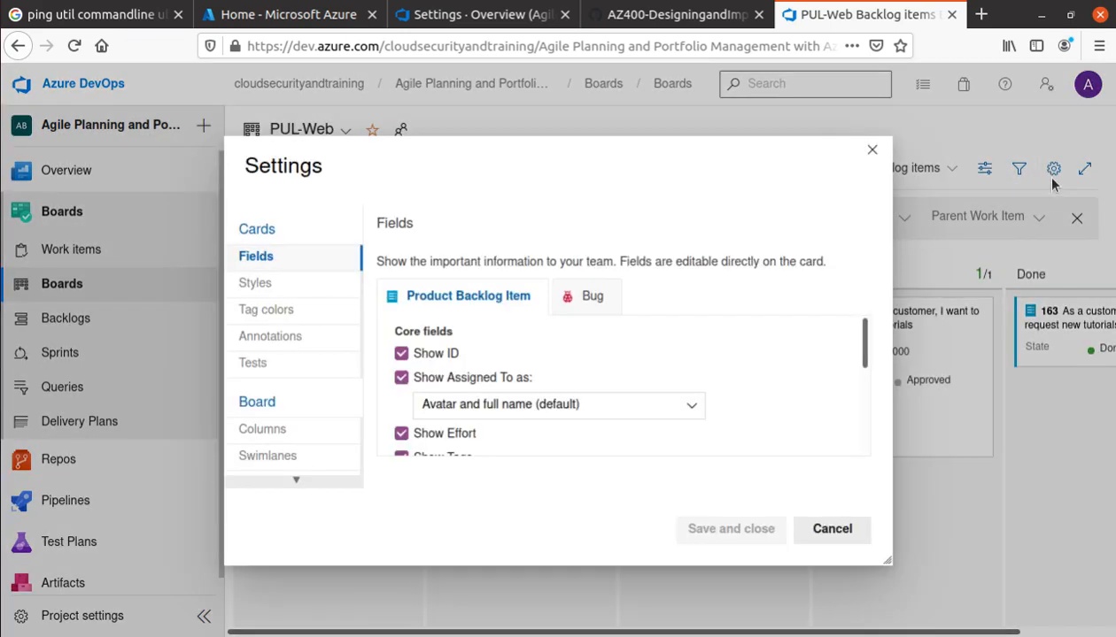
pyautogui.click(284, 432)
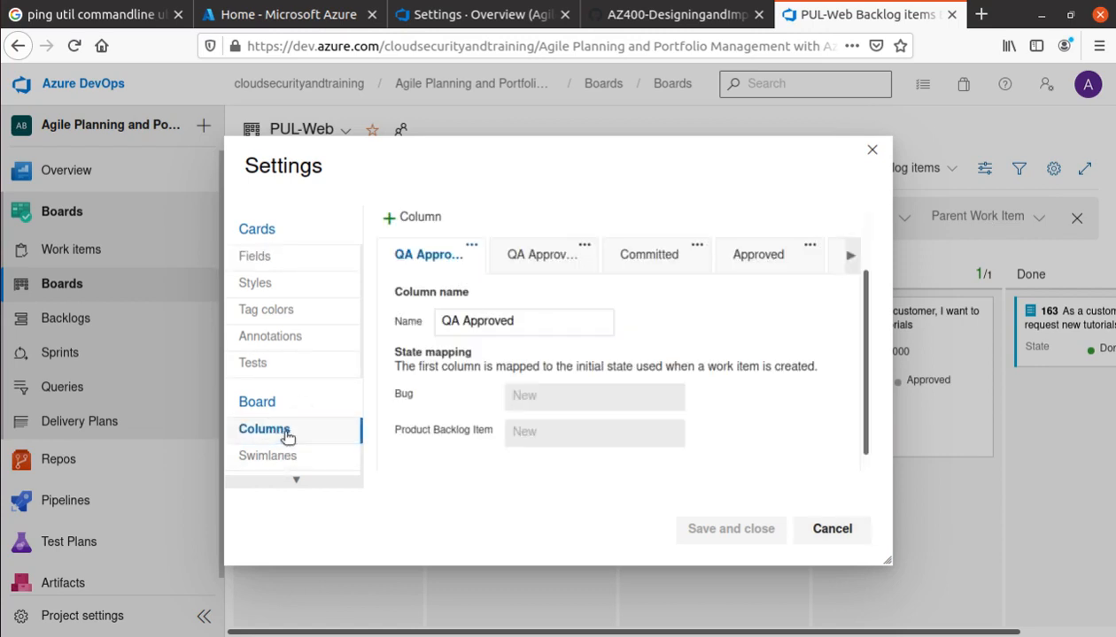
pyautogui.click(586, 247)
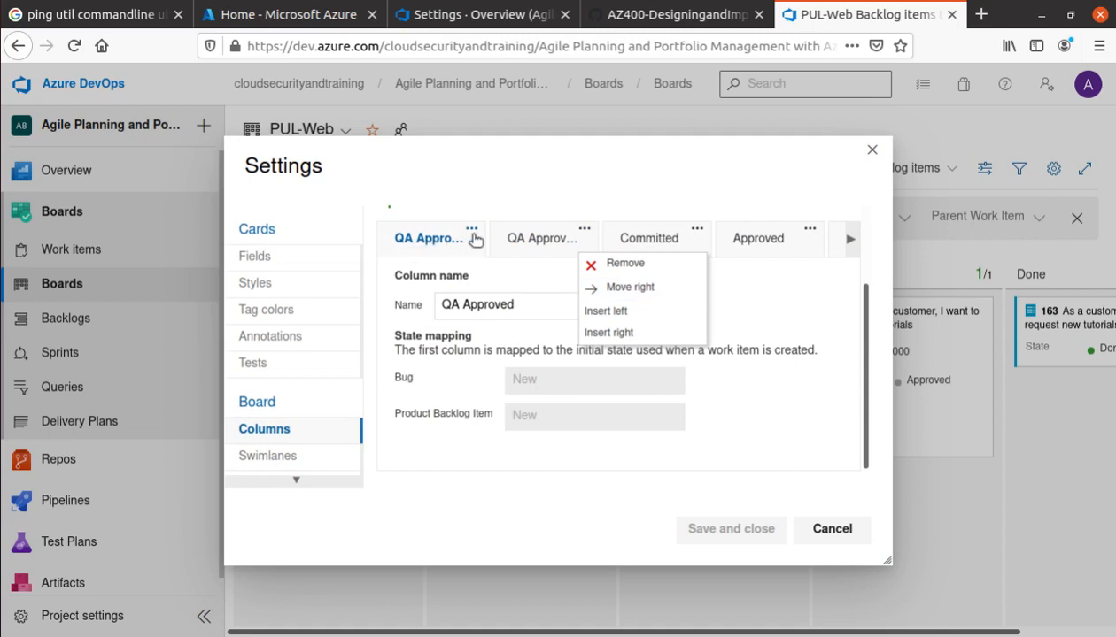
pyautogui.click(472, 235)
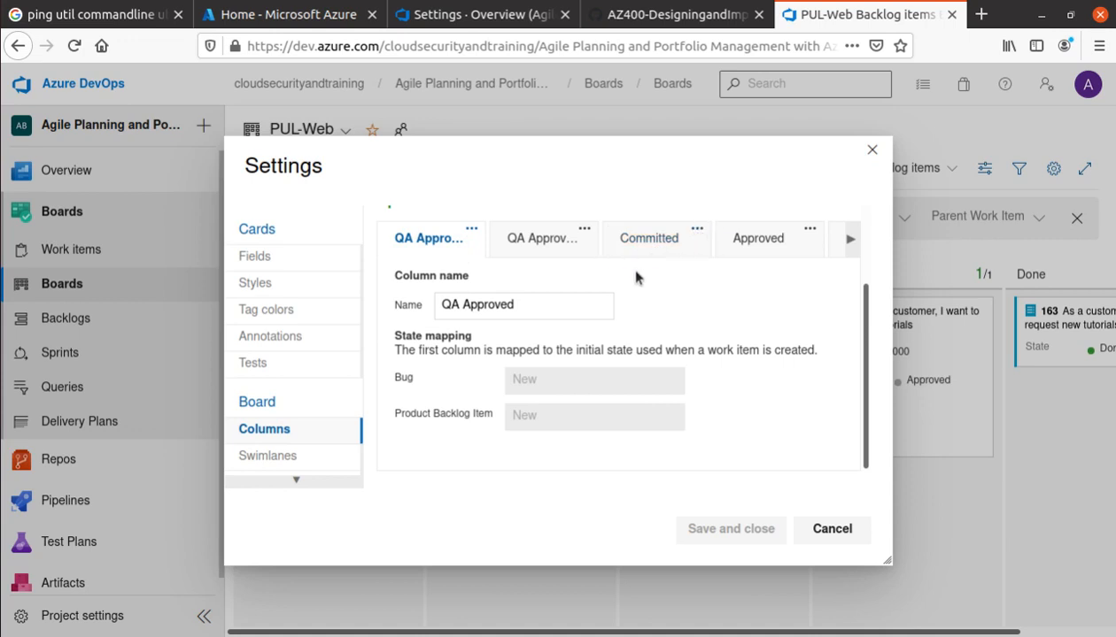
pyautogui.click(809, 232)
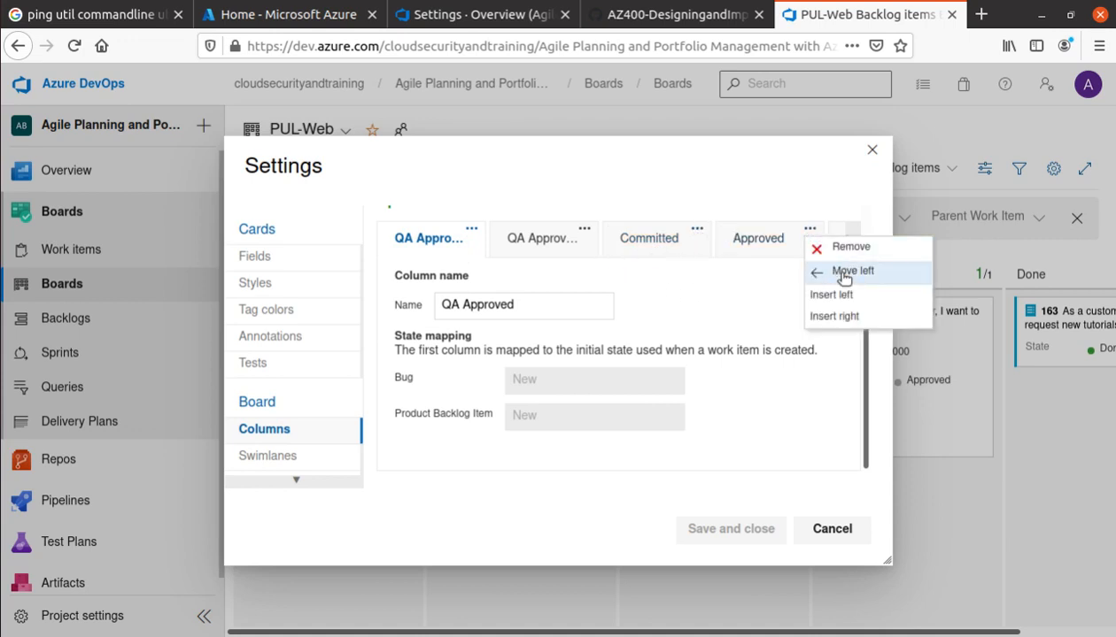
pyautogui.click(841, 274)
pyautogui.click(697, 231)
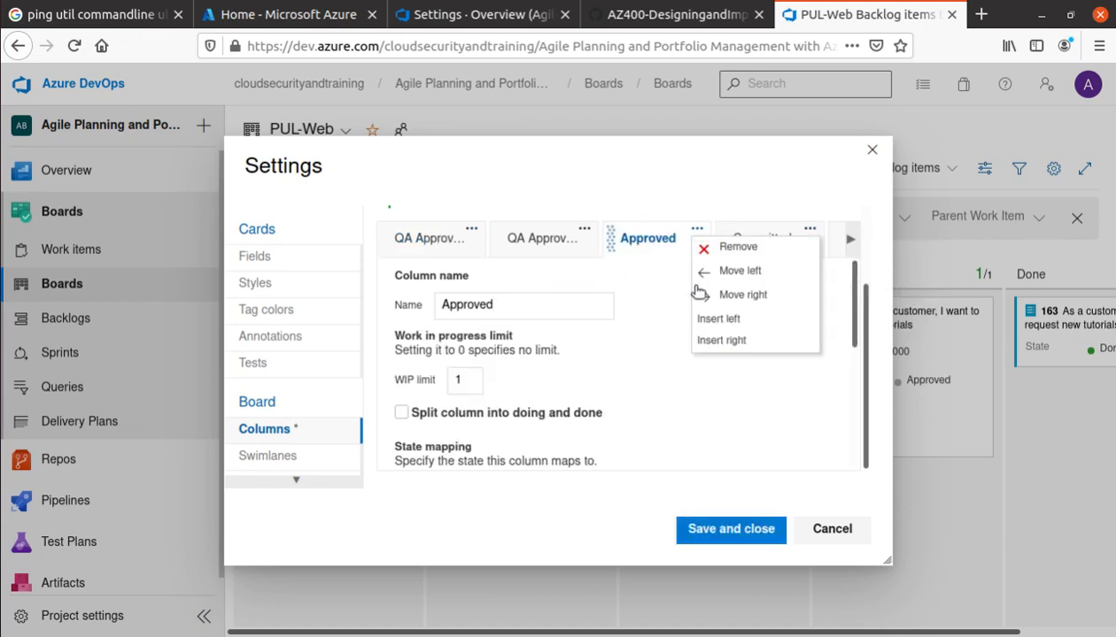
pyautogui.click(744, 271)
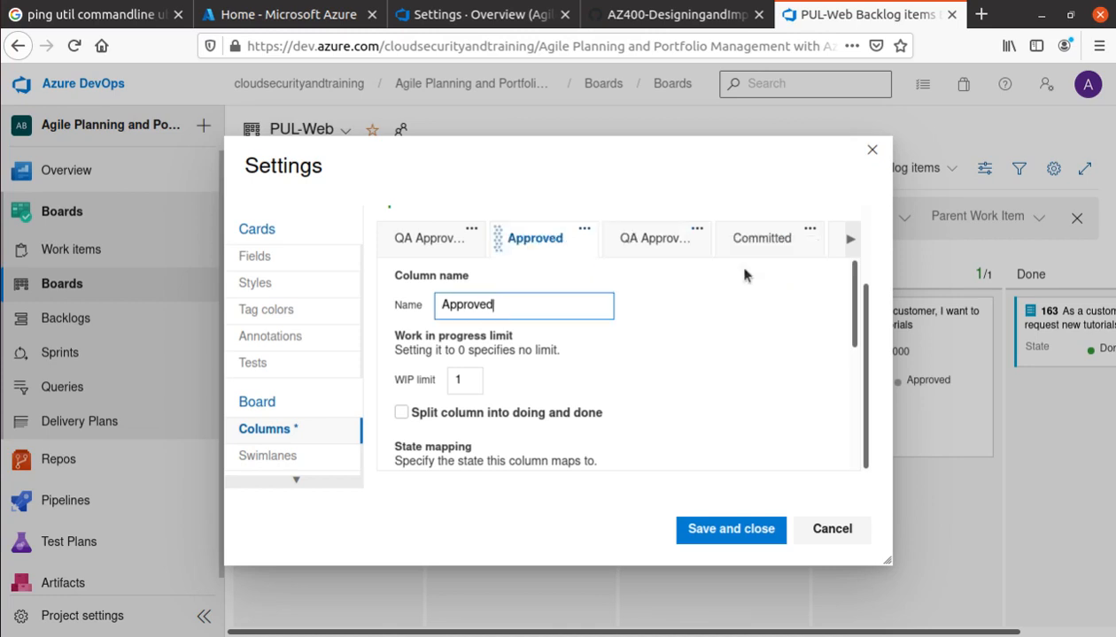
pyautogui.click(583, 232)
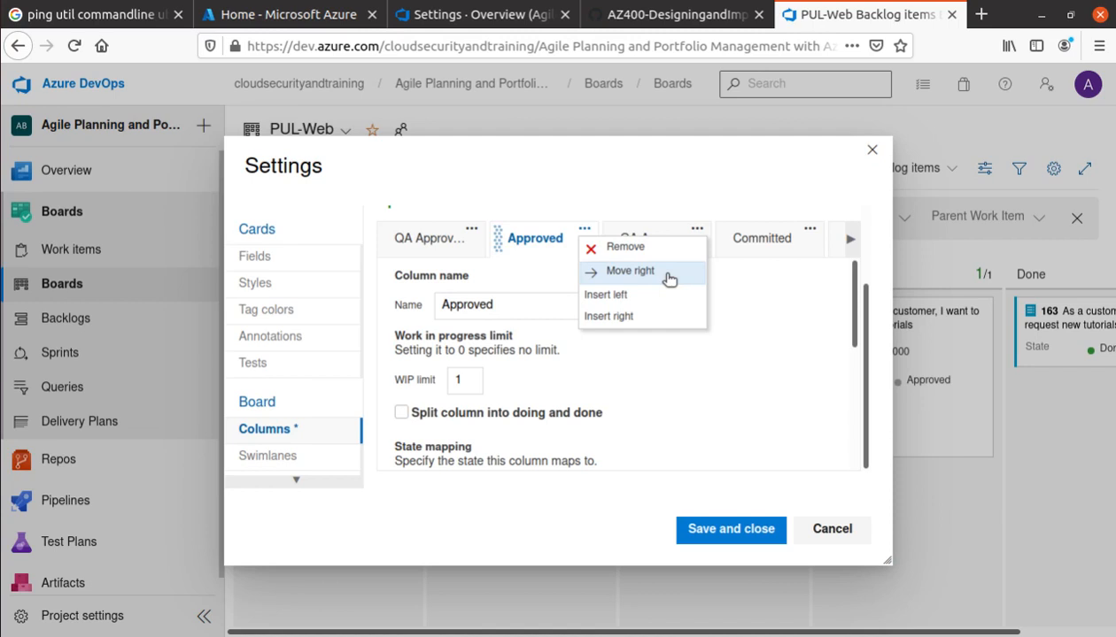
pyautogui.click(761, 369)
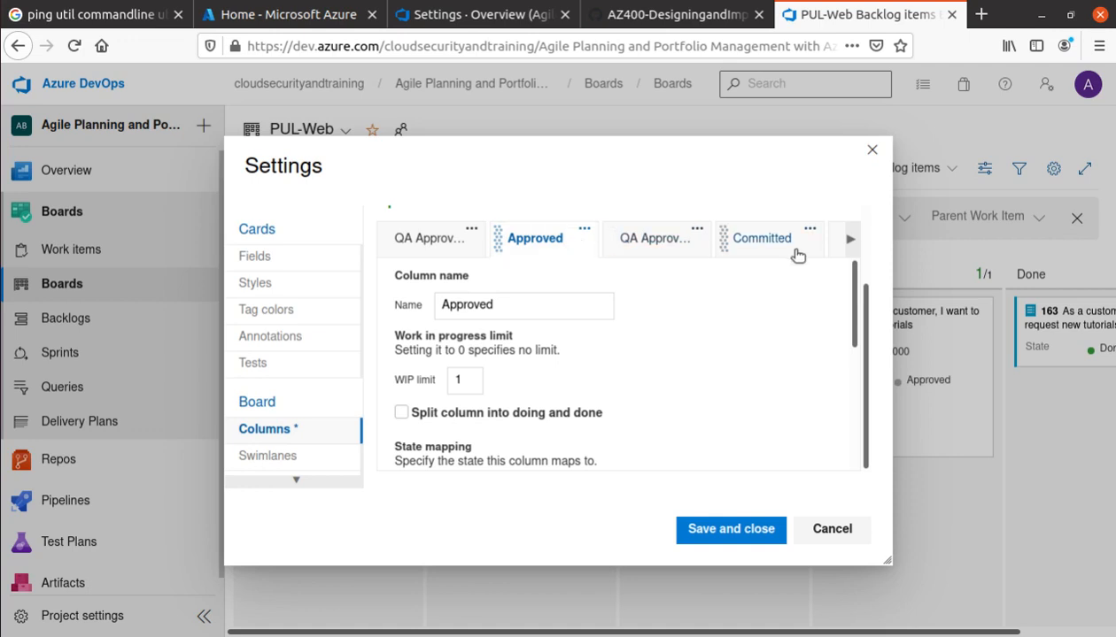
# Move the QA Approved0 column between Committed and Done as the lab instructions specify, and save the board settings
pyautogui.click(682, 16)
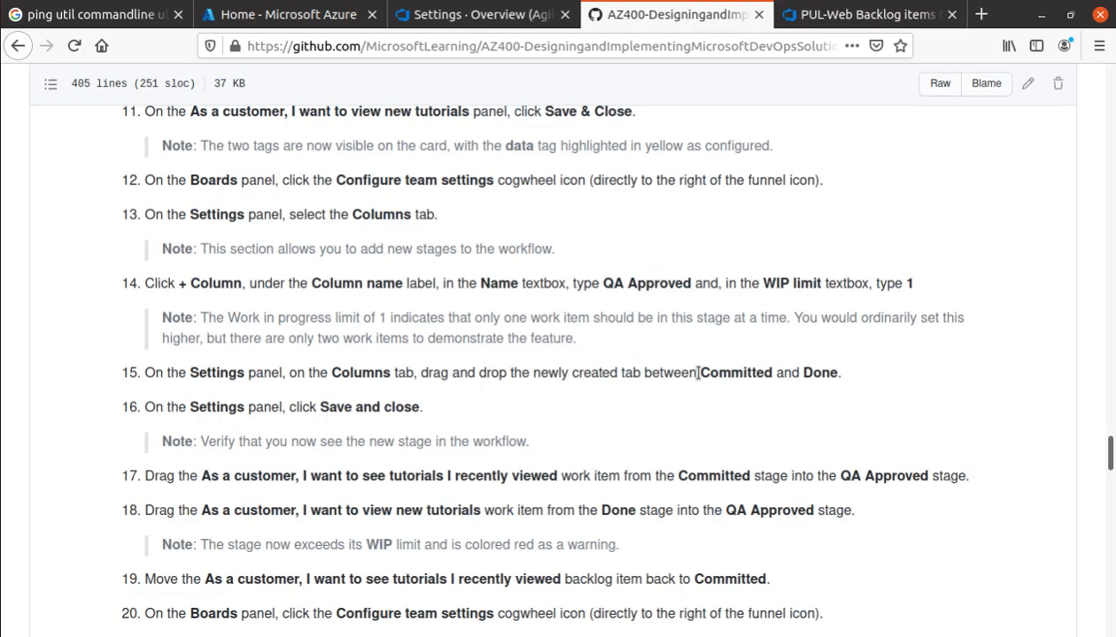
pyautogui.moveTo(697, 373); pyautogui.dragTo(840, 374)
pyautogui.click(850, 15)
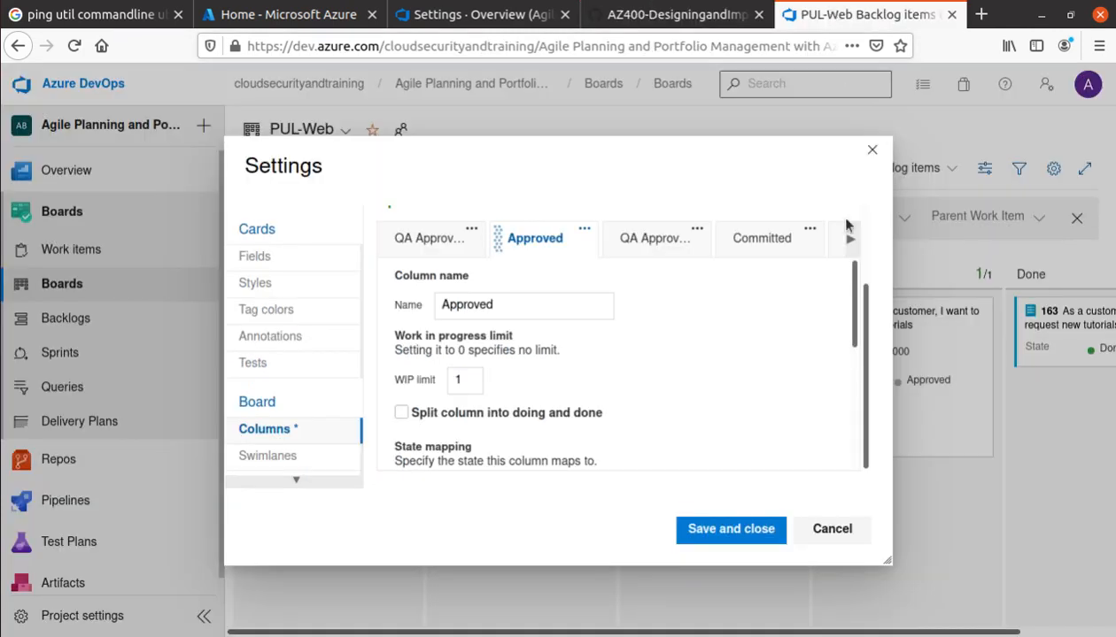
pyautogui.click(696, 231)
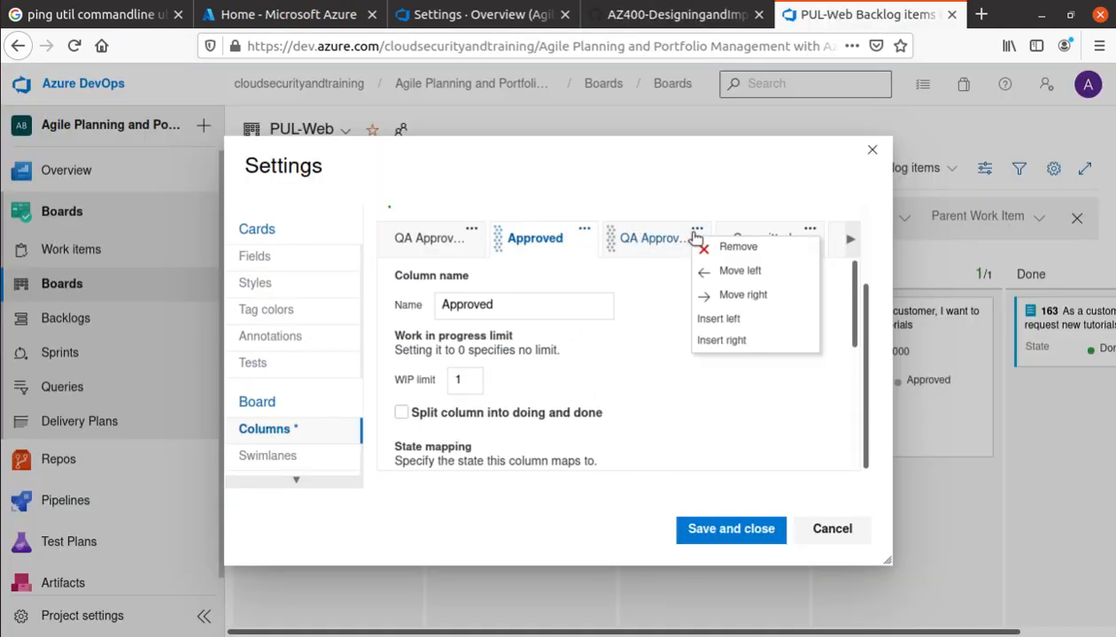
pyautogui.click(749, 297)
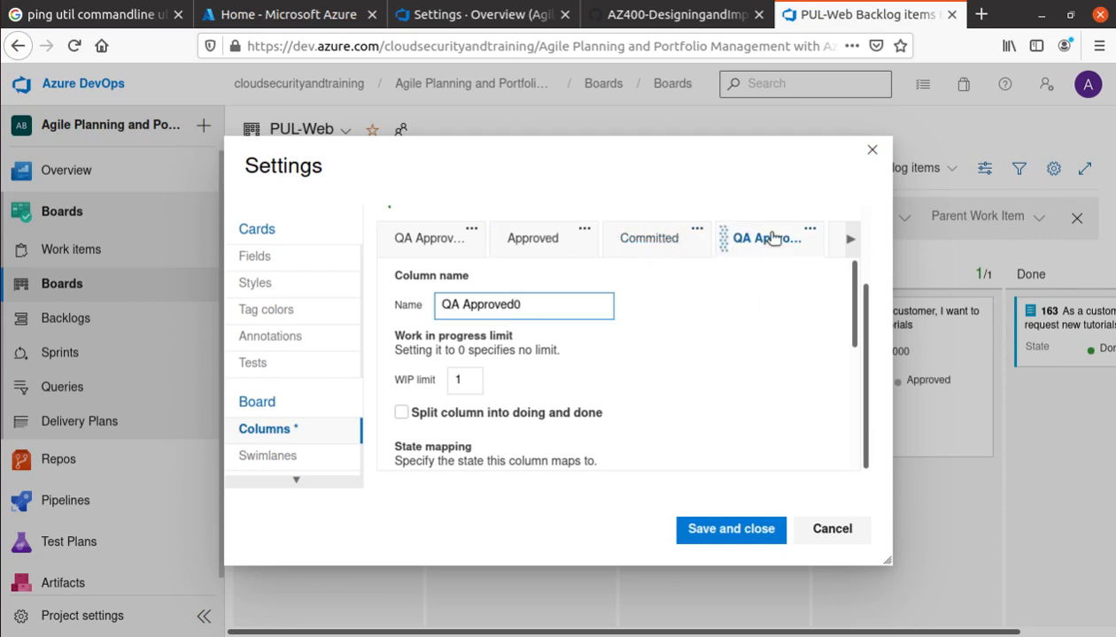
pyautogui.click(852, 240)
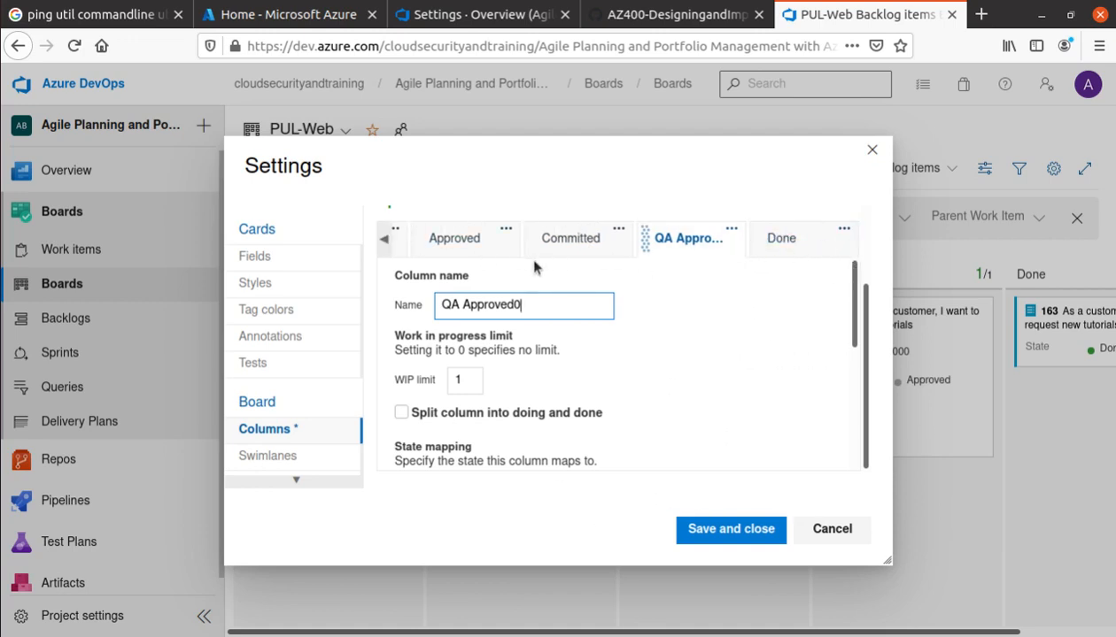
pyautogui.click(753, 531)
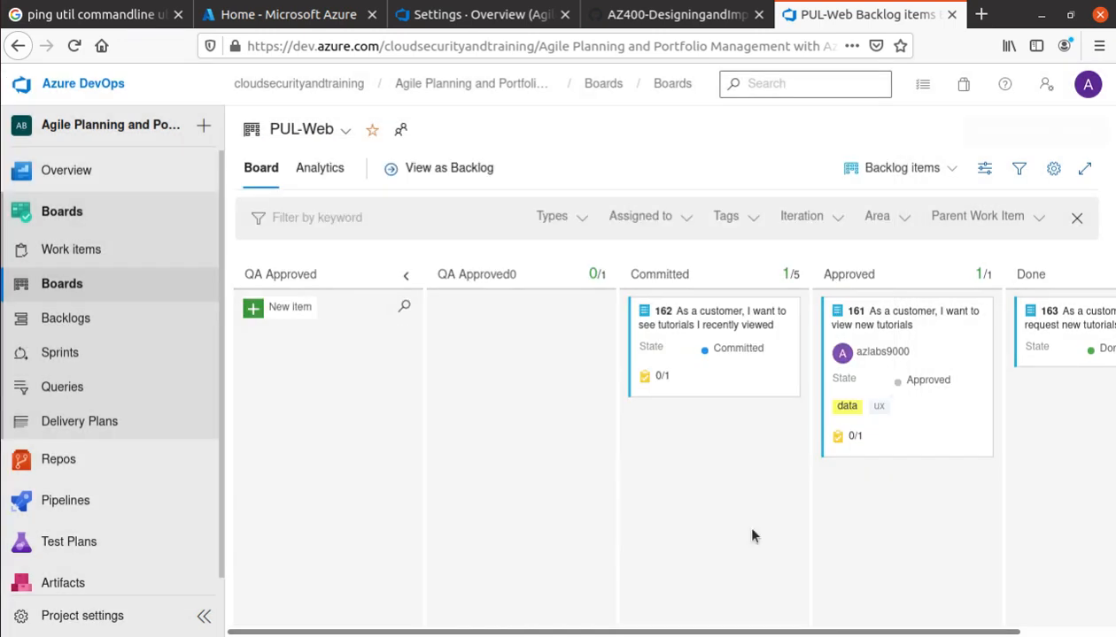
# Following the lab instructions, refresh the board and move "As a customer, I want to see tutorials I recently viewed" from Committed to QA Approved0
pyautogui.click(664, 15)
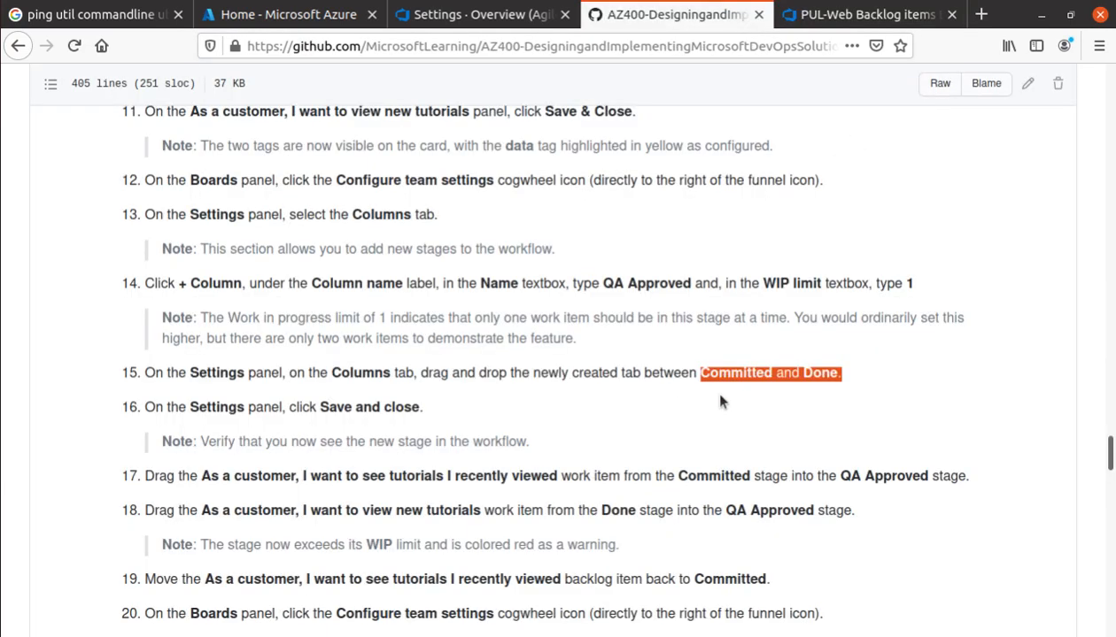
pyautogui.click(412, 407)
pyautogui.scroll(-4, 415, 389)
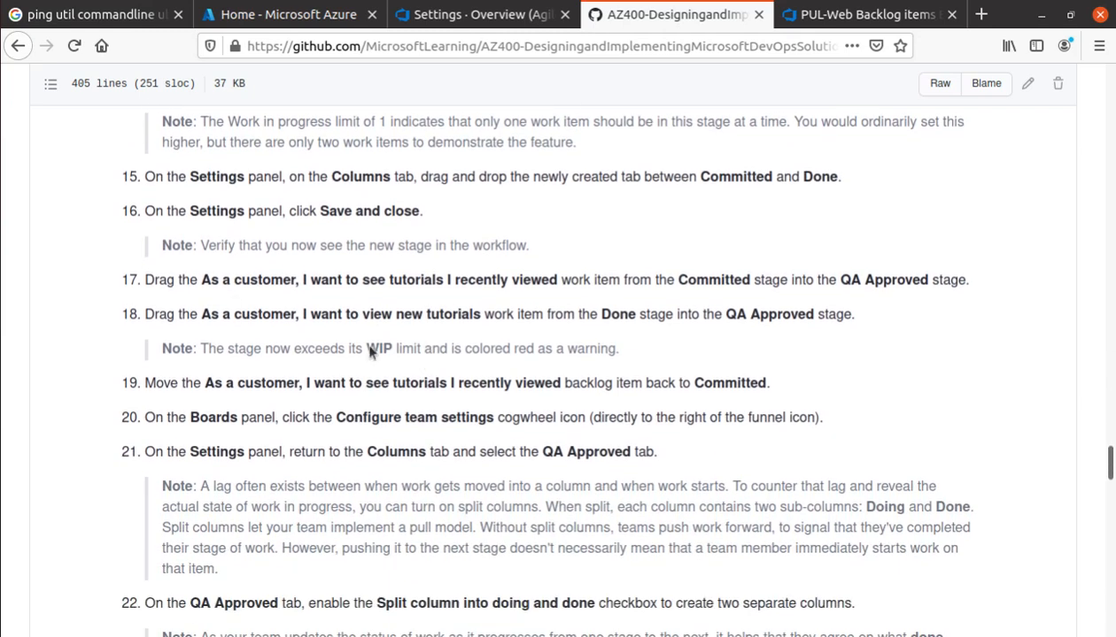
pyautogui.moveTo(209, 282); pyautogui.dragTo(557, 280)
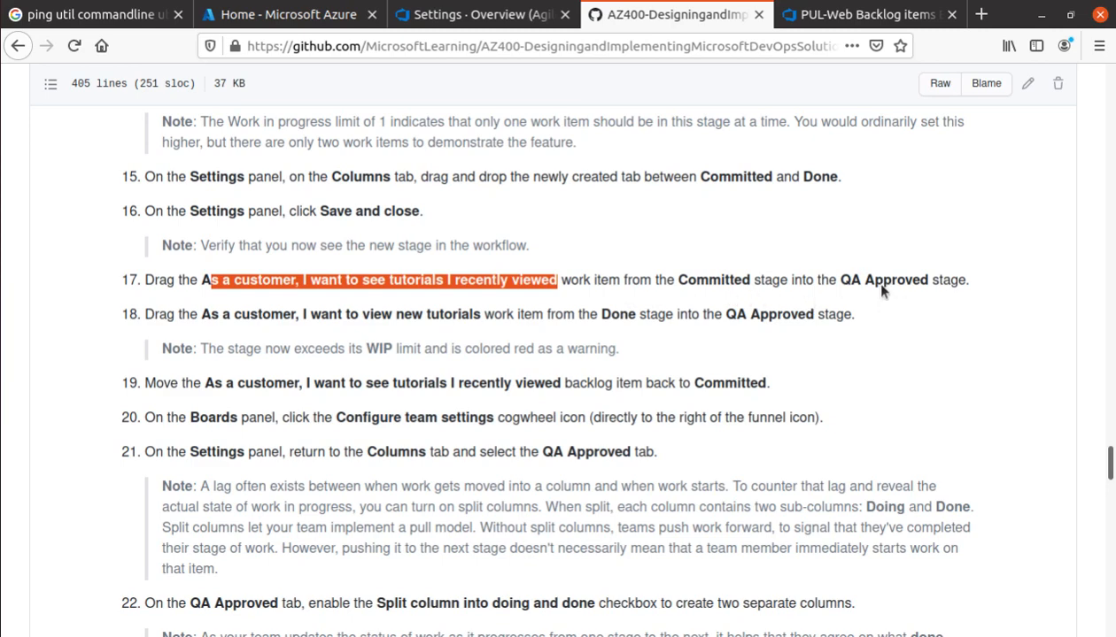
pyautogui.click(868, 15)
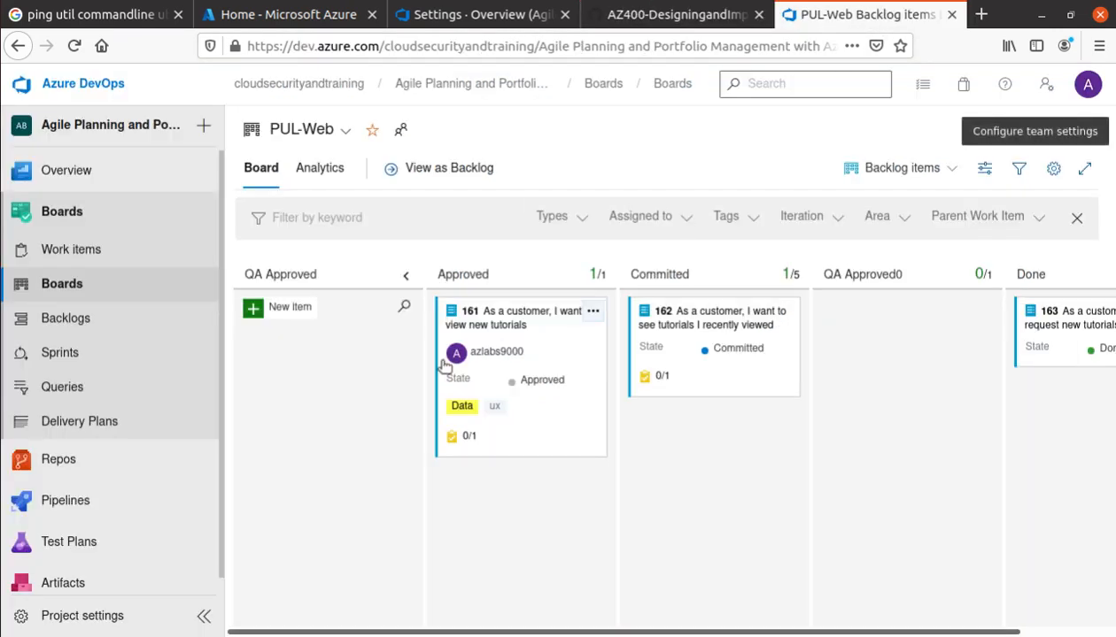
pyautogui.click(73, 48)
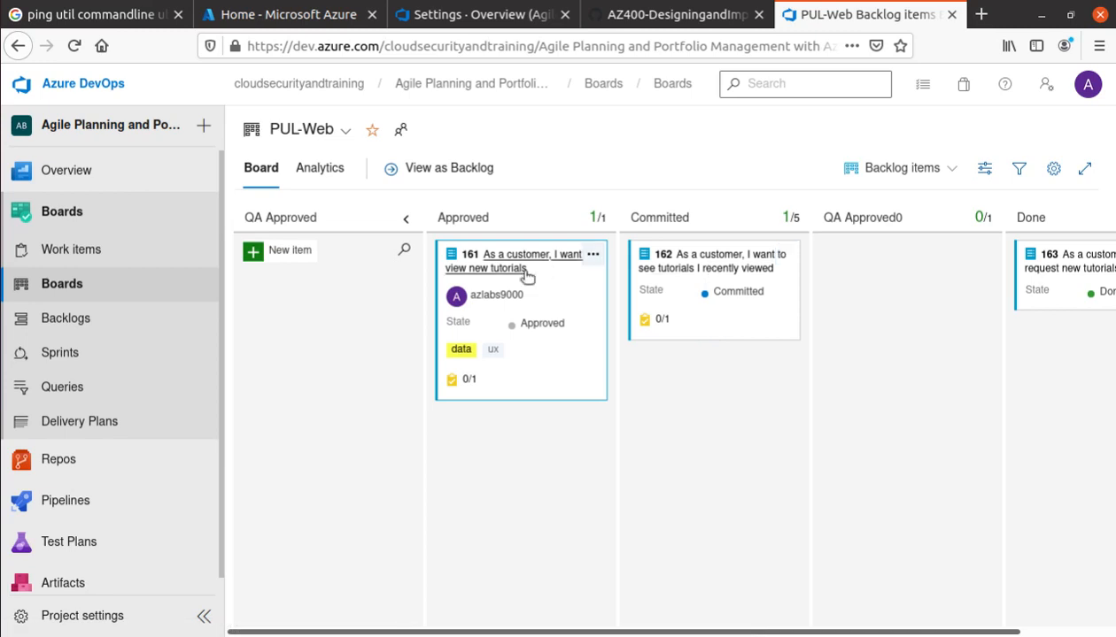
pyautogui.moveTo(733, 260); pyautogui.dragTo(920, 268)
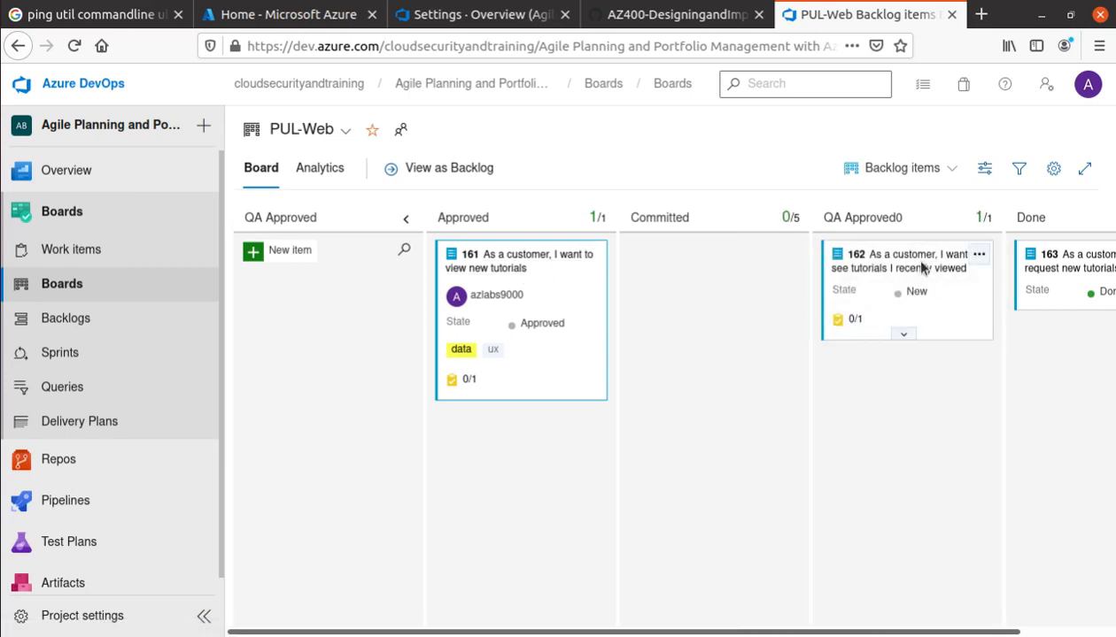
# Following the next lab instruction, move "As a customer, I want to request new tutorials" from Done to QA Approved0 on the board
pyautogui.click(682, 19)
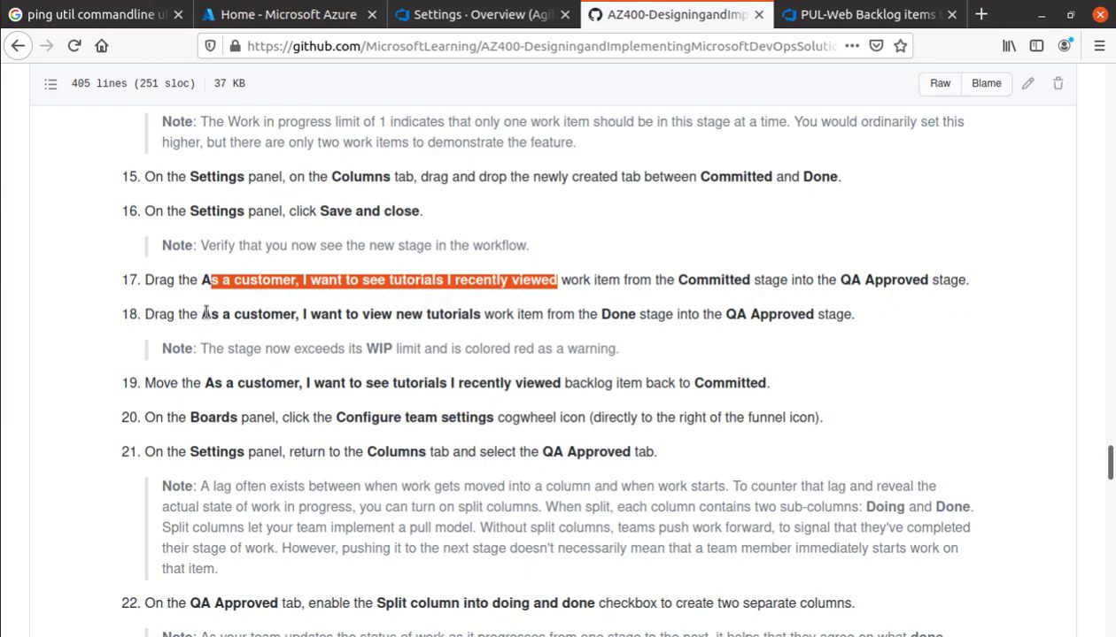
pyautogui.moveTo(205, 315); pyautogui.dragTo(481, 320)
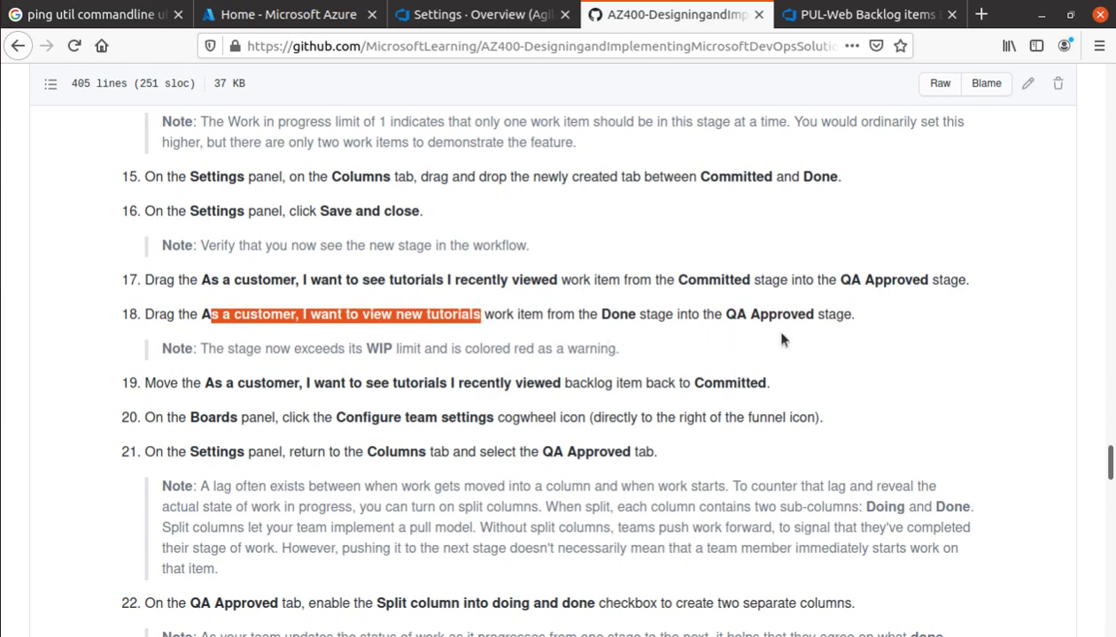
pyautogui.click(863, 14)
pyautogui.moveTo(1084, 270); pyautogui.dragTo(911, 393)
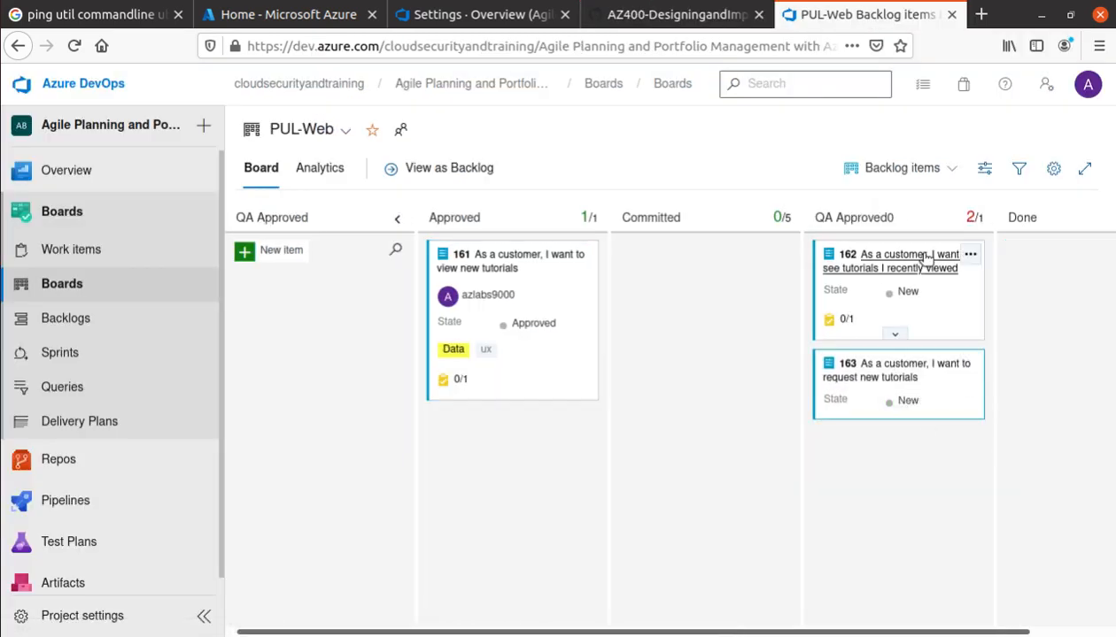
# Check the next lab instructions and move "As a customer, I want to view new tutorials" from Approved to Committed
pyautogui.click(673, 15)
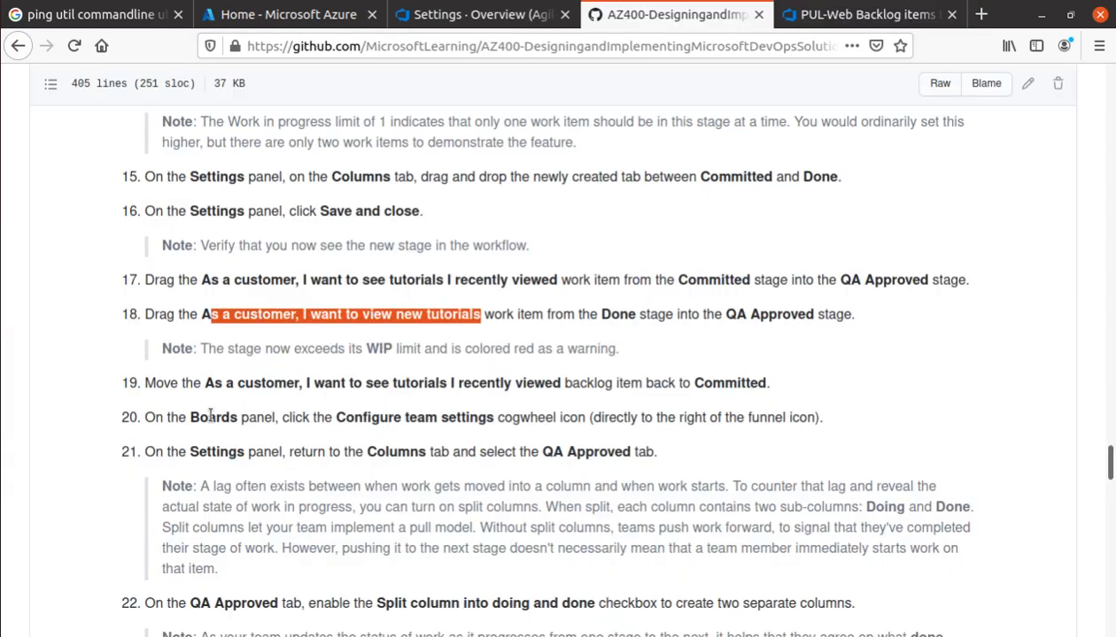
pyautogui.scroll(-1, 210, 415)
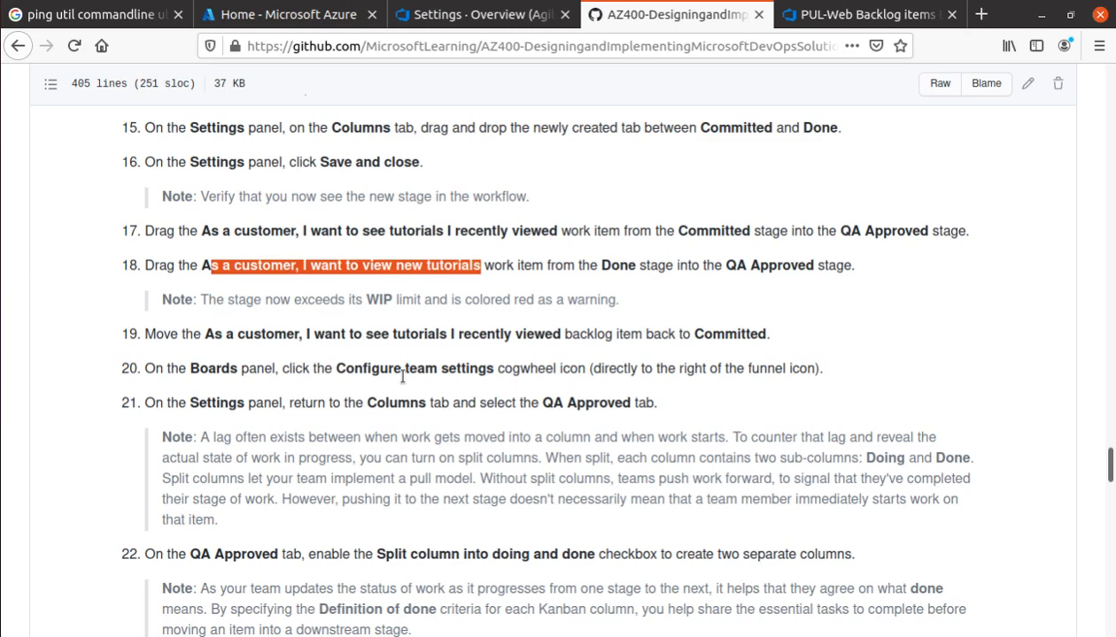
pyautogui.click(810, 14)
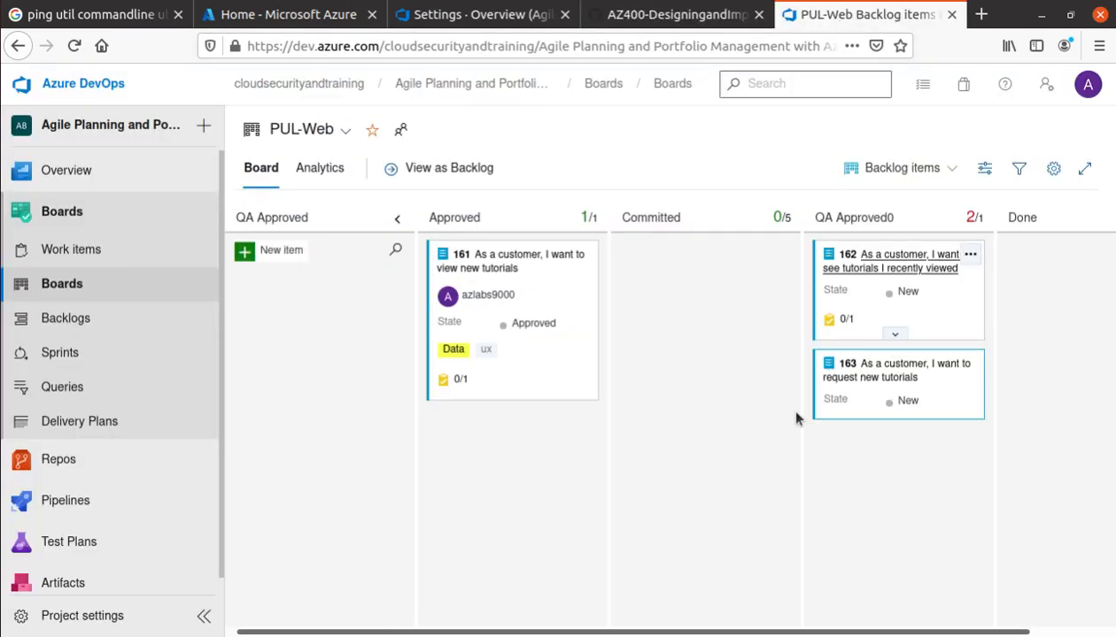
pyautogui.moveTo(522, 261); pyautogui.dragTo(678, 271)
# Check the lab guide's Configure team settings instruction and open the column settings of the PUL-Web board
pyautogui.click(651, 16)
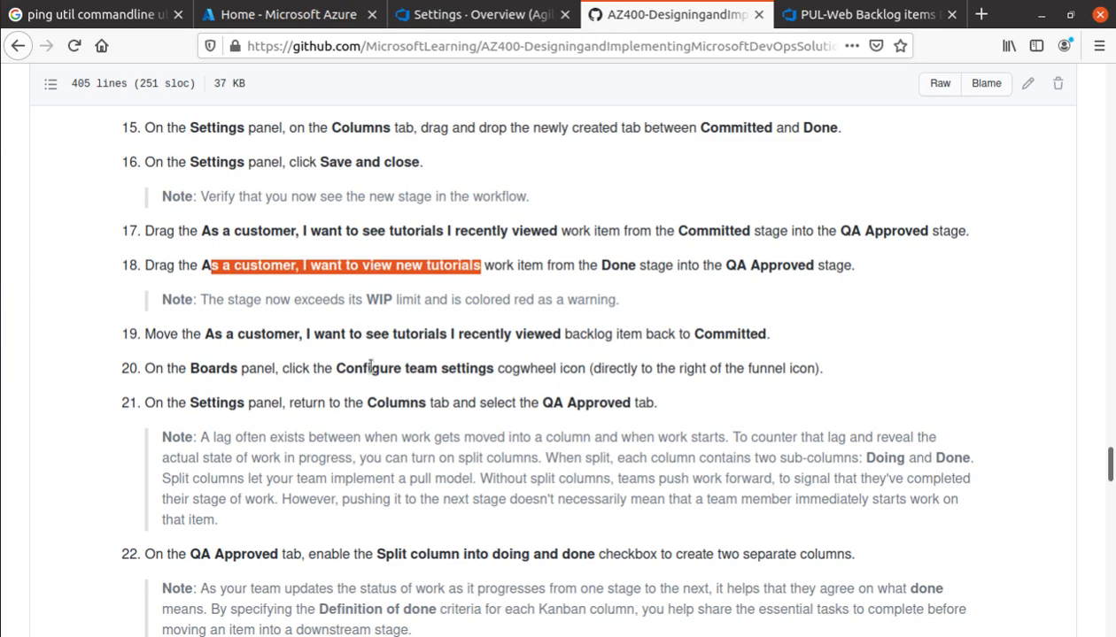
pyautogui.moveTo(336, 369); pyautogui.dragTo(493, 369)
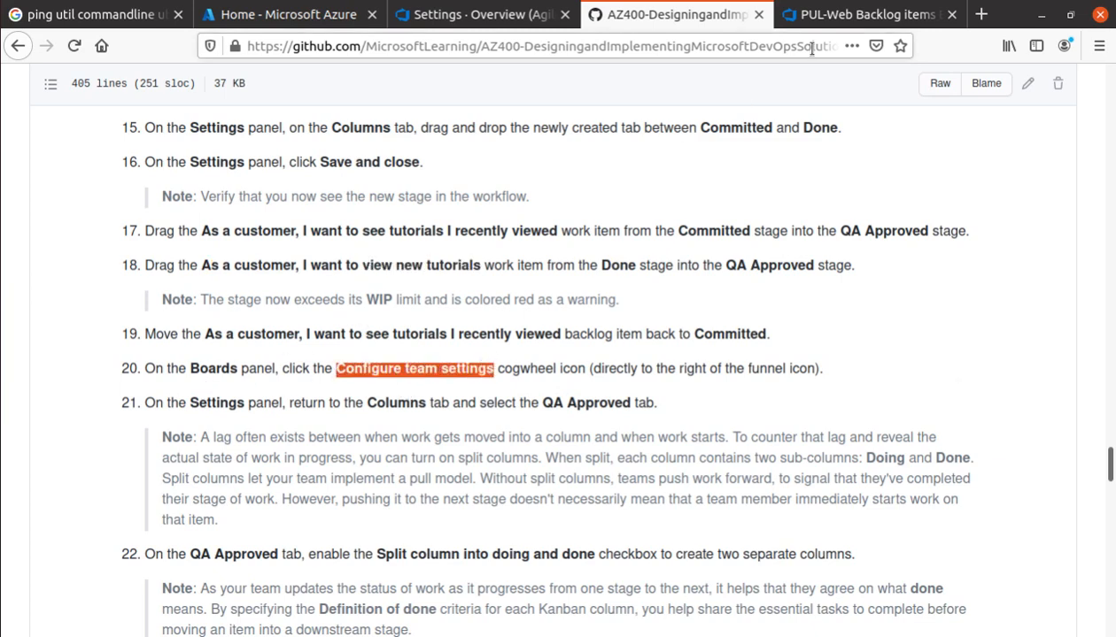
pyautogui.click(841, 20)
pyautogui.click(1054, 169)
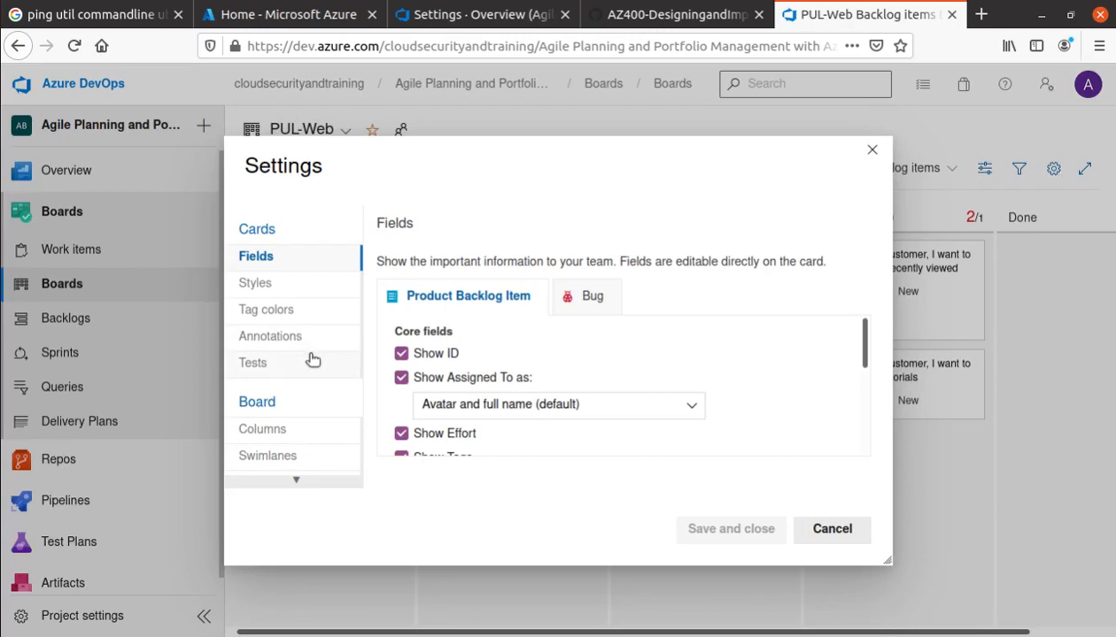
pyautogui.scroll(-3, 310, 358)
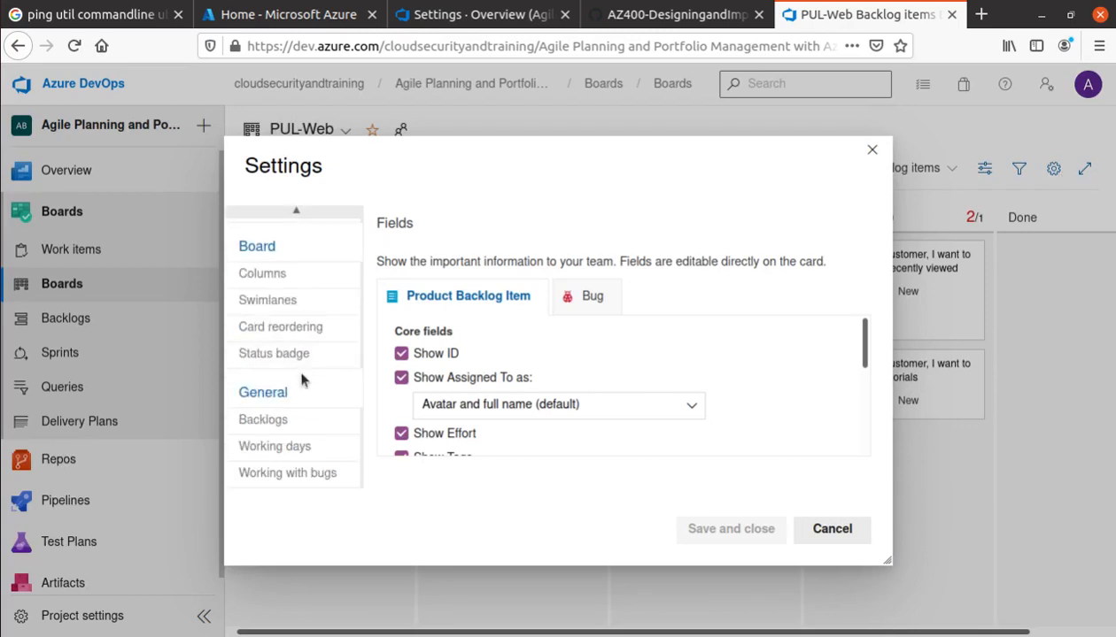
pyautogui.click(286, 279)
# Following the lab instructions, enable "Split column into doing and done" for the QA Approved0 column
pyautogui.click(673, 14)
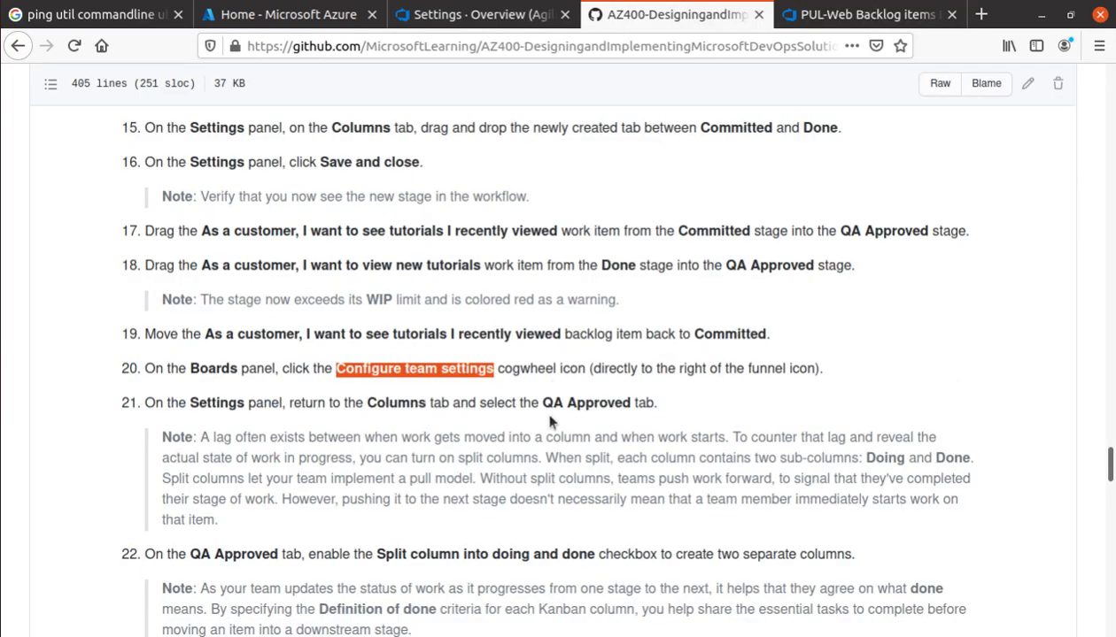
pyautogui.moveTo(540, 405); pyautogui.dragTo(700, 406)
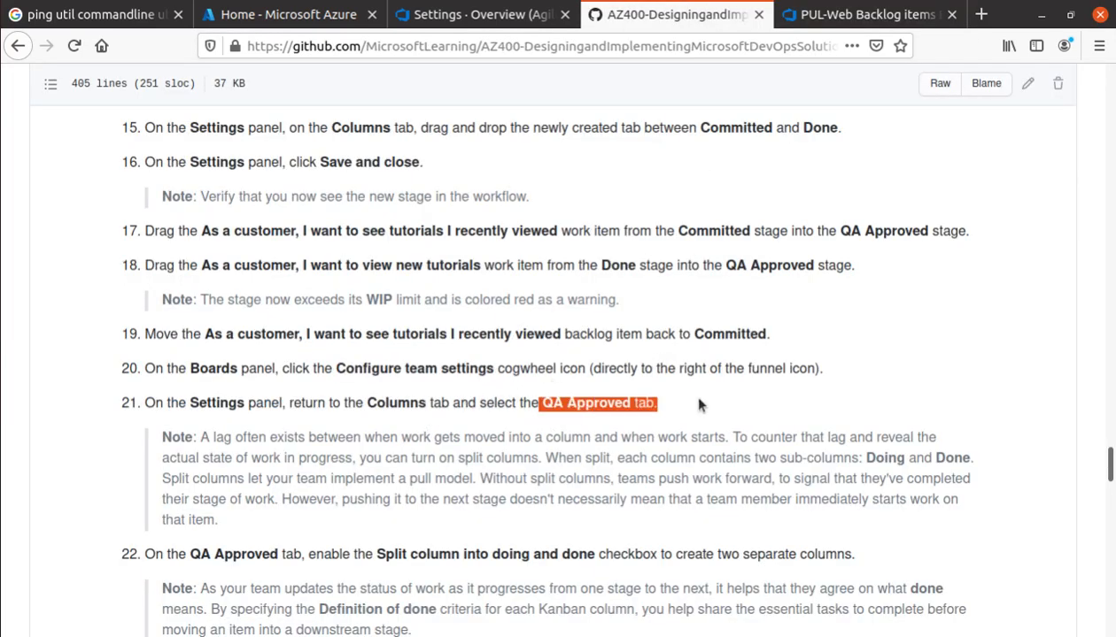
pyautogui.scroll(-5, 708, 398)
pyautogui.scroll(-2, 717, 398)
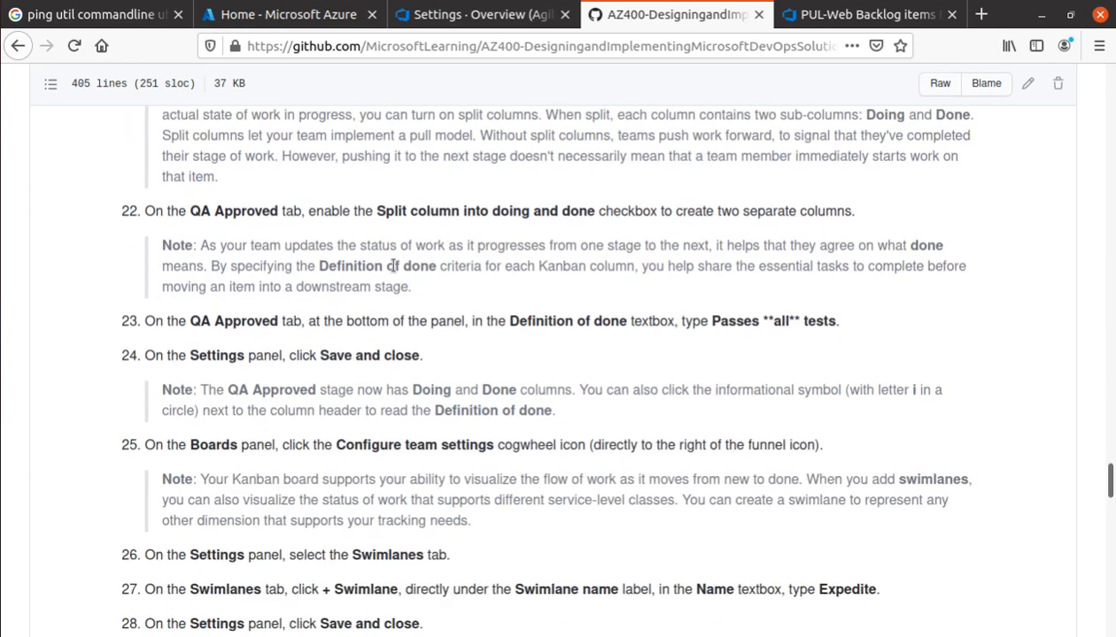
pyautogui.moveTo(373, 216); pyautogui.dragTo(598, 212)
pyautogui.click(874, 15)
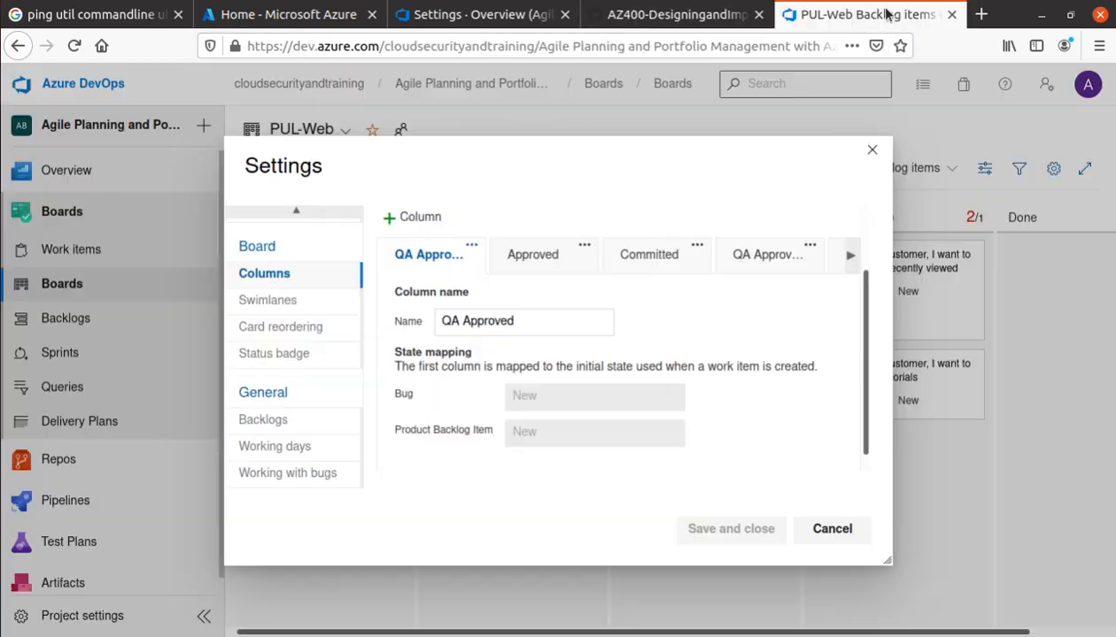
pyautogui.click(768, 259)
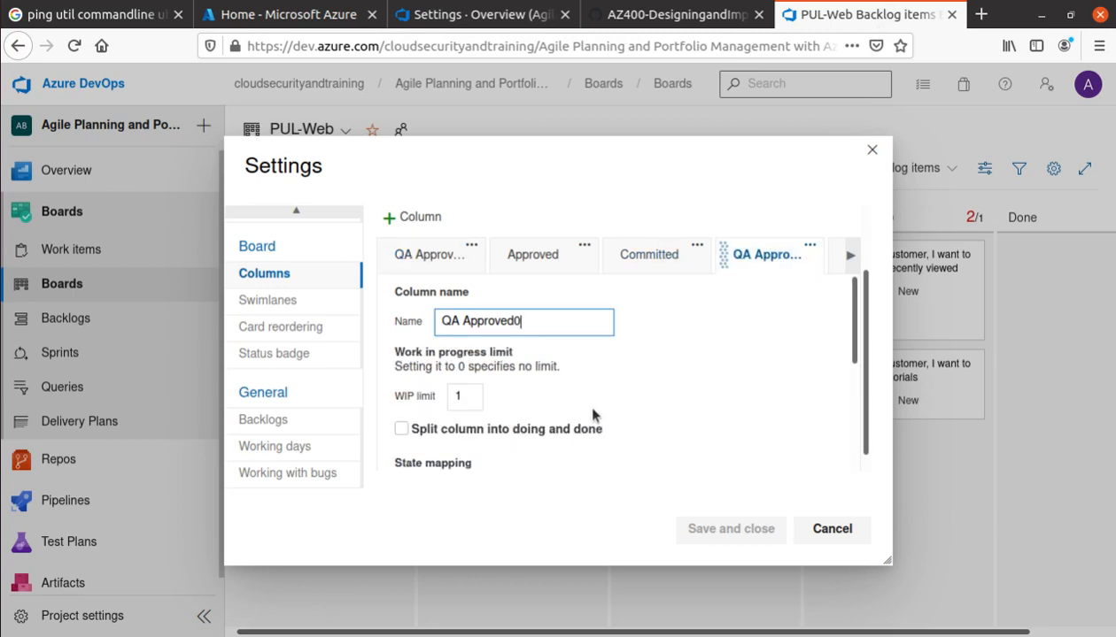
pyautogui.scroll(-2, 592, 414)
pyautogui.click(401, 352)
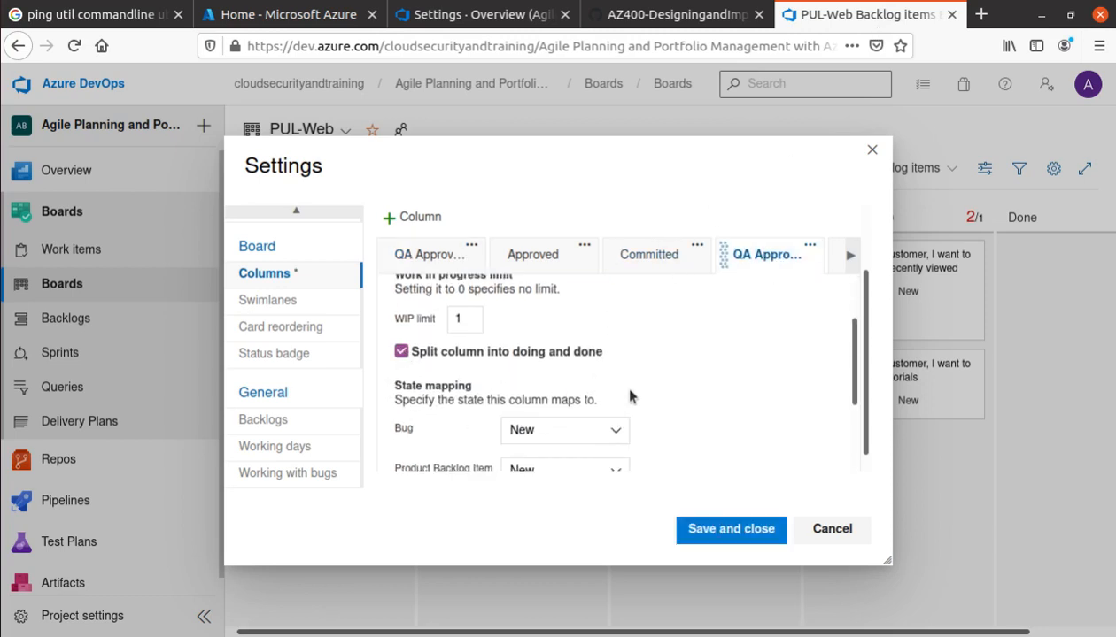
# Copy "Passes **all** tests" from the lab guide into the QA Approved0 column's Definition of done
pyautogui.click(673, 18)
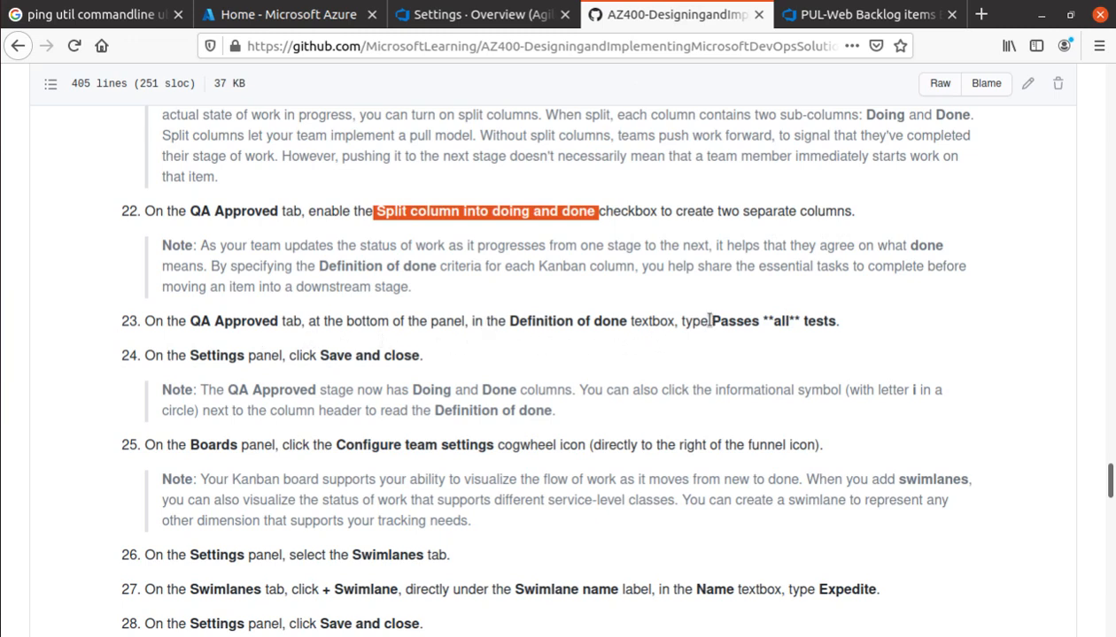
pyautogui.moveTo(710, 321); pyautogui.dragTo(838, 322)
pyautogui.rightClick(831, 329)
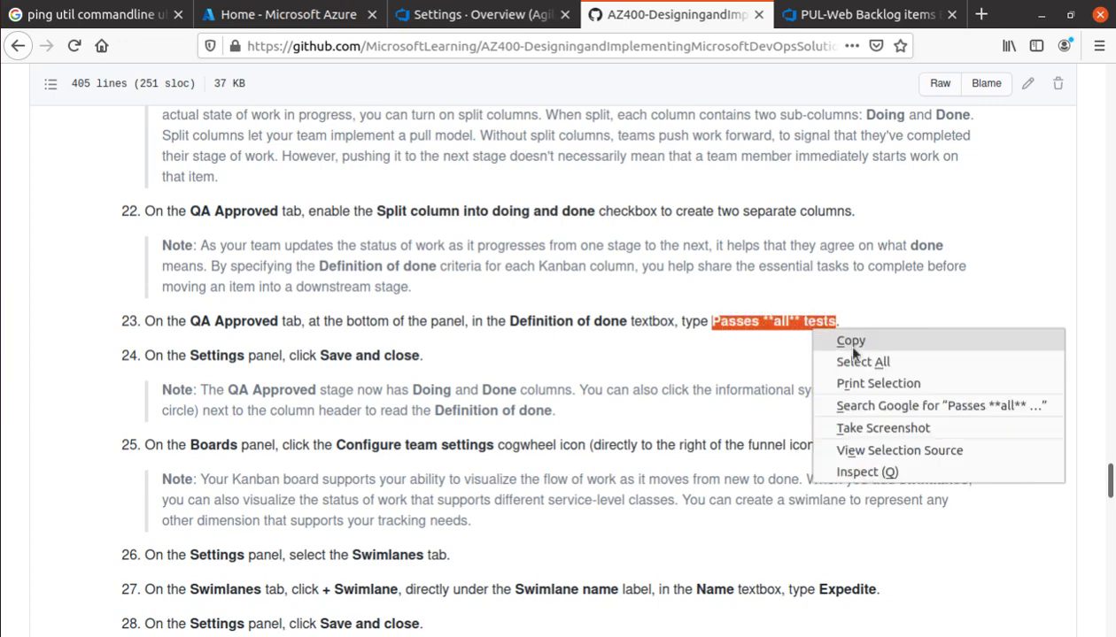
pyautogui.click(843, 341)
pyautogui.click(868, 15)
pyautogui.scroll(-3, 656, 386)
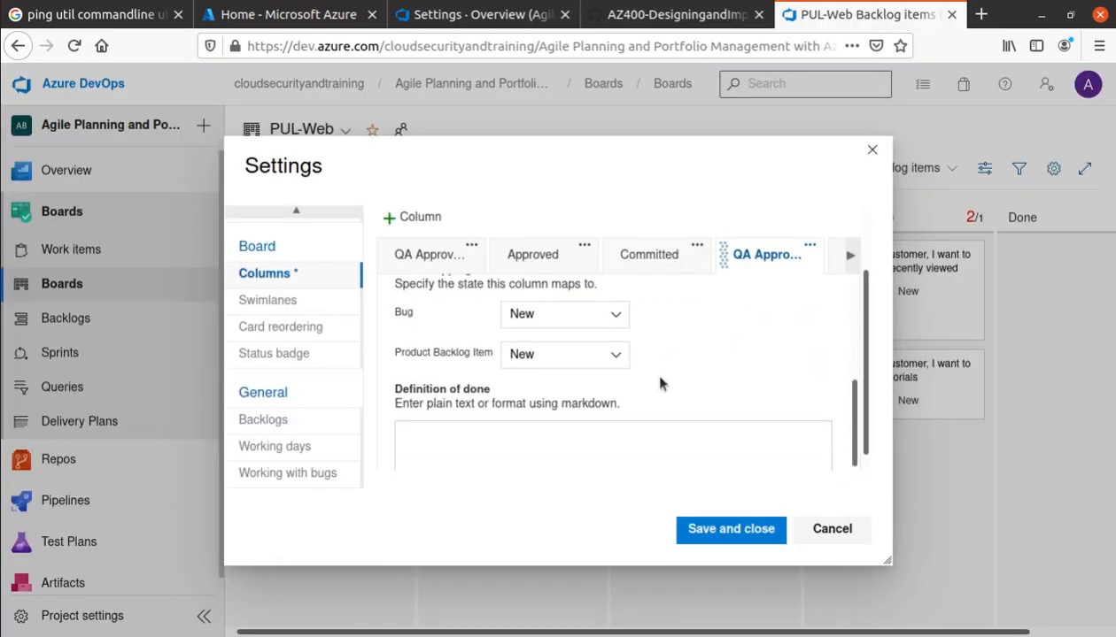
pyautogui.rightClick(617, 400)
pyautogui.click(656, 500)
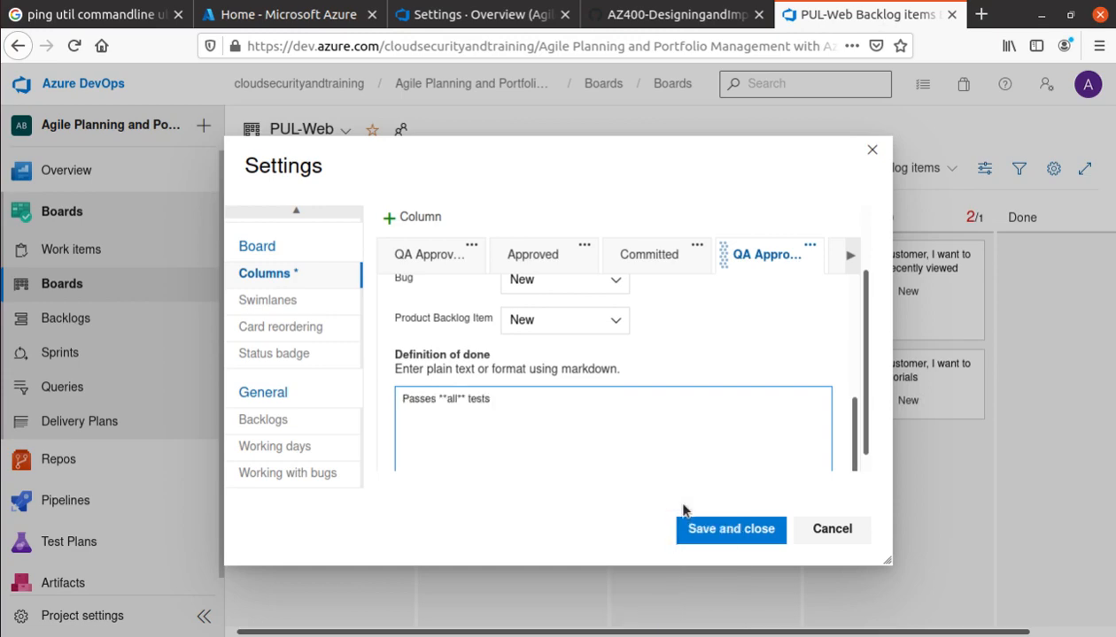
# Confirm the save instruction in the lab guide, save the board's column settings and check the split QA Approved0 column on the board
pyautogui.click(690, 15)
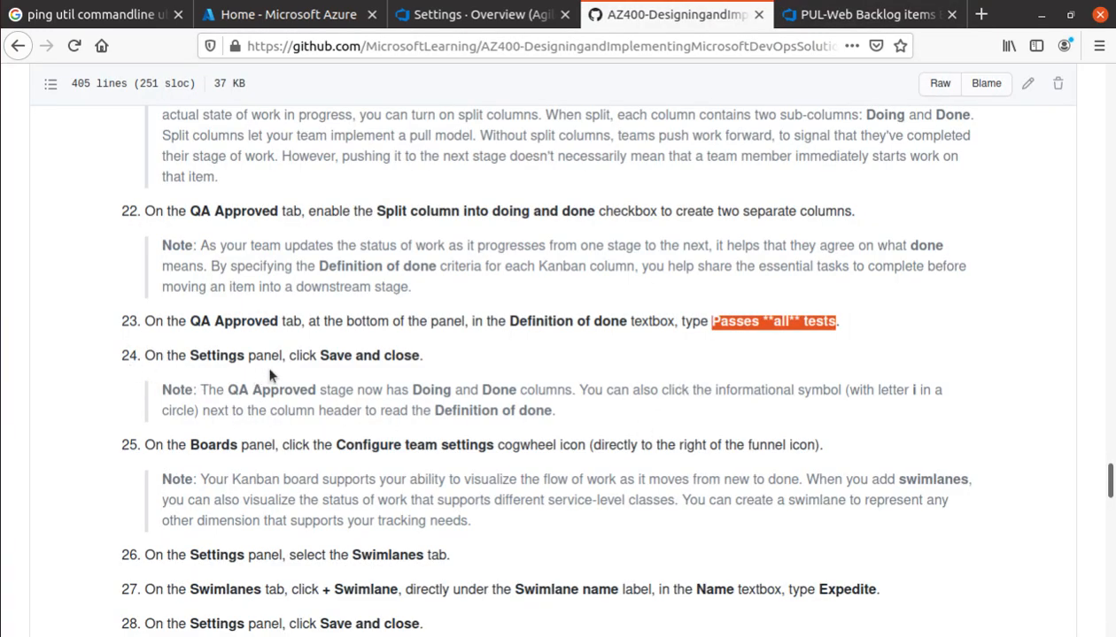
pyautogui.click(850, 15)
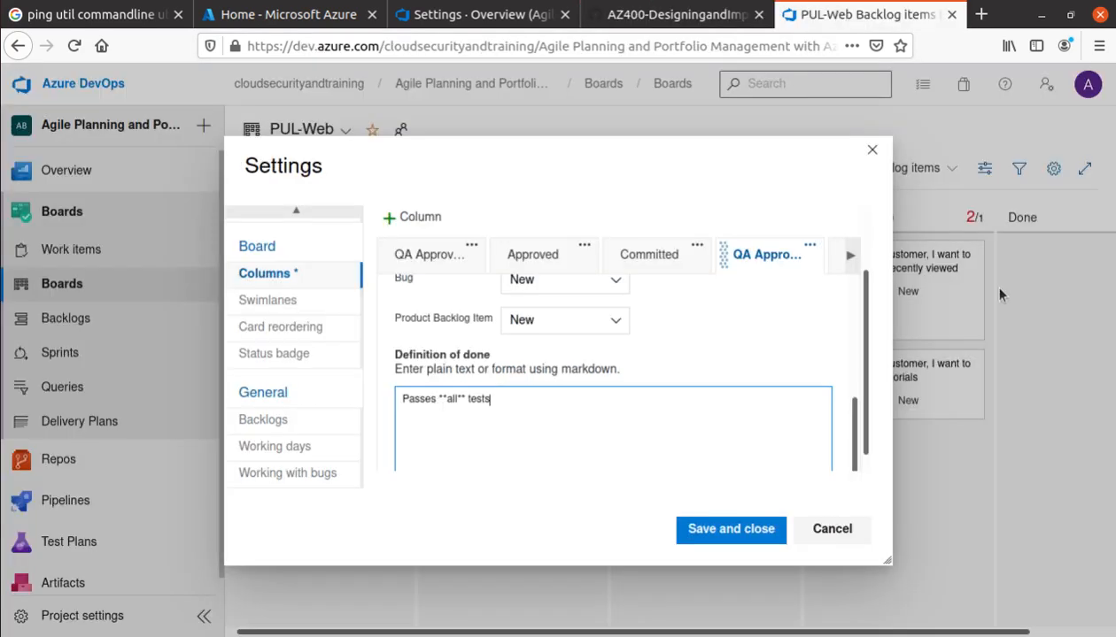
pyautogui.click(744, 529)
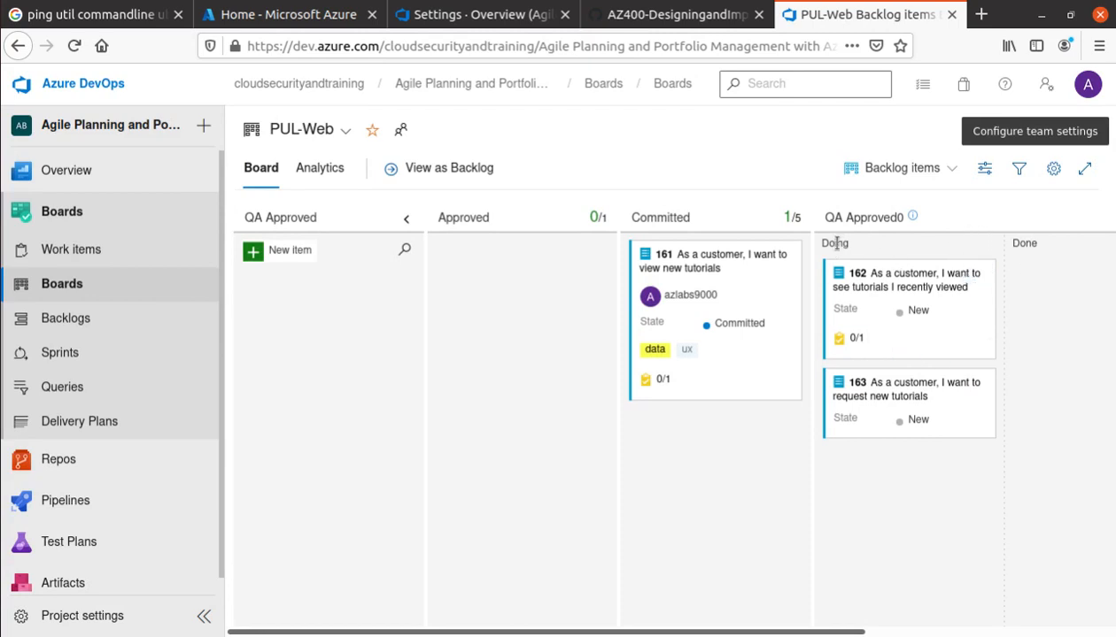
pyautogui.moveTo(774, 633); pyautogui.dragTo(997, 632)
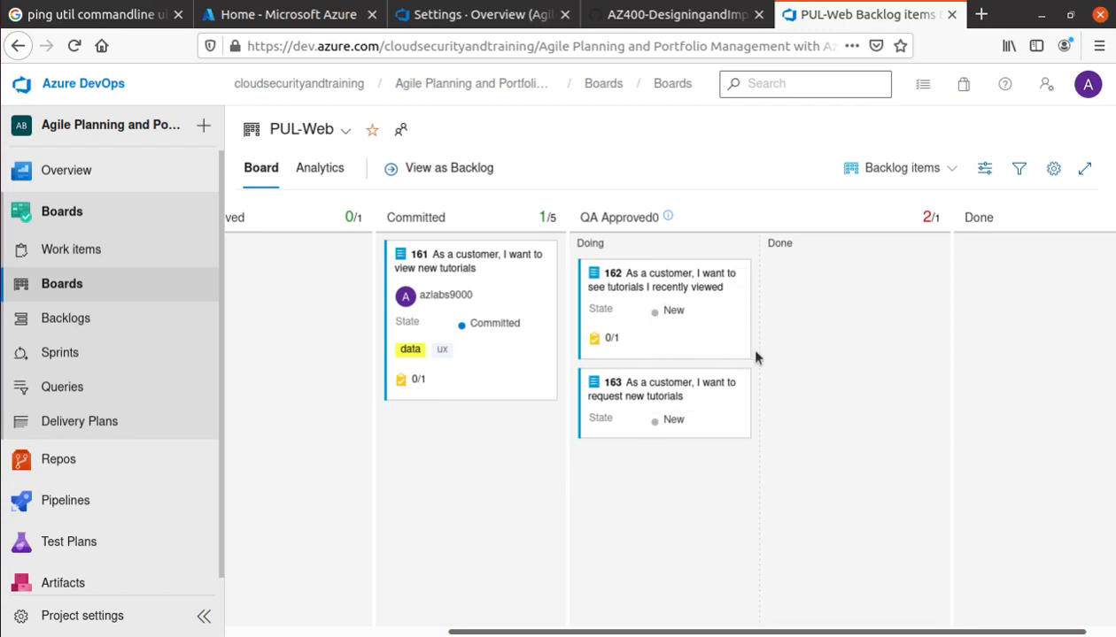
# Read the lab guide's swimlane instructions and open the Swimlanes settings of the PUL-Web board
pyautogui.click(639, 17)
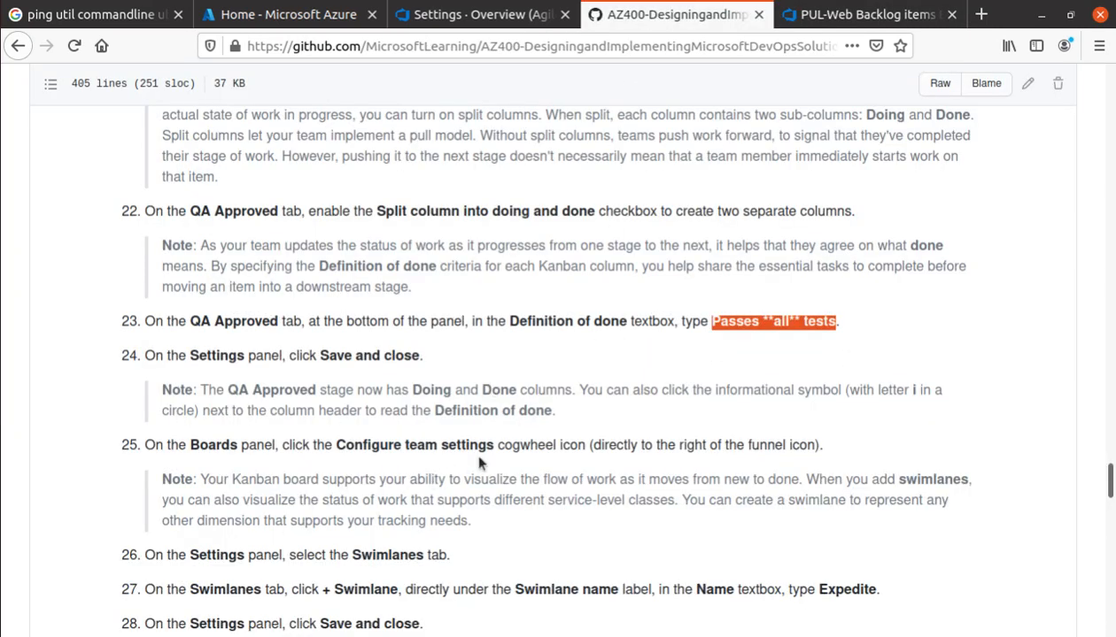
pyautogui.scroll(1, 478, 462)
pyautogui.scroll(-6, 478, 463)
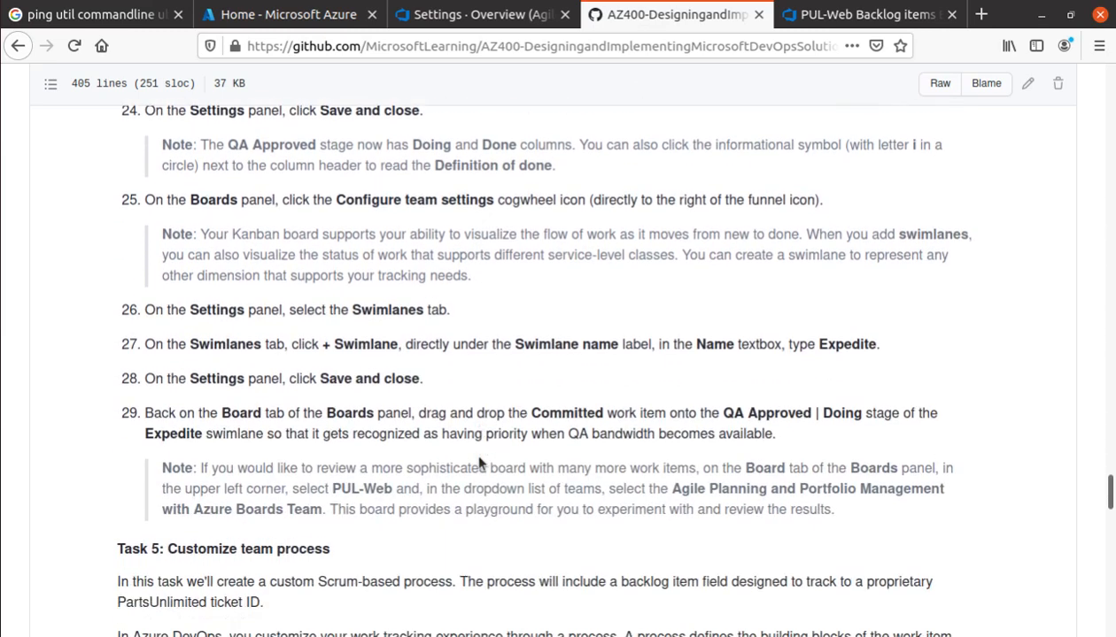
pyautogui.scroll(-1, 478, 462)
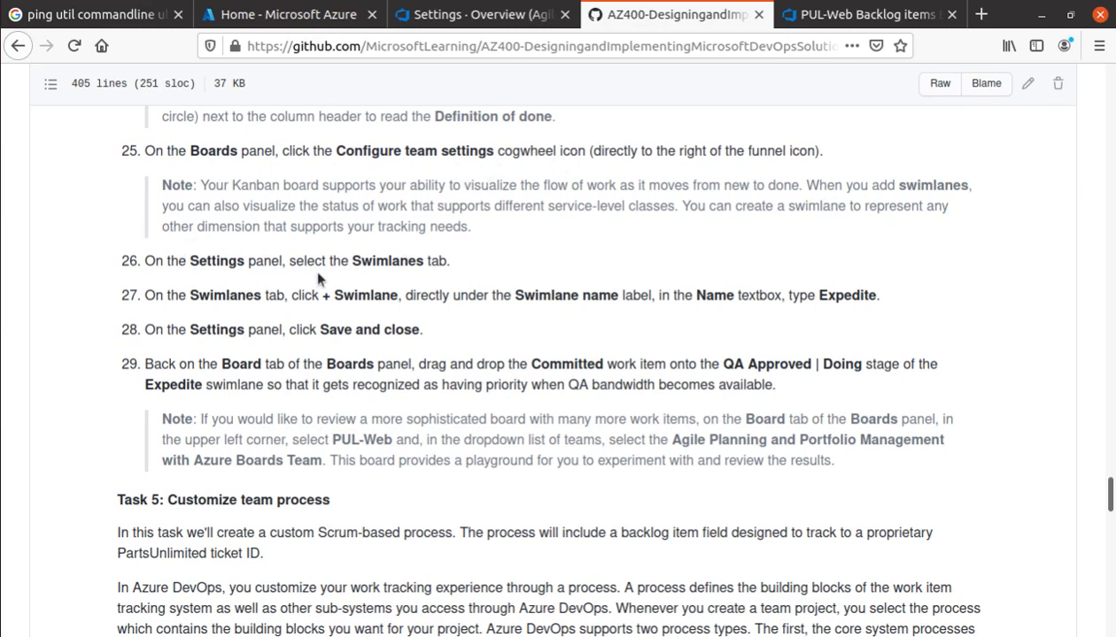
pyautogui.moveTo(348, 260); pyautogui.dragTo(430, 262)
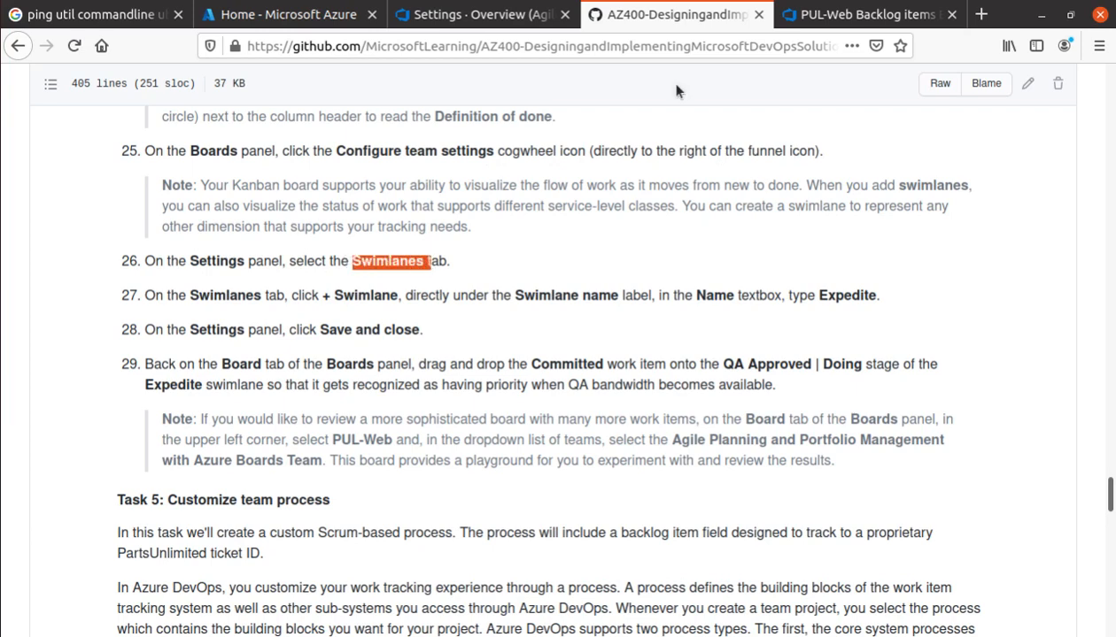
pyautogui.click(848, 16)
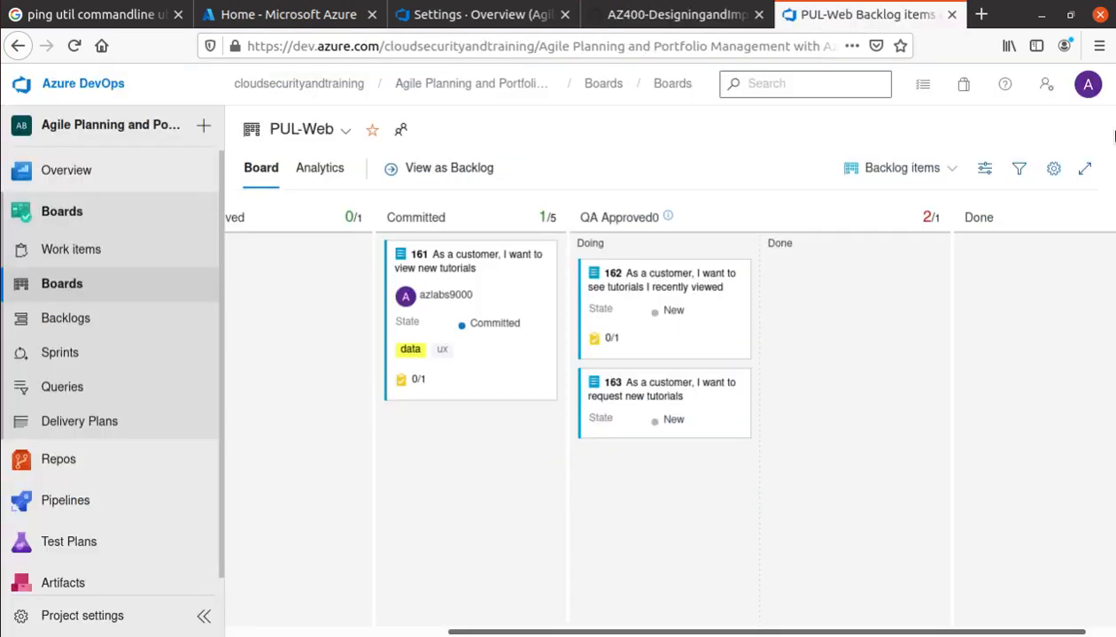
pyautogui.click(1054, 169)
pyautogui.scroll(-3, 281, 403)
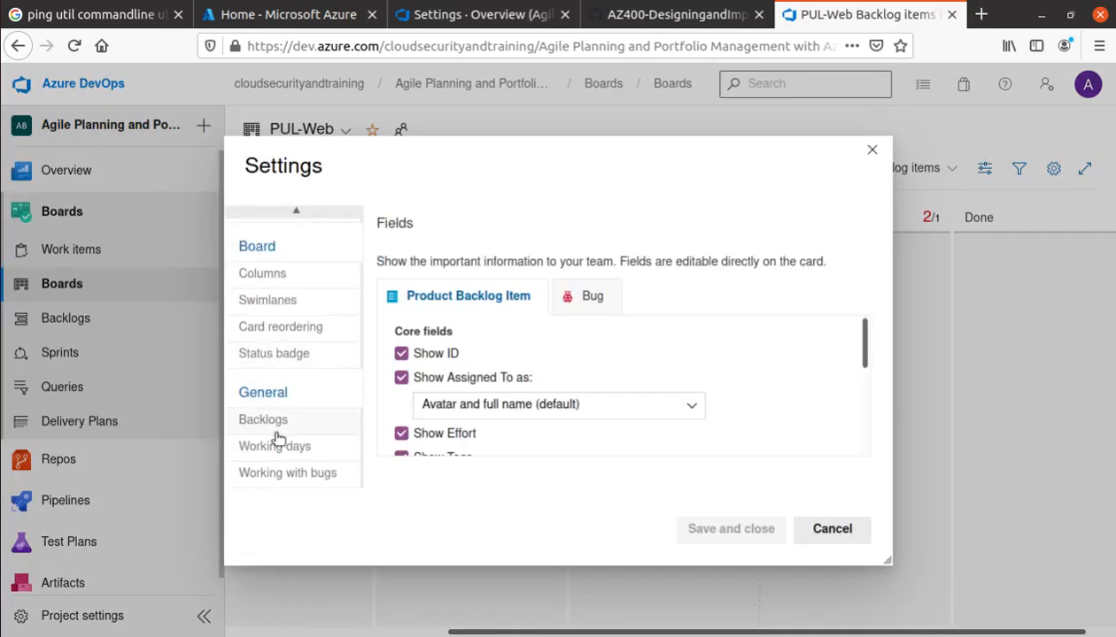
pyautogui.click(304, 304)
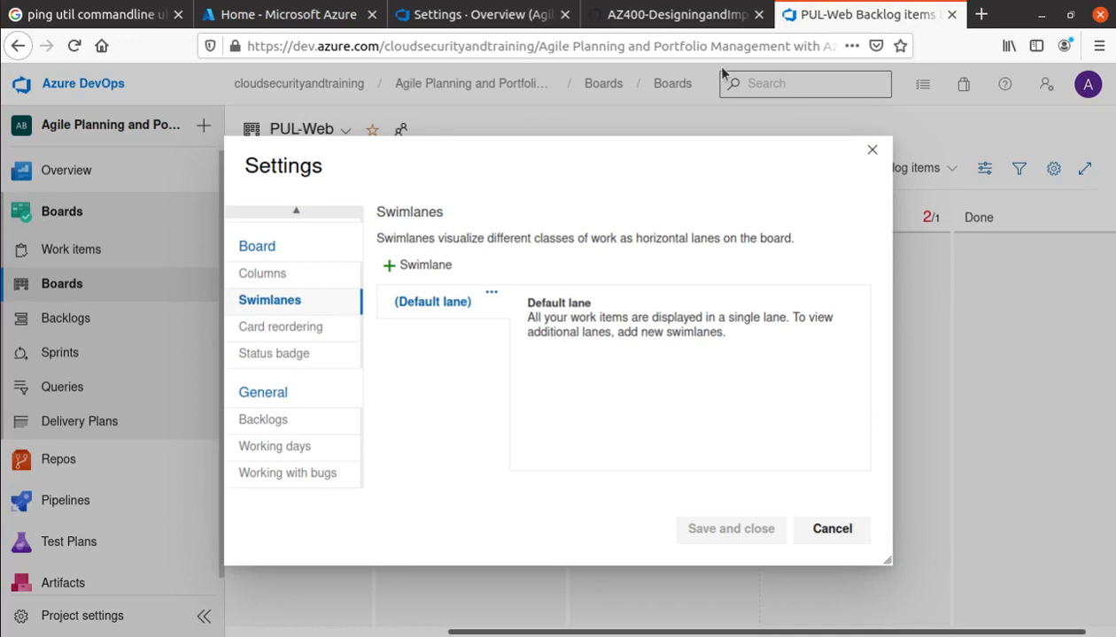
# Following the lab guide, add a swimlane named Expedite to the PUL-Web board and save the settings
pyautogui.click(715, 16)
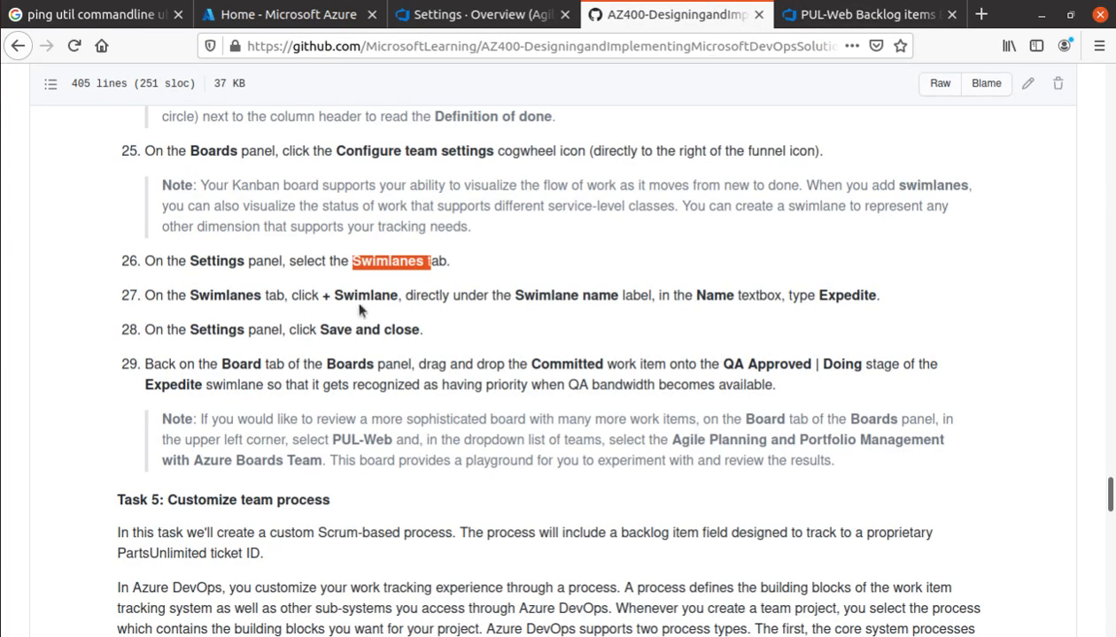
pyautogui.moveTo(328, 298); pyautogui.dragTo(400, 298)
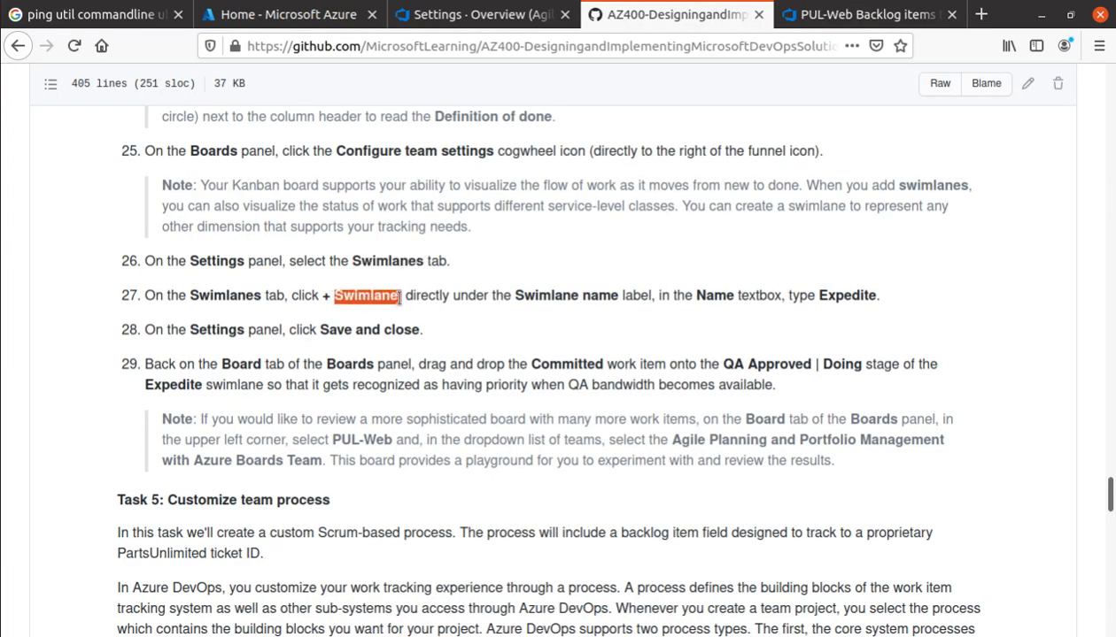
pyautogui.moveTo(802, 298); pyautogui.dragTo(879, 298)
pyautogui.rightClick(864, 299)
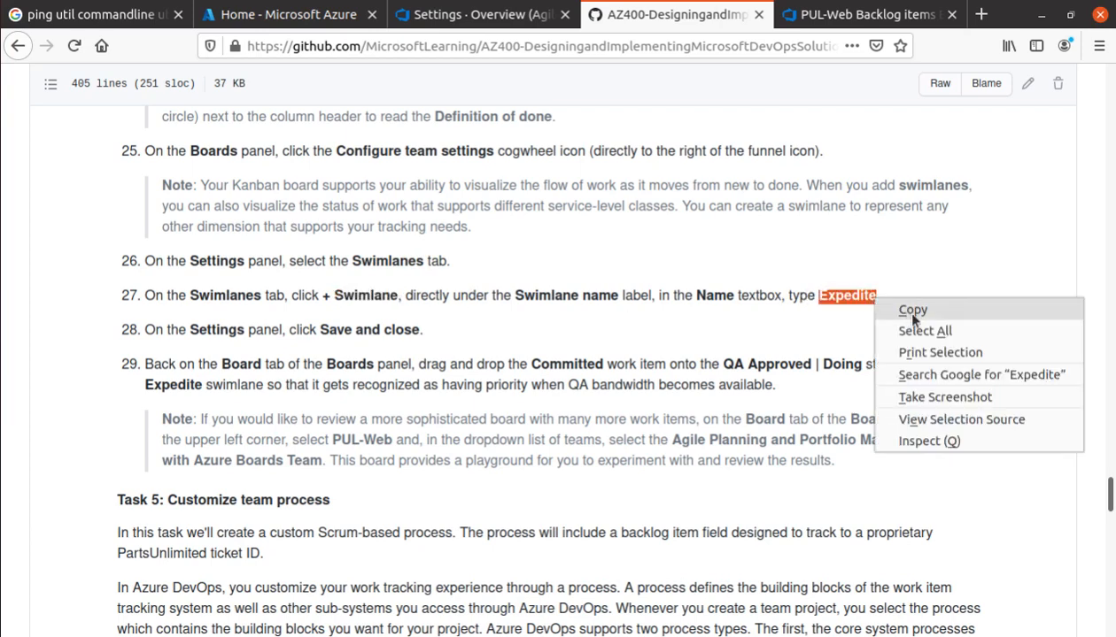
pyautogui.click(897, 307)
pyautogui.click(854, 14)
pyautogui.click(425, 265)
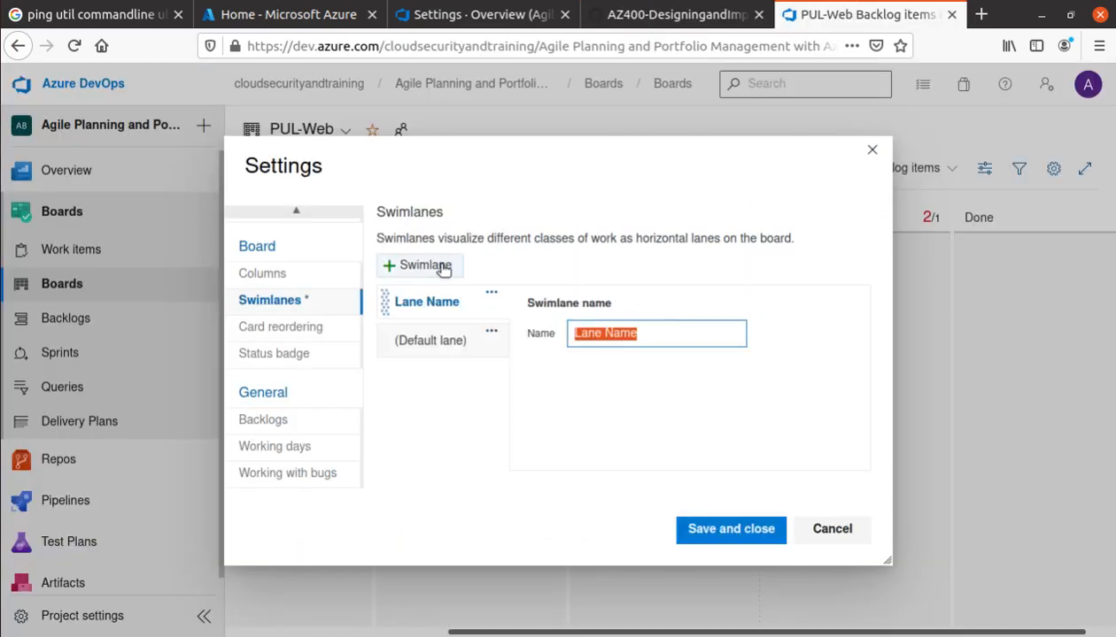
pyautogui.hotkey('ctrl', 'v')
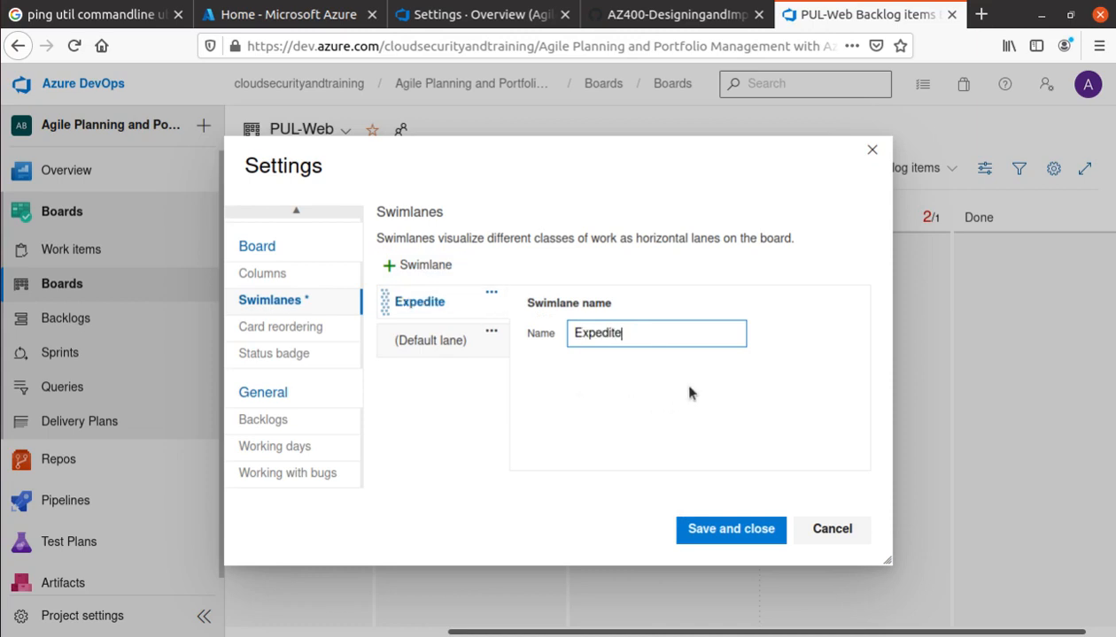
pyautogui.click(729, 530)
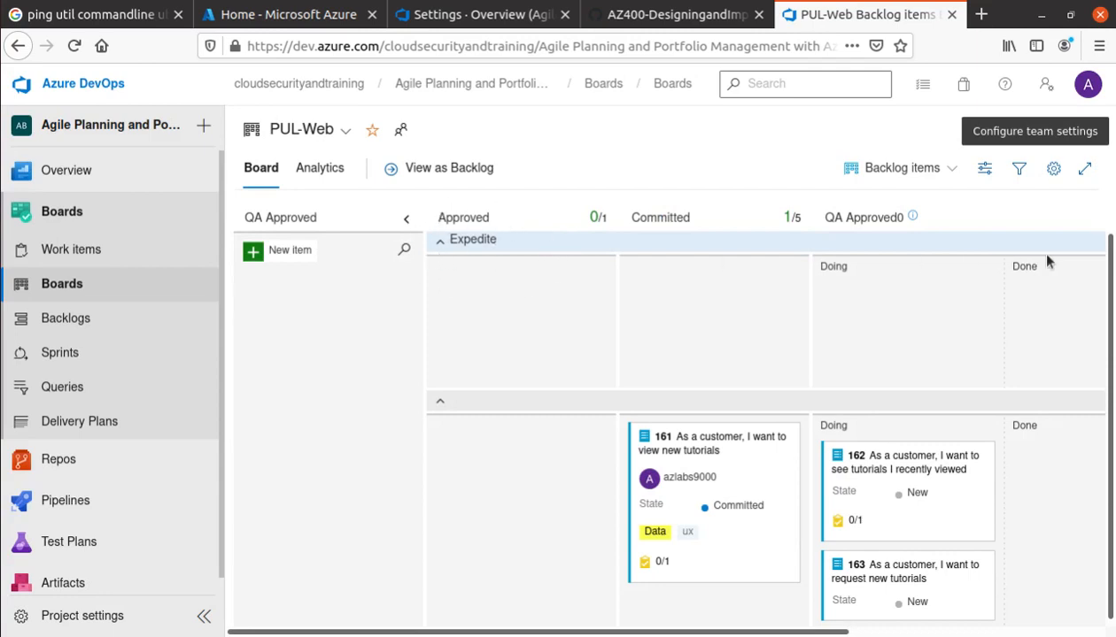
# Per the lab guide's step 29, move work item 161 from Committed to the Doing stage of QA Approved0 in the Expedite swimlane
pyautogui.click(630, 19)
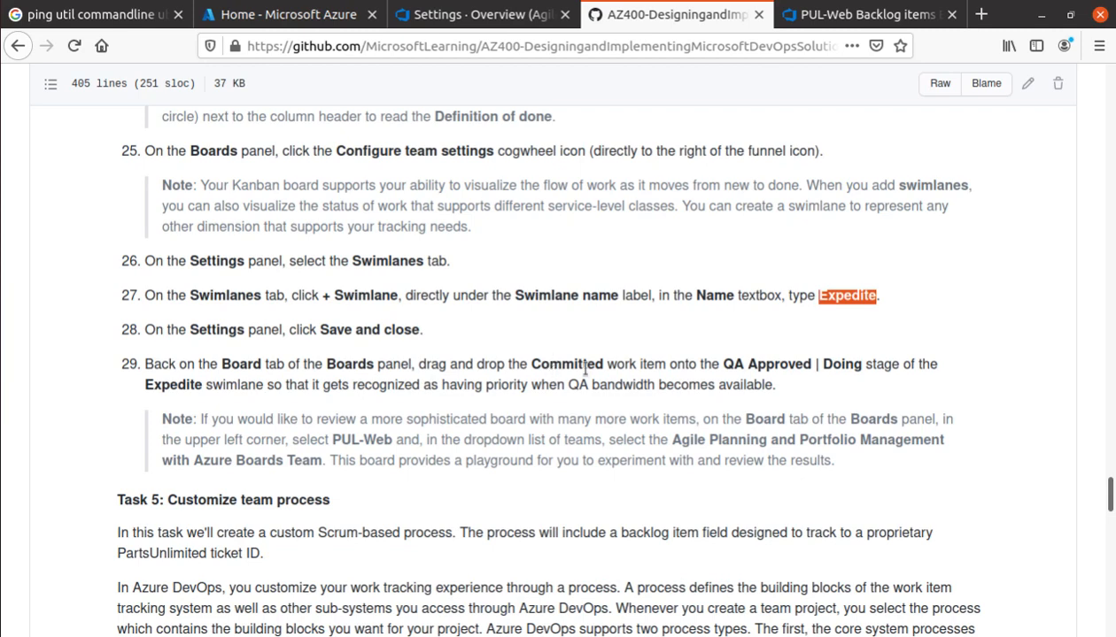
pyautogui.click(846, 18)
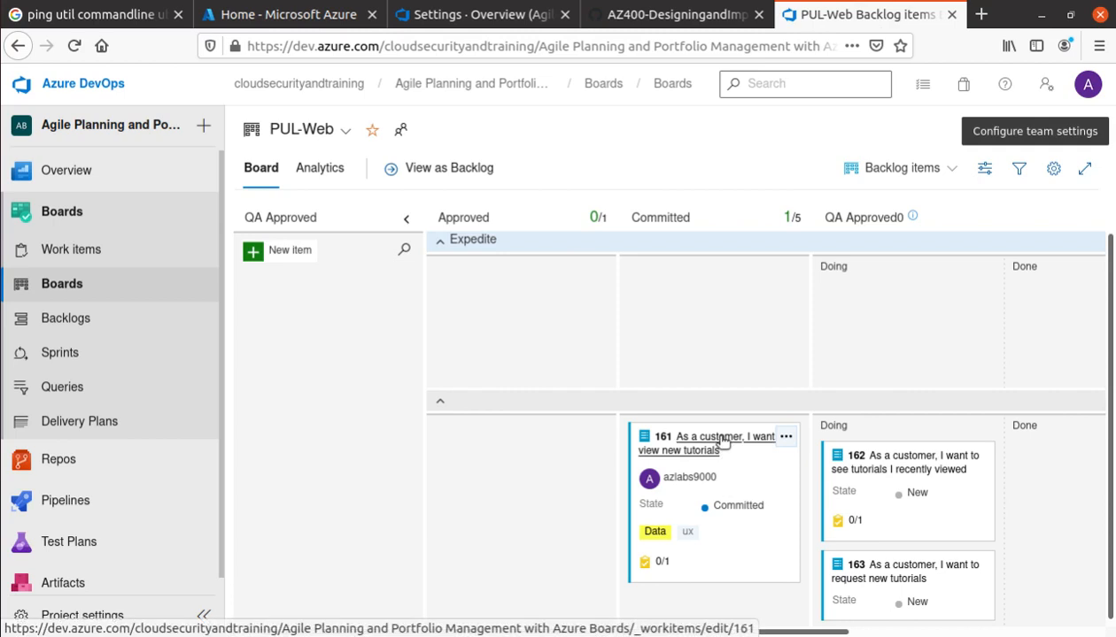
pyautogui.moveTo(720, 440); pyautogui.dragTo(733, 282)
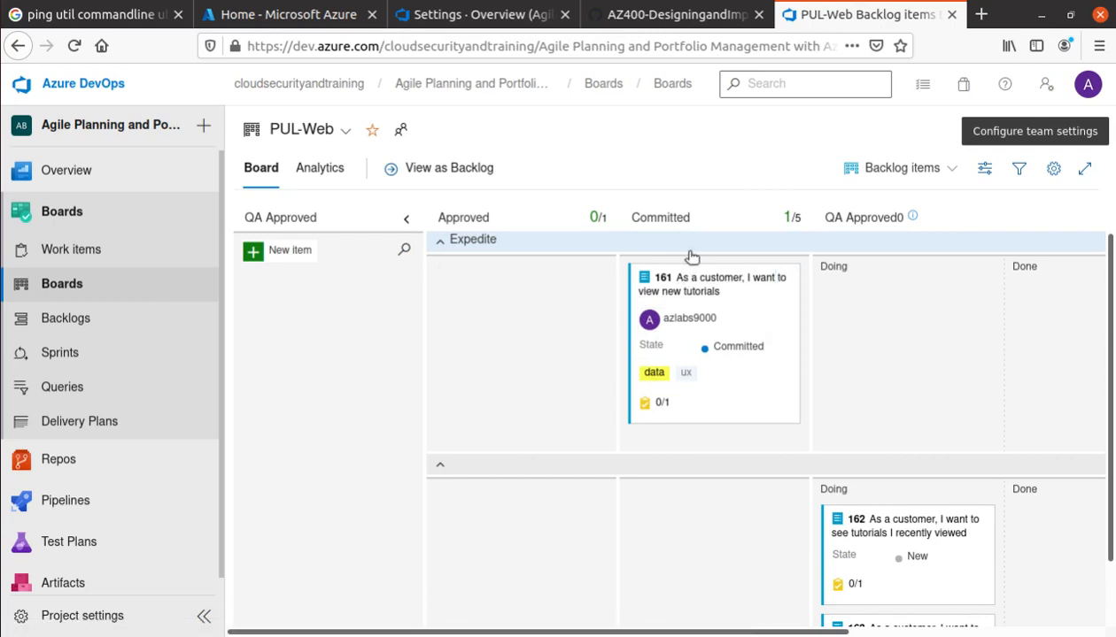
pyautogui.moveTo(704, 291)
pyautogui.mouseDown()
pyautogui.moveTo(686, 252)
pyautogui.moveTo(709, 286)
pyautogui.mouseUp()
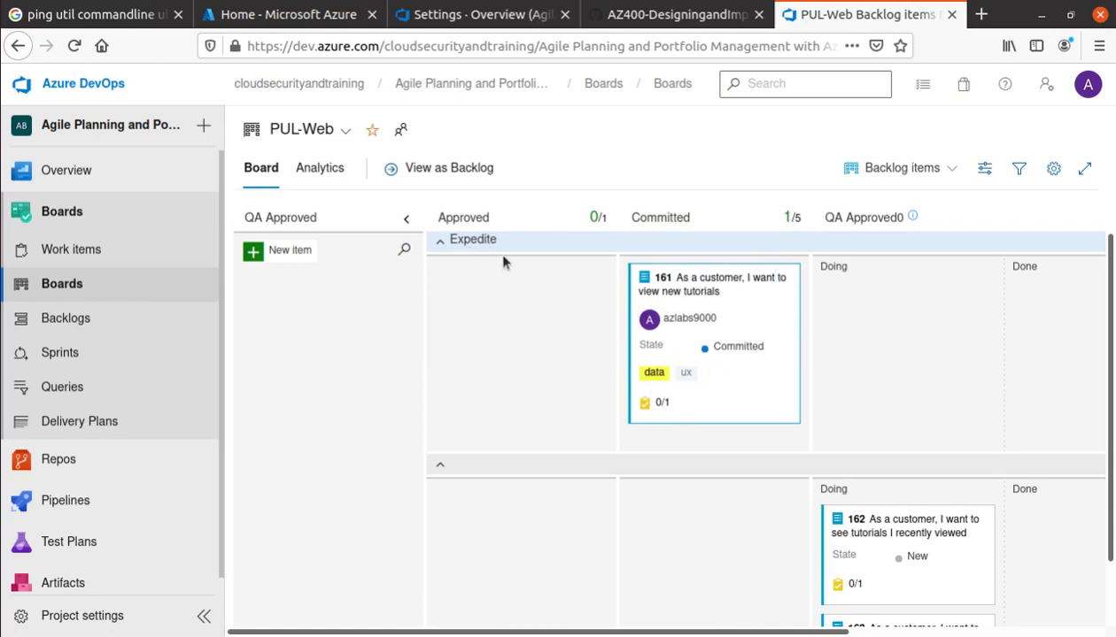
pyautogui.click(677, 15)
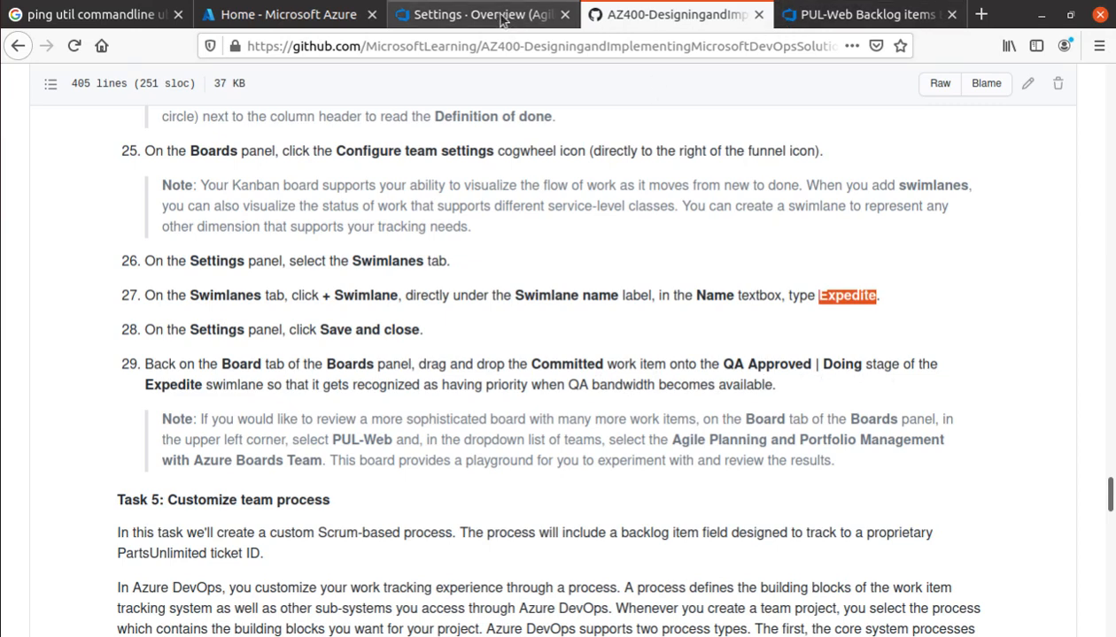
pyautogui.click(836, 18)
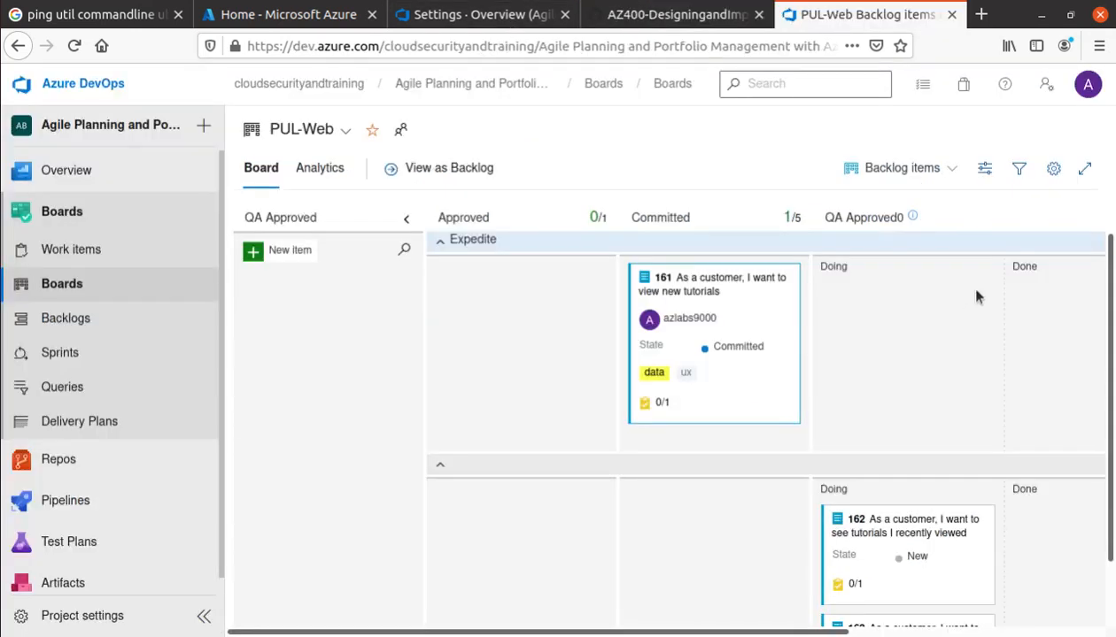
pyautogui.moveTo(692, 282); pyautogui.dragTo(871, 295)
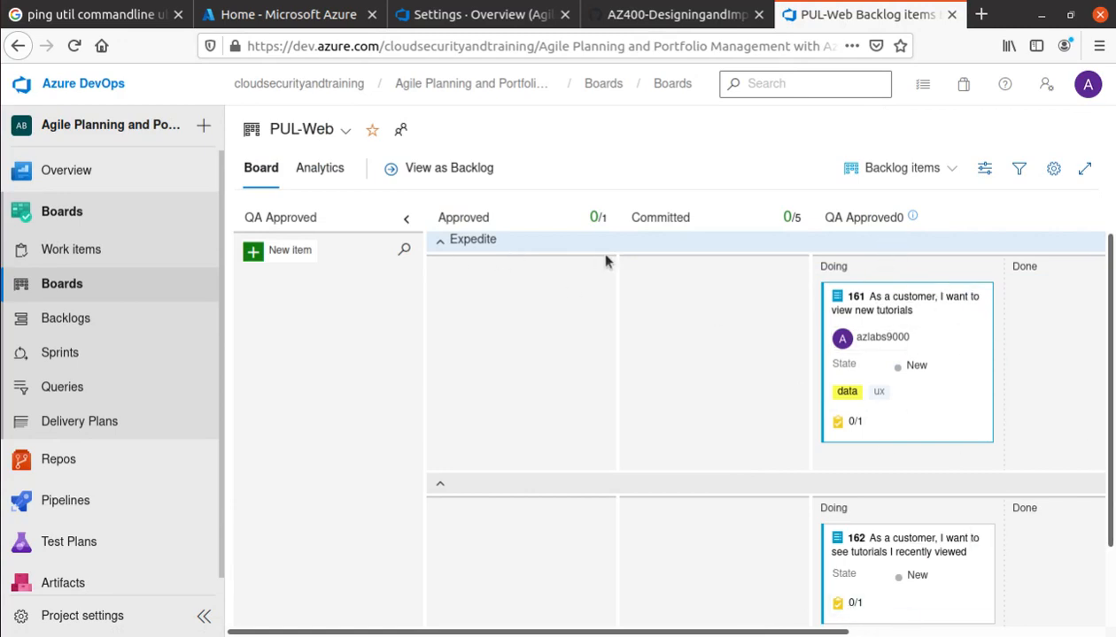
# Recheck the lab guide's swimlane instruction and review the cards in both swimlanes of the PUL-Web board
pyautogui.click(629, 18)
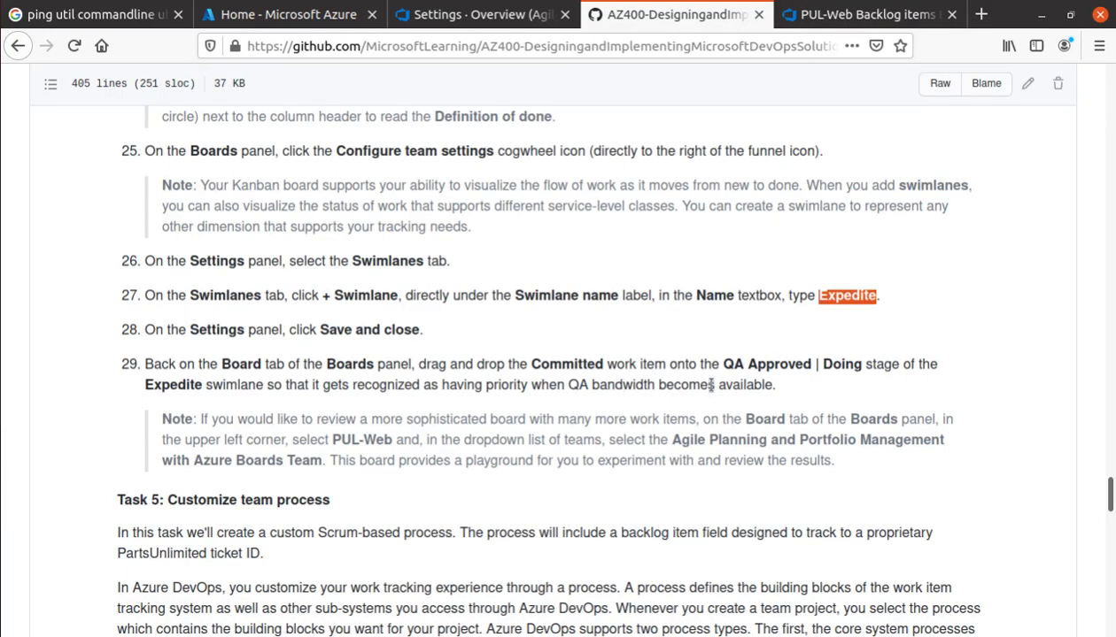
pyautogui.scroll(-1, 710, 384)
pyautogui.click(841, 14)
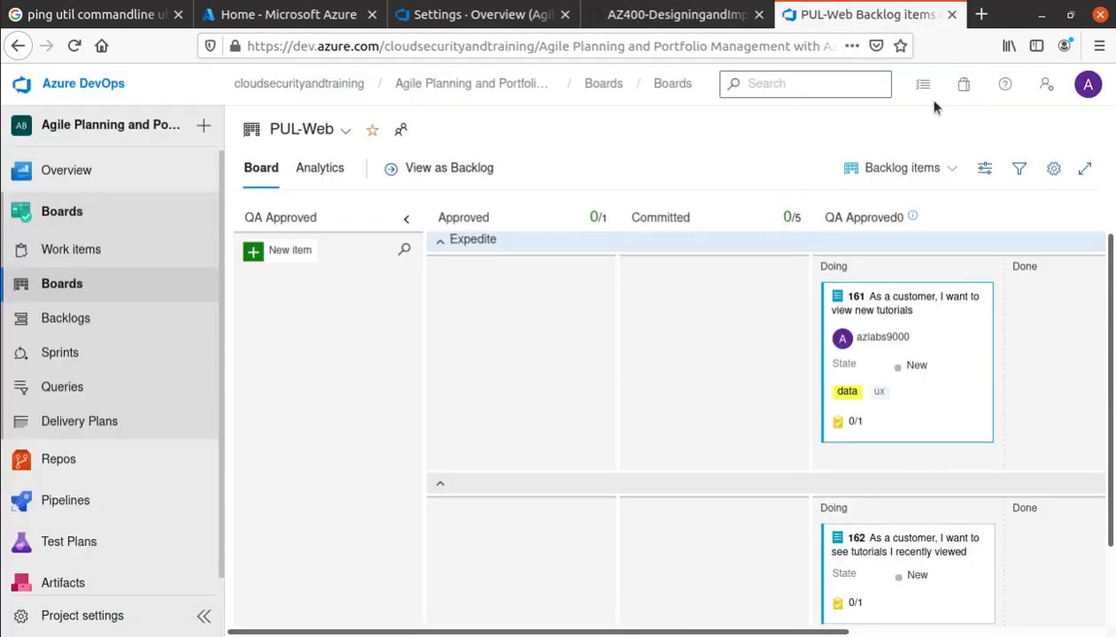
pyautogui.scroll(-2, 596, 392)
pyautogui.scroll(2, 596, 392)
pyautogui.scroll(-2, 595, 392)
pyautogui.scroll(2, 594, 392)
# Read the introduction of Task 5: Customize team process in the lab guide and skim the remaining exercises through the Review section
pyautogui.click(664, 14)
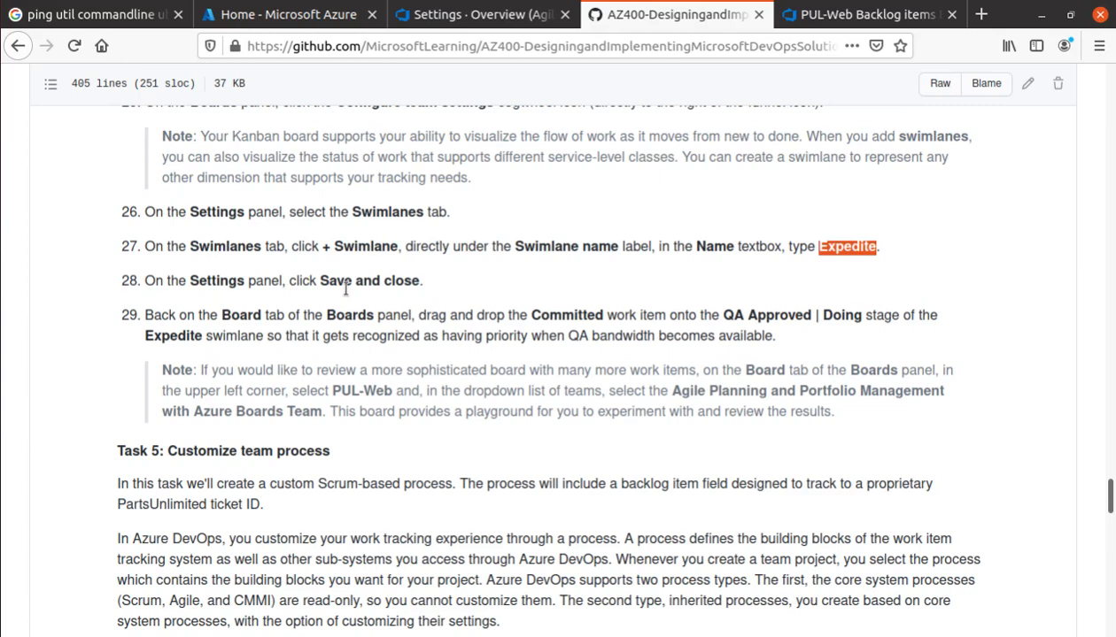
pyautogui.scroll(-3, 398, 301)
pyautogui.scroll(-1, 505, 230)
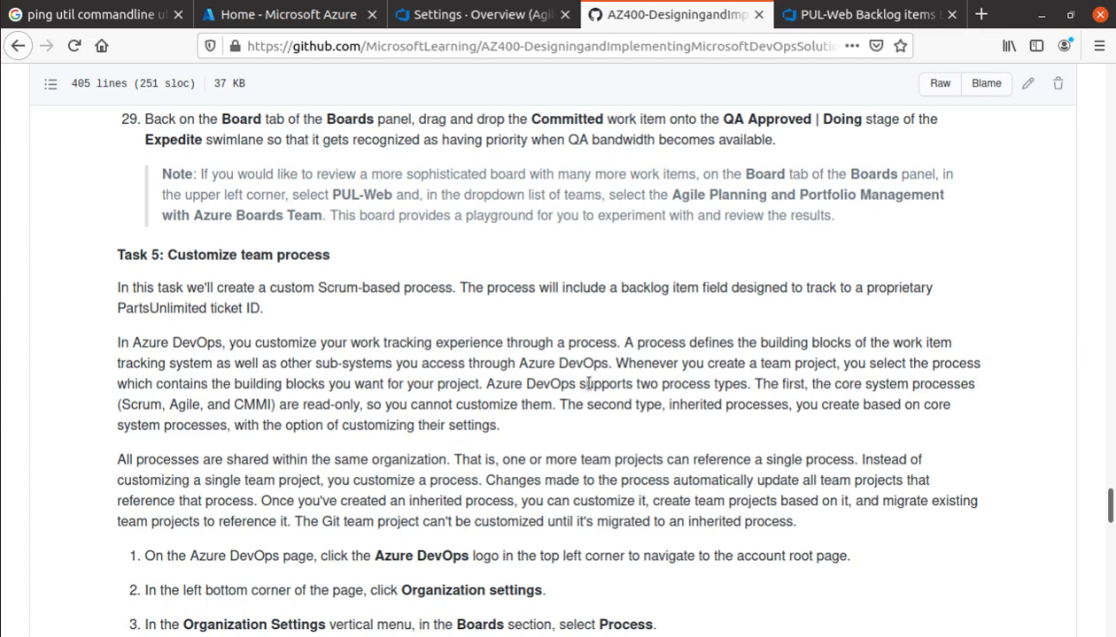
pyautogui.scroll(-2, 518, 372)
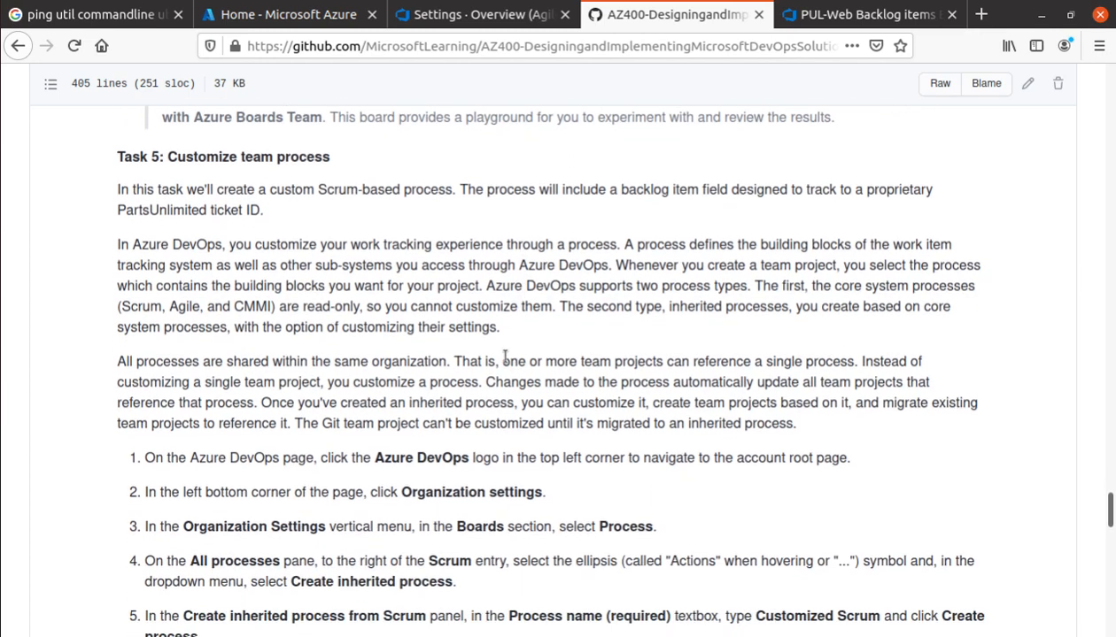
pyautogui.tripleClick(301, 156)
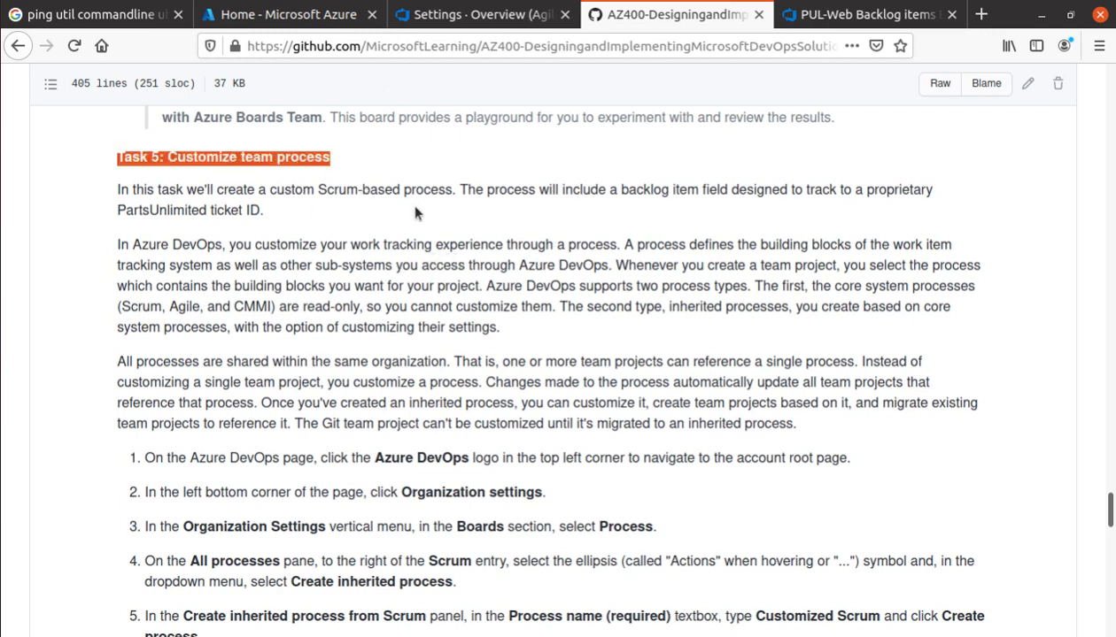
pyautogui.moveTo(452, 190); pyautogui.dragTo(101, 199)
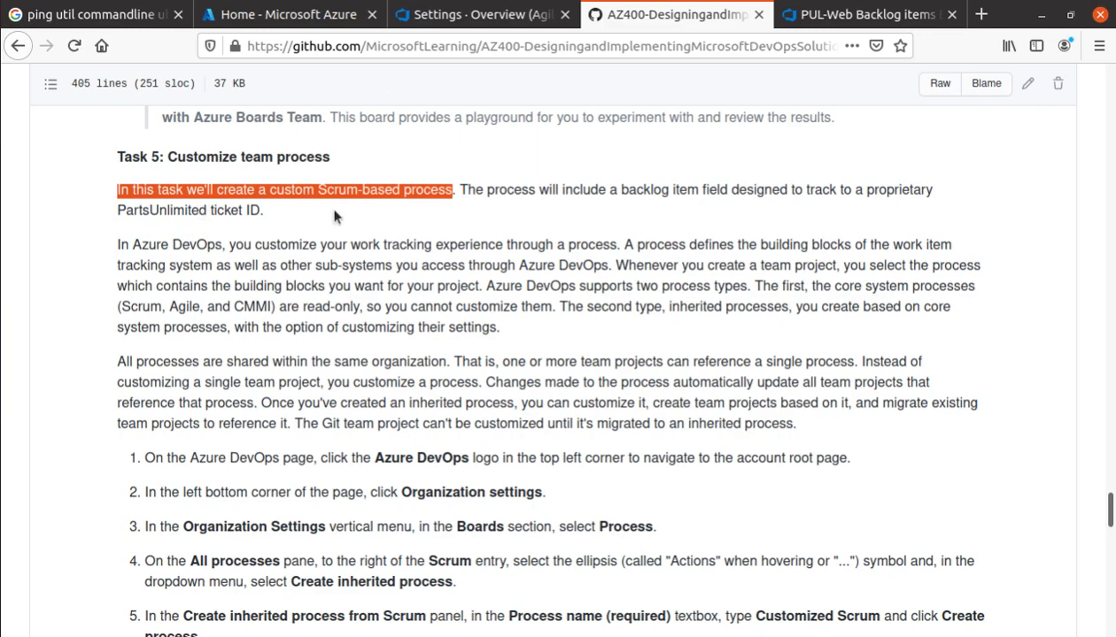
pyautogui.scroll(-10, 366, 228)
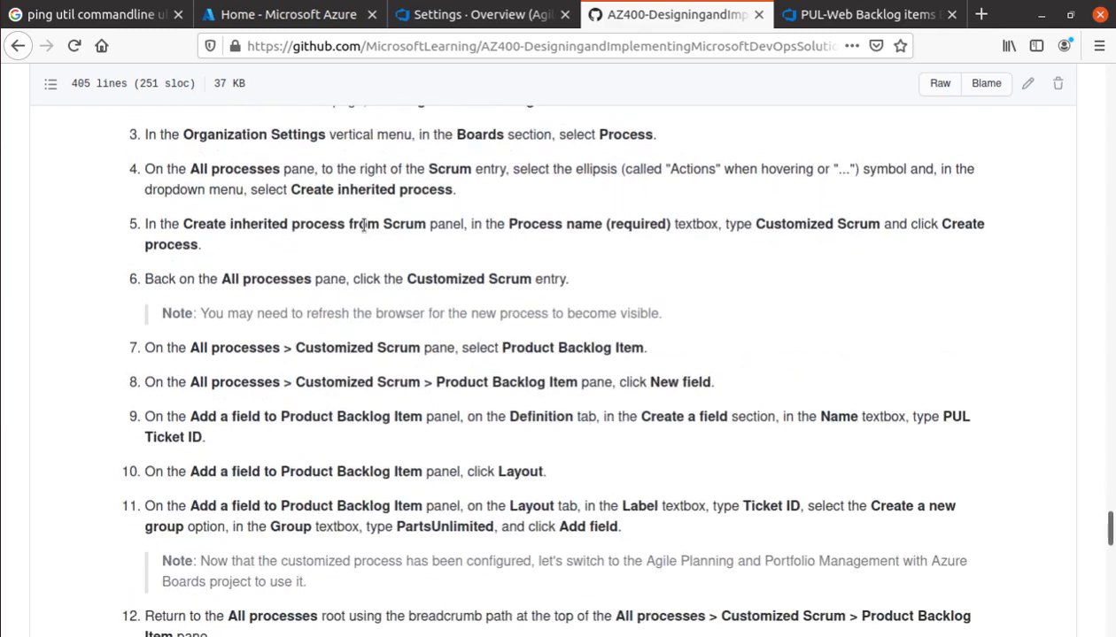
pyautogui.scroll(-5, 363, 242)
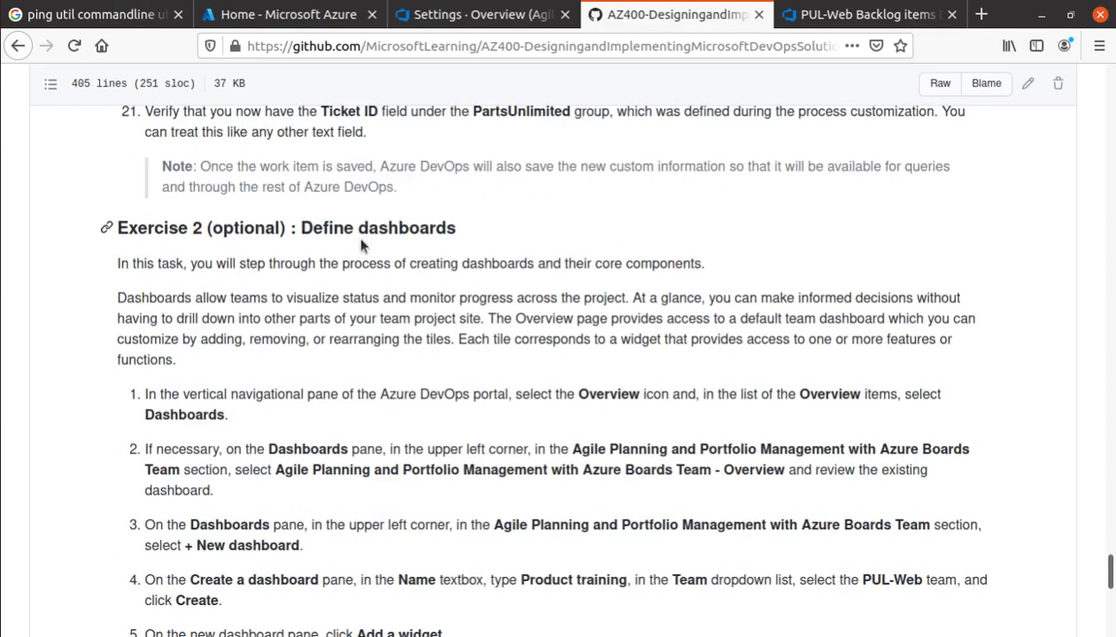
pyautogui.scroll(-12, 361, 245)
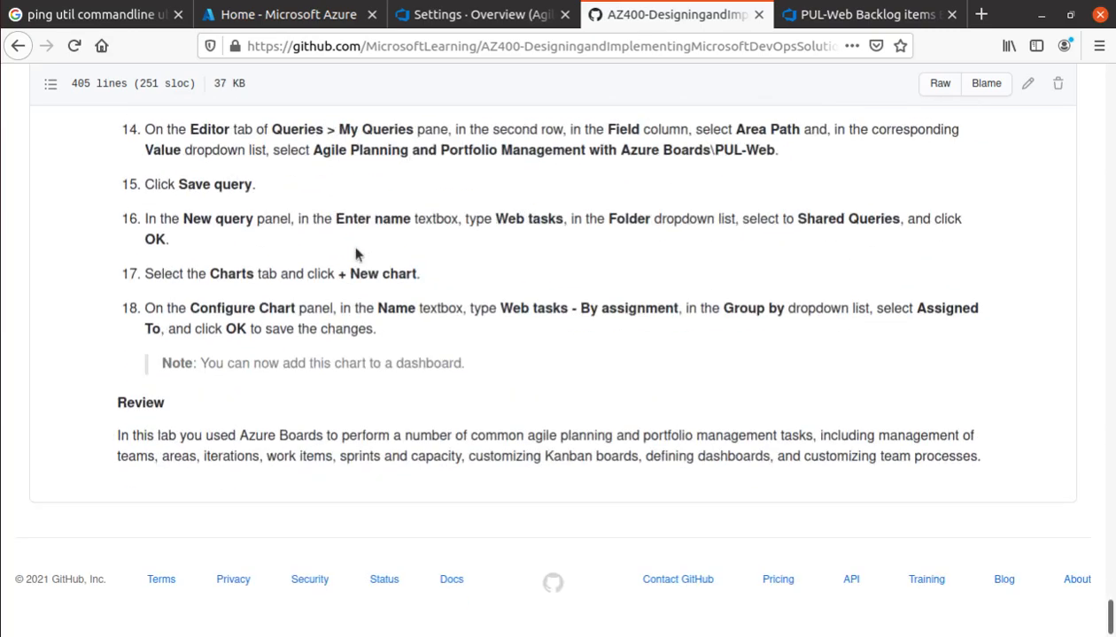
pyautogui.scroll(5, 351, 244)
pyautogui.scroll(20, 362, 255)
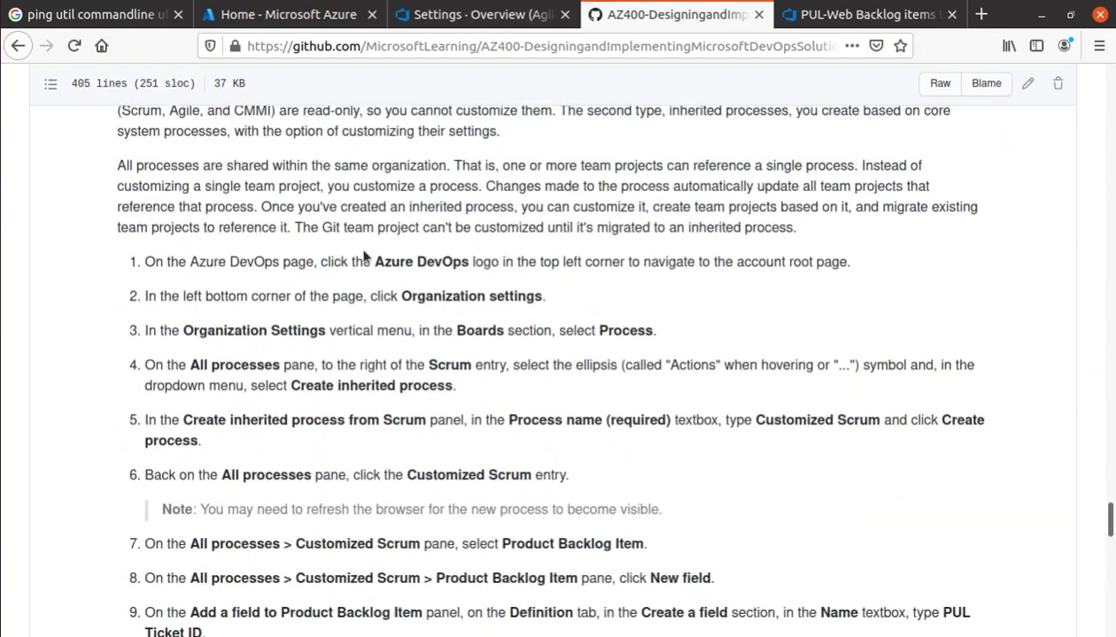
pyautogui.scroll(3, 363, 255)
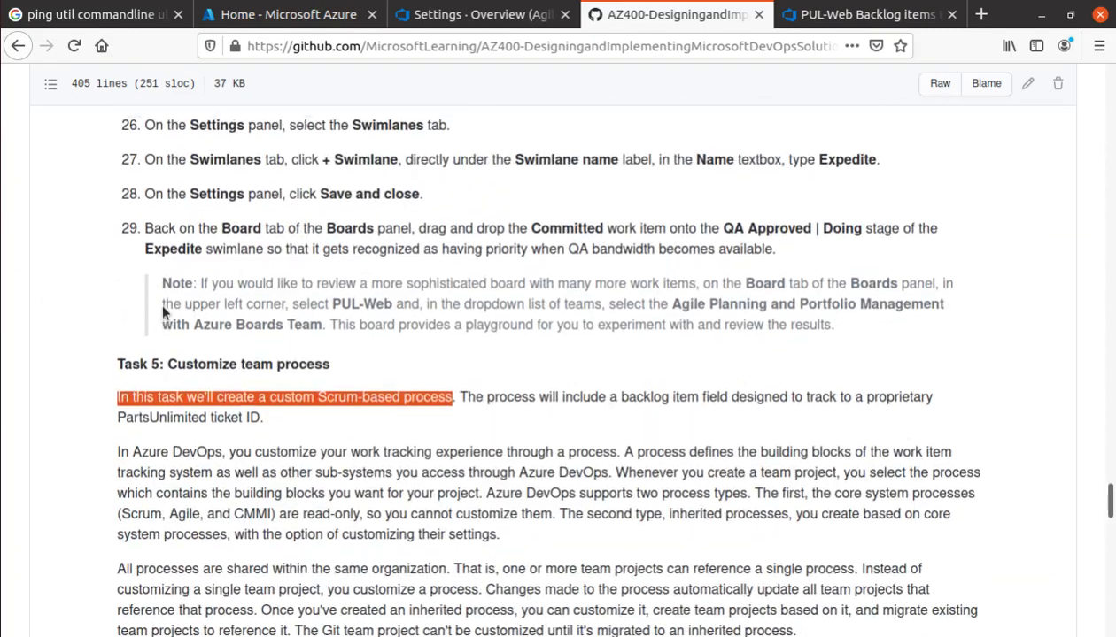
pyautogui.click(1, 262)
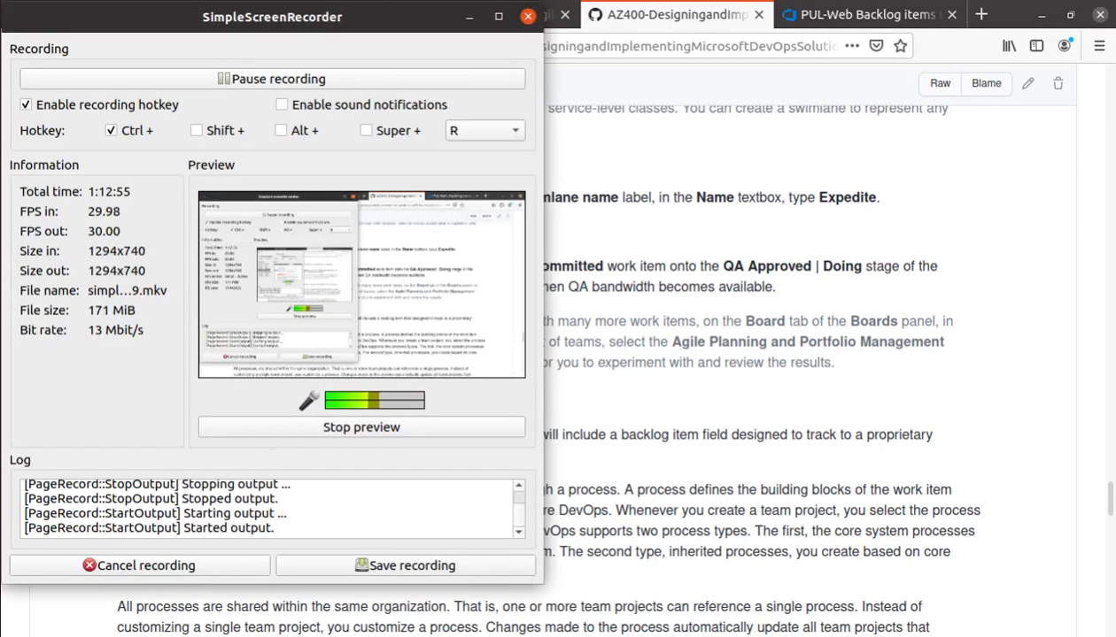
pyautogui.click(313, 79)
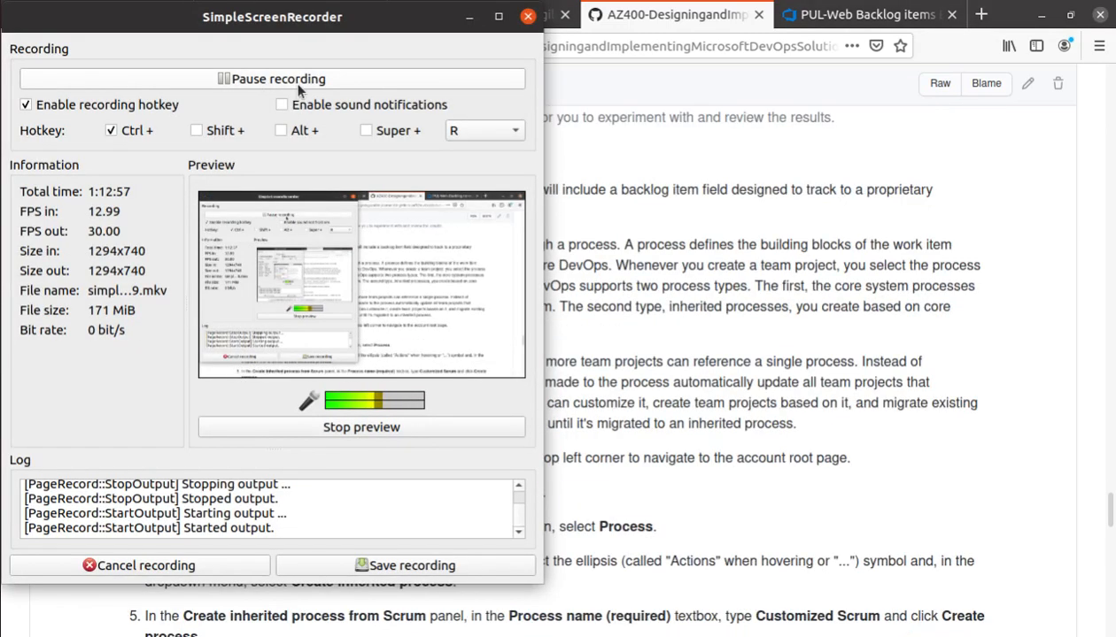
pyautogui.click(470, 17)
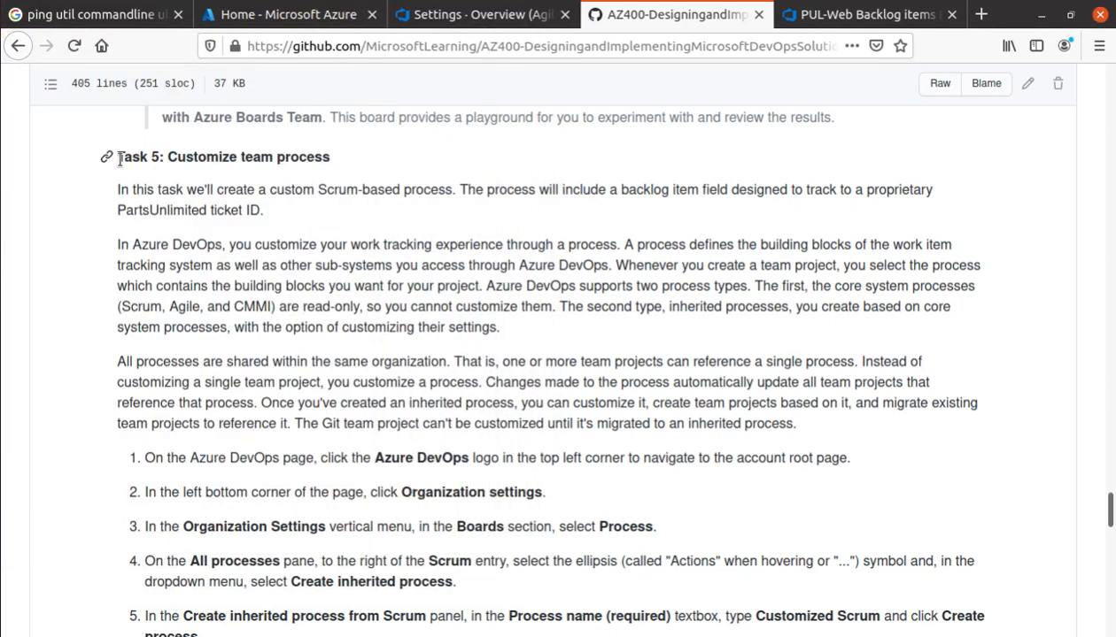
# Read Task 5's explanation of the PartsUnlimited ticket ID field, core and inherited processes, and customizing a process instead of a single project
pyautogui.moveTo(118, 158); pyautogui.dragTo(343, 164)
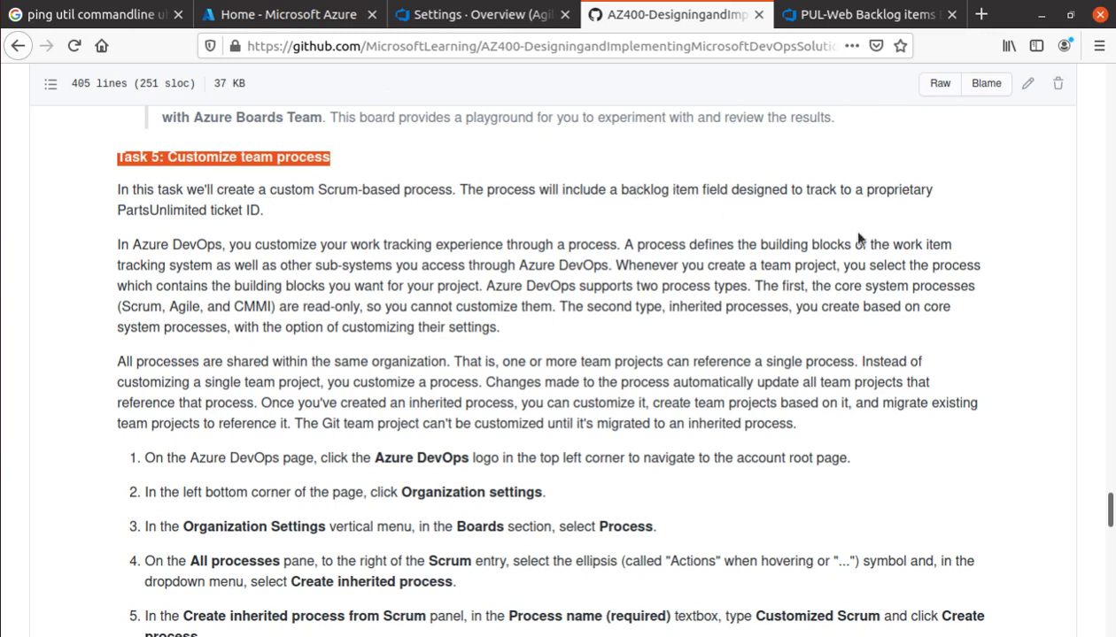
pyautogui.moveTo(116, 209); pyautogui.dragTo(261, 213)
pyautogui.scroll(-2, 291, 249)
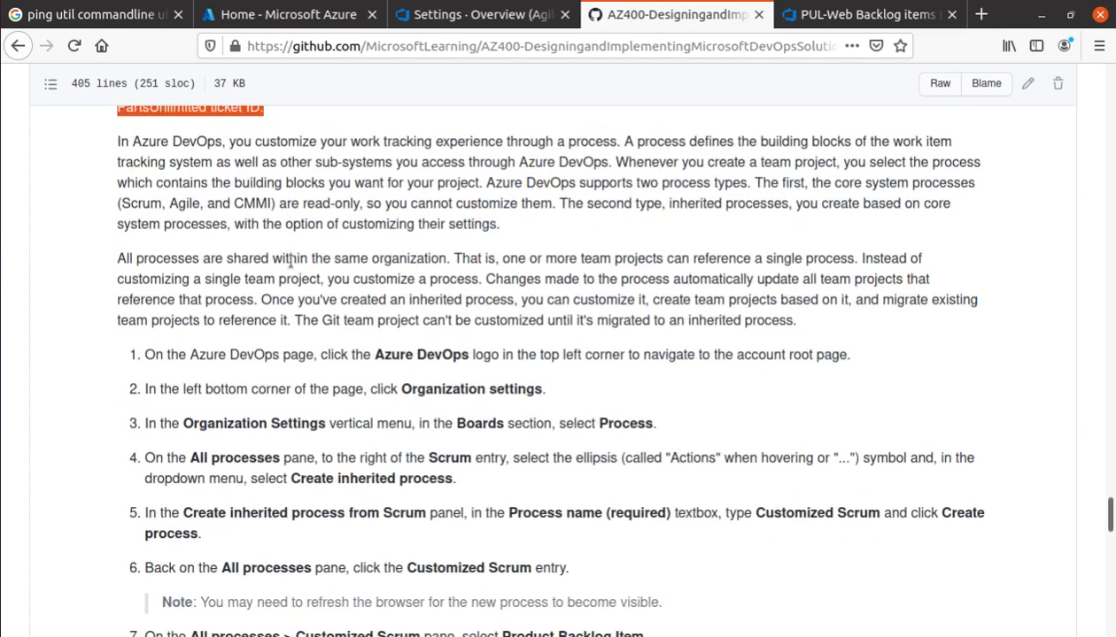
pyautogui.scroll(-2, 291, 260)
pyautogui.scroll(2, 162, 174)
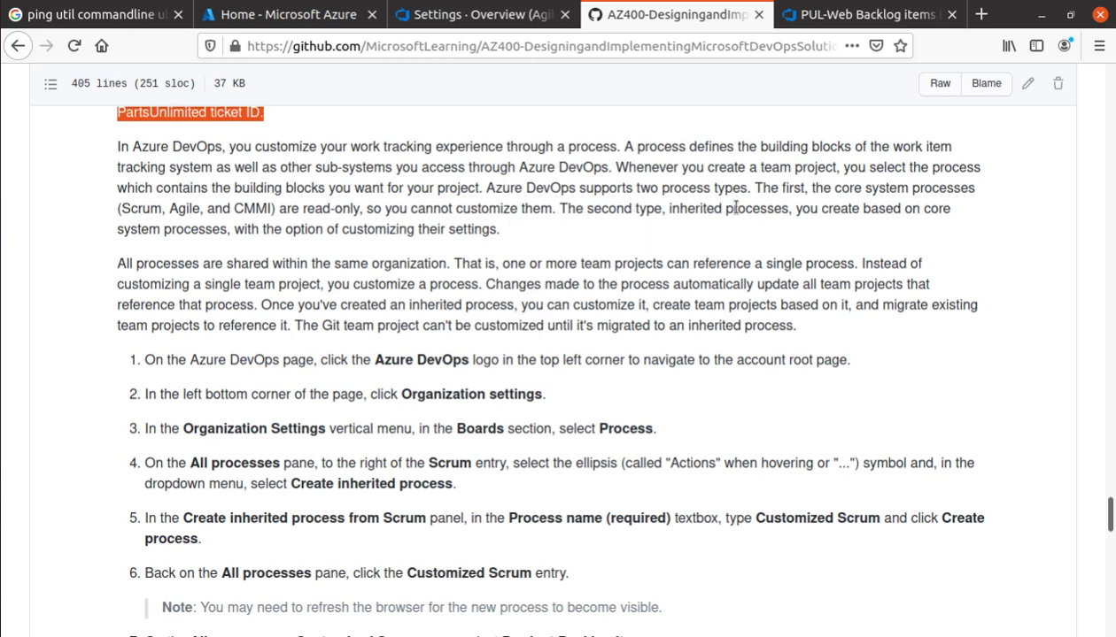
pyautogui.moveTo(754, 188); pyautogui.dragTo(275, 208)
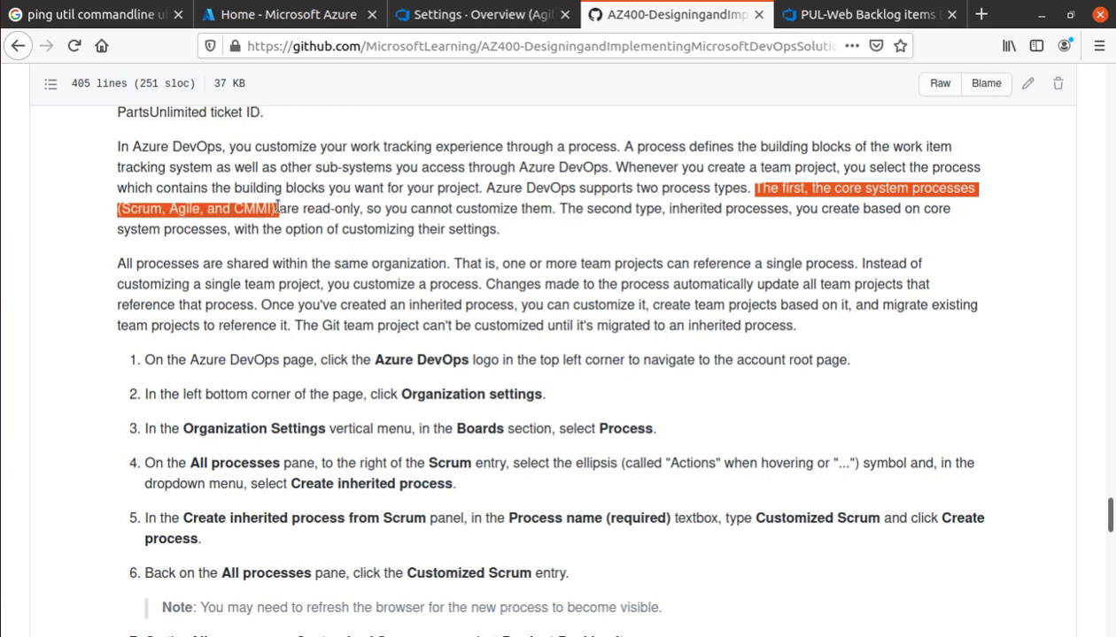
pyautogui.moveTo(277, 208); pyautogui.dragTo(553, 210)
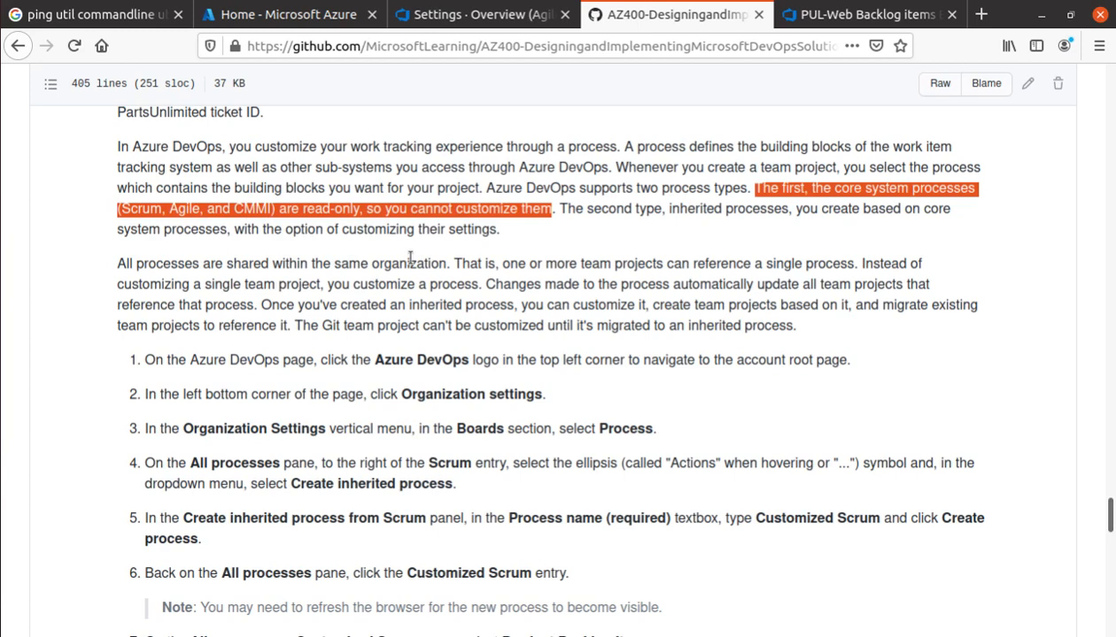
pyautogui.scroll(-1, 395, 266)
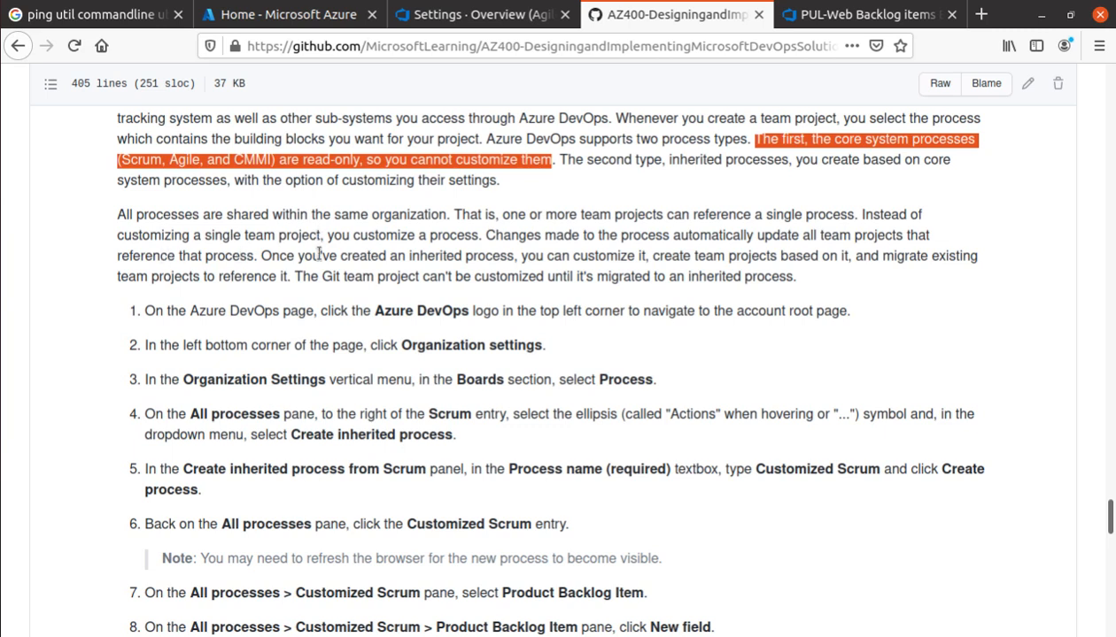
pyautogui.moveTo(478, 235); pyautogui.dragTo(301, 239)
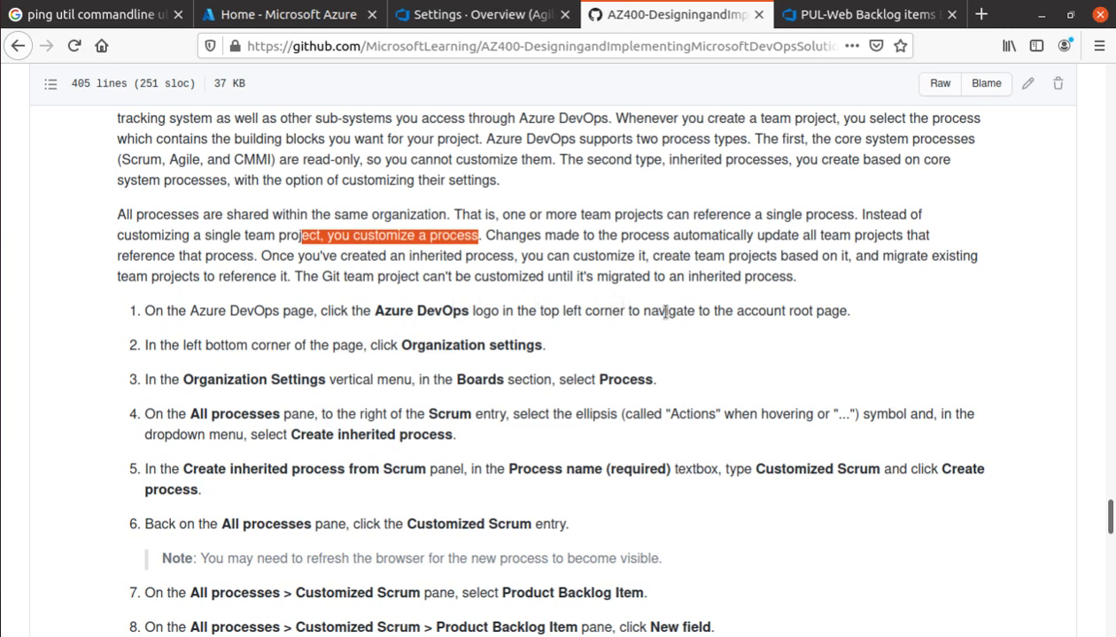
# Per the lab guide's first two instructions, go to the Azure DevOps organization root and open its Organization settings
pyautogui.scroll(-4, 587, 296)
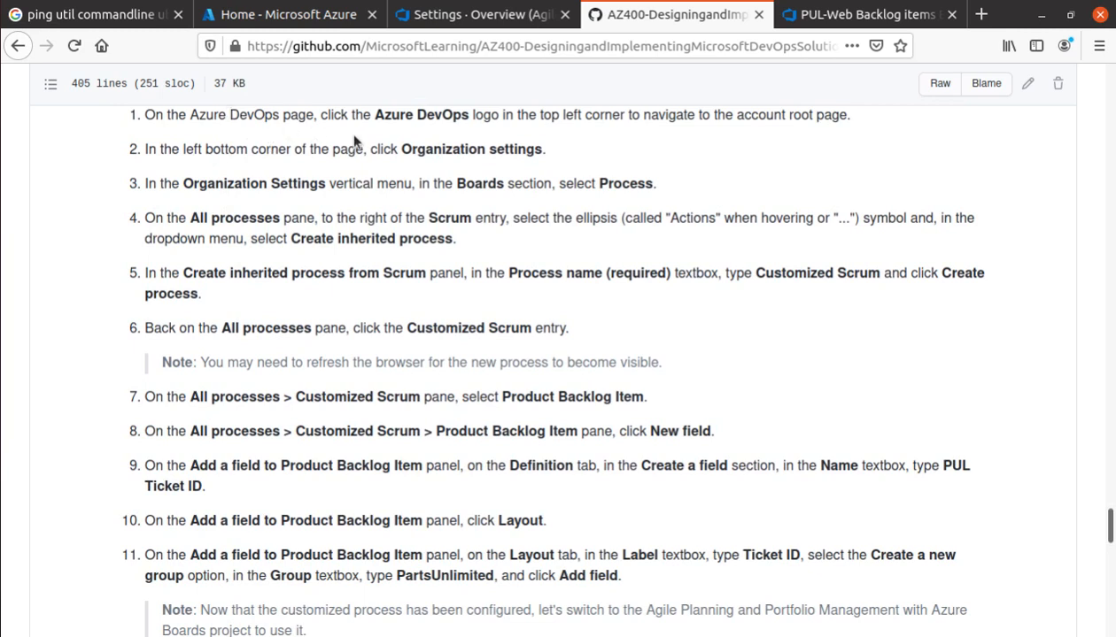
pyautogui.moveTo(377, 116); pyautogui.dragTo(475, 116)
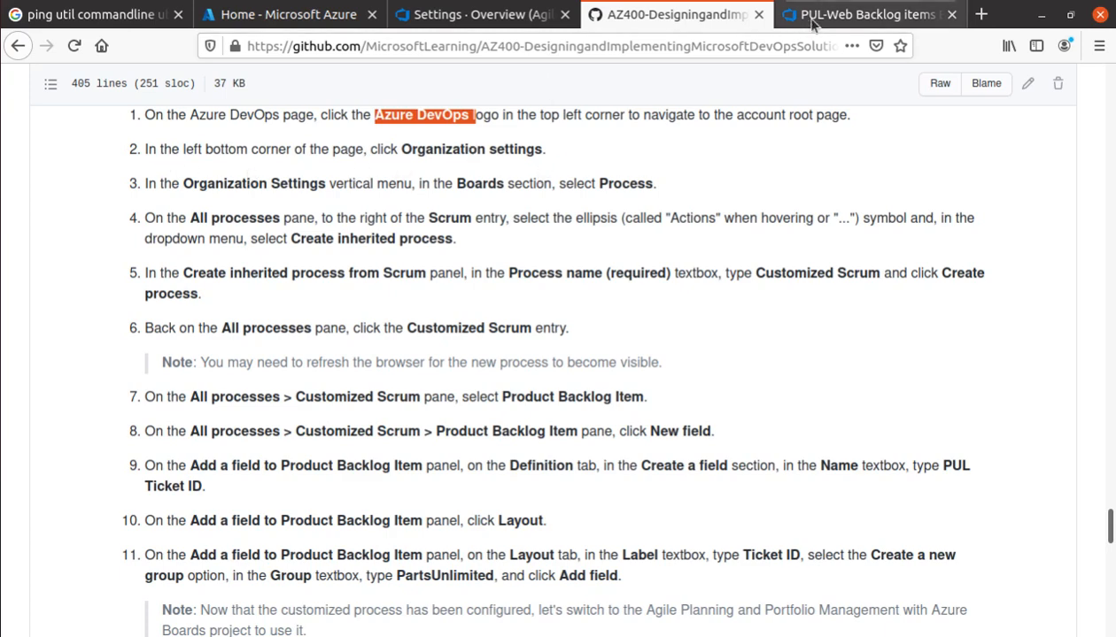
pyautogui.click(848, 20)
pyautogui.click(102, 89)
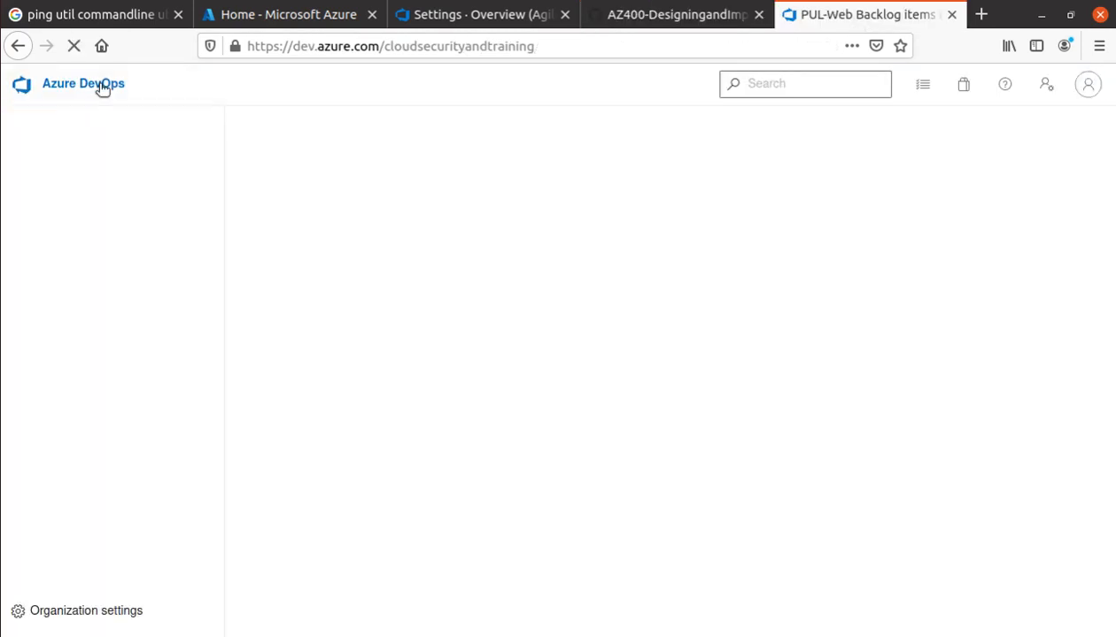
pyautogui.click(95, 611)
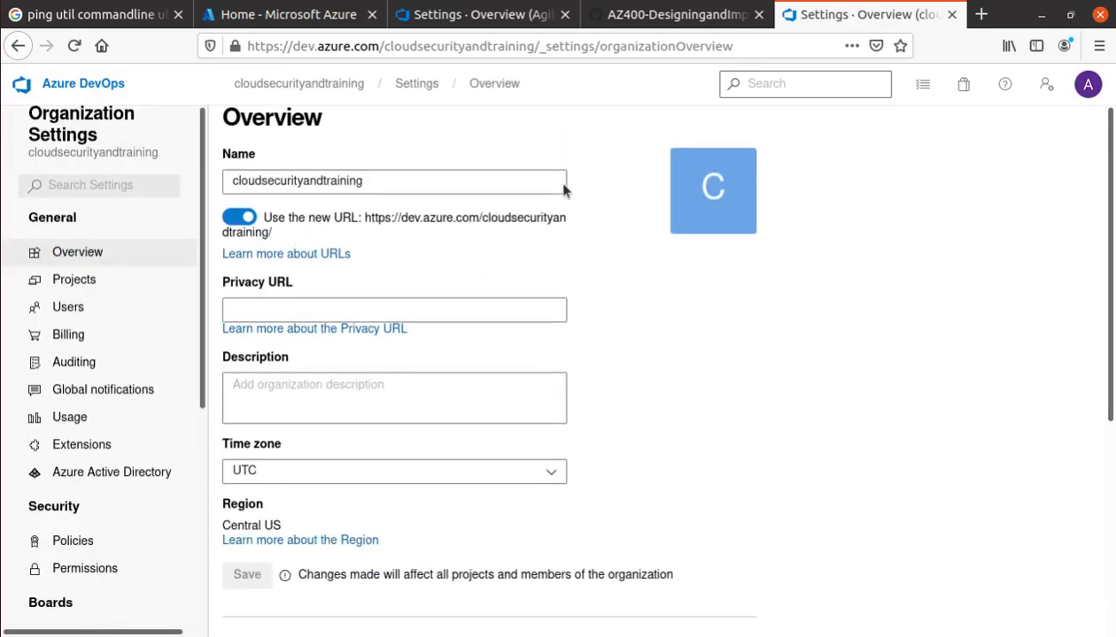
# Check the lab guide's step 3 and open the Process page of the Boards section in the Organization Settings
pyautogui.click(640, 16)
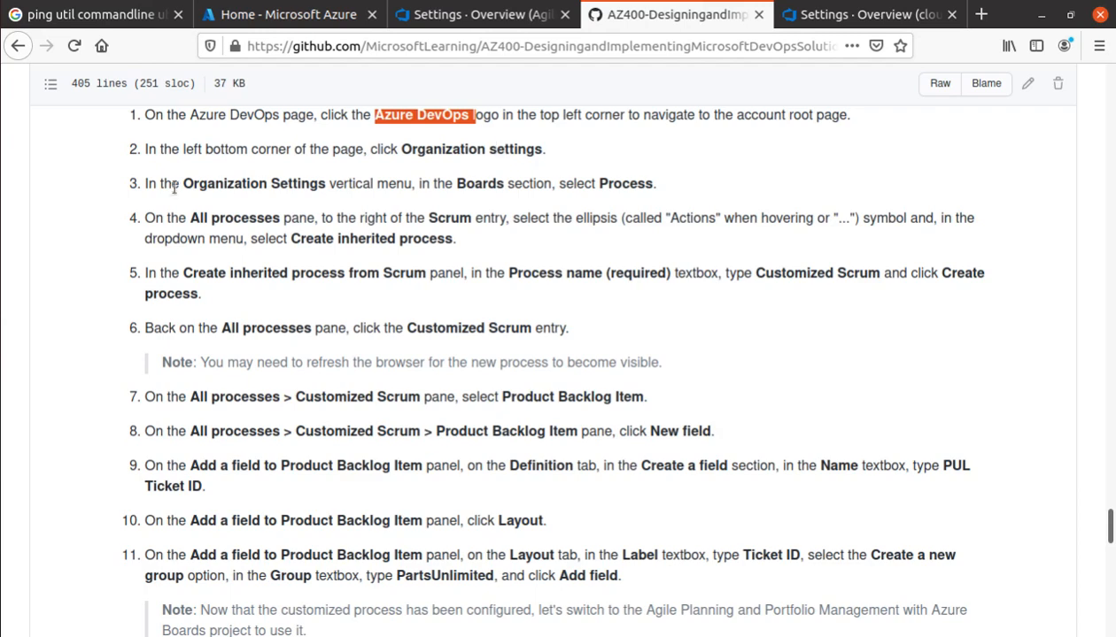
pyautogui.doubleClick(283, 174)
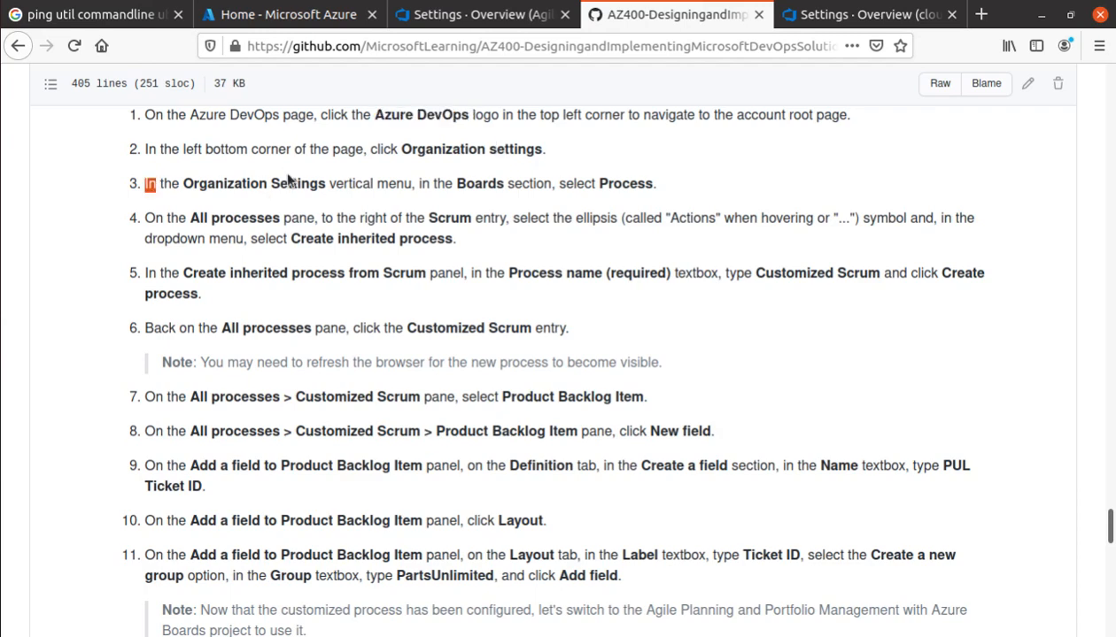
pyautogui.doubleClick(471, 181)
pyautogui.doubleClick(632, 184)
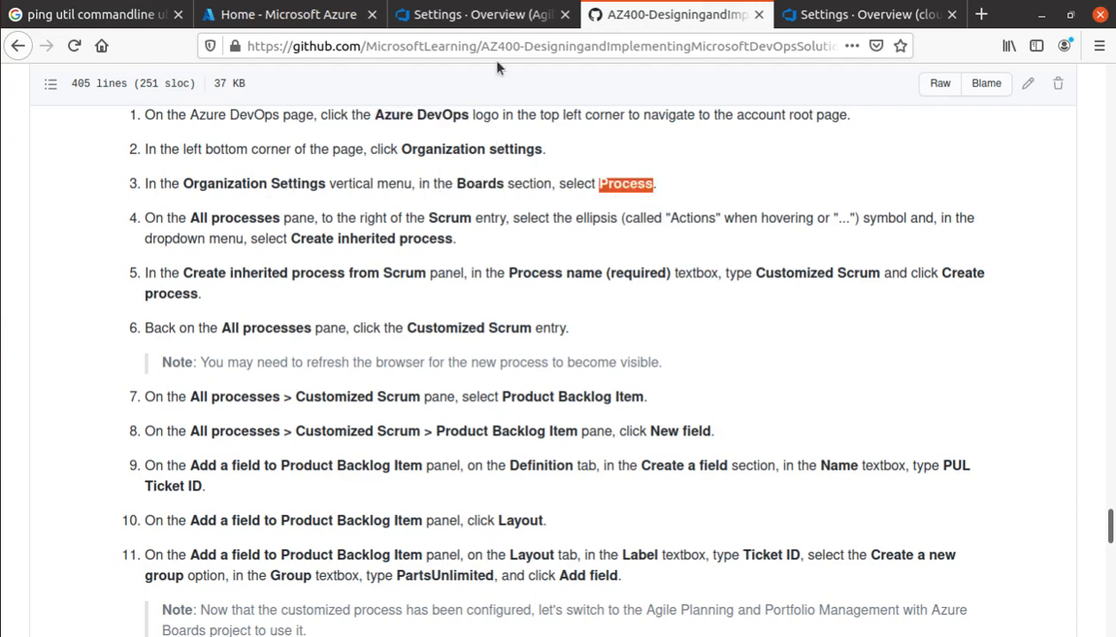
pyautogui.click(859, 12)
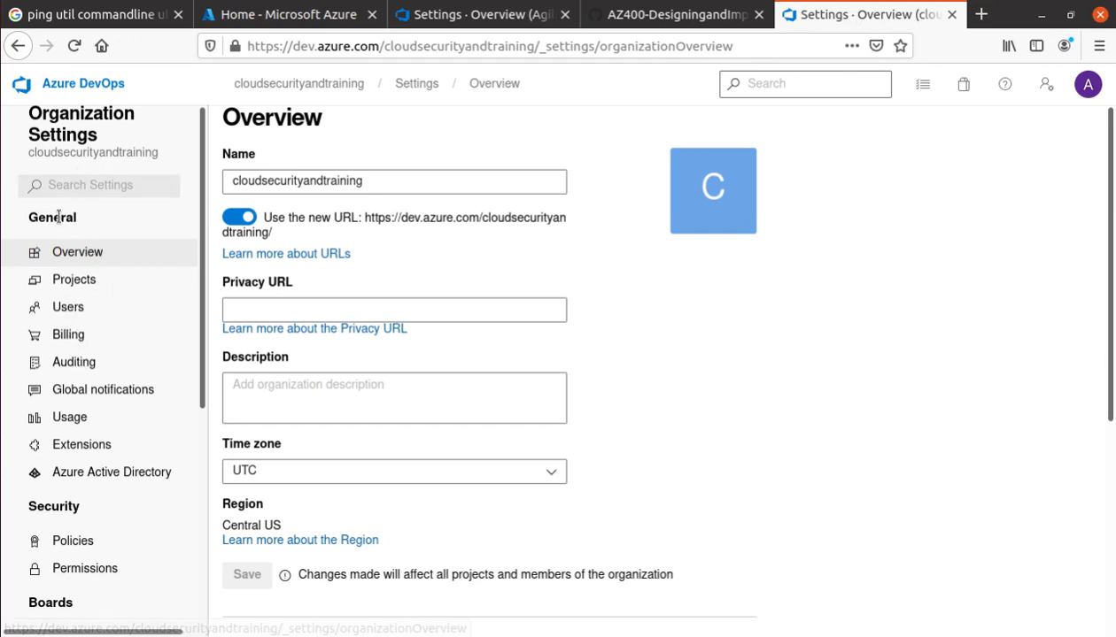
pyautogui.scroll(-2, 60, 222)
pyautogui.scroll(-4, 60, 221)
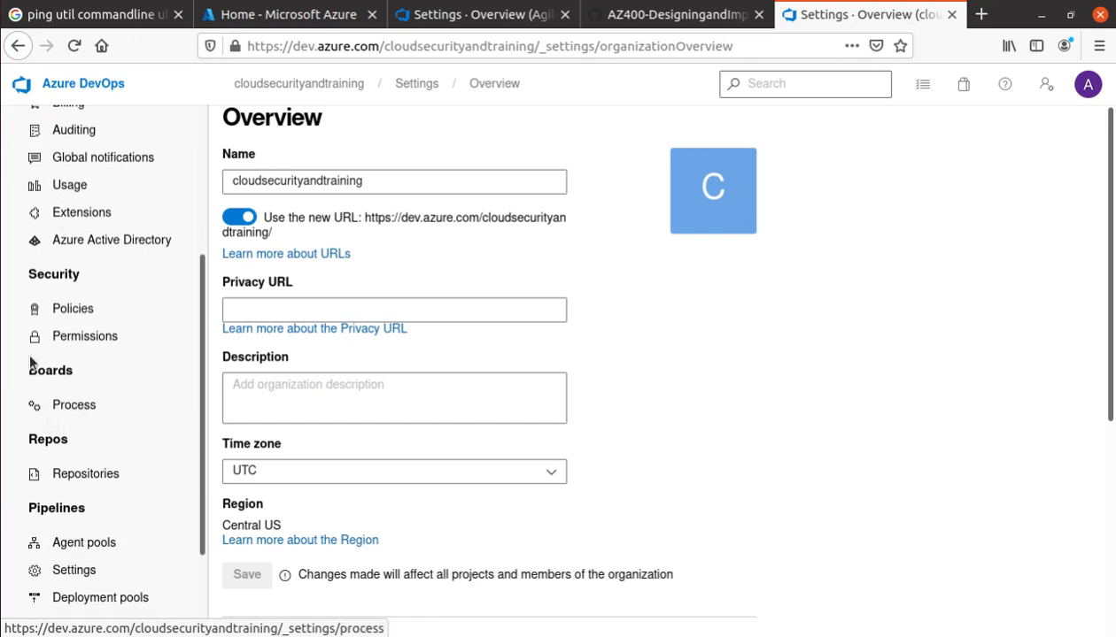
pyautogui.click(79, 406)
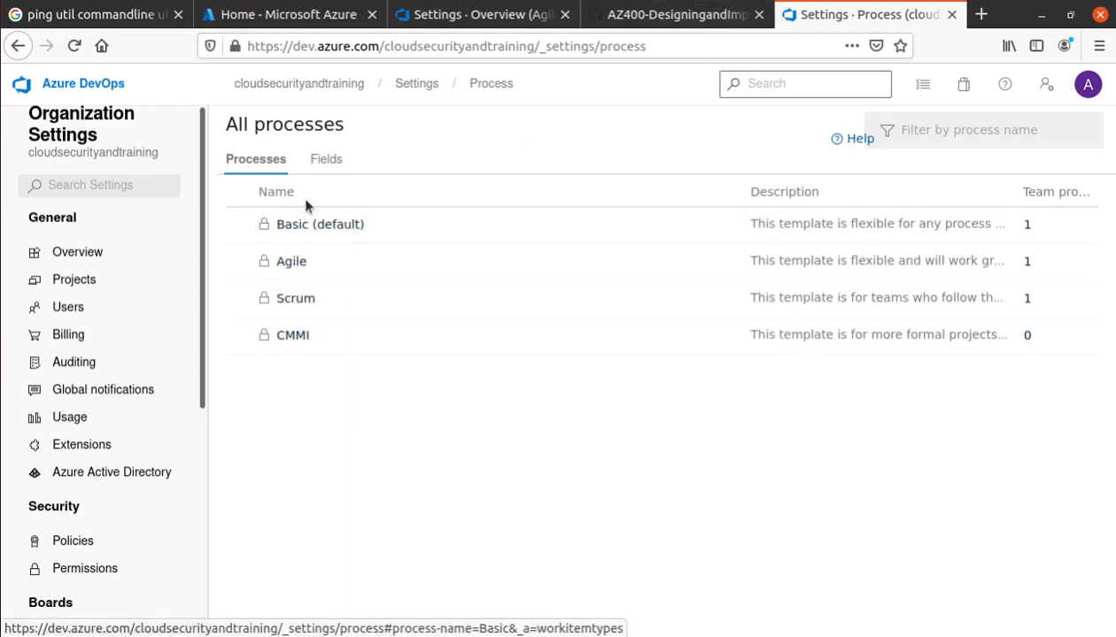
# Read the lab guide's step 4 on the All processes pane and return to the process list
pyautogui.click(679, 7)
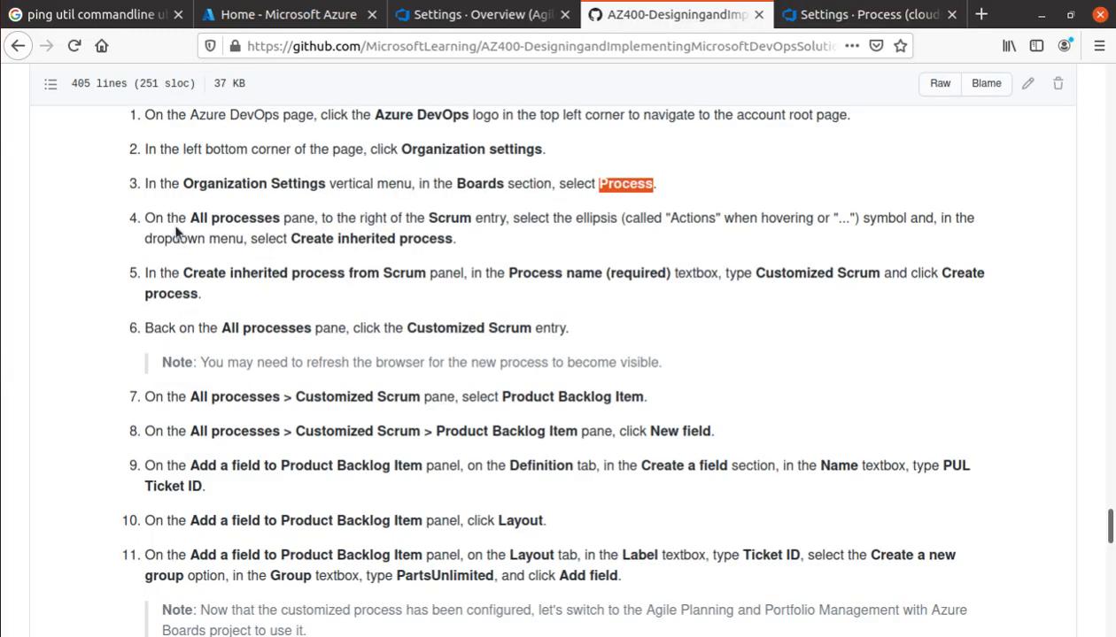
pyautogui.moveTo(190, 217); pyautogui.dragTo(315, 222)
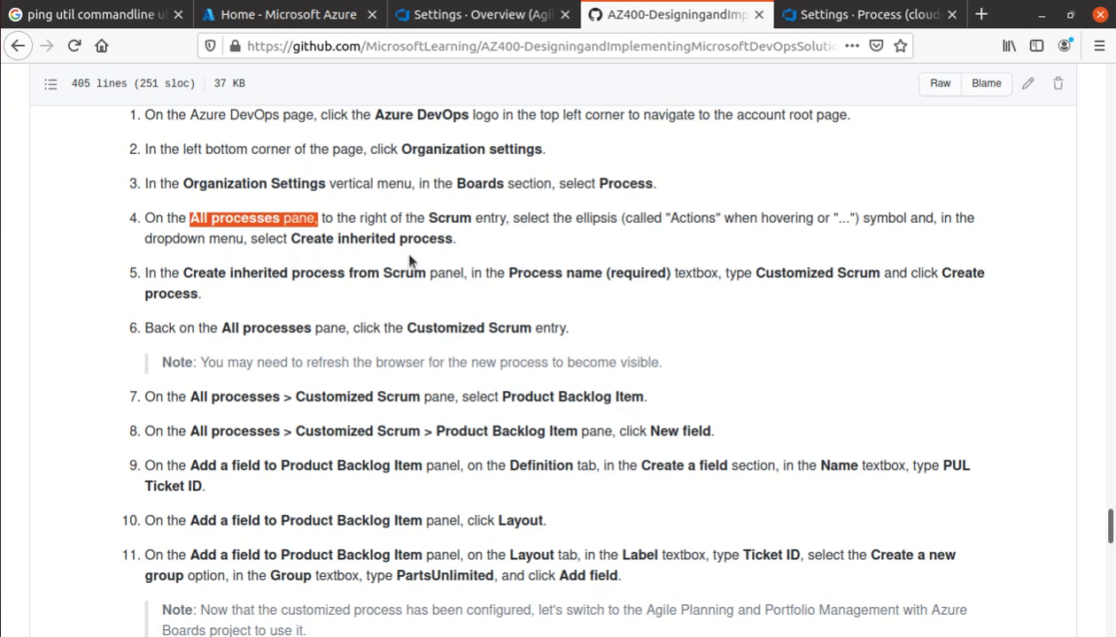
pyautogui.click(823, 15)
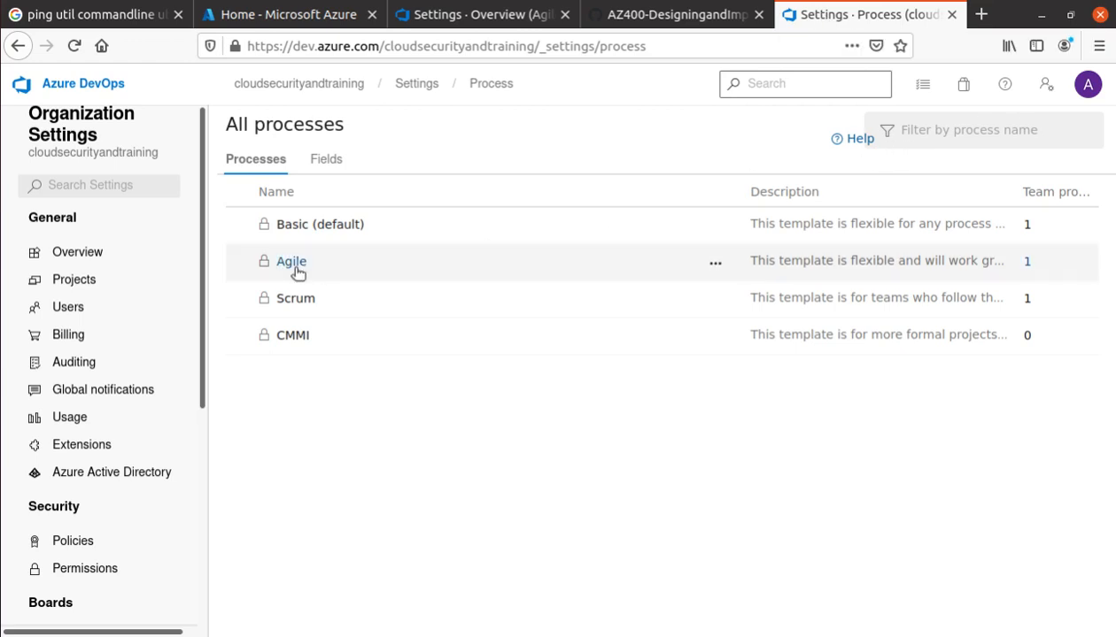
pyautogui.click(717, 230)
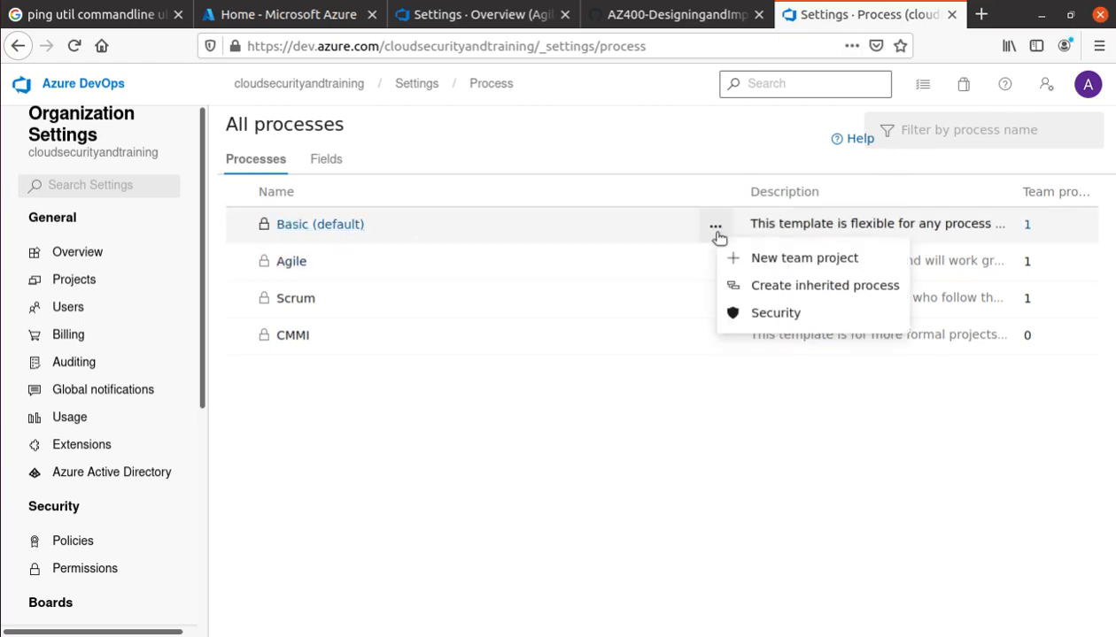
pyautogui.click(813, 288)
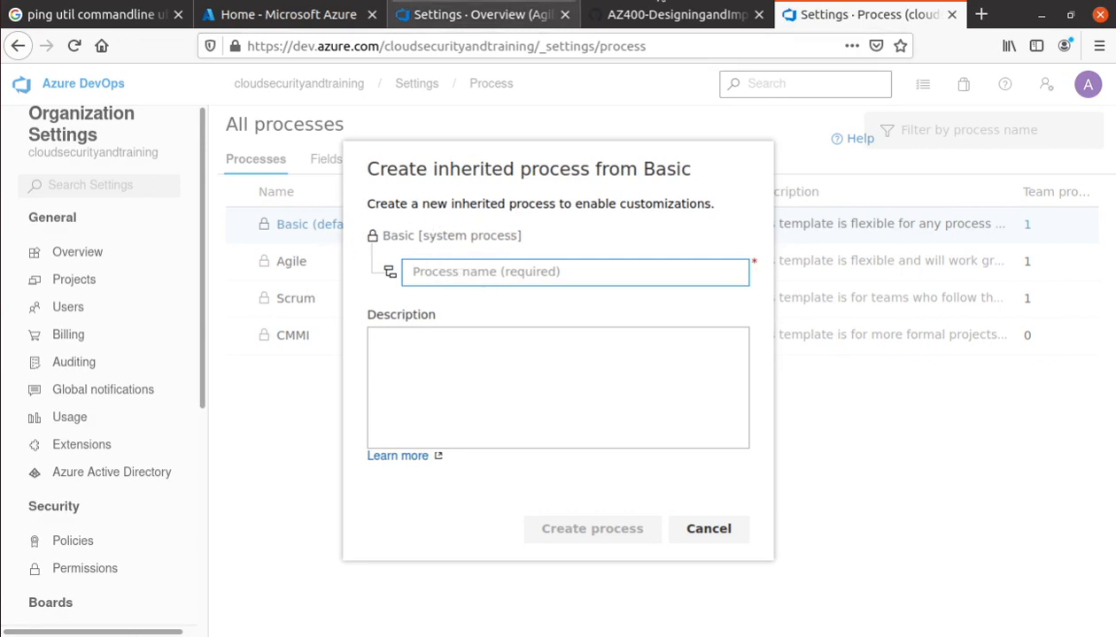
pyautogui.click(680, 14)
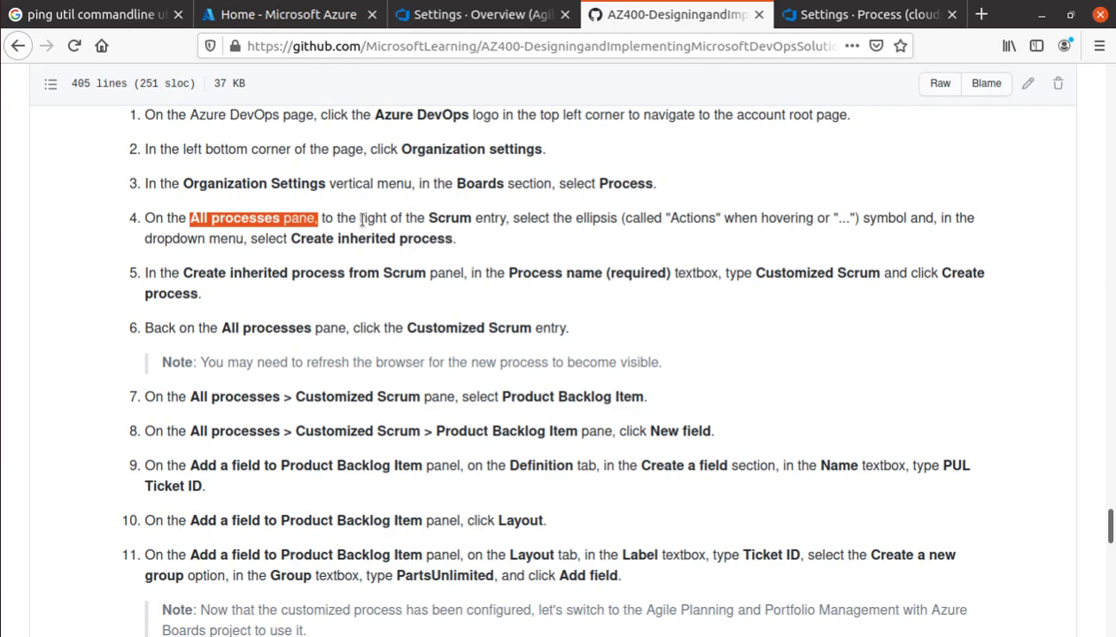
pyautogui.click(457, 215)
pyautogui.click(831, 15)
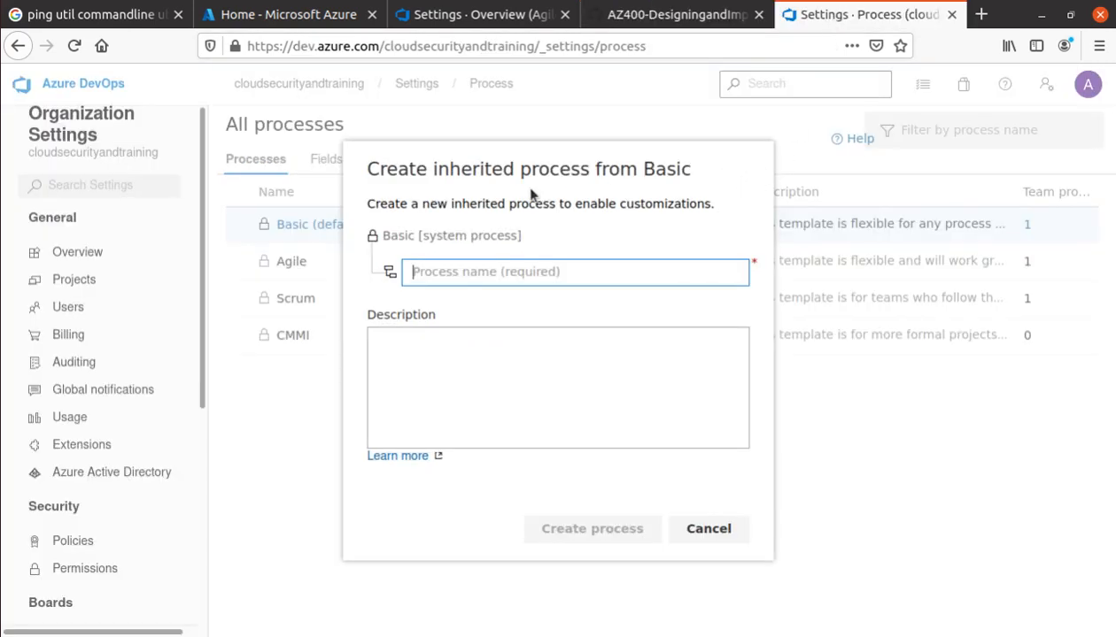
pyautogui.click(703, 535)
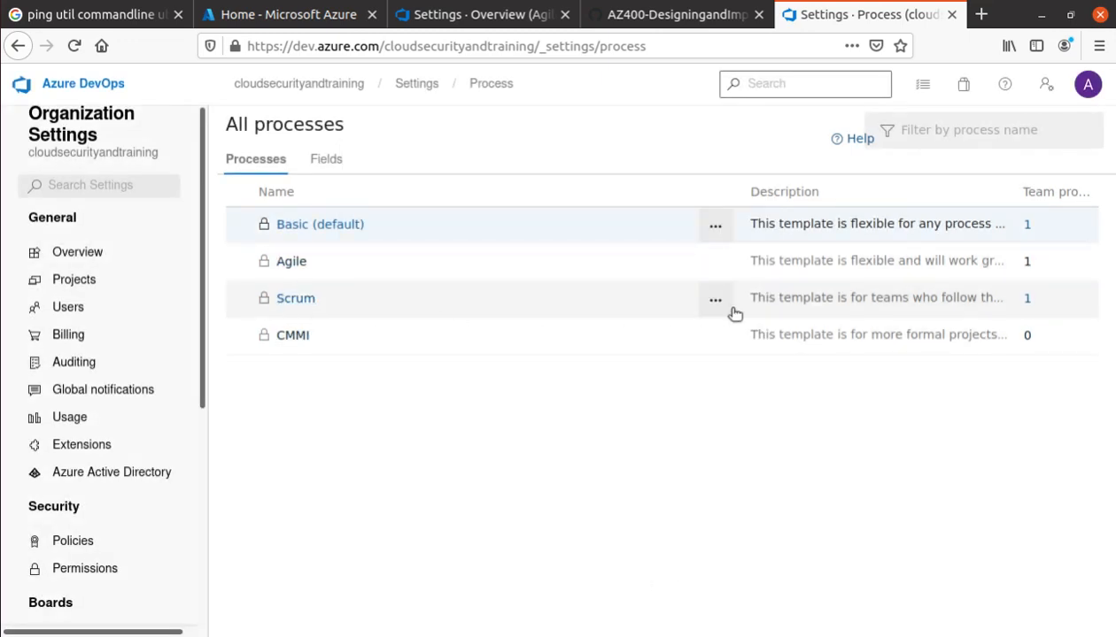
# Create an inherited process from Scrum named Customized Scrum, copying the name from the lab guide's step 5
pyautogui.click(715, 302)
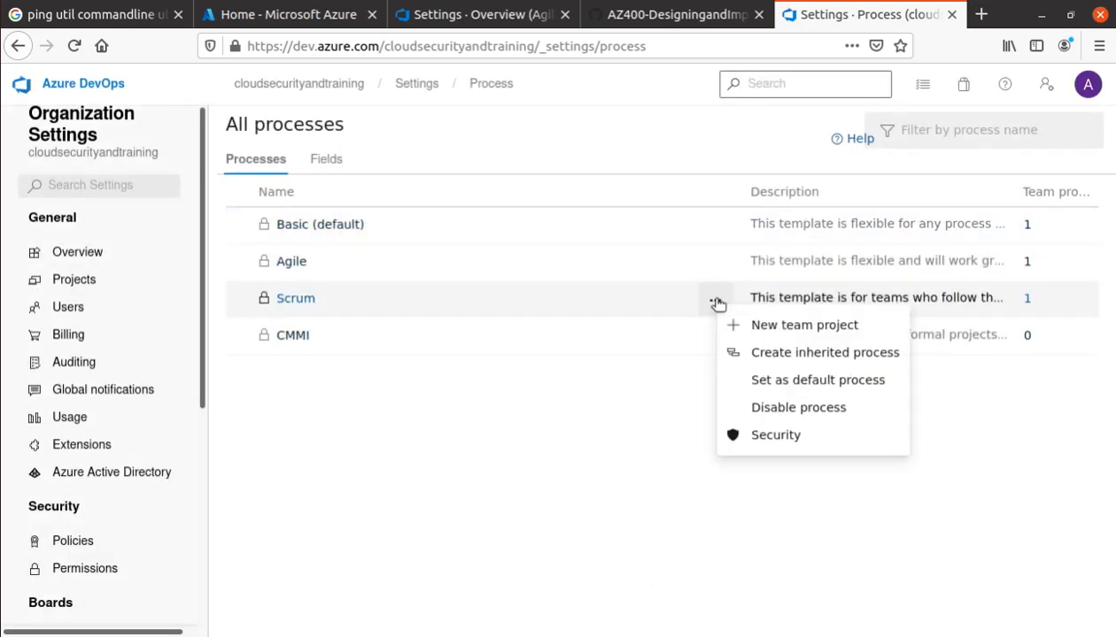
pyautogui.click(866, 353)
pyautogui.click(652, 20)
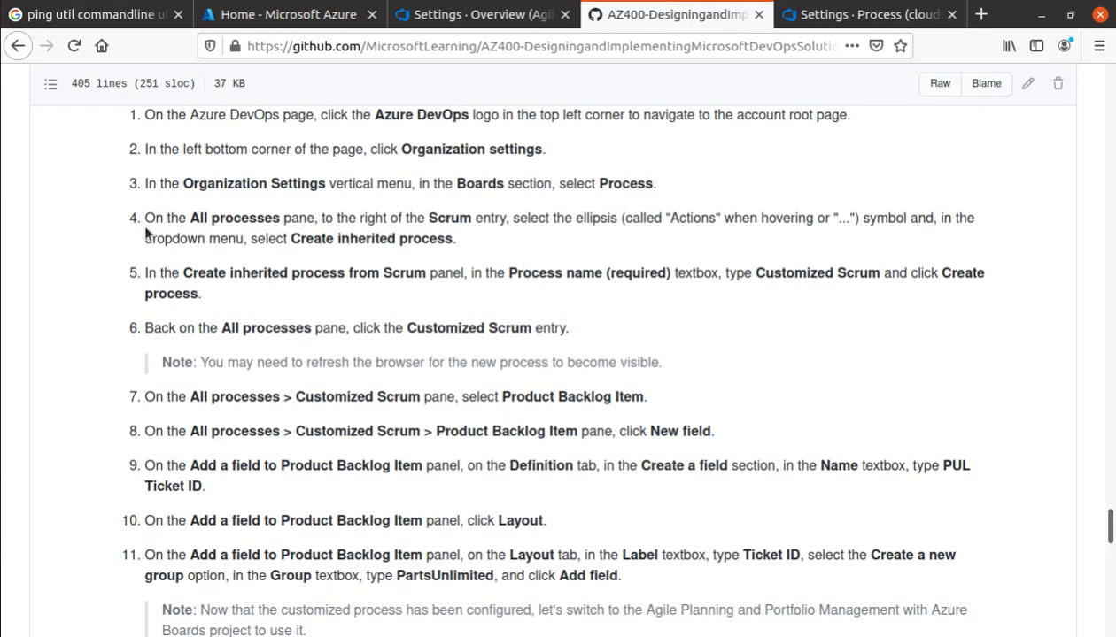
pyautogui.moveTo(763, 273); pyautogui.dragTo(878, 272)
pyautogui.moveTo(882, 273); pyautogui.dragTo(751, 274)
pyautogui.hotkey('ctrl', 'c')
pyautogui.rightClick(758, 277)
pyautogui.click(807, 292)
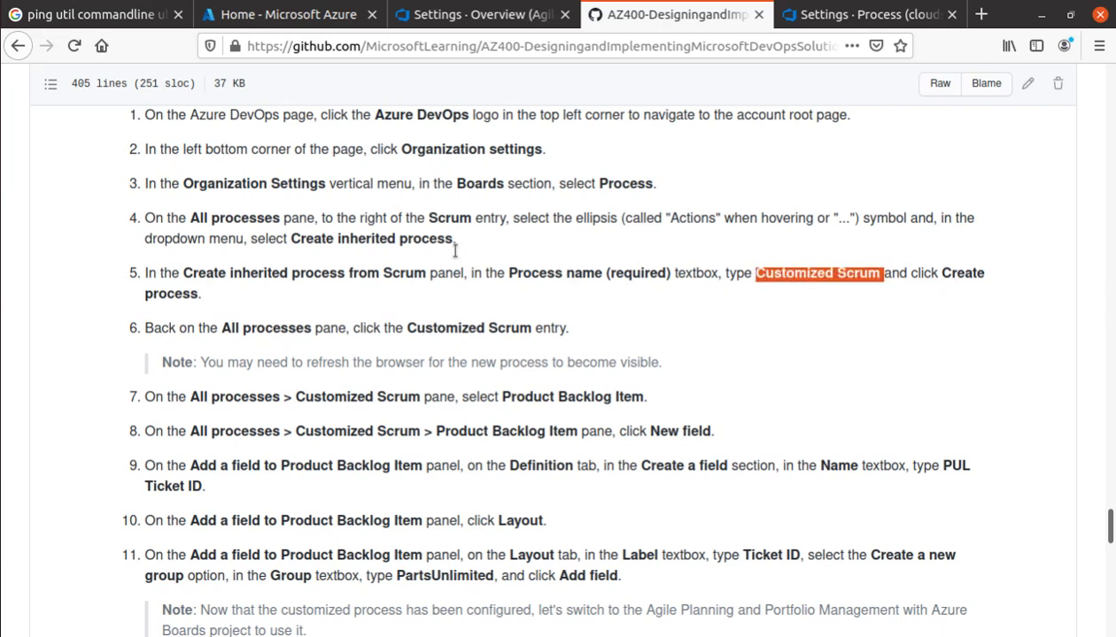
pyautogui.click(896, 11)
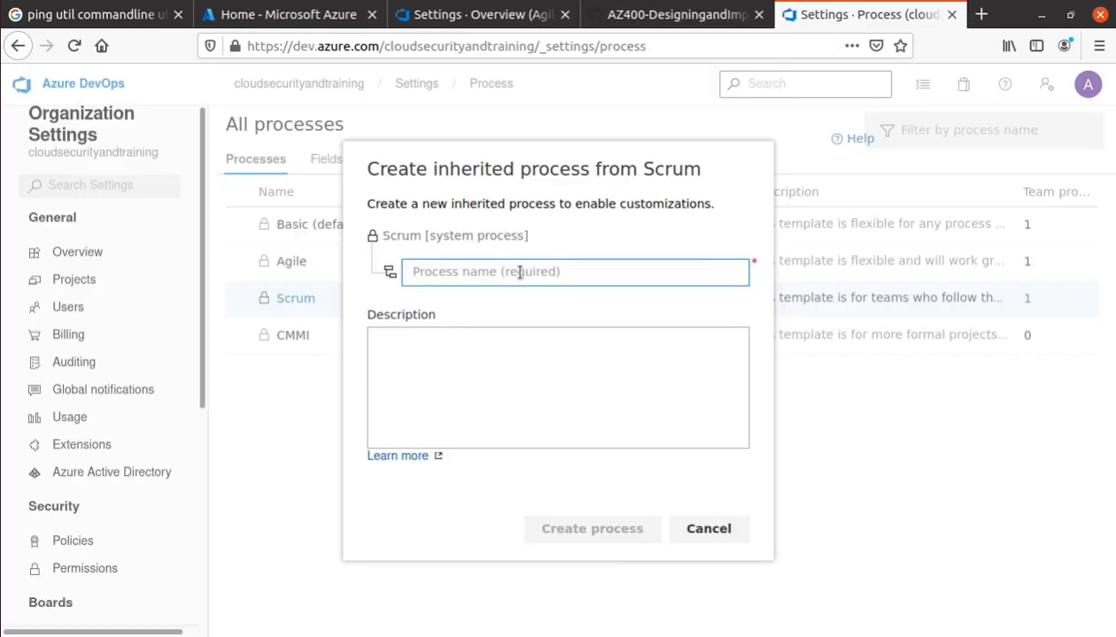
pyautogui.hotkey('ctrl', 'v')
pyautogui.click(589, 531)
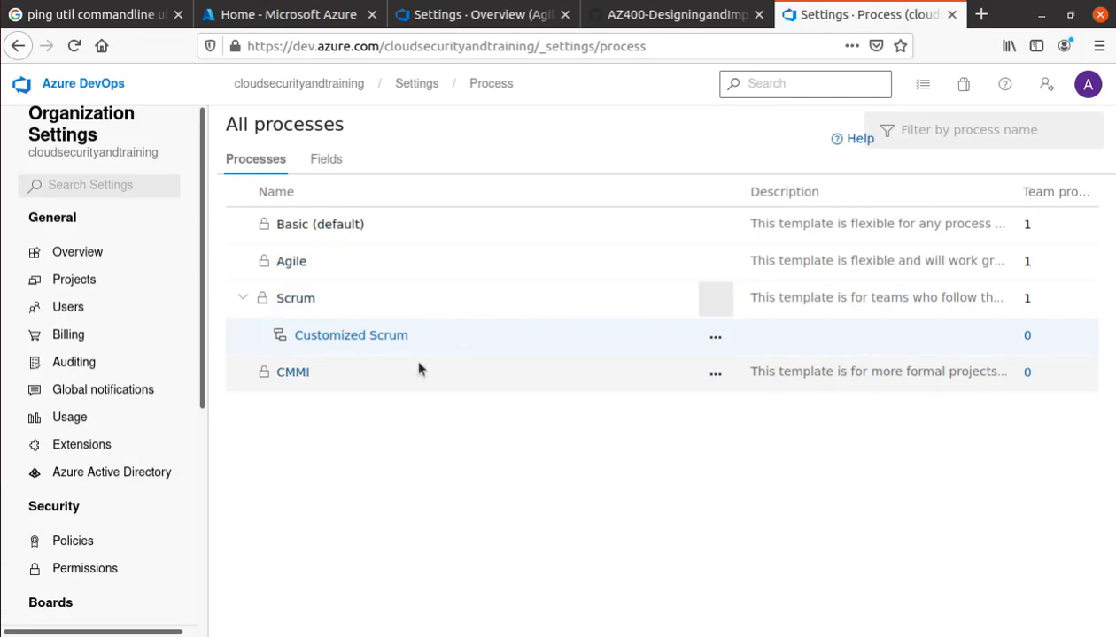
# Following the lab guide's steps 6 and 7, open the Customized Scrum process and its Product Backlog Item work item type
pyautogui.click(673, 15)
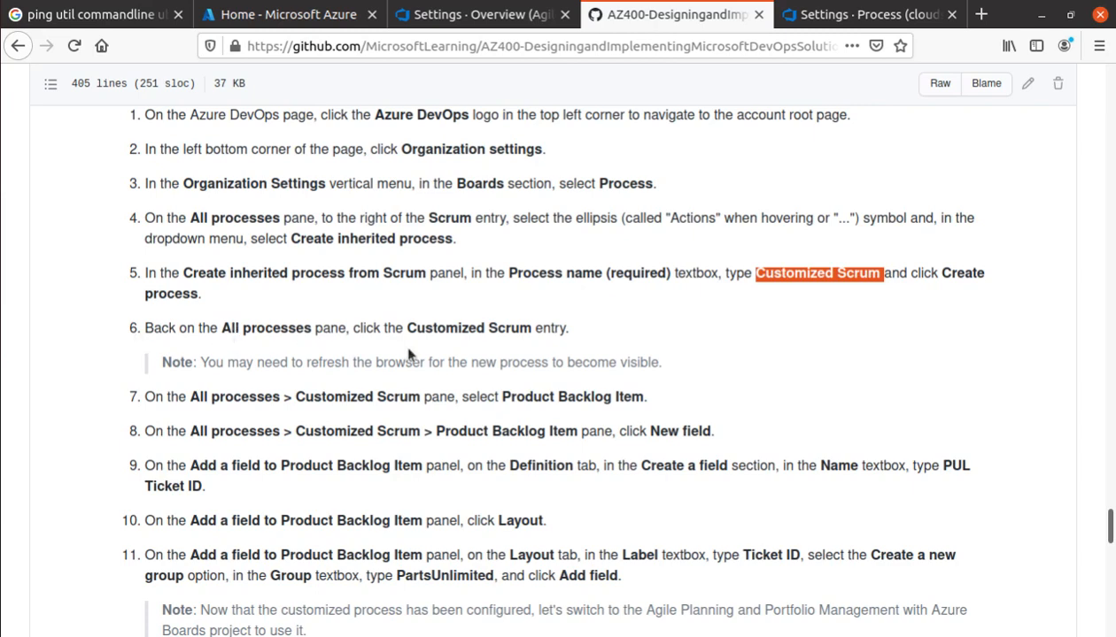
pyautogui.click(851, 15)
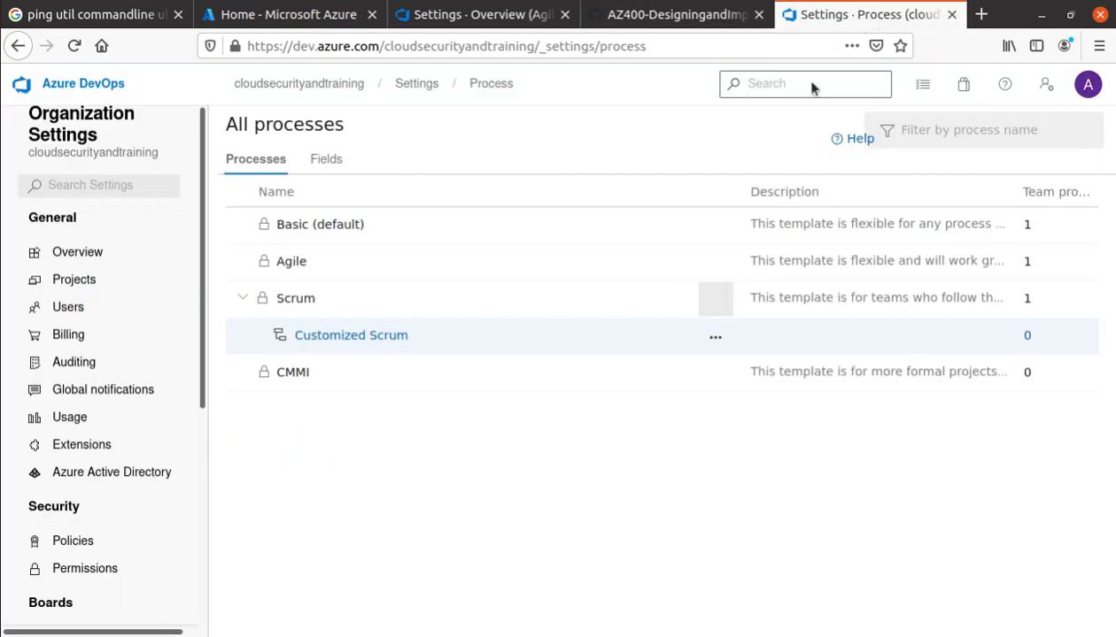
pyautogui.click(361, 337)
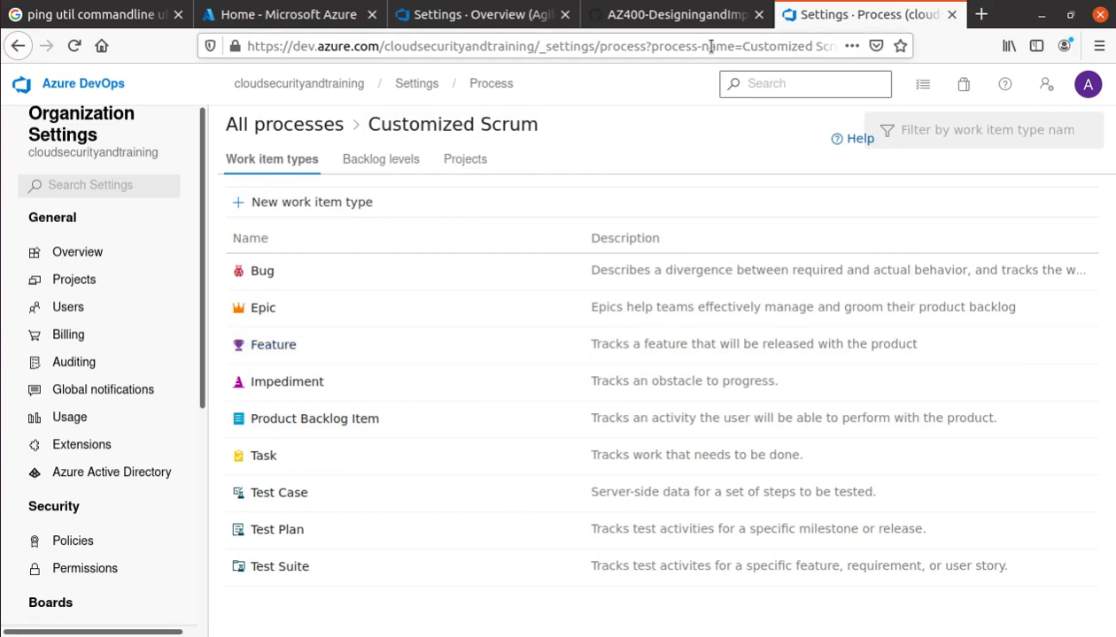
pyautogui.click(677, 14)
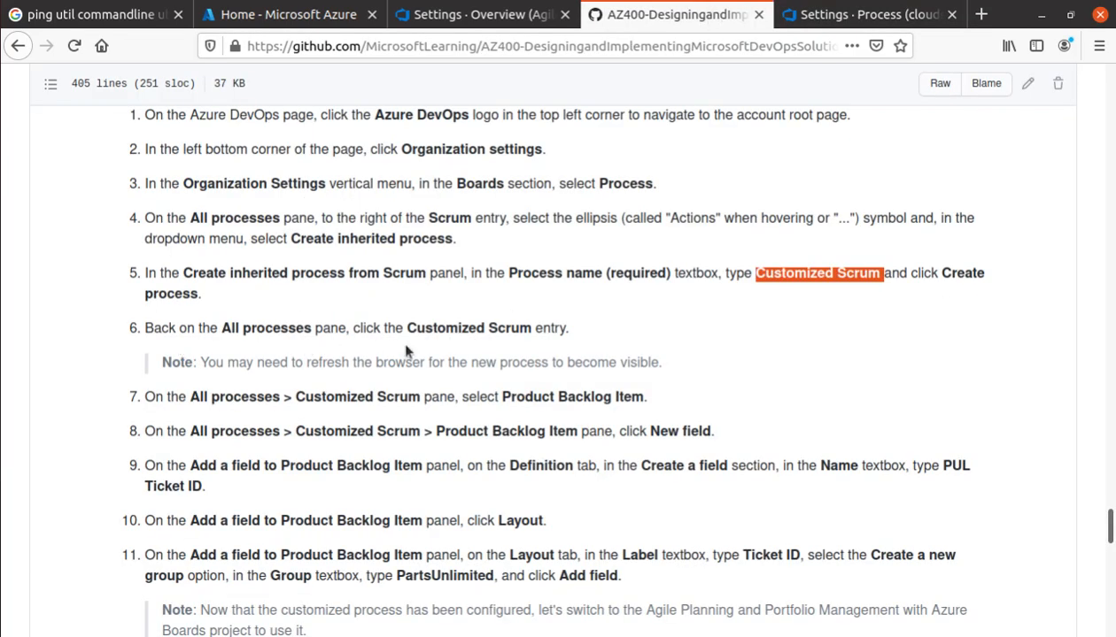
pyautogui.scroll(-3, 469, 350)
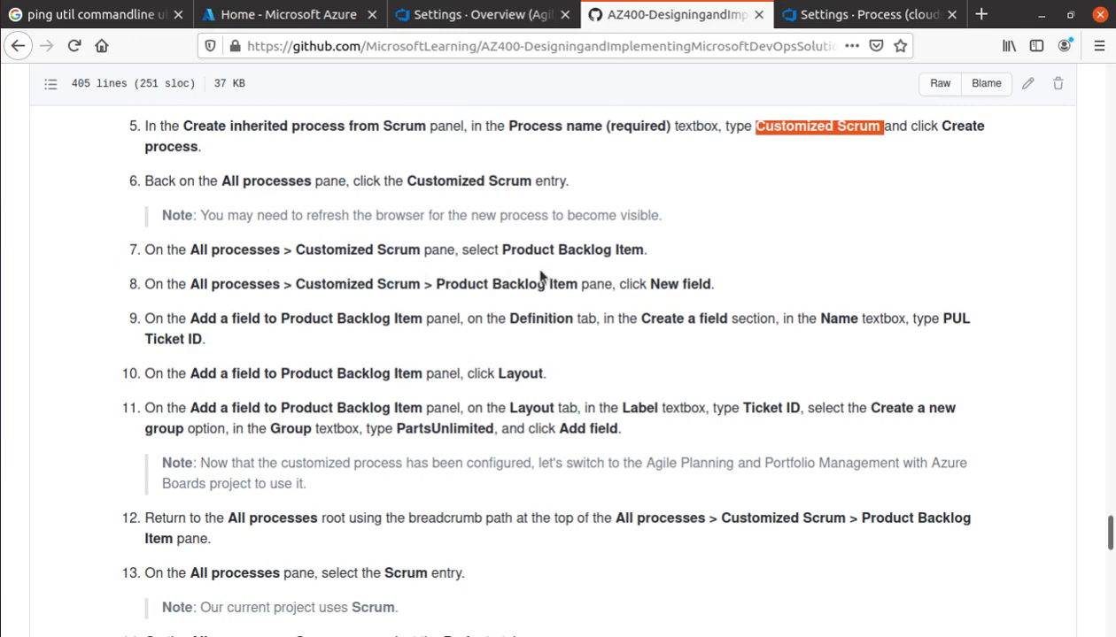
pyautogui.click(861, 15)
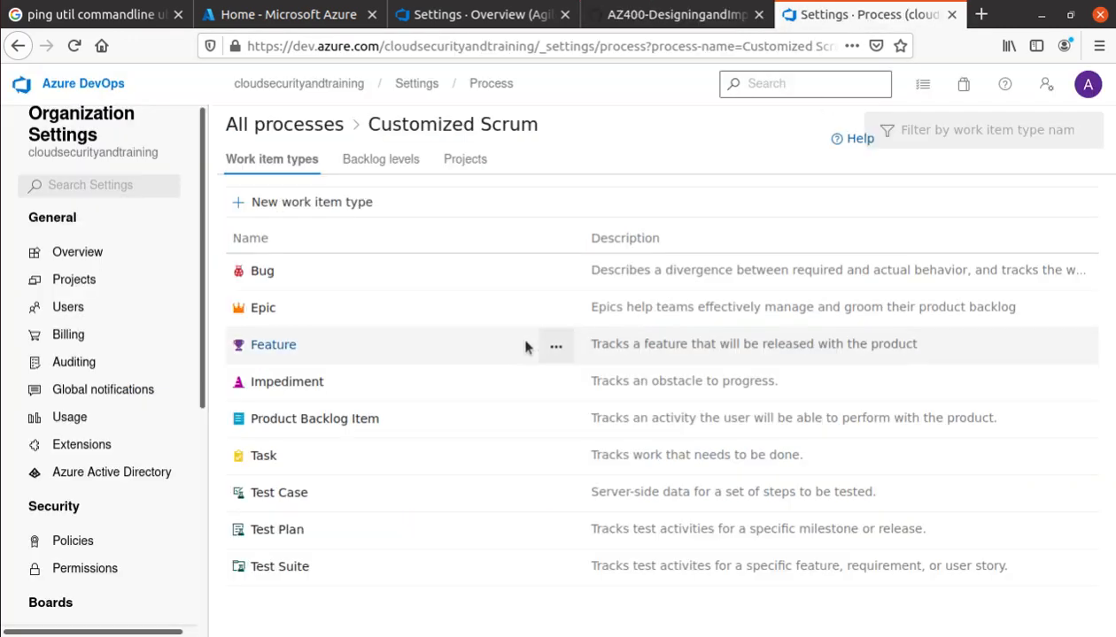
pyautogui.click(307, 420)
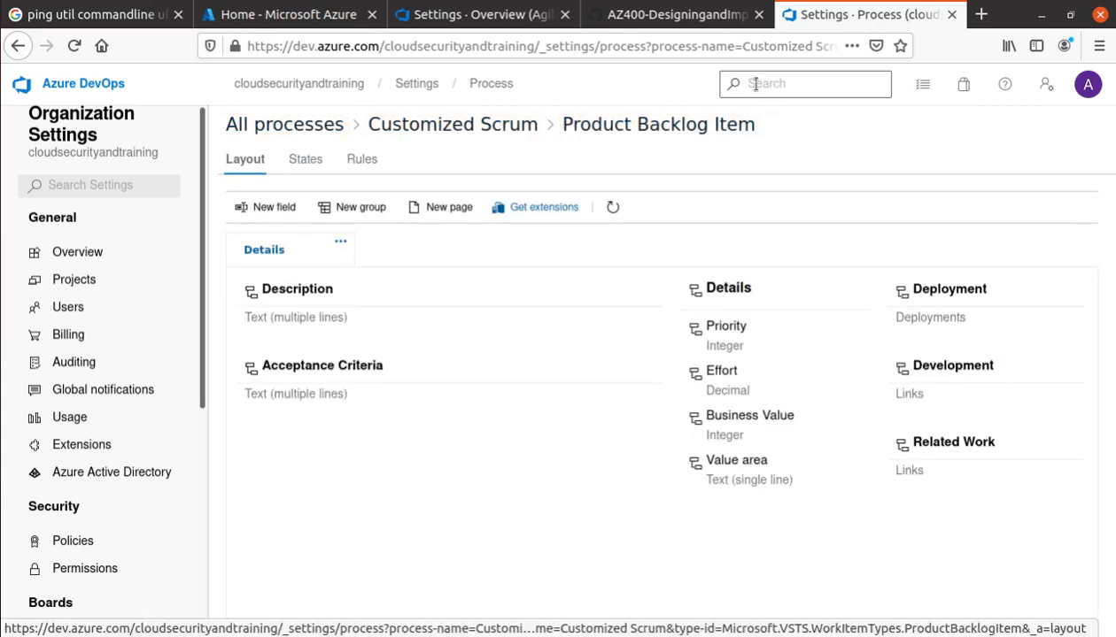
# Following the lab guide's steps 8 and 9, start a new Product Backlog Item field named PUL Ticket ID, copying the name from the guide
pyautogui.click(704, 20)
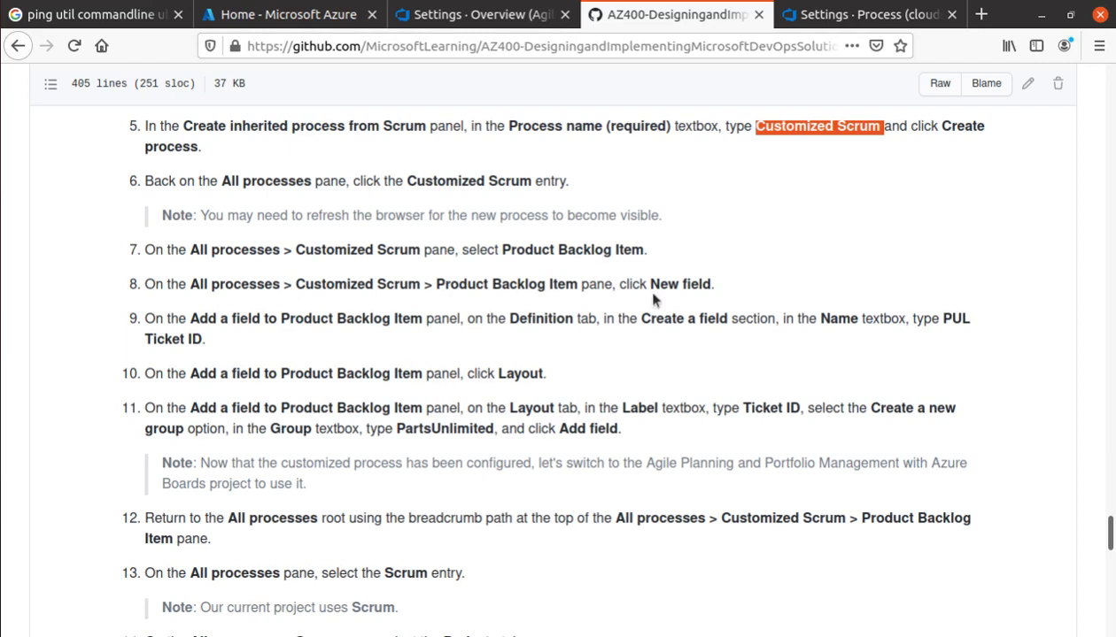
pyautogui.click(864, 20)
pyautogui.click(258, 208)
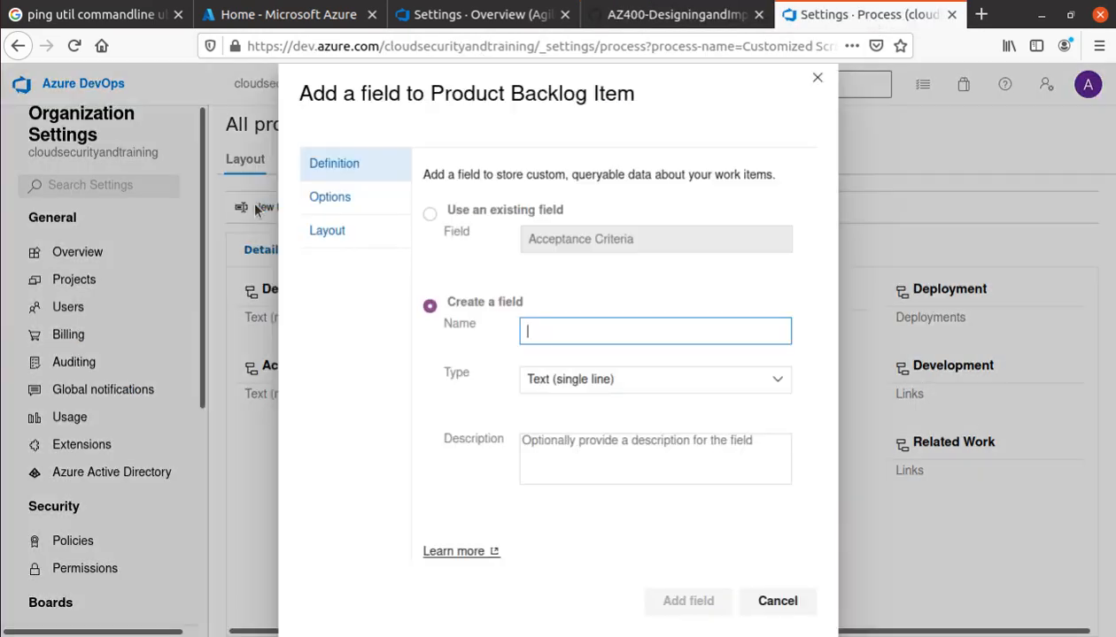
pyautogui.click(627, 20)
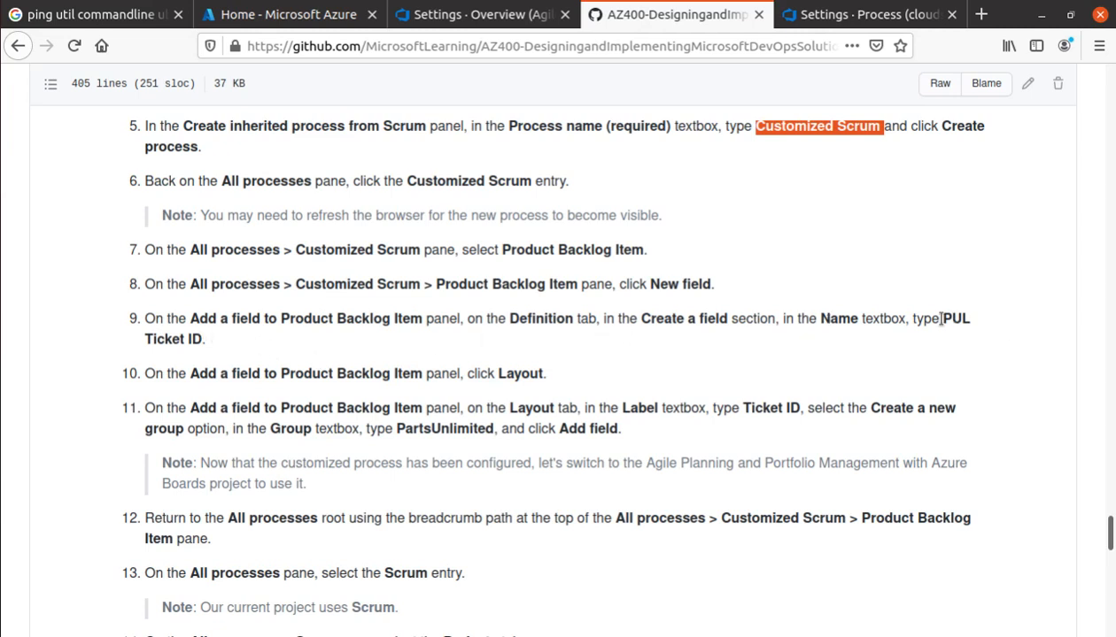
pyautogui.moveTo(940, 319); pyautogui.dragTo(204, 341)
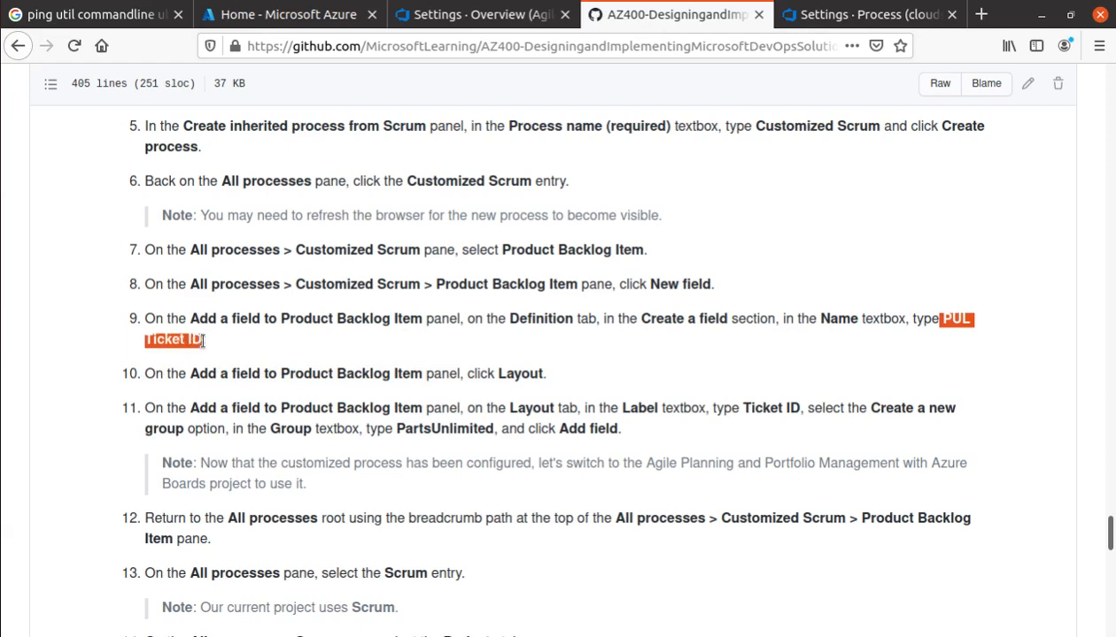
pyautogui.rightClick(204, 340)
pyautogui.click(244, 369)
pyautogui.click(850, 16)
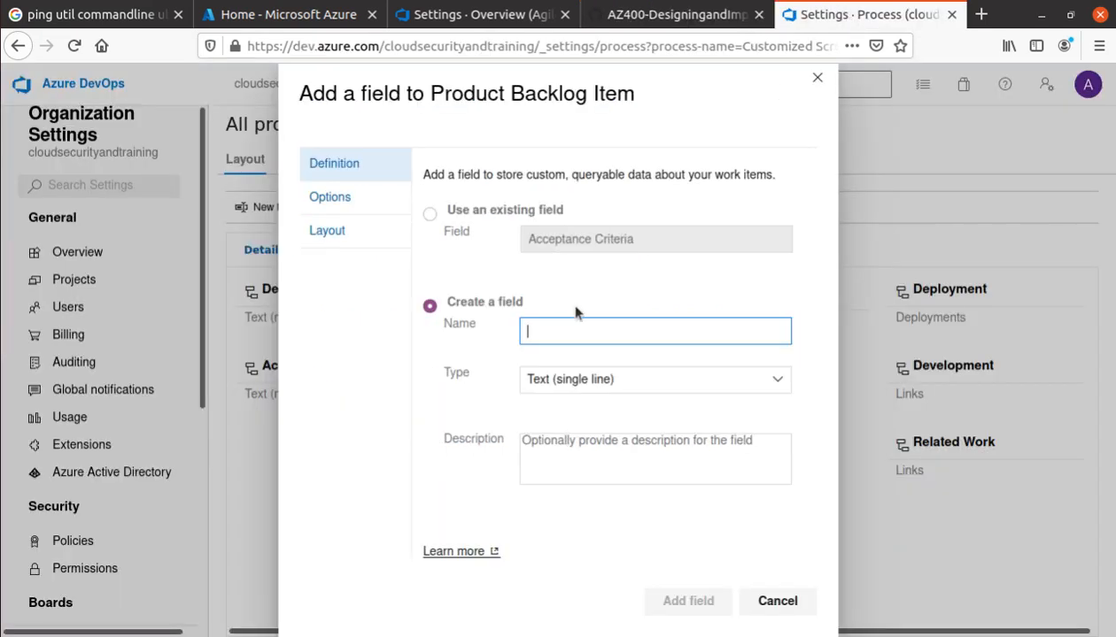
pyautogui.hotkey('ctrl', 'v')
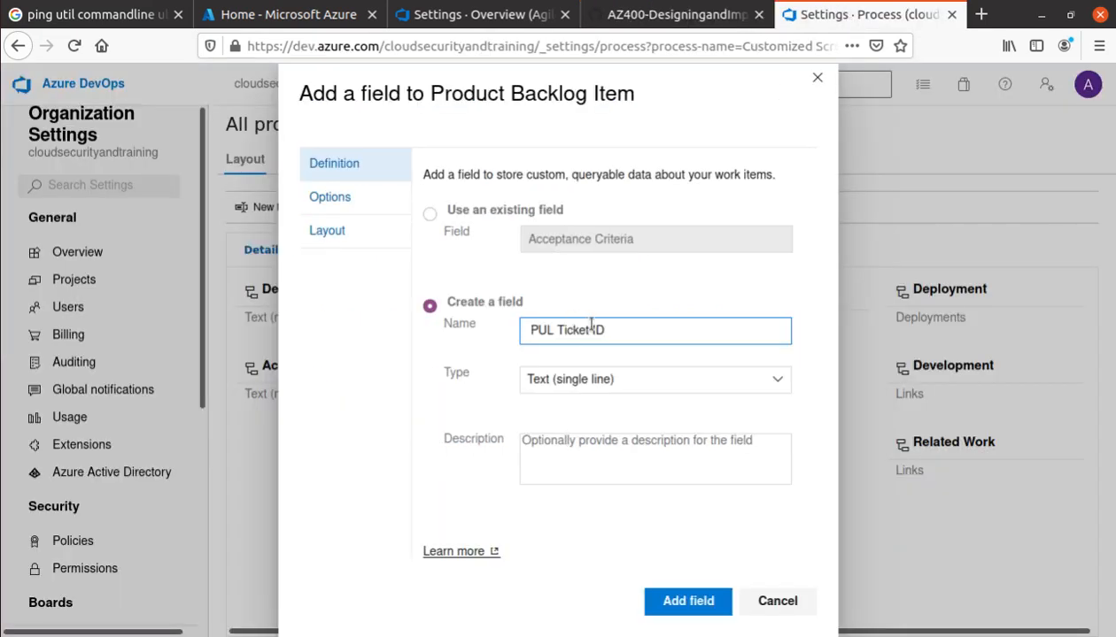
# Read the lab guide's steps 10 and 11 and open the layout settings of the new field
pyautogui.click(683, 15)
pyautogui.scroll(-2, 197, 324)
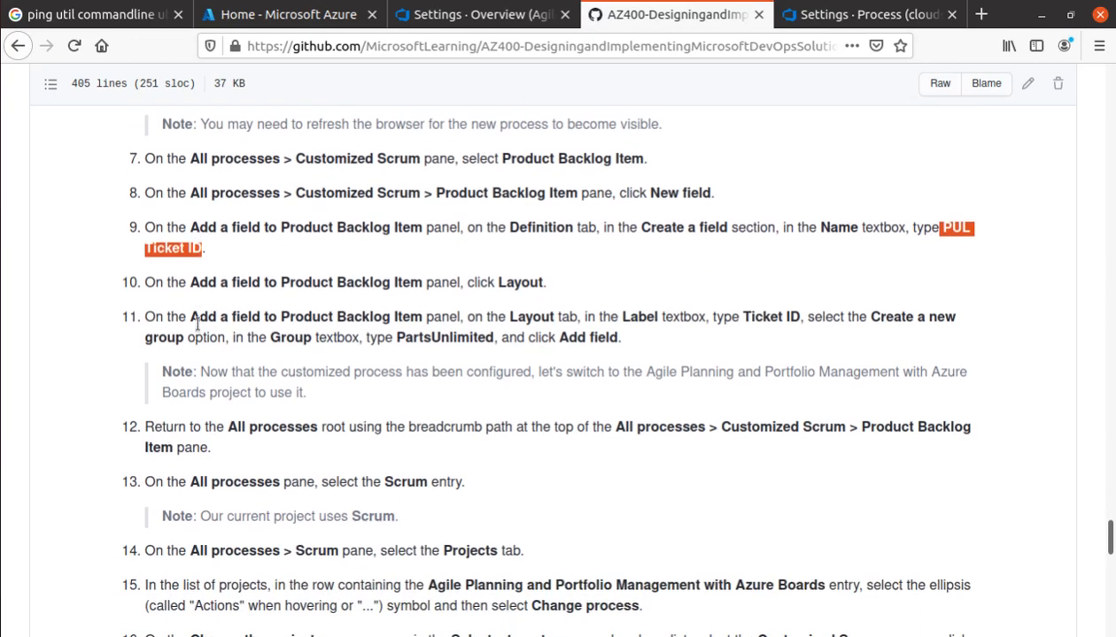
pyautogui.scroll(-2, 195, 321)
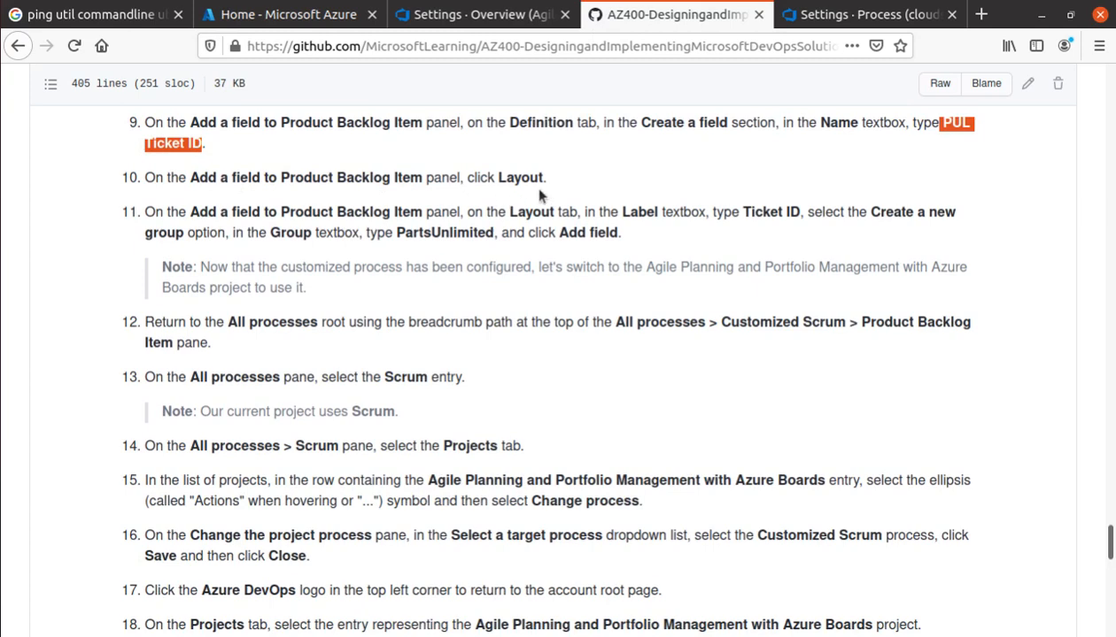
pyautogui.click(837, 18)
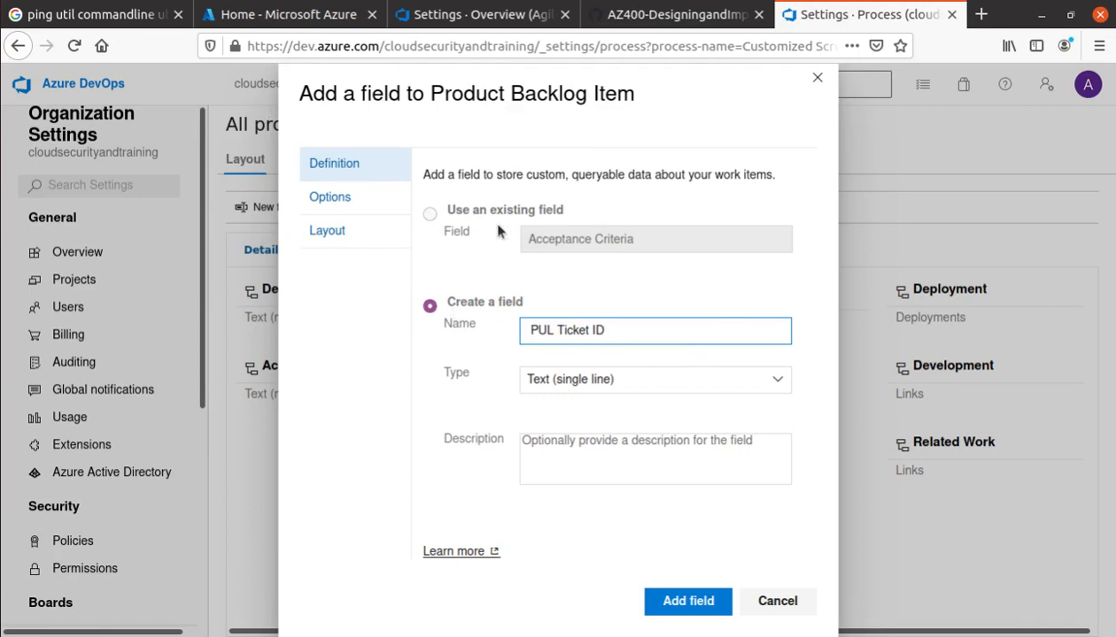
pyautogui.click(322, 231)
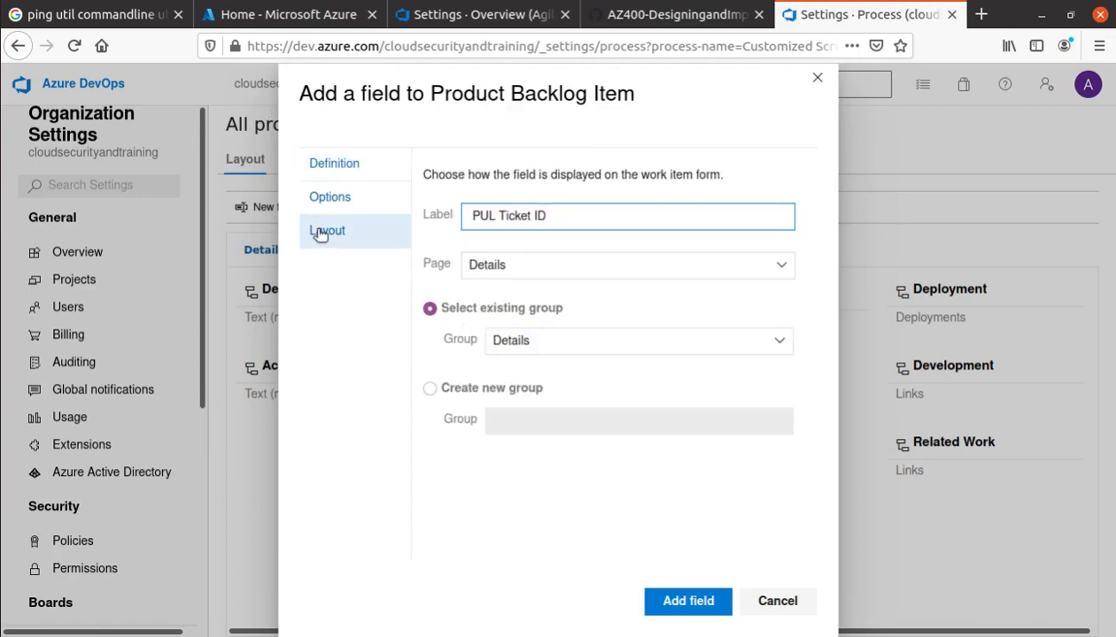
# Replace the new field's layout label with Ticket ID, copied from the lab guide's step 11, and recheck its definition
pyautogui.click(686, 18)
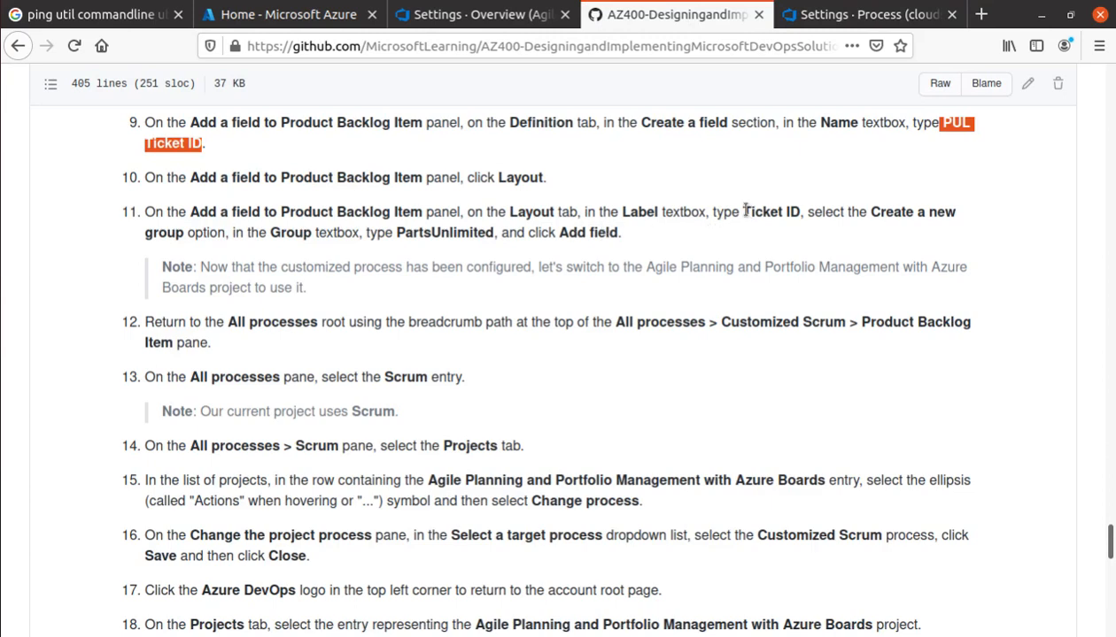
pyautogui.moveTo(746, 210); pyautogui.dragTo(799, 213)
pyautogui.rightClick(788, 215)
pyautogui.click(819, 227)
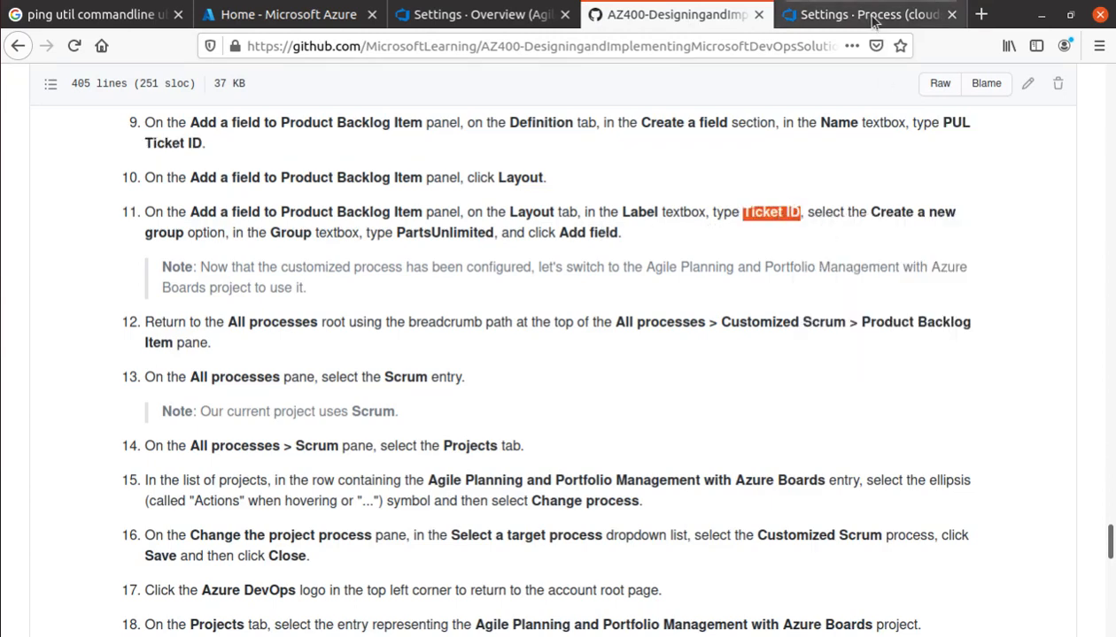
pyautogui.click(872, 21)
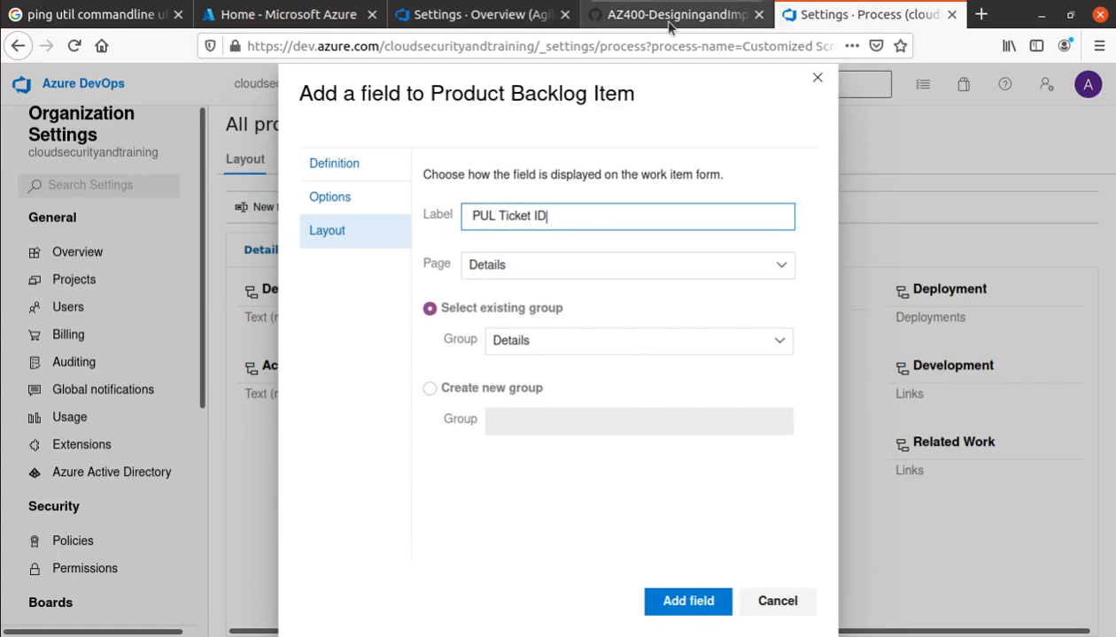
pyautogui.click(482, 15)
pyautogui.click(678, 15)
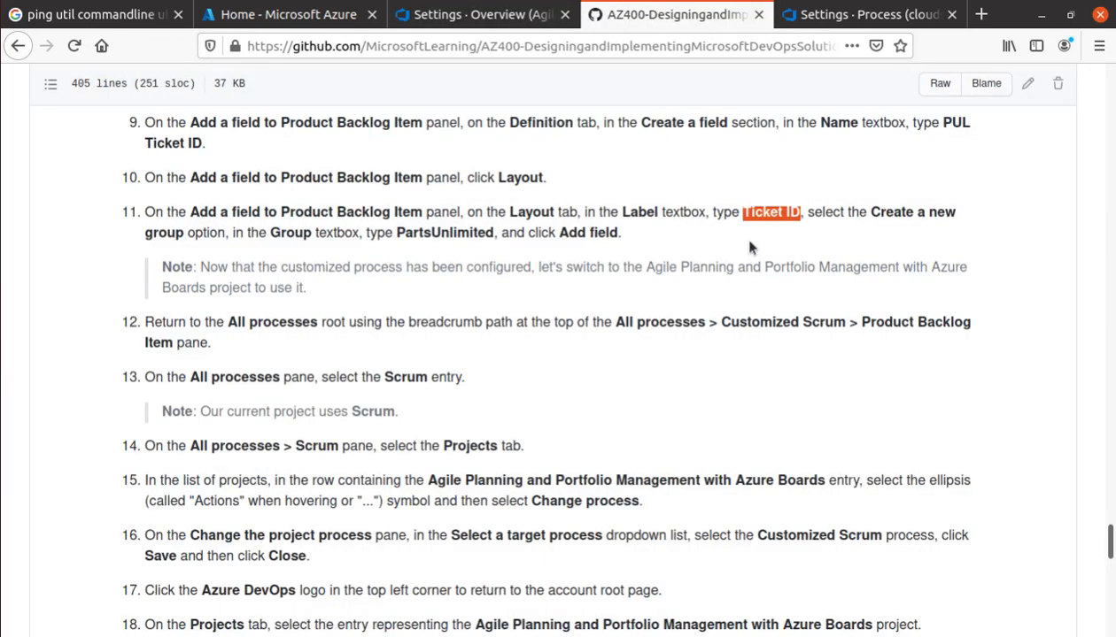
pyautogui.click(847, 19)
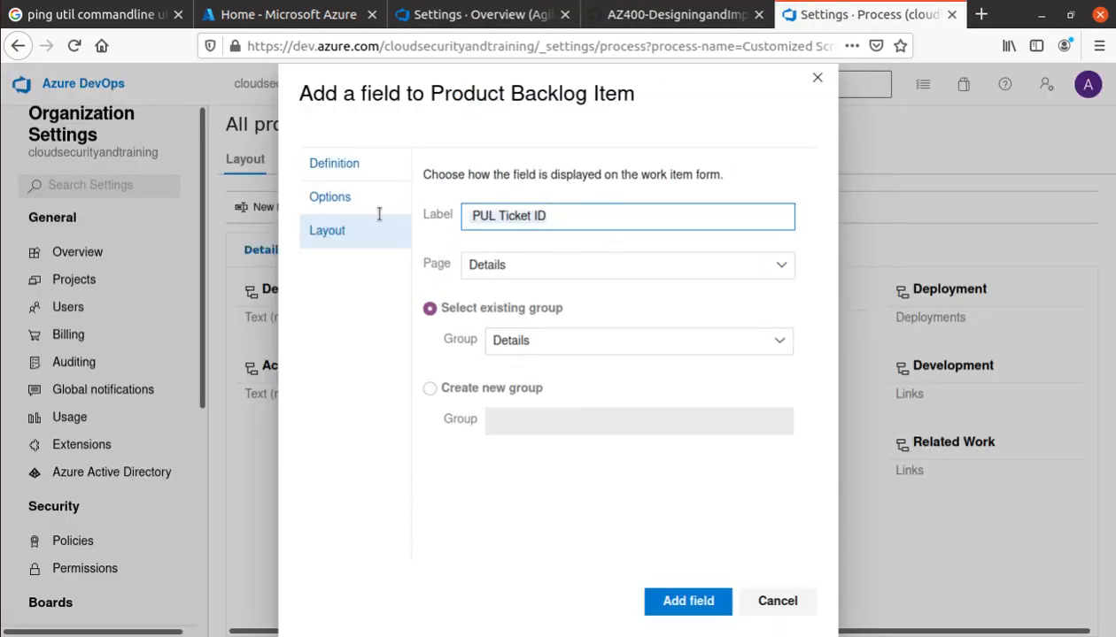
pyautogui.moveTo(379, 214); pyautogui.dragTo(374, 217)
pyautogui.hotkey('ctrl', 'v')
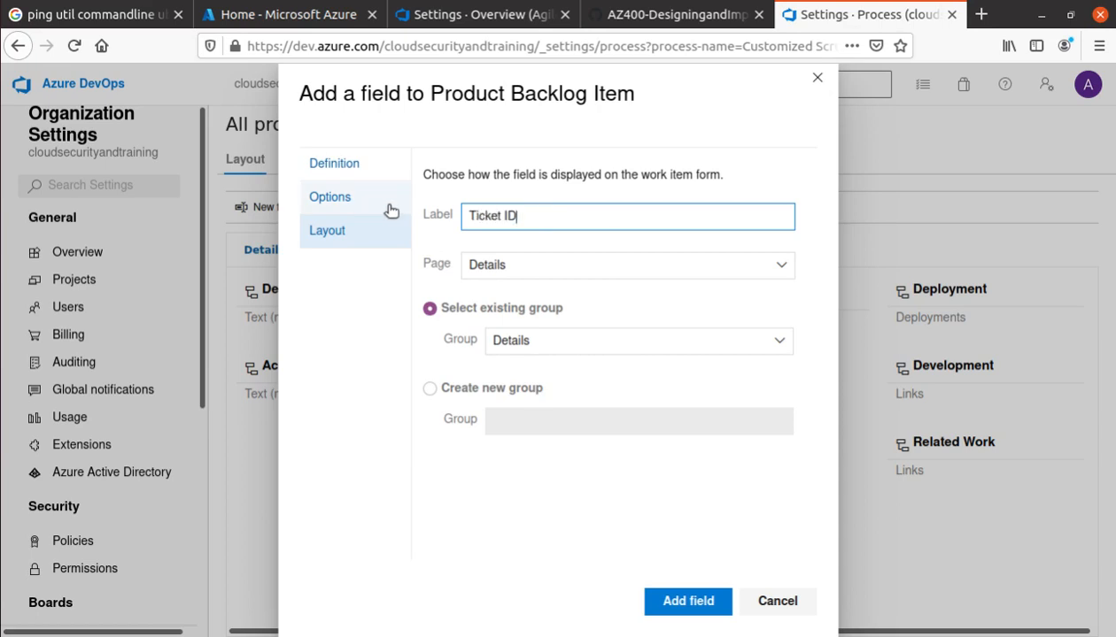
pyautogui.click(363, 172)
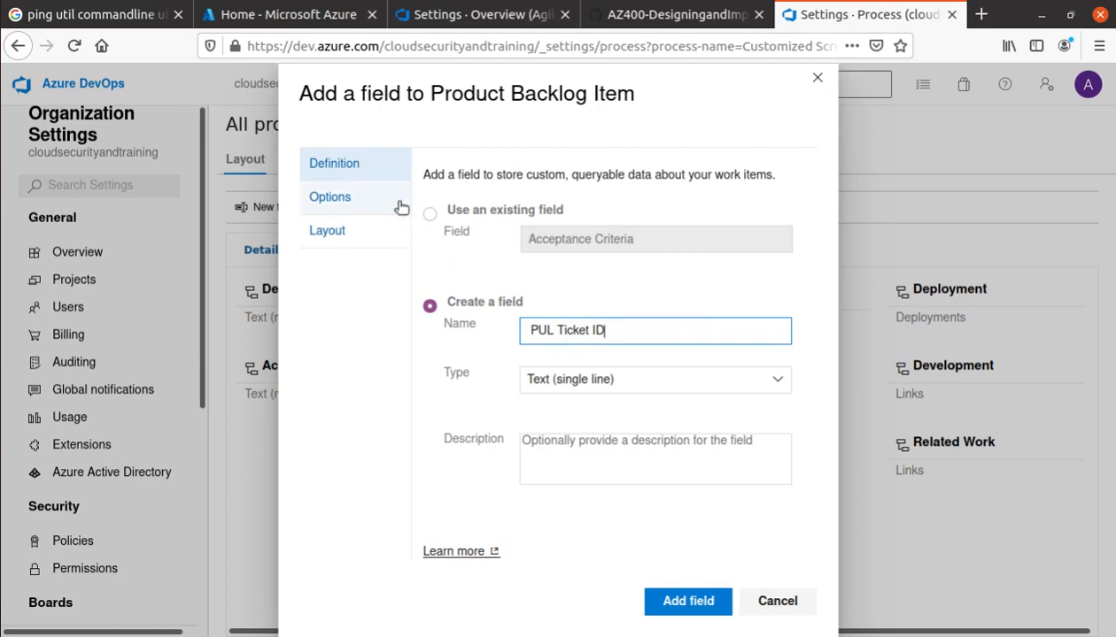
pyautogui.click(354, 236)
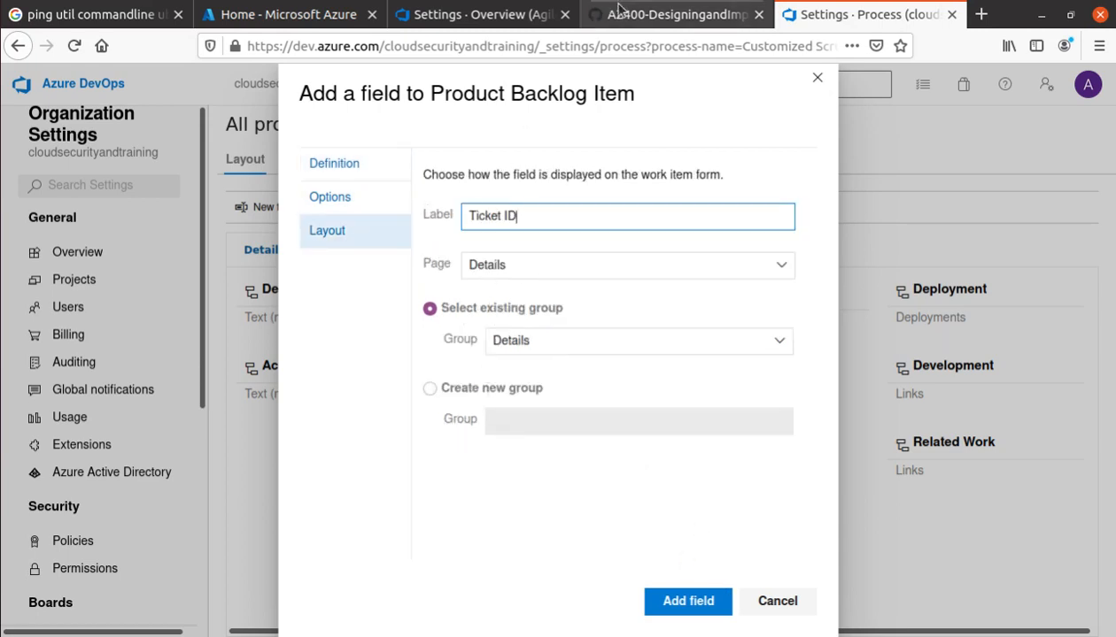
# Assign the field to a new group named PartsUnlimited, copying the group name from the lab guide's step 11
pyautogui.click(658, 13)
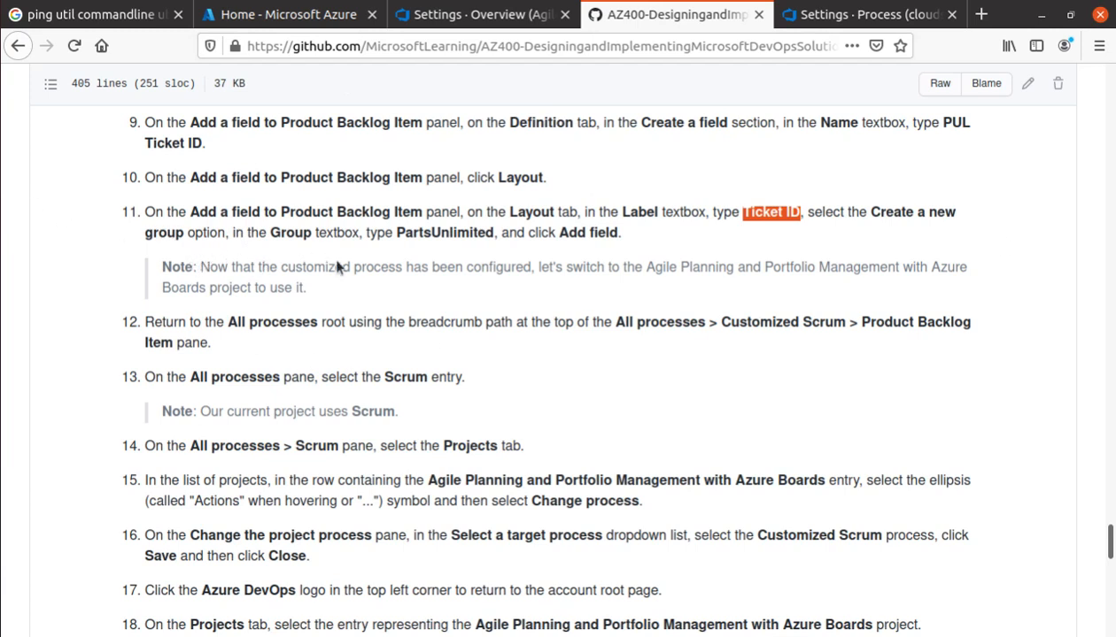
pyautogui.moveTo(395, 232); pyautogui.dragTo(493, 233)
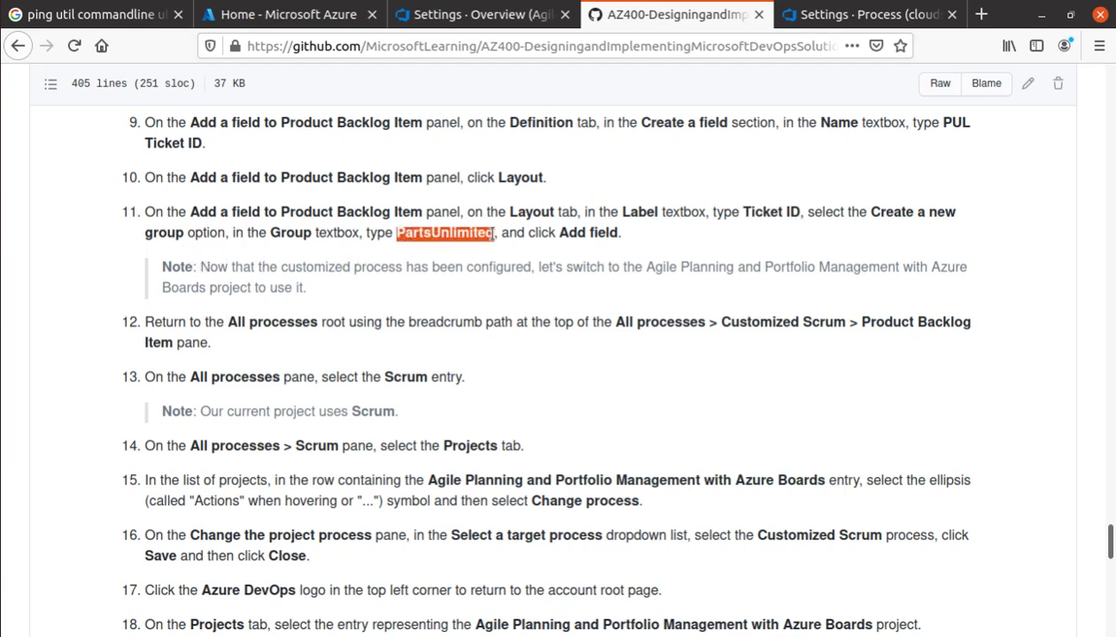
pyautogui.rightClick(489, 232)
pyautogui.click(509, 249)
pyautogui.click(837, 15)
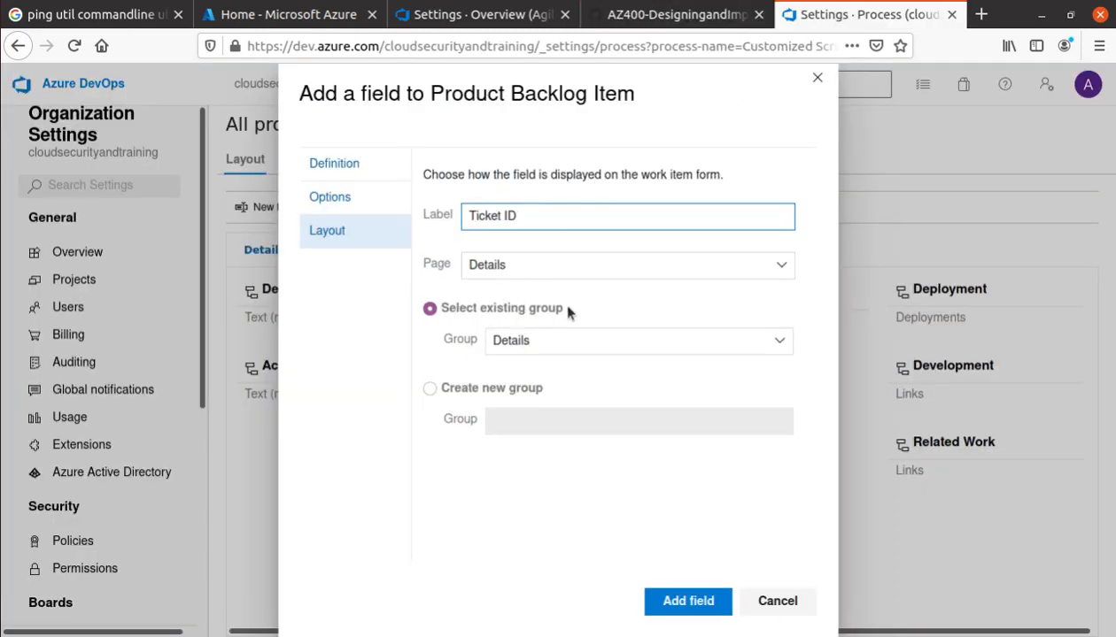
pyautogui.click(625, 352)
pyautogui.click(626, 352)
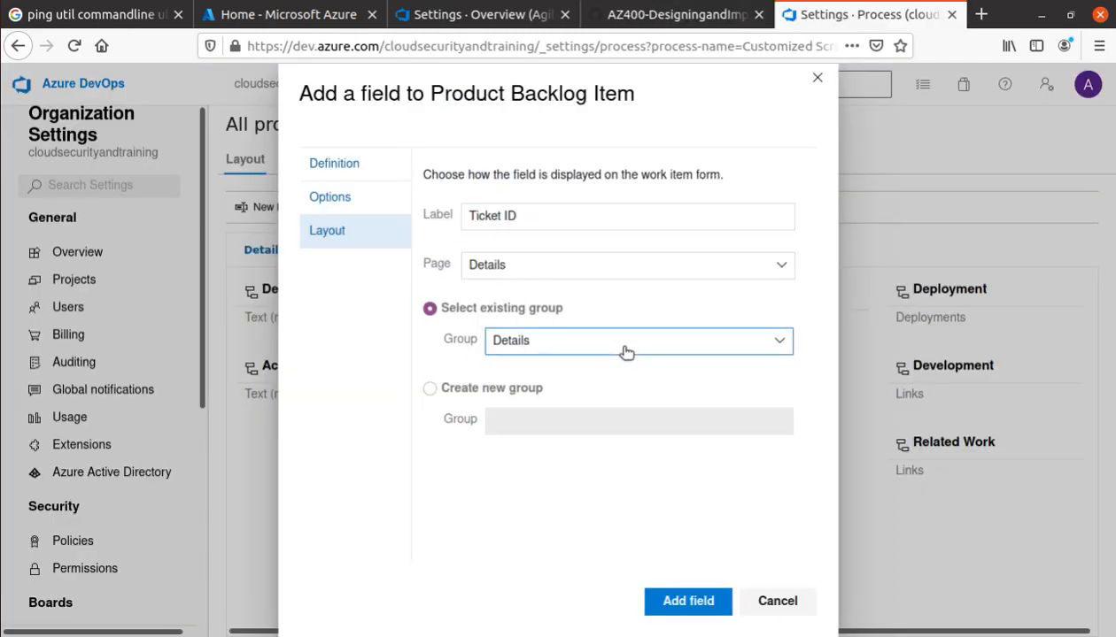
pyautogui.click(429, 389)
pyautogui.click(538, 425)
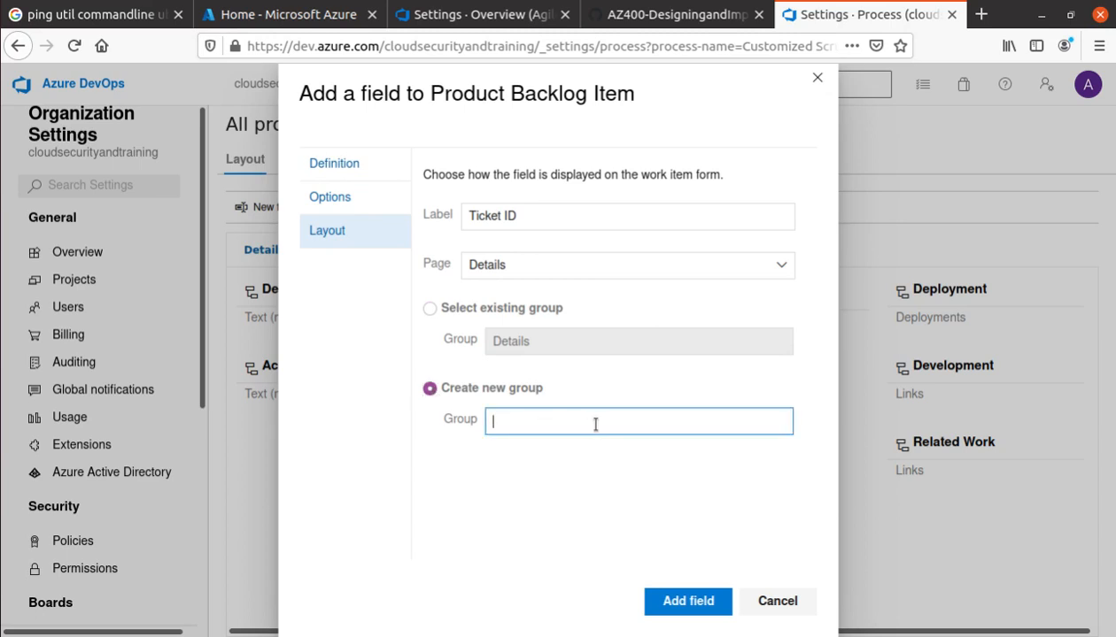
pyautogui.hotkey('ctrl', 'v')
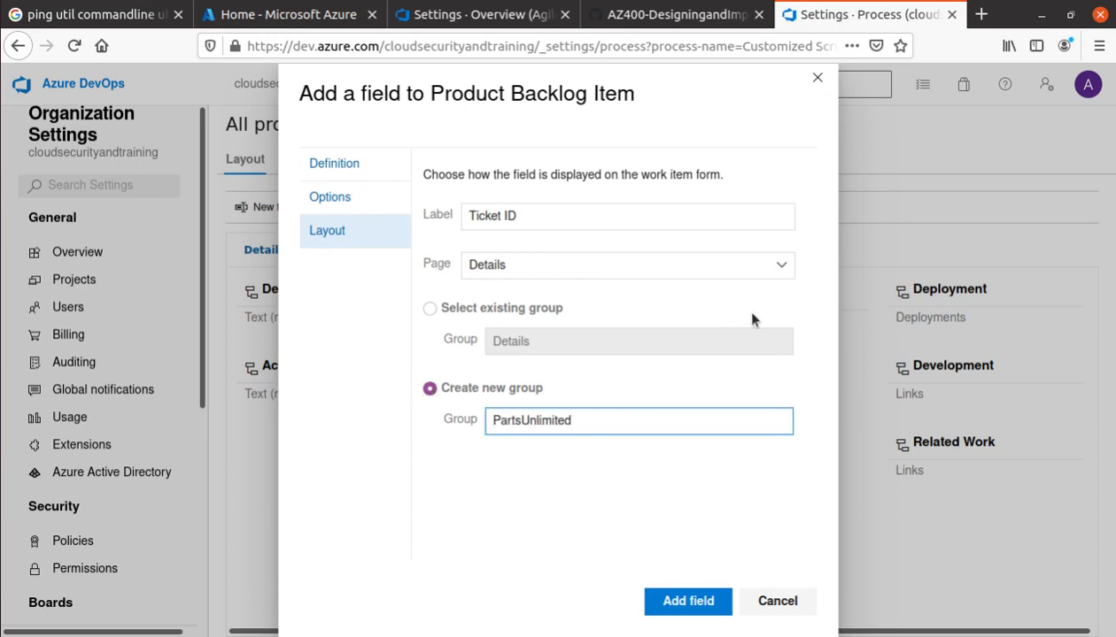
# Review the field's definition and layout against the lab guide's step 11 and add the field to Product Backlog Item
pyautogui.click(345, 168)
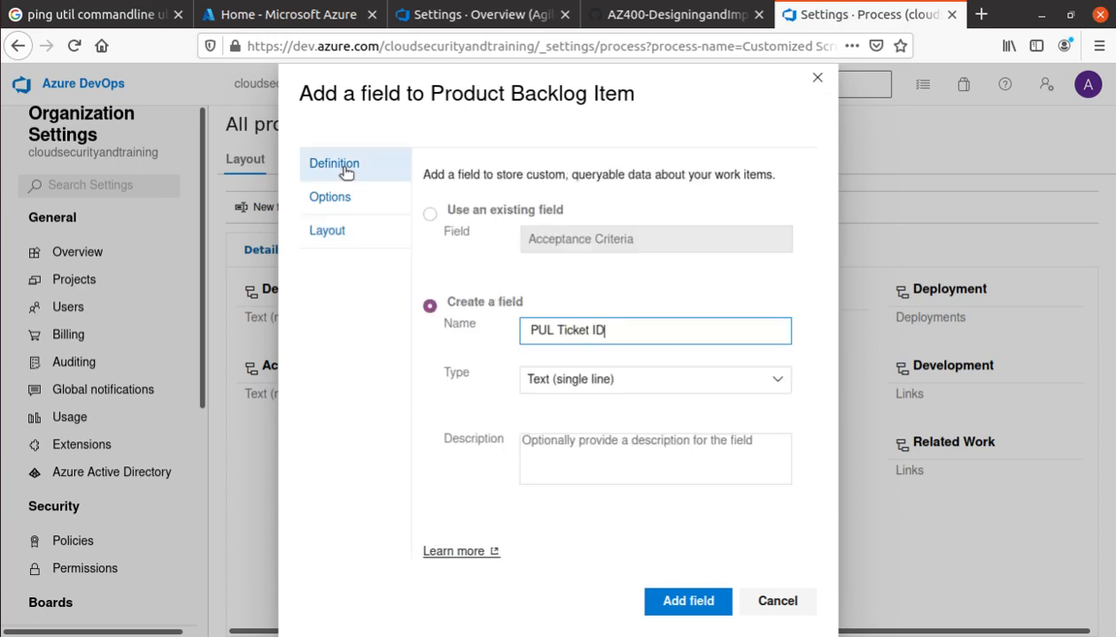
pyautogui.click(329, 232)
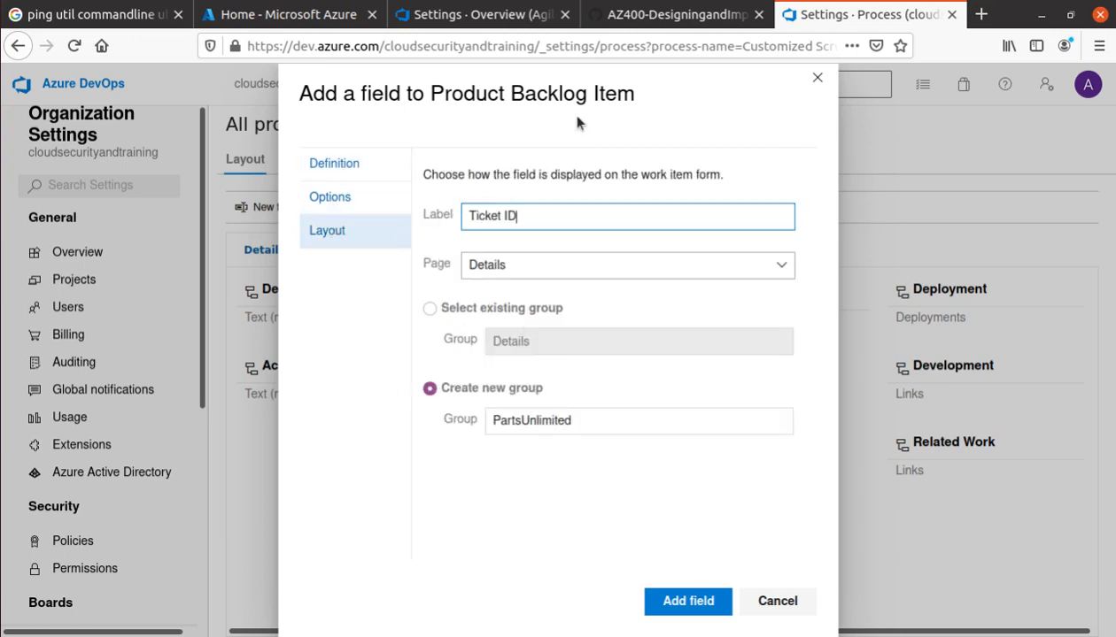
pyautogui.click(644, 21)
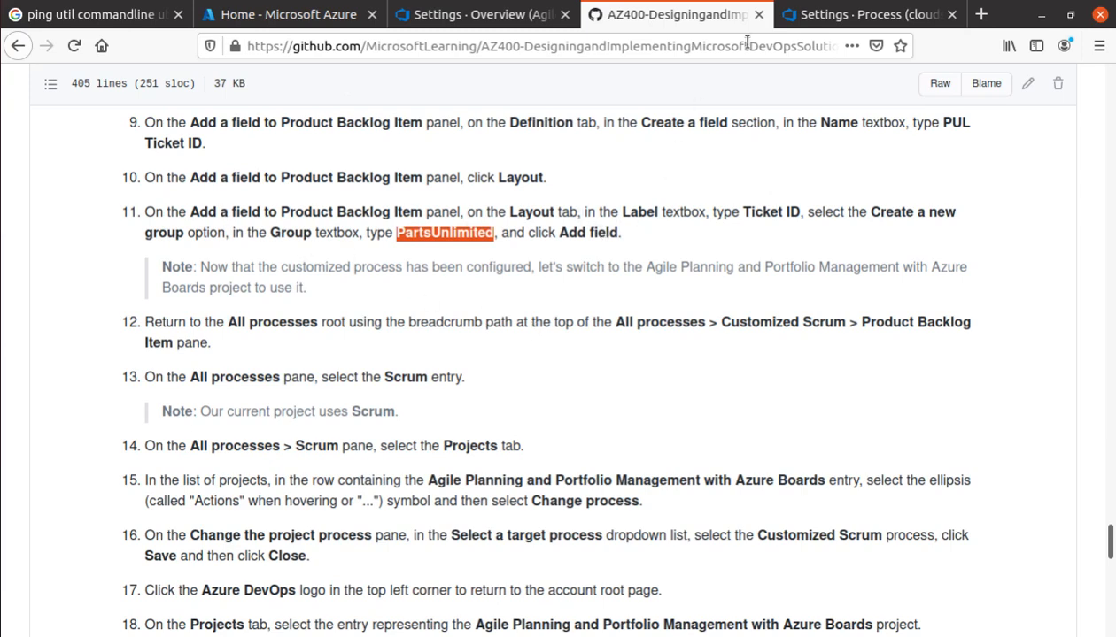
pyautogui.click(872, 16)
pyautogui.click(696, 606)
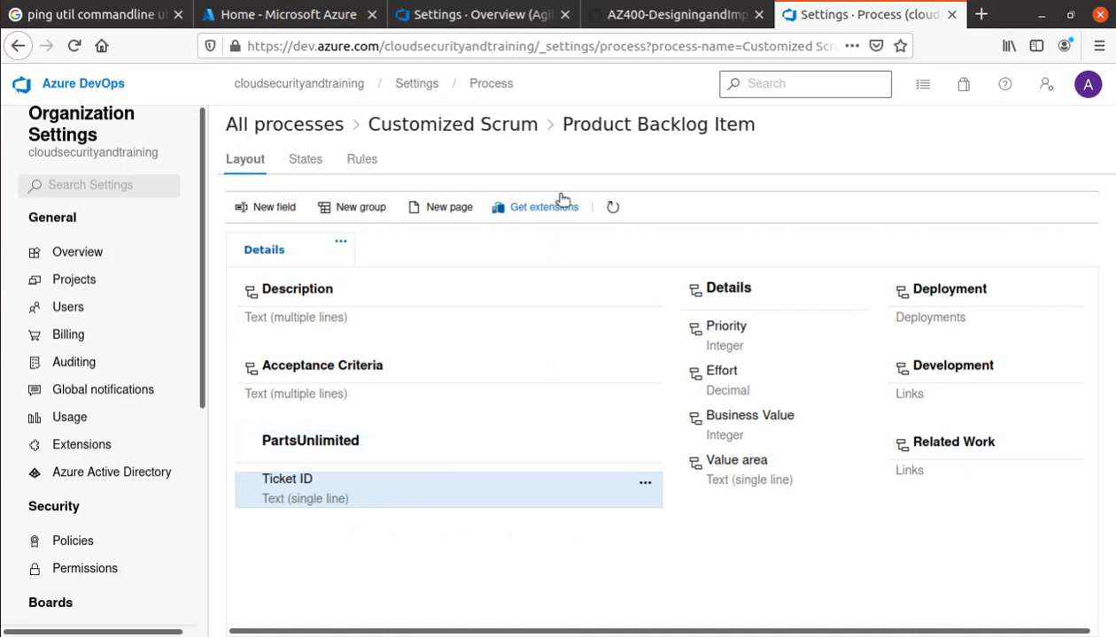
# Following the lab guide's steps 12 and 13, return to All processes and open the Scrum process
pyautogui.click(668, 19)
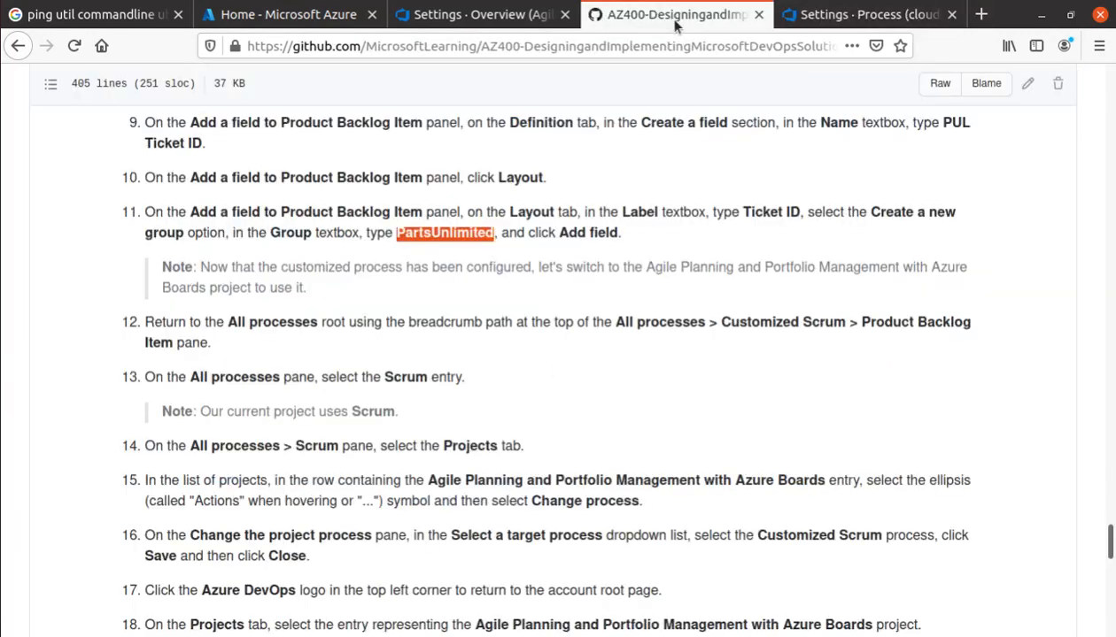
pyautogui.scroll(-3, 135, 372)
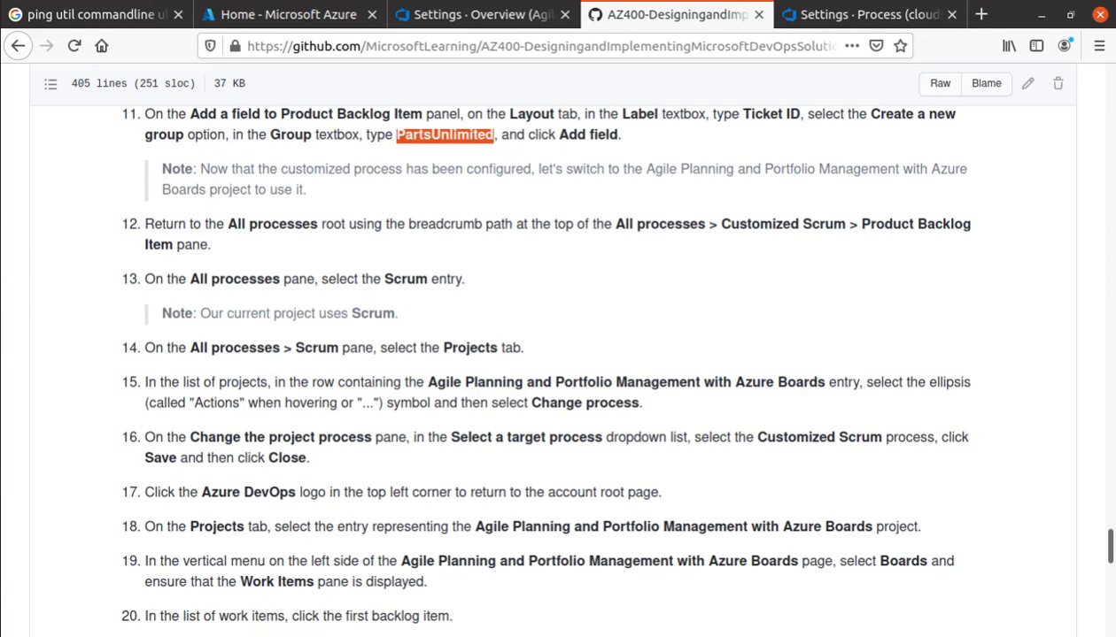
pyautogui.click(820, 18)
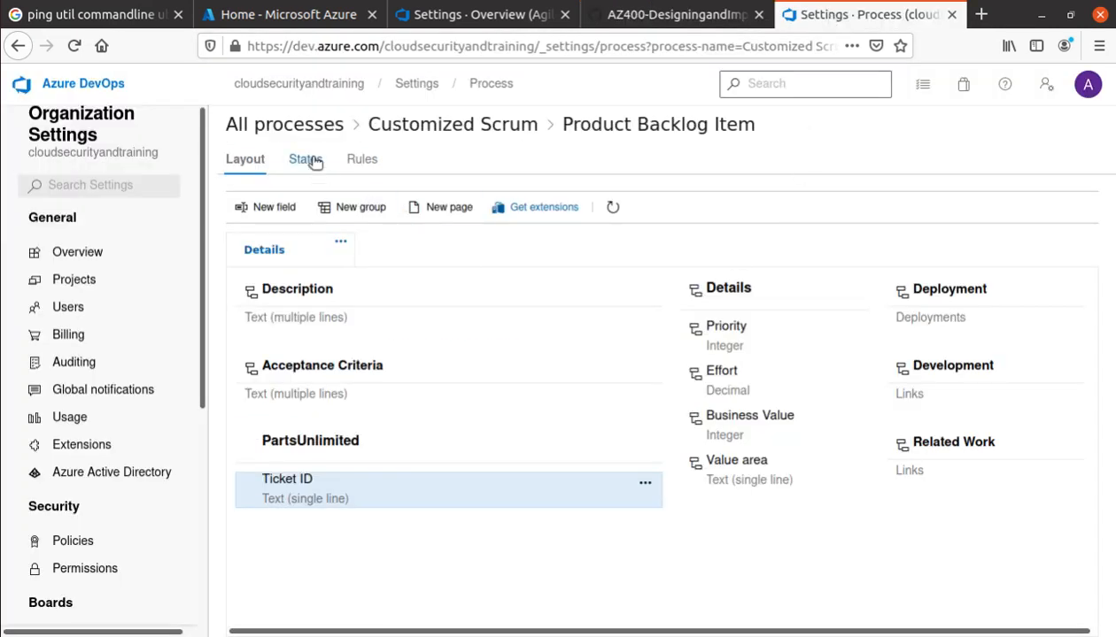
pyautogui.click(314, 126)
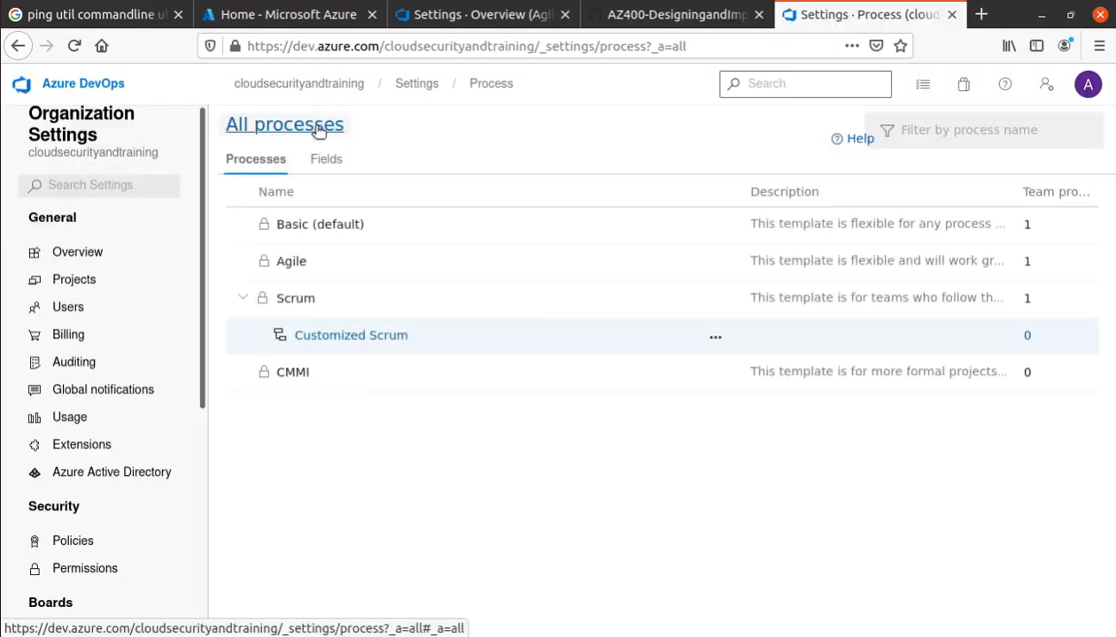
pyautogui.click(297, 301)
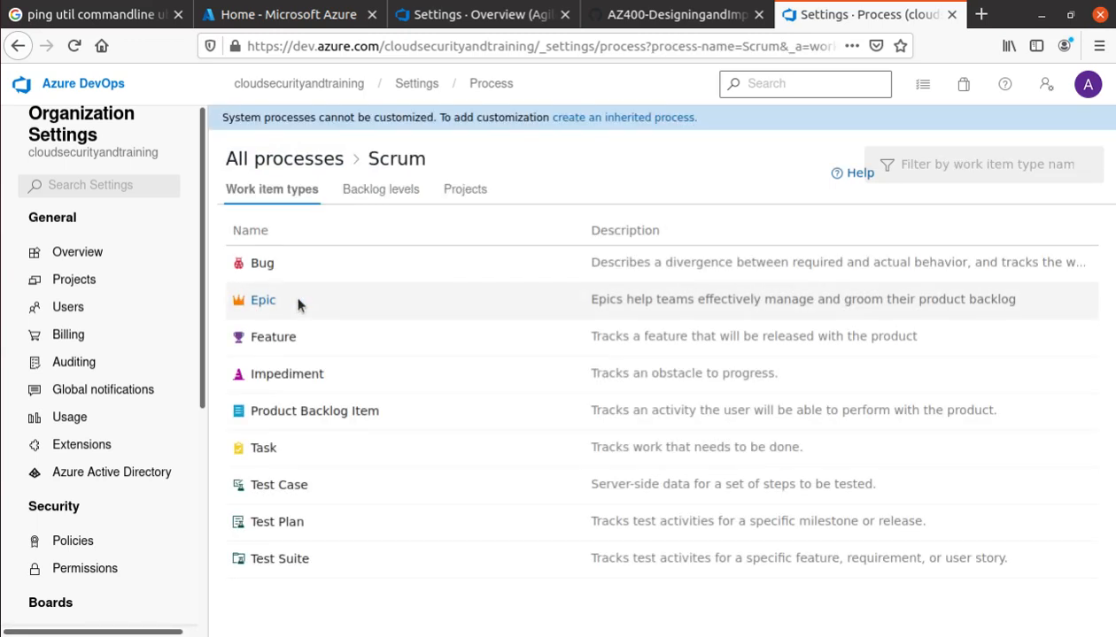
# Following the lab guide's step 14, list the projects that use the Scrum process
pyautogui.click(668, 18)
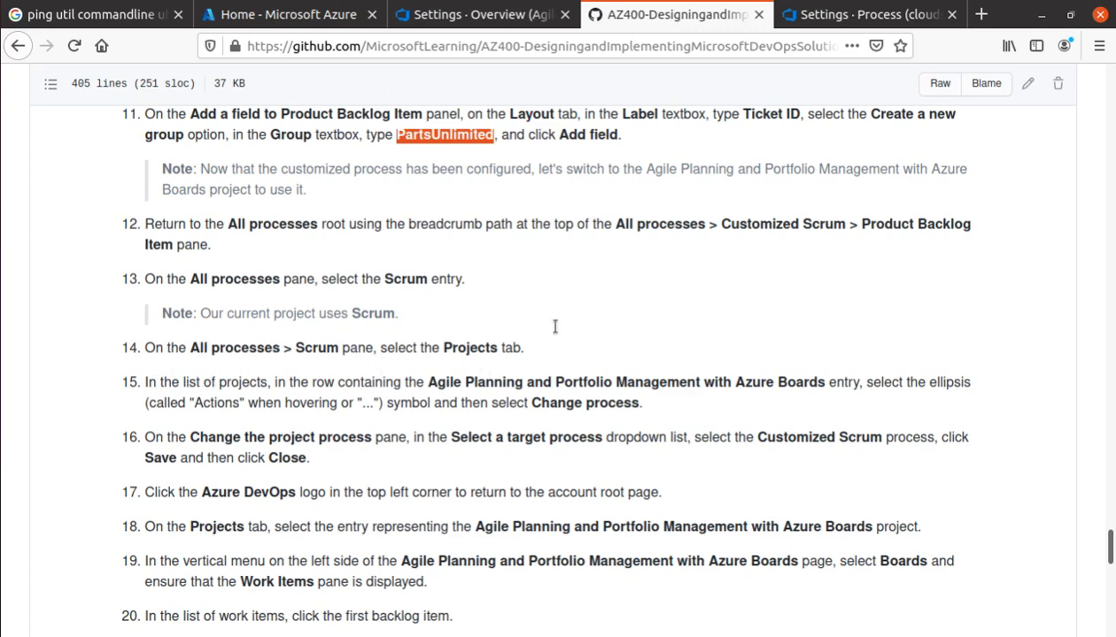
pyautogui.click(811, 15)
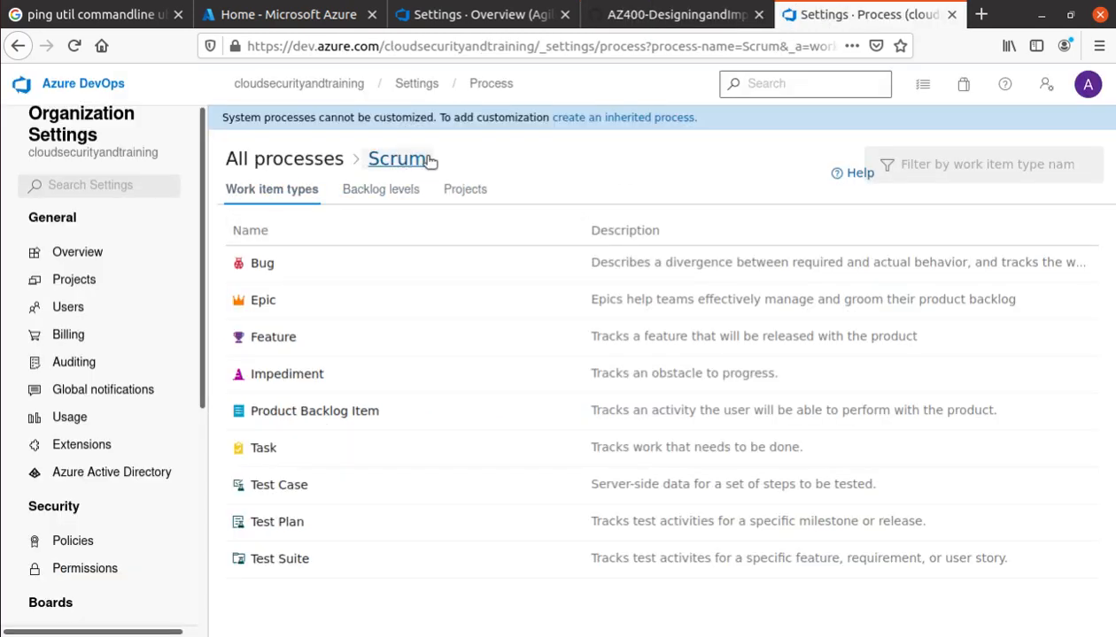
pyautogui.click(477, 190)
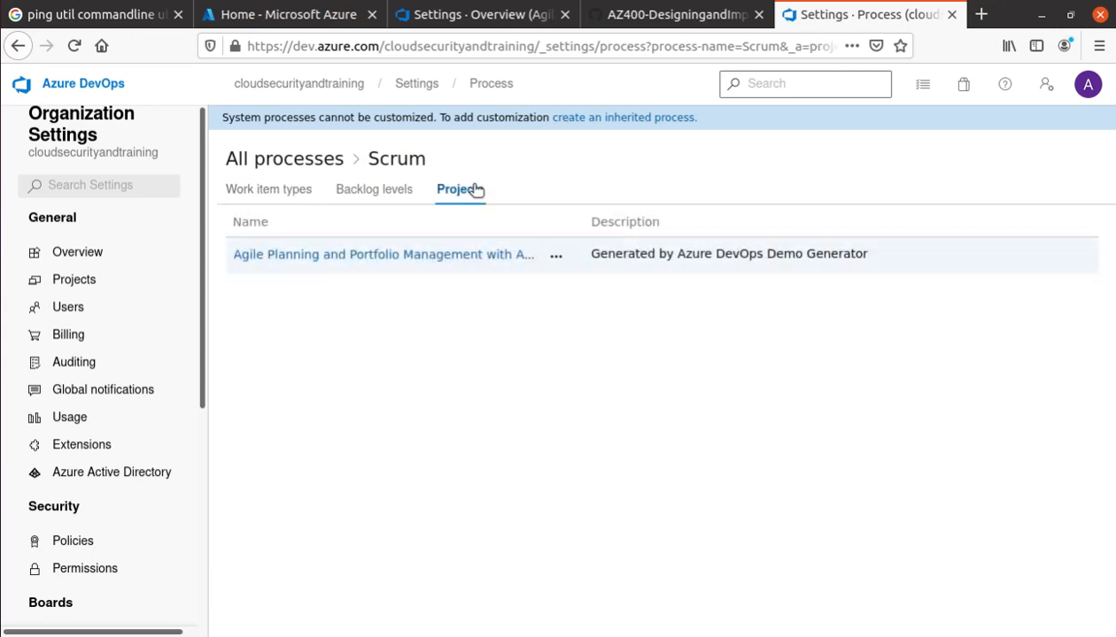
# Following the lab guide's steps 15 and 16, change the Agile Planning and Portfolio Management with Azure Boards project's process to Customized Scrum
pyautogui.click(631, 18)
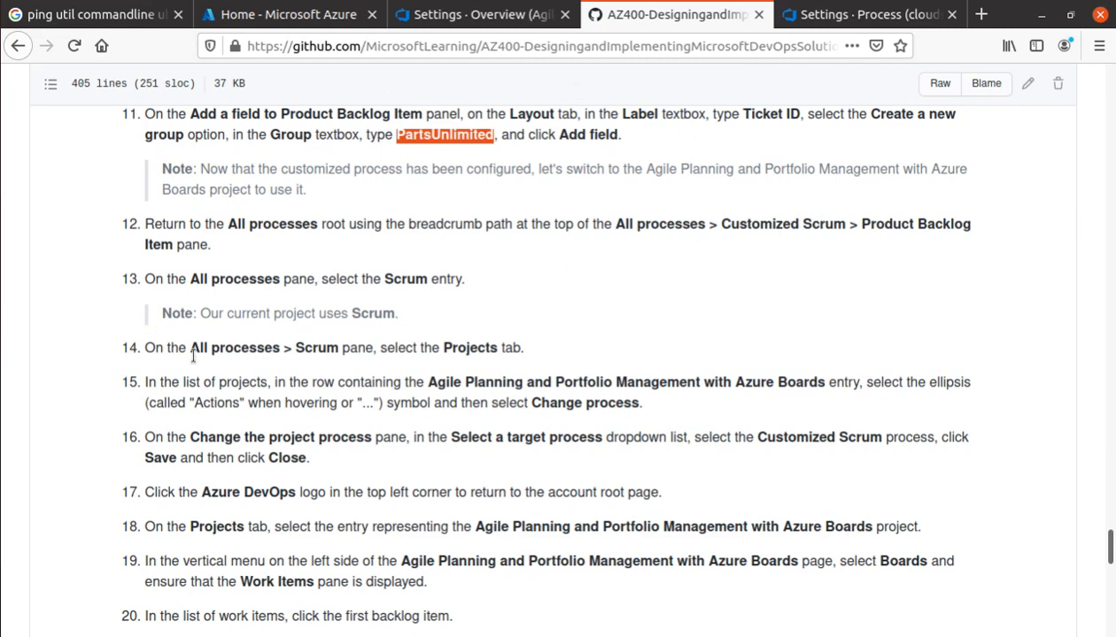
pyautogui.scroll(-3, 481, 347)
pyautogui.scroll(-1, 482, 350)
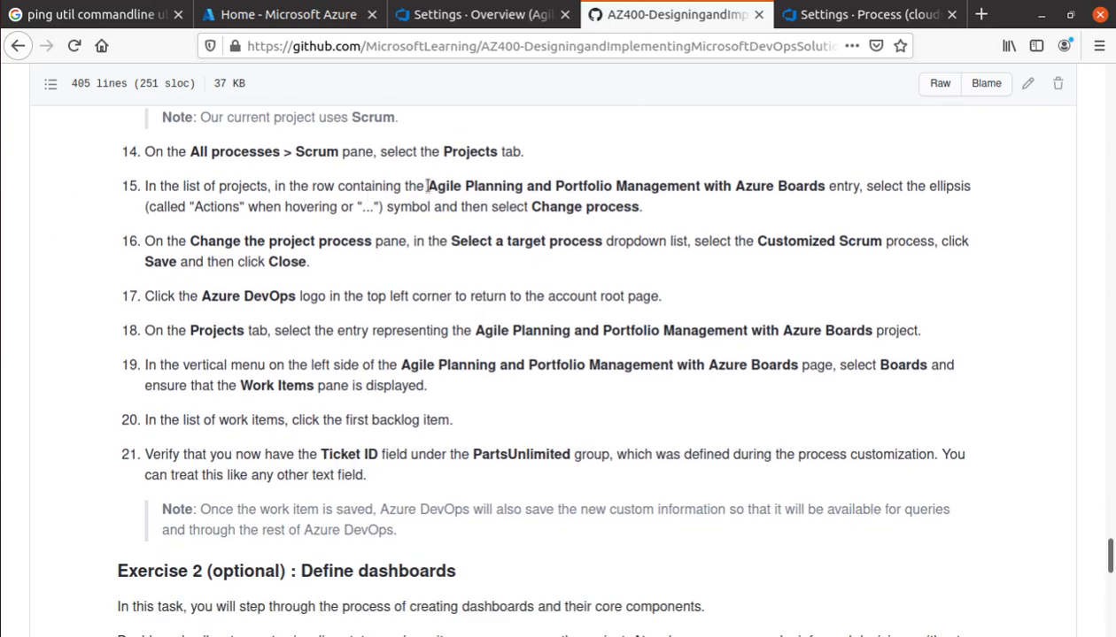
pyautogui.moveTo(426, 184); pyautogui.dragTo(823, 182)
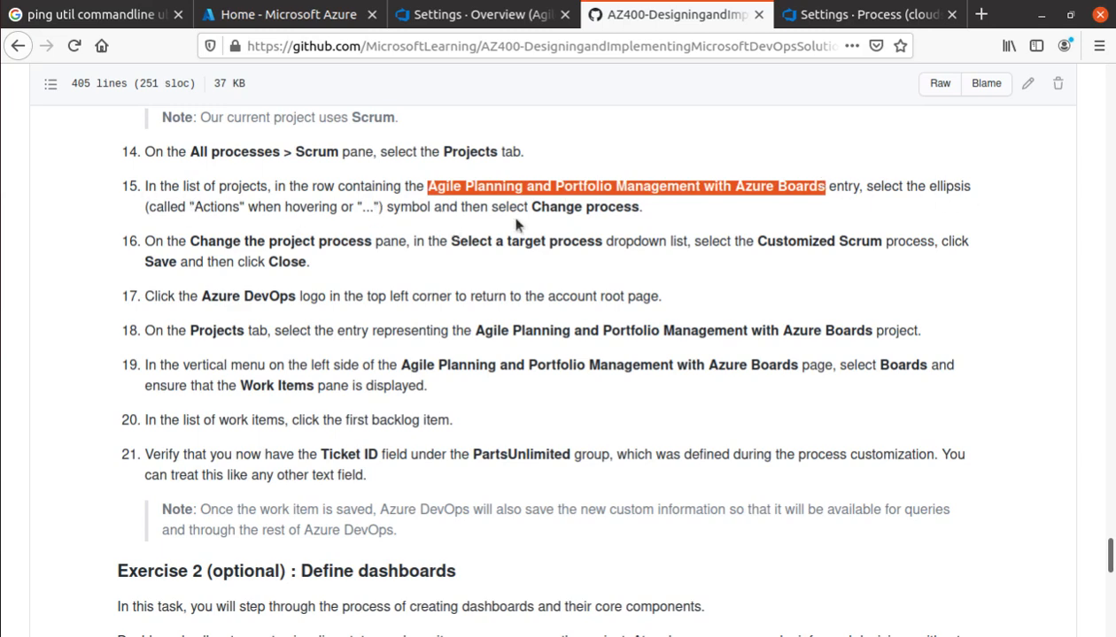
pyautogui.click(866, 16)
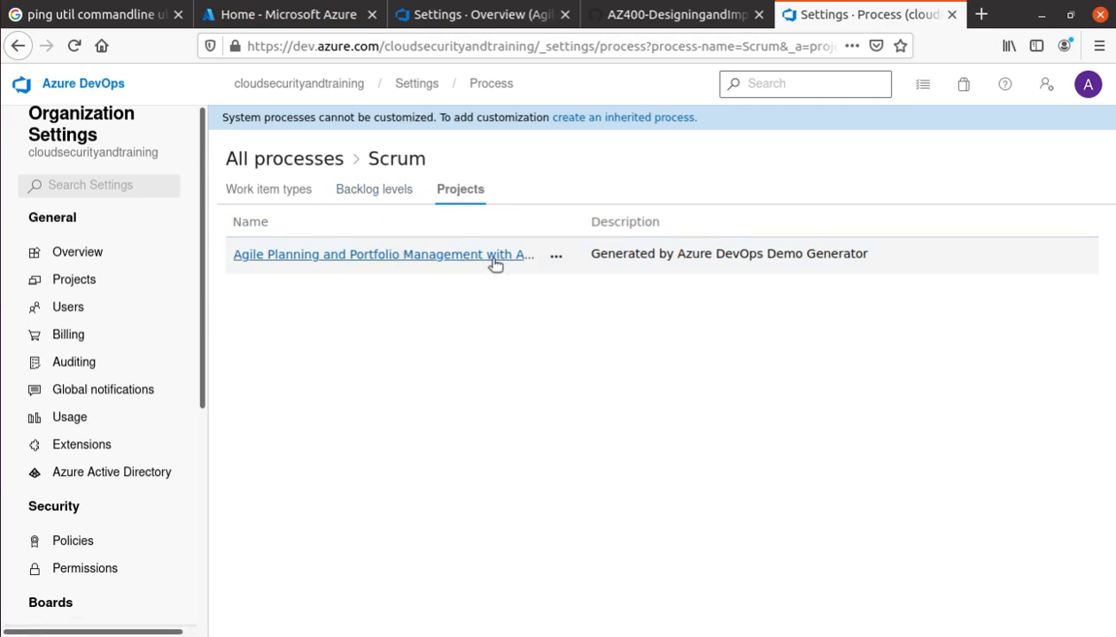
pyautogui.click(556, 256)
pyautogui.click(603, 287)
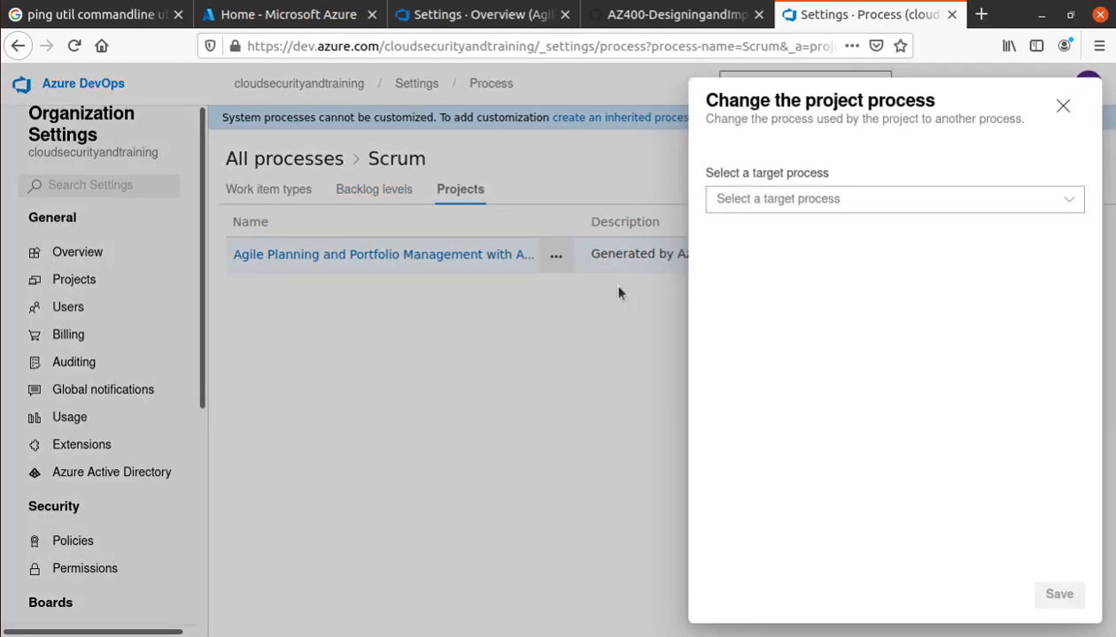
pyautogui.click(855, 200)
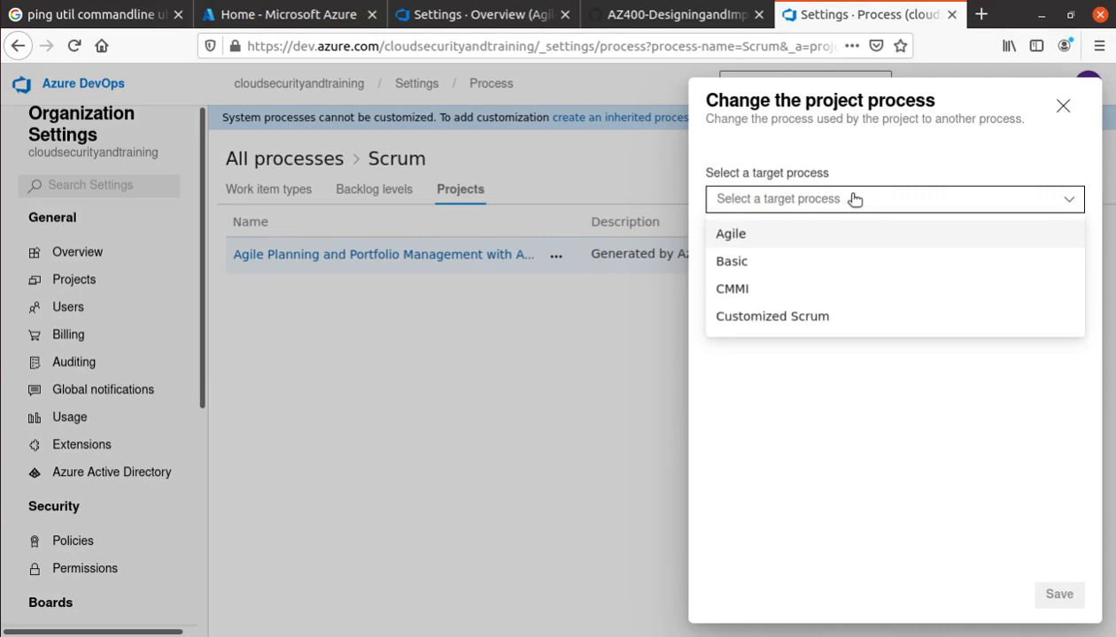
pyautogui.click(803, 320)
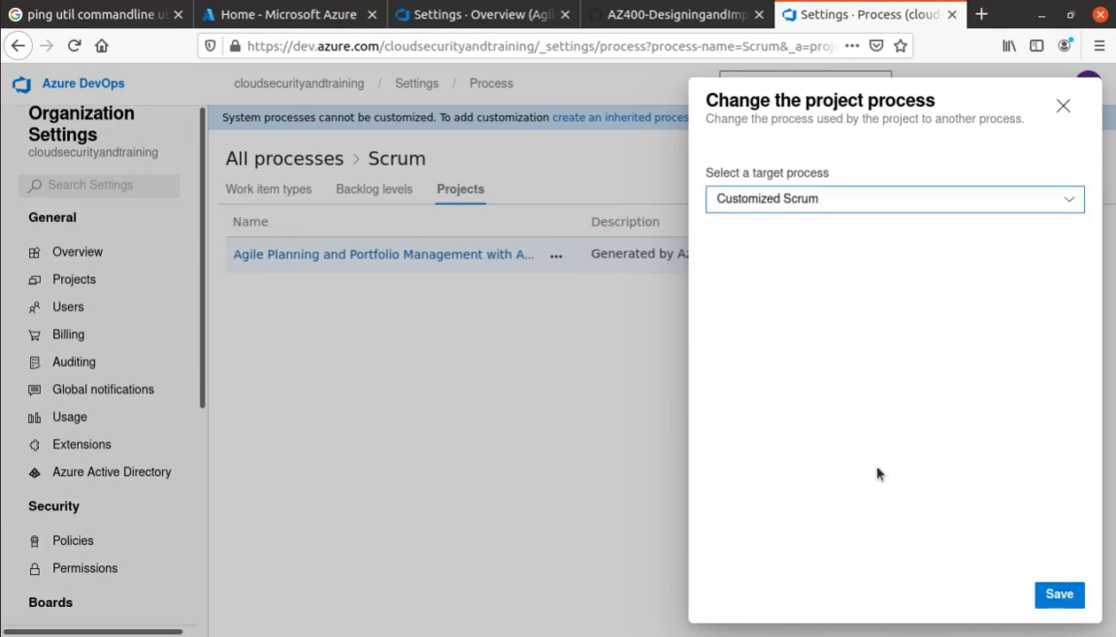
pyautogui.click(1069, 597)
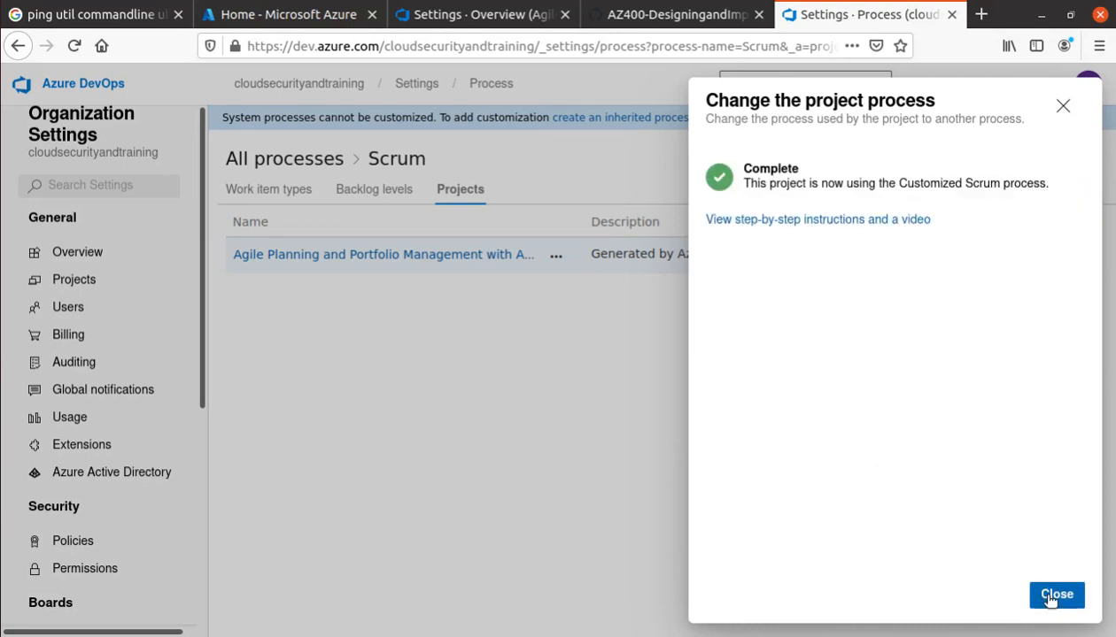
pyautogui.click(1052, 593)
# Review the lab guide's steps 16 and 17 and return to the Azure DevOps account root page
pyautogui.click(682, 18)
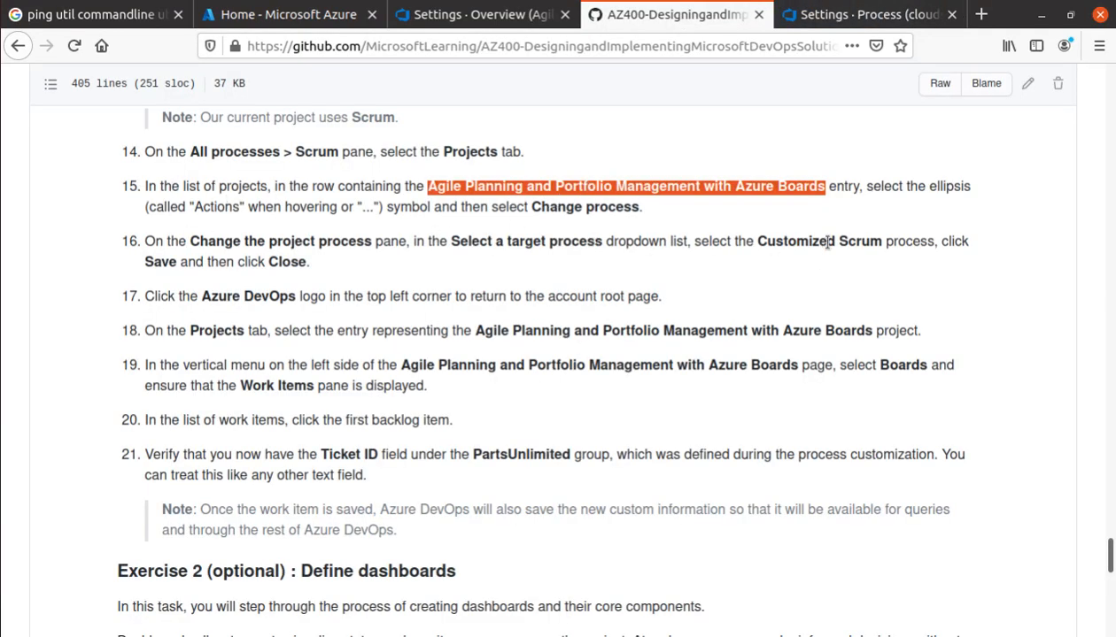
pyautogui.click(264, 257)
pyautogui.scroll(-3, 270, 257)
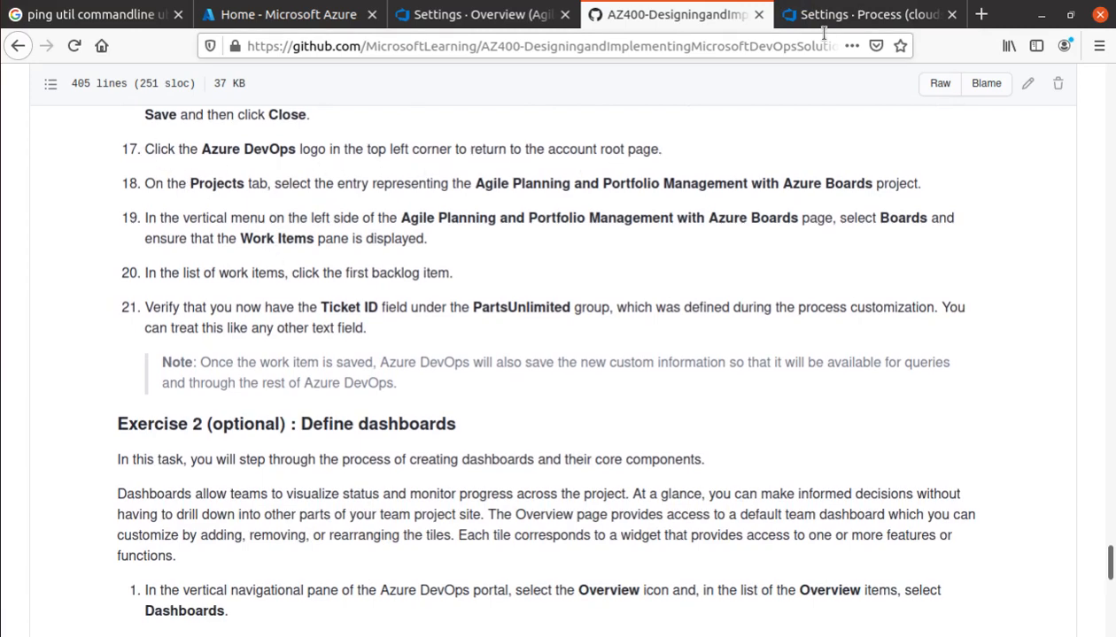
pyautogui.hotkey('ctrl', 'Tab')
pyautogui.click(80, 82)
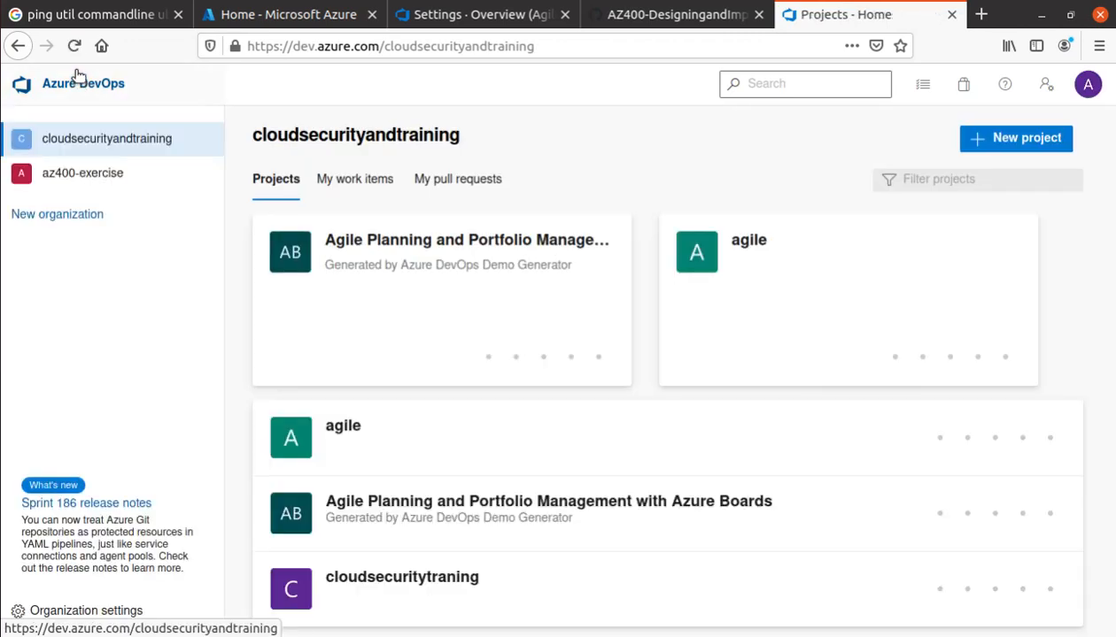
# Following the lab guide's steps 18 and 19, open the Agile Planning and Portfolio Management with Azure Boards project and display its work items
pyautogui.click(668, 15)
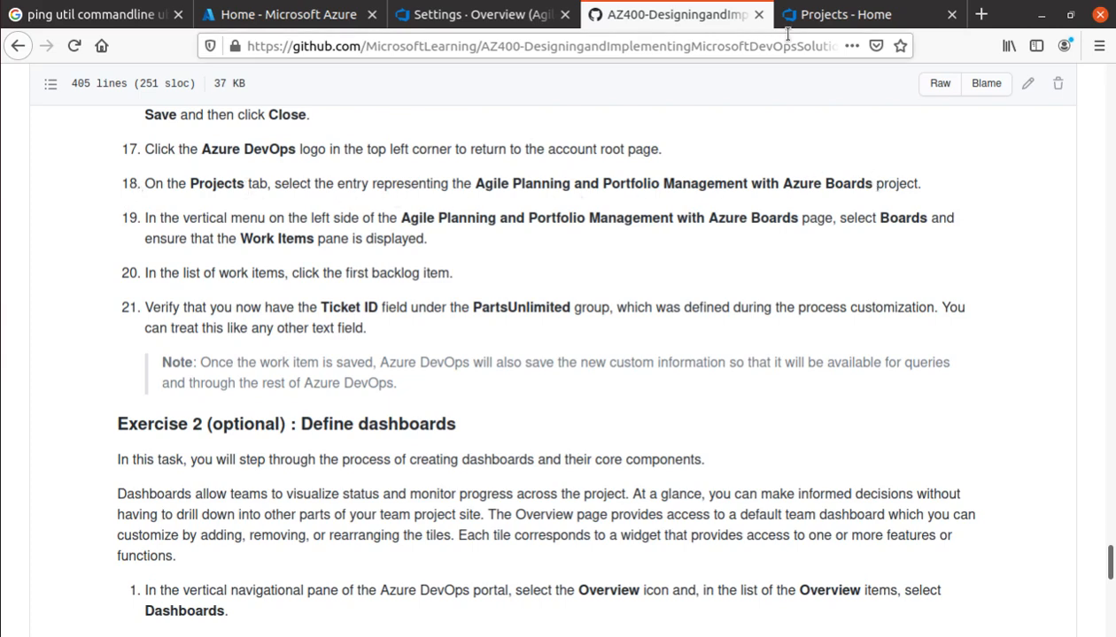
pyautogui.click(832, 14)
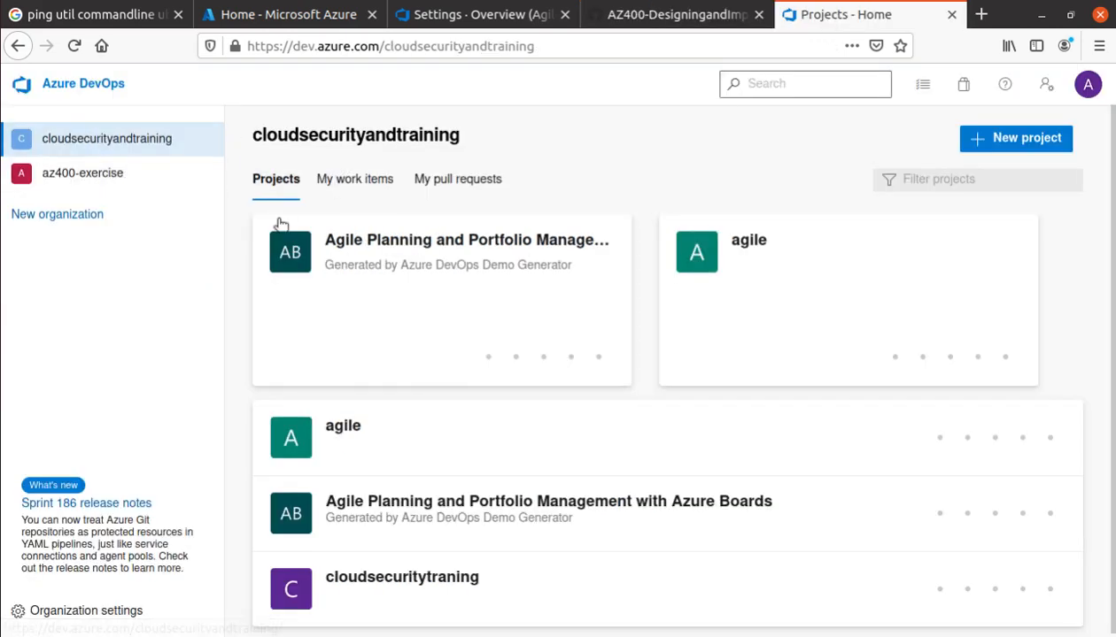
pyautogui.click(467, 244)
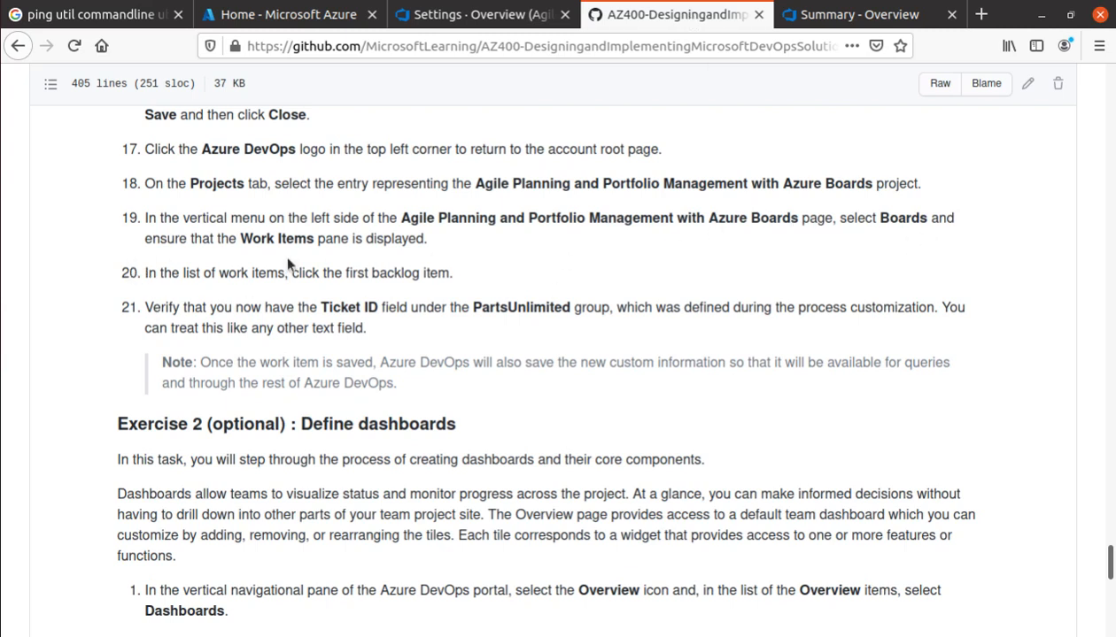
pyautogui.click(912, 13)
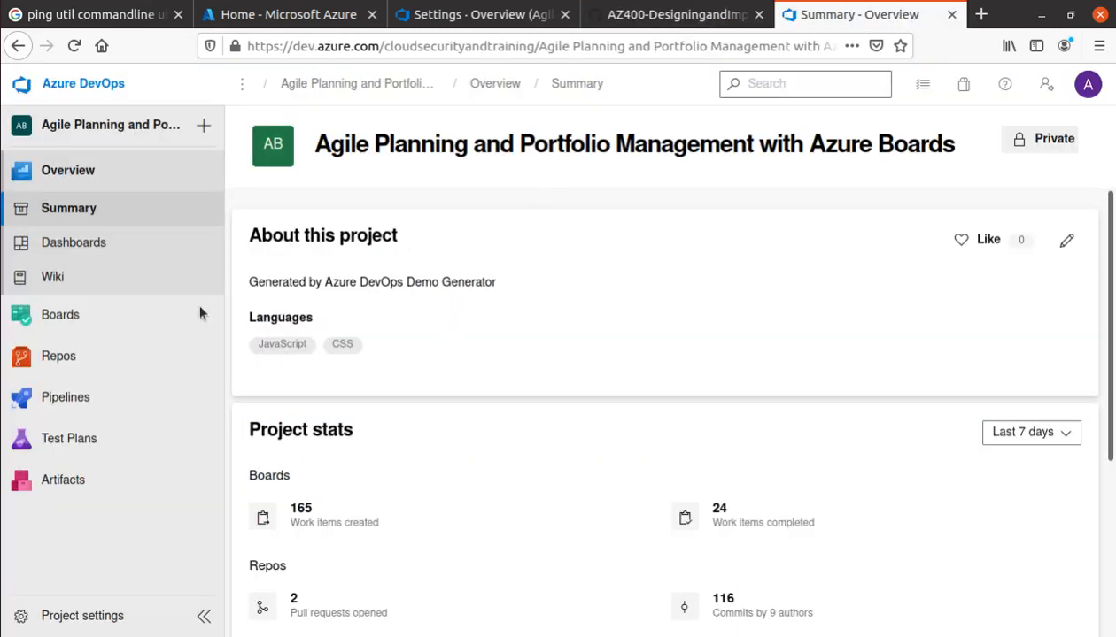
pyautogui.click(78, 319)
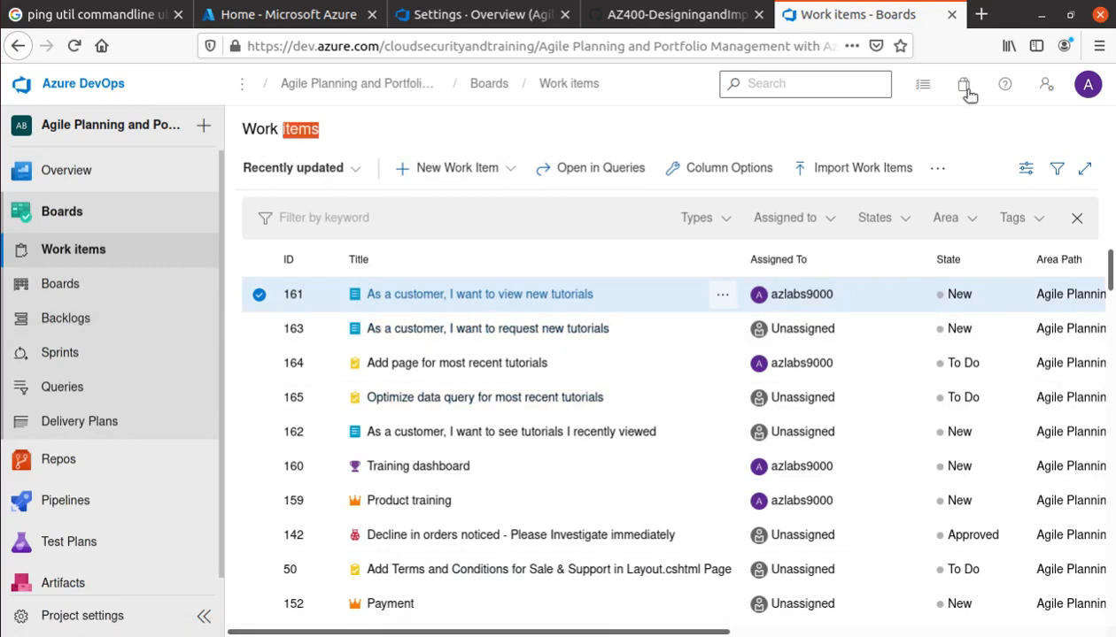
# Read the lab guide's steps 20 and 21 and examine the task "Add page for most recent tutorials" for the Ticket ID field
pyautogui.click(611, 16)
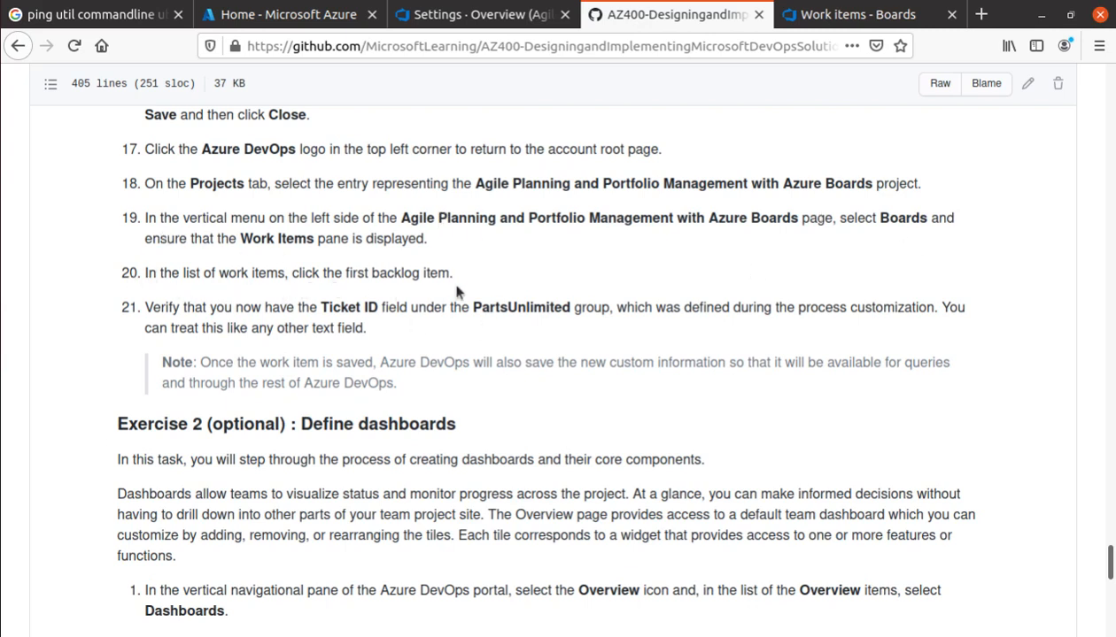
pyautogui.click(834, 18)
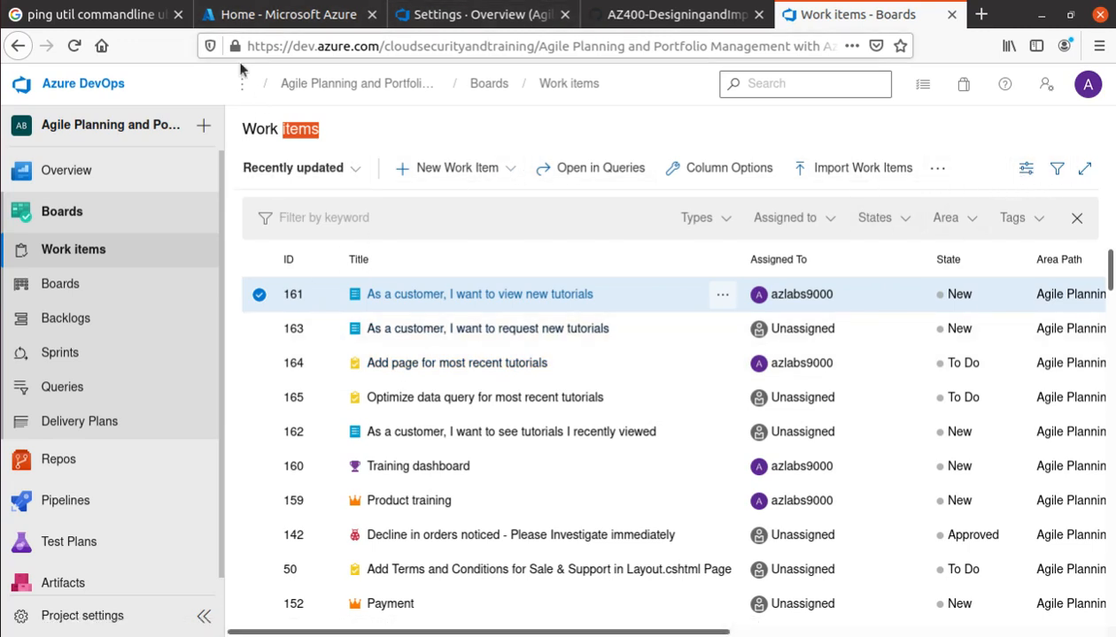
pyautogui.click(687, 17)
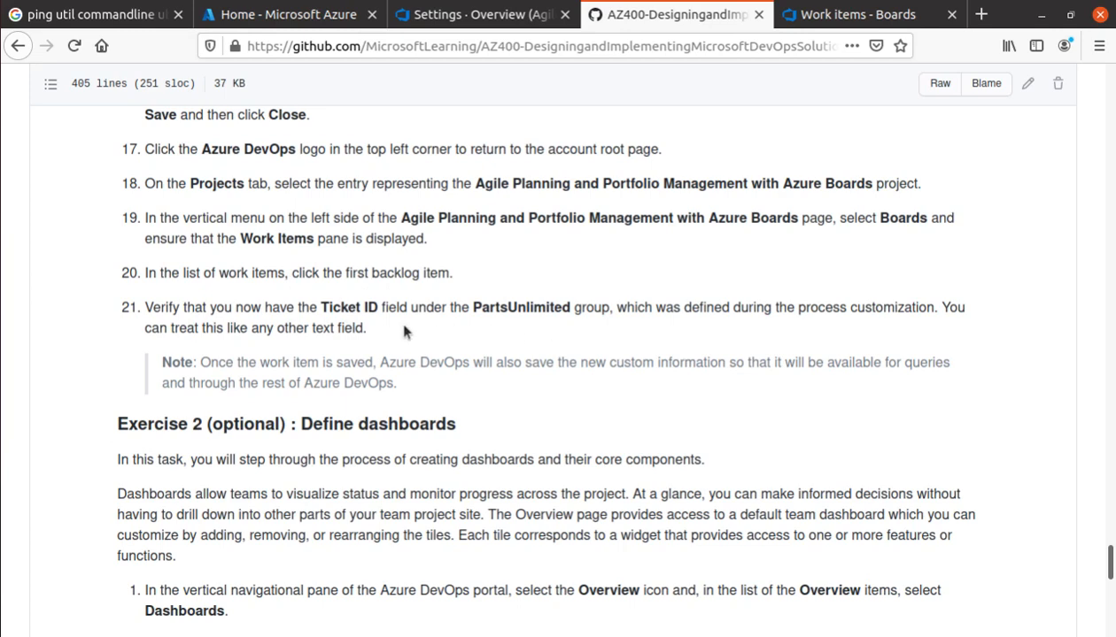
pyautogui.click(851, 15)
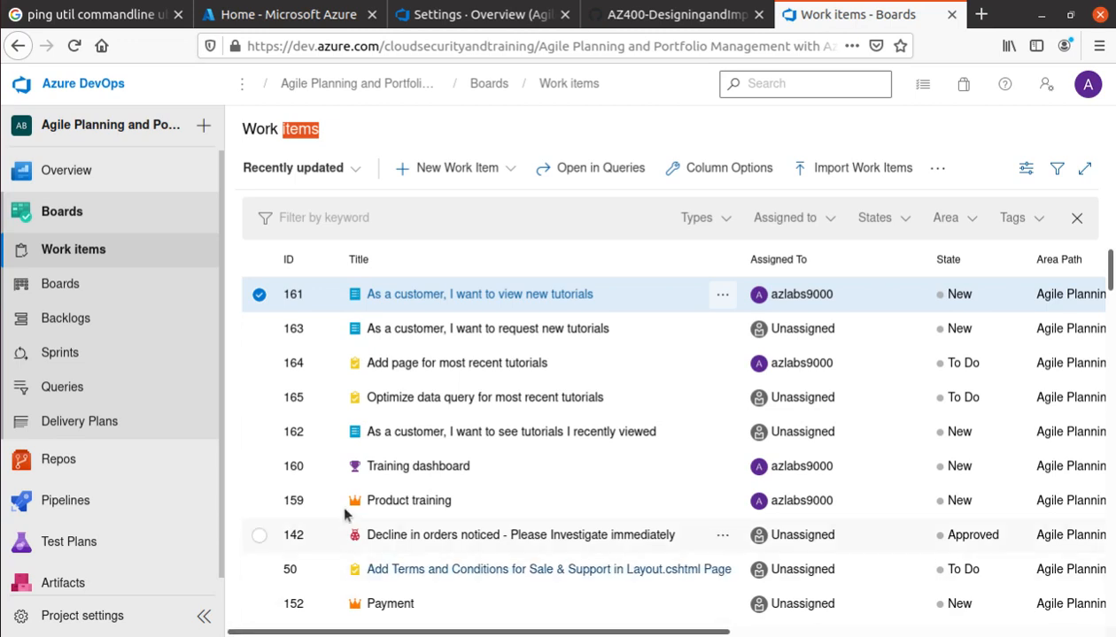
pyautogui.click(523, 372)
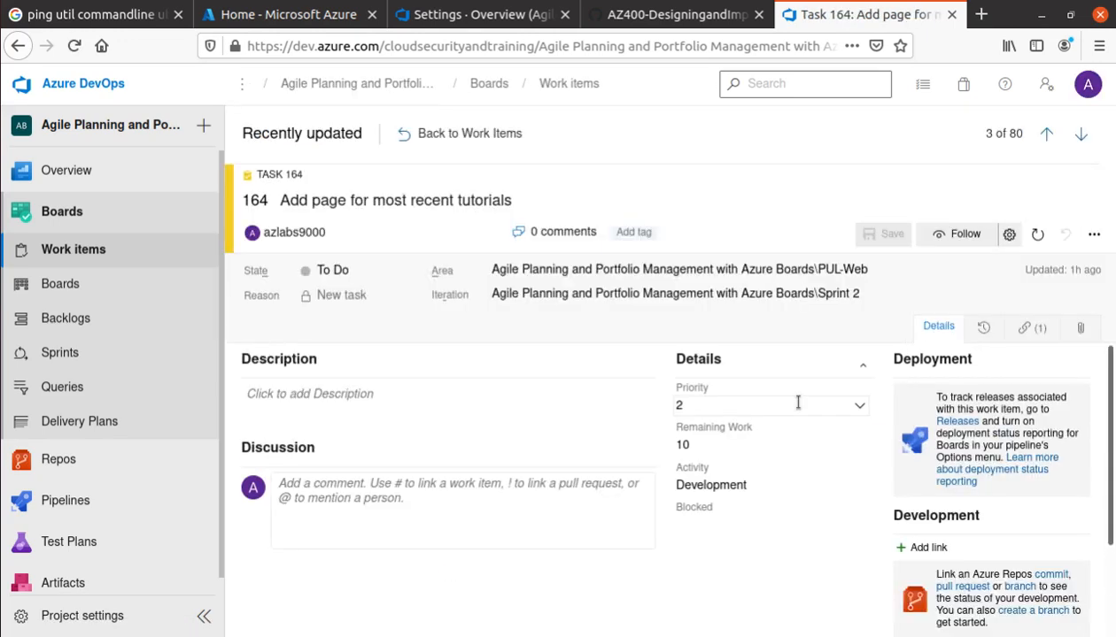
pyautogui.scroll(-3, 1023, 500)
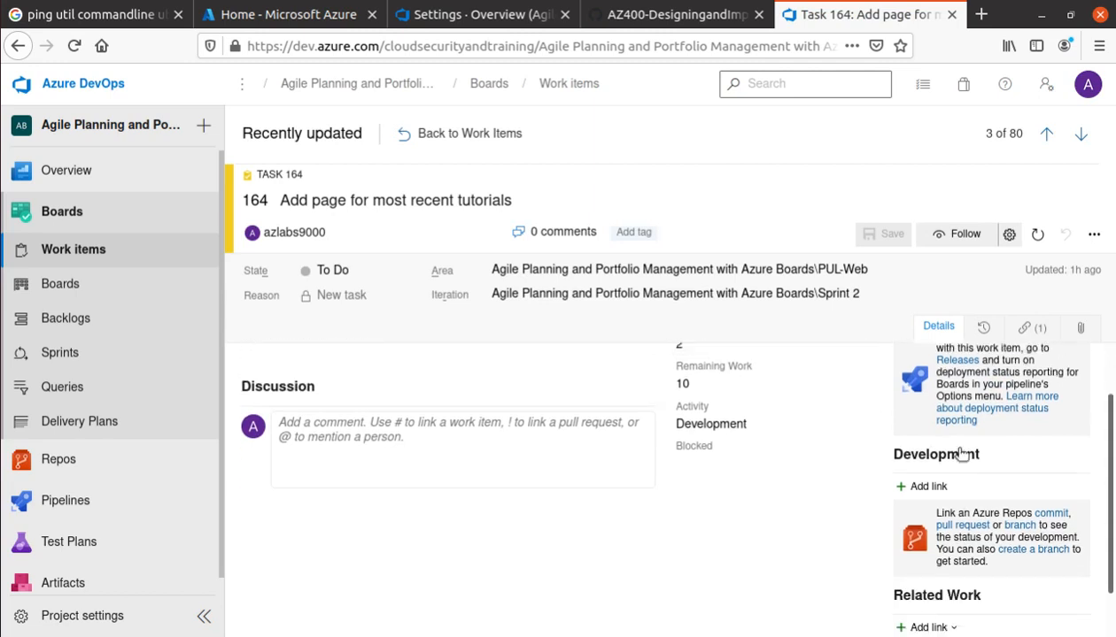
pyautogui.scroll(3, 1042, 516)
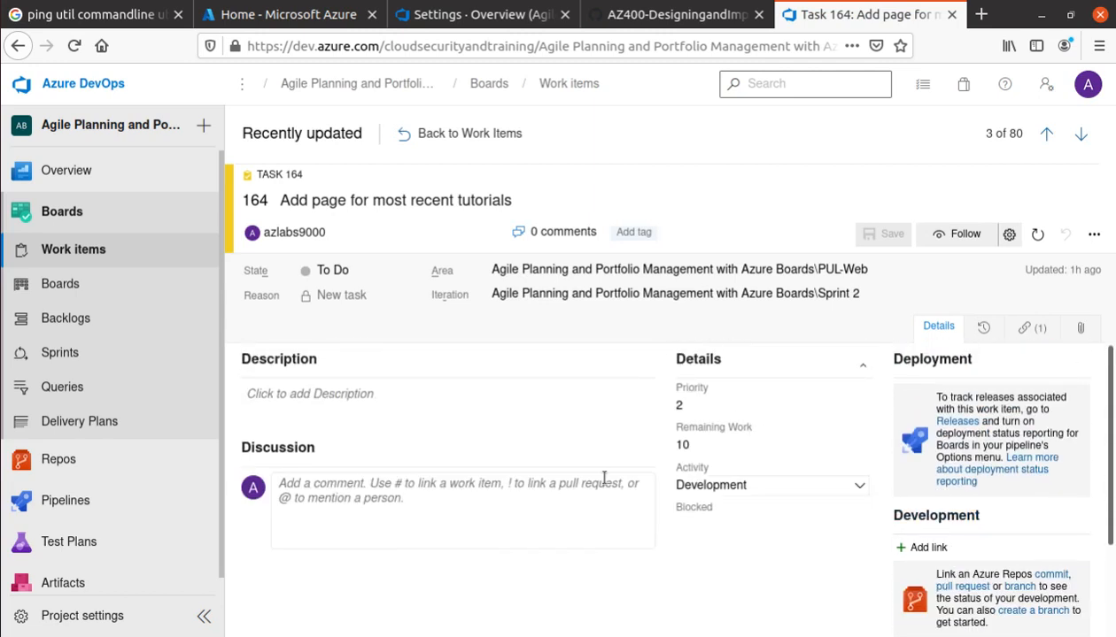
pyautogui.scroll(-2, 584, 494)
pyautogui.scroll(2, 584, 492)
# Highlight the Ticket ID label in the PartsUnlimited group of the backlog item "As a customer, I want to view new tutorials"
pyautogui.click(6, 261)
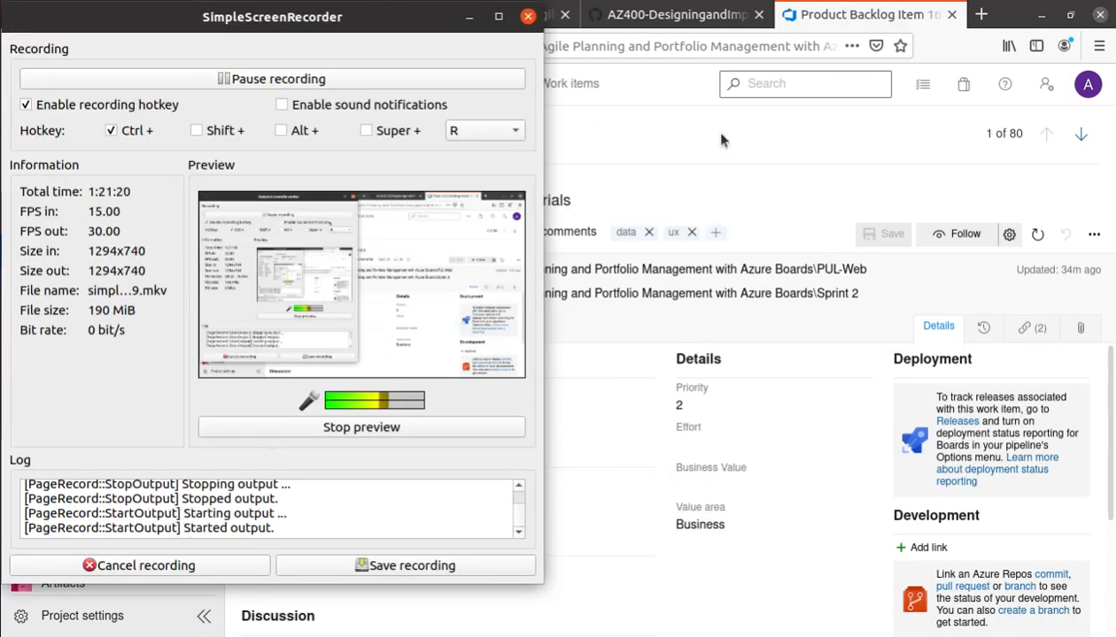
pyautogui.click(708, 130)
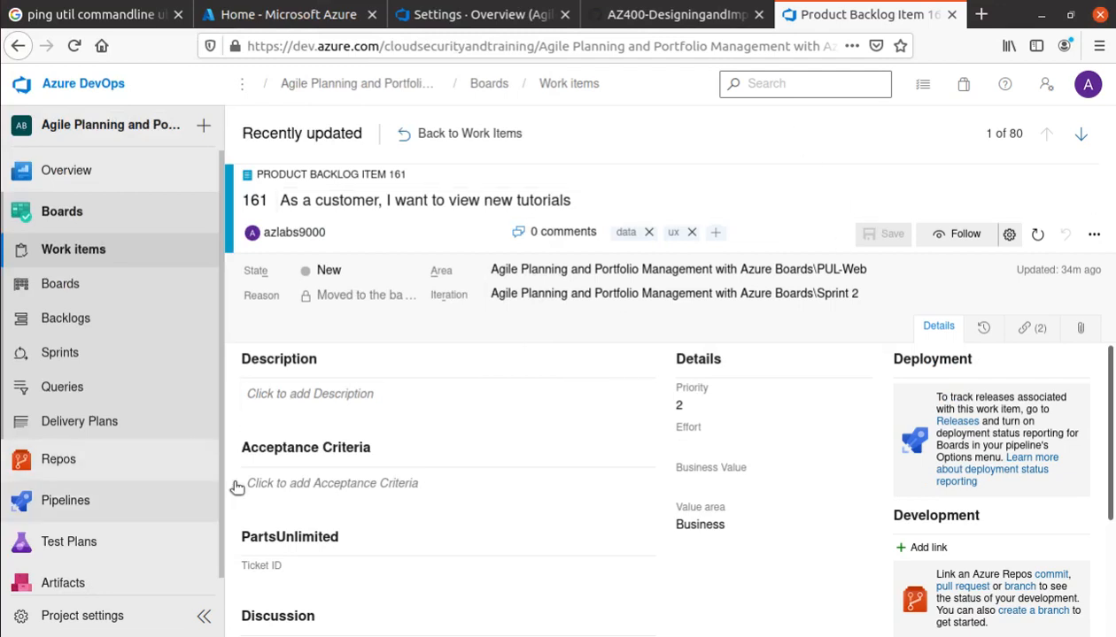
pyautogui.moveTo(306, 564); pyautogui.dragTo(234, 565)
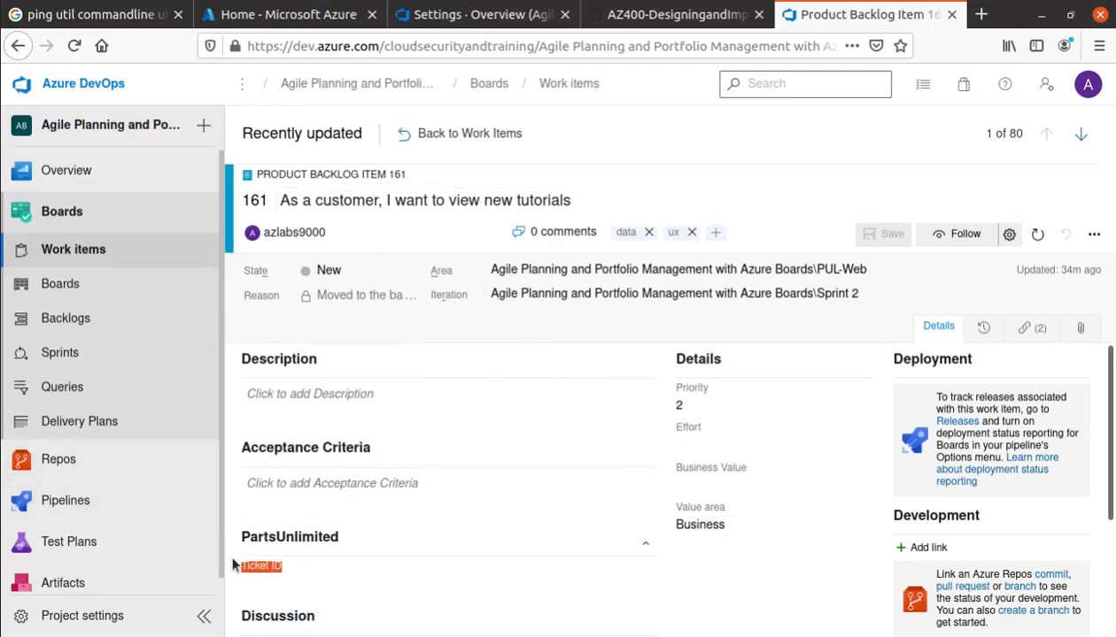
# Return to the work items list, reopen the first backlog item and check that Ticket ID accepts text entry
pyautogui.click(469, 135)
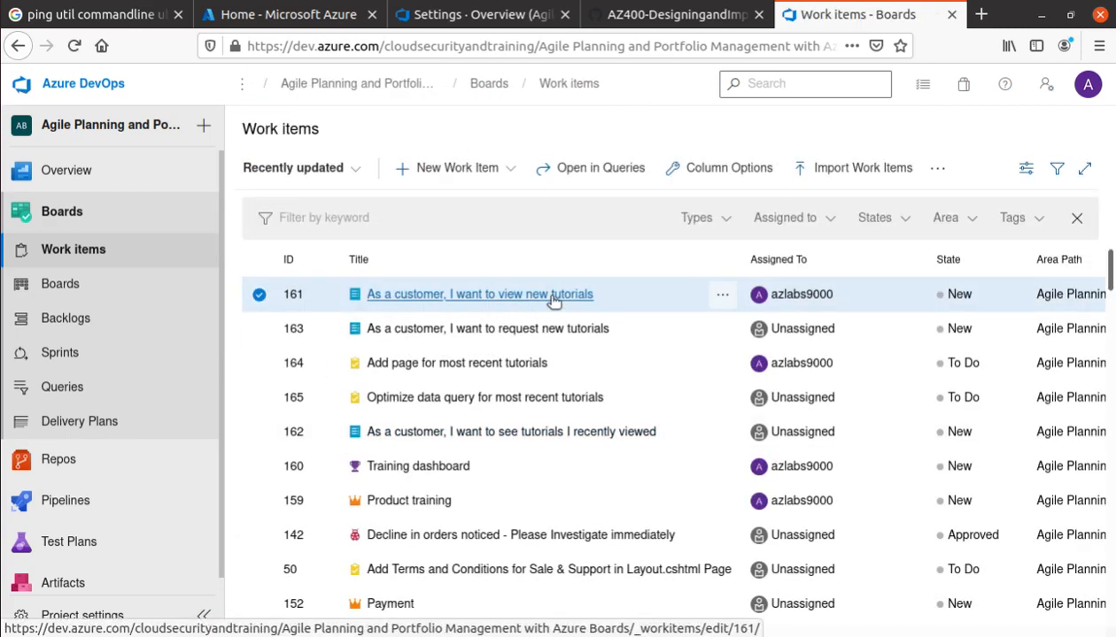
pyautogui.click(553, 298)
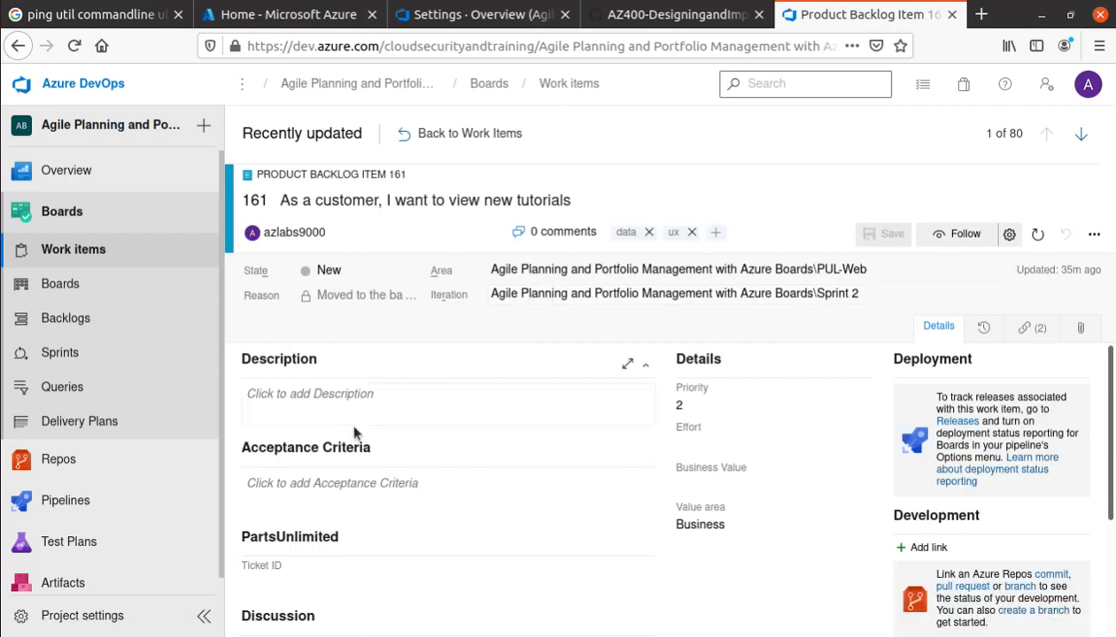
pyautogui.scroll(-3, 355, 432)
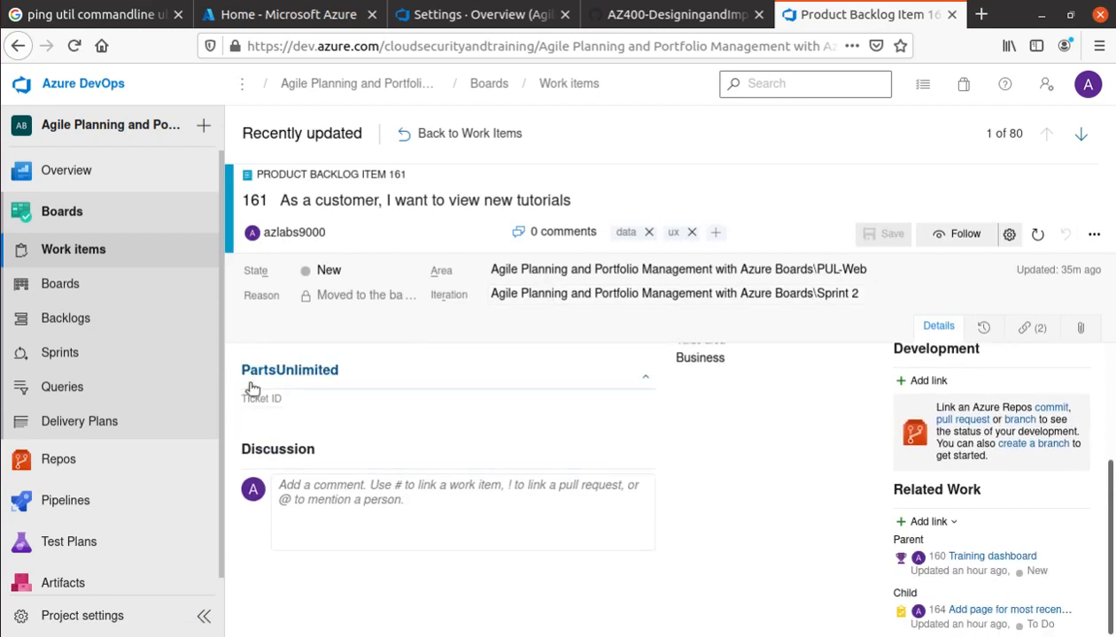
pyautogui.click(280, 400)
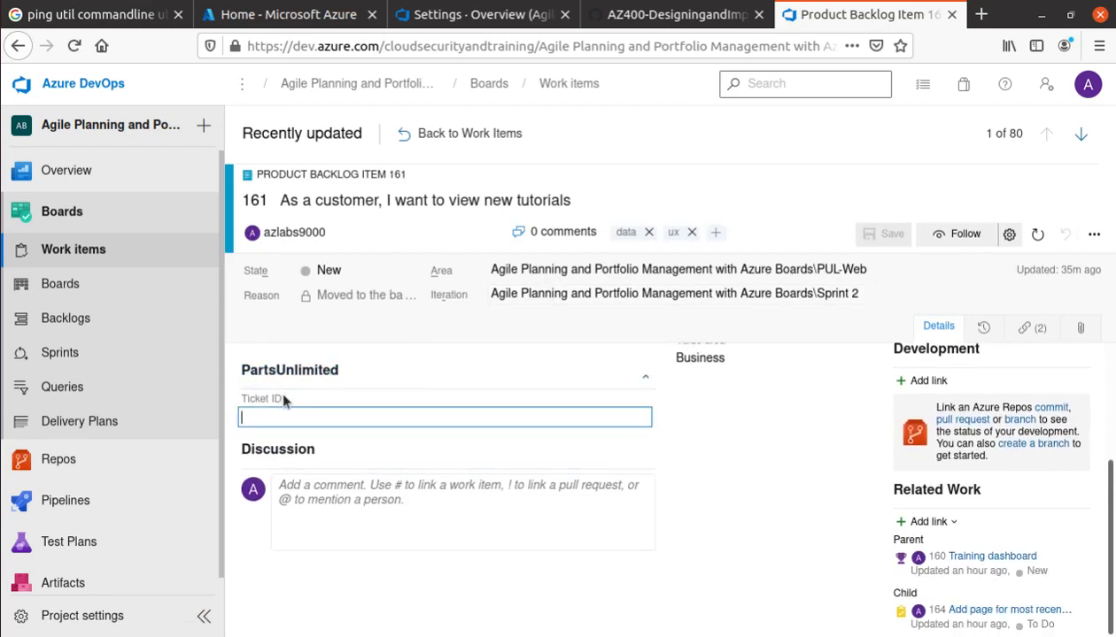
pyautogui.scroll(2, 448, 374)
# Highlight the lab guide's note below step 21 about custom information being saved with the work item
pyautogui.click(697, 16)
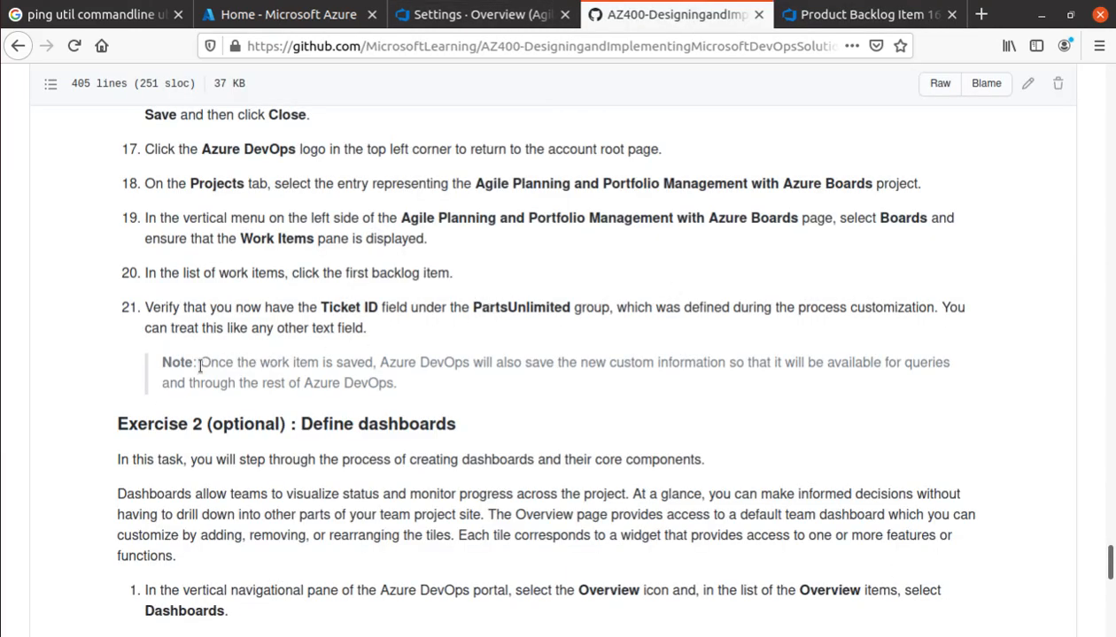
pyautogui.moveTo(200, 364); pyautogui.dragTo(580, 382)
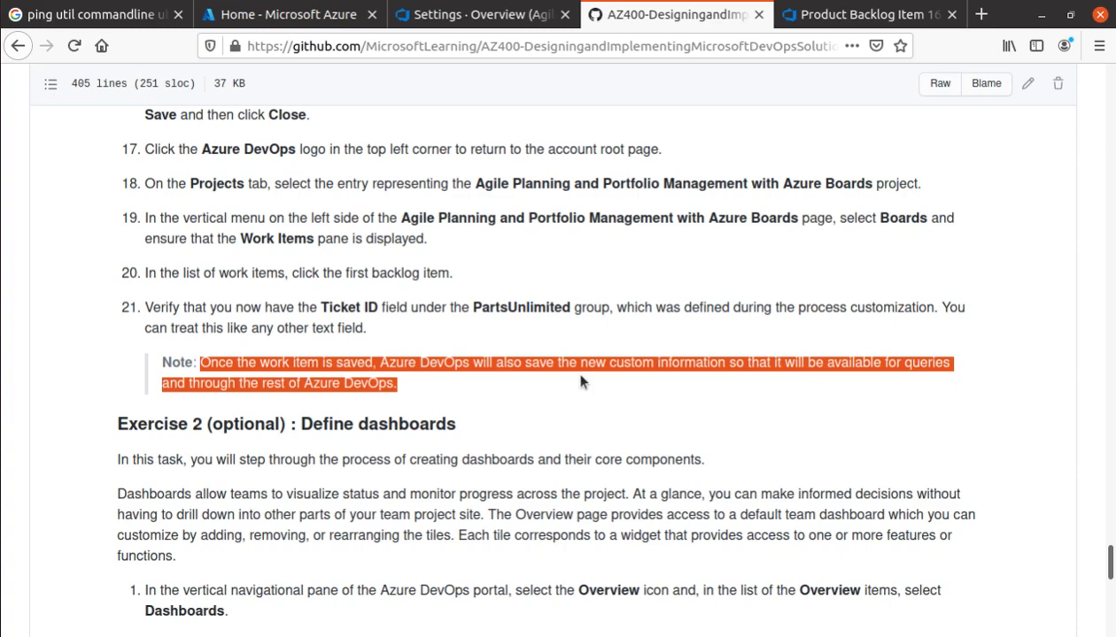
# Read ahead in the lab guide, highlight the heading "Exercise 2 (optional) : Define dashboards" and go over the exercise's first steps
pyautogui.scroll(-8, 585, 387)
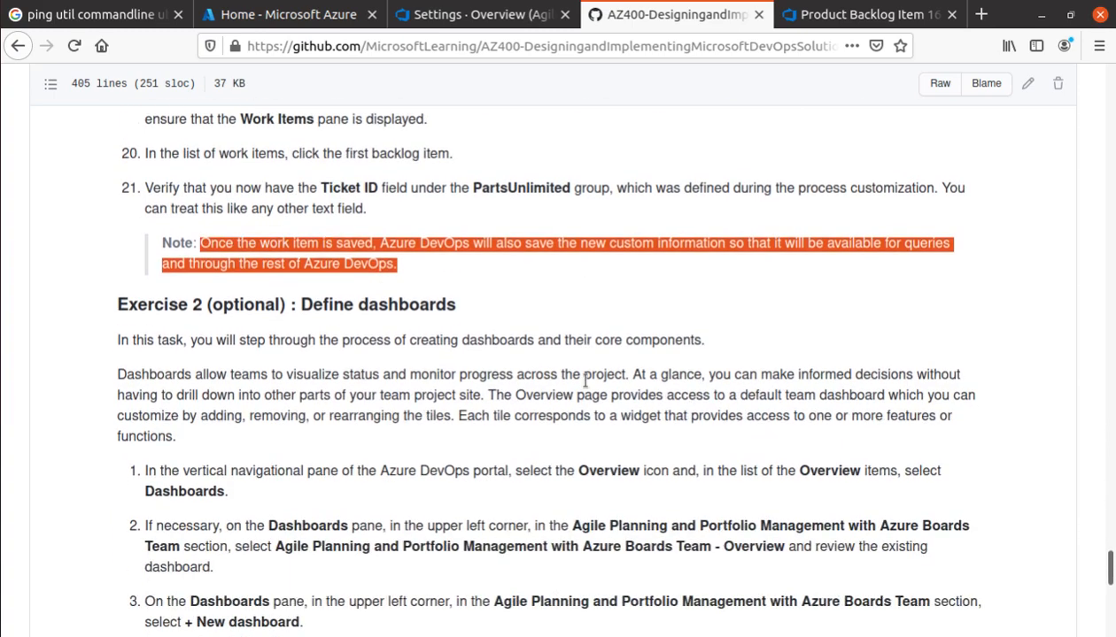
pyautogui.scroll(-4, 586, 386)
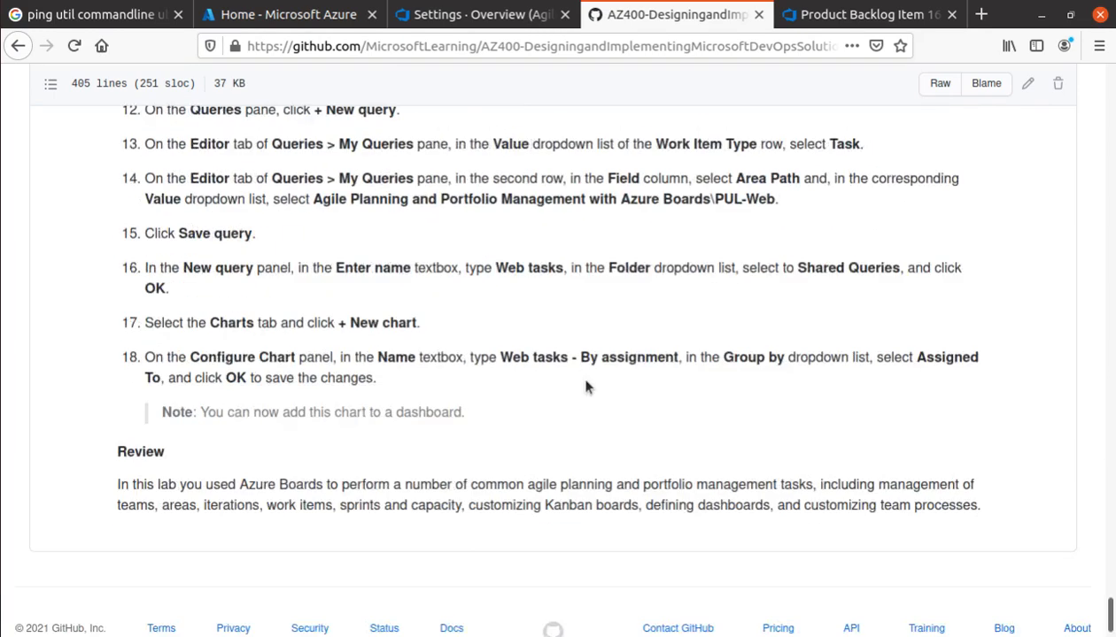
pyautogui.scroll(10, 586, 387)
pyautogui.scroll(1, 588, 390)
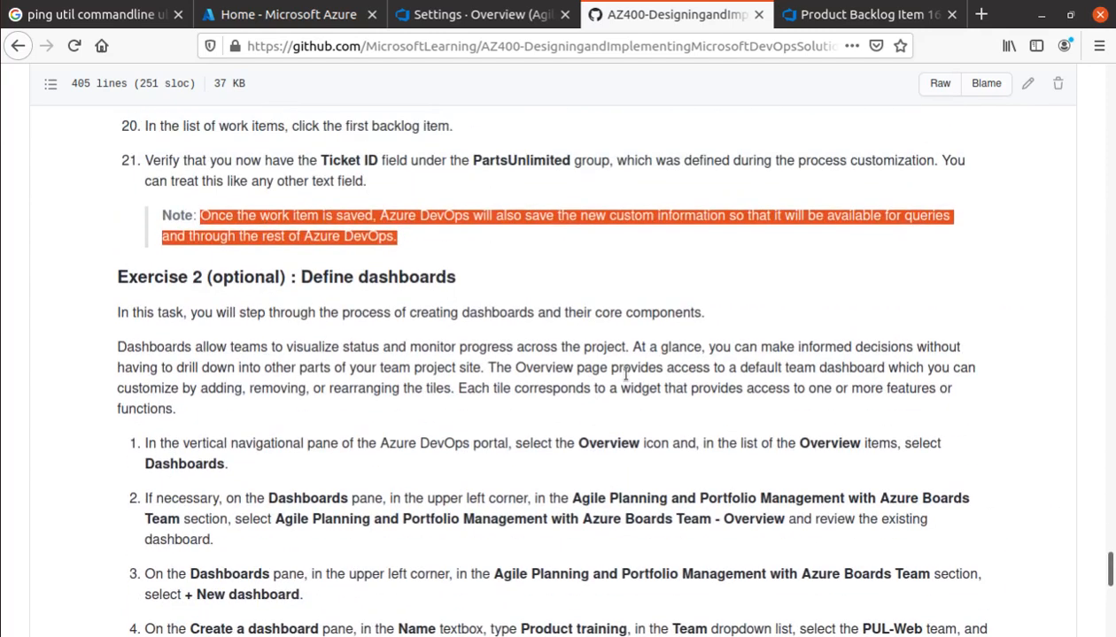
pyautogui.tripleClick(373, 275)
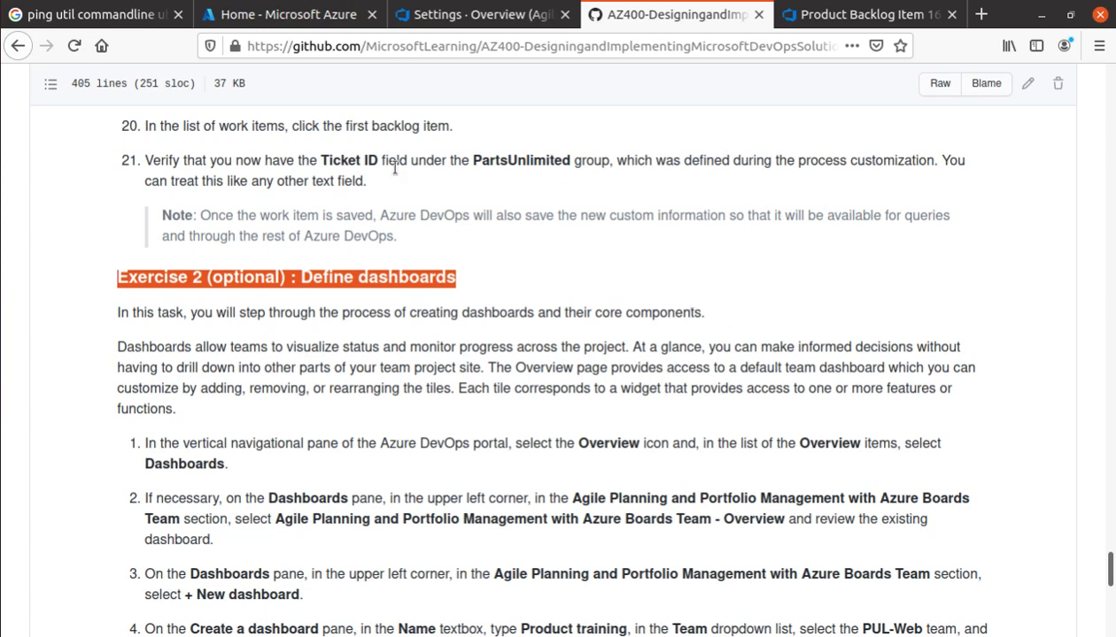
pyautogui.scroll(-6, 334, 423)
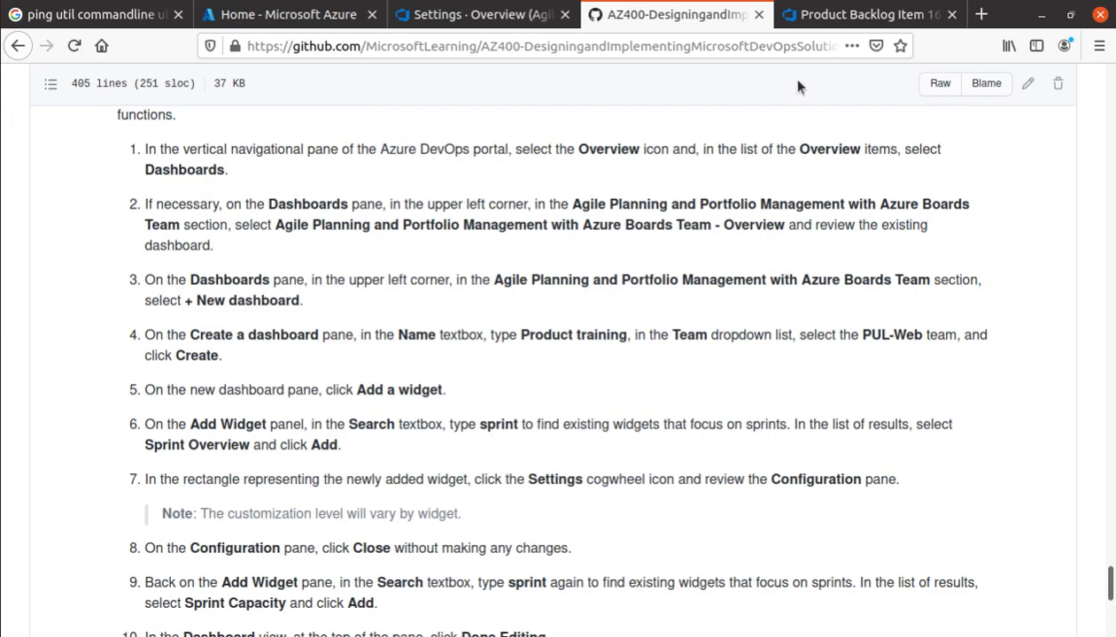
# Switch to Azure DevOps and open the project's Dashboards list from its Overview area, glancing over the project summary on the way
pyautogui.click(863, 14)
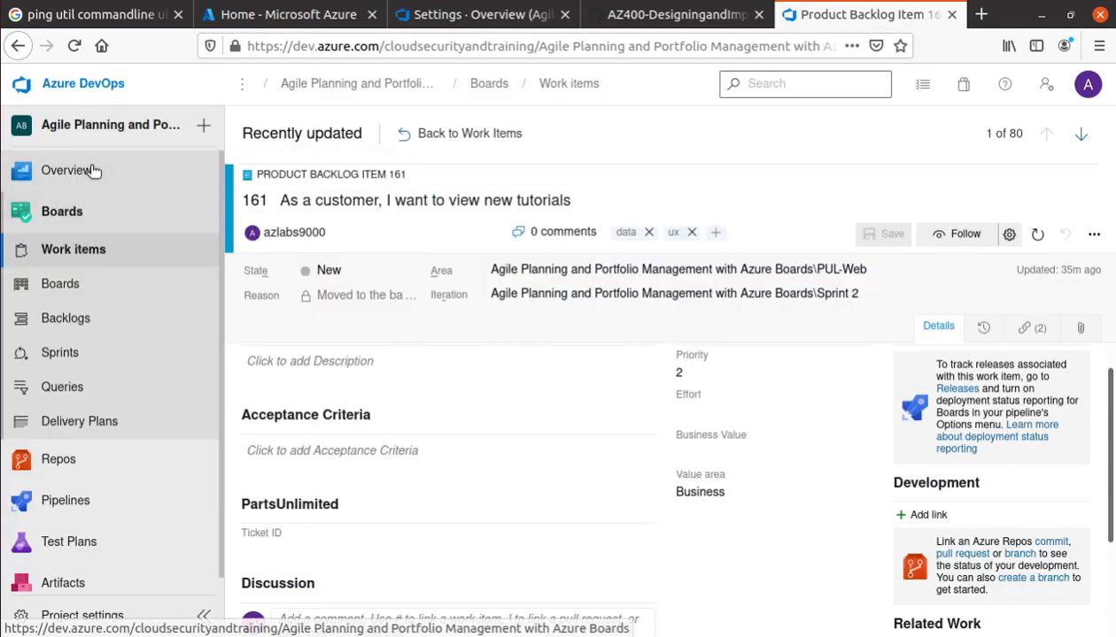
pyautogui.click(93, 170)
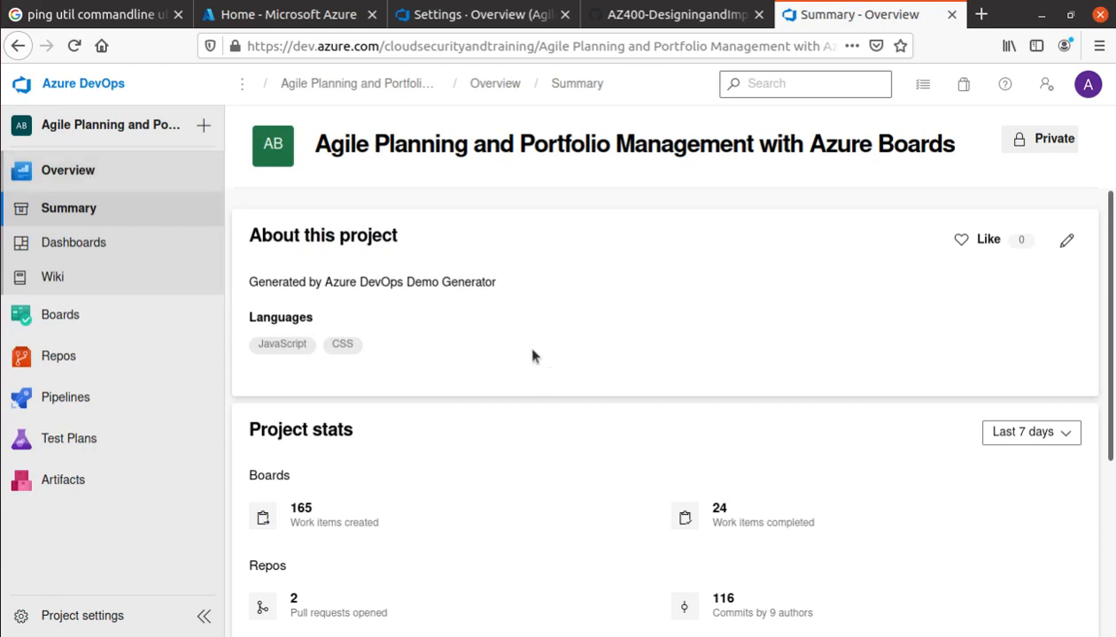
pyautogui.scroll(-5, 532, 356)
pyautogui.scroll(5, 532, 356)
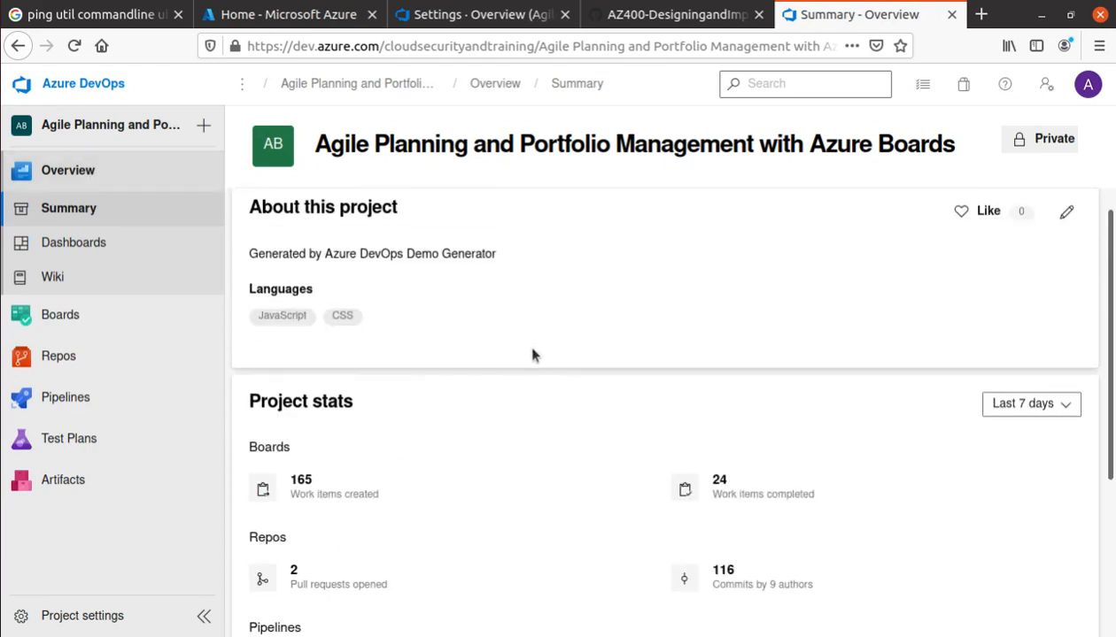
pyautogui.scroll(1, 533, 356)
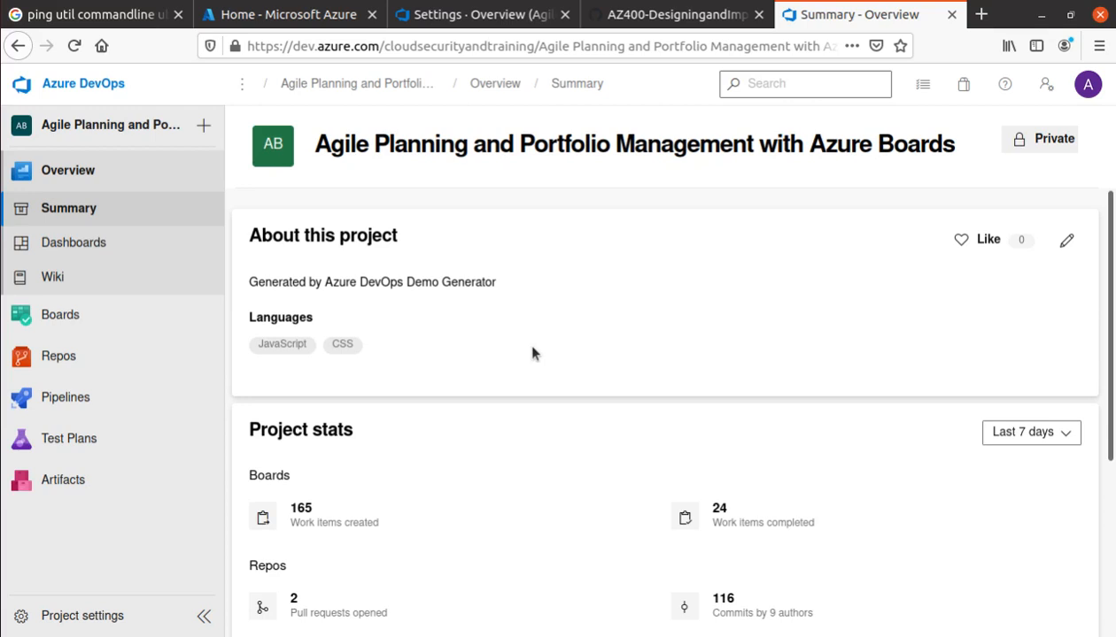
pyautogui.click(74, 244)
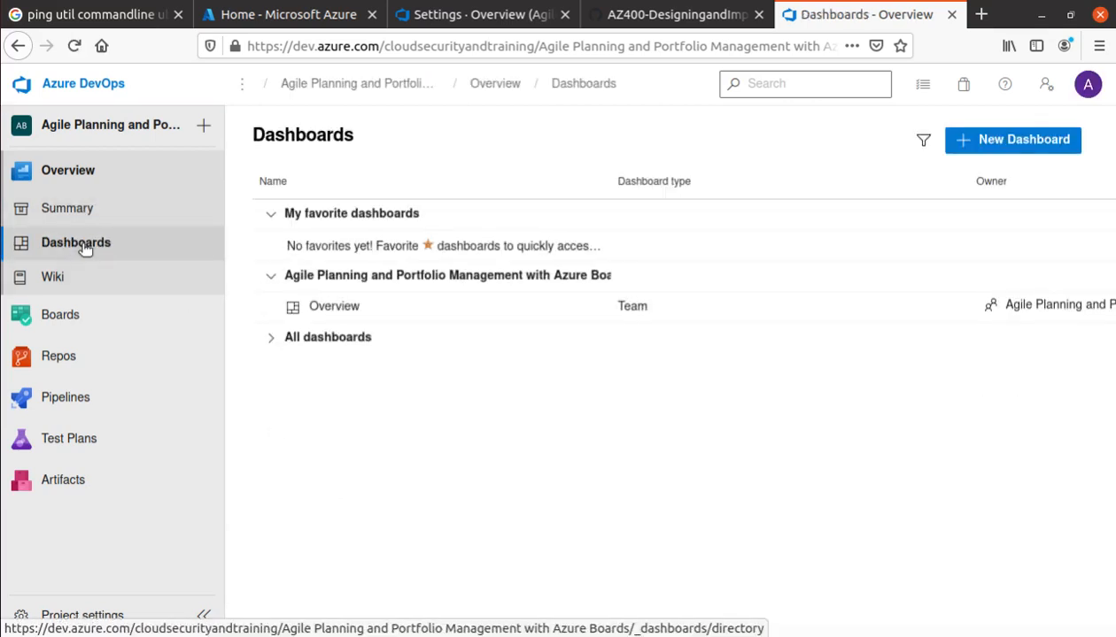
# Read step 2 in the lab guide and highlight the name "Agile Planning and Portfolio Management with Azure Boards Team - Overview"
pyautogui.click(642, 16)
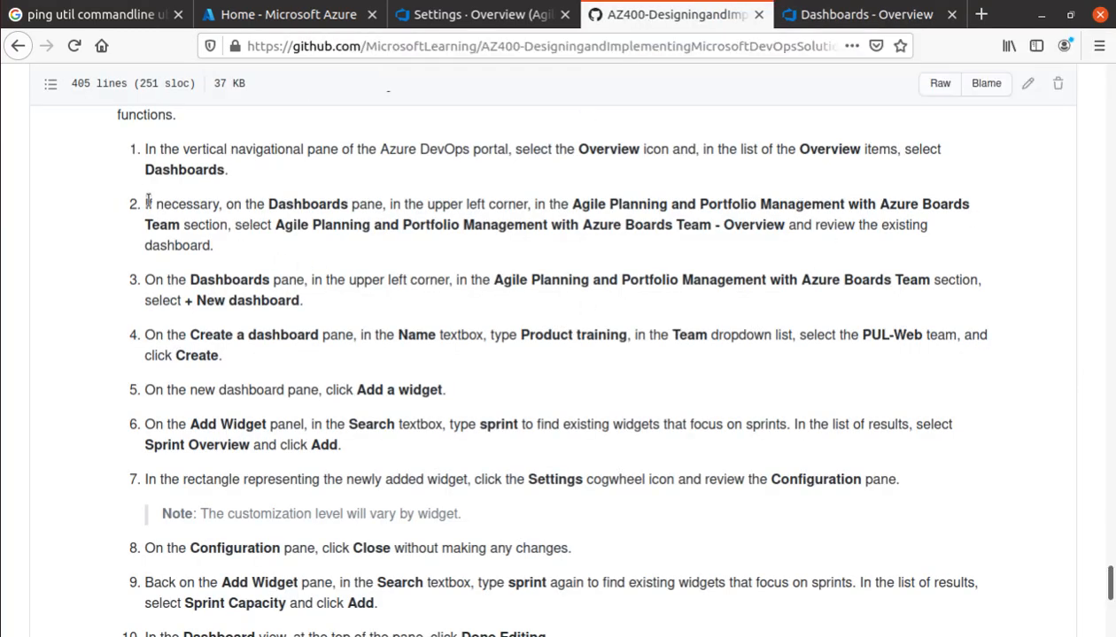
pyautogui.moveTo(268, 205); pyautogui.dragTo(378, 205)
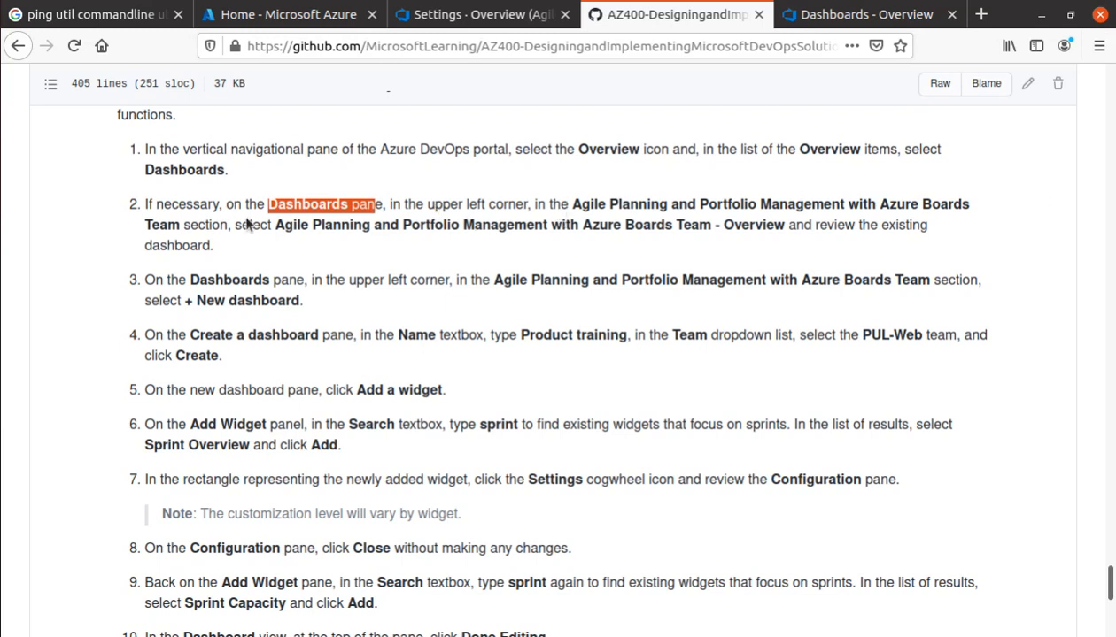
pyautogui.moveTo(273, 225); pyautogui.dragTo(789, 226)
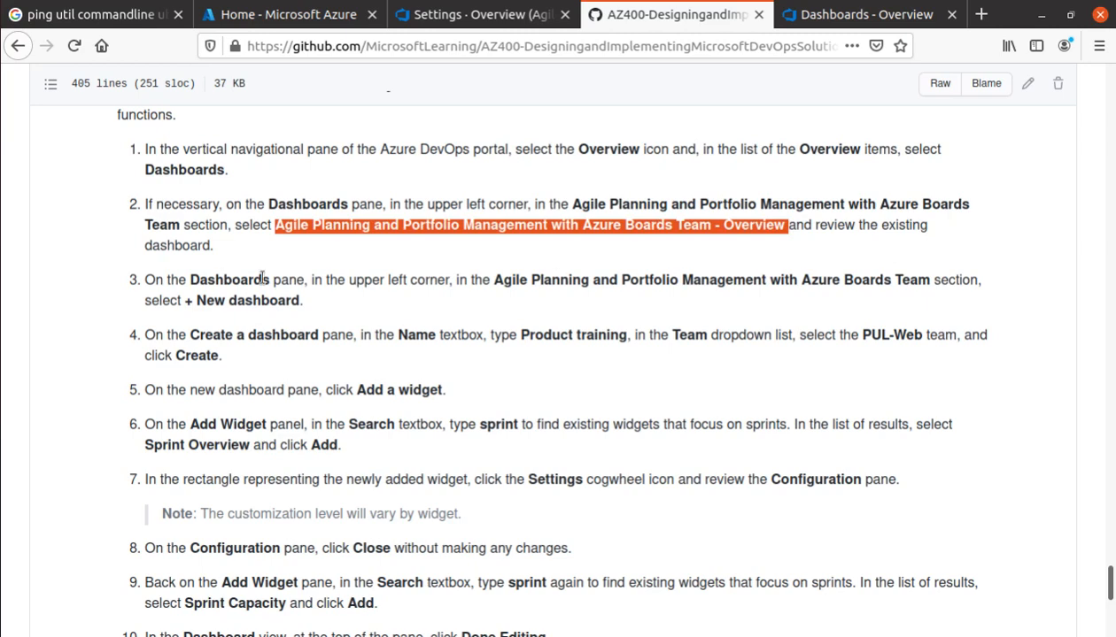
# Open the Overview dashboard of the Agile Planning and Portfolio Management with Azure Boards Team in Azure DevOps and review all its widgets
pyautogui.click(903, 22)
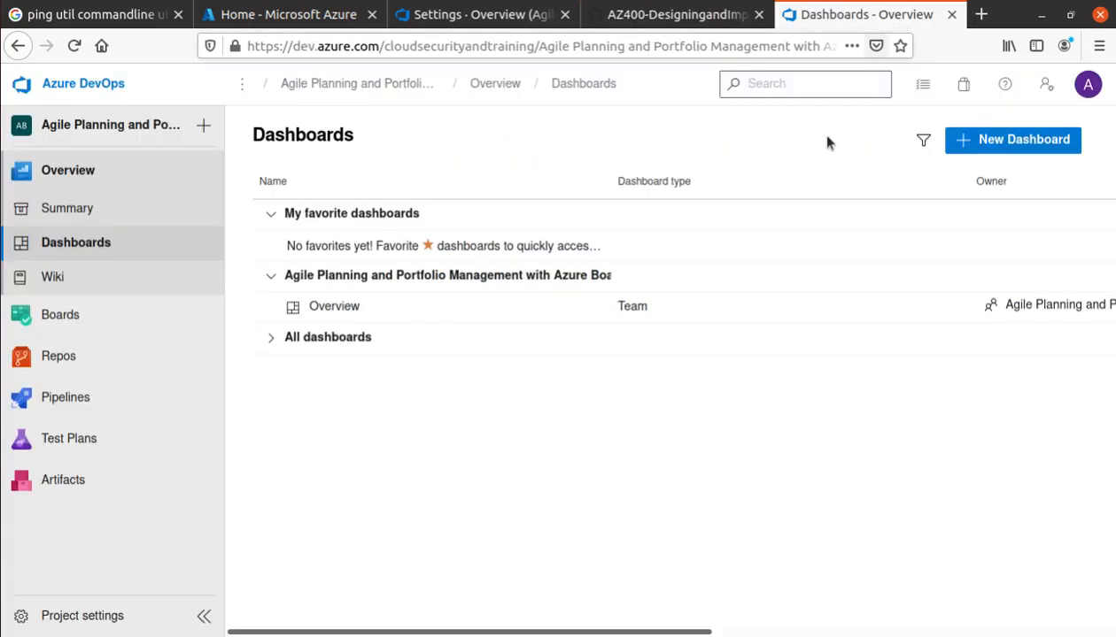
pyautogui.click(556, 278)
pyautogui.click(438, 283)
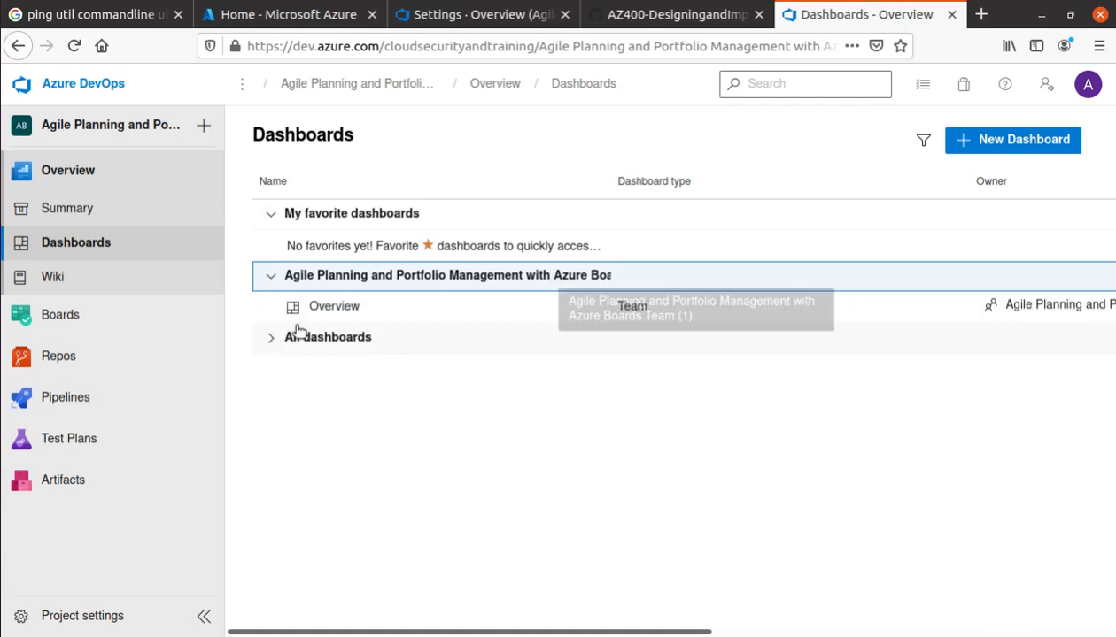
pyautogui.click(347, 311)
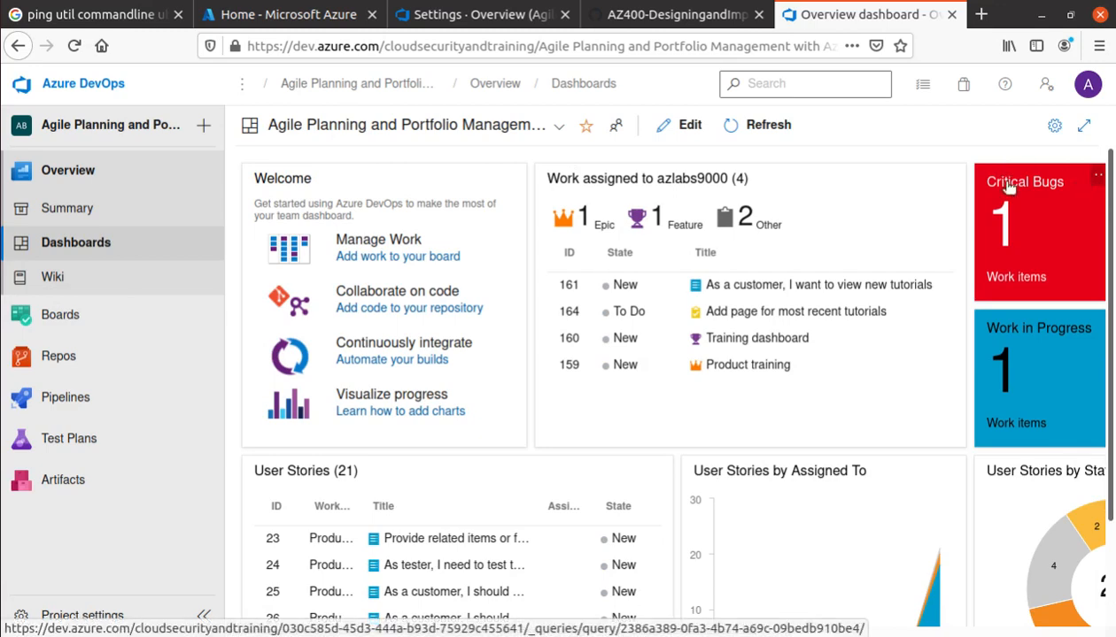
pyautogui.scroll(-3, 832, 358)
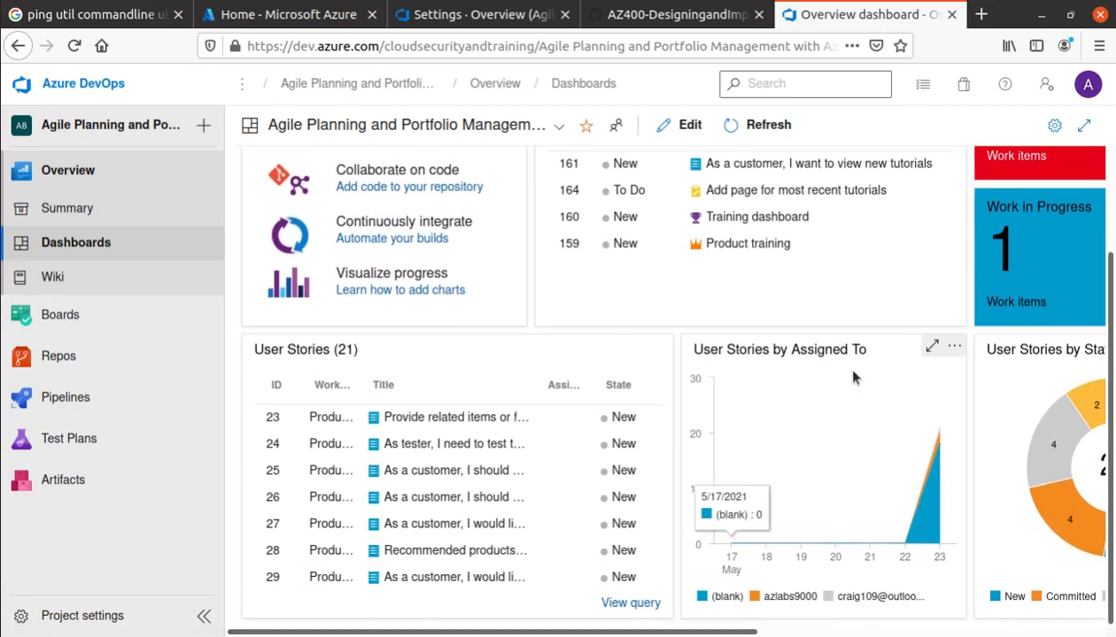
pyautogui.moveTo(748, 633); pyautogui.dragTo(1076, 632)
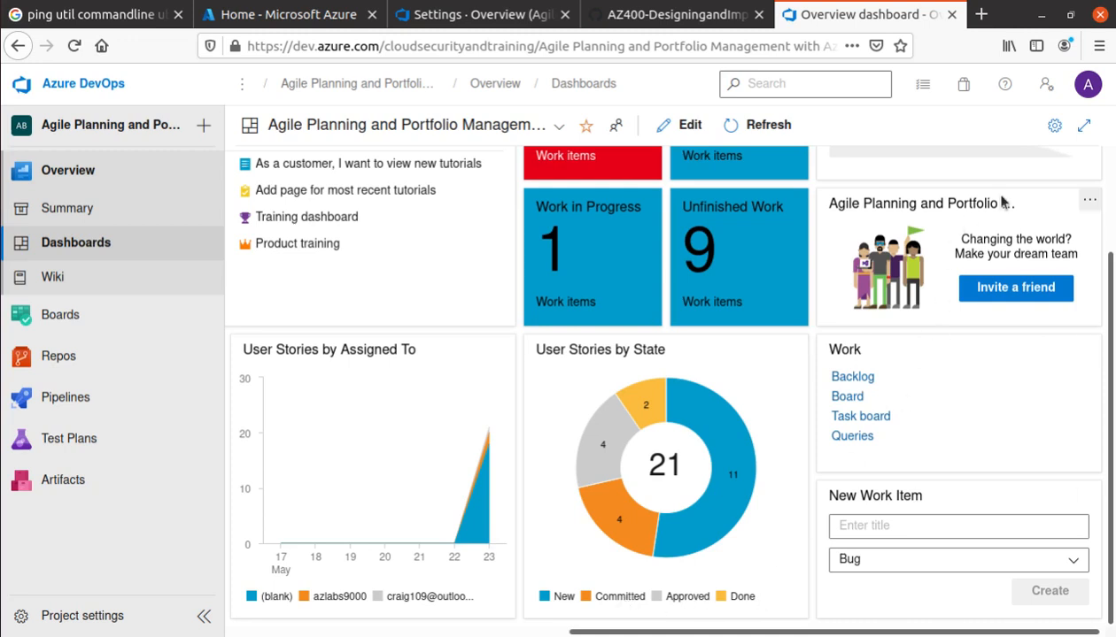
pyautogui.scroll(3, 974, 411)
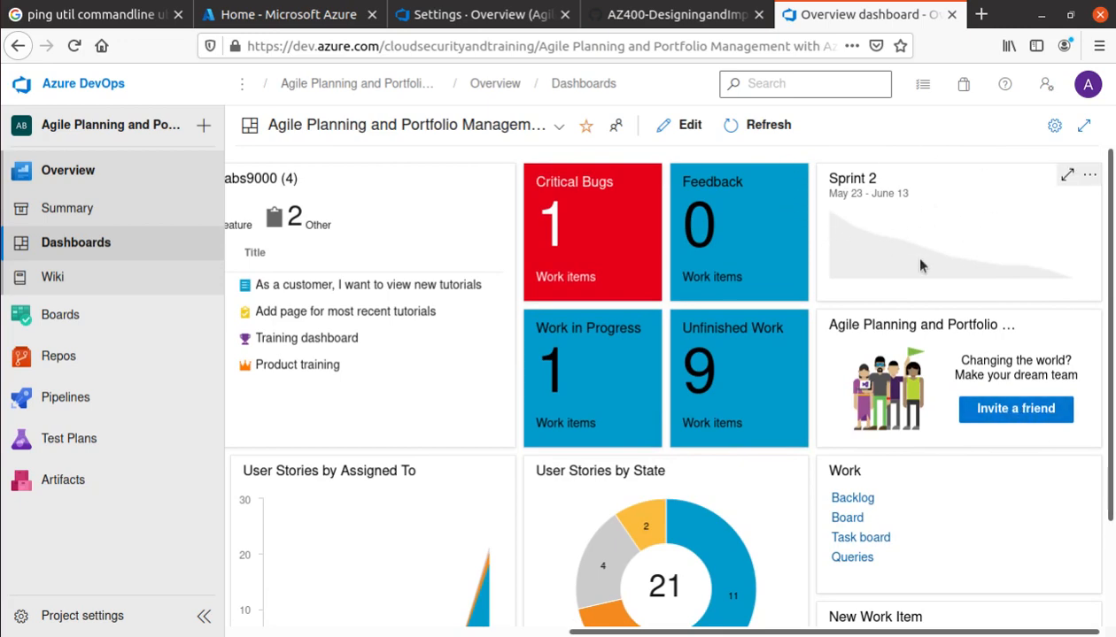
pyautogui.moveTo(708, 571)
pyautogui.hscroll(-5, 708, 571)
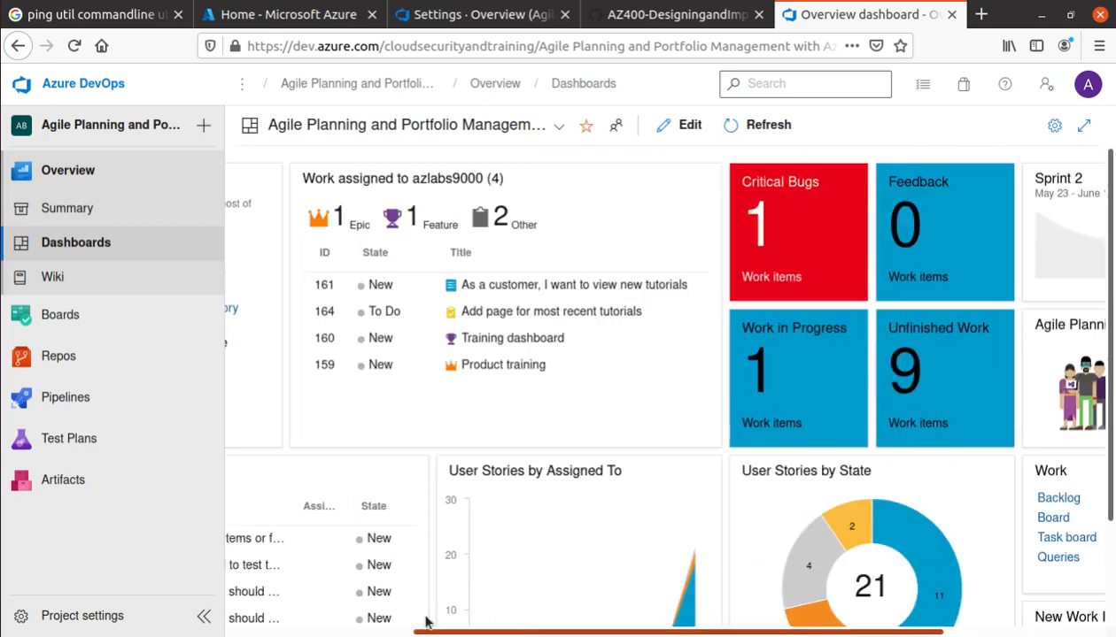
# Read step 3 in the lab guide about creating a new dashboard and highlight the team section it names
pyautogui.click(673, 14)
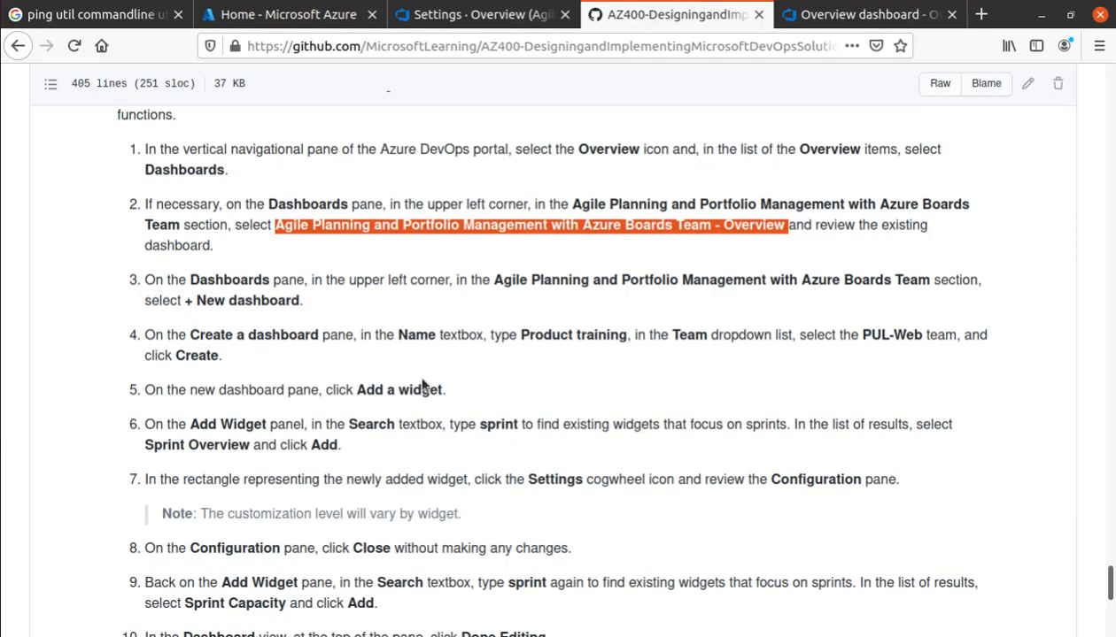
pyautogui.scroll(-2, 418, 384)
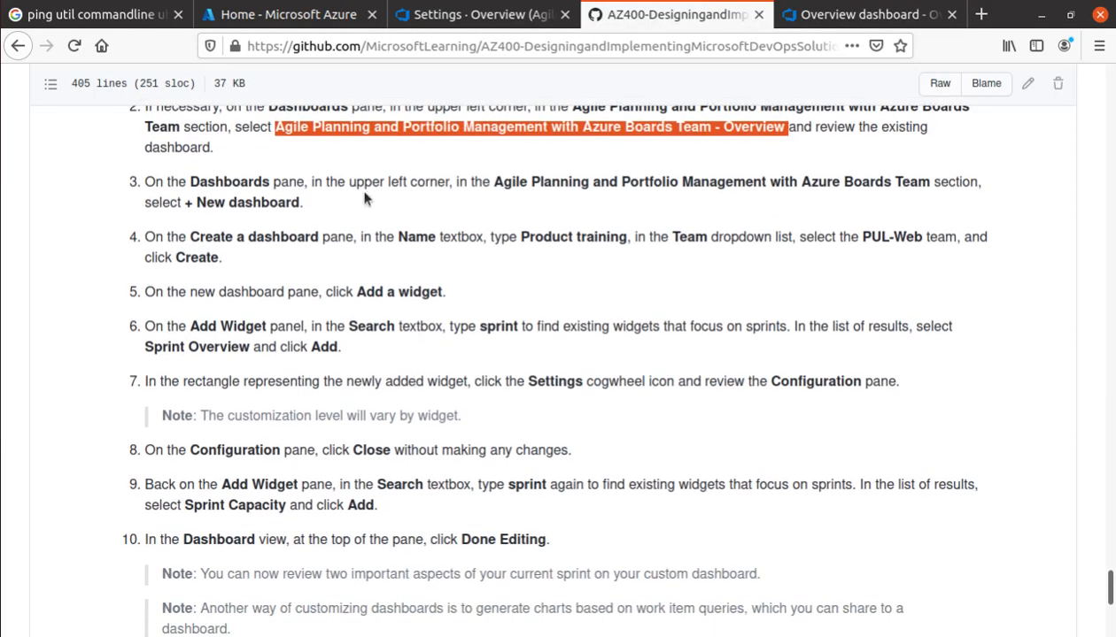
pyautogui.moveTo(499, 182); pyautogui.dragTo(928, 191)
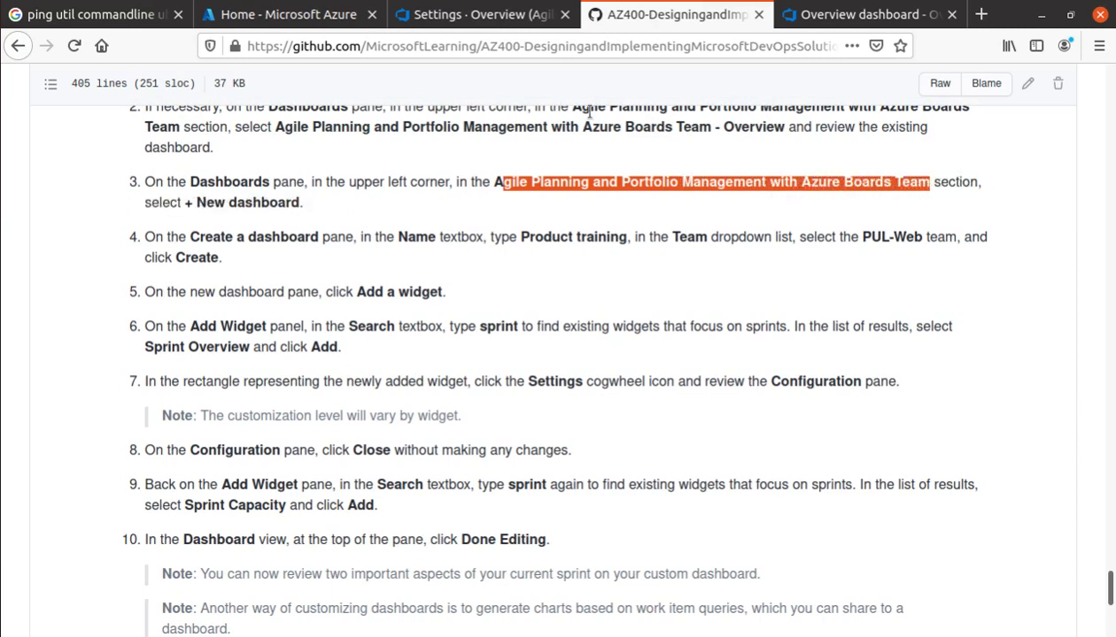
# Return to the Azure DevOps project's Dashboards list and start creating a new dashboard
pyautogui.click(883, 15)
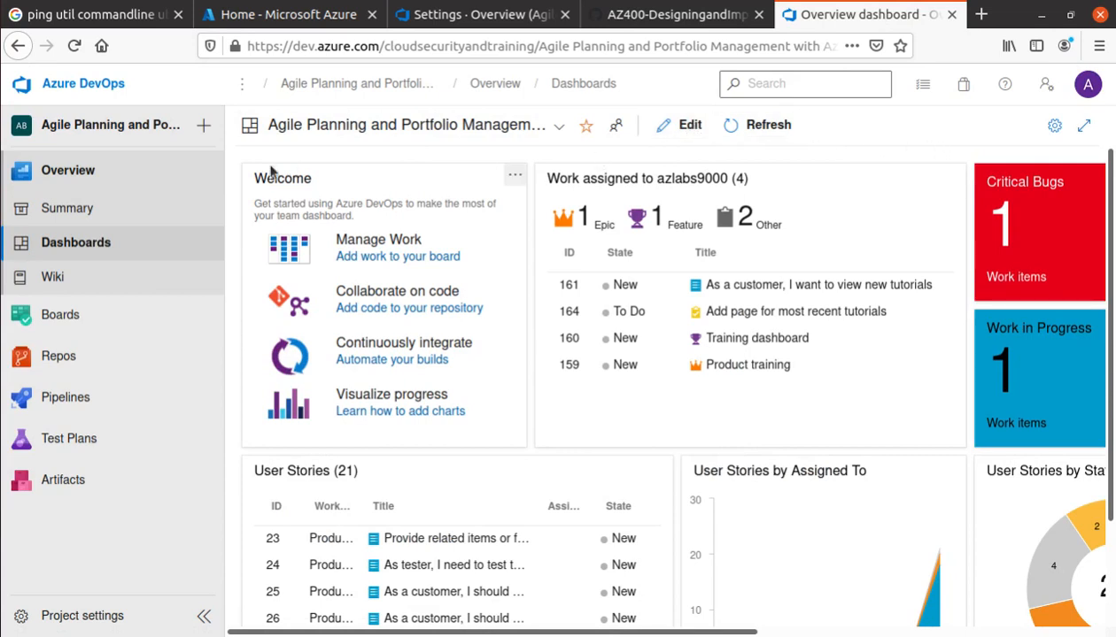
pyautogui.click(71, 245)
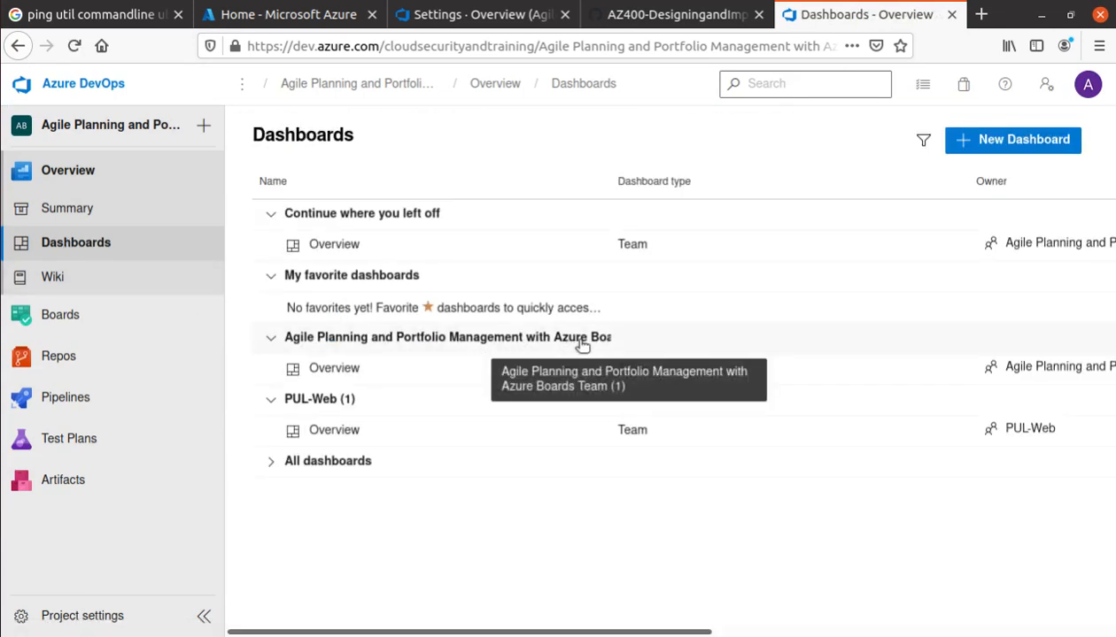
pyautogui.click(1044, 144)
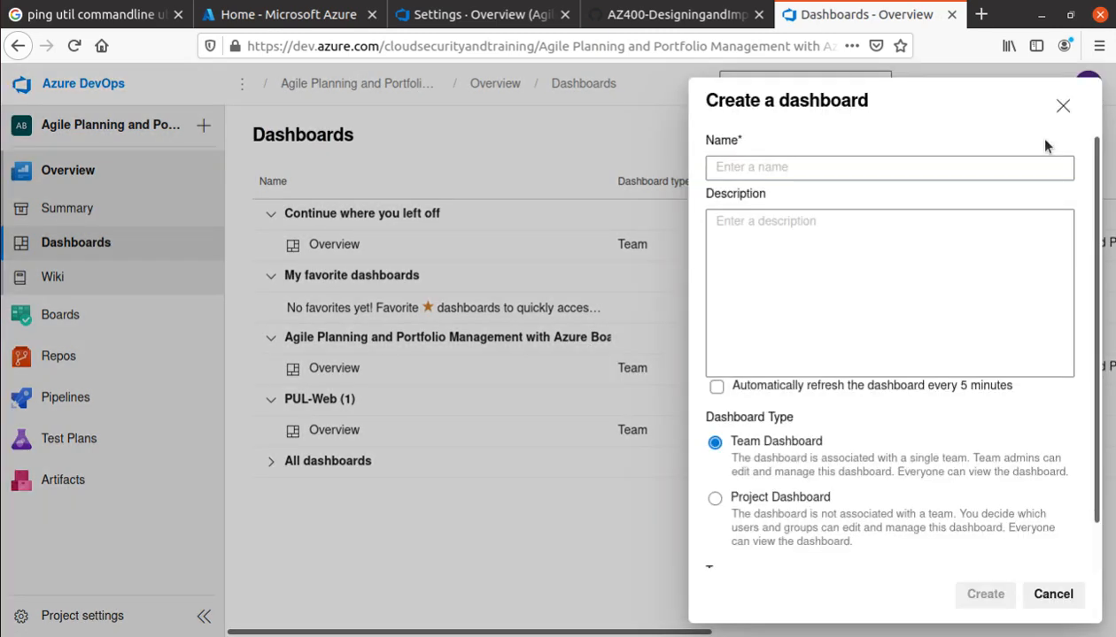
# Copy the name "Product training" from step 4 of the lab guide and enter it as the new dashboard's name
pyautogui.click(673, 14)
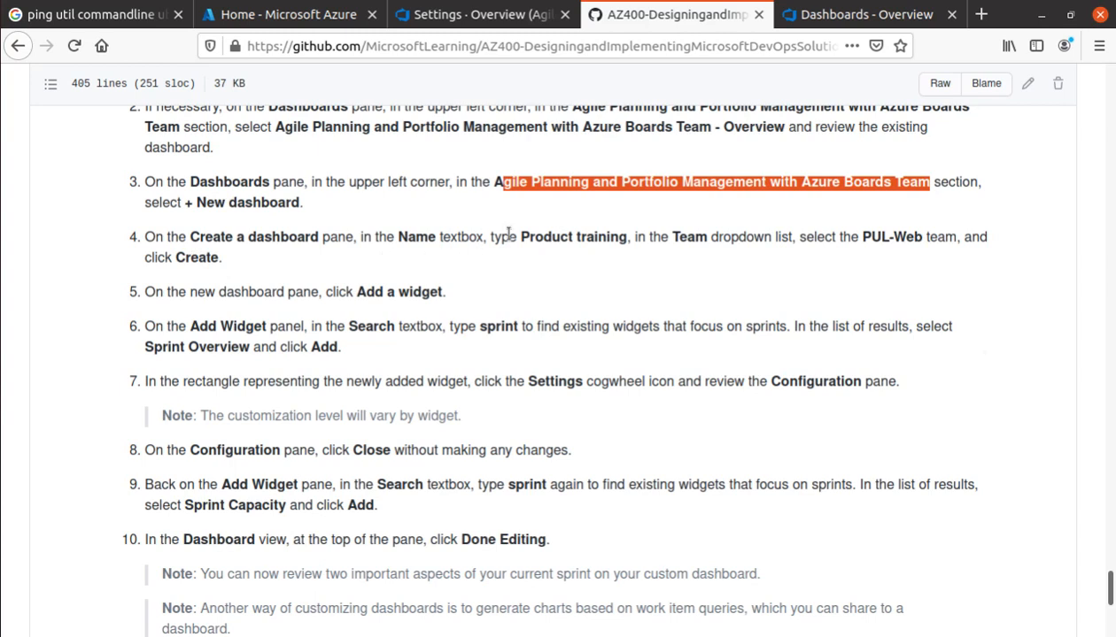
pyautogui.moveTo(522, 237); pyautogui.dragTo(624, 239)
pyautogui.rightClick(625, 244)
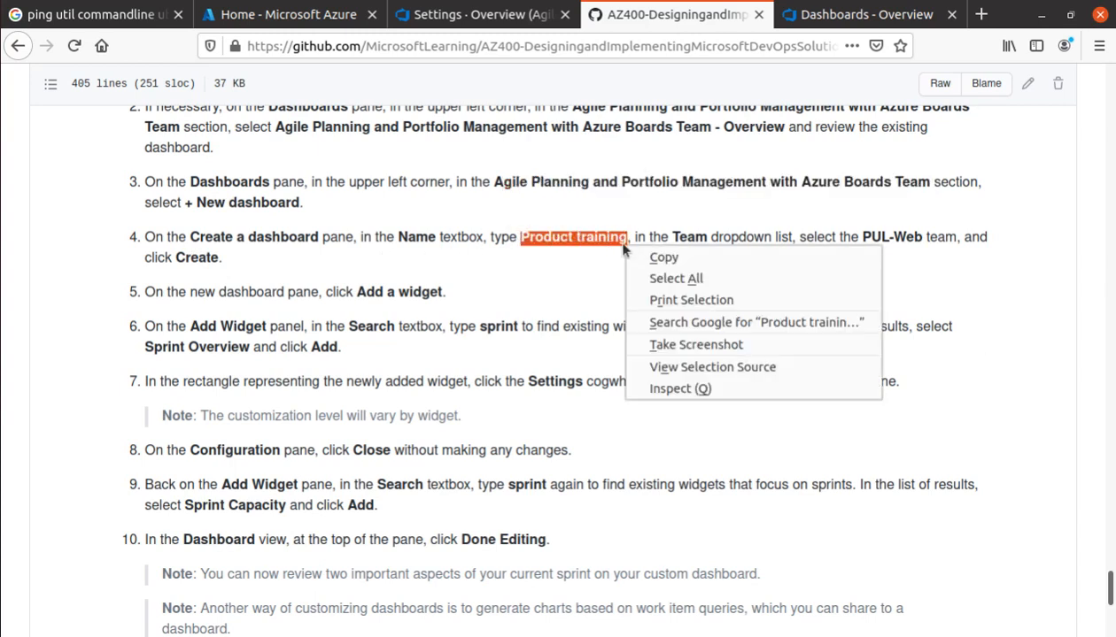
pyautogui.click(664, 258)
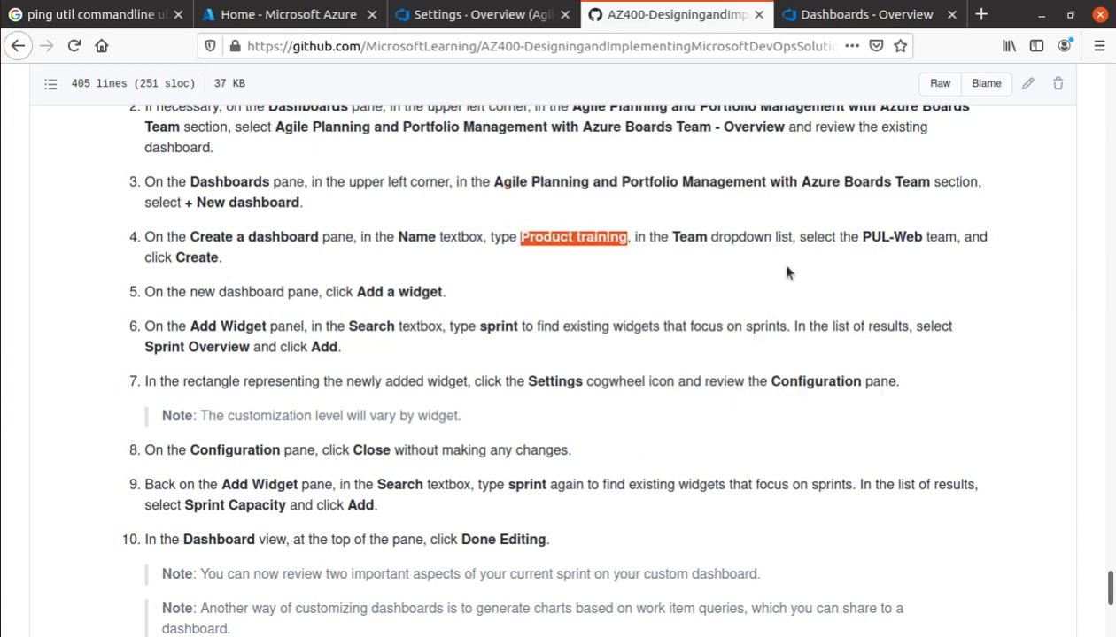
pyautogui.click(872, 14)
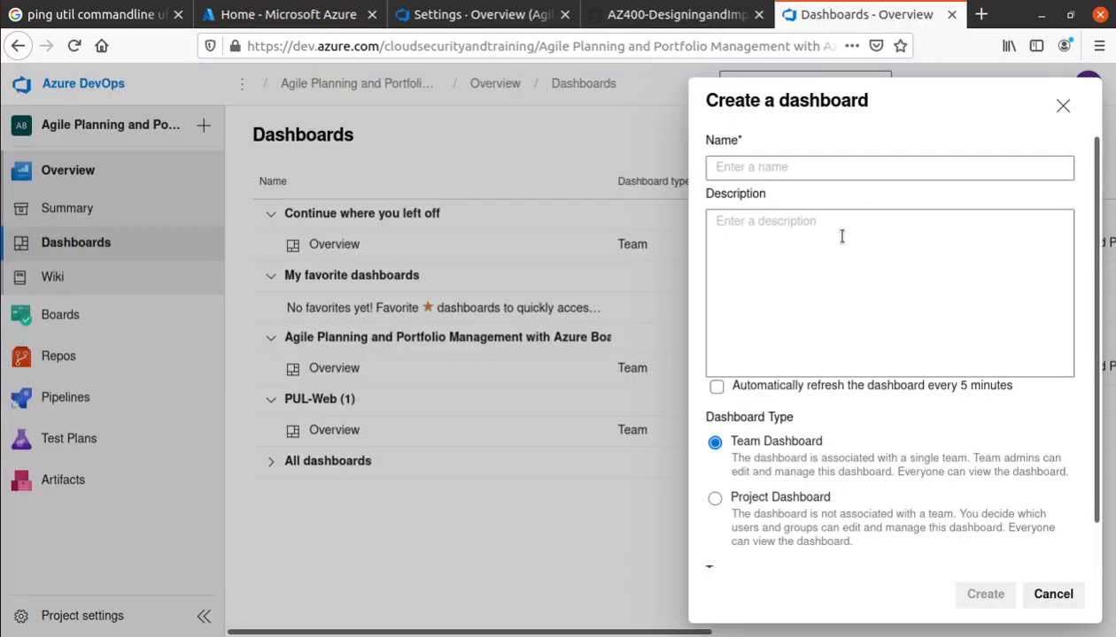
pyautogui.scroll(-2, 876, 305)
pyautogui.scroll(2, 887, 306)
pyautogui.scroll(-1, 886, 302)
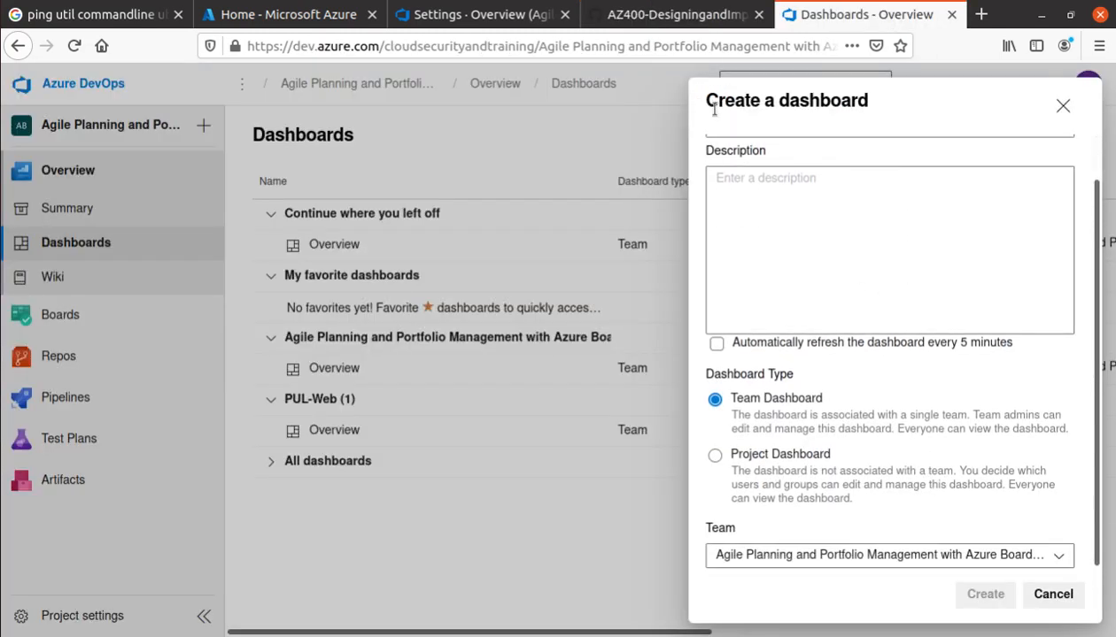
pyautogui.scroll(1, 821, 192)
pyautogui.click(827, 163)
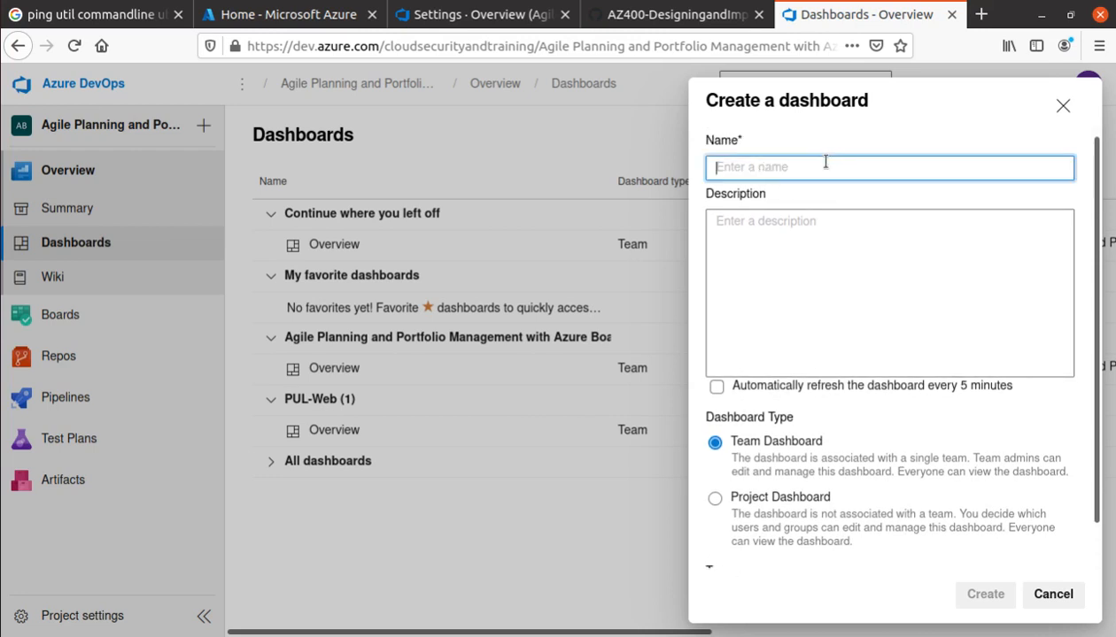
pyautogui.hotkey('ctrl', 'v')
# Assign the new team dashboard to the PUL-Web team
pyautogui.scroll(-1, 872, 275)
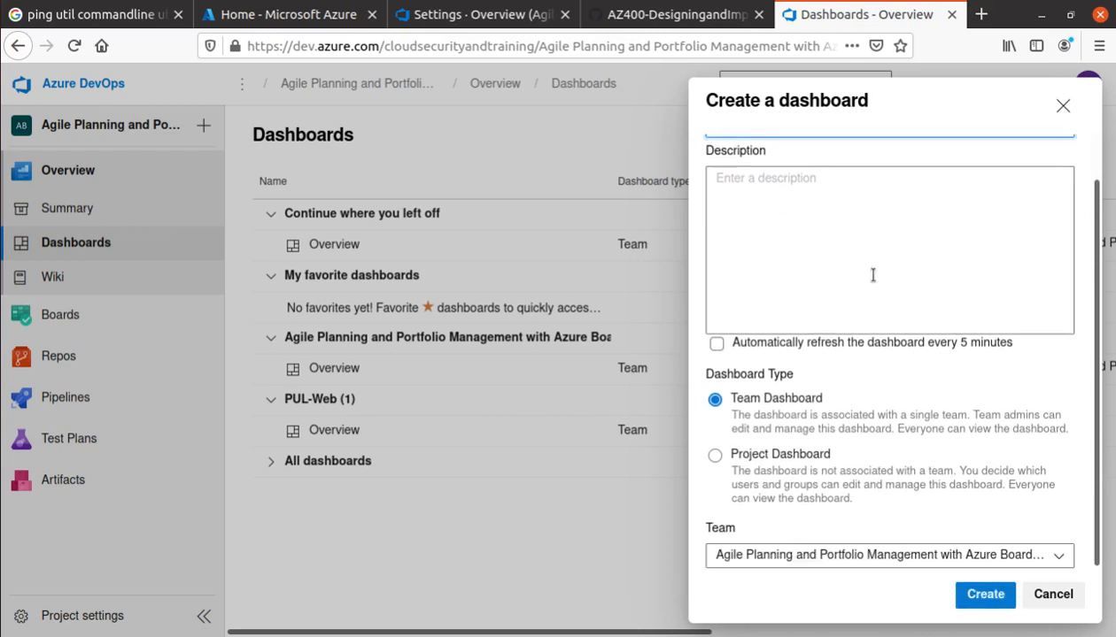
pyautogui.click(1053, 554)
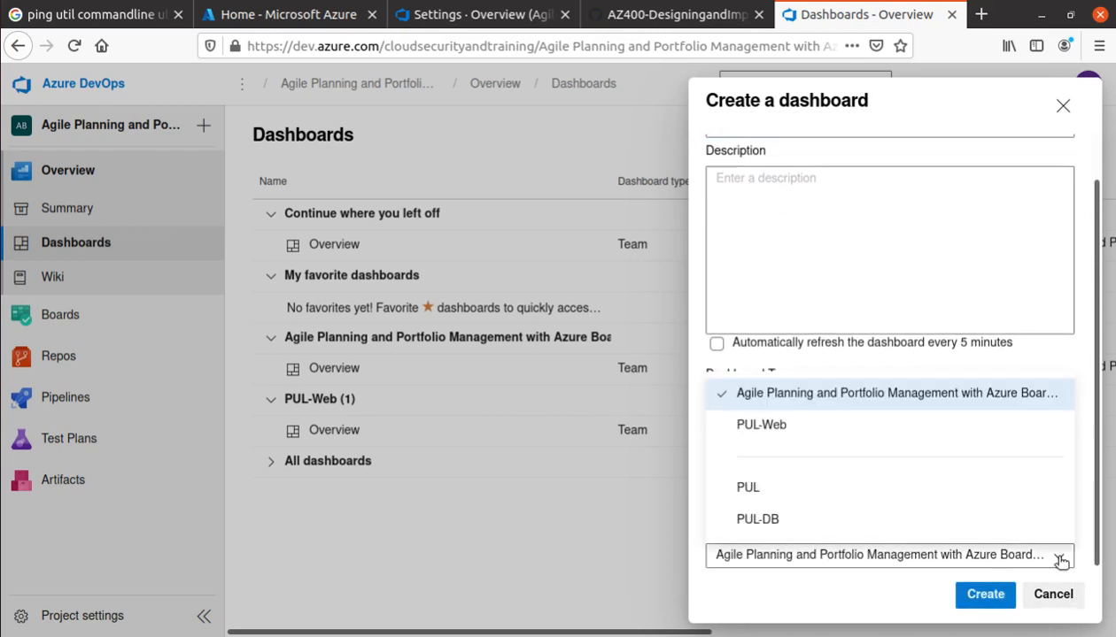
pyautogui.click(769, 428)
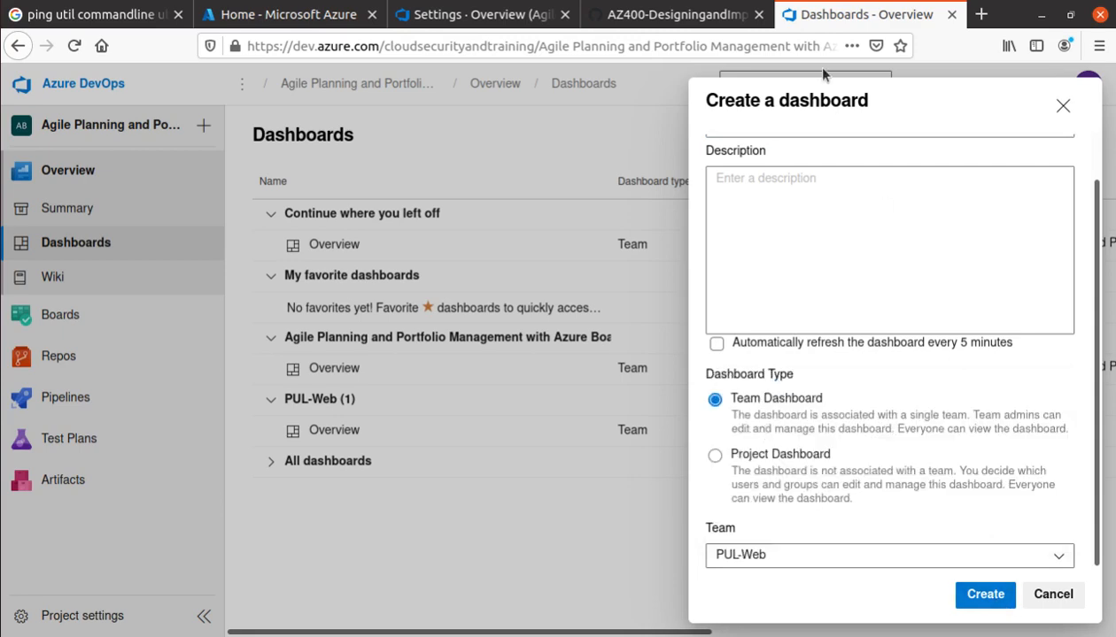
# Check step 4 of the lab guide, create the Product training dashboard and open it from the PUL-Web section of the Dashboards list
pyautogui.click(677, 14)
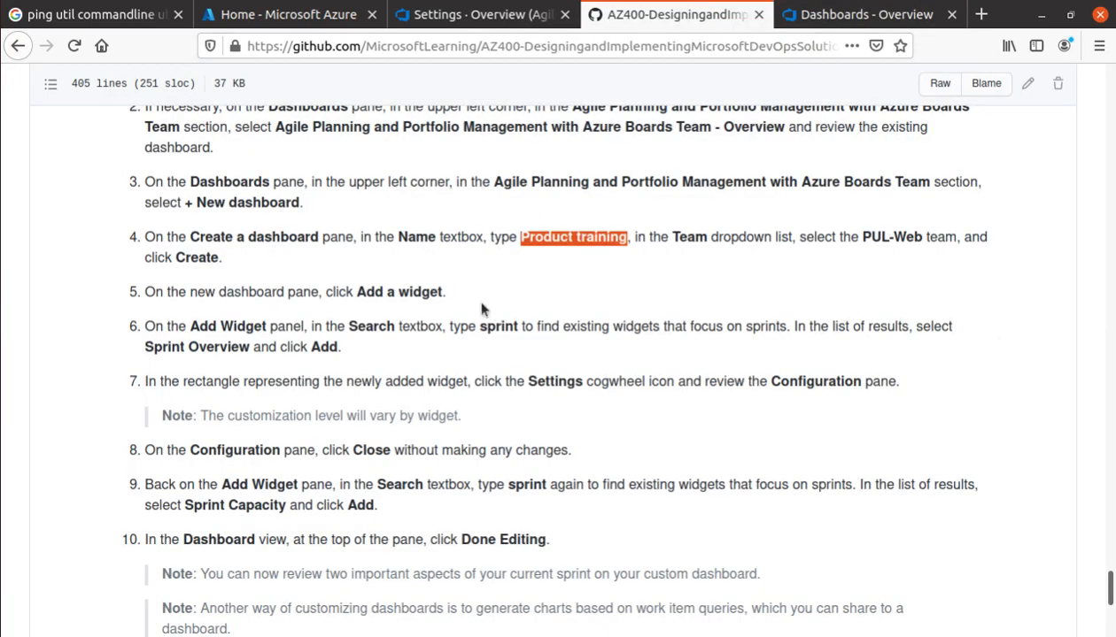
pyautogui.click(807, 16)
pyautogui.click(985, 595)
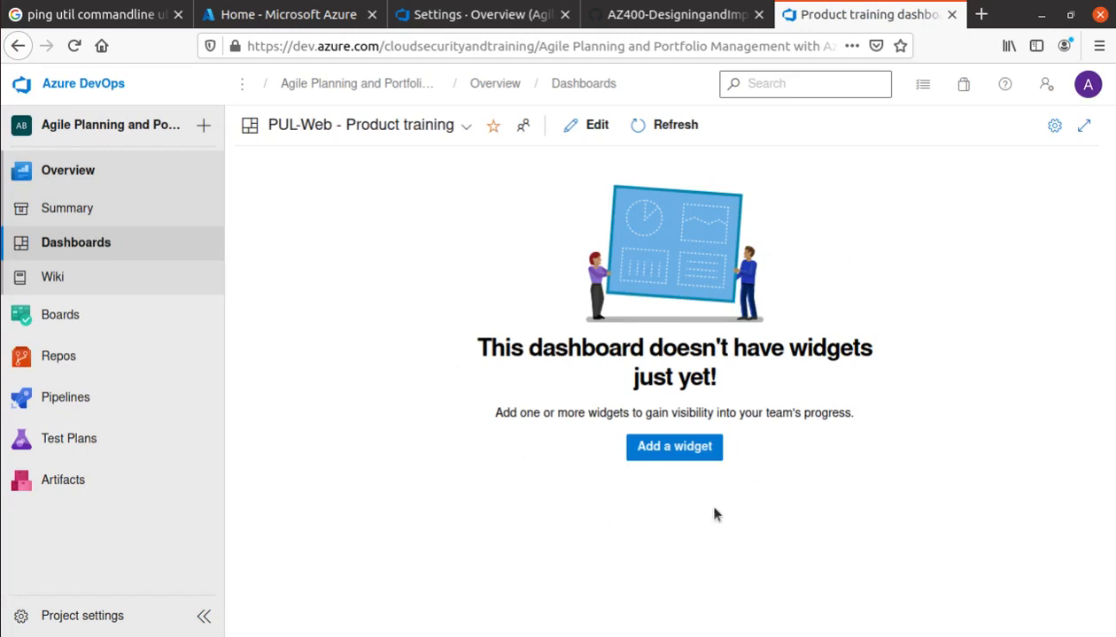
pyautogui.click(120, 249)
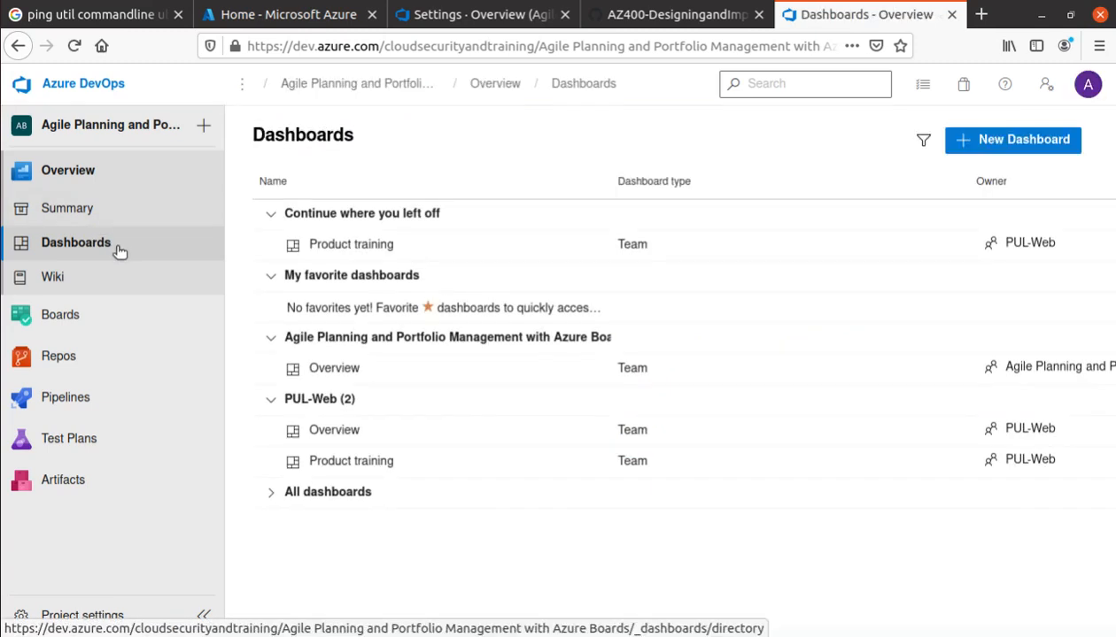
pyautogui.click(381, 463)
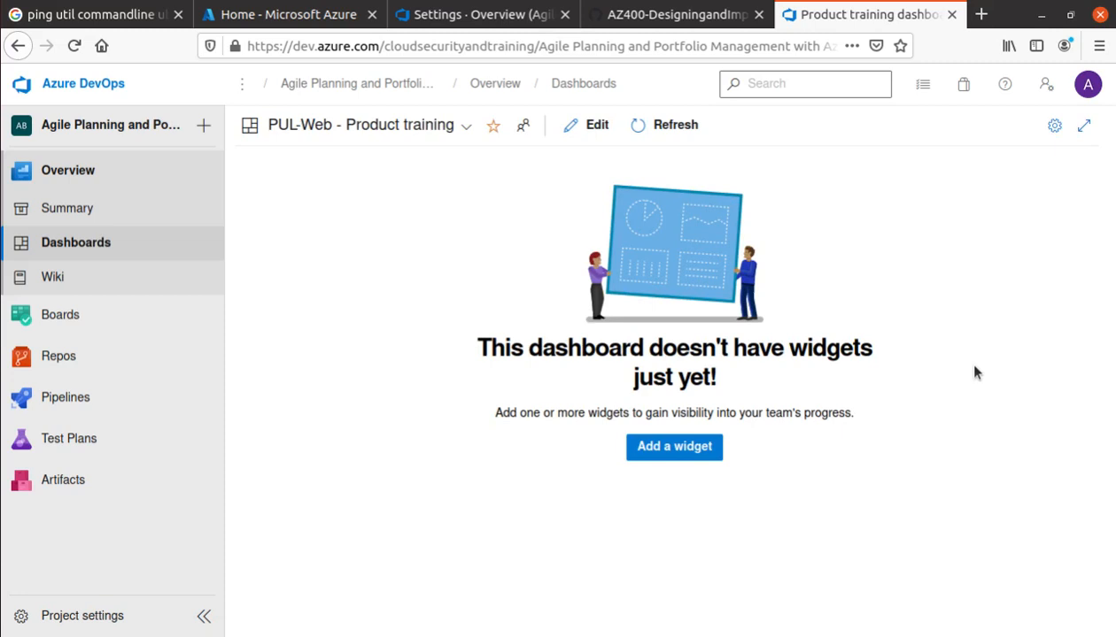
# Copy the search term from step 6 of the lab guide, start adding a widget to the dashboard and search for "sprint"
pyautogui.click(675, 16)
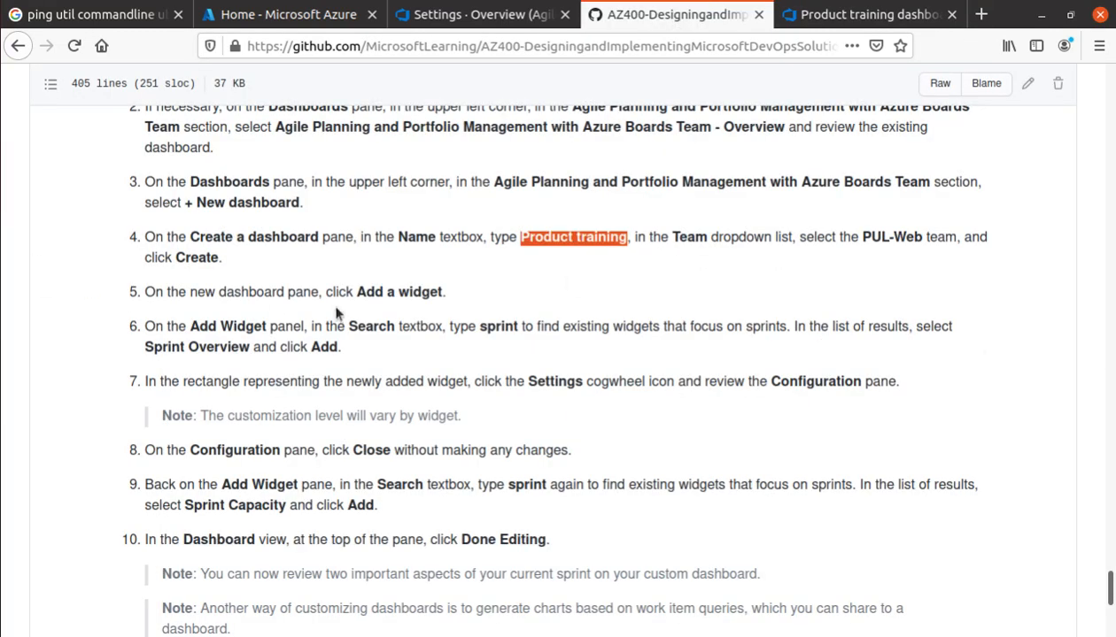
pyautogui.moveTo(359, 291); pyautogui.dragTo(438, 290)
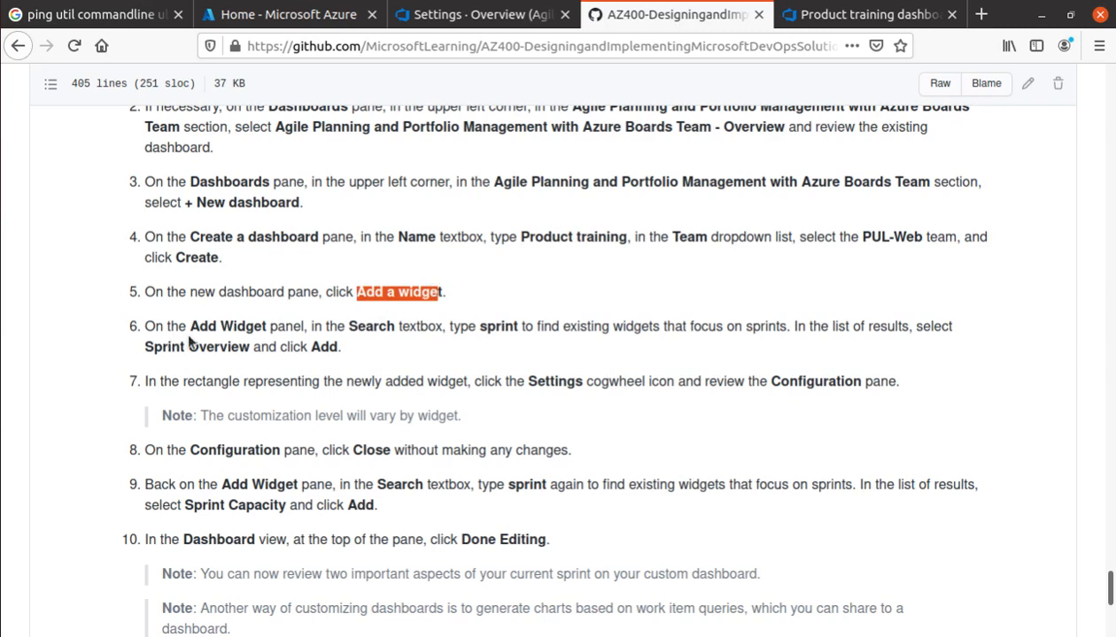
pyautogui.moveTo(478, 325); pyautogui.dragTo(520, 330)
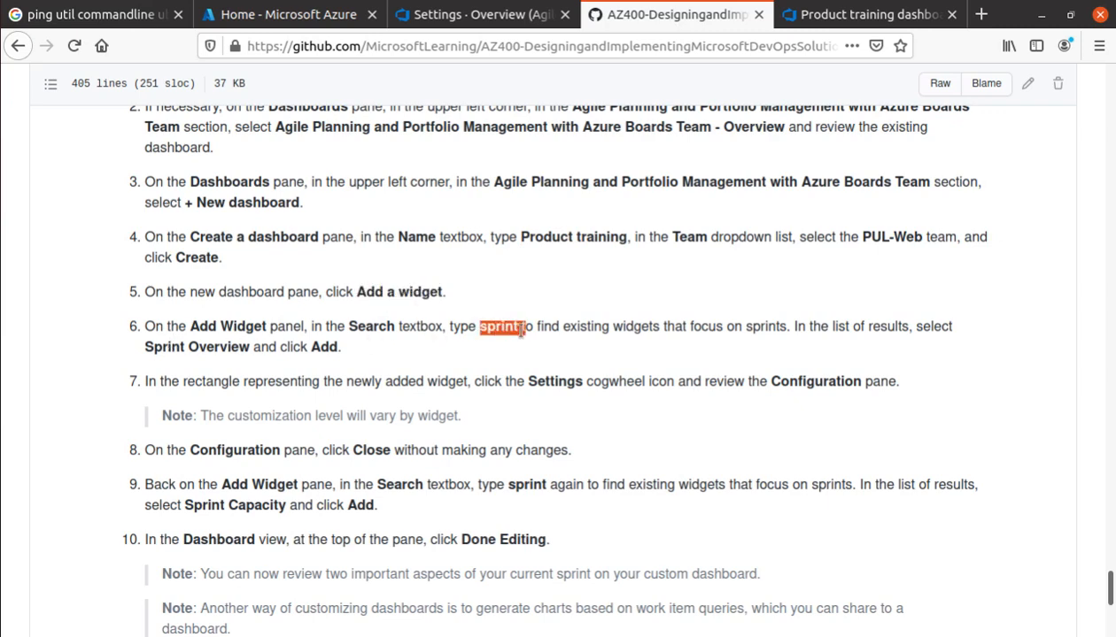
pyautogui.rightClick(509, 409)
pyautogui.click(571, 426)
pyautogui.click(867, 14)
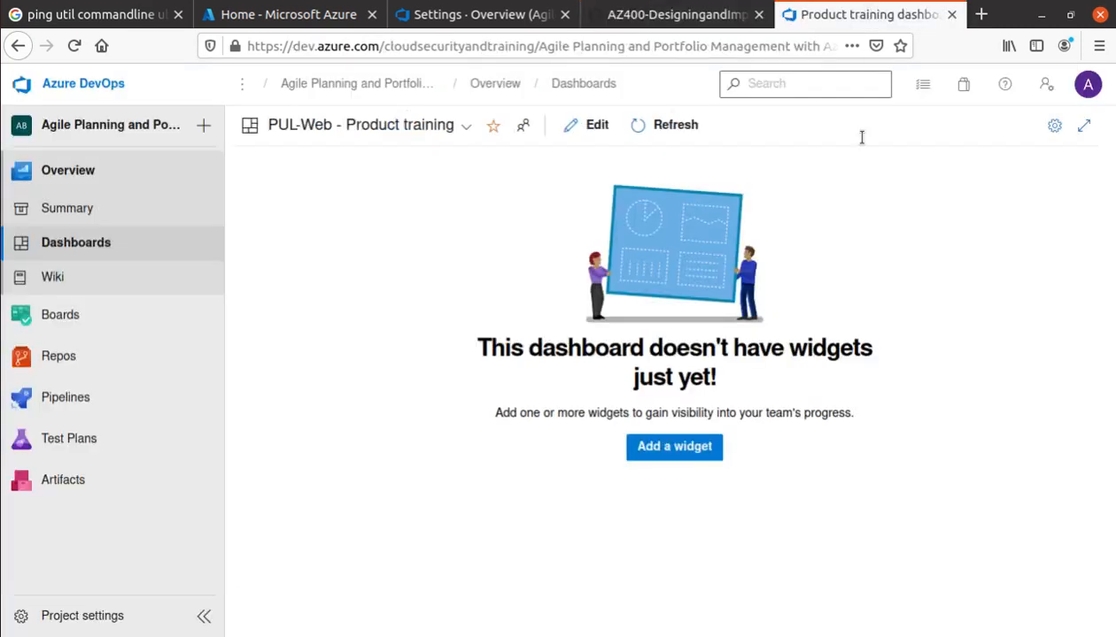
pyautogui.click(700, 446)
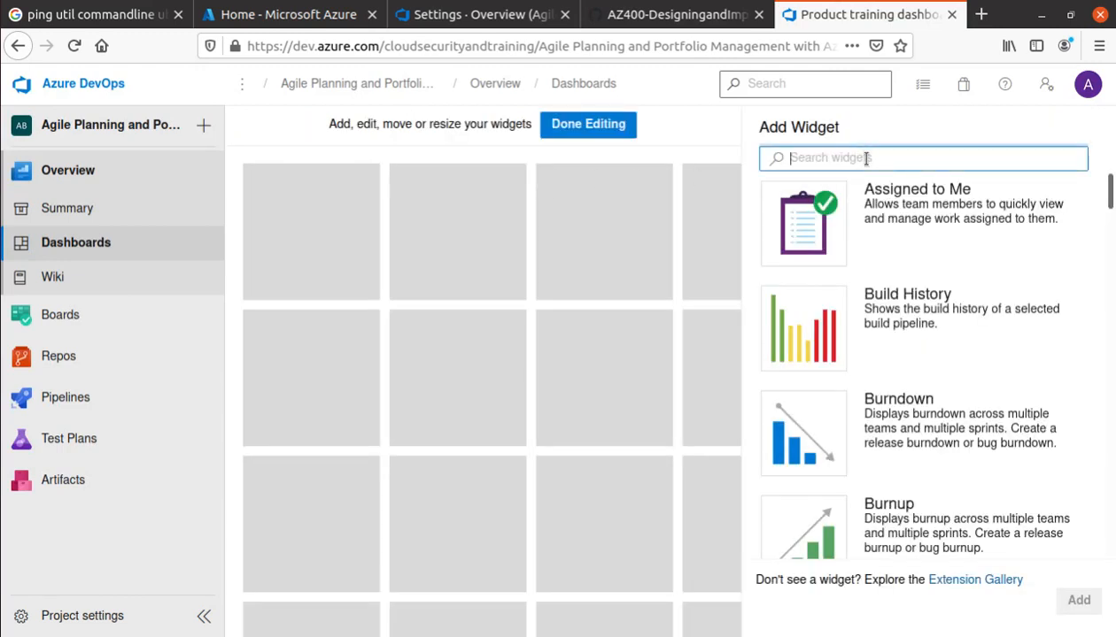
pyautogui.hotkey('ctrl', 'v')
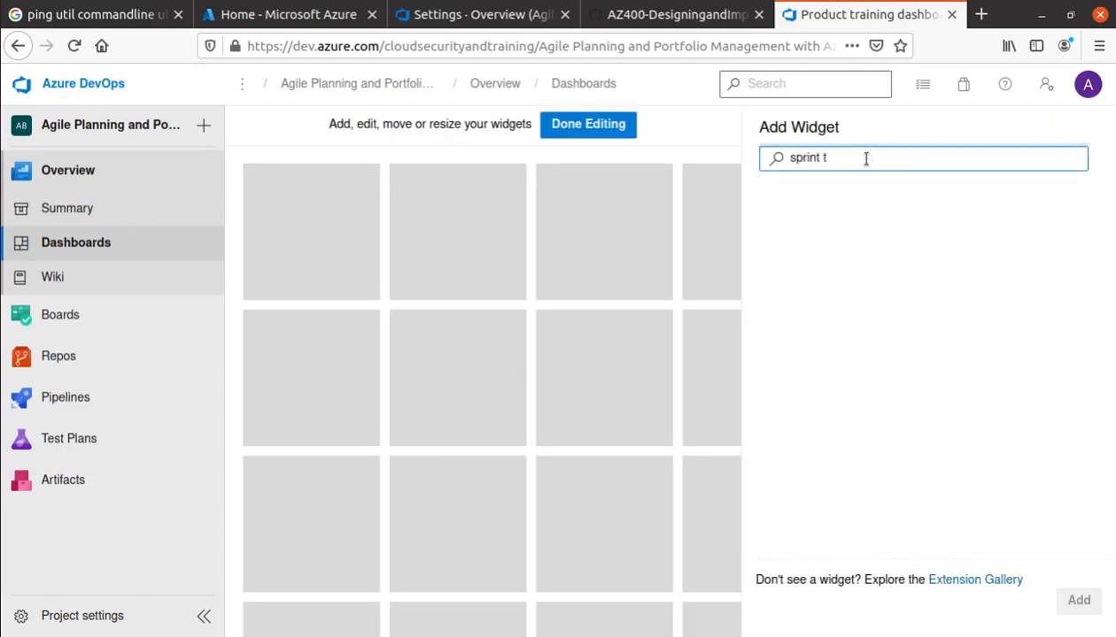
pyautogui.press('BackSpace')
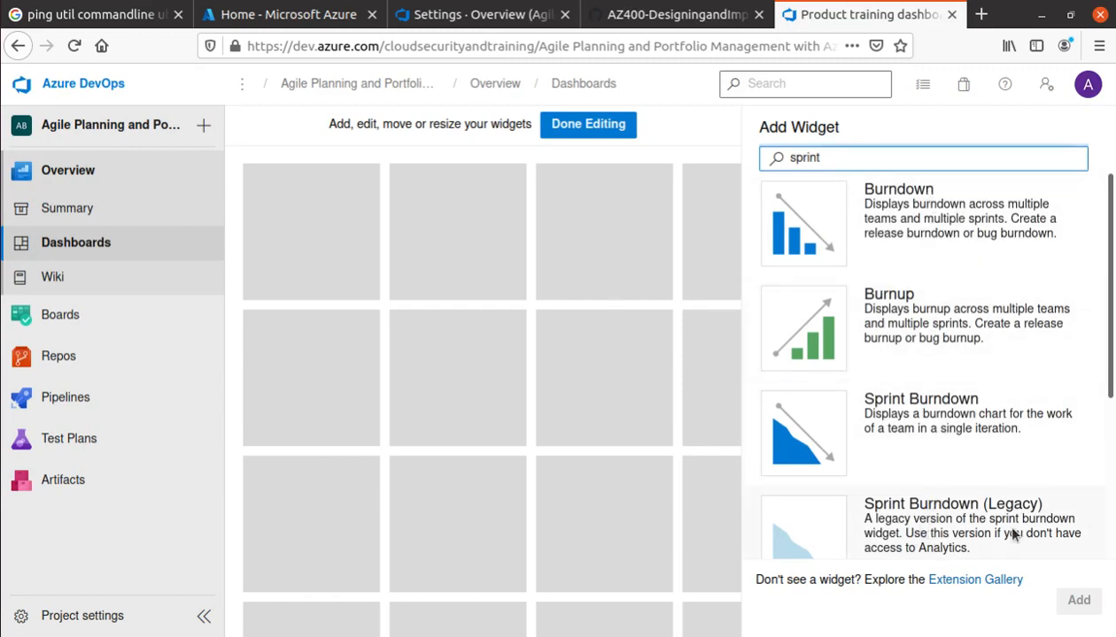
# Recheck step 6 of the lab guide and add the Sprint Overview widget to the Product training dashboard
pyautogui.click(655, 42)
pyautogui.click(700, 16)
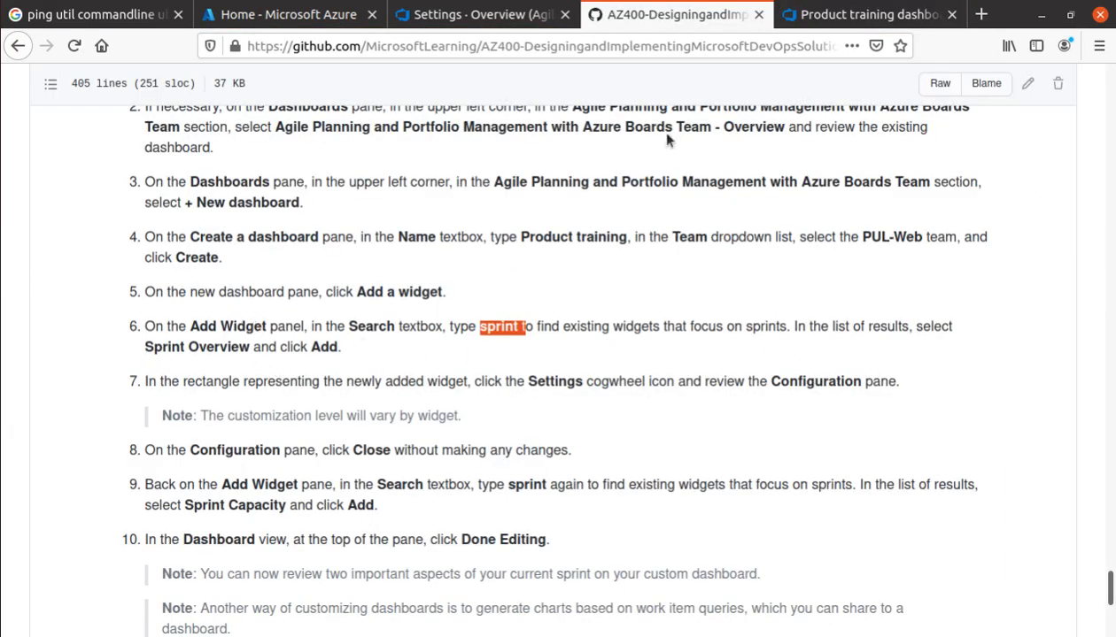
pyautogui.click(839, 16)
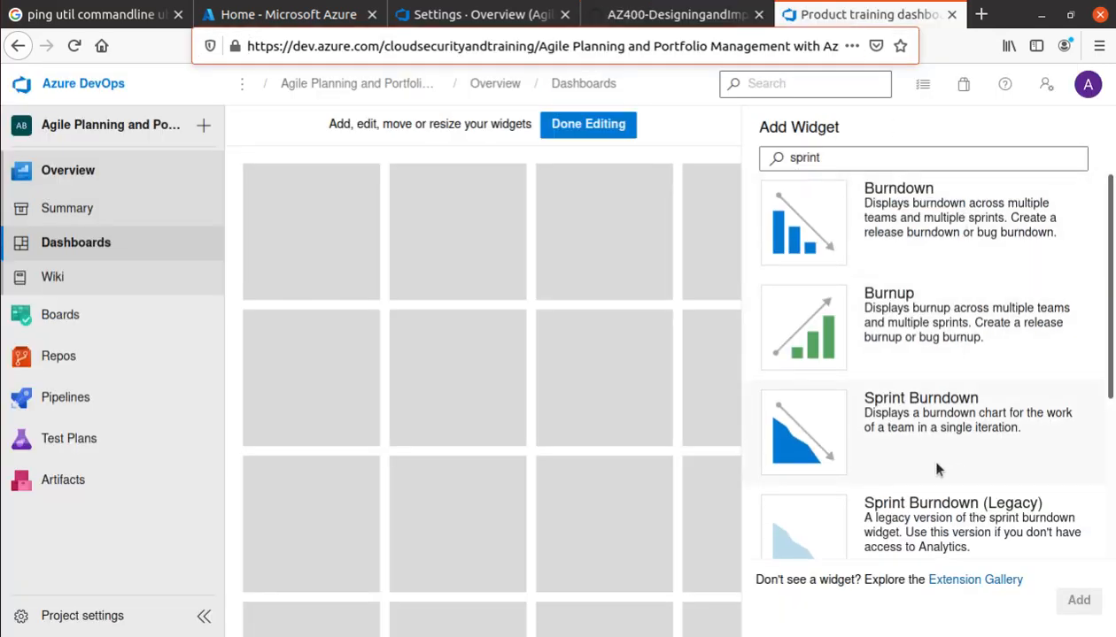
pyautogui.scroll(-5, 937, 467)
pyautogui.click(921, 481)
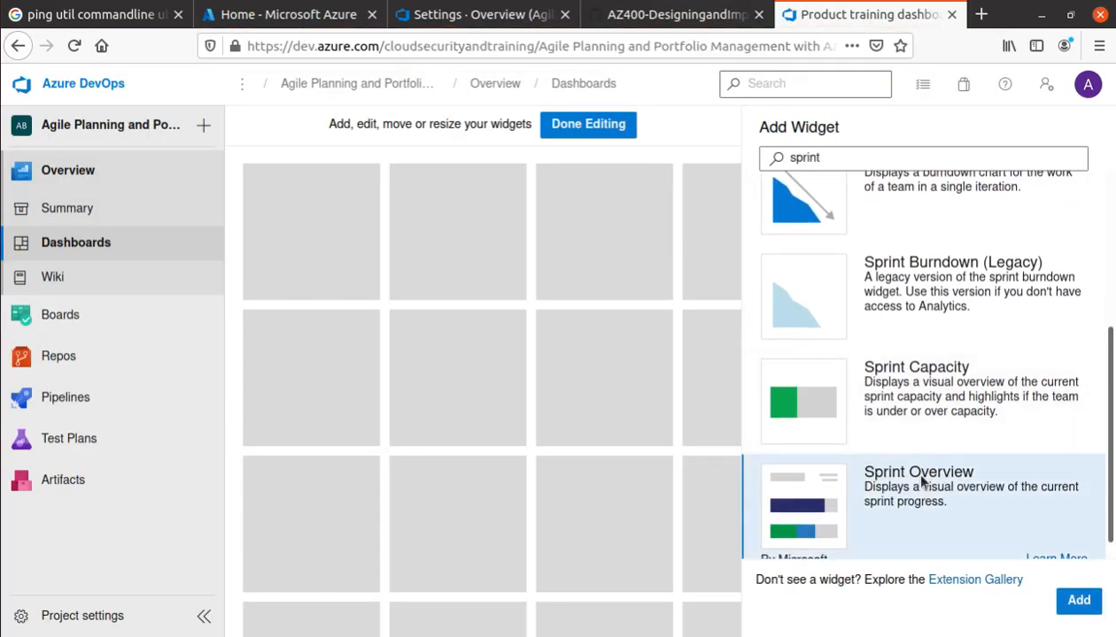
pyautogui.click(1081, 610)
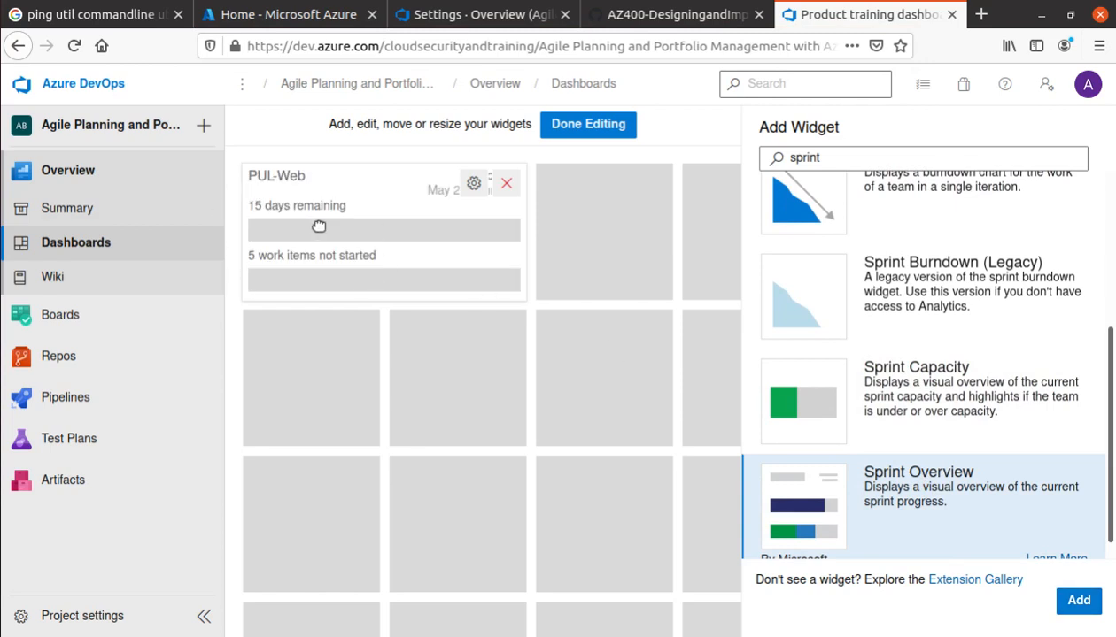
# Follow steps 7 and 8 of the lab guide: review the Sprint Overview widget's configuration and close it without changes
pyautogui.click(645, 15)
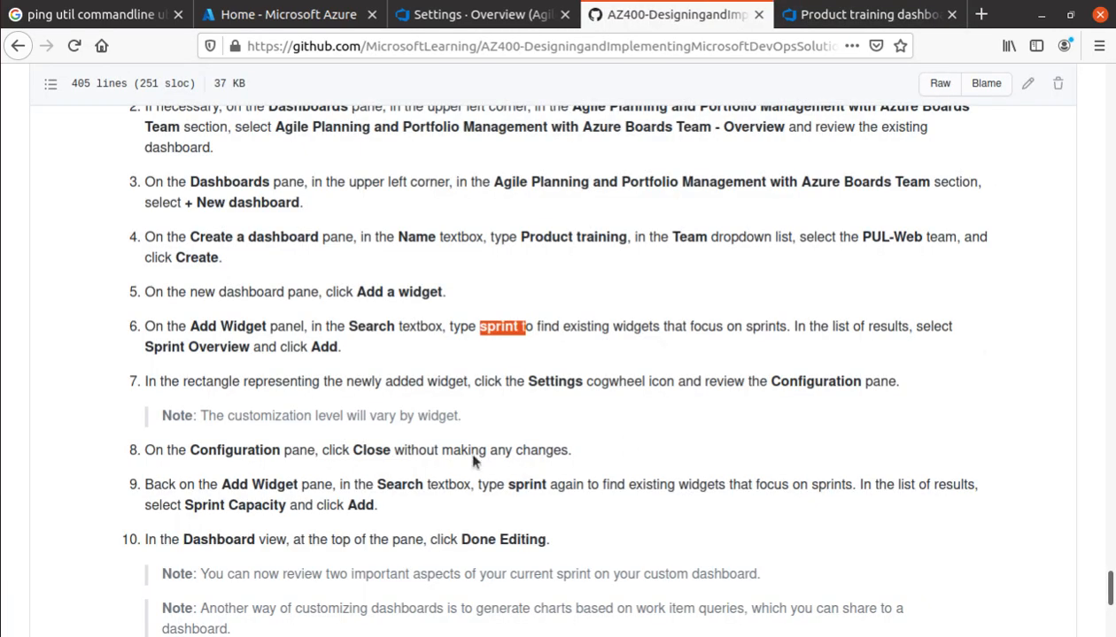
pyautogui.scroll(-3, 673, 189)
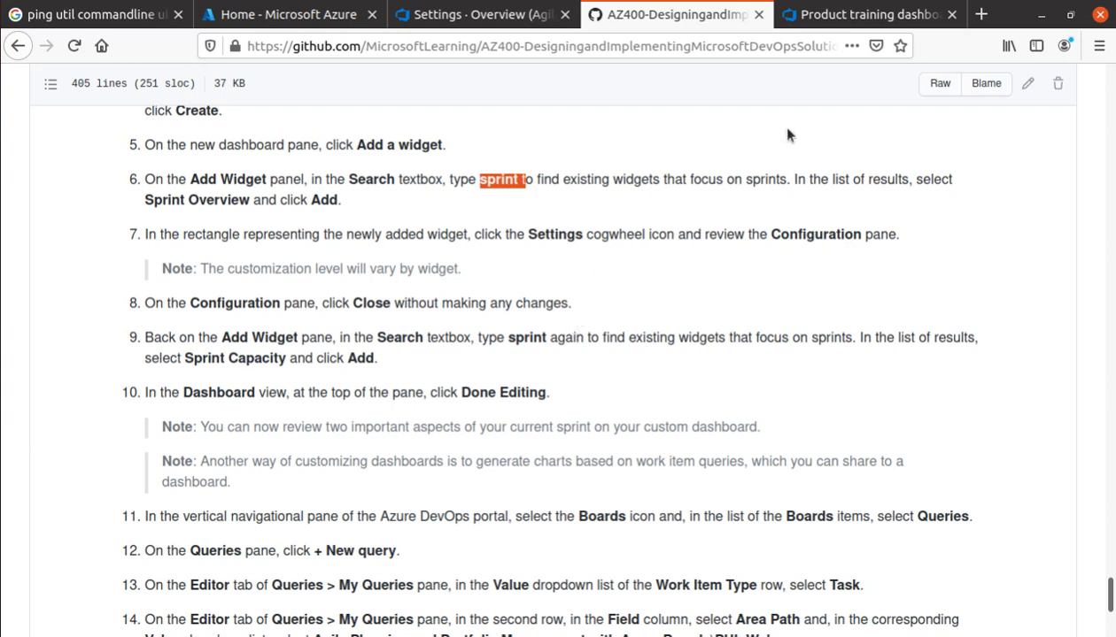
pyautogui.click(885, 21)
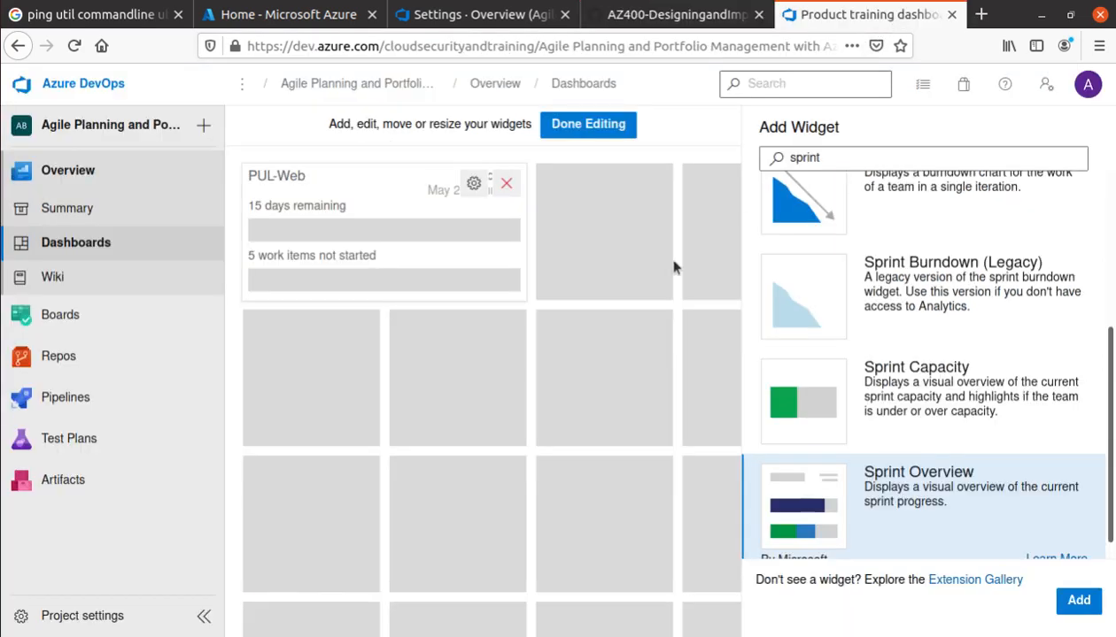
pyautogui.click(472, 184)
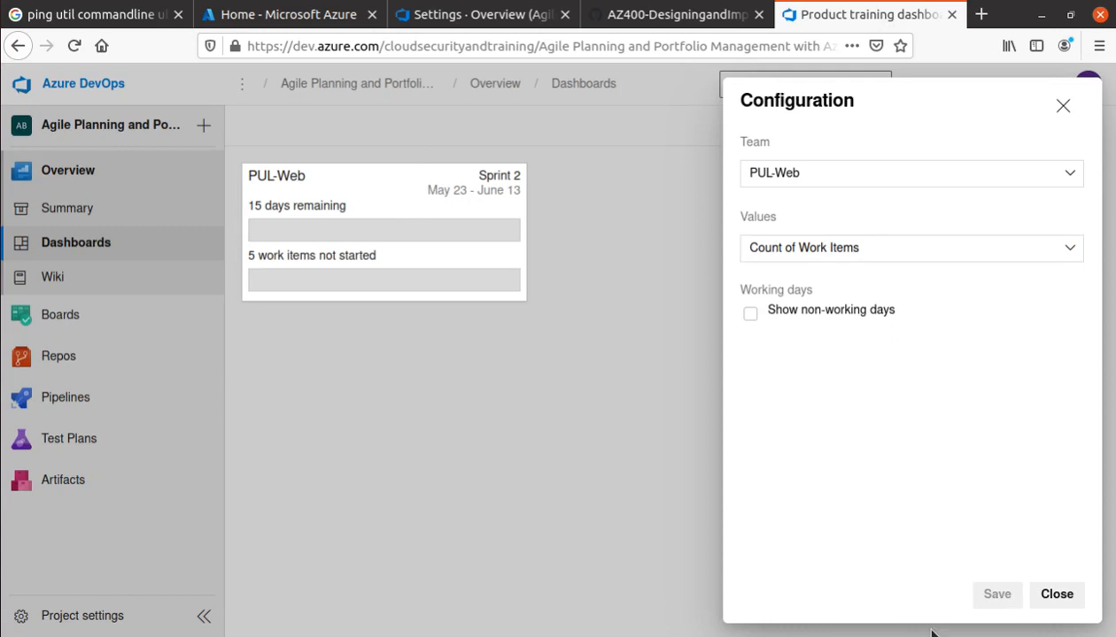
pyautogui.click(1059, 594)
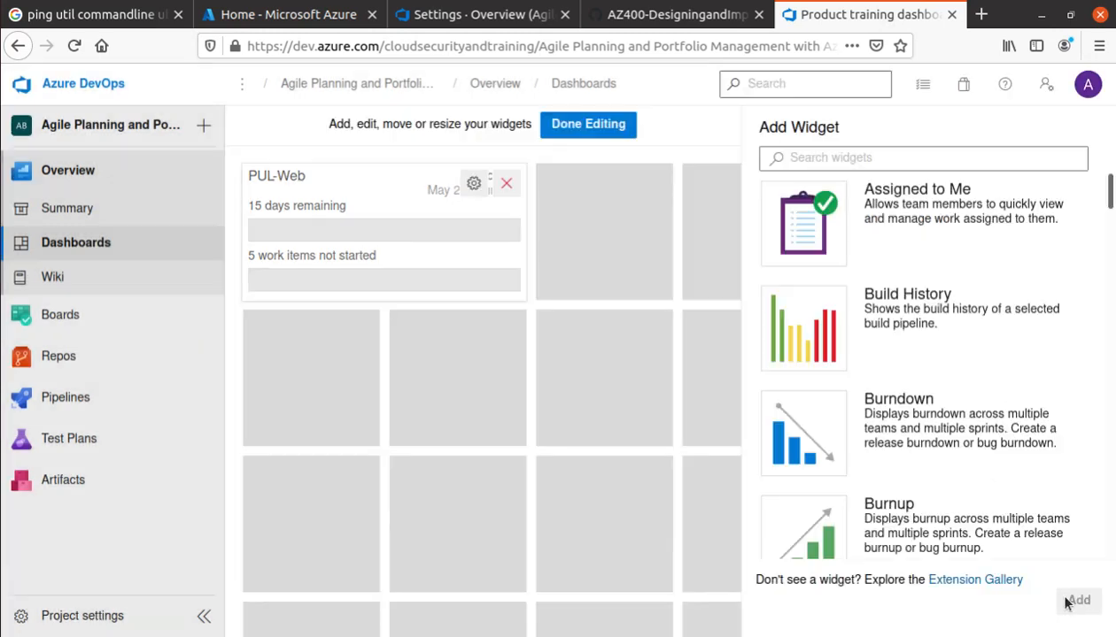
# Copy "sprint" from step 9 of the lab guide and search the available widgets for it again
pyautogui.click(678, 19)
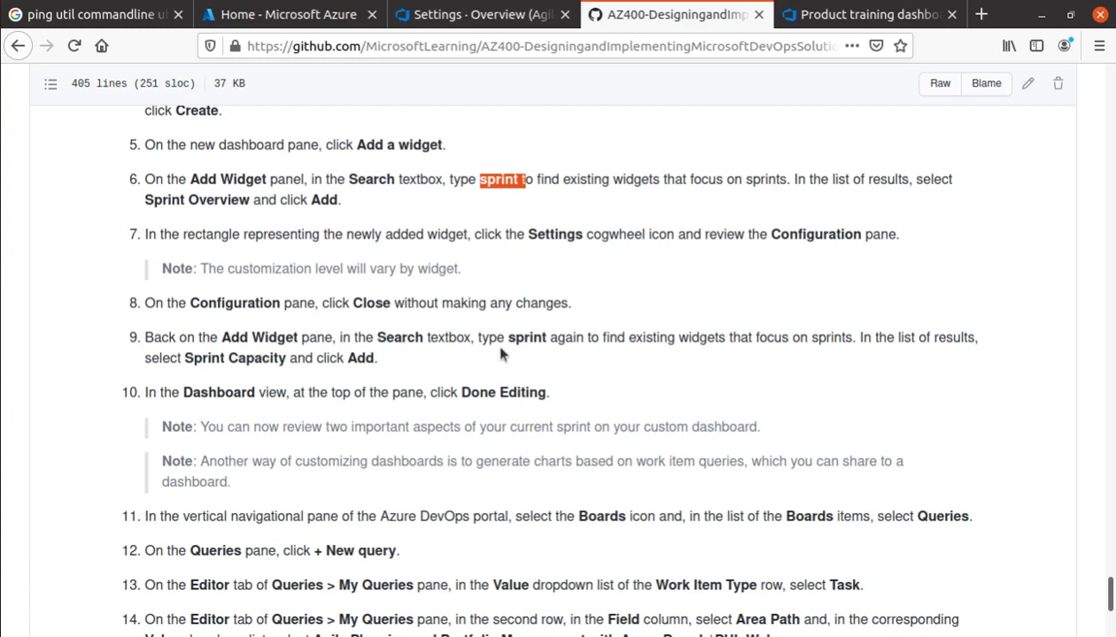
pyautogui.moveTo(508, 337); pyautogui.dragTo(545, 339)
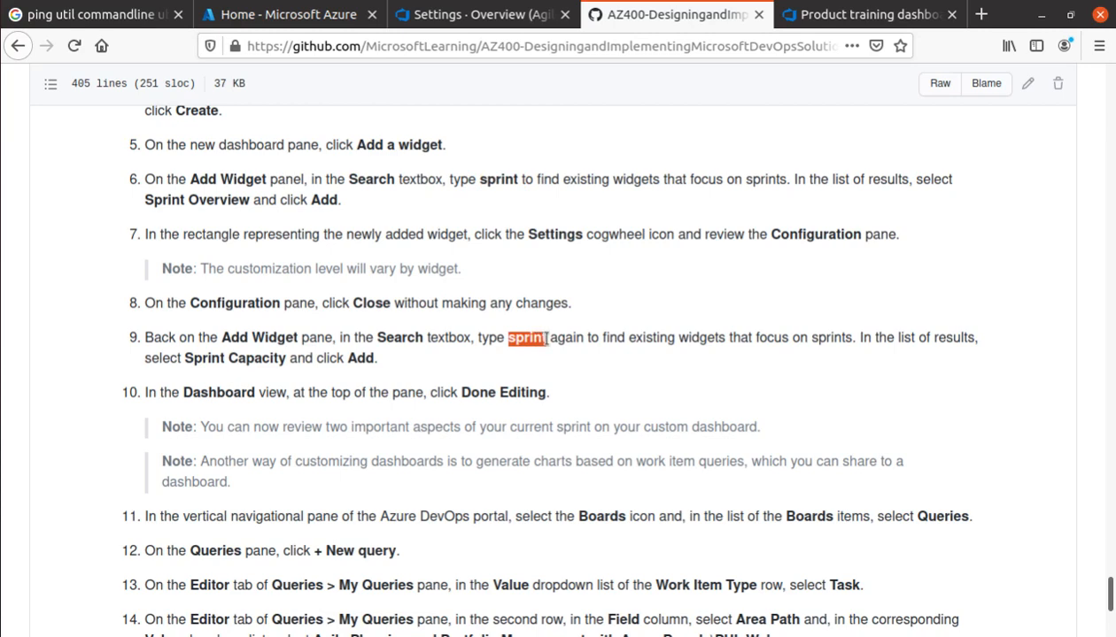
pyautogui.rightClick(537, 340)
pyautogui.click(571, 351)
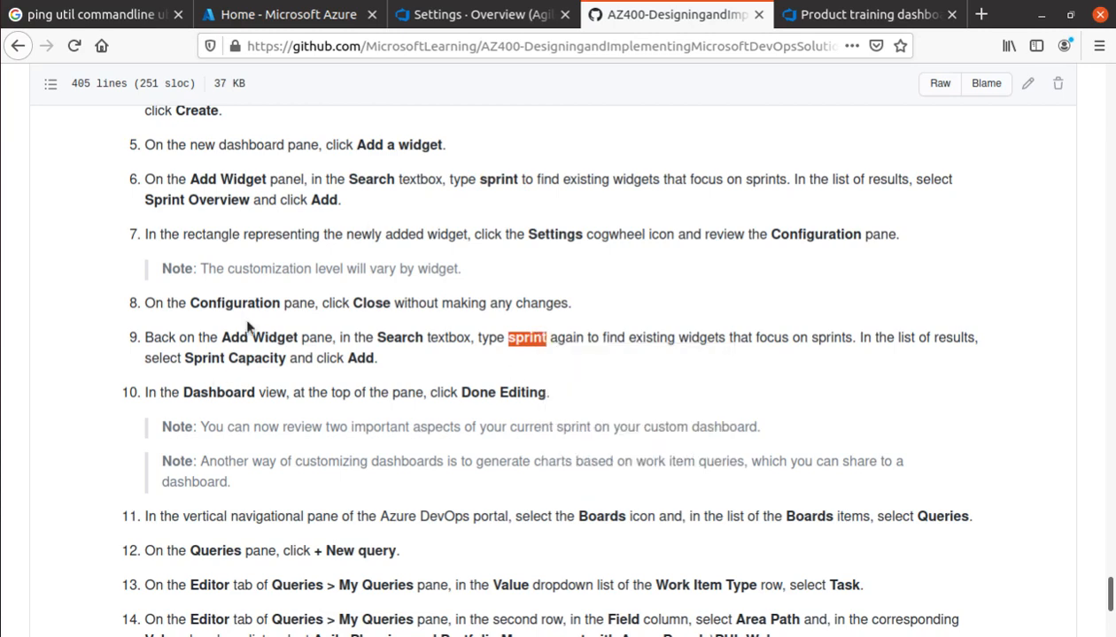
pyautogui.click(828, 15)
pyautogui.click(880, 150)
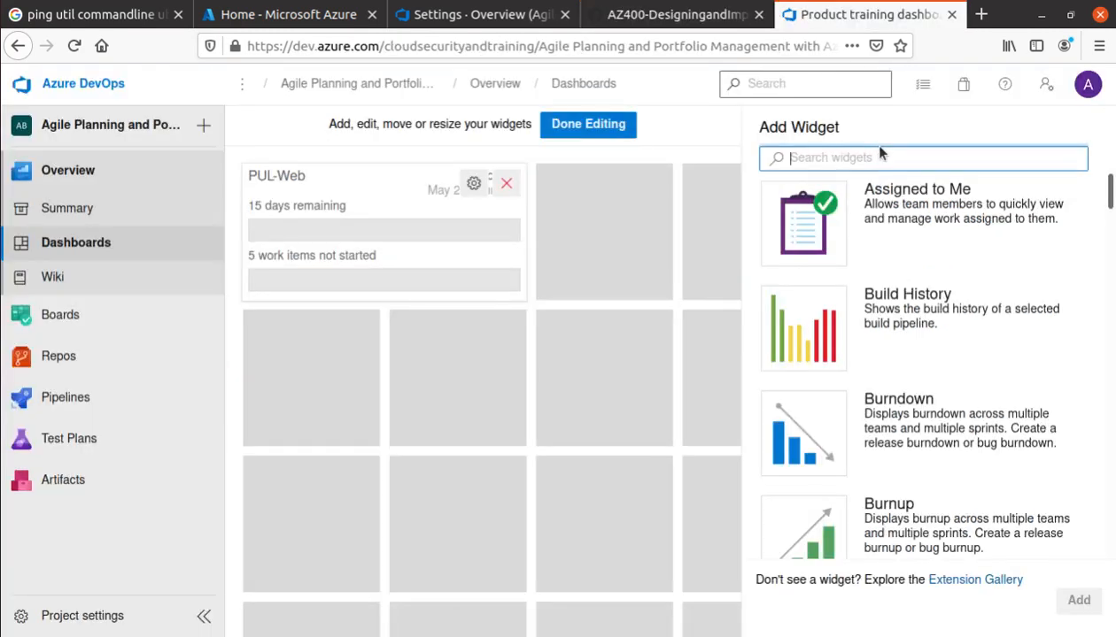
pyautogui.hotkey('ctrl', 'v')
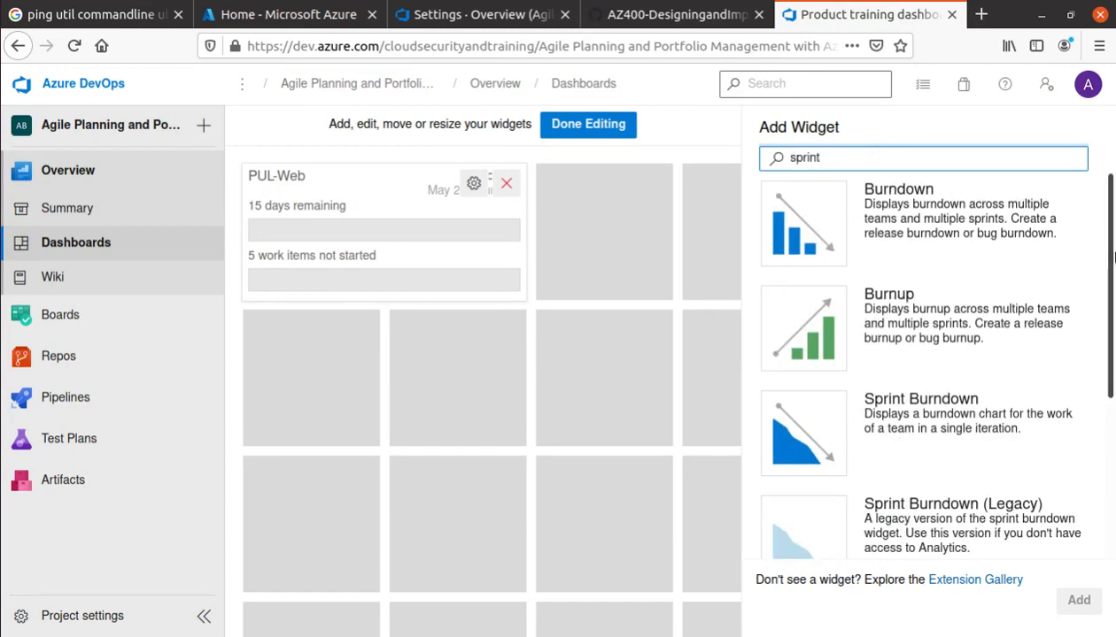
# Add the Sprint Capacity widget to the Product training dashboard
pyautogui.scroll(-3, 956, 391)
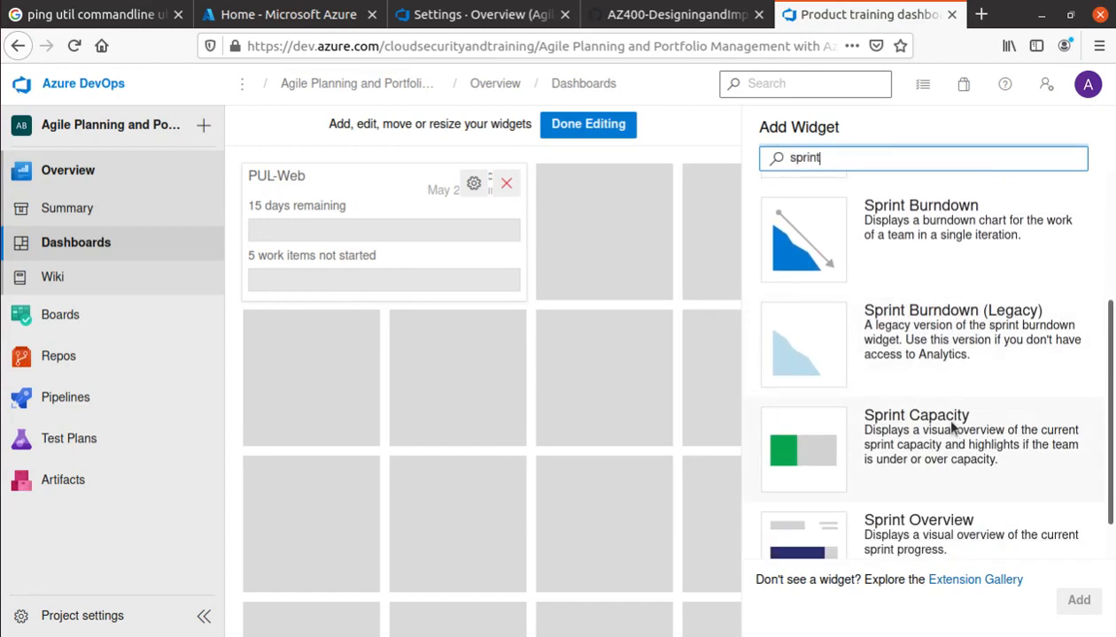
pyautogui.click(882, 429)
pyautogui.click(1078, 600)
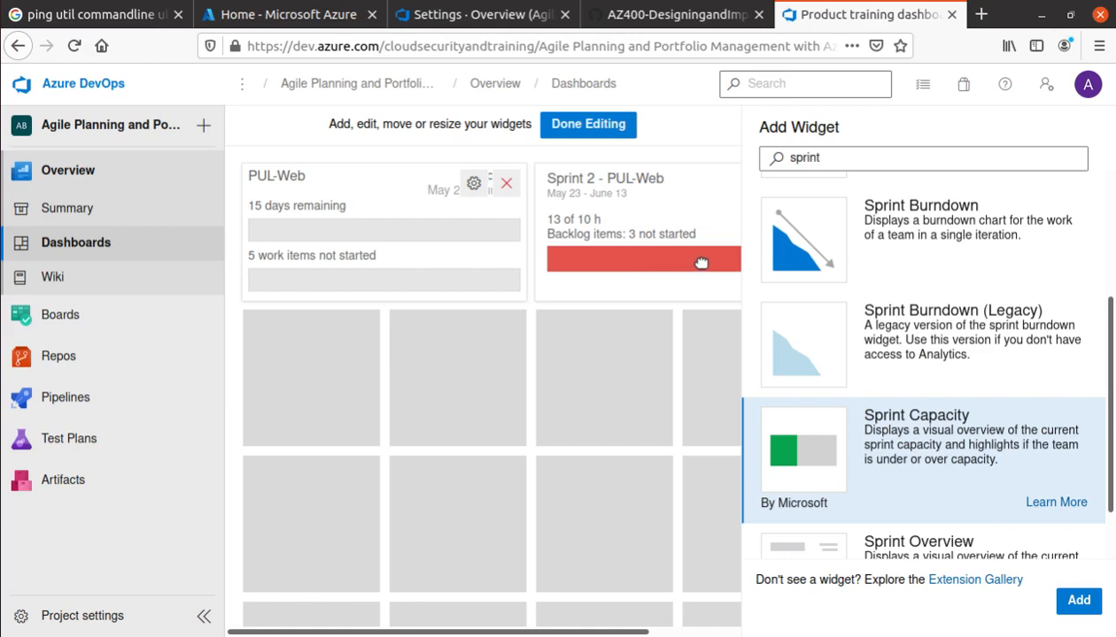
# Read step 10 of the lab guide and finish editing the Product training dashboard
pyautogui.click(639, 18)
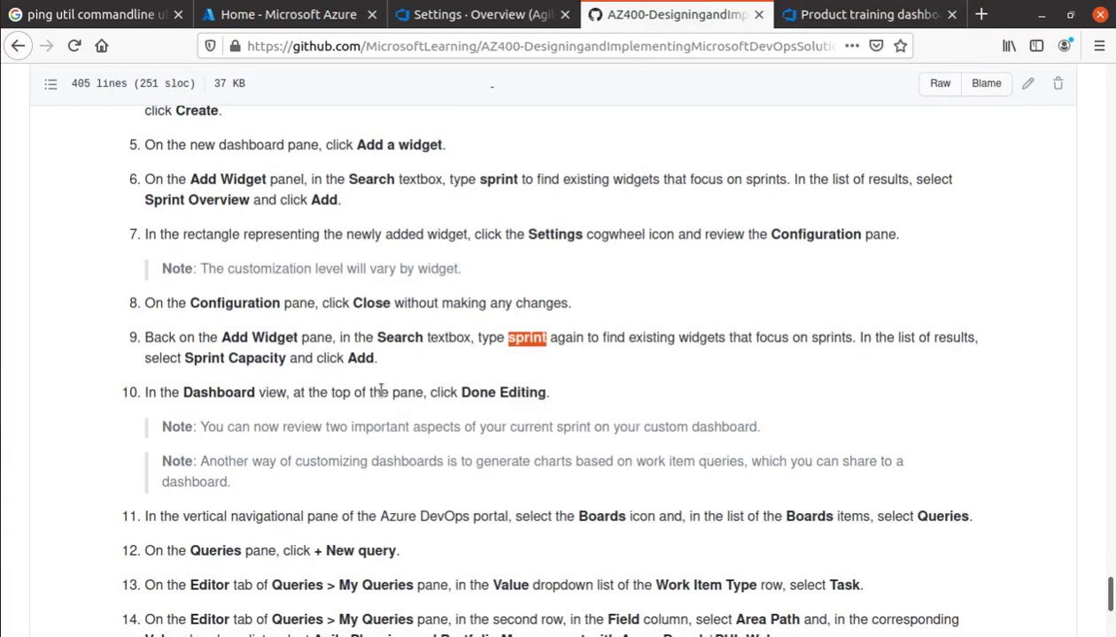
pyautogui.scroll(-2, 344, 368)
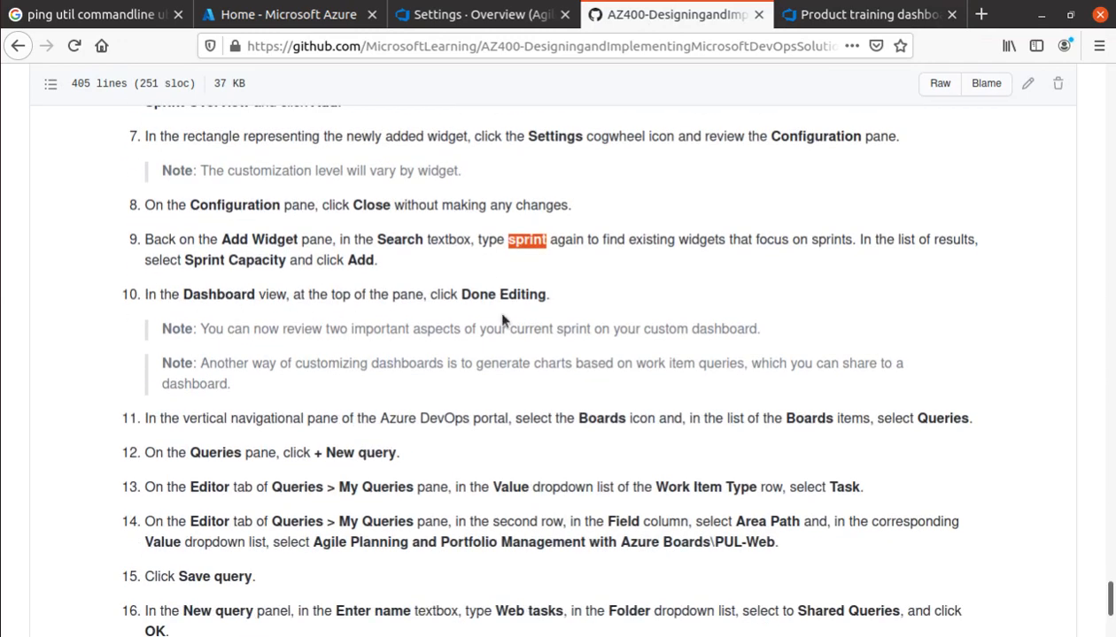
pyautogui.click(845, 16)
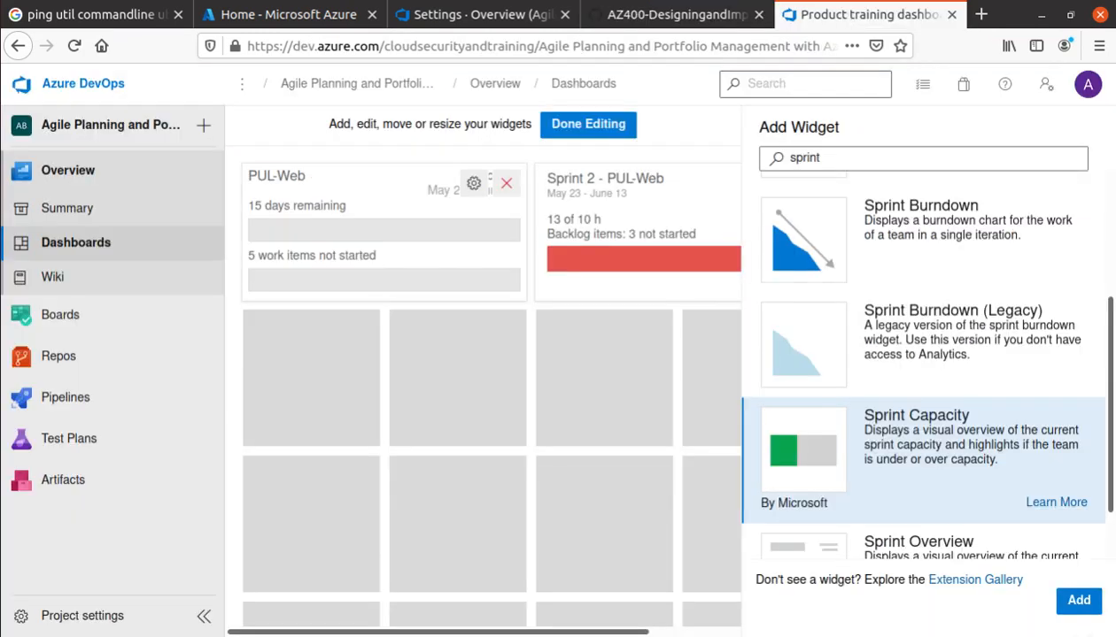
pyautogui.click(589, 124)
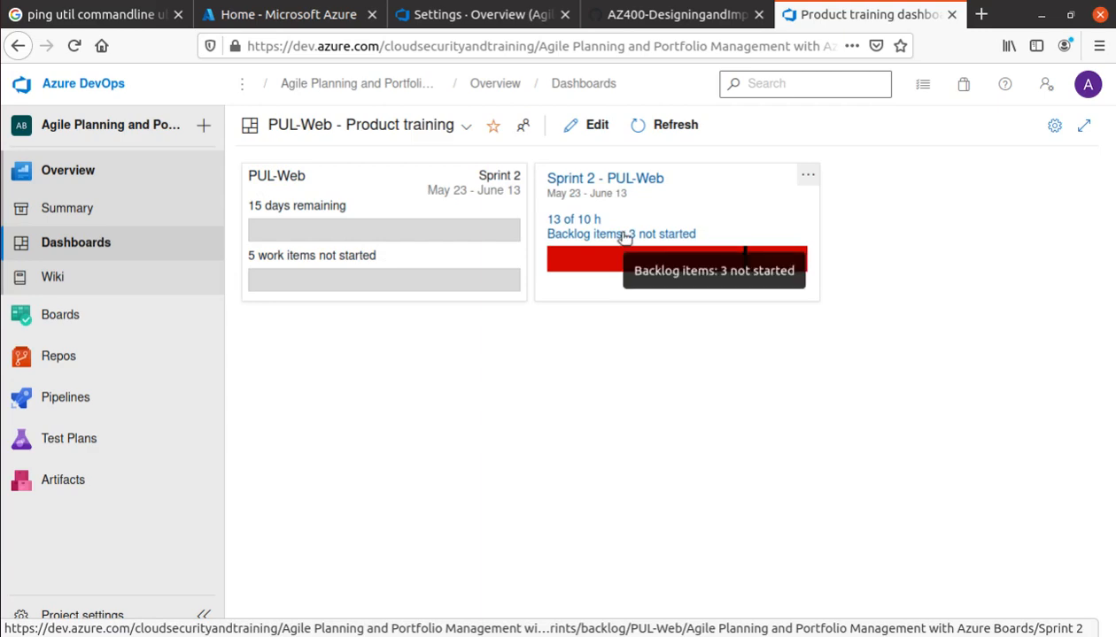
# Read step 11 of the lab guide and open the Queries page under Boards in Azure DevOps
pyautogui.click(666, 15)
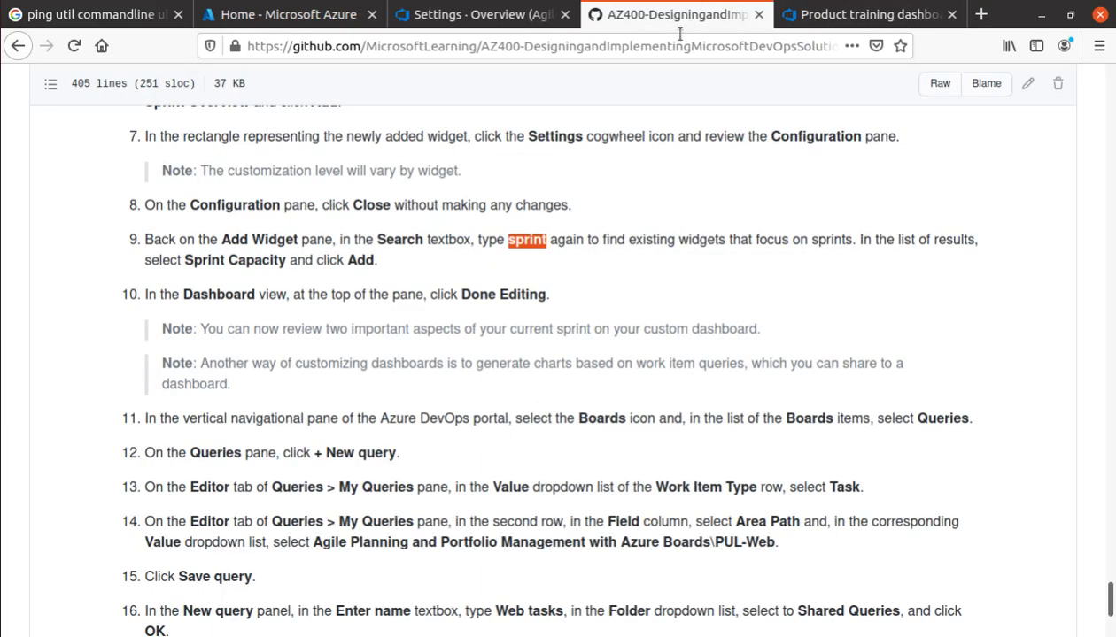
pyautogui.scroll(-5, 105, 417)
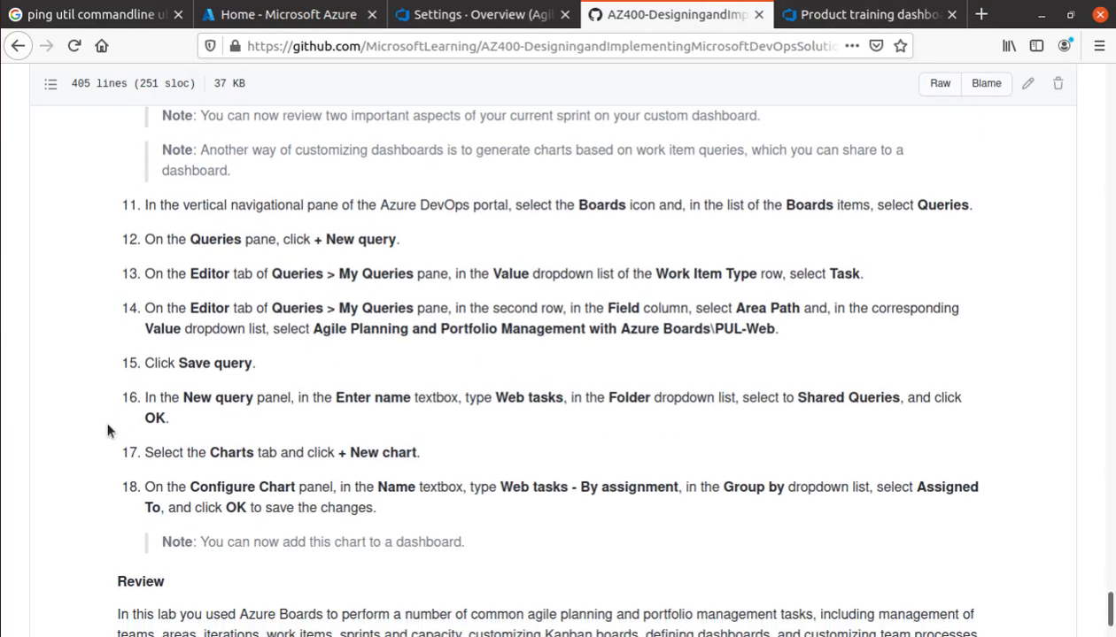
pyautogui.scroll(-1, 107, 425)
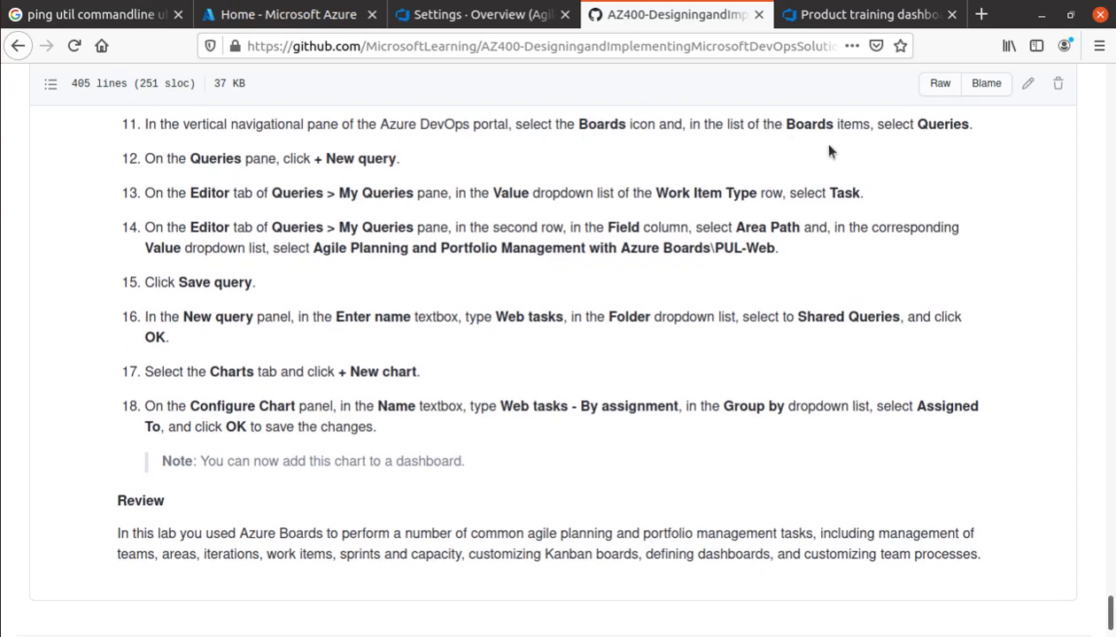
pyautogui.click(852, 14)
pyautogui.moveTo(82, 320)
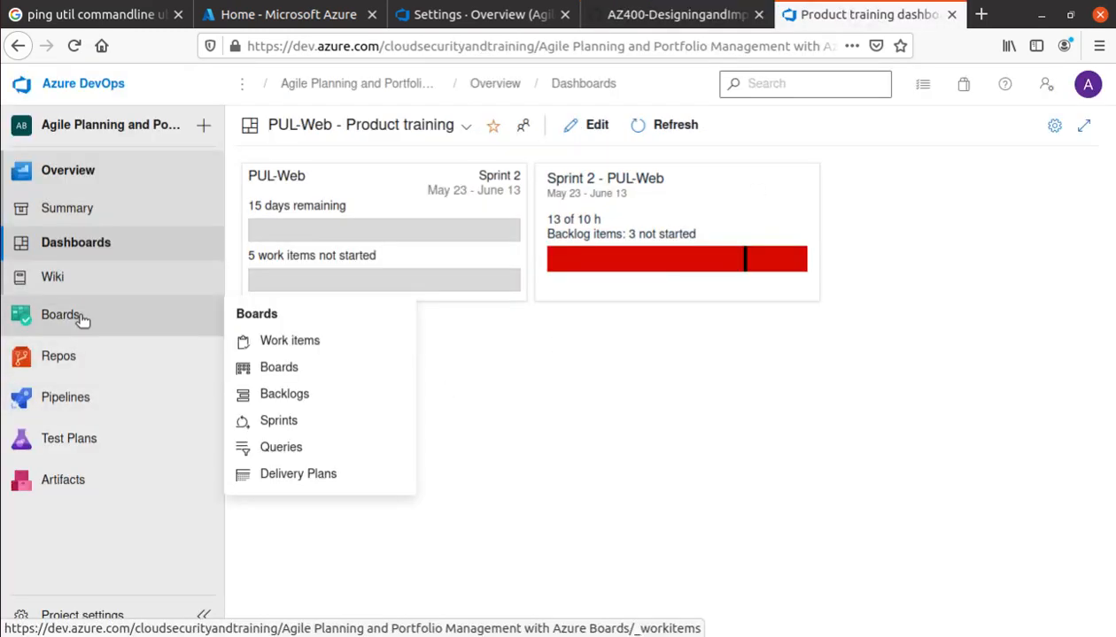
pyautogui.click(292, 449)
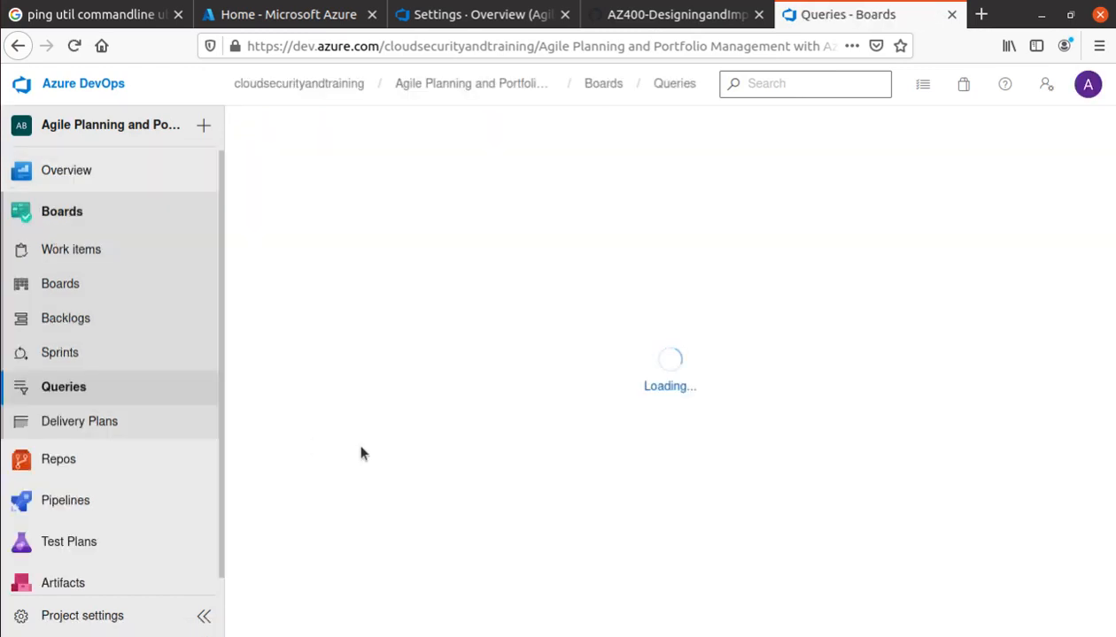
# Read step 12 of the lab guide and create a new work item query
pyautogui.click(672, 11)
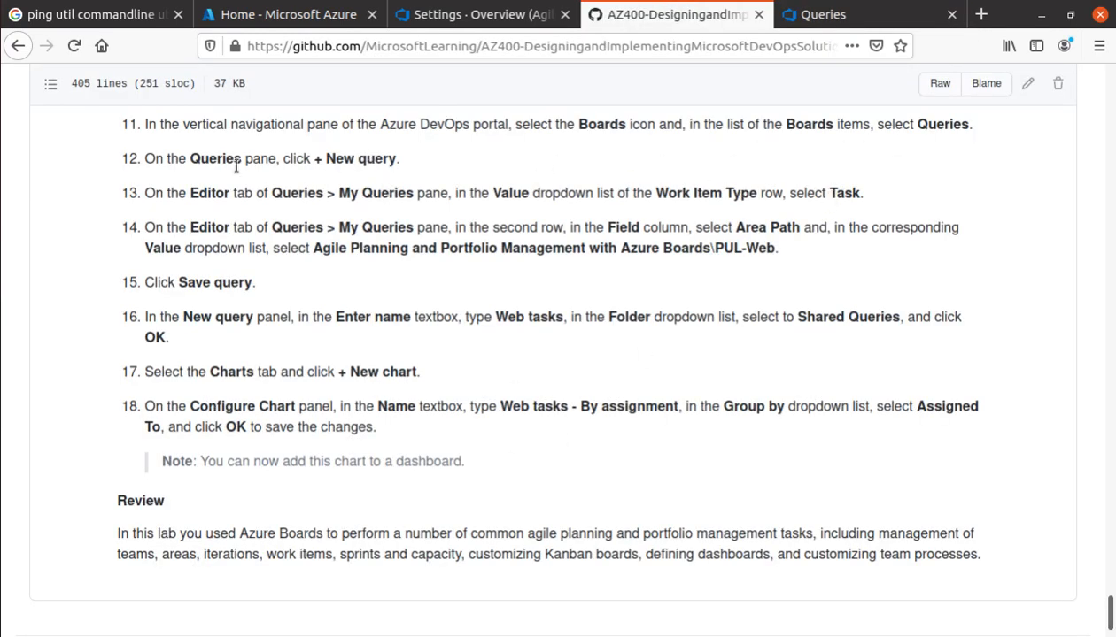
pyautogui.doubleClick(342, 159)
pyautogui.click(837, 15)
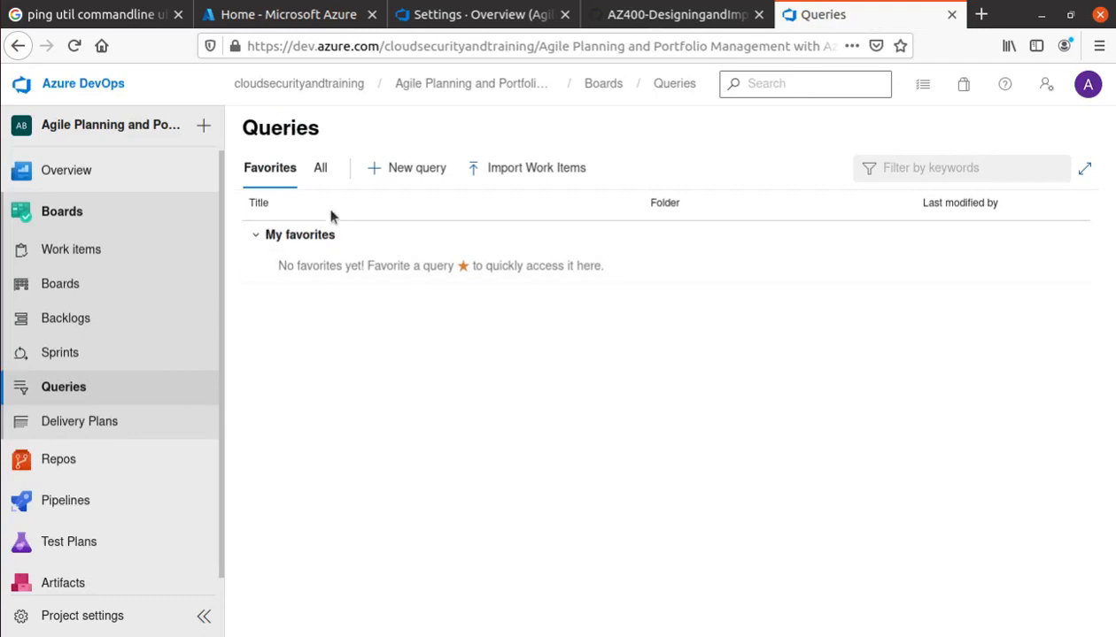
pyautogui.click(445, 173)
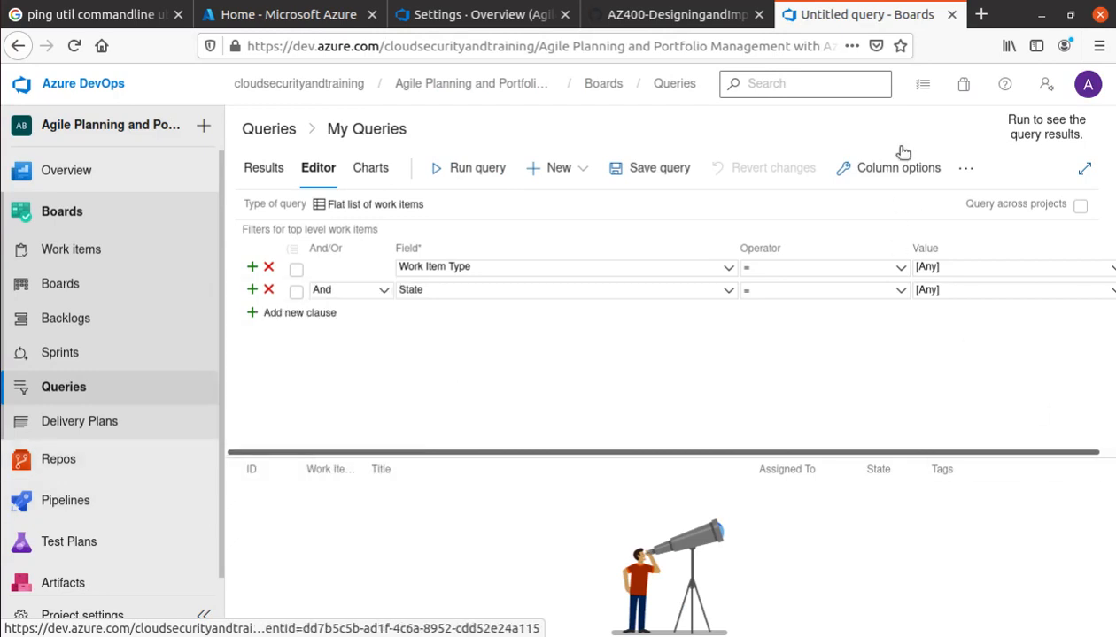
# Follow step 13 of the lab guide: set the value of the query's Work Item Type clause to Task
pyautogui.click(594, 19)
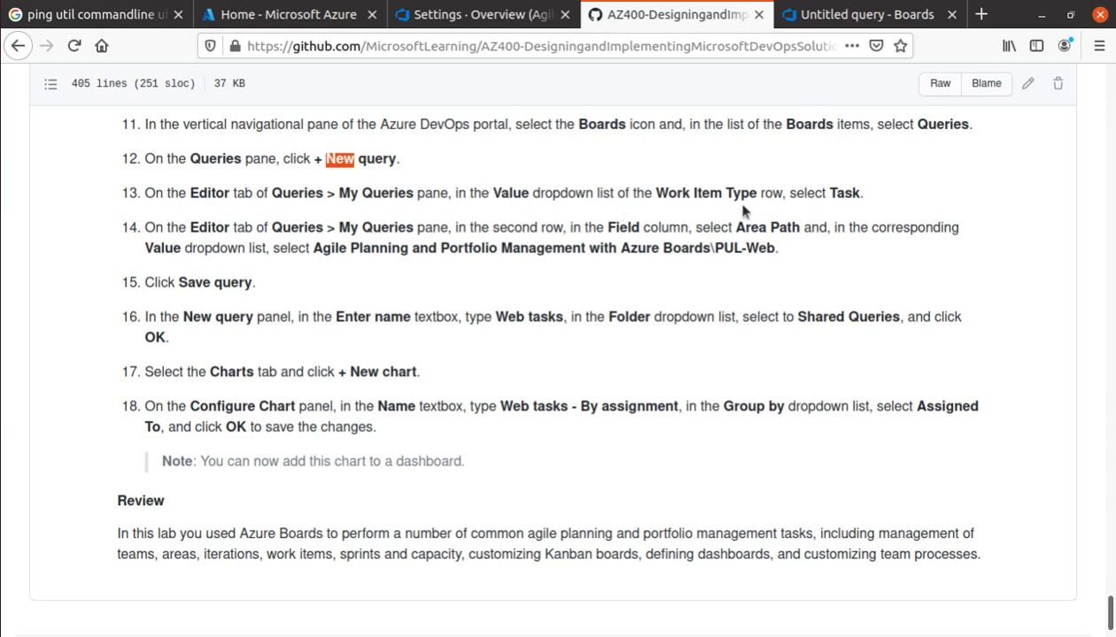
pyautogui.click(839, 14)
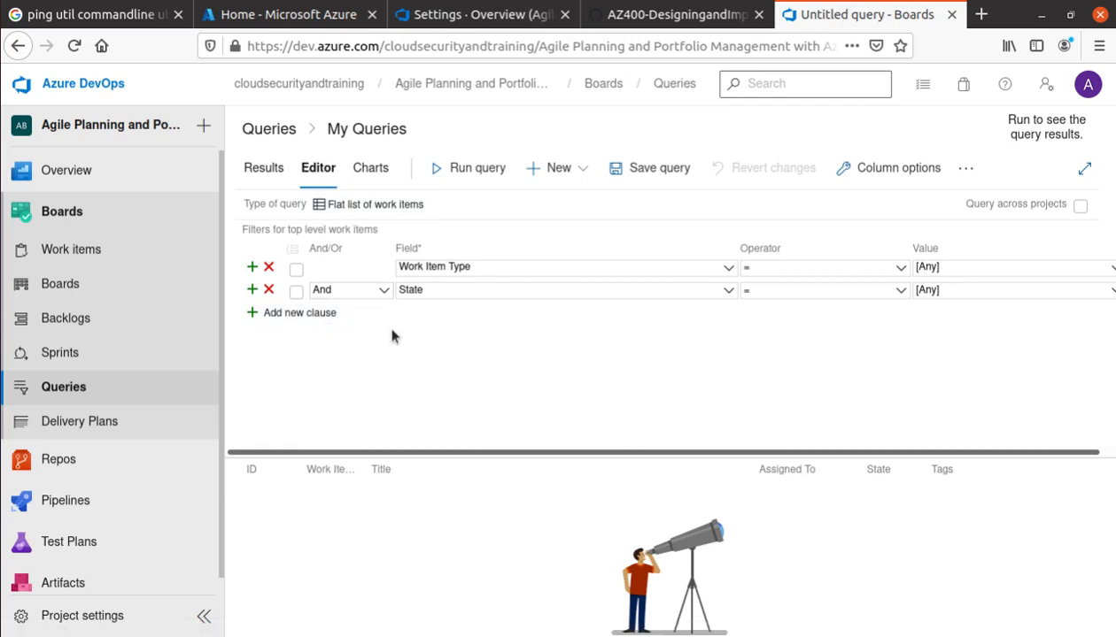
pyautogui.click(381, 291)
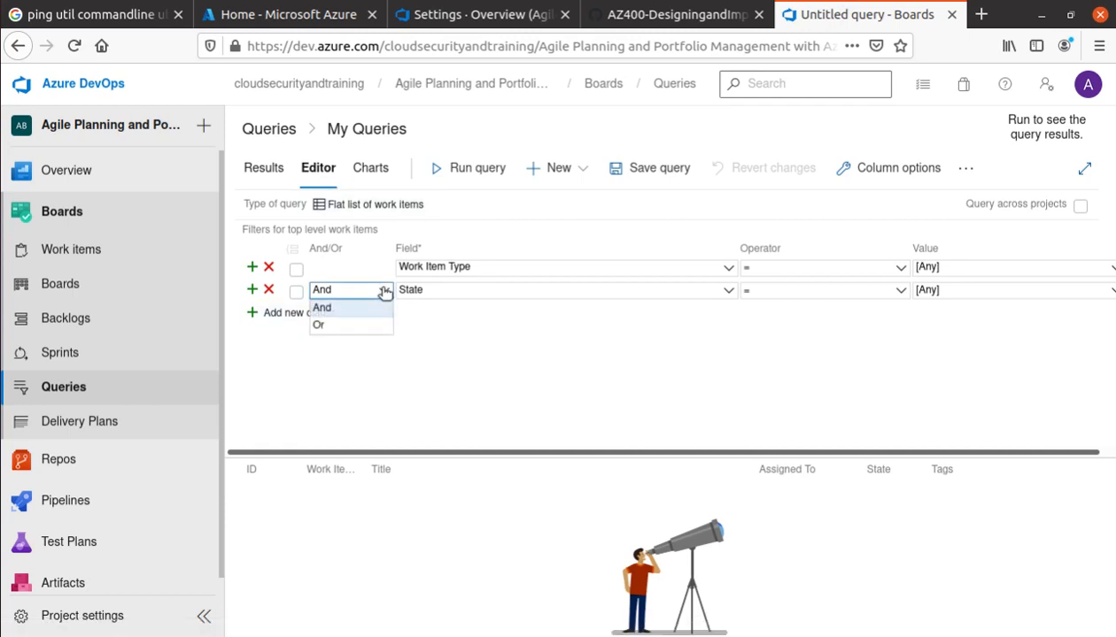
pyautogui.click(381, 290)
pyautogui.click(967, 271)
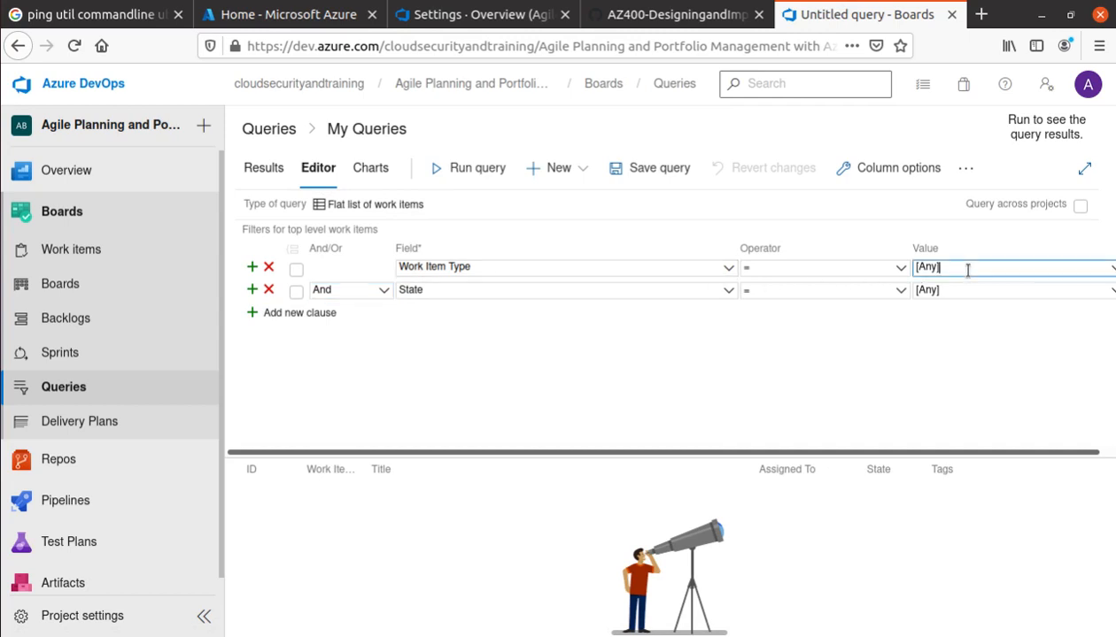
pyautogui.click(1112, 271)
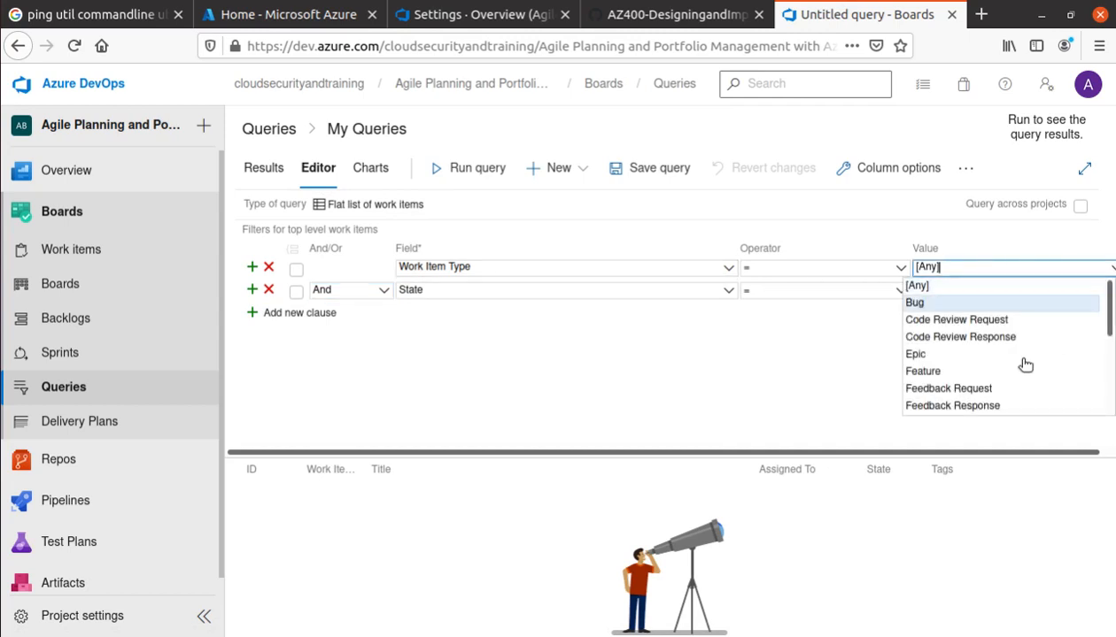
pyautogui.scroll(-2, 1009, 368)
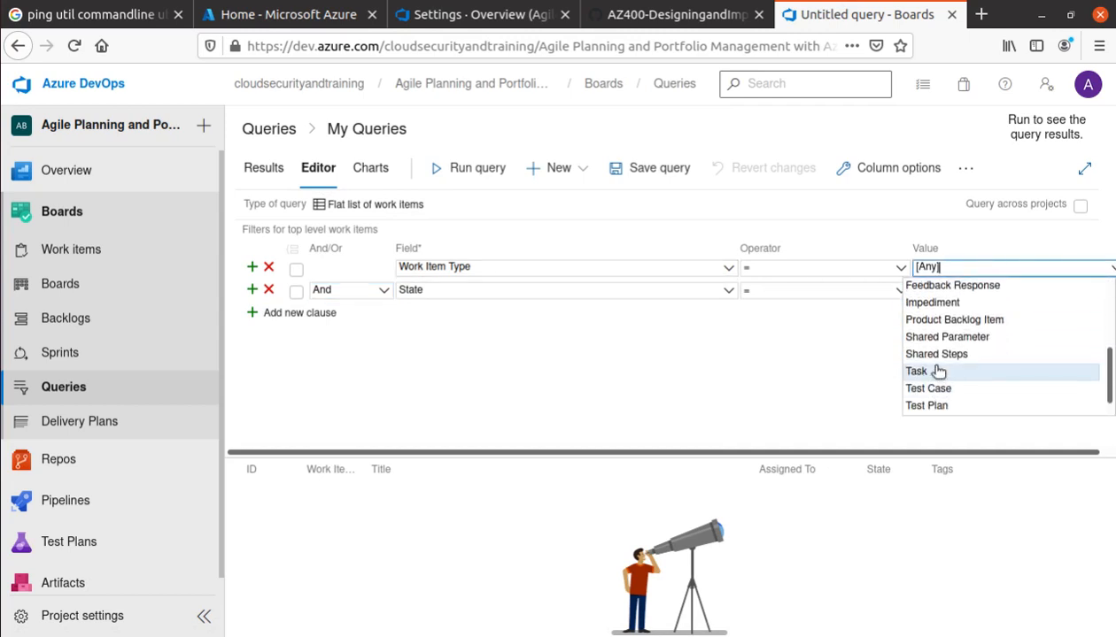
pyautogui.click(939, 371)
pyautogui.moveTo(396, 452); pyautogui.dragTo(738, 462)
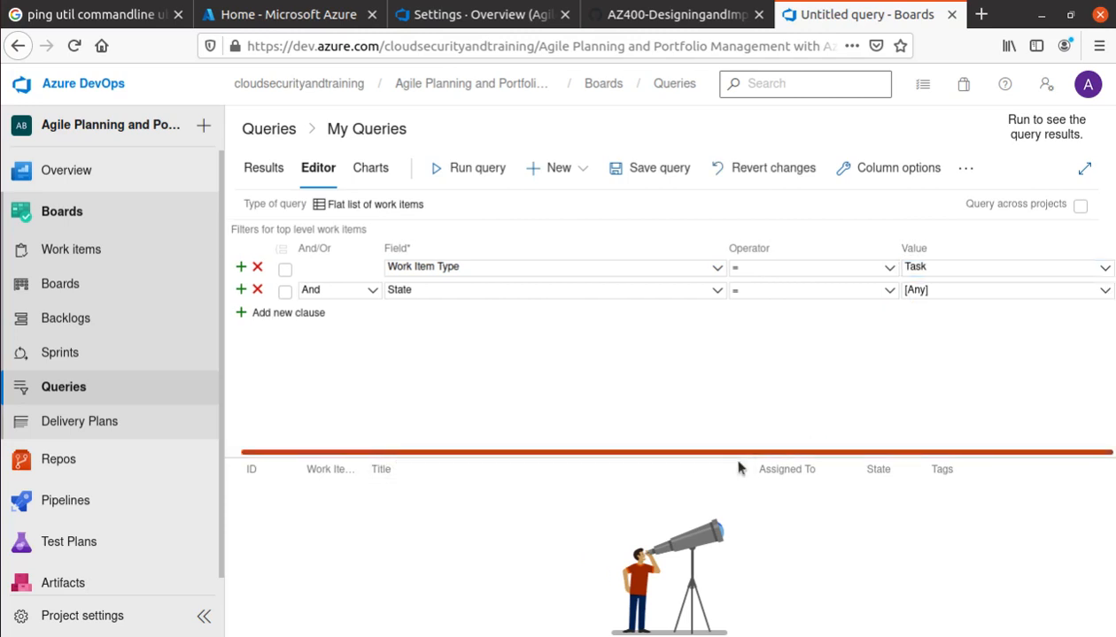
pyautogui.moveTo(584, 462); pyautogui.dragTo(339, 463)
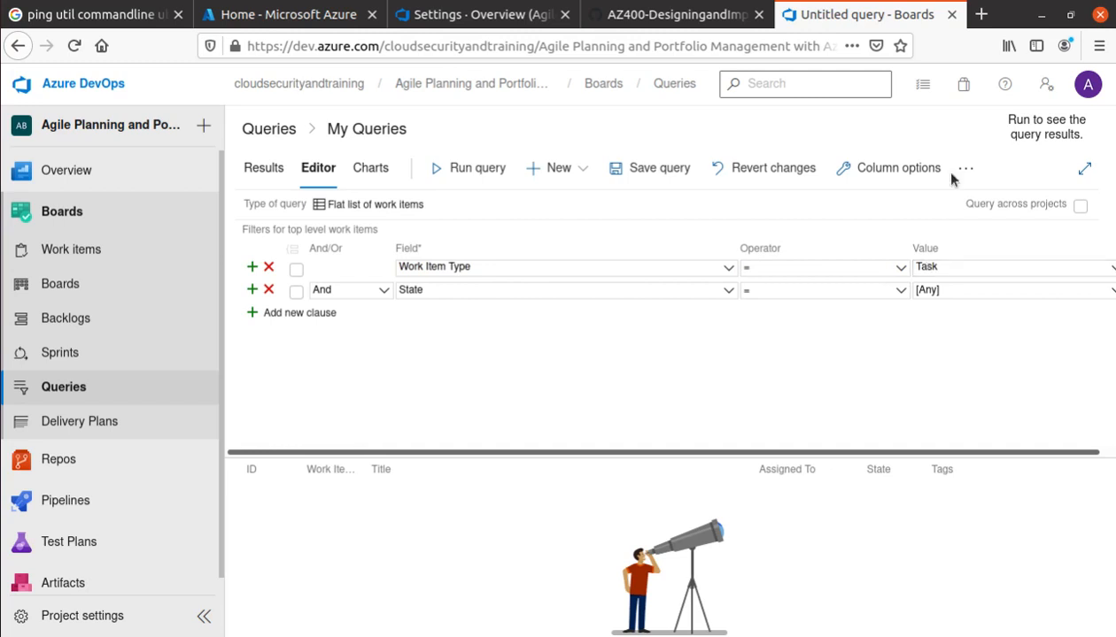
# Check step 14 of the lab guide and change the field of the query's first clause to Area Path
pyautogui.click(618, 14)
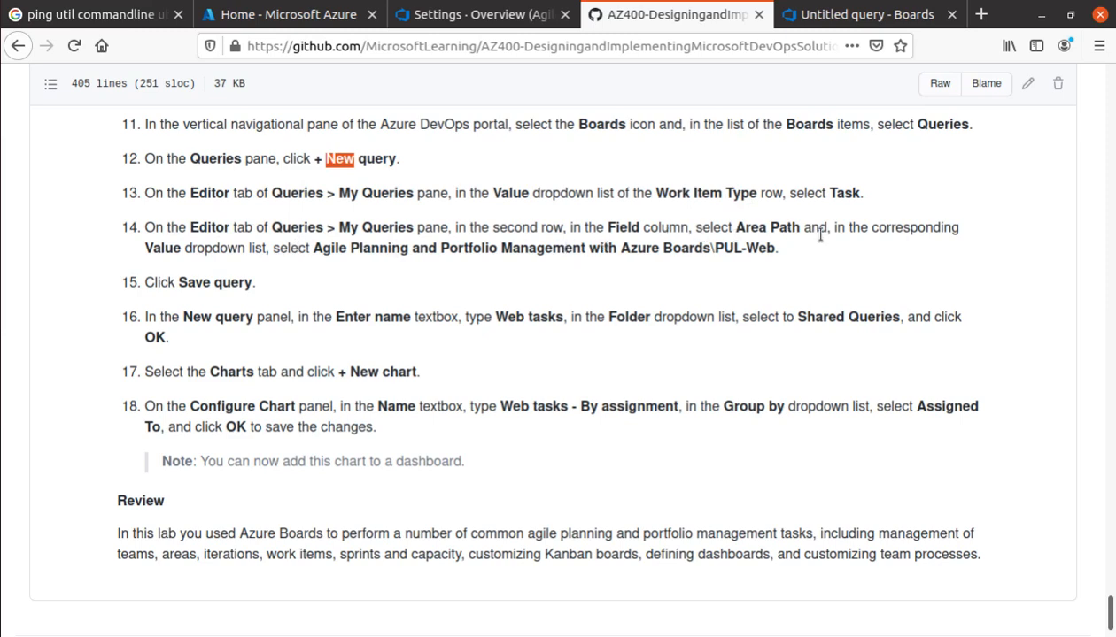
pyautogui.click(896, 16)
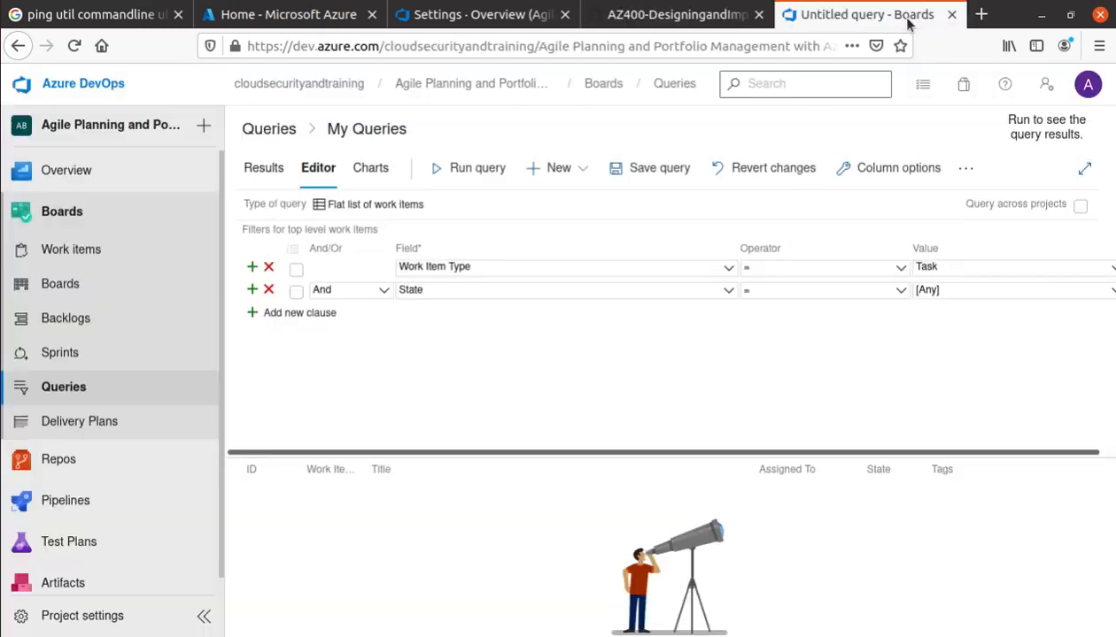
pyautogui.click(728, 267)
pyautogui.scroll(1, 569, 345)
pyautogui.scroll(10, 569, 345)
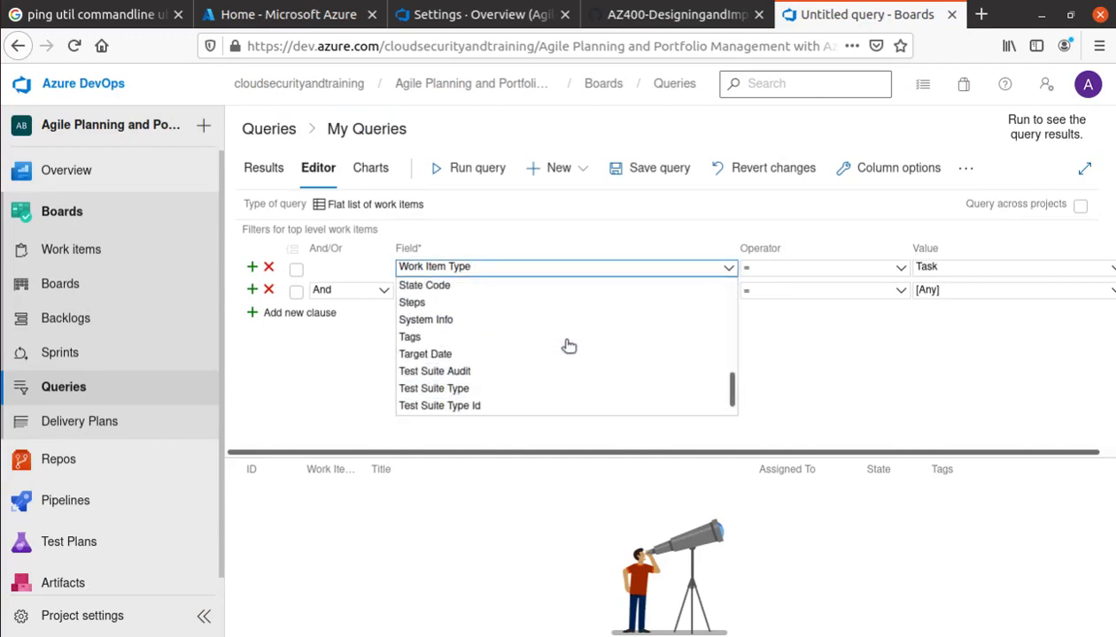
pyautogui.scroll(10, 569, 345)
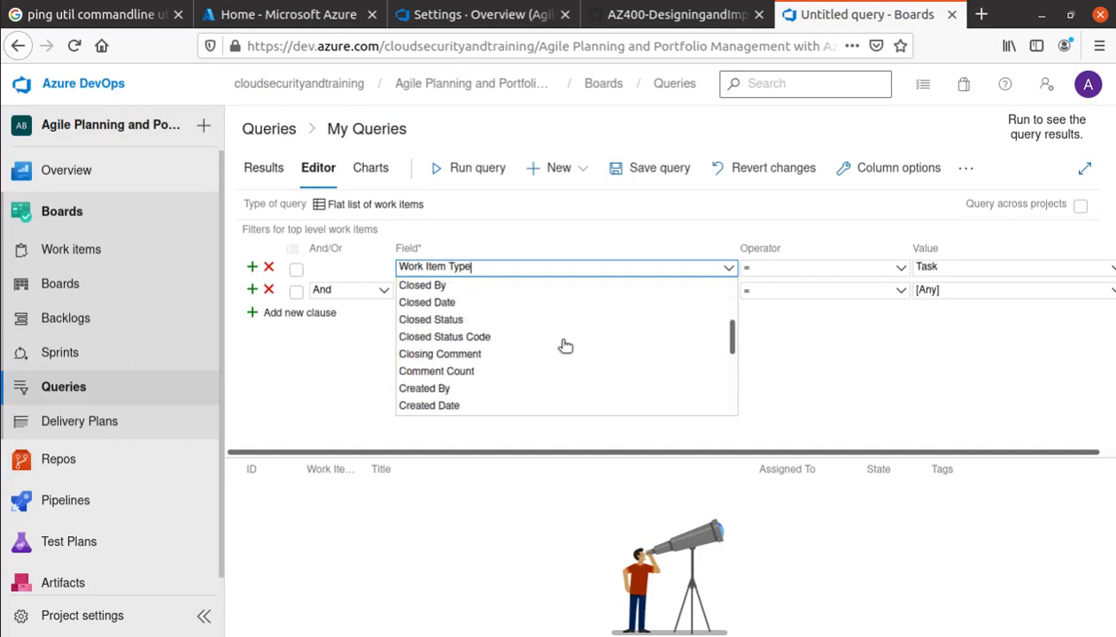
pyautogui.scroll(3, 559, 344)
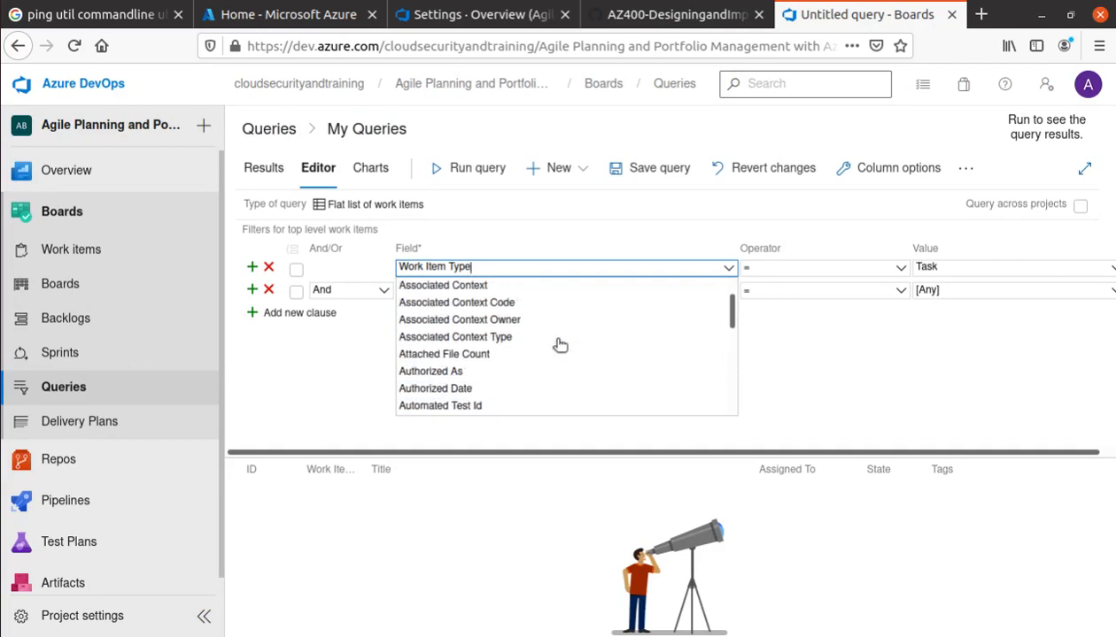
pyautogui.click(428, 305)
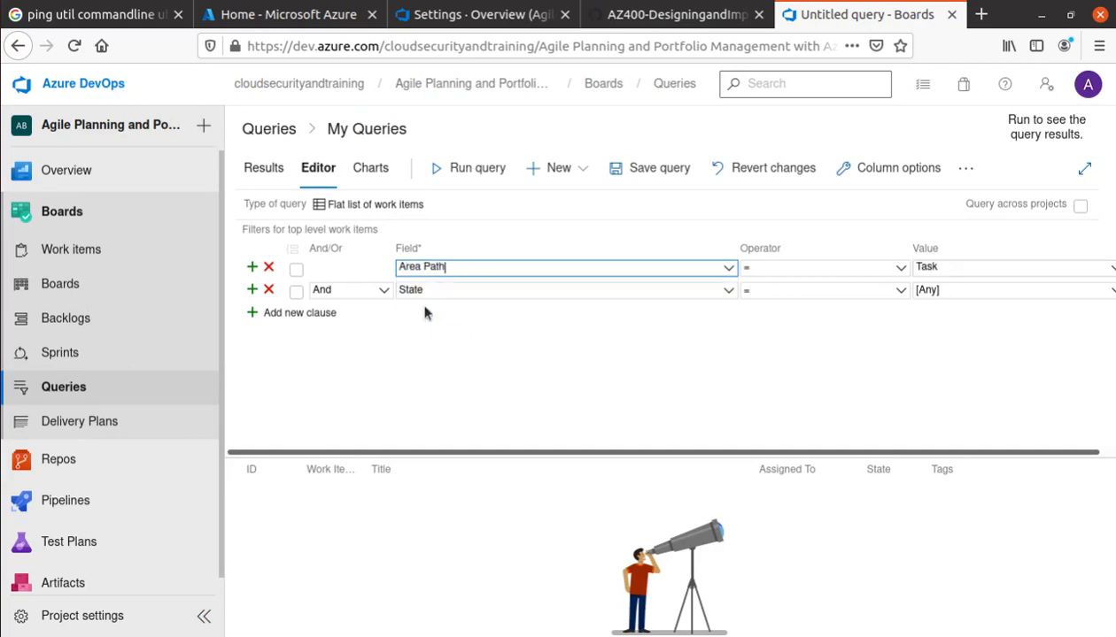
# Re-read steps 13 and 14 of the lab guide to check which clause row each setting belongs to
pyautogui.click(655, 18)
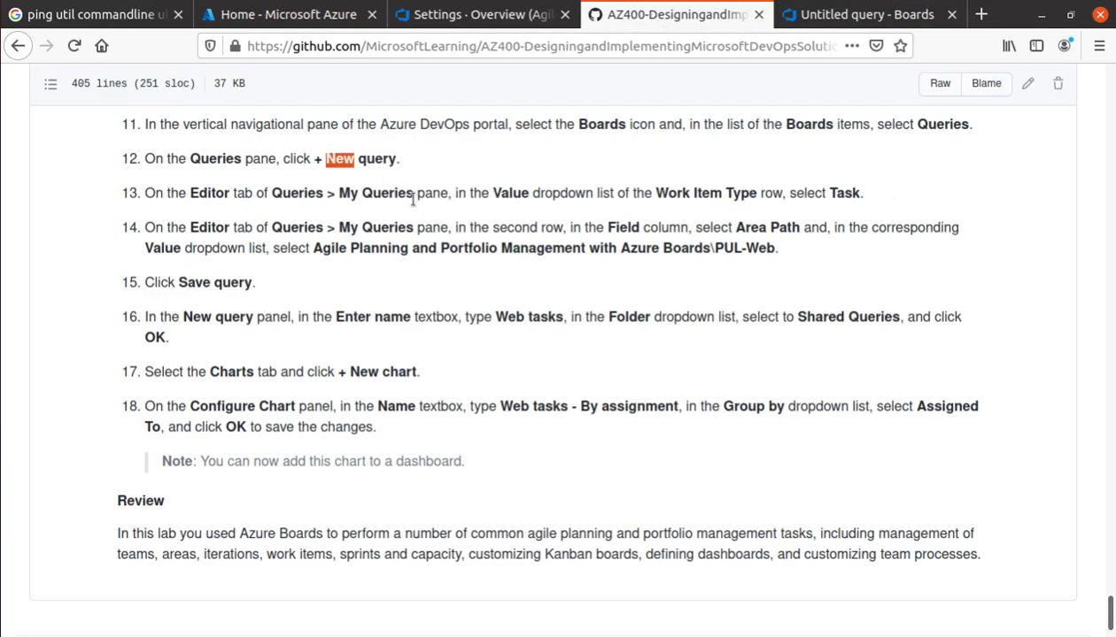
pyautogui.tripleClick(841, 191)
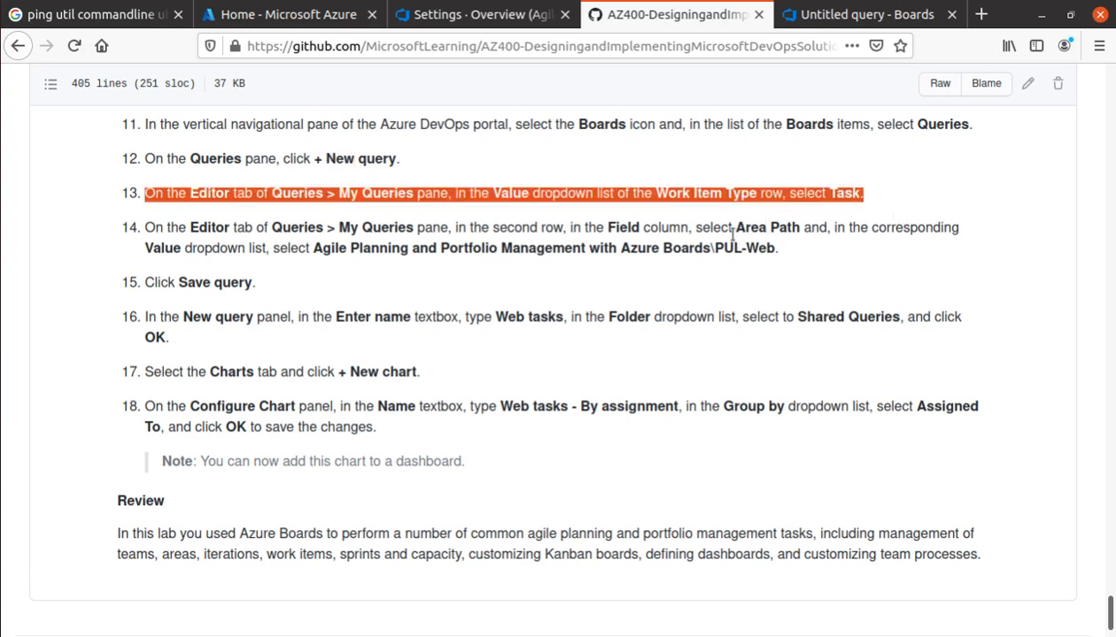
pyautogui.tripleClick(785, 228)
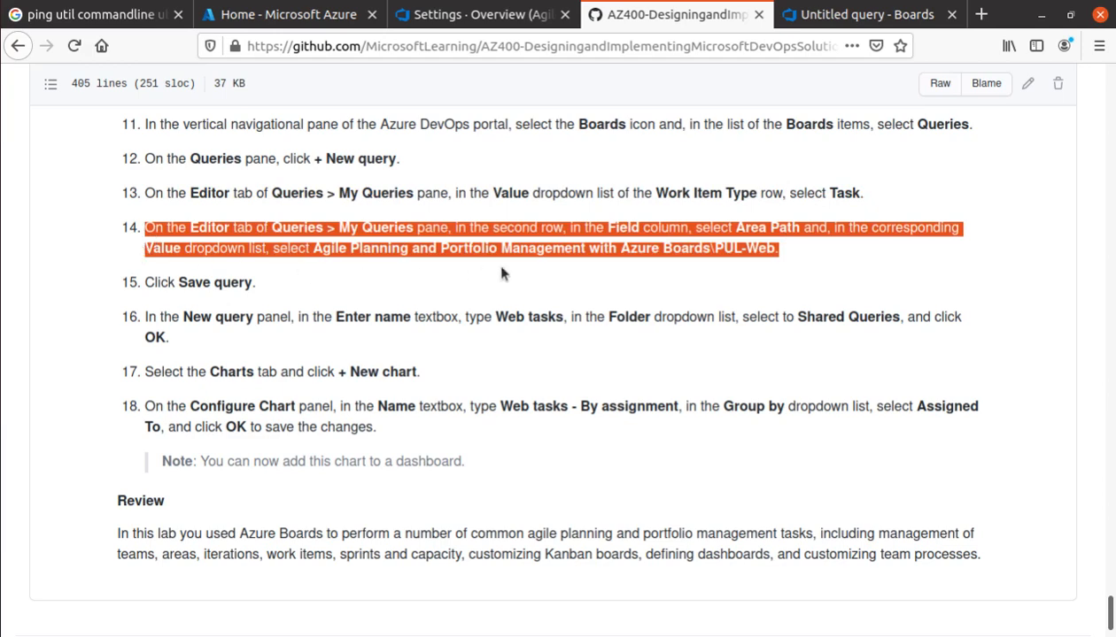
pyautogui.click(856, 259)
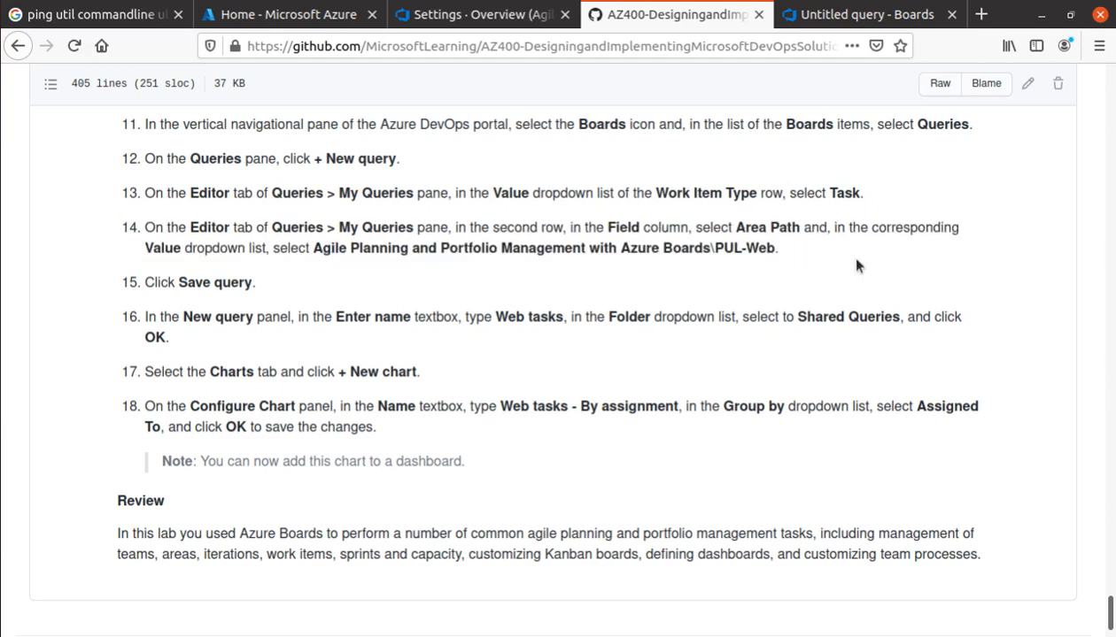
pyautogui.hotkey('alt', 'Tab')
pyautogui.hotkey('alt', 'Tab')
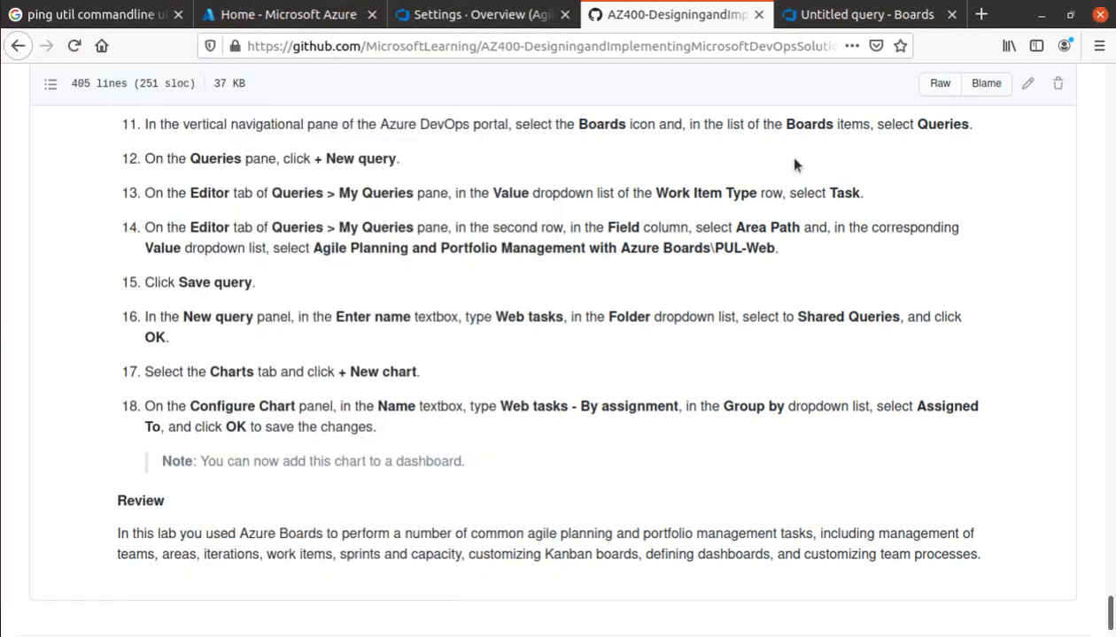
# Revert all unsaved changes to the untitled query
pyautogui.click(863, 15)
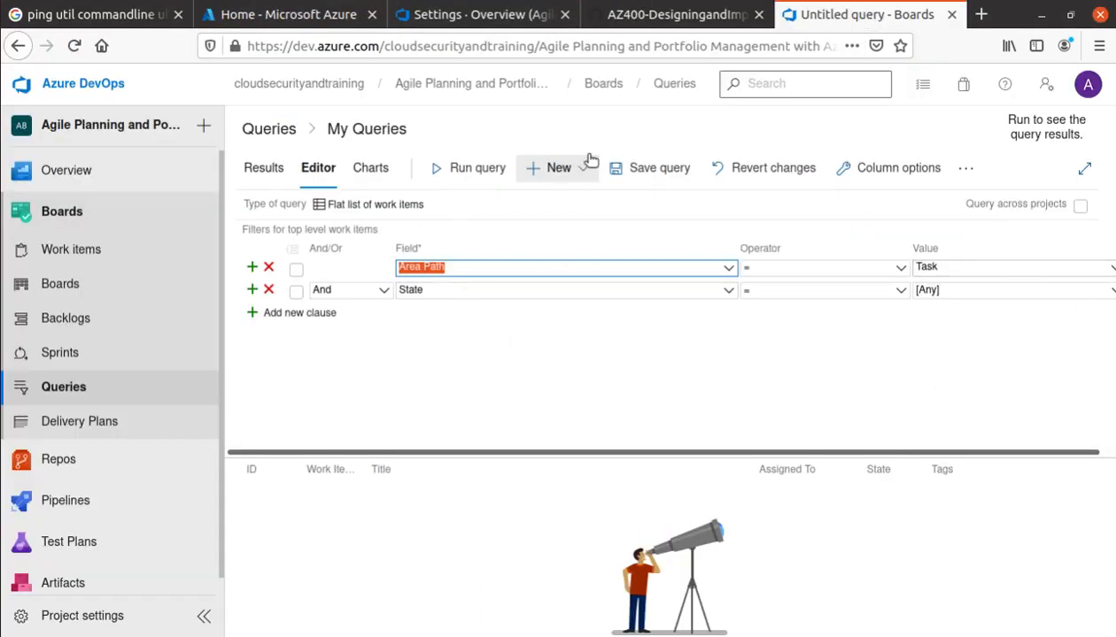
pyautogui.click(781, 178)
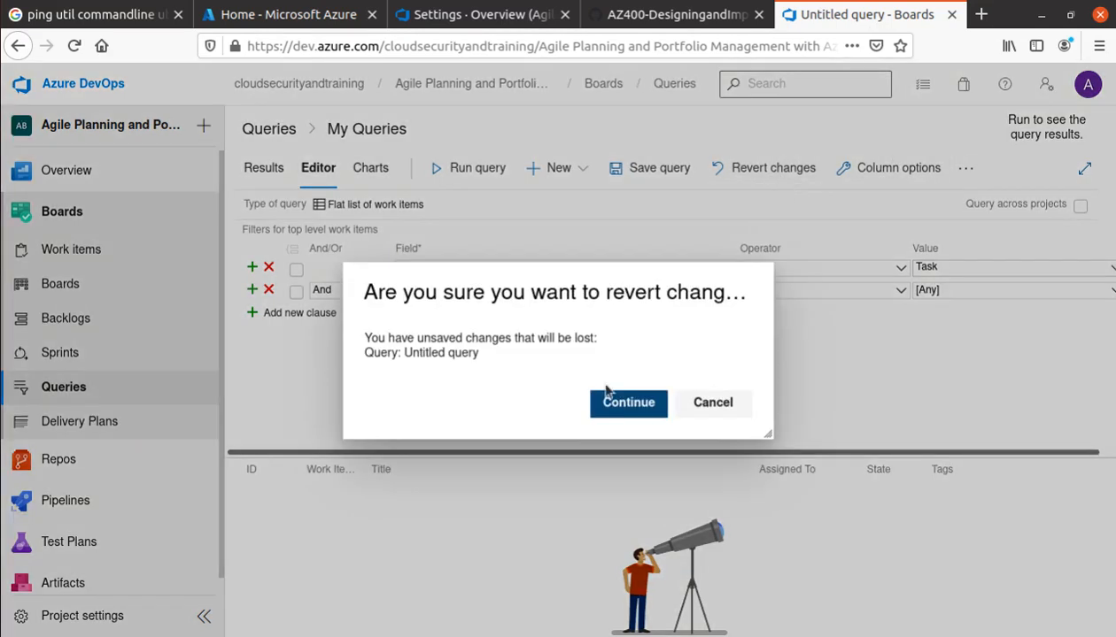
pyautogui.click(645, 409)
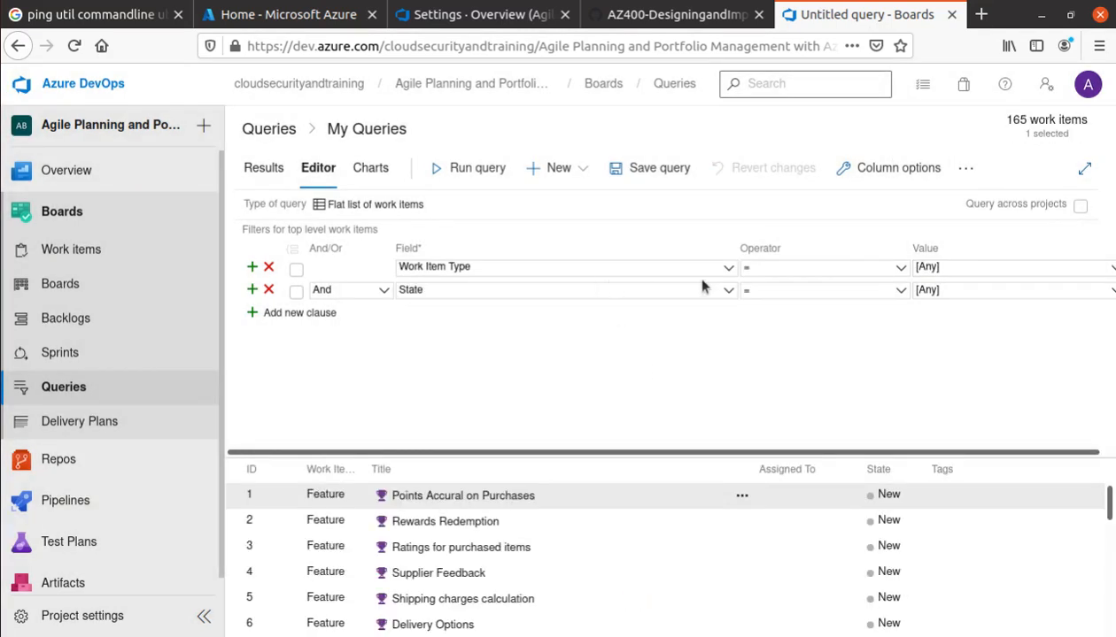
# Select Task again as the Work Item Type value in the first clause of the reverted query
pyautogui.click(1051, 273)
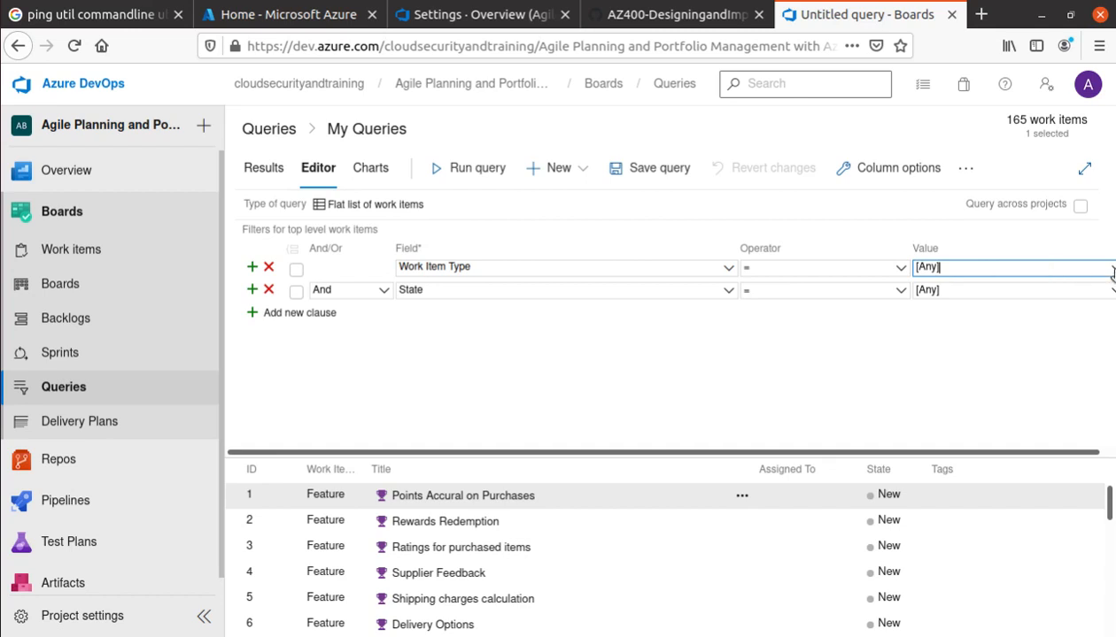
pyautogui.click(1094, 271)
pyautogui.scroll(-3, 974, 383)
pyautogui.scroll(1, 952, 394)
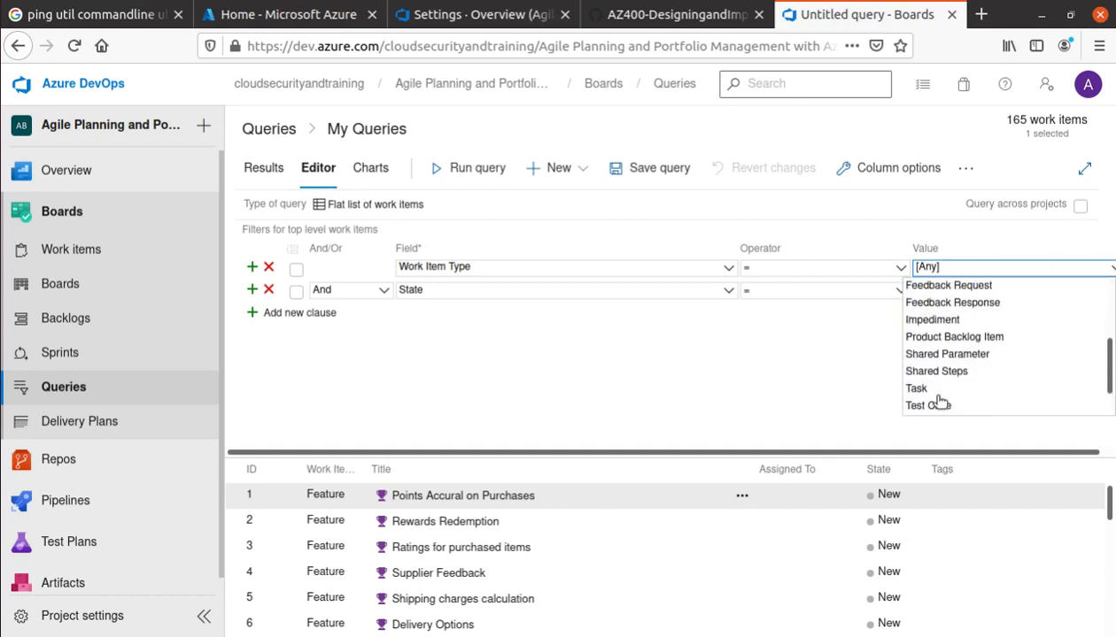
pyautogui.click(920, 387)
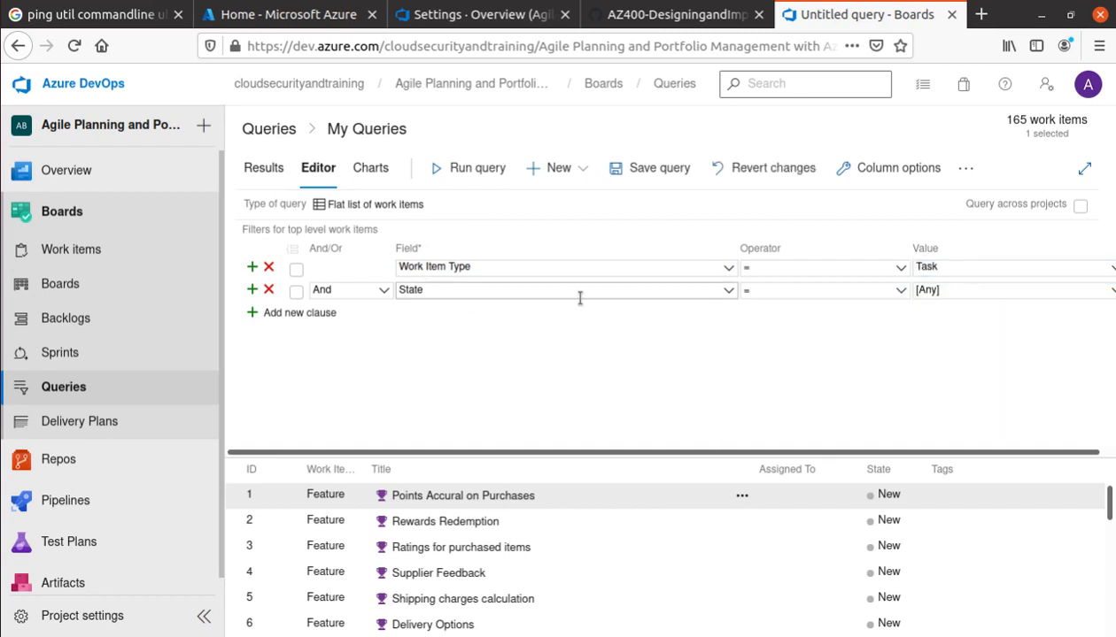
# Following step 14 of the lab guide, set the query's second clause to Area Path = Agile Planning and Portfolio Management with Azure Boards\PUL-Web
pyautogui.click(678, 14)
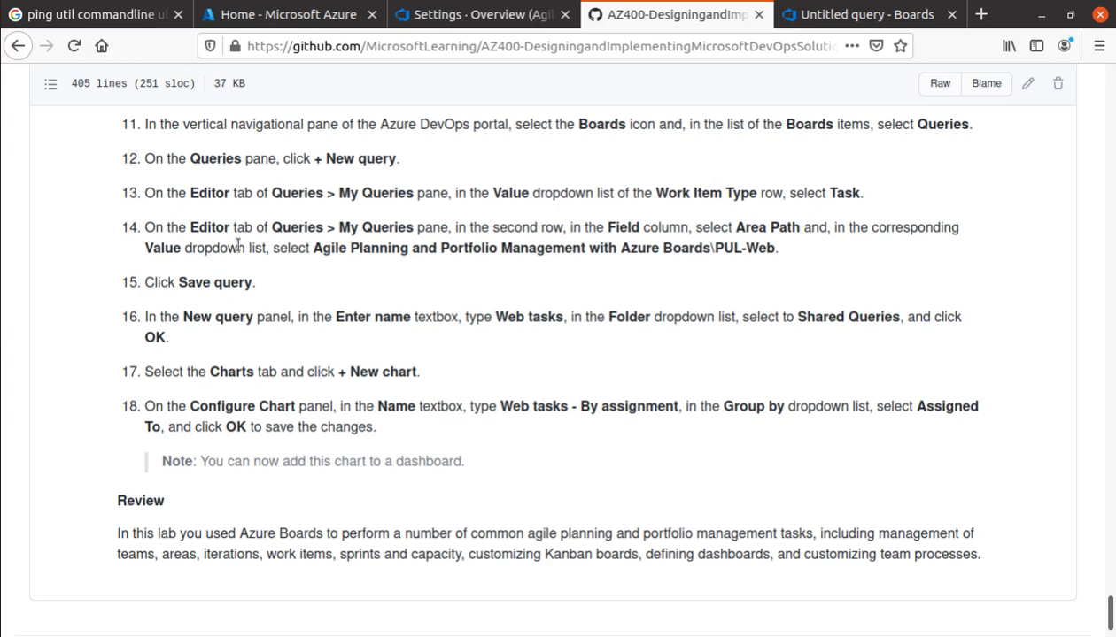
pyautogui.click(863, 14)
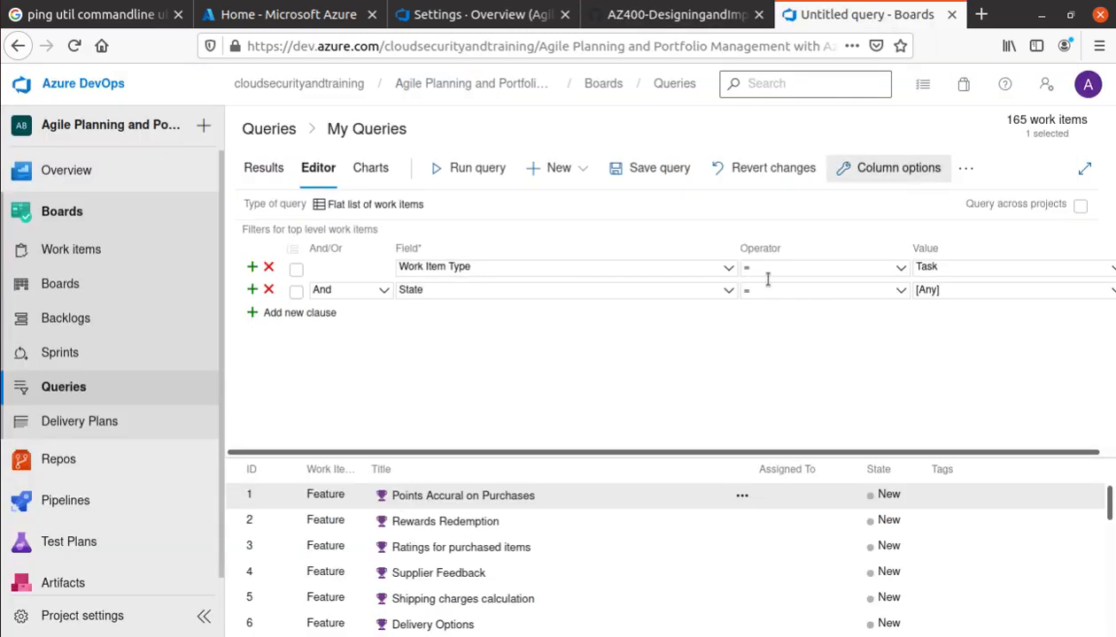
pyautogui.click(732, 294)
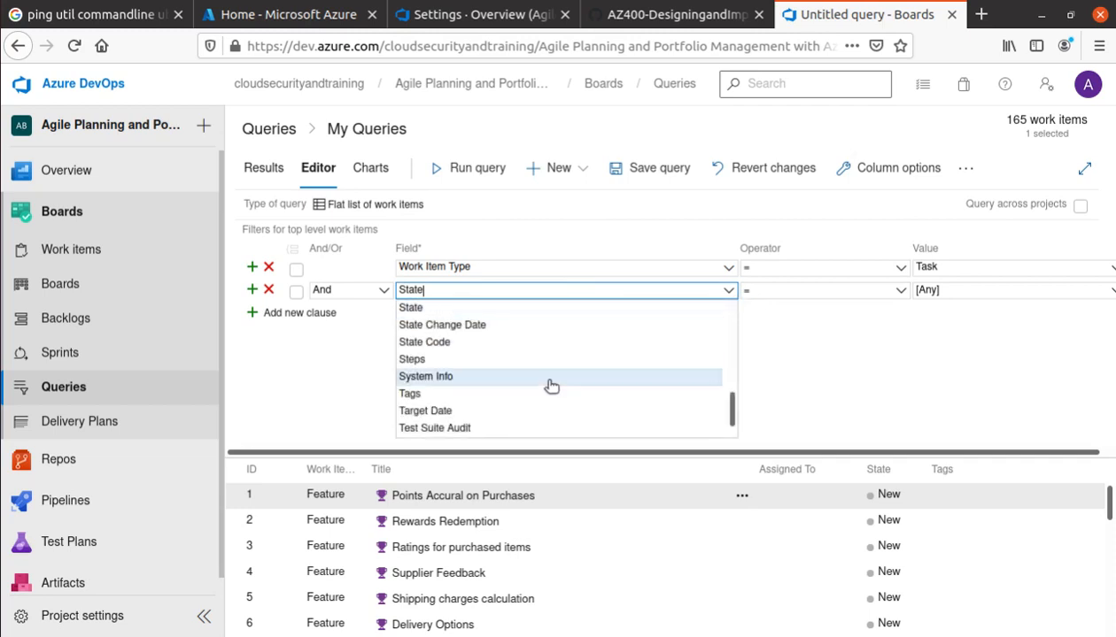
pyautogui.scroll(5, 544, 386)
pyautogui.moveTo(731, 408); pyautogui.dragTo(698, 264)
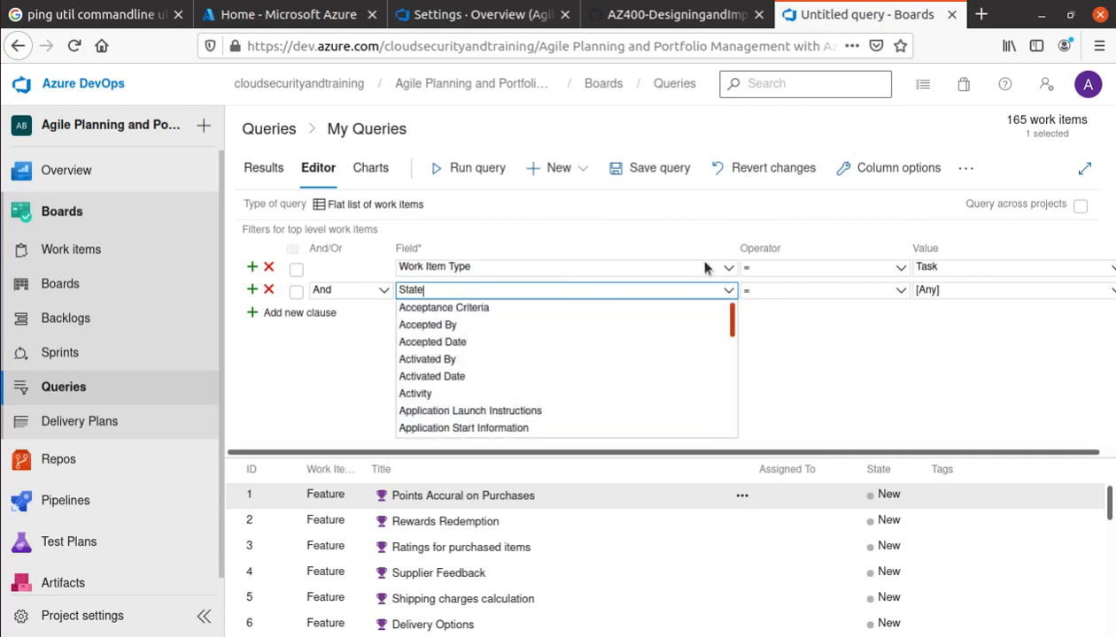
pyautogui.scroll(-3, 484, 359)
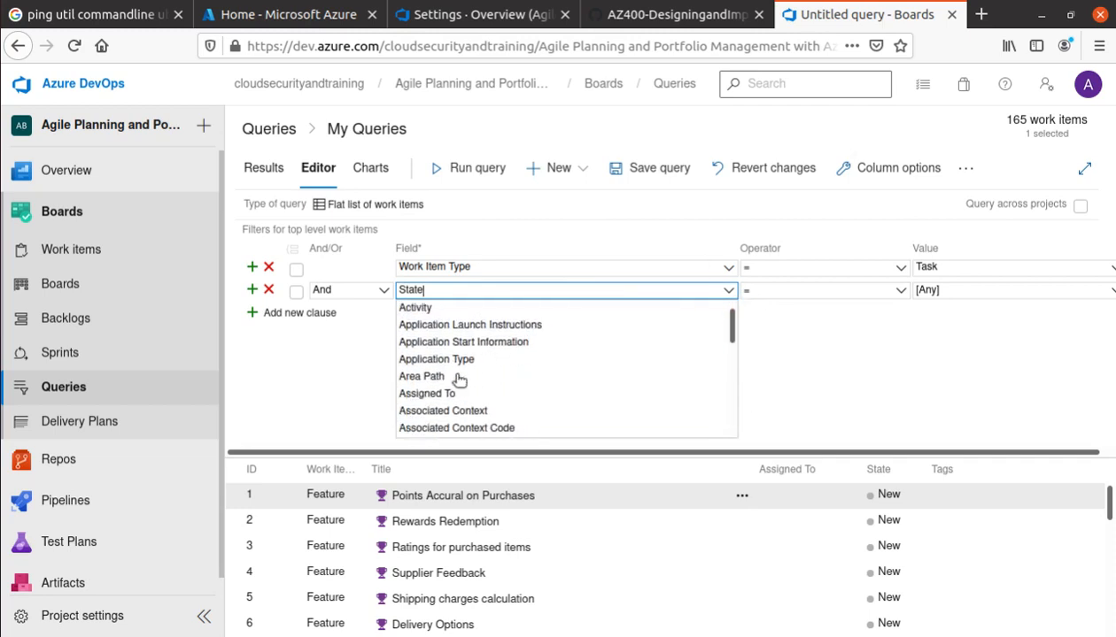
pyautogui.click(458, 377)
pyautogui.click(998, 291)
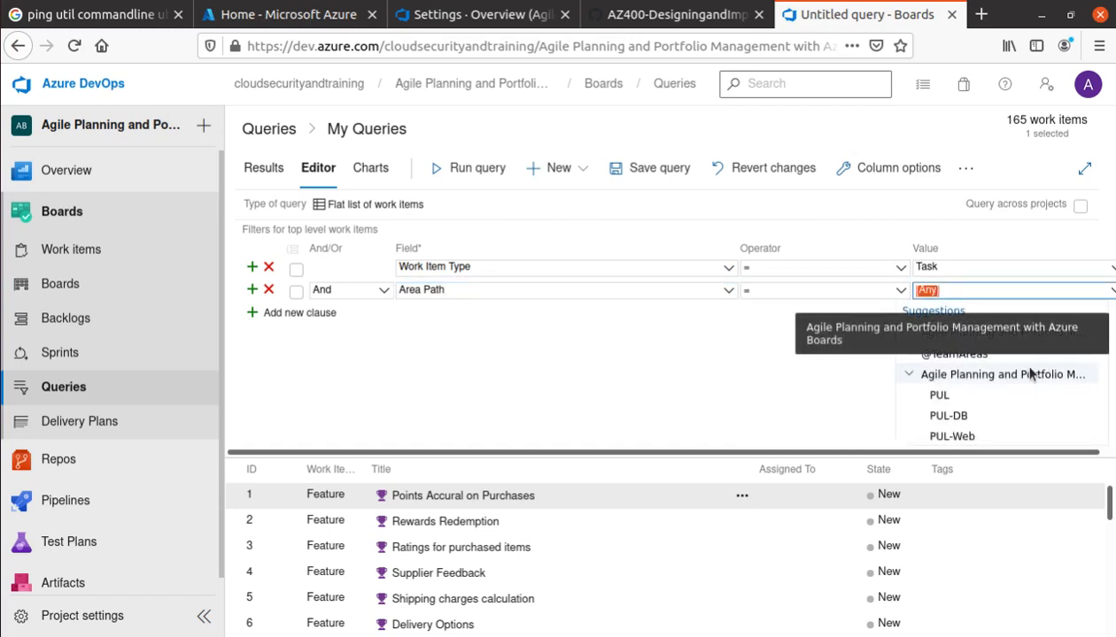
pyautogui.click(965, 442)
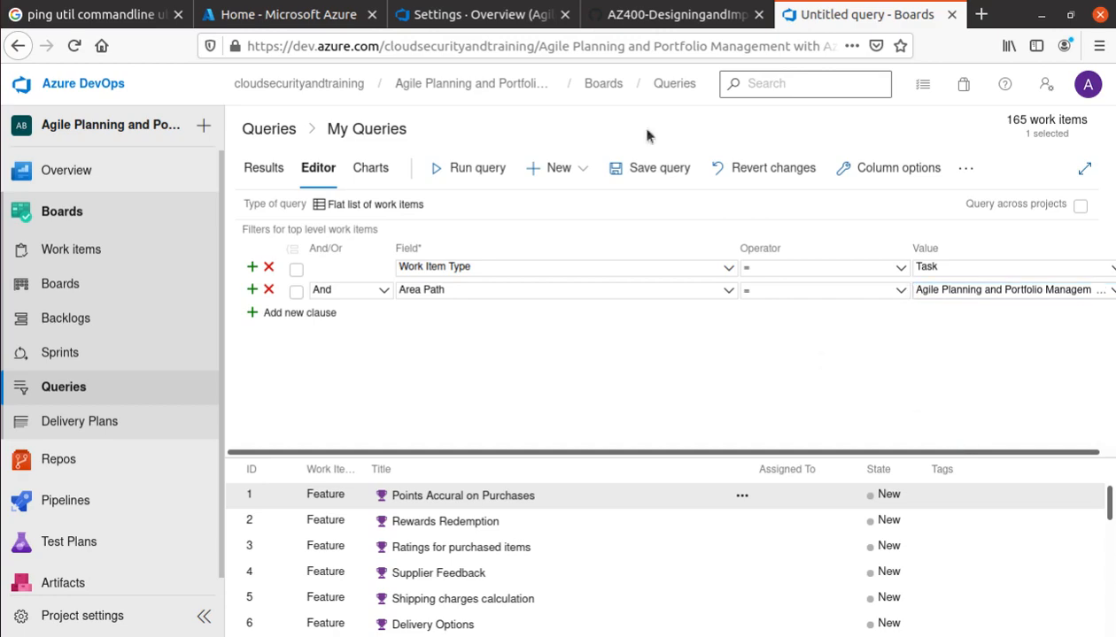
# Start saving the query and name it Web tasks, copying the name from step 16 of the lab guide
pyautogui.click(677, 15)
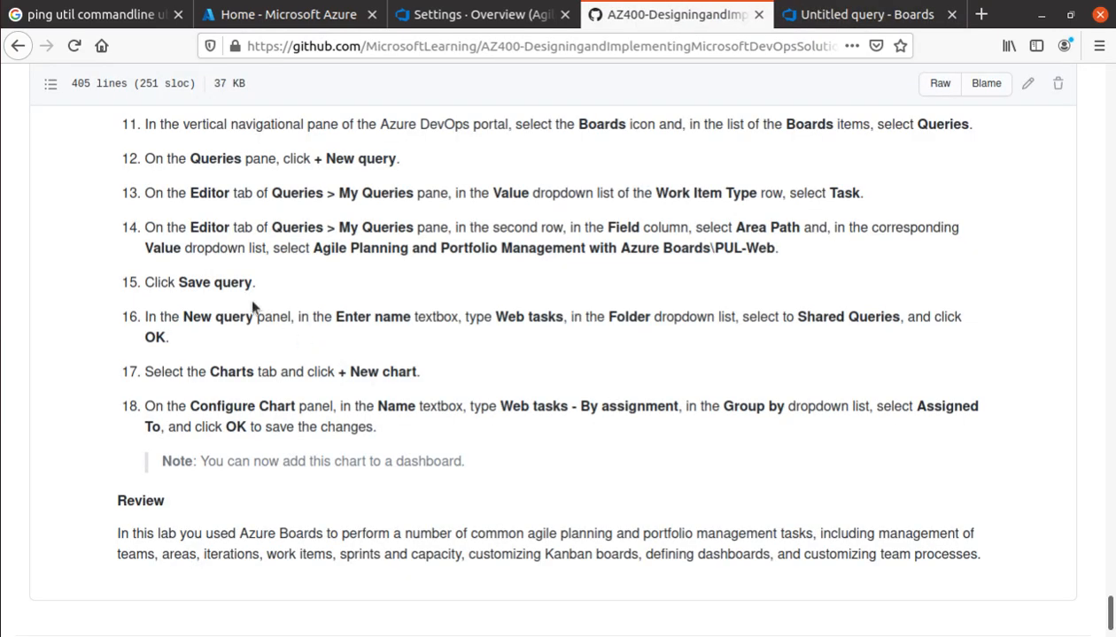
pyautogui.click(868, 15)
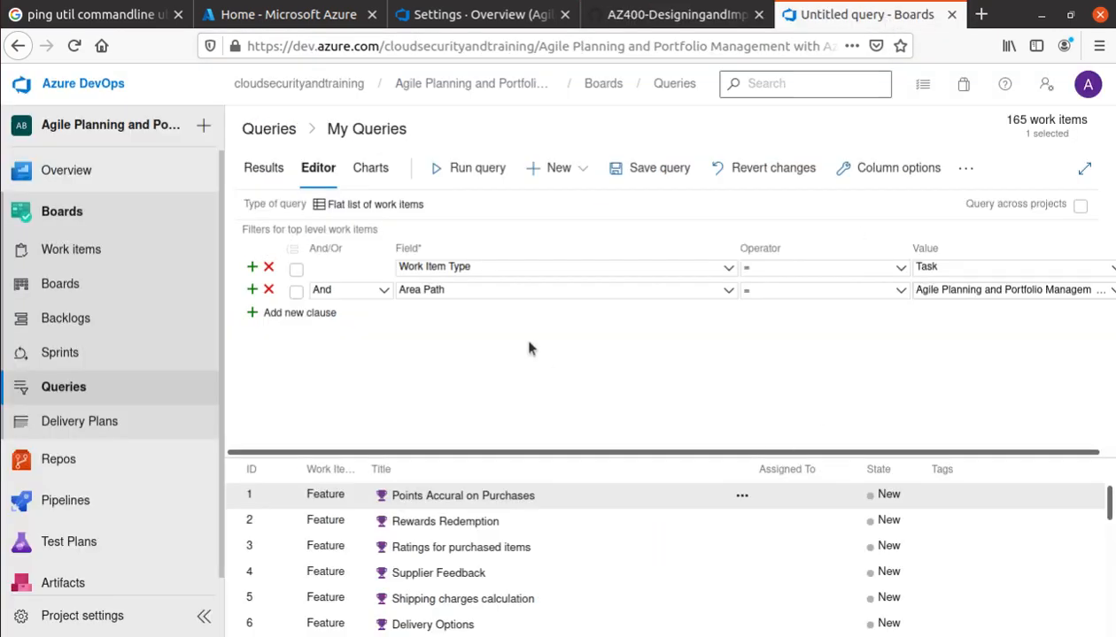
pyautogui.click(666, 179)
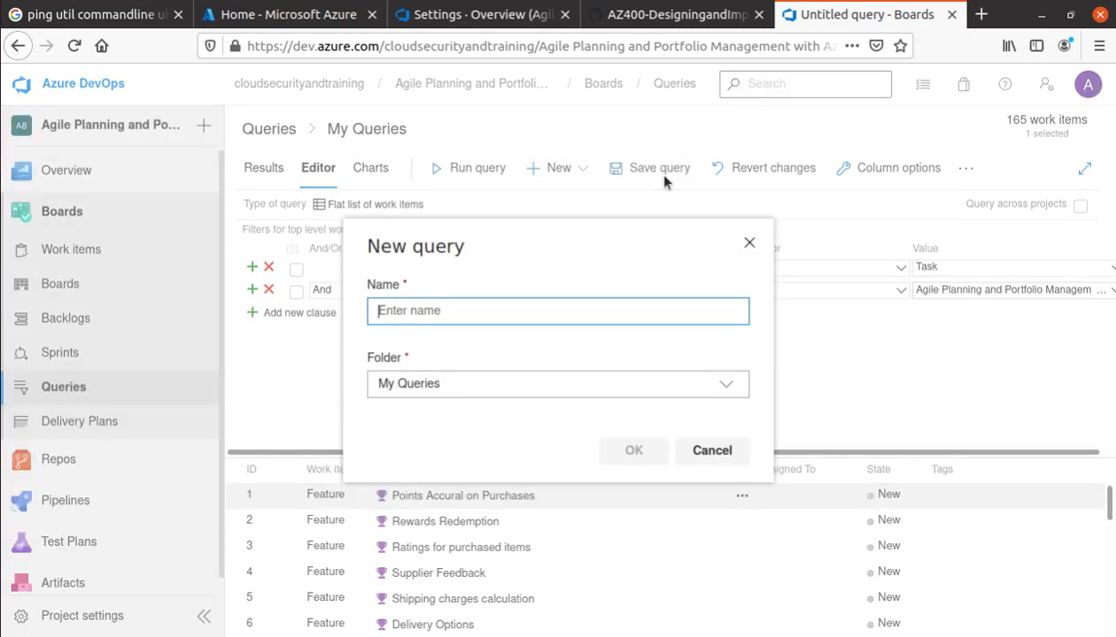
pyautogui.click(620, 15)
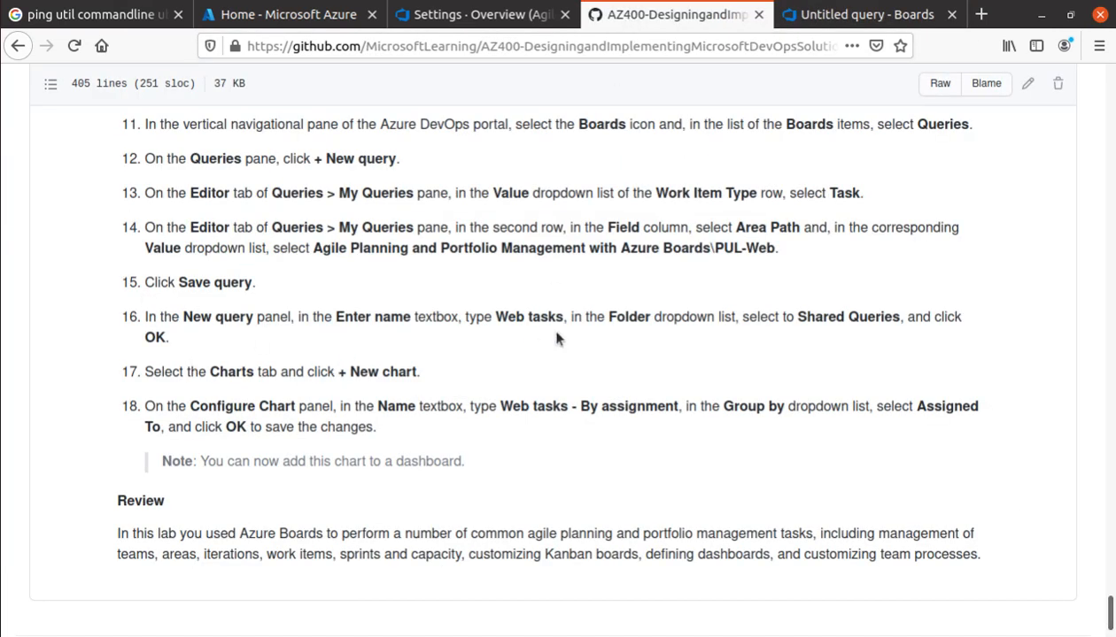
pyautogui.moveTo(560, 321); pyautogui.dragTo(492, 320)
pyautogui.rightClick(501, 319)
pyautogui.click(531, 327)
pyautogui.click(859, 15)
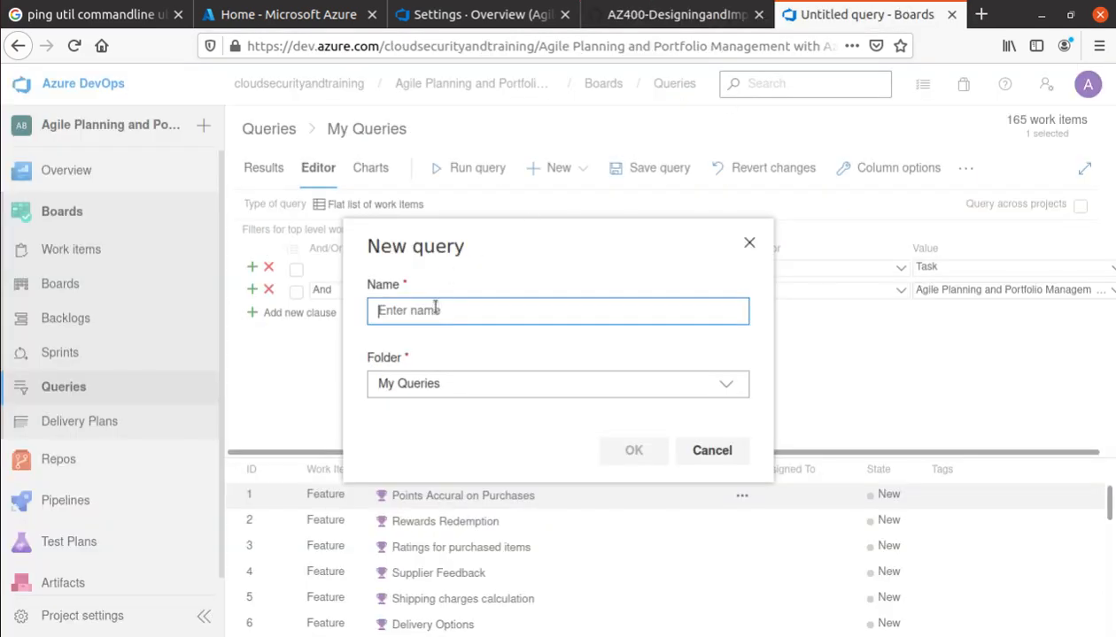
pyautogui.hotkey('ctrl', 'v')
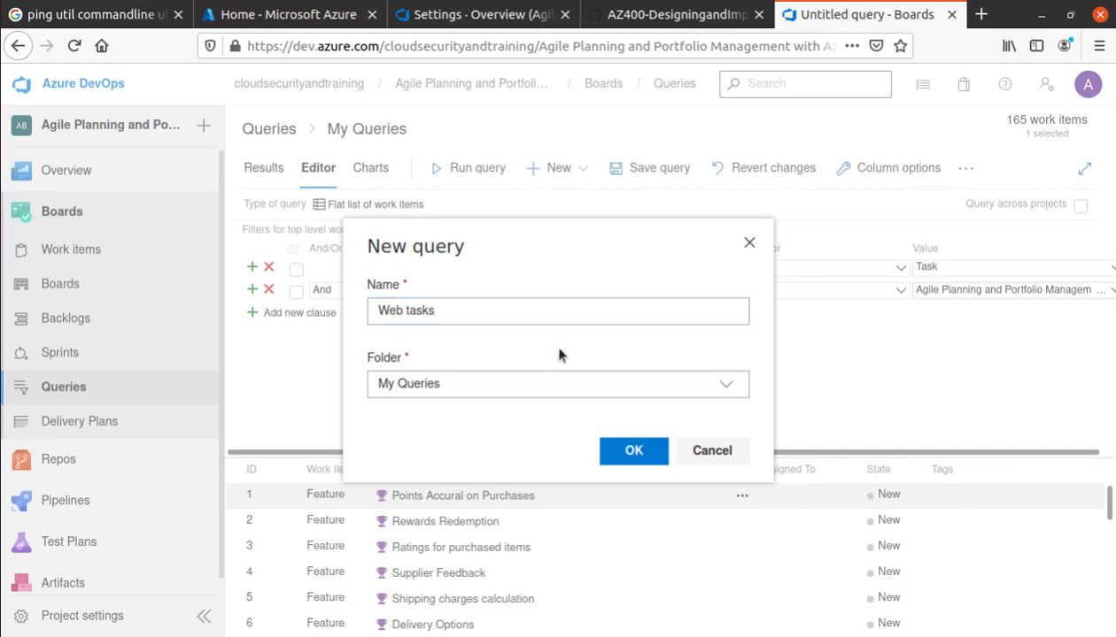
# Choose Shared Queries as the folder for the new query, as the lab guide specifies, and save it
pyautogui.click(558, 383)
pyautogui.click(696, 25)
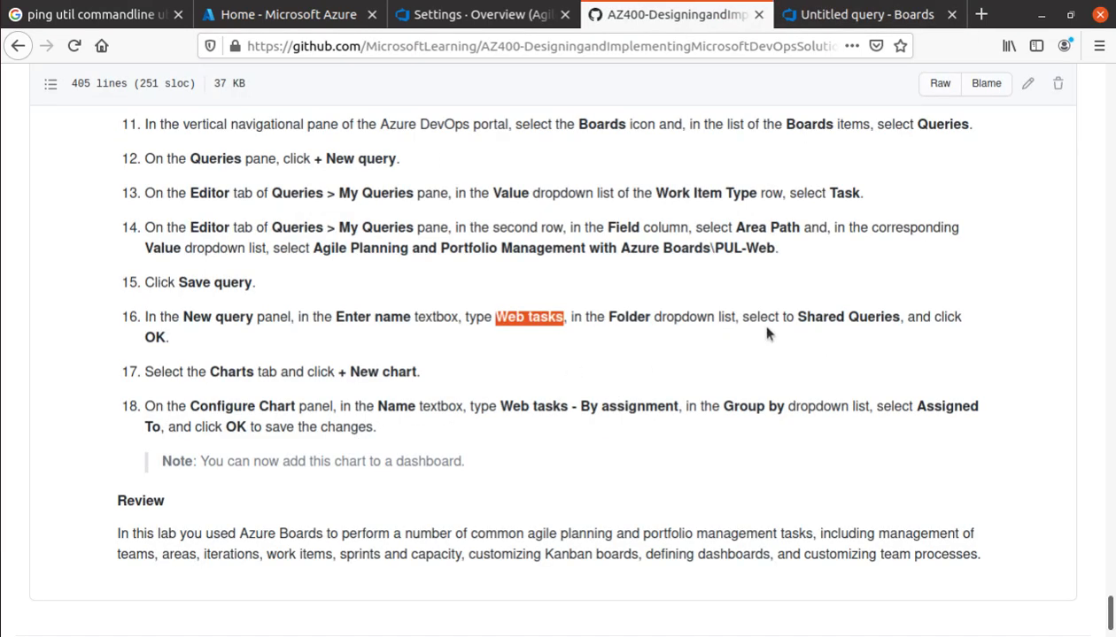
pyautogui.click(859, 15)
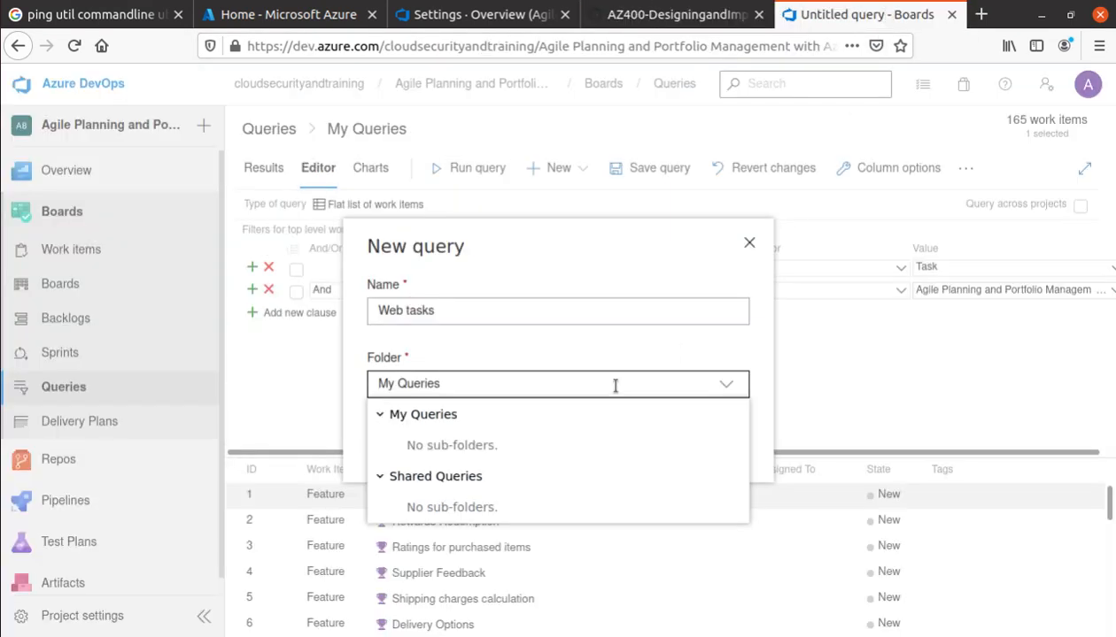
pyautogui.click(443, 478)
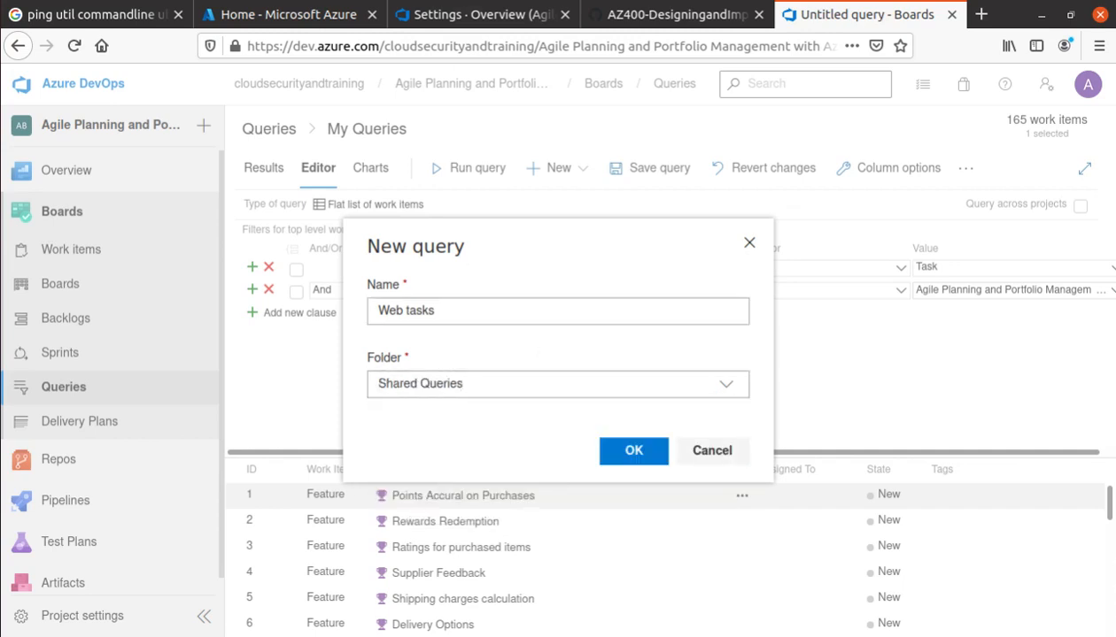
pyautogui.click(668, 15)
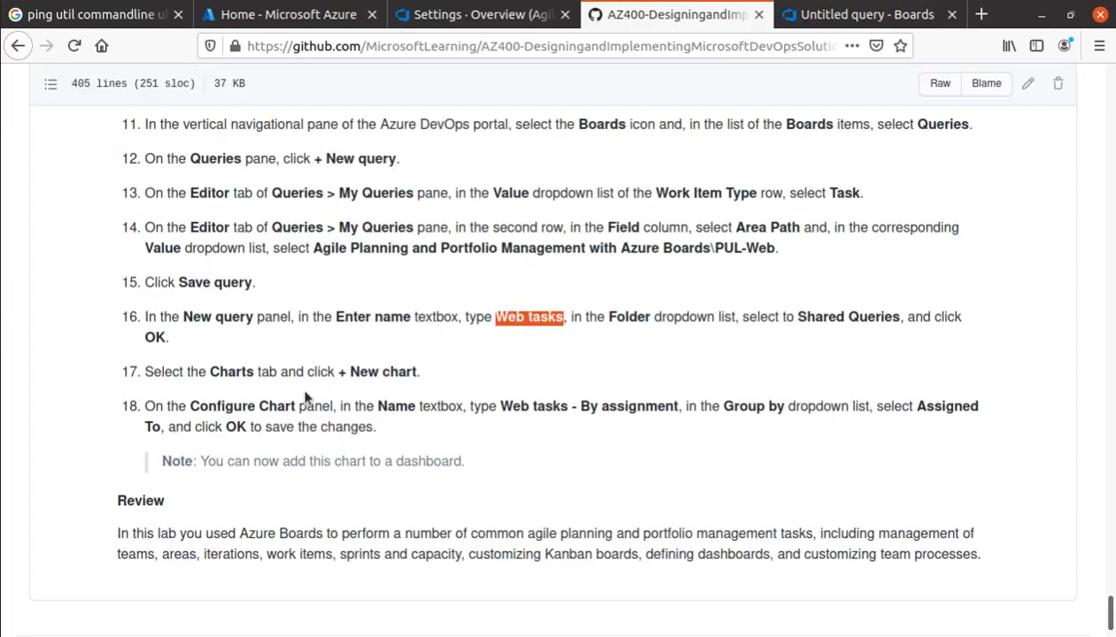
pyautogui.click(888, 17)
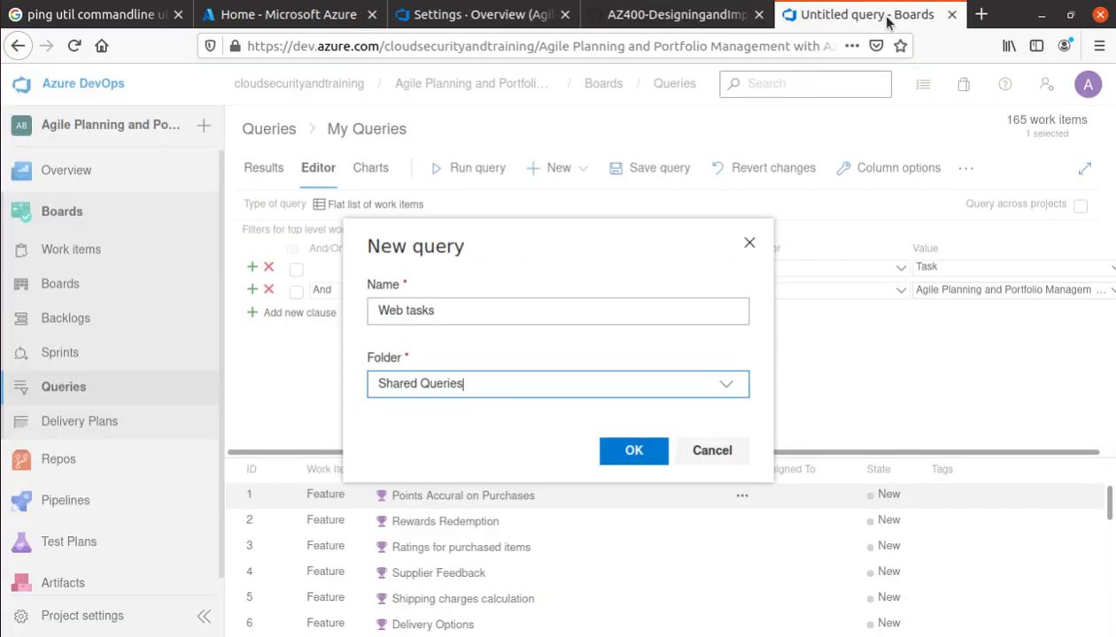
pyautogui.click(631, 456)
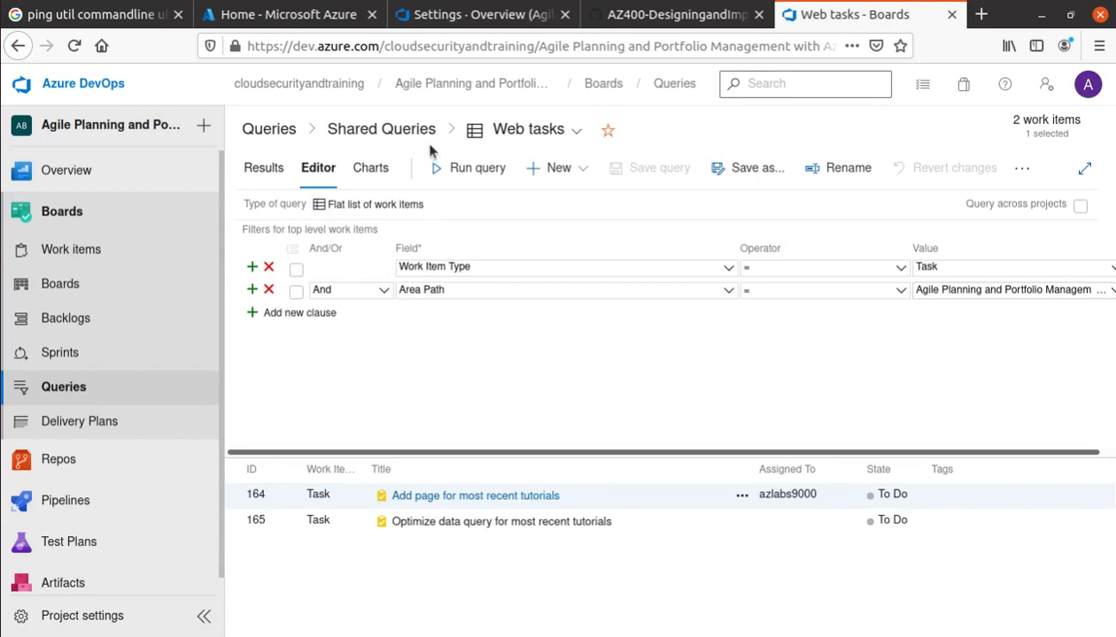
# Create a new chart for the Web tasks query and name it "Web tasks - By assignment", copied from step 18 of the lab guide
pyautogui.click(368, 170)
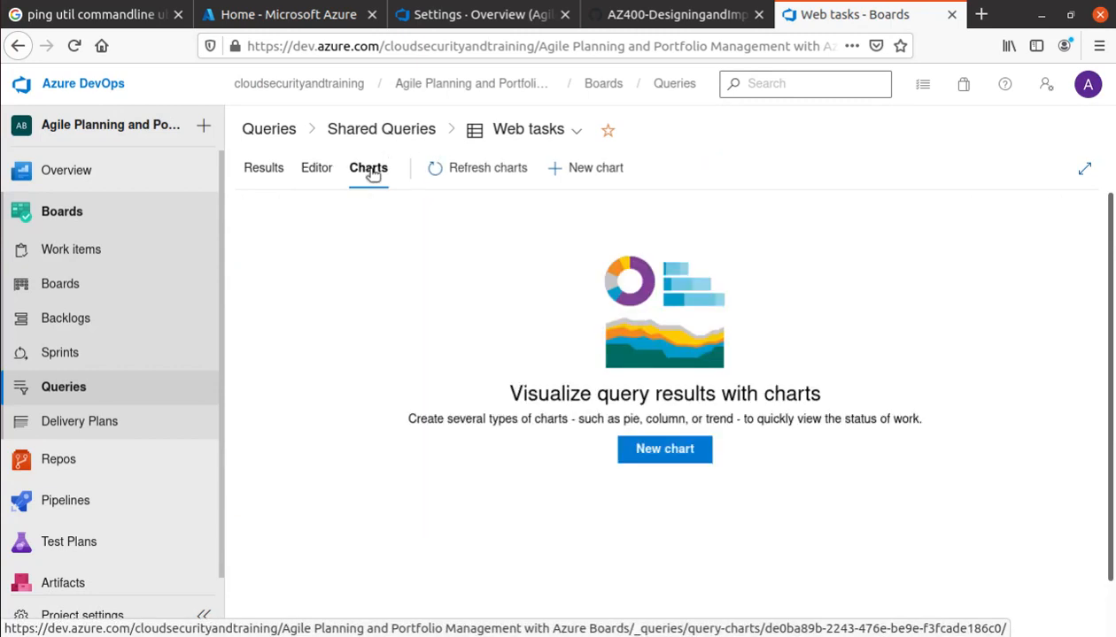
pyautogui.click(666, 449)
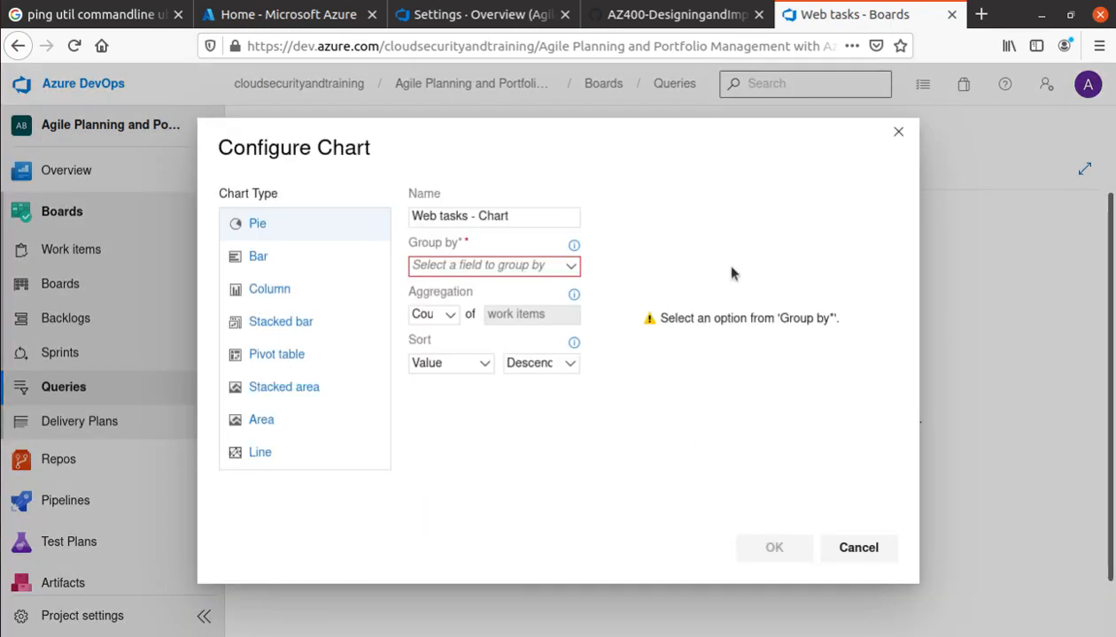
pyautogui.click(673, 15)
pyautogui.scroll(-2, 188, 379)
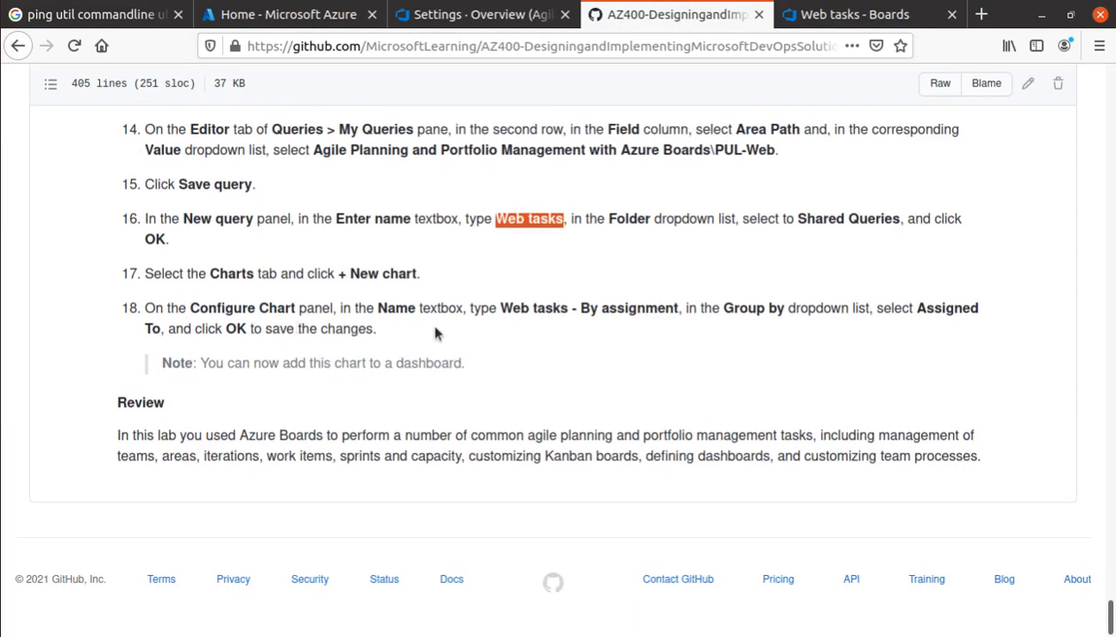
pyautogui.moveTo(501, 307); pyautogui.dragTo(677, 309)
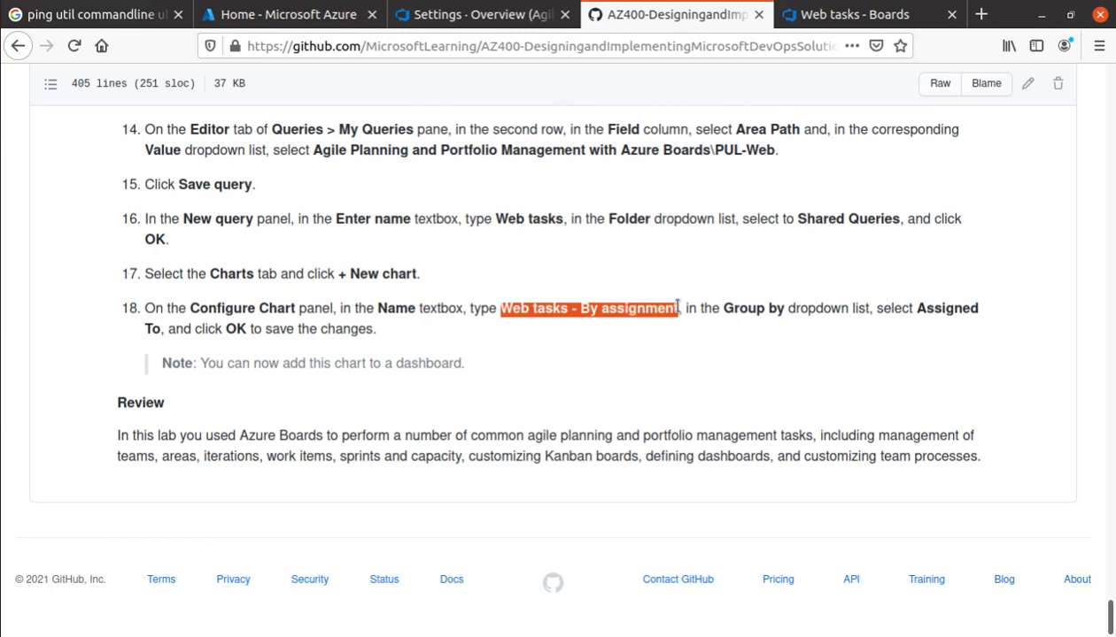
pyautogui.rightClick(679, 309)
pyautogui.click(706, 320)
pyautogui.click(850, 14)
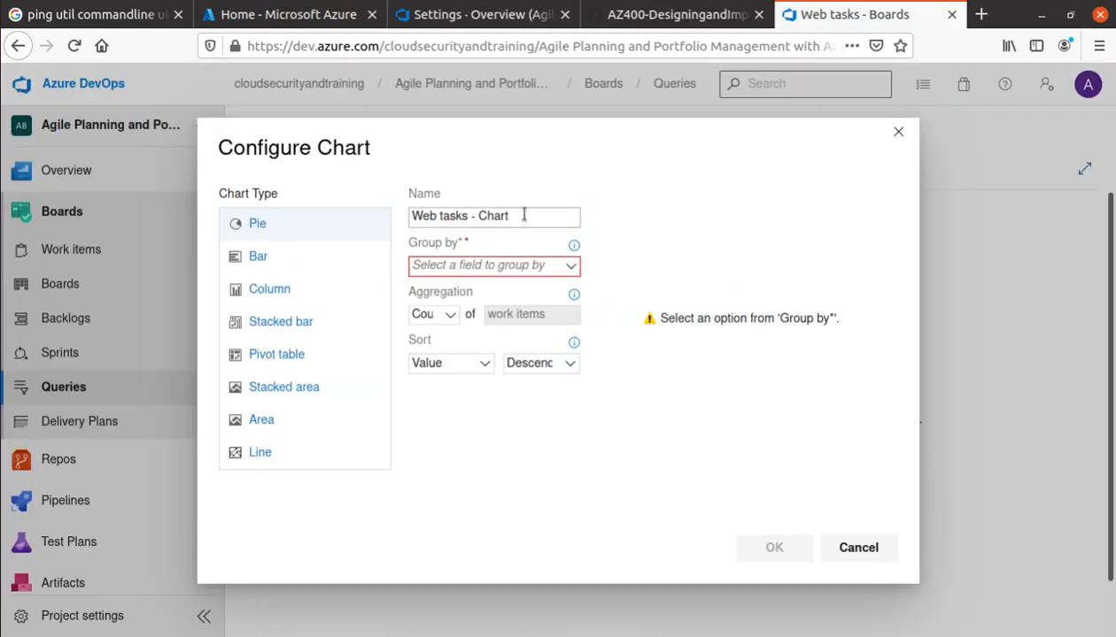
pyautogui.moveTo(520, 217); pyautogui.dragTo(334, 216)
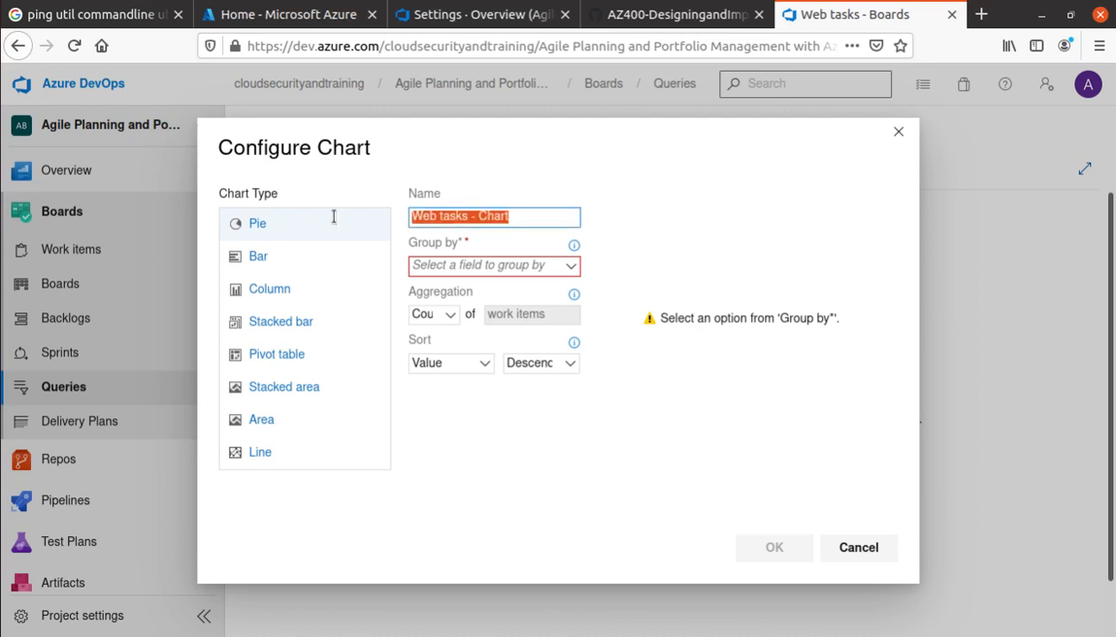
pyautogui.hotkey('ctrl', 'v')
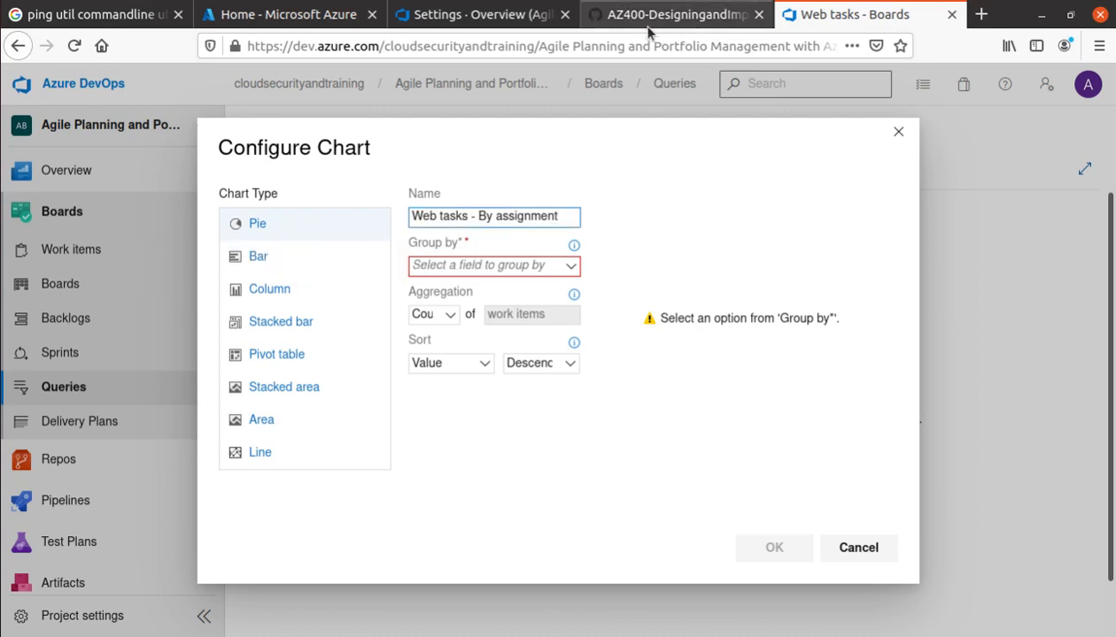
# Group the pie chart by Assigned To, check it against step 18 of the lab guide, and save the chart
pyautogui.click(673, 15)
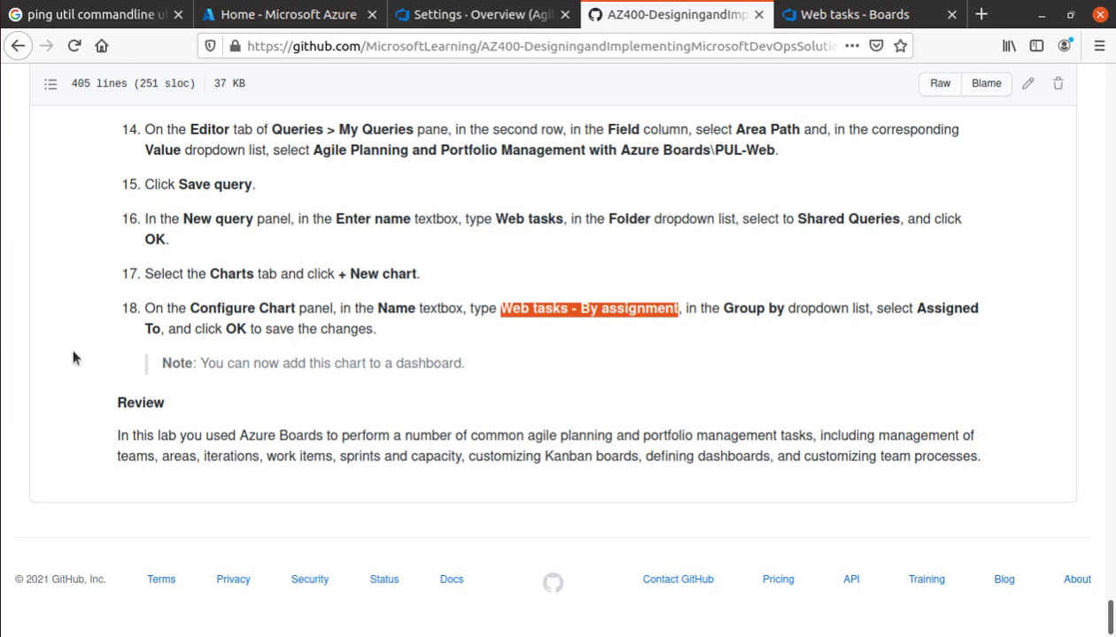
pyautogui.click(850, 14)
pyautogui.click(568, 268)
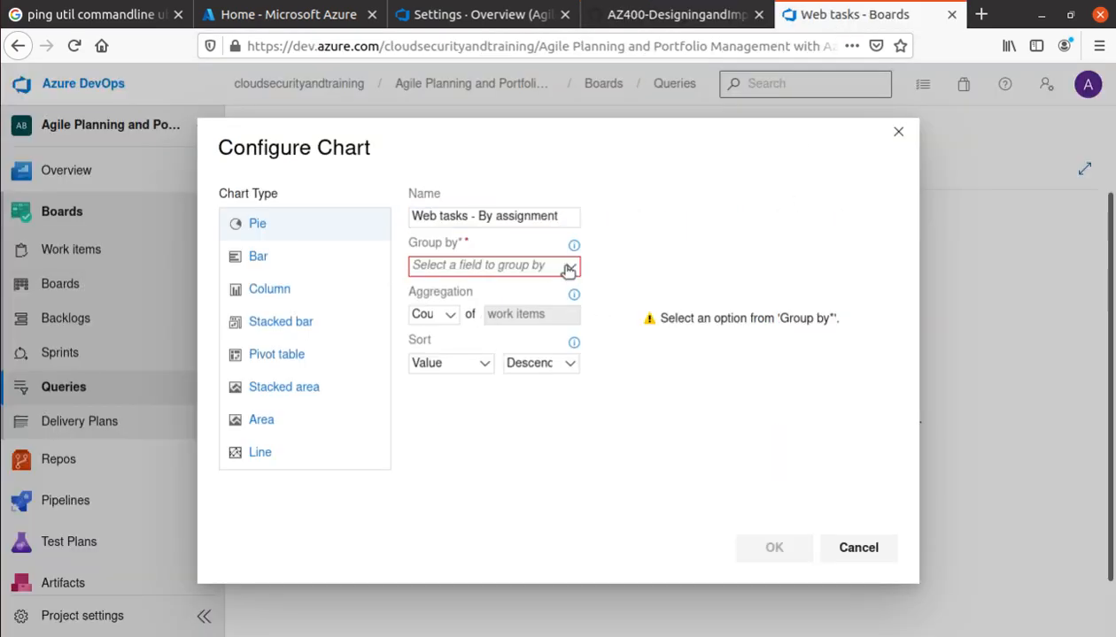
pyautogui.click(443, 284)
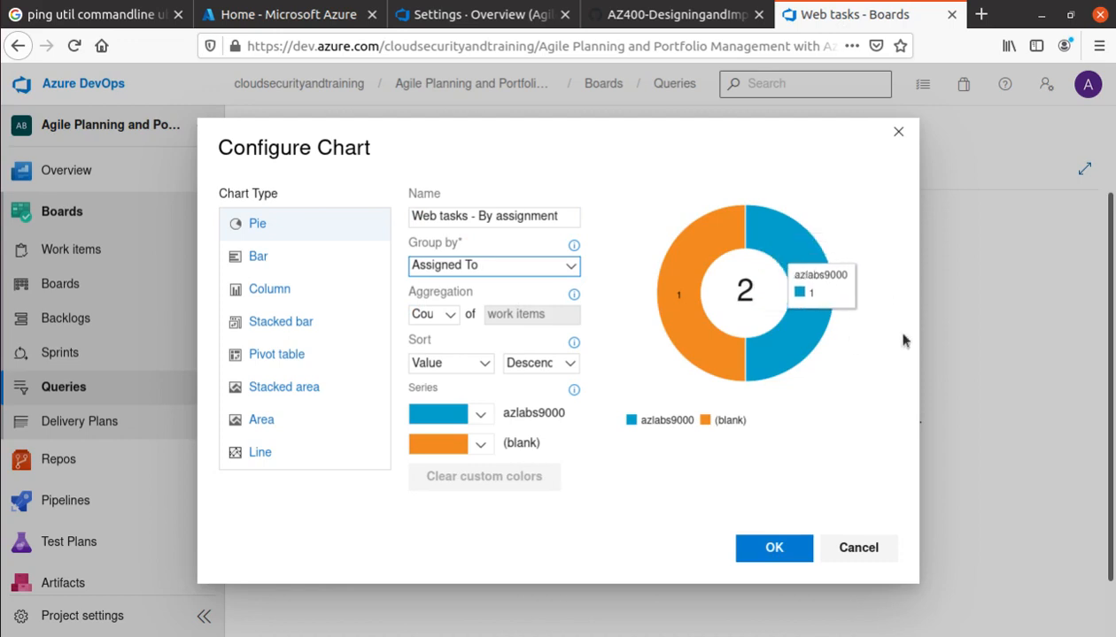
pyautogui.click(644, 25)
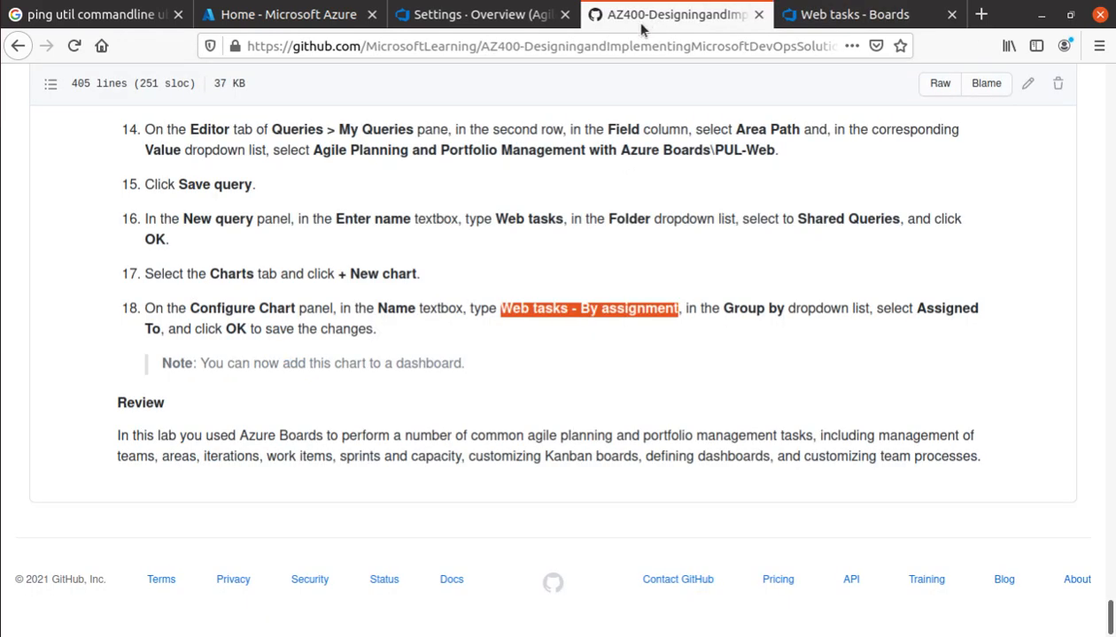
pyautogui.click(841, 16)
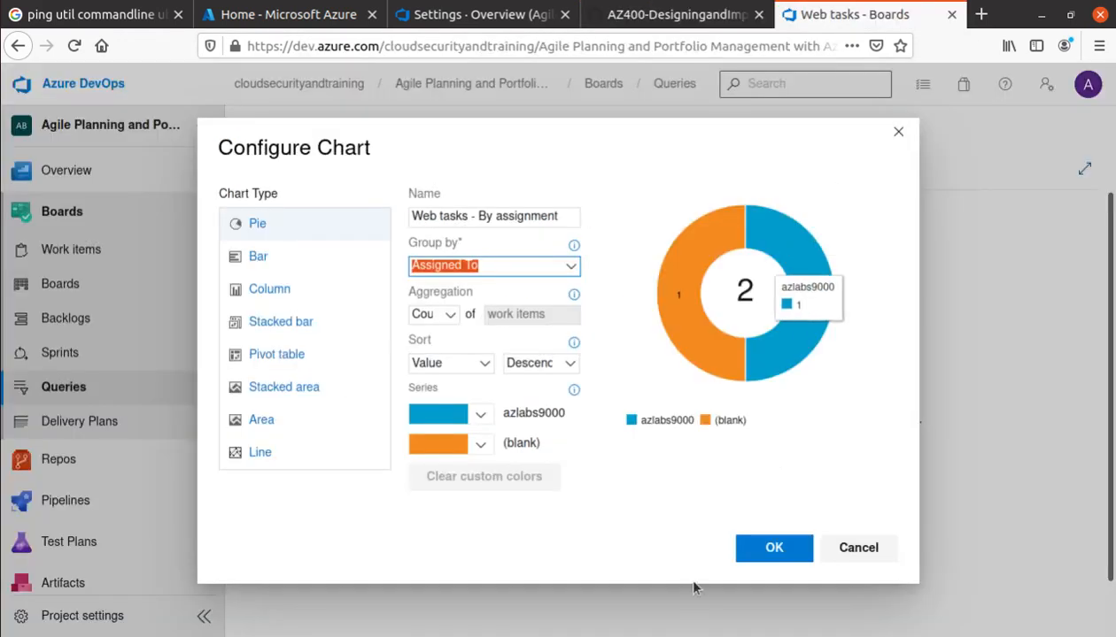
pyautogui.click(776, 548)
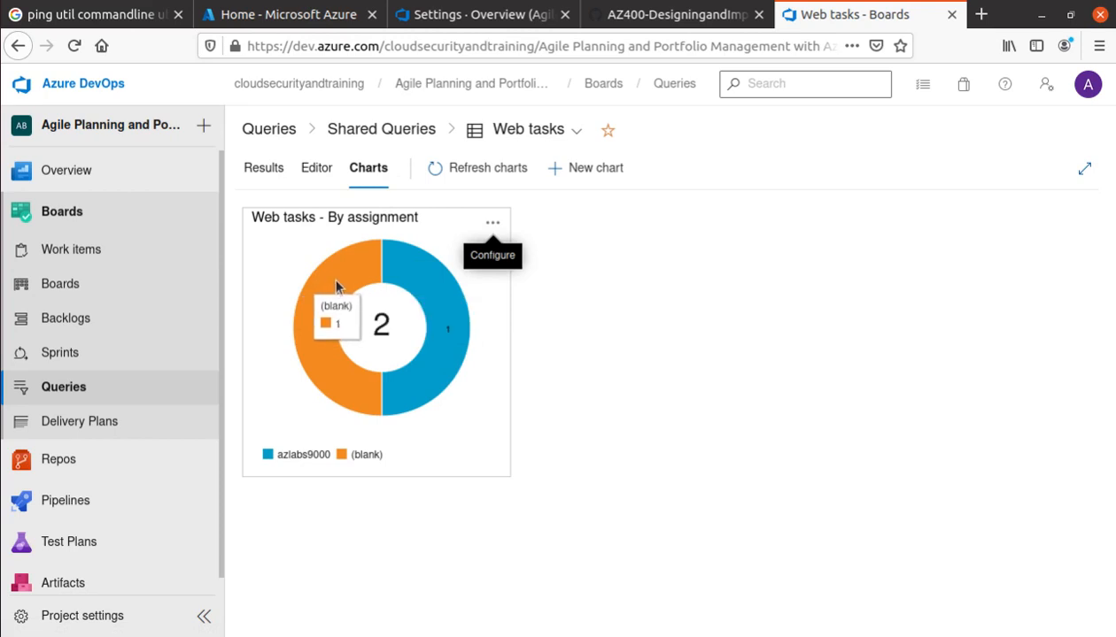
# View the Web tasks query results and go over the lab guide's closing Review section, lab overview and objectives
pyautogui.click(273, 170)
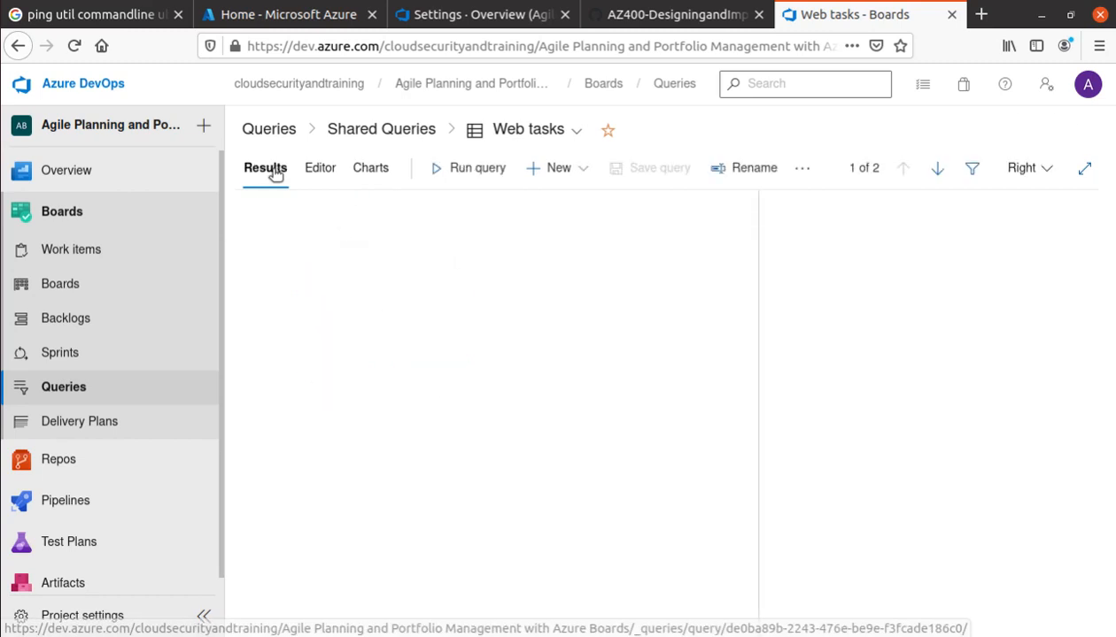
pyautogui.click(678, 14)
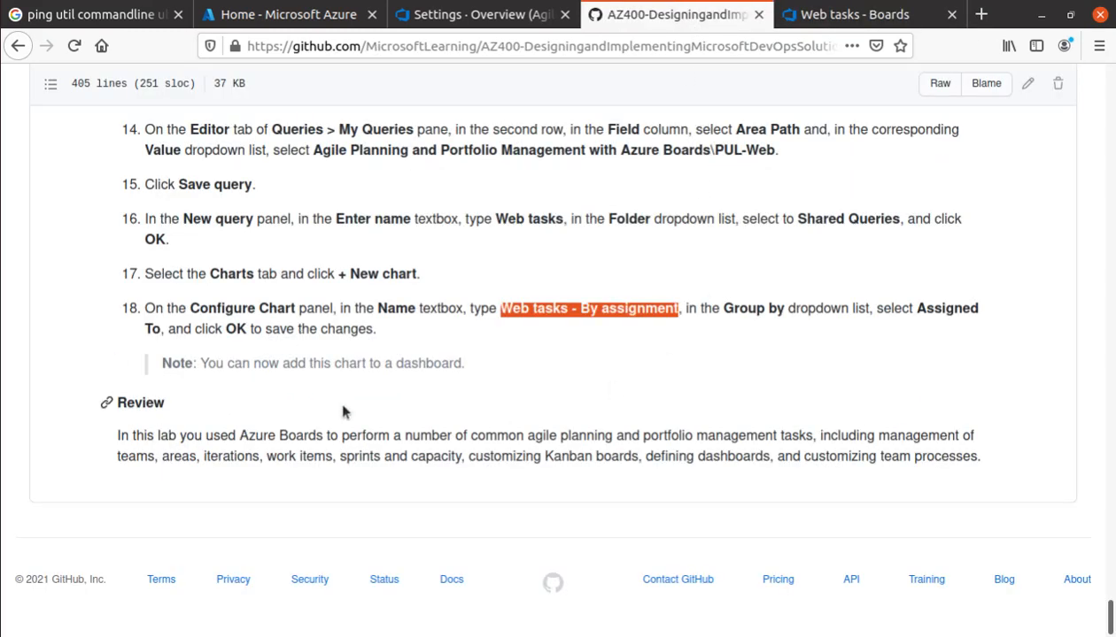
pyautogui.scroll(1, 342, 412)
pyautogui.scroll(-1, 336, 405)
pyautogui.moveTo(239, 436); pyautogui.dragTo(995, 477)
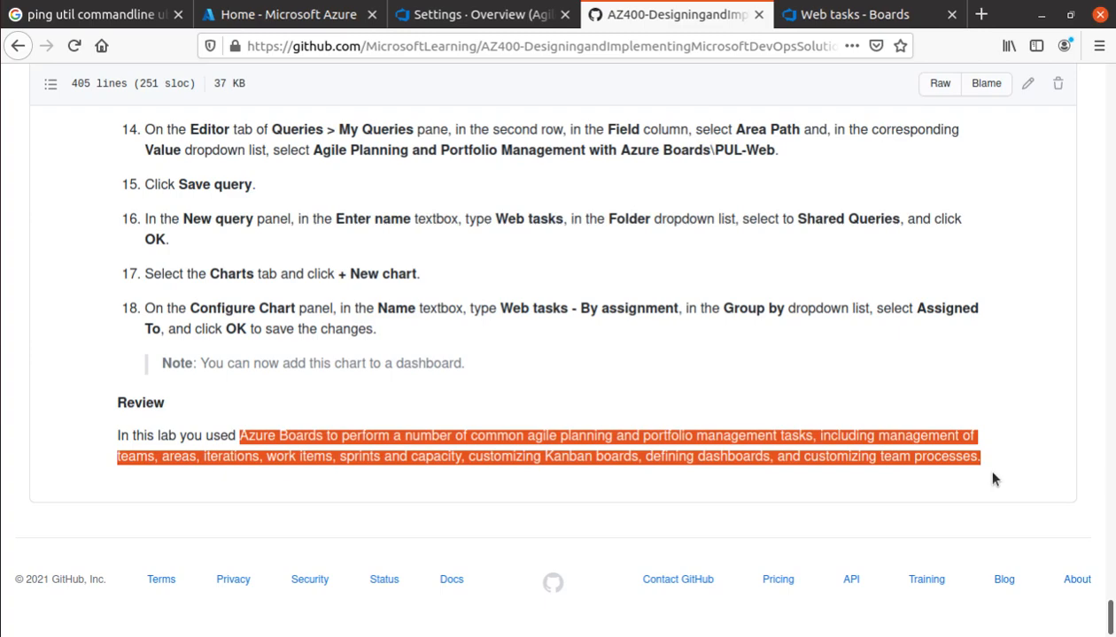
pyautogui.scroll(10, 553, 423)
pyautogui.scroll(20, 571, 435)
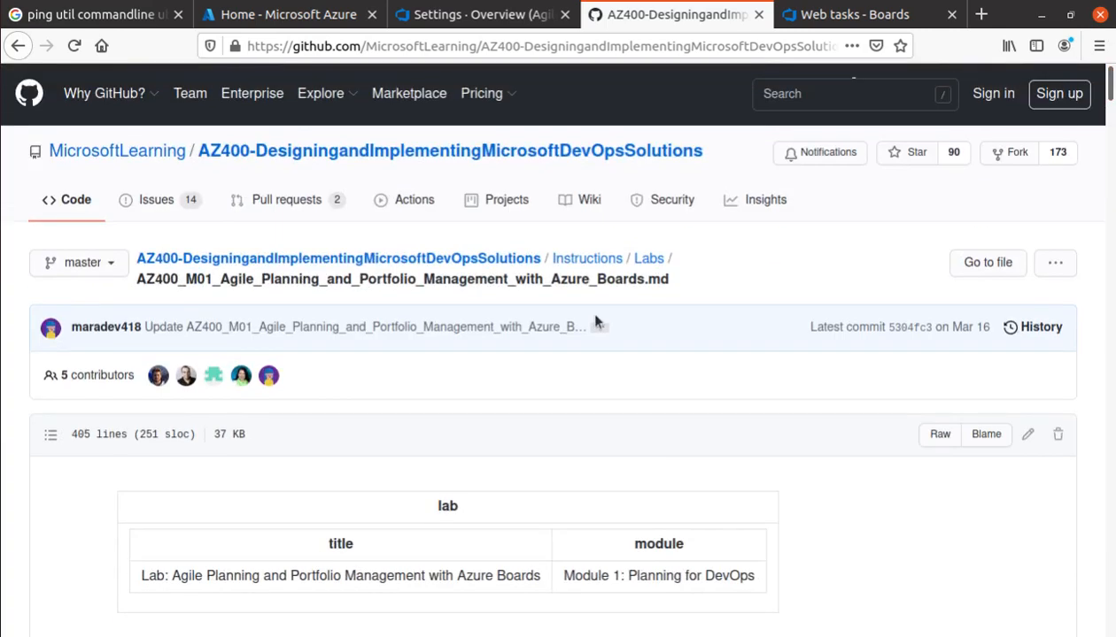
pyautogui.scroll(-4, 602, 310)
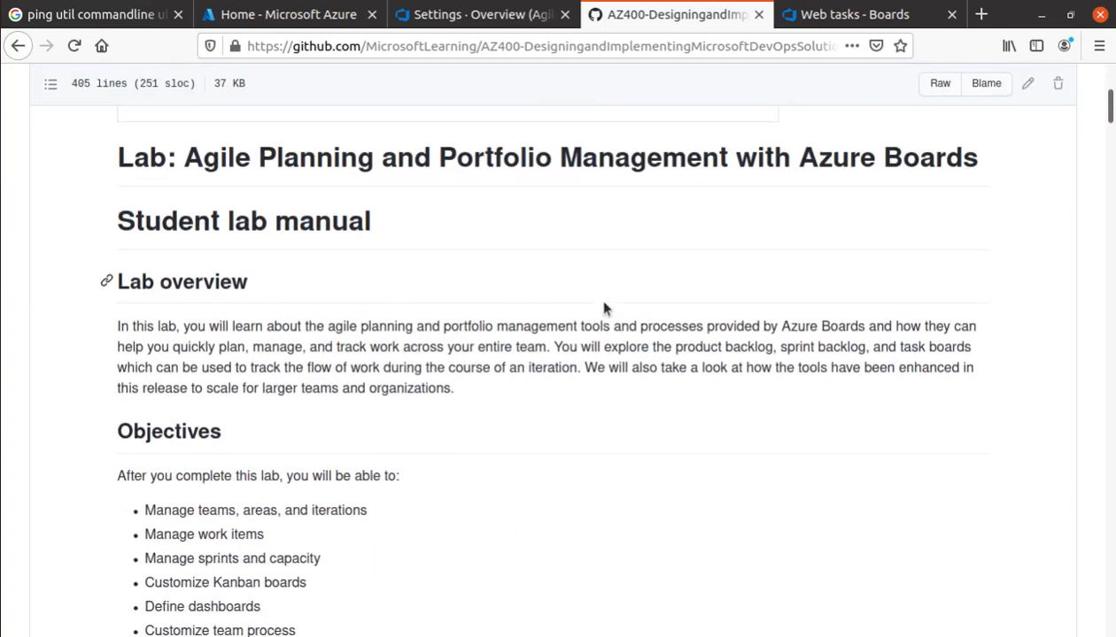
pyautogui.scroll(1, 604, 308)
pyautogui.scroll(-3, 604, 308)
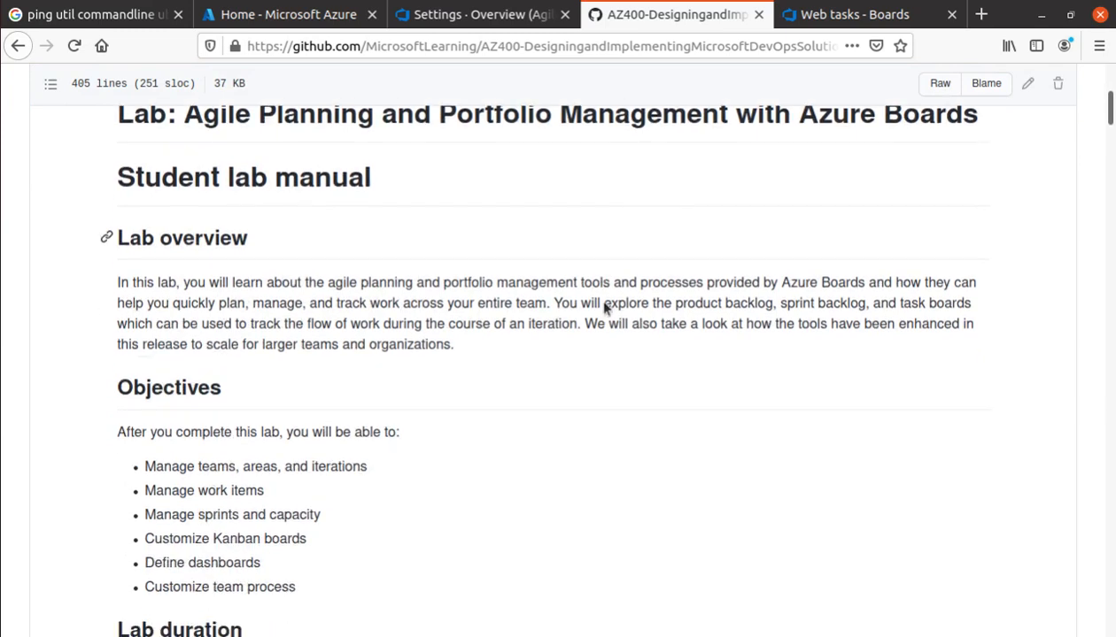